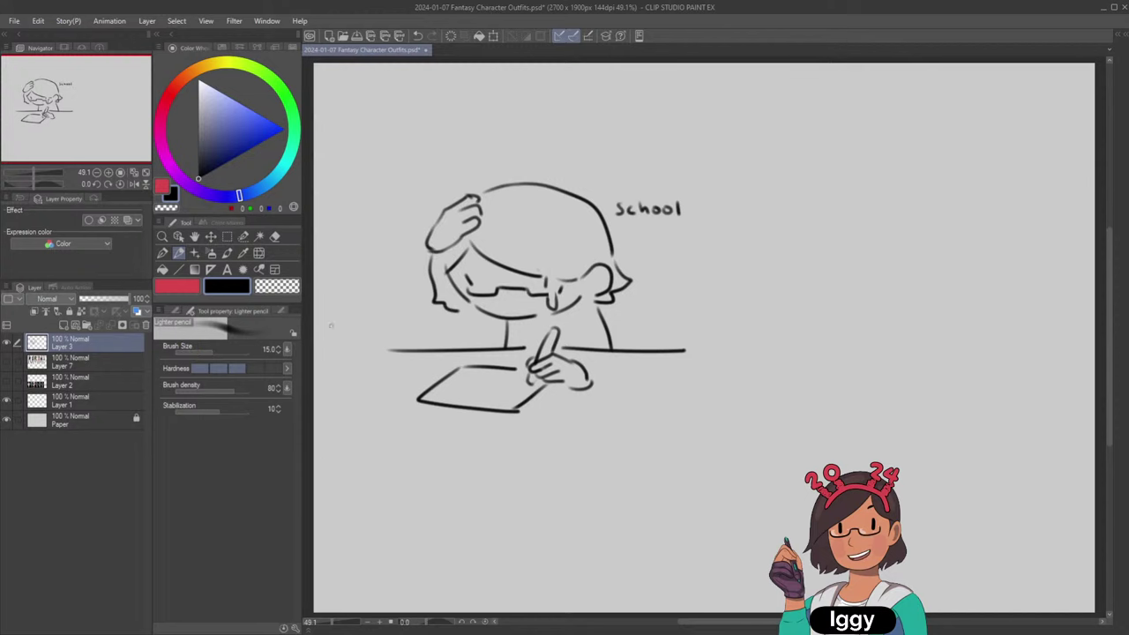
Enlarge the sketch of the student at the desk to 152% and reposition it near the middle of the canvas.
key(ctrl+t)
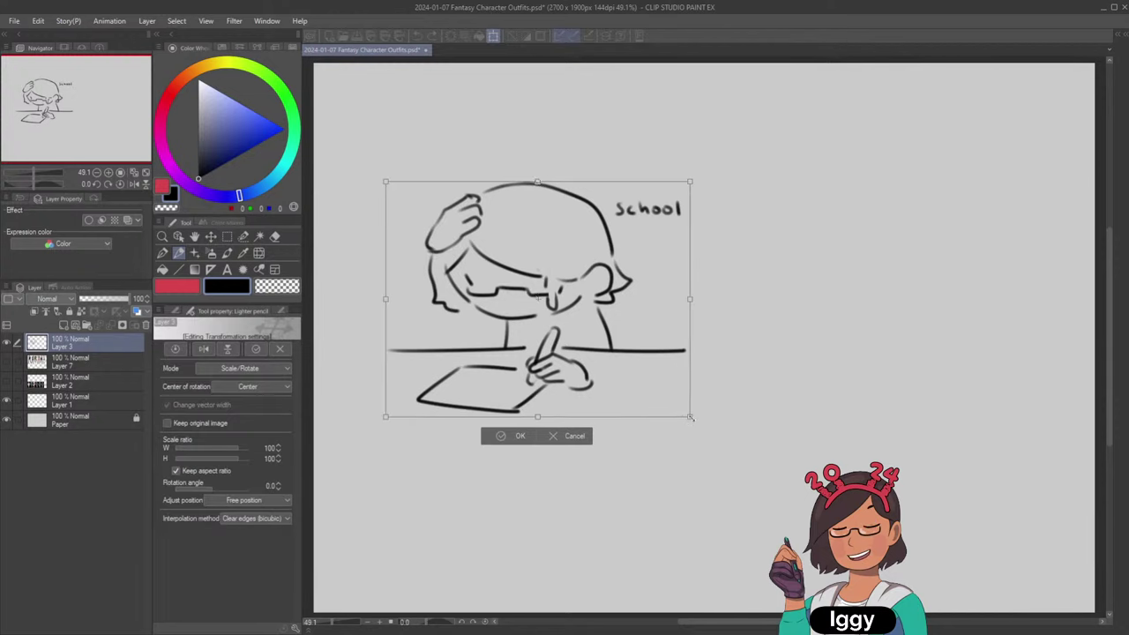
drag(686, 413, 844, 536)
drag(764, 441, 760, 399)
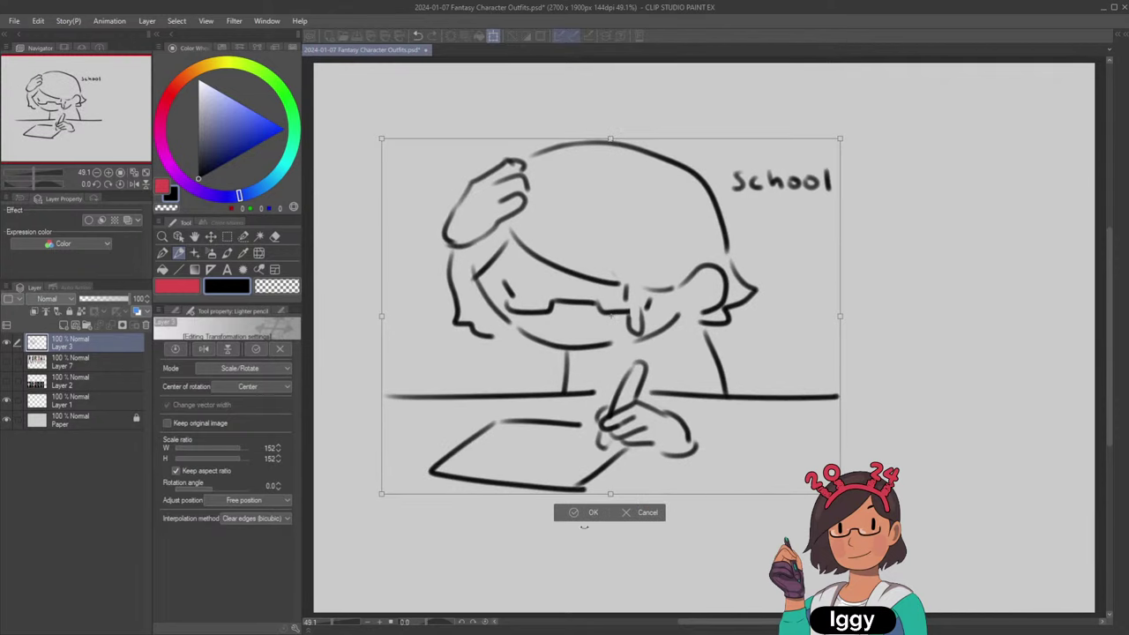
click(578, 513)
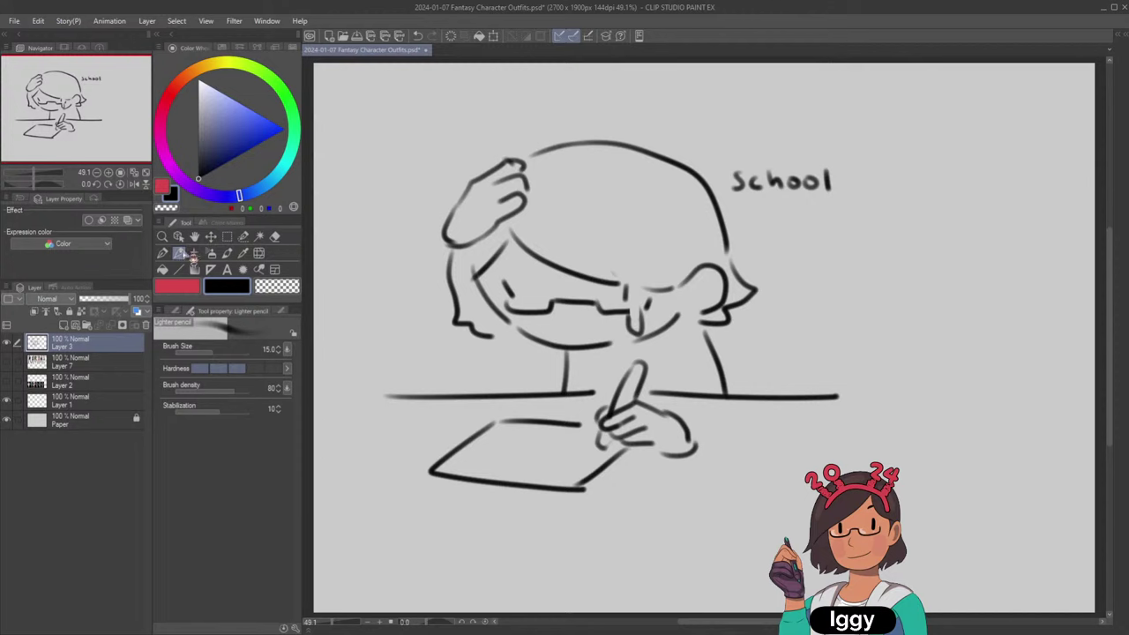
Add three dots after the word "school" and move the whole sketch layer slightly right and down.
click(837, 186)
click(846, 185)
click(851, 186)
click(211, 236)
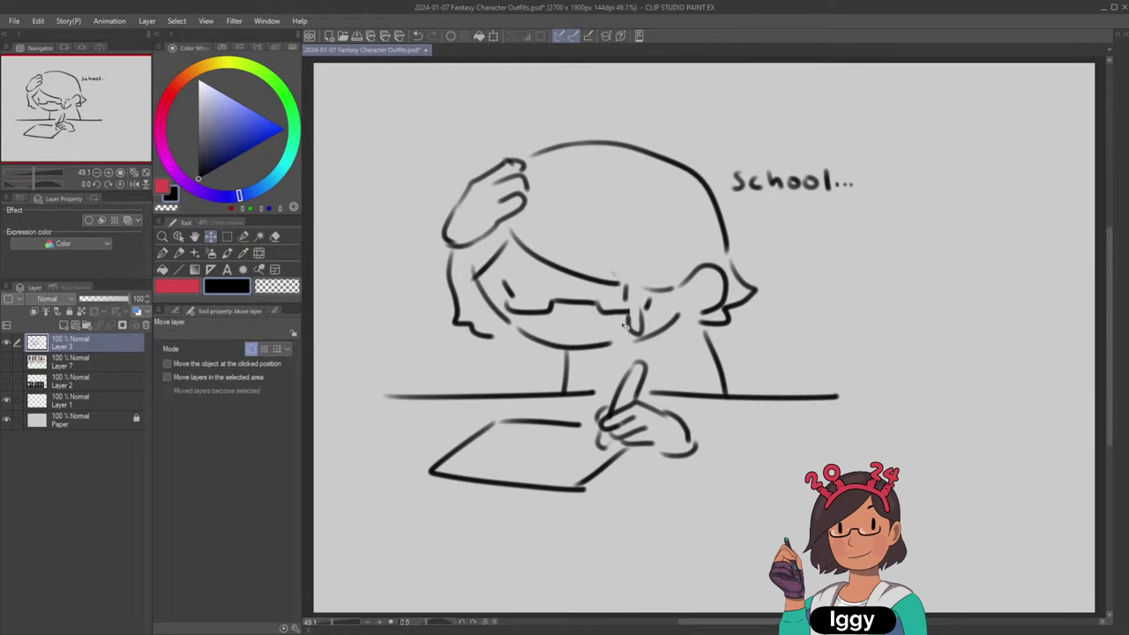
drag(706, 360, 749, 361)
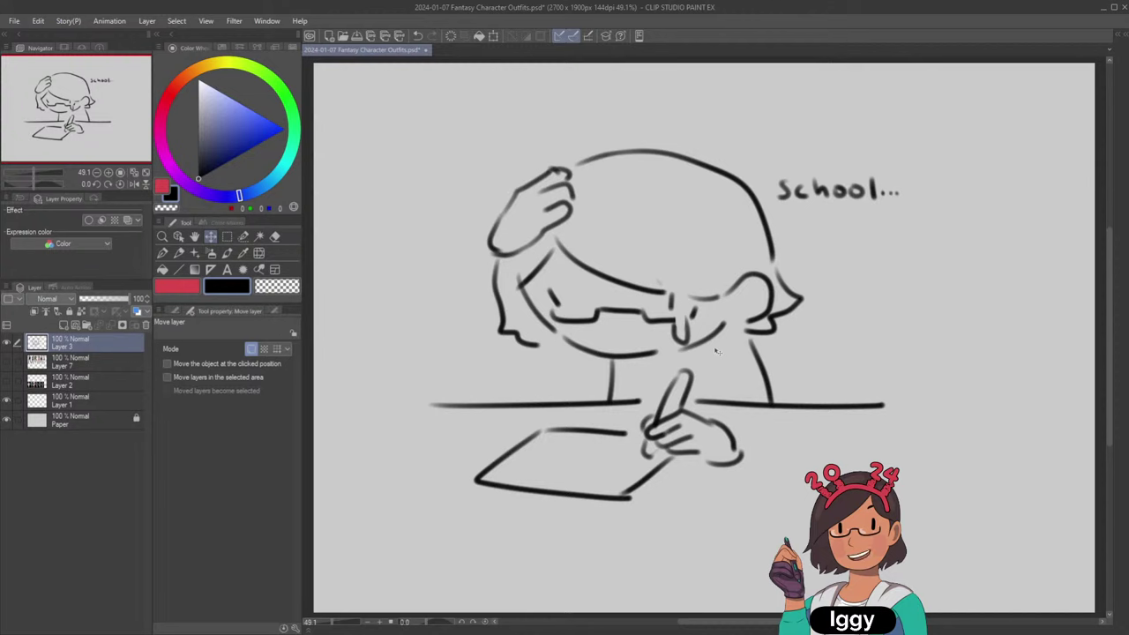
Extend the desk edge line on its left end and touch it up beside the writing hand with the Lighter pencil.
key(p)
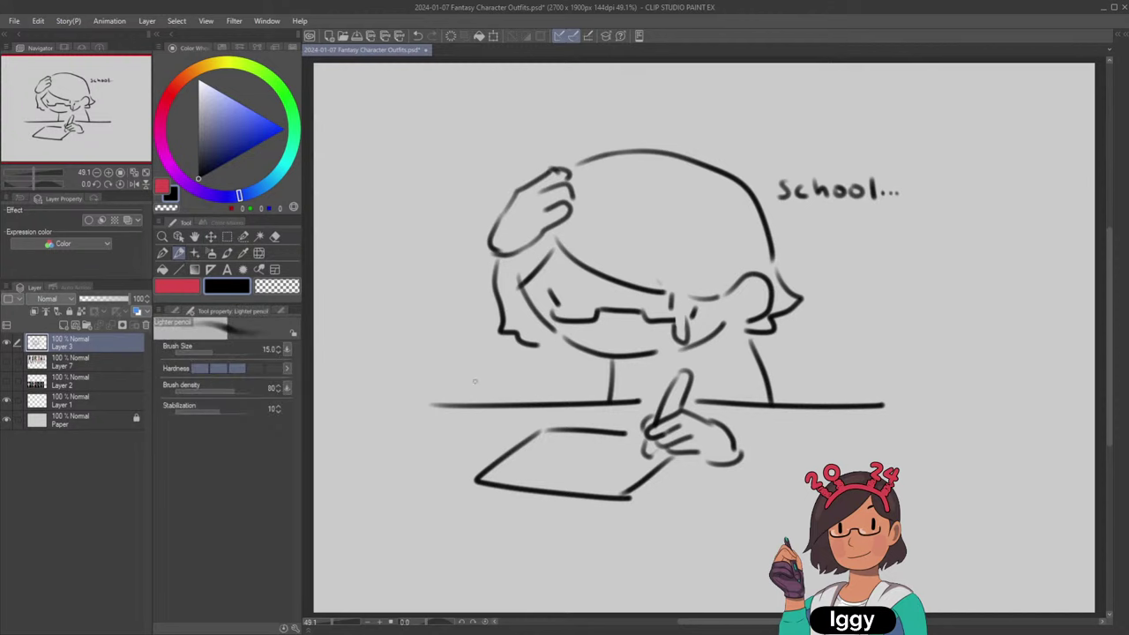
drag(423, 405, 468, 406)
drag(646, 401, 627, 402)
click(274, 237)
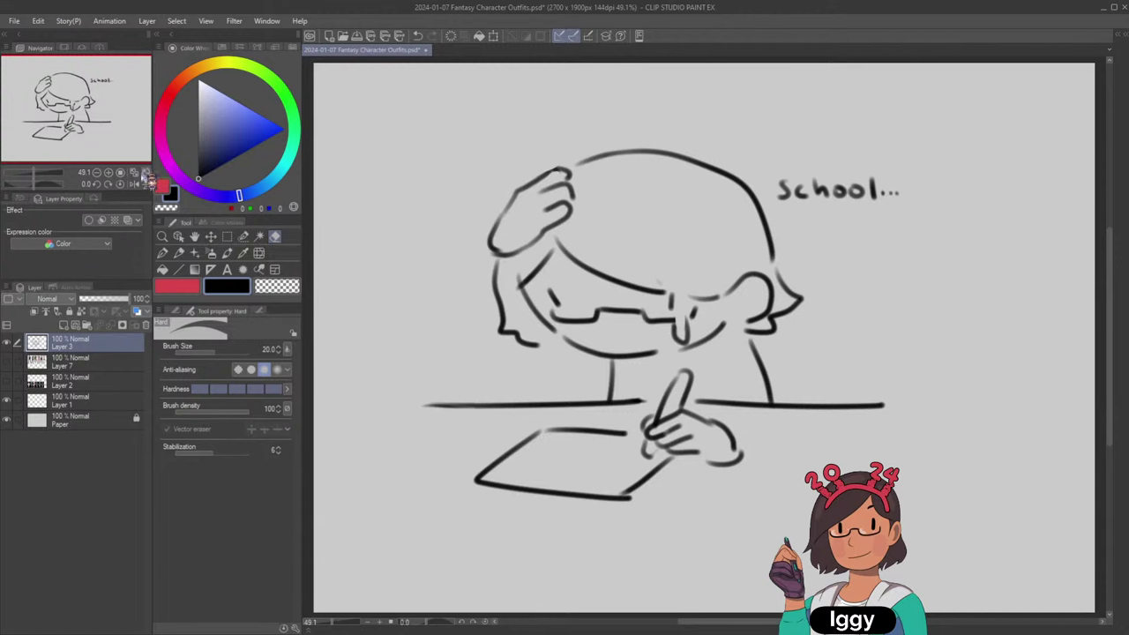
Darken the hair outline below the raised hand and join its lower tip toward the jaw, undoing the surplus stroke.
click(178, 253)
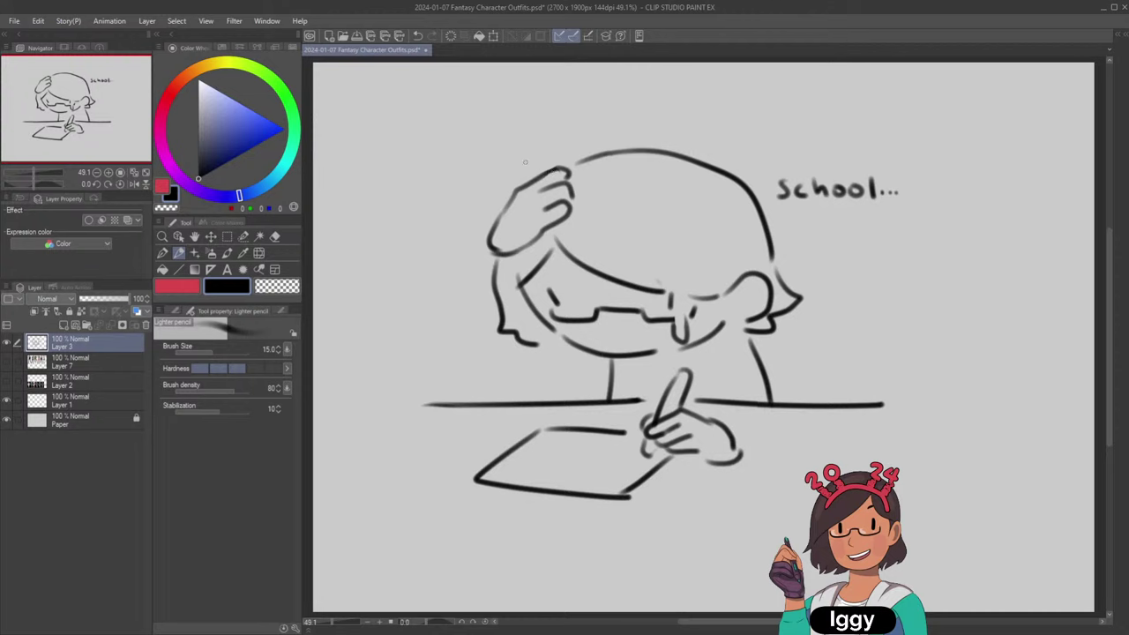
mouse_move(494, 256)
mouse_down()
mouse_move(499, 317)
mouse_move(517, 338)
mouse_up()
drag(533, 344, 559, 341)
drag(532, 344, 546, 342)
key(ctrl+z)
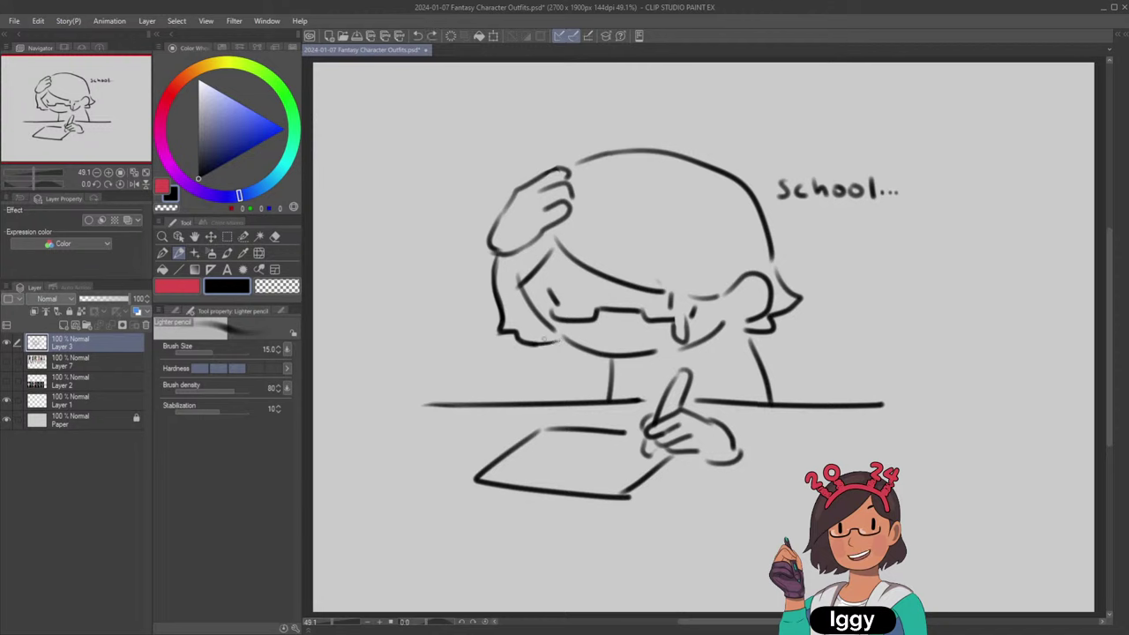
key(e)
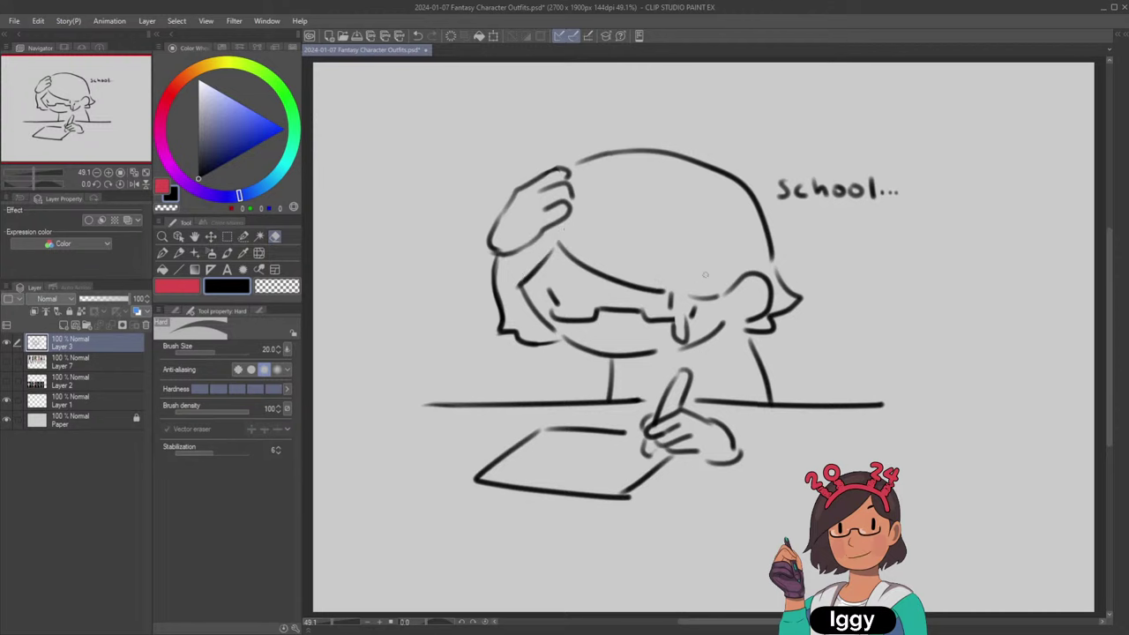
Thicken both of the character's eyes with the Lighter pencil at brush size 20.
click(178, 253)
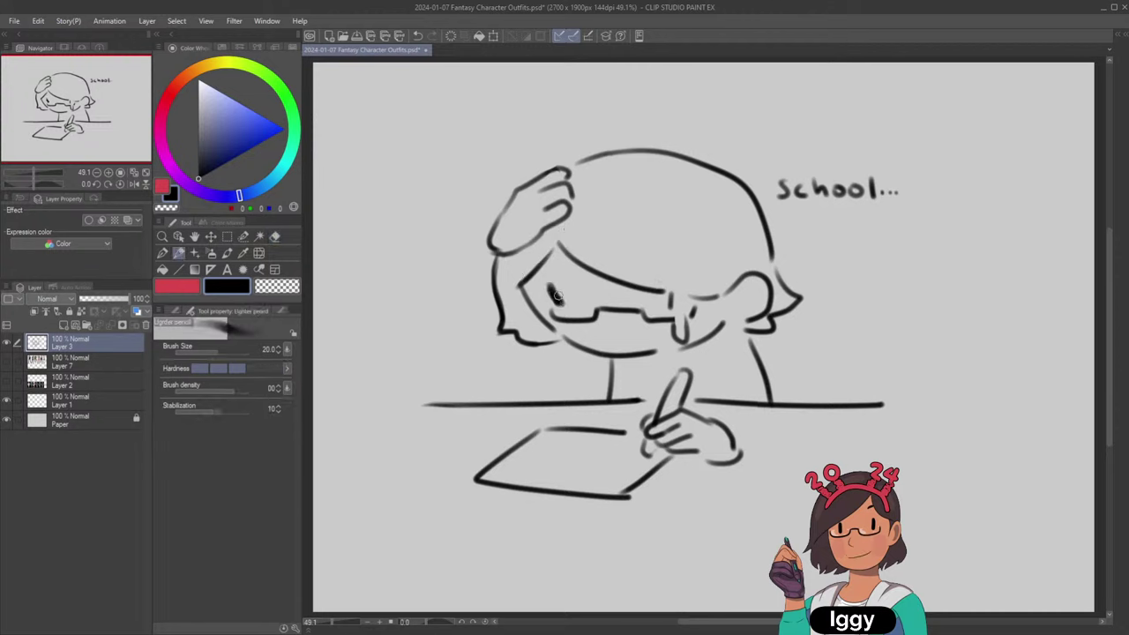
drag(557, 295, 561, 305)
drag(668, 295, 668, 308)
Clean up the fringe line above the face, erasing the stray stroke beneath the hair parting.
key([)
key([)
drag(545, 260, 574, 256)
click(274, 236)
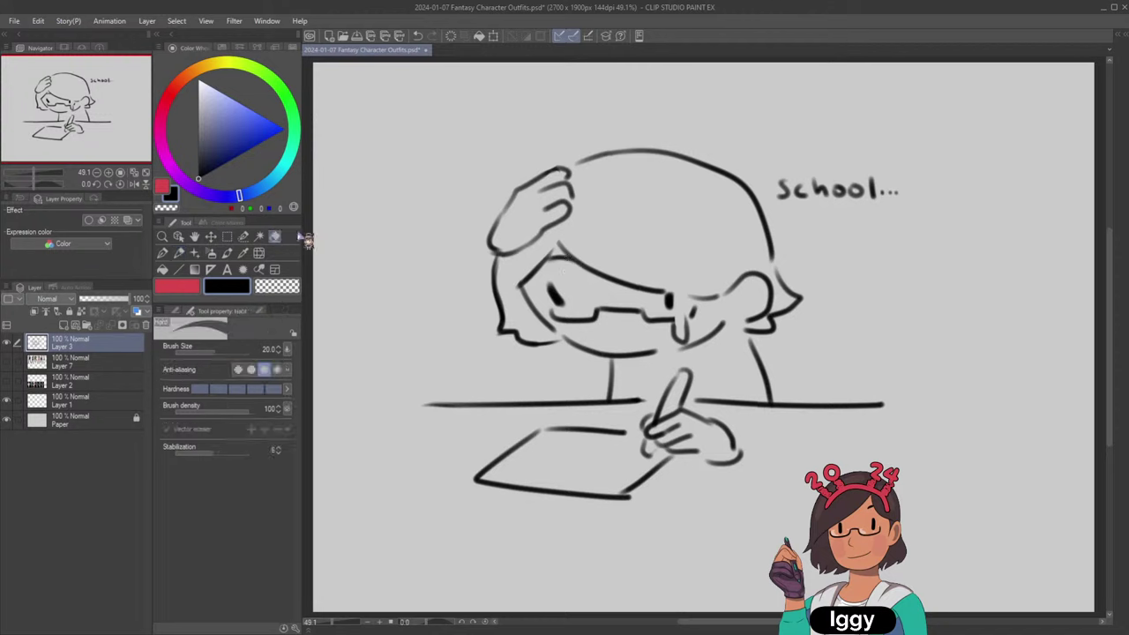
drag(554, 253, 559, 258)
key(bracketright)
key(bracketright)
click(178, 252)
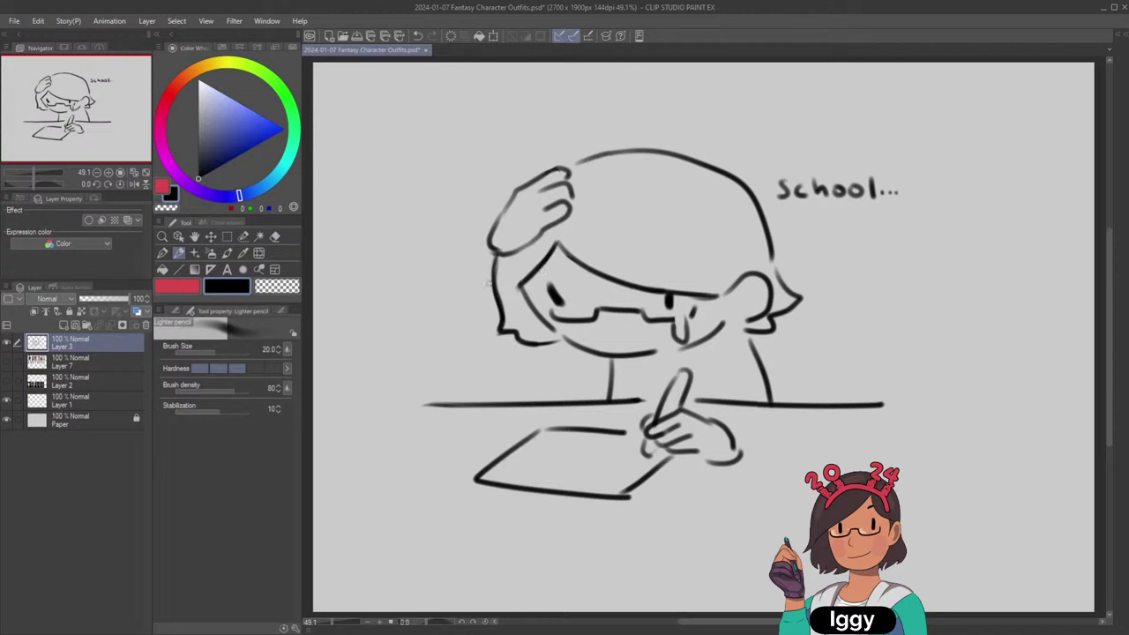
Erase the fingertips of the hand resting on the head with a size 30 eraser and redraw the finger lines.
click(275, 239)
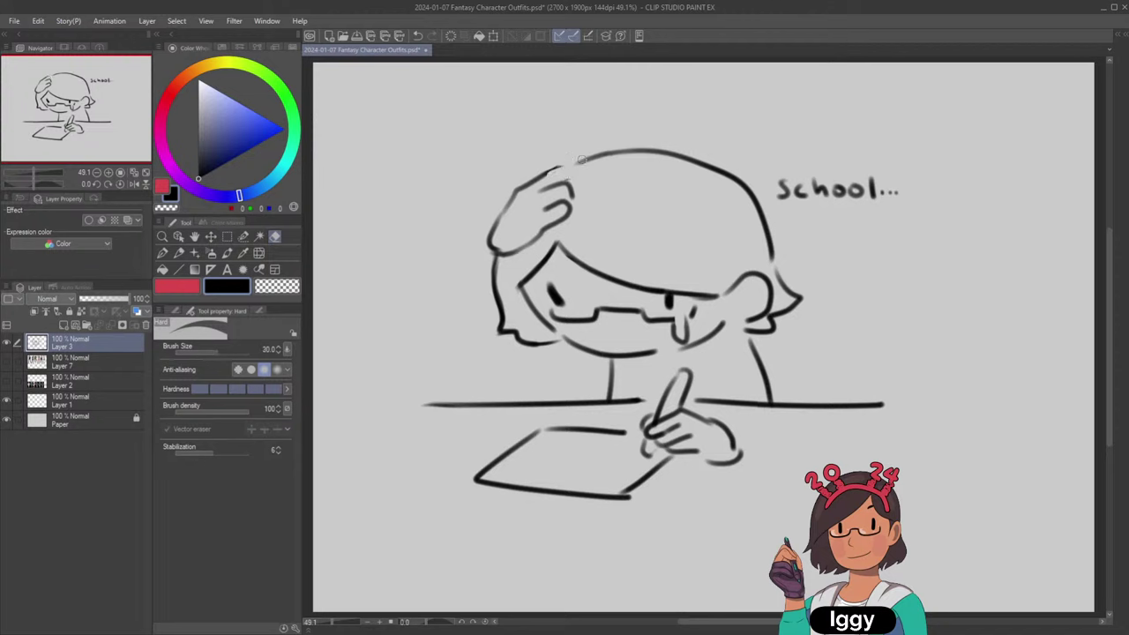
key(p)
mouse_move(536, 180)
mouse_down()
mouse_move(561, 167)
mouse_move(571, 198)
mouse_up()
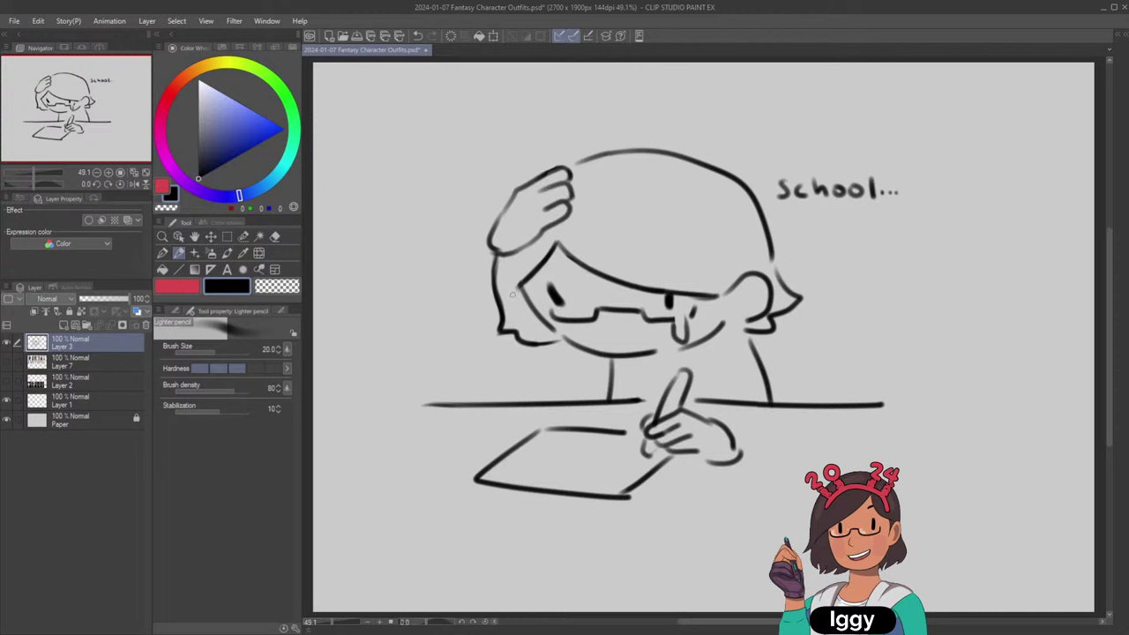
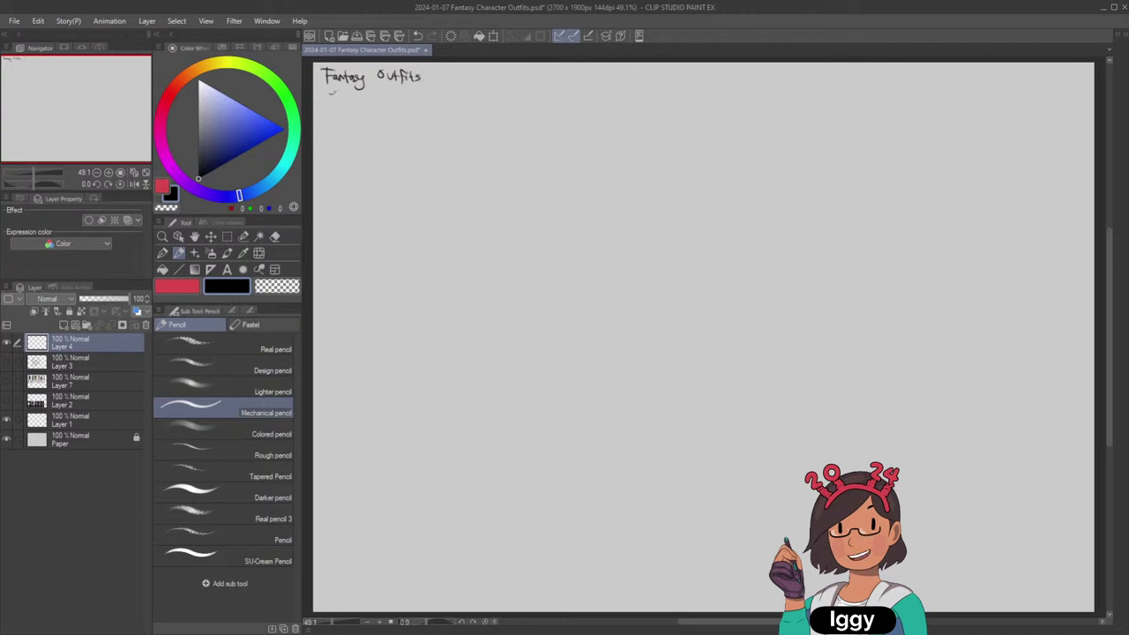
Handwrite the underlined entry "Backstory" beneath the "Fantasy Outfits" title, with "Fantasy College" as its sub-item.
mouse_move(341, 94)
mouse_down()
mouse_move(341, 106)
mouse_move(388, 114)
mouse_up()
mouse_move(339, 109)
mouse_down()
mouse_move(384, 109)
mouse_move(374, 106)
mouse_move(394, 121)
mouse_move(401, 107)
mouse_move(418, 121)
mouse_up()
scroll(396, 113, up, 2)
drag(421, 113, 458, 125)
drag(468, 116, 478, 125)
drag(484, 120, 491, 132)
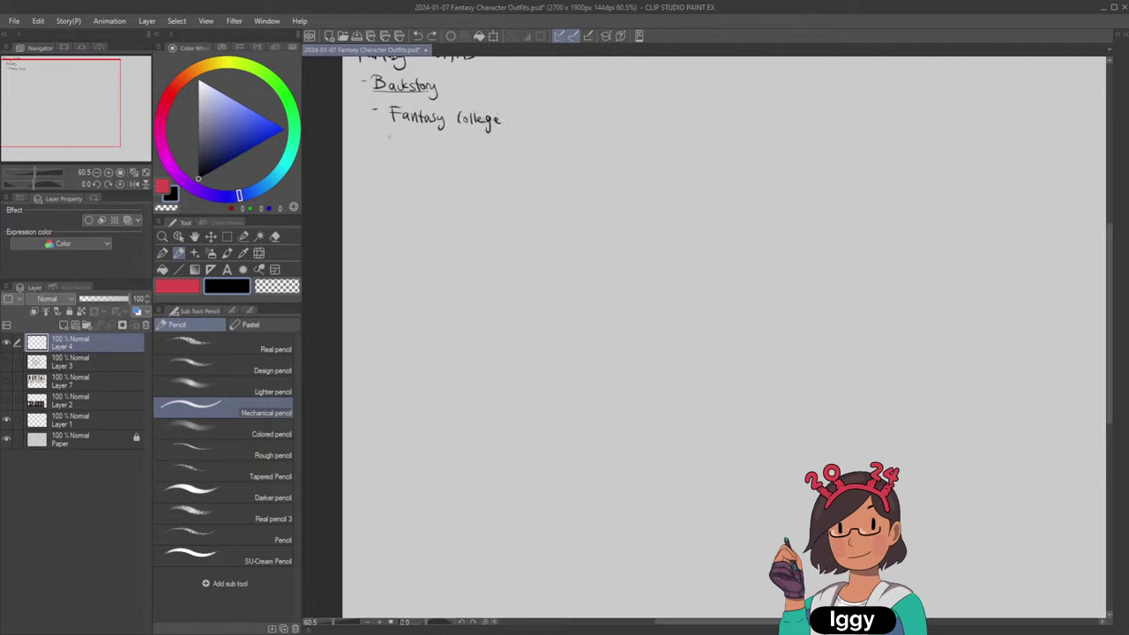
Handwrite the bullets "uniforms" and "teachers" beneath "Fantasy College" in the notes.
drag(386, 138, 403, 136)
drag(404, 135, 417, 147)
mouse_move(414, 138)
mouse_down()
mouse_move(447, 144)
mouse_move(389, 157)
mouse_move(399, 166)
mouse_up()
drag(403, 161, 425, 165)
drag(430, 152, 443, 165)
drag(447, 166, 454, 166)
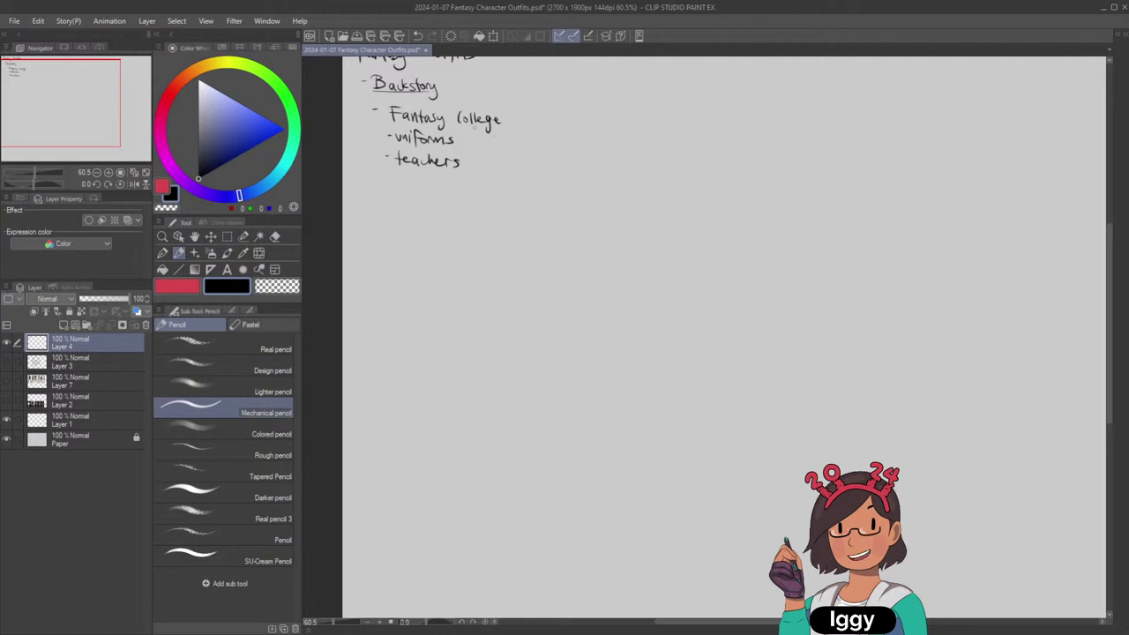
Underline both words of the "Fantasy College" entry in the notes list, redoing the unsatisfactory strokes.
drag(403, 123, 509, 126)
key(ctrl+z)
drag(404, 124, 500, 125)
key(ctrl+z)
drag(395, 125, 501, 126)
key(ctrl+z)
click(145, 173)
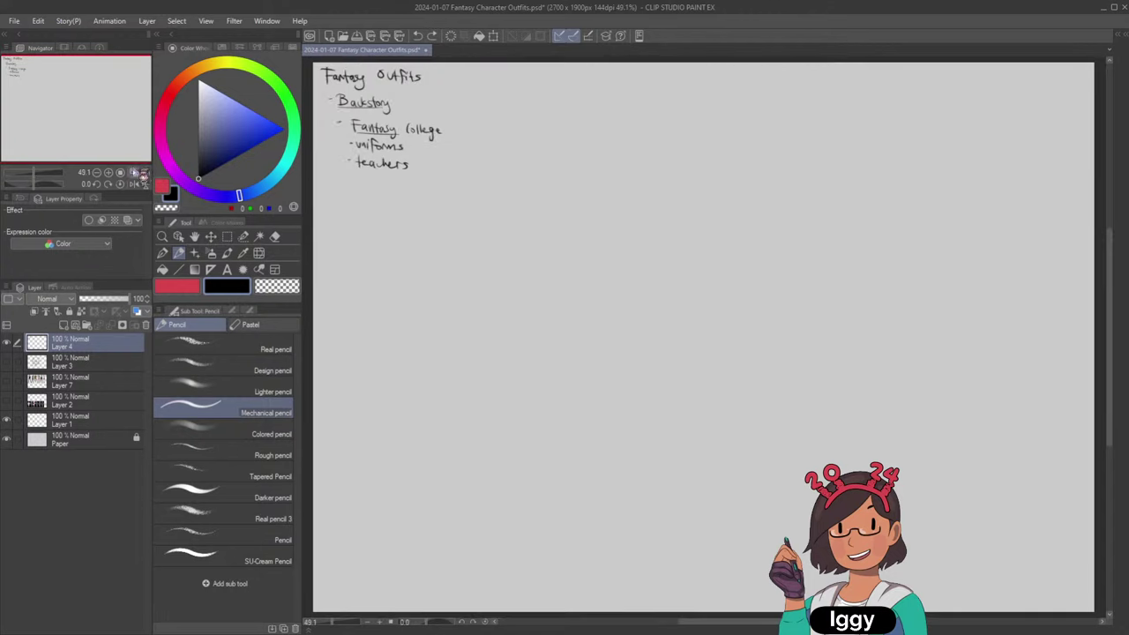
drag(69, 111, 74, 110)
drag(377, 129, 413, 128)
Handwrite "Fantasy College" in the empty area below the list as an underlined mind map centre, with a first branch line.
scroll(433, 126, up, 1)
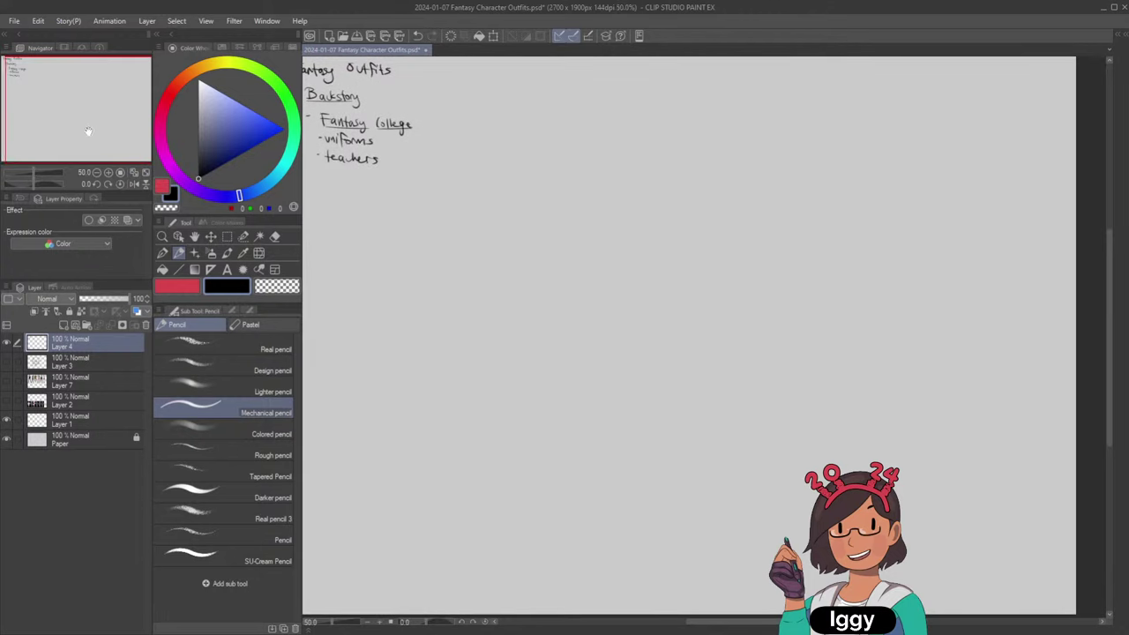
drag(137, 128, 126, 136)
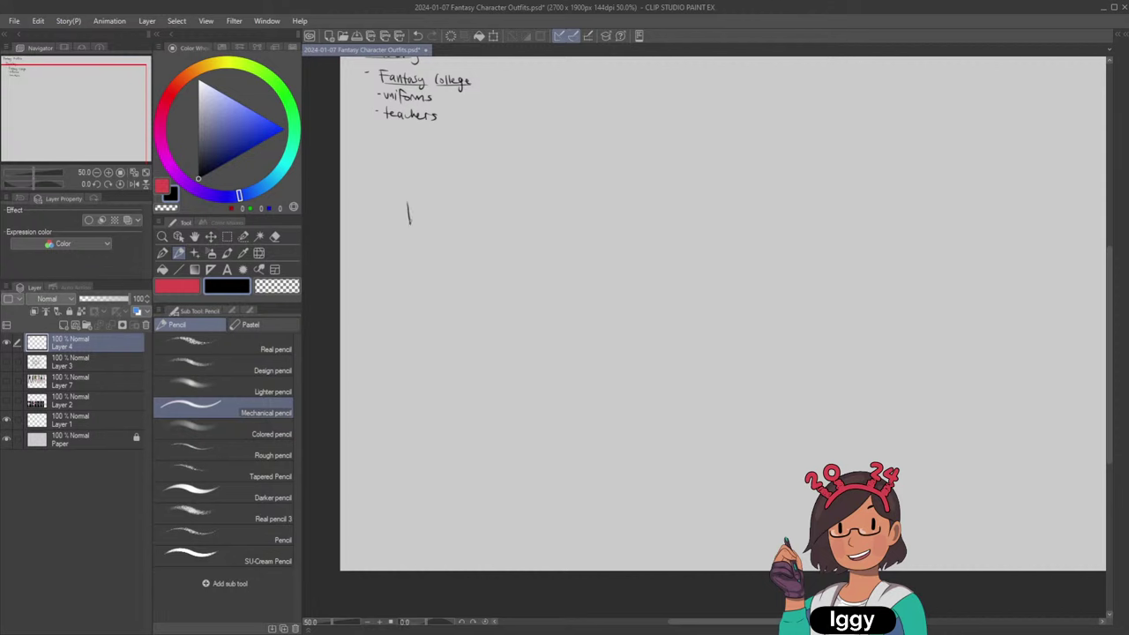
mouse_move(407, 206)
mouse_down()
mouse_move(407, 223)
mouse_move(414, 207)
mouse_up()
drag(417, 214, 444, 220)
drag(450, 215, 482, 222)
drag(485, 215, 491, 223)
drag(497, 210, 506, 228)
mouse_move(516, 220)
mouse_down()
mouse_move(526, 220)
mouse_move(516, 189)
mouse_up()
drag(418, 225, 510, 227)
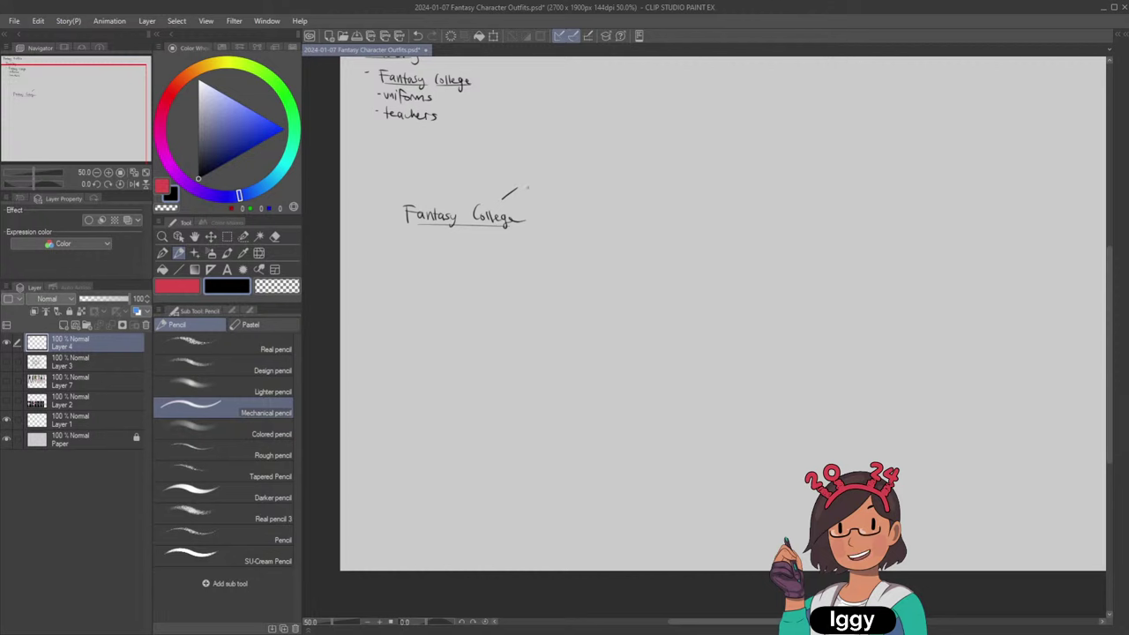
Add the branches "Magic" and "scholars" on the right side of the mind map.
drag(525, 186, 533, 185)
drag(534, 181, 540, 191)
drag(546, 181, 571, 222)
mouse_move(578, 212)
mouse_down()
mouse_move(579, 222)
mouse_move(609, 222)
mouse_up()
drag(616, 215, 612, 222)
Add the branches "engineer", "uniforms" and "potions" around "Fantasy College", plus an unlabelled branch line at its lower left.
drag(501, 239, 526, 245)
key(ctrl+z)
drag(533, 247, 593, 250)
mouse_move(456, 232)
mouse_down()
mouse_move(444, 257)
mouse_move(487, 264)
mouse_up()
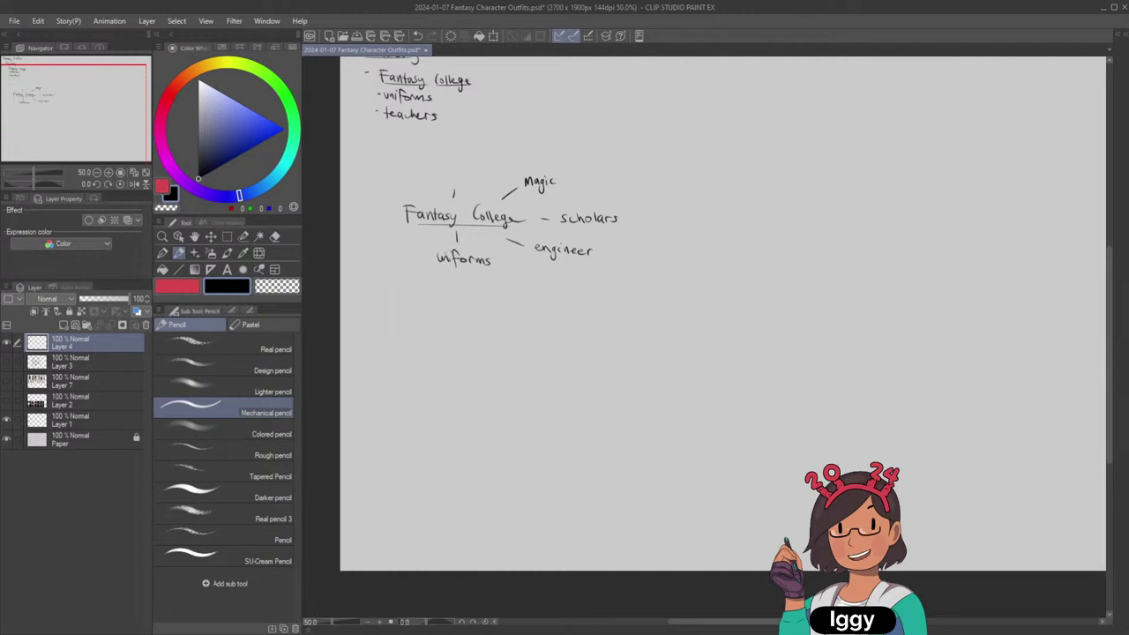
drag(422, 175, 460, 176)
drag(415, 233, 406, 240)
key(k)
drag(566, 230, 597, 237)
key(ctrl+z)
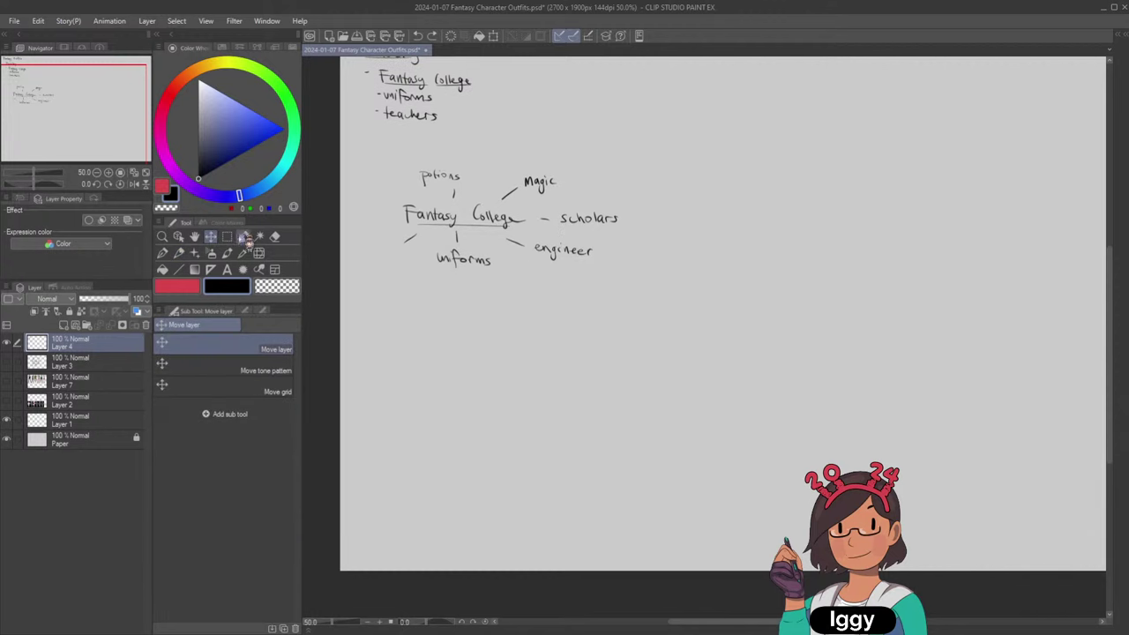
Select the mind map with a rectangular selection, move it slightly right, and deselect it.
click(228, 236)
drag(365, 147, 610, 261)
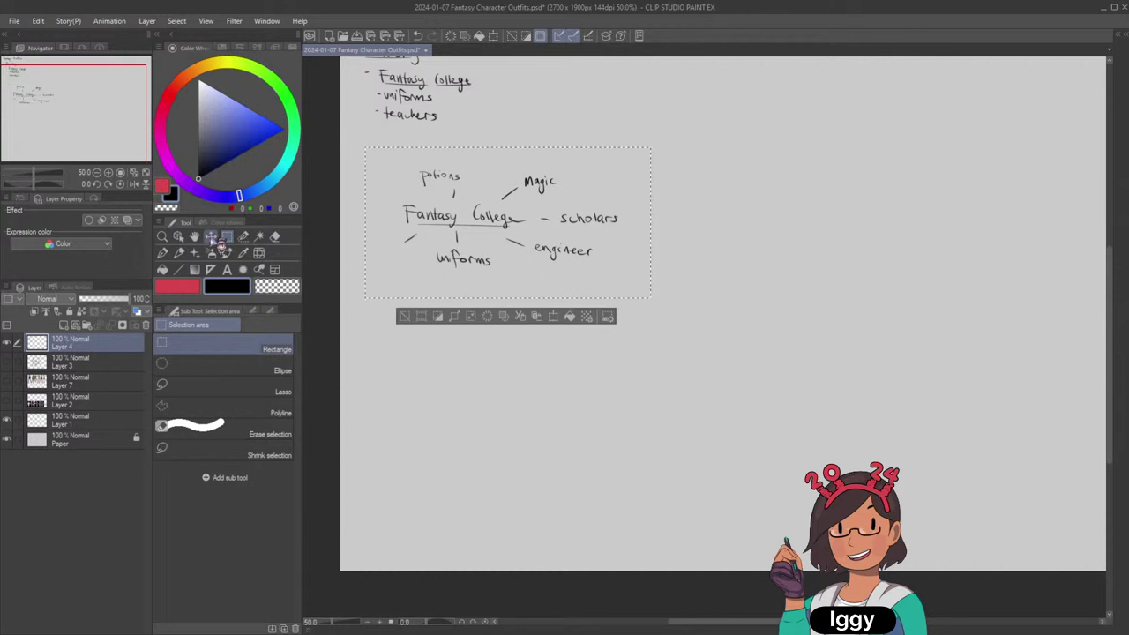
click(211, 236)
drag(411, 302, 453, 309)
key(ctrl+d)
Label the lower-left branch "prestigous" and add a "knowledge" branch at the upper left of the mind map.
key(p)
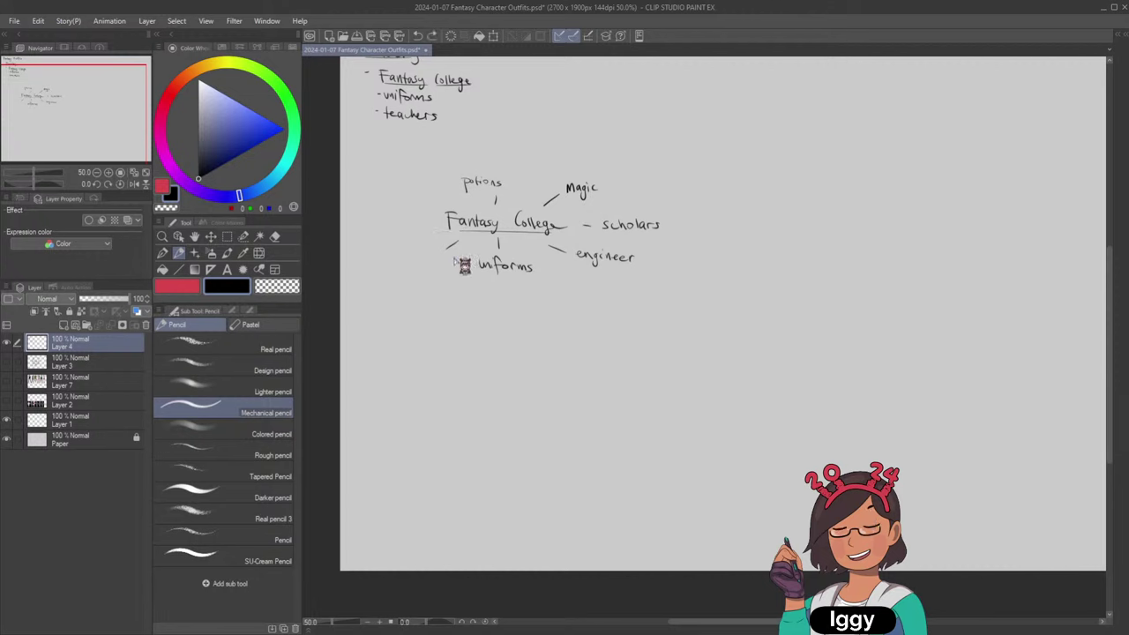
mouse_move(402, 259)
mouse_down()
mouse_move(403, 275)
mouse_move(423, 264)
mouse_move(430, 277)
mouse_move(450, 272)
mouse_up()
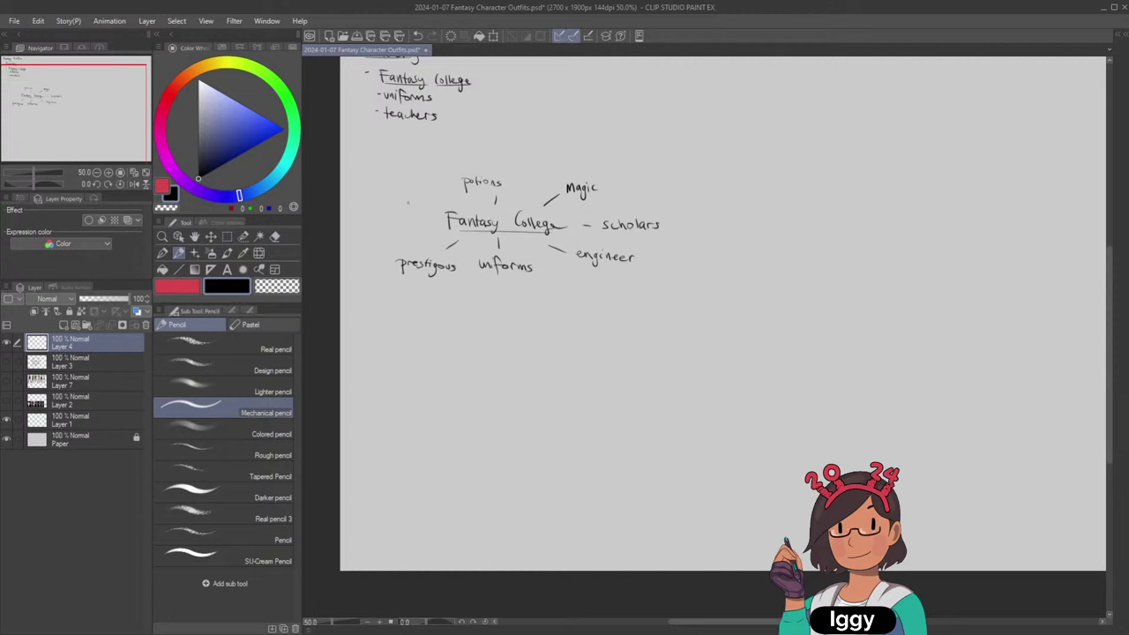
drag(409, 201, 428, 209)
drag(362, 179, 369, 193)
mouse_move(372, 194)
mouse_down()
mouse_move(412, 177)
mouse_move(414, 195)
mouse_up()
drag(418, 187, 423, 188)
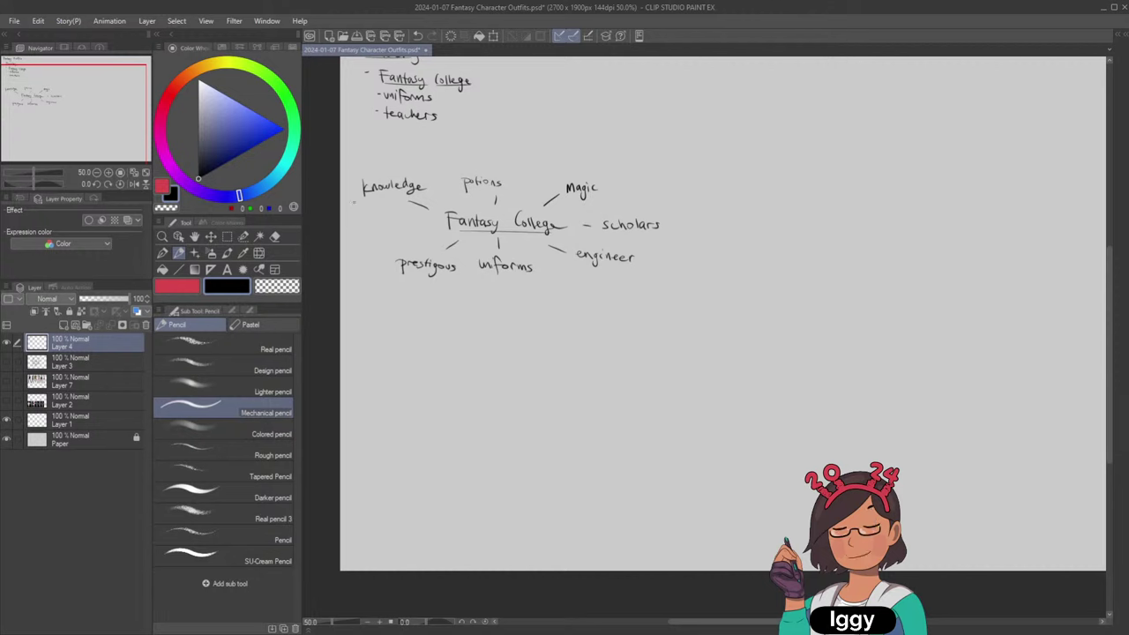
Underline each branch word around "Fantasy College", from "knowledge" and "potions" through "engineer".
drag(364, 192, 501, 186)
key(ctrl+z)
drag(569, 193, 600, 191)
key(ctrl+z)
drag(471, 186, 502, 184)
drag(600, 232, 655, 231)
drag(566, 198, 604, 194)
drag(402, 274, 623, 260)
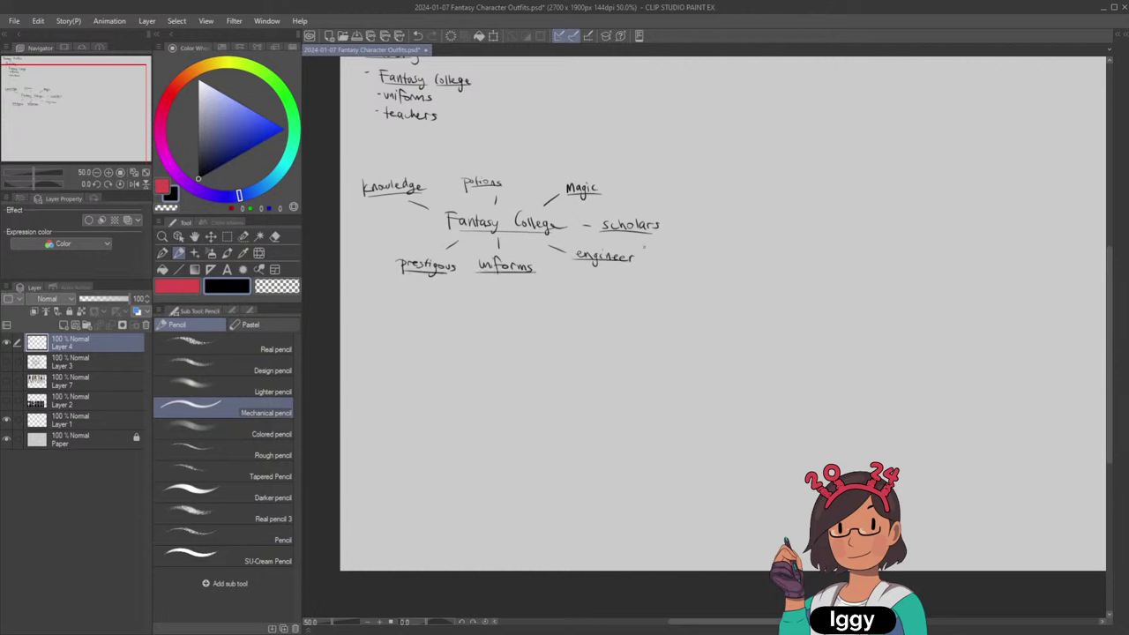
Select the whole mind map with a rectangle, move it down and to the right, and clear the selection.
click(227, 237)
click(211, 237)
mouse_move(604, 237)
mouse_down()
mouse_move(620, 237)
mouse_move(603, 236)
mouse_up()
key(m)
drag(342, 147, 706, 312)
key(k)
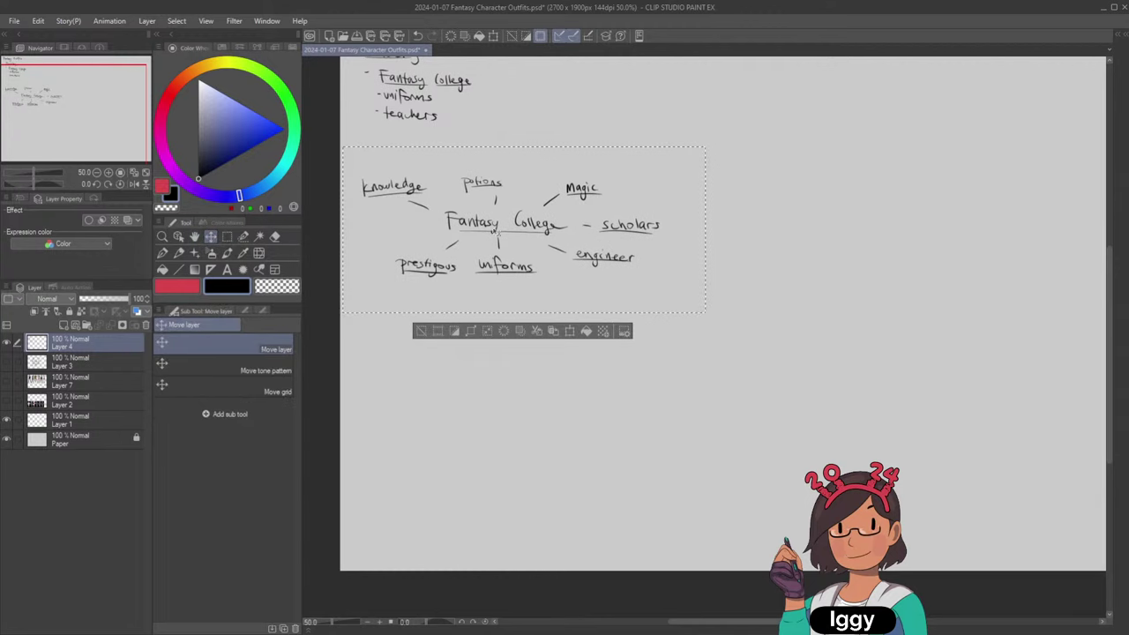
mouse_move(520, 239)
mouse_down()
mouse_move(532, 224)
mouse_move(543, 266)
mouse_up()
click(453, 359)
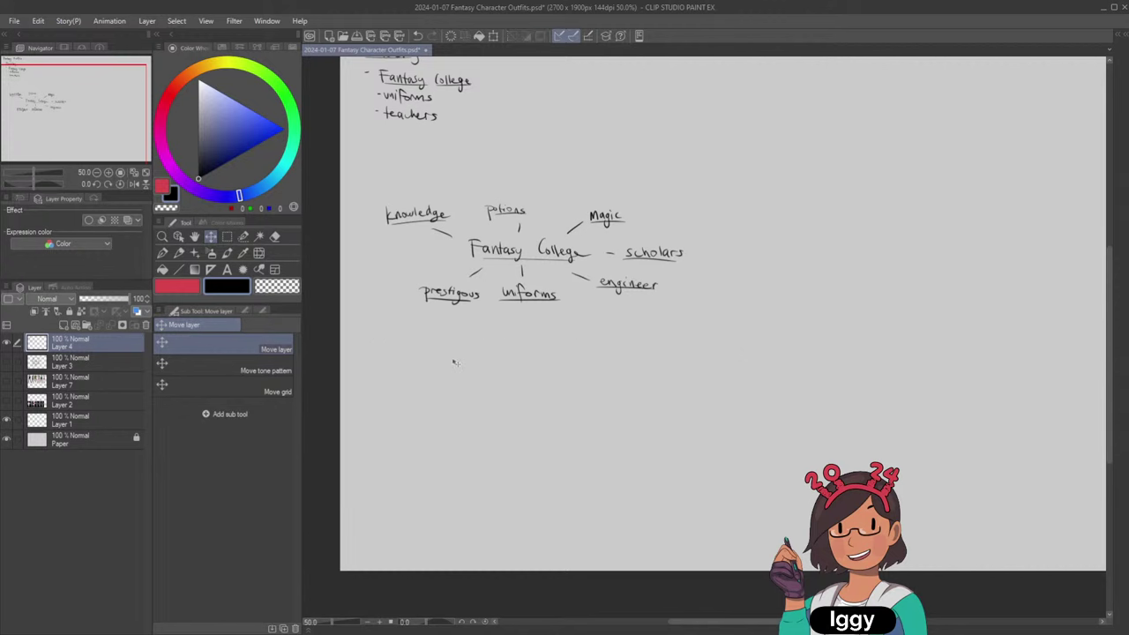
Branch "potions" into the handwritten sub-ideas "glass" and "vials" with the Mechanical pencil, undoing the misplaced strokes.
click(178, 252)
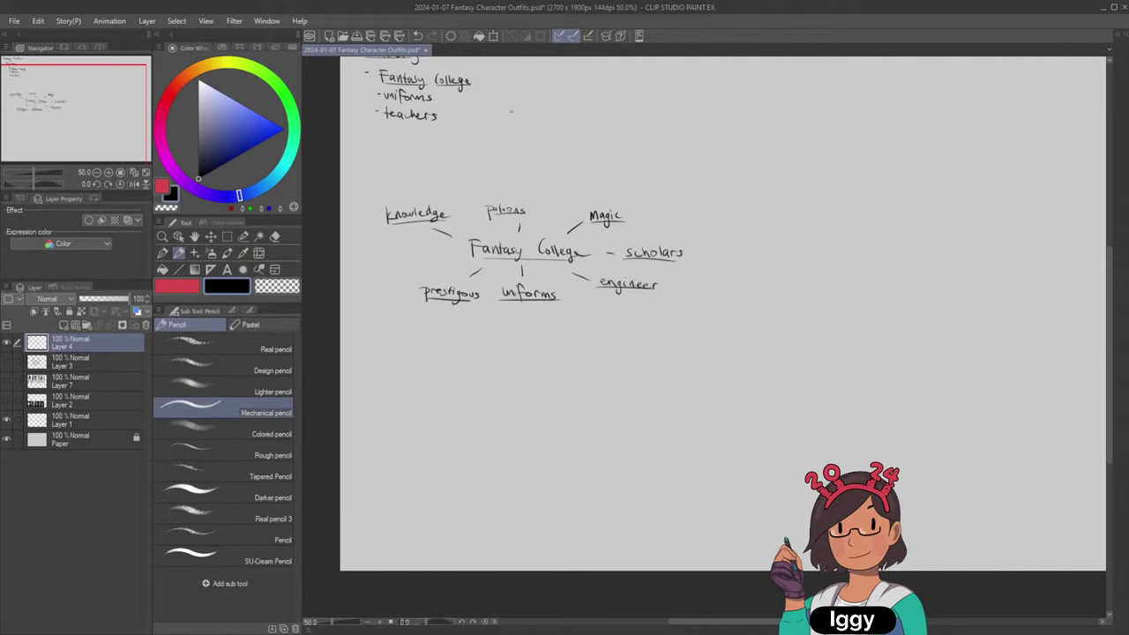
mouse_move(516, 198)
mouse_down()
mouse_move(517, 178)
mouse_move(548, 182)
mouse_up()
key(ctrl+z)
mouse_move(492, 157)
mouse_down()
mouse_move(492, 177)
mouse_move(494, 167)
mouse_up()
mouse_move(501, 159)
mouse_down()
mouse_move(506, 182)
mouse_move(492, 175)
mouse_move(499, 165)
mouse_up()
key(ctrl+z)
key(ctrl+z)
key(ctrl+z)
key(ctrl+z)
drag(503, 160, 504, 162)
drag(556, 162, 555, 168)
drag(561, 158, 562, 169)
drag(568, 162, 564, 170)
Add the sub-ideas "staff" and "crystals" to "Magic" and "apron" and "gloves" to "engineer", with the whole canvas upright in view.
mouse_move(634, 170)
mouse_down()
mouse_move(639, 207)
mouse_move(685, 203)
mouse_up()
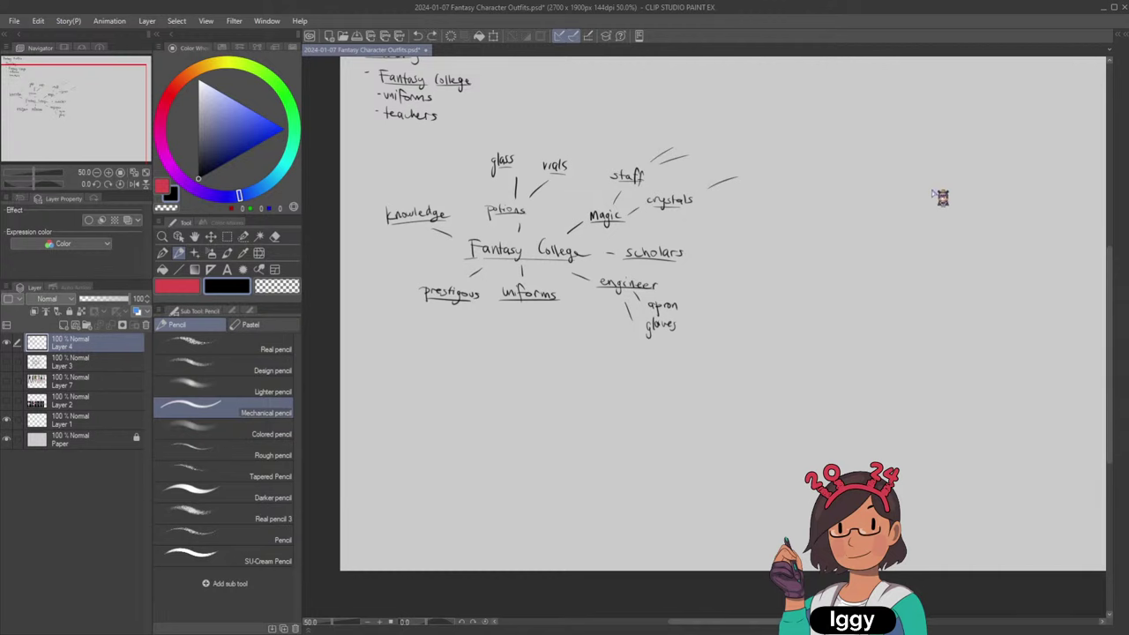
click(146, 184)
click(146, 172)
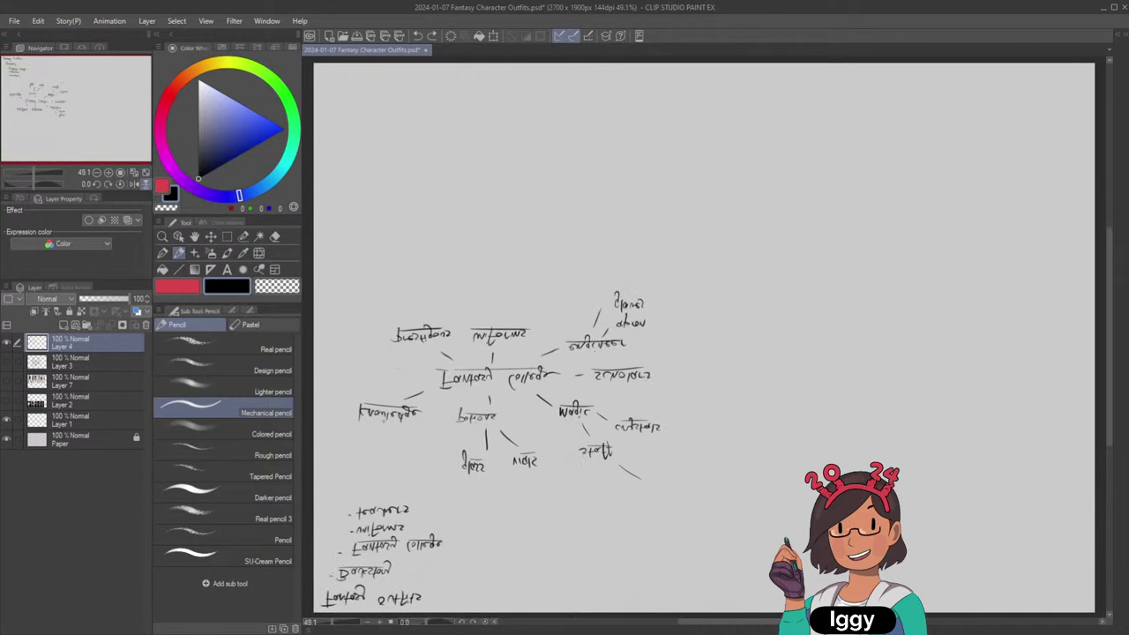
click(146, 184)
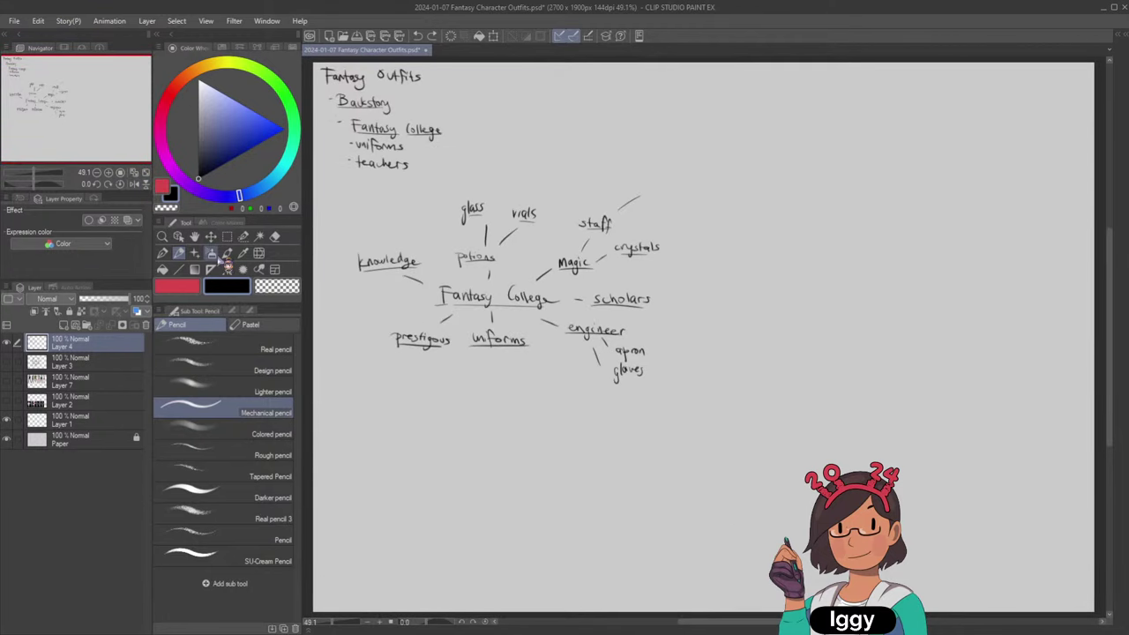
Select the whole mind map with a rectangle, move it to the right and slightly down, and clear the selection.
click(227, 236)
mouse_move(349, 188)
mouse_down()
mouse_move(703, 325)
mouse_move(746, 440)
mouse_up()
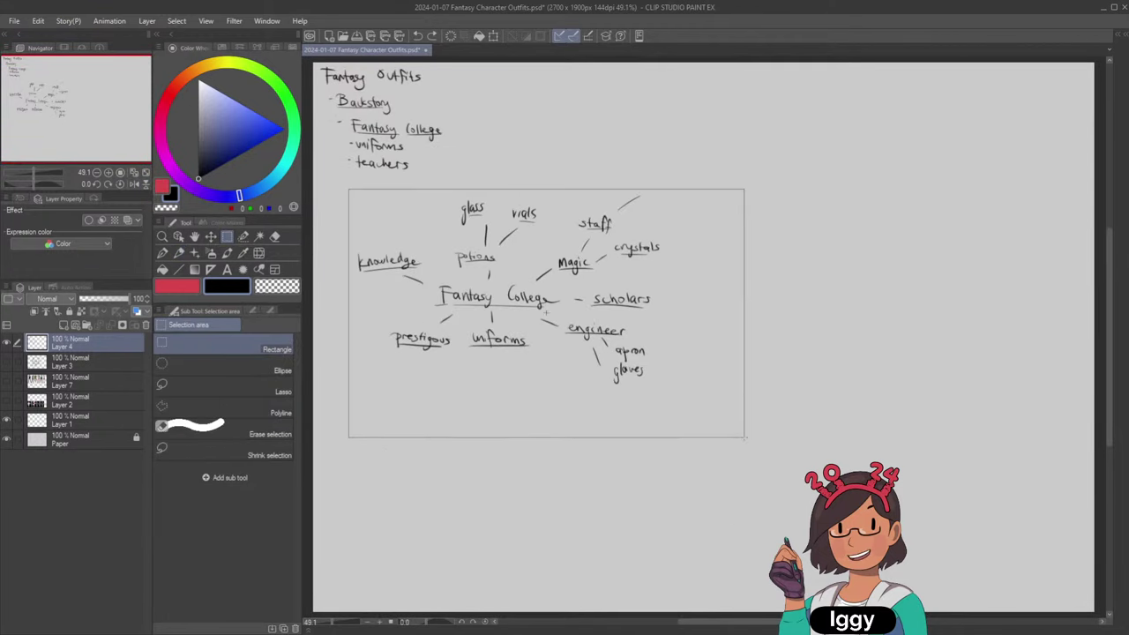
click(211, 237)
drag(517, 299, 625, 309)
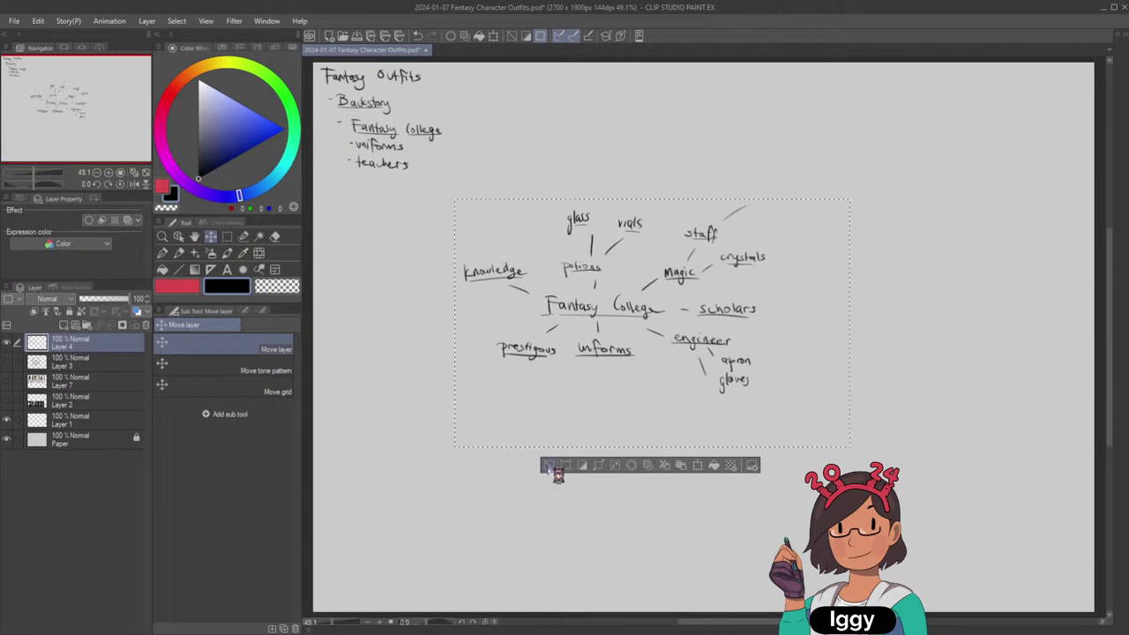
click(551, 466)
Write the heading "Mind Map" above the diagram with the Mechanical pencil and underline it, redoing the first underline.
click(178, 252)
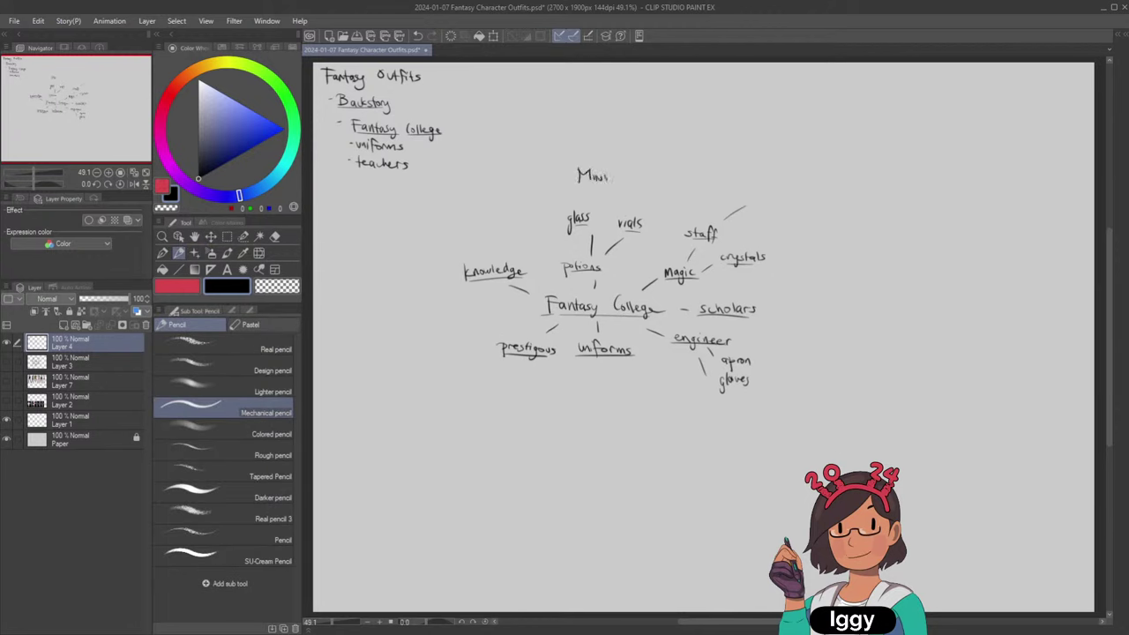
drag(633, 181, 642, 174)
drag(575, 185, 658, 187)
key(ctrl+z)
drag(577, 184, 671, 183)
Select the mind map with its heading, scale it down, place it beside the backstory notes, and clear the selection.
click(228, 237)
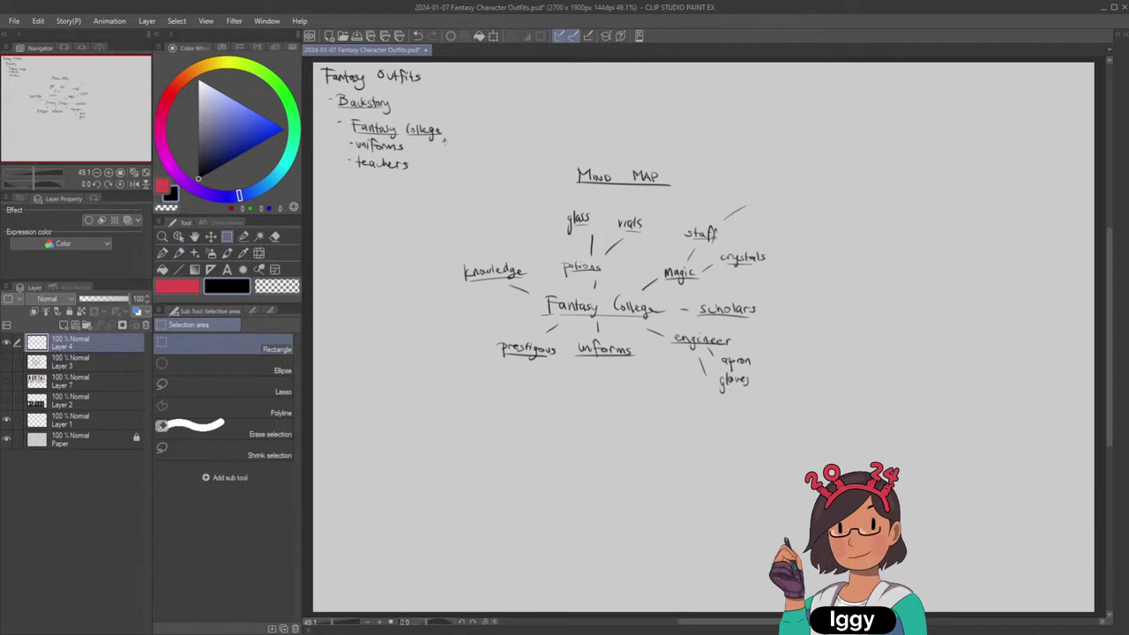
drag(444, 139, 856, 434)
click(211, 236)
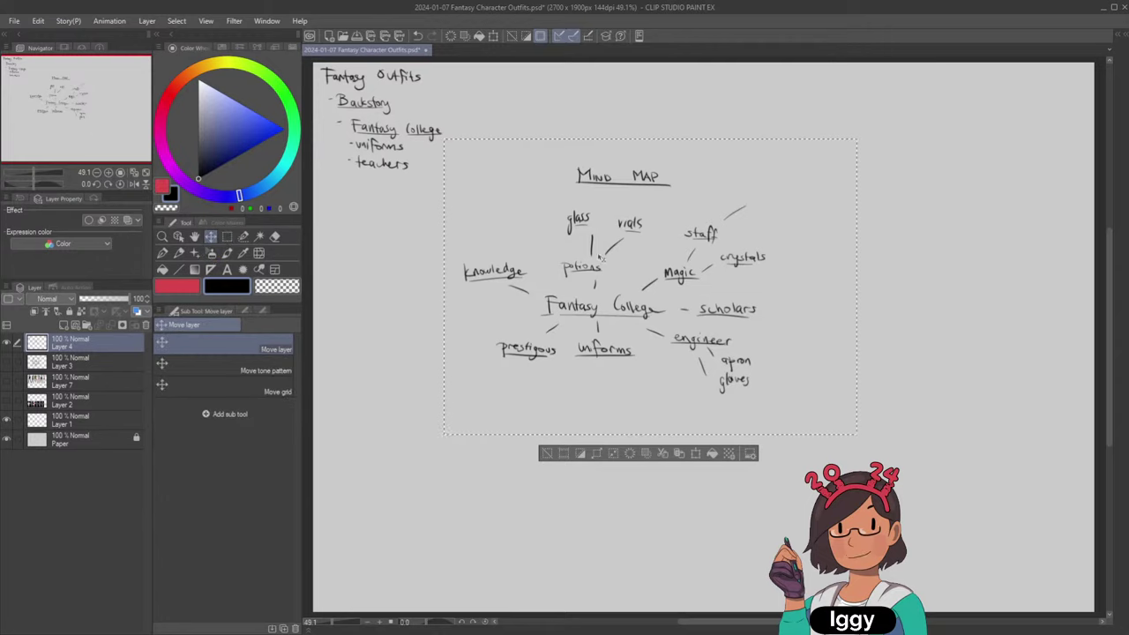
drag(601, 258, 839, 180)
key(ctrl+t)
drag(1092, 70, 939, 192)
drag(845, 309, 691, 202)
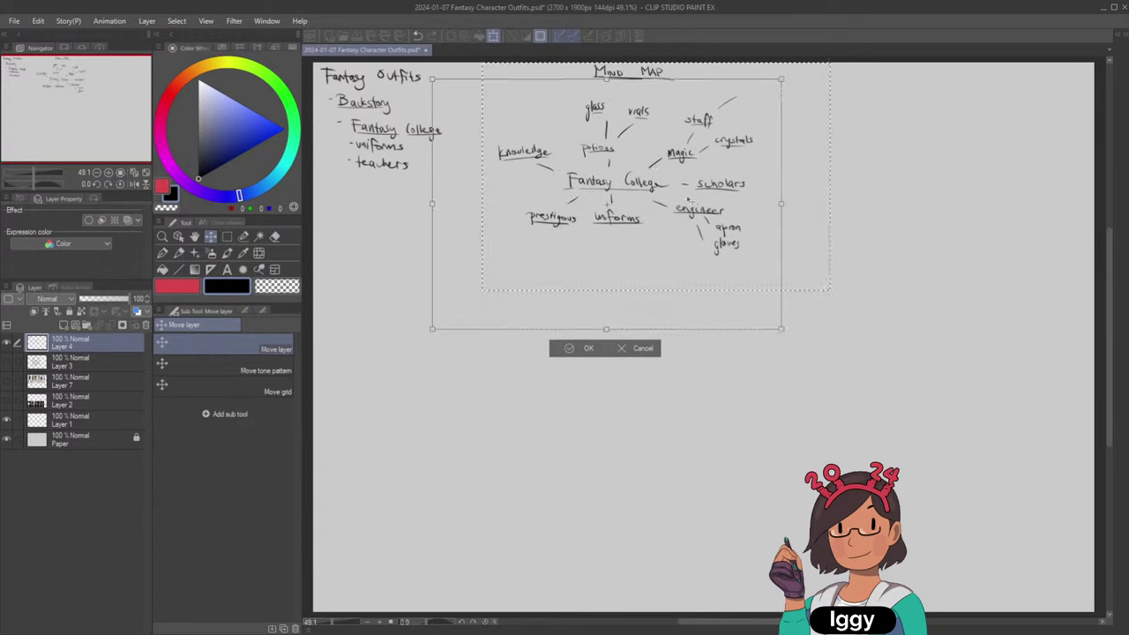
drag(782, 80, 719, 125)
drag(621, 223, 644, 161)
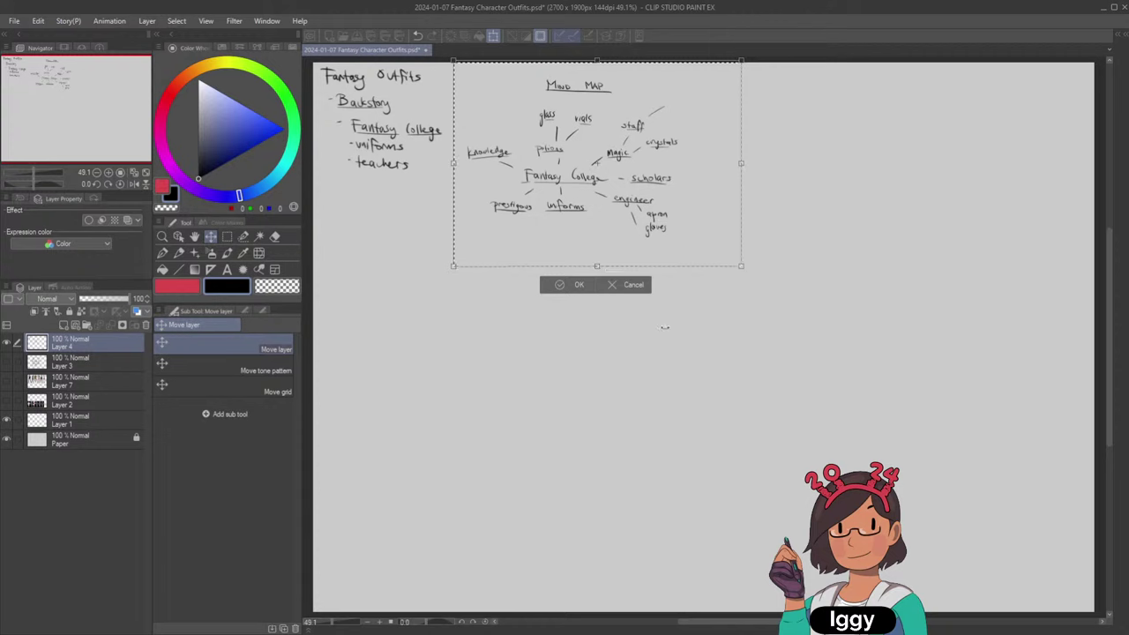
drag(631, 187, 640, 198)
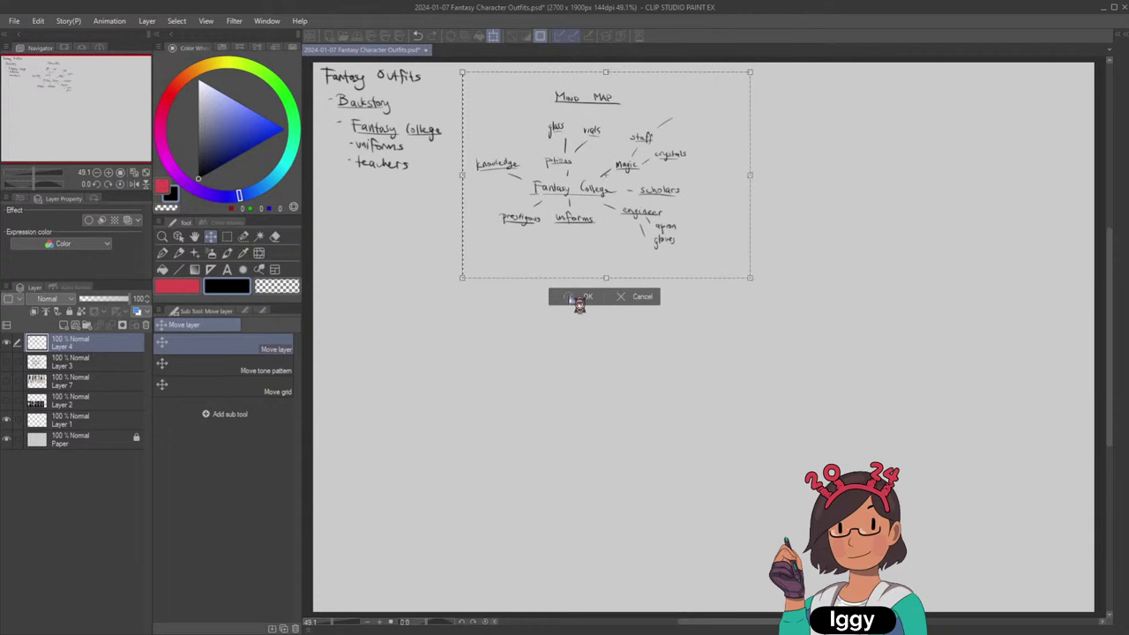
click(582, 296)
click(503, 296)
Add the handwritten sub-ideas "goggles", "welders" and "blacksmith" to "engineer" with the Mechanical pencil, undoing a misplaced branch line.
click(178, 253)
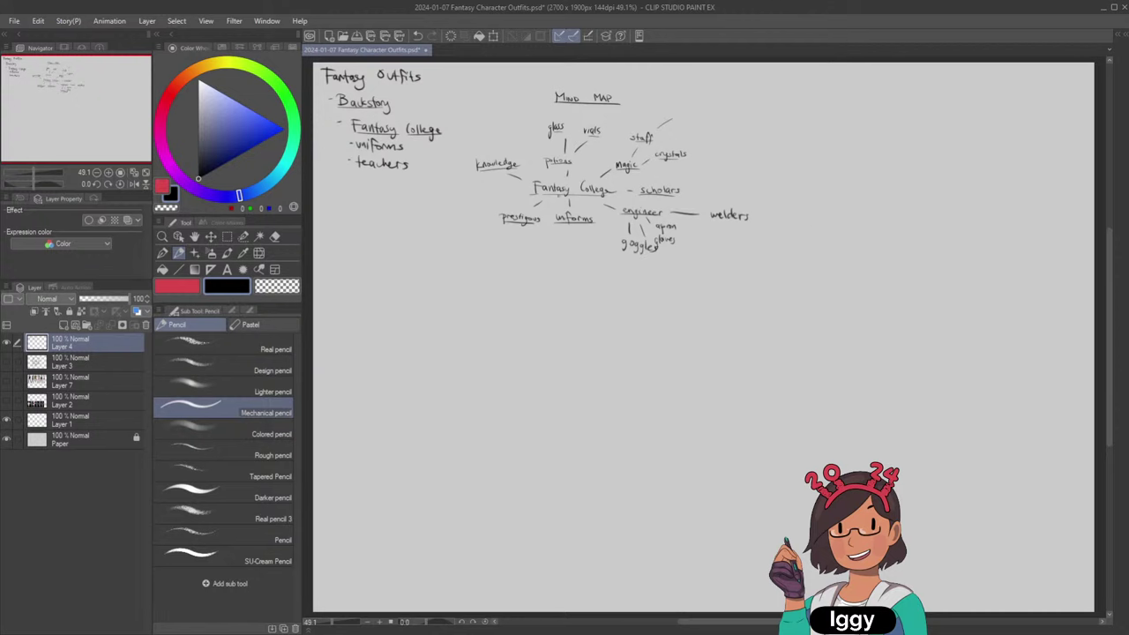
click(226, 236)
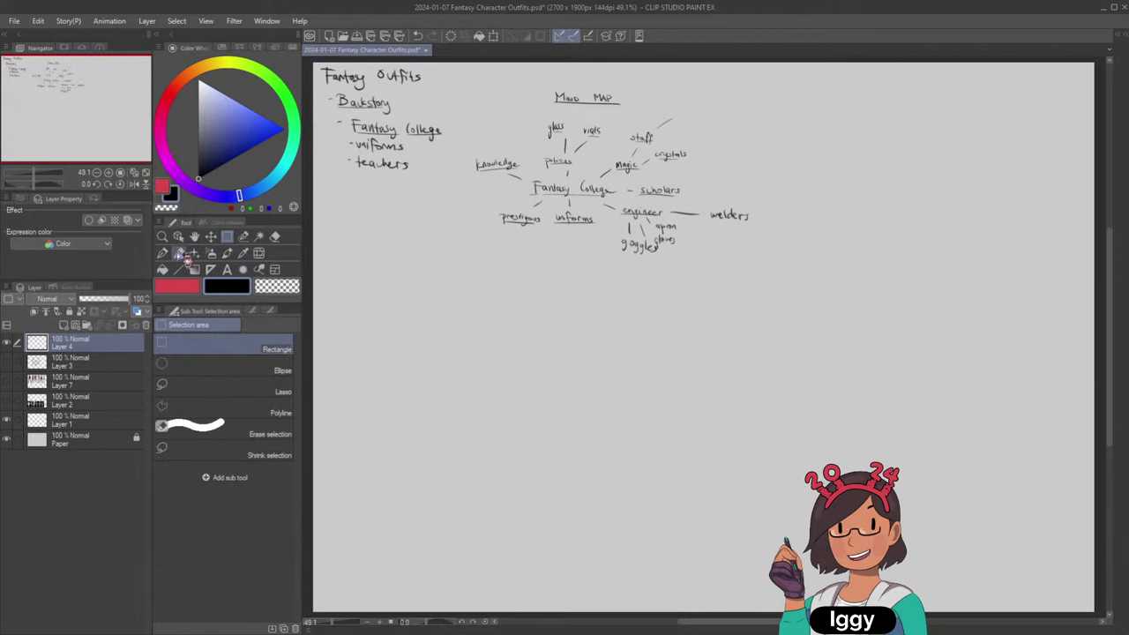
click(178, 253)
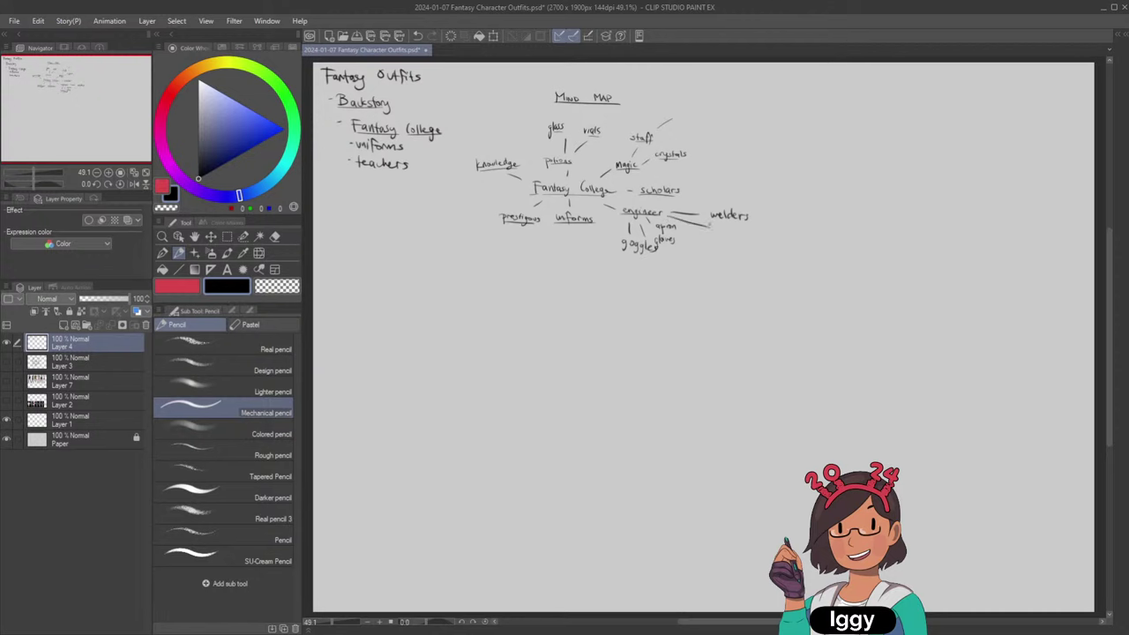
key(ctrl+z)
Select the whole mind map with a rectangle, from its heading down to "goggles" and across to "blacksmith".
click(227, 237)
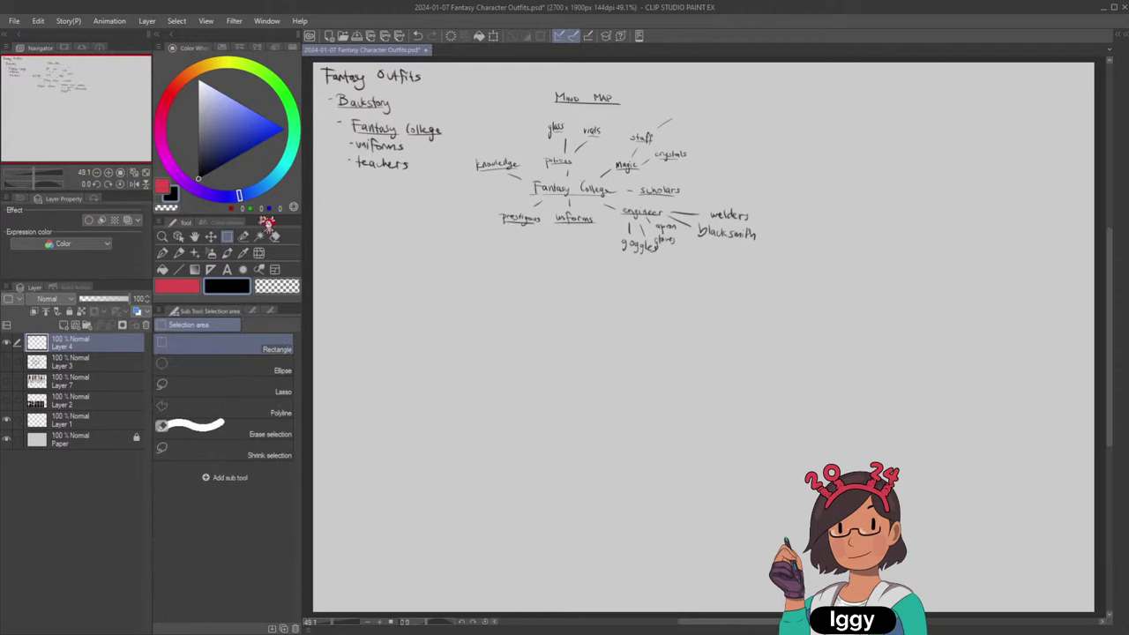
drag(468, 77, 796, 298)
mouse_move(676, 210)
mouse_down()
mouse_move(700, 221)
mouse_move(673, 204)
mouse_up()
key(ctrl+t)
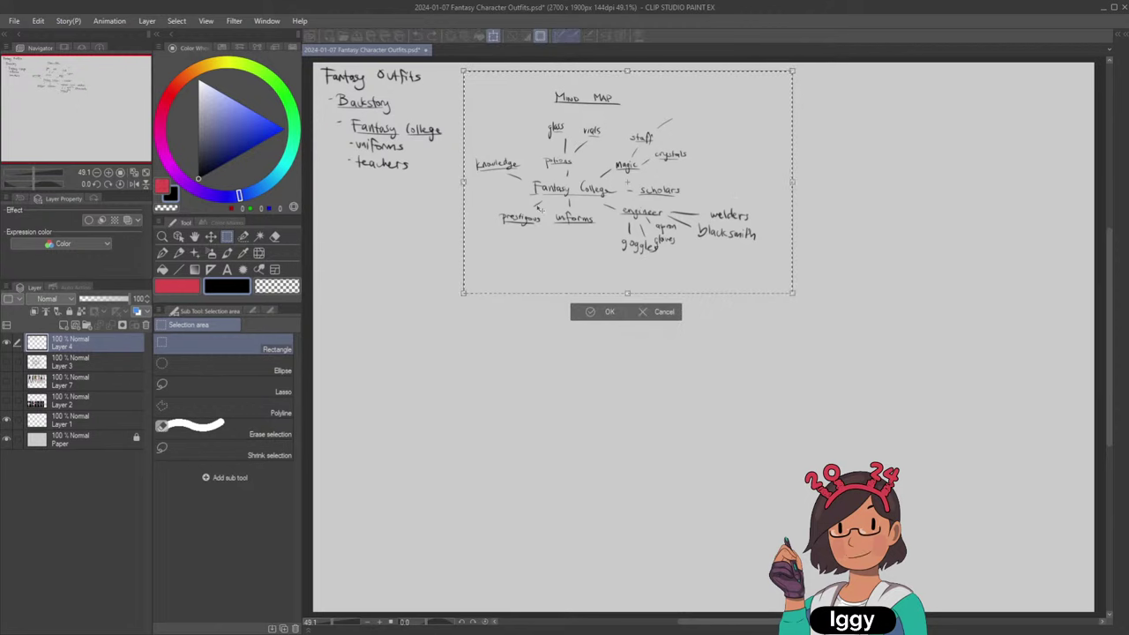
drag(793, 293, 691, 223)
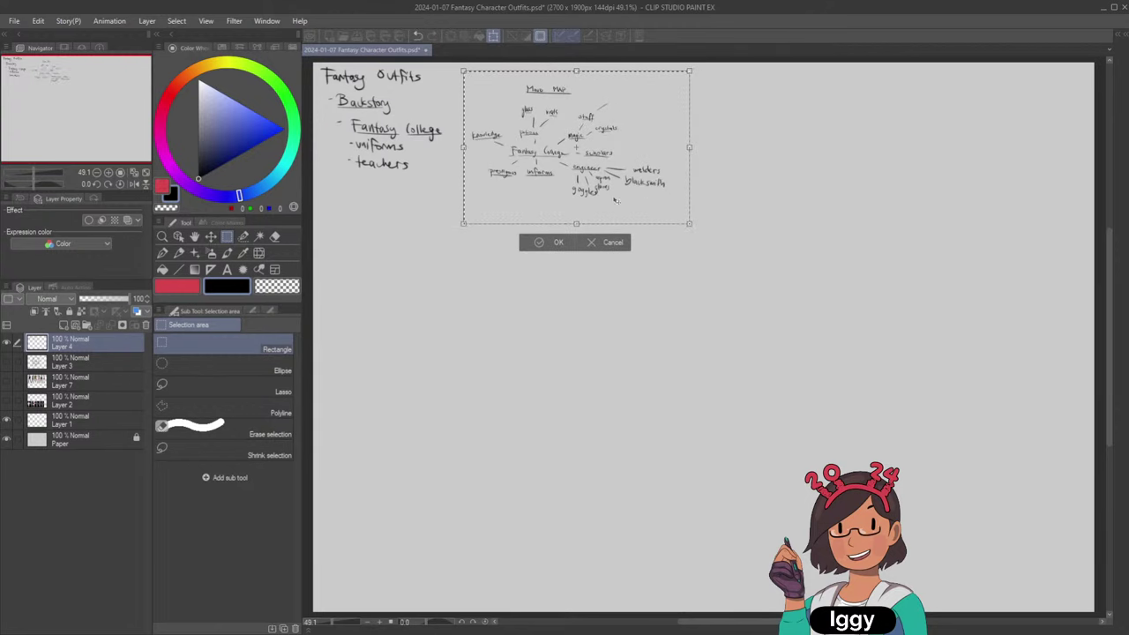
drag(614, 201, 669, 208)
click(653, 251)
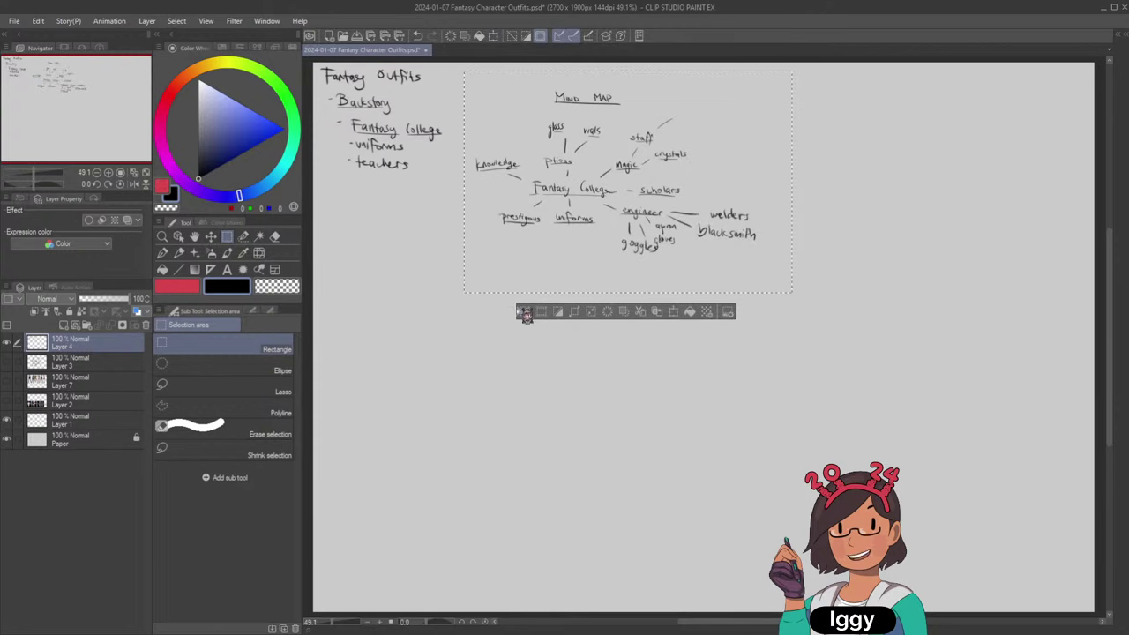
Cut the selected mind map out of Layer 4, paste it onto its own layer, and clear the selection.
key(Delete)
key(ctrl+v)
click(527, 313)
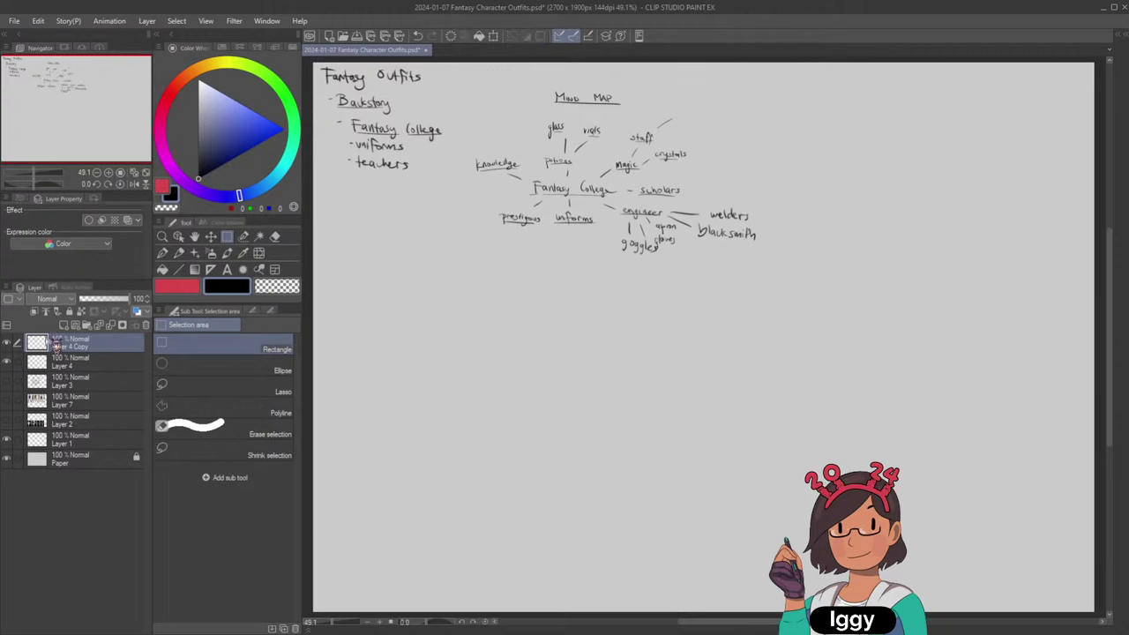
Create a layer folder named "notes" and put Layer 4 Copy and Layer 4 inside it.
click(88, 326)
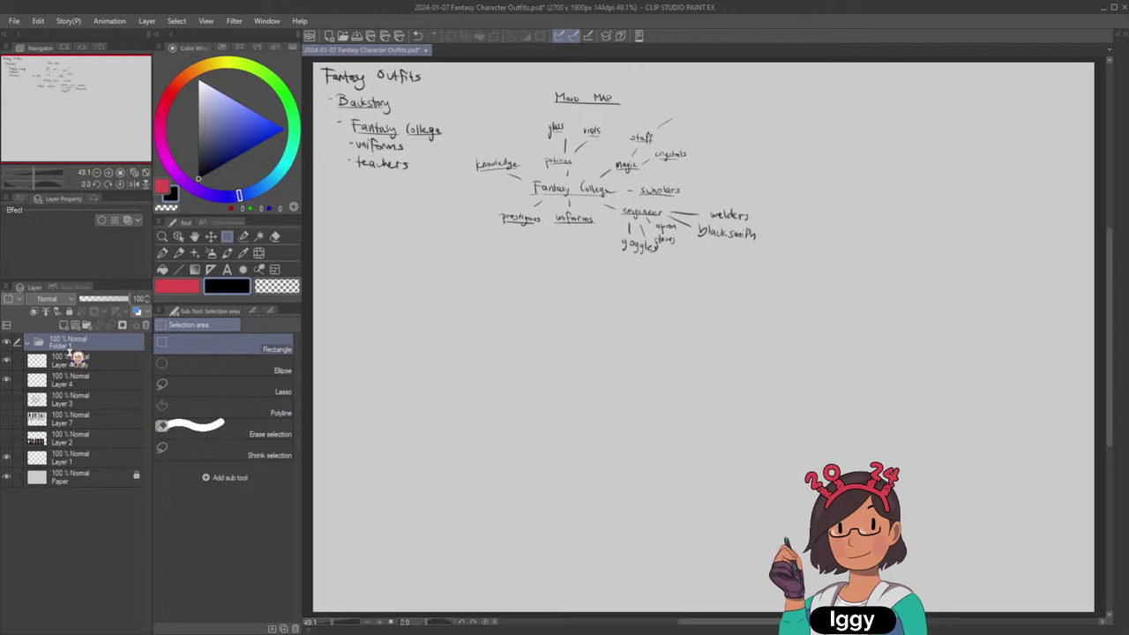
click(99, 363)
shift+click(86, 382)
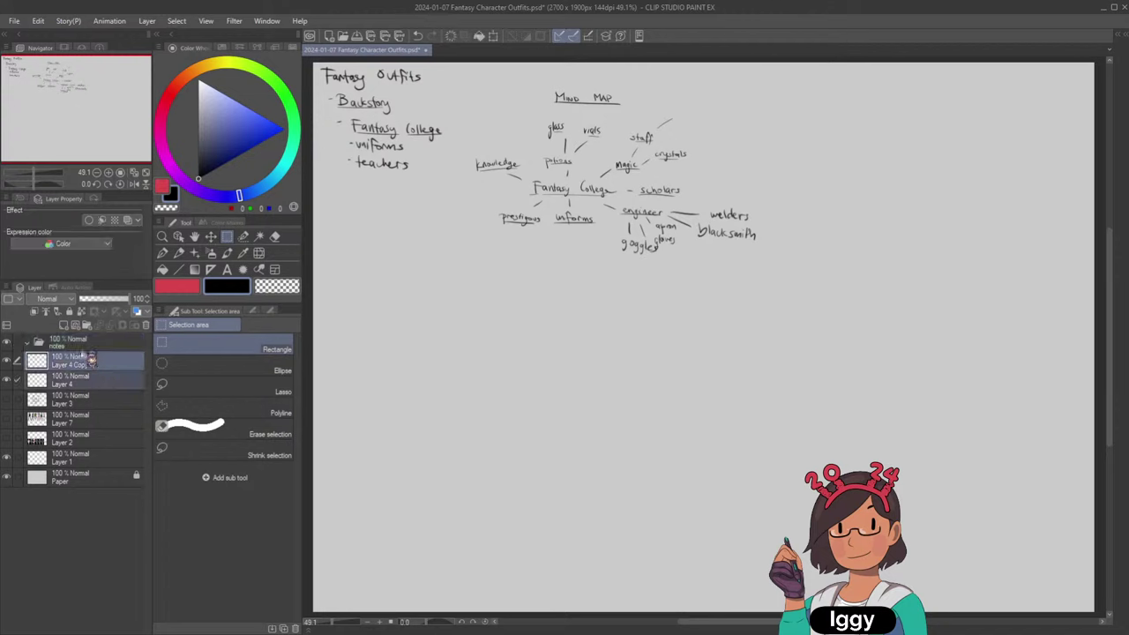
drag(80, 354, 77, 343)
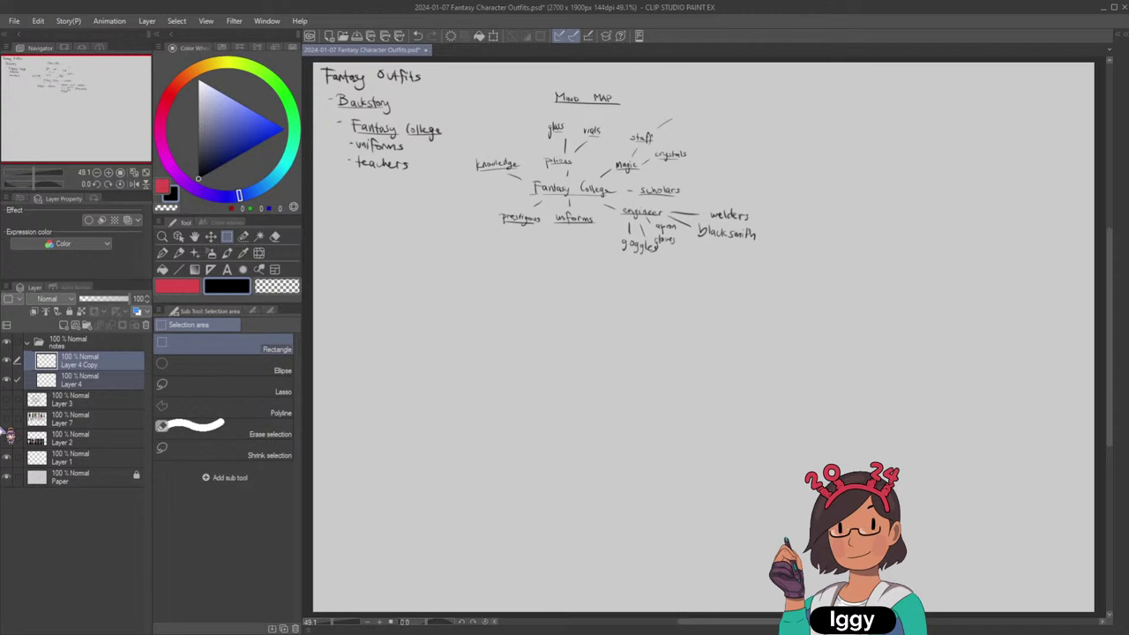
Collapse and hide the "notes" folder, and show the reference images on Layer 2 and Layer 7.
click(27, 341)
click(8, 343)
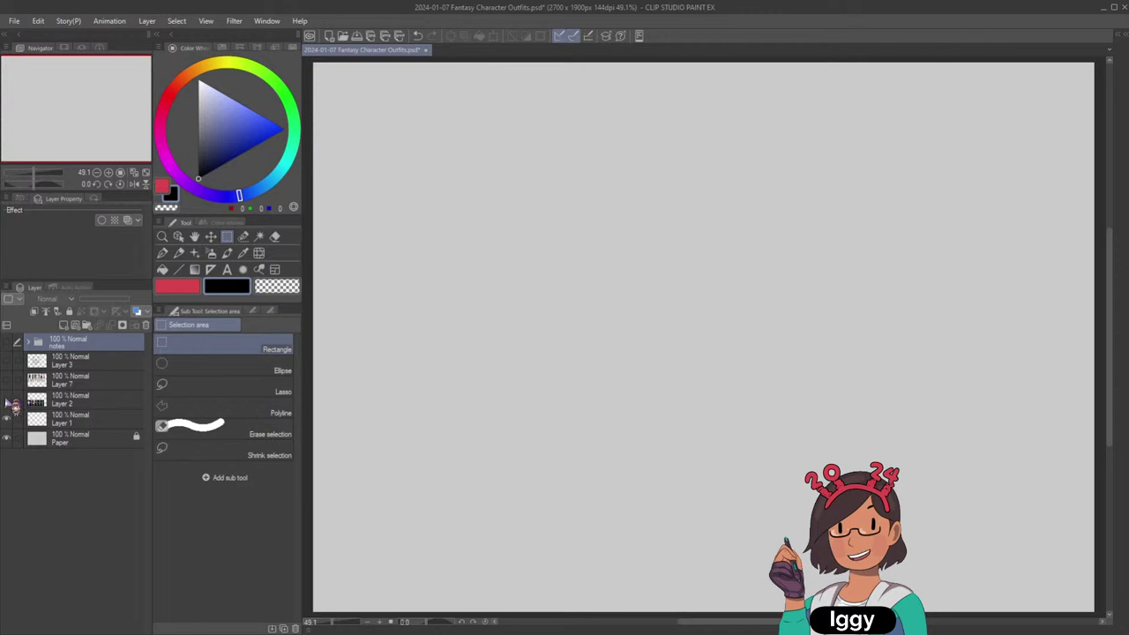
click(6, 400)
click(6, 381)
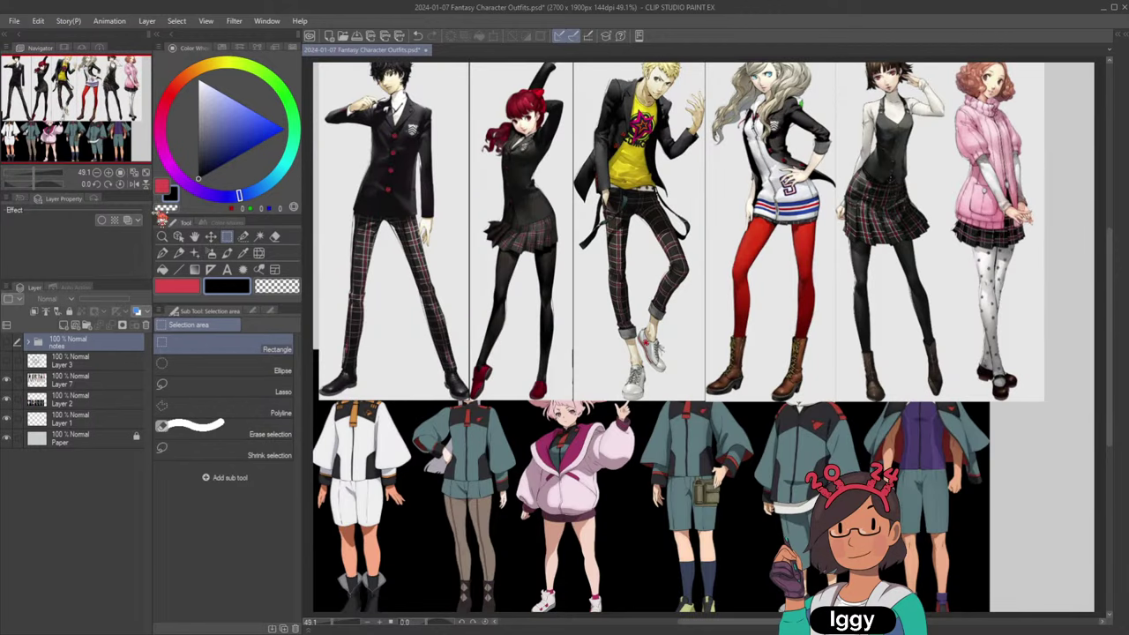
Scale down the Layer 7 school uniform reference and fit it along the top of the canvas above the other reference.
click(196, 237)
click(211, 237)
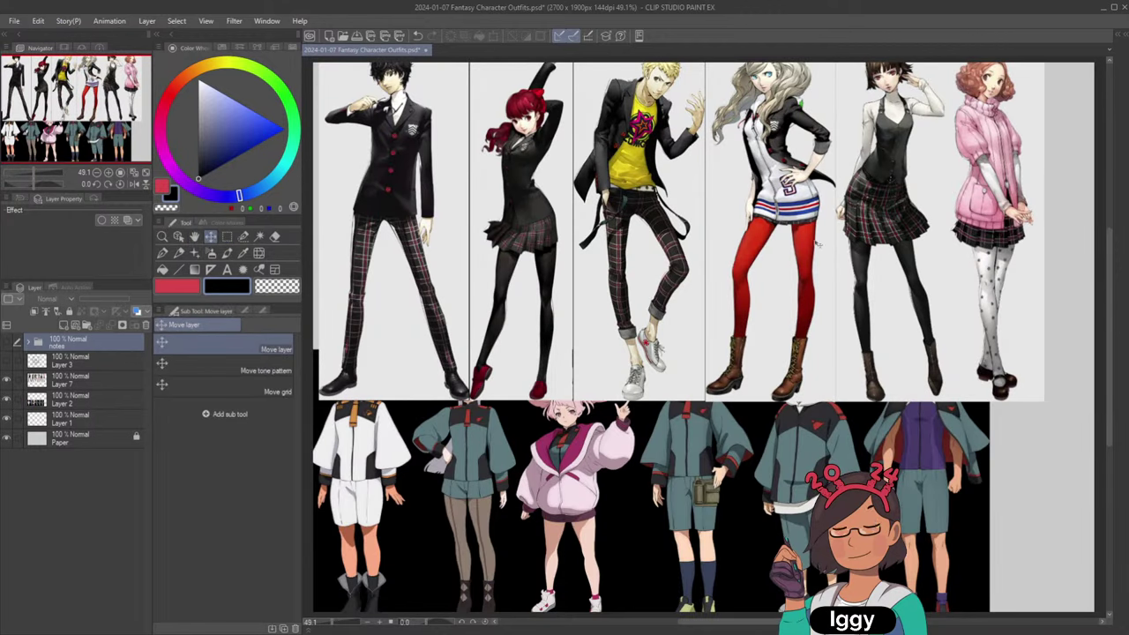
click(71, 380)
drag(658, 236, 613, 325)
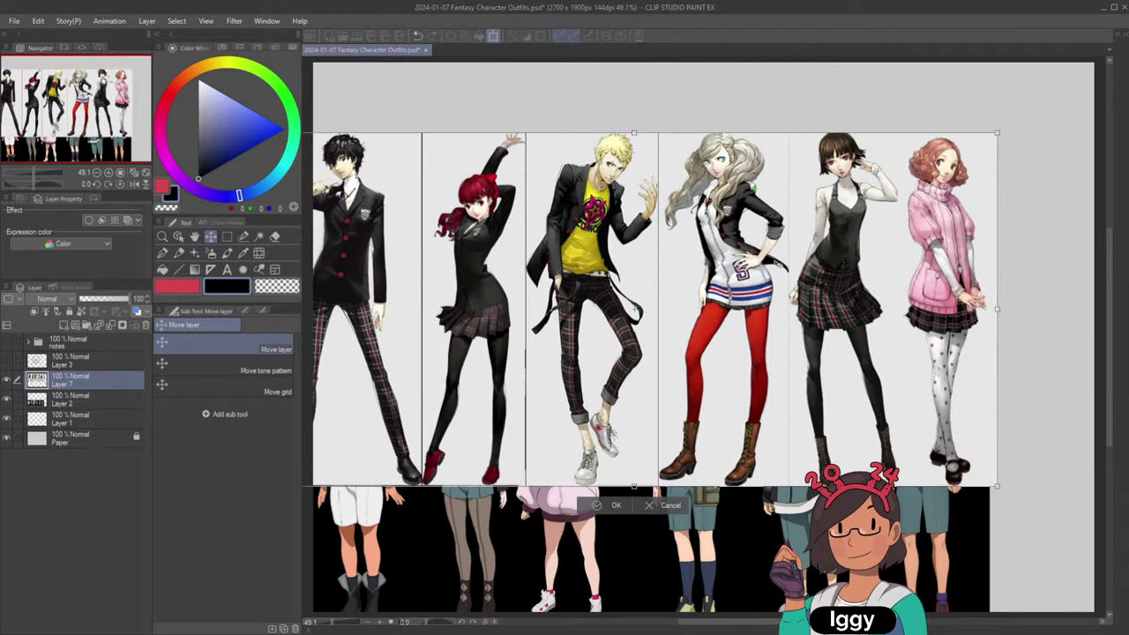
drag(998, 133, 883, 190)
drag(790, 299, 839, 173)
drag(928, 67, 889, 86)
drag(773, 200, 778, 181)
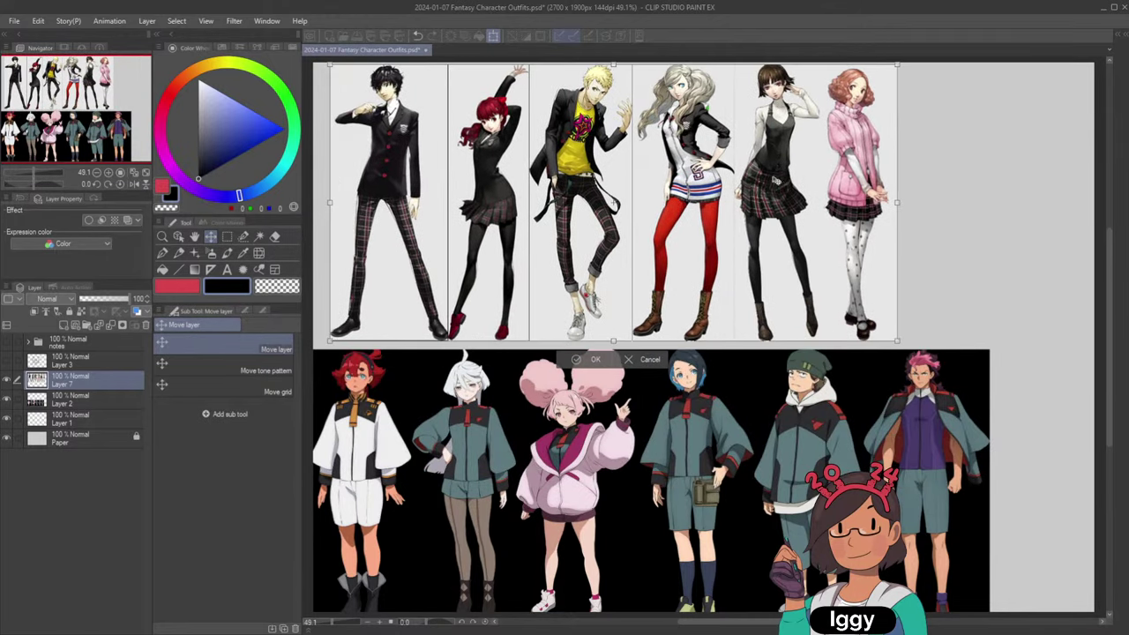
click(596, 360)
Move the Layer 2 reference directly beneath the Layer 7 image, aligning their left edges, and scale it down to fit the canvas.
key(o)
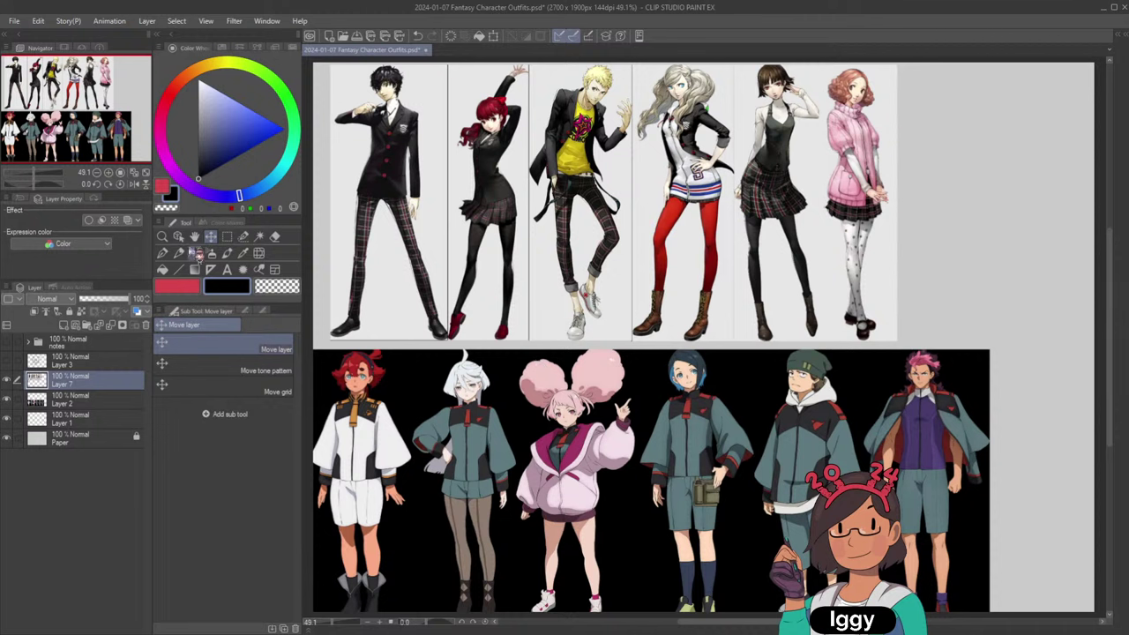
mouse_move(499, 422)
mouse_down()
mouse_move(529, 426)
mouse_move(522, 422)
mouse_up()
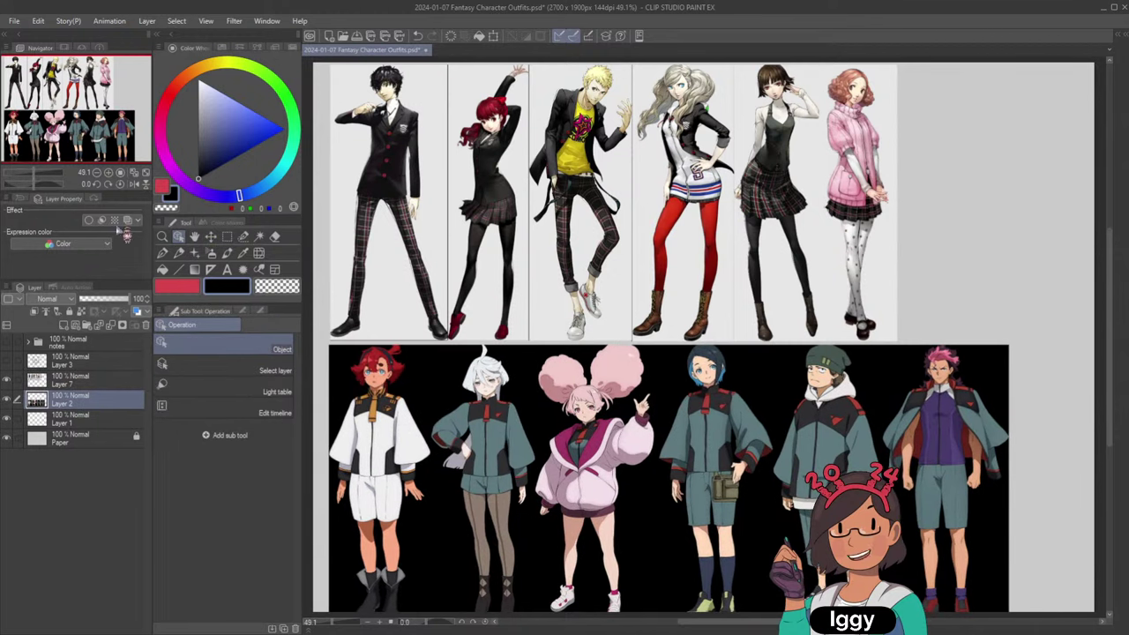
drag(95, 125, 114, 143)
key(ctrl+t)
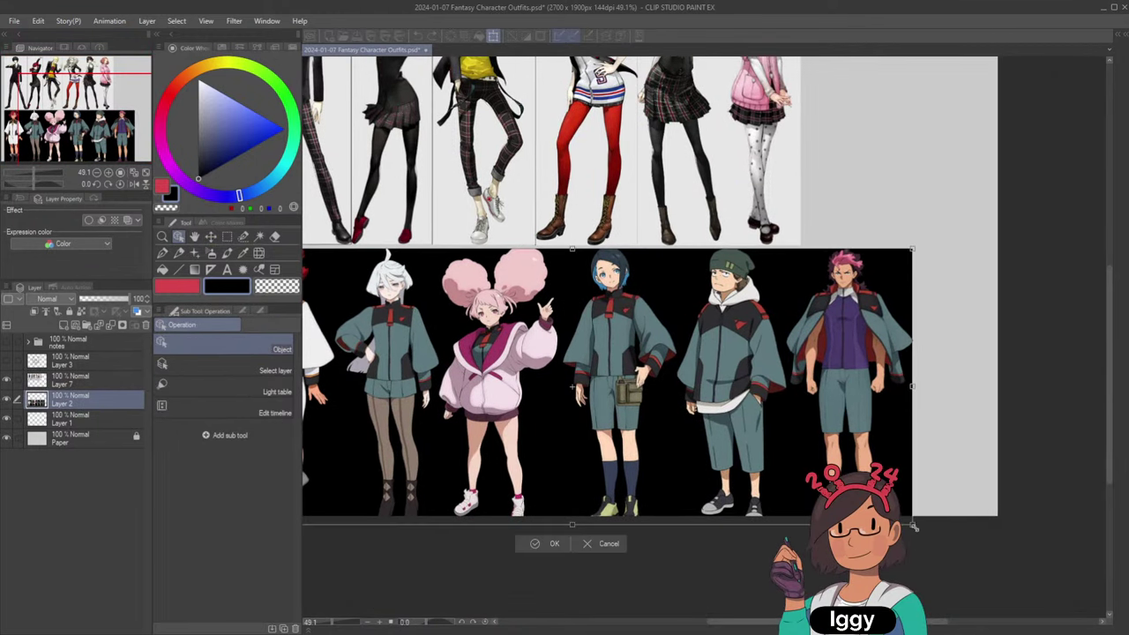
drag(912, 517, 842, 497)
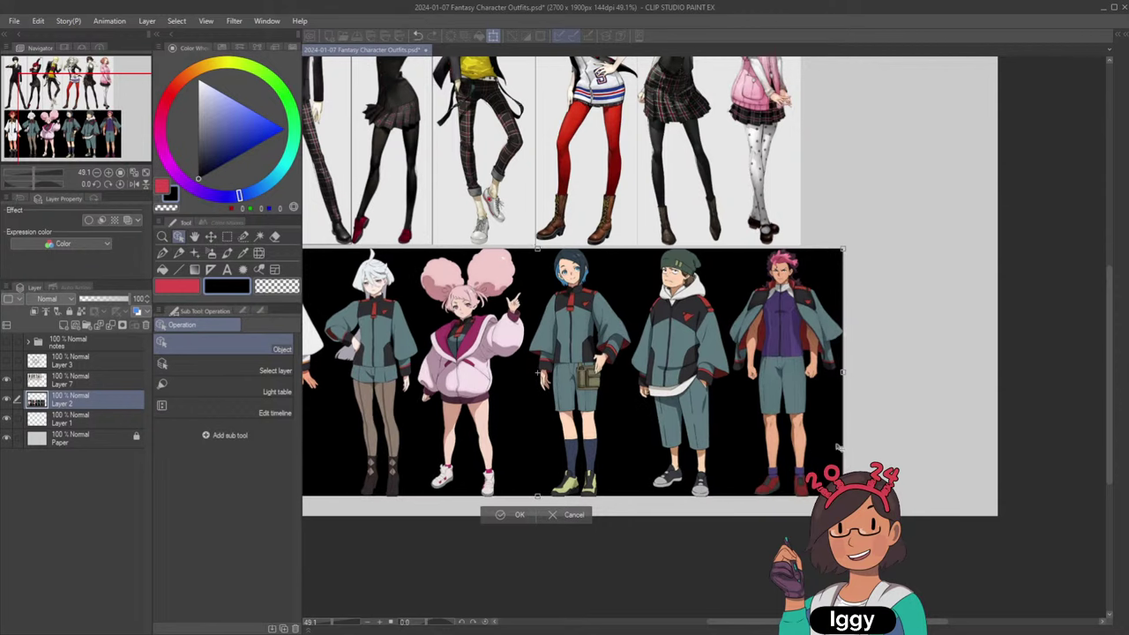
click(146, 172)
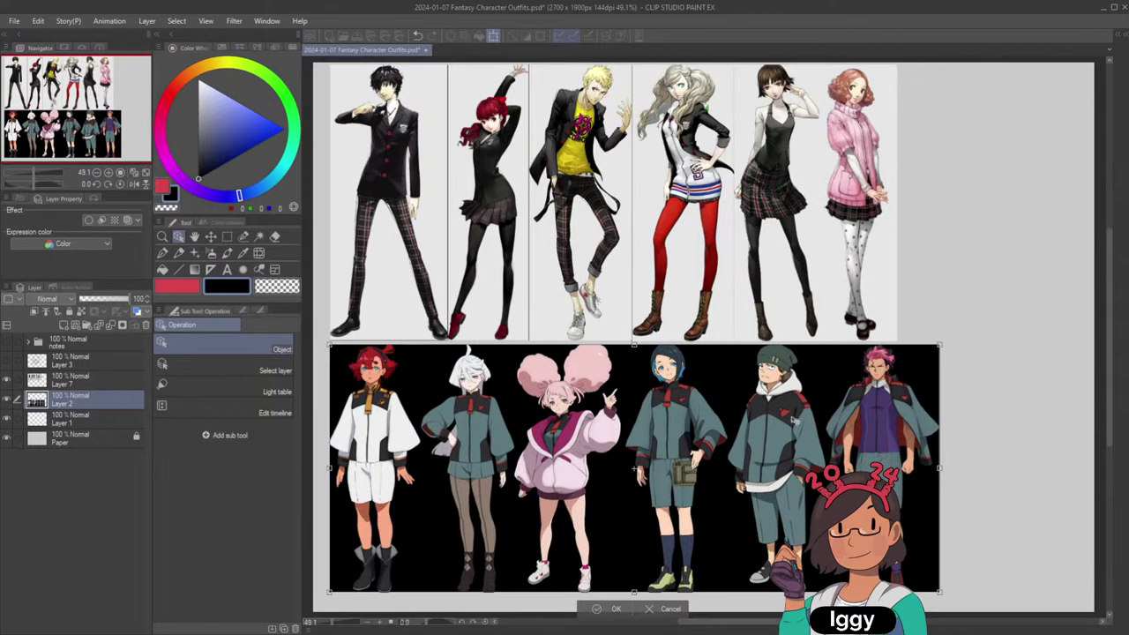
click(617, 607)
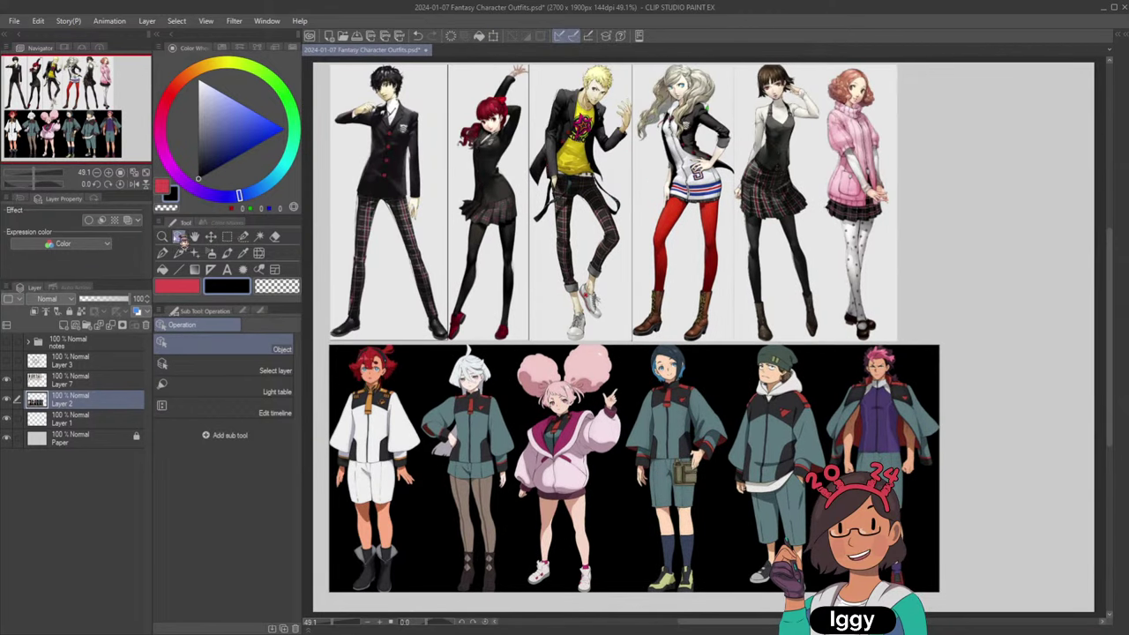
Examine the black blazer and plaid trousers of the first character in the Layer 7 reference up close.
click(422, 145)
click(163, 237)
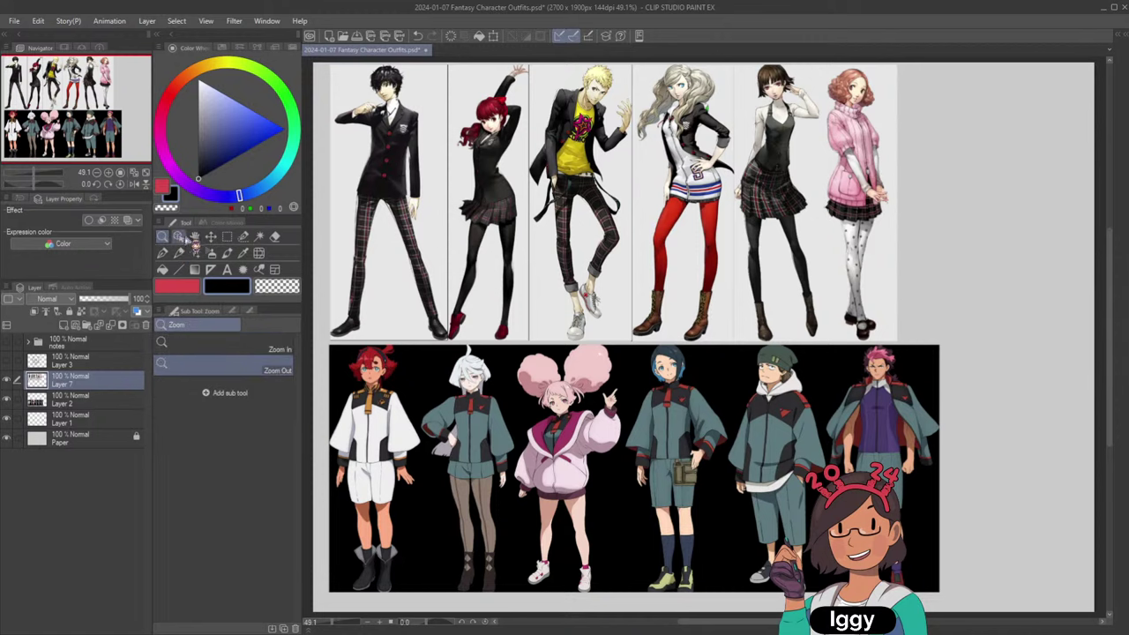
click(387, 145)
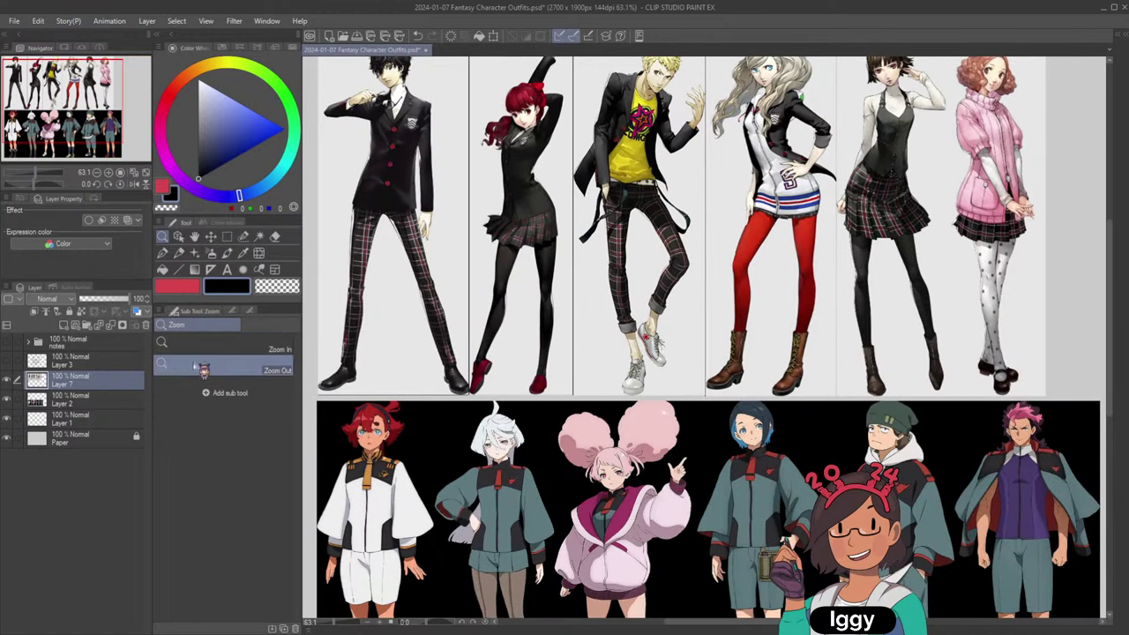
drag(64, 102, 56, 99)
click(486, 191)
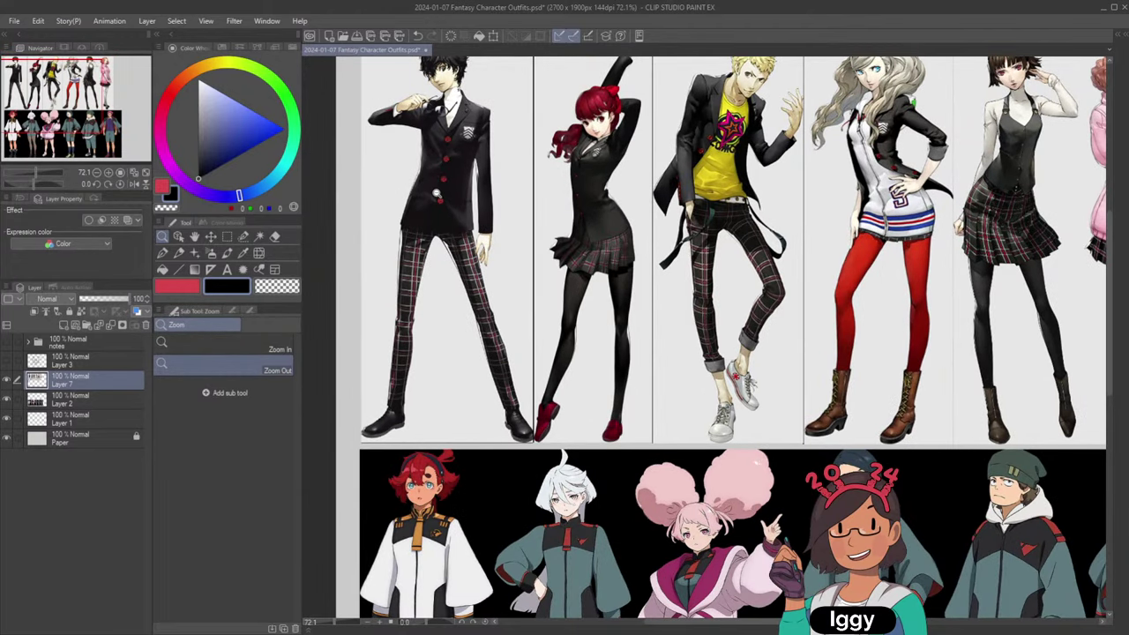
click(45, 86)
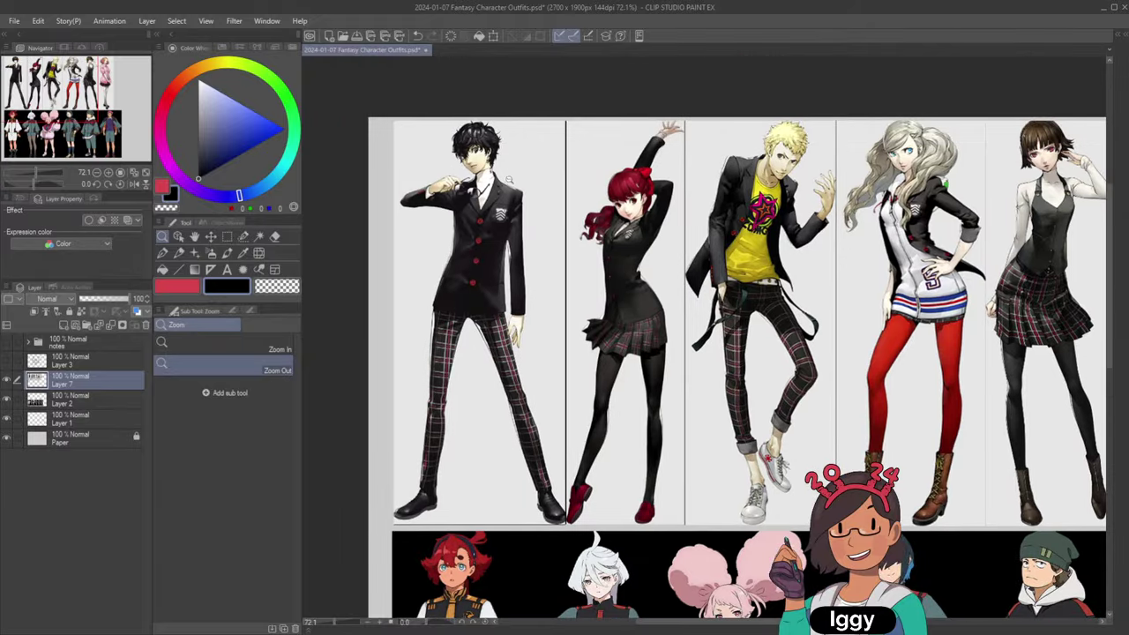
drag(510, 180, 501, 223)
drag(45, 104, 44, 110)
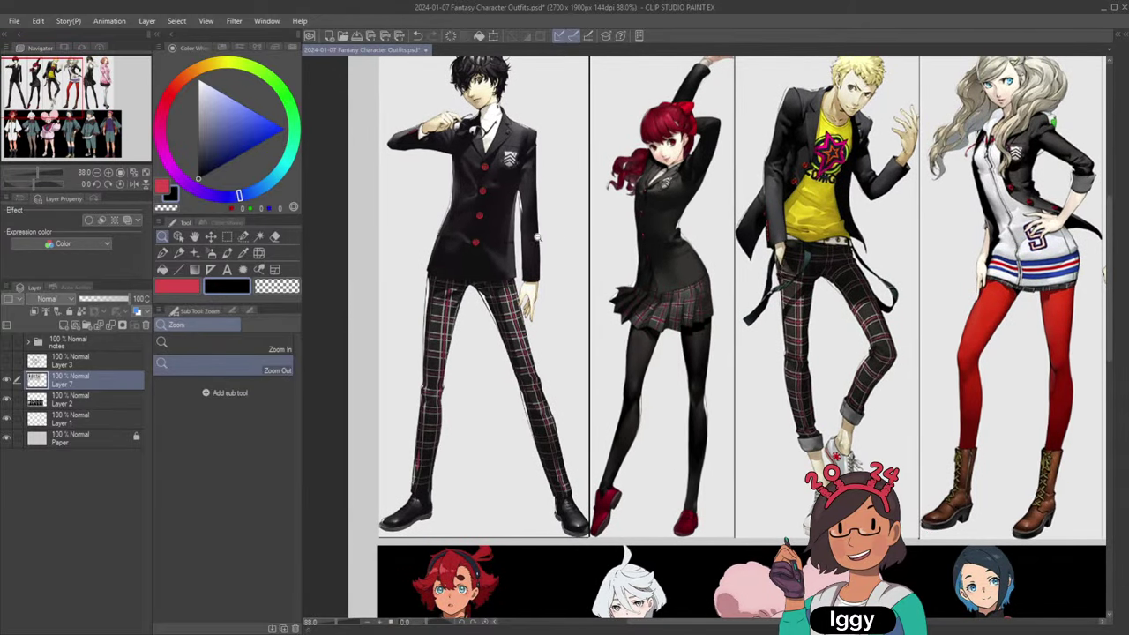
Examine the remaining Layer 7 school uniform outfits up close, through to the last character in the pink sweater.
drag(74, 130, 79, 104)
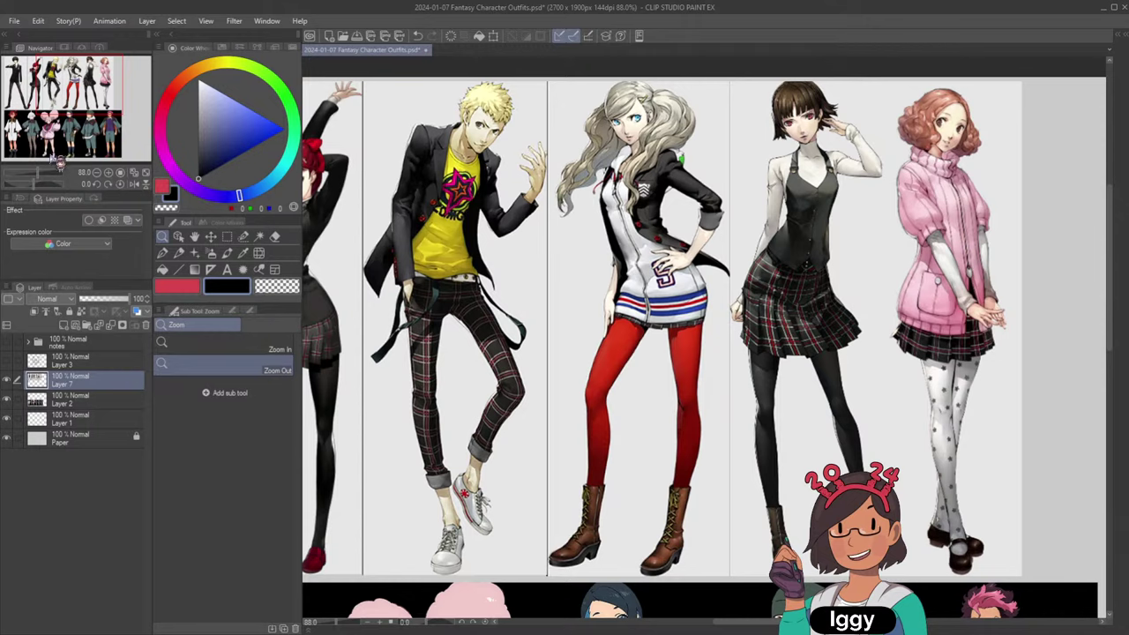
mouse_move(64, 96)
mouse_down()
mouse_move(79, 102)
mouse_move(53, 107)
mouse_move(48, 87)
mouse_move(35, 86)
mouse_move(58, 96)
mouse_up()
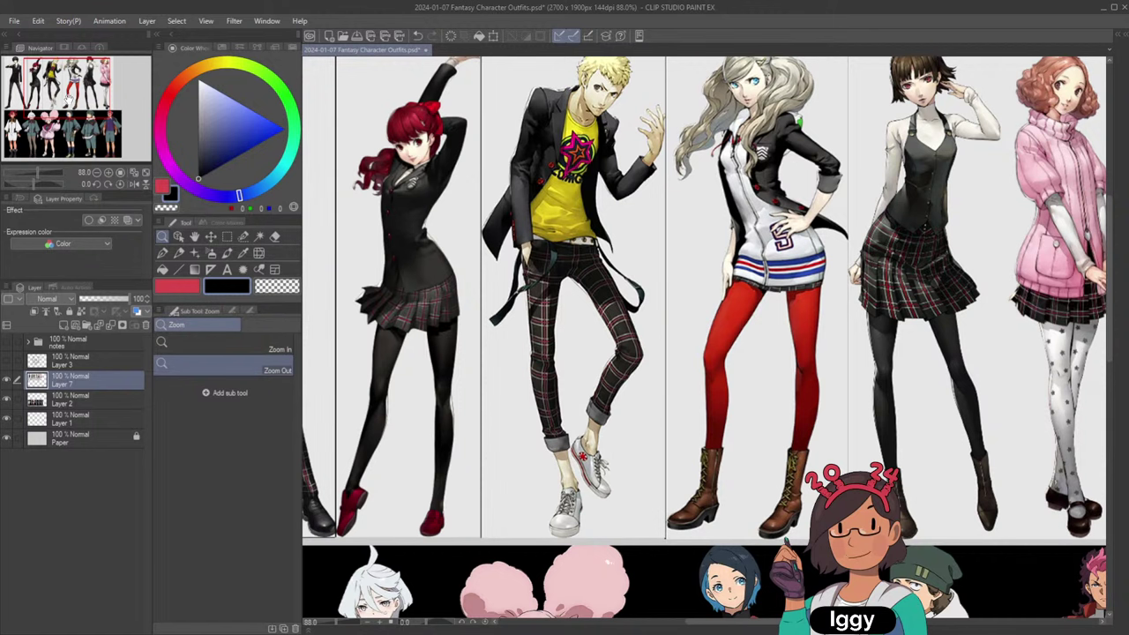
drag(68, 97, 61, 105)
click(145, 173)
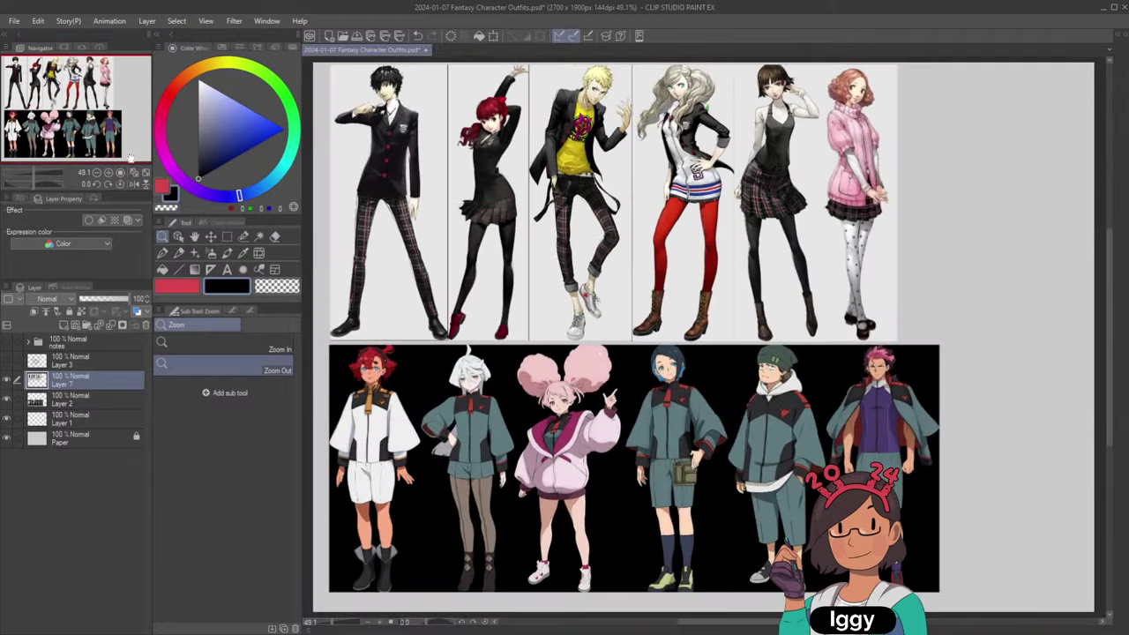
Examine the row of uniform jackets, shorts and hoodies in the Layer 2 reference.
scroll(416, 503, up, 3)
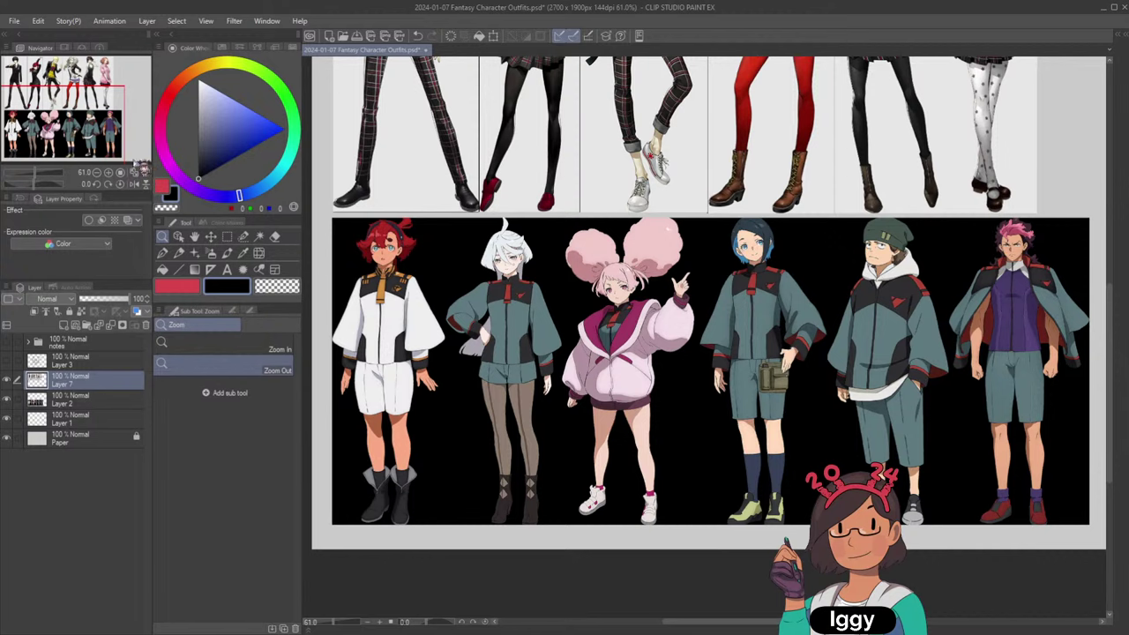
mouse_move(67, 121)
mouse_down()
mouse_move(77, 126)
mouse_move(68, 133)
mouse_up()
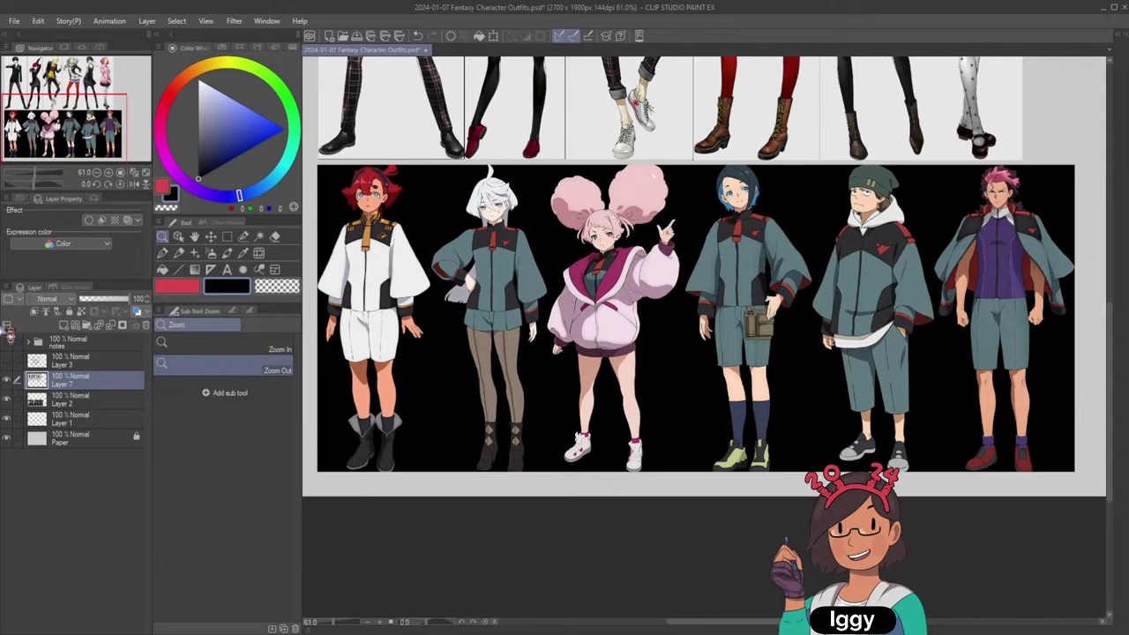
click(60, 138)
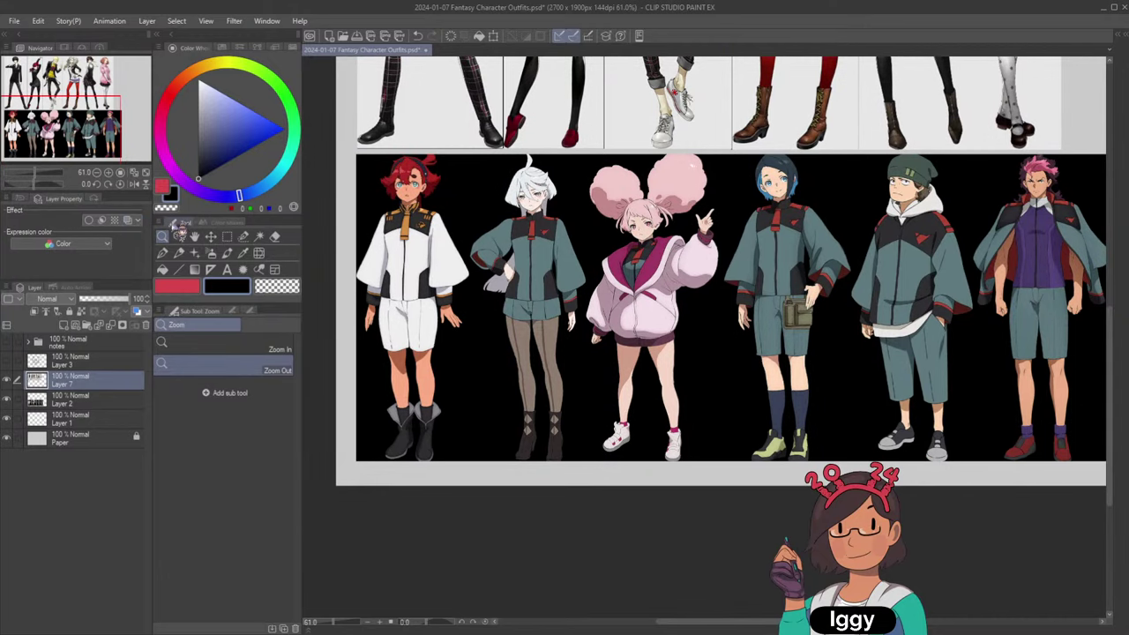
click(650, 257)
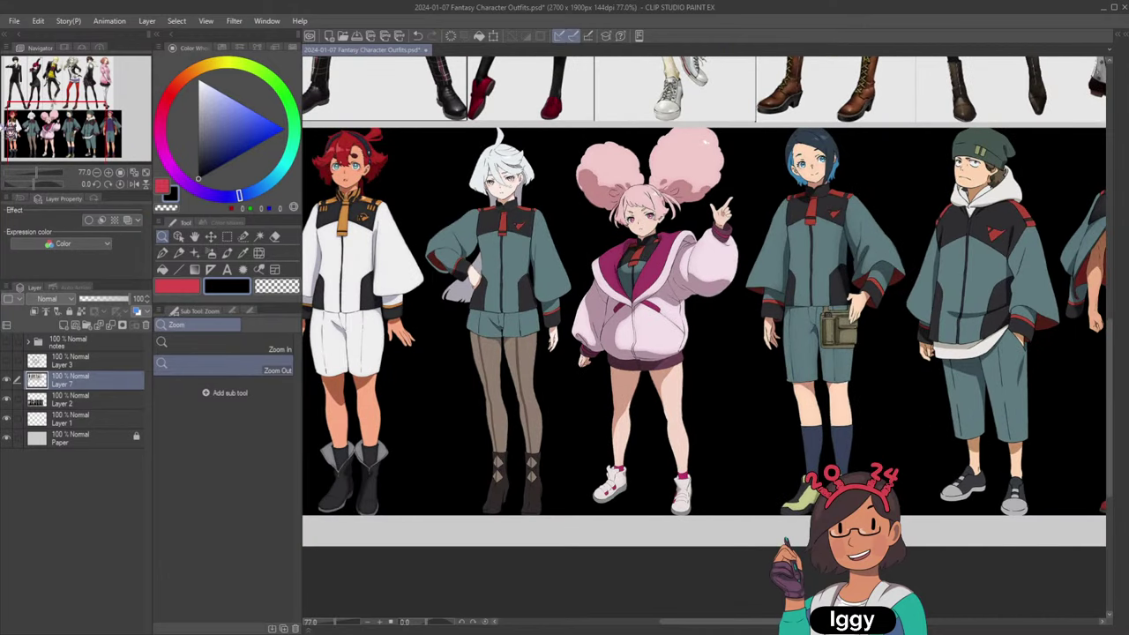
mouse_move(74, 120)
mouse_down()
mouse_move(89, 118)
mouse_move(64, 138)
mouse_up()
click(77, 119)
click(76, 131)
click(49, 143)
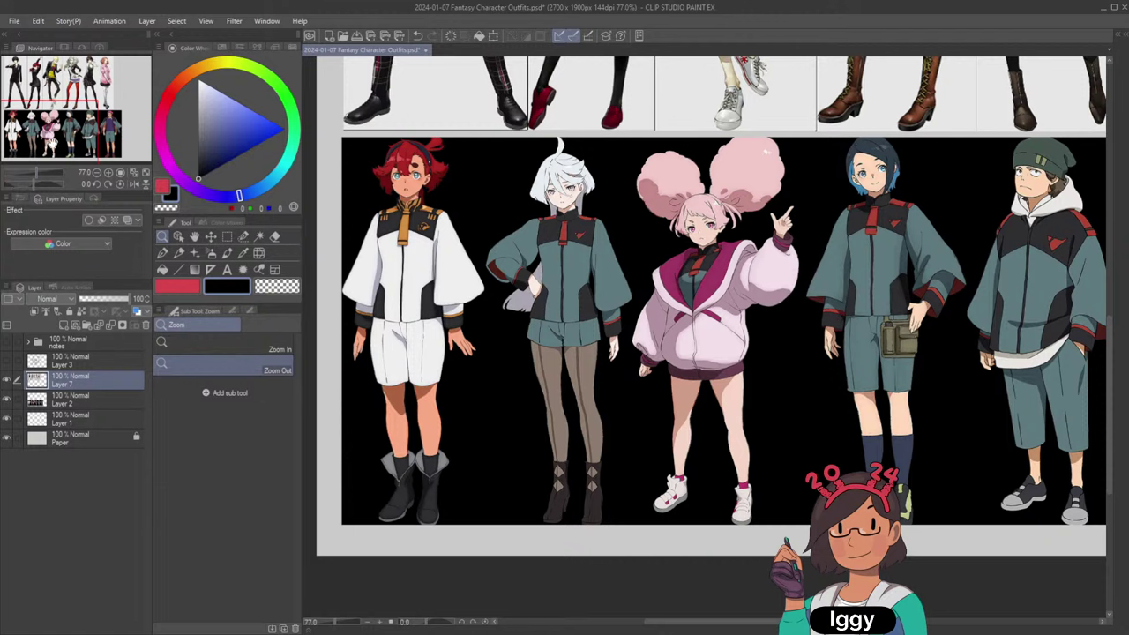
drag(62, 125, 60, 126)
Study the Layer 2 outfits at closer range from the white uniform to the last character's cape, ending on the whole canvas.
click(411, 235)
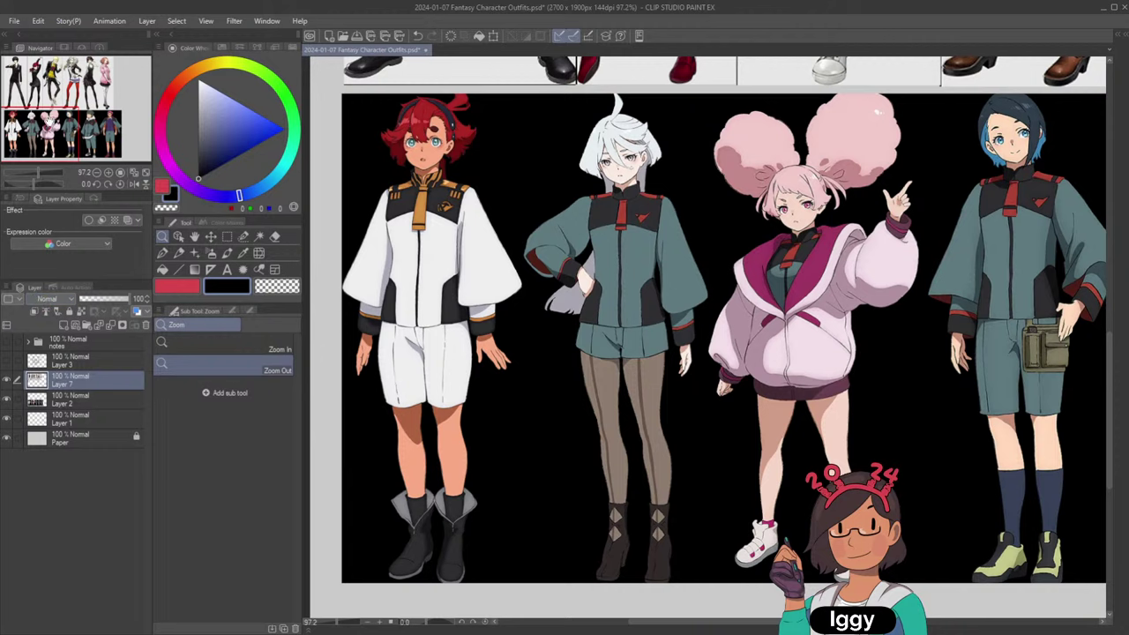
drag(48, 122, 44, 121)
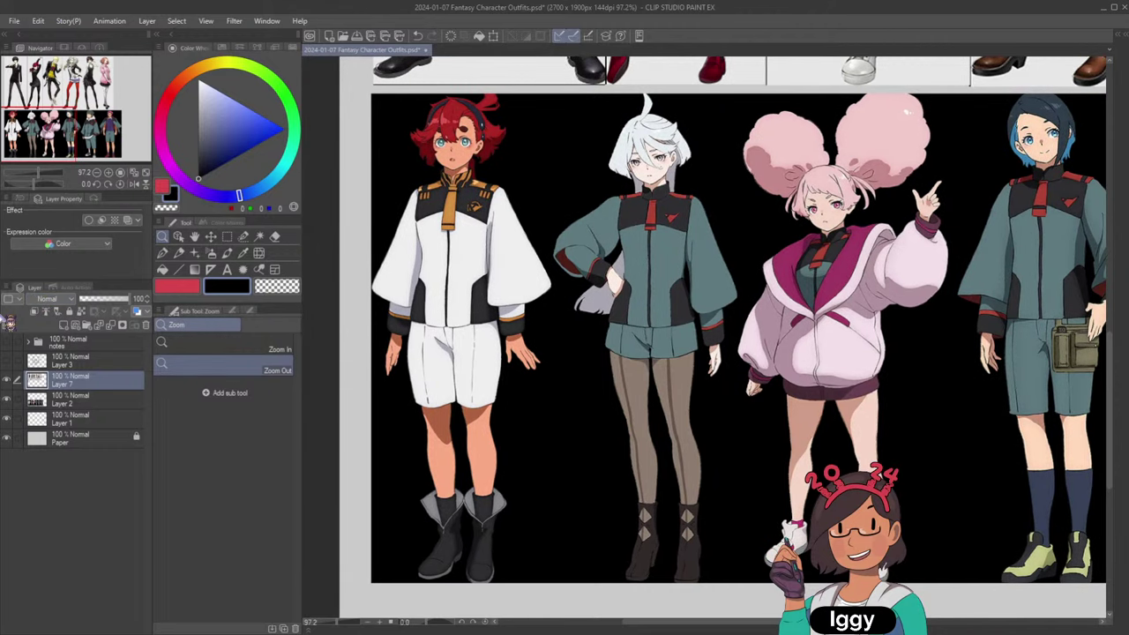
click(59, 133)
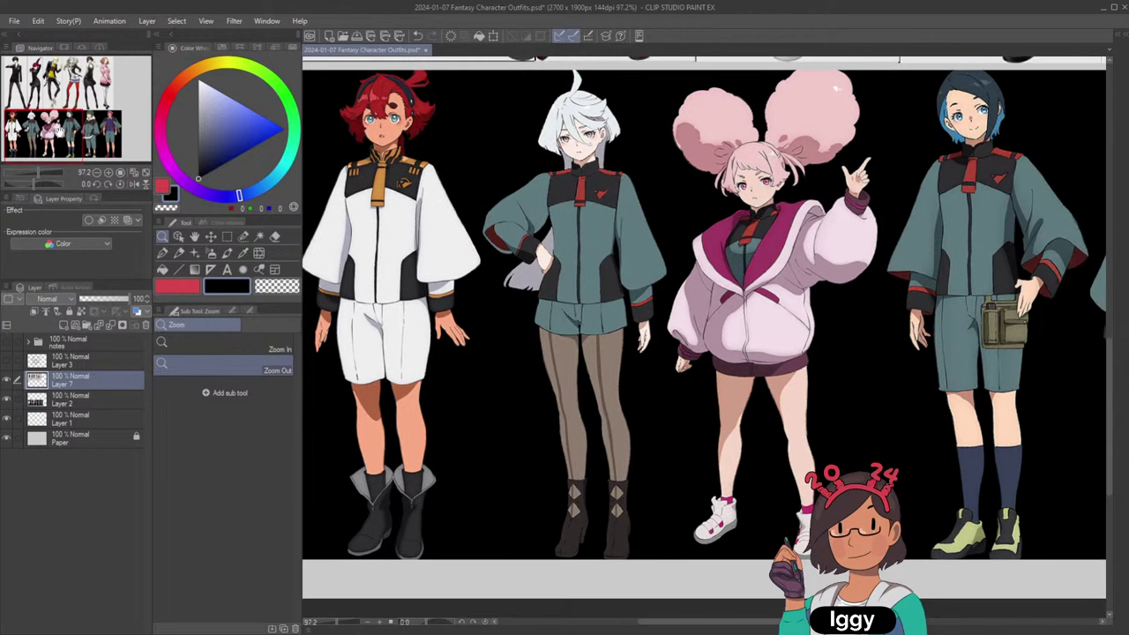
drag(54, 131, 74, 130)
click(68, 134)
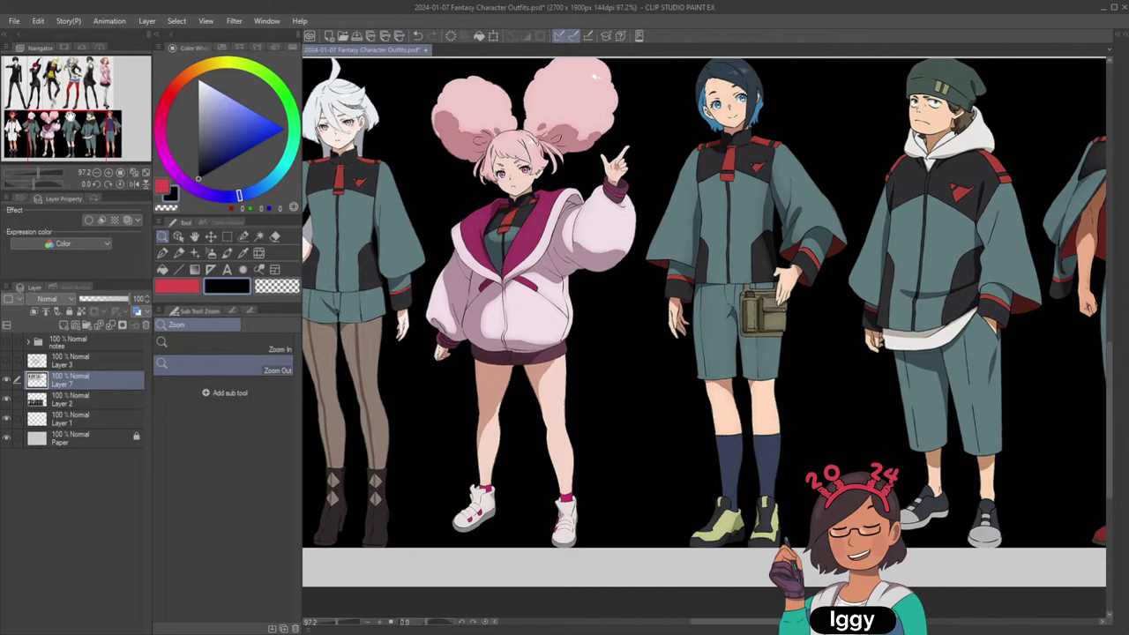
drag(75, 132, 92, 136)
click(147, 173)
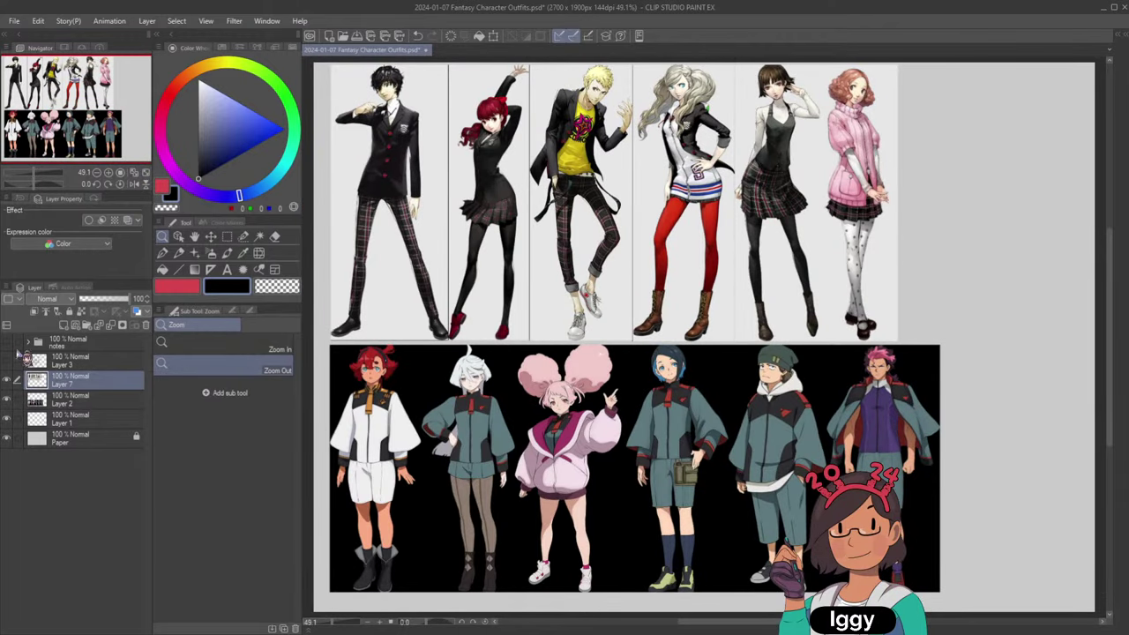
Hide the Layer 7 and Layer 2 references and group both layers into a new collapsed folder.
click(8, 416)
click(6, 401)
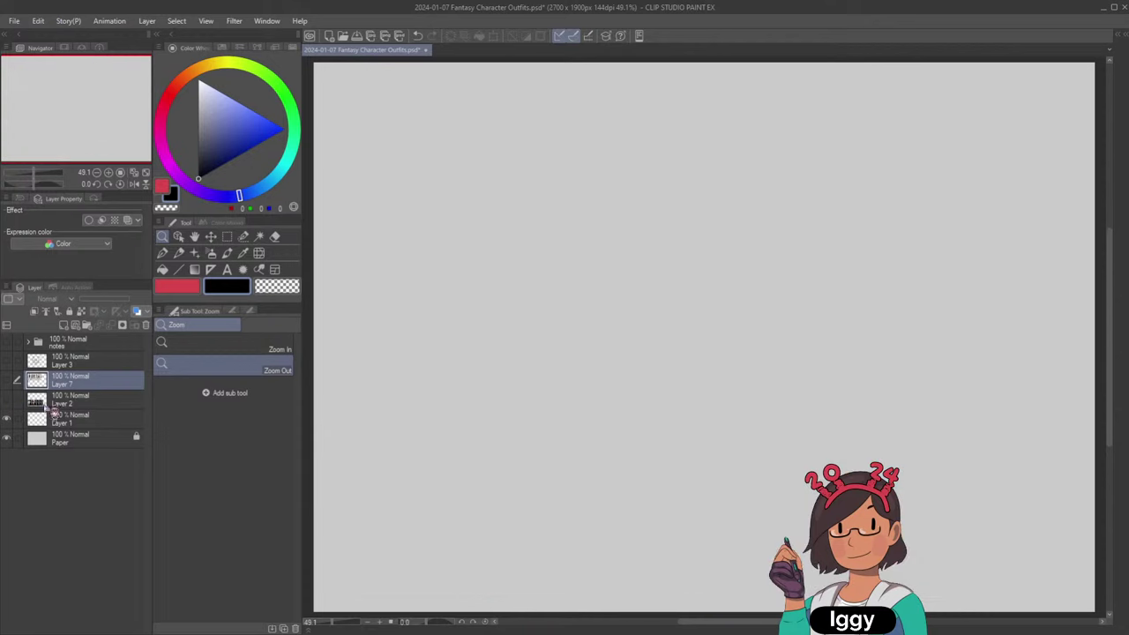
click(86, 326)
ctrl+click(83, 399)
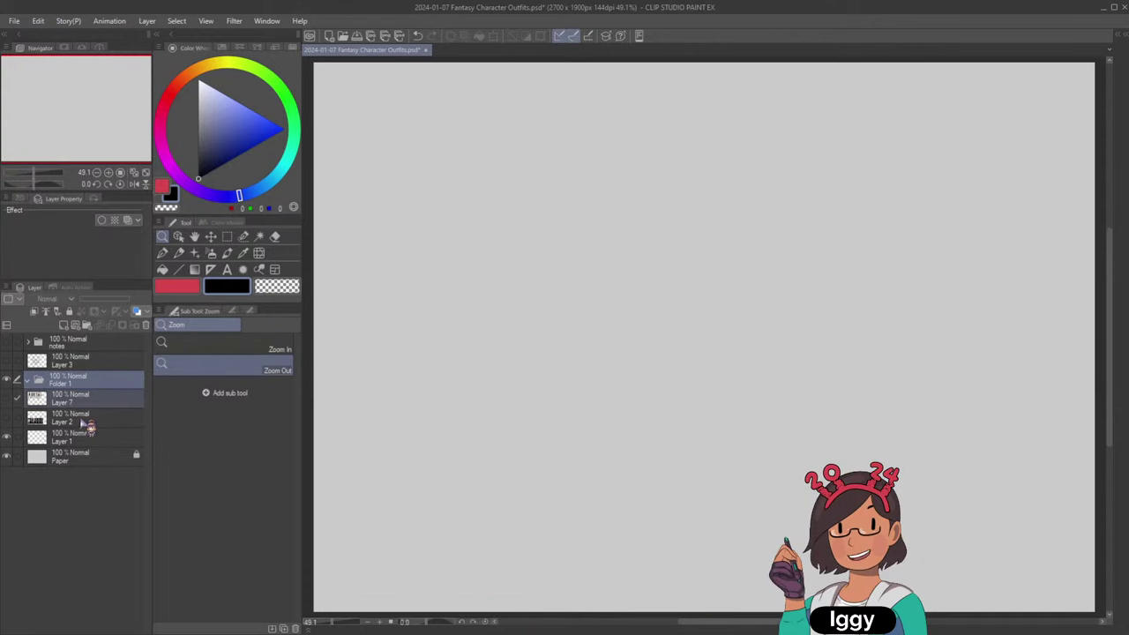
click(84, 402)
ctrl+click(86, 420)
mouse_move(81, 400)
mouse_down()
mouse_move(94, 365)
mouse_move(86, 397)
mouse_up()
click(27, 381)
Hide the new reference folder and rename Layer 3 as "doodol" beneath it.
click(7, 379)
click(7, 361)
click(7, 360)
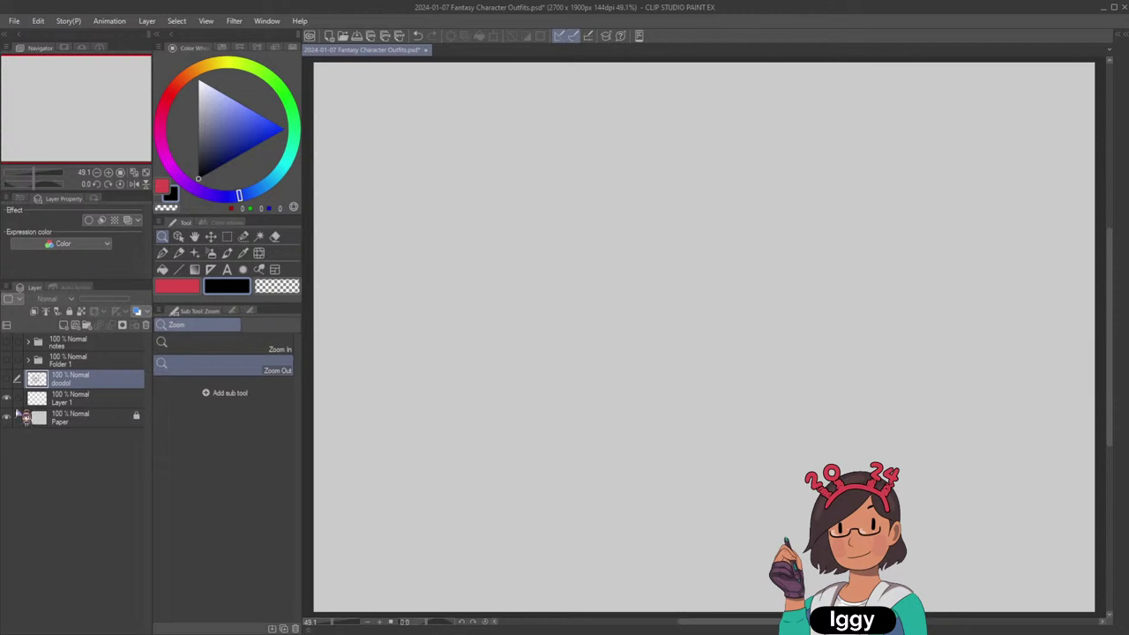
Bring Layer 1 to the top of the layer stack and group the notes and reference folders into a new collapsed folder.
click(88, 402)
drag(89, 403, 90, 343)
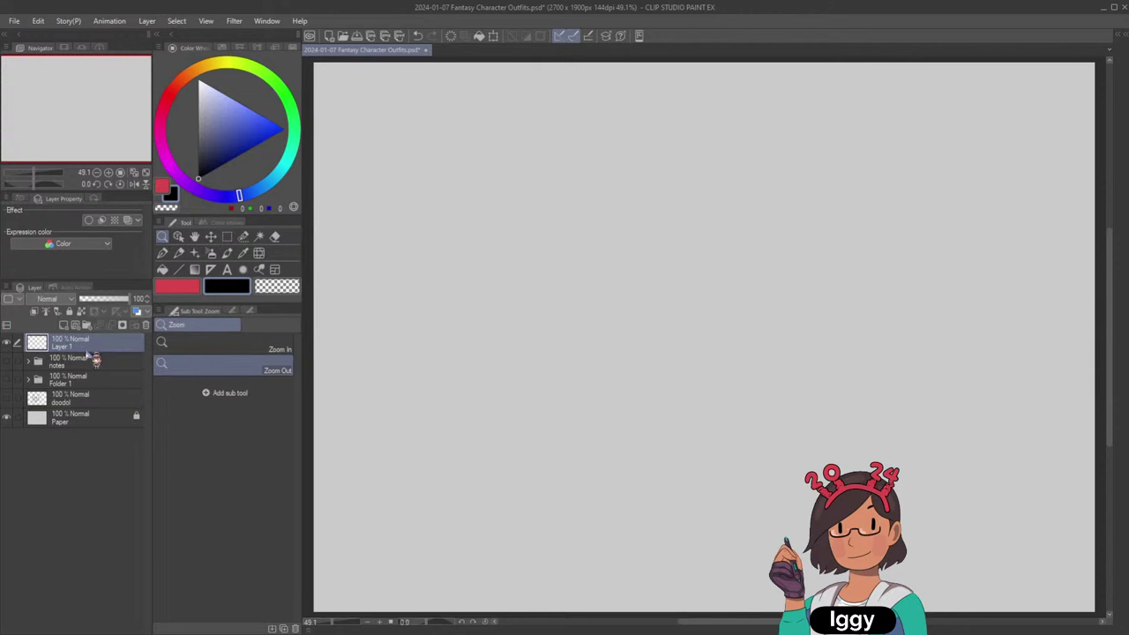
click(86, 325)
click(73, 380)
shift+click(75, 400)
drag(75, 400, 70, 364)
click(27, 364)
Create a layer folder named "draw" at the top of the stack and put Layer 1 inside it.
click(87, 326)
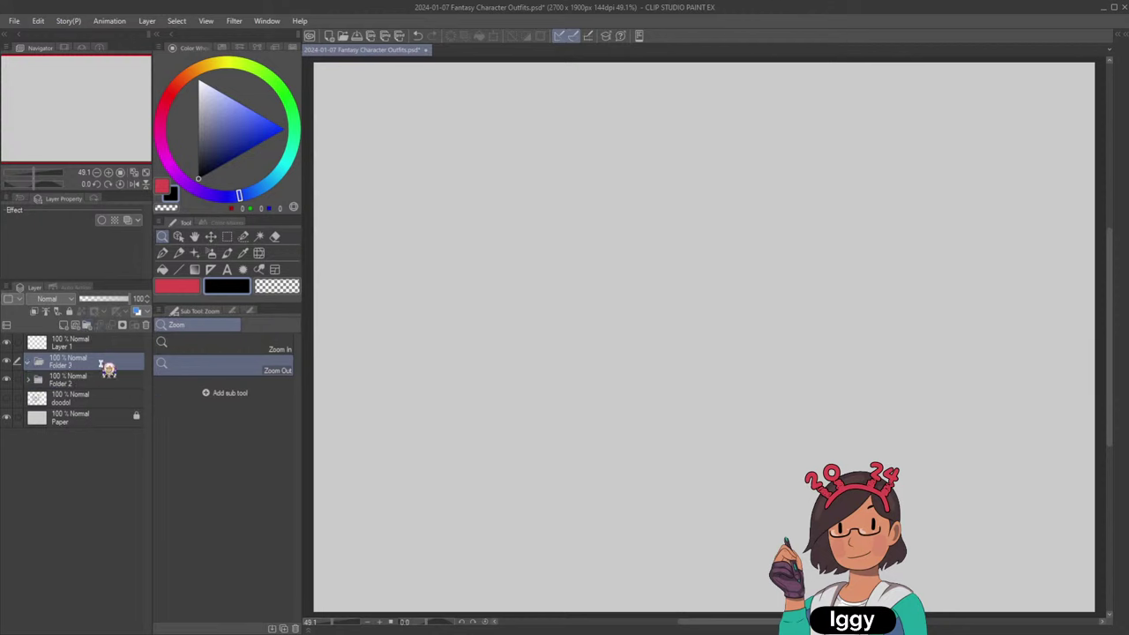
drag(105, 344, 102, 363)
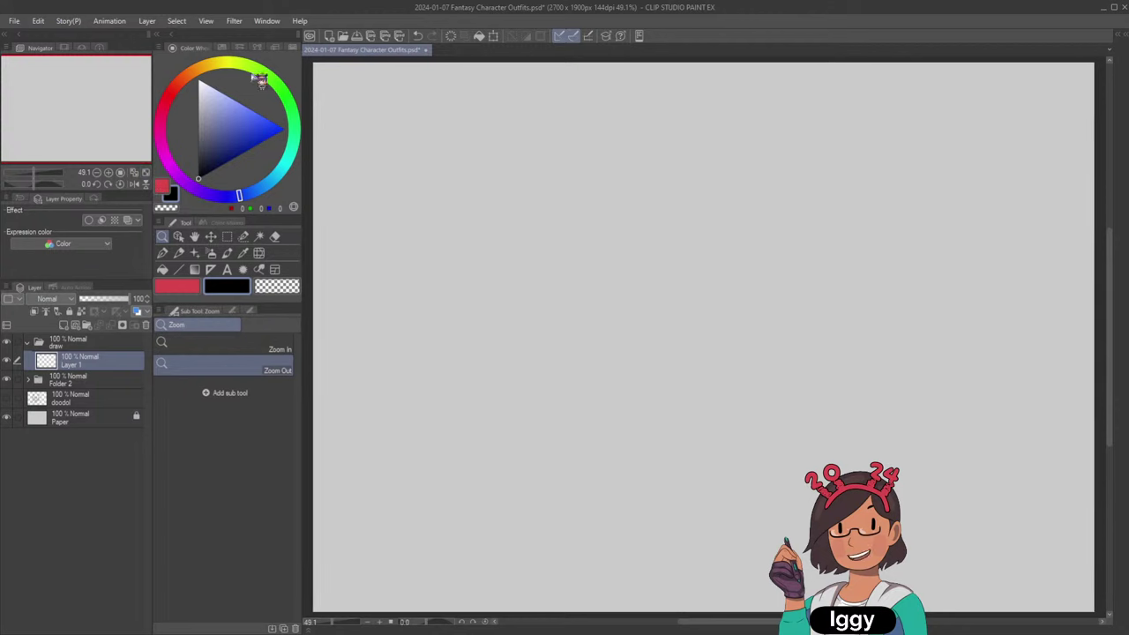
Paint an oval head near the canvas's upper-left corner in greyish blue with the Dense watercolor 3 brush.
click(198, 122)
click(205, 117)
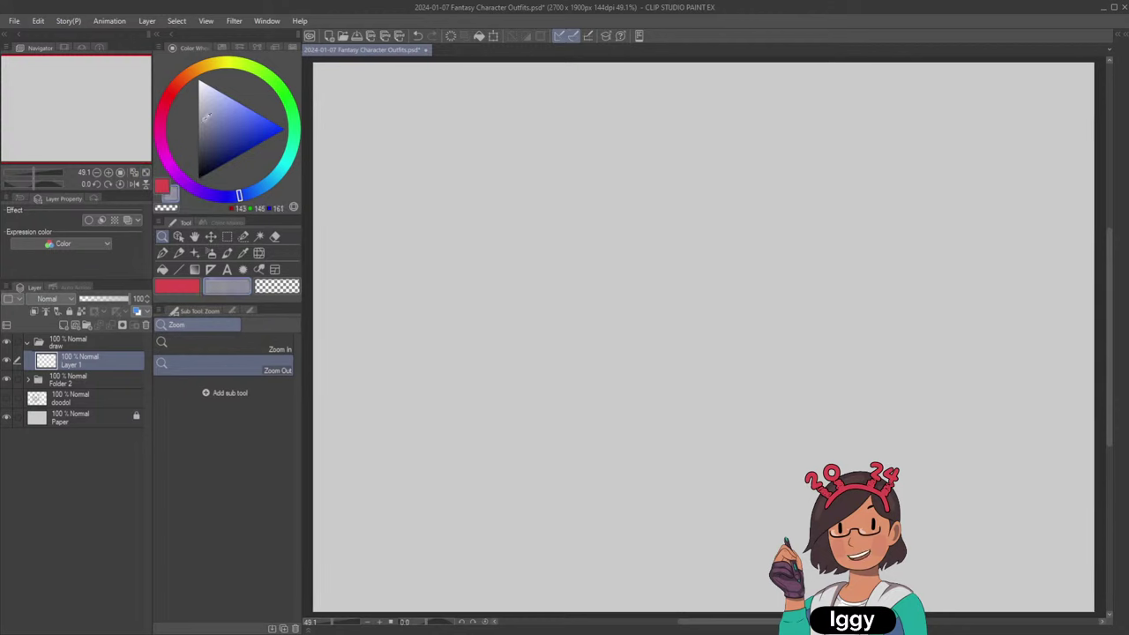
click(228, 252)
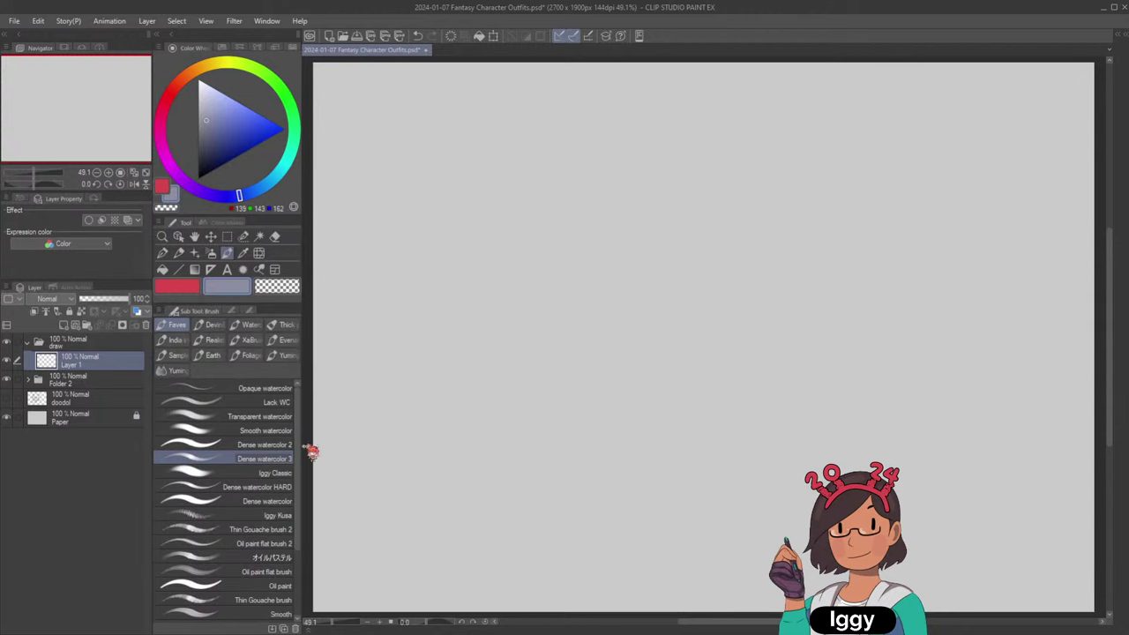
click(280, 460)
mouse_move(459, 117)
mouse_down()
mouse_move(444, 112)
mouse_move(444, 129)
mouse_move(455, 127)
mouse_up()
key(ctrl+z)
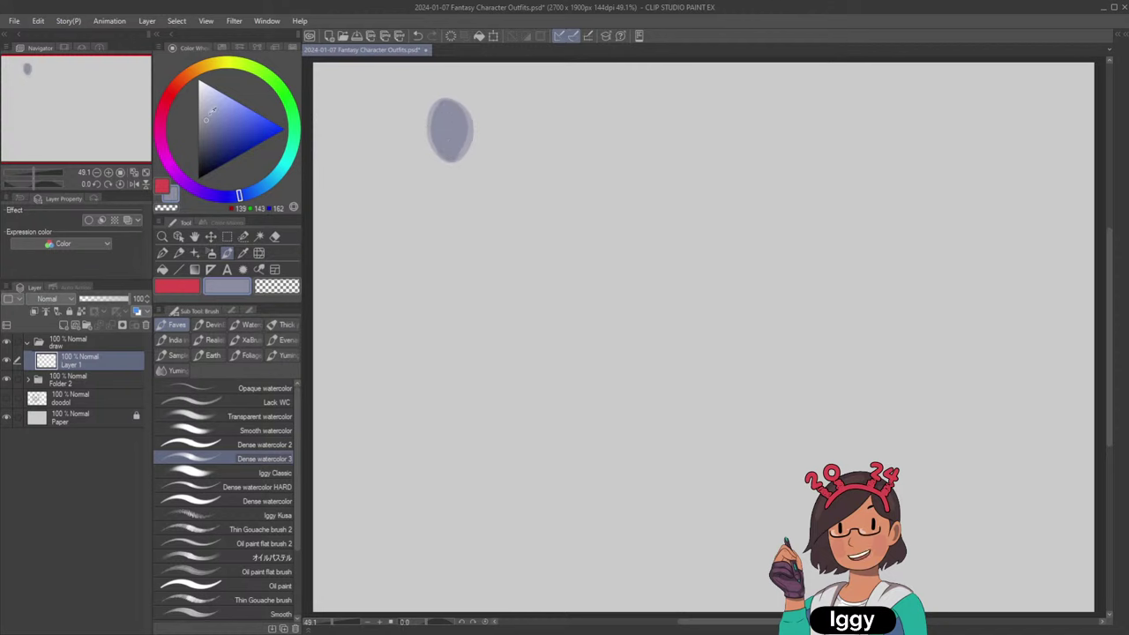
Repaint the oval head in a slightly lighter, bluer grey.
click(208, 116)
drag(462, 130, 456, 111)
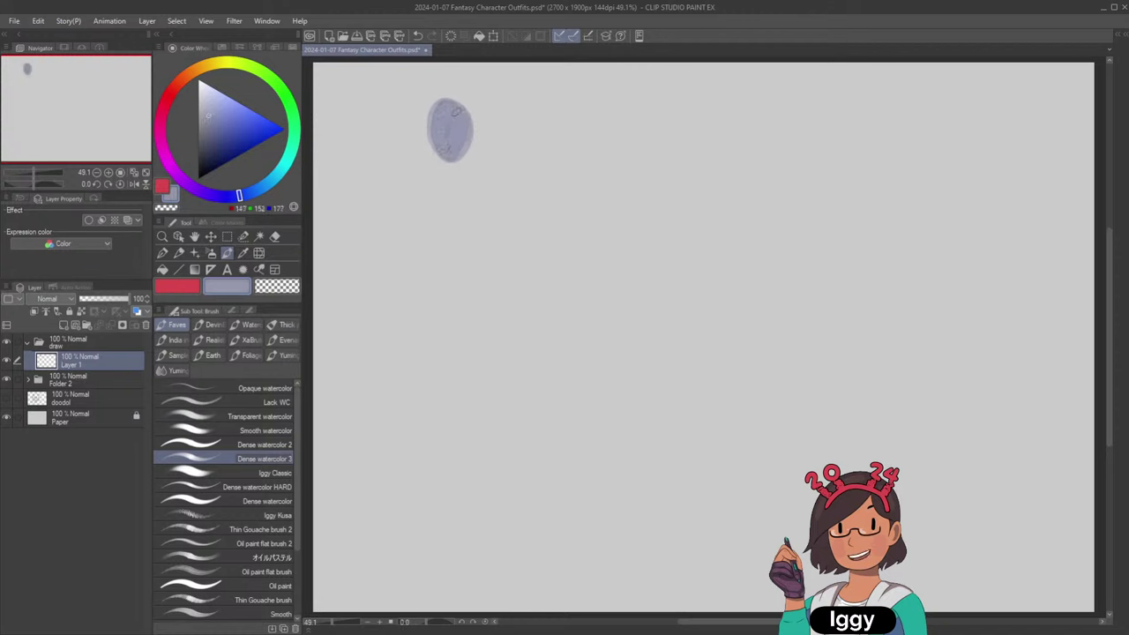
click(211, 109)
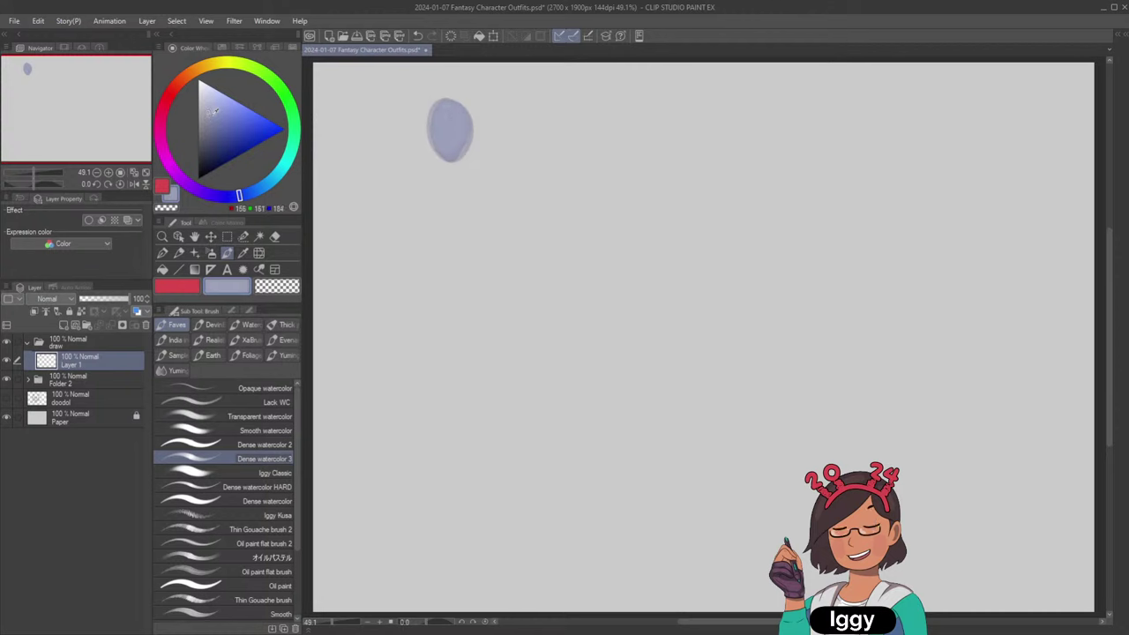
click(208, 116)
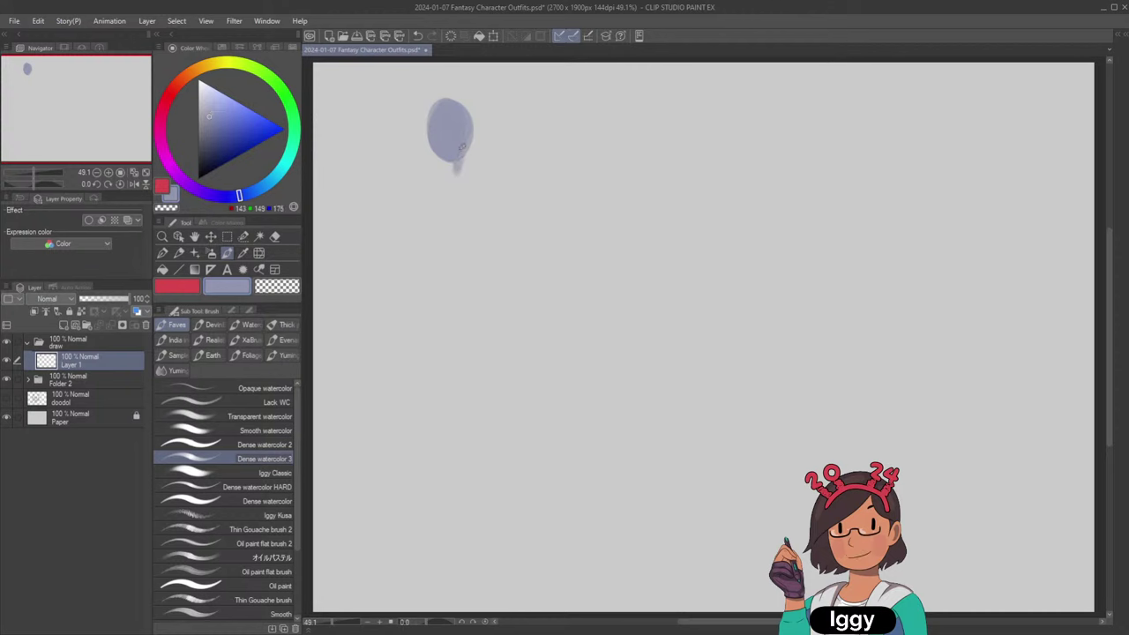
Paint the neck, slanted shoulders and a filled upper torso below the head, redoing strokes until the shape works.
mouse_move(462, 150)
mouse_down()
mouse_move(450, 175)
mouse_move(437, 169)
mouse_move(475, 166)
mouse_move(425, 176)
mouse_move(486, 162)
mouse_up()
key(ctrl+z)
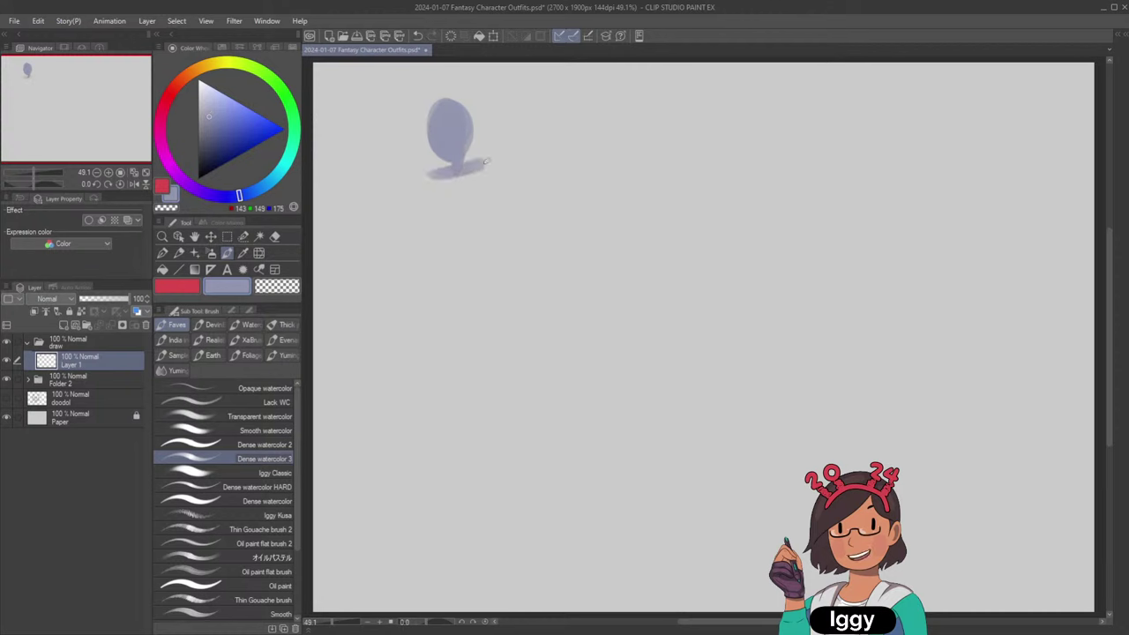
key(ctrl+z)
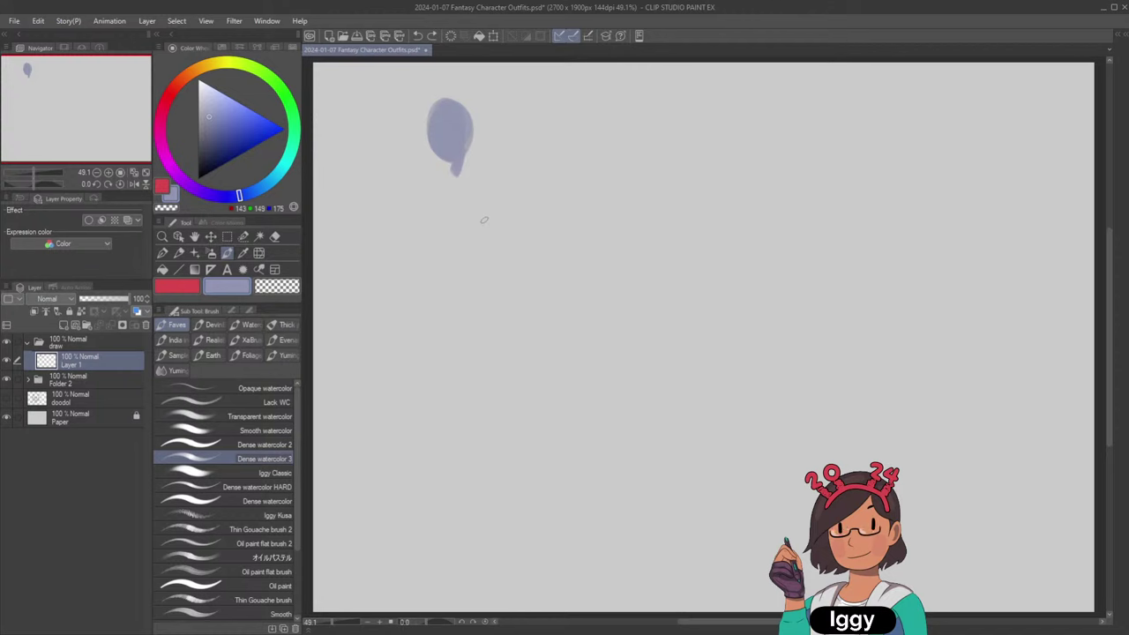
key(ctrl+z)
mouse_move(419, 184)
mouse_down()
mouse_move(498, 164)
mouse_move(461, 234)
mouse_up()
drag(489, 166, 464, 231)
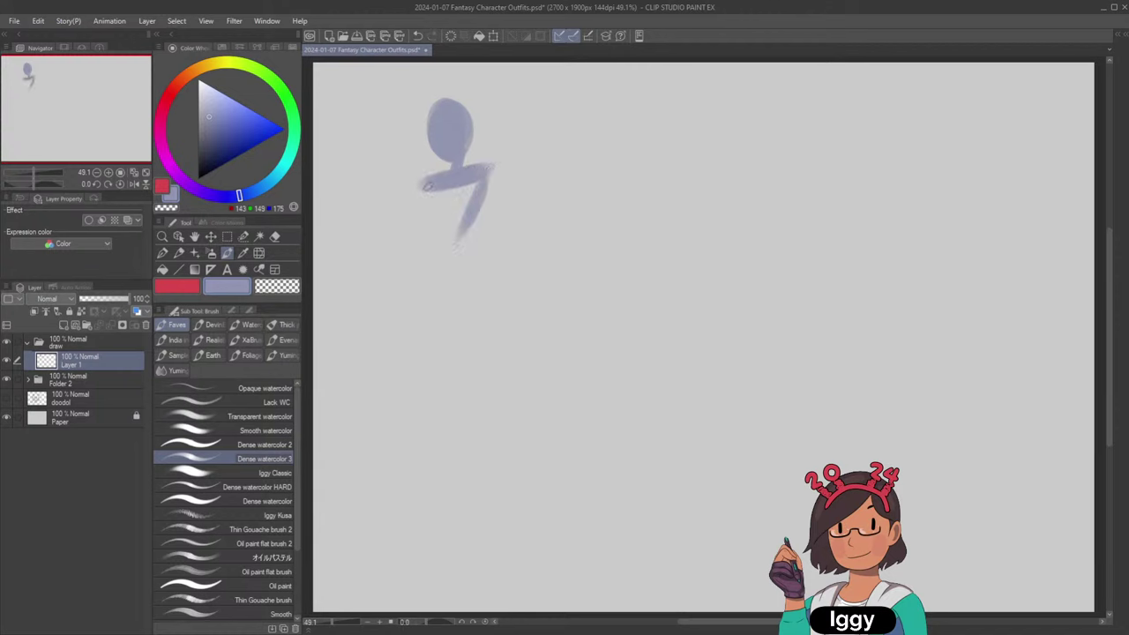
drag(432, 187, 408, 243)
key(ctrl+z)
mouse_move(433, 182)
mouse_down()
mouse_move(414, 240)
mouse_move(463, 228)
mouse_move(456, 195)
mouse_up()
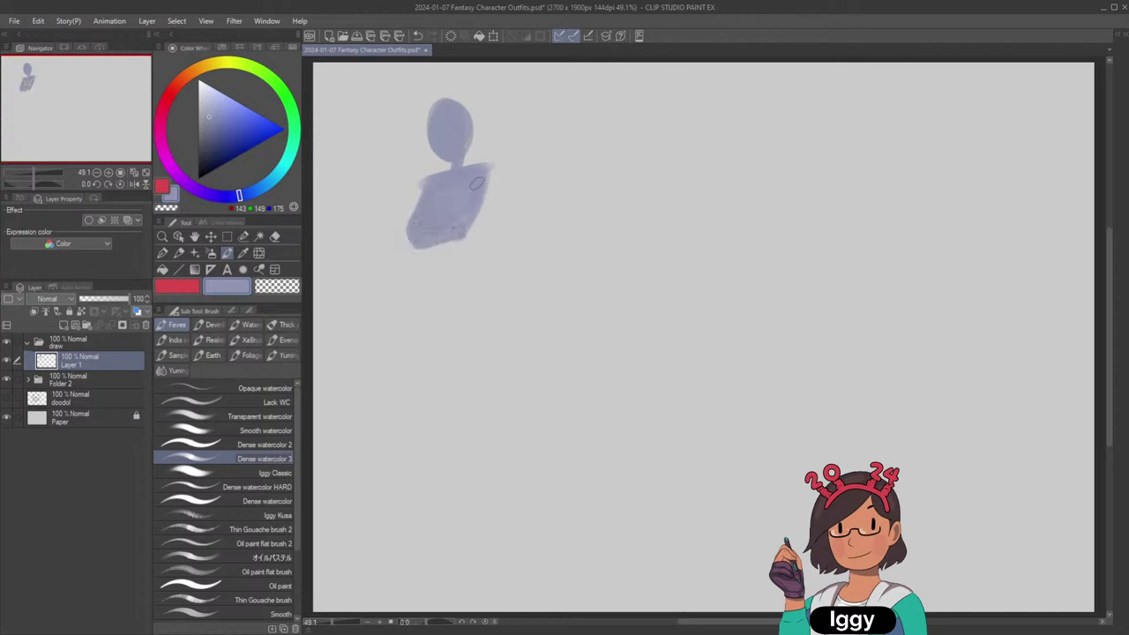
Extend the figure's torso downward with a filled waist and hips.
mouse_move(432, 212)
mouse_down()
mouse_move(413, 256)
mouse_move(436, 282)
mouse_move(447, 256)
mouse_move(428, 251)
mouse_move(428, 274)
mouse_move(427, 228)
mouse_move(420, 256)
mouse_move(454, 263)
mouse_move(449, 251)
mouse_move(423, 257)
mouse_move(434, 233)
mouse_move(441, 257)
mouse_up()
key(ctrl+z)
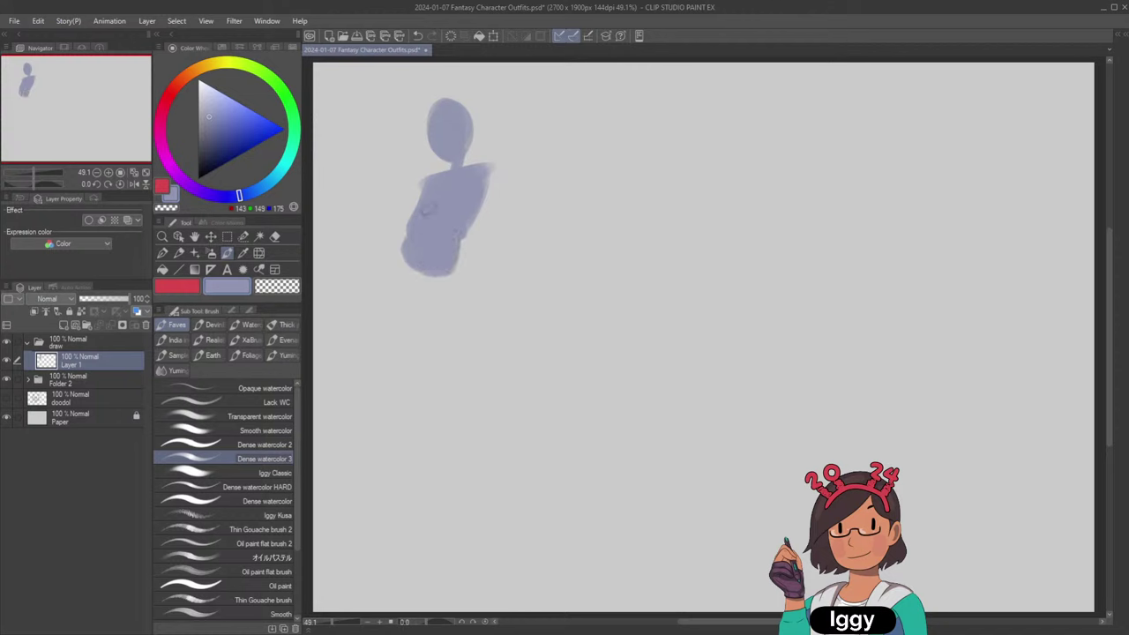
mouse_move(427, 208)
mouse_down()
mouse_move(418, 280)
mouse_move(463, 232)
mouse_move(474, 288)
mouse_move(442, 281)
mouse_move(455, 265)
mouse_move(418, 279)
mouse_move(454, 277)
mouse_up()
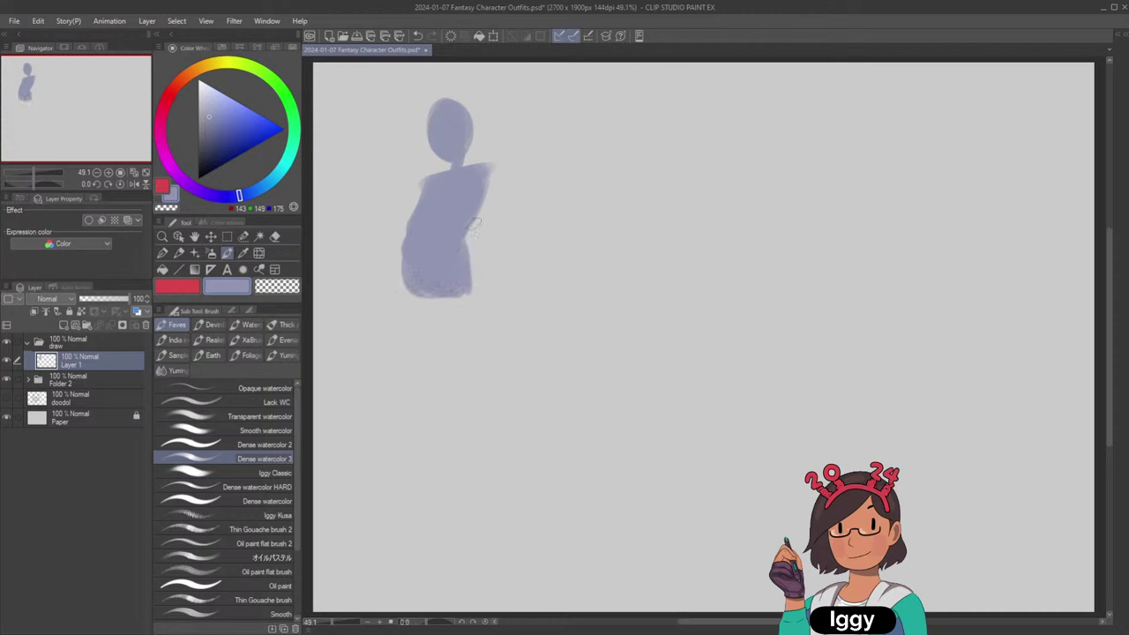
Paint the figure's two upper legs down from the hips, the second one angled outward.
drag(473, 225, 415, 427)
mouse_move(413, 300)
mouse_down()
mouse_move(415, 380)
mouse_move(408, 261)
mouse_move(416, 253)
mouse_move(414, 343)
mouse_move(426, 213)
mouse_move(402, 266)
mouse_move(426, 381)
mouse_up()
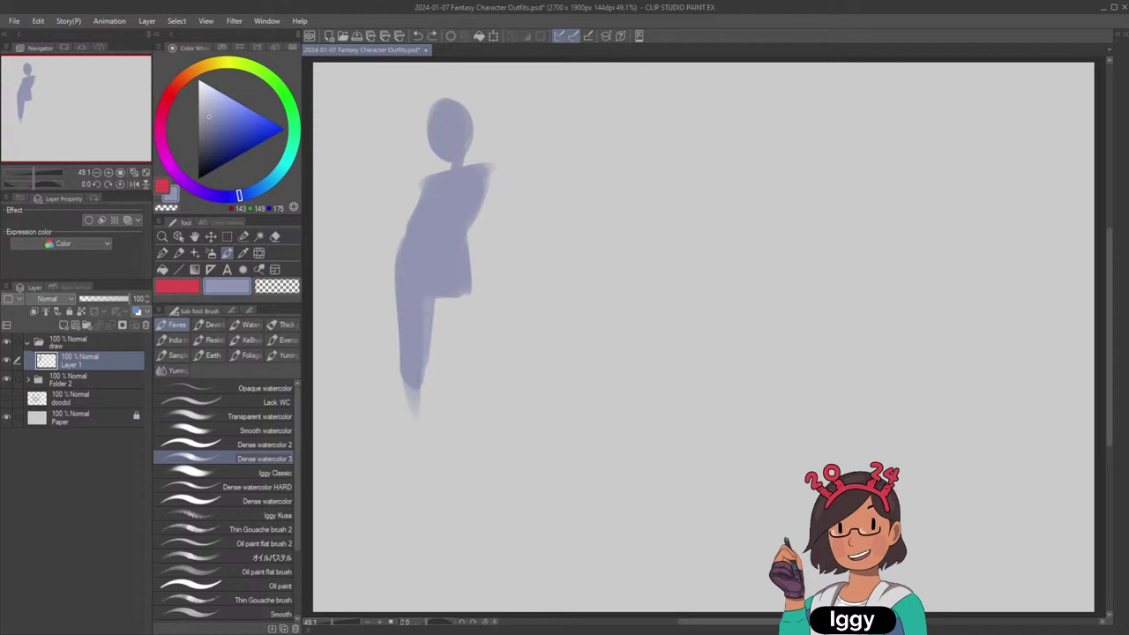
mouse_move(446, 299)
mouse_down()
mouse_move(473, 368)
mouse_move(454, 307)
mouse_move(459, 260)
mouse_move(476, 375)
mouse_up()
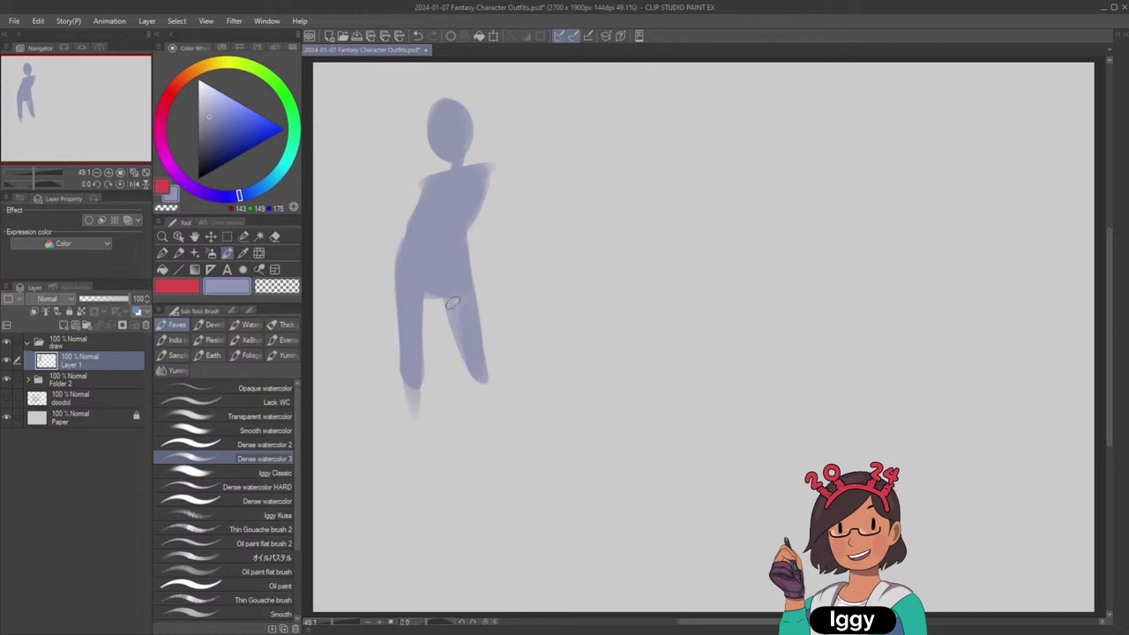
mouse_move(429, 292)
mouse_down()
mouse_move(455, 304)
mouse_move(472, 367)
mouse_up()
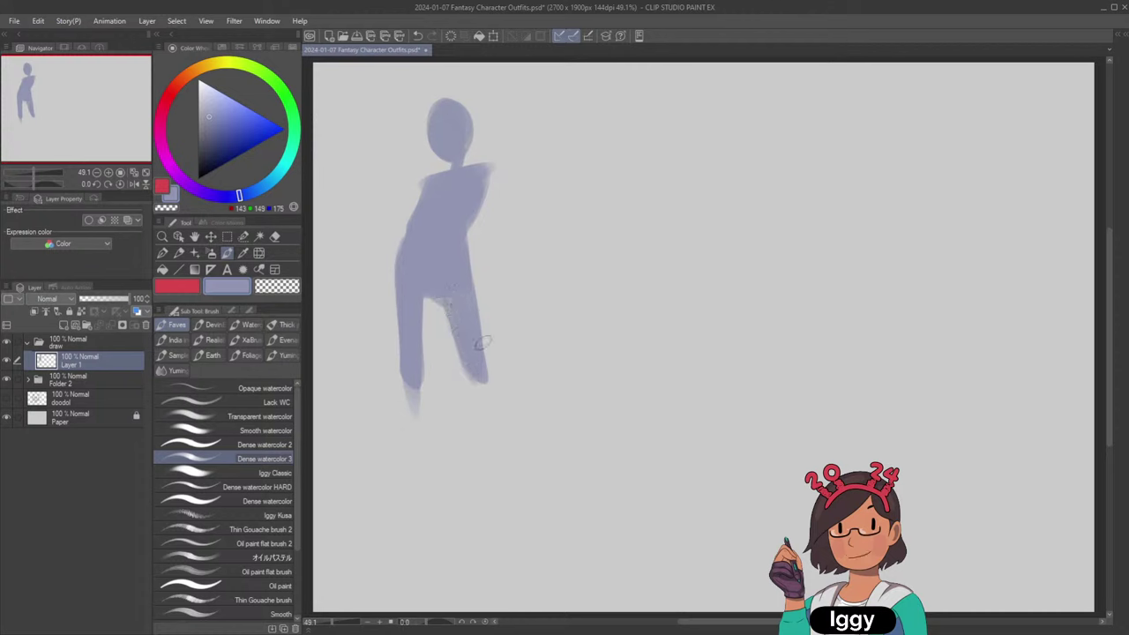
Add a layer above the silhouette and sketch the collar and left-hand sleeve of a light blue shirt on it.
click(63, 324)
click(187, 286)
drag(208, 121, 198, 136)
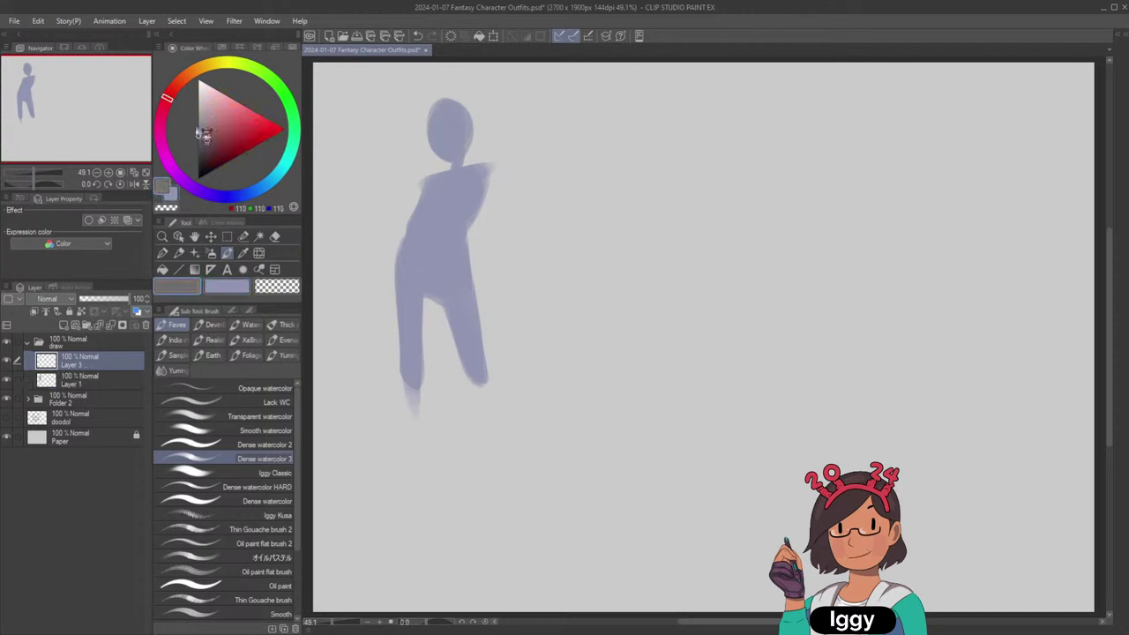
click(246, 194)
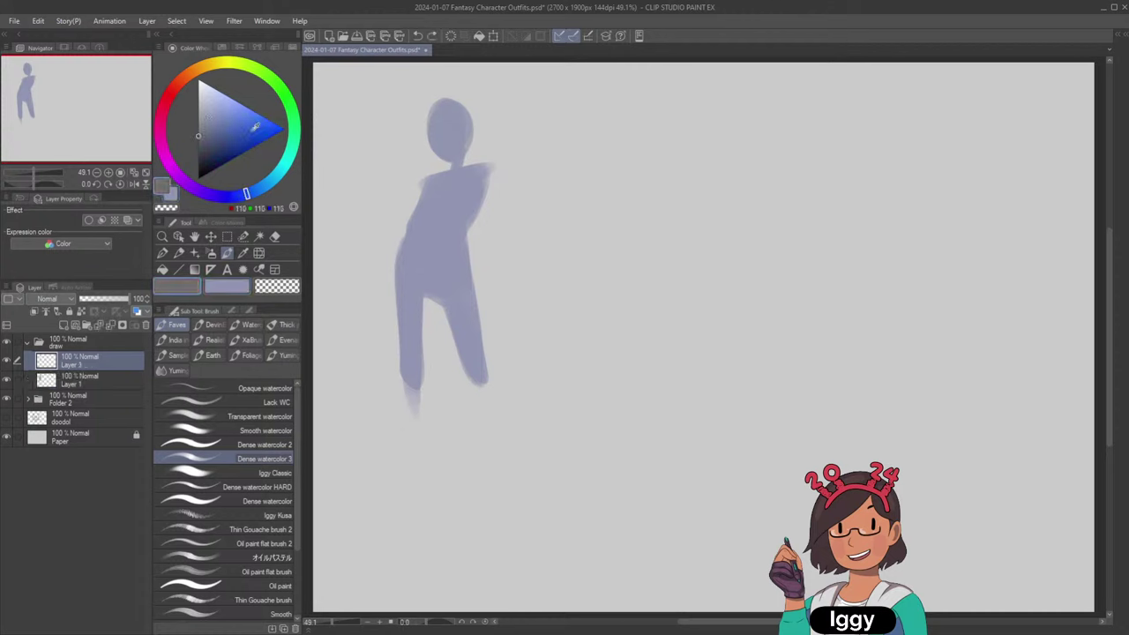
click(230, 106)
drag(422, 179, 381, 239)
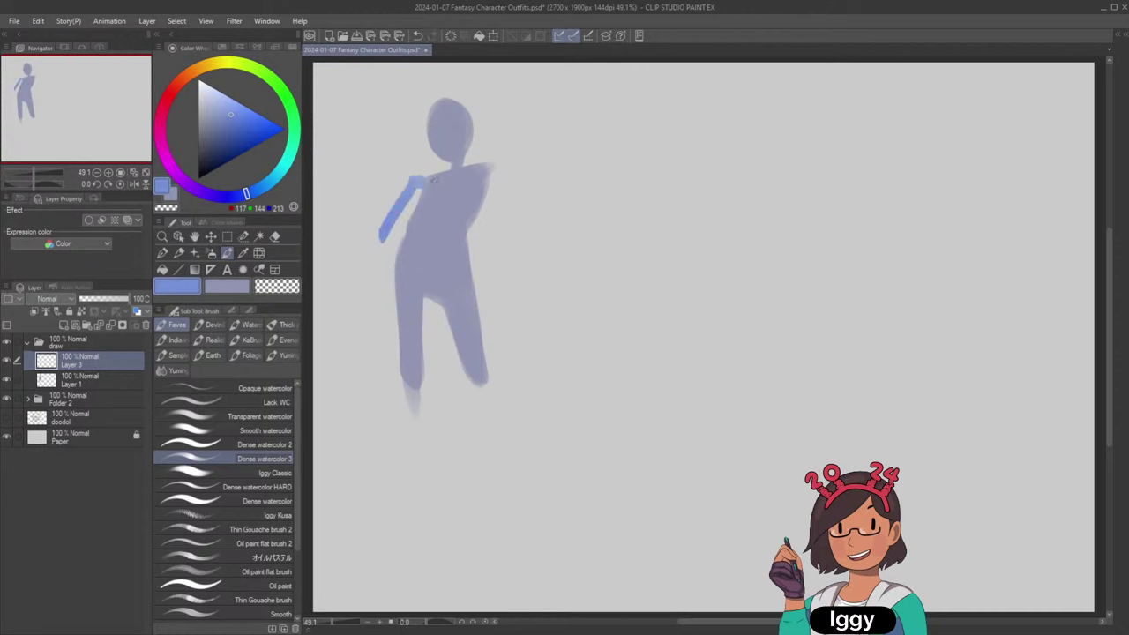
key(ctrl+z)
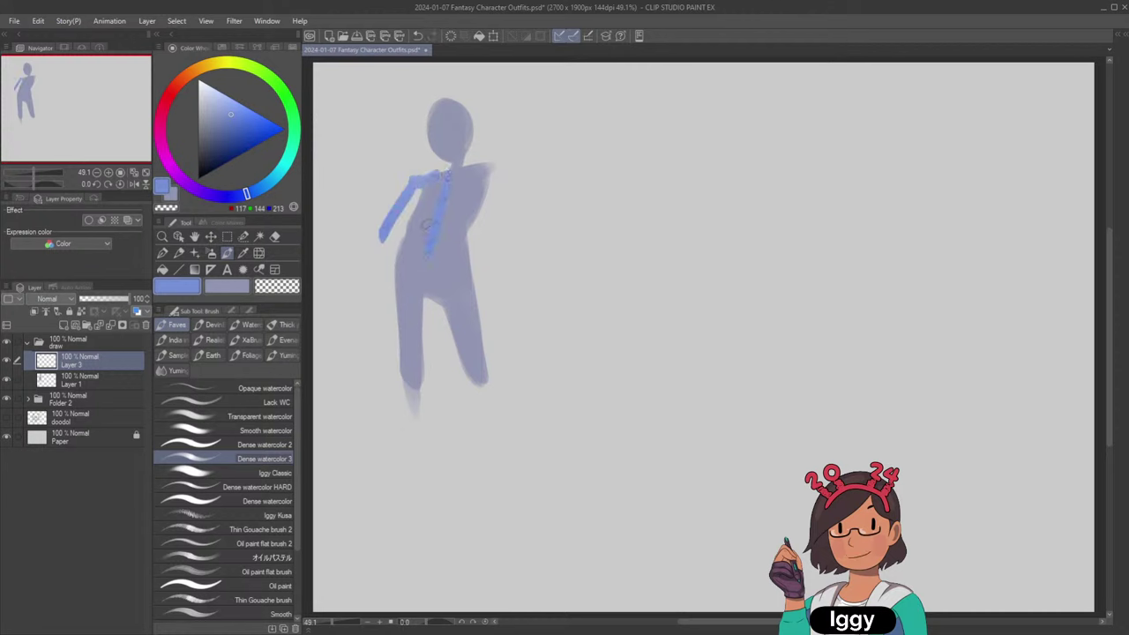
mouse_move(421, 191)
mouse_down()
mouse_move(446, 164)
mouse_move(471, 167)
mouse_move(446, 173)
mouse_move(460, 165)
mouse_move(411, 217)
mouse_up()
key(ctrl+z)
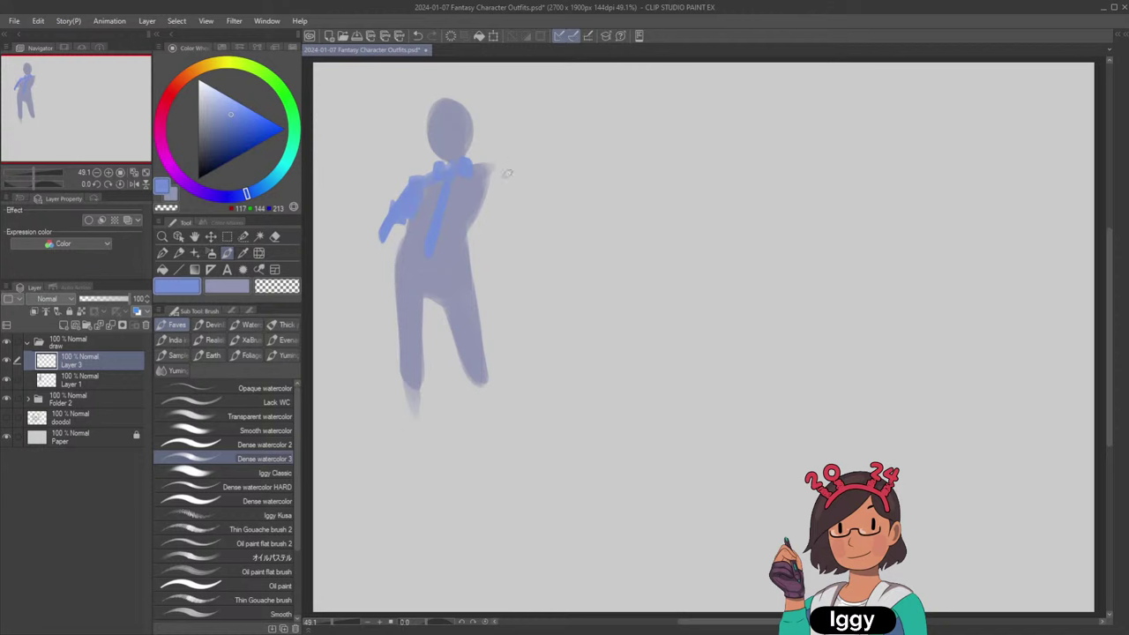
Paint the shirt's right-hand sleeve and filled body, and add dark navy V-shaped straps with a square pouch on the chest.
drag(483, 171, 506, 229)
mouse_move(402, 219)
mouse_down()
mouse_move(399, 266)
mouse_move(481, 265)
mouse_up()
key(ctrl+z)
key(ctrl+z)
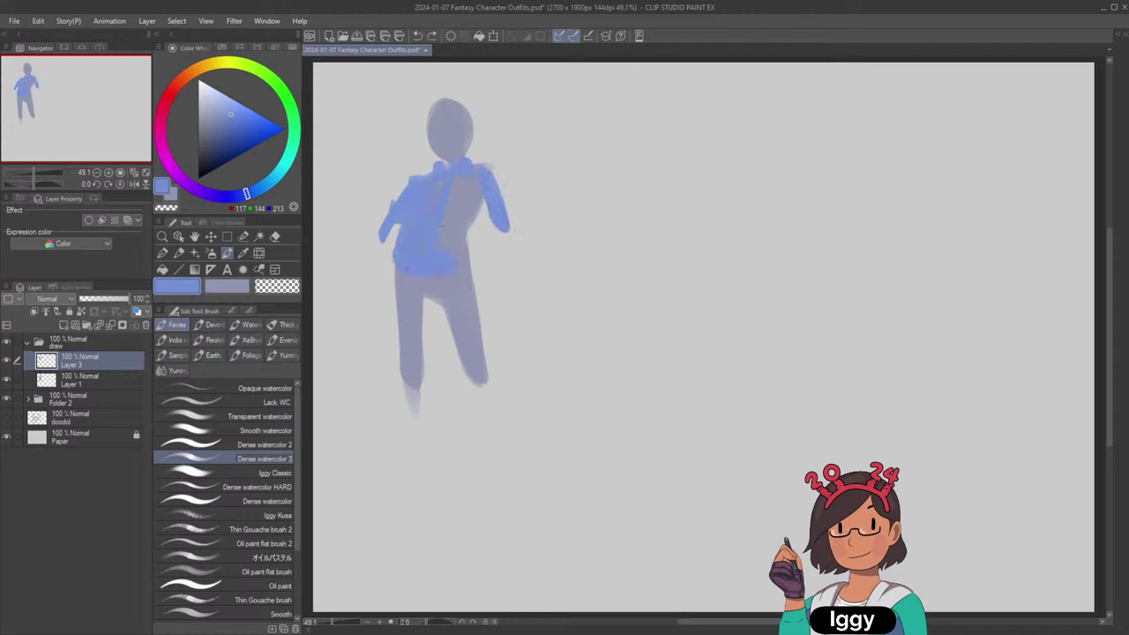
drag(471, 217, 473, 269)
drag(478, 198, 479, 269)
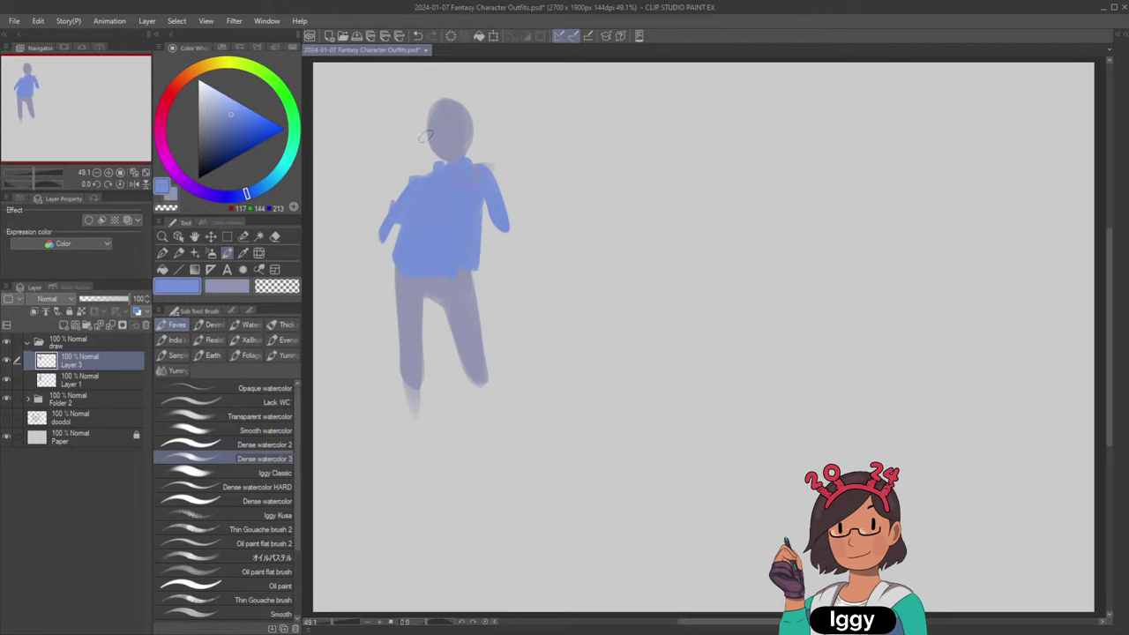
click(211, 144)
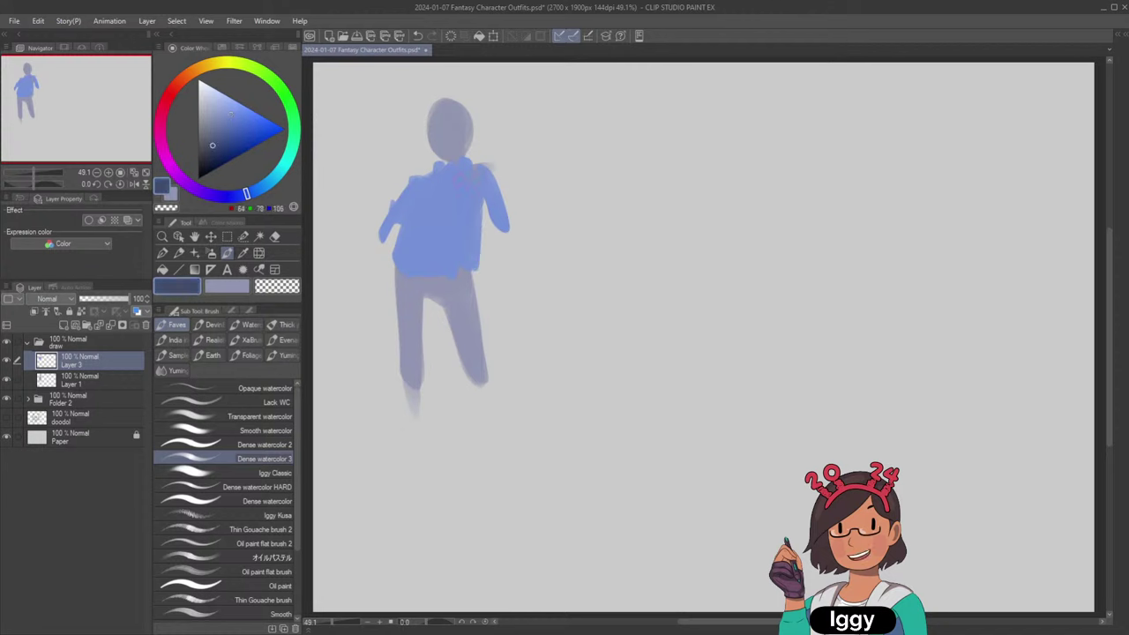
mouse_move(437, 178)
mouse_down()
mouse_move(432, 223)
mouse_move(447, 220)
mouse_move(431, 250)
mouse_move(445, 249)
mouse_move(435, 184)
mouse_move(459, 185)
mouse_up()
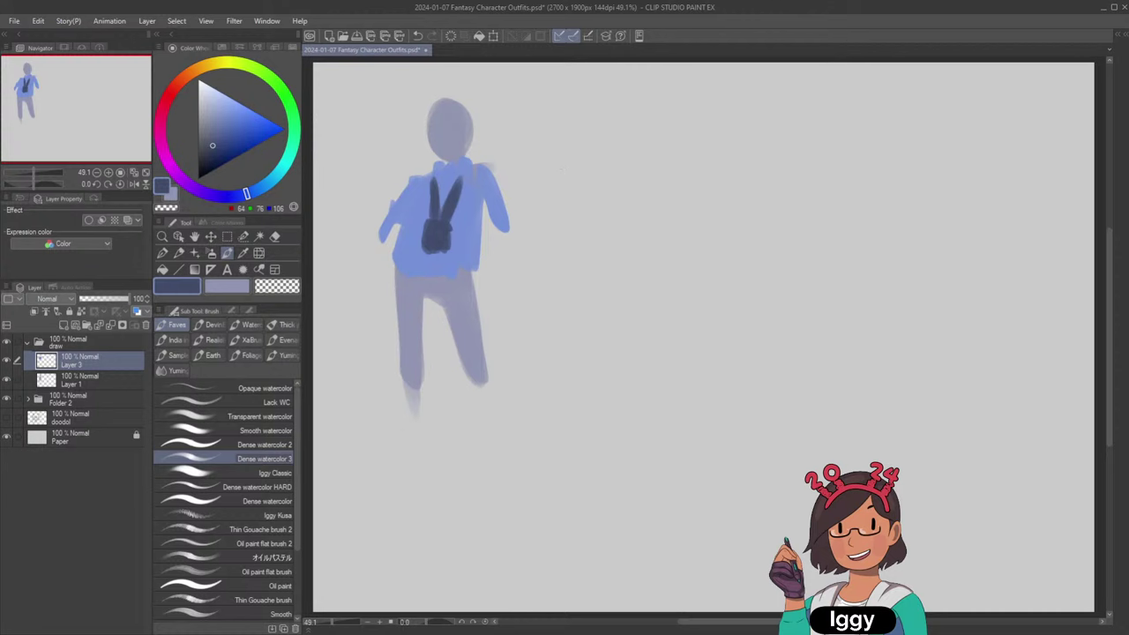
Erase the end of the left-hand sleeve and paint a grey-blue forearm with a dark navy hand on the right-hand arm.
alt+click(468, 198)
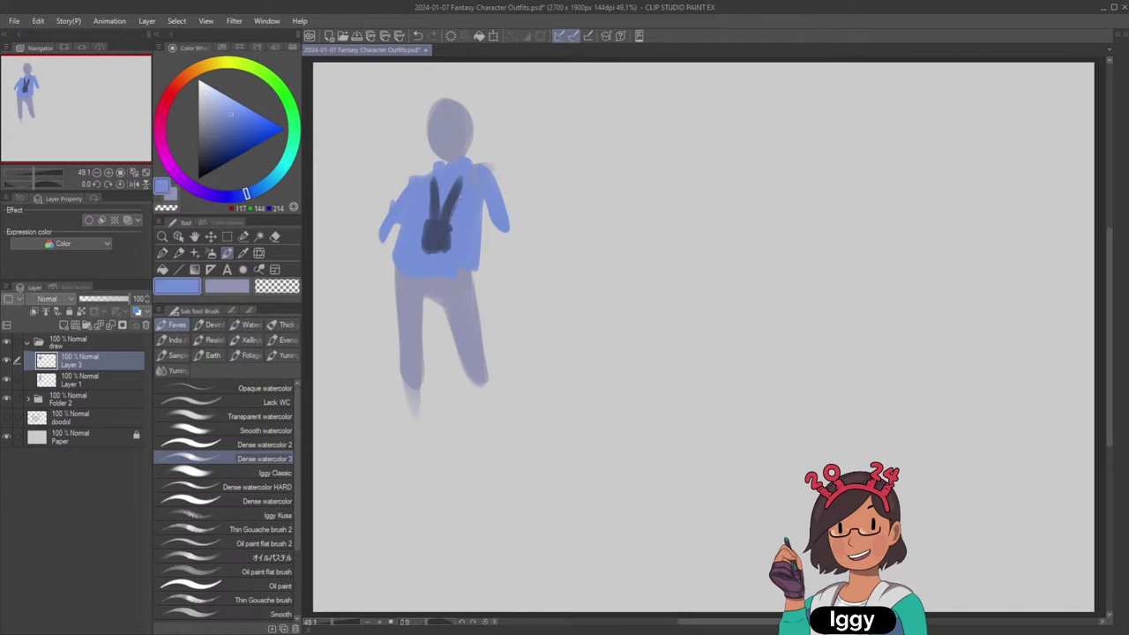
key(c)
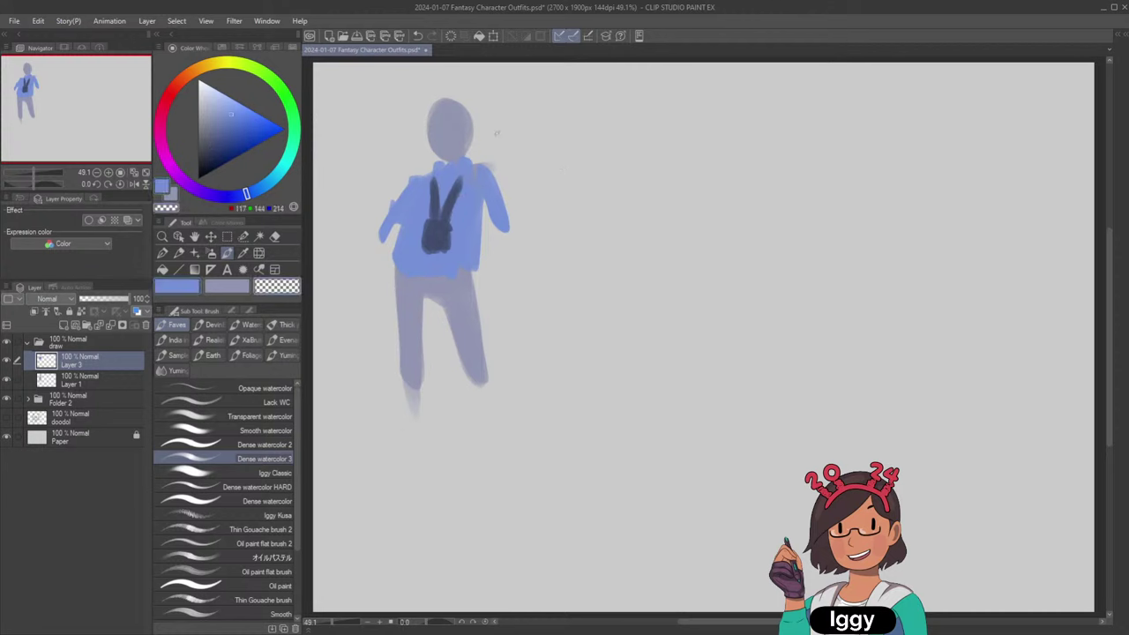
drag(389, 235, 394, 236)
key(c)
alt+click(460, 123)
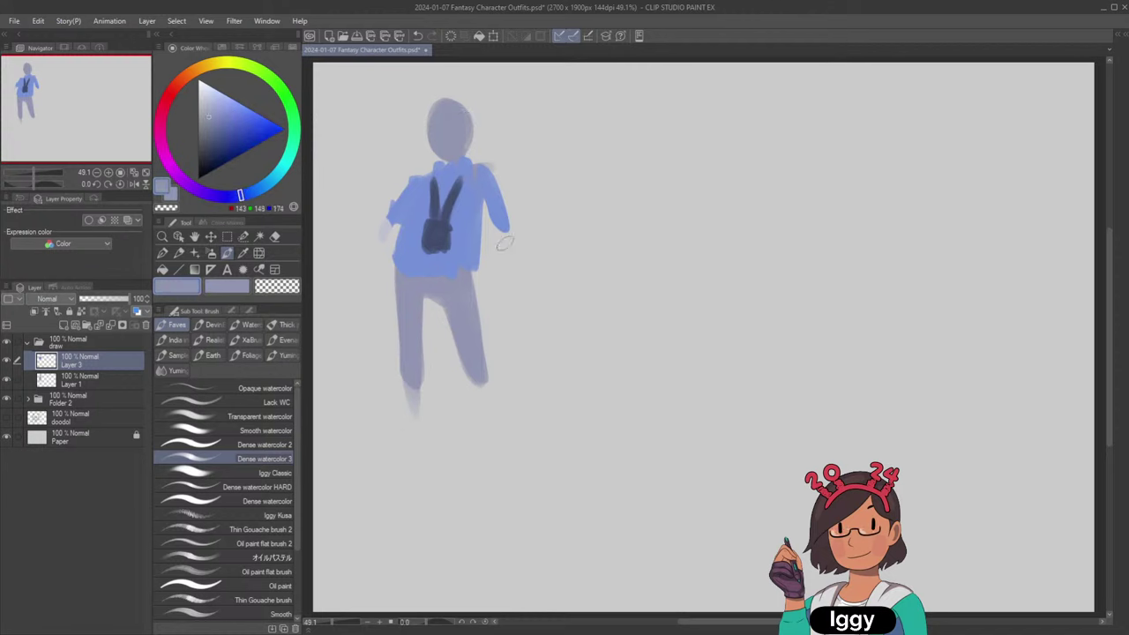
drag(500, 248, 512, 302)
mouse_move(501, 243)
mouse_down()
mouse_move(509, 291)
mouse_move(506, 275)
mouse_move(501, 285)
mouse_move(526, 299)
mouse_up()
alt+click(436, 235)
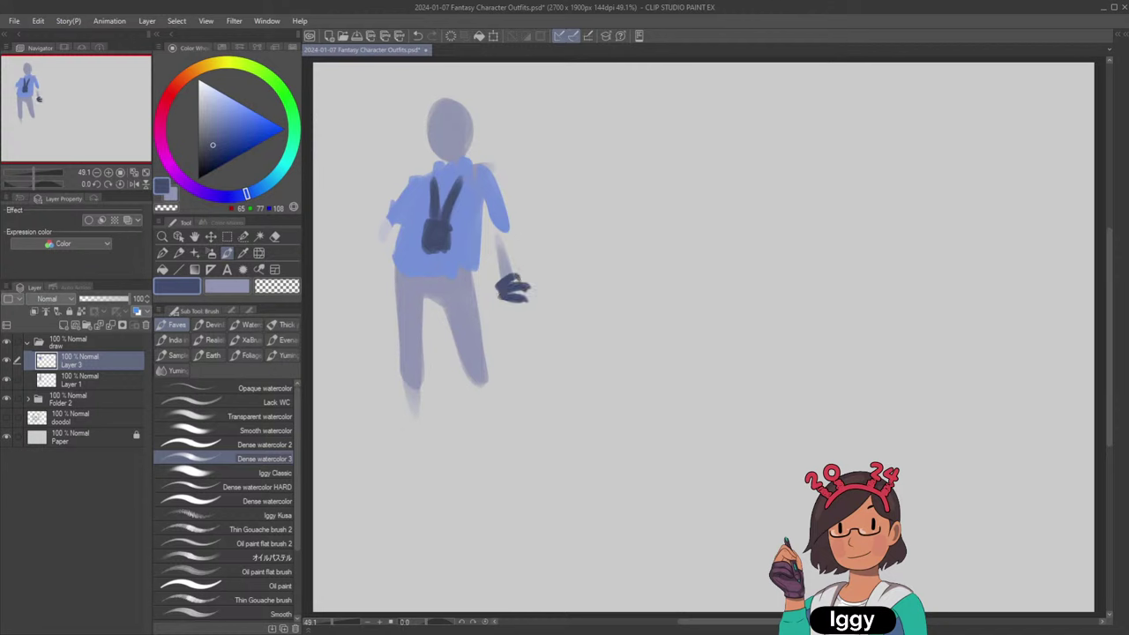
Dot small coral red accents on the left-hand chest strap.
click(214, 286)
click(174, 88)
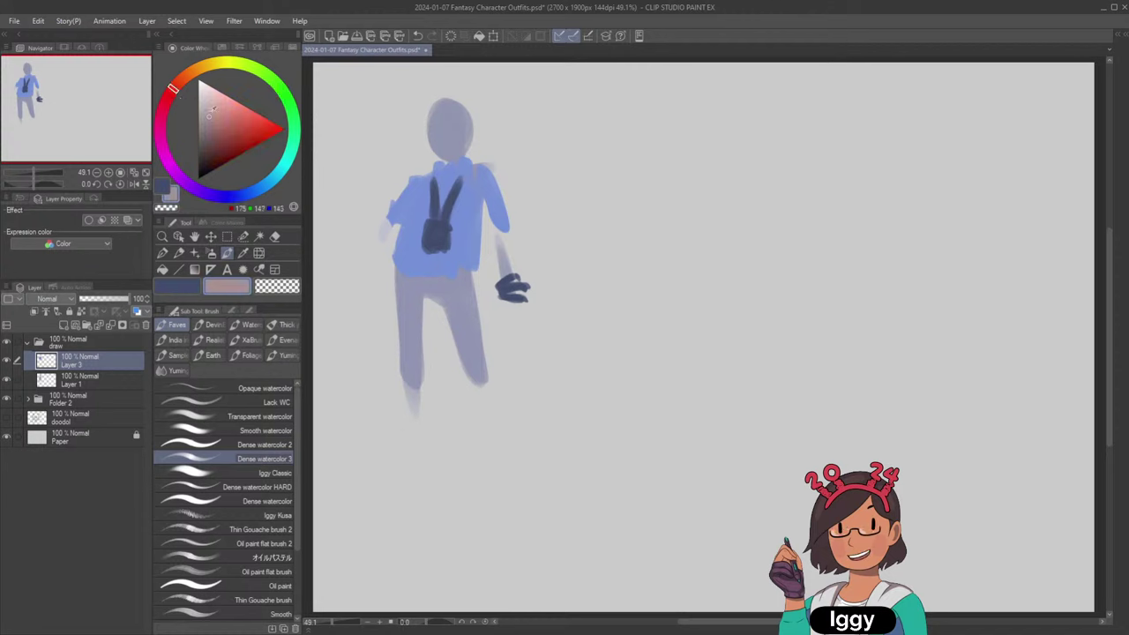
click(245, 107)
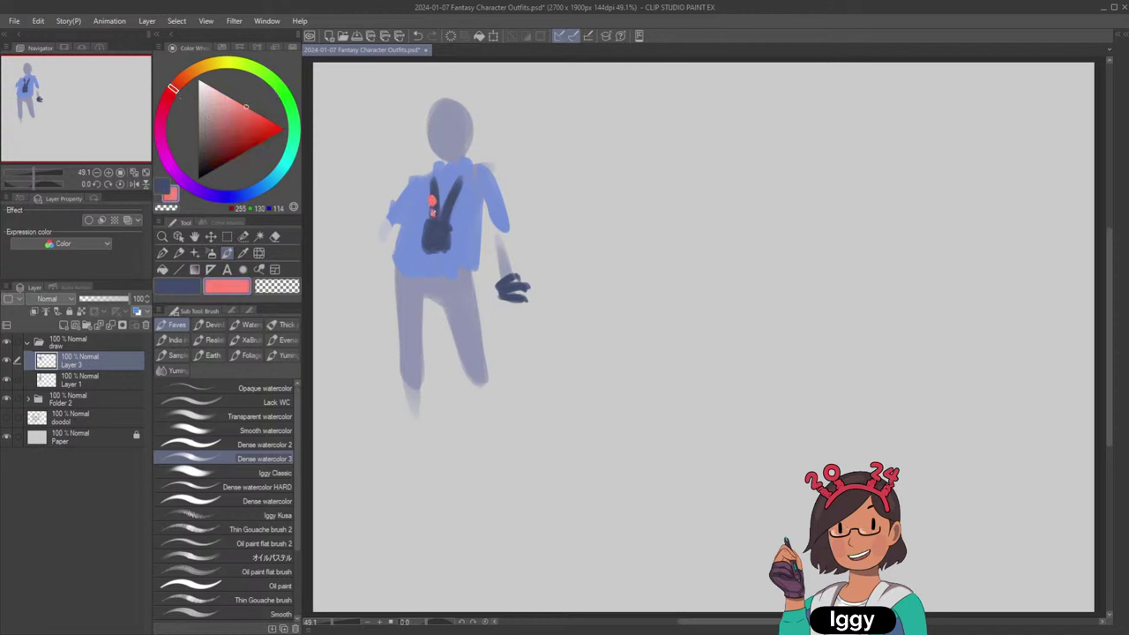
click(432, 212)
Try a near-black hanging detail at the shirt's left-hand hem and delete the whole outfit sketch layer.
click(177, 285)
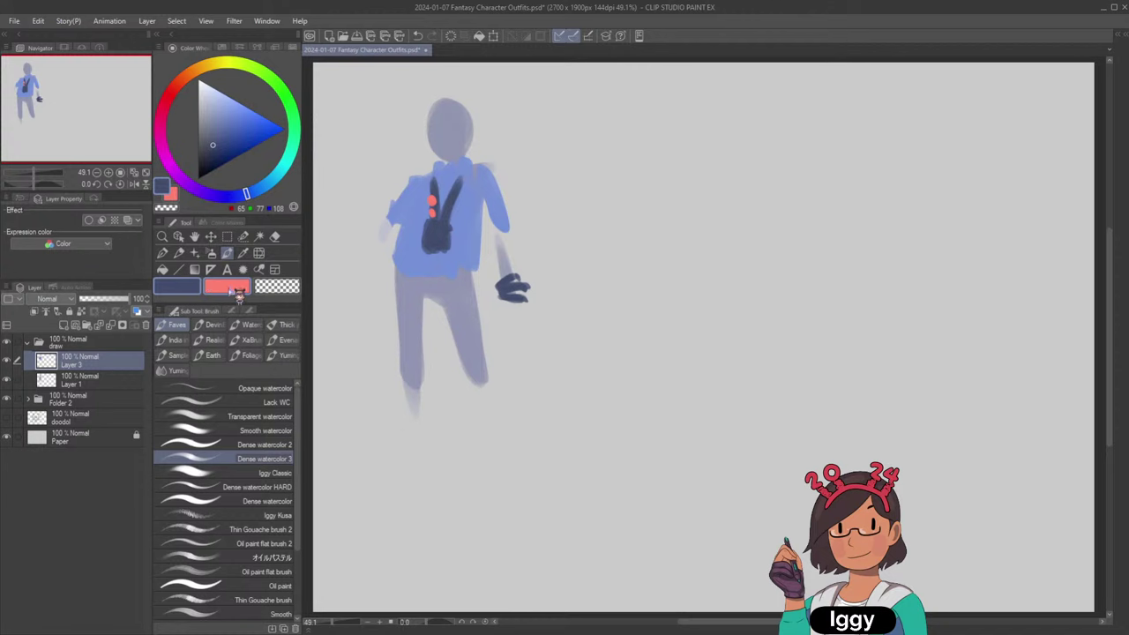
click(209, 146)
mouse_move(403, 278)
mouse_down()
mouse_move(397, 297)
mouse_move(410, 291)
mouse_up()
key(ctrl+z)
key(ctrl+z)
key(ctrl+z)
click(208, 148)
click(203, 158)
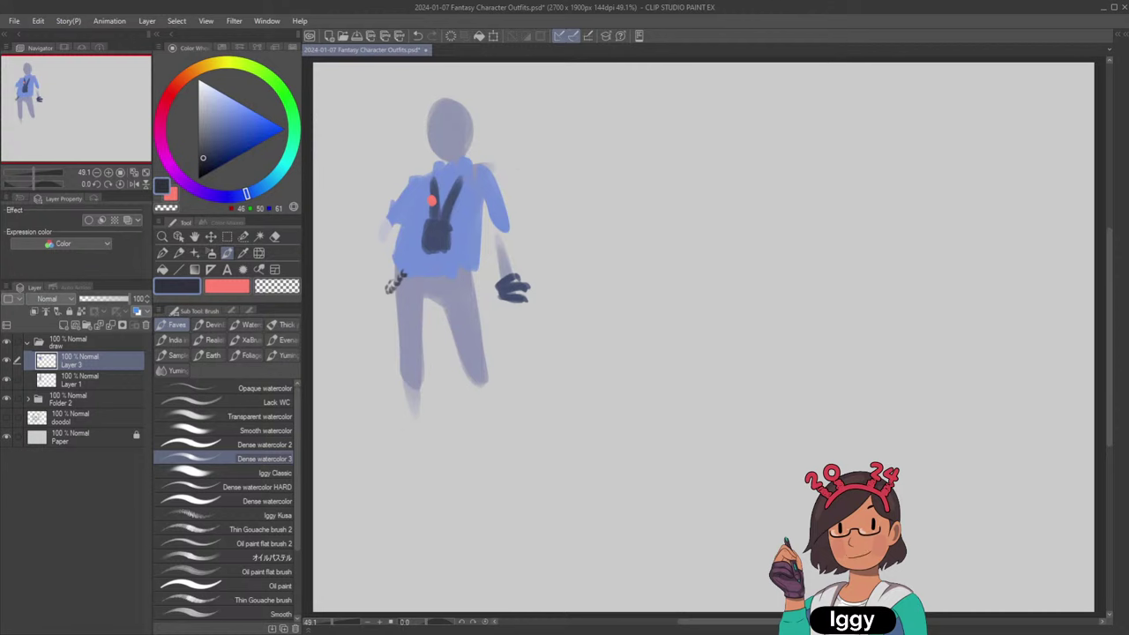
alt+click(397, 277)
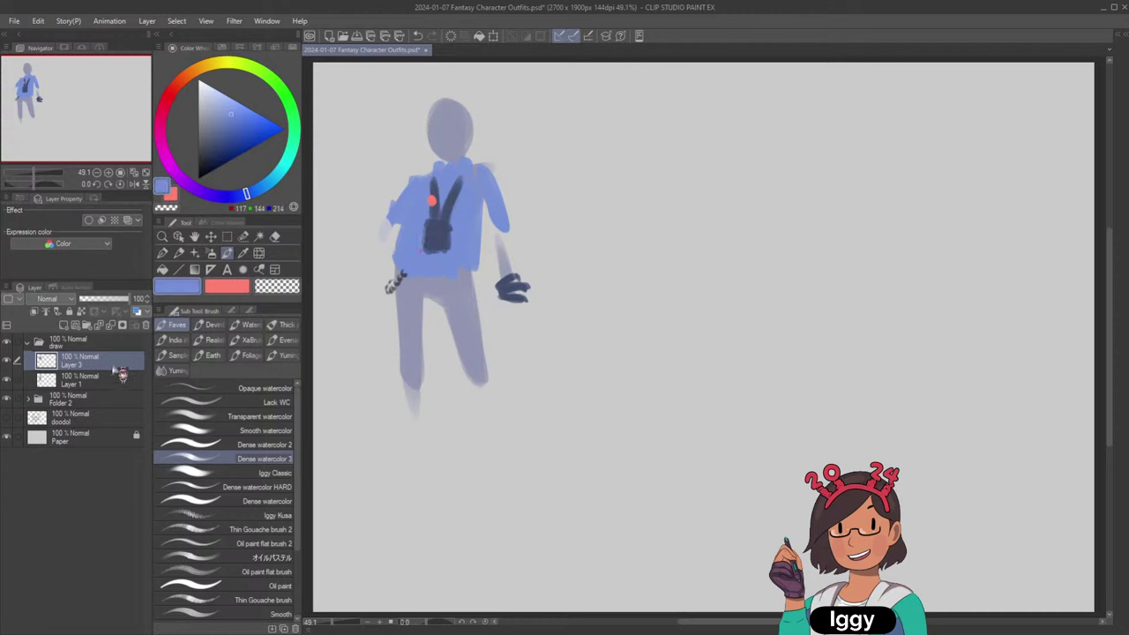
key(Delete)
Paint the right-hand arm down from the shoulder in the silhouette's grey-blue.
alt+click(441, 243)
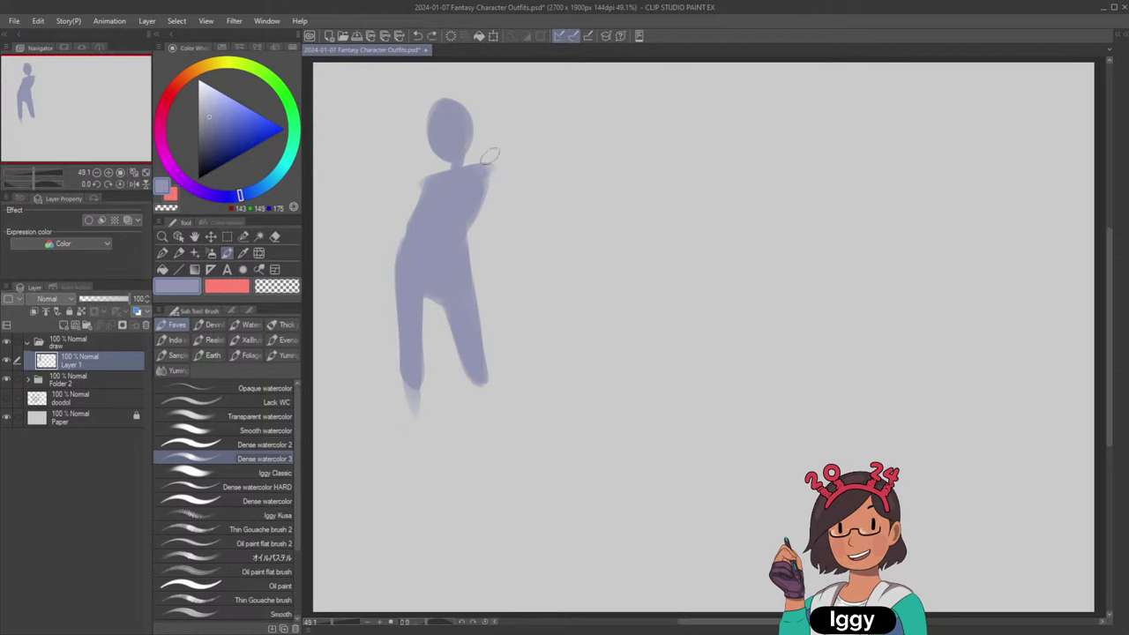
drag(488, 179, 506, 276)
key(ctrl+z)
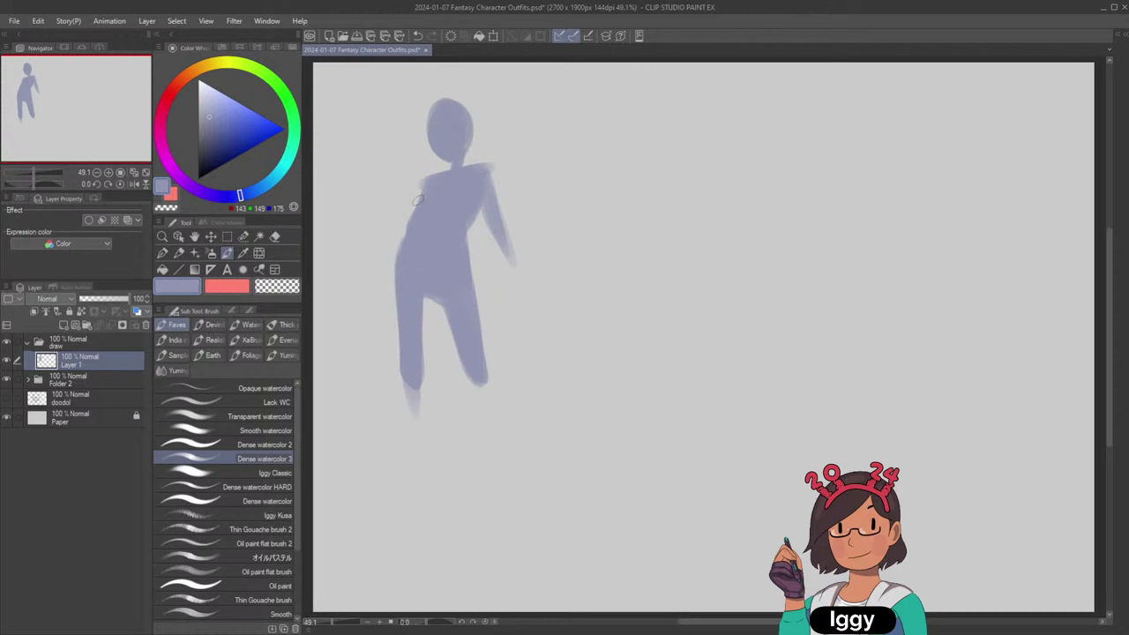
Paint the left-hand arm angled away from the body with a rounded hand, redoing strokes until the shape works.
drag(418, 200, 360, 289)
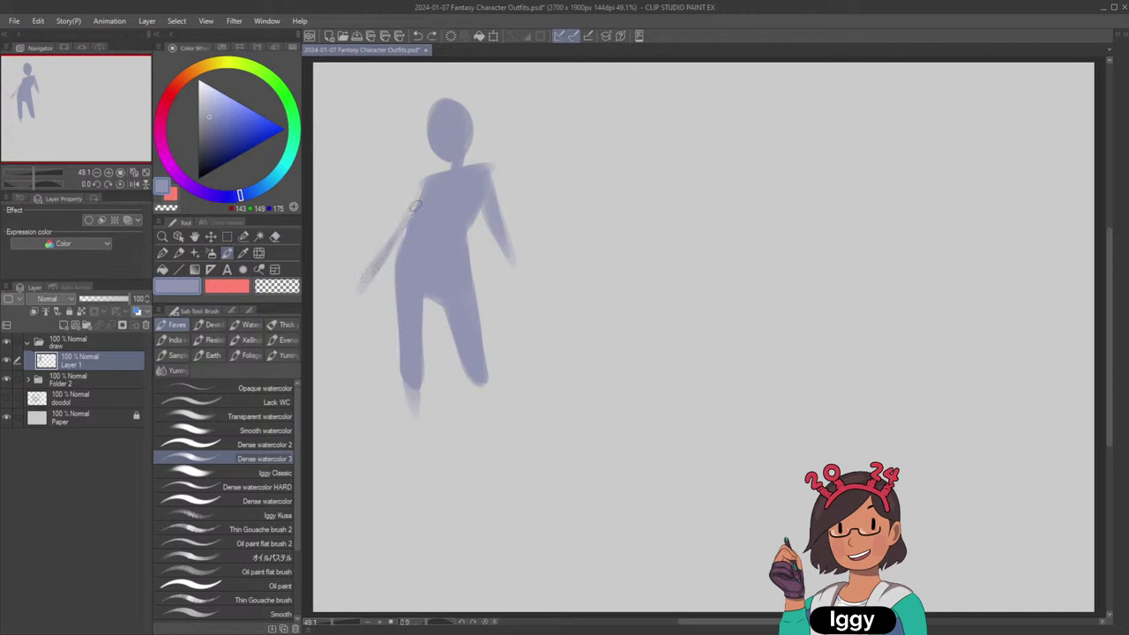
key(ctrl+z)
mouse_move(415, 205)
mouse_down()
mouse_move(391, 256)
mouse_move(393, 244)
mouse_move(353, 295)
mouse_up()
mouse_move(388, 244)
mouse_down()
mouse_move(342, 296)
mouse_move(370, 276)
mouse_move(358, 296)
mouse_move(367, 277)
mouse_move(322, 309)
mouse_move(357, 289)
mouse_up()
key(ctrl+z)
key(ctrl+z)
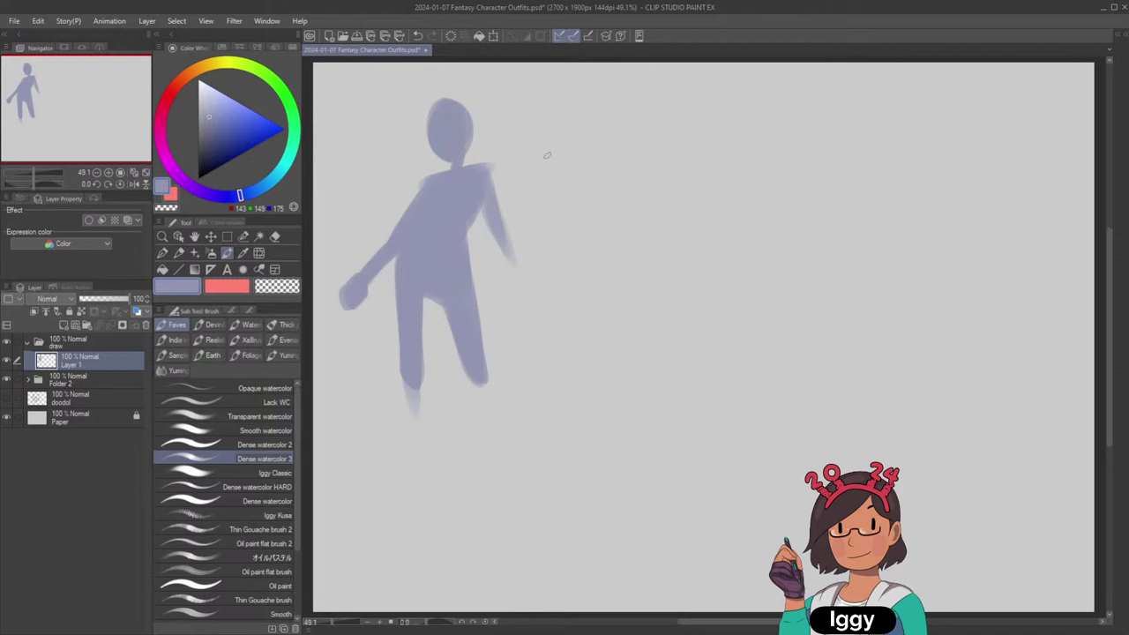
Extend the right-hand arm with a forearm and oval hand, and paint both lower legs with a foot on the left-hand one.
drag(497, 226, 518, 318)
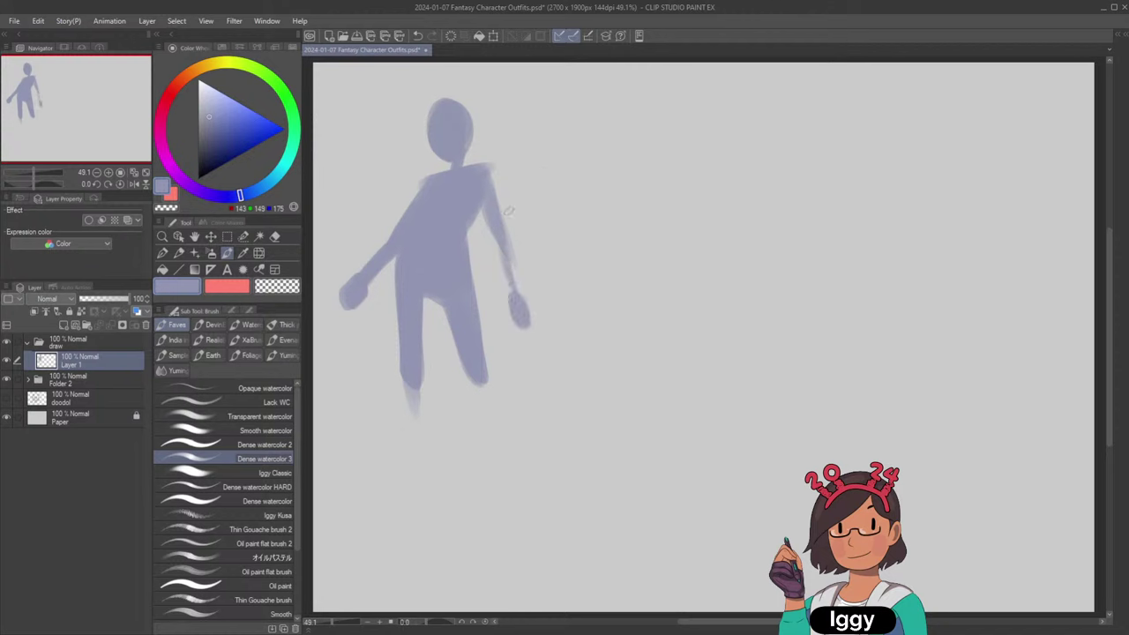
drag(499, 241, 512, 287)
mouse_move(473, 374)
mouse_down()
mouse_move(485, 402)
mouse_move(479, 360)
mouse_move(505, 471)
mouse_up()
mouse_move(407, 392)
mouse_down()
mouse_move(420, 445)
mouse_move(423, 414)
mouse_move(426, 462)
mouse_move(411, 483)
mouse_move(433, 467)
mouse_move(424, 458)
mouse_move(399, 485)
mouse_move(424, 457)
mouse_up()
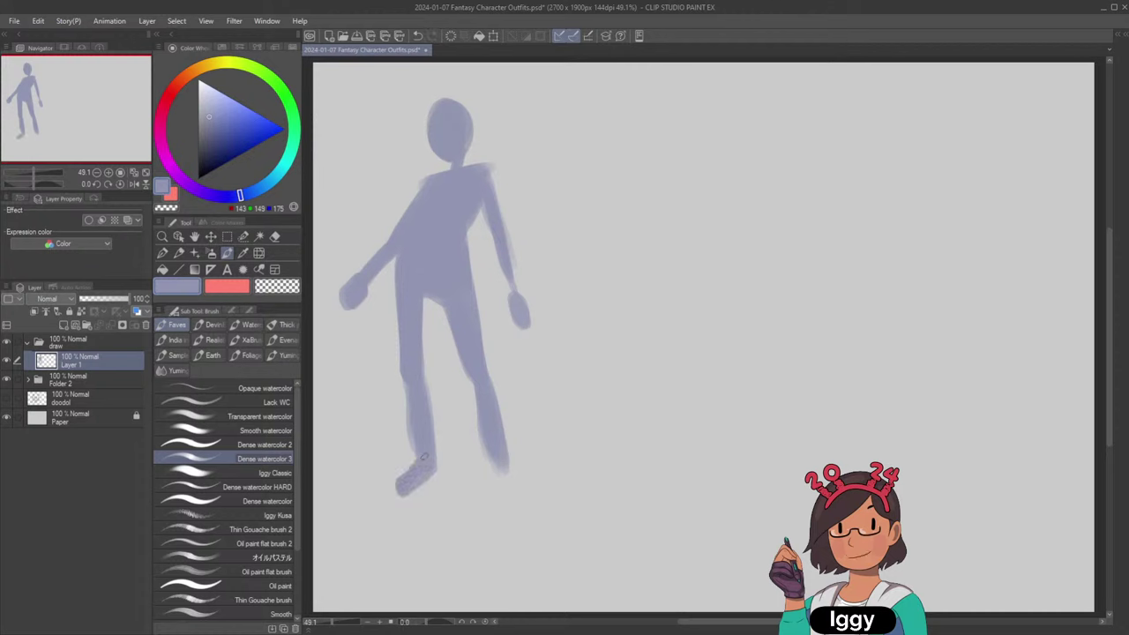
Erase the right-hand leg below the hips with transparent colour and repaint its thigh shorter and straighter.
click(277, 286)
mouse_move(441, 304)
mouse_down()
mouse_move(476, 300)
mouse_move(473, 330)
mouse_move(507, 378)
mouse_move(492, 446)
mouse_up()
click(196, 292)
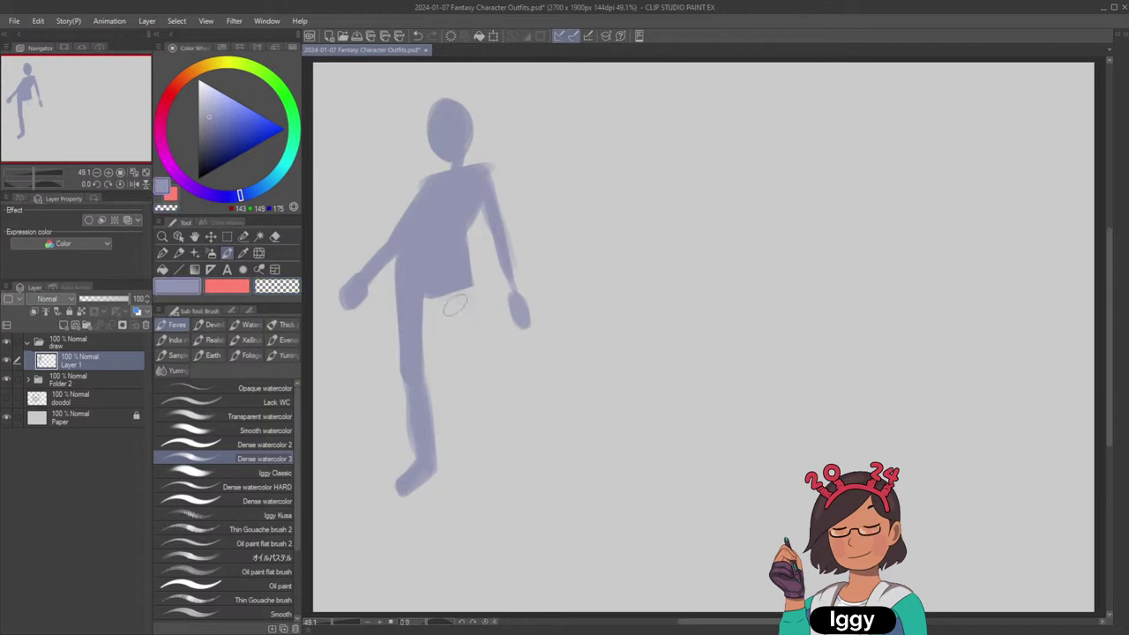
drag(442, 302, 458, 360)
key(ctrl+z)
drag(441, 300, 464, 348)
mouse_move(461, 243)
mouse_down()
mouse_move(472, 344)
mouse_move(459, 347)
mouse_up()
Rework the inner edges of both thighs and the gap between them, undoing the overly wide strokes.
mouse_move(428, 297)
mouse_down()
mouse_move(430, 382)
mouse_move(425, 349)
mouse_up()
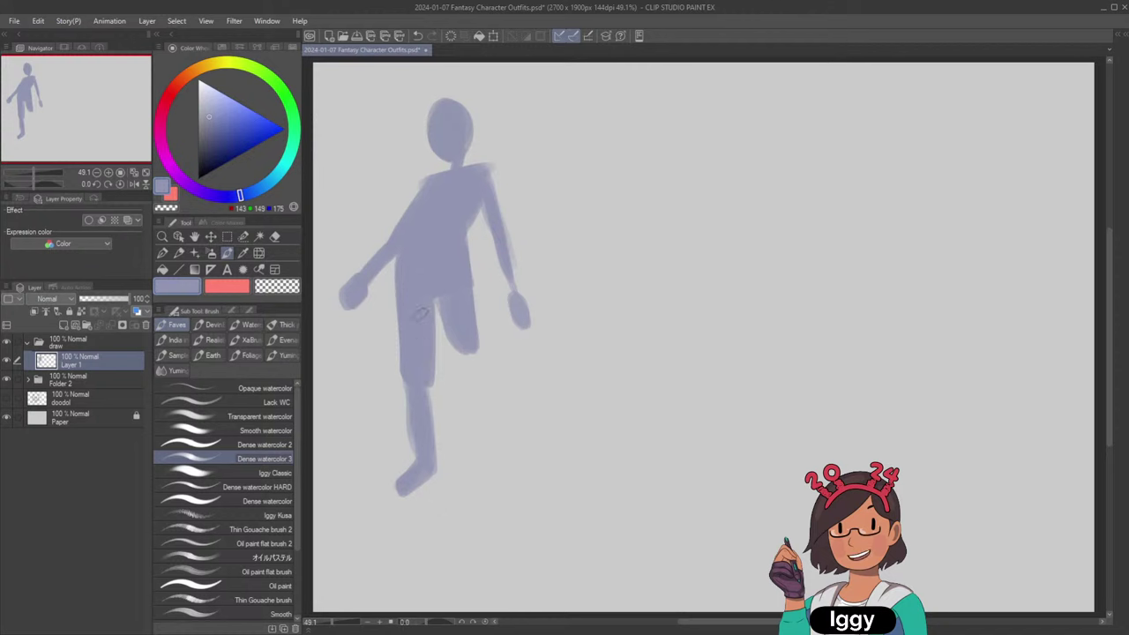
key(ctrl+z)
key(ctrl+z)
mouse_move(428, 300)
mouse_down()
mouse_move(418, 357)
mouse_move(421, 221)
mouse_move(415, 336)
mouse_move(429, 282)
mouse_move(476, 348)
mouse_move(453, 288)
mouse_move(459, 317)
mouse_up()
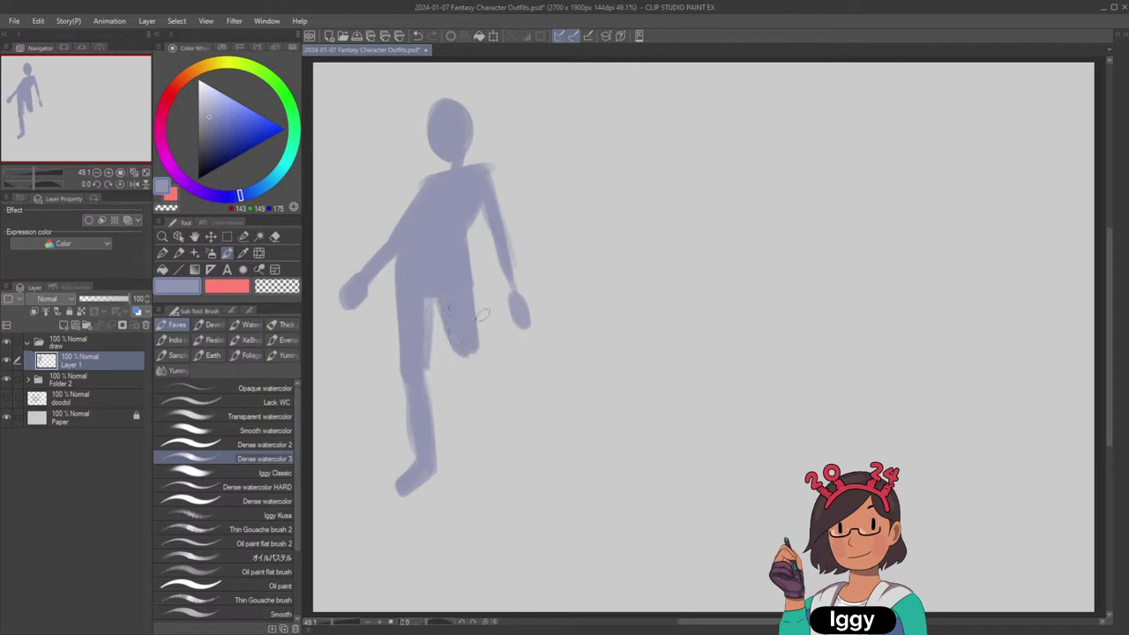
Erase the outer edge, lower leg and foot of the left-hand leg with transparent colour.
click(277, 286)
drag(389, 324, 409, 441)
mouse_move(412, 485)
mouse_down()
mouse_move(398, 387)
mouse_move(422, 455)
mouse_up()
drag(418, 408, 430, 481)
Repaint the left-hand leg slimmer from thigh to ankle and add a small angled foot.
key(c)
drag(411, 342, 425, 472)
key(ctrl+z)
drag(410, 353, 425, 461)
mouse_move(418, 388)
mouse_down()
mouse_move(419, 455)
mouse_move(429, 458)
mouse_move(407, 487)
mouse_up()
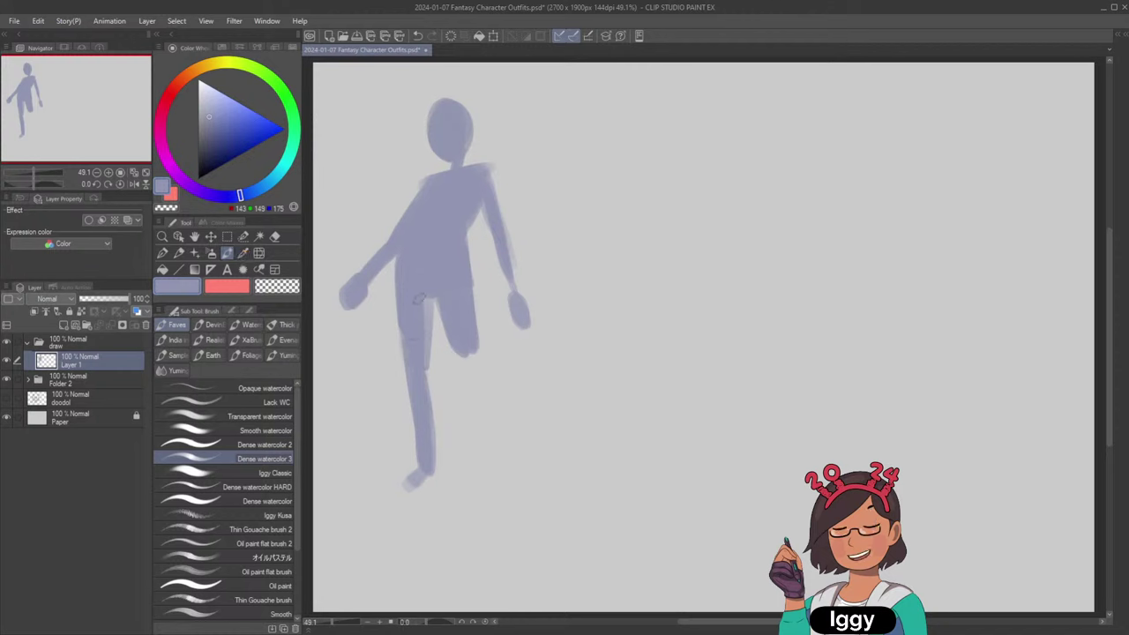
mouse_move(422, 301)
mouse_down()
mouse_move(424, 462)
mouse_move(428, 446)
mouse_move(404, 437)
mouse_move(429, 436)
mouse_move(433, 458)
mouse_move(408, 483)
mouse_up()
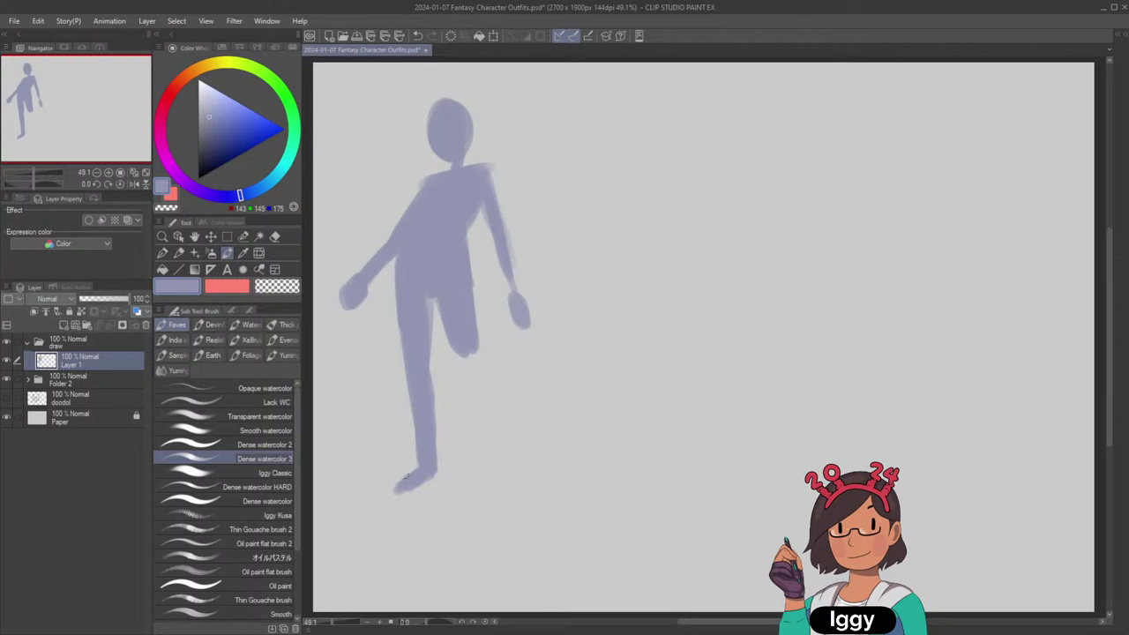
Erase the left-hand foot and paint a fuller calf on the inner side of that leg.
click(277, 286)
mouse_move(392, 486)
mouse_down()
mouse_move(400, 500)
mouse_move(396, 472)
mouse_up()
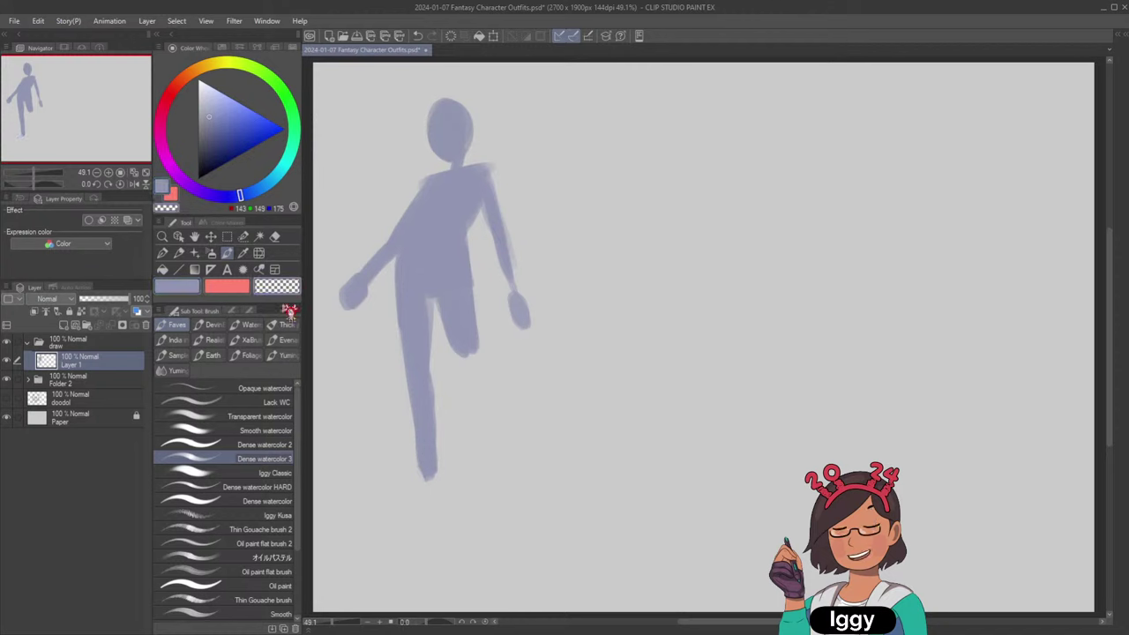
click(184, 289)
mouse_move(426, 362)
mouse_down()
mouse_move(435, 472)
mouse_move(428, 364)
mouse_move(431, 453)
mouse_up()
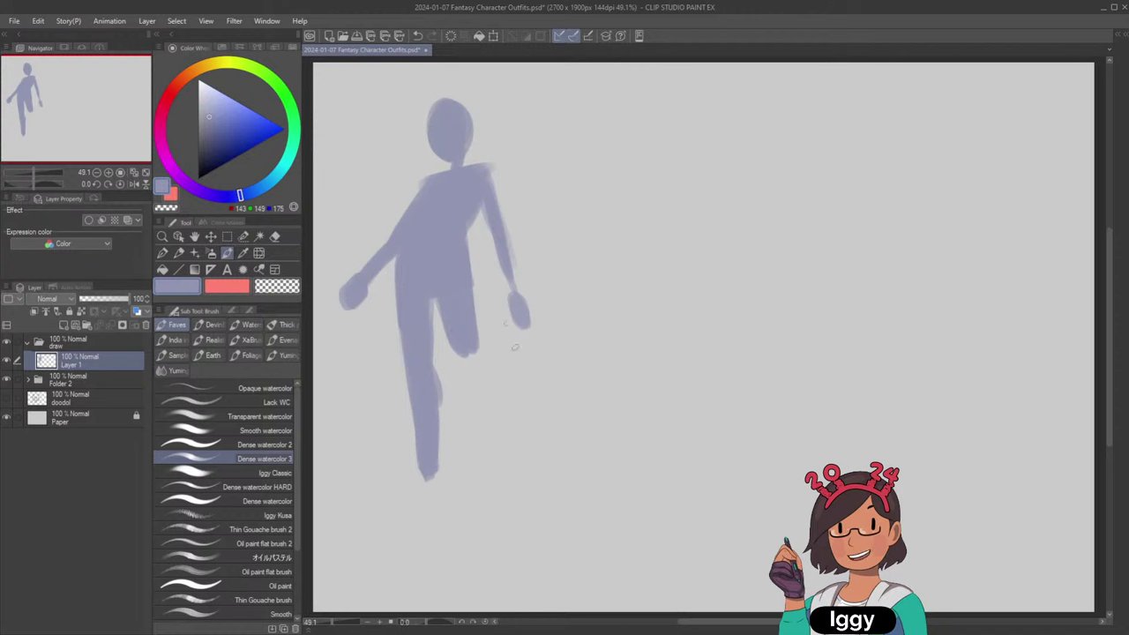
Reshape the right-hand thigh and paint its lower leg down to the ankle, redoing the first strokes.
mouse_move(455, 344)
mouse_down()
mouse_move(490, 455)
mouse_move(466, 354)
mouse_move(473, 376)
mouse_up()
key(ctrl+z)
key(ctrl+z)
mouse_move(436, 304)
mouse_down()
mouse_move(460, 366)
mouse_move(459, 356)
mouse_up()
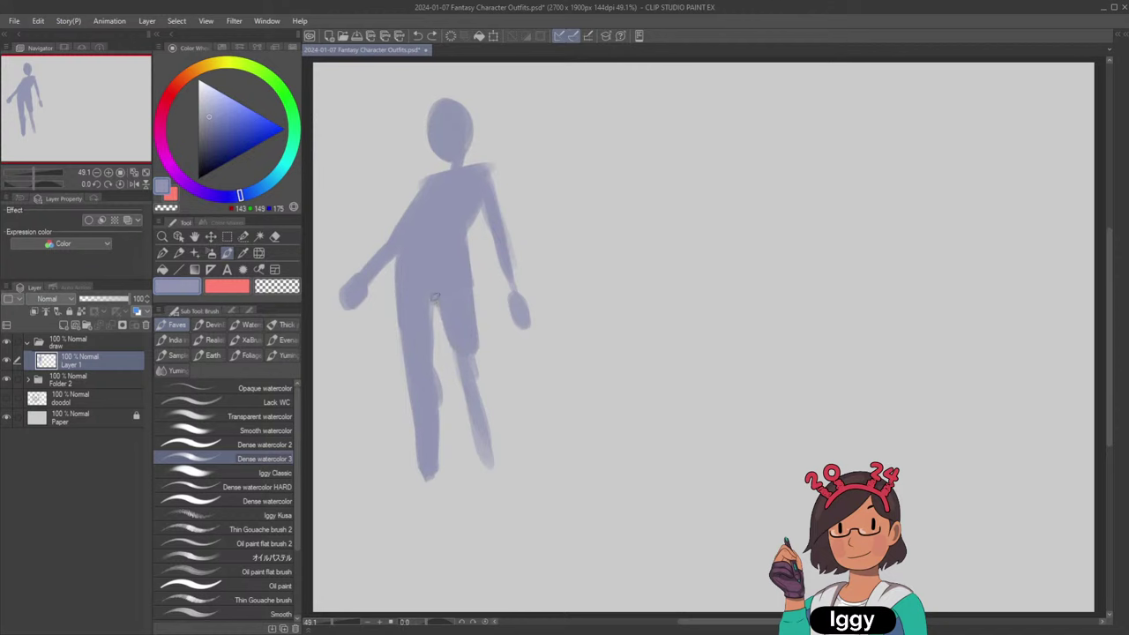
drag(437, 302, 456, 351)
mouse_move(474, 354)
mouse_down()
mouse_move(483, 469)
mouse_move(474, 397)
mouse_move(473, 445)
mouse_up()
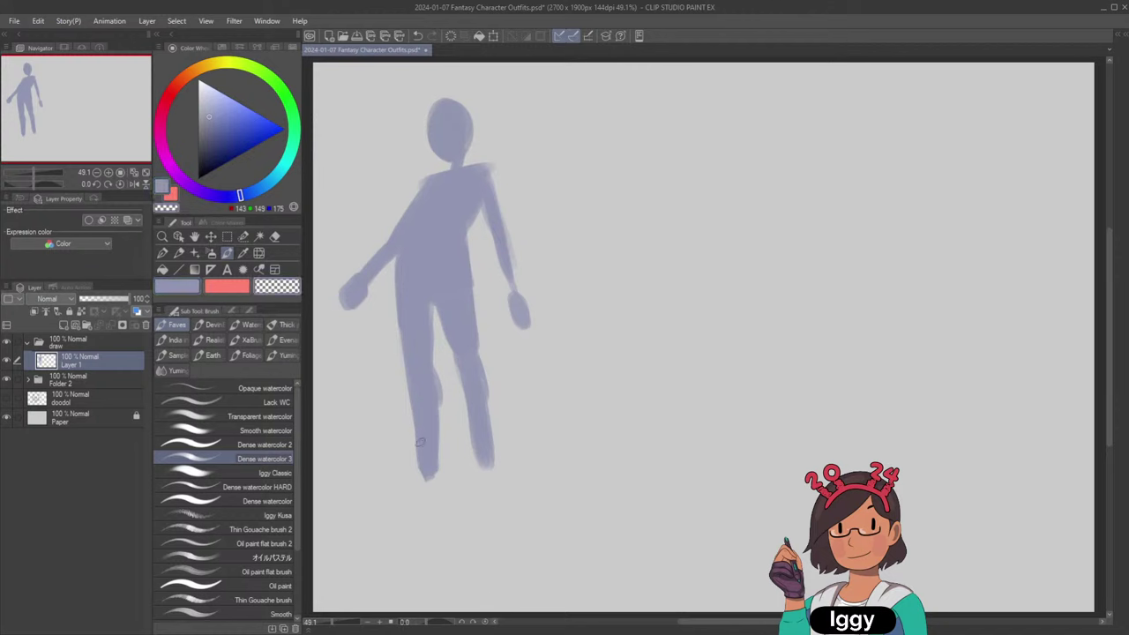
Shorten the left-hand leg at the ankle and repaint its lower part with an outward-pointing foot.
mouse_move(422, 470)
mouse_down()
mouse_move(425, 479)
mouse_move(420, 456)
mouse_move(447, 454)
mouse_move(440, 410)
mouse_up()
key(c)
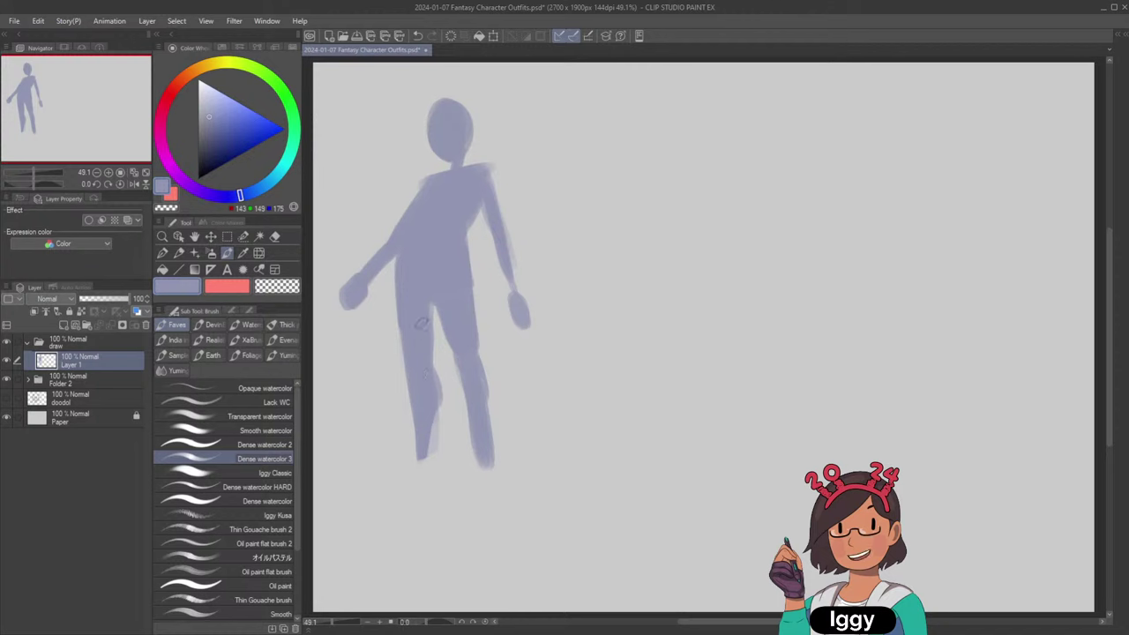
mouse_move(426, 371)
mouse_down()
mouse_move(427, 427)
mouse_move(422, 410)
mouse_move(409, 448)
mouse_move(430, 442)
mouse_move(399, 480)
mouse_up()
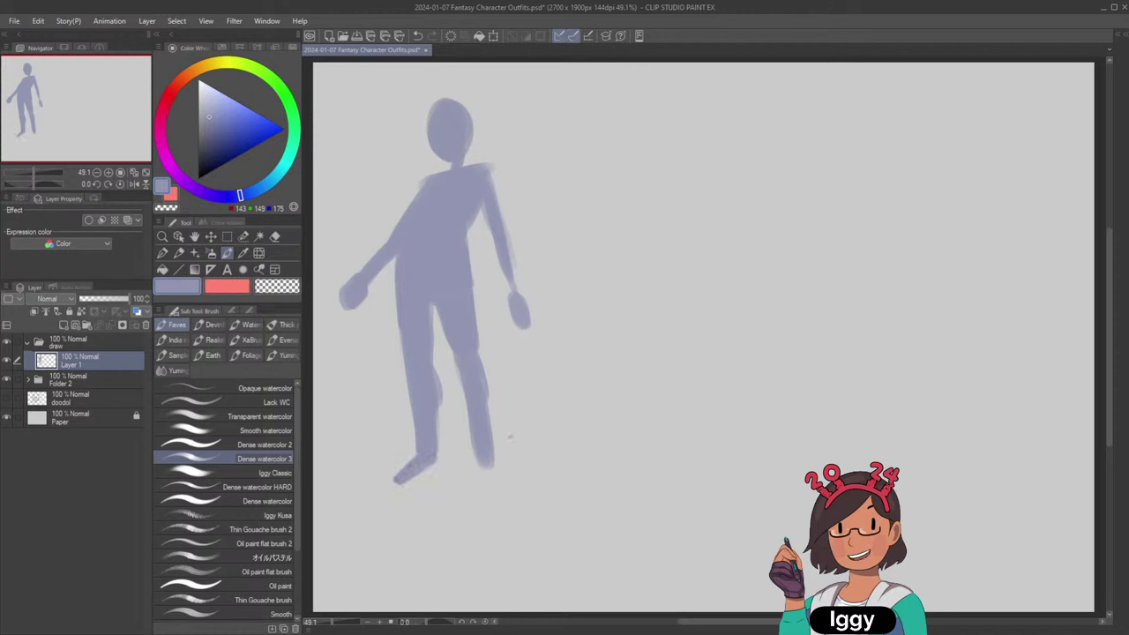
Add a small pointed foot to the right-hand leg and smooth the outer thigh and right-hand arm of the first figure.
drag(486, 462, 494, 498)
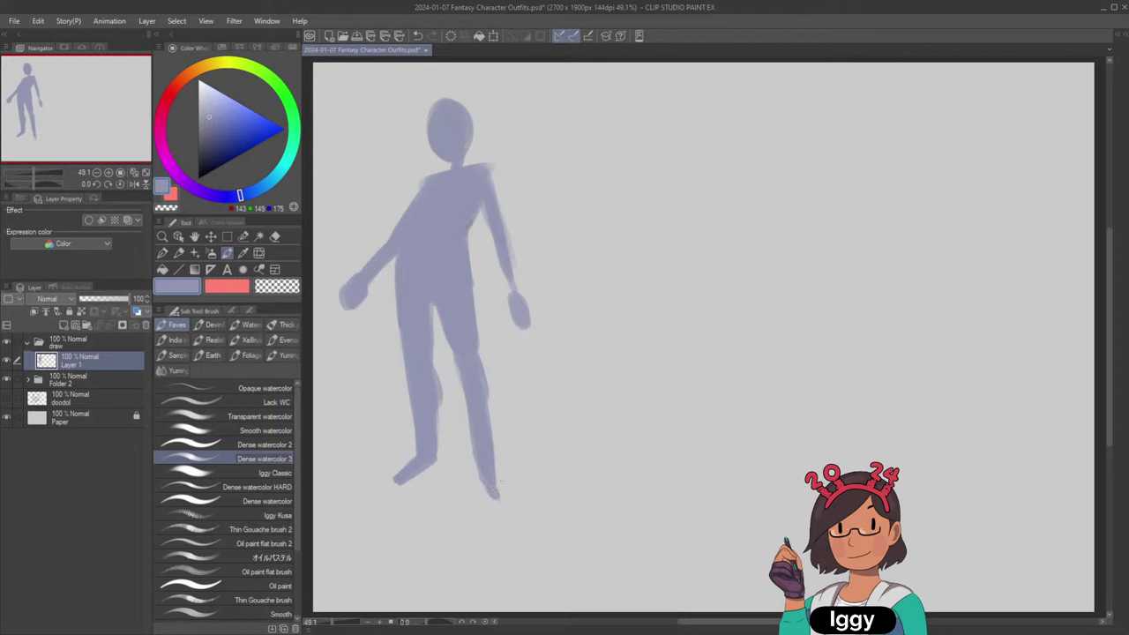
drag(468, 256, 481, 364)
drag(484, 188, 512, 289)
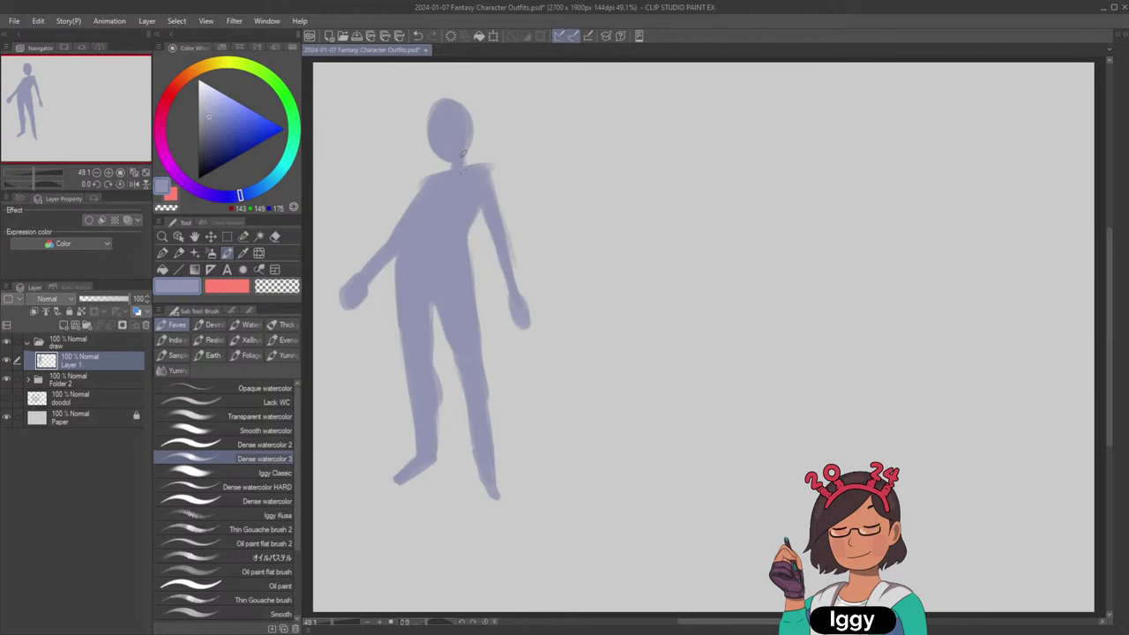
Add a new layer and paint a small oval head beside the first figure, adjusting it with a transform.
click(63, 325)
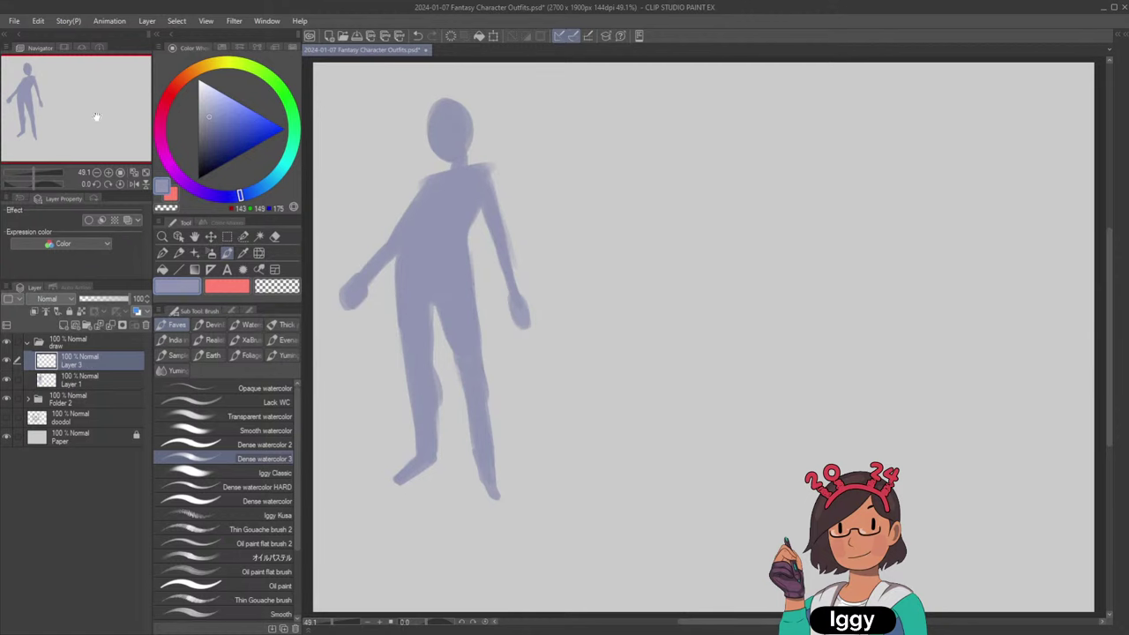
mouse_move(109, 94)
mouse_down()
mouse_move(131, 93)
mouse_move(126, 84)
mouse_up()
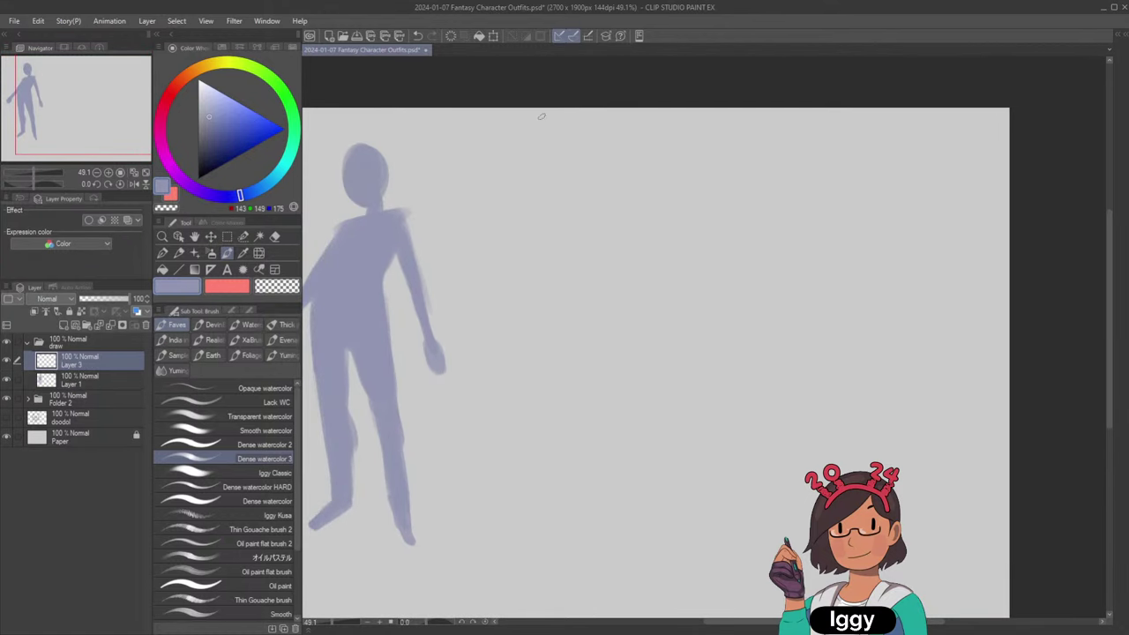
drag(564, 145, 563, 182)
key(ctrl+z)
key(ctrl+z)
key(ctrl+z)
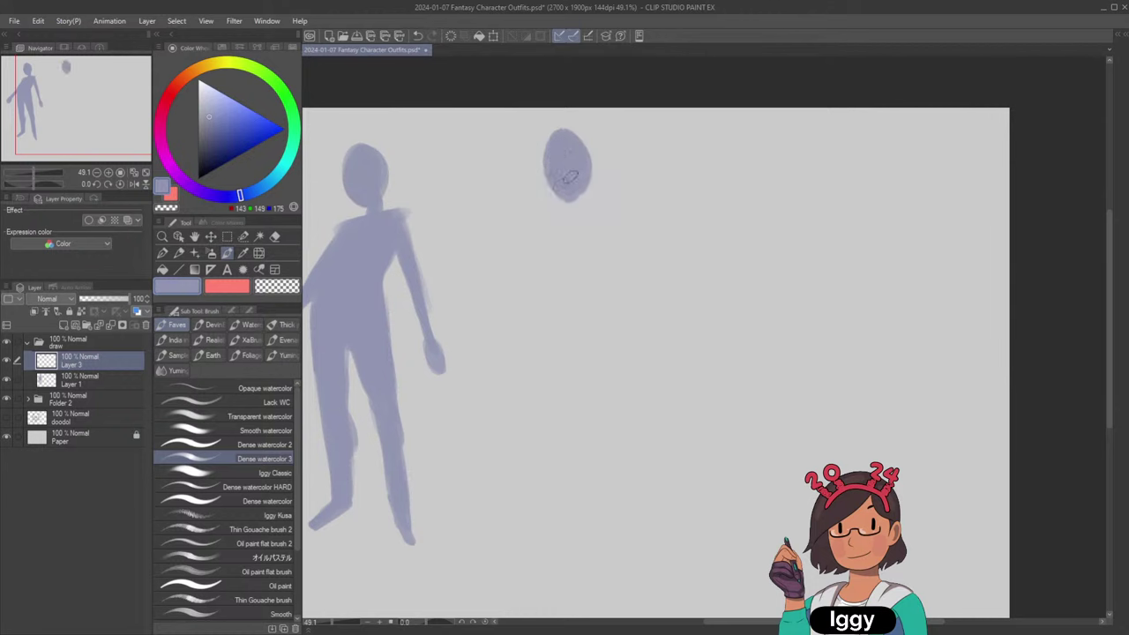
key(ctrl+t)
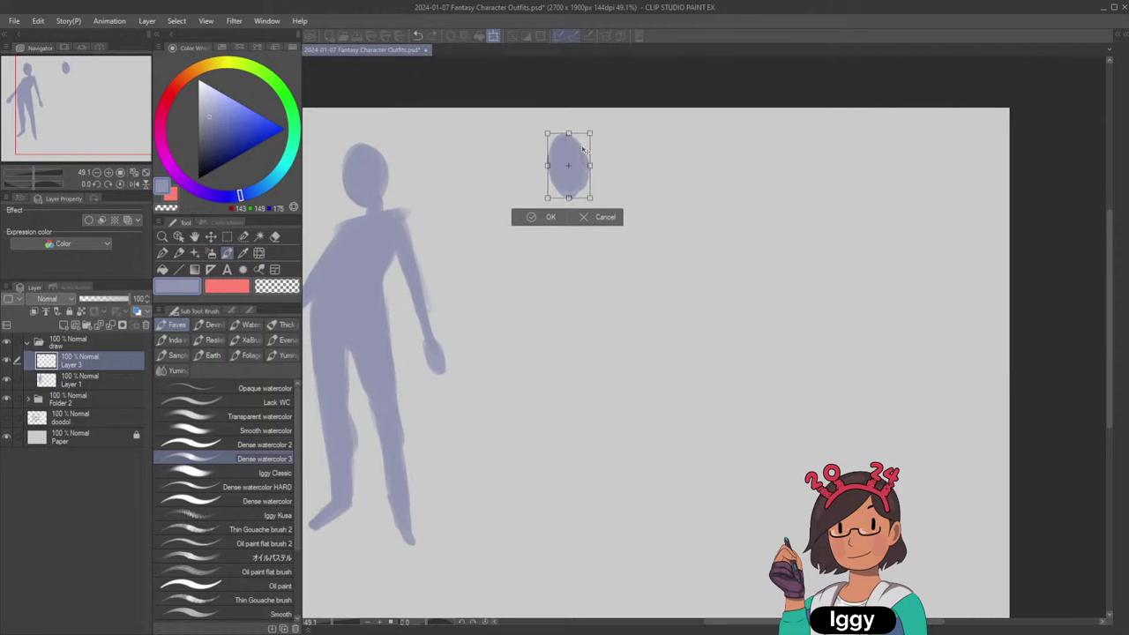
key(Return)
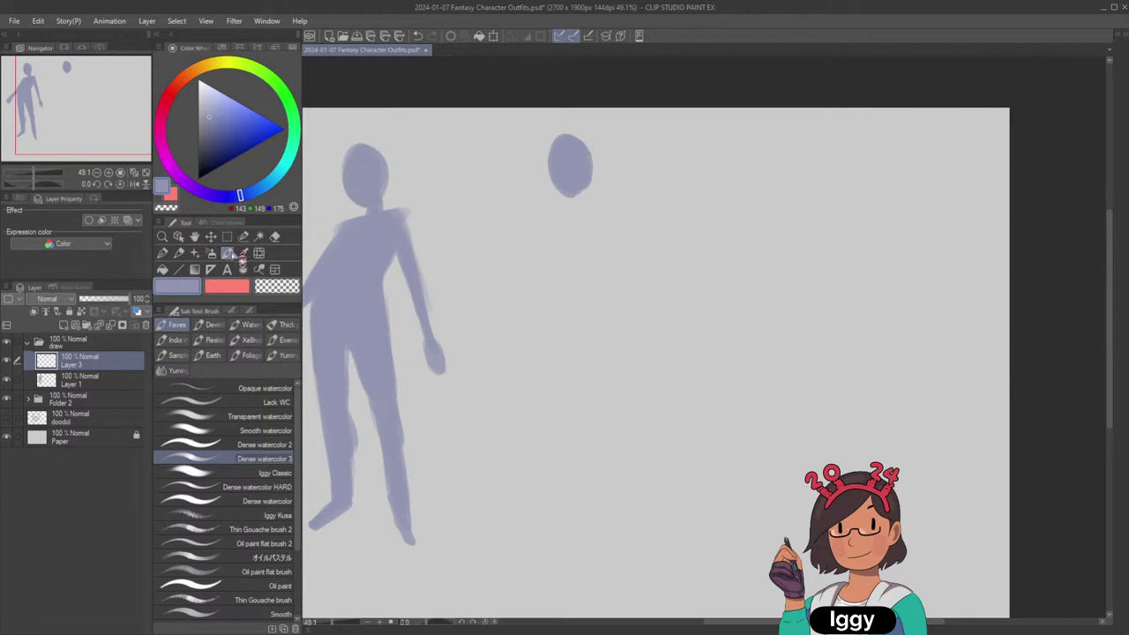
Shape the second figure's head by erasing along its cheek and jaw to narrow it toward the chin.
key(c)
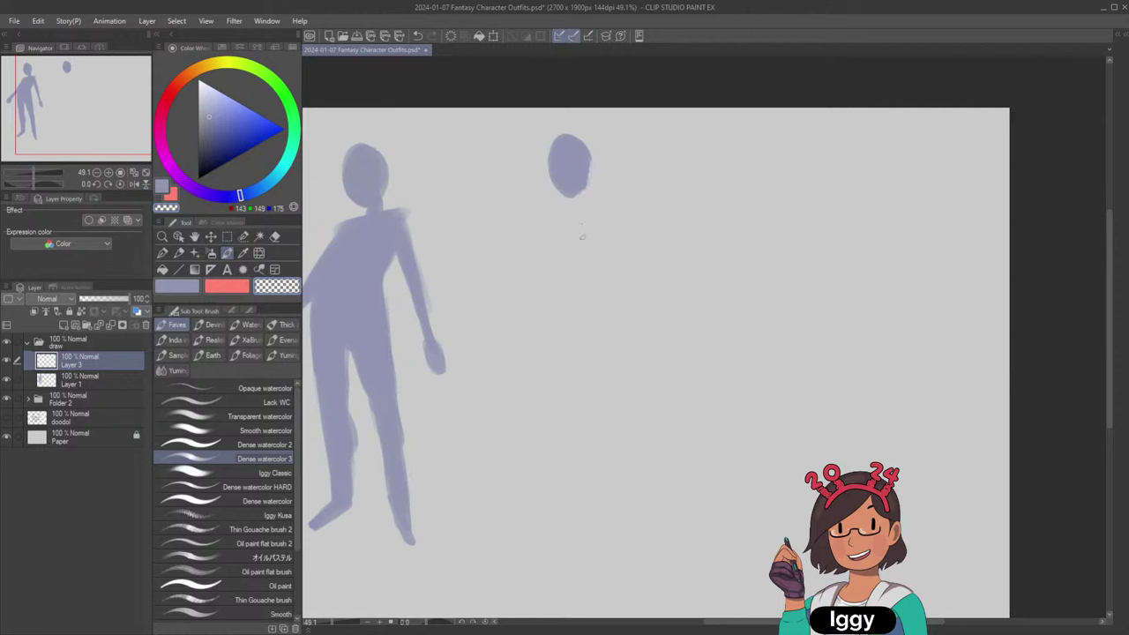
click(226, 285)
click(177, 285)
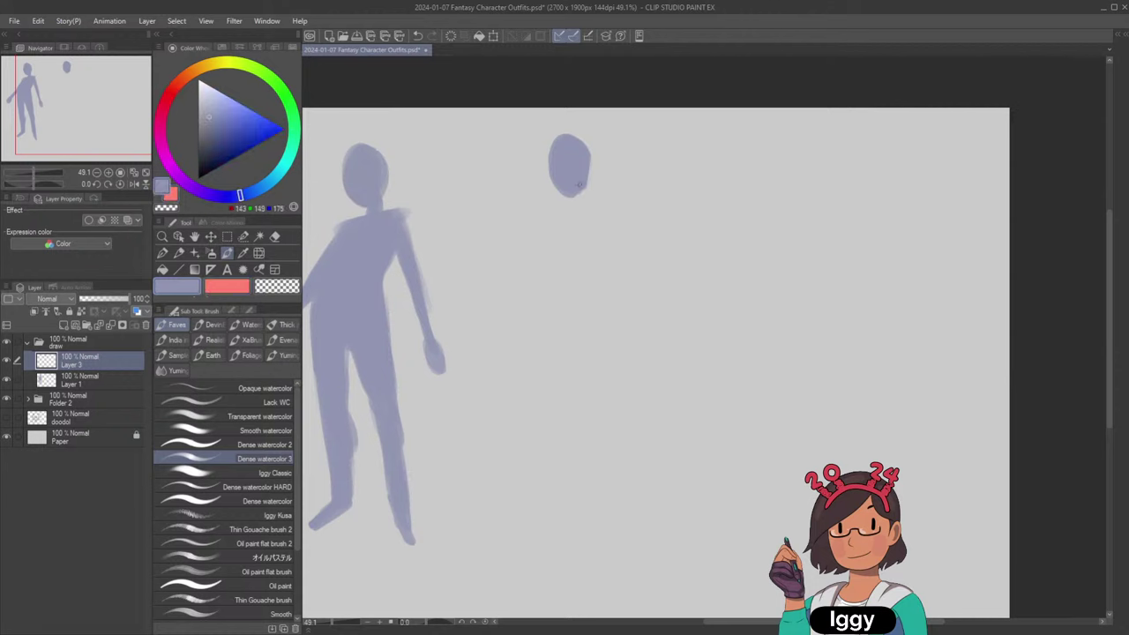
click(278, 286)
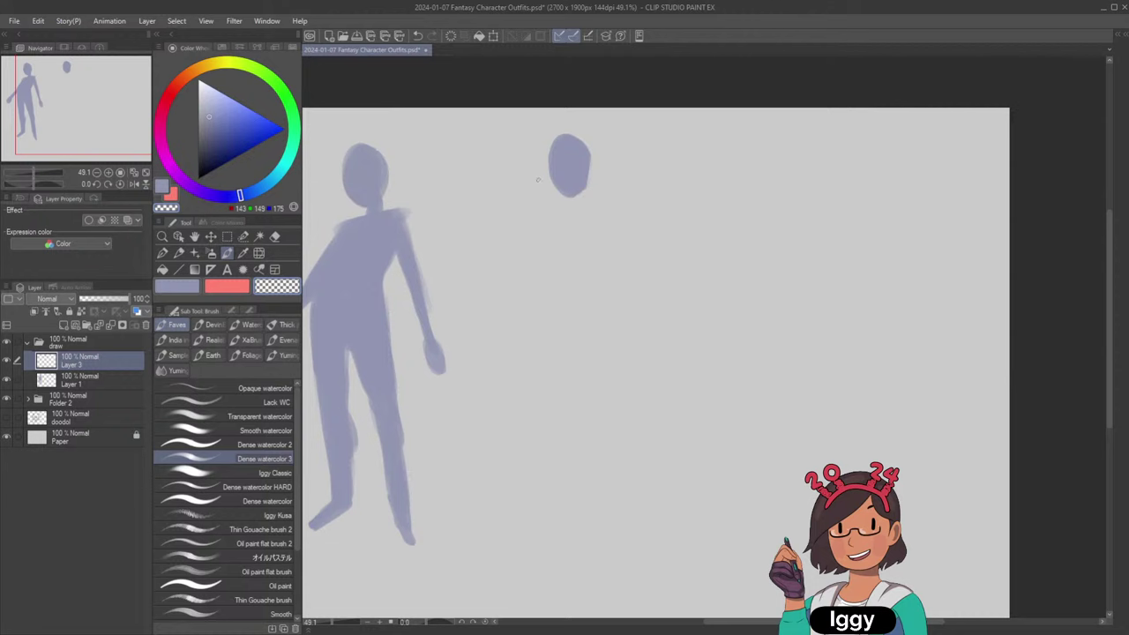
drag(555, 193, 575, 201)
drag(576, 195, 586, 185)
key(ctrl+z)
Paint the second figure's neck, shoulder line and left-hand torso edge, redoing strokes until the proportions fit.
click(198, 289)
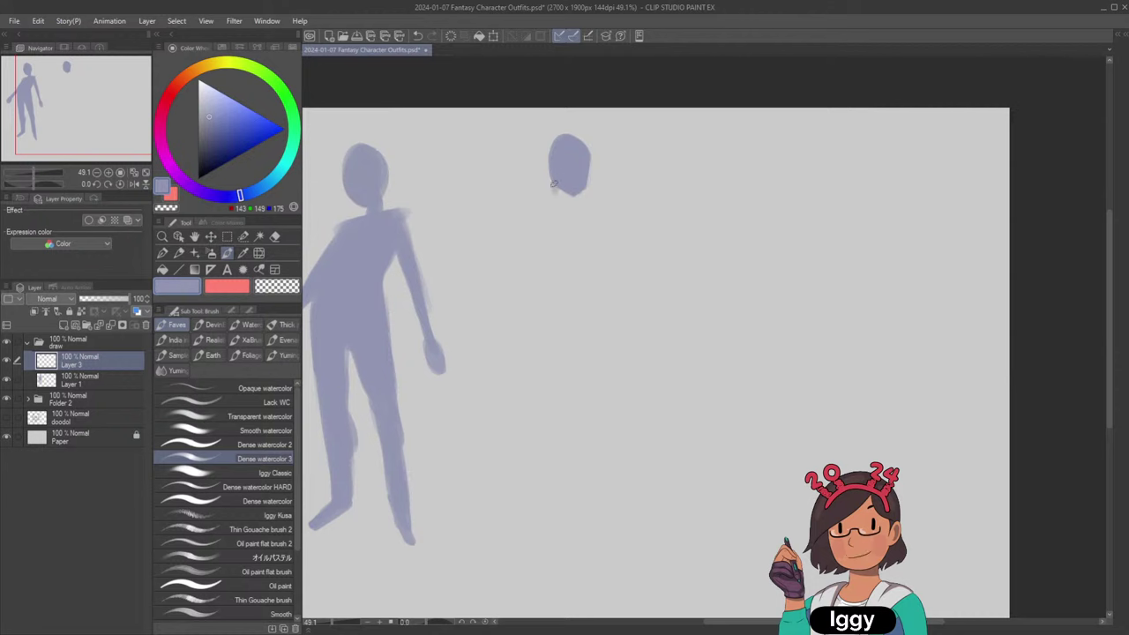
mouse_move(554, 190)
mouse_down()
mouse_move(590, 129)
mouse_move(577, 191)
mouse_move(562, 166)
mouse_move(553, 183)
mouse_move(559, 174)
mouse_move(556, 194)
mouse_move(569, 166)
mouse_move(562, 197)
mouse_move(531, 210)
mouse_up()
key(ctrl+z)
key(ctrl+z)
key(ctrl+z)
key(ctrl+z)
drag(541, 202, 591, 212)
key(ctrl+z)
key(ctrl+z)
key(ctrl+z)
drag(529, 207, 546, 270)
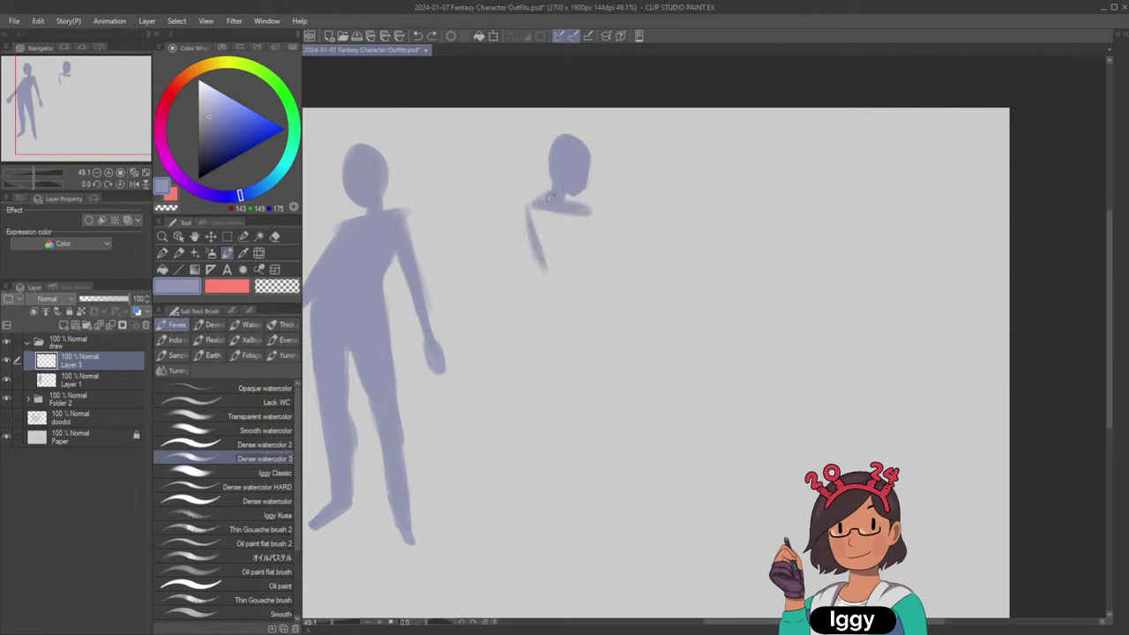
drag(543, 198, 576, 200)
Paint the right-hand edge of the torso and fill the body from the shoulders down to the hips.
mouse_move(538, 238)
mouse_down()
mouse_move(542, 208)
mouse_move(532, 241)
mouse_move(587, 217)
mouse_move(586, 271)
mouse_up()
key(ctrl+z)
key(ctrl+z)
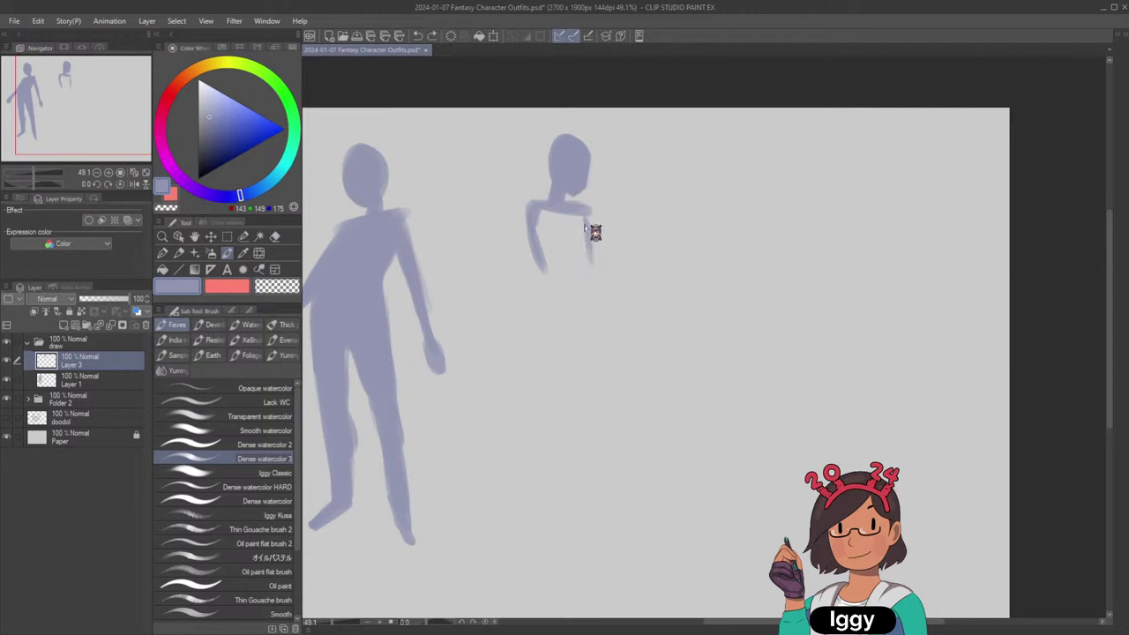
drag(586, 219, 586, 261)
mouse_move(538, 214)
mouse_down()
mouse_move(565, 219)
mouse_move(540, 219)
mouse_move(574, 224)
mouse_move(577, 238)
mouse_move(556, 266)
mouse_move(559, 279)
mouse_move(572, 235)
mouse_move(563, 296)
mouse_move(554, 278)
mouse_move(543, 298)
mouse_move(551, 306)
mouse_move(554, 282)
mouse_move(560, 303)
mouse_move(570, 282)
mouse_move(577, 298)
mouse_move(551, 284)
mouse_move(542, 294)
mouse_move(550, 278)
mouse_move(535, 320)
mouse_move(543, 436)
mouse_up()
Rough in both legs of the second figure with faint strokes, redoing the outward-slanting right-hand one.
mouse_move(532, 318)
mouse_down()
mouse_move(534, 436)
mouse_move(528, 384)
mouse_up()
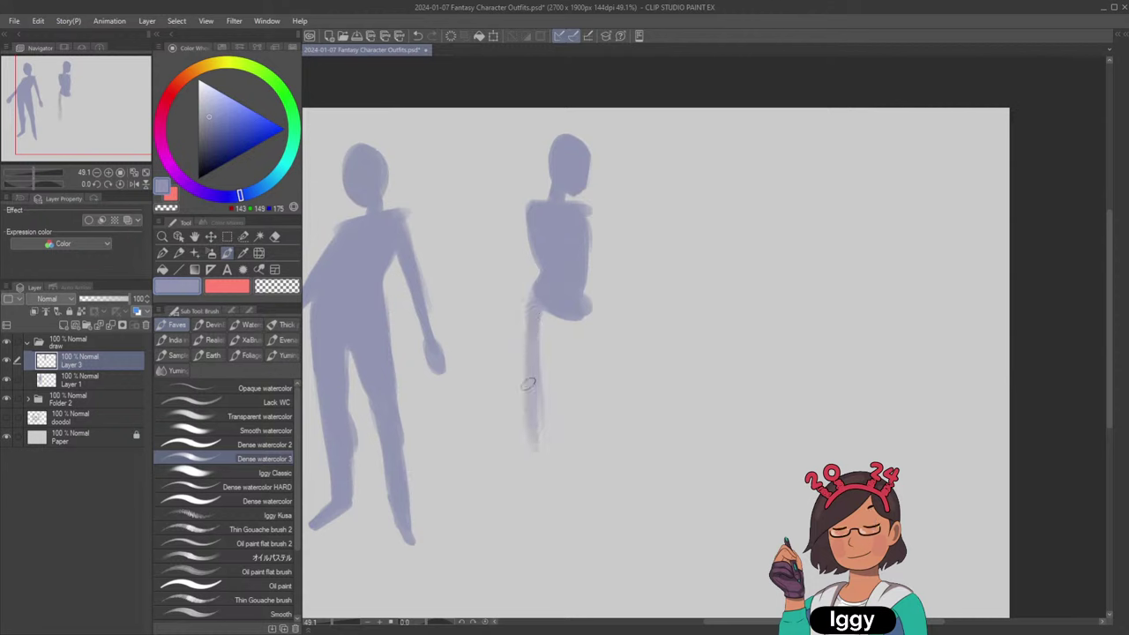
drag(578, 316, 607, 452)
key(ctrl+z)
drag(582, 319, 609, 429)
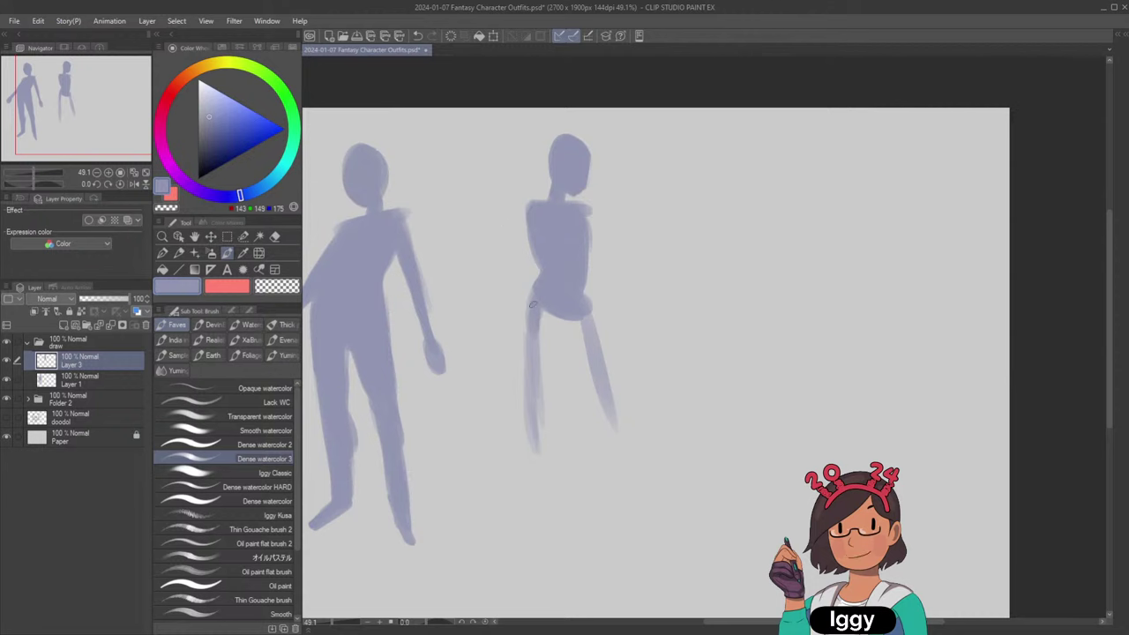
Paint the second figure's left-hand leg fuller from hip to ankle, redoing the first thigh strokes.
drag(538, 323, 539, 380)
mouse_move(545, 303)
mouse_down()
mouse_move(541, 374)
mouse_move(544, 357)
mouse_up()
key(ctrl+z)
key(ctrl+z)
key(ctrl+z)
drag(547, 298, 541, 371)
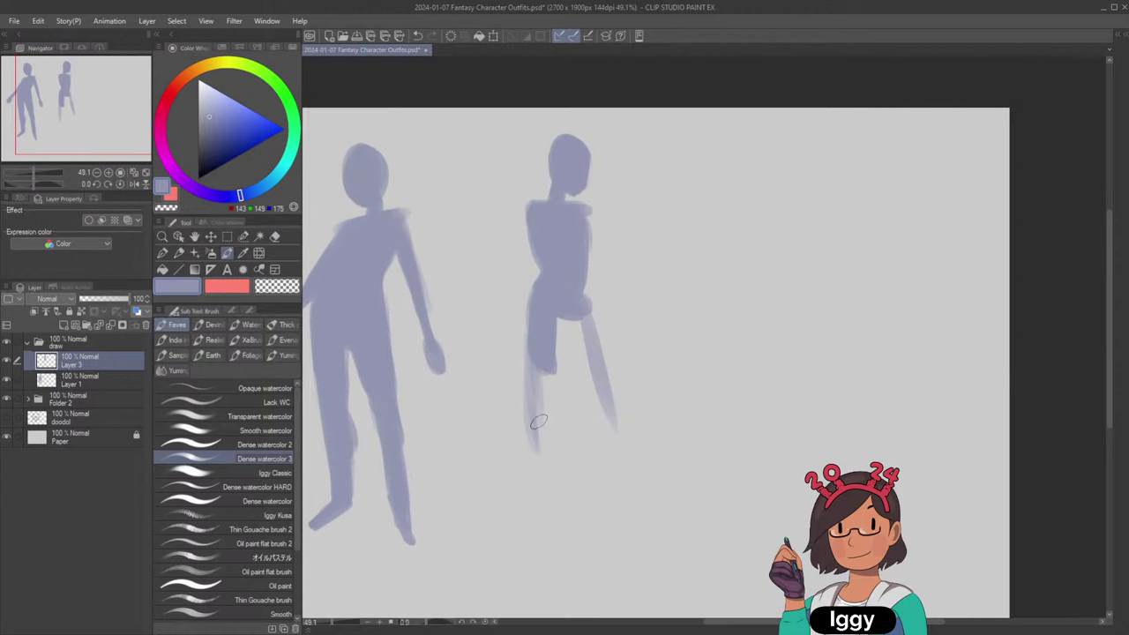
drag(555, 304, 549, 375)
mouse_move(550, 355)
mouse_down()
mouse_move(544, 452)
mouse_move(543, 361)
mouse_move(543, 472)
mouse_up()
Transform the second figure to sit slightly lower and closer to the first figure.
key(ctrl+t)
mouse_move(575, 291)
mouse_down()
mouse_move(562, 315)
mouse_move(572, 290)
mouse_up()
drag(589, 209, 588, 208)
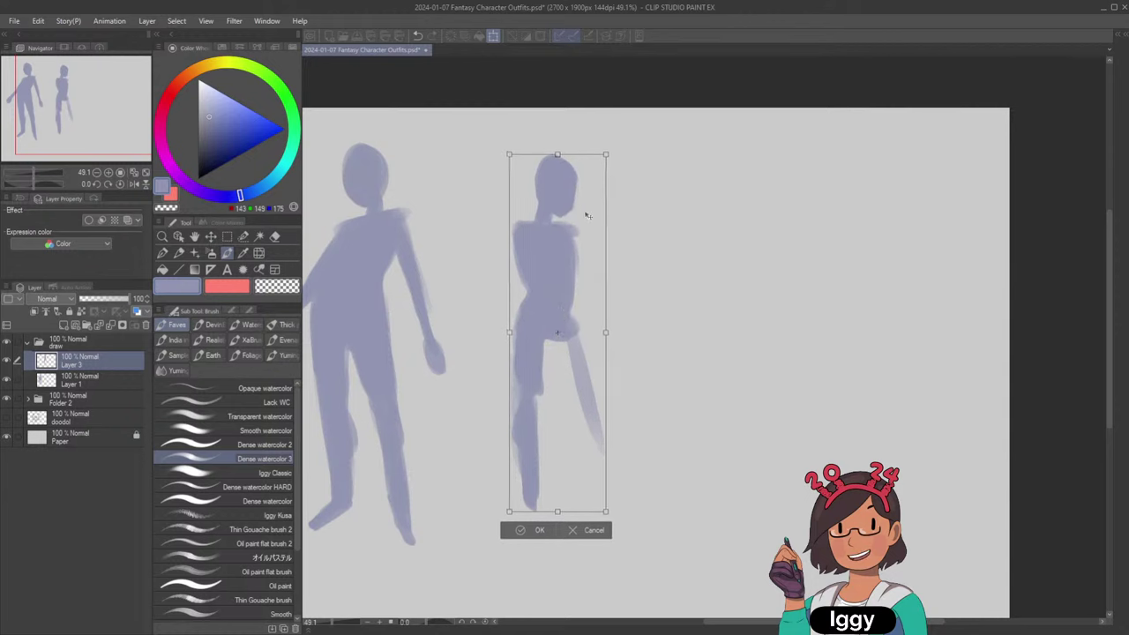
click(522, 532)
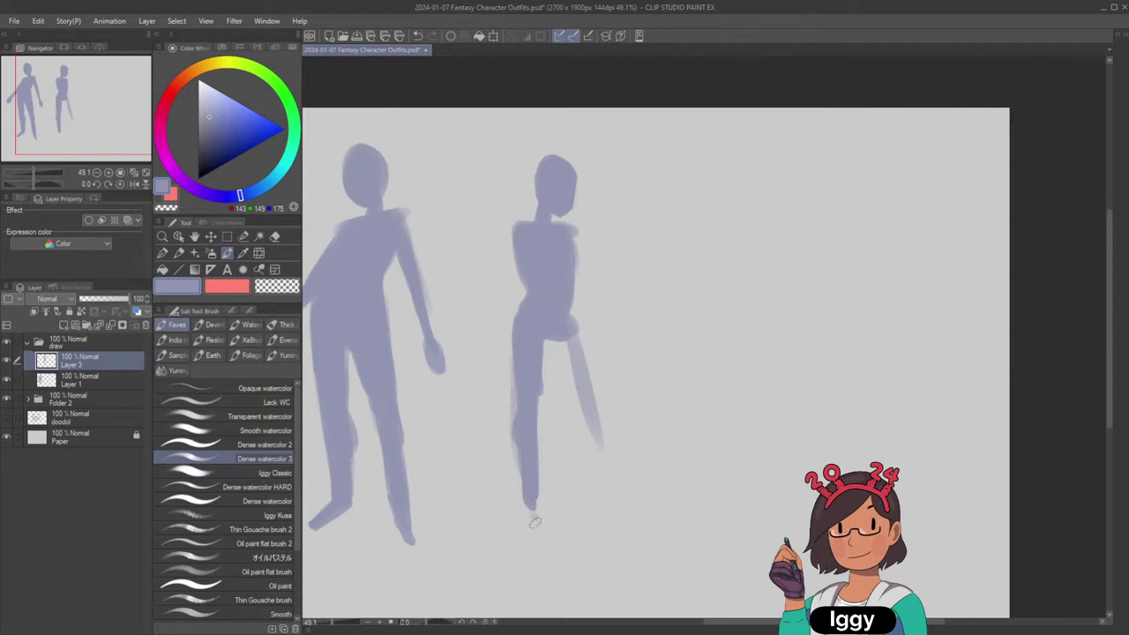
Paint the second figure's left-hand foot and an inward-bent right-hand lower leg ending in a small foot.
drag(533, 496, 532, 539)
drag(591, 431, 575, 500)
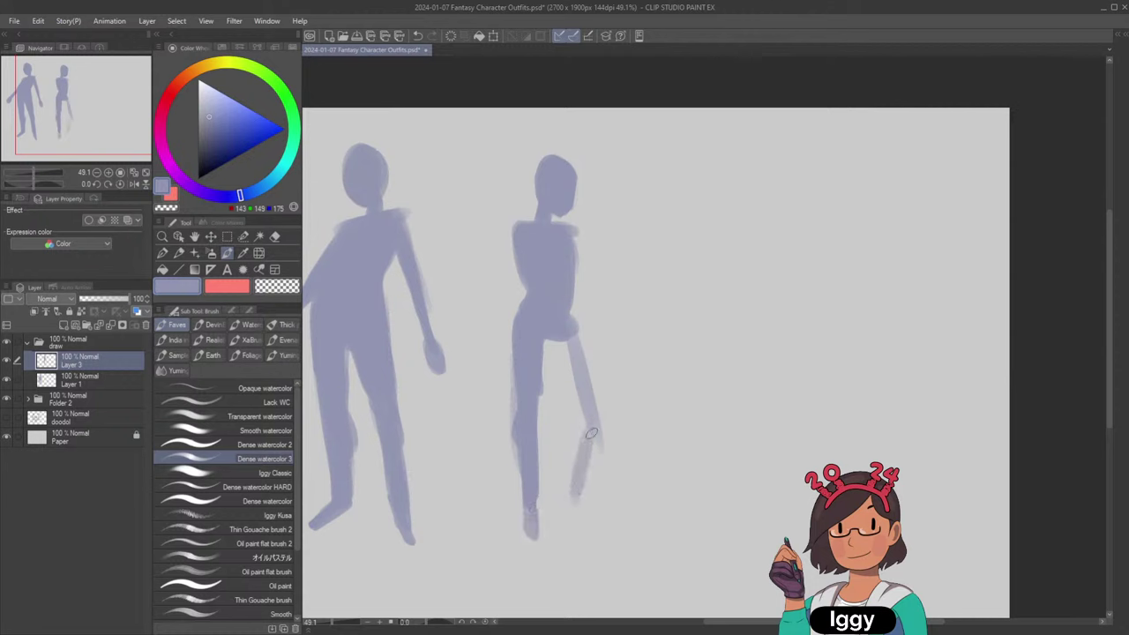
key(ctrl+z)
drag(590, 422, 575, 482)
mouse_move(581, 441)
mouse_down()
mouse_move(568, 496)
mouse_move(591, 426)
mouse_move(570, 517)
mouse_up()
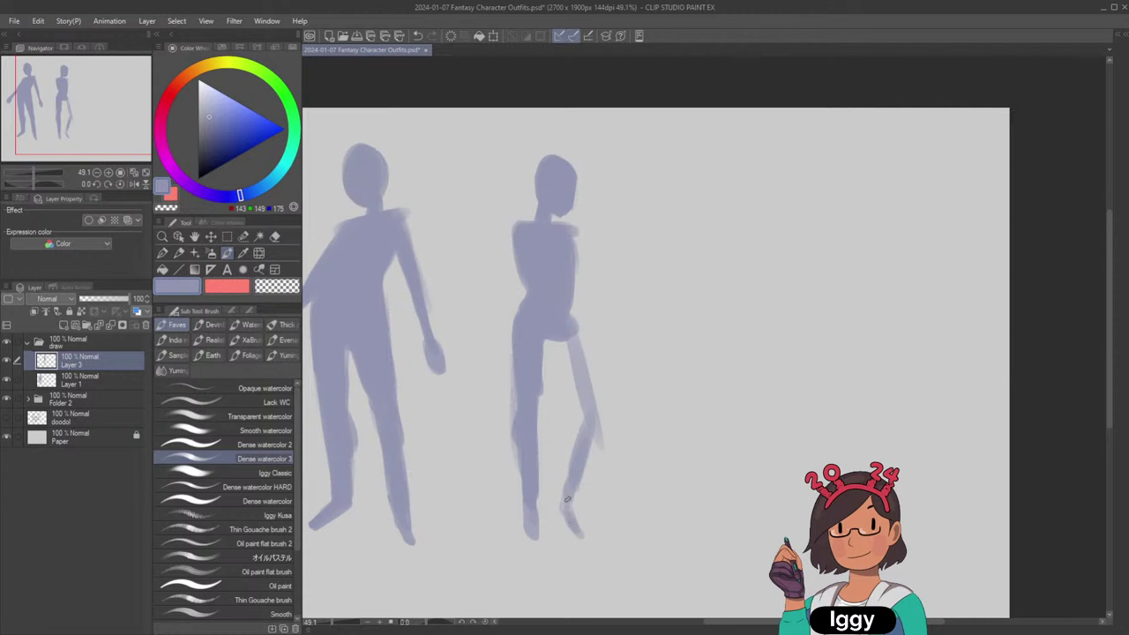
mouse_move(568, 348)
mouse_down()
mouse_move(580, 390)
mouse_move(542, 337)
mouse_move(582, 410)
mouse_up()
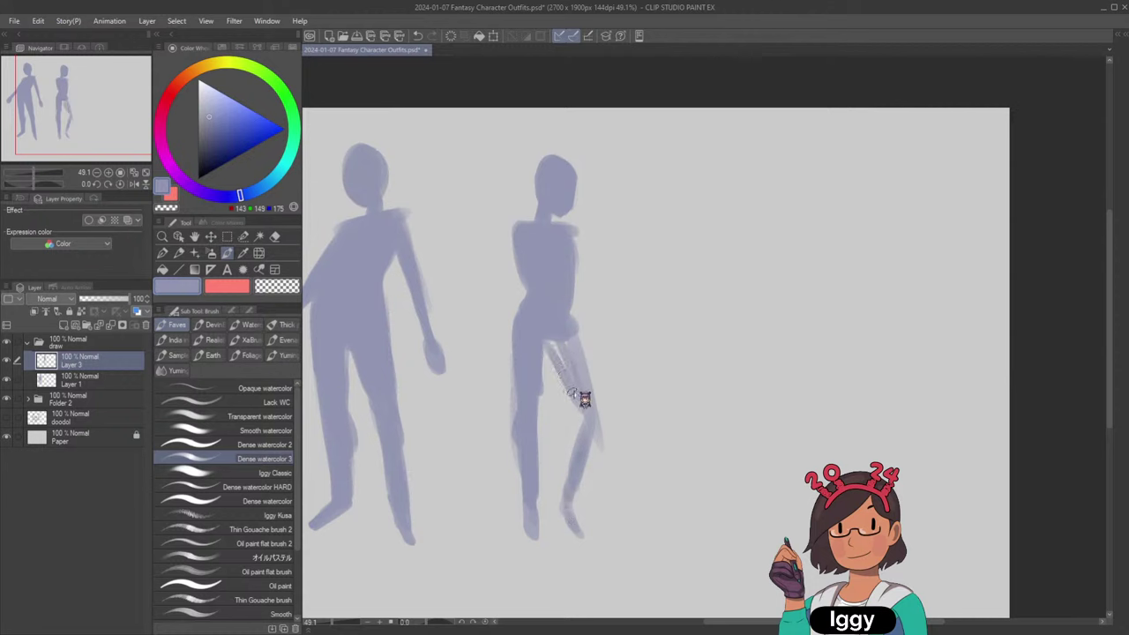
key(ctrl+z)
key(ctrl+z)
Select the second figure's left-hand leg with the Selection pen, rotate and shift it slightly inward, and deselect it.
click(243, 236)
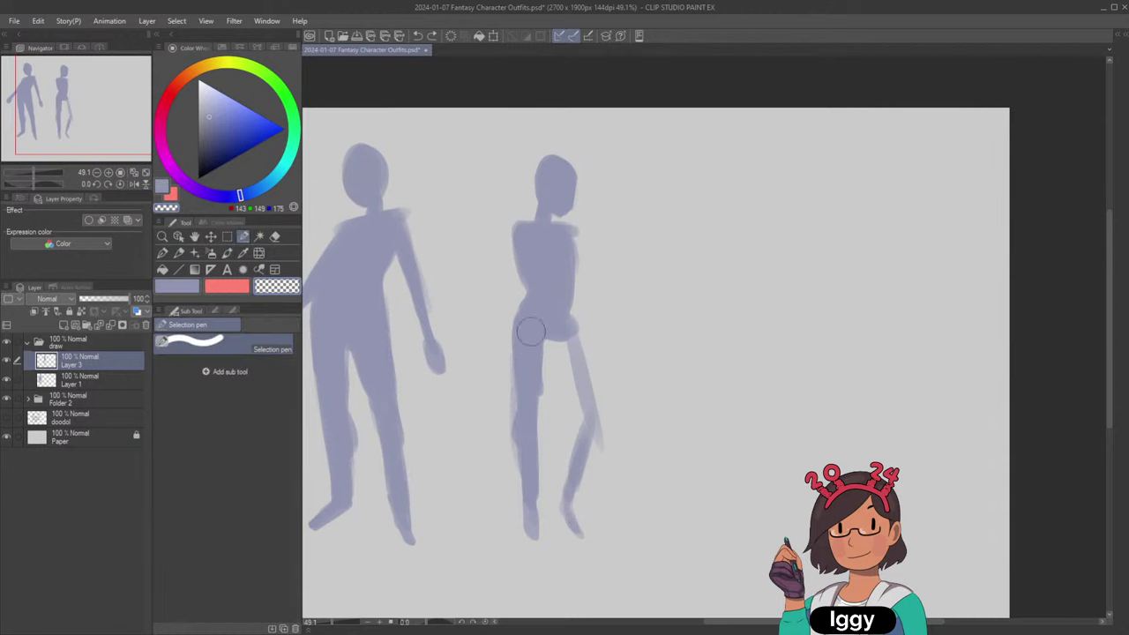
drag(516, 340, 531, 538)
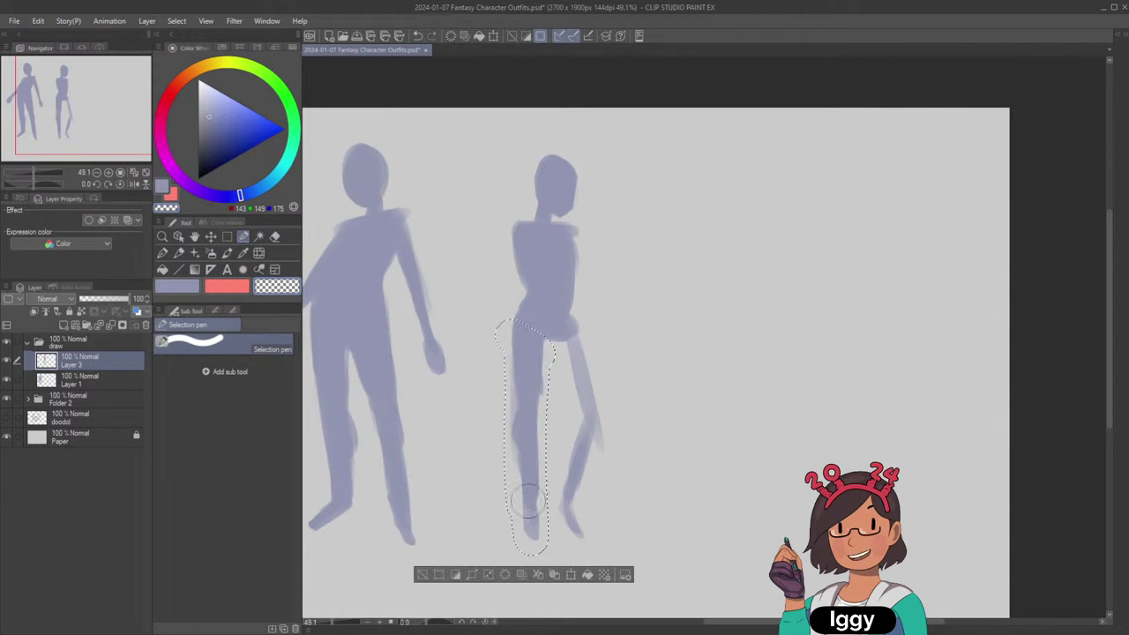
key(ctrl+t)
drag(548, 354, 552, 350)
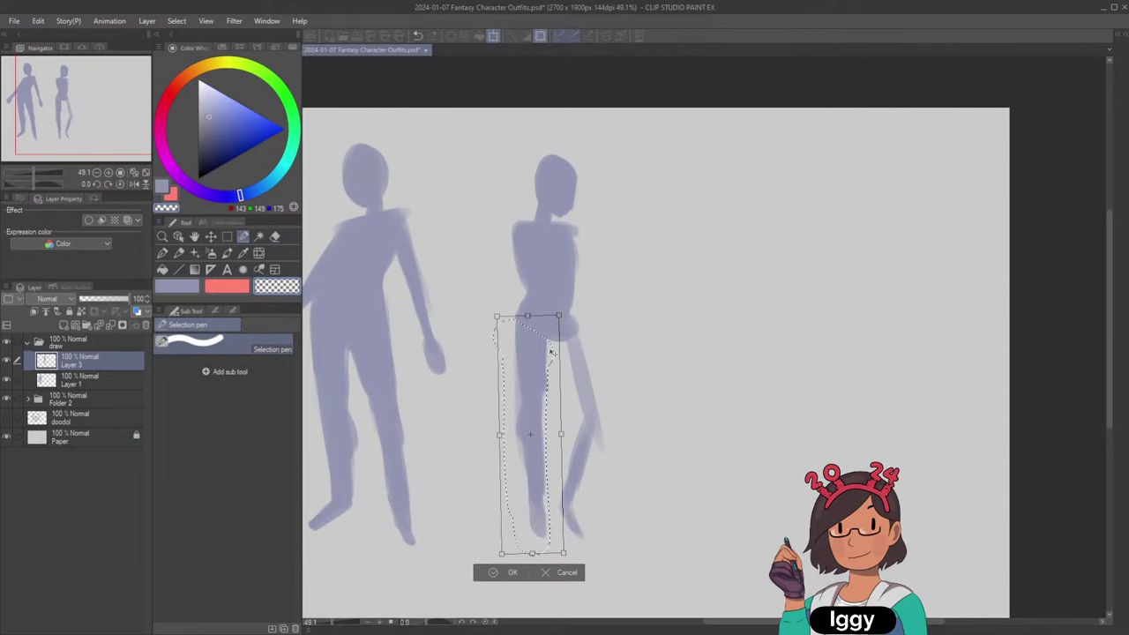
click(505, 574)
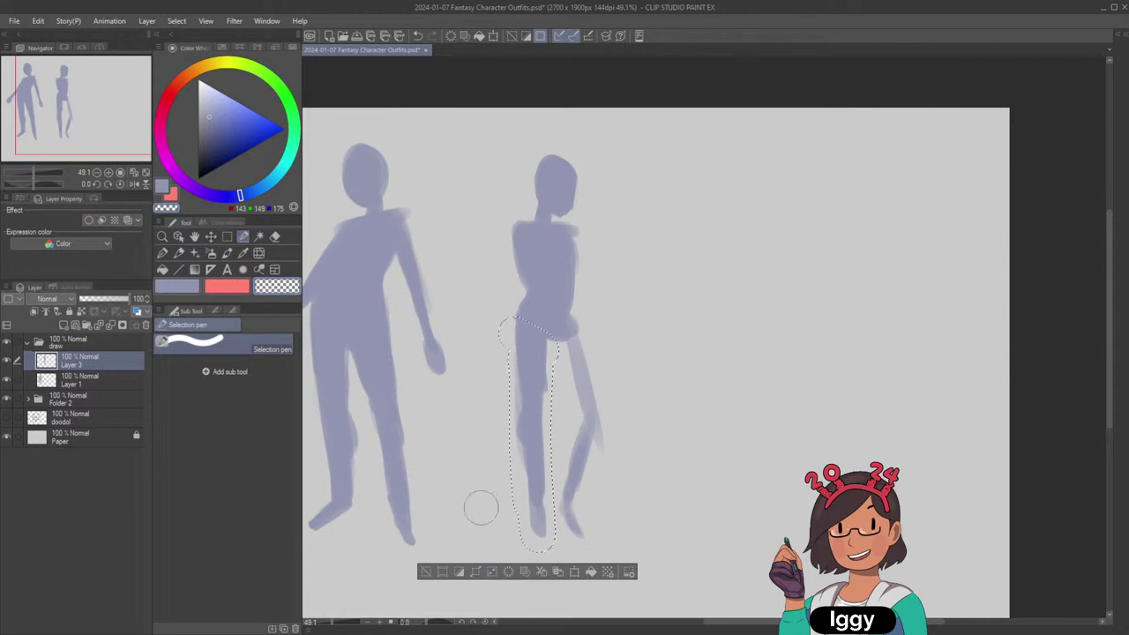
click(425, 572)
Return to the Dense watercolor 3 brush, fill out the right-hand thigh and calf, and thicken the left-hand lower leg.
click(243, 253)
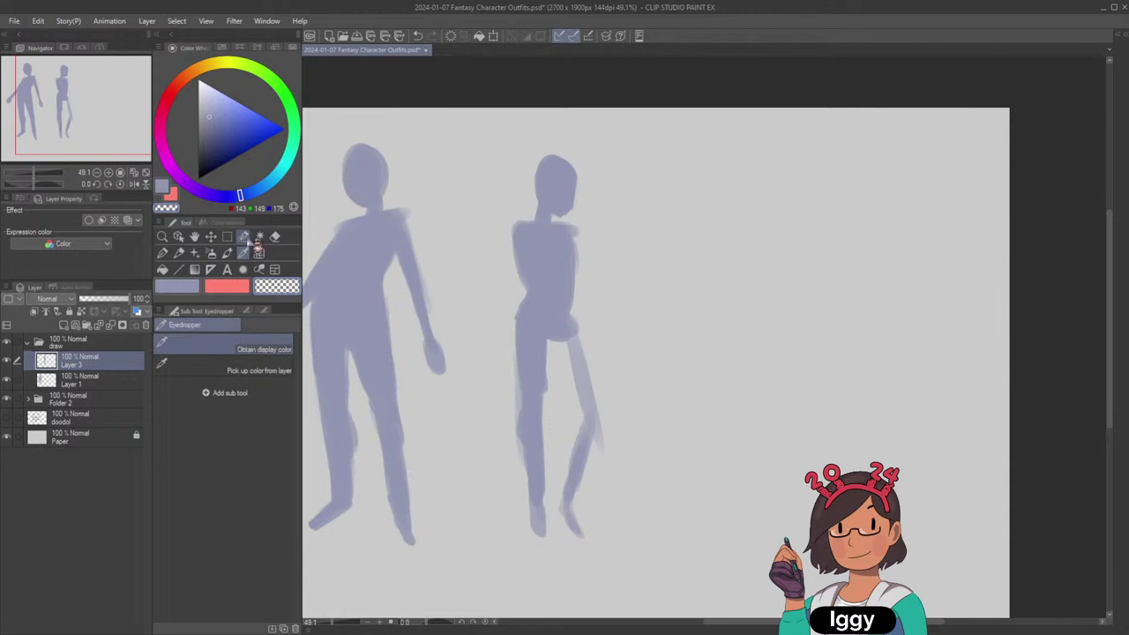
click(243, 237)
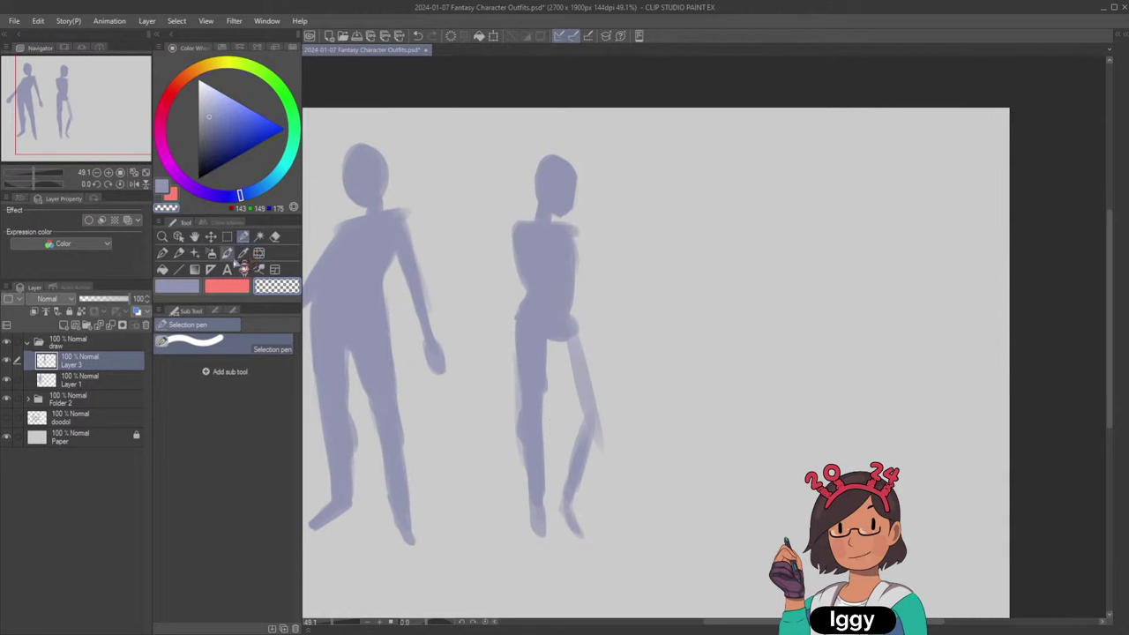
click(227, 253)
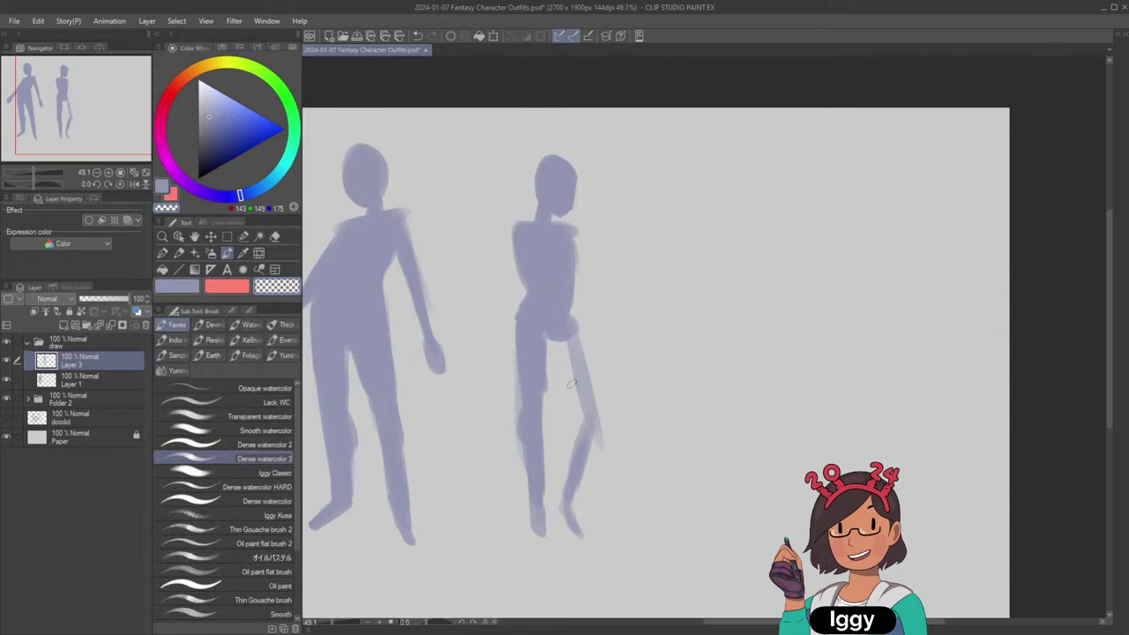
key(c)
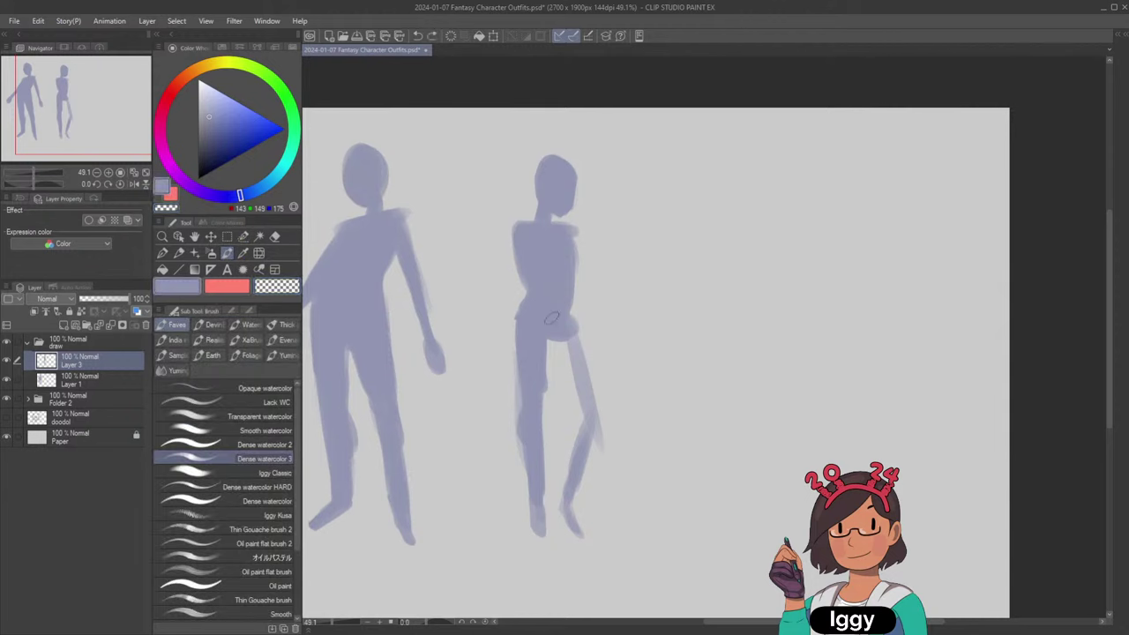
drag(554, 322, 579, 386)
drag(565, 348, 590, 394)
mouse_move(575, 321)
mouse_down()
mouse_move(594, 399)
mouse_move(580, 403)
mouse_move(572, 523)
mouse_up()
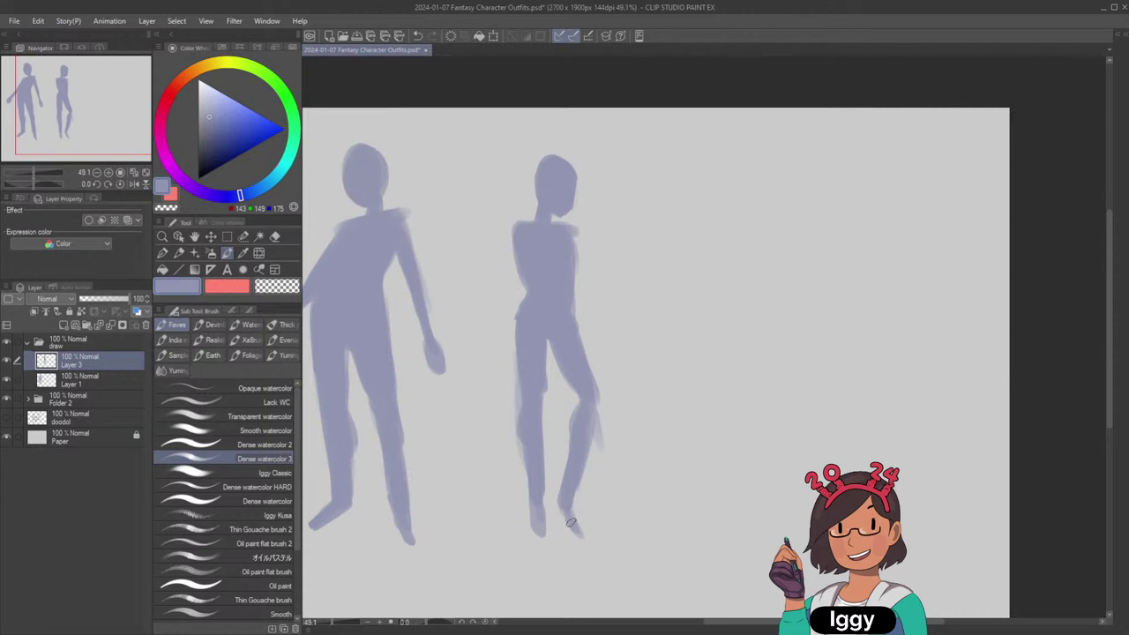
drag(532, 477, 540, 528)
Rotate the whole second figure slightly clockwise and nudge it down toward the first figure's foot level.
key(ctrl+t)
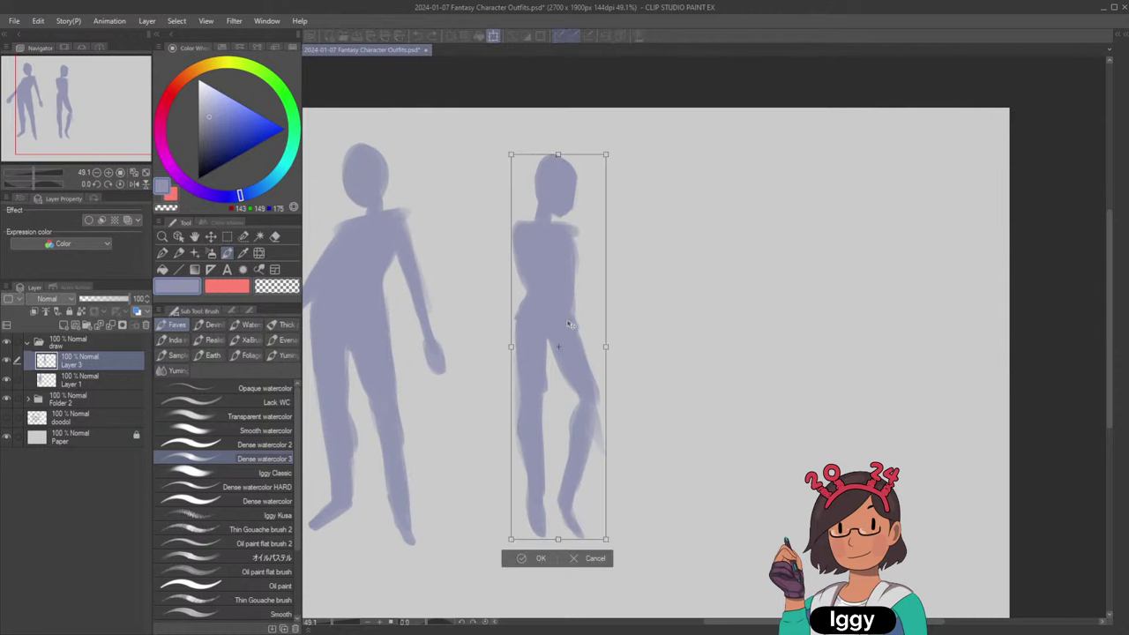
drag(572, 323, 626, 335)
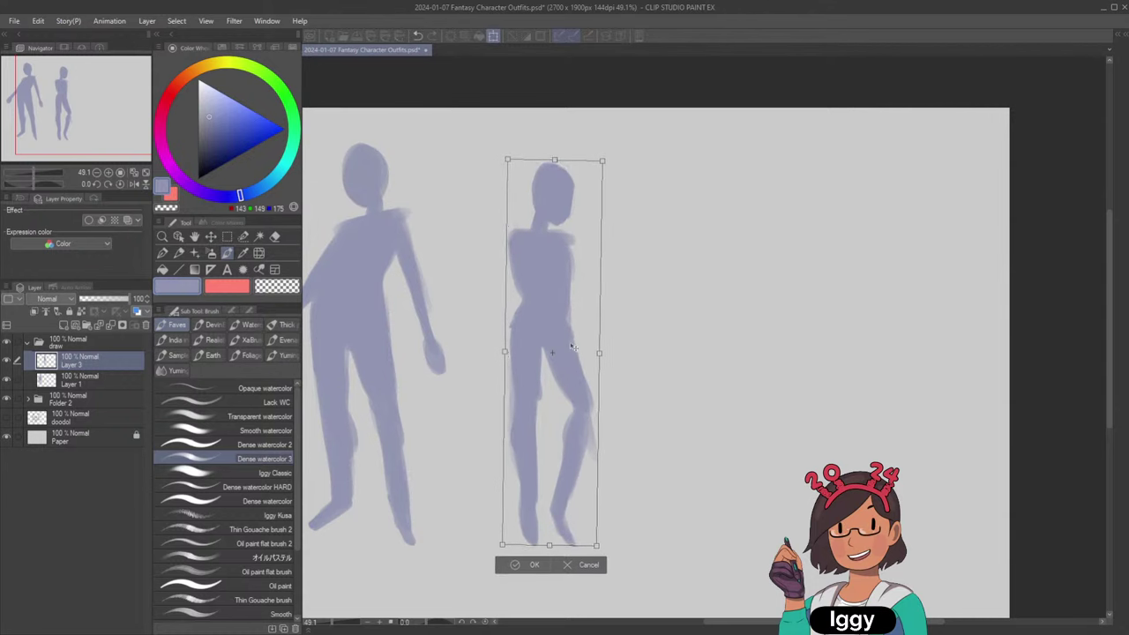
click(531, 567)
Paint the second figure's left-hand arm hanging down from the shoulder to a small hand at thigh level.
drag(512, 255, 497, 293)
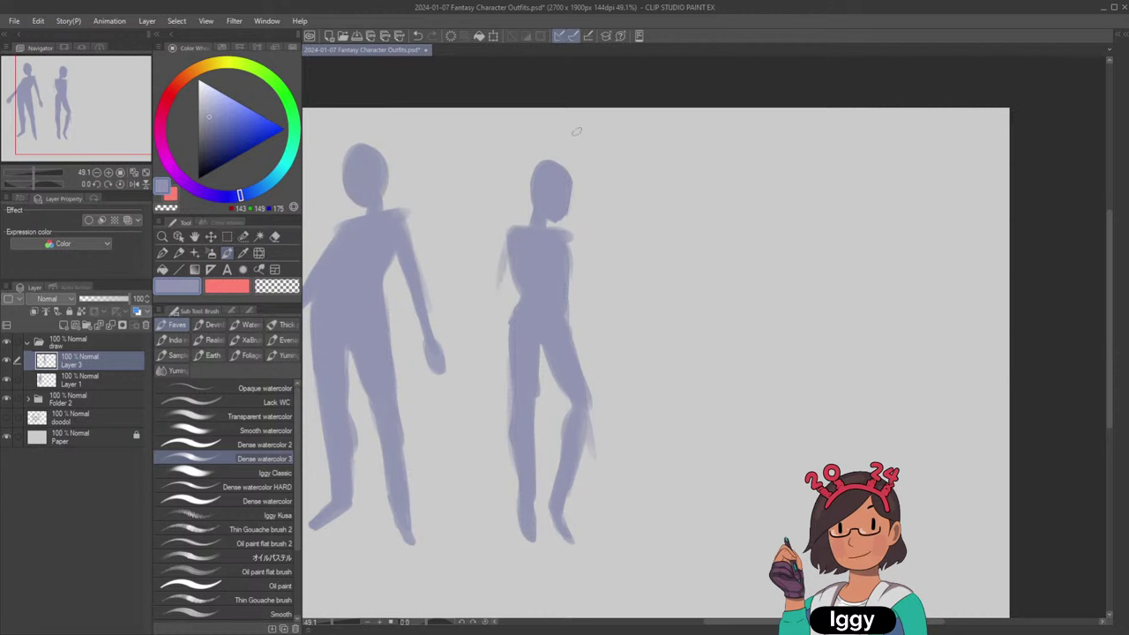
drag(511, 251, 494, 301)
mouse_move(512, 240)
mouse_down()
mouse_move(496, 309)
mouse_move(511, 239)
mouse_move(494, 303)
mouse_move(498, 277)
mouse_move(508, 245)
mouse_move(486, 389)
mouse_move(487, 347)
mouse_move(484, 383)
mouse_up()
key(ctrl+z)
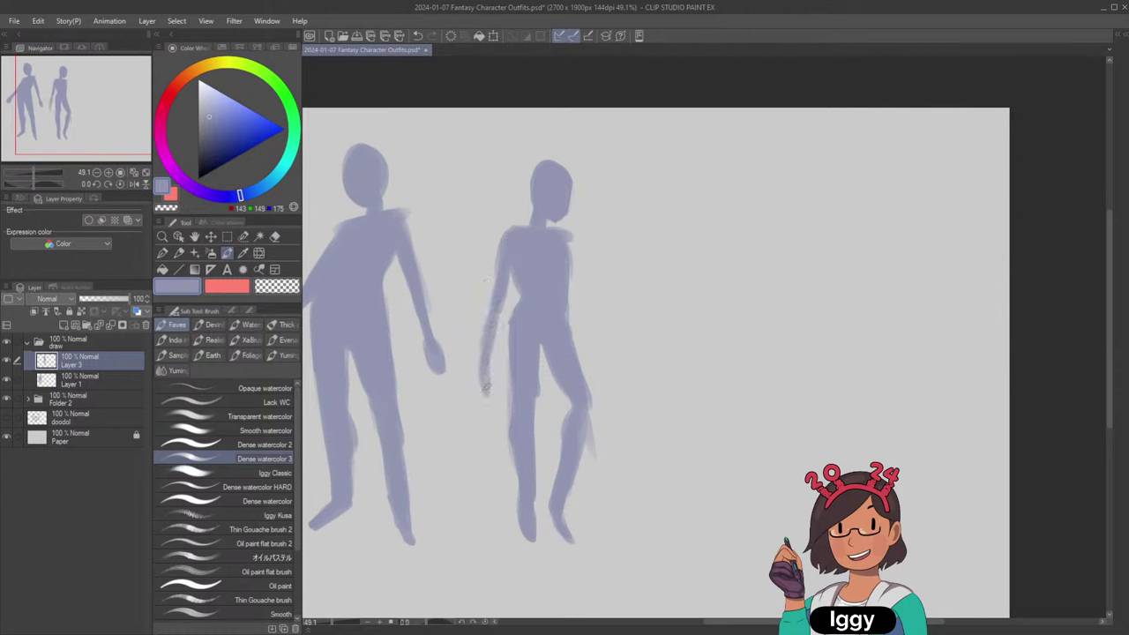
mouse_move(489, 341)
mouse_down()
mouse_move(485, 388)
mouse_move(499, 284)
mouse_up()
Paint the second figure's right-hand arm angling outward from the shoulder and ending in a hand beside the thigh.
mouse_move(583, 334)
mouse_down()
mouse_move(571, 247)
mouse_move(581, 313)
mouse_move(577, 252)
mouse_move(581, 291)
mouse_up()
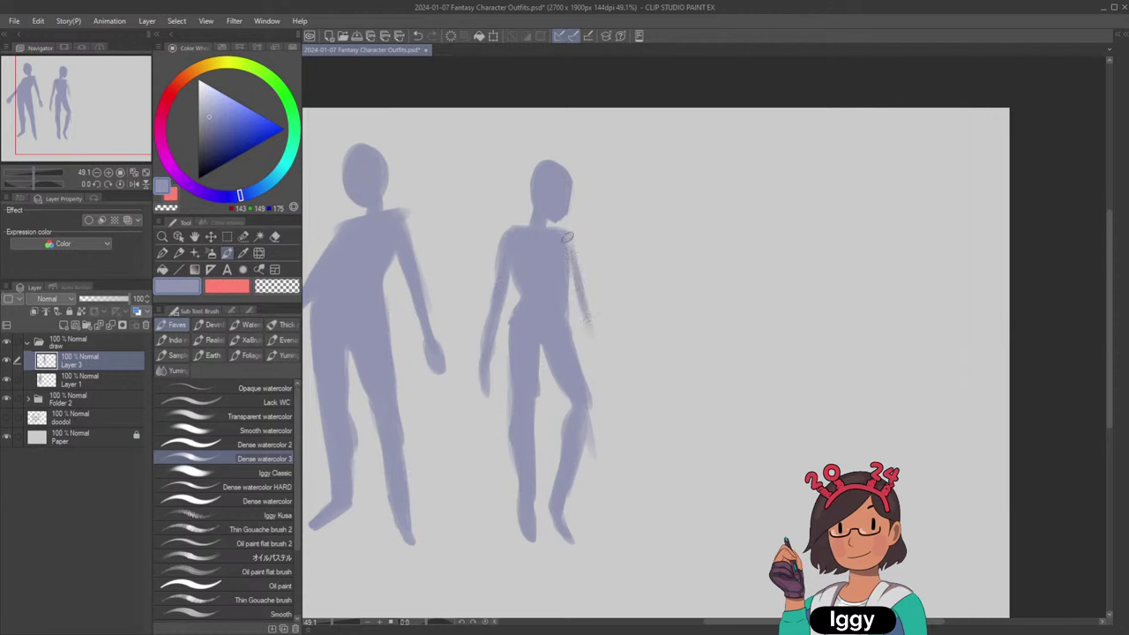
mouse_move(567, 237)
mouse_down()
mouse_move(607, 381)
mouse_move(605, 361)
mouse_move(600, 387)
mouse_up()
key(ctrl+z)
key(ctrl+z)
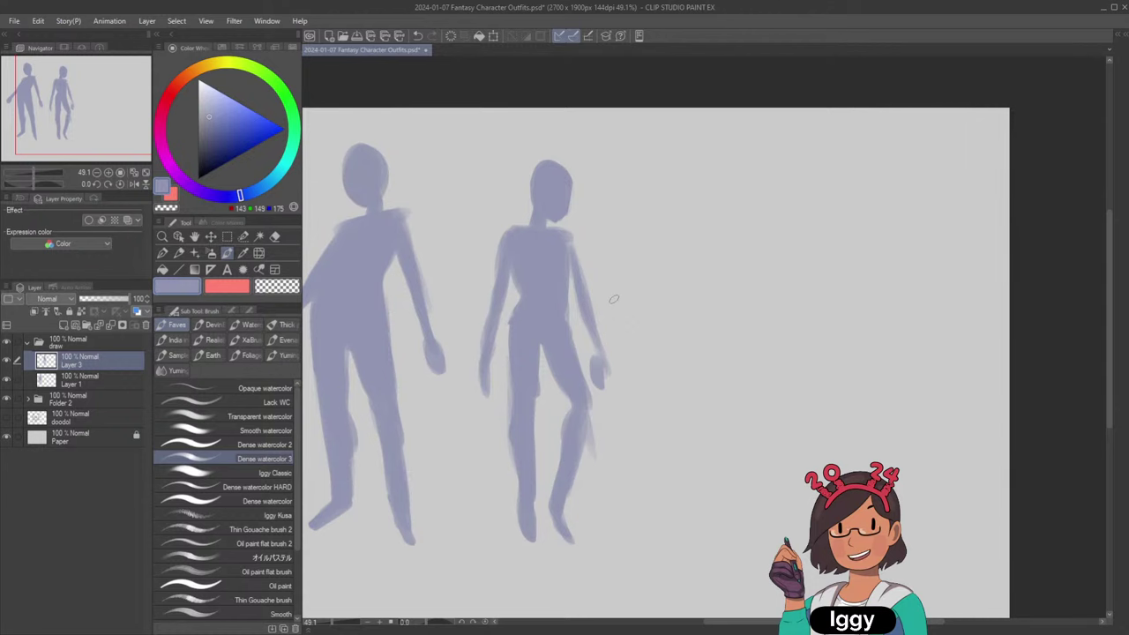
Add a new layer above Layer 3 and paint an oval head for a third figure in the canvas's upper right.
key(ctrl+0)
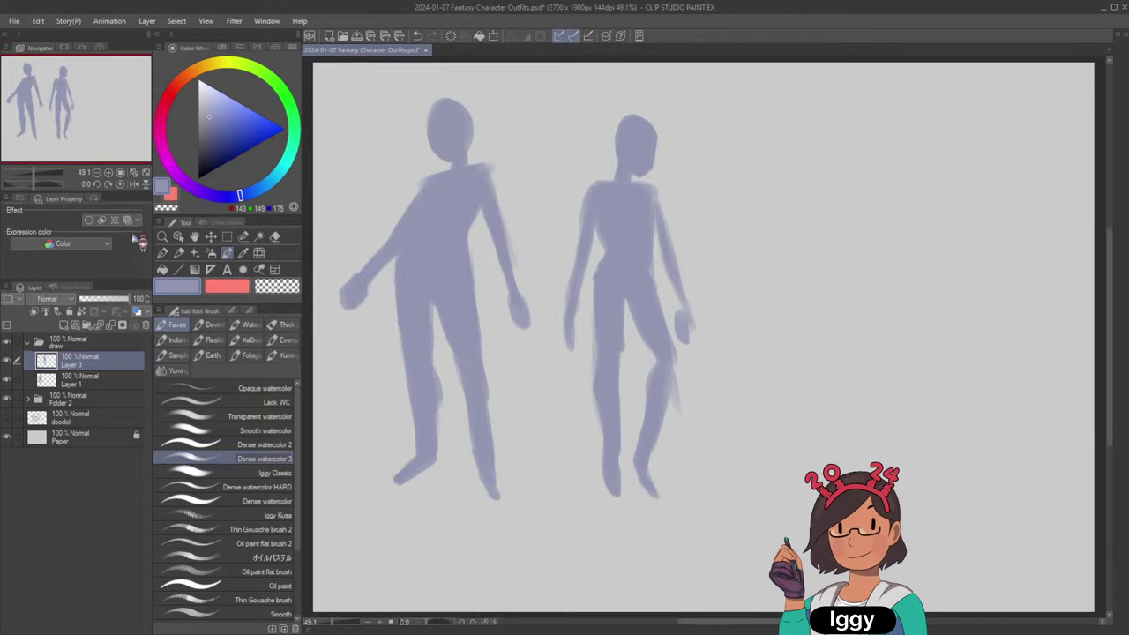
click(64, 326)
drag(93, 129, 107, 131)
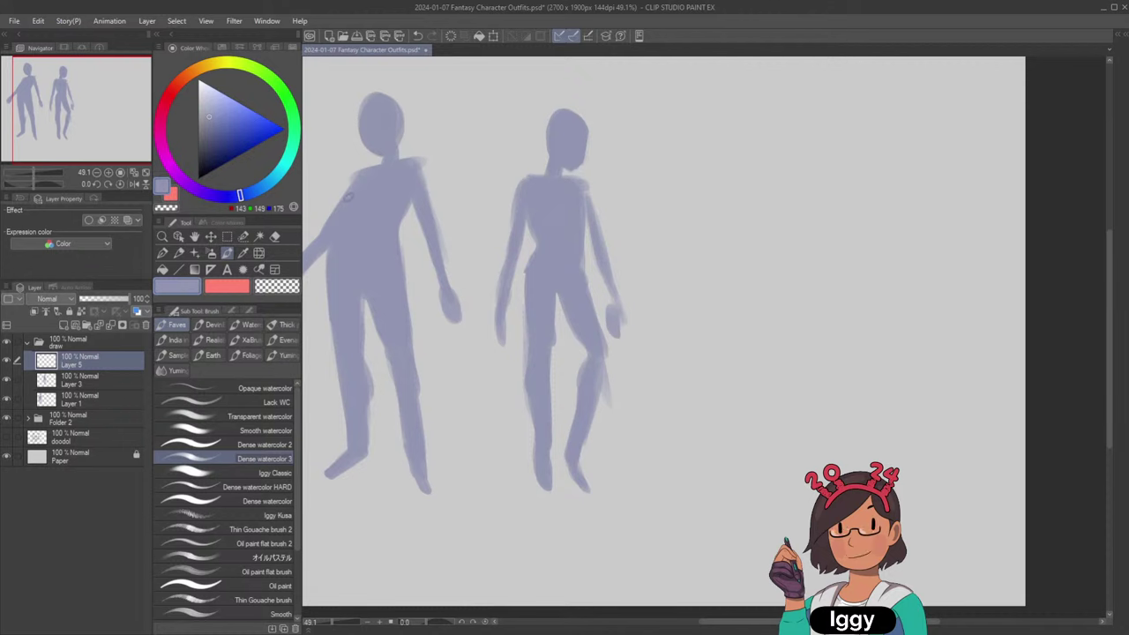
mouse_move(806, 98)
mouse_down()
mouse_move(819, 127)
mouse_move(801, 101)
mouse_move(806, 136)
mouse_move(828, 113)
mouse_move(814, 90)
mouse_move(815, 130)
mouse_move(823, 119)
mouse_move(806, 109)
mouse_move(821, 86)
mouse_up()
key(ctrl+z)
key(ctrl+z)
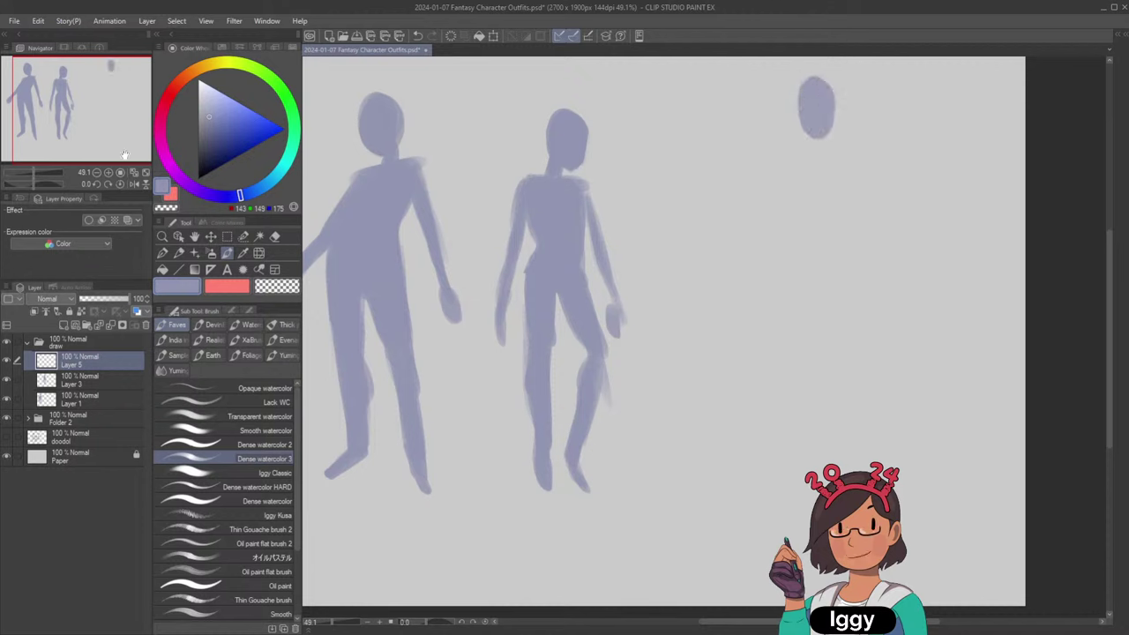
Select Layer 3 and Layer 1 together and move the first two figures down and slightly left.
click(144, 173)
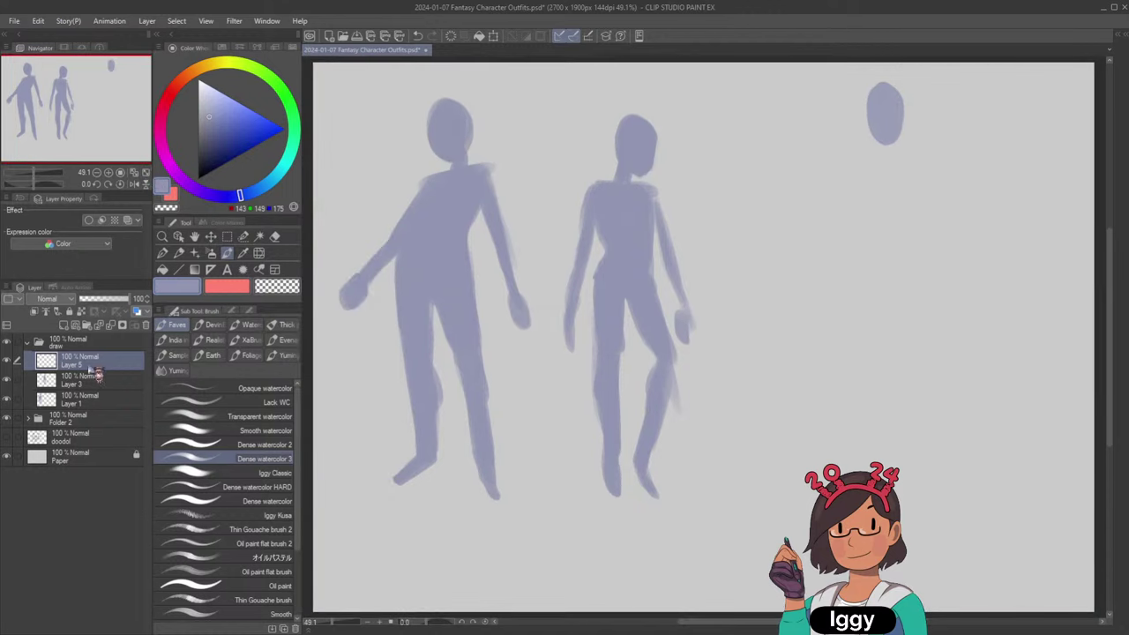
click(91, 380)
ctrl+click(106, 403)
click(211, 237)
drag(607, 372, 579, 456)
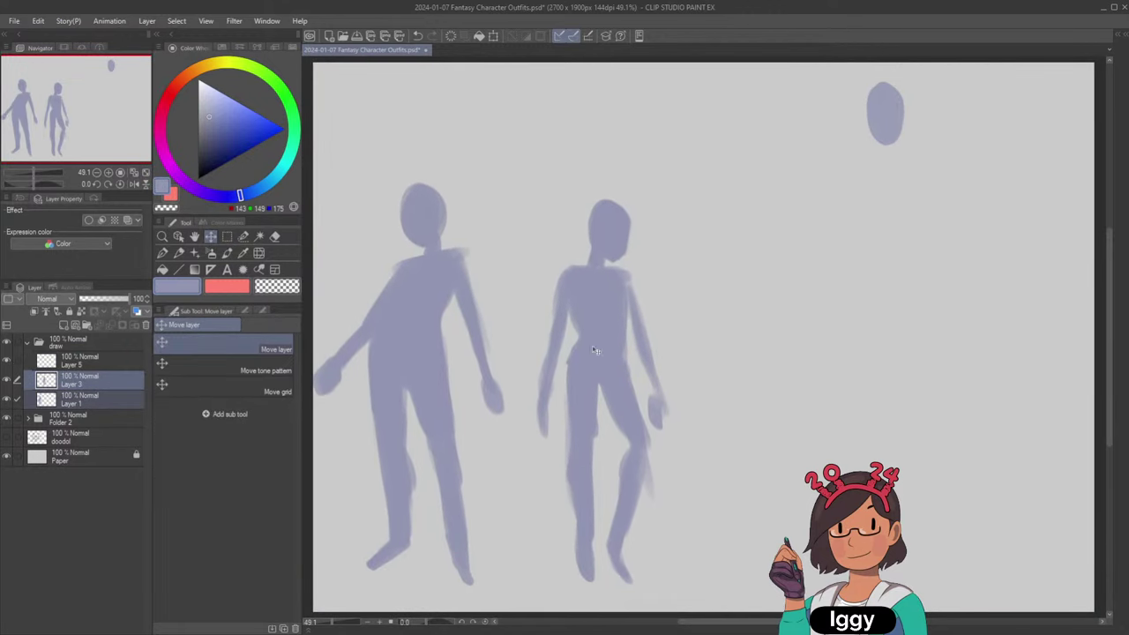
Switch to Layer 5 and move the third figure's head down, closer to the other figures' head level.
click(104, 364)
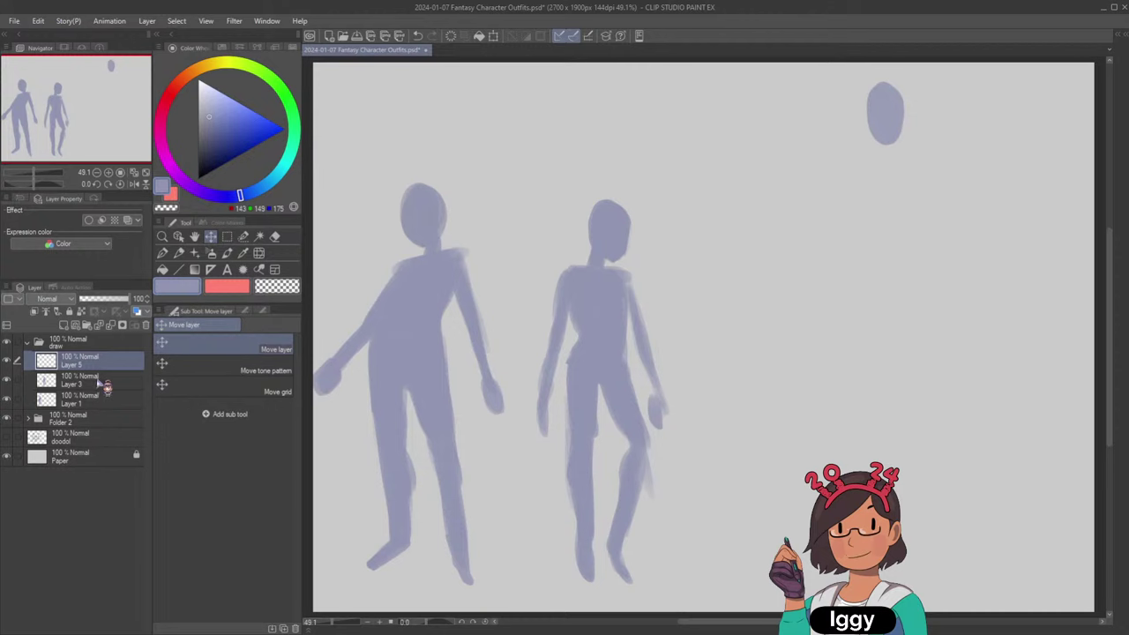
drag(114, 128, 147, 130)
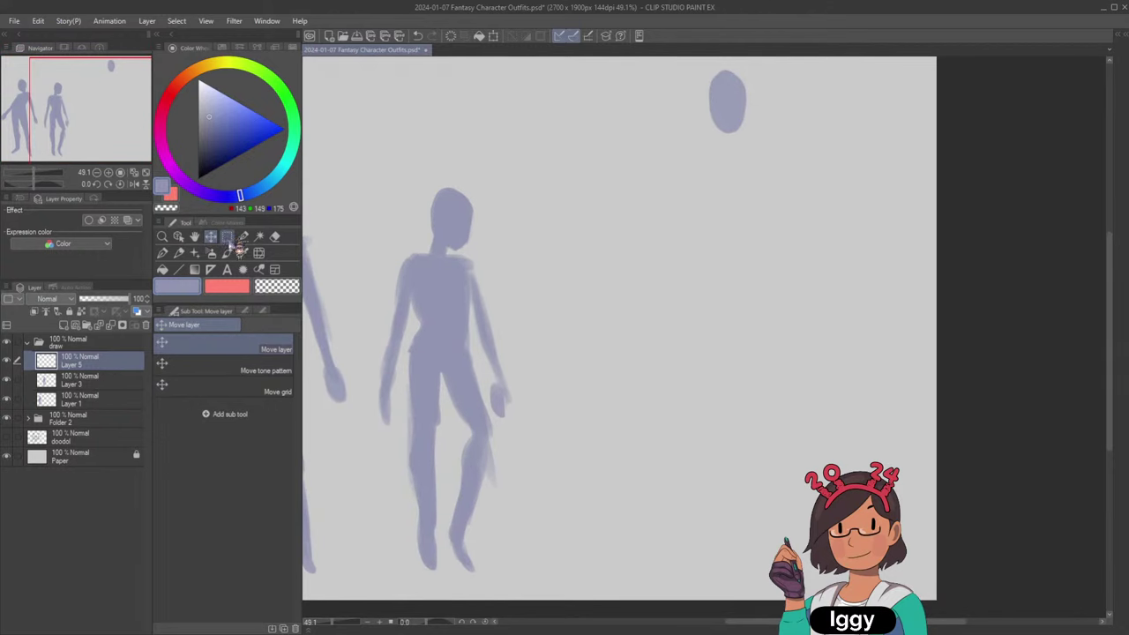
mouse_move(740, 129)
mouse_down()
mouse_move(711, 230)
mouse_move(715, 207)
mouse_move(718, 233)
mouse_move(743, 232)
mouse_up()
Return to the brush, sample the head's colour, and paint the third figure's neck and a wide horizontal shoulder line.
key(b)
key(ctrl+z)
alt+click(706, 164)
key(ctrl+z)
mouse_move(673, 236)
mouse_down()
mouse_move(765, 232)
mouse_move(729, 231)
mouse_up()
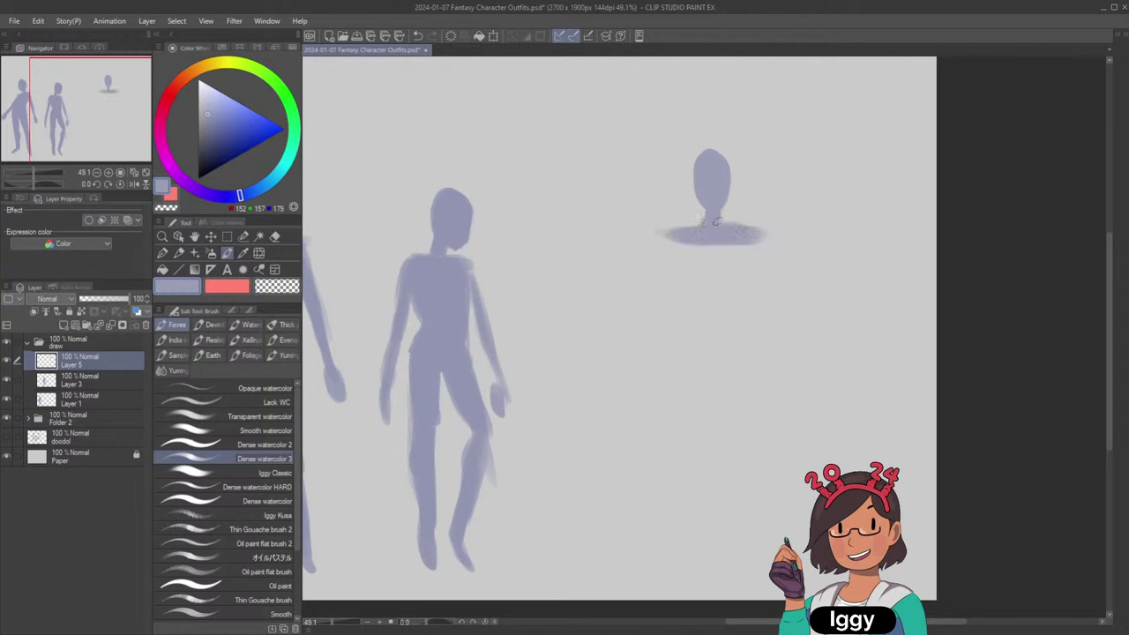
key(ctrl+z)
key(ctrl+z)
drag(719, 208, 723, 228)
Trim the third figure's left-hand shoulder with transparent colour, and paint short upper arms on both sides.
click(293, 290)
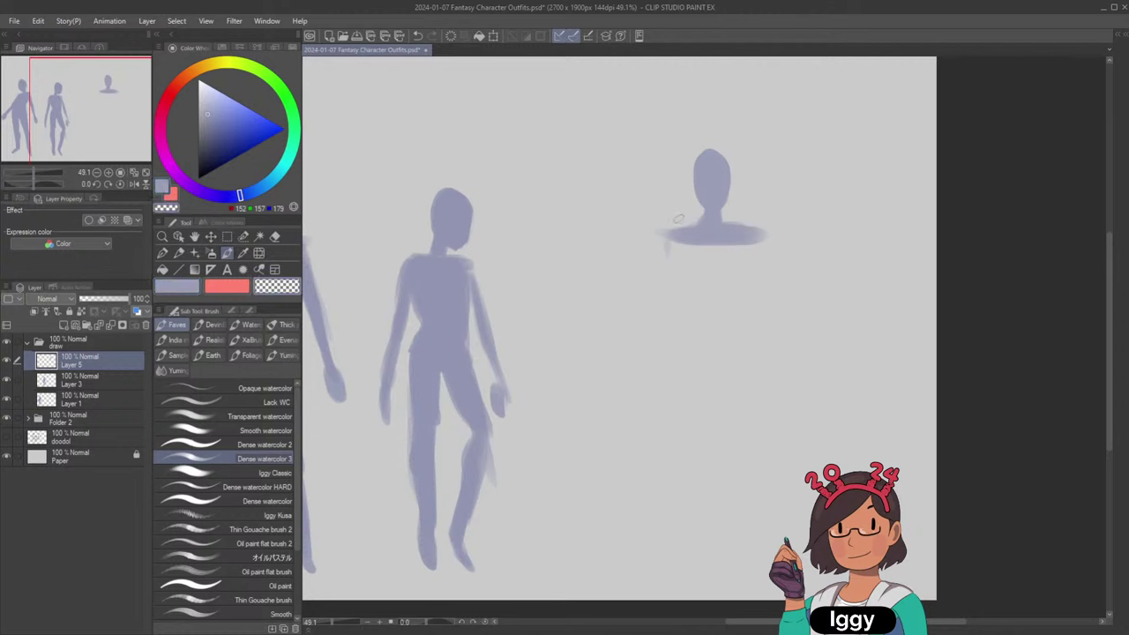
drag(668, 230, 691, 220)
key(c)
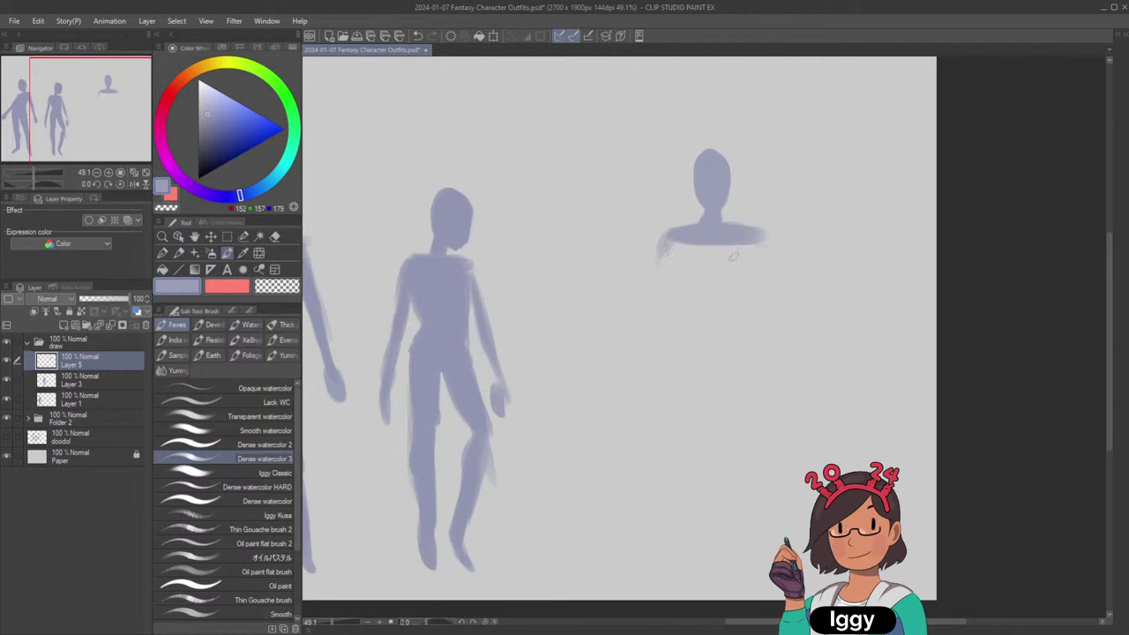
mouse_move(764, 235)
mouse_down()
mouse_move(768, 266)
mouse_move(759, 241)
mouse_up()
mouse_move(669, 240)
mouse_down()
mouse_move(660, 261)
mouse_move(668, 244)
mouse_up()
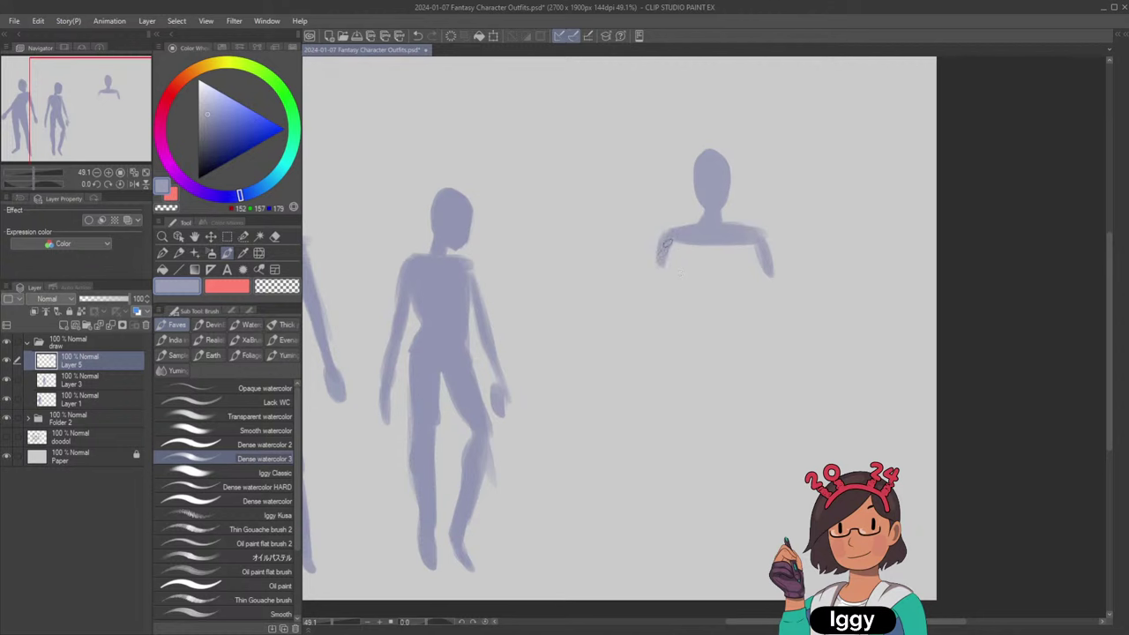
key(ctrl+z)
Outline the third figure's chest below the shoulders, tapering to the waist, and fill it in.
mouse_move(667, 247)
mouse_down()
mouse_move(712, 230)
mouse_move(718, 209)
mouse_move(733, 212)
mouse_move(718, 204)
mouse_move(683, 301)
mouse_up()
key(ctrl+z)
key(ctrl+z)
mouse_move(684, 247)
mouse_down()
mouse_move(684, 306)
mouse_move(737, 306)
mouse_up()
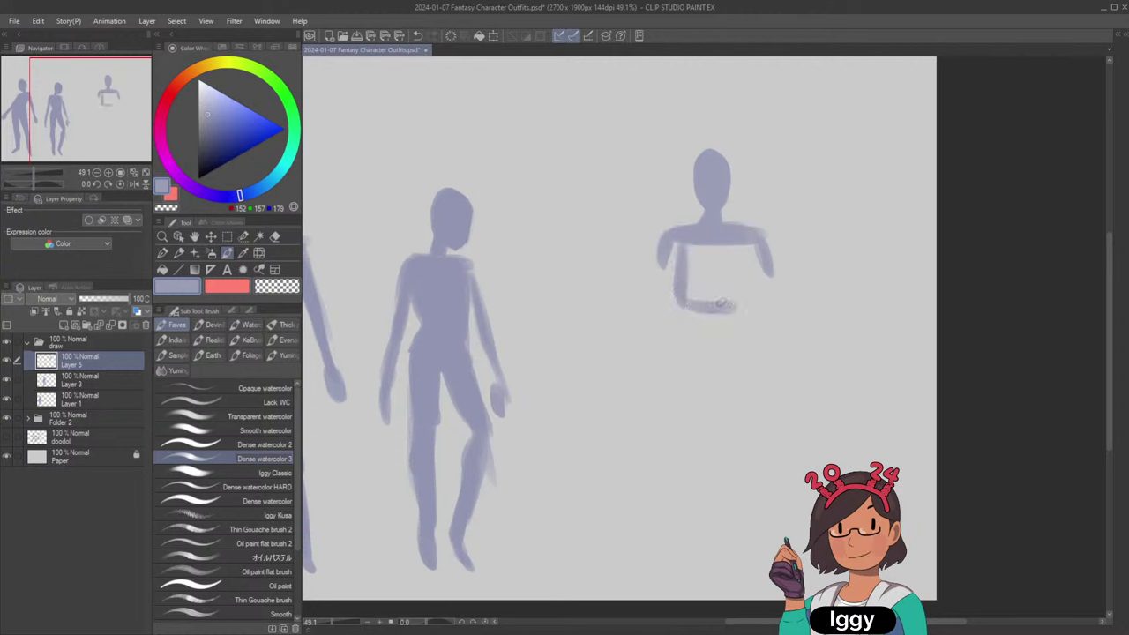
drag(755, 238, 729, 304)
key(ctrl+z)
mouse_move(736, 255)
mouse_down()
mouse_move(724, 295)
mouse_move(734, 289)
mouse_move(724, 271)
mouse_move(714, 299)
mouse_move(697, 298)
mouse_move(697, 259)
mouse_move(684, 292)
mouse_move(685, 271)
mouse_up()
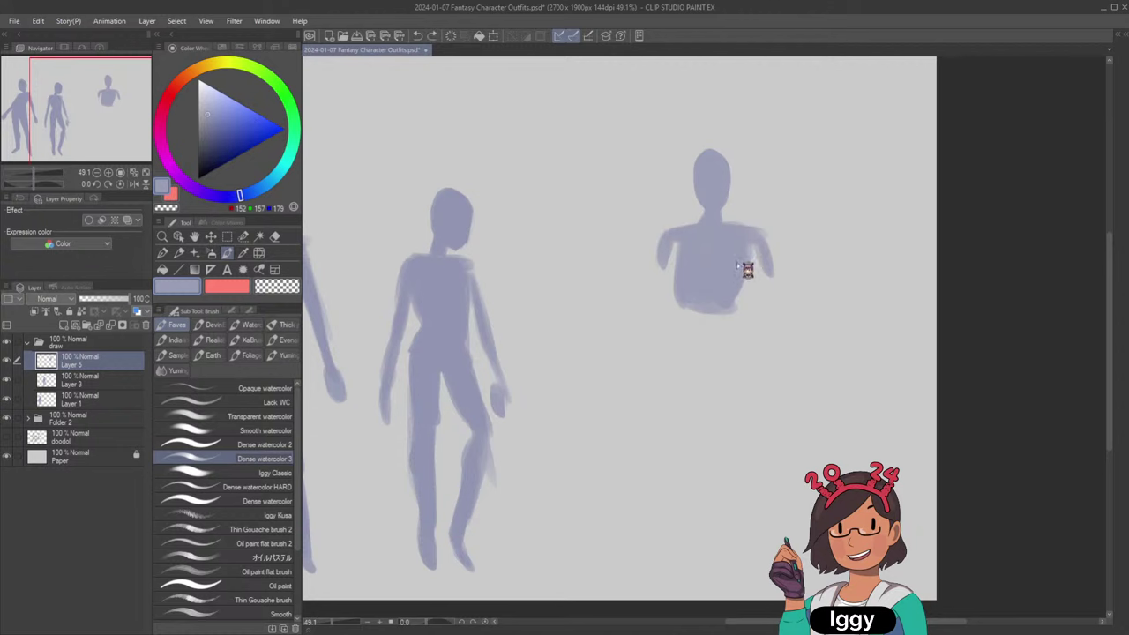
Paint the third figure's hips widening below the waist and fill the pelvis area solid.
mouse_move(677, 300)
mouse_down()
mouse_move(670, 375)
mouse_move(729, 371)
mouse_move(671, 342)
mouse_move(674, 362)
mouse_move(731, 369)
mouse_up()
key(ctrl+z)
drag(732, 311, 735, 375)
mouse_move(695, 309)
mouse_down()
mouse_move(675, 359)
mouse_move(675, 332)
mouse_move(706, 362)
mouse_move(727, 363)
mouse_up()
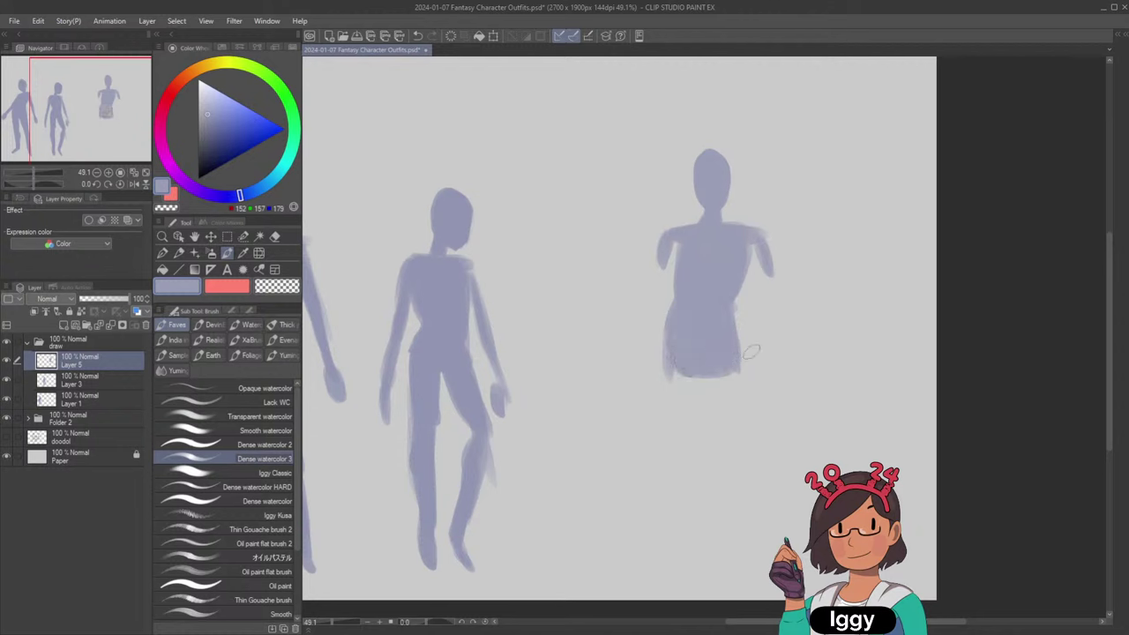
Paint both of the third figure's thighs down from the hips, angling the right-hand one outward to the knee.
drag(670, 360, 674, 413)
key(ctrl+z)
drag(674, 346, 680, 422)
key(ctrl+z)
drag(677, 361, 686, 413)
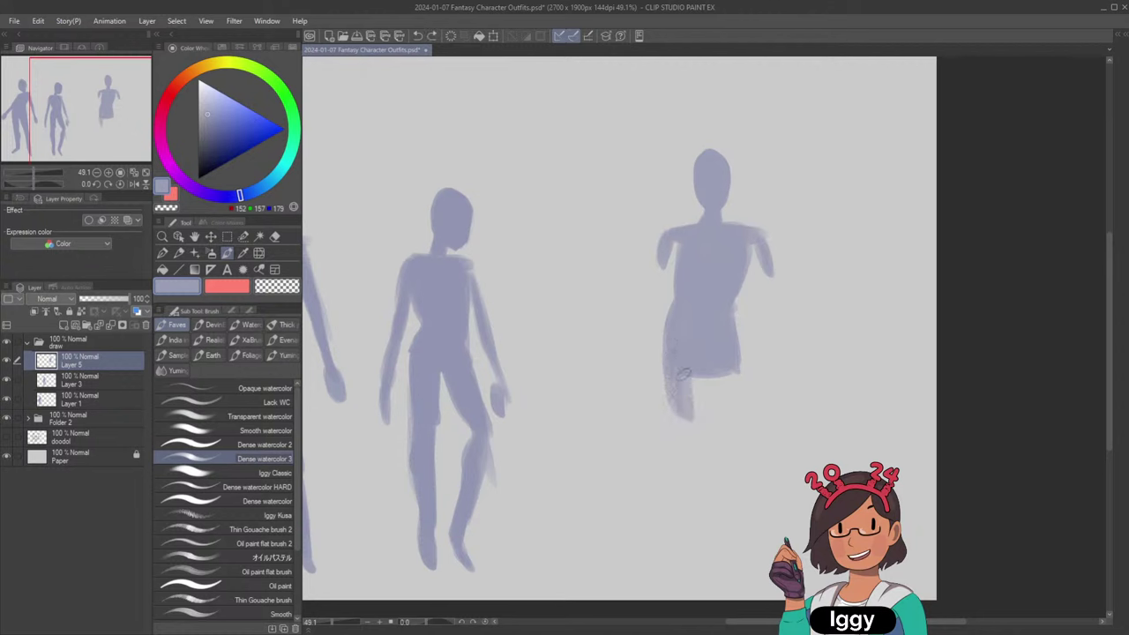
drag(677, 353, 683, 411)
drag(723, 372, 732, 420)
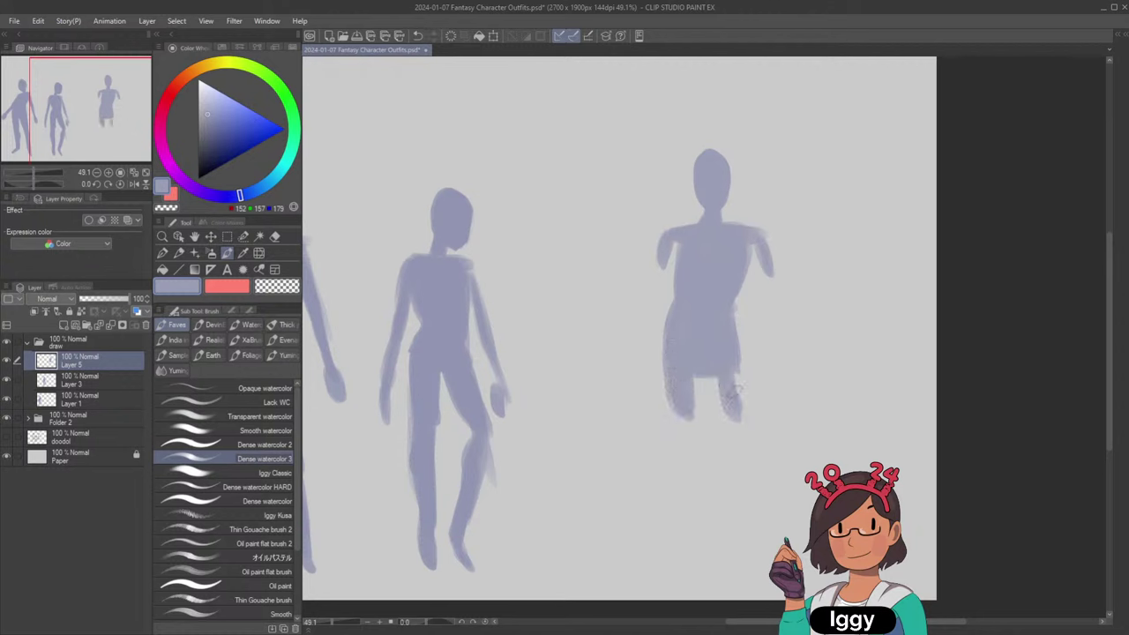
mouse_move(739, 318)
mouse_down()
mouse_move(741, 408)
mouse_move(723, 409)
mouse_move(741, 420)
mouse_move(745, 400)
mouse_up()
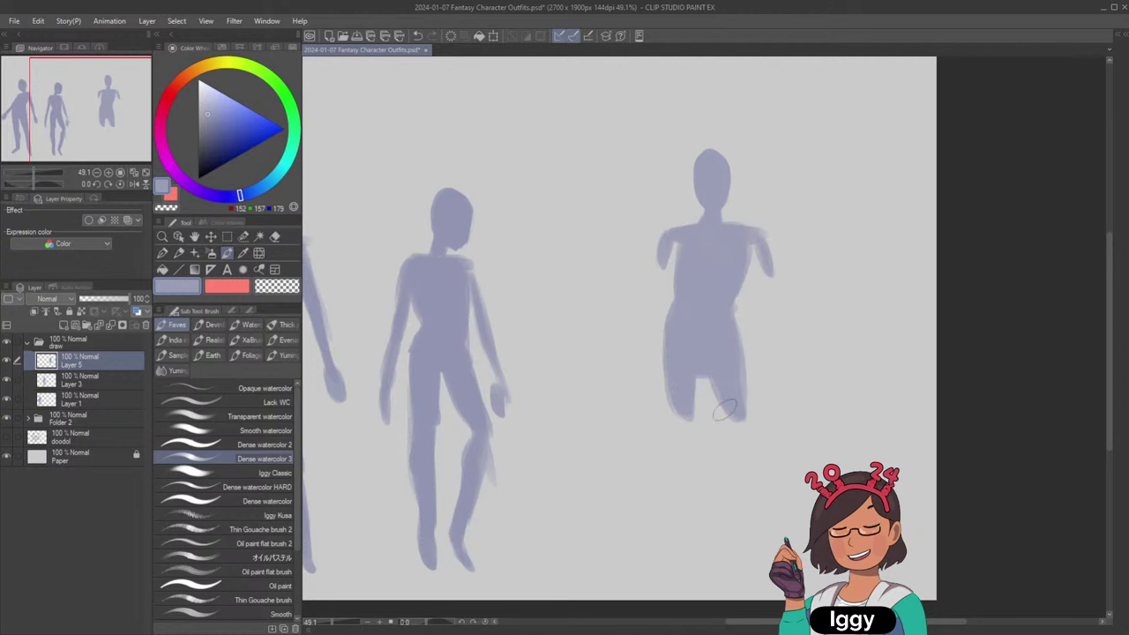
mouse_move(723, 429)
mouse_down()
mouse_move(720, 339)
mouse_move(739, 424)
mouse_up()
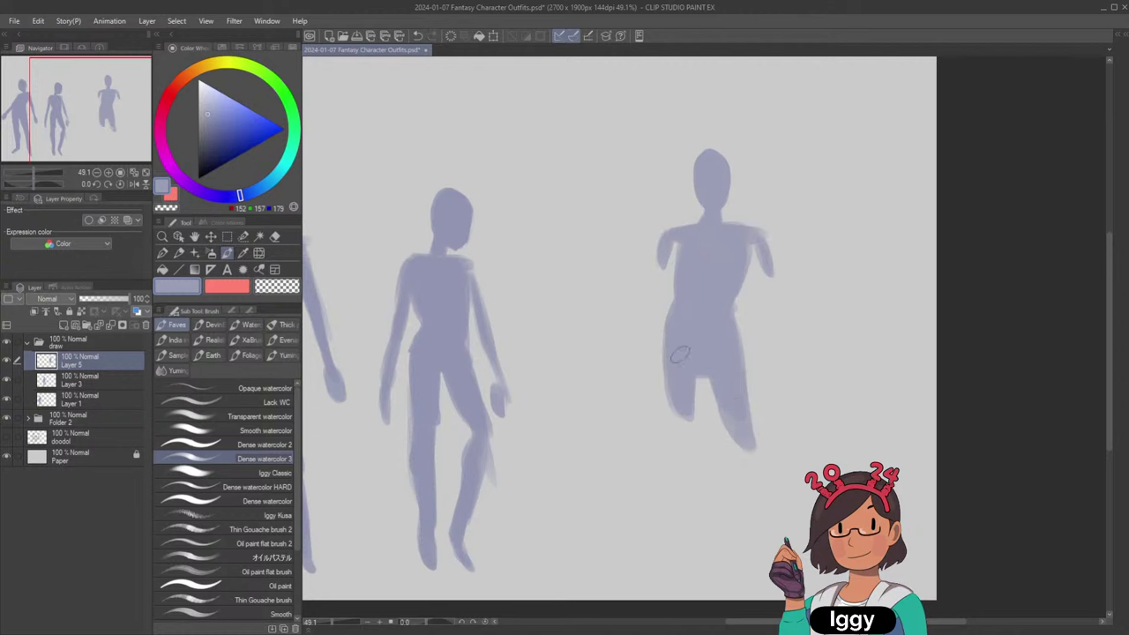
Paint the third figure's lower legs and feet, with the left-hand foot pointing outward.
mouse_move(672, 367)
mouse_down()
mouse_move(676, 414)
mouse_move(688, 343)
mouse_move(685, 535)
mouse_move(660, 557)
mouse_move(683, 528)
mouse_up()
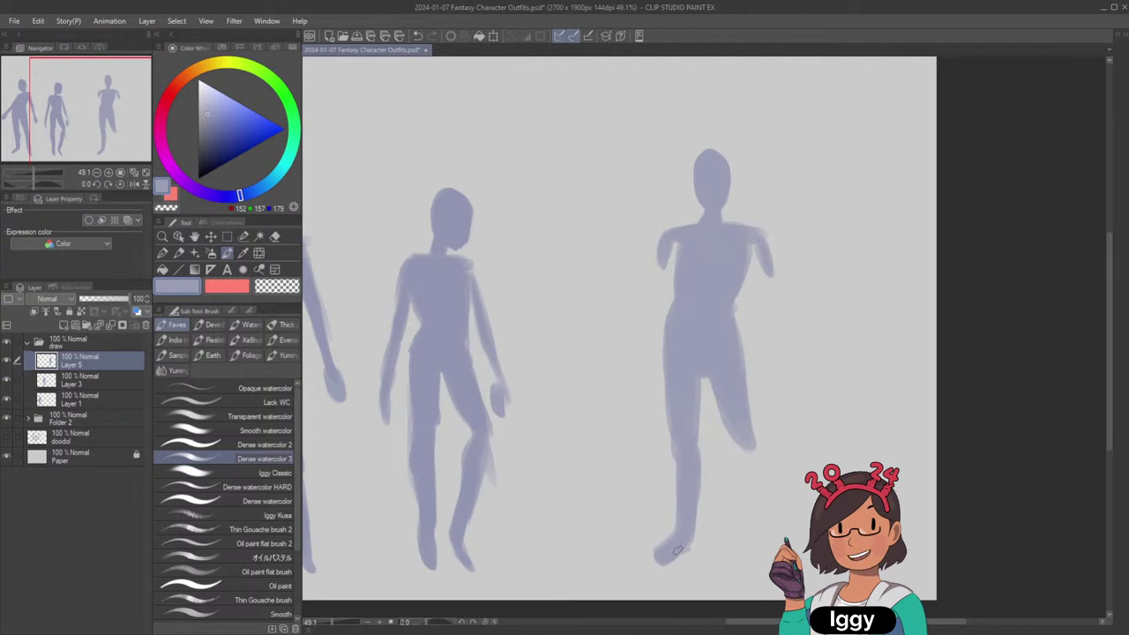
drag(689, 534, 679, 549)
mouse_move(732, 420)
mouse_down()
mouse_move(769, 562)
mouse_move(761, 543)
mouse_up()
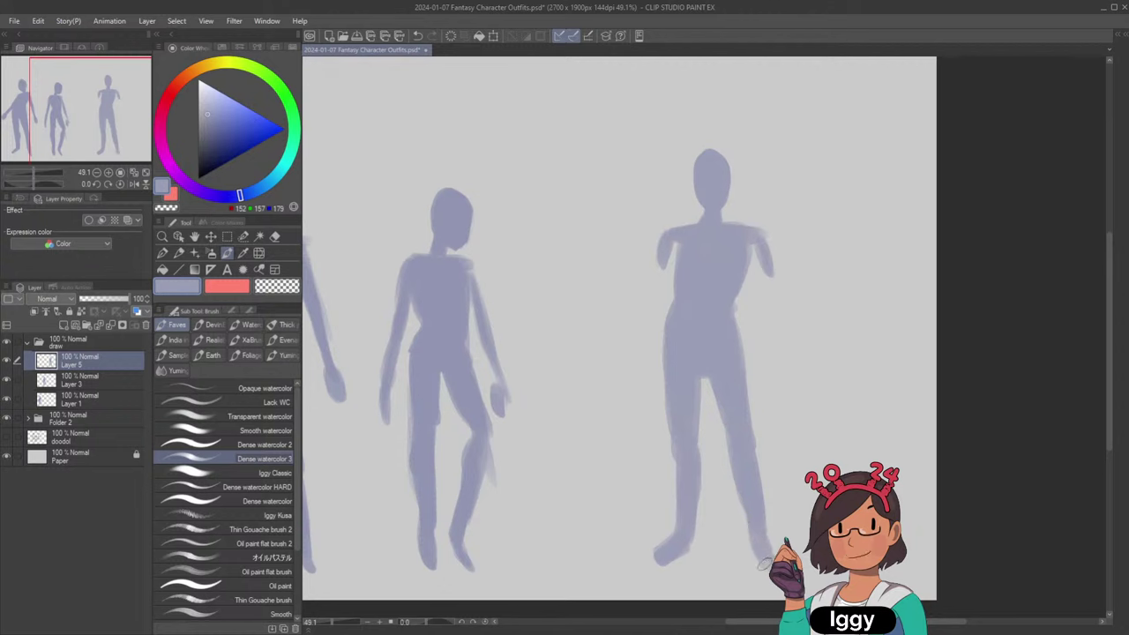
Extend both of the third figure's arms into forearms hanging beside the hips, and add hands.
drag(663, 250, 637, 362)
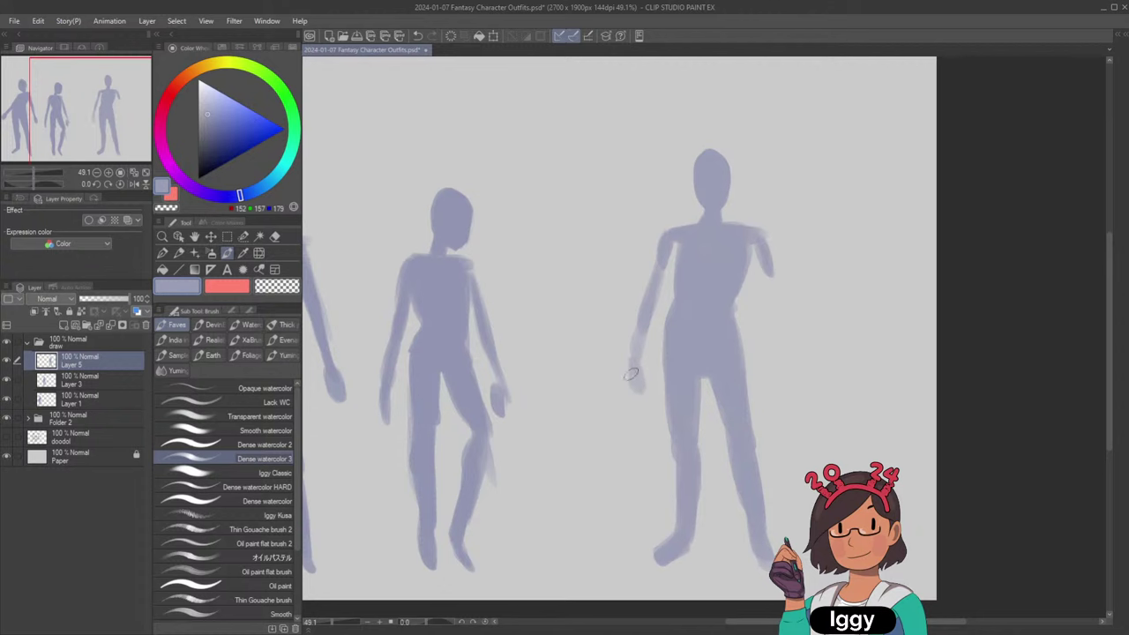
mouse_move(764, 258)
mouse_down()
mouse_move(774, 405)
mouse_move(771, 376)
mouse_up()
key(ctrl+z)
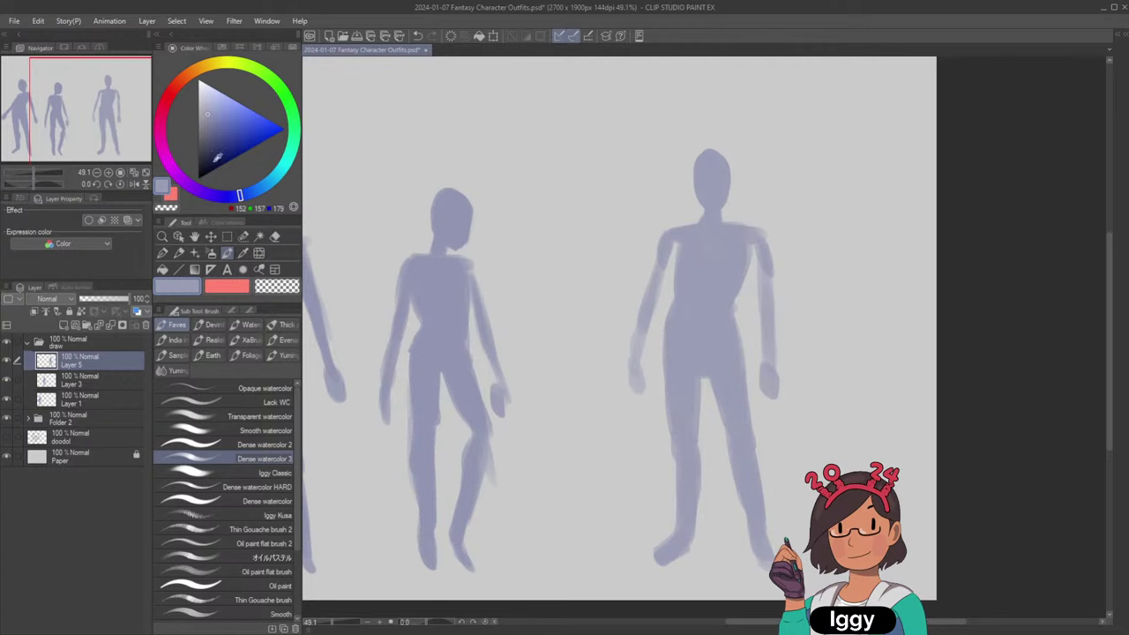
Move the third figure up and over to the canvas's right edge with the Move layer tool.
click(146, 173)
click(210, 238)
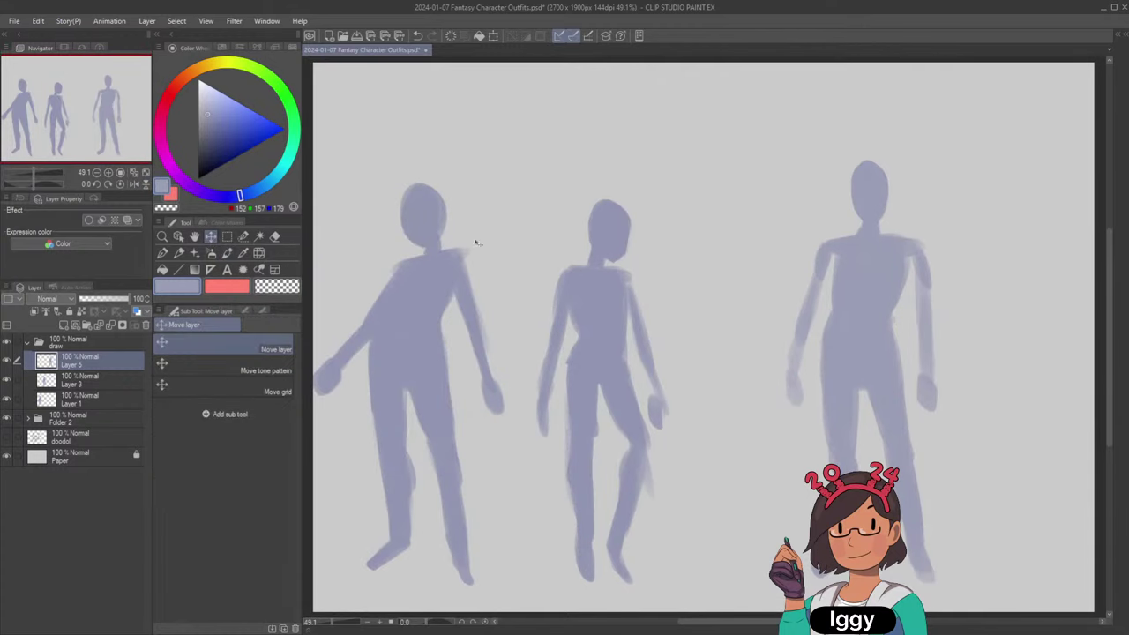
drag(888, 304, 1022, 247)
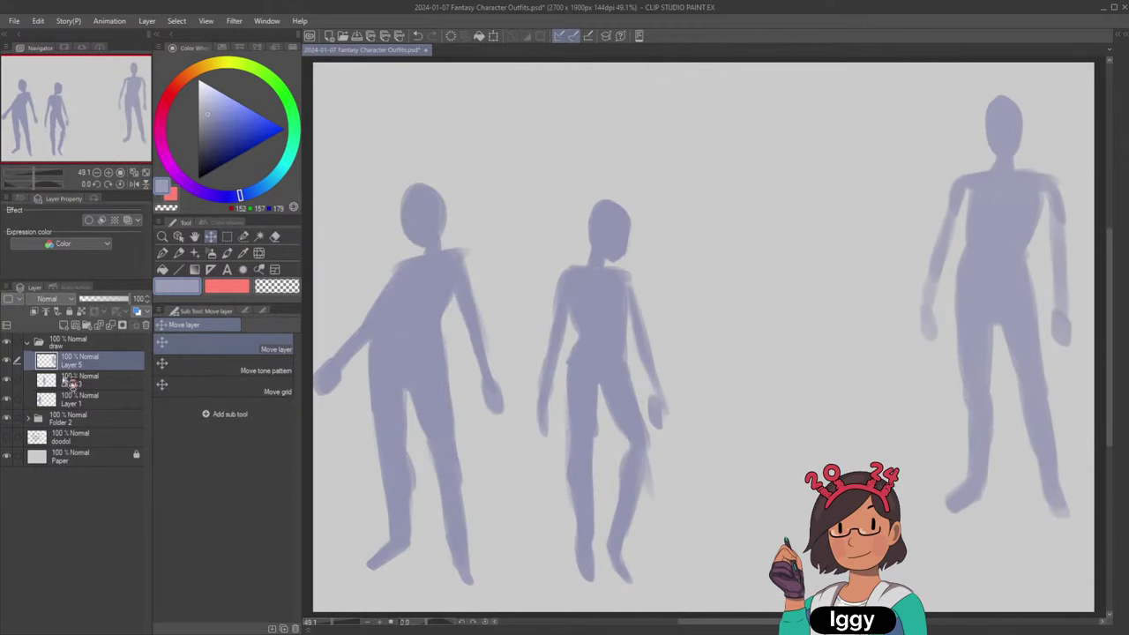
Create a layer folder named "masc" above Layer 1 and put Layer 1 inside it.
click(86, 385)
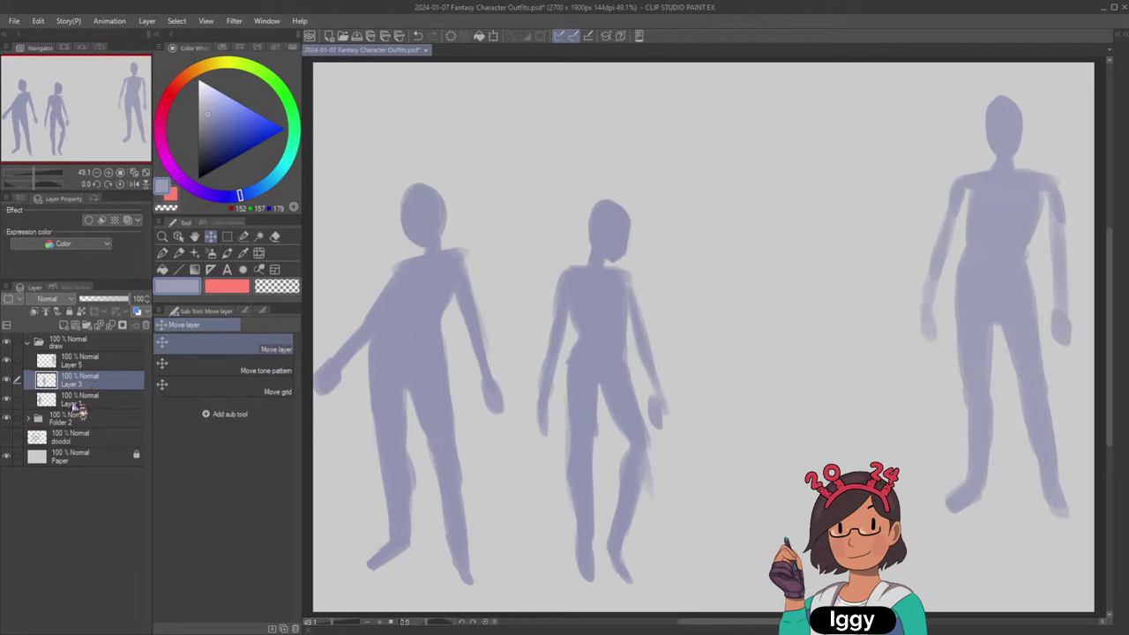
click(79, 403)
click(97, 324)
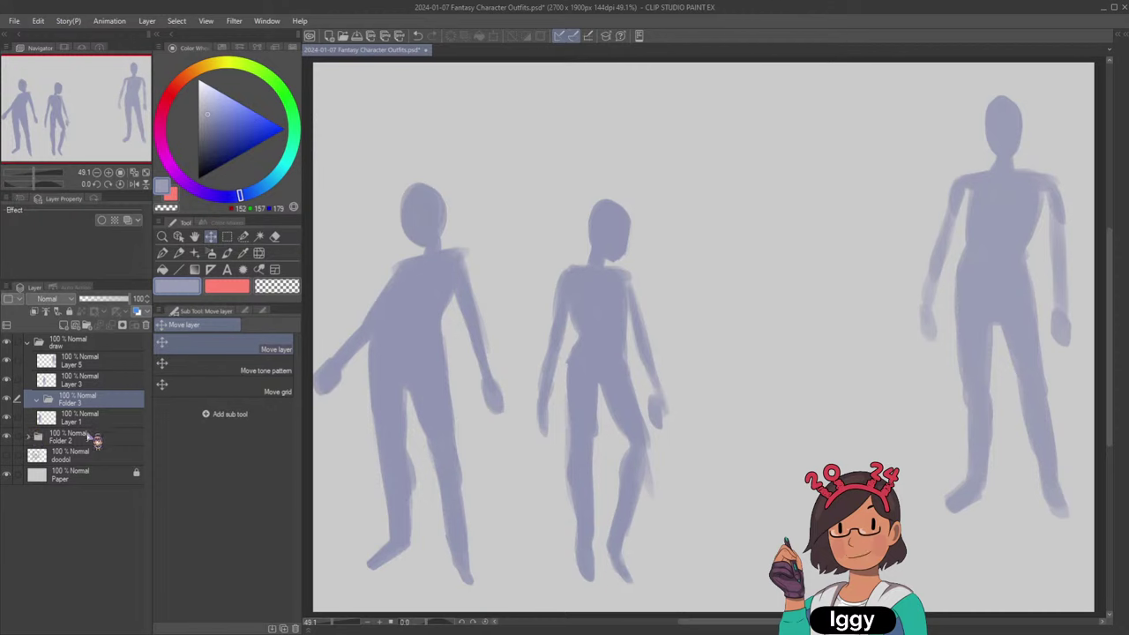
click(95, 420)
Move the second figure right toward the canvas's middle, and the first figure up and slightly right.
click(88, 379)
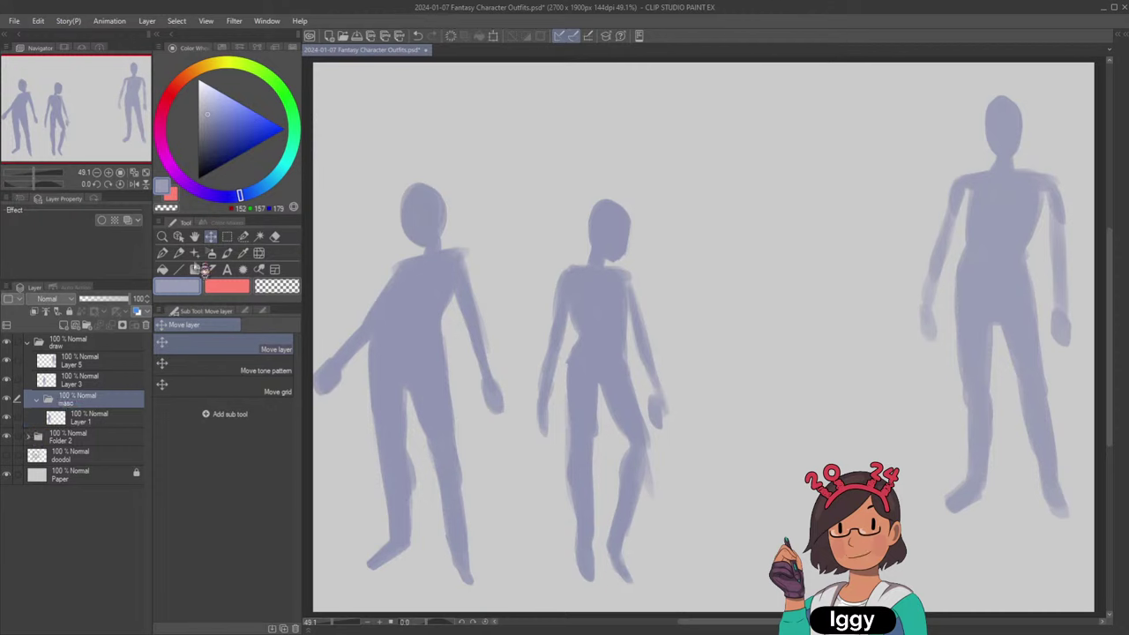
click(178, 236)
drag(658, 303, 793, 298)
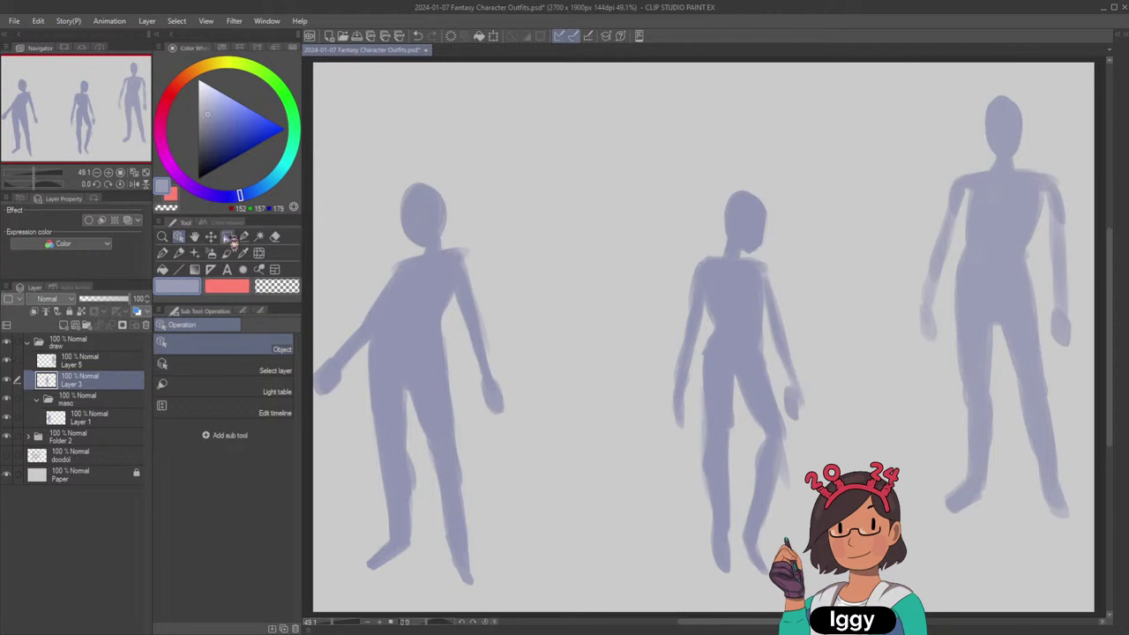
drag(447, 265, 487, 165)
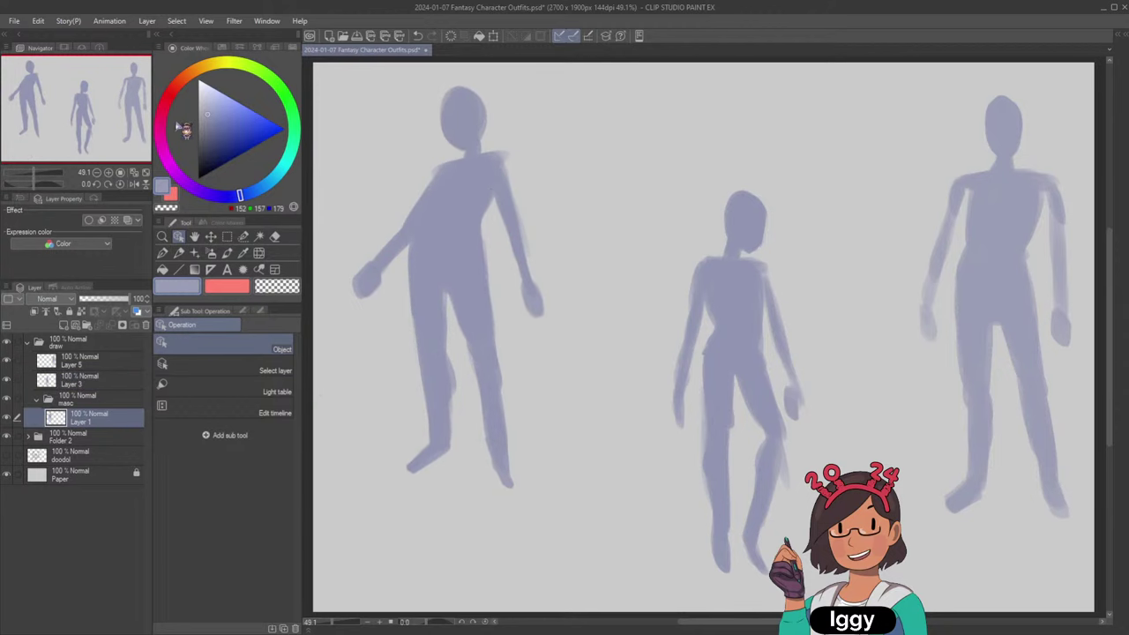
key(ctrl+plus)
scroll(527, 198, up, 2)
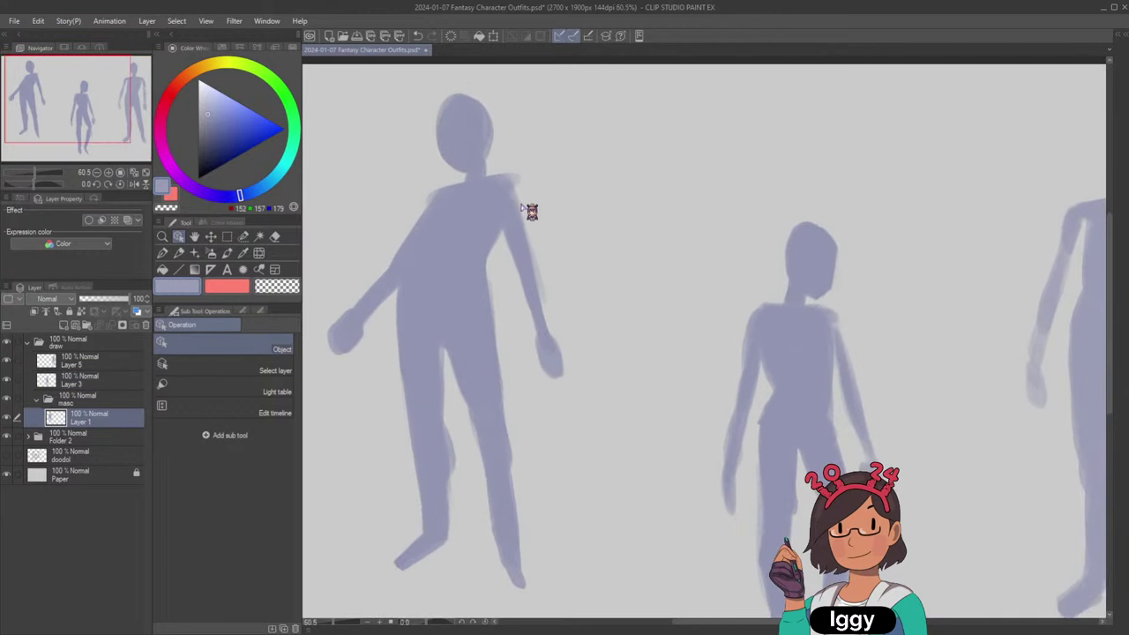
drag(84, 103, 78, 107)
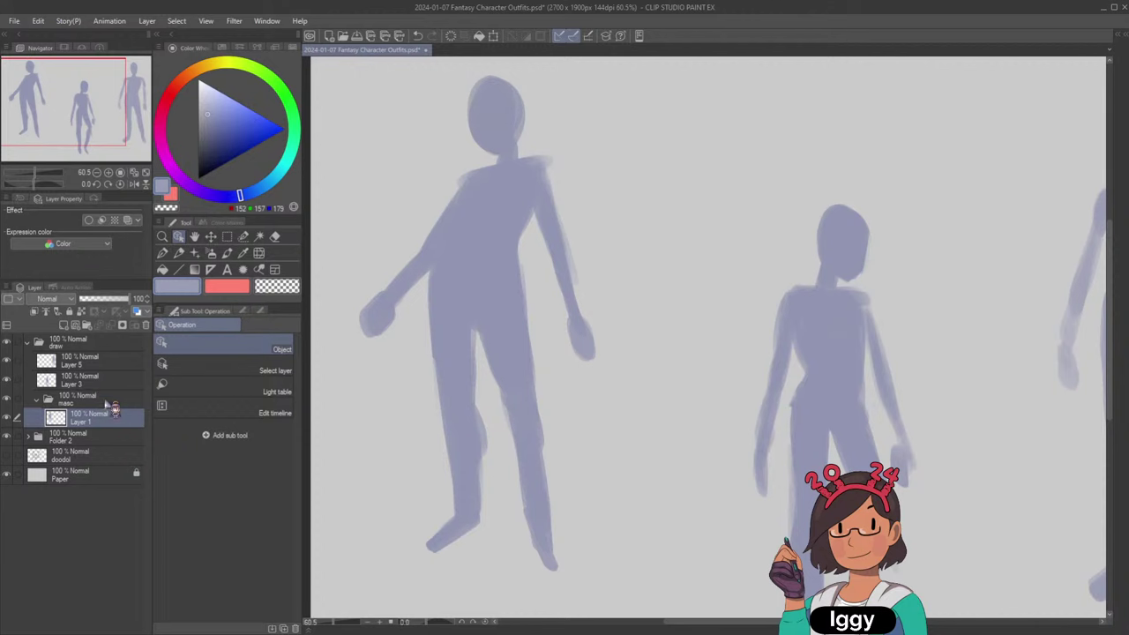
Create a new layer above Layer 1 in the "masc" folder and ready the Dense watercolor 3 brush with a dark grey-blue.
click(105, 402)
click(108, 418)
click(63, 324)
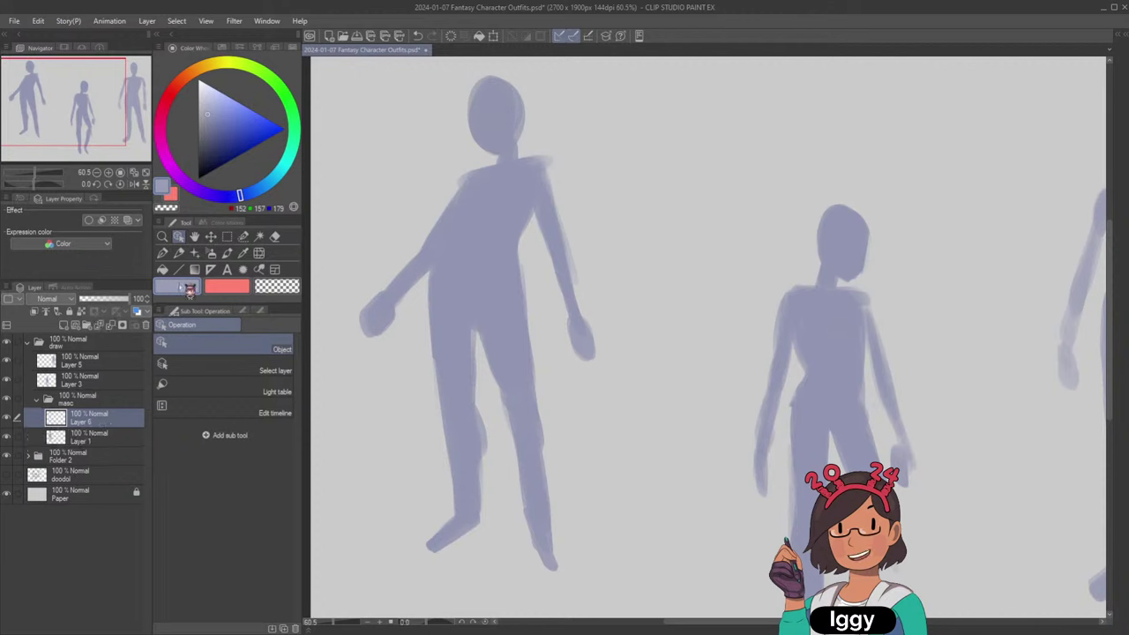
drag(210, 132, 202, 152)
click(227, 254)
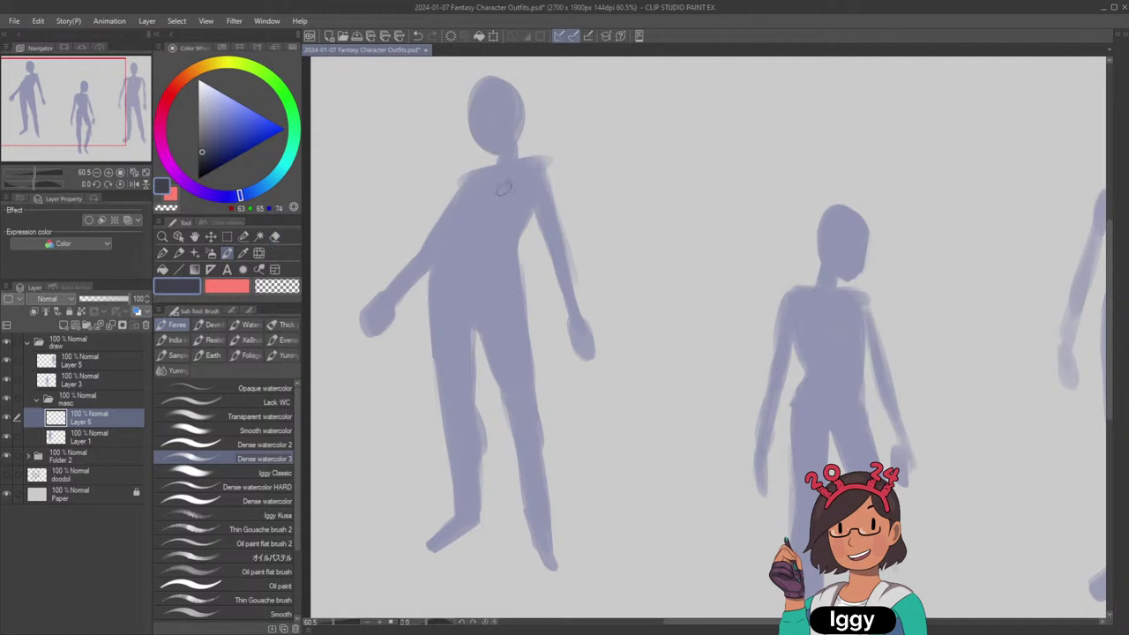
drag(520, 160, 490, 214)
key(ctrl+z)
drag(517, 157, 479, 213)
key(ctrl+z)
mouse_move(519, 156)
mouse_down()
mouse_move(496, 174)
mouse_move(521, 169)
mouse_move(513, 187)
mouse_move(436, 250)
mouse_up()
key(ctrl+z)
key(ctrl+z)
drag(466, 173, 436, 224)
key(ctrl+z)
key(ctrl+z)
drag(483, 162, 486, 195)
key(ctrl+z)
key(ctrl+z)
Set the secondary colour to pale blue (198, 215, 238) and return to the dark main colour.
click(231, 288)
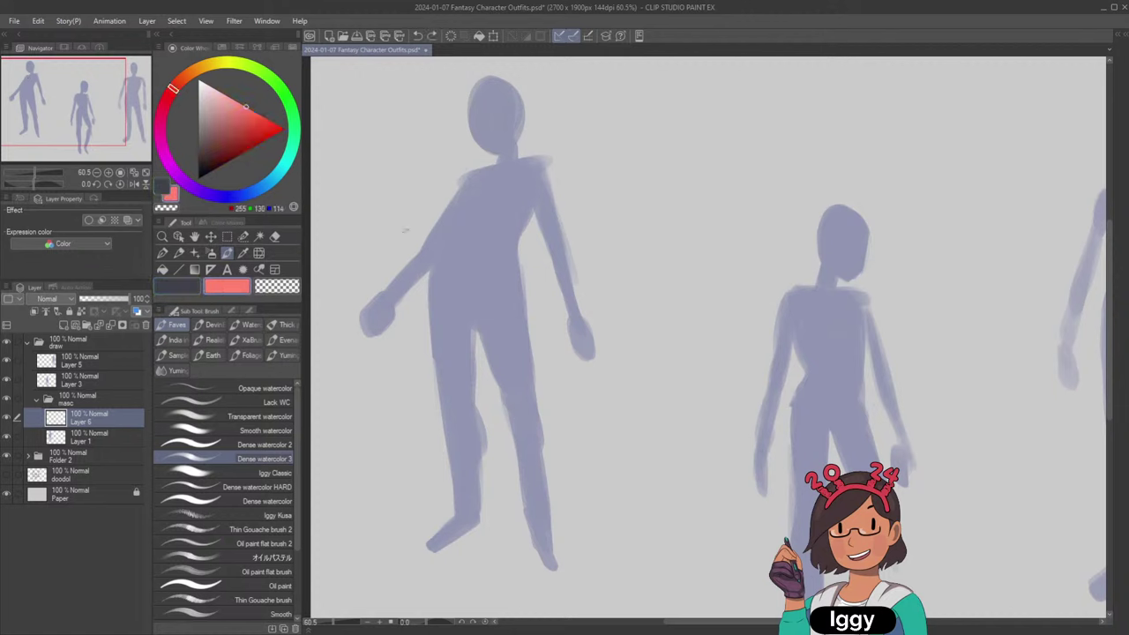
click(258, 188)
drag(226, 99, 211, 93)
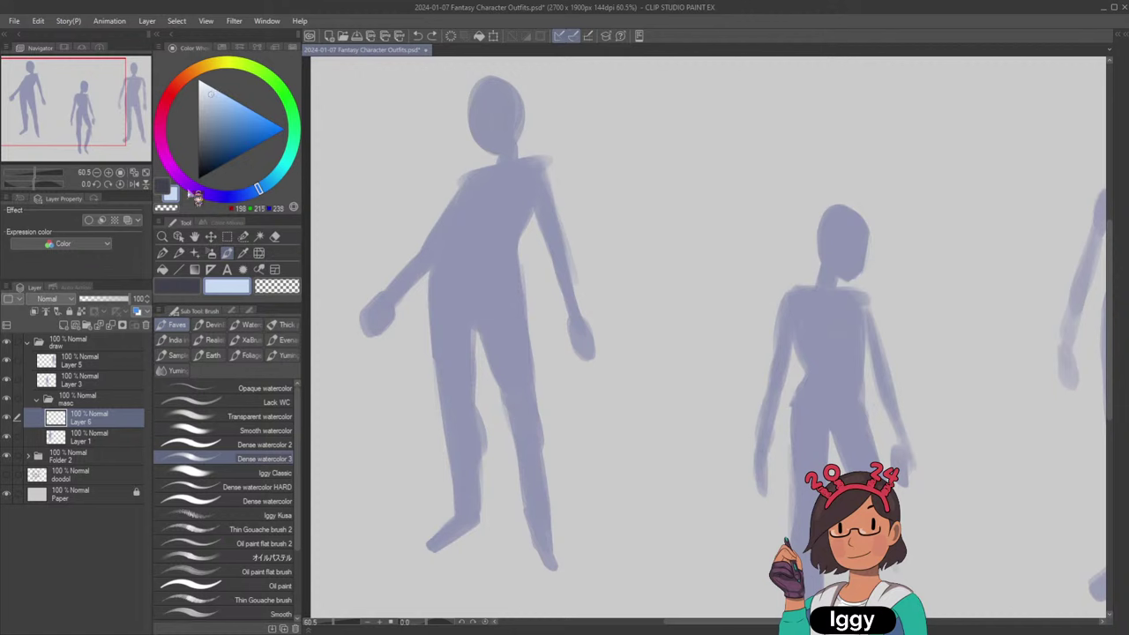
click(177, 286)
key(ctrl+z)
Outline a dark V-neck vest on the first figure's chest, from the neckline around the near shoulder and along a lower edge.
mouse_move(488, 168)
mouse_down()
mouse_move(521, 159)
mouse_move(510, 171)
mouse_move(518, 163)
mouse_move(470, 171)
mouse_move(447, 216)
mouse_up()
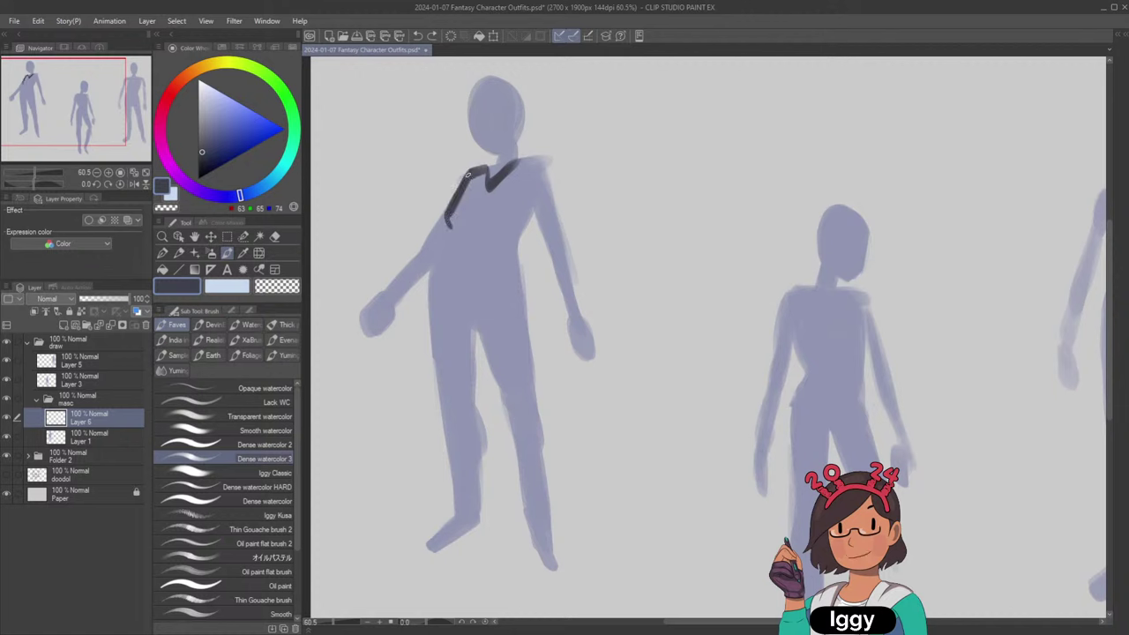
key(ctrl+z)
key(ctrl+z)
mouse_move(470, 173)
mouse_down()
mouse_move(442, 237)
mouse_move(519, 242)
mouse_up()
drag(518, 242, 534, 207)
drag(535, 207, 516, 237)
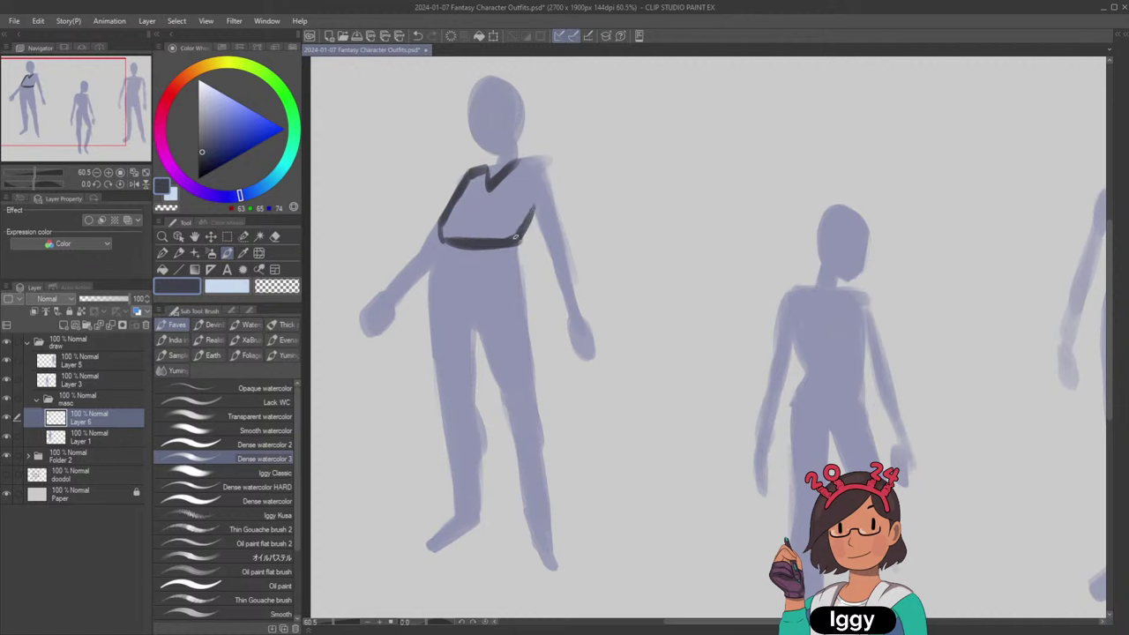
Close the vest outline at the far shoulder, fill the shape with the dark colour, and trim its lower corner with transparent colour.
mouse_move(521, 162)
mouse_down()
mouse_move(535, 159)
mouse_move(530, 210)
mouse_up()
key(ctrl+z)
key(ctrl+z)
key(ctrl+z)
key(ctrl+z)
drag(528, 165, 532, 211)
drag(532, 205, 520, 163)
mouse_move(463, 187)
mouse_down()
mouse_move(484, 169)
mouse_move(443, 234)
mouse_move(476, 182)
mouse_move(469, 198)
mouse_move(506, 179)
mouse_move(479, 188)
mouse_move(495, 188)
mouse_move(459, 227)
mouse_move(501, 201)
mouse_move(486, 211)
mouse_move(505, 231)
mouse_move(458, 231)
mouse_move(502, 200)
mouse_move(484, 227)
mouse_move(517, 225)
mouse_up()
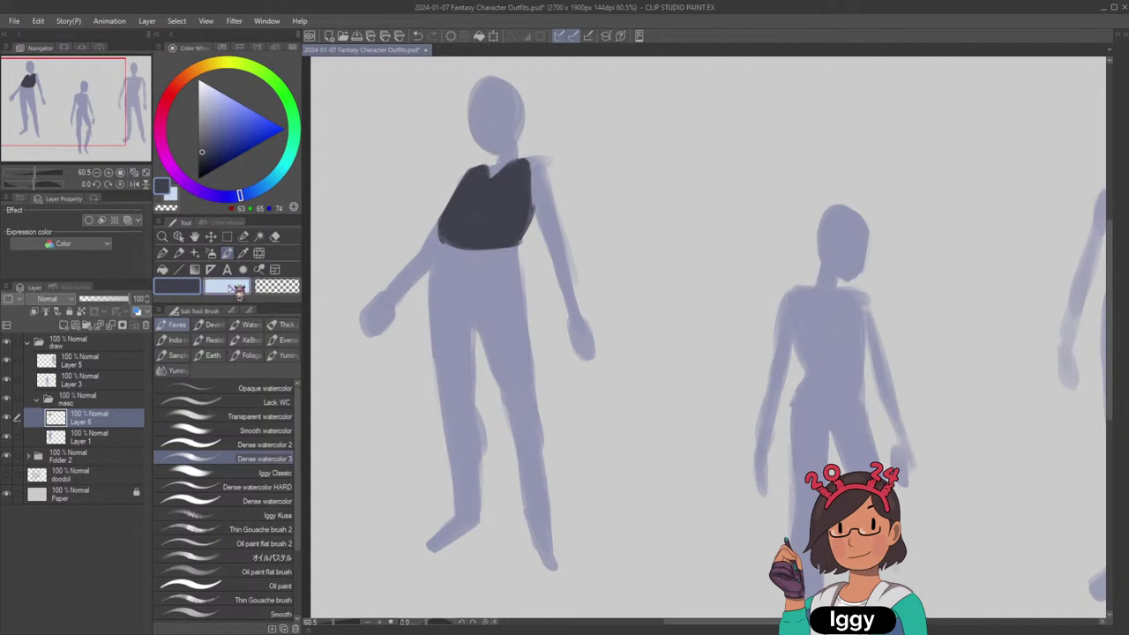
key(c)
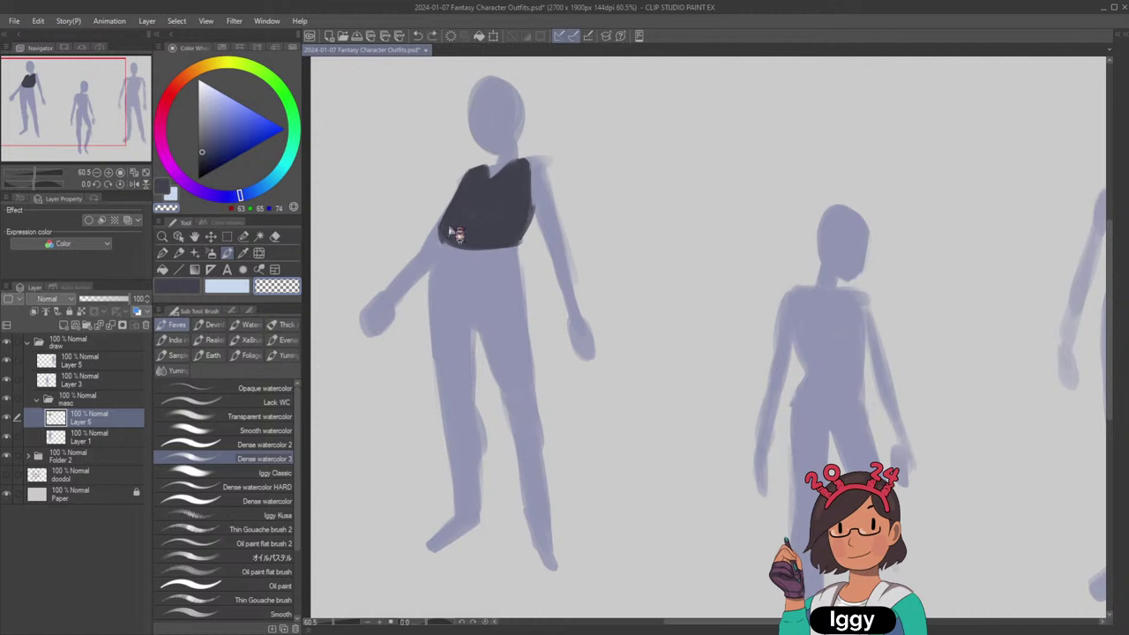
key(c)
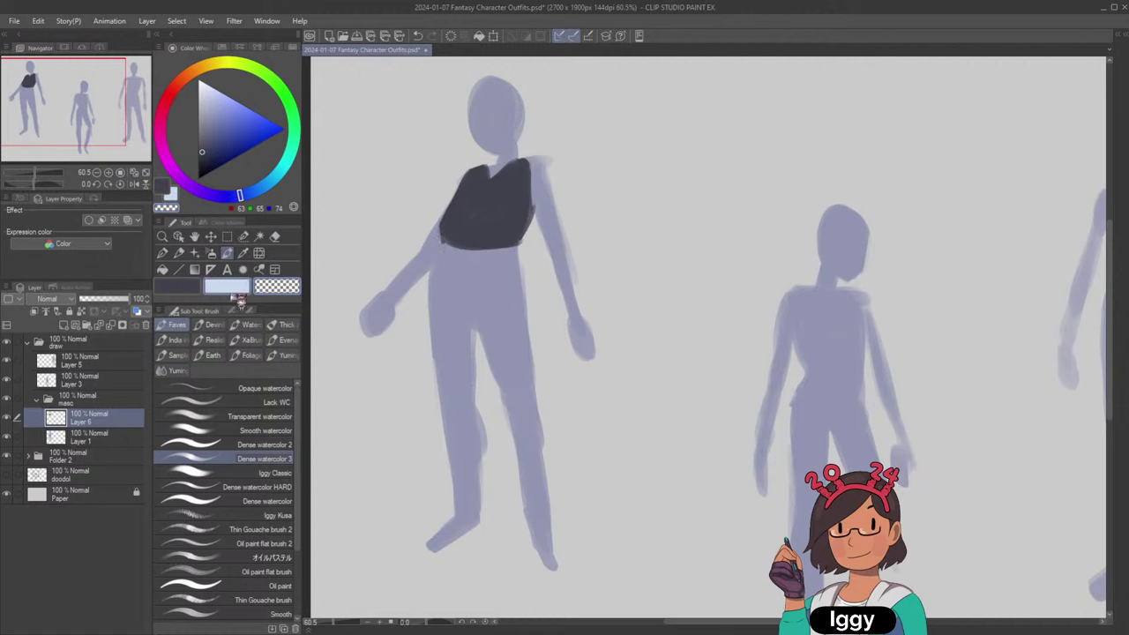
Extend the dark vest down to the first figure's waist with a nearly straight hem and fill it in.
mouse_move(442, 248)
mouse_down()
mouse_move(494, 254)
mouse_move(438, 263)
mouse_move(430, 289)
mouse_up()
key(ctrl+z)
key(ctrl+z)
key(ctrl+z)
key(ctrl+z)
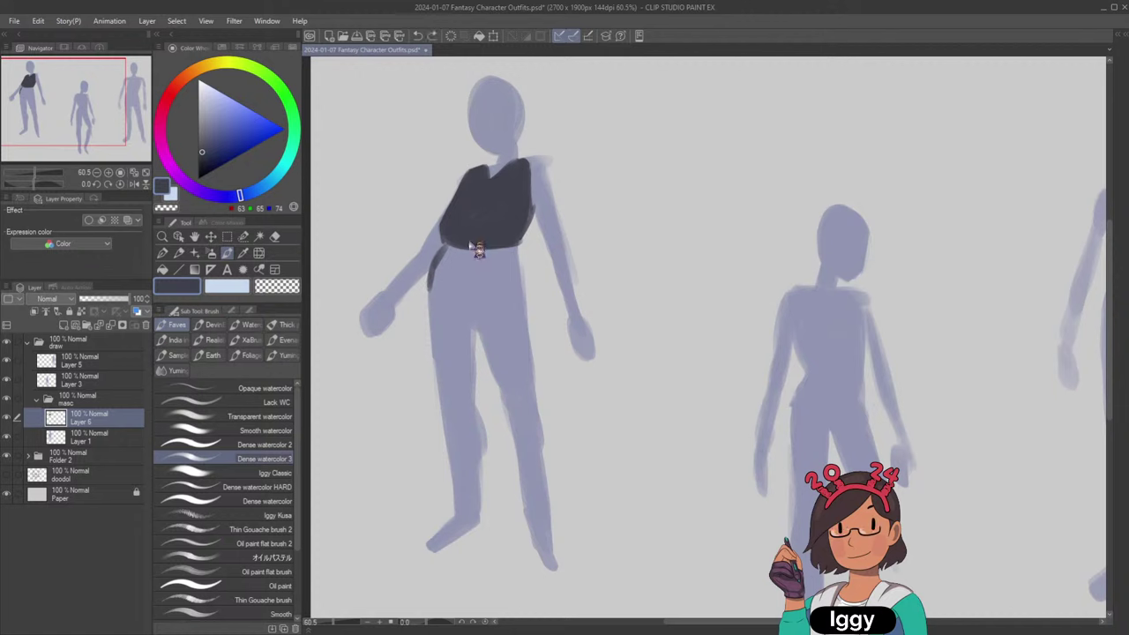
drag(442, 242, 429, 278)
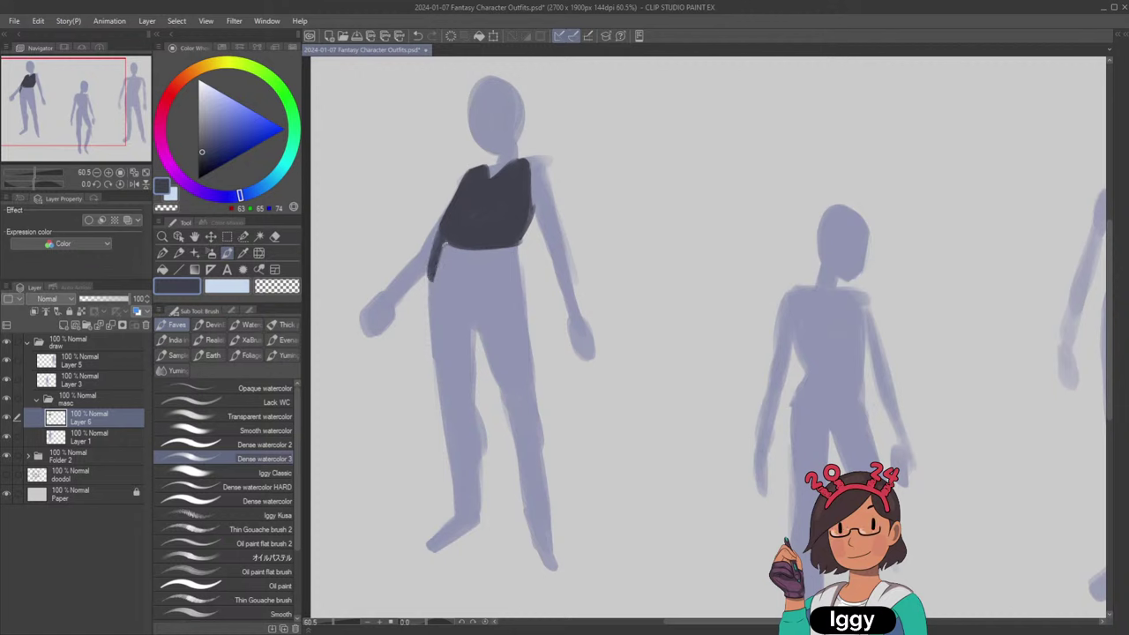
key(ctrl+z)
key(ctrl+z)
mouse_move(441, 233)
mouse_down()
mouse_move(435, 272)
mouse_move(517, 273)
mouse_up()
mouse_move(441, 259)
mouse_down()
mouse_move(441, 261)
mouse_move(507, 259)
mouse_move(474, 251)
mouse_move(513, 255)
mouse_up()
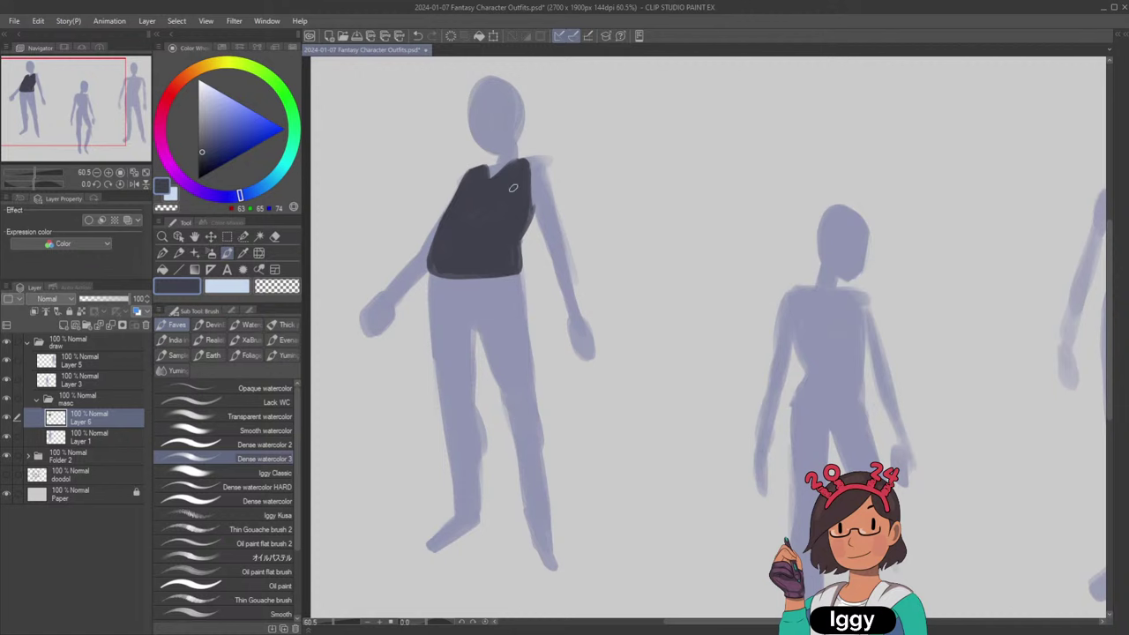
Paint a pale lavender shirt collar (209, 210, 231) around the first figure's neck above the vest's V-neckline.
alt+click(483, 314)
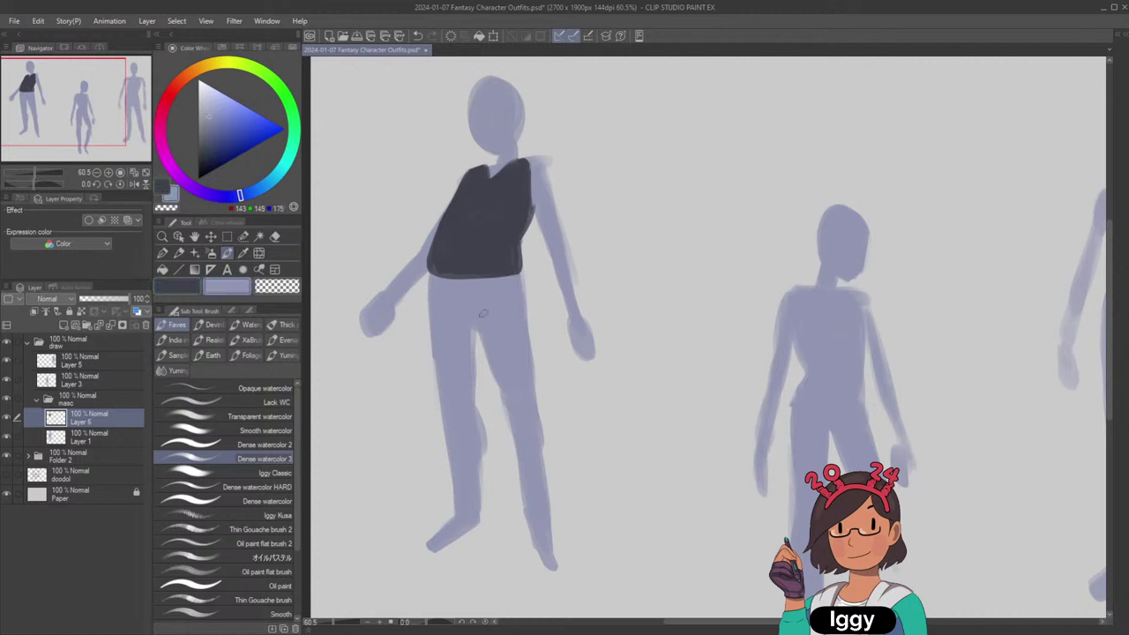
click(208, 93)
drag(491, 174, 517, 155)
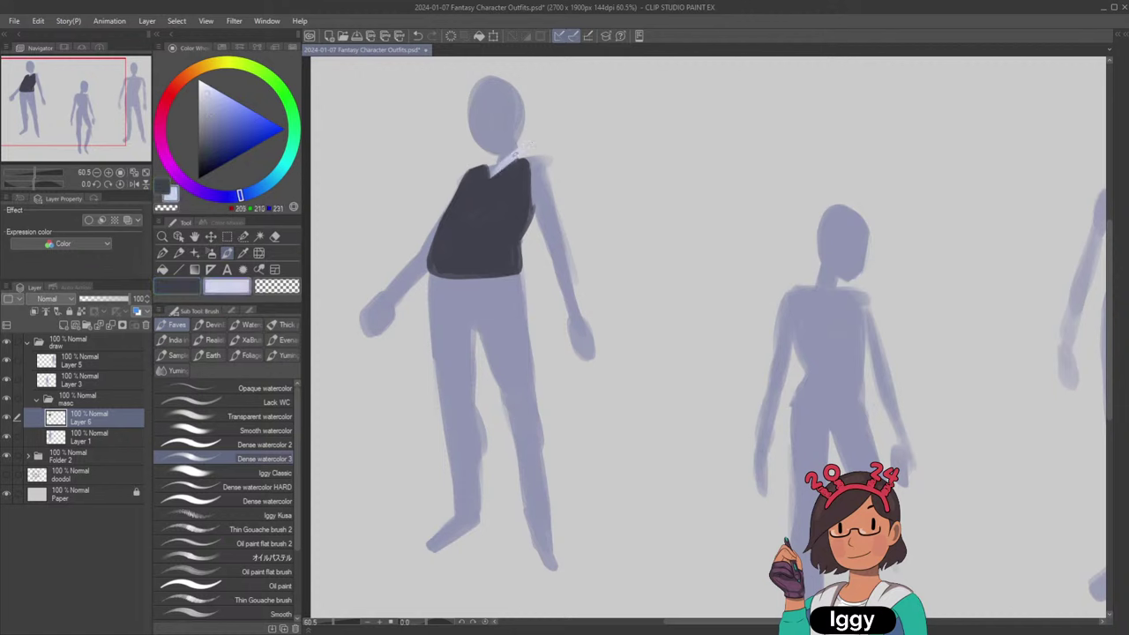
key(ctrl+z)
key(ctrl+z)
mouse_move(490, 174)
mouse_down()
mouse_move(511, 180)
mouse_move(521, 157)
mouse_up()
key(ctrl+z)
key(ctrl+z)
key(ctrl+z)
mouse_move(491, 174)
mouse_down()
mouse_move(534, 150)
mouse_move(491, 168)
mouse_up()
key(ctrl+z)
Refine the collar and the neck opening with sampled tones, and clean up the vest's edge beside it with its dark colour.
click(211, 103)
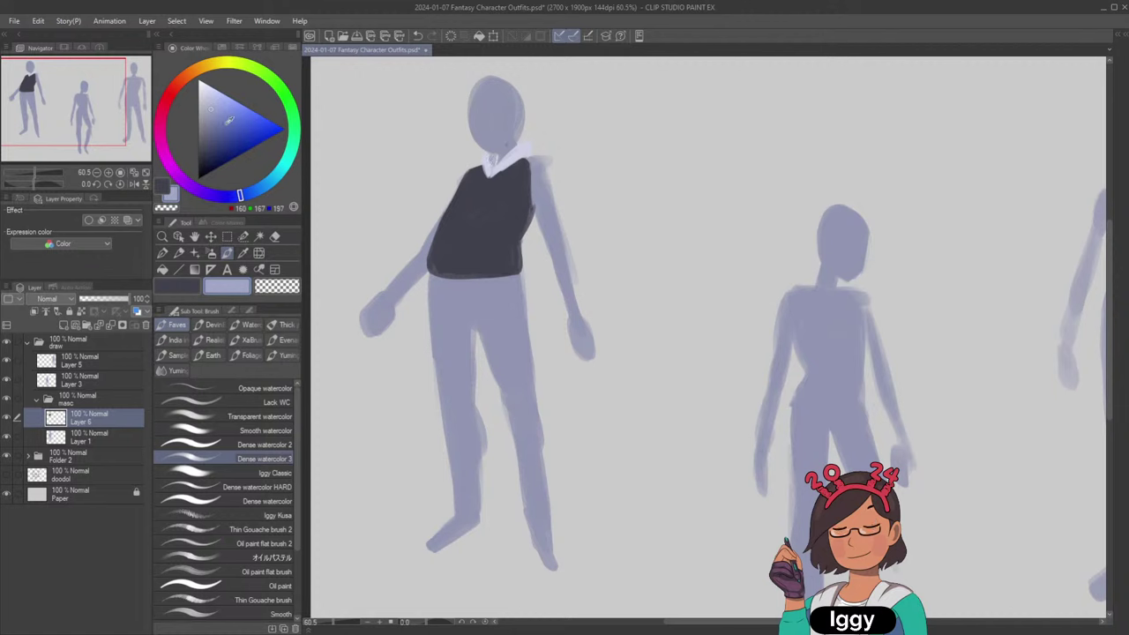
click(215, 104)
alt+click(496, 165)
alt+click(498, 155)
alt+click(492, 162)
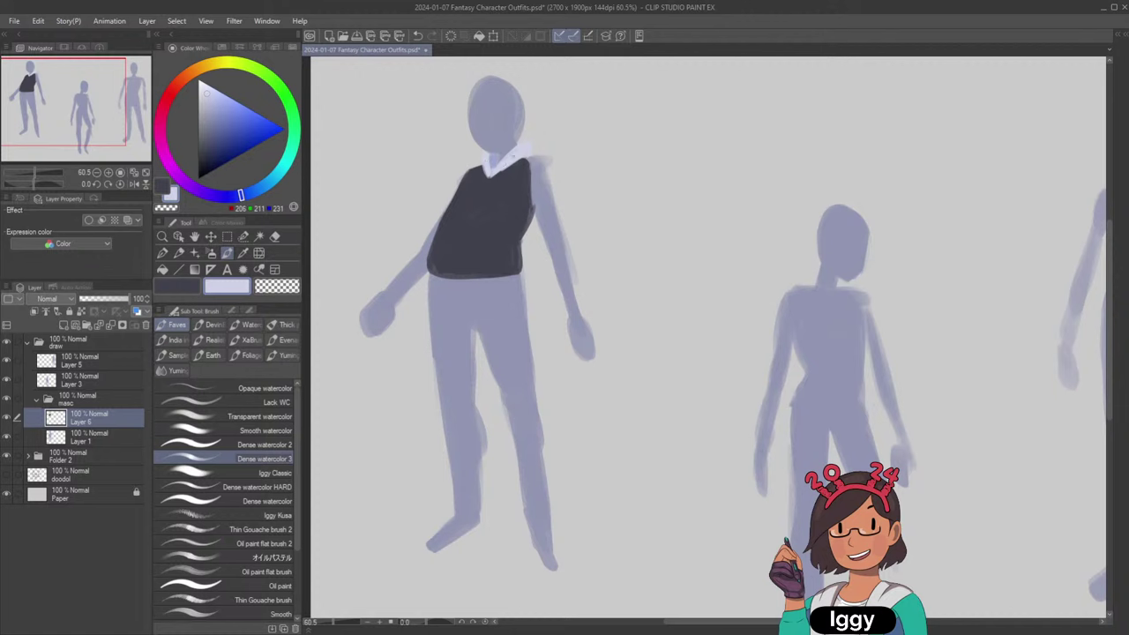
drag(492, 175, 519, 147)
alt+click(503, 177)
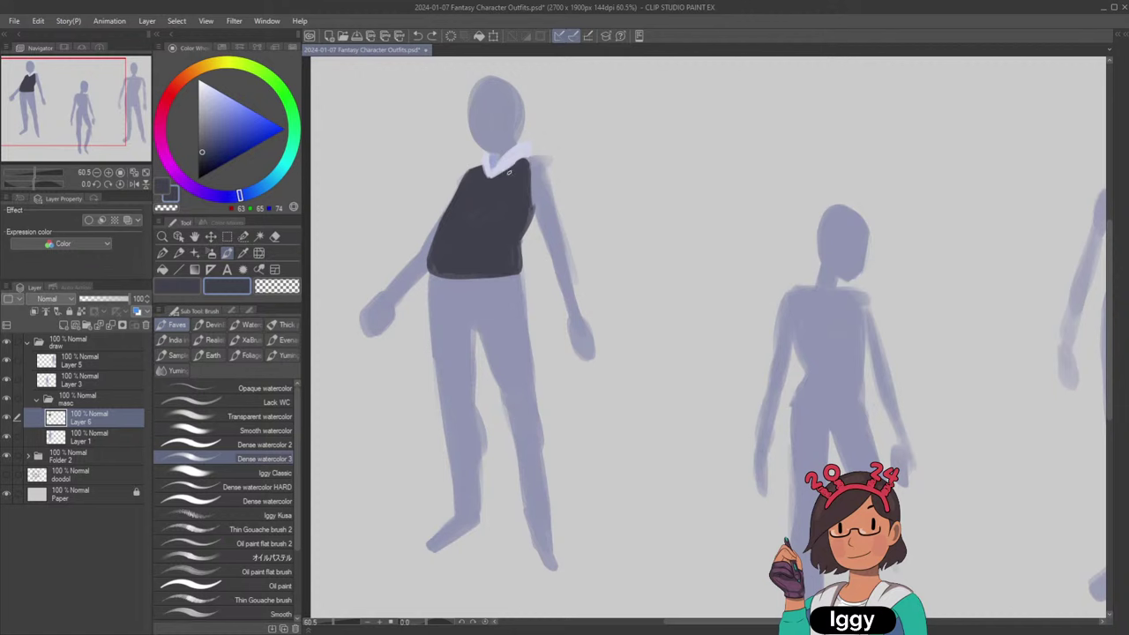
drag(532, 164, 534, 156)
Paint pale lavender shirt sleeves on both of the first figure's arms and add ruffled cuffs at the wrists.
alt+click(518, 151)
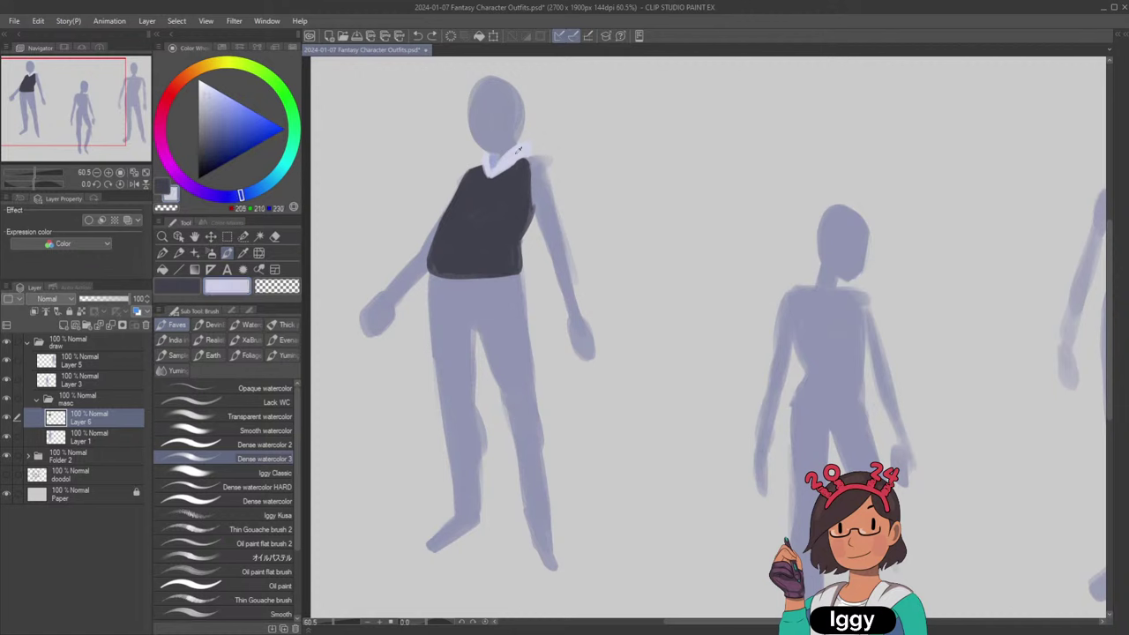
drag(530, 164, 569, 291)
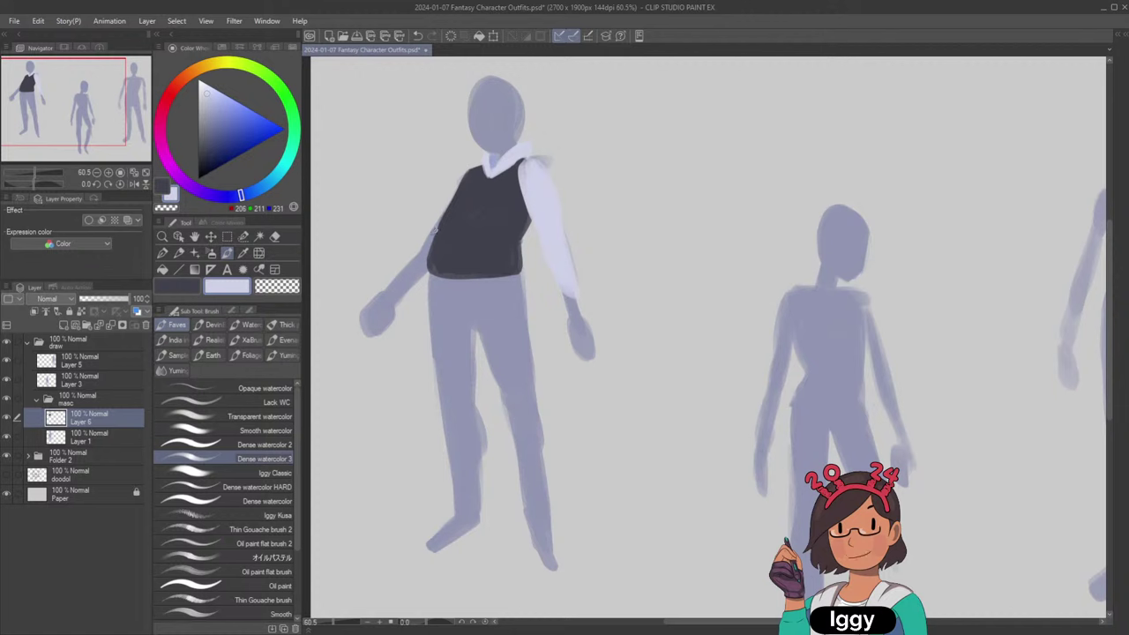
mouse_move(436, 233)
mouse_down()
mouse_move(399, 284)
mouse_move(435, 223)
mouse_up()
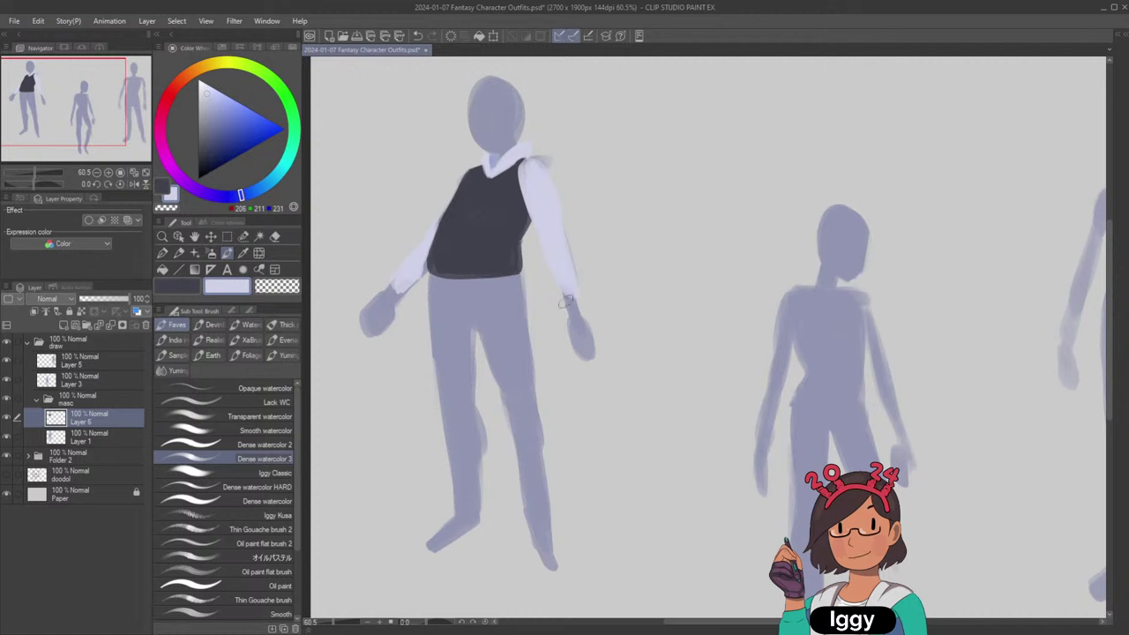
drag(565, 294, 582, 309)
drag(396, 280, 402, 302)
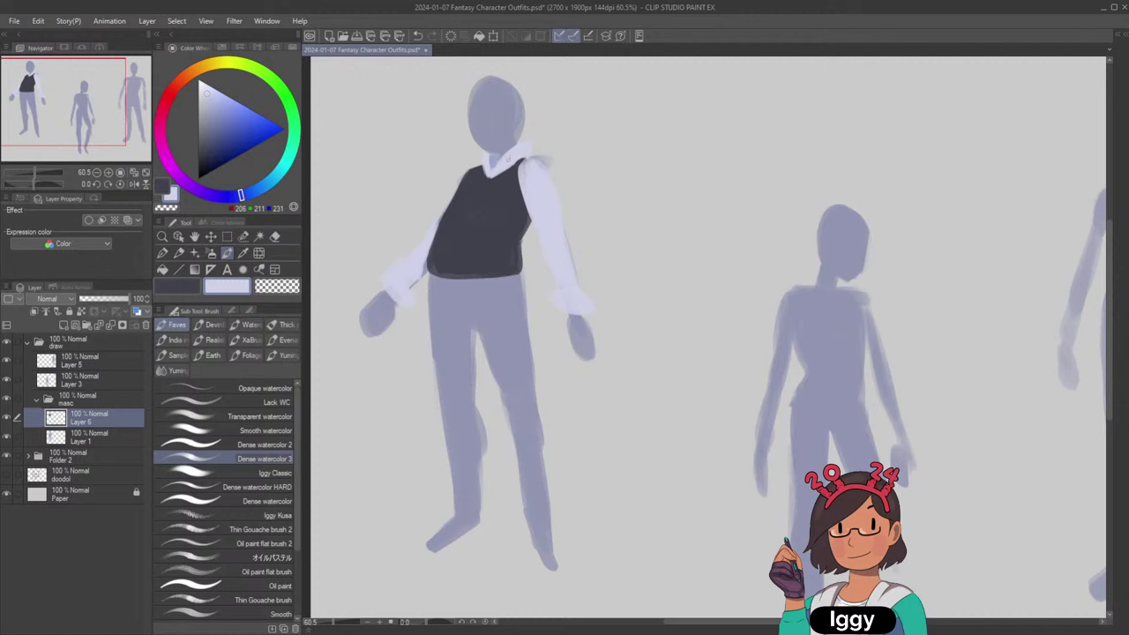
Shade the neck and the collar's edge with darker blue-greys, and tidy the vest's shoulder edge with its dark colour.
click(214, 108)
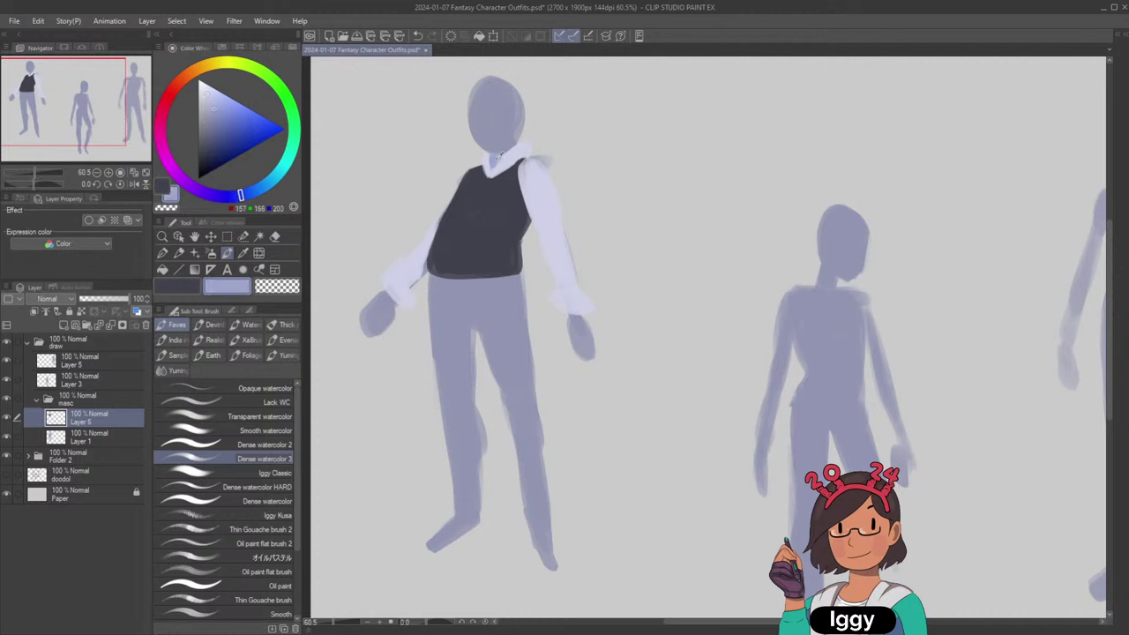
click(211, 124)
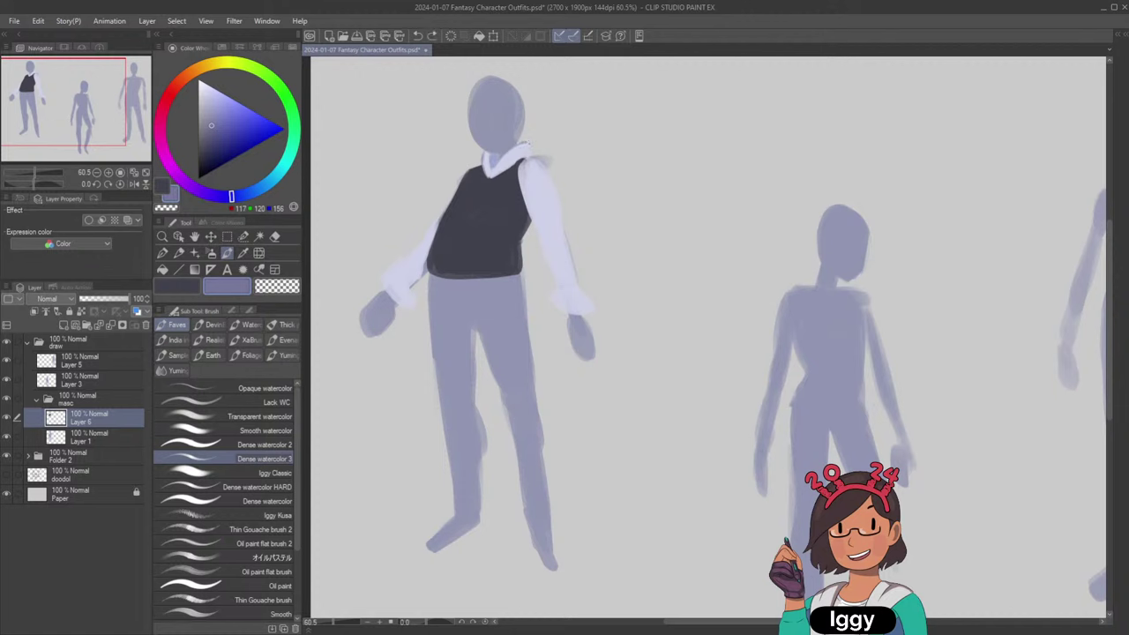
alt+click(499, 174)
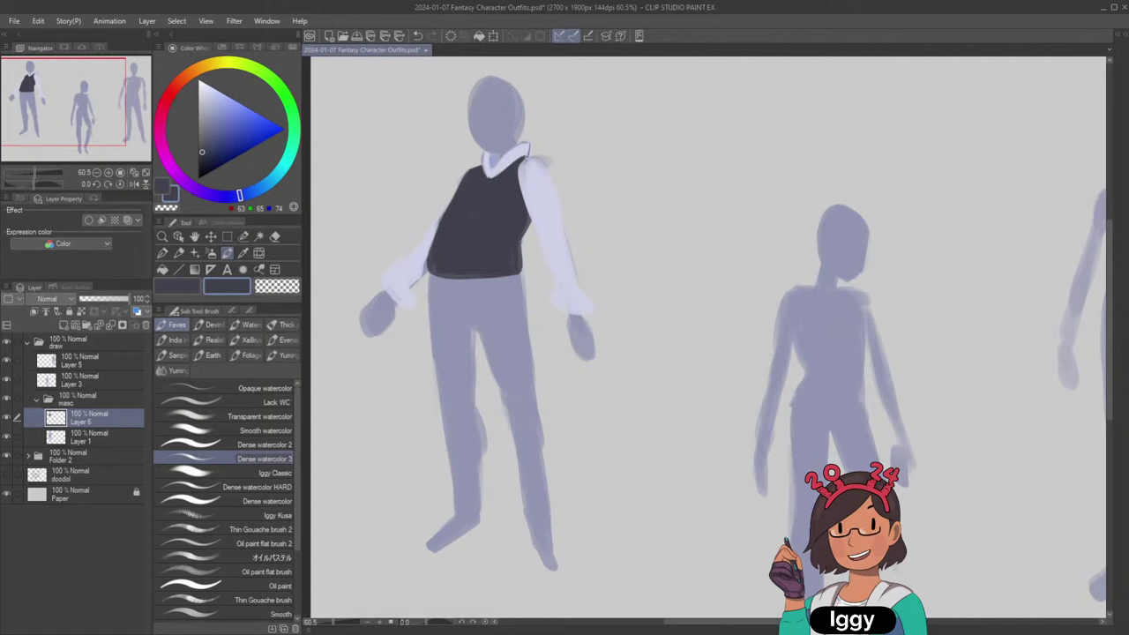
drag(520, 161, 523, 191)
Shade an elbow fold on the first figure's far sleeve with soft blue, blending it using tones sampled from the sleeve.
alt+click(488, 134)
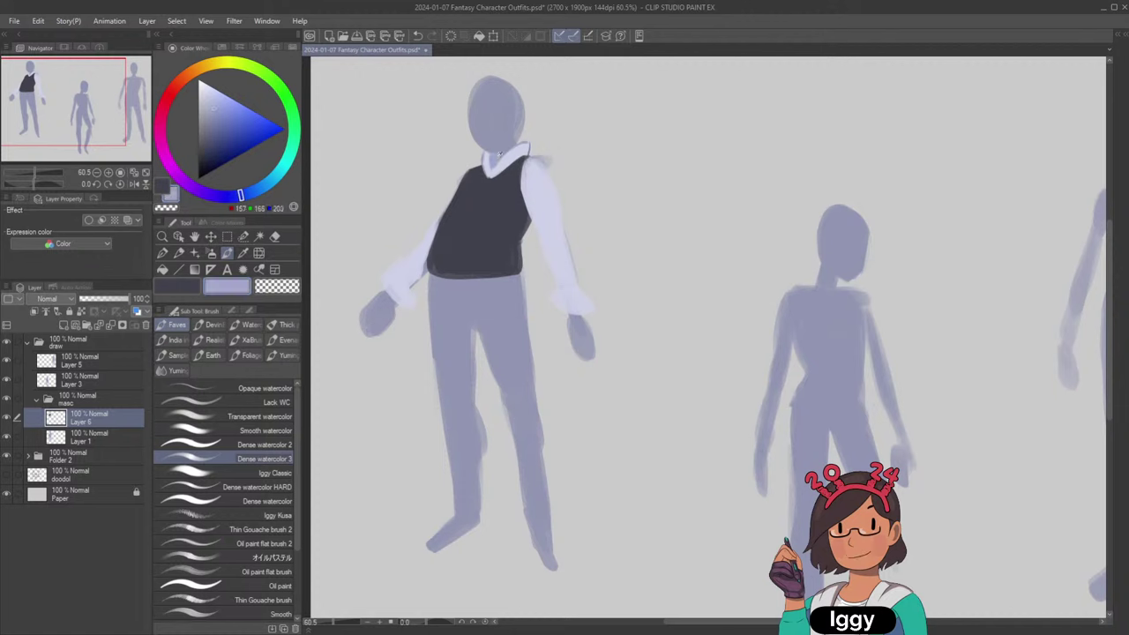
click(219, 109)
drag(490, 158, 492, 156)
key(ctrl+z)
drag(540, 170, 546, 178)
key(ctrl+z)
drag(537, 221, 549, 238)
key(ctrl+z)
alt+click(541, 227)
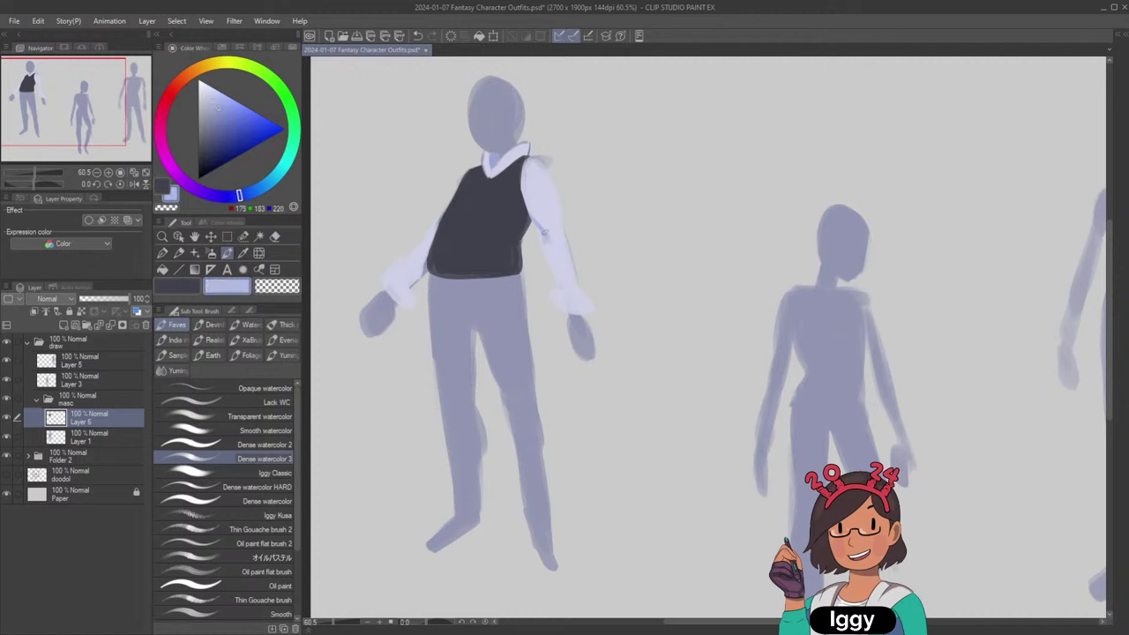
alt+click(536, 228)
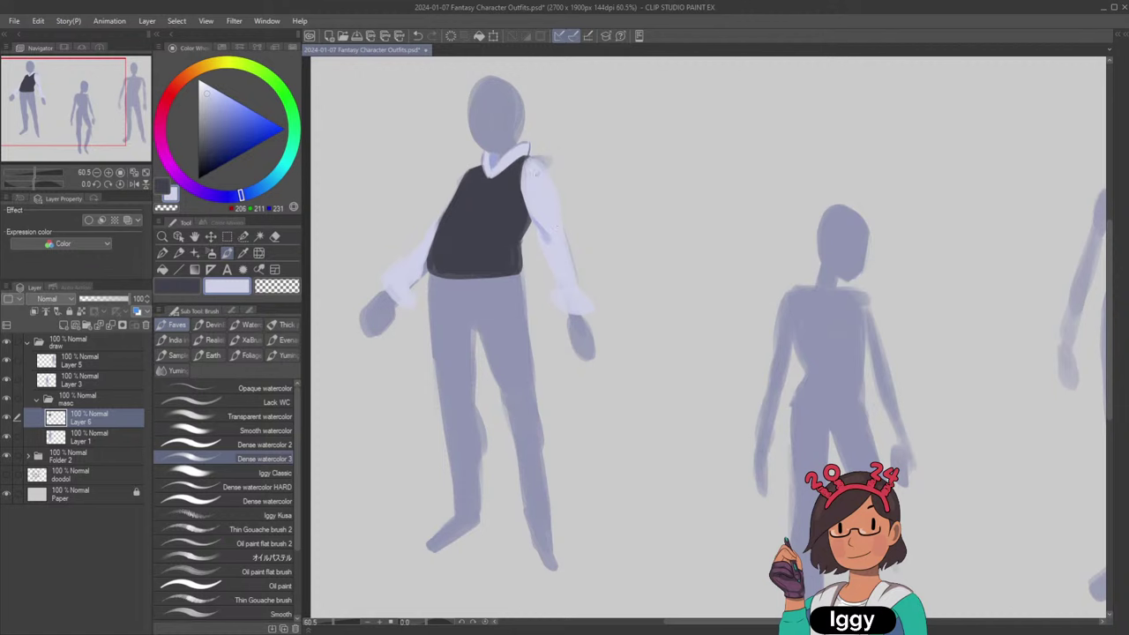
alt+click(547, 236)
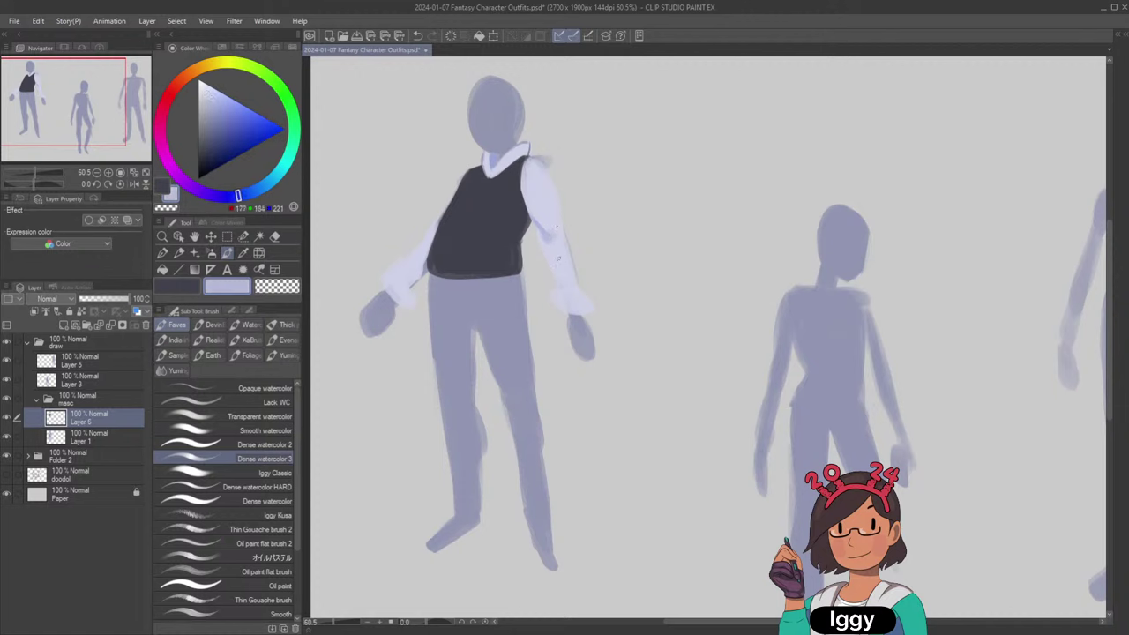
alt+click(557, 257)
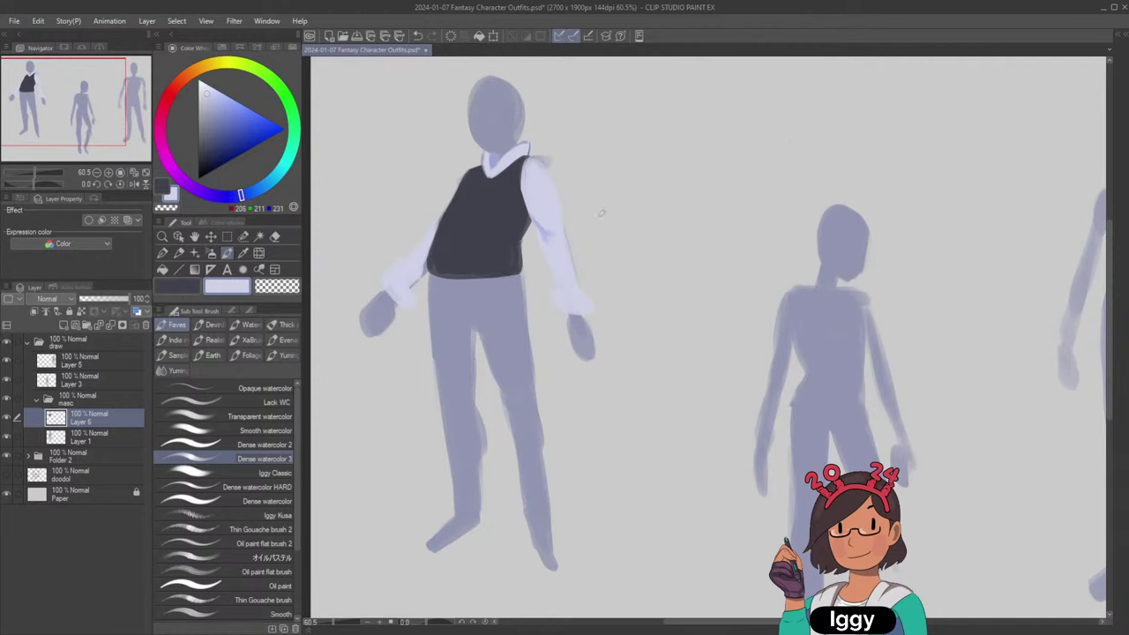
scroll(894, 124, down, 2)
drag(643, 119, 565, 152)
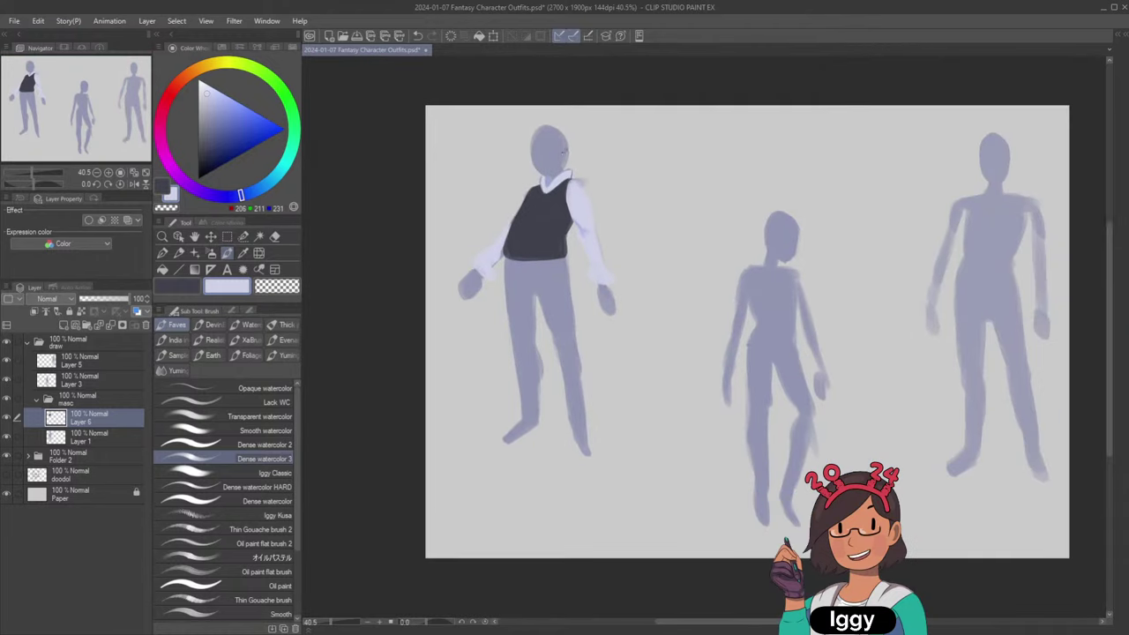
scroll(563, 149, up, 1)
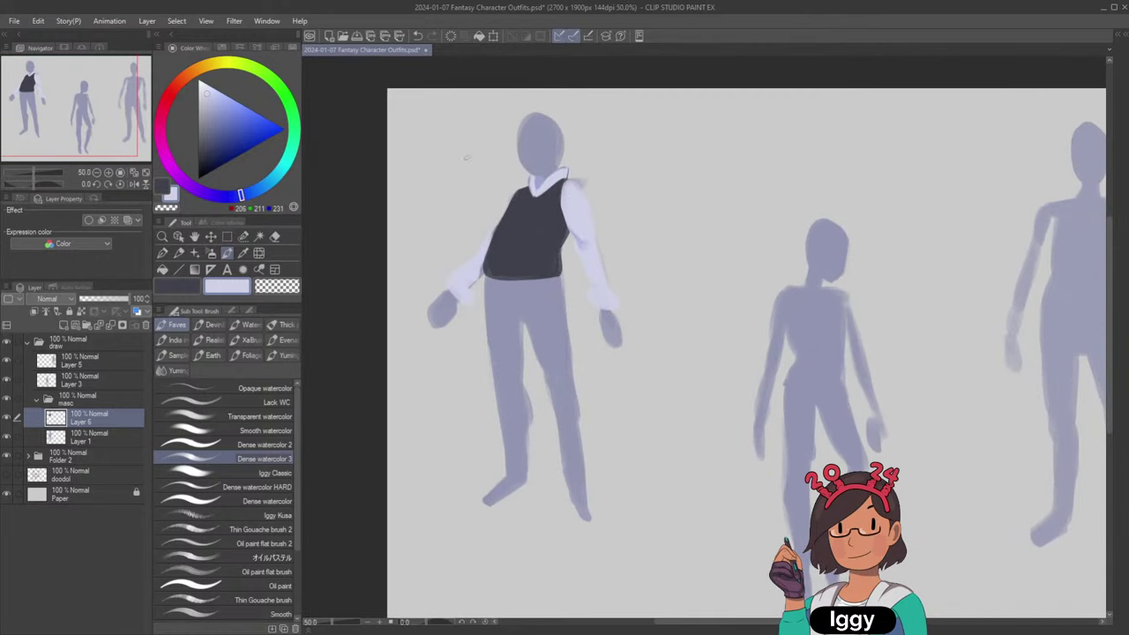
scroll(467, 157, up, 2)
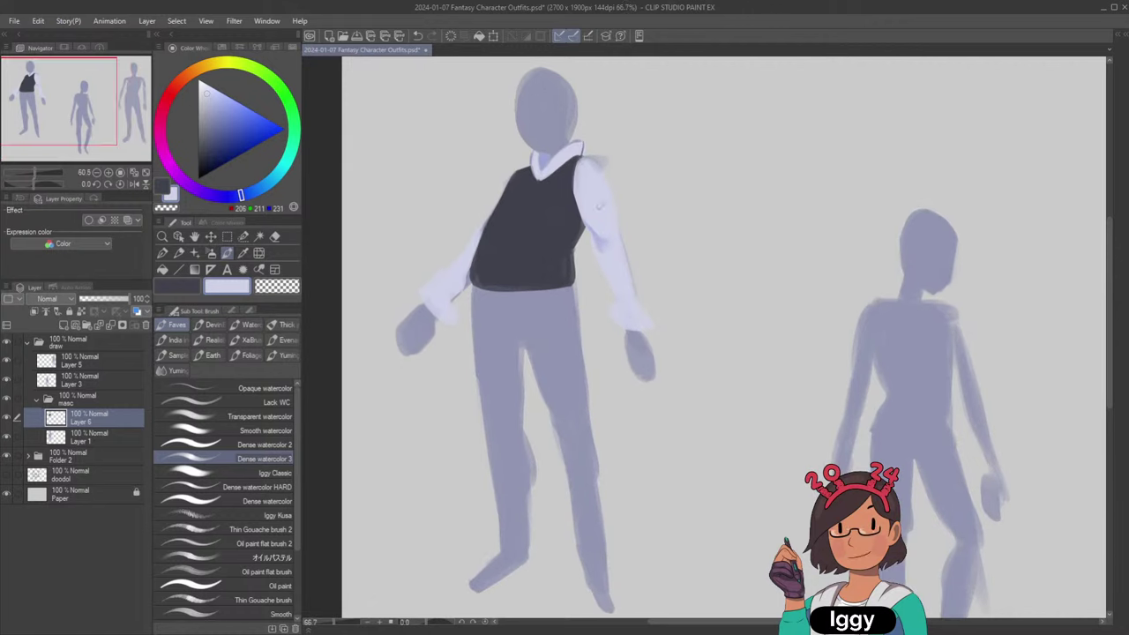
alt+click(546, 161)
key(bracketleft)
key(bracketleft)
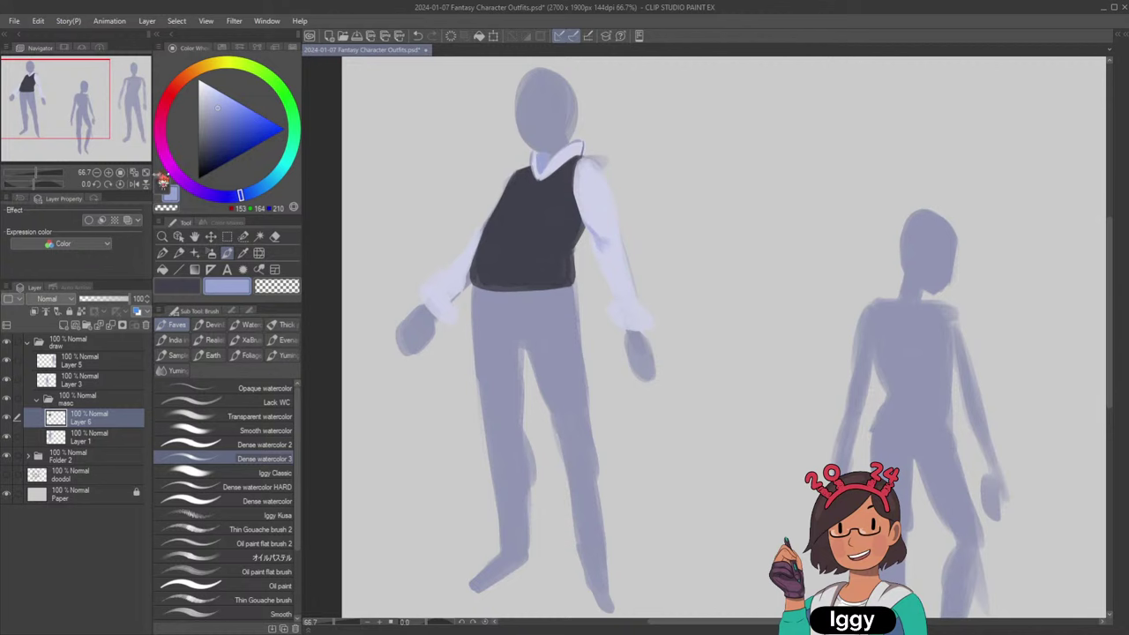
key(ctrl+0)
scroll(525, 252, up, 2)
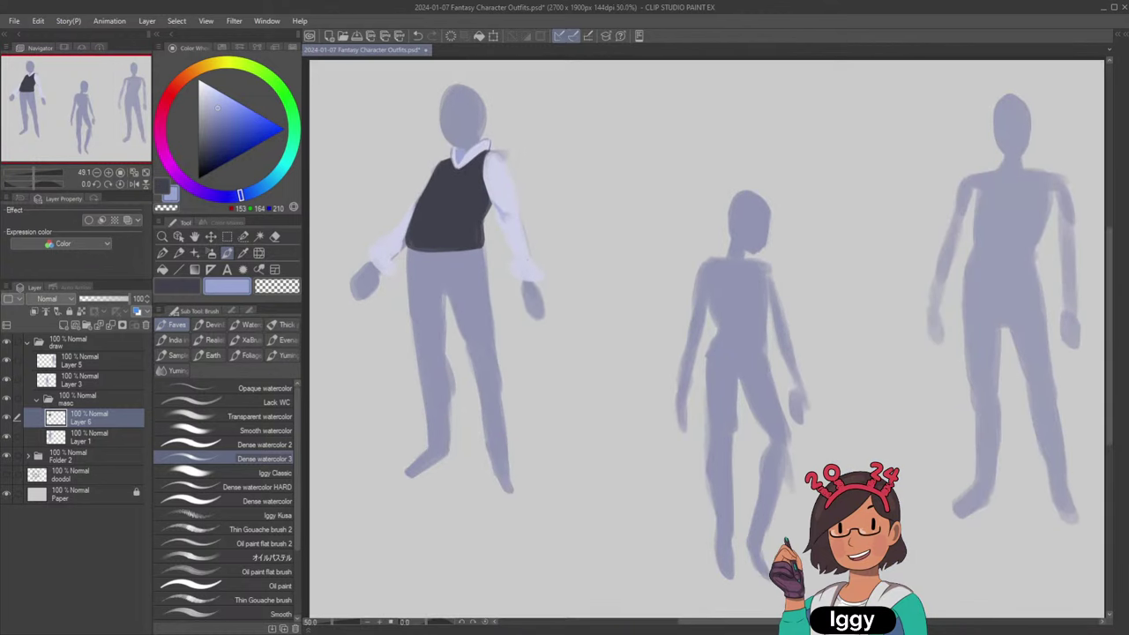
click(226, 253)
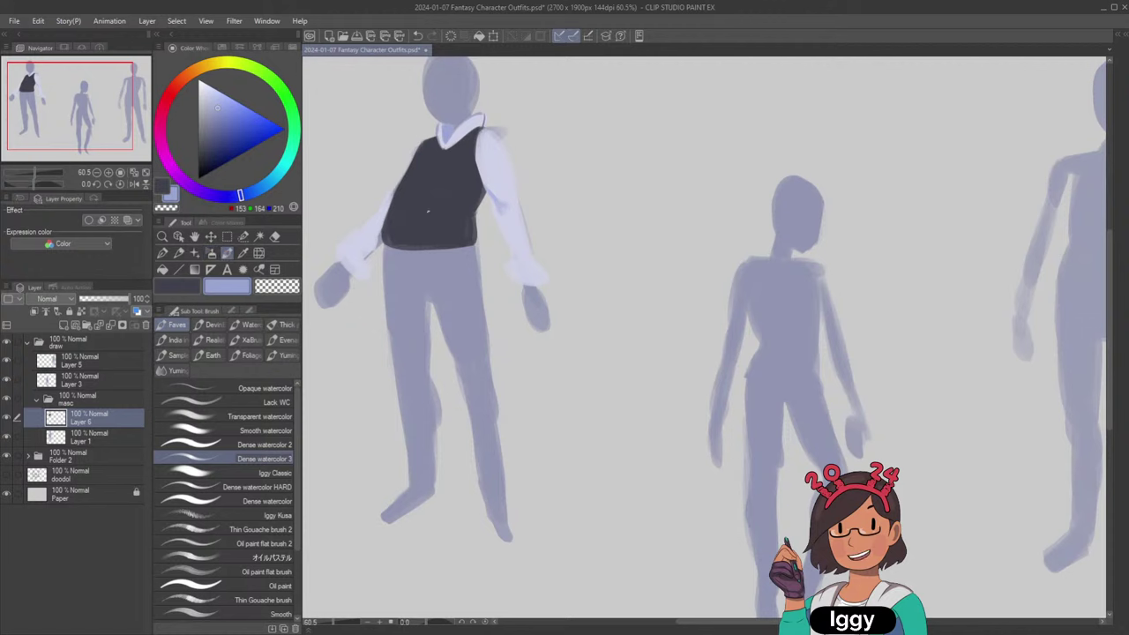
click(277, 286)
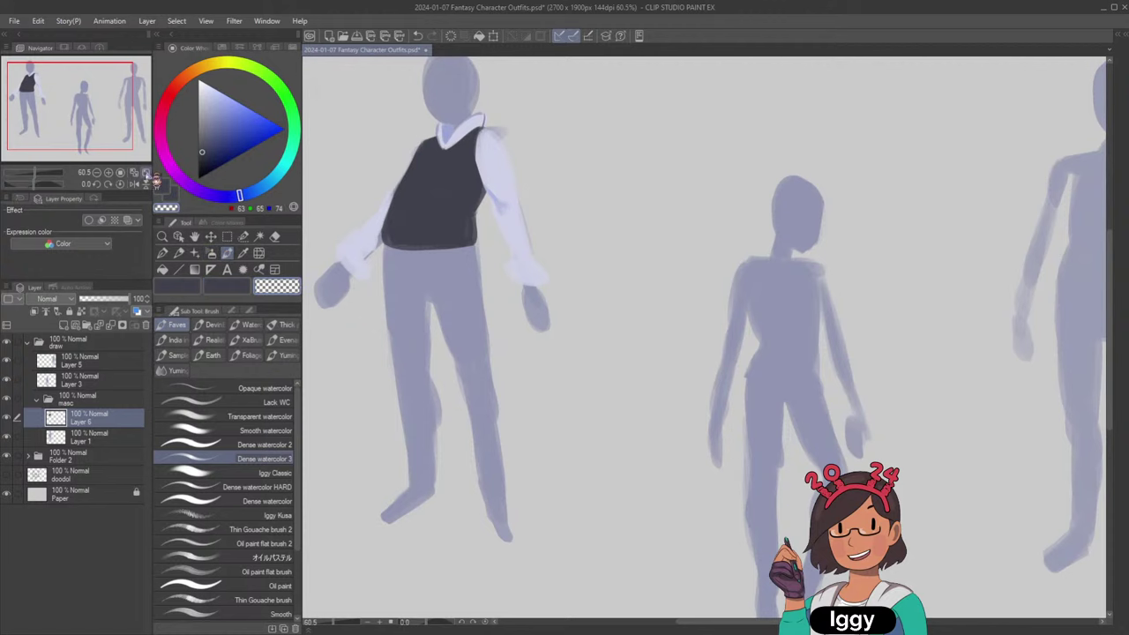
Collapse the masc and draw folders, show the outfit references in Folder 1, and move that folder above the draw folder.
click(145, 172)
click(37, 399)
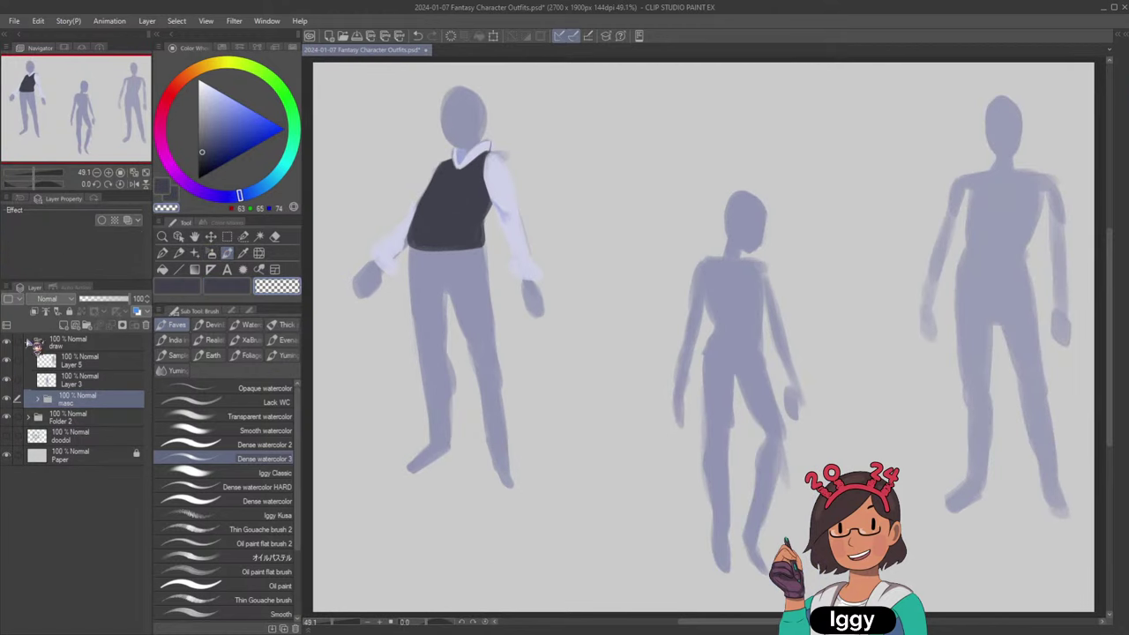
click(27, 341)
click(27, 360)
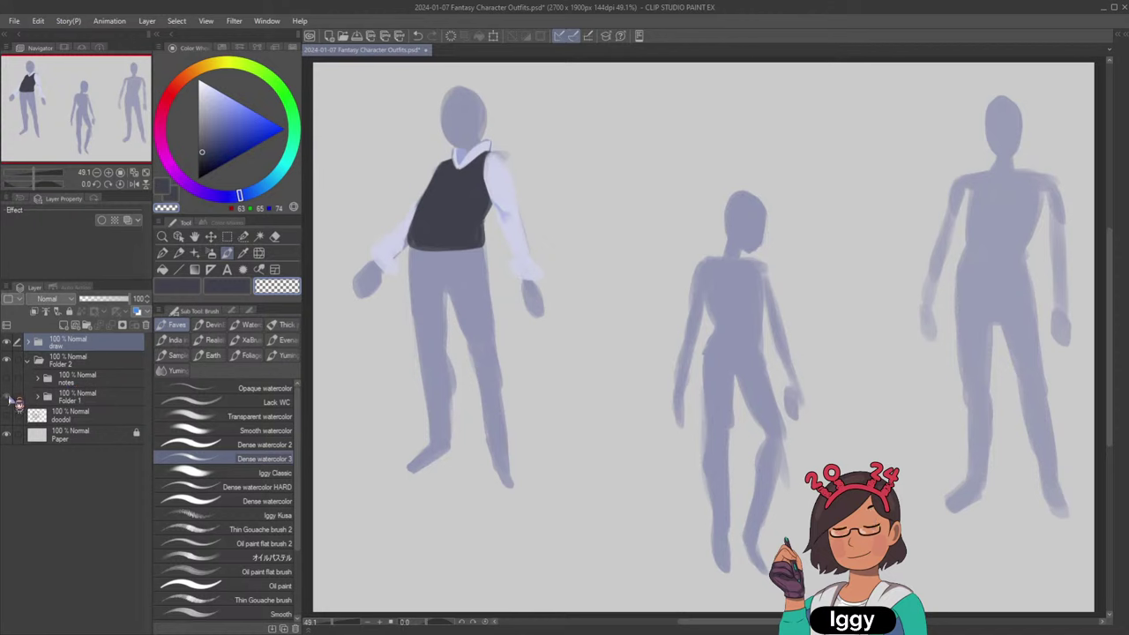
click(37, 396)
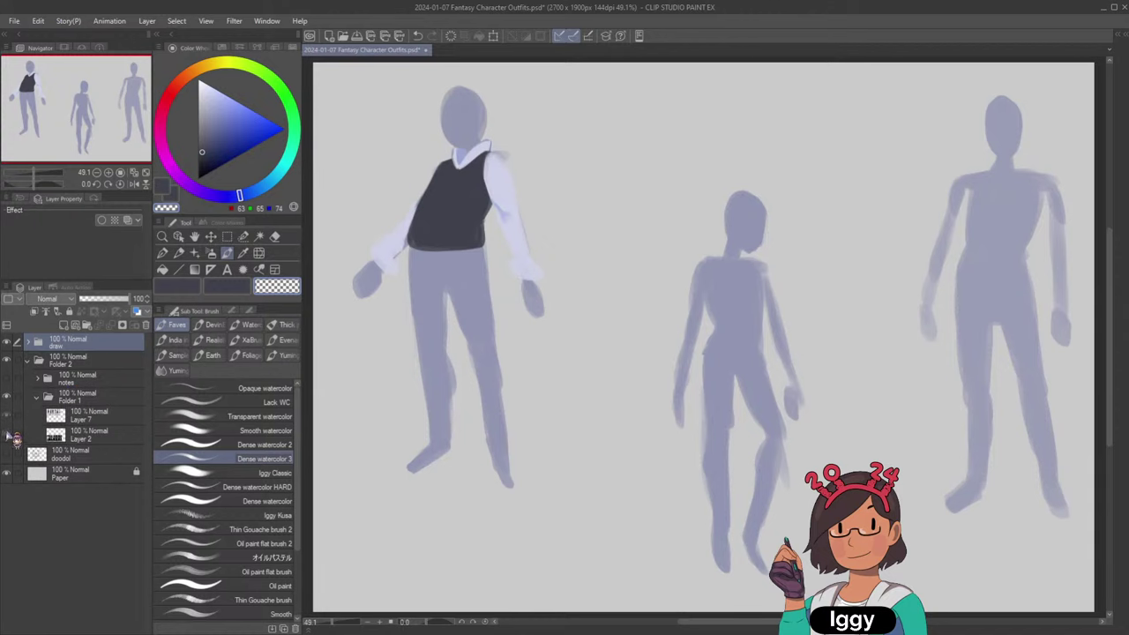
click(7, 434)
click(90, 401)
drag(89, 402, 88, 342)
Examine the uniform references up close, especially the teal jackets and the draped coat, and hide the collapsed Folder 1.
drag(133, 112, 131, 109)
scroll(471, 173, up, 4)
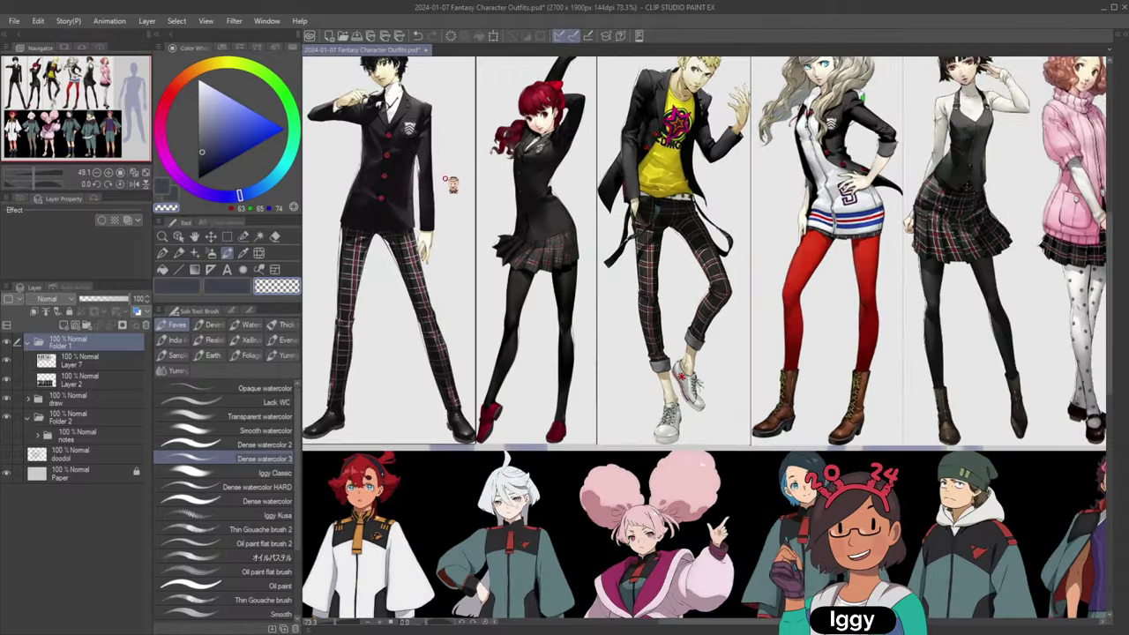
drag(58, 109, 86, 131)
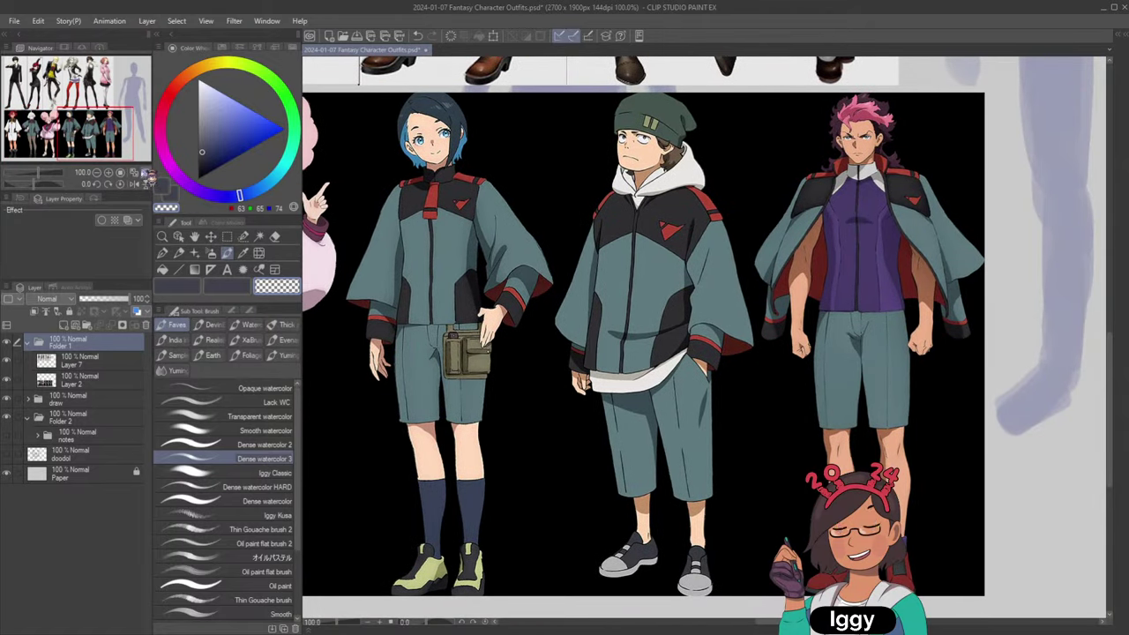
click(135, 173)
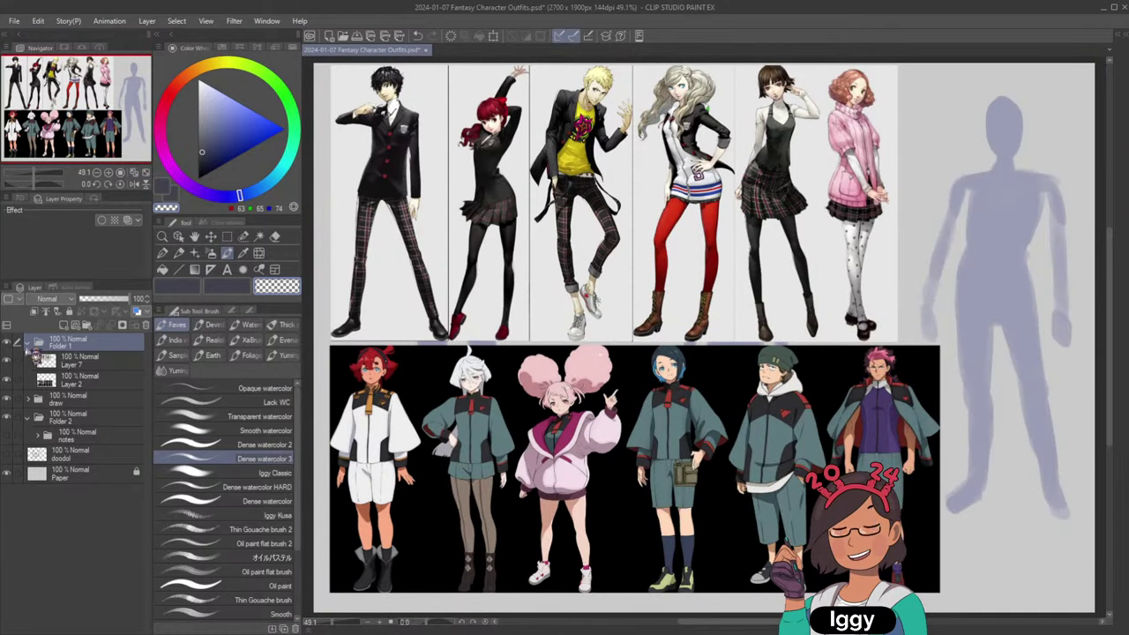
drag(85, 125, 141, 128)
scroll(574, 328, up, 6)
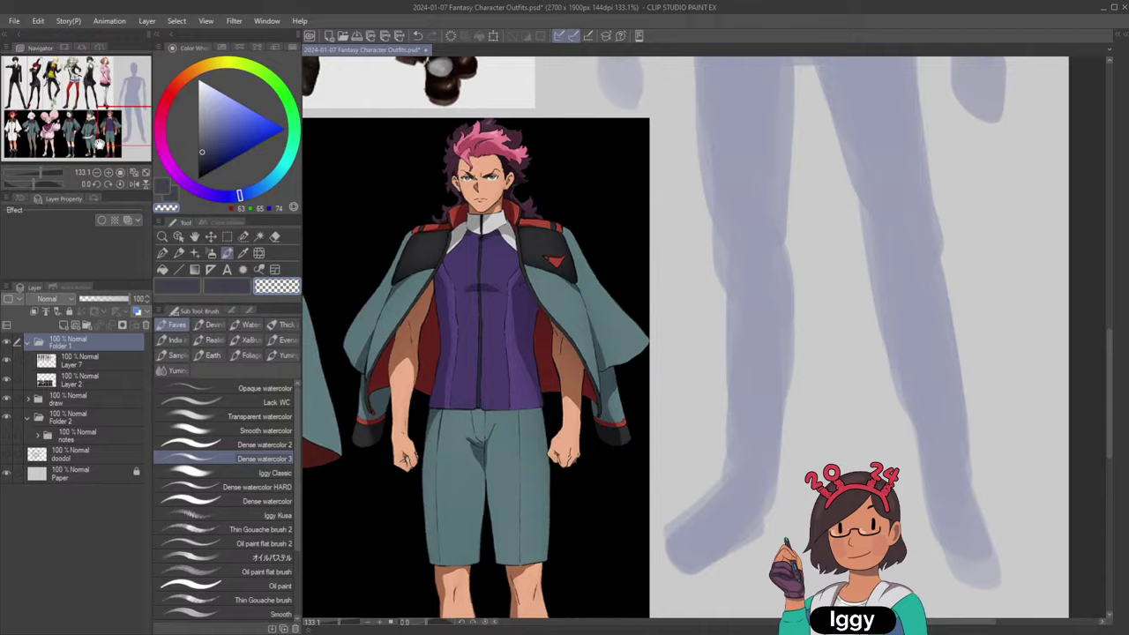
click(122, 130)
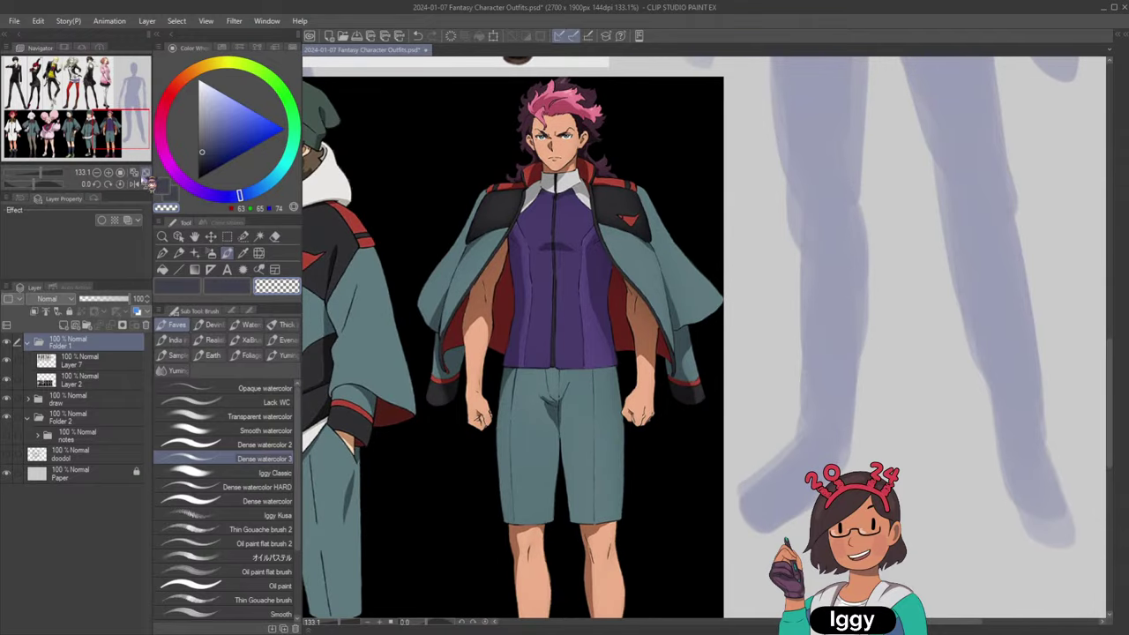
drag(108, 128, 102, 128)
scroll(101, 126, down, 4)
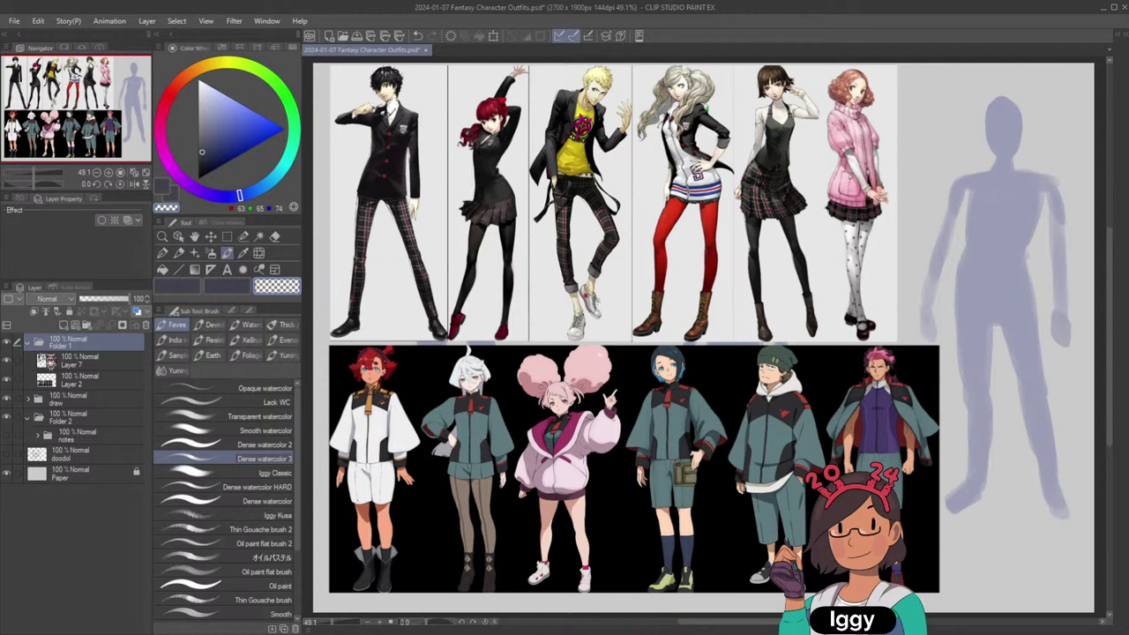
click(27, 342)
click(7, 342)
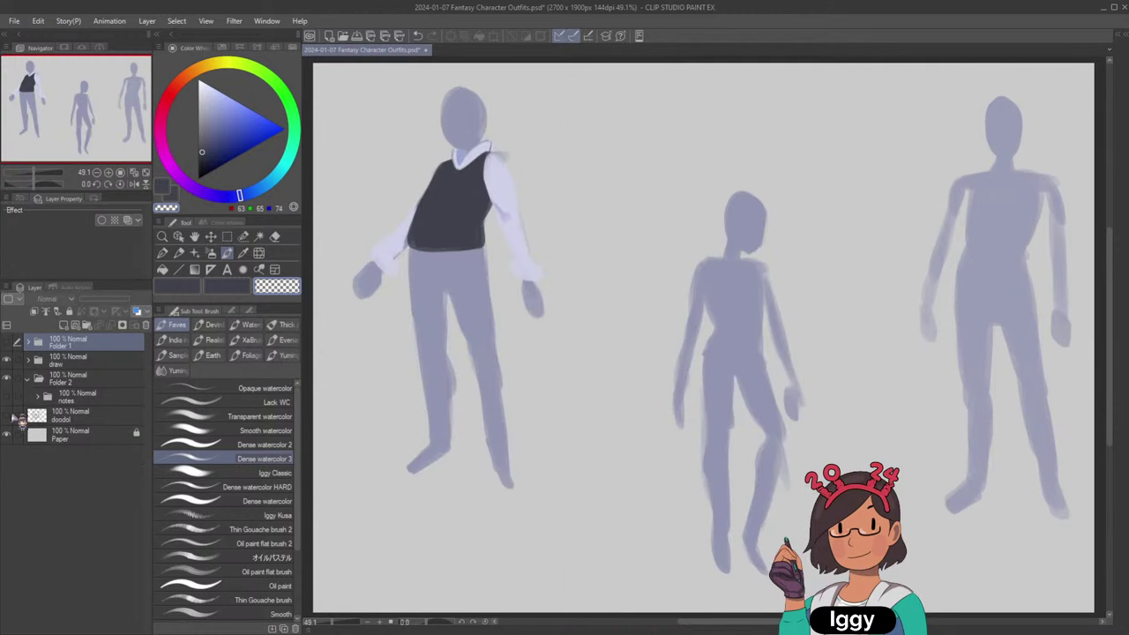
Show the reference folder again to compare the beanie character's jacket and the draped coat over a purple top, and hide it.
scroll(517, 120, up, 1)
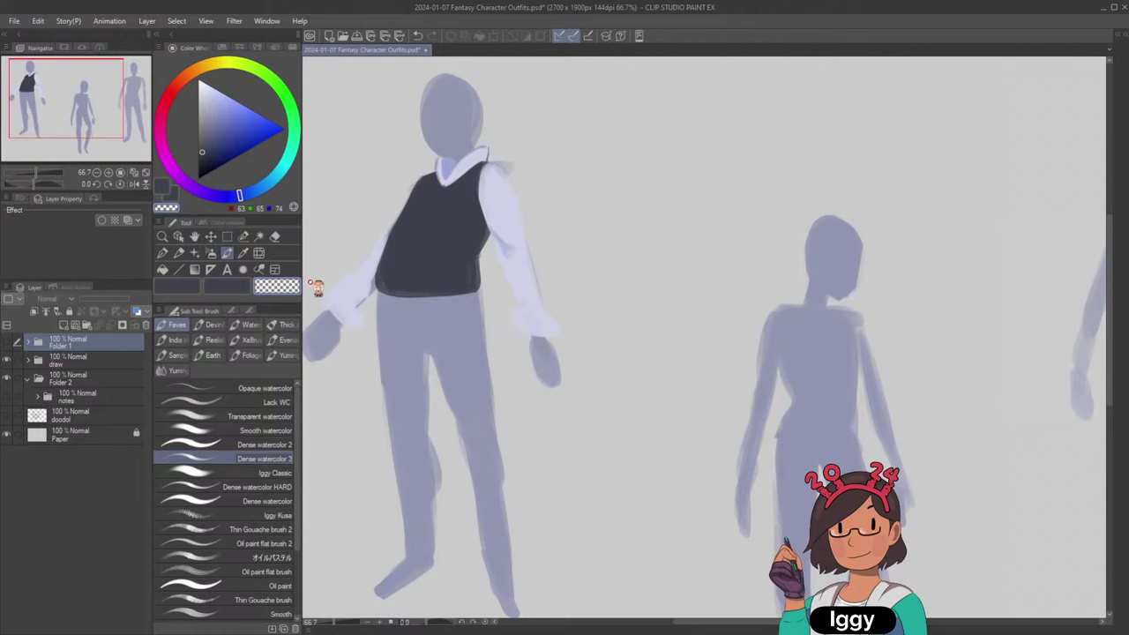
click(67, 100)
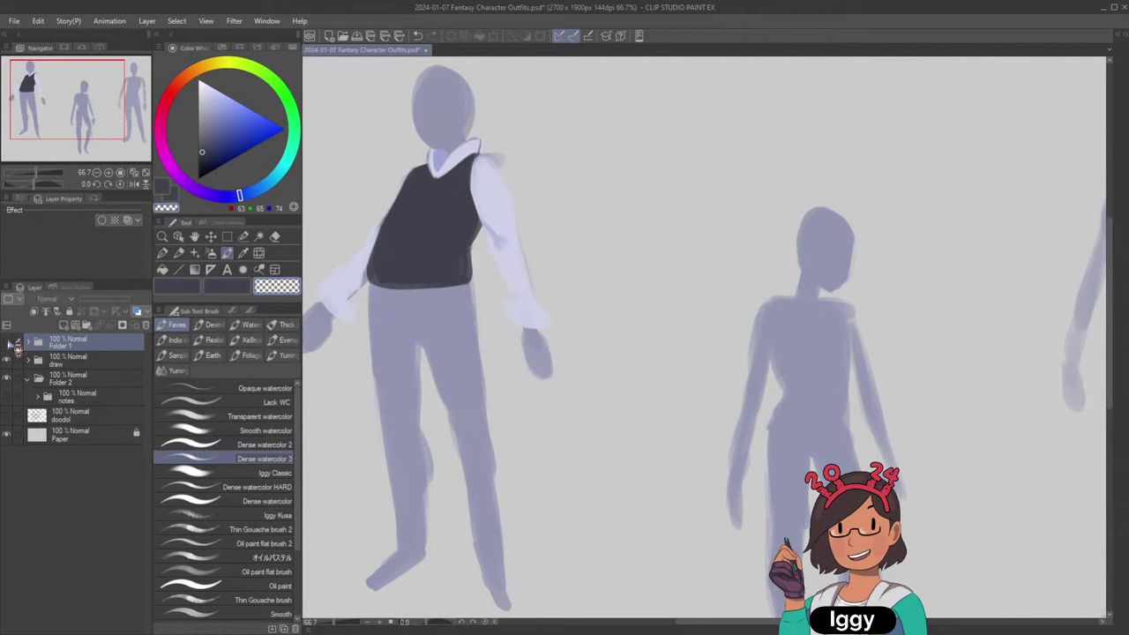
click(7, 342)
drag(89, 100, 132, 133)
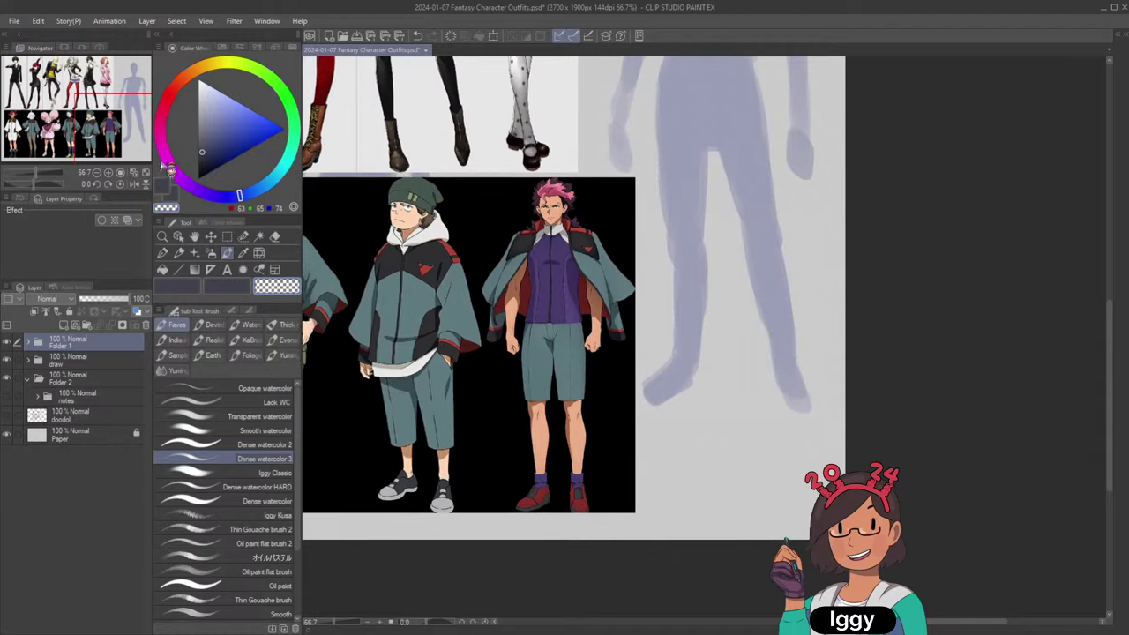
scroll(489, 214, up, 1)
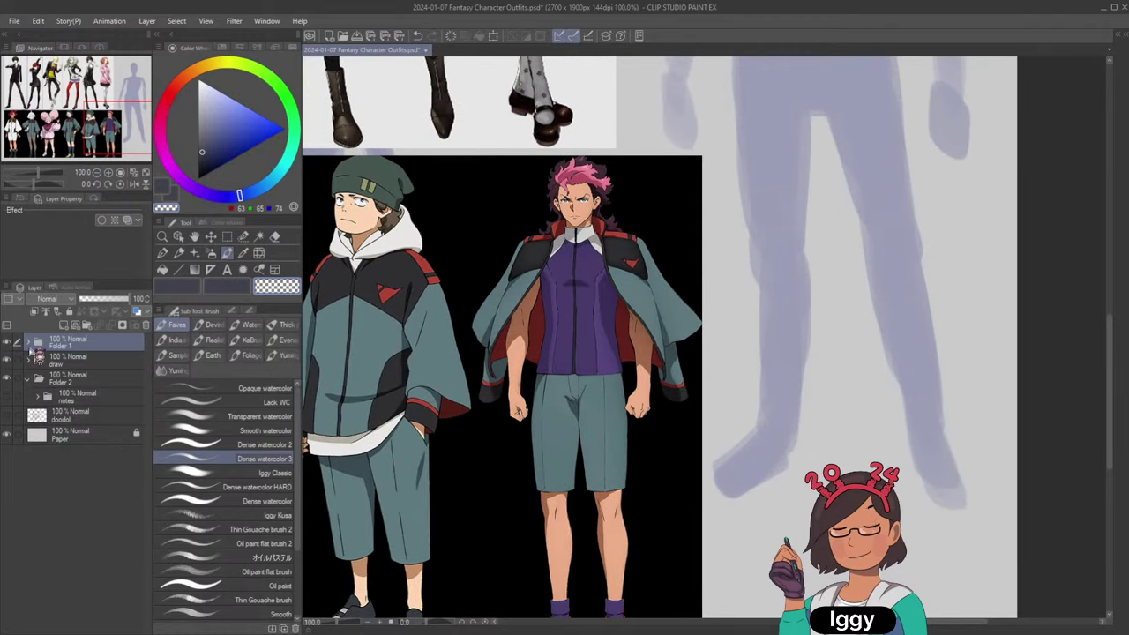
click(7, 343)
click(146, 173)
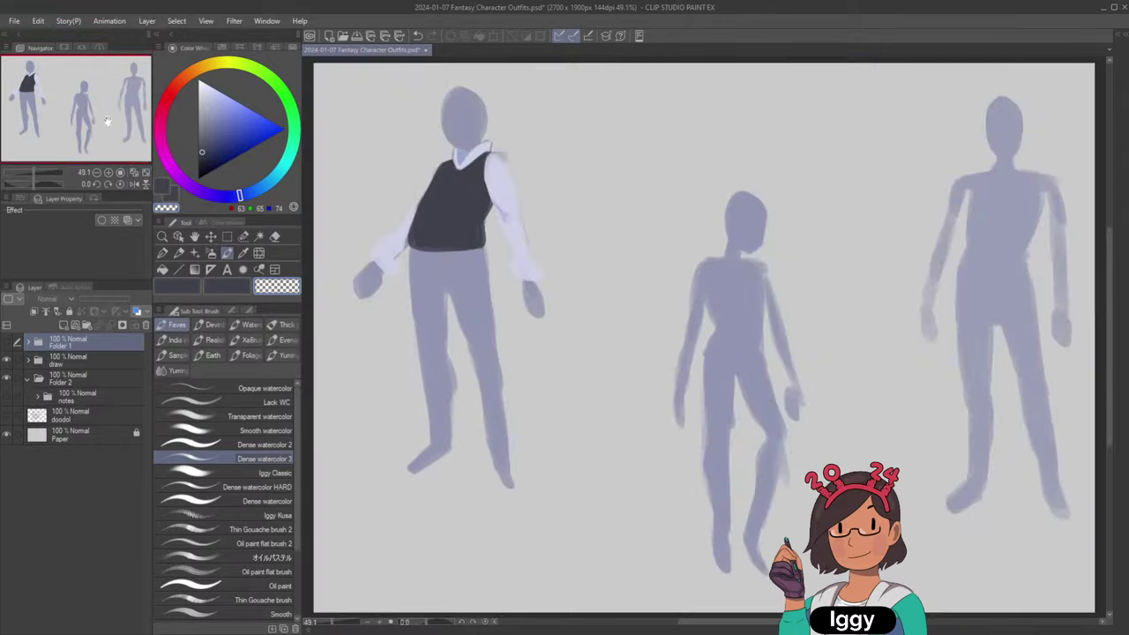
Select Layer 6 and paint a darker navy hem band along the bottom of the first figure's vest with Dense watercolor 3.
scroll(753, 158, up, 2)
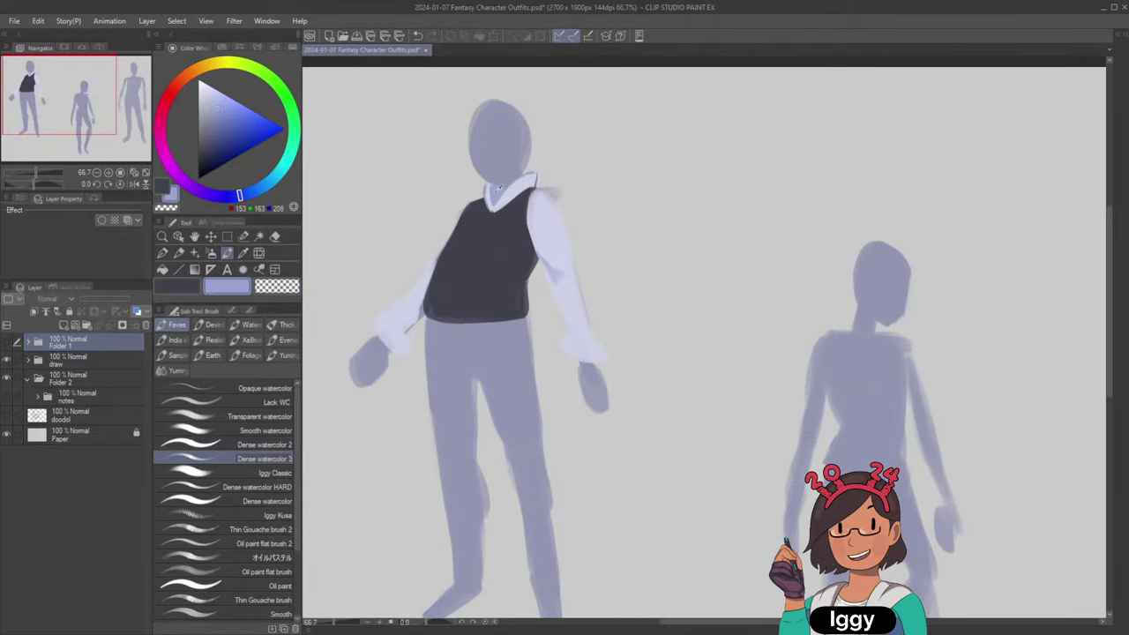
click(178, 236)
click(491, 197)
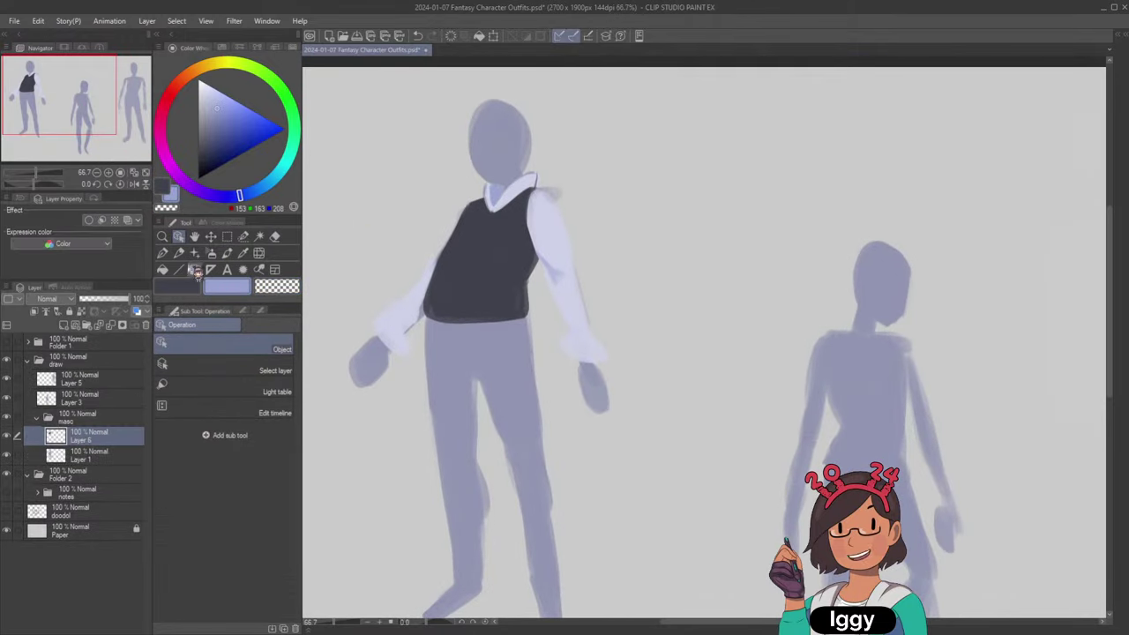
click(226, 253)
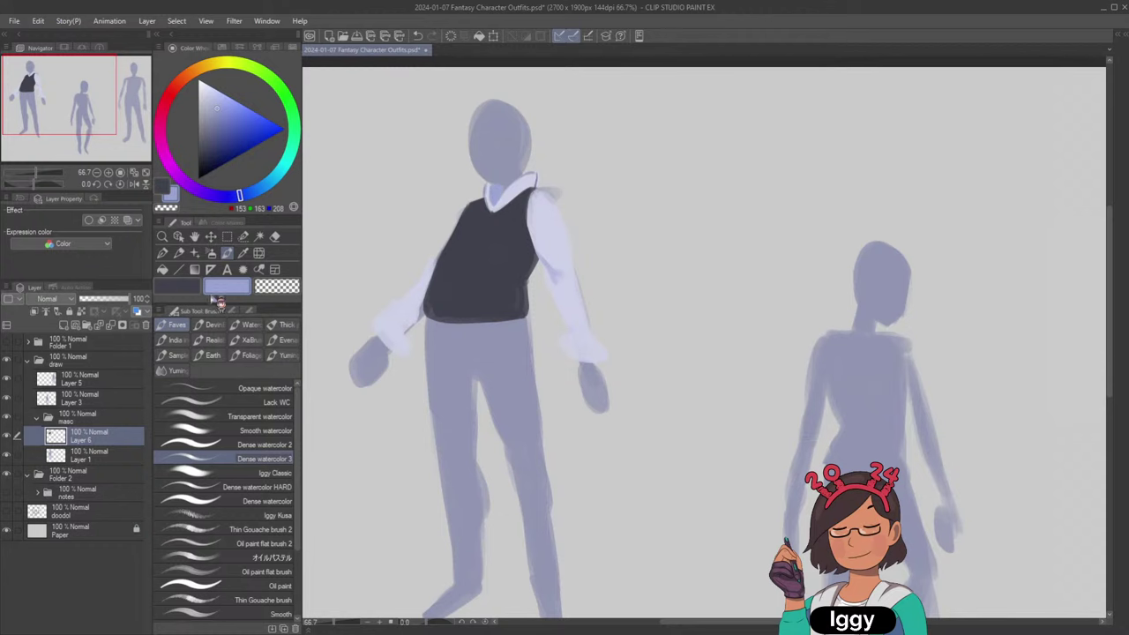
click(178, 286)
click(203, 157)
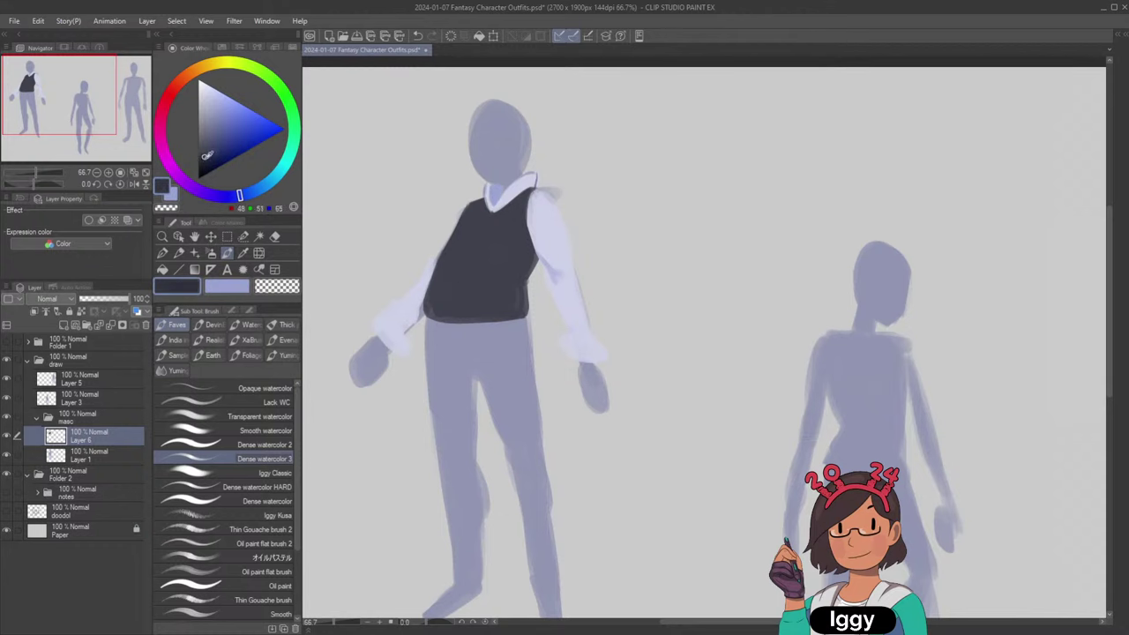
mouse_move(432, 325)
mouse_down()
mouse_move(487, 315)
mouse_move(429, 320)
mouse_move(521, 322)
mouse_up()
key(ctrl+z)
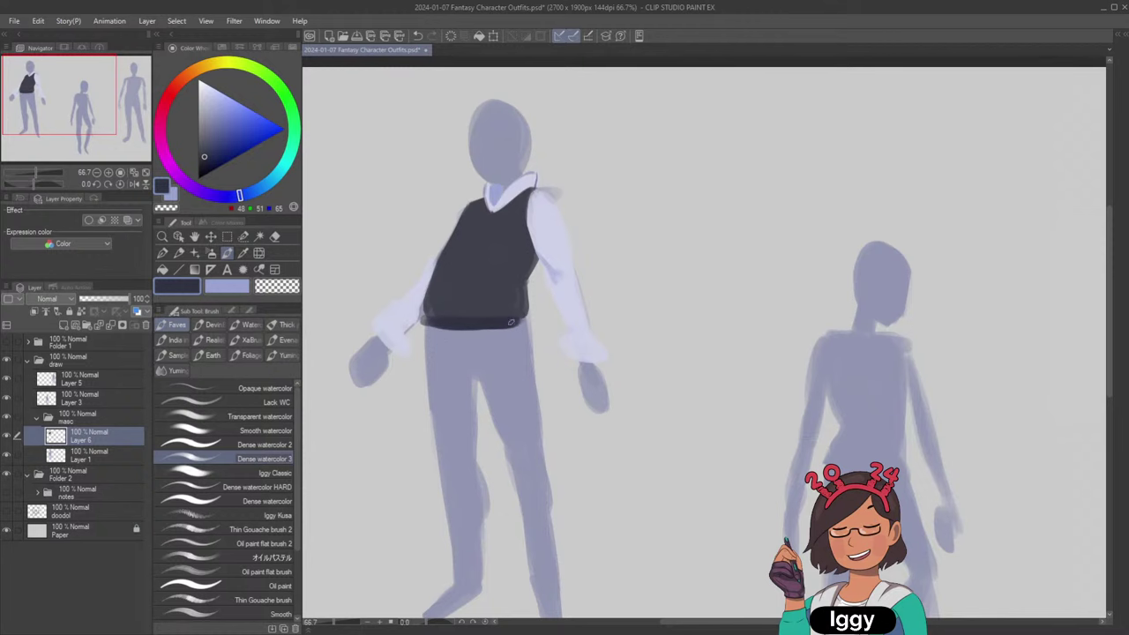
scroll(558, 279, down, 2)
scroll(558, 279, up, 3)
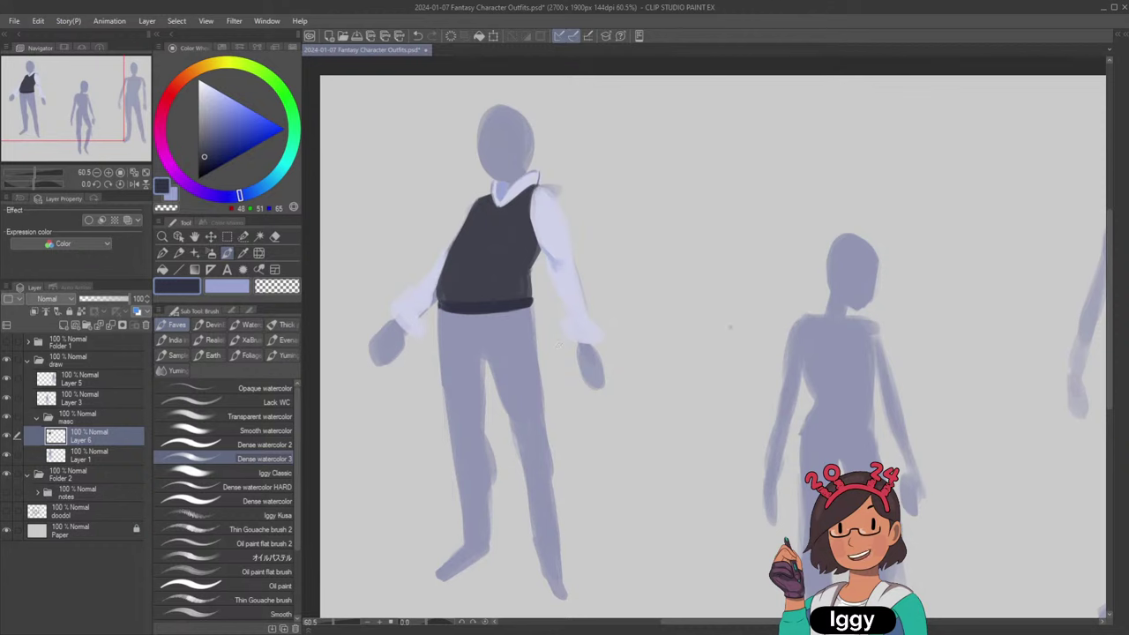
Paint a trouser waistband just below the vest's hem with the colour sampled from the vest, redoing the curved stroke as needed.
alt+click(487, 273)
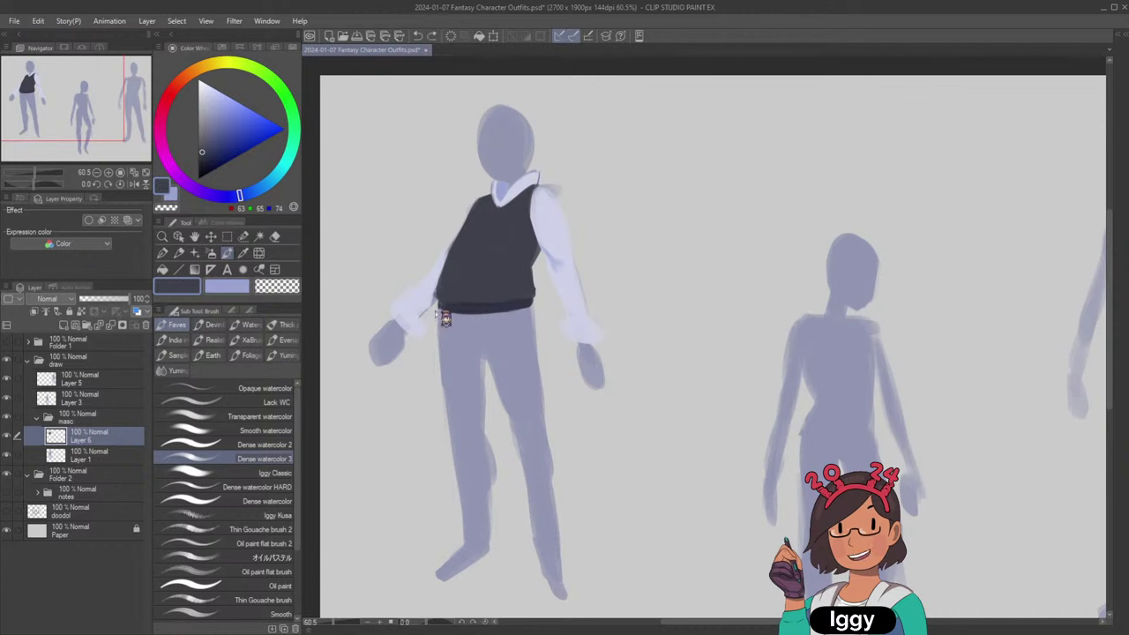
drag(445, 320, 514, 303)
drag(439, 309, 533, 305)
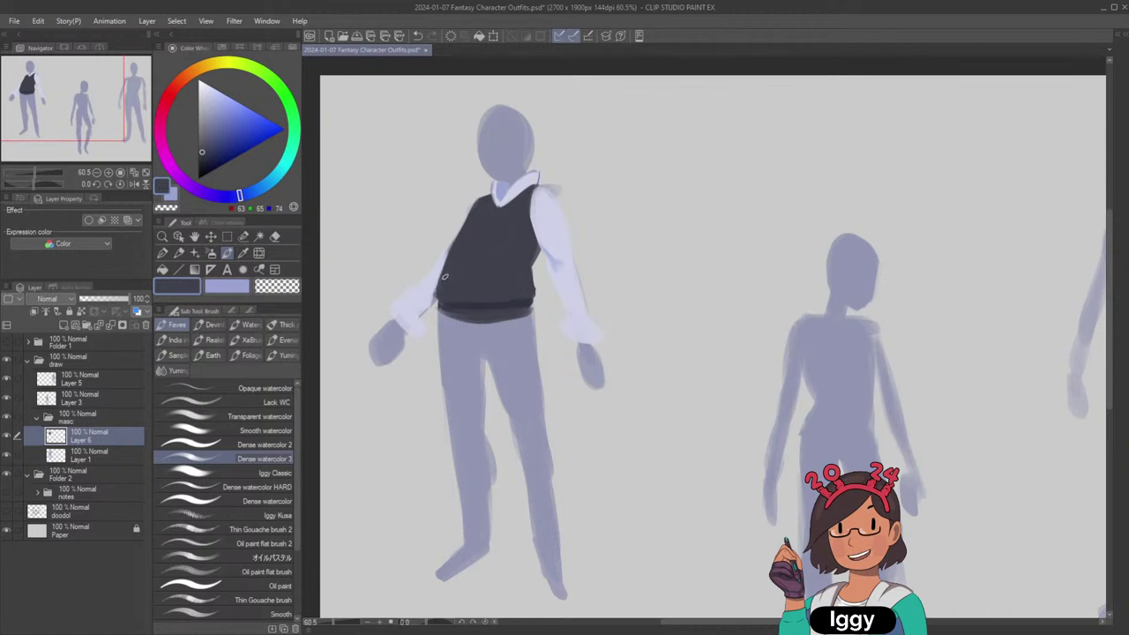
key(ctrl+z)
key(ctrl+z)
drag(438, 311, 531, 310)
key(ctrl+z)
key(ctrl+z)
key(ctrl+z)
key(ctrl+z)
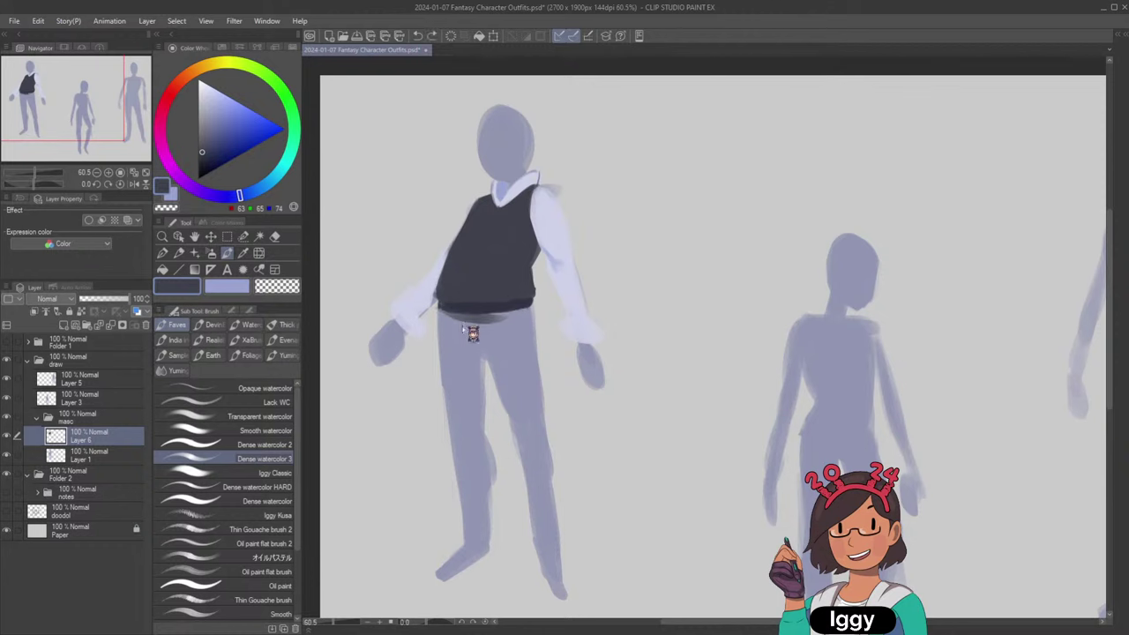
drag(439, 313, 521, 316)
key(ctrl+z)
key(ctrl+z)
drag(439, 312, 530, 315)
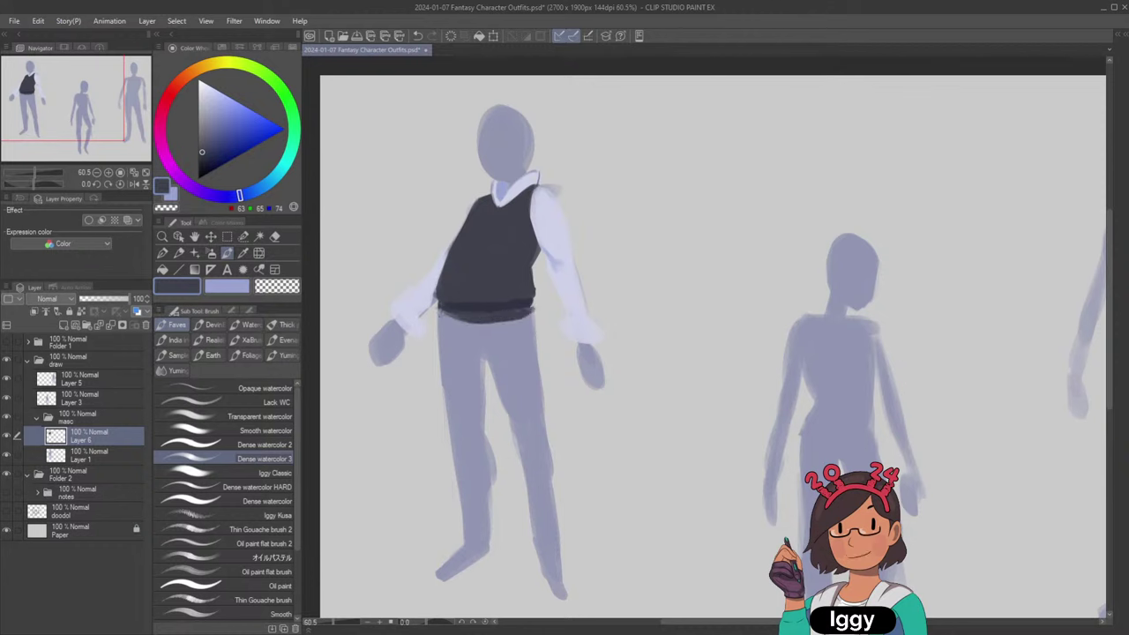
Paint the outer edge of the first figure's trouser leg from the waistband down to the lower calf, redoing the first stroke.
drag(440, 313, 440, 397)
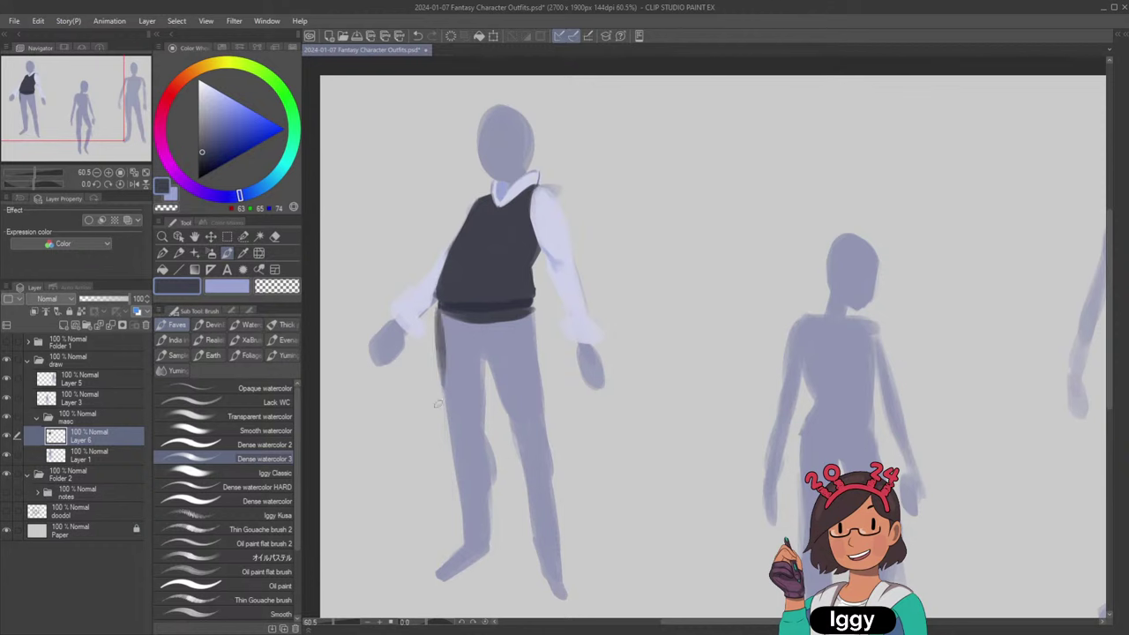
key(ctrl+z)
drag(439, 313, 453, 453)
drag(443, 377, 453, 487)
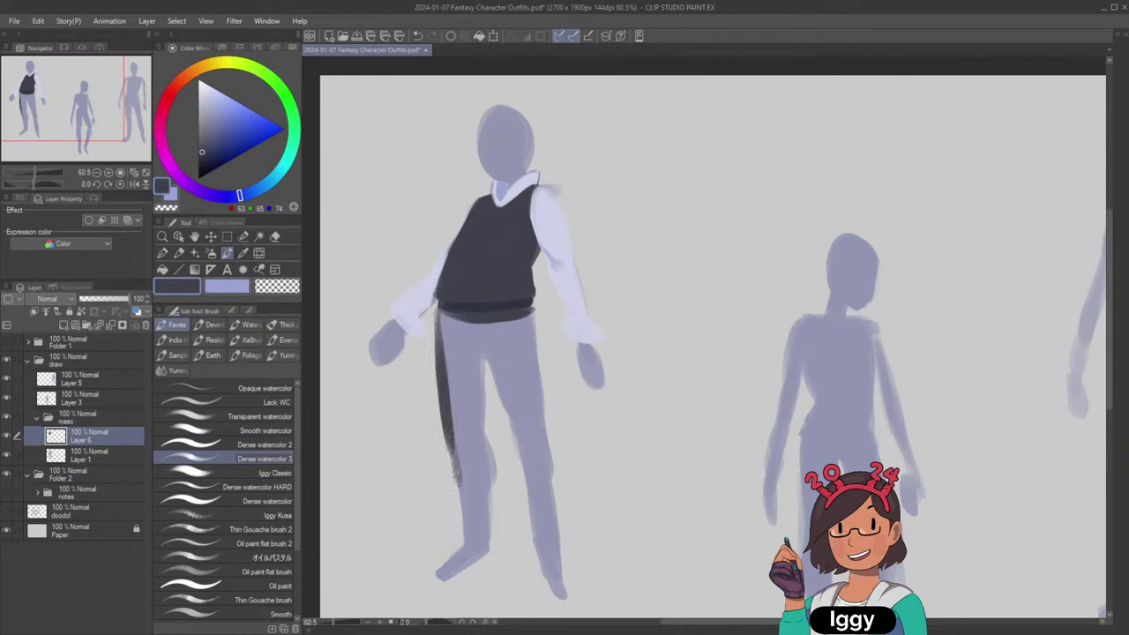
drag(447, 438, 459, 505)
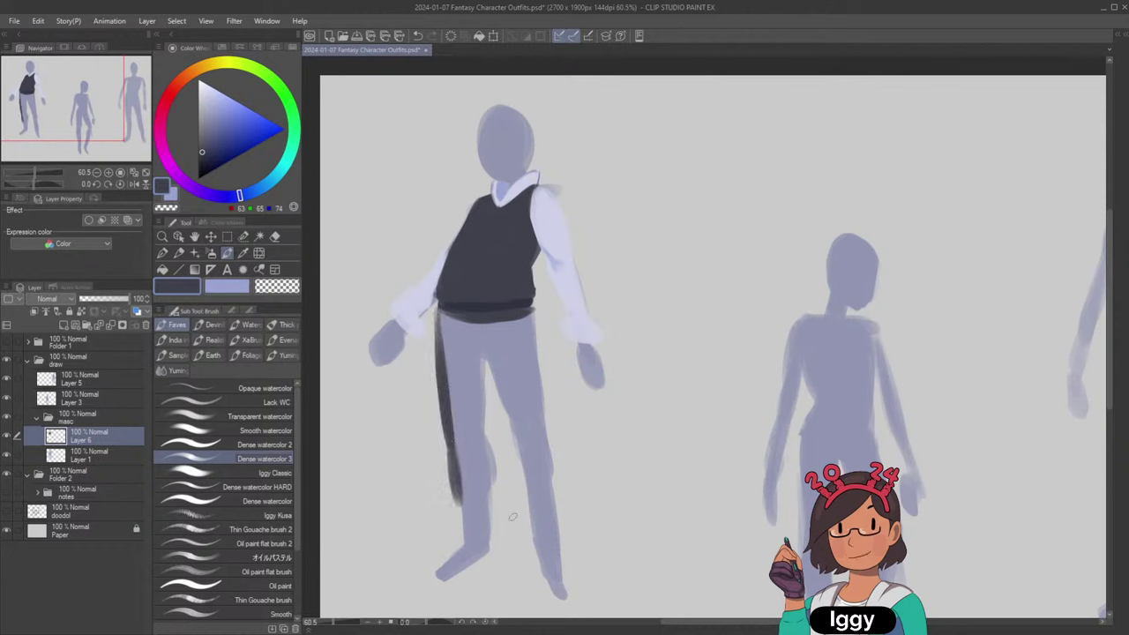
drag(448, 450, 459, 516)
Paint the hem above the ankle and the inner edge up to the crotch for the same trouser leg, redoing faulty strokes.
mouse_move(461, 503)
mouse_down()
mouse_move(485, 522)
mouse_move(458, 505)
mouse_move(470, 525)
mouse_move(492, 526)
mouse_move(496, 459)
mouse_up()
key(ctrl+z)
drag(494, 525, 487, 415)
drag(492, 466, 483, 360)
drag(488, 425, 484, 346)
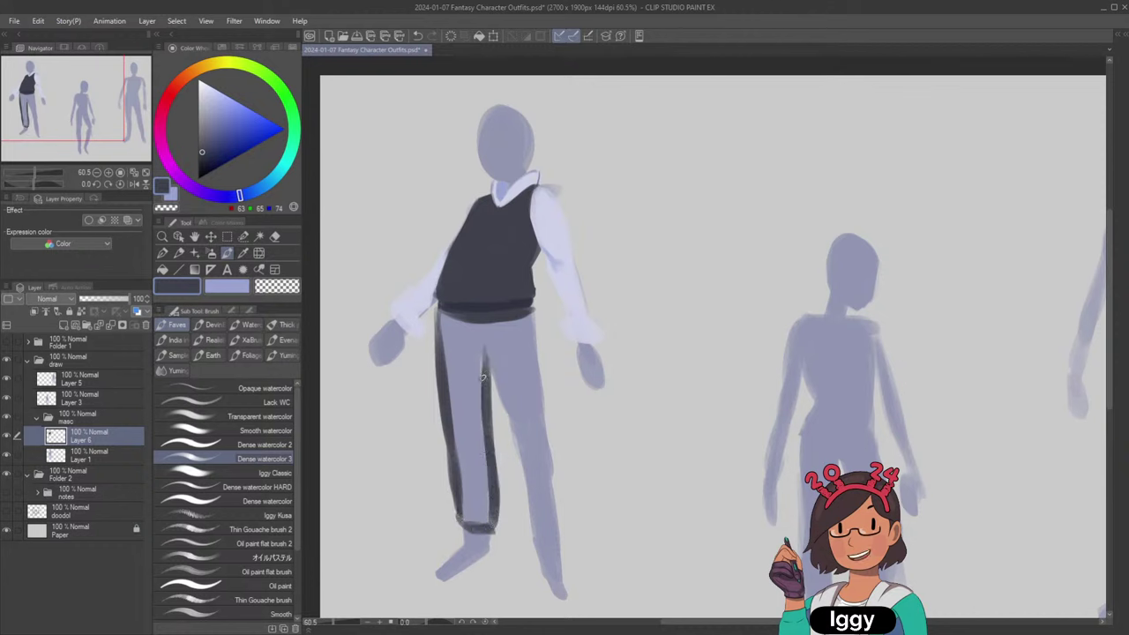
key(ctrl+z)
mouse_move(486, 461)
mouse_down()
mouse_move(482, 358)
mouse_move(484, 484)
mouse_up()
Thicken the trousers' waistband and start filling the upper thigh of the outlined leg in dark navy.
mouse_move(445, 323)
mouse_down()
mouse_move(507, 329)
mouse_move(528, 318)
mouse_move(518, 312)
mouse_up()
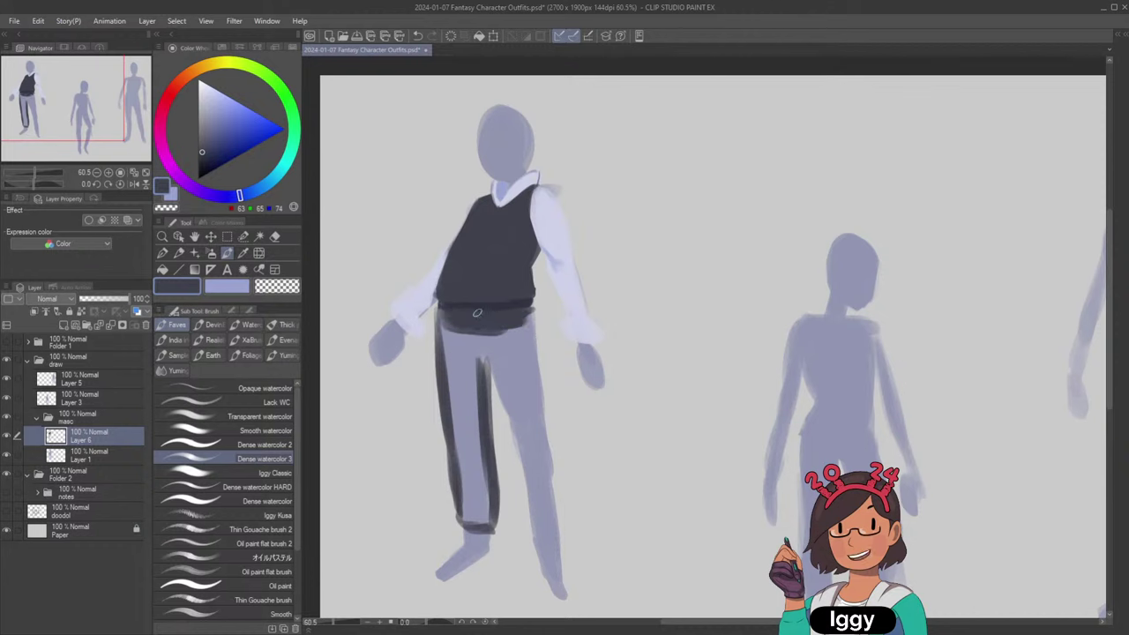
drag(443, 319, 456, 388)
drag(458, 390, 456, 327)
Doodle a tall vertical post with a base line and a small stick figure above the middle silhouette in darker navy.
drag(498, 257, 217, 257)
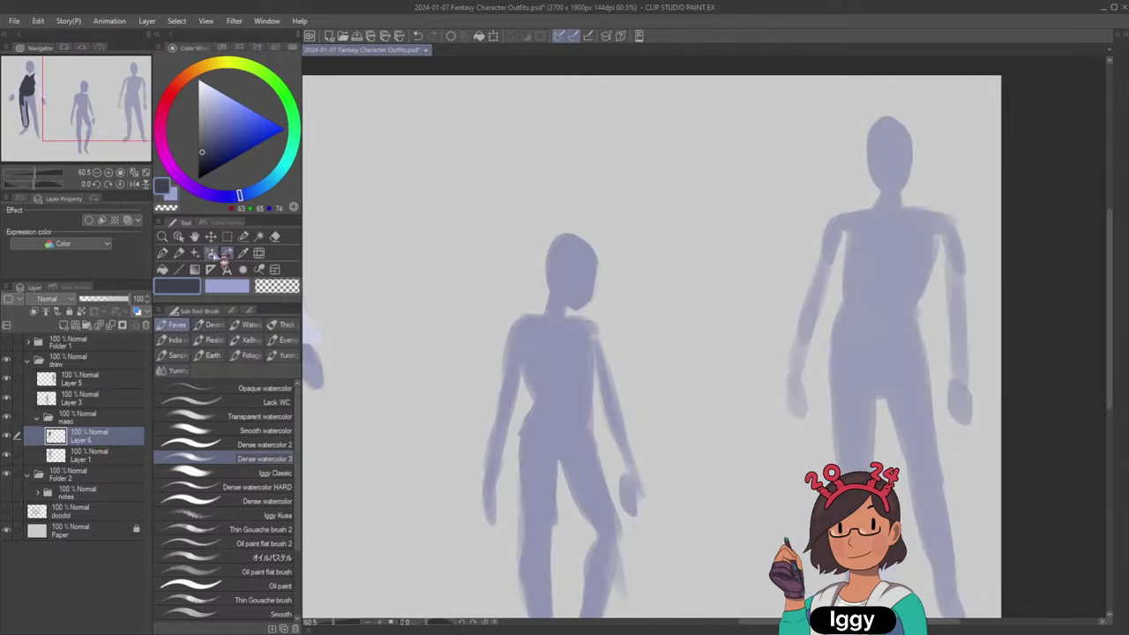
click(203, 161)
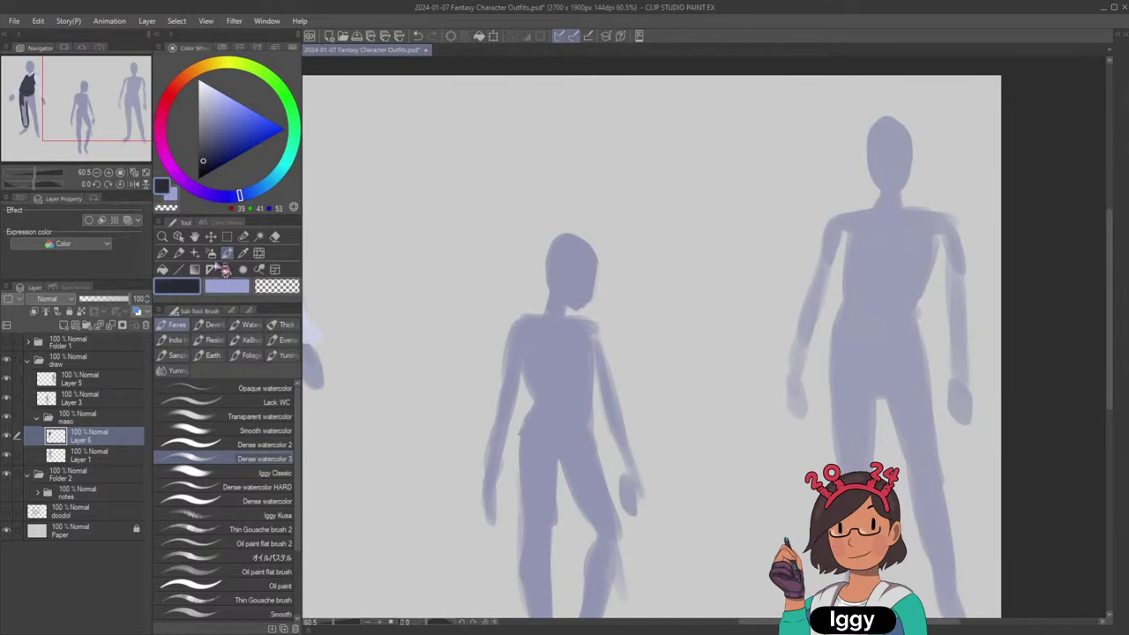
mouse_move(525, 114)
mouse_down()
mouse_move(554, 112)
mouse_move(554, 164)
mouse_move(600, 198)
mouse_up()
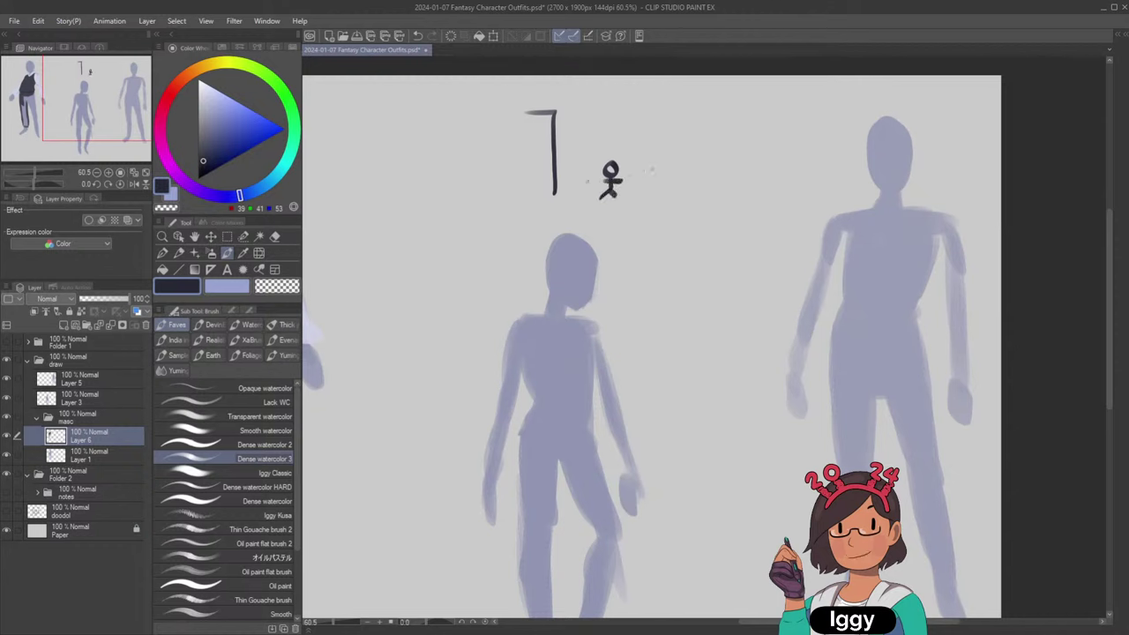
drag(642, 201, 706, 201)
Select the stick figure with its ground line and move it up beside the doodled post.
click(227, 237)
mouse_move(637, 185)
mouse_down()
mouse_move(725, 217)
mouse_move(572, 201)
mouse_move(584, 134)
mouse_move(587, 197)
mouse_move(572, 221)
mouse_up()
click(211, 236)
click(487, 230)
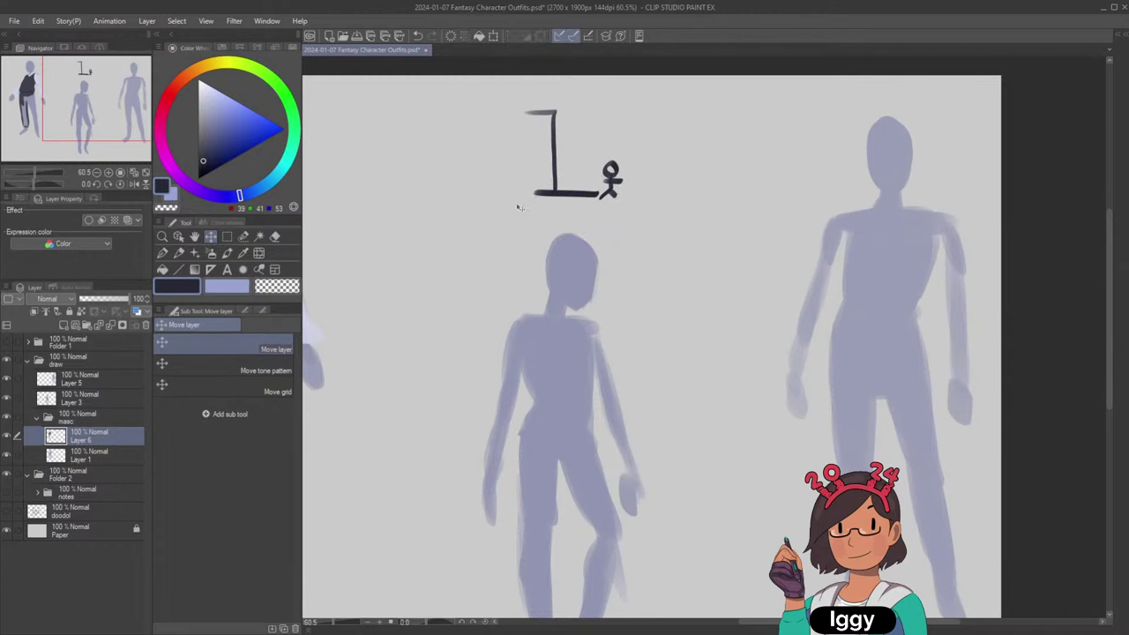
key(m)
mouse_move(593, 152)
mouse_down()
mouse_move(632, 206)
mouse_move(608, 145)
mouse_move(585, 164)
mouse_move(618, 206)
mouse_move(587, 130)
mouse_up()
key(k)
key(ctrl+d)
key(m)
key(k)
click(145, 176)
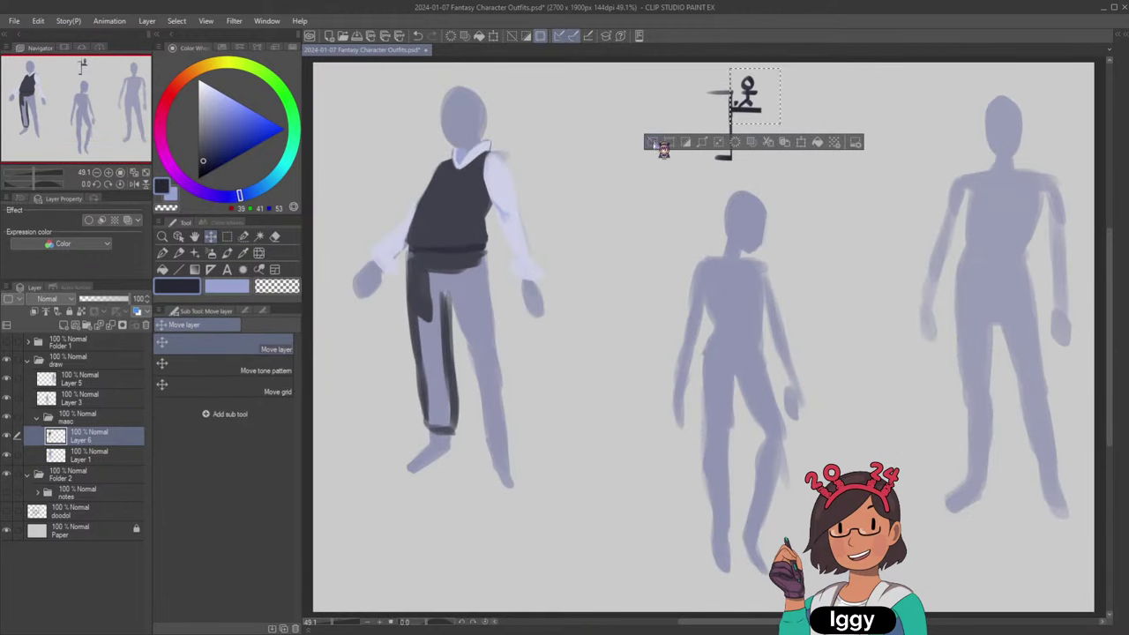
Deselect and erase the whole stick figure doodle above the middle silhouette with the Hard eraser.
click(654, 141)
click(274, 236)
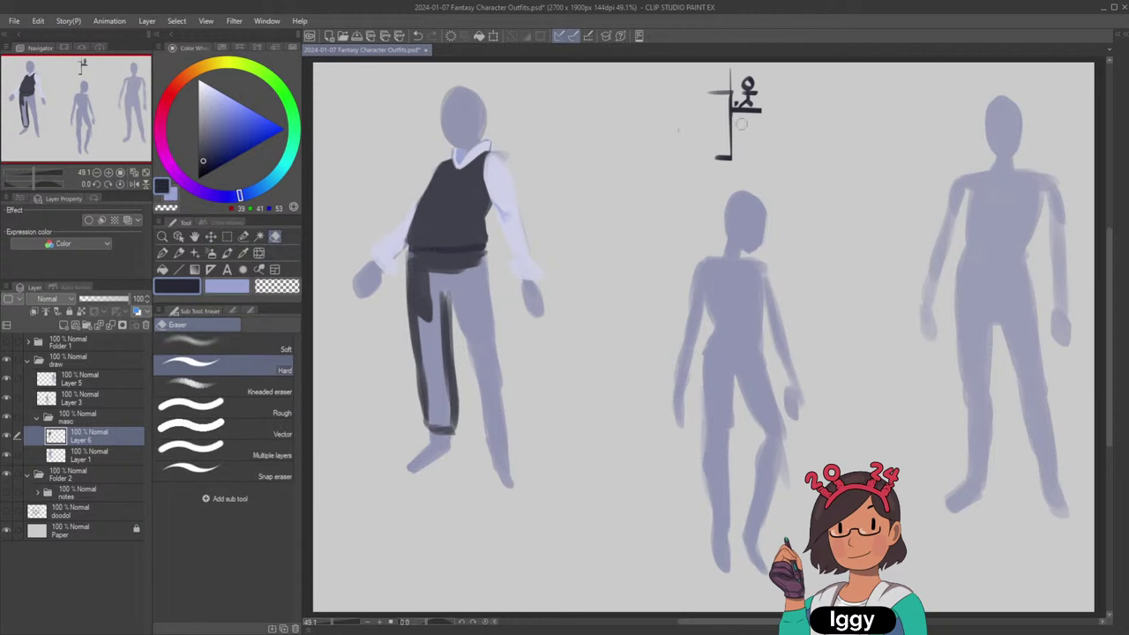
mouse_move(769, 88)
mouse_down()
mouse_move(757, 160)
mouse_move(726, 151)
mouse_up()
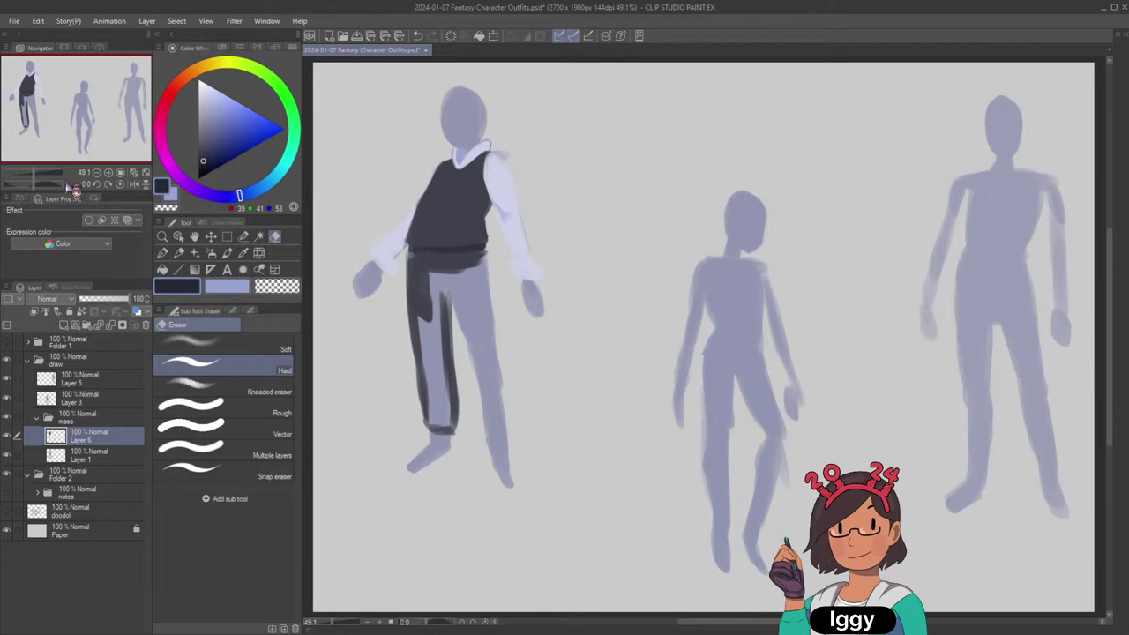
Fill the outlined trouser leg with sampled dark navy using Dense watercolor 3, and block in the other leg's upper thigh.
scroll(452, 294, up, 2)
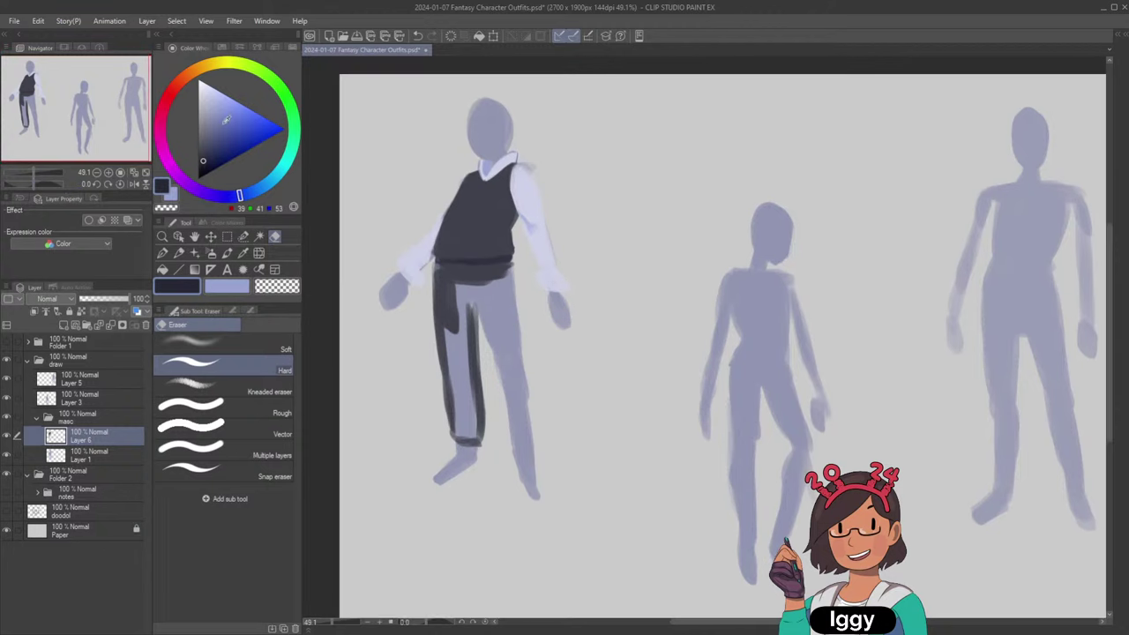
key(b)
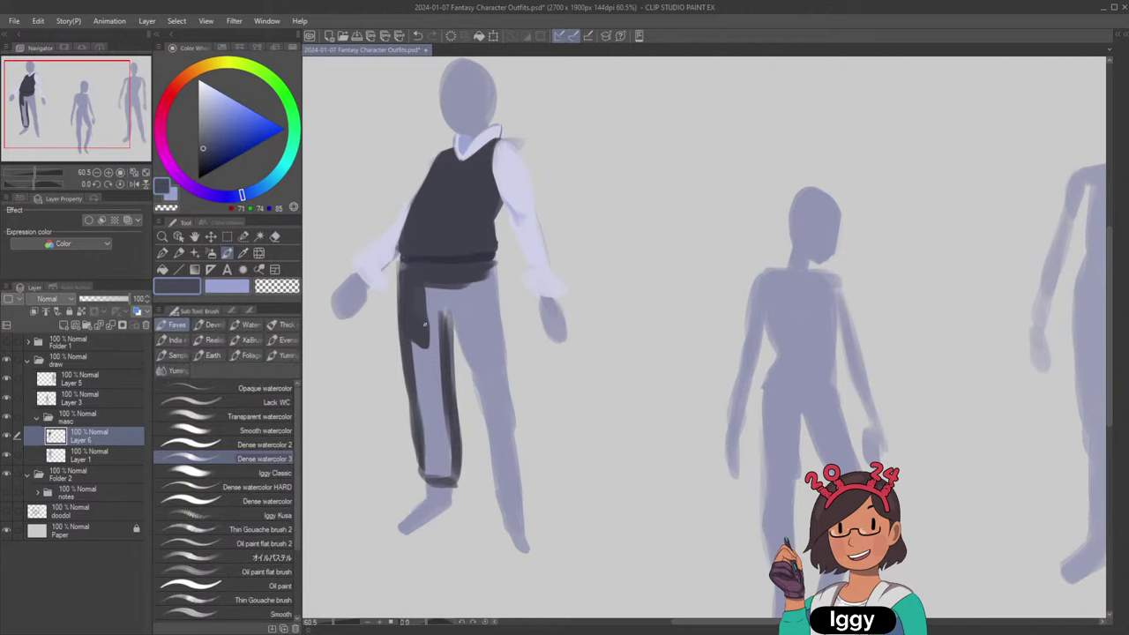
drag(429, 285, 428, 379)
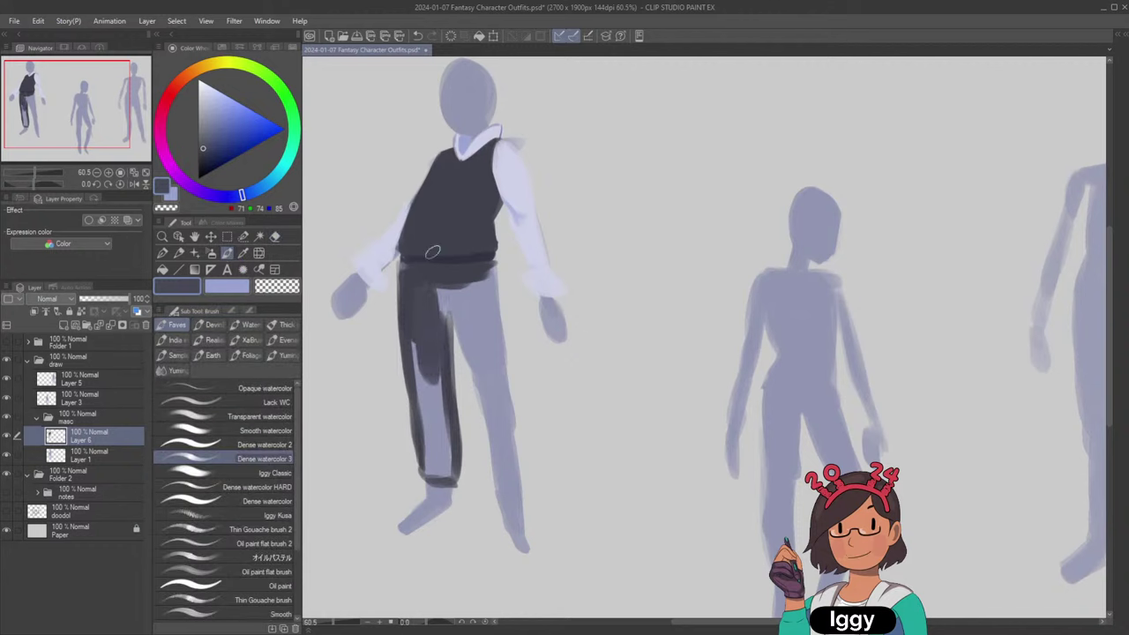
alt+click(411, 280)
drag(423, 309, 428, 401)
drag(430, 284, 432, 418)
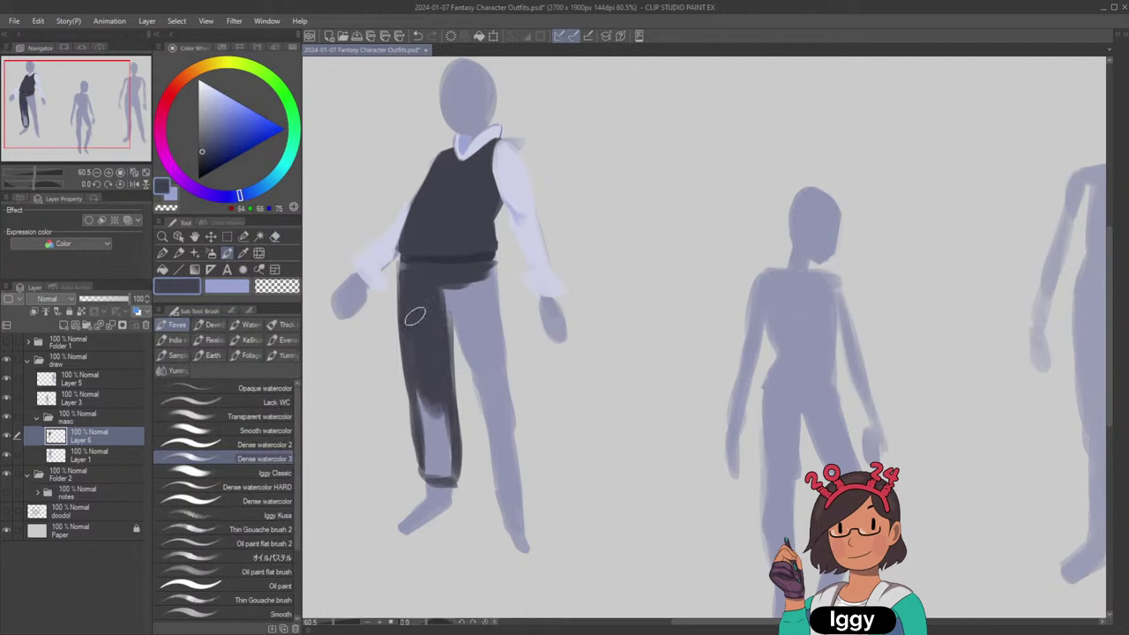
mouse_move(411, 323)
mouse_down()
mouse_move(436, 428)
mouse_move(431, 389)
mouse_move(437, 412)
mouse_move(452, 410)
mouse_move(424, 400)
mouse_move(425, 388)
mouse_move(444, 433)
mouse_up()
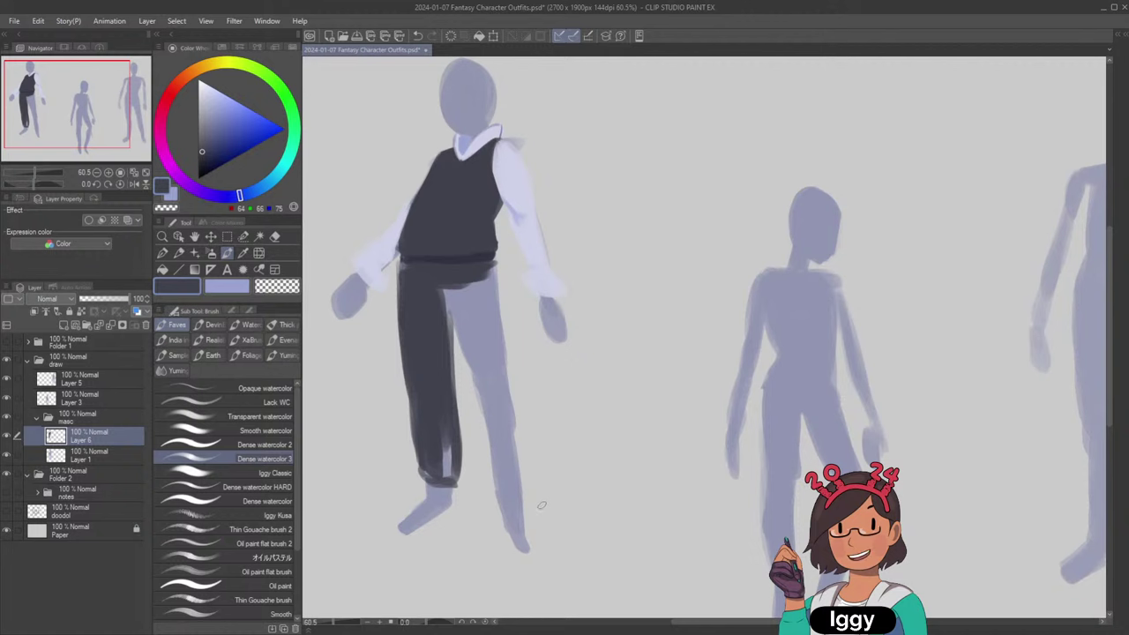
mouse_move(446, 458)
mouse_down()
mouse_move(441, 431)
mouse_move(443, 464)
mouse_move(433, 462)
mouse_up()
mouse_move(442, 301)
mouse_down()
mouse_move(484, 334)
mouse_move(482, 318)
mouse_move(474, 329)
mouse_move(479, 303)
mouse_move(486, 322)
mouse_move(477, 383)
mouse_move(467, 320)
mouse_move(477, 355)
mouse_move(450, 295)
mouse_move(482, 379)
mouse_up()
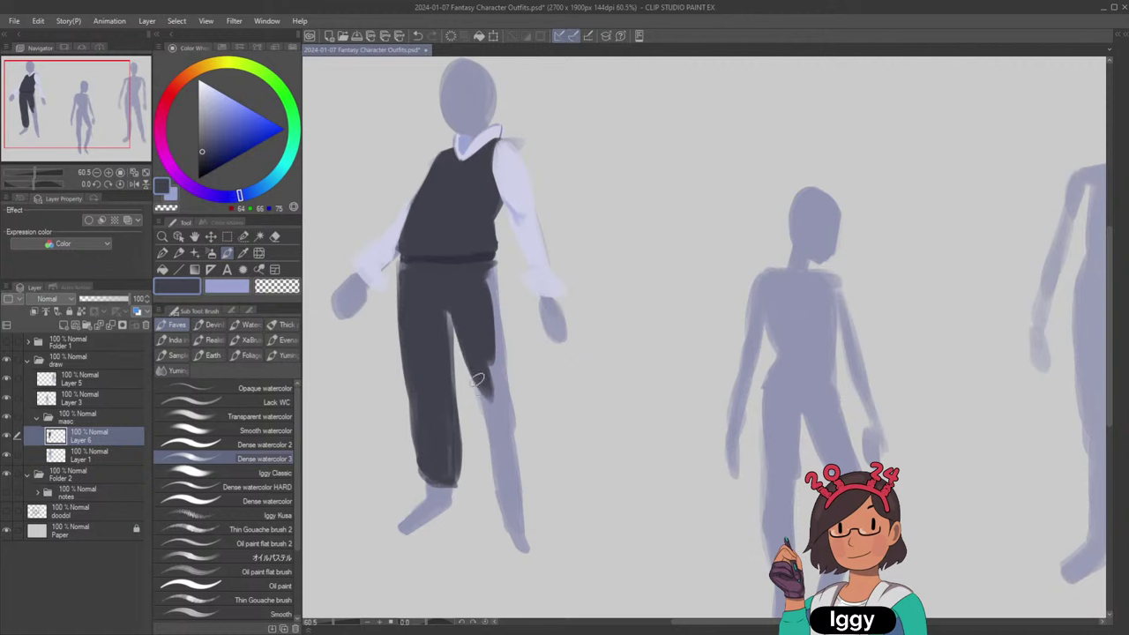
Trim the inner and outer edges of the filled trouser leg by brushing with the transparent colour.
key(c)
drag(451, 331, 454, 402)
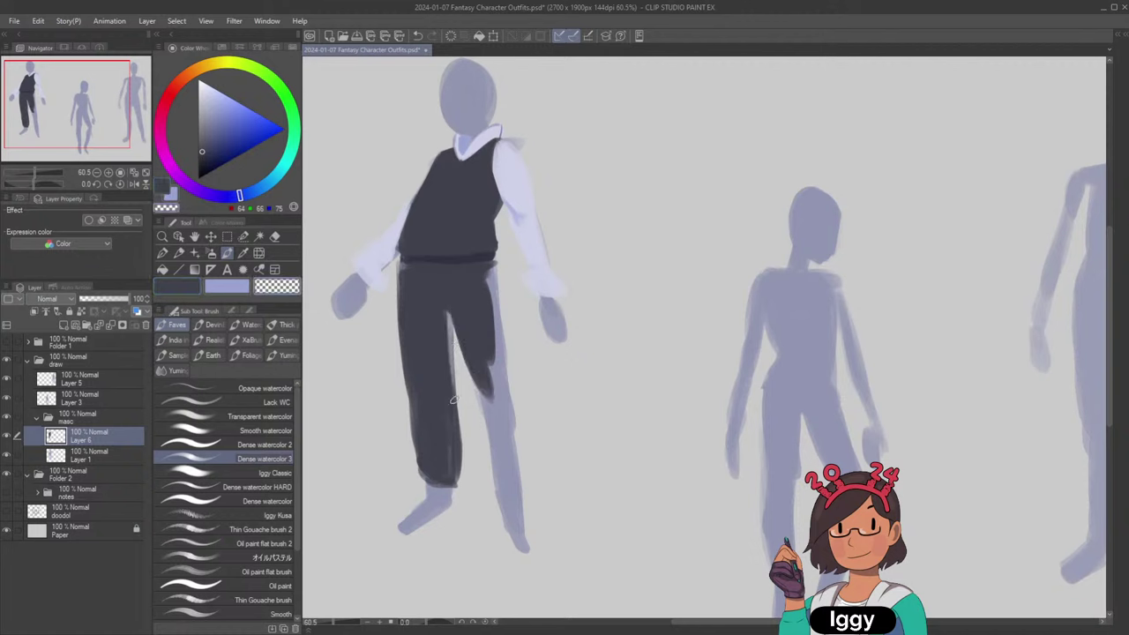
drag(453, 328, 459, 460)
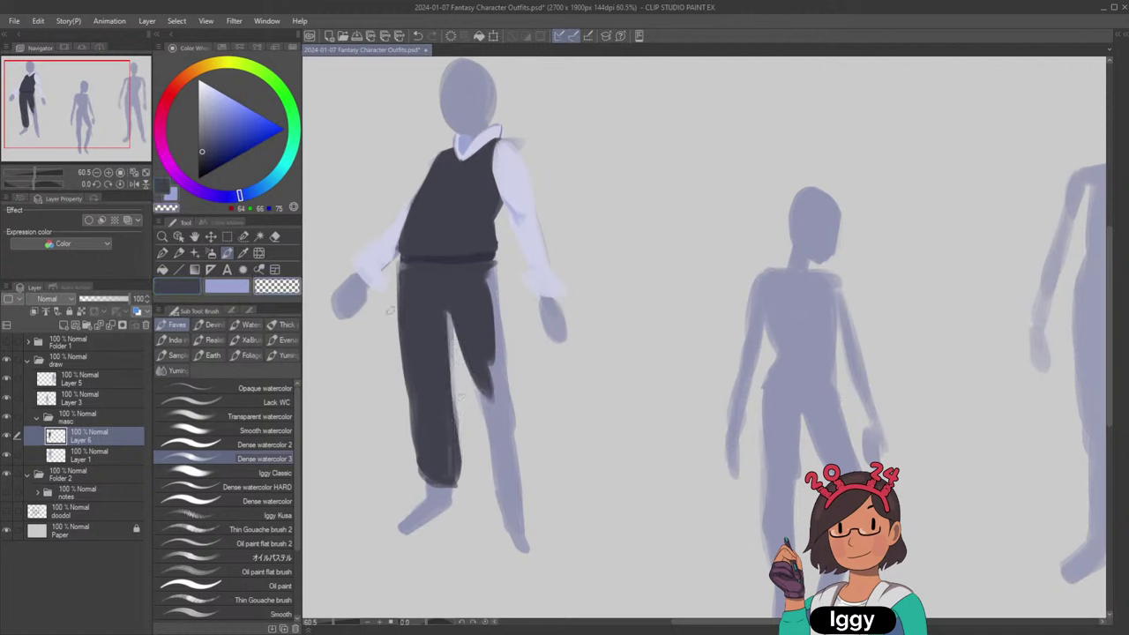
drag(400, 268, 405, 392)
key(ctrl+z)
drag(399, 275, 417, 473)
mouse_move(402, 358)
mouse_down()
mouse_move(424, 516)
mouse_move(453, 521)
mouse_move(405, 482)
mouse_move(493, 488)
mouse_up()
Paint the second trouser leg from hip to ankle with the colour sampled from the trousers, redoing the outer edge stroke.
alt+click(463, 284)
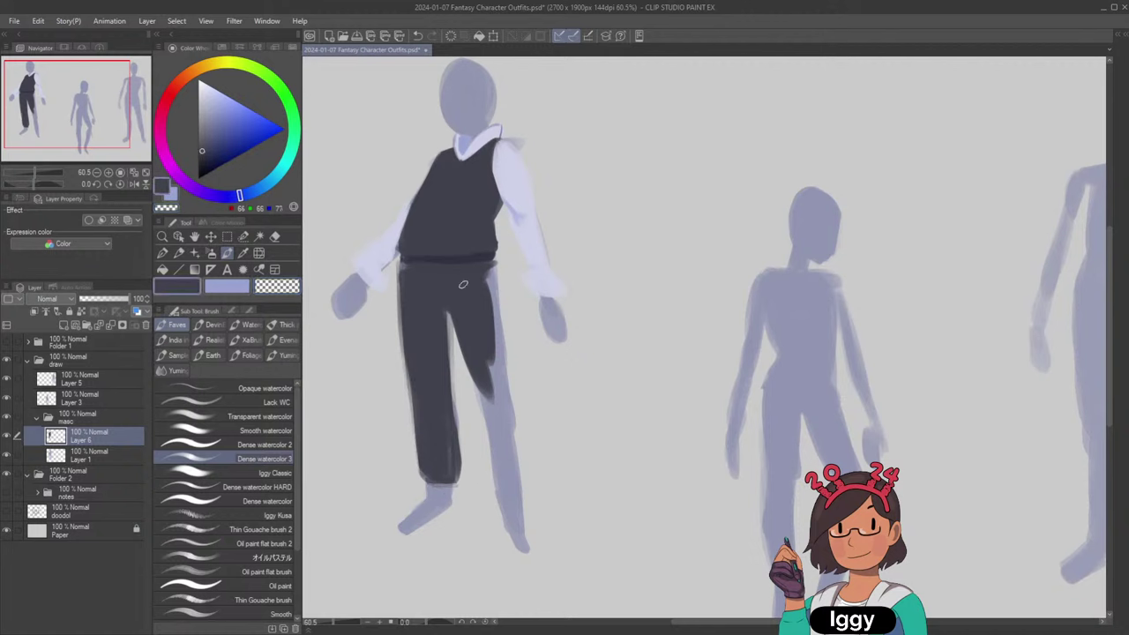
mouse_move(487, 291)
mouse_down()
mouse_move(496, 413)
mouse_move(487, 281)
mouse_move(493, 404)
mouse_up()
key(ctrl+z)
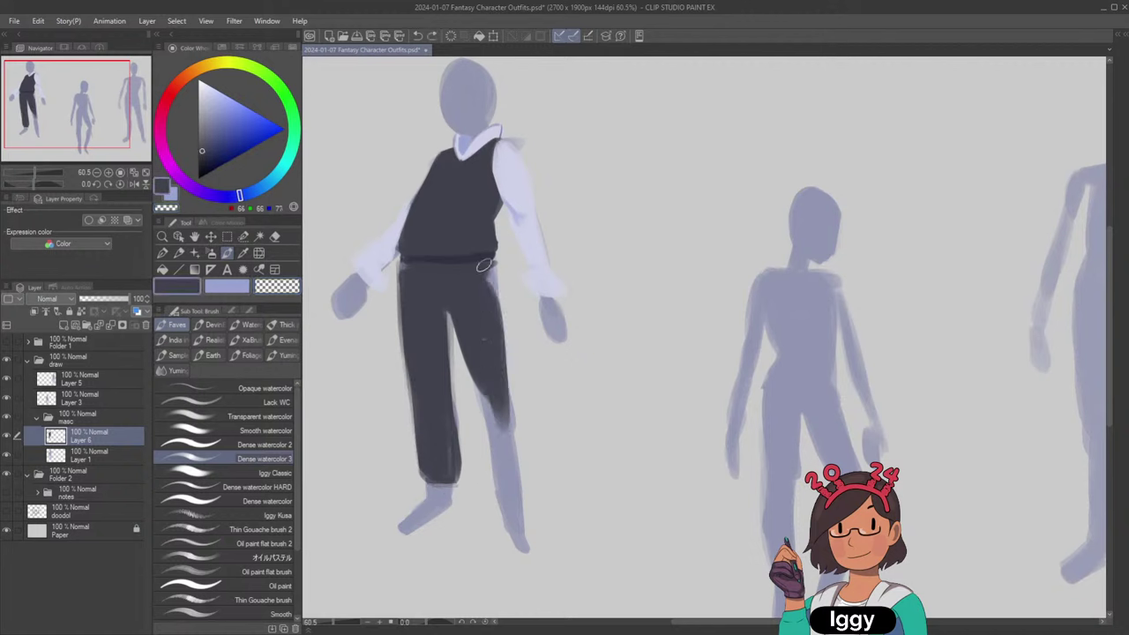
key(ctrl+z)
drag(483, 270, 500, 422)
drag(468, 349, 482, 438)
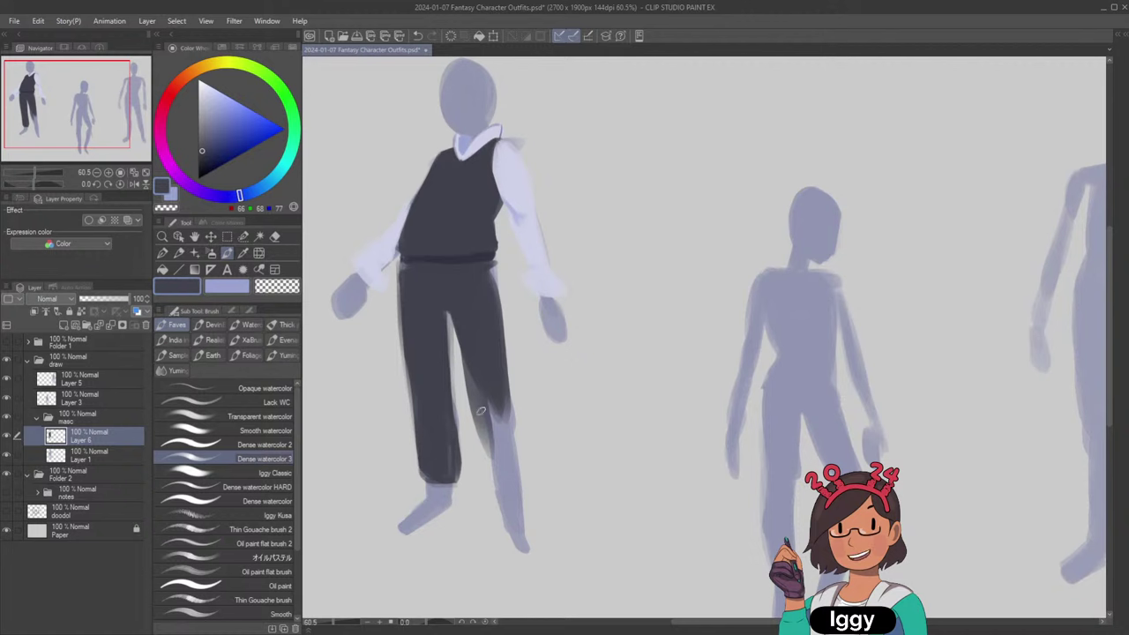
mouse_move(487, 470)
mouse_down()
mouse_move(474, 387)
mouse_move(490, 483)
mouse_move(519, 481)
mouse_move(489, 389)
mouse_move(499, 459)
mouse_up()
drag(495, 407, 514, 476)
mouse_move(491, 382)
mouse_down()
mouse_move(495, 446)
mouse_move(519, 478)
mouse_move(509, 447)
mouse_move(508, 462)
mouse_up()
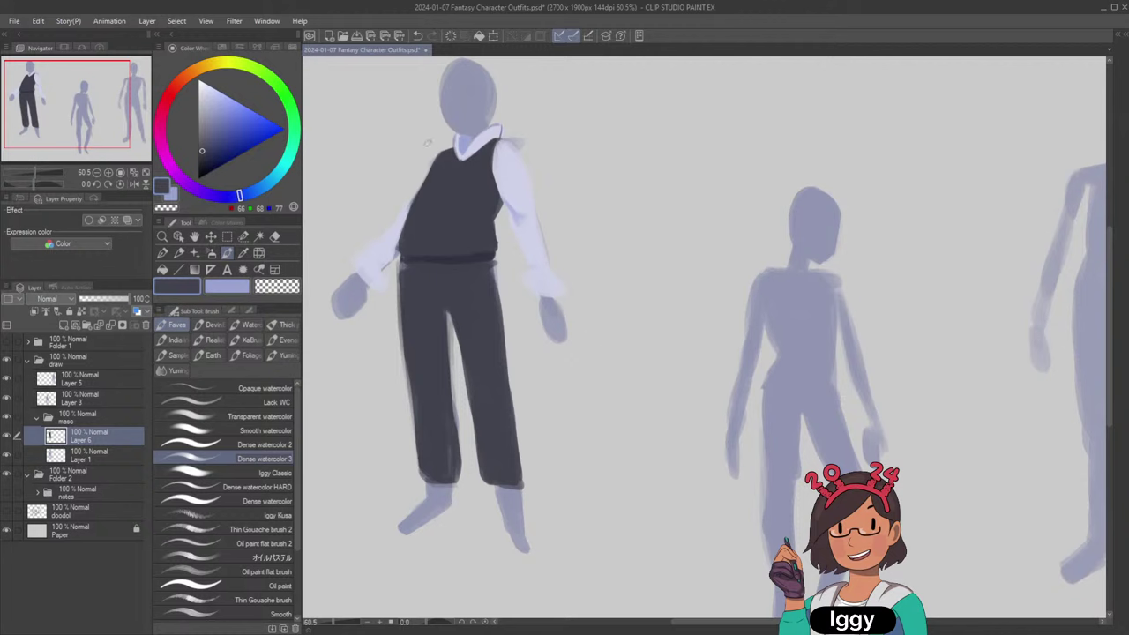
Refine the vest's hem band using colours sampled from the band and the vest body.
scroll(76, 141, down, 2)
drag(76, 141, 87, 154)
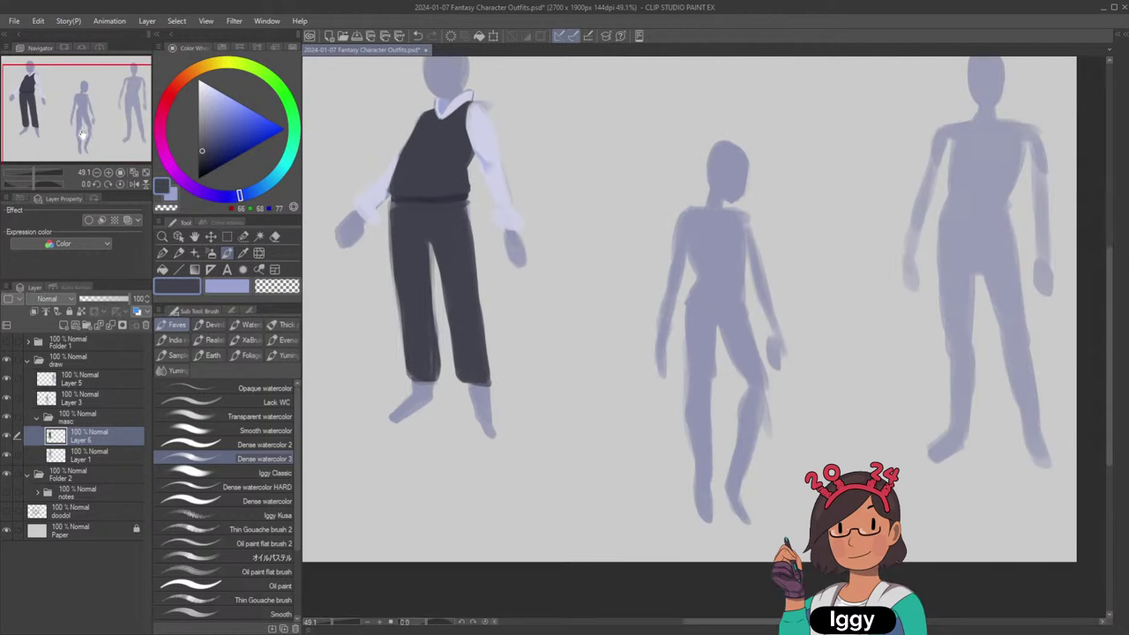
scroll(541, 199, up, 2)
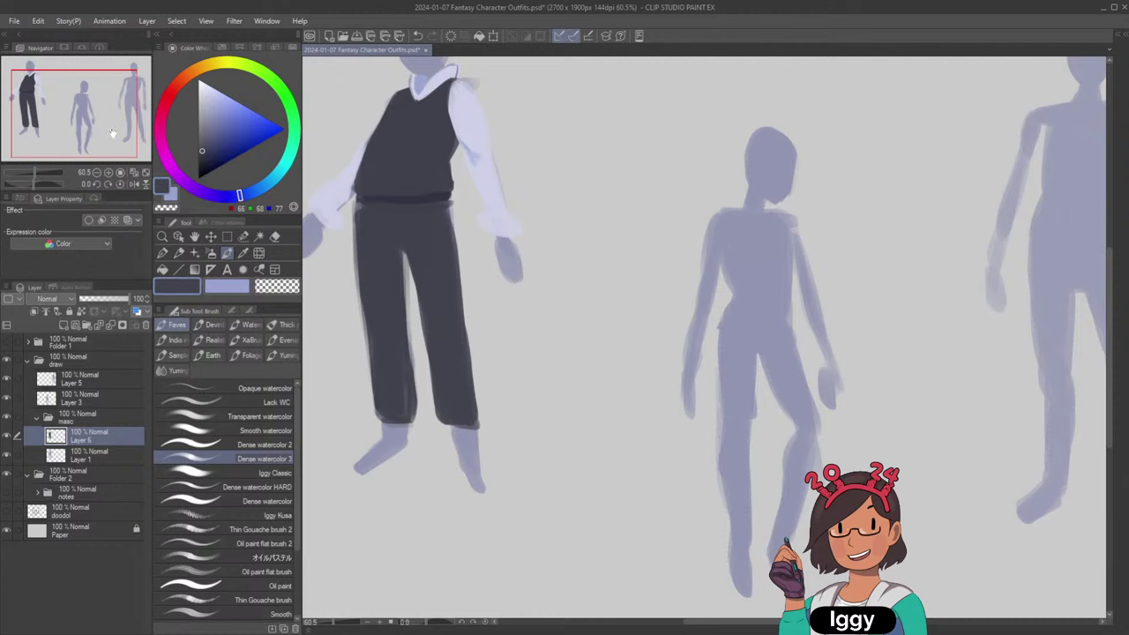
drag(96, 141, 89, 133)
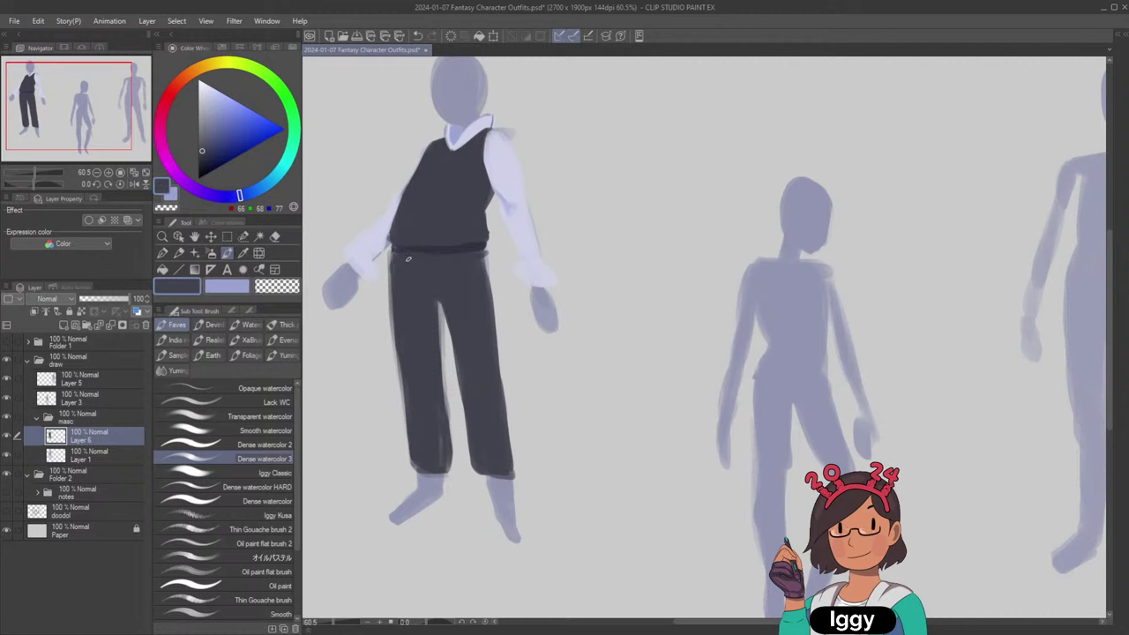
alt+click(456, 245)
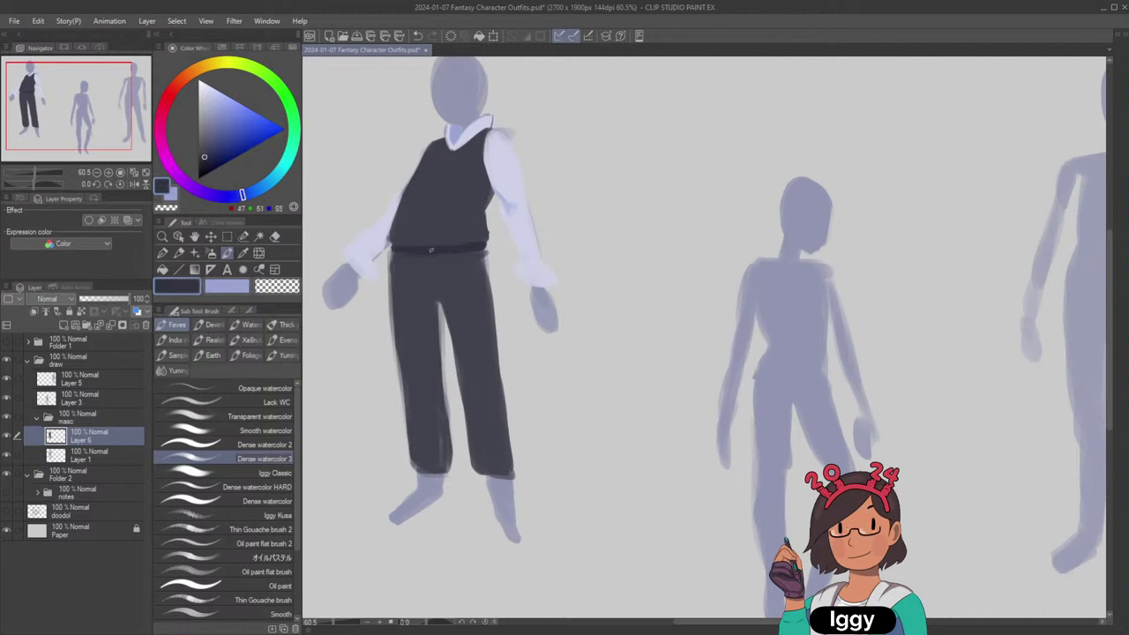
alt+click(411, 233)
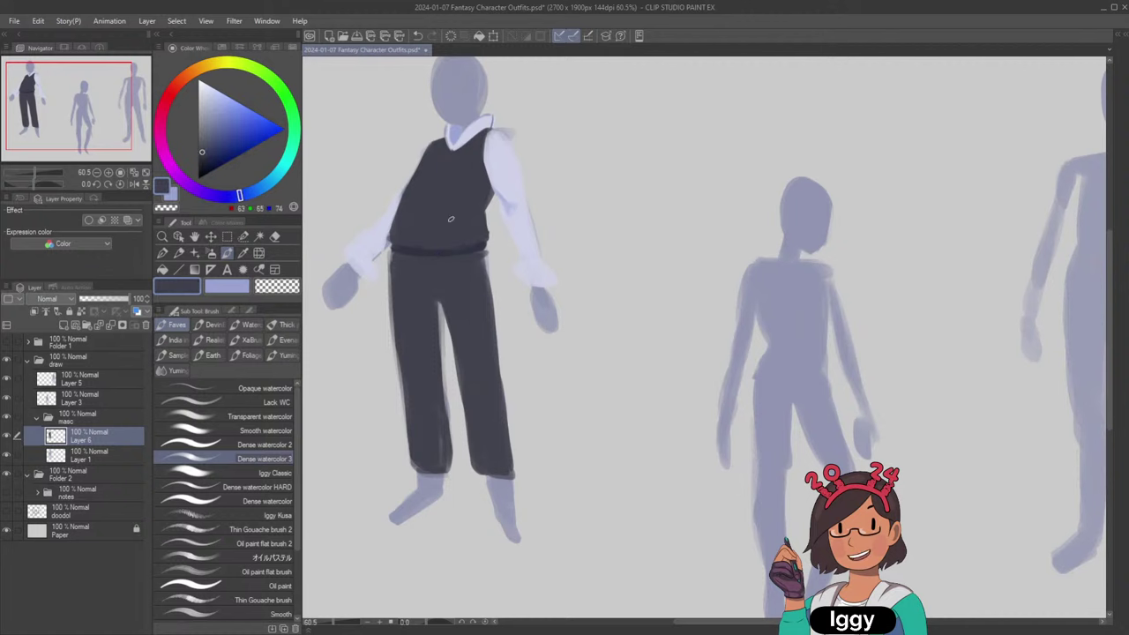
Touch up the folds on both shirt sleeves using the light and mid lavender tones sampled from the shirt.
alt+click(374, 237)
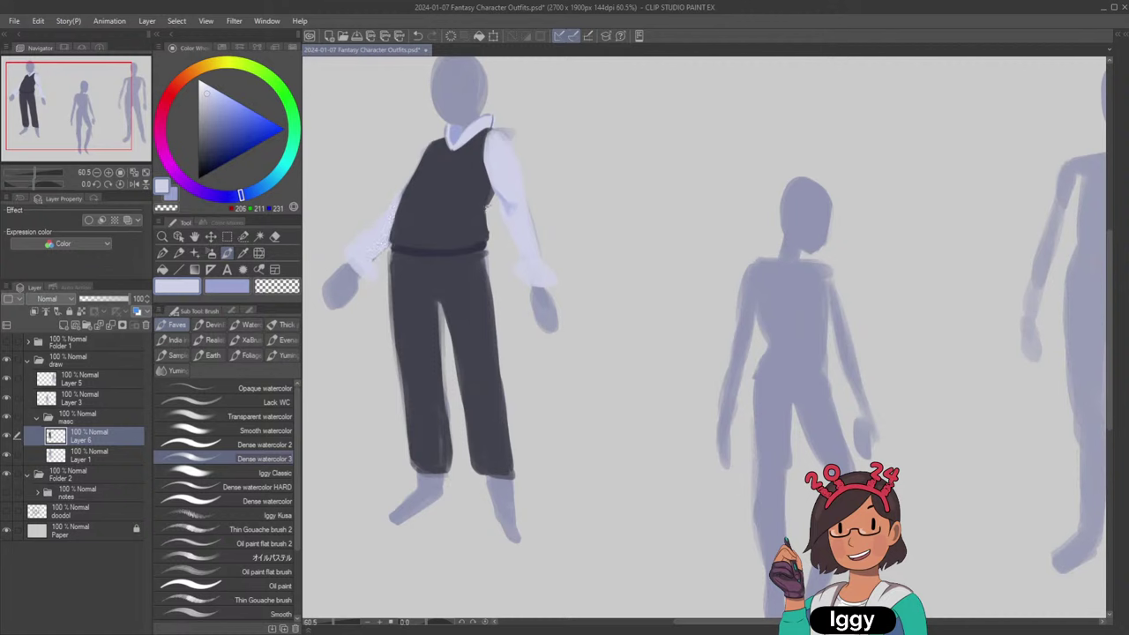
alt+click(508, 199)
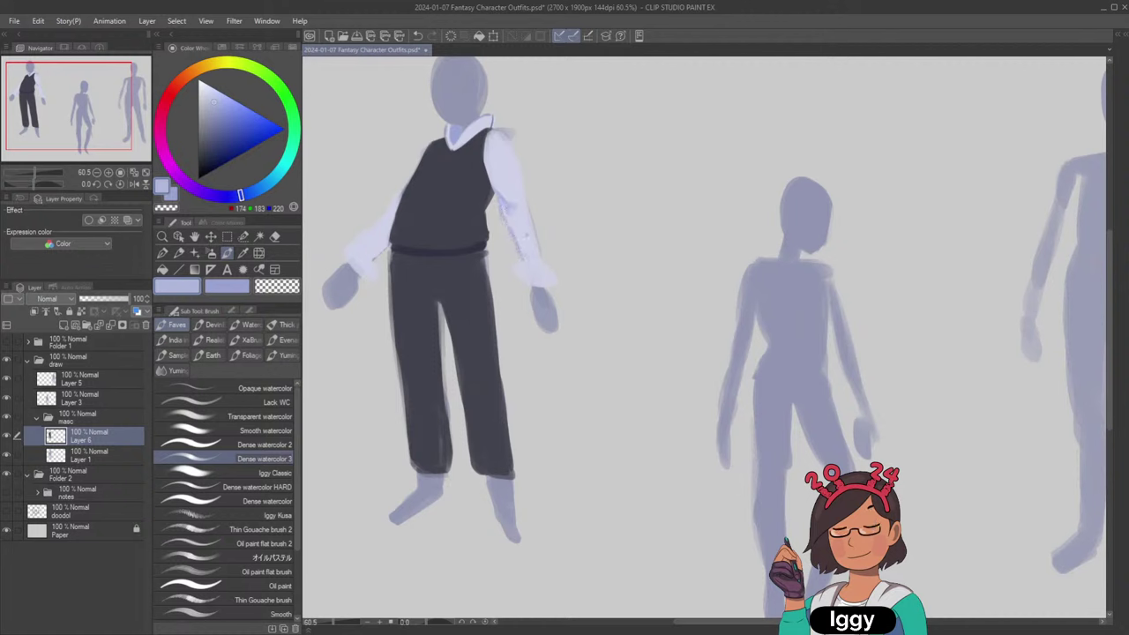
alt+click(510, 183)
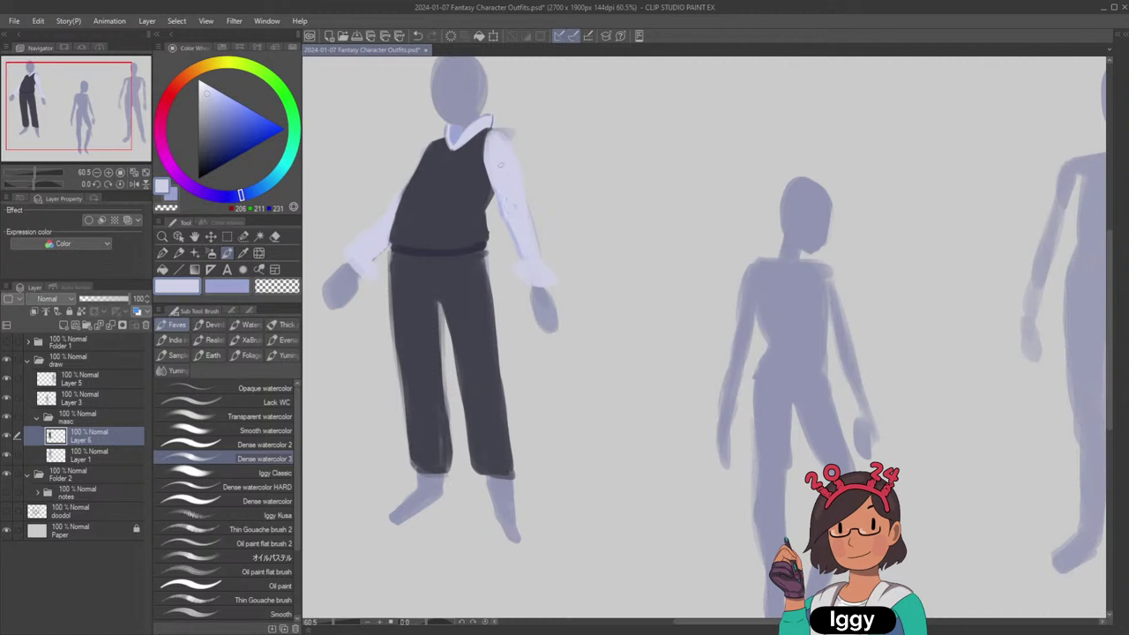
click(558, 37)
Shade the sleeve's shoulder beside the vest with lavender sampled from the figure and shirt, blending it with the light shirt colour.
alt+click(470, 113)
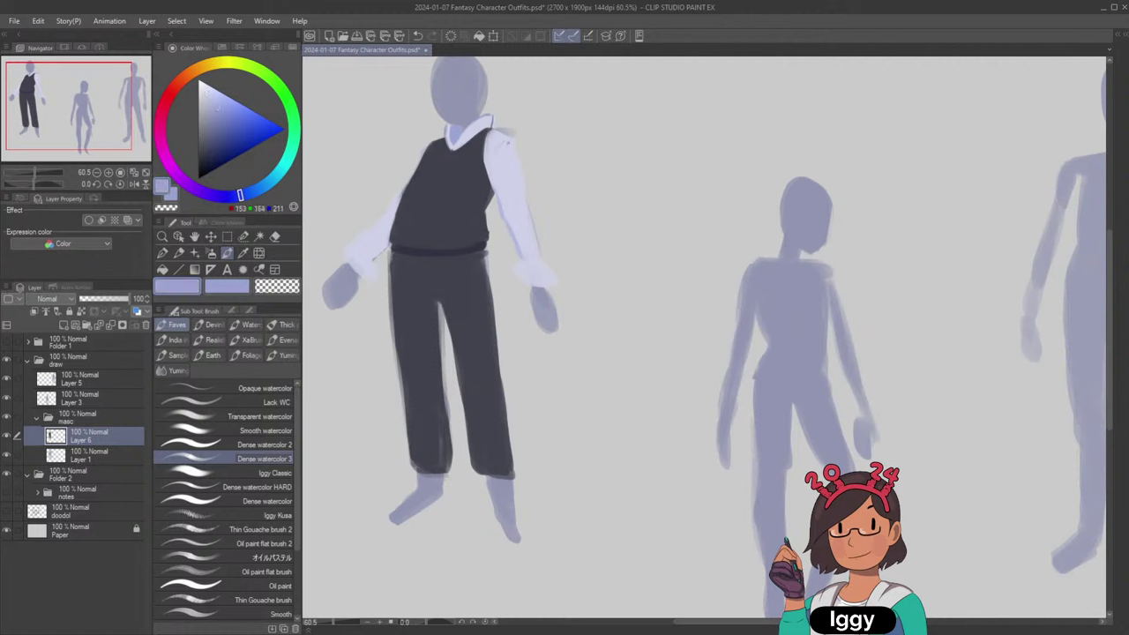
alt+click(491, 161)
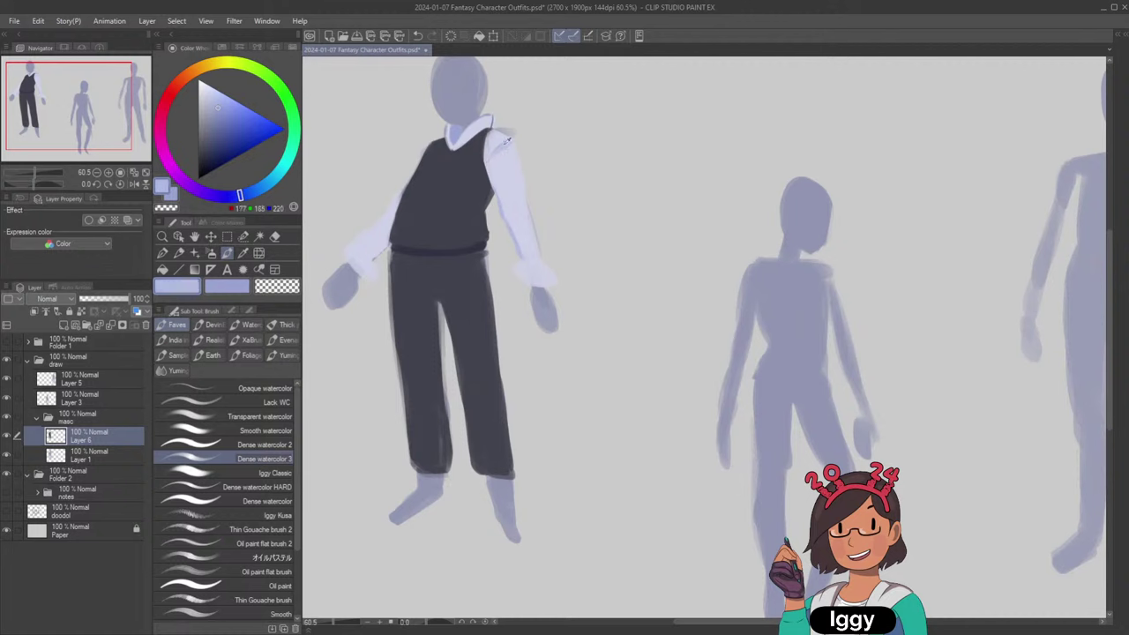
drag(494, 162, 509, 148)
alt+click(502, 165)
alt+click(511, 178)
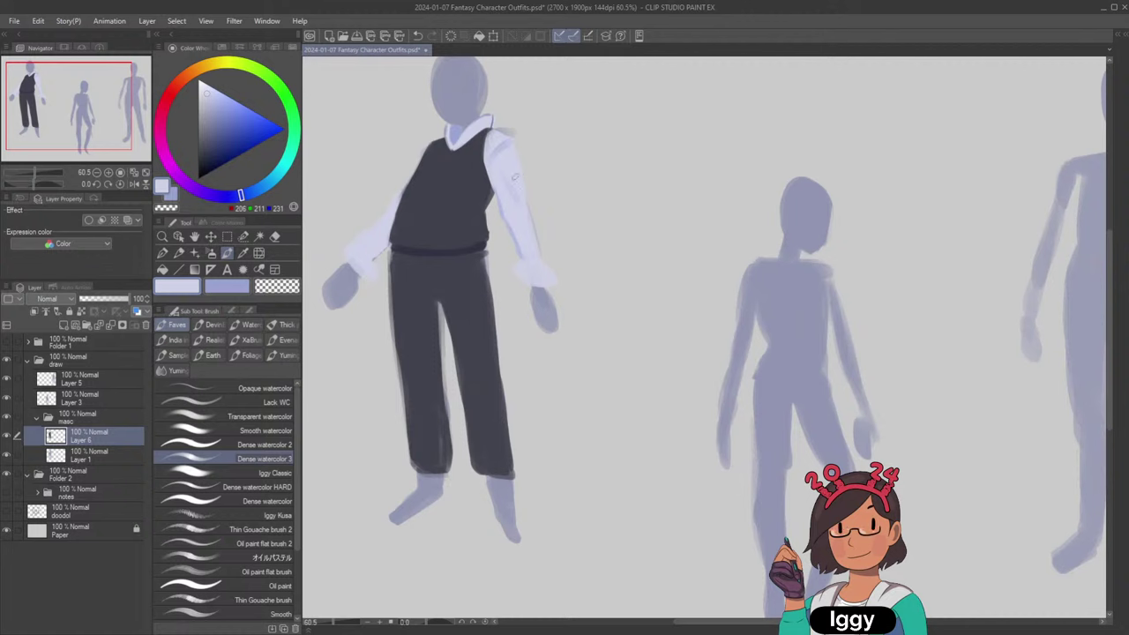
Reshape the ruffled cuff nearest the trousers into a squared folded cuff using light and mid lavender sampled from the shirt.
alt+click(521, 240)
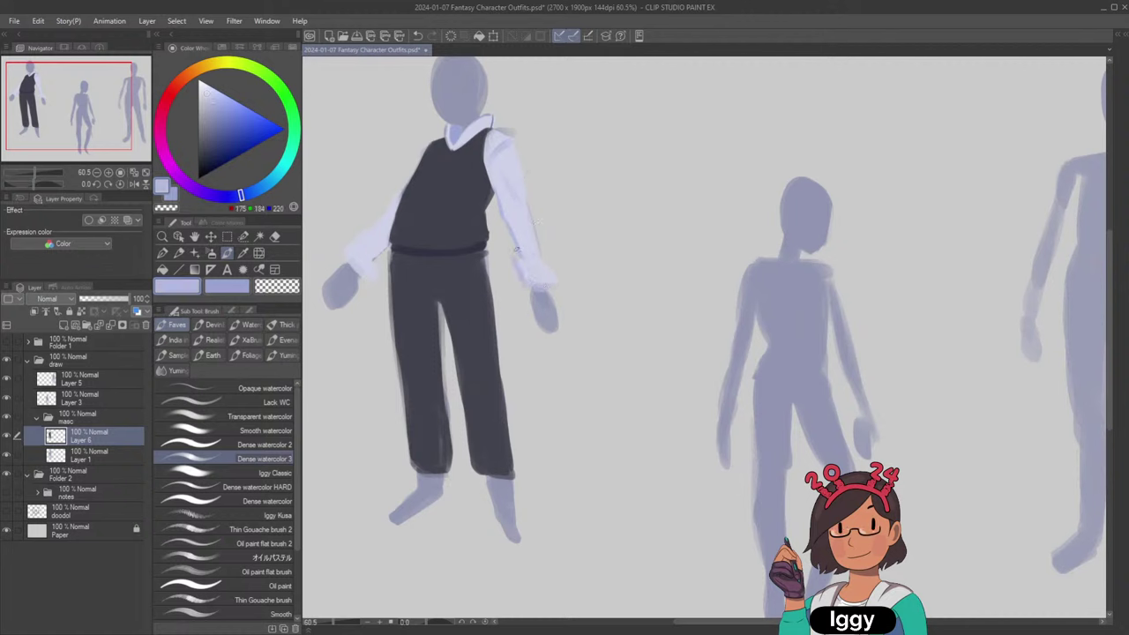
alt+click(547, 265)
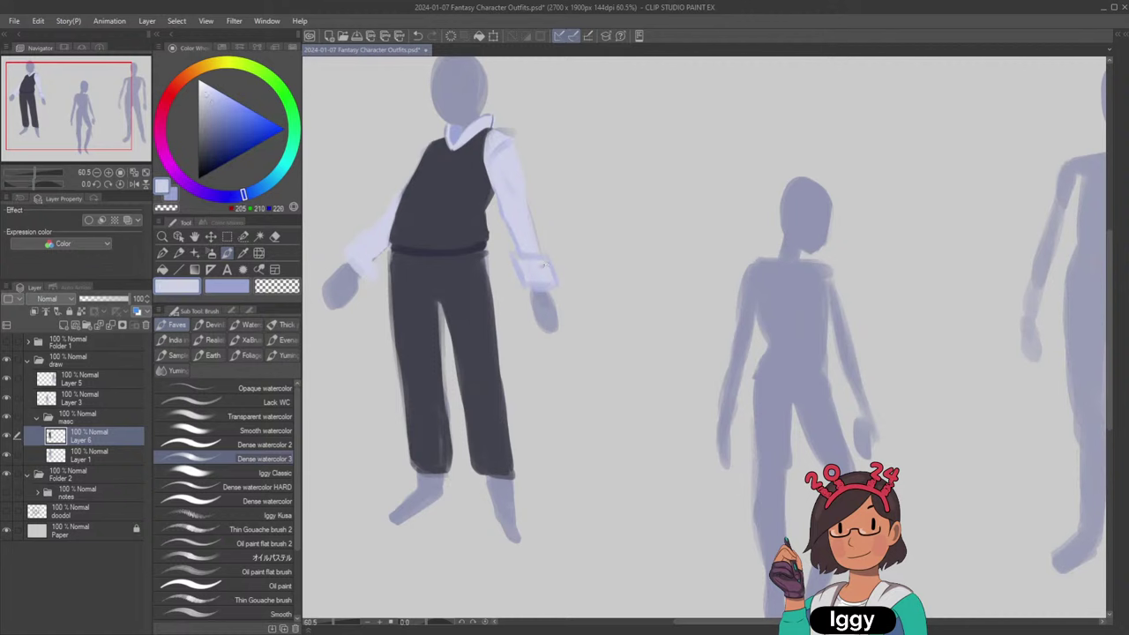
key(ctrl+z)
key(ctrl+z)
alt+click(505, 200)
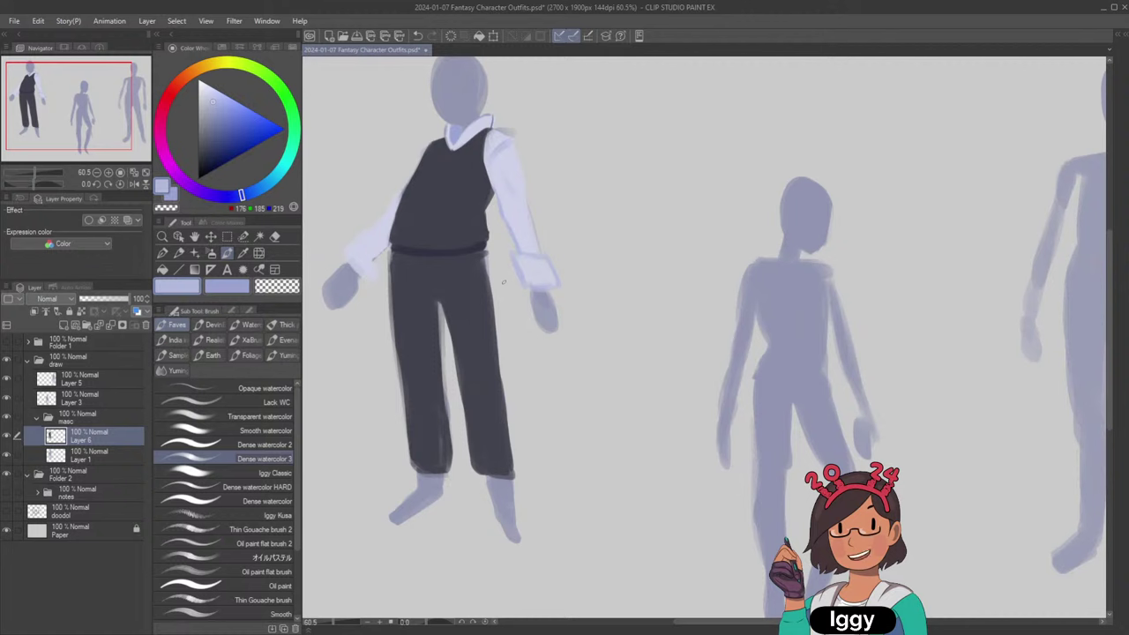
alt+click(525, 246)
alt+click(520, 270)
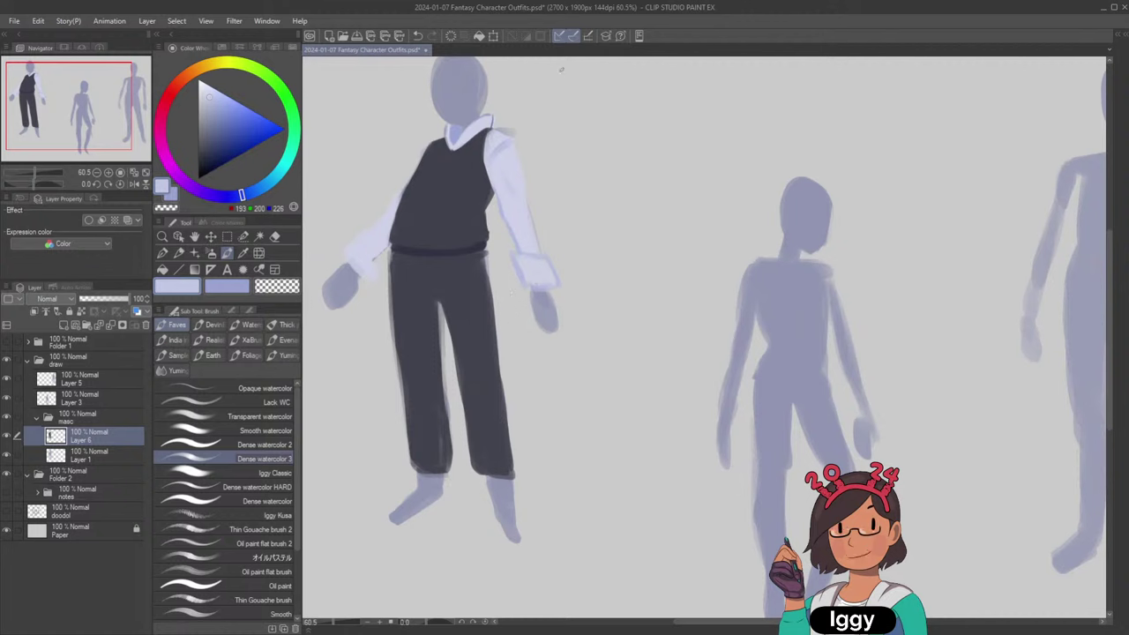
alt+click(488, 201)
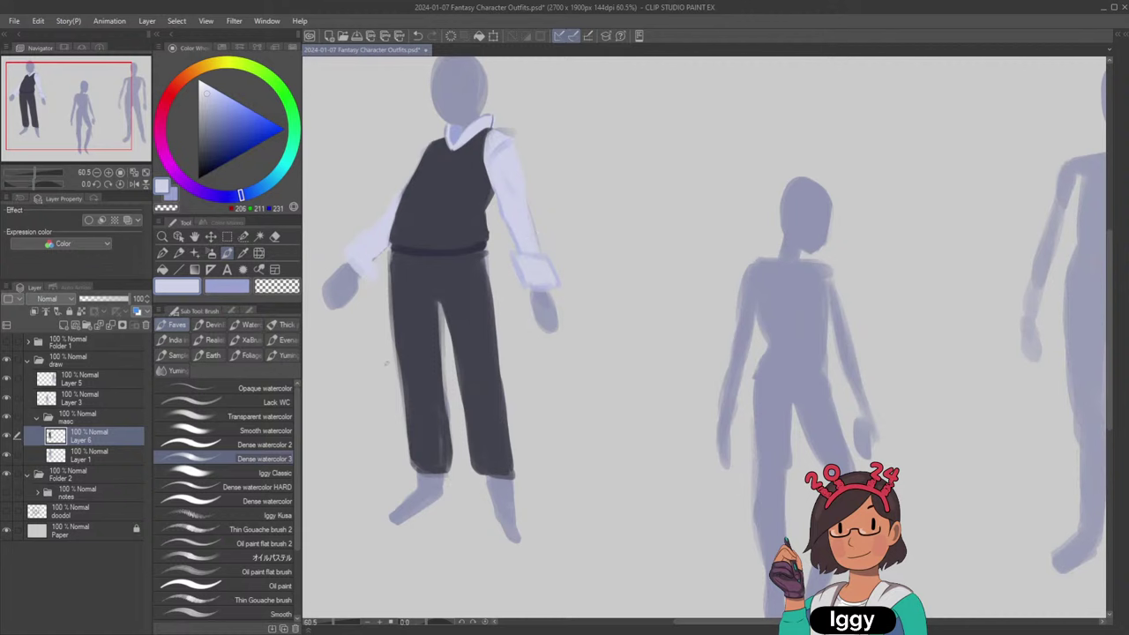
alt+click(503, 207)
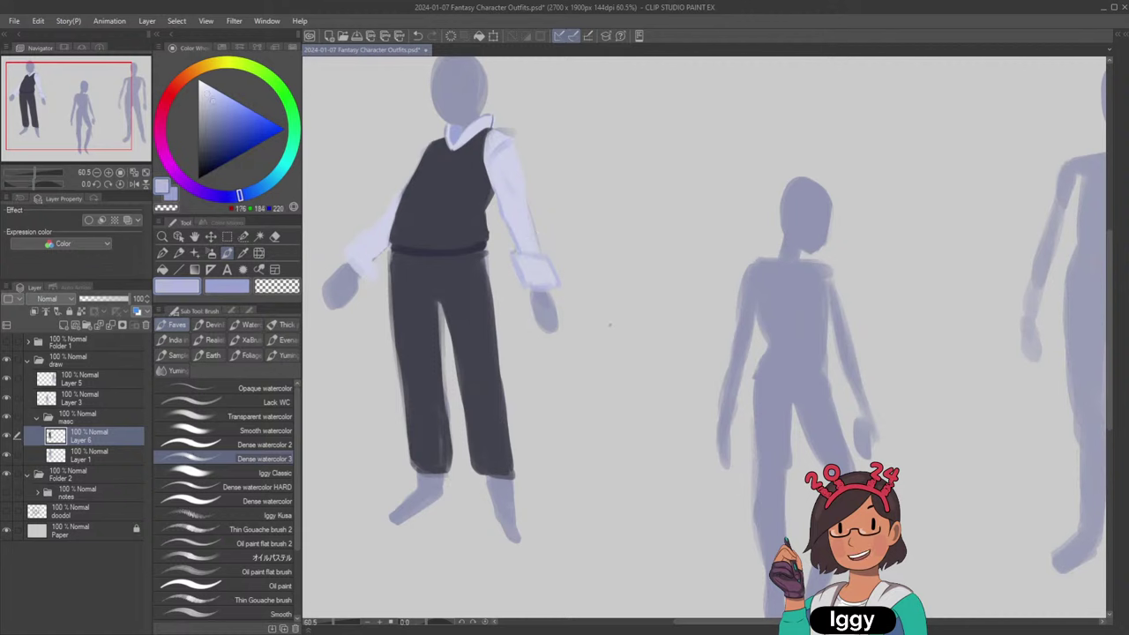
Paint both of the first figure's feet as dark pointed shoes with the colour sampled from the trousers.
scroll(388, 202, down, 1)
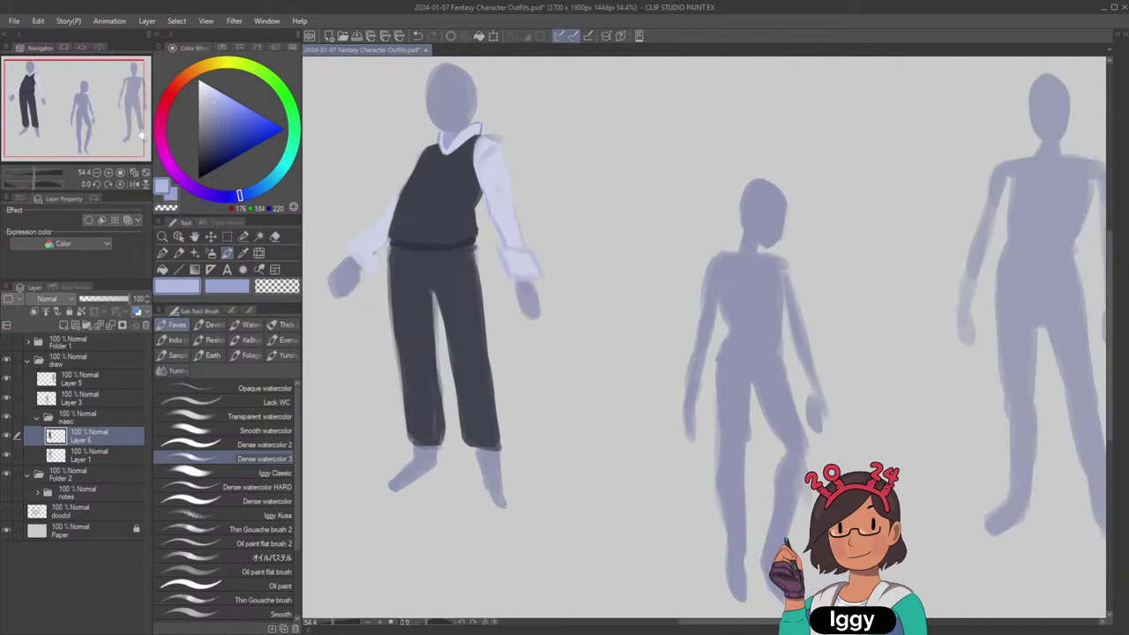
scroll(154, 181, down, 1)
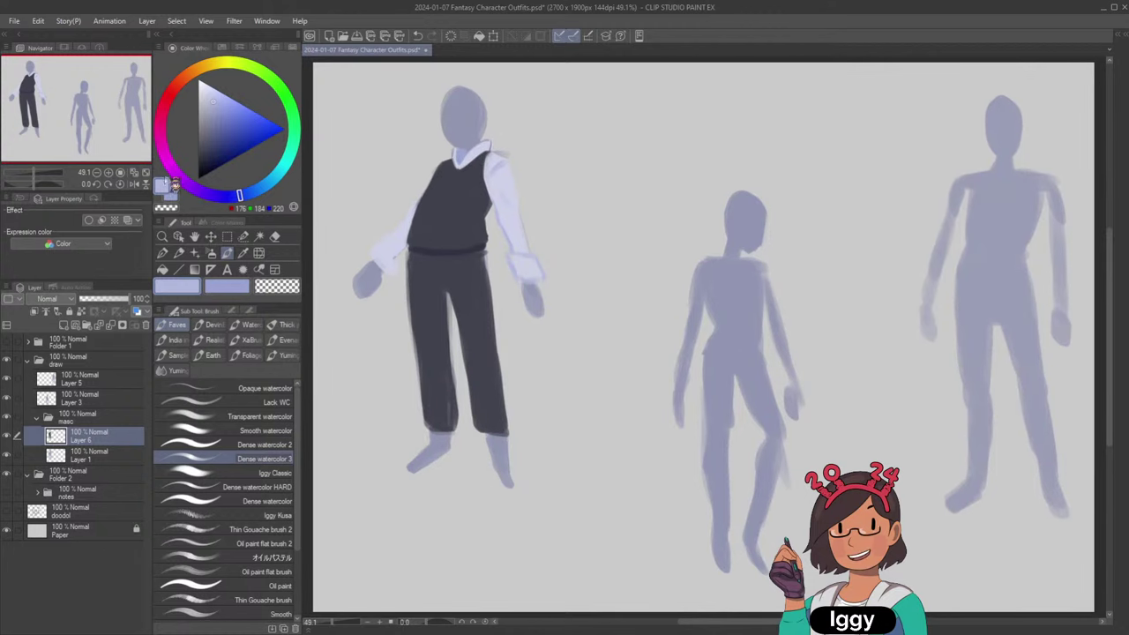
scroll(624, 601, up, 2)
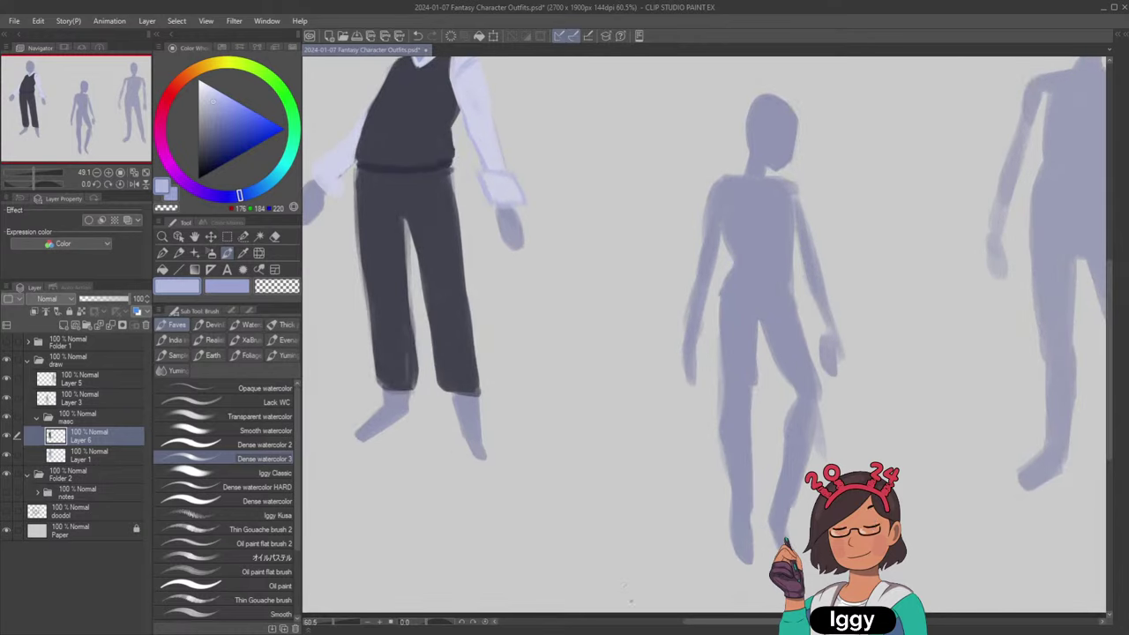
scroll(619, 565, down, 1)
drag(106, 121, 105, 119)
scroll(481, 304, up, 2)
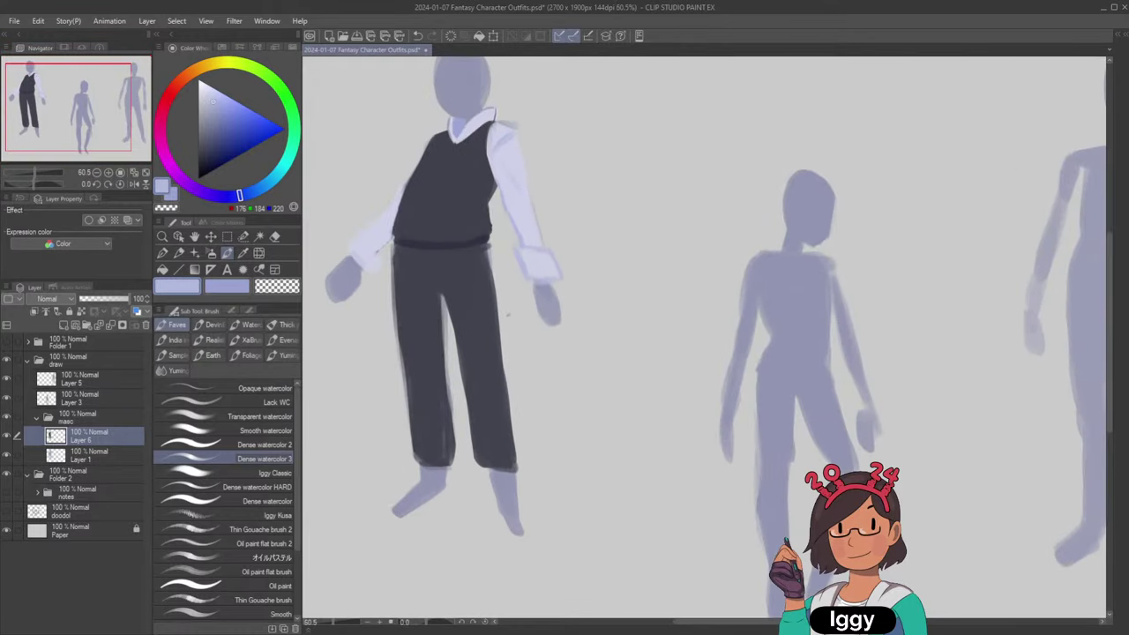
alt+click(417, 381)
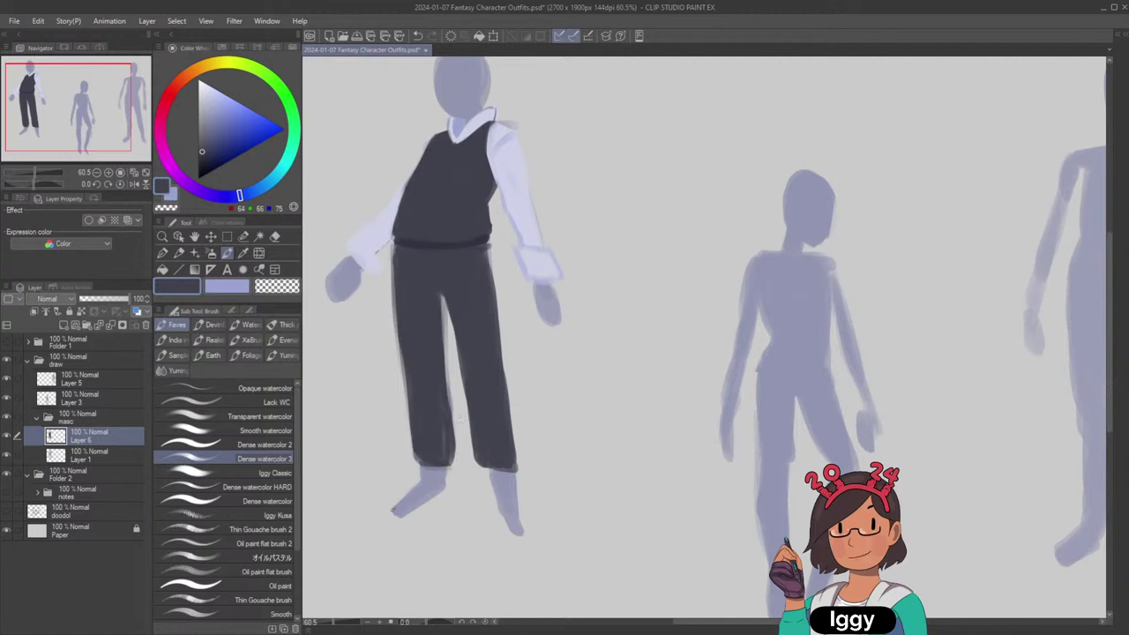
mouse_move(394, 511)
mouse_down()
mouse_move(434, 487)
mouse_move(394, 507)
mouse_move(431, 485)
mouse_move(402, 510)
mouse_move(428, 475)
mouse_move(496, 477)
mouse_move(511, 524)
mouse_move(525, 529)
mouse_move(502, 500)
mouse_move(529, 526)
mouse_move(507, 477)
mouse_up()
key(ctrl+z)
key(ctrl+z)
scroll(584, 416, down, 2)
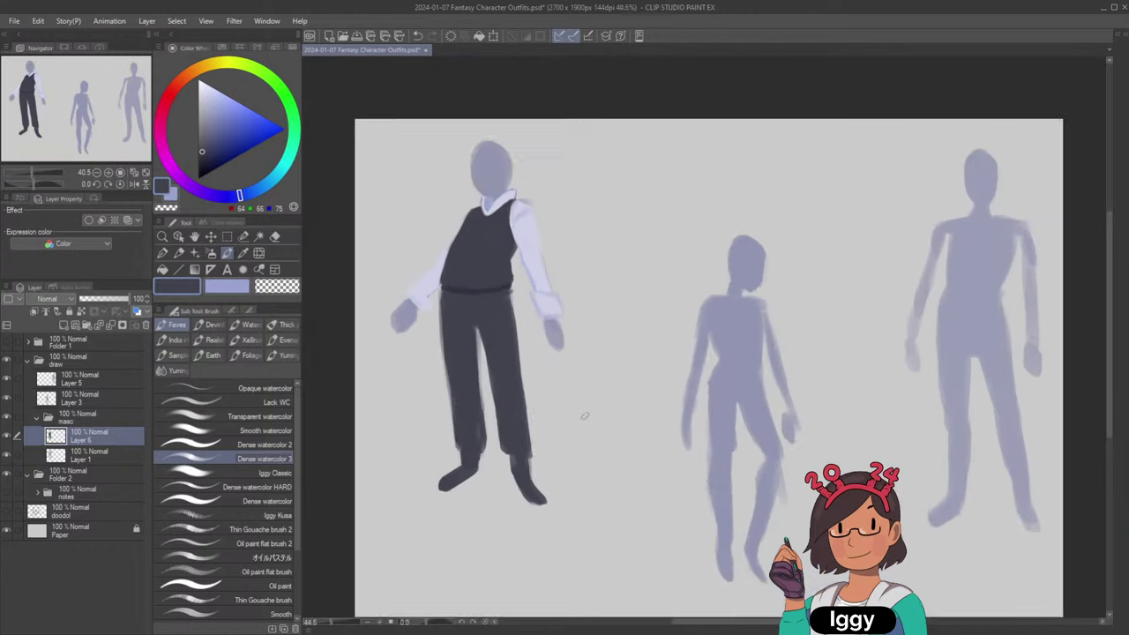
Extend the vest below the waist with a flared hem over the hips using the dark colour sampled from the vest.
scroll(584, 416, up, 1)
scroll(577, 428, up, 1)
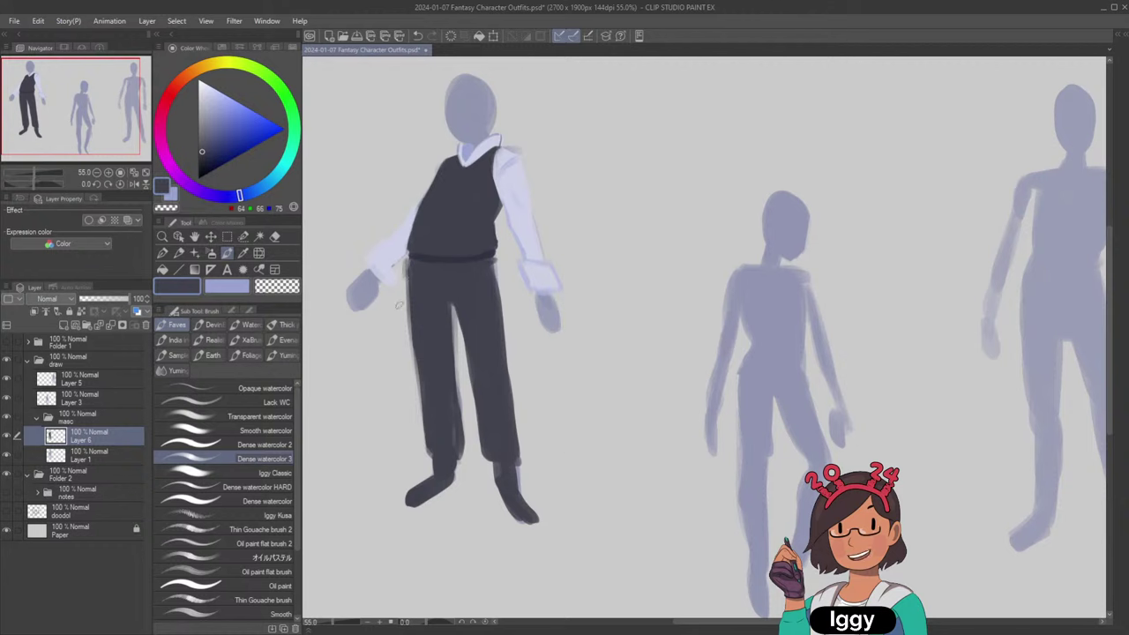
key(ctrl+z)
alt+click(444, 235)
mouse_move(415, 259)
mouse_down()
mouse_move(491, 253)
mouse_move(463, 239)
mouse_move(412, 247)
mouse_move(417, 239)
mouse_move(404, 281)
mouse_up()
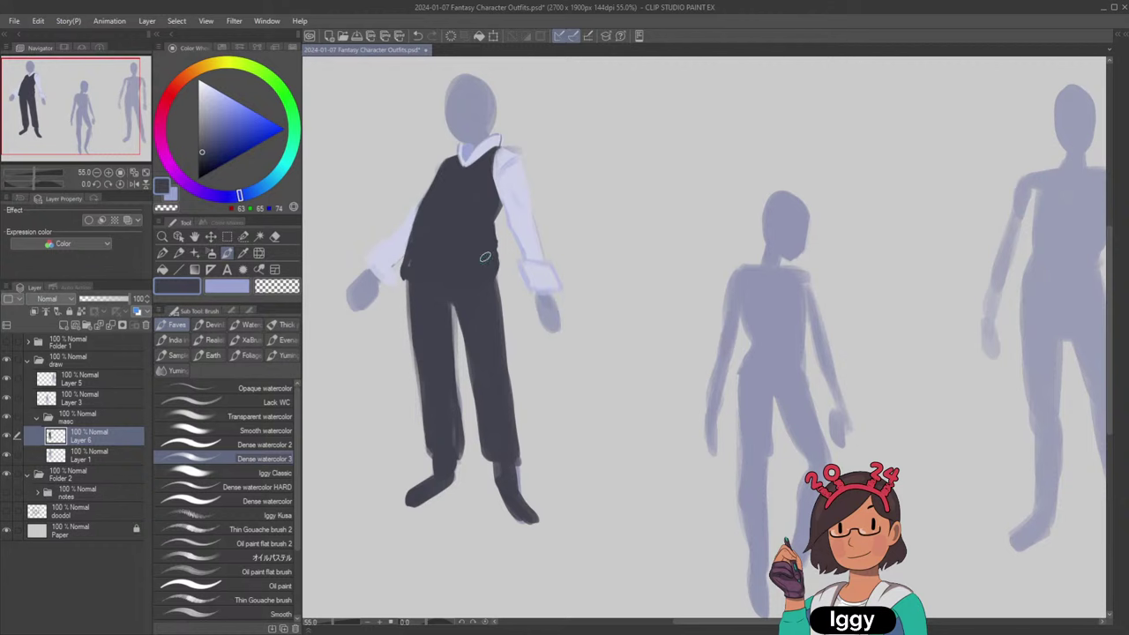
alt+click(500, 462)
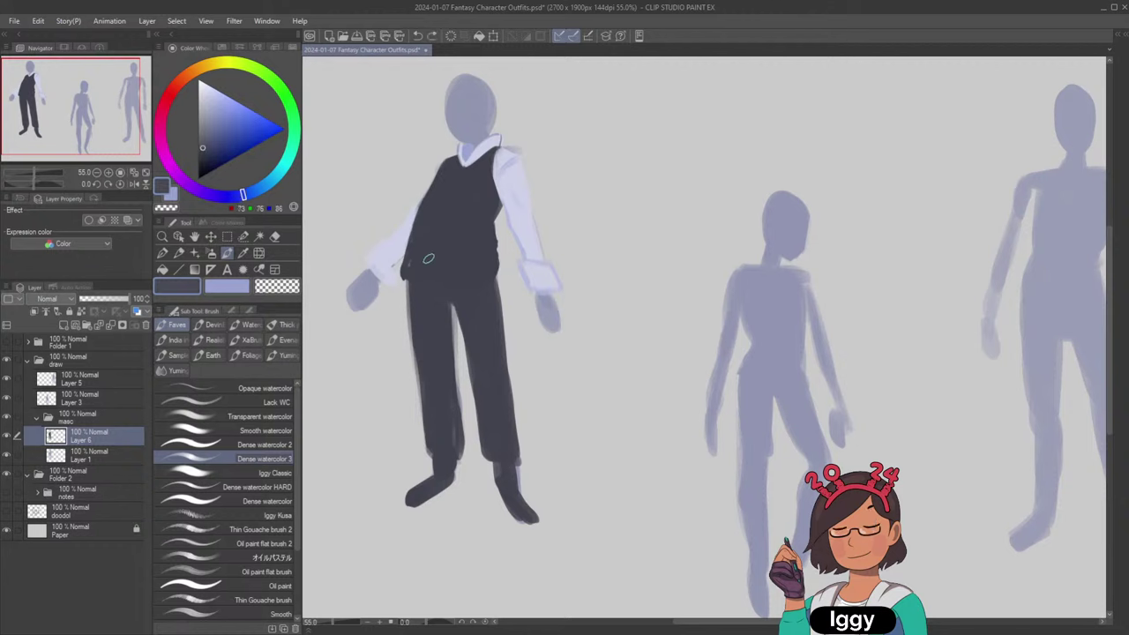
Undo the vest extension to sample the darker hem band colour, and restore the extension.
key(ctrl+z)
key(ctrl+z)
key(ctrl+z)
alt+click(441, 254)
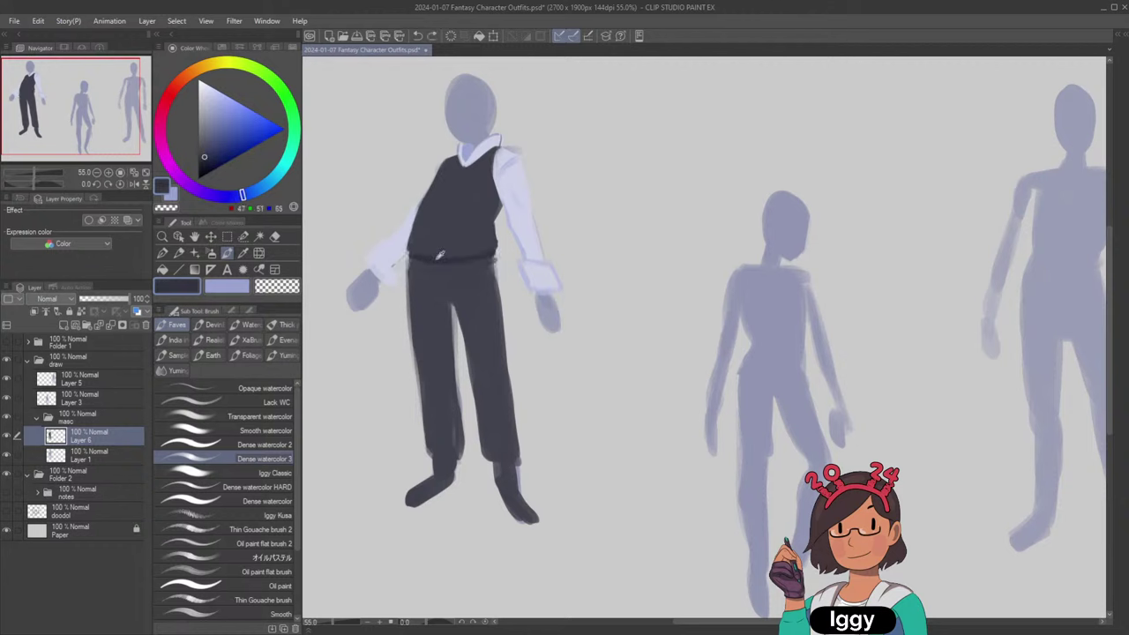
key(ctrl+y)
key(ctrl+y)
key(ctrl+y)
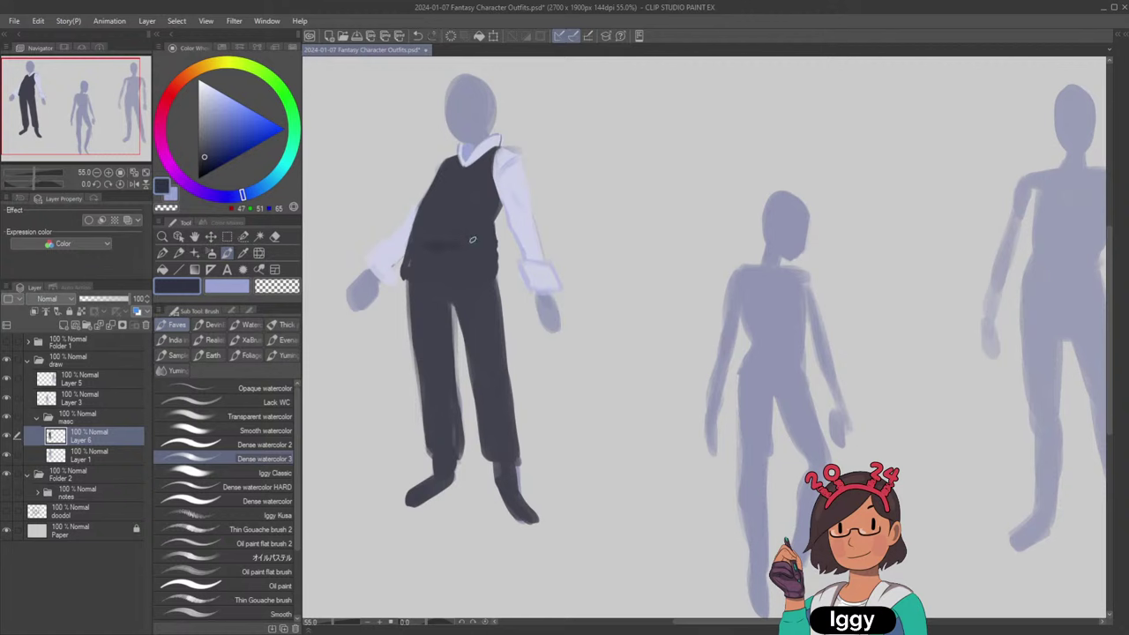
Paint a darker belt across the vest's waist and trim the waist edges with the transparent colour.
mouse_move(414, 241)
mouse_down()
mouse_move(477, 242)
mouse_move(460, 244)
mouse_up()
key(ctrl+z)
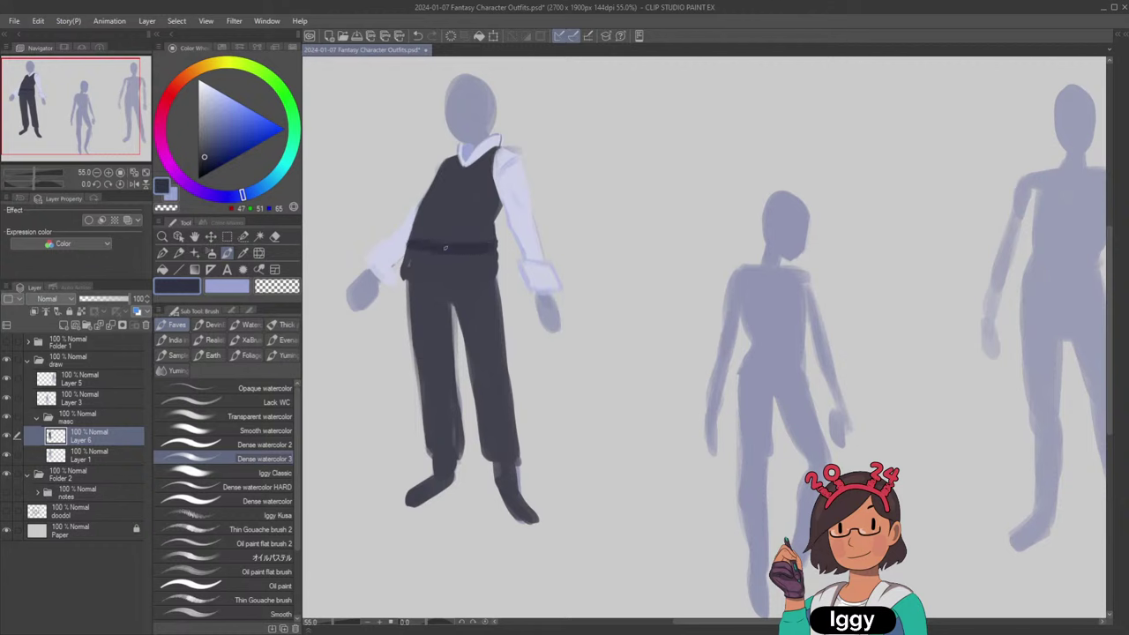
key(c)
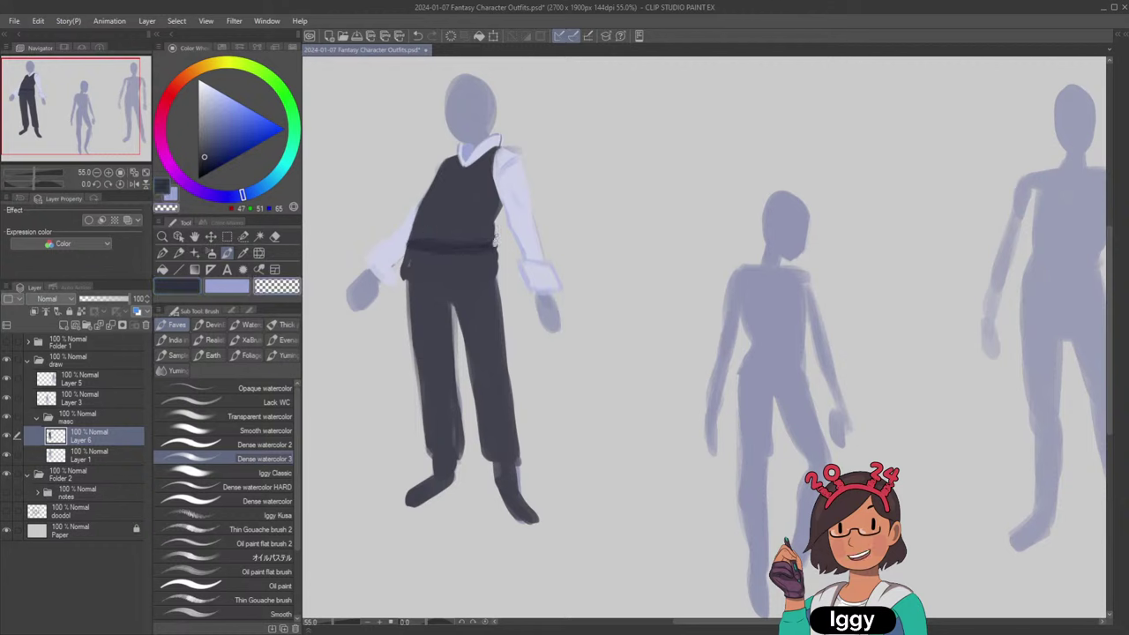
key(ctrl+z)
mouse_move(495, 240)
mouse_down()
mouse_move(497, 223)
mouse_move(498, 253)
mouse_up()
Clean up the flared hem and the shirt cuff beside it using colours sampled from the shirt, vest and canvas.
alt+click(410, 201)
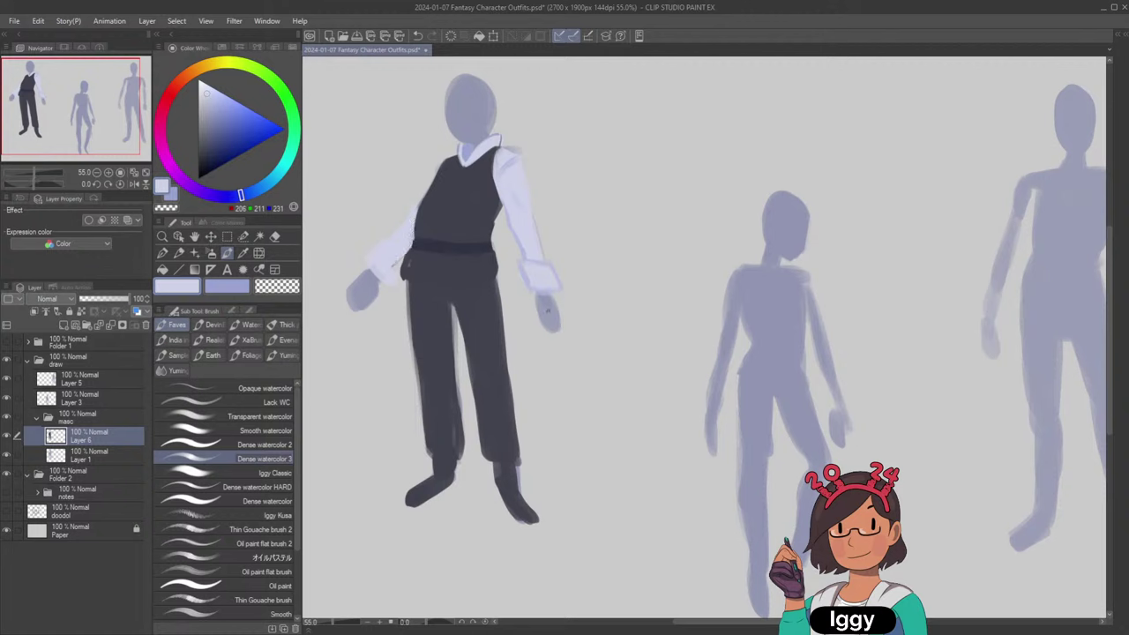
alt+click(428, 237)
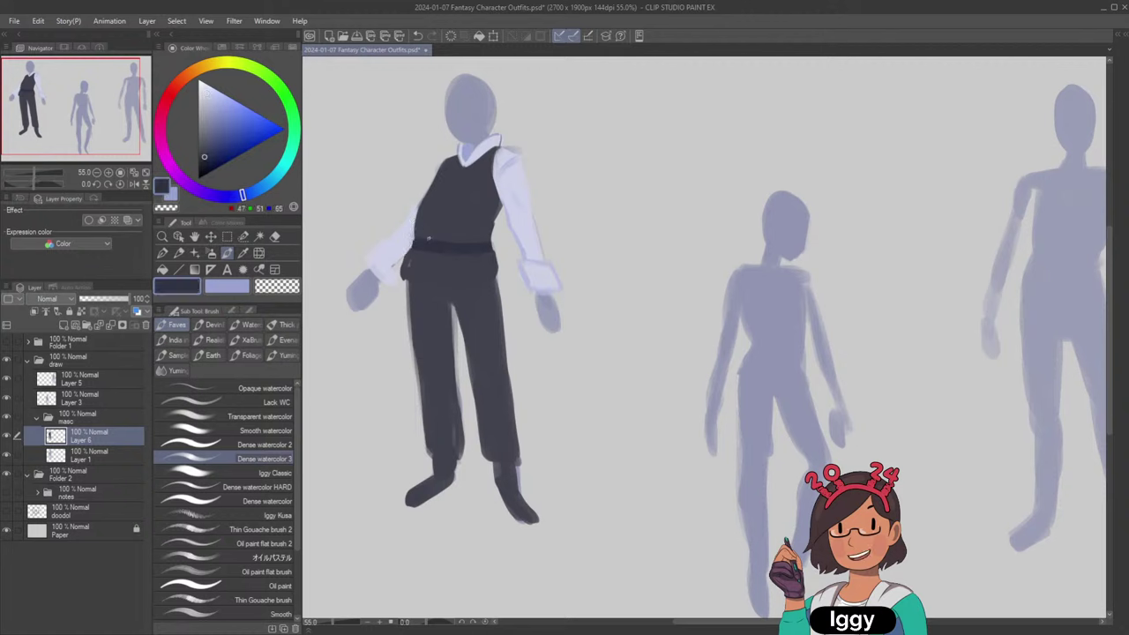
alt+click(411, 259)
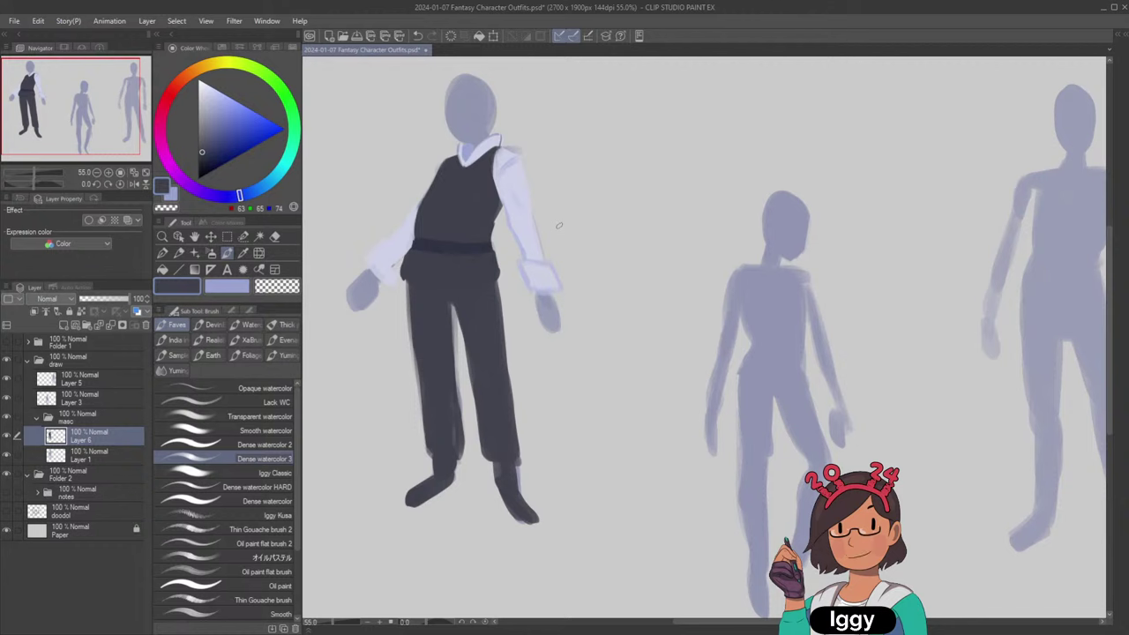
alt+click(386, 270)
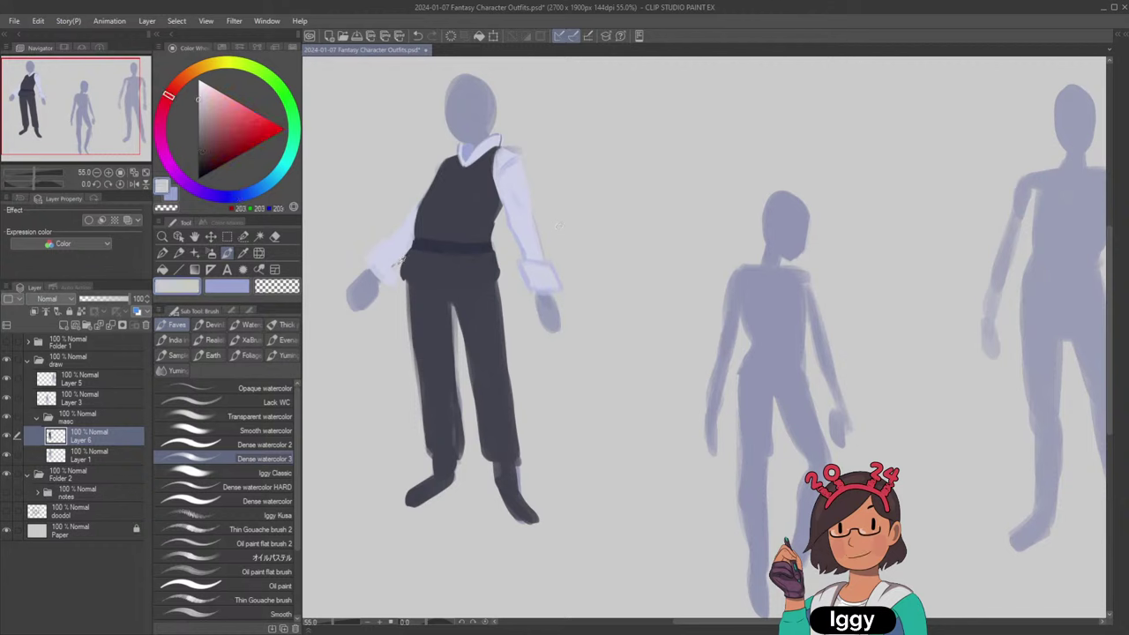
scroll(467, 192, down, 2)
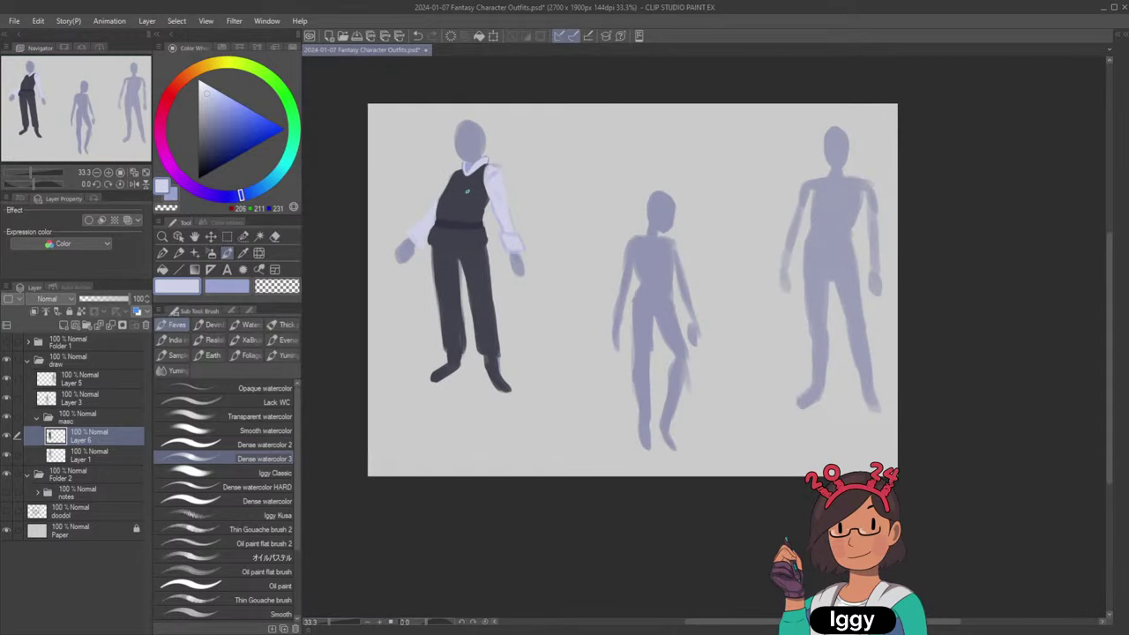
Darken both shoes with the darker colour sampled from the vest, redoing stray strokes.
alt+click(468, 191)
scroll(486, 238, up, 2)
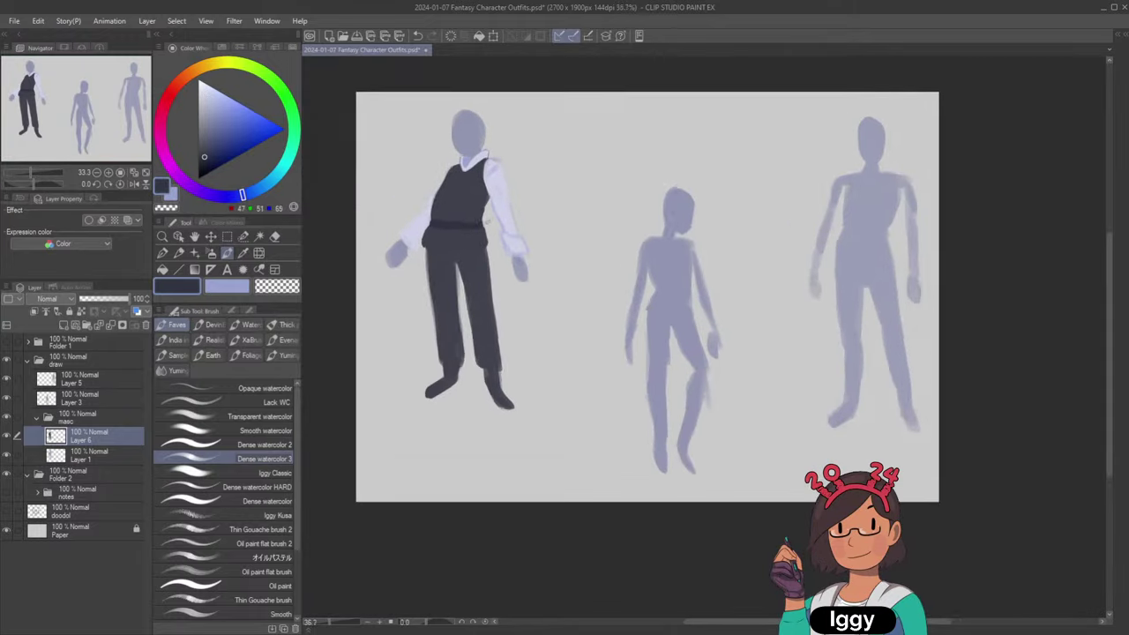
key(ctrl+z)
mouse_move(406, 451)
mouse_down()
mouse_move(447, 427)
mouse_move(437, 426)
mouse_move(499, 461)
mouse_up()
key(ctrl+z)
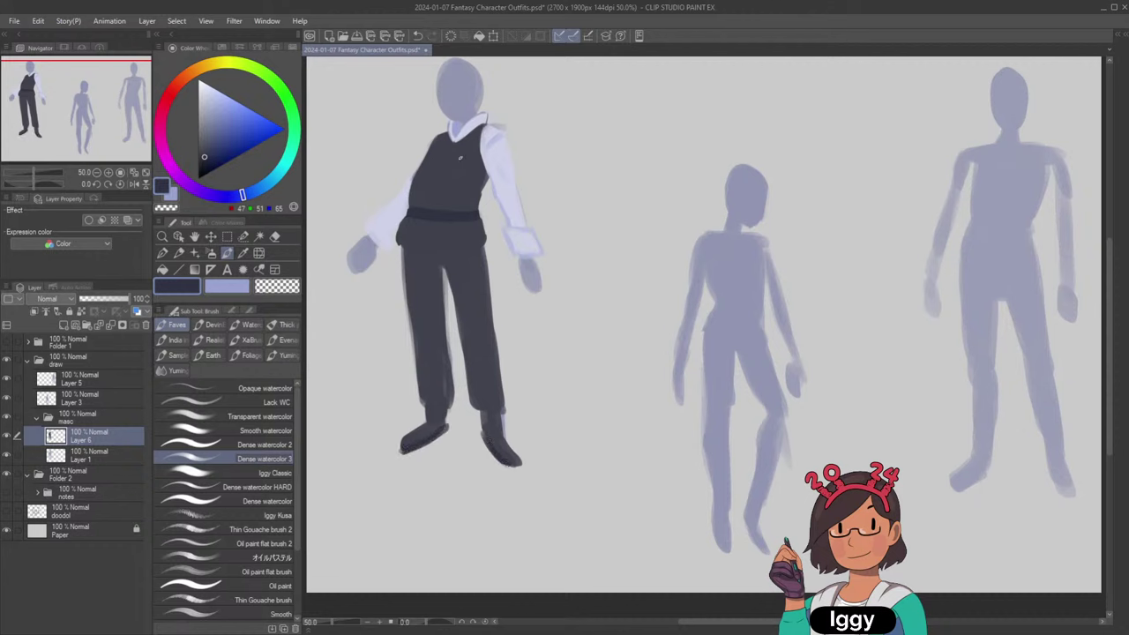
Paint greyish-blue socks between the shoes and trouser hems, blending with tones sampled from the ankle.
click(205, 124)
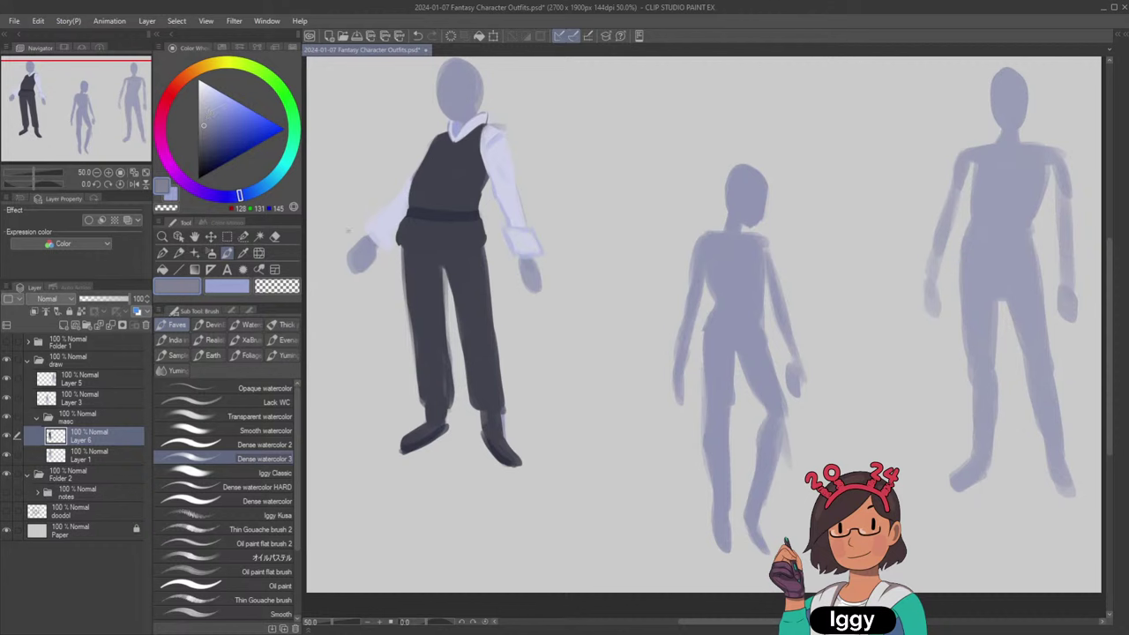
click(207, 130)
scroll(432, 412, up, 2)
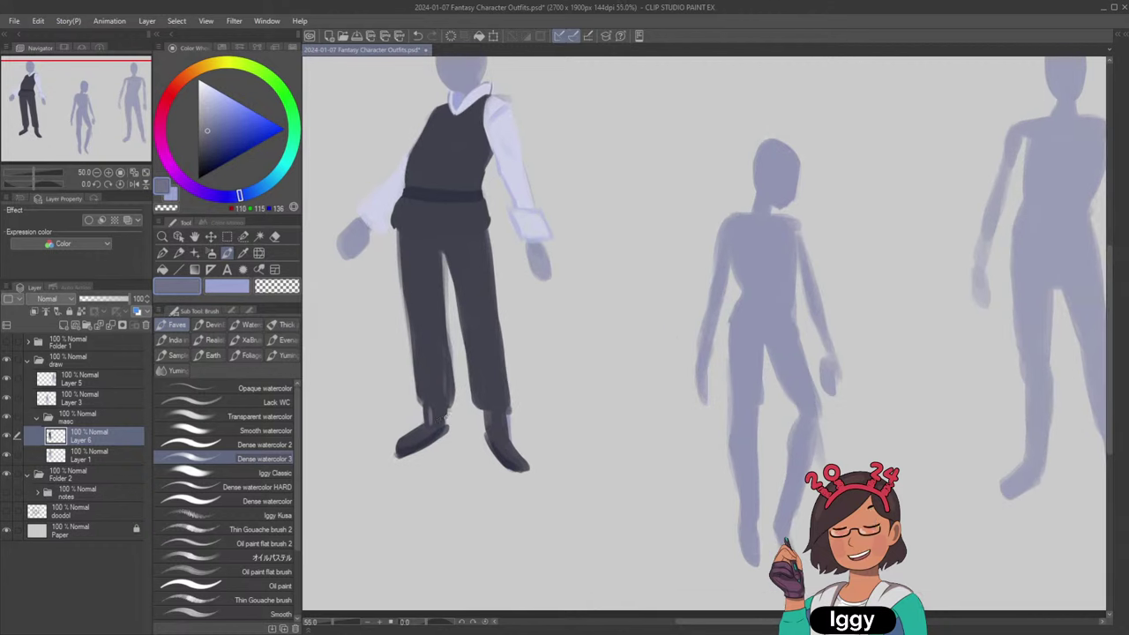
alt+click(433, 415)
drag(432, 408, 427, 424)
key(ctrl+z)
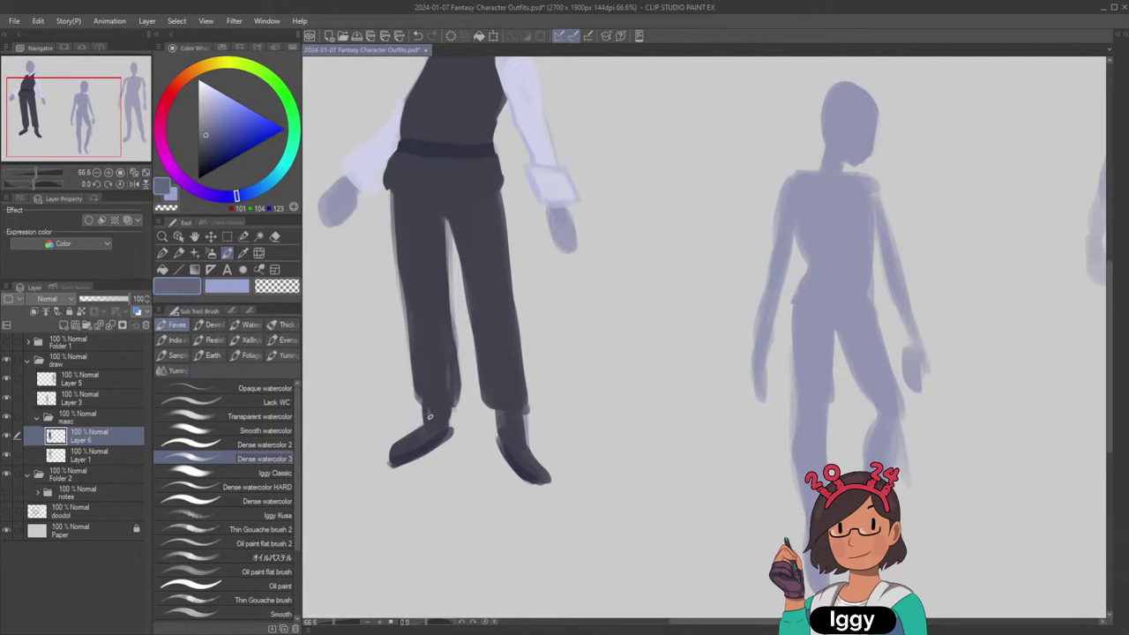
alt+click(430, 412)
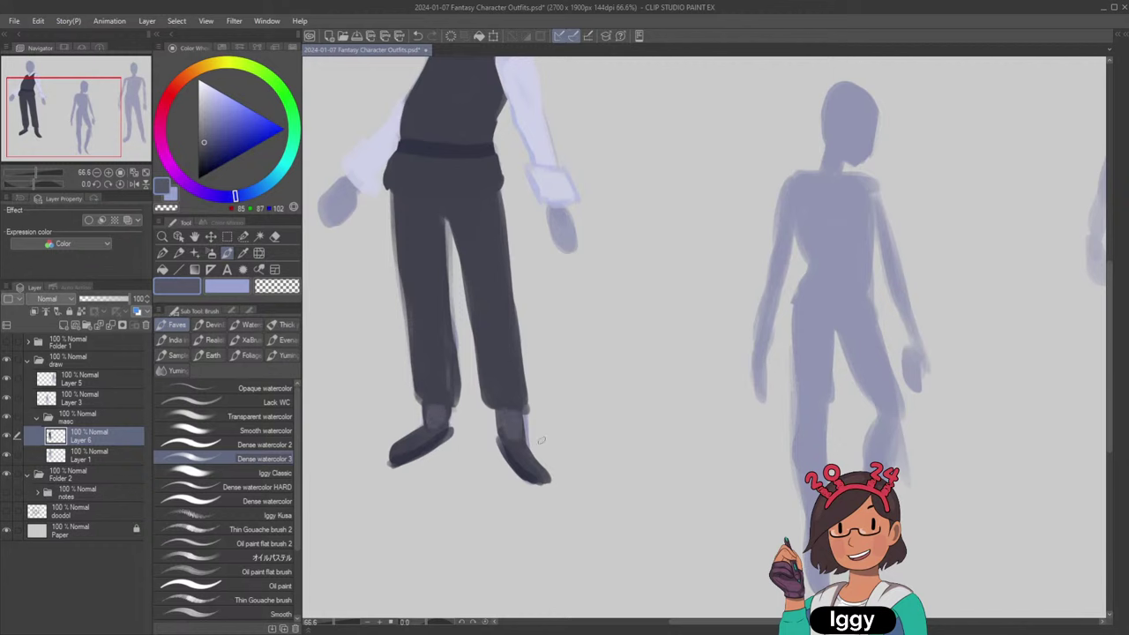
alt+click(430, 411)
Widen and straighten the lower end of the first trouser leg with the colour sampled from the trousers.
alt+click(442, 380)
mouse_move(418, 369)
mouse_down()
mouse_move(429, 404)
mouse_move(439, 394)
mouse_move(422, 392)
mouse_move(434, 405)
mouse_move(420, 408)
mouse_move(448, 388)
mouse_move(457, 410)
mouse_up()
key(ctrl+z)
mouse_move(454, 364)
mouse_down()
mouse_move(462, 406)
mouse_move(457, 384)
mouse_up()
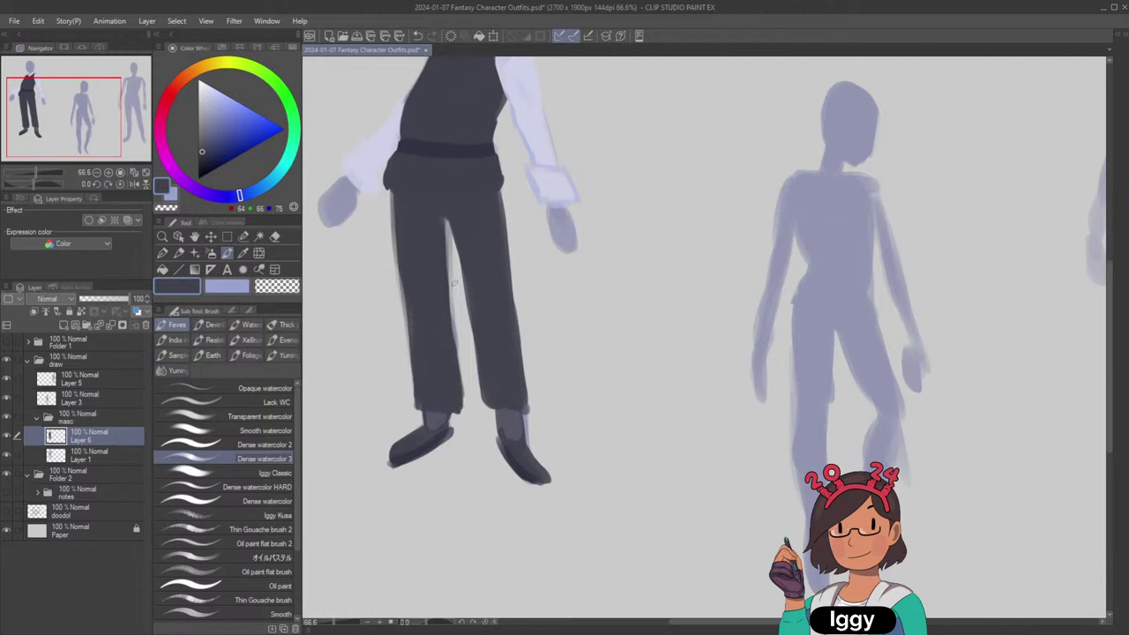
Define the vest's flared lower edge over the trousers using dark tones sampled from the vest and hip.
alt+click(445, 127)
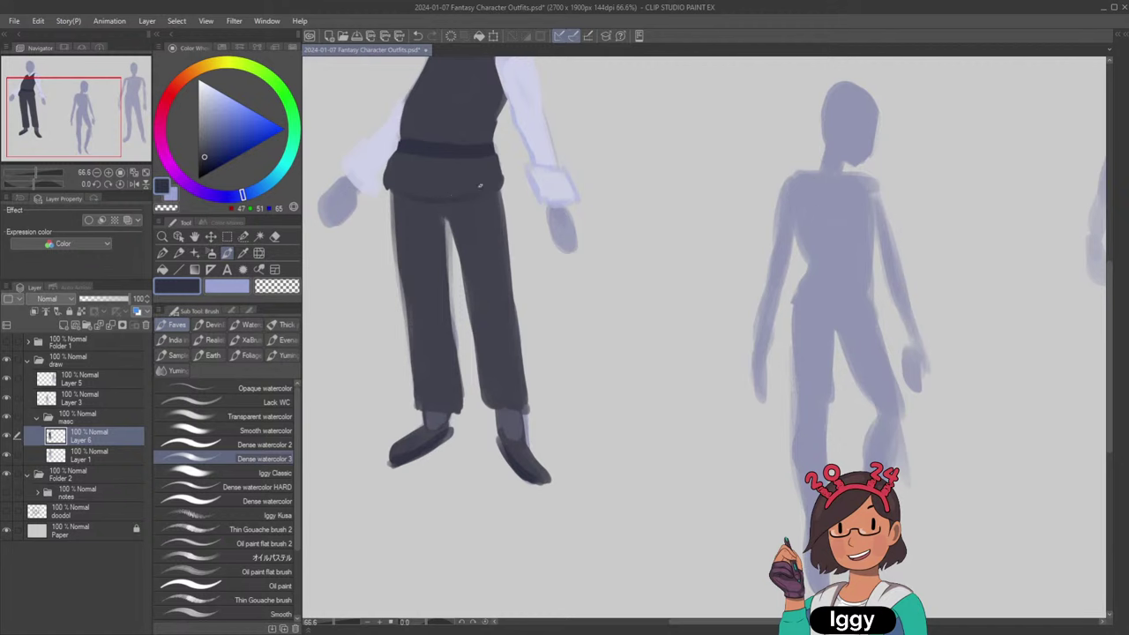
alt+click(414, 203)
scroll(818, 97, down, 5)
scroll(817, 97, up, 3)
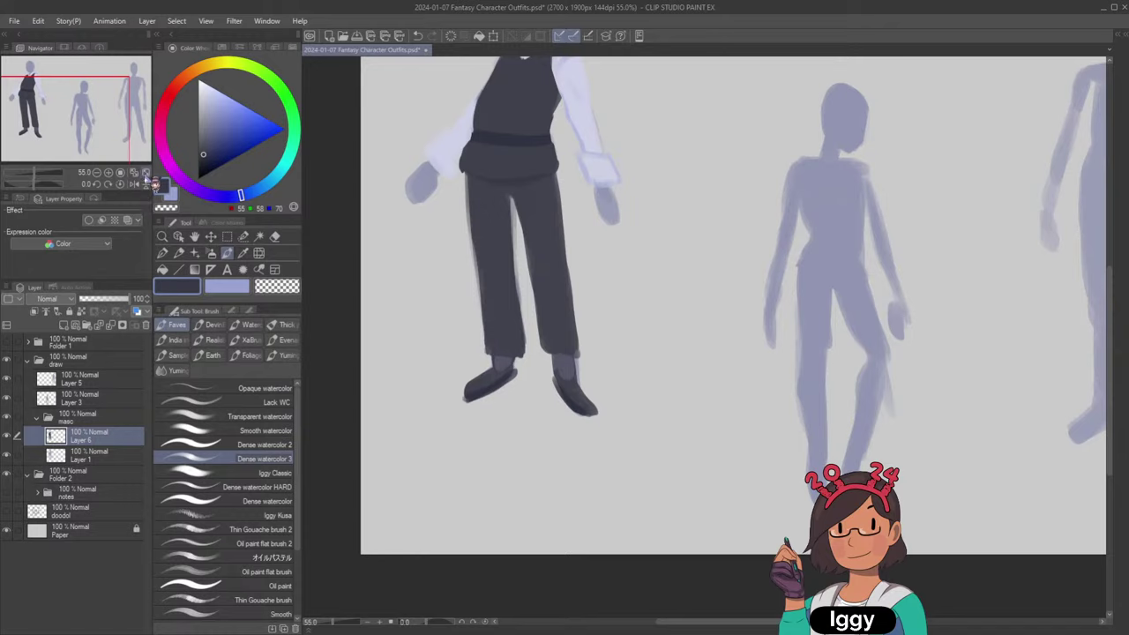
Touch up the outstretched arm's shirt sleeve with the light lavender sampled from it.
click(145, 174)
scroll(591, 253, up, 1)
scroll(589, 253, up, 1)
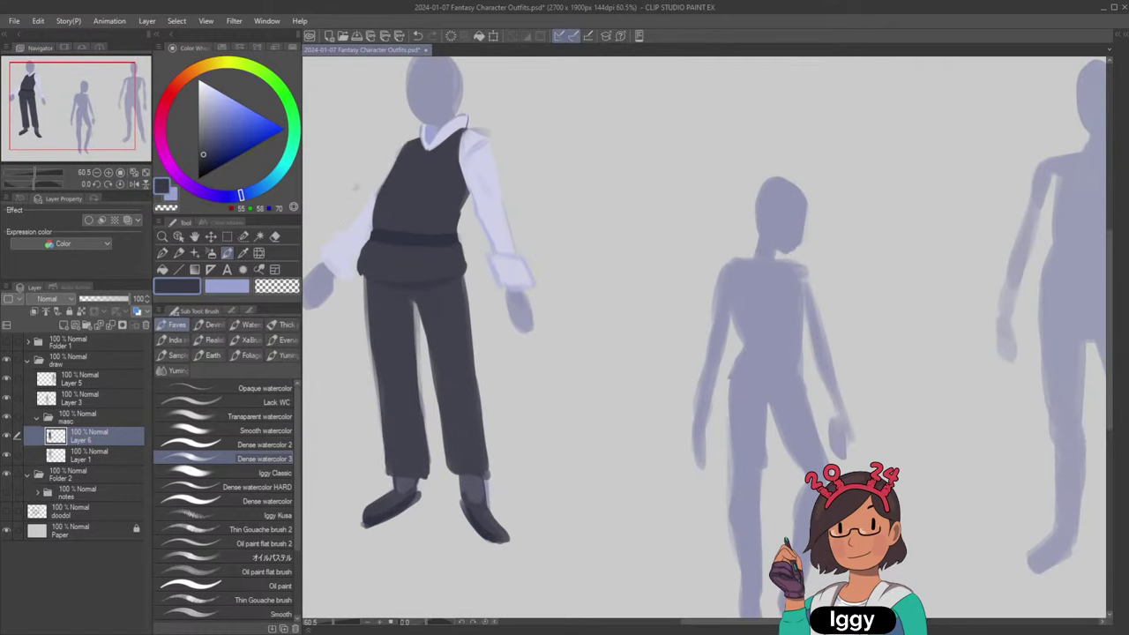
alt+click(364, 220)
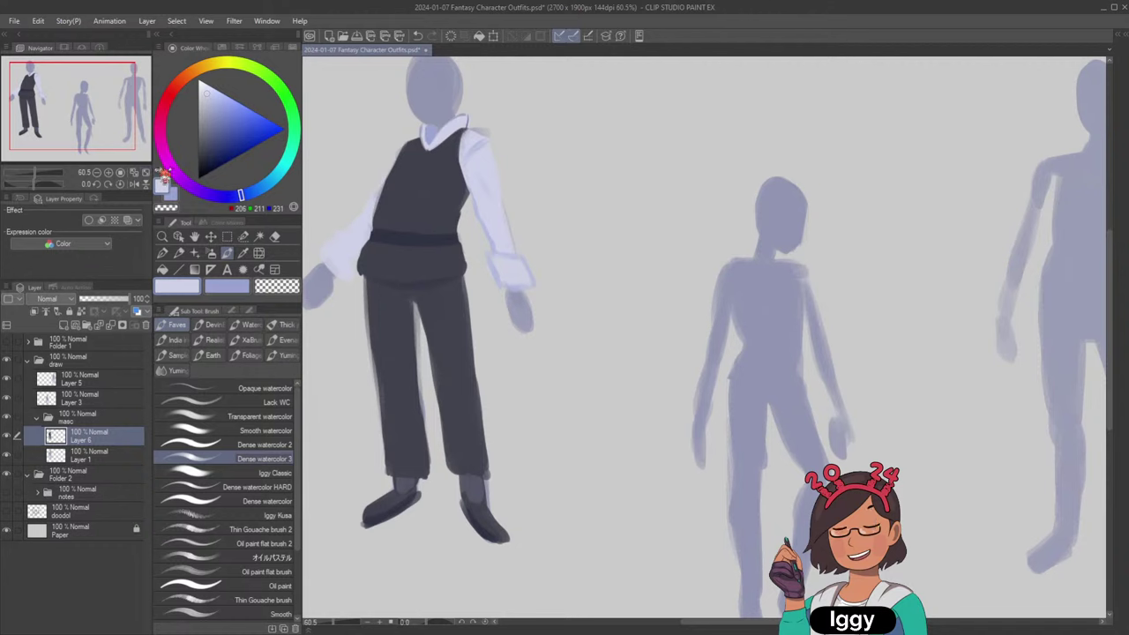
Add a new layer above the first figure's outfit and darken the colour sampled from its belt to navy.
key(ctrl+0)
scroll(580, 329, up, 1)
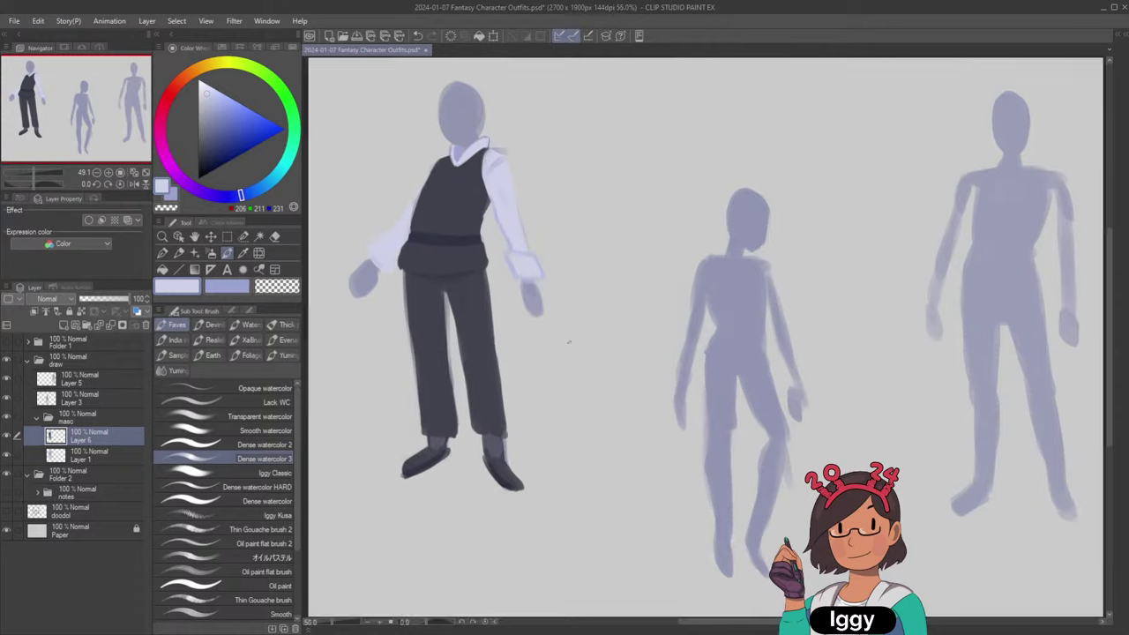
alt+click(435, 426)
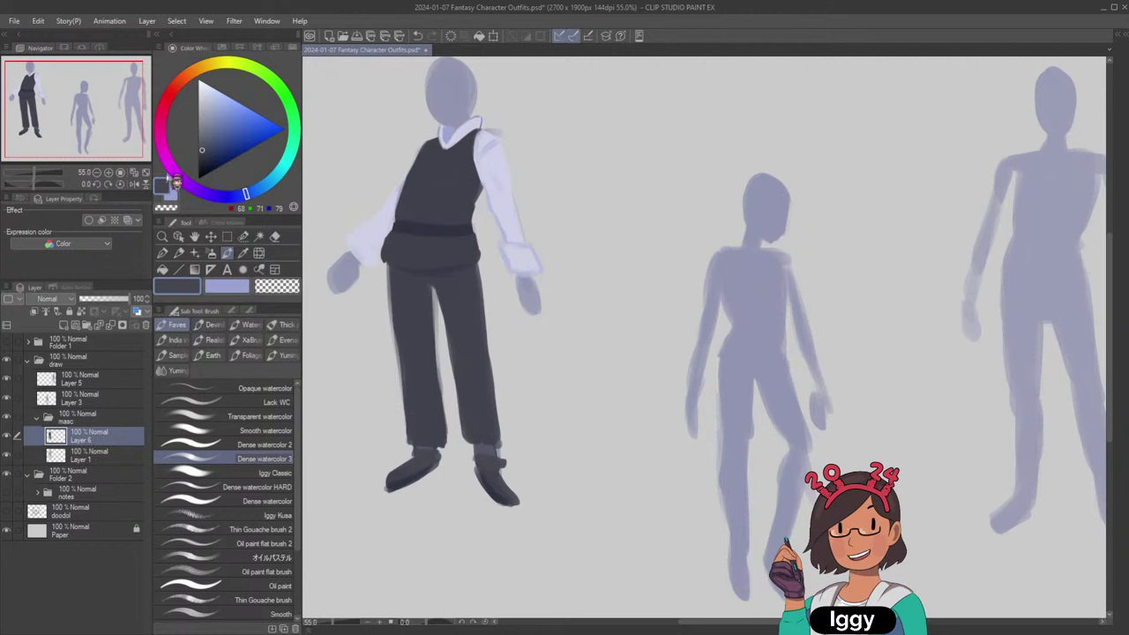
click(145, 173)
click(64, 326)
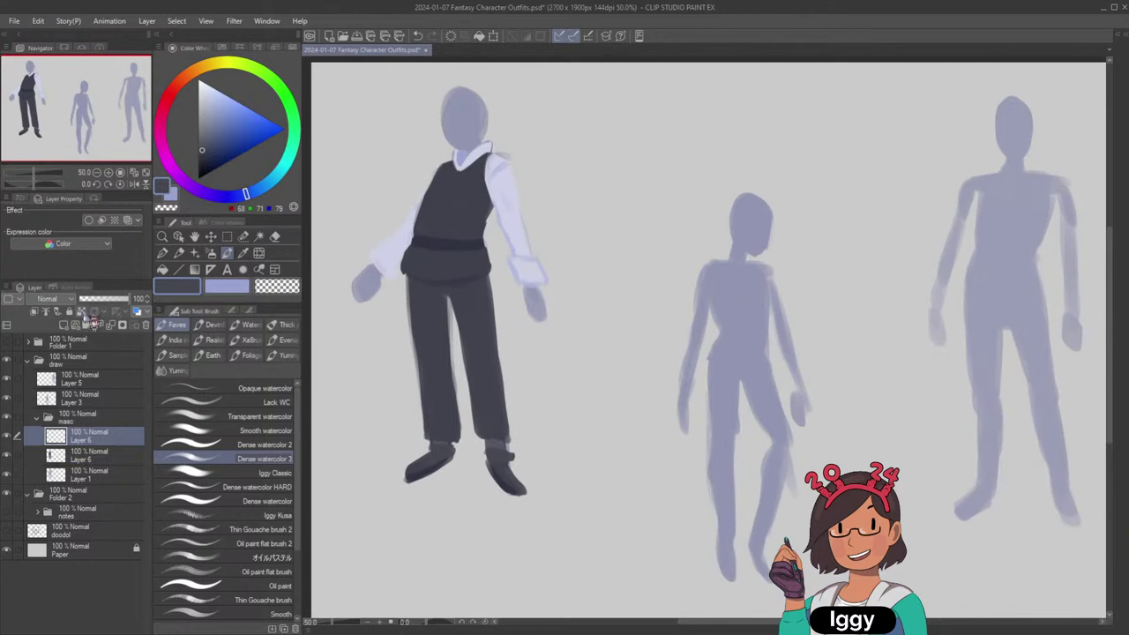
click(201, 156)
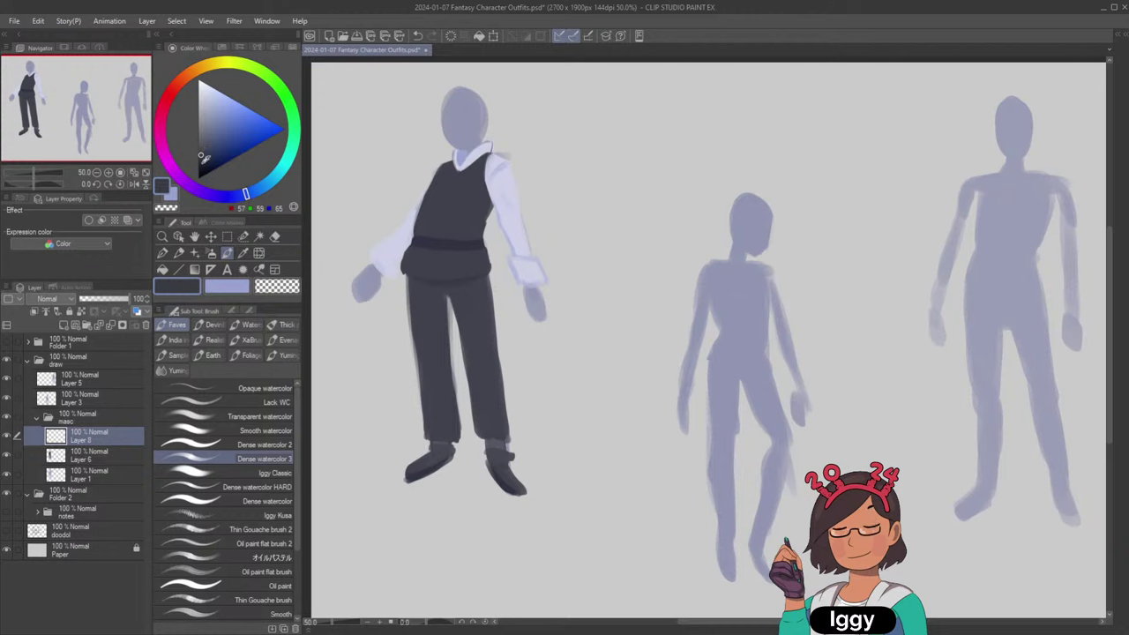
drag(203, 154, 202, 157)
key(ctrl+z)
alt+click(450, 246)
click(206, 160)
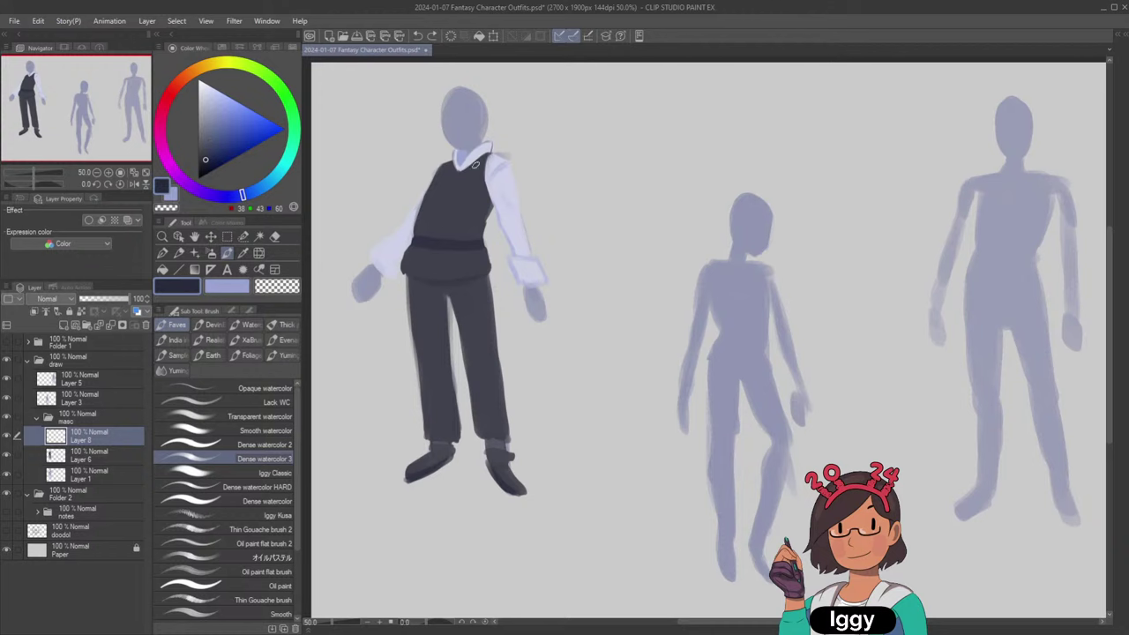
Paint two long navy strips from the shoulders over the vest and trouser legs as the robe's front edges.
drag(475, 165, 475, 326)
key(ctrl+z)
drag(468, 263, 485, 366)
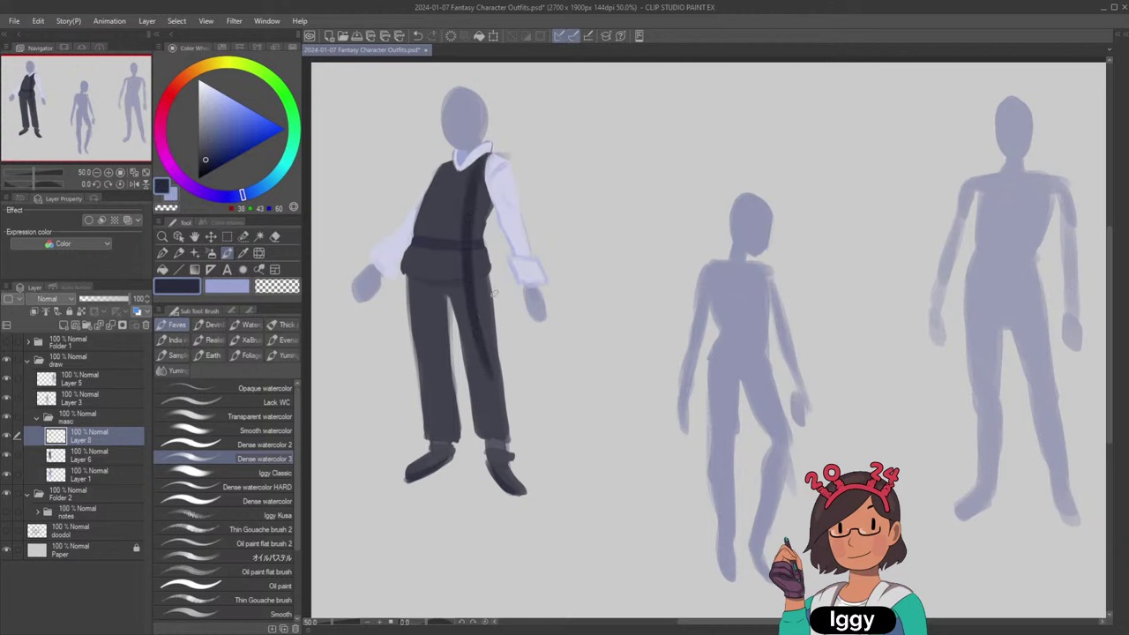
key(ctrl+z)
drag(472, 280, 479, 358)
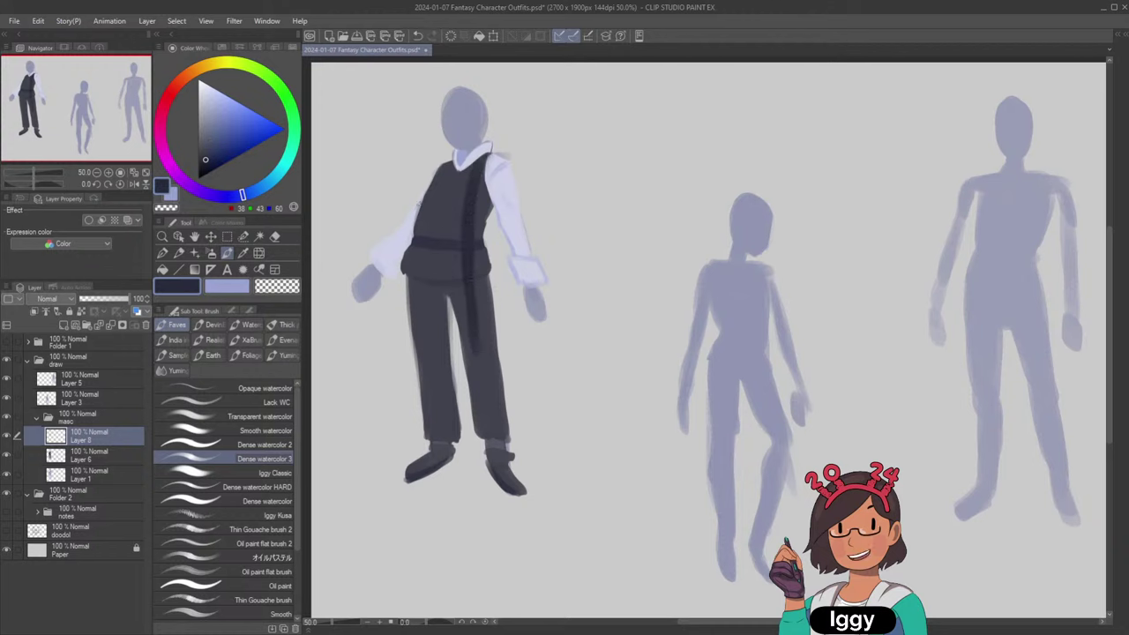
drag(441, 170, 411, 307)
drag(416, 249, 412, 344)
drag(412, 304, 415, 381)
drag(409, 302, 411, 384)
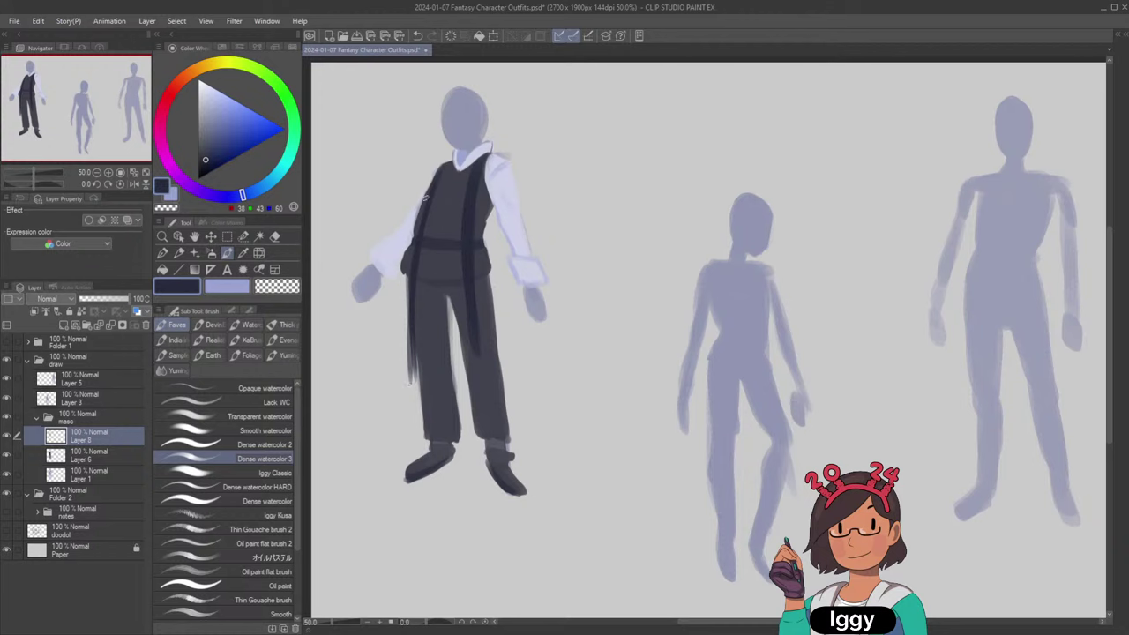
Paint short, flared navy robe sleeves over both of the first figure's shoulders.
drag(441, 170, 395, 221)
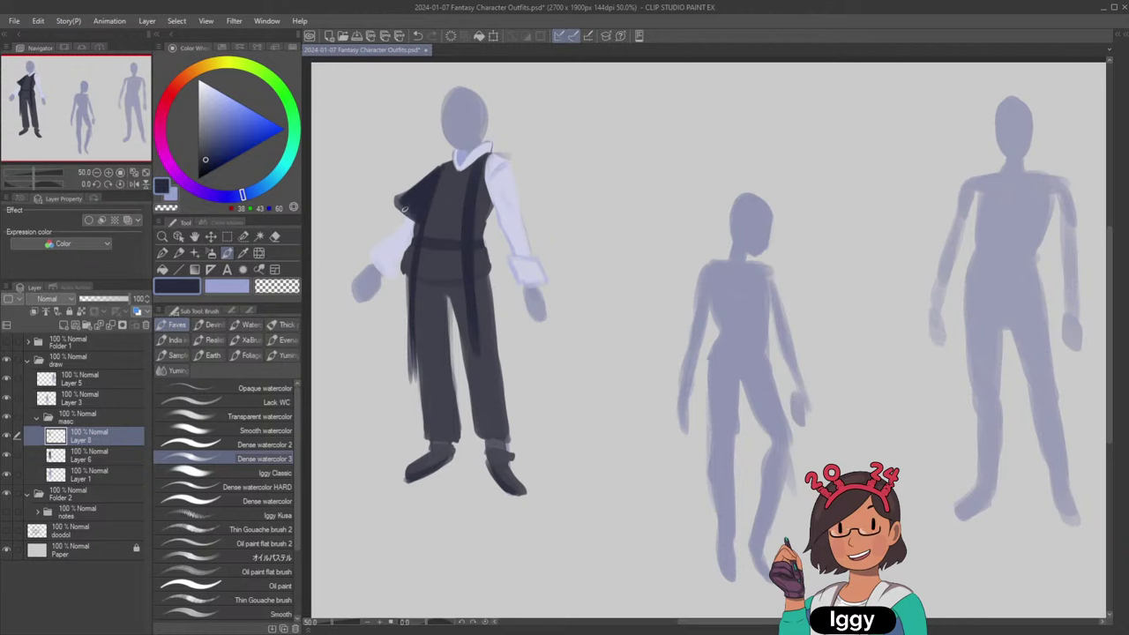
key(ctrl+z)
mouse_move(404, 199)
mouse_down()
mouse_move(442, 164)
mouse_move(481, 173)
mouse_move(501, 157)
mouse_move(523, 160)
mouse_move(494, 156)
mouse_move(540, 215)
mouse_up()
key(ctrl+z)
key(ctrl+z)
key(ctrl+z)
key(ctrl+z)
key(ctrl+z)
key(ctrl+z)
mouse_move(500, 163)
mouse_down()
mouse_move(497, 220)
mouse_move(469, 223)
mouse_move(525, 213)
mouse_move(489, 216)
mouse_move(513, 190)
mouse_up()
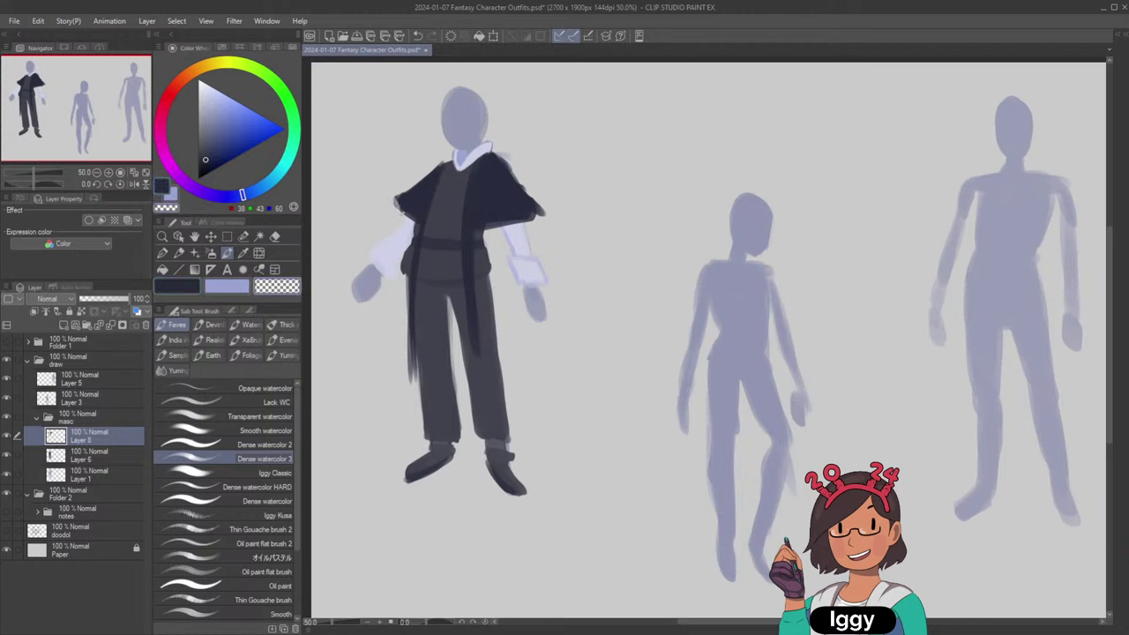
Doodle a small stick figure with ground marks above the middle silhouette, and erase the doodle.
click(193, 288)
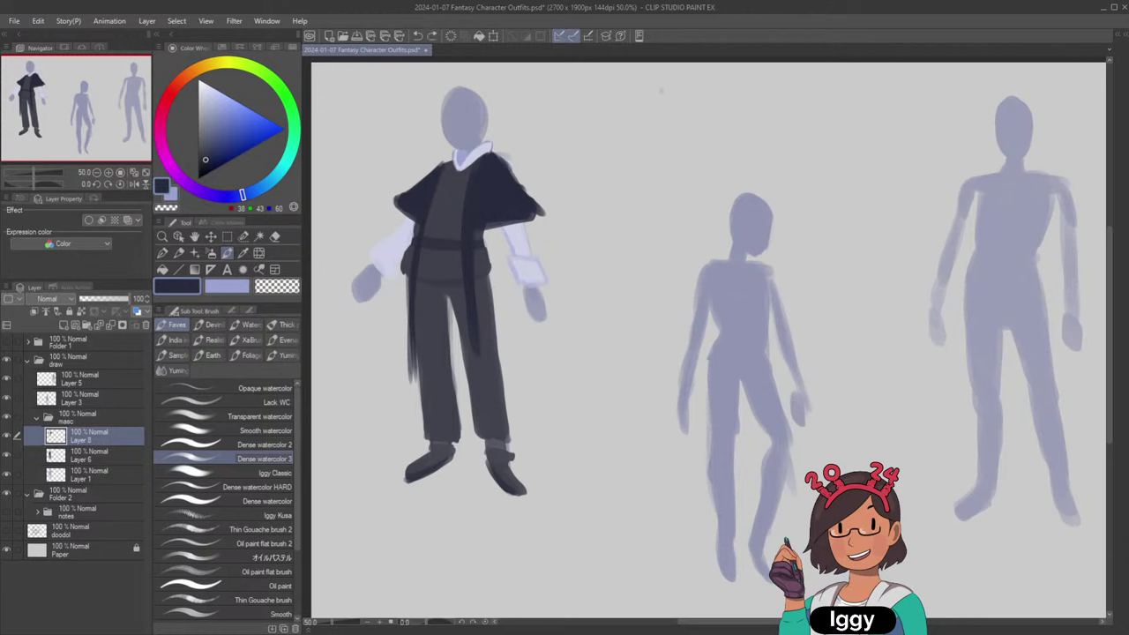
key(bracketleft)
mouse_move(667, 90)
mouse_down()
mouse_move(687, 102)
mouse_move(662, 145)
mouse_move(682, 144)
mouse_up()
drag(642, 138, 724, 141)
key(ctrl+z)
drag(625, 136, 716, 135)
key(ctrl+z)
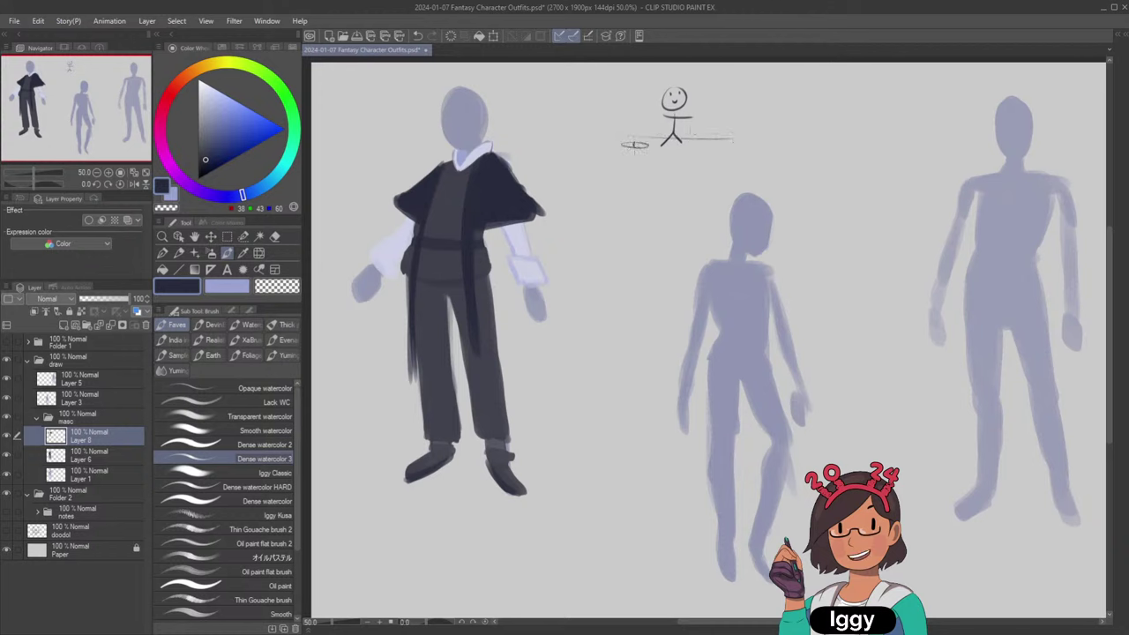
drag(636, 141, 657, 124)
drag(609, 154, 717, 154)
key(e)
mouse_move(675, 106)
mouse_down()
mouse_move(634, 115)
mouse_move(652, 141)
mouse_move(698, 144)
mouse_up()
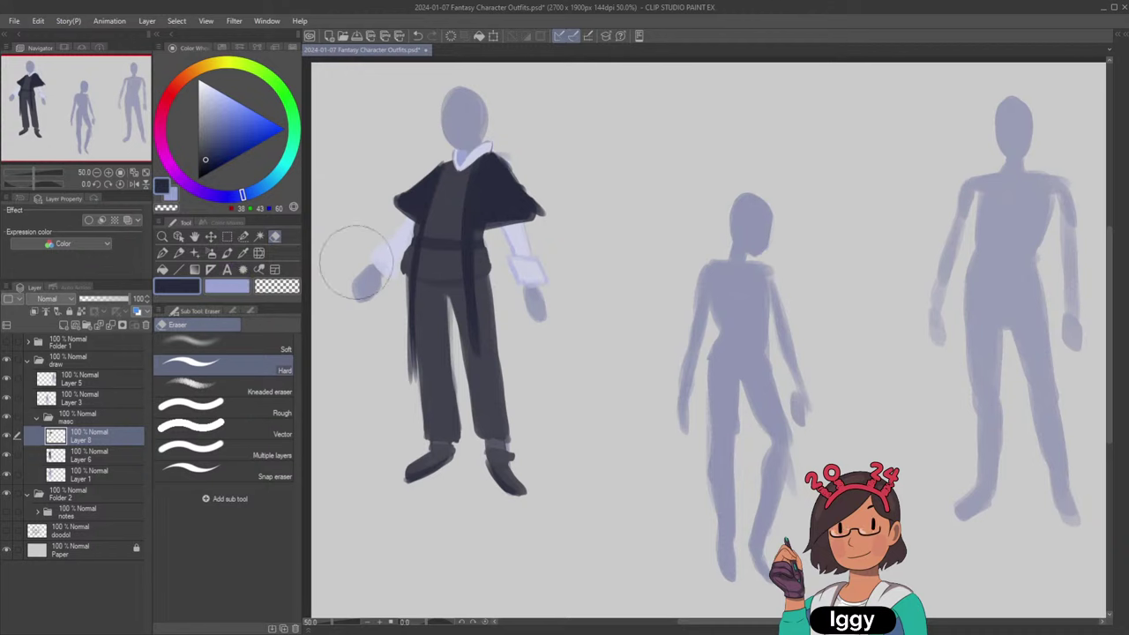
Set the secondary colour to light blue, RGB 140, 175, 236, for the Dense watercolor 3 brush.
click(227, 253)
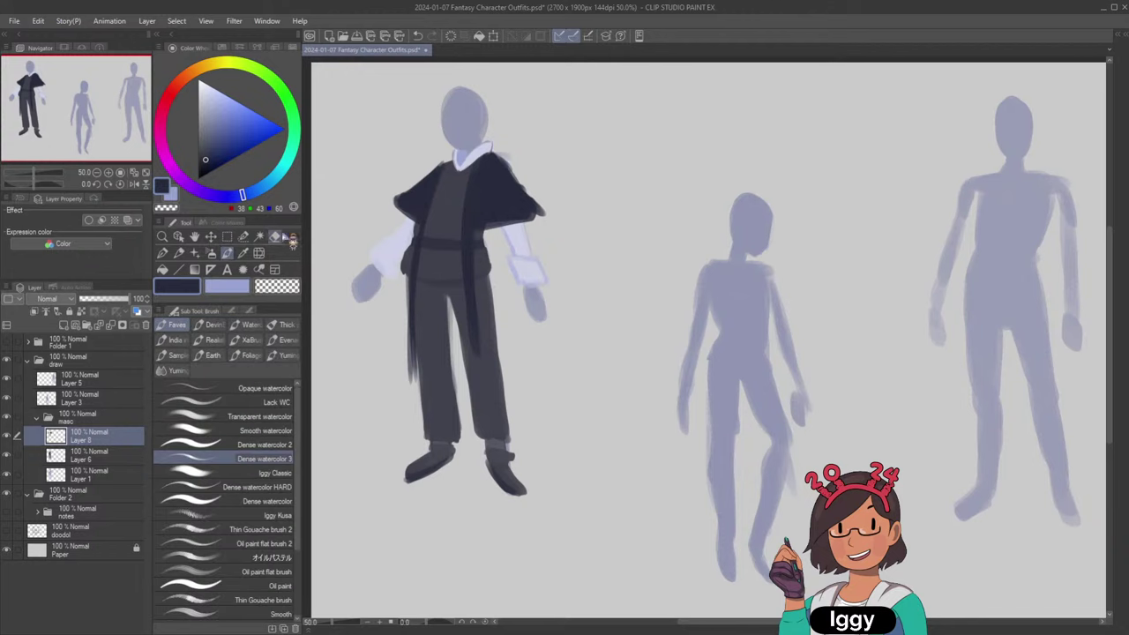
click(233, 287)
alt+click(427, 201)
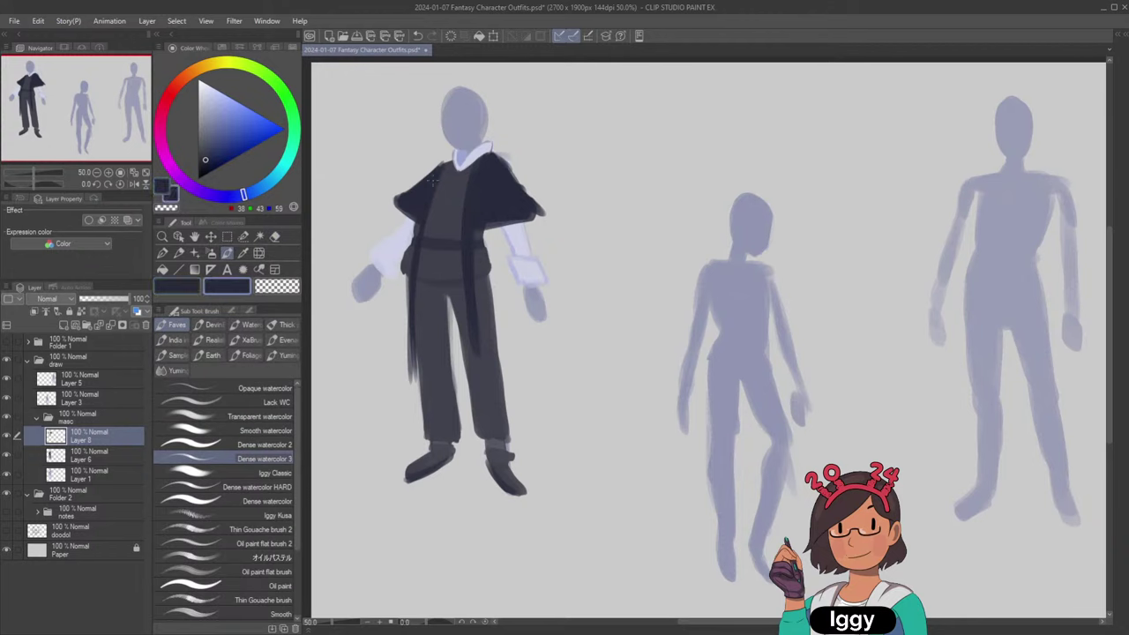
click(253, 191)
click(232, 99)
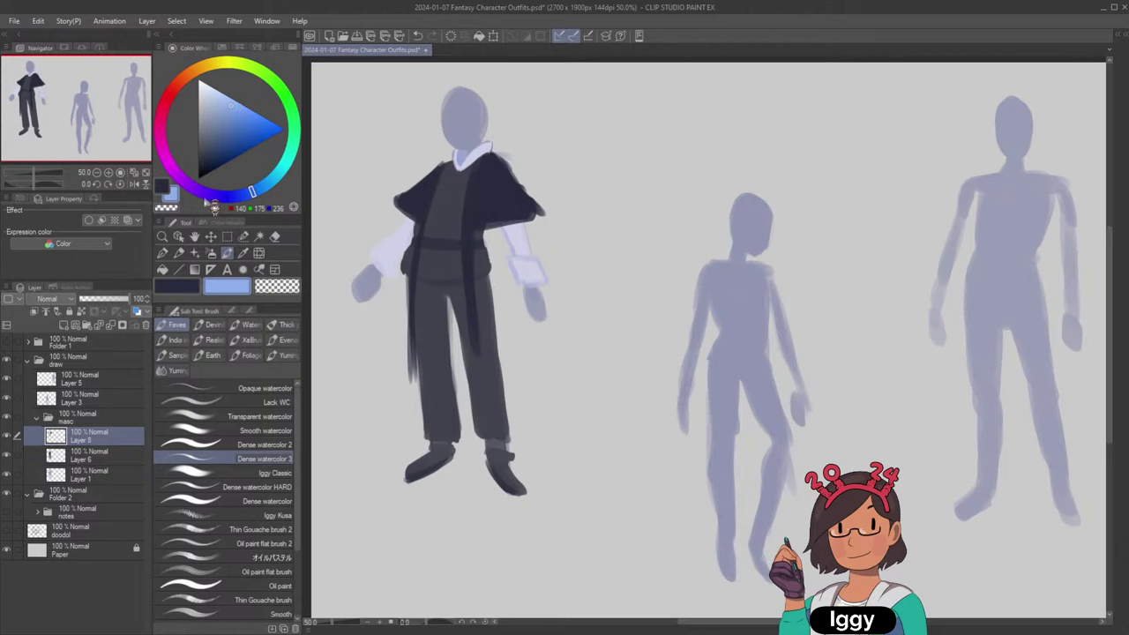
click(211, 253)
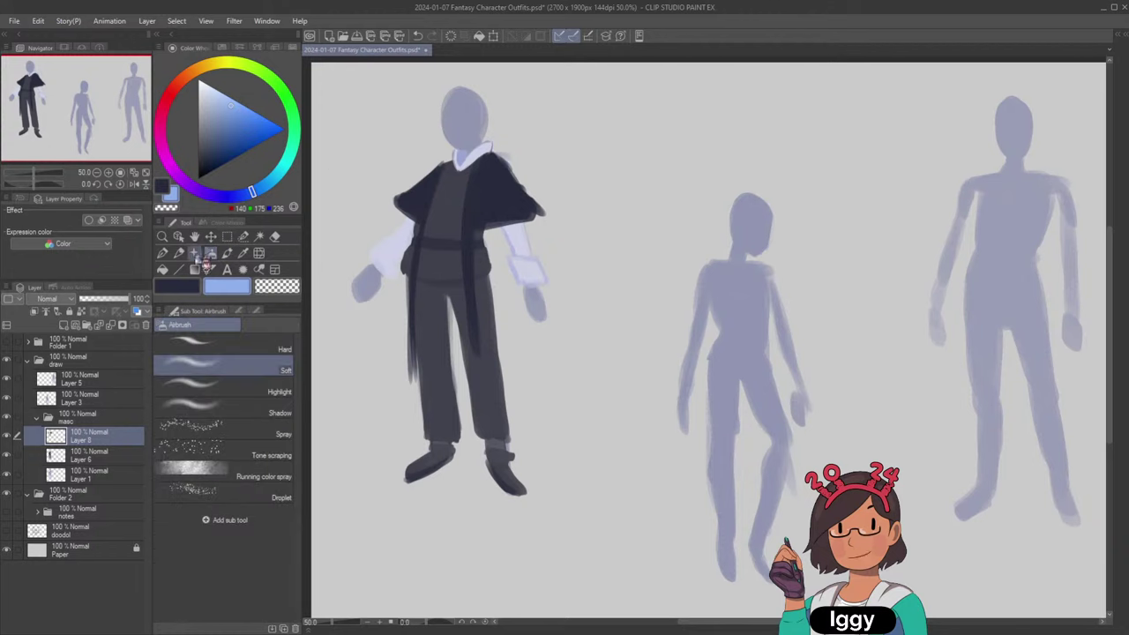
click(227, 252)
Deepen the blue to RGB 113, 149, 213 and paint a wide lapel on the viewer's right side of the robe.
drag(466, 229, 499, 155)
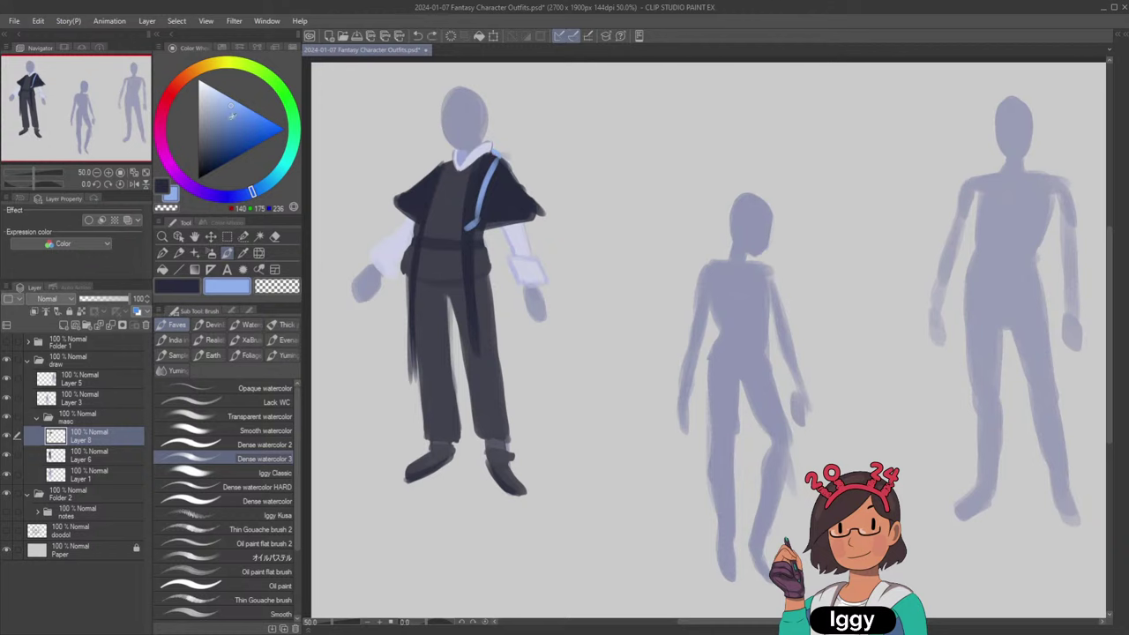
drag(233, 115, 234, 109)
drag(497, 158, 472, 233)
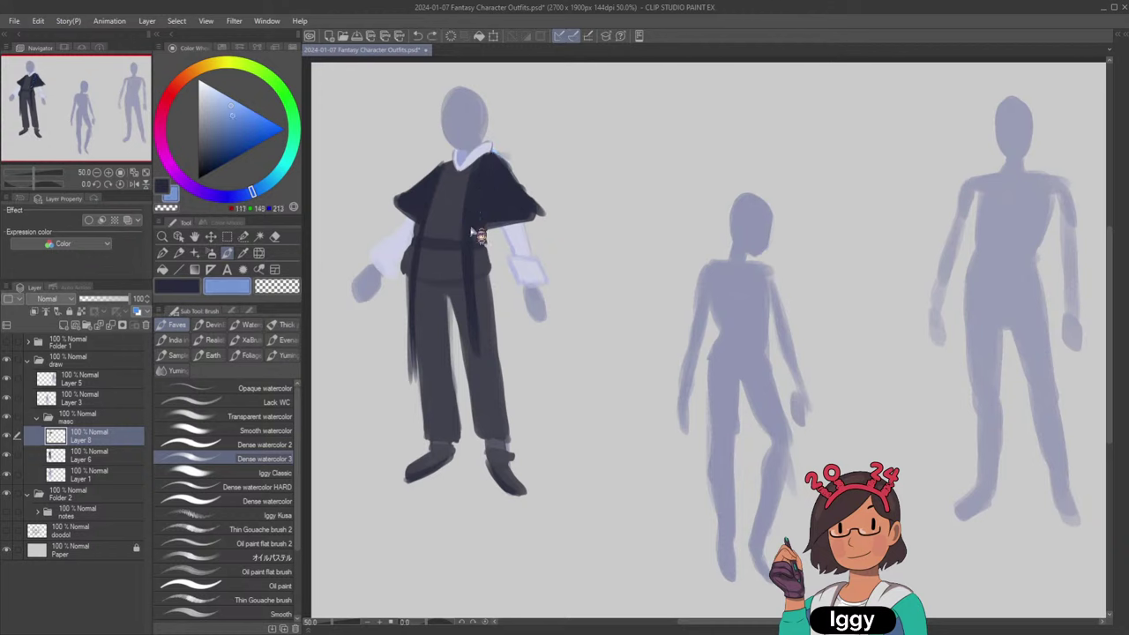
key(ctrl+z)
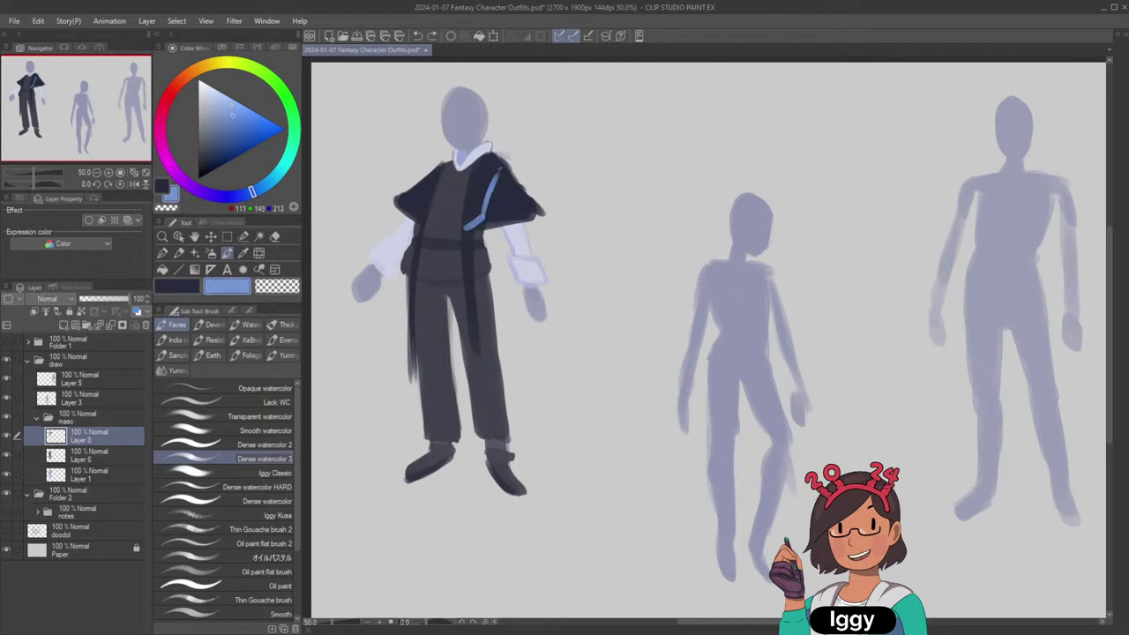
drag(487, 156, 469, 222)
mouse_move(485, 160)
mouse_down()
mouse_move(476, 217)
mouse_move(495, 169)
mouse_move(488, 198)
mouse_up()
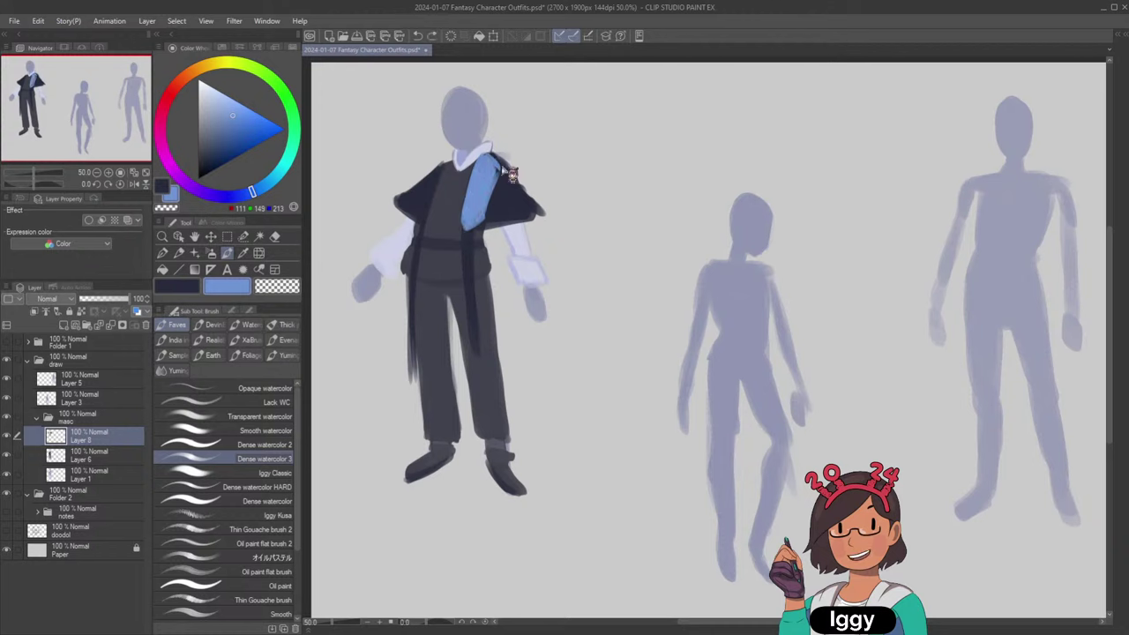
Paint the matching blue lapel on the viewer's left side of the robe, from shoulder to waist.
drag(448, 165, 429, 222)
key(ctrl+z)
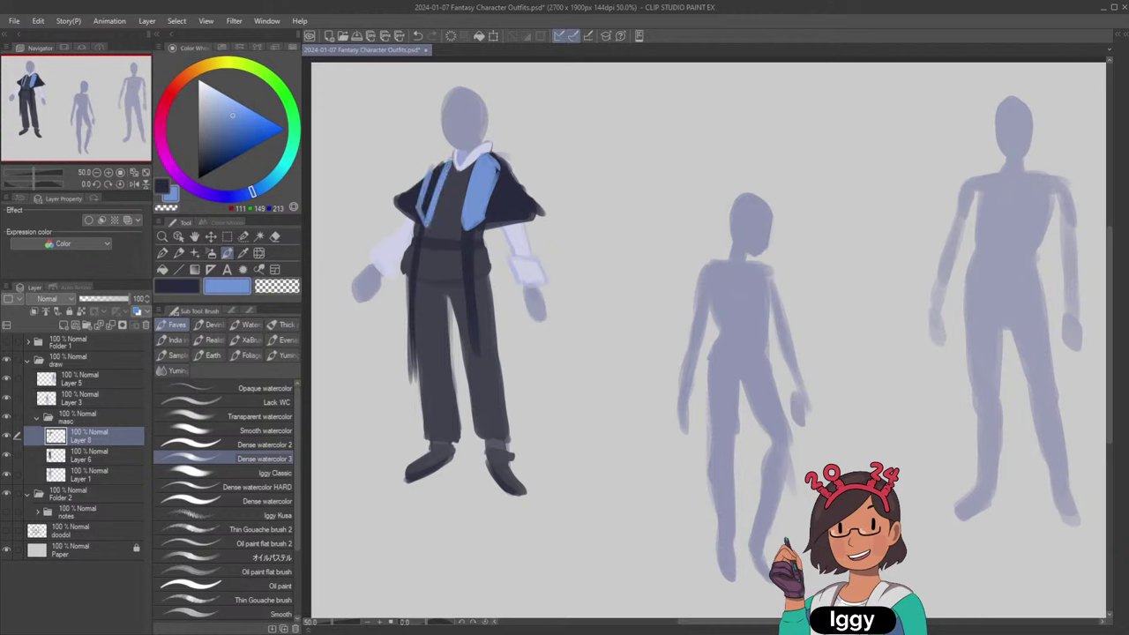
mouse_move(433, 168)
mouse_down()
mouse_move(450, 156)
mouse_move(424, 217)
mouse_up()
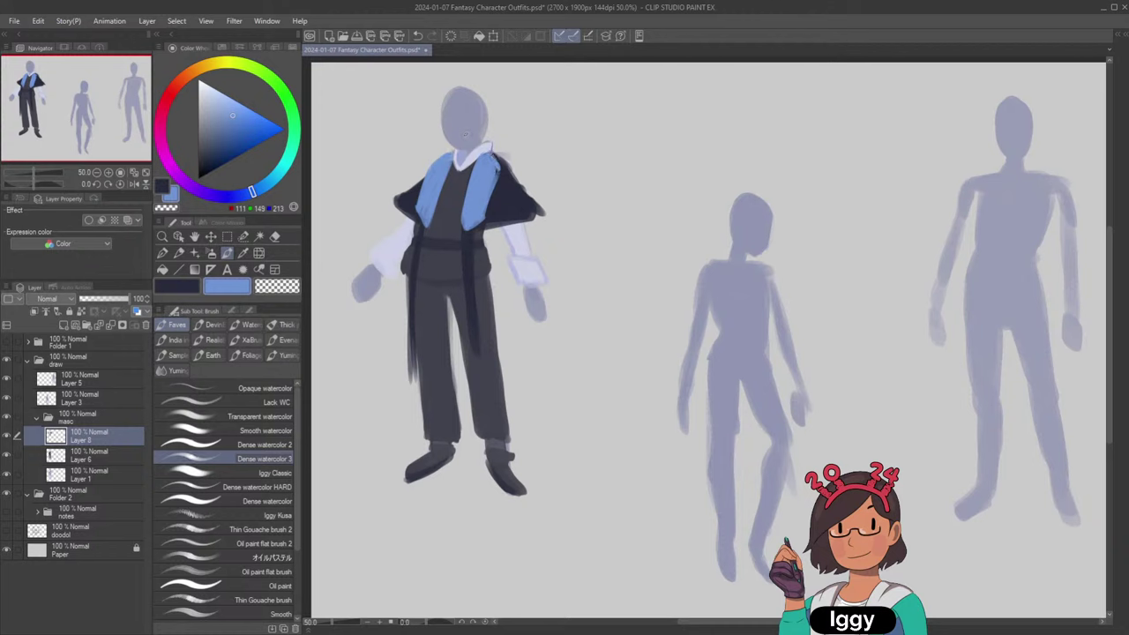
Widen the robe's panel on the viewer's right into a flared knee-length skirt with the navy sampled from the sleeve.
alt+click(522, 202)
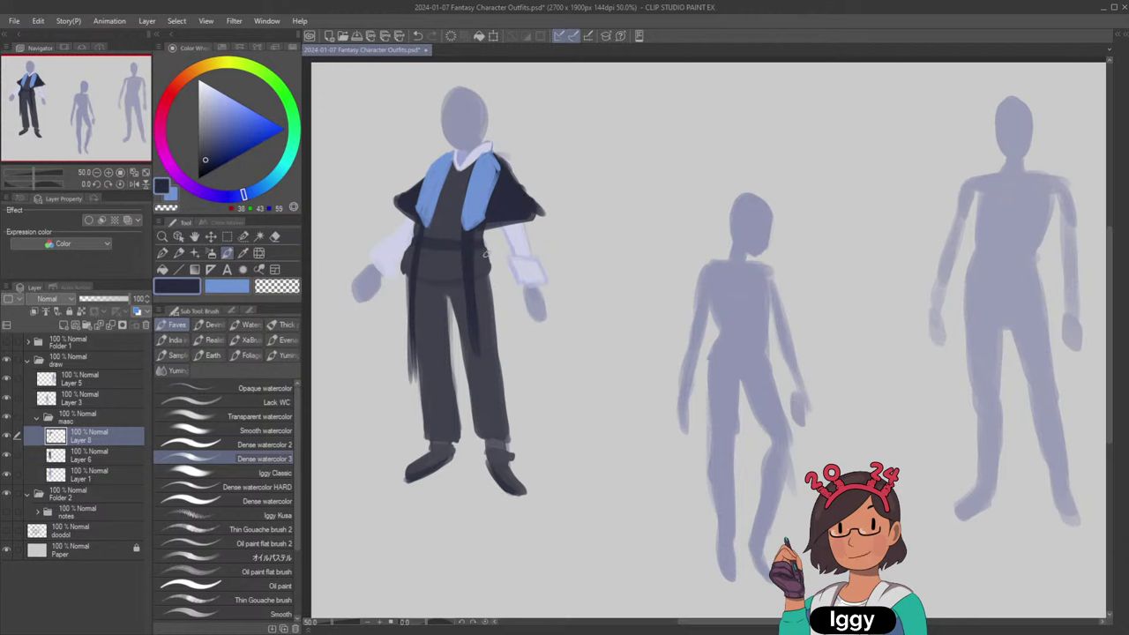
mouse_move(485, 231)
mouse_down()
mouse_move(505, 357)
mouse_move(520, 384)
mouse_move(498, 375)
mouse_up()
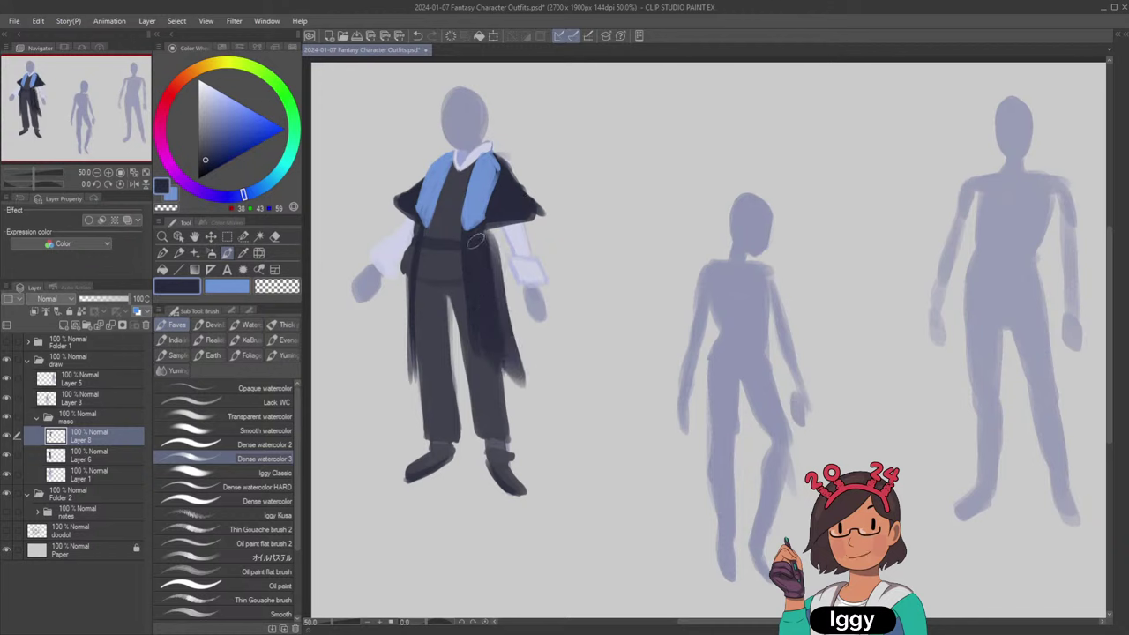
drag(481, 291, 510, 379)
drag(473, 255, 490, 357)
Paint the robe's flared navy panel on the viewer's left from the waist to below the knee.
mouse_move(407, 225)
mouse_down()
mouse_move(402, 334)
mouse_move(388, 335)
mouse_up()
drag(405, 273, 385, 401)
mouse_move(402, 314)
mouse_down()
mouse_move(399, 415)
mouse_move(411, 415)
mouse_up()
drag(413, 375, 406, 402)
drag(416, 297, 411, 416)
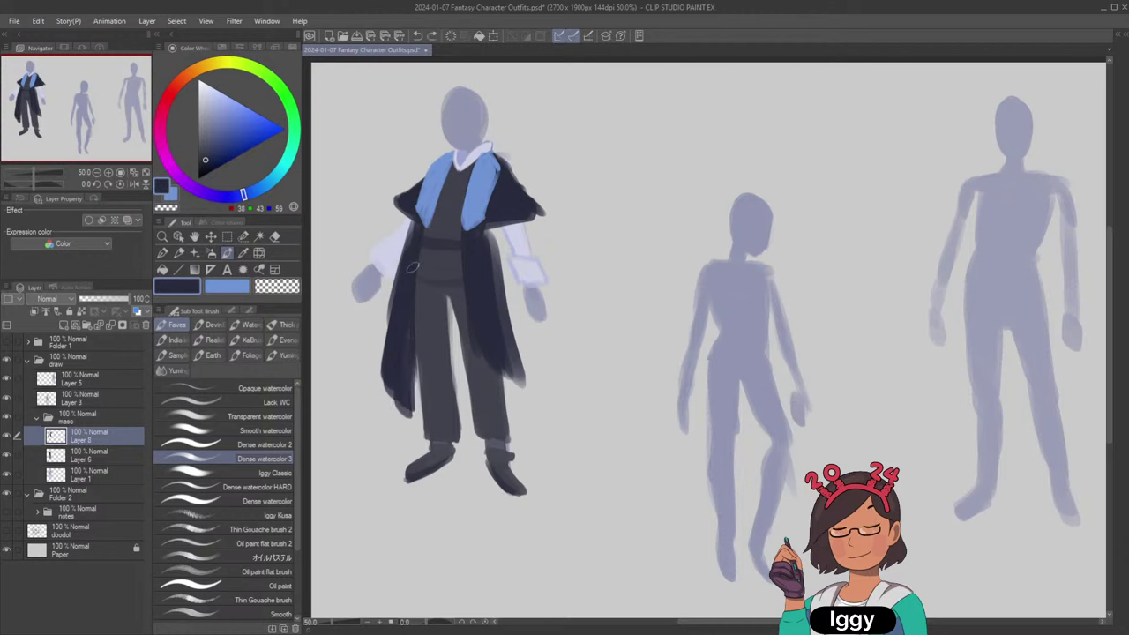
drag(411, 343, 406, 408)
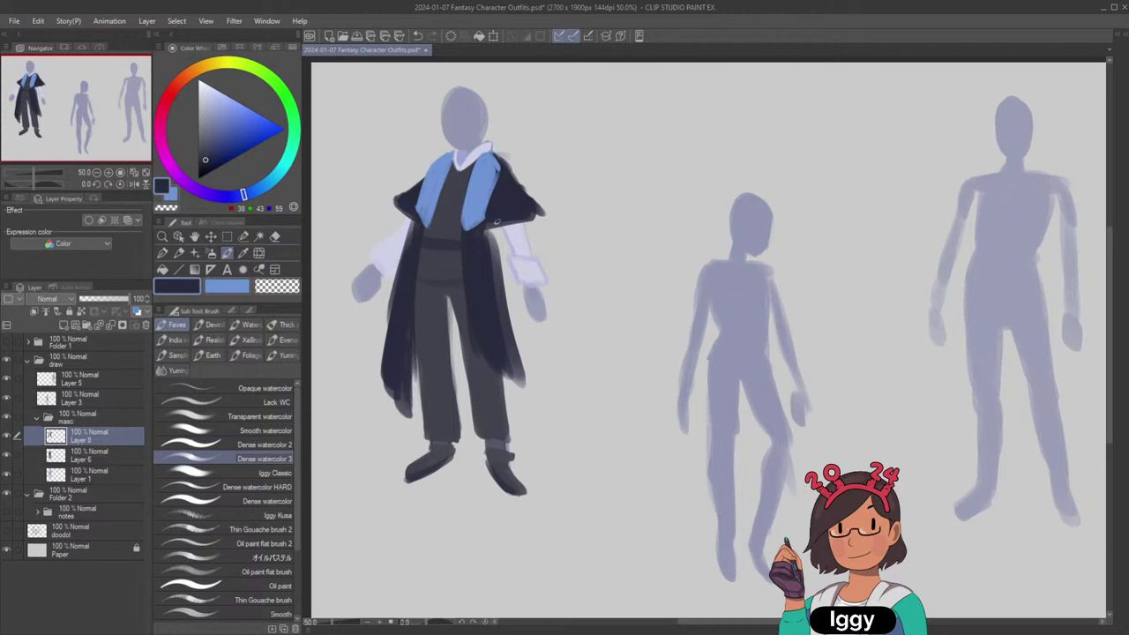
Extend both robe sleeves into rounded, puffed elbow-length shapes in navy and compare the figure with and without the robe.
mouse_move(492, 227)
mouse_down()
mouse_move(534, 220)
mouse_move(524, 228)
mouse_up()
key(ctrl+z)
mouse_move(492, 208)
mouse_down()
mouse_move(540, 237)
mouse_move(520, 244)
mouse_move(499, 212)
mouse_move(504, 230)
mouse_move(516, 205)
mouse_move(547, 237)
mouse_up()
drag(420, 185, 386, 228)
key(ctrl+z)
mouse_move(419, 183)
mouse_down()
mouse_move(404, 210)
mouse_move(401, 236)
mouse_move(398, 213)
mouse_move(412, 205)
mouse_move(400, 237)
mouse_up()
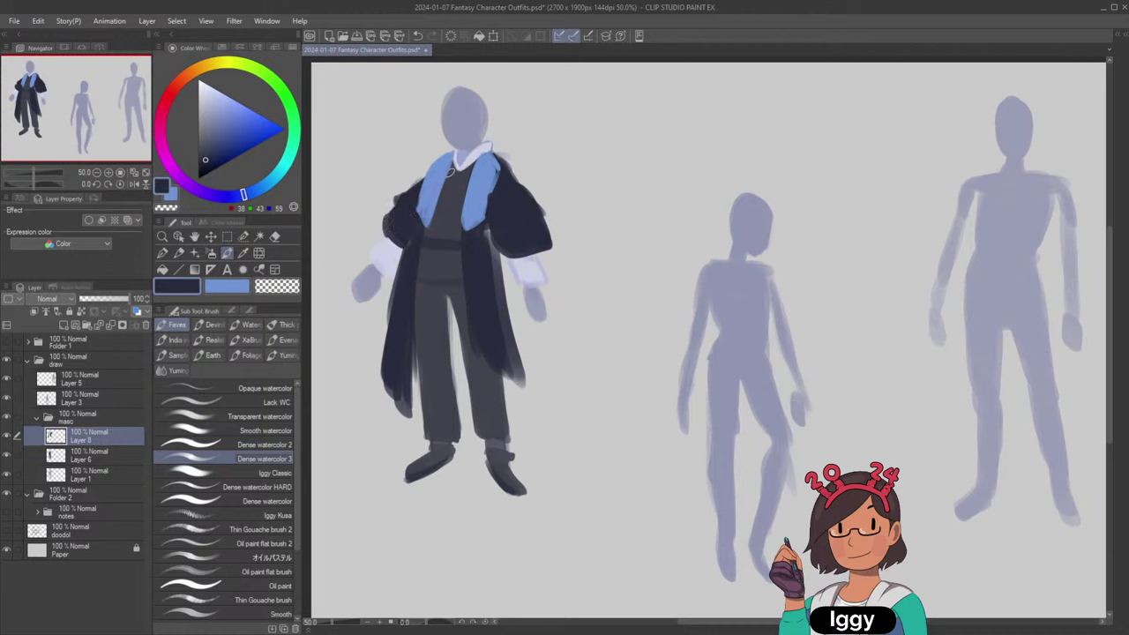
key(ctrl+z)
drag(395, 225, 401, 217)
click(9, 437)
click(11, 437)
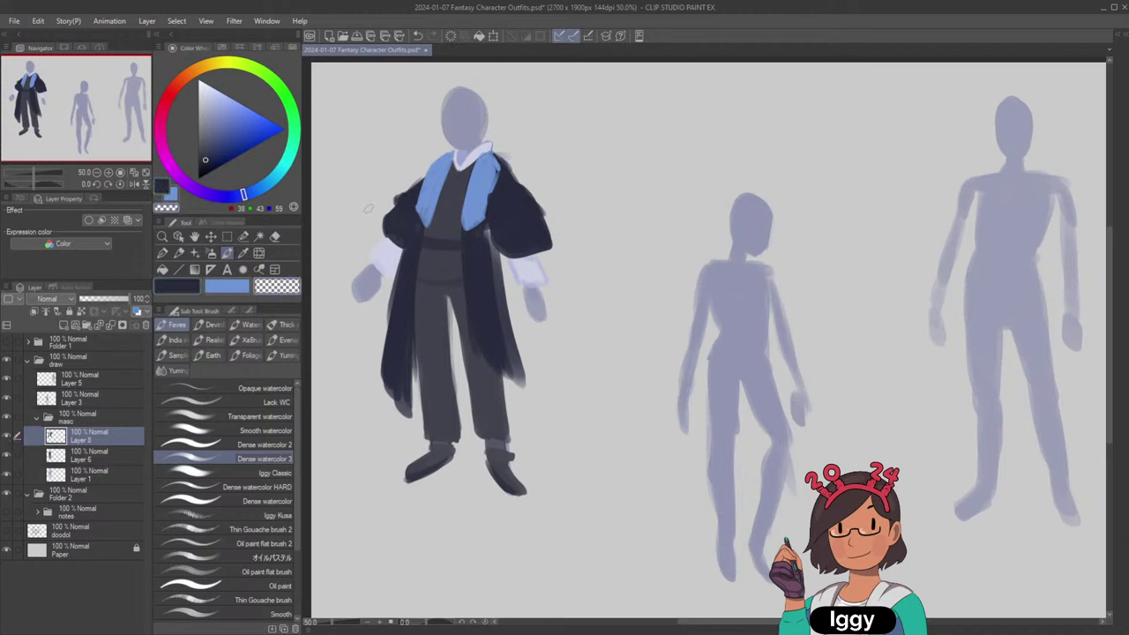
Smooth the outer contours of both dark navy robe sleeves on Layer 8.
drag(382, 213, 424, 171)
drag(527, 187, 552, 231)
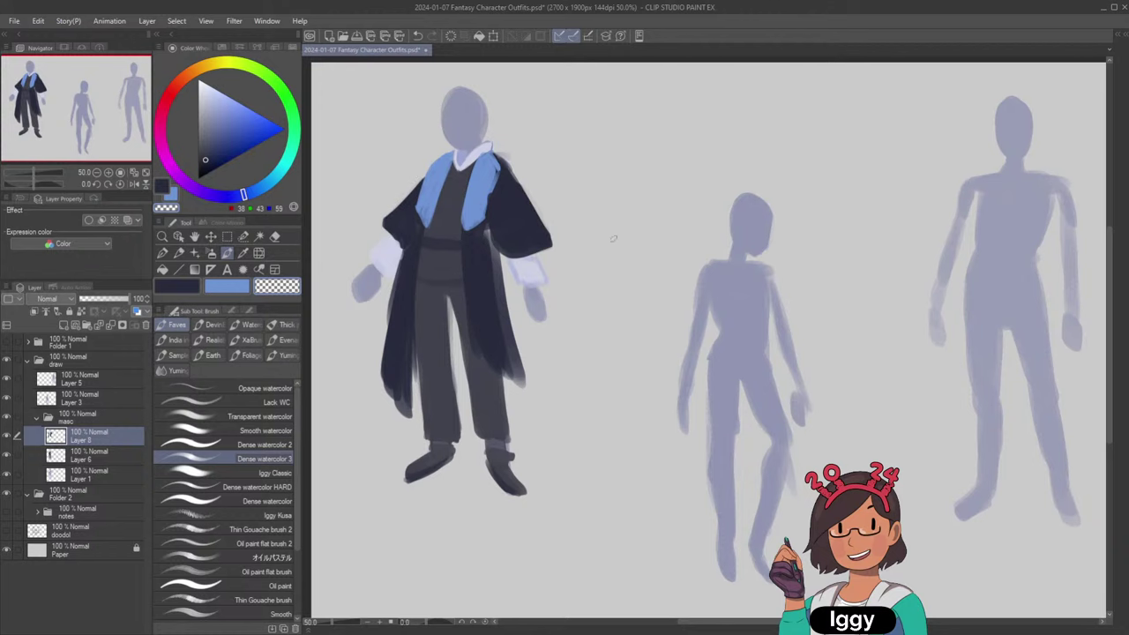
On Layer 6, select both white shirt cuffs with the Selection pen, move them down over the wrists and deselect.
drag(111, 439, 104, 468)
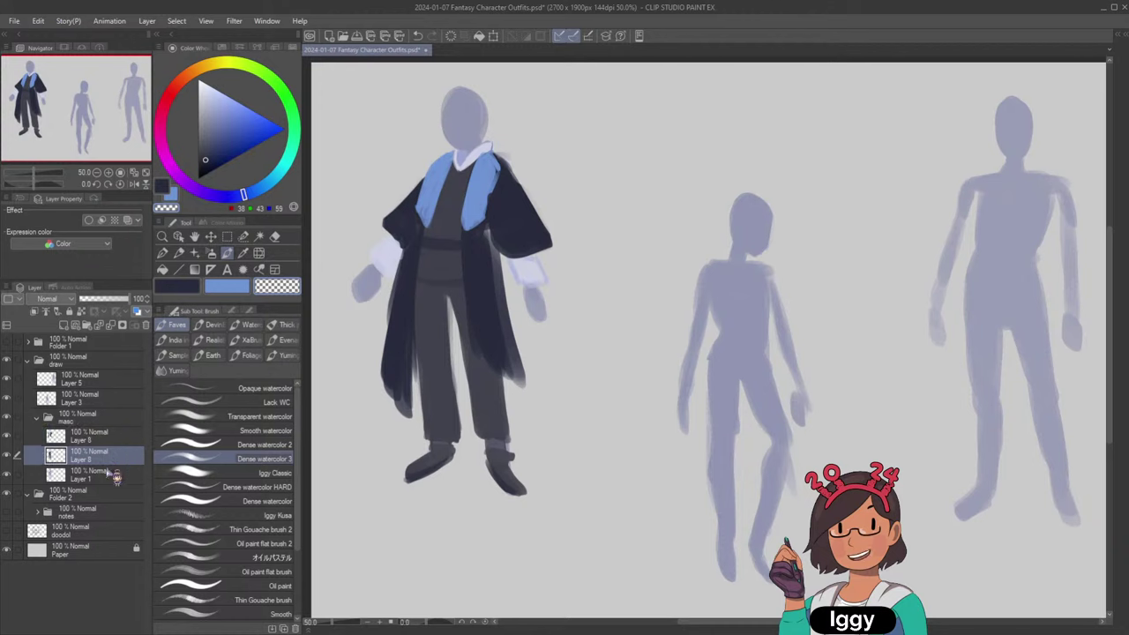
click(243, 237)
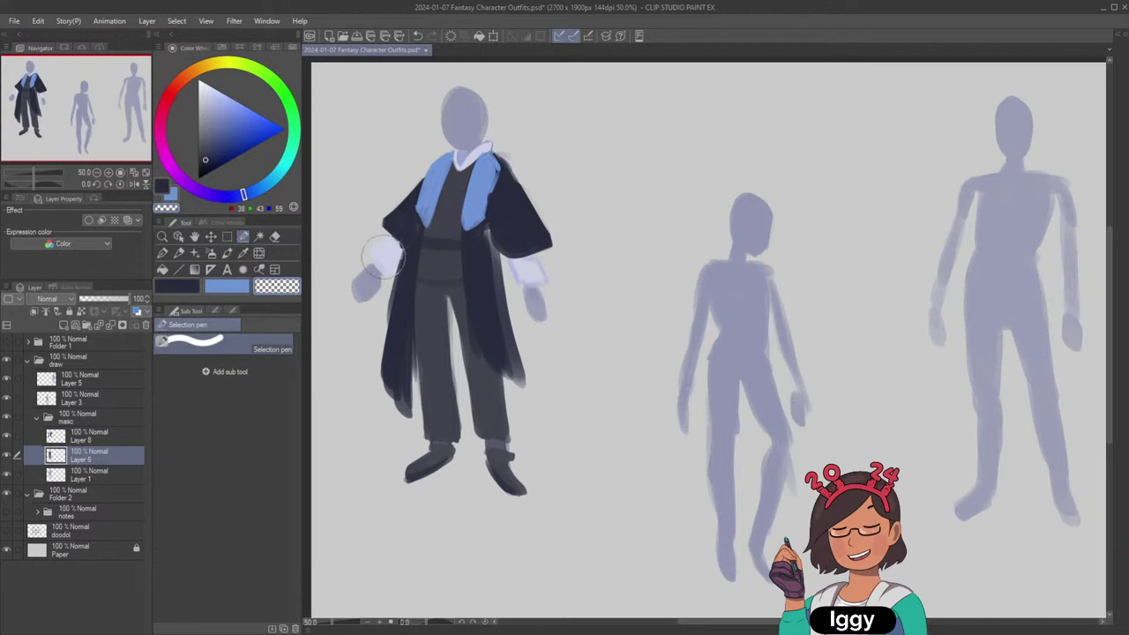
drag(384, 254, 381, 259)
drag(524, 259, 529, 267)
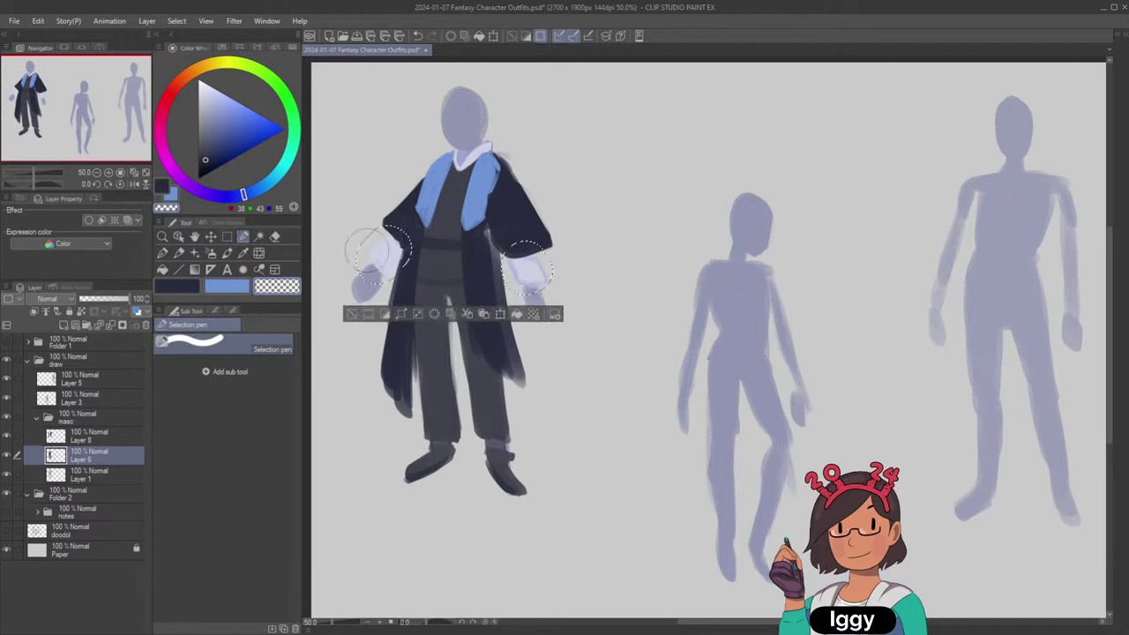
click(210, 236)
drag(387, 272, 385, 286)
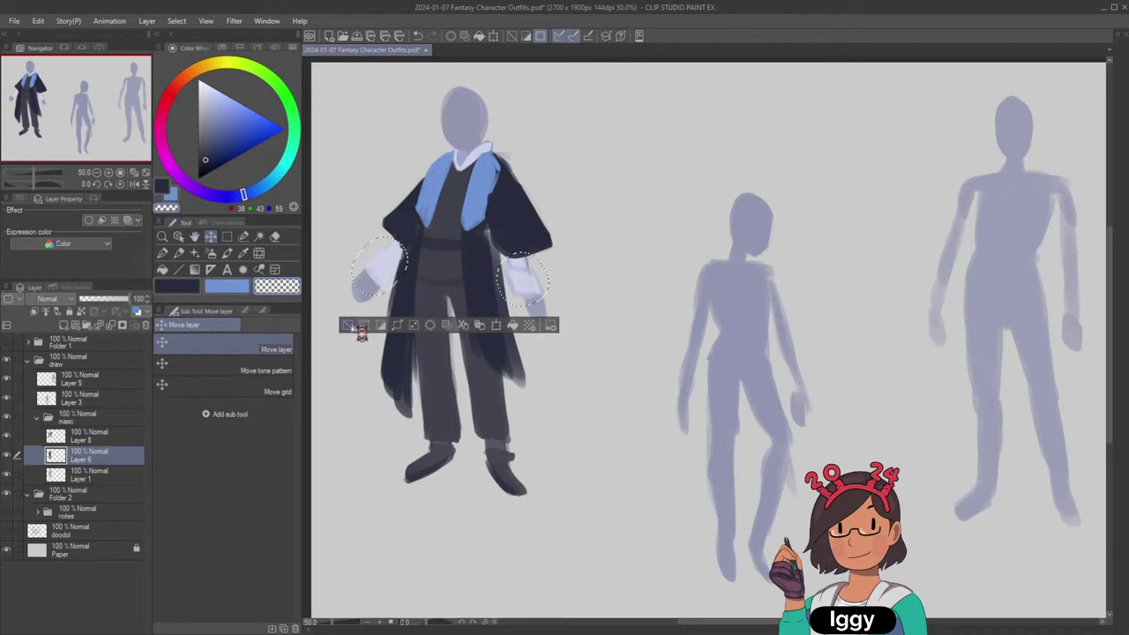
click(352, 327)
Sketch a quick dark line diagram of a sleeve, cuff and hand beside the robed figure, undo it and clear the selection.
click(226, 253)
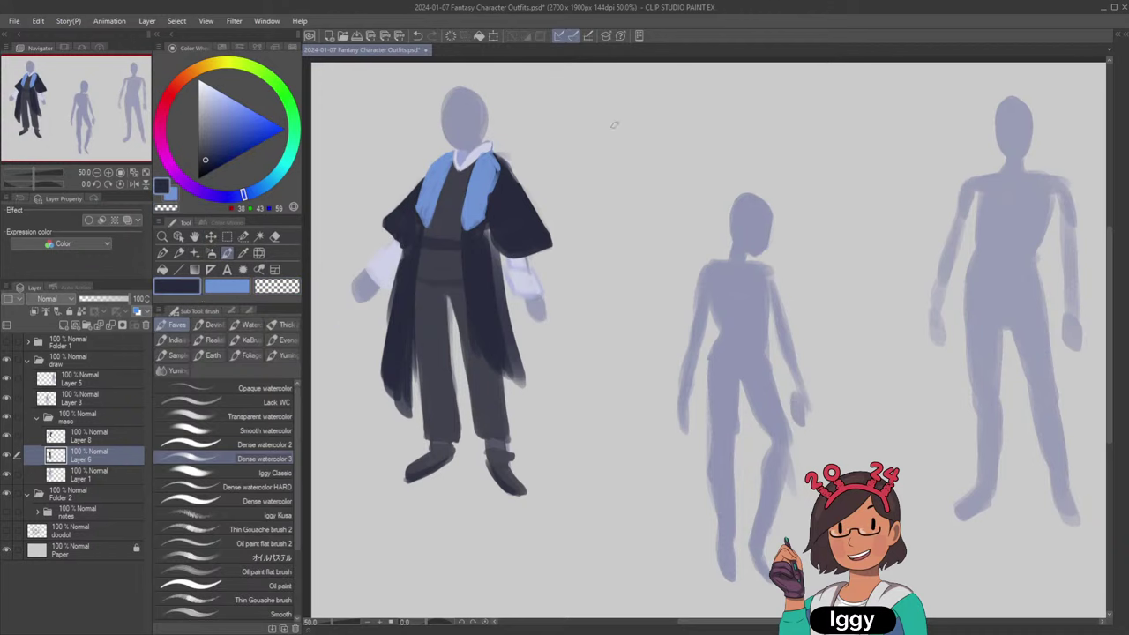
mouse_move(637, 91)
mouse_down()
mouse_move(637, 144)
mouse_move(609, 218)
mouse_move(634, 221)
mouse_up()
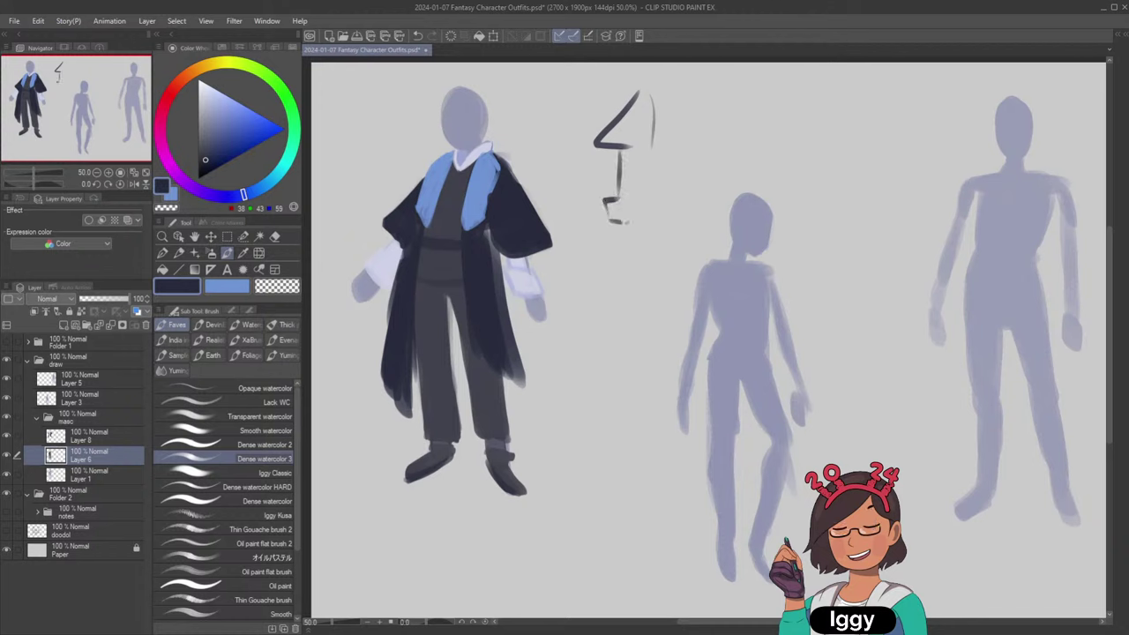
mouse_move(641, 154)
mouse_down()
mouse_move(633, 221)
mouse_move(623, 224)
mouse_up()
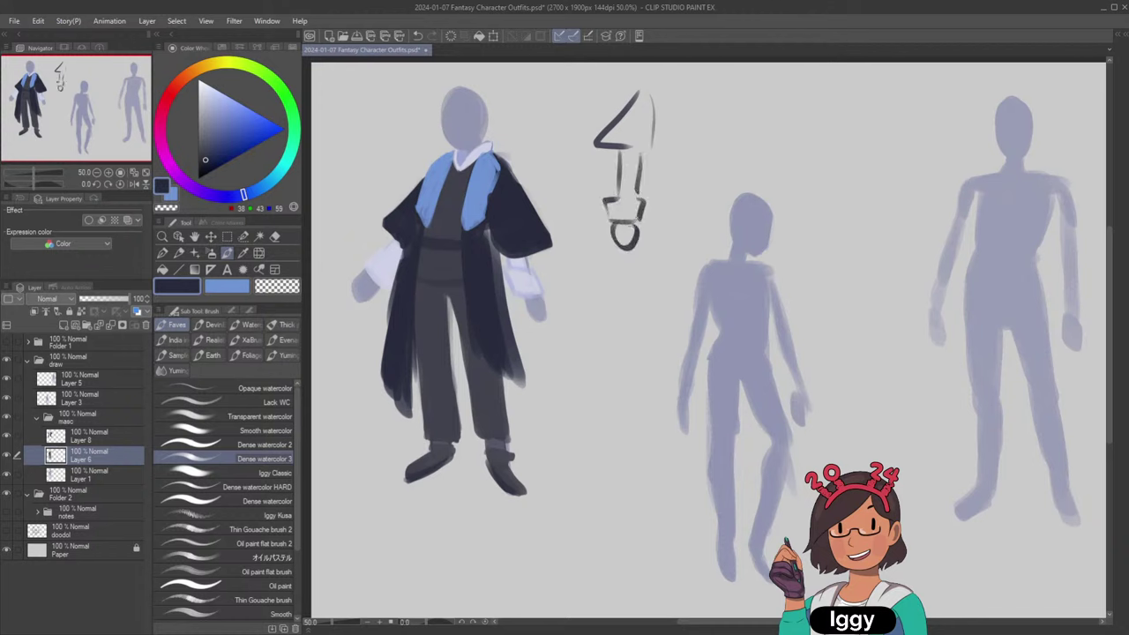
drag(649, 152, 659, 234)
key(ctrl+z)
key(ctrl+z)
key(ctrl+z)
key(ctrl+z)
key(ctrl+z)
key(ctrl+z)
key(ctrl+z)
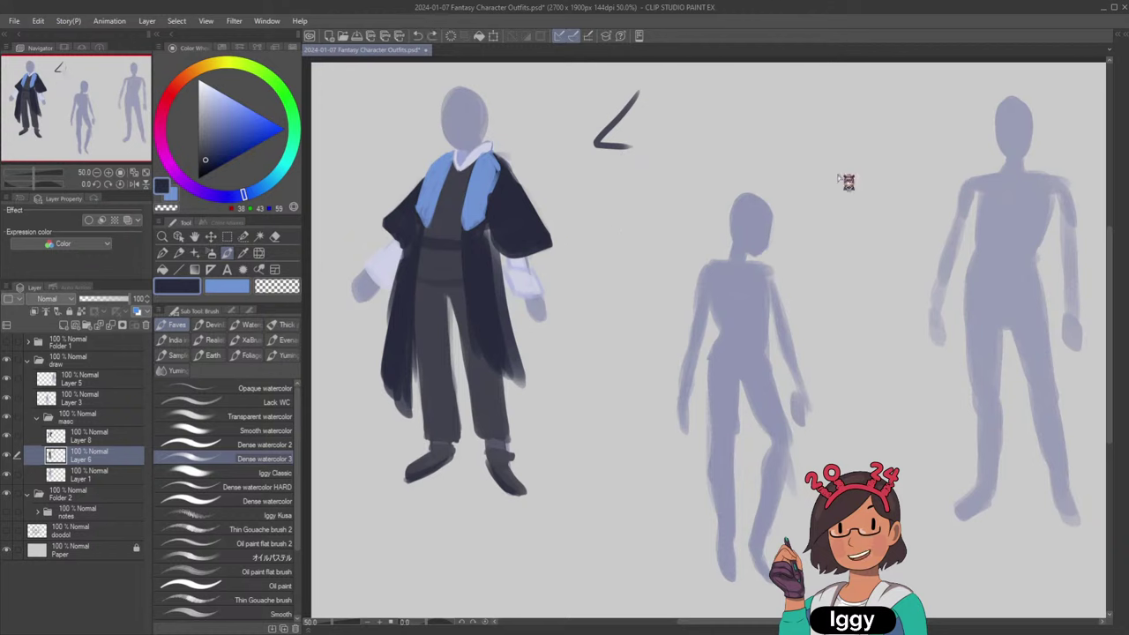
key(ctrl+z)
key(ctrl+z)
key(ctrl+z)
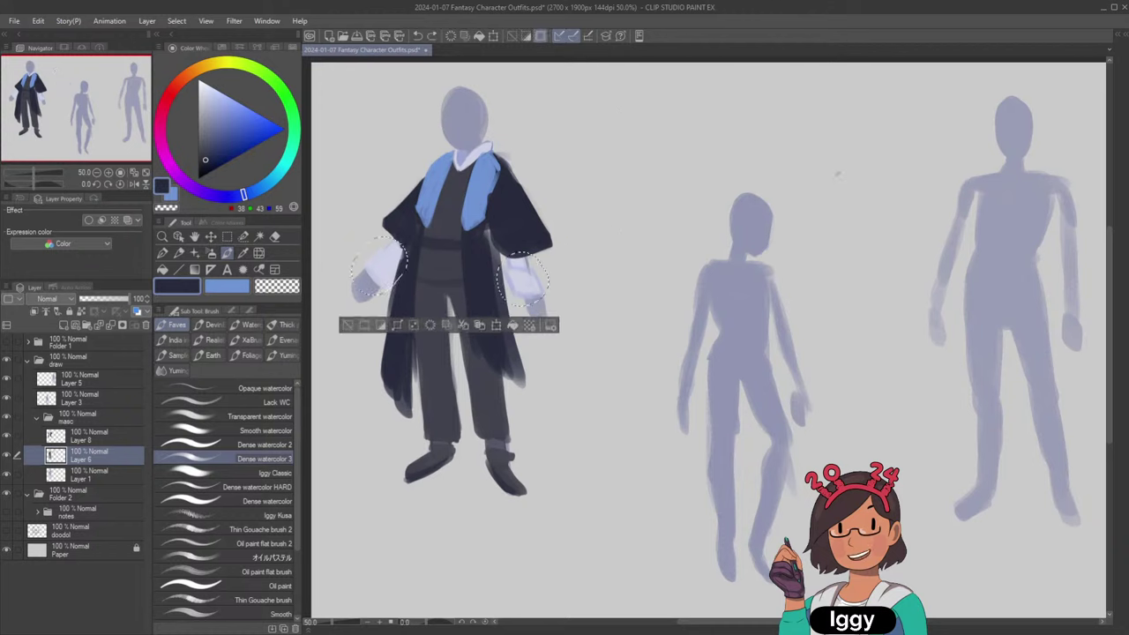
click(349, 326)
Hide the robe on Layer 8 and paint the pale lavender shirt sleeves down to meet the moved cuffs.
click(6, 437)
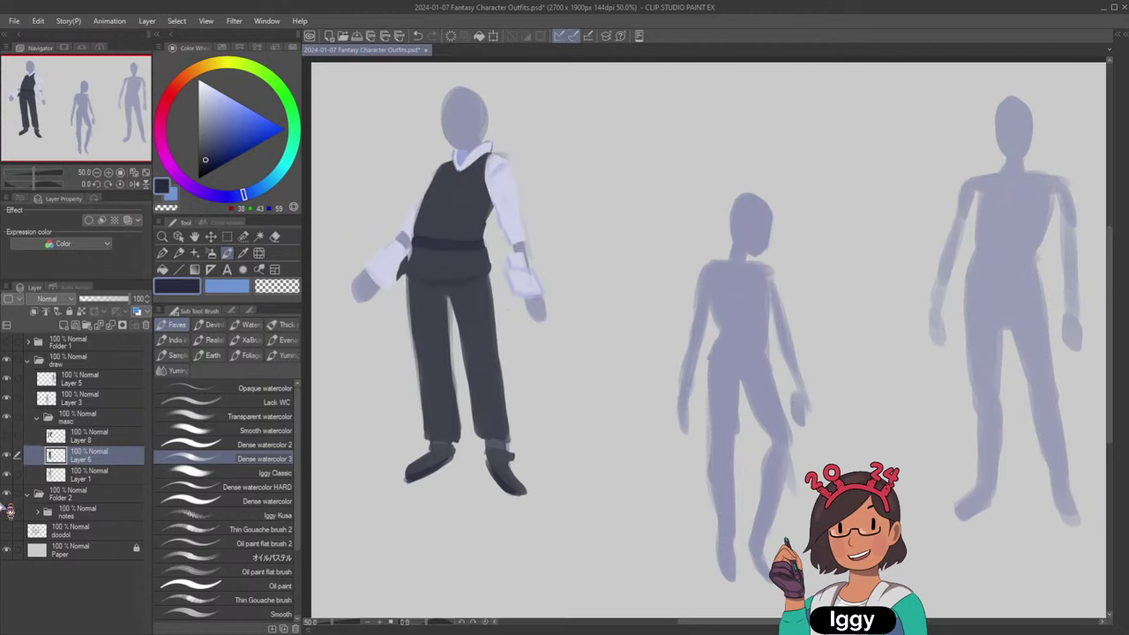
alt+click(597, 234)
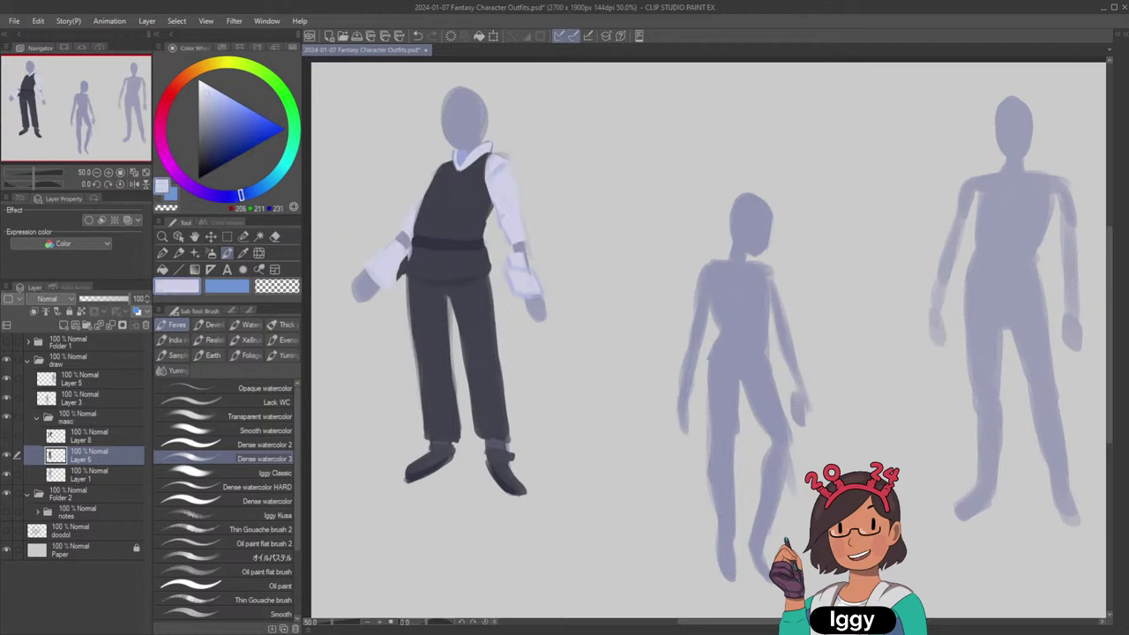
drag(524, 266, 524, 249)
drag(412, 228, 406, 274)
Tidy the lower hem of the vest on Layer 6 with its sampled dark grey.
key(c)
key(ctrl+z)
alt+click(425, 256)
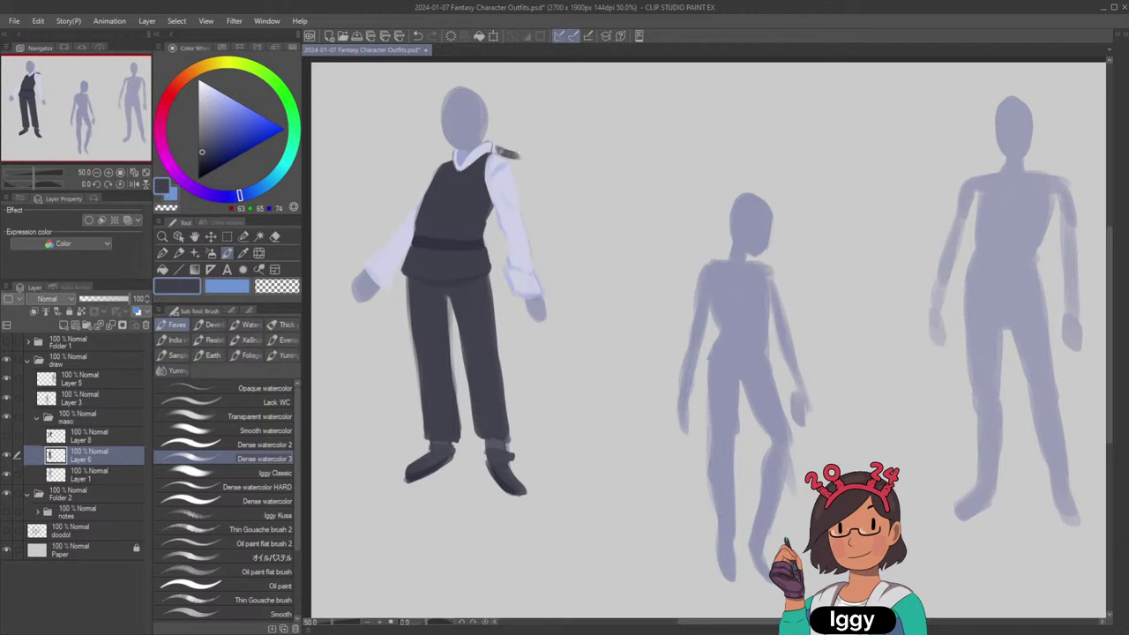
key(c)
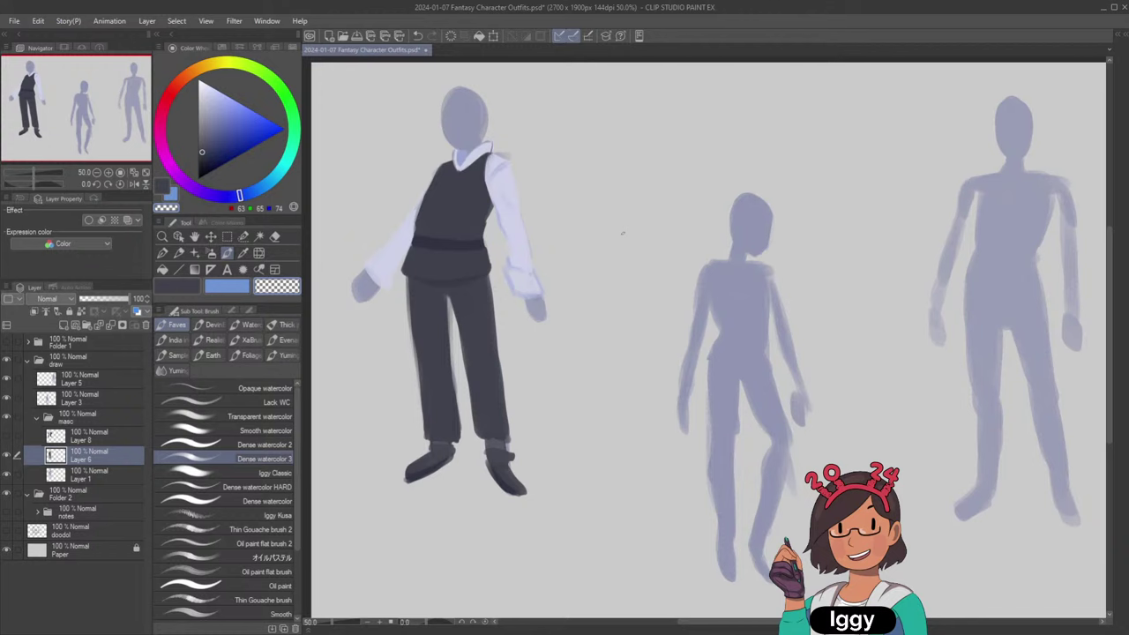
Shade soft folds on the shoulder and upper part of the right-hand shirt sleeve with sampled pale lavender tones.
alt+click(505, 175)
alt+click(504, 164)
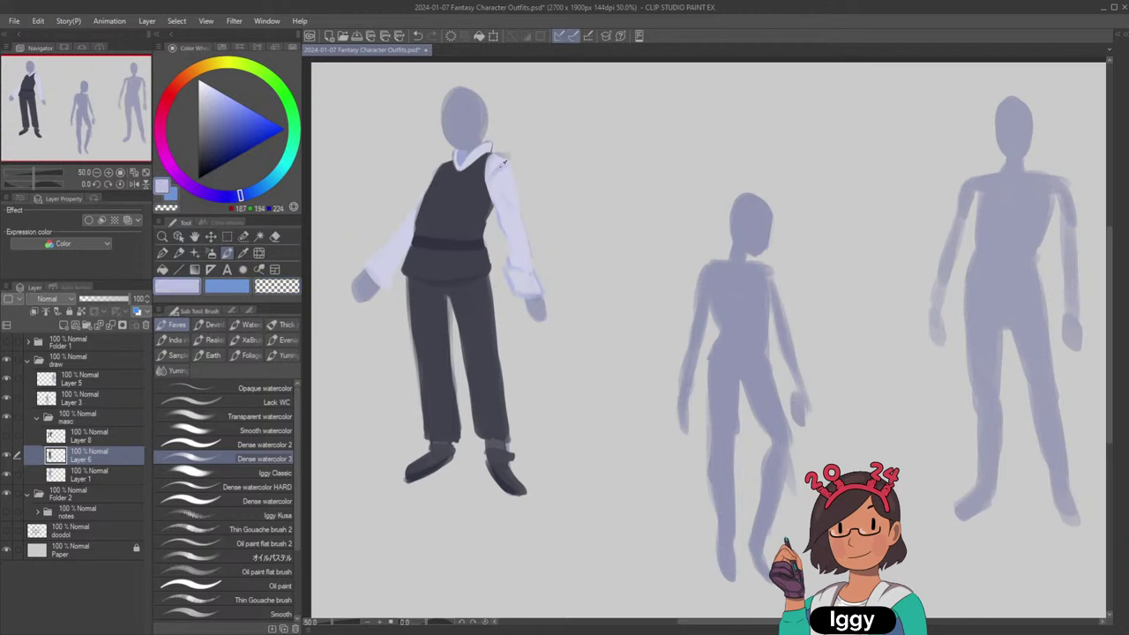
alt+click(504, 164)
mouse_move(494, 171)
mouse_down()
mouse_move(494, 187)
mouse_move(504, 181)
mouse_up()
alt+click(505, 182)
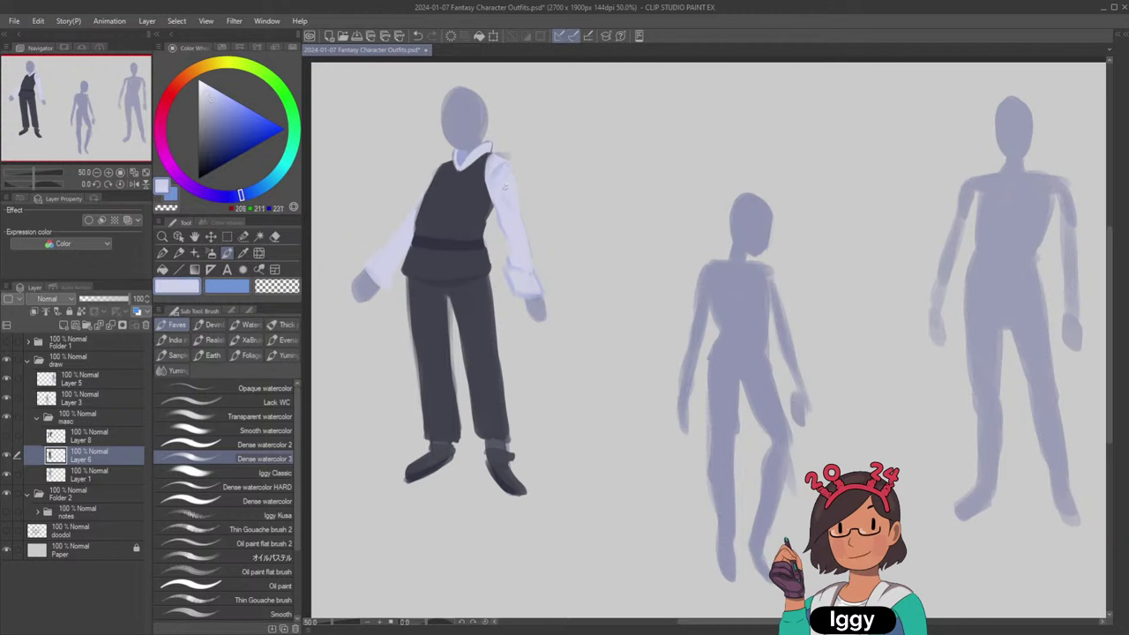
alt+click(499, 166)
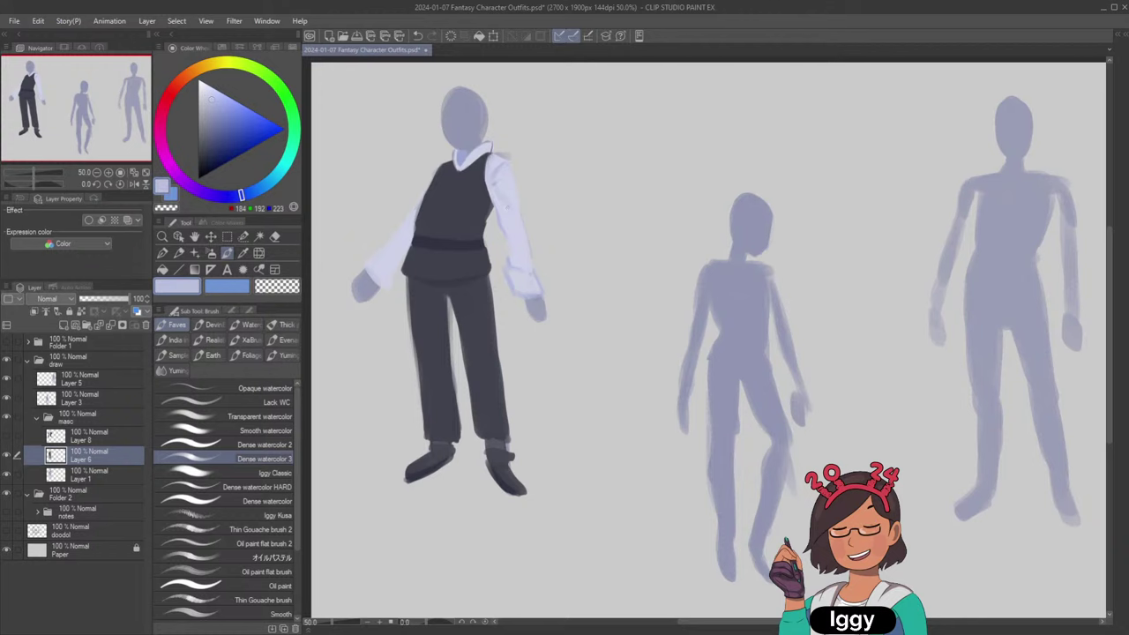
alt+click(511, 201)
alt+click(509, 183)
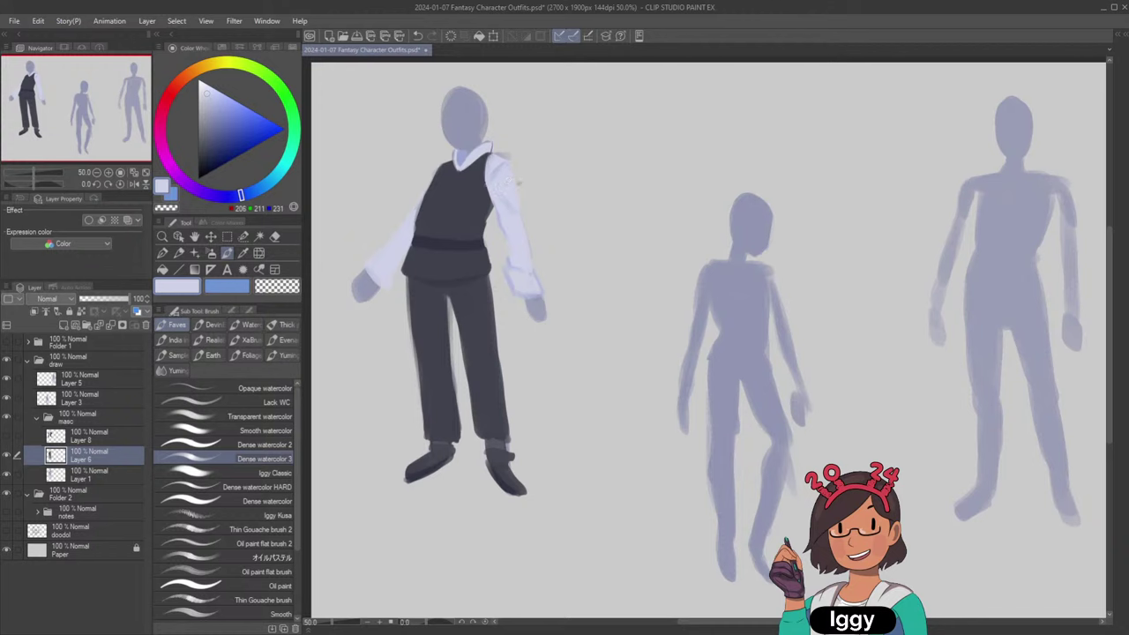
Define the folded cuff on the left-hand shirt sleeve with the collar's blue-violet shadow colour, and show the robe on Layer 8 again.
alt+click(470, 157)
mouse_move(386, 253)
mouse_down()
mouse_move(389, 274)
mouse_move(368, 267)
mouse_move(365, 284)
mouse_up()
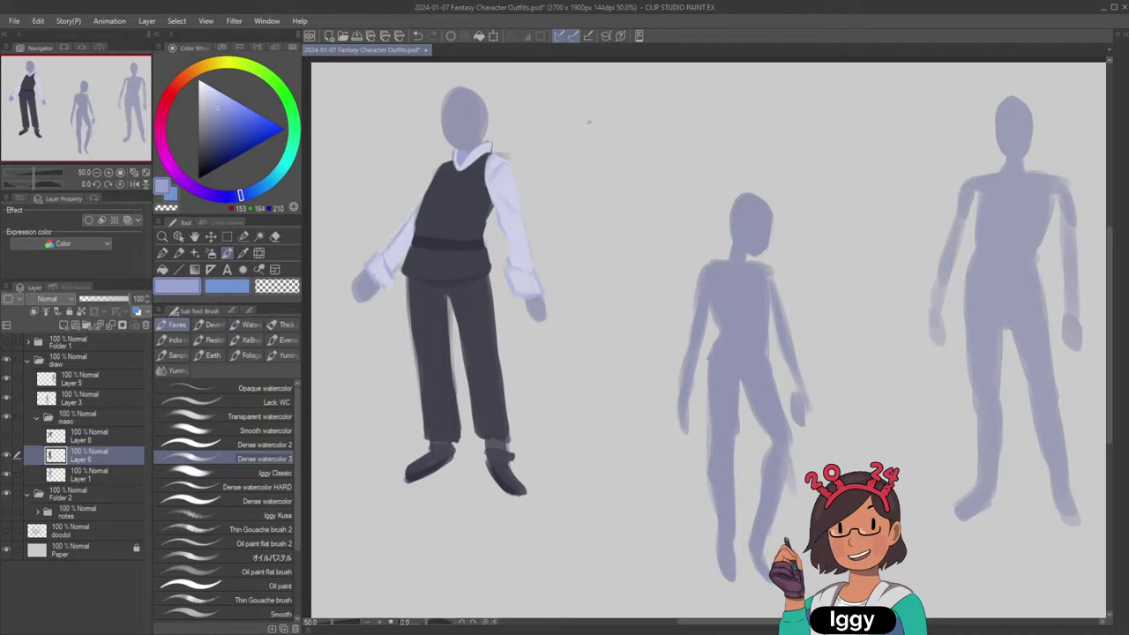
click(7, 435)
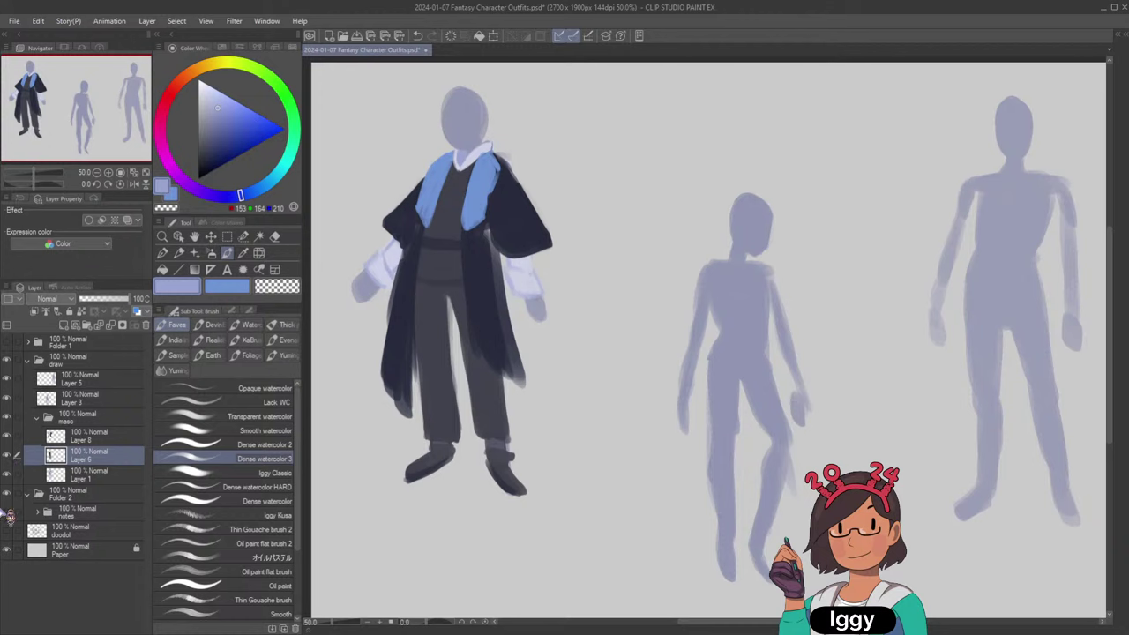
On Layer 8, lengthen the robe's two front panels toward the ankles with its sampled dark navy.
alt+click(405, 302)
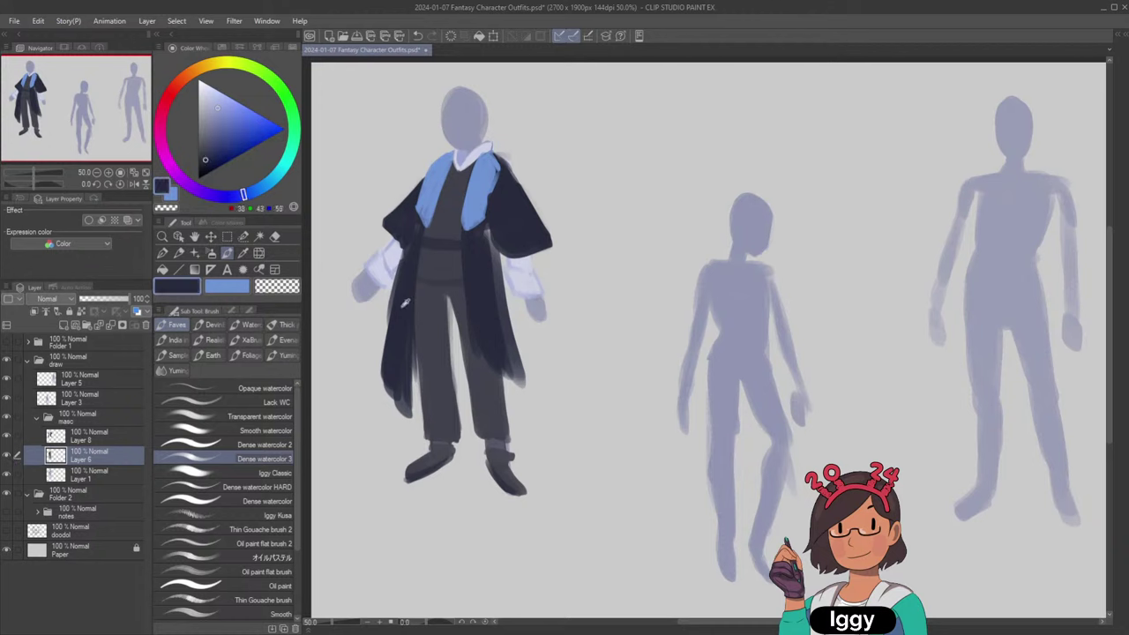
click(178, 237)
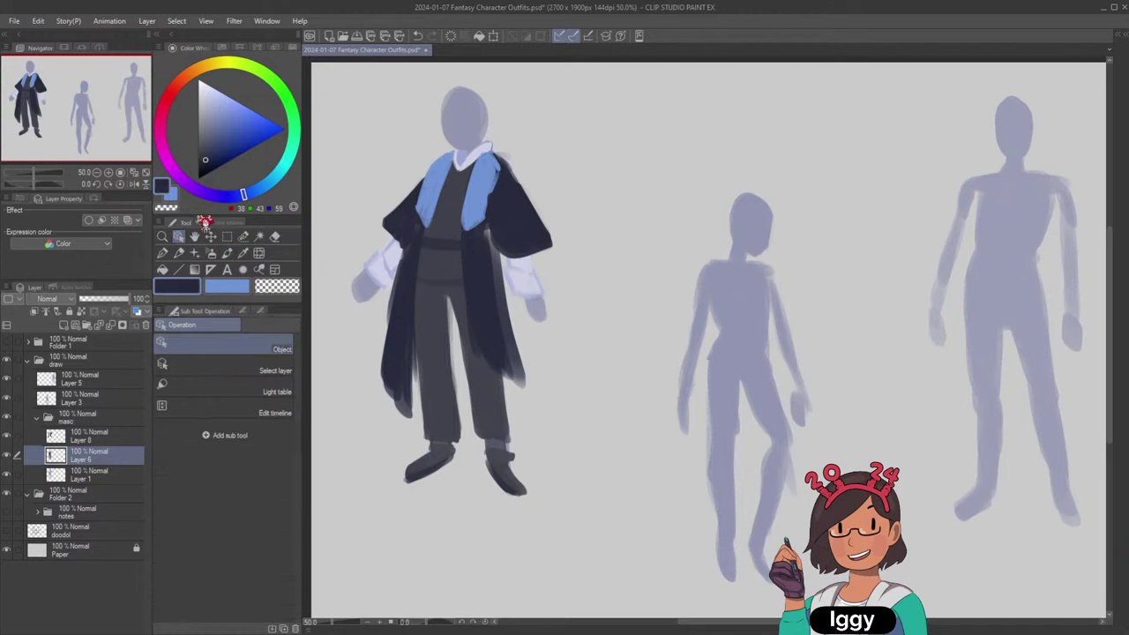
click(413, 297)
click(228, 254)
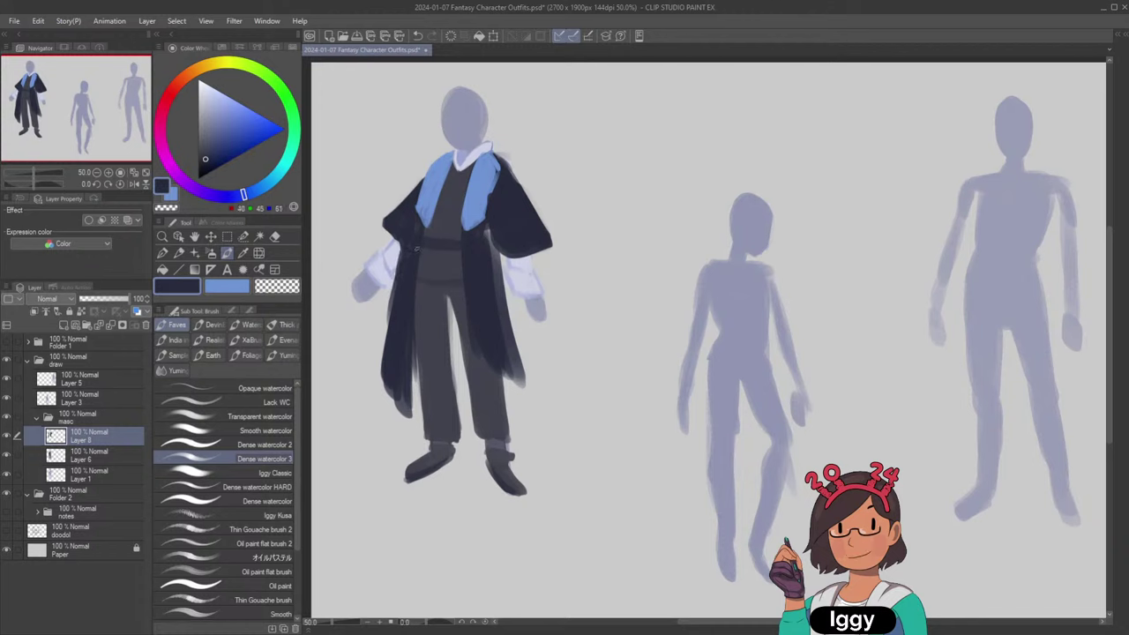
mouse_move(413, 353)
mouse_down()
mouse_move(412, 427)
mouse_move(402, 423)
mouse_up()
drag(475, 355, 479, 409)
mouse_move(480, 333)
mouse_down()
mouse_move(484, 426)
mouse_move(527, 393)
mouse_move(497, 412)
mouse_up()
key(ctrl+z)
key(ctrl+z)
key(ctrl+z)
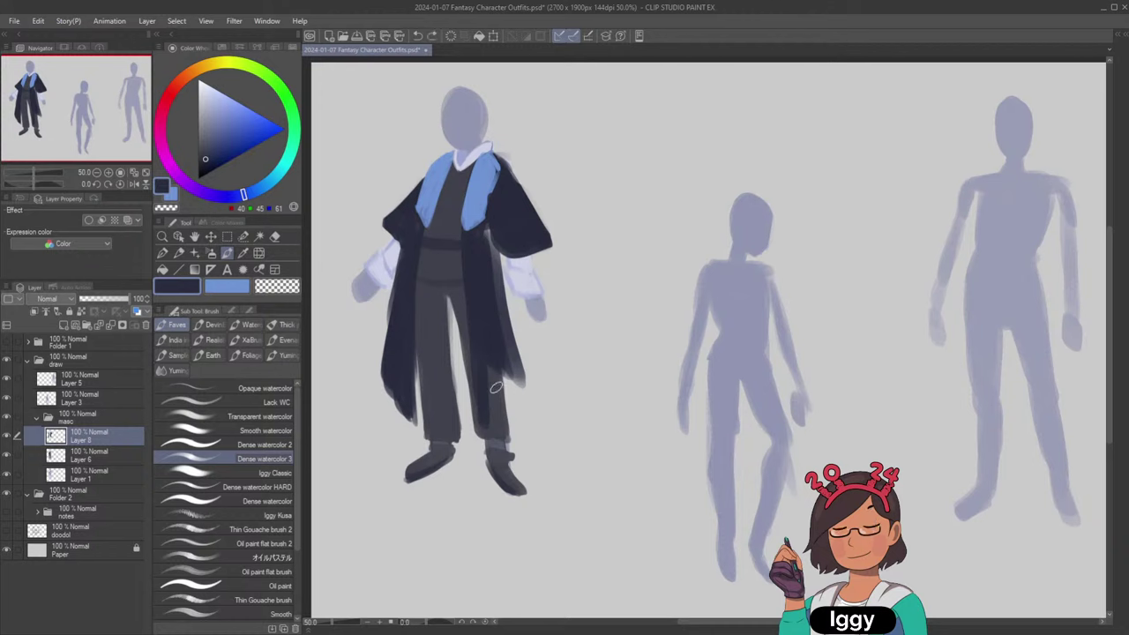
Widen the robe's right-hand panel into a flared, pointed hem and fill it solidly with dark navy.
mouse_move(491, 365)
mouse_down()
mouse_move(490, 422)
mouse_move(524, 390)
mouse_move(496, 378)
mouse_move(523, 399)
mouse_up()
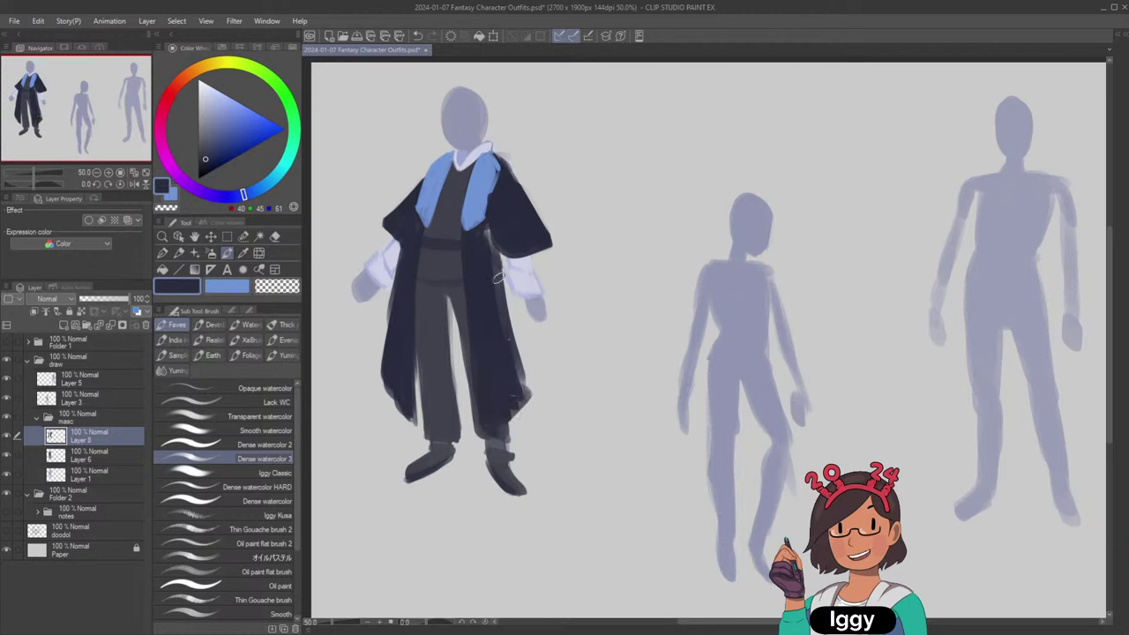
drag(499, 272, 516, 381)
key(ctrl+z)
mouse_move(488, 249)
mouse_down()
mouse_move(511, 366)
mouse_move(501, 420)
mouse_up()
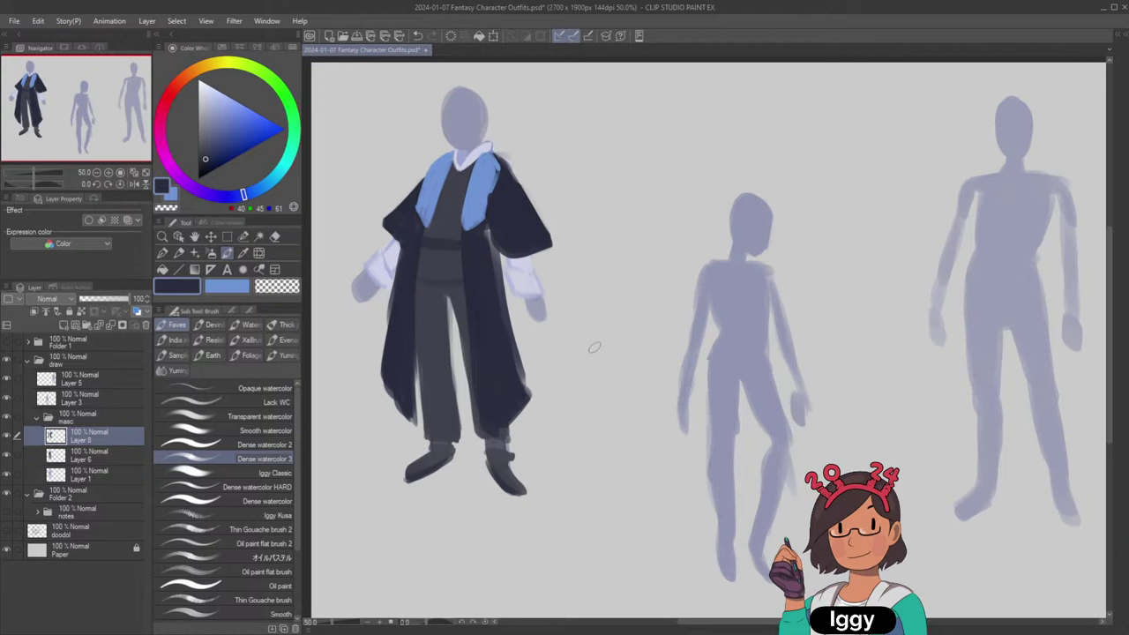
Clean up the edges of the light blue stole panels using sampled stole blue and robe navy.
alt+click(463, 201)
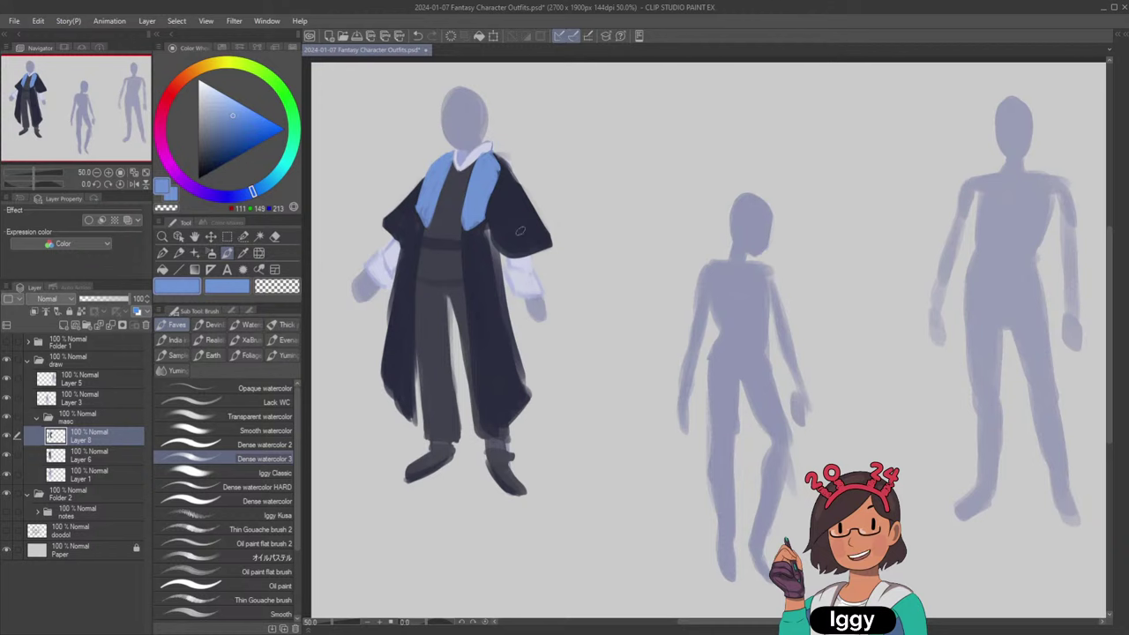
alt+click(522, 225)
mouse_move(485, 219)
mouse_down()
mouse_move(497, 177)
mouse_move(487, 211)
mouse_up()
alt+click(480, 188)
alt+click(415, 247)
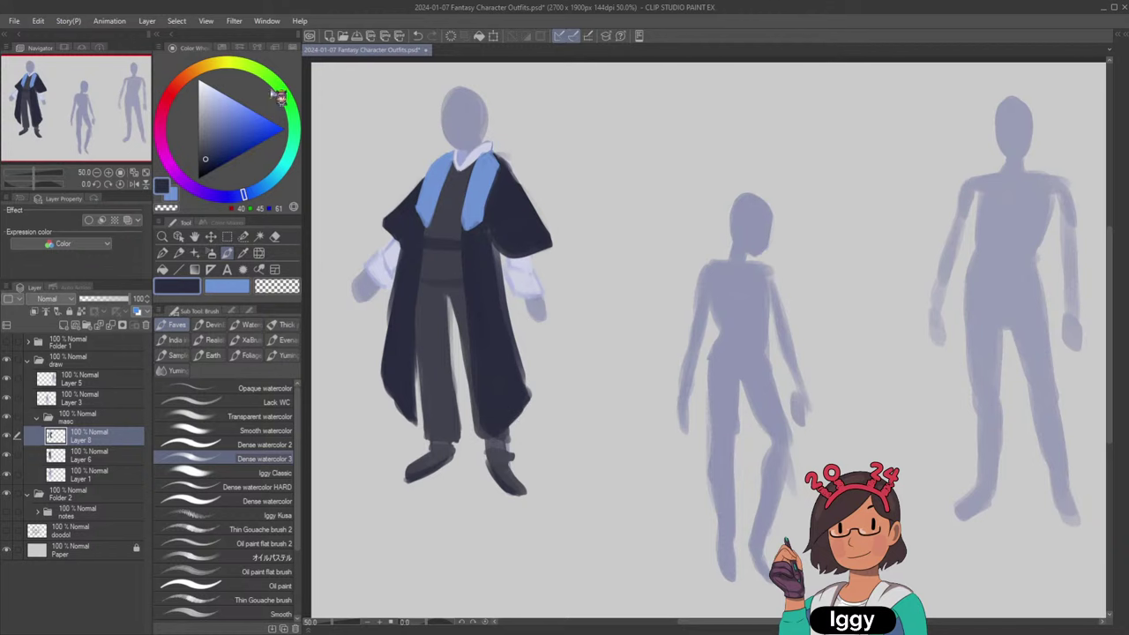
Try a golden yellow trim (RGB 242, 204, 131) along the hem of the right-hand robe sleeve.
click(194, 76)
click(223, 95)
click(204, 66)
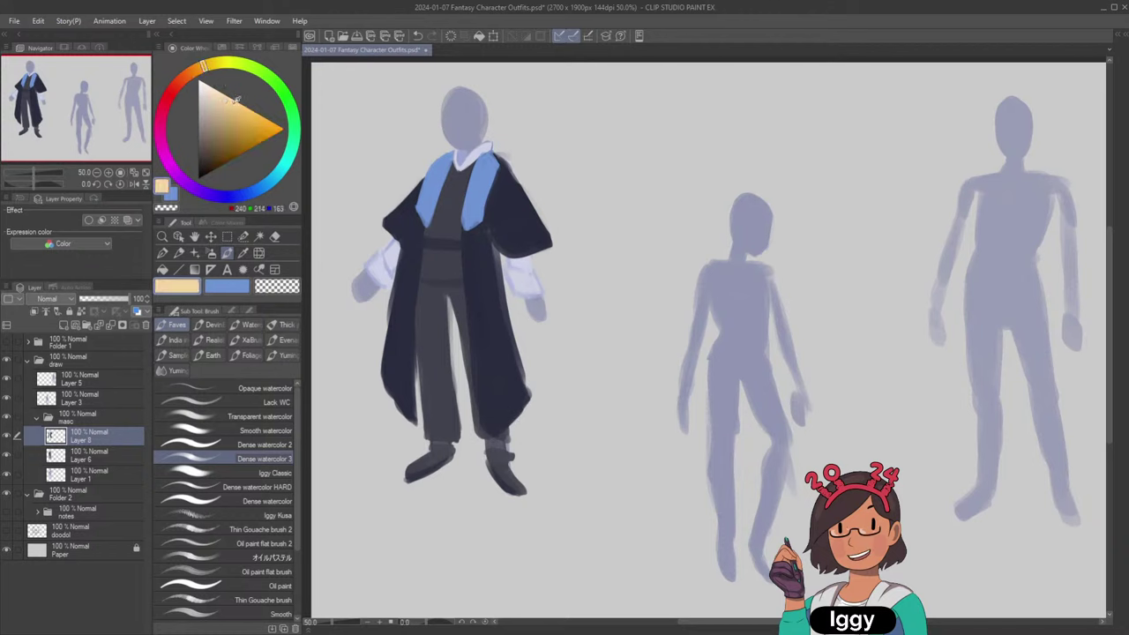
click(236, 105)
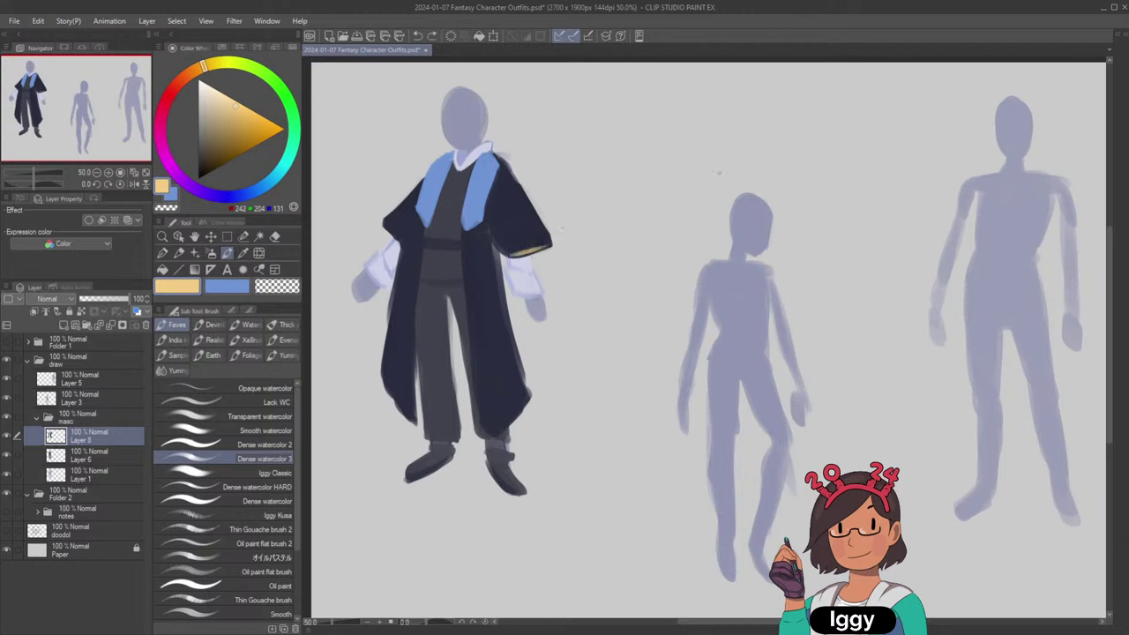
Pick a muted copper orange and paint a thin trim along the hems of both robe sleeves.
click(184, 76)
click(233, 105)
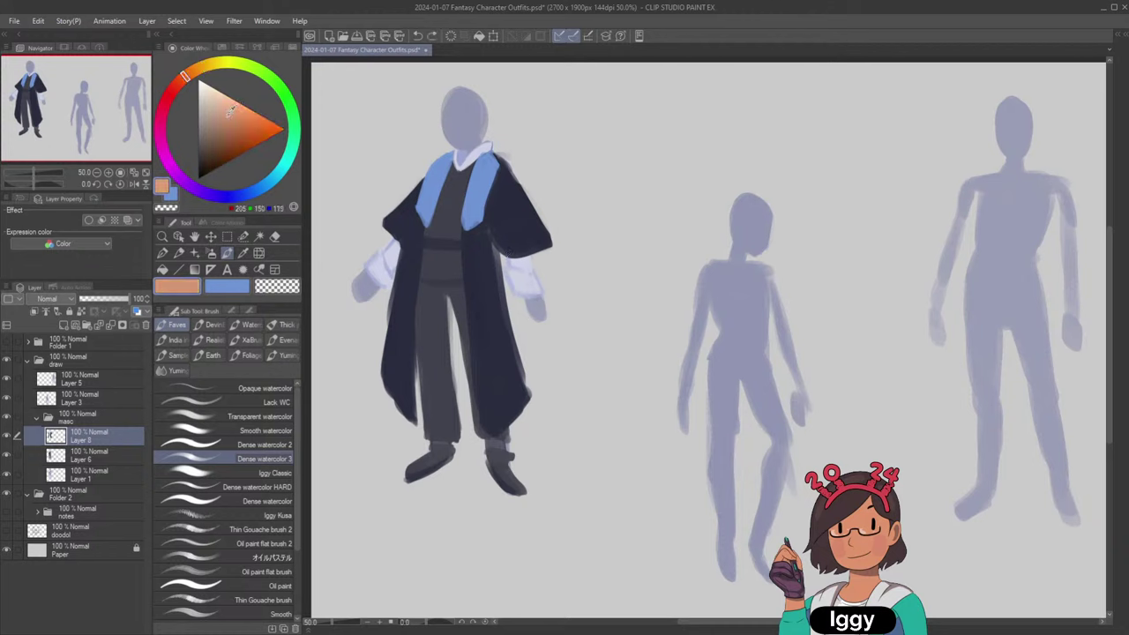
drag(231, 111, 230, 111)
drag(507, 256, 551, 244)
key(ctrl+z)
On Layer 6, paint a pale lavender V-shaped shirt front below the collar, and sample the vest's dark grey for its edges.
click(242, 285)
alt+click(478, 158)
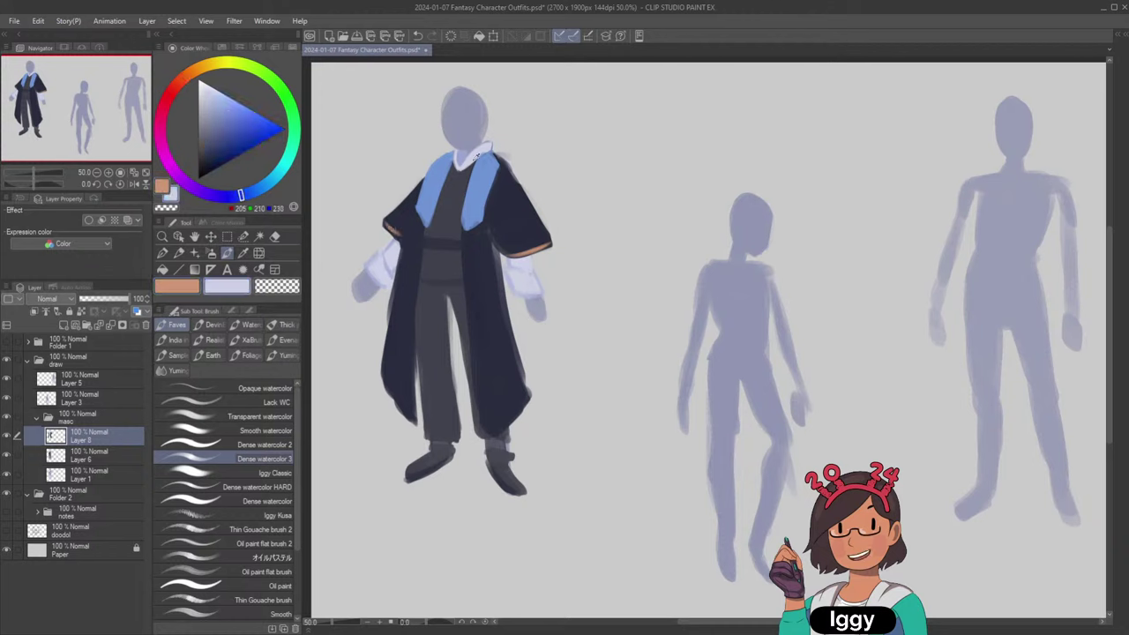
click(119, 465)
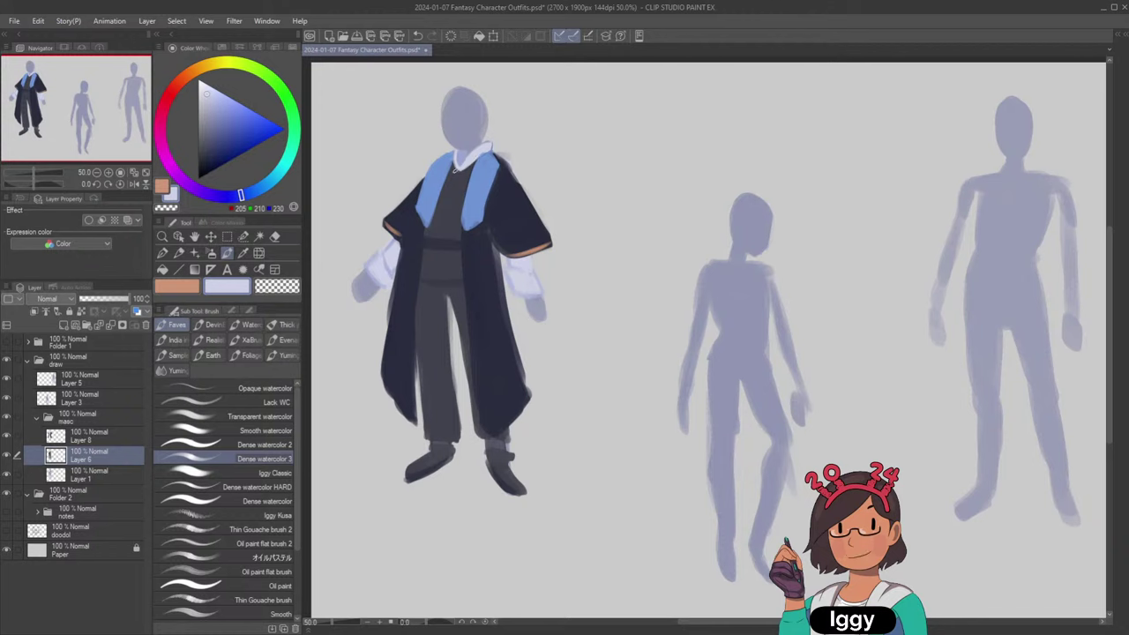
mouse_move(457, 181)
mouse_down()
mouse_move(457, 193)
mouse_move(473, 160)
mouse_up()
mouse_move(477, 159)
mouse_down()
mouse_move(451, 196)
mouse_move(453, 166)
mouse_move(459, 196)
mouse_up()
key(ctrl+z)
key(ctrl+z)
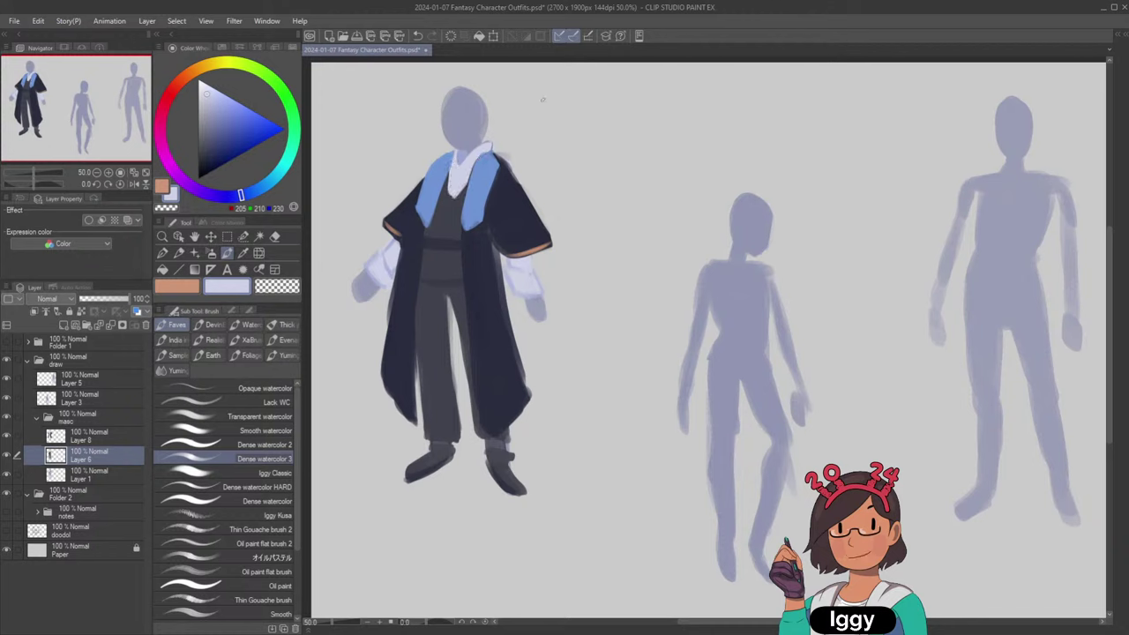
alt+click(458, 201)
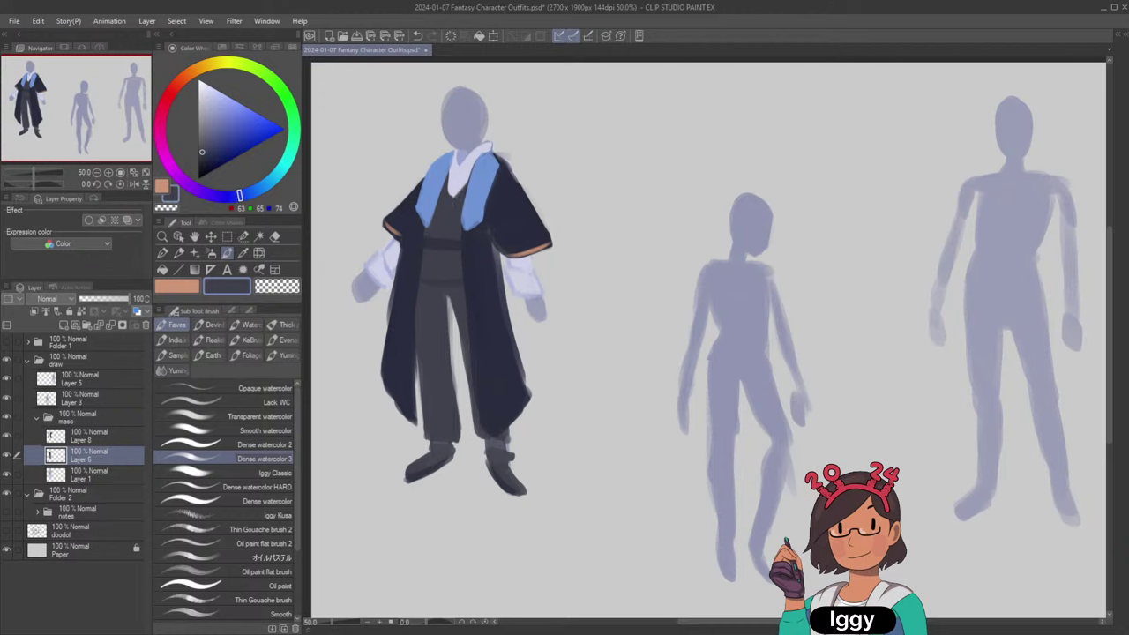
Refine the vest edge beside the shirt front, then tidy the robe around the right-hand stole panel with sampled navy on Layer 8.
drag(465, 188, 454, 196)
alt+click(531, 253)
alt+click(520, 245)
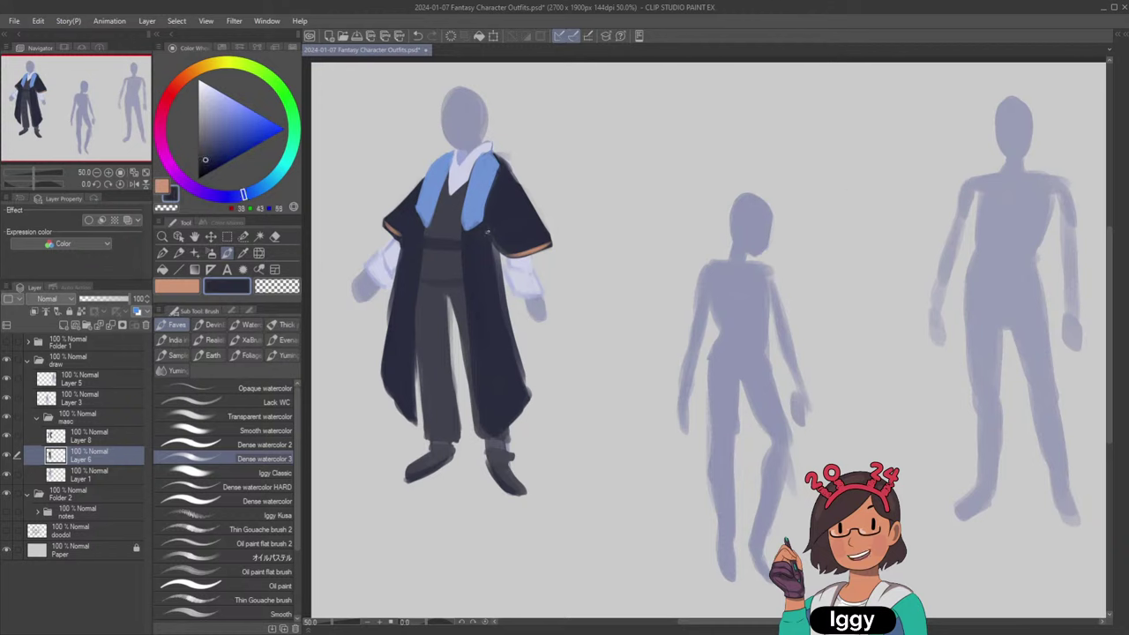
alt+click(490, 228)
click(113, 441)
alt+click(475, 249)
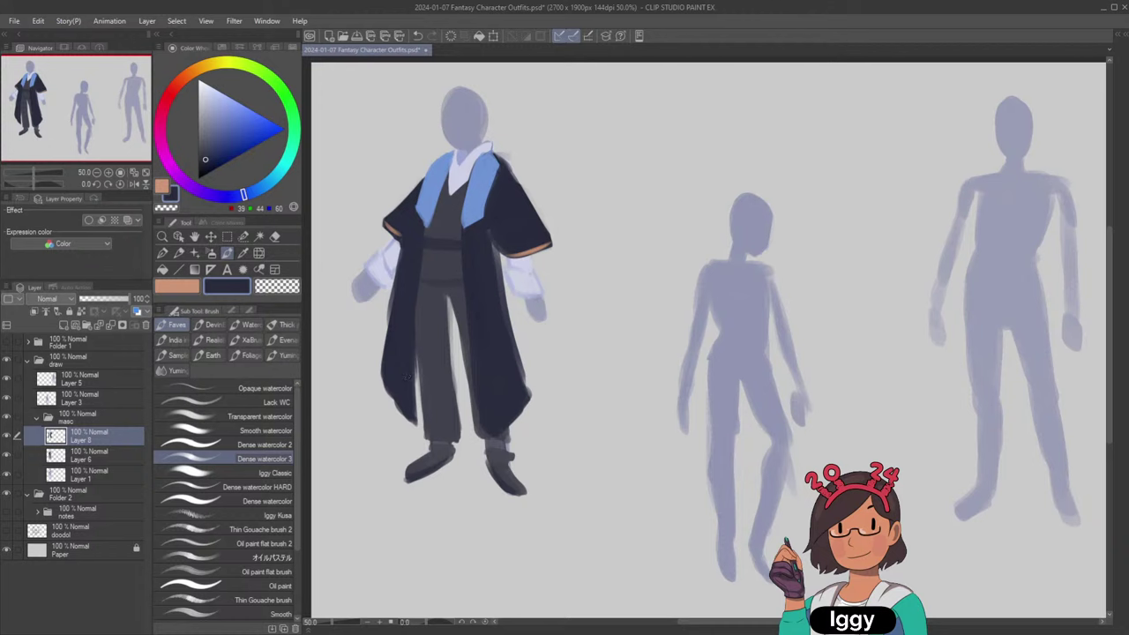
alt+click(496, 201)
mouse_move(485, 209)
mouse_down()
mouse_move(471, 218)
mouse_move(483, 198)
mouse_move(479, 209)
mouse_up()
Paint sampled robe navy inside both stole panels, leaving only a thin light blue border around each.
alt+click(410, 377)
mouse_move(488, 155)
mouse_down()
mouse_move(469, 215)
mouse_move(483, 174)
mouse_move(473, 209)
mouse_up()
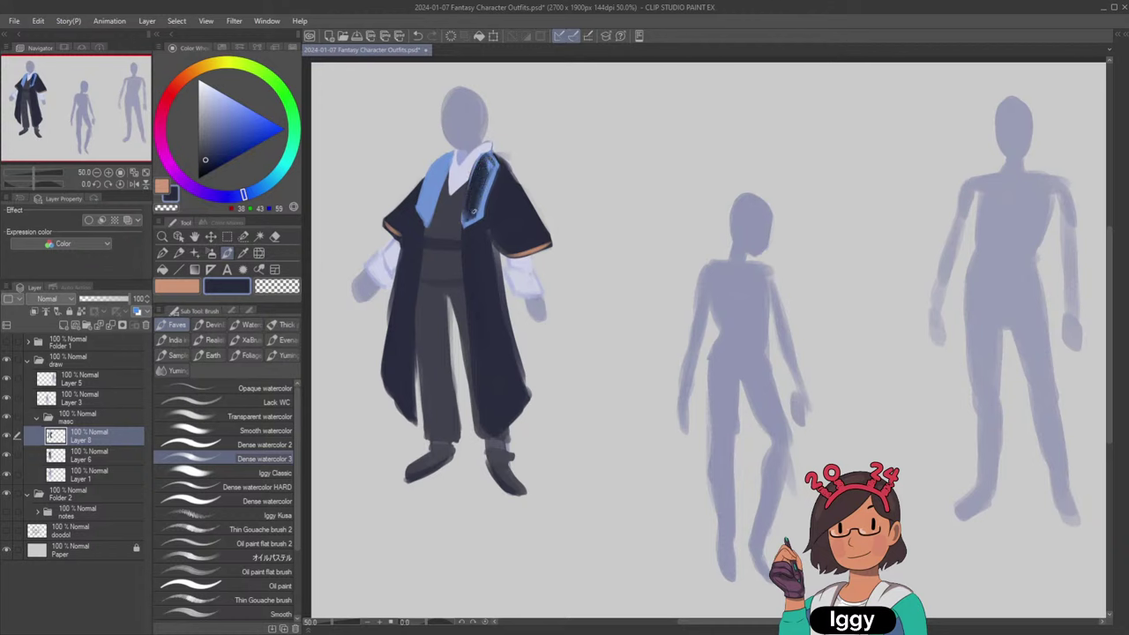
mouse_move(491, 161)
mouse_down()
mouse_move(466, 215)
mouse_move(485, 157)
mouse_up()
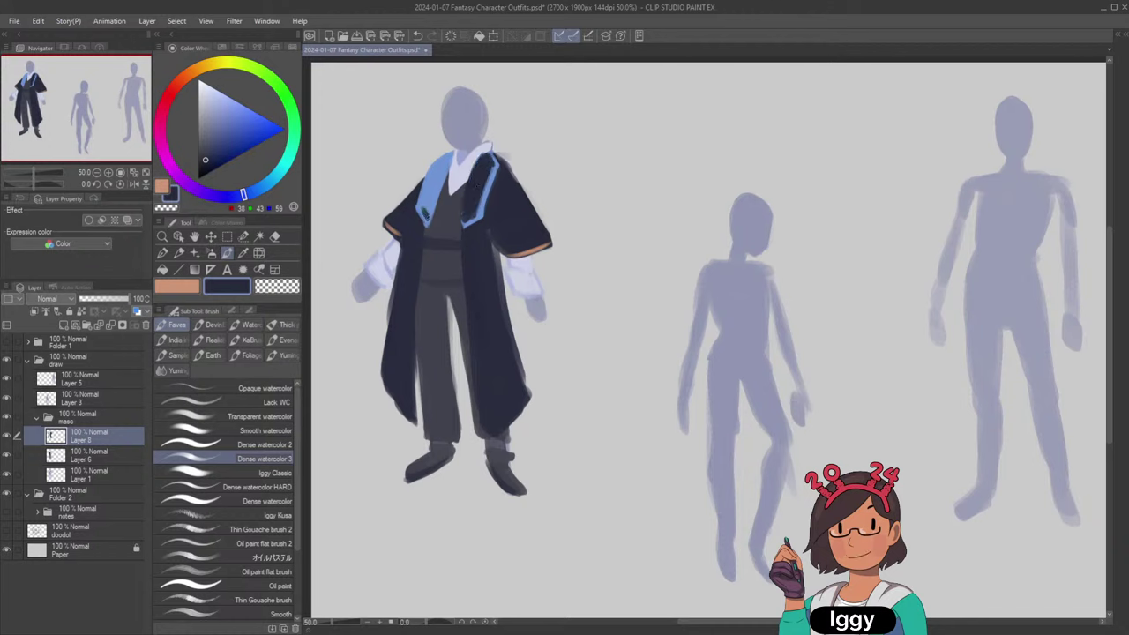
mouse_move(428, 210)
mouse_down()
mouse_move(429, 180)
mouse_move(448, 158)
mouse_move(429, 220)
mouse_up()
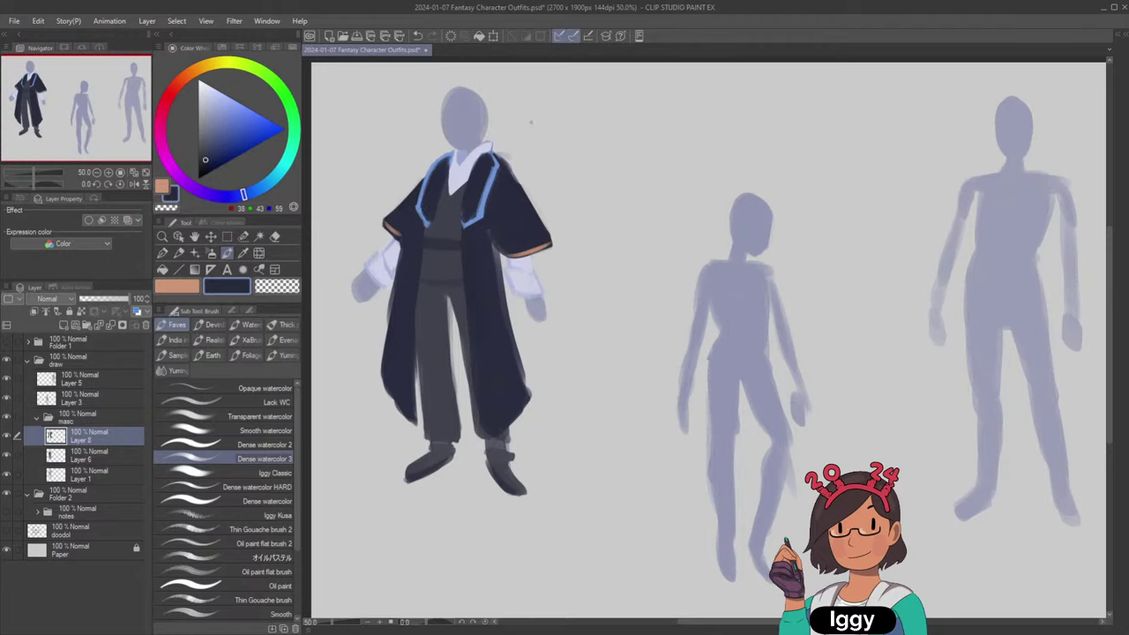
scroll(555, 96, up, 4)
scroll(706, 76, down, 7)
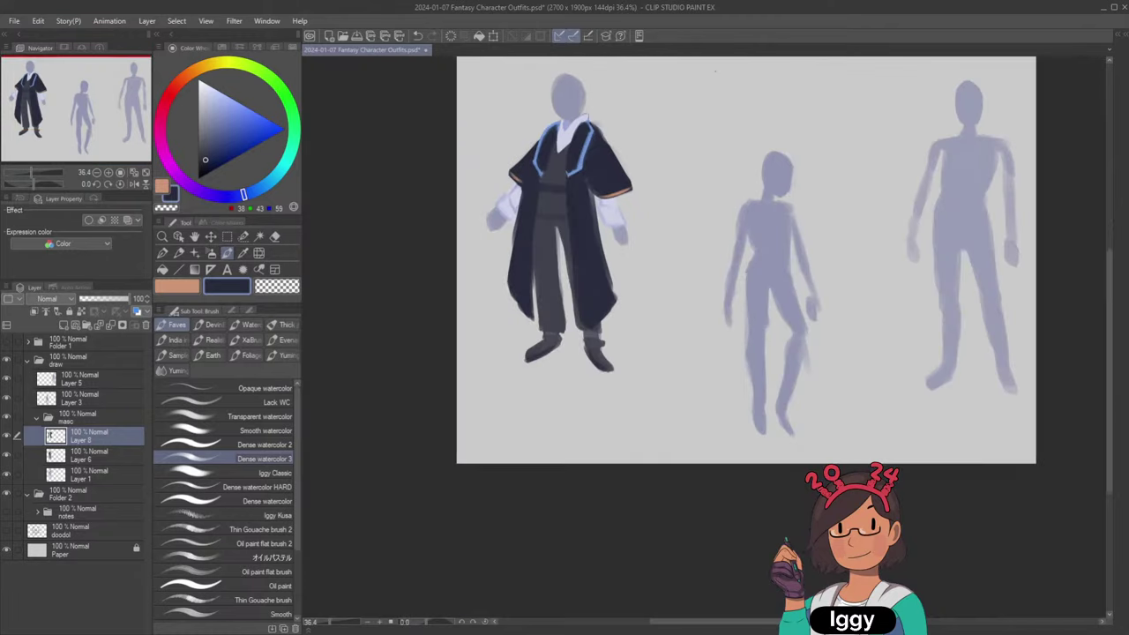
scroll(705, 81, up, 5)
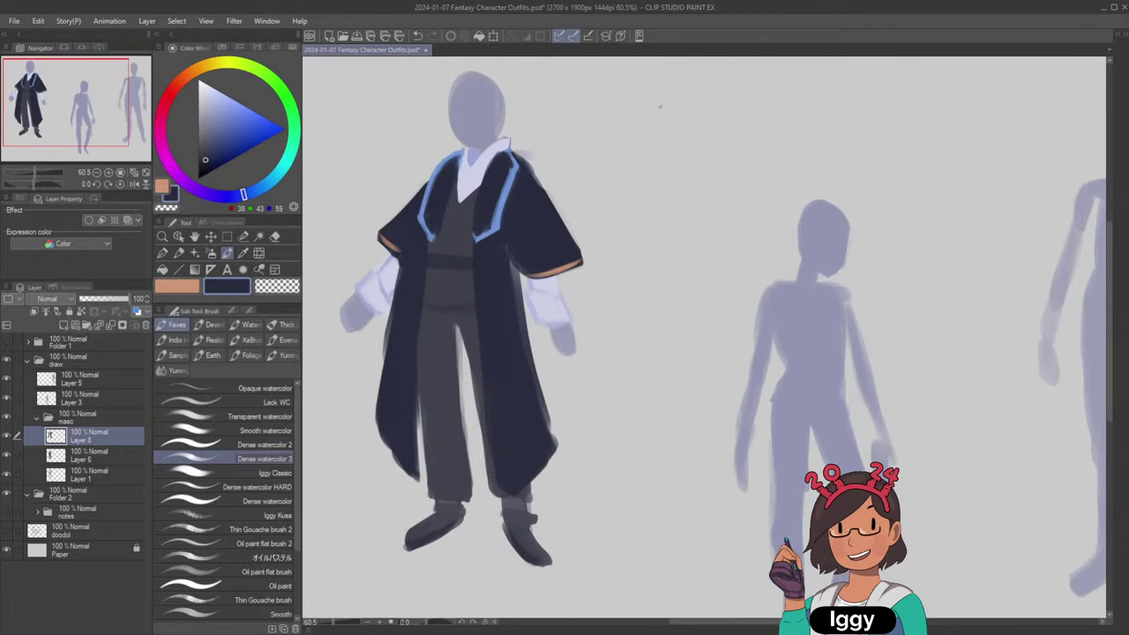
Sample the stole's light blue and paint a small patch on the shoulder of the right-hand robe sleeve.
alt+click(574, 262)
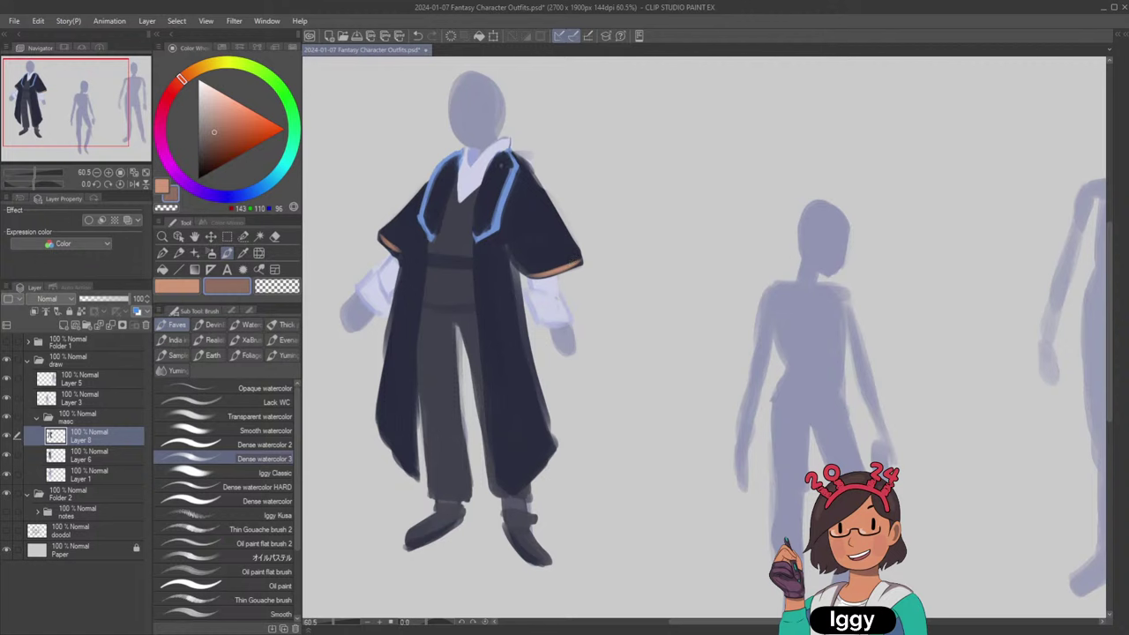
alt+click(513, 178)
drag(527, 176, 543, 199)
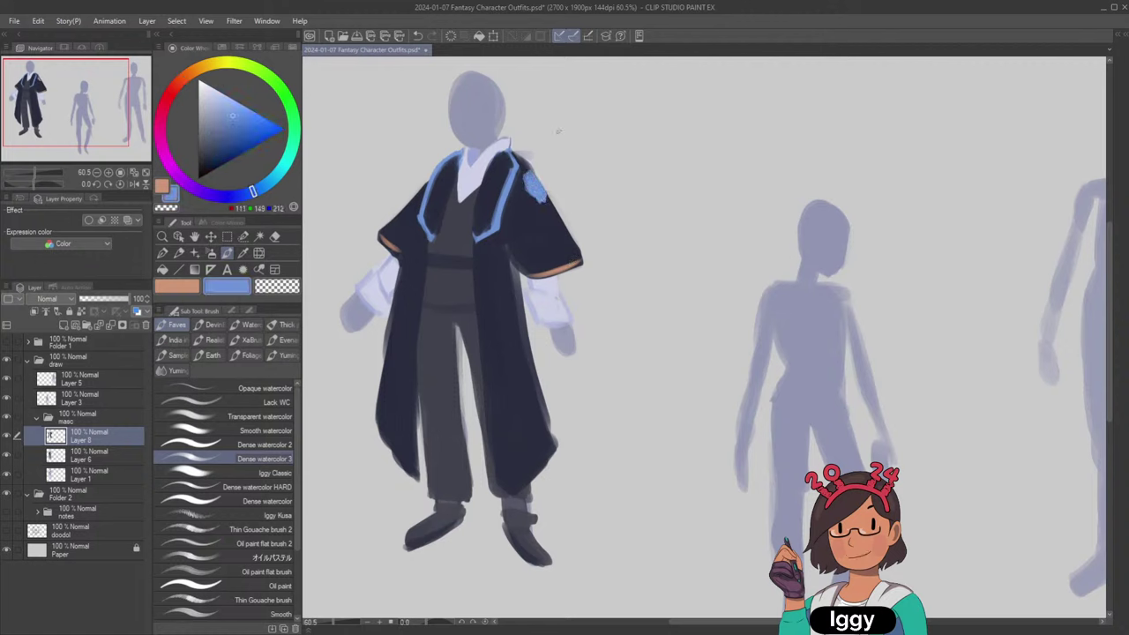
drag(526, 175, 524, 189)
key(ctrl+z)
Shape the light blue shoulder patch into a badge with an inner line in sampled robe navy.
alt+click(536, 215)
scroll(556, 139, up, 1)
drag(524, 185, 527, 196)
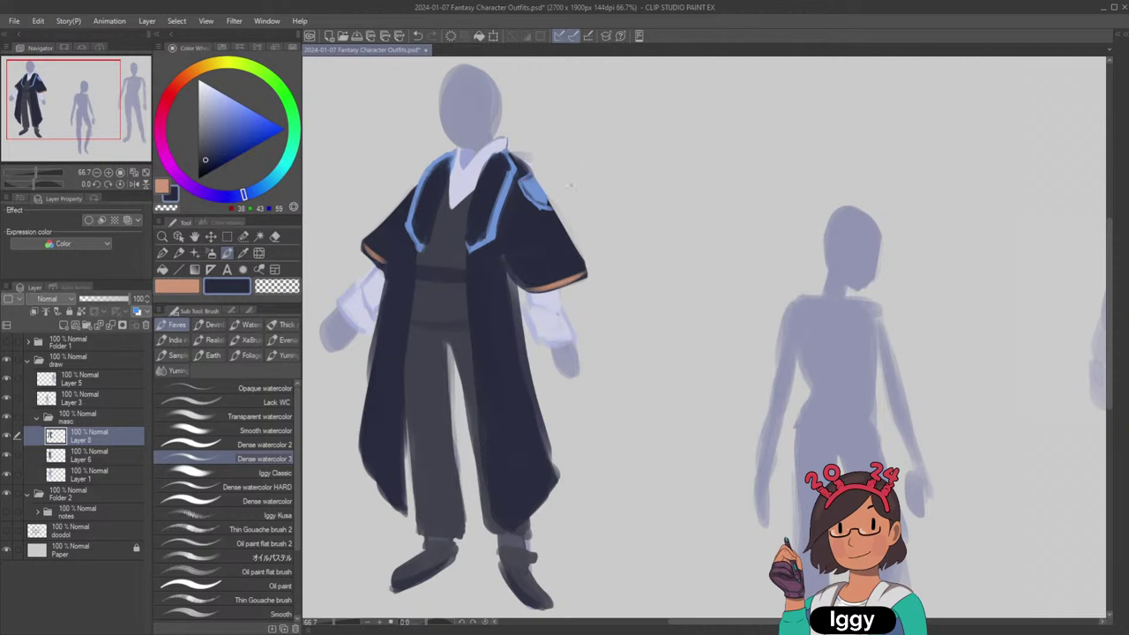
alt+click(543, 194)
scroll(569, 165, down, 3)
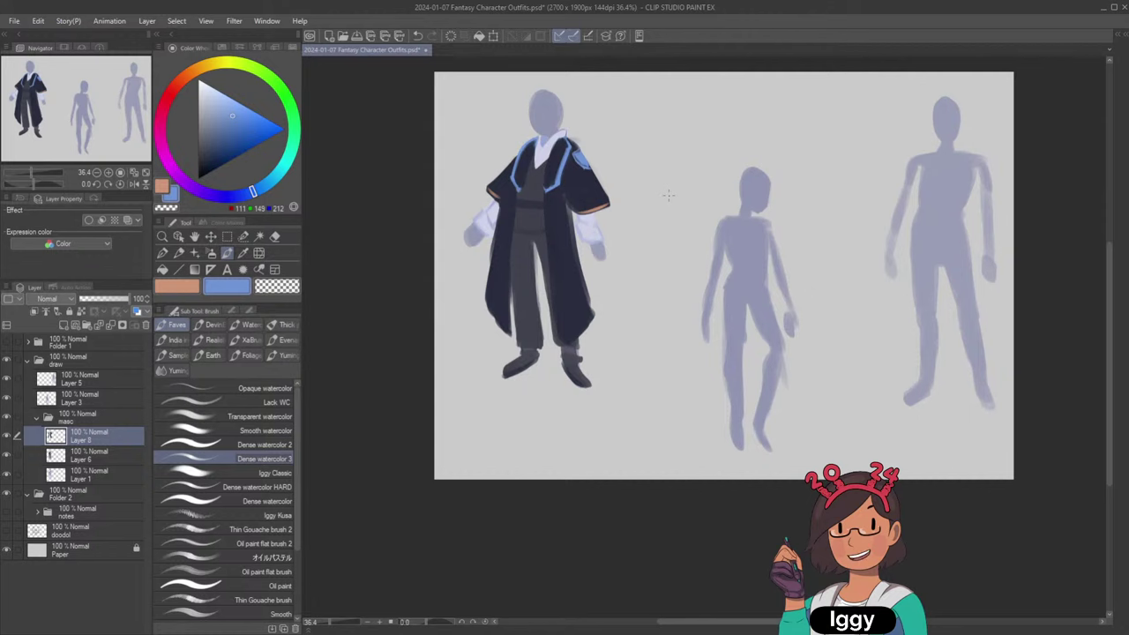
Sample the vest's dark grey, hide Layer 8 and touch up the vest's right-hand shoulder on Layer 6.
scroll(567, 234, up, 2)
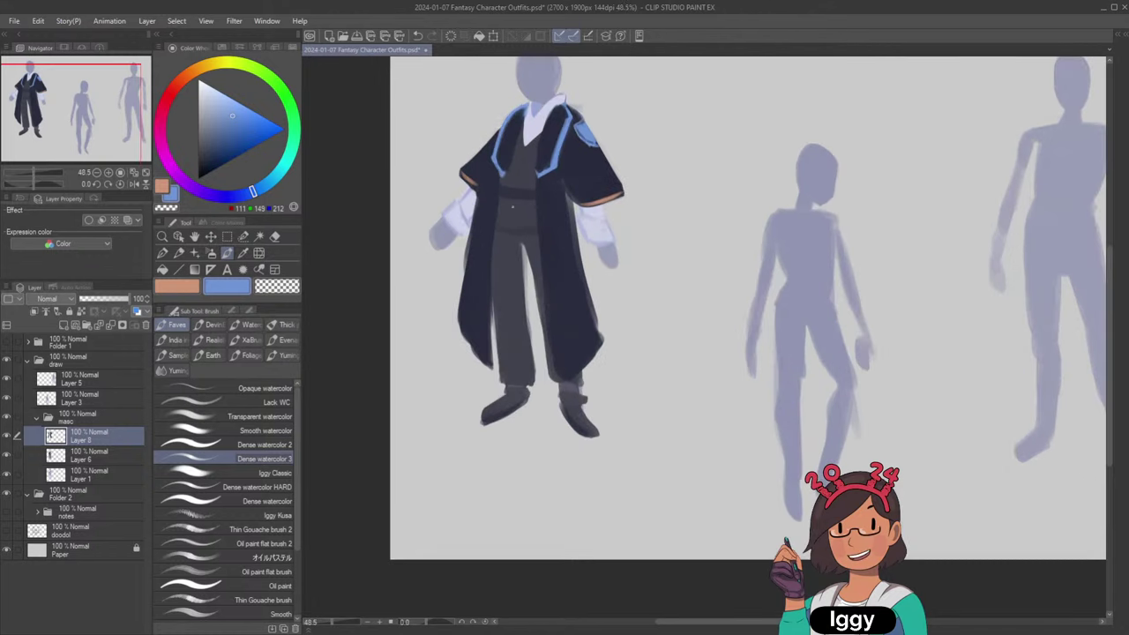
alt+click(520, 174)
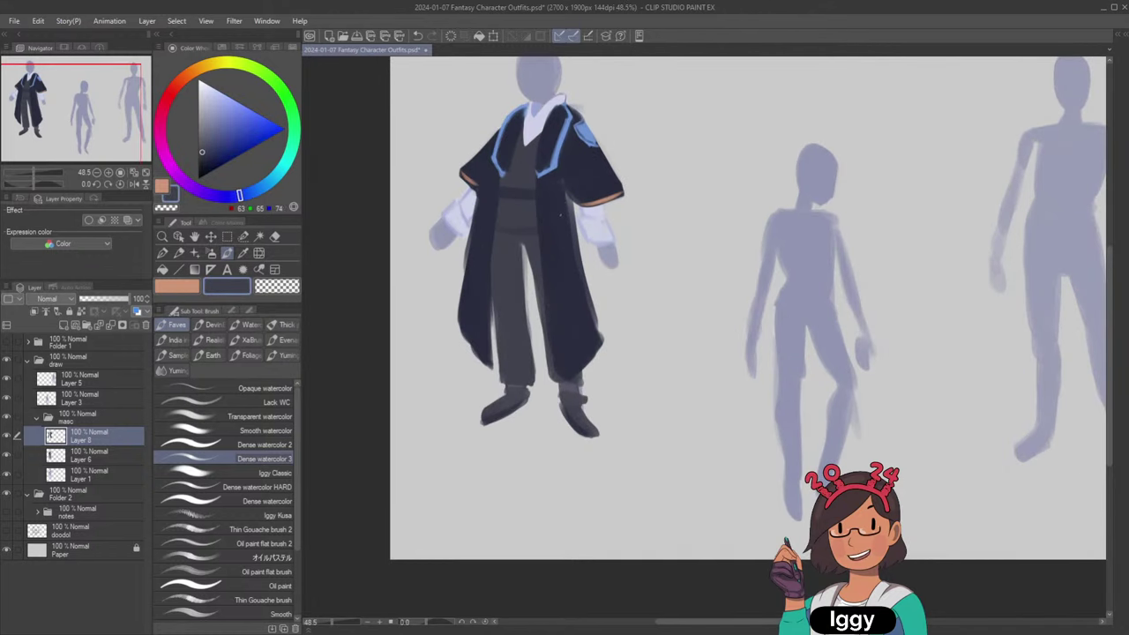
click(106, 456)
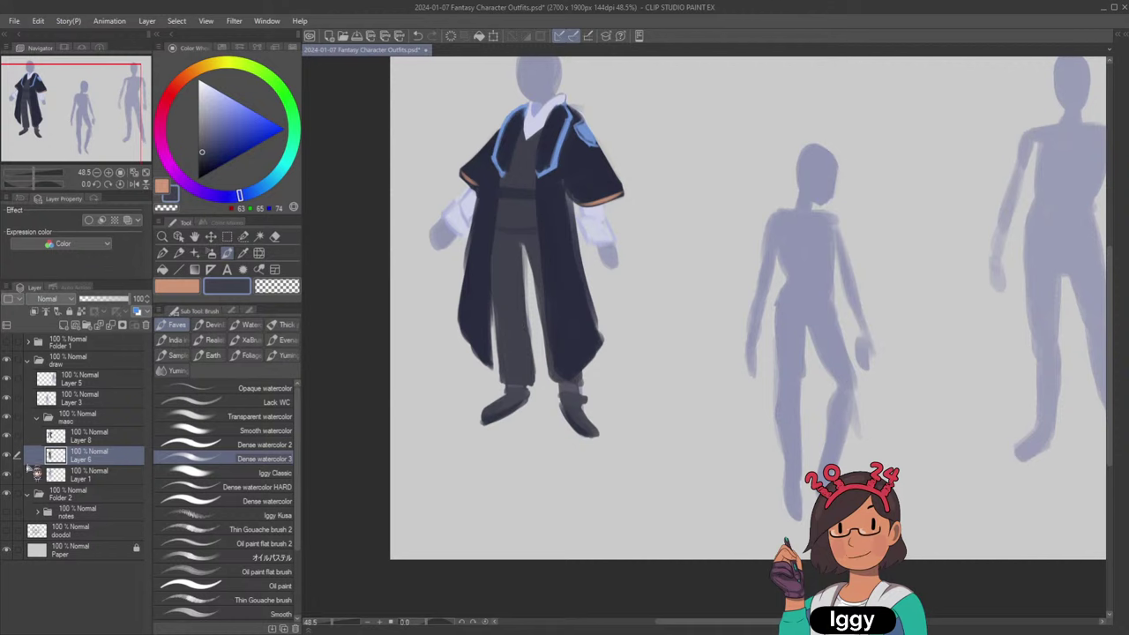
click(7, 435)
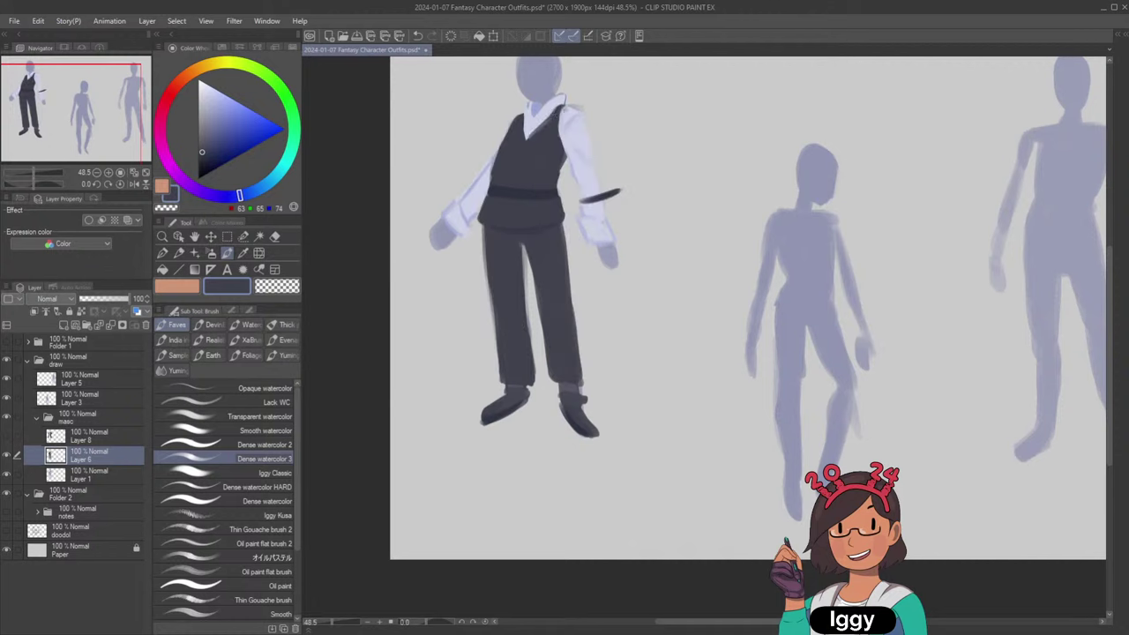
drag(569, 106, 562, 120)
Erase the stray dark stroke across the right-hand shirt sleeve and repair the sleeve with its sampled pale lavender.
click(146, 174)
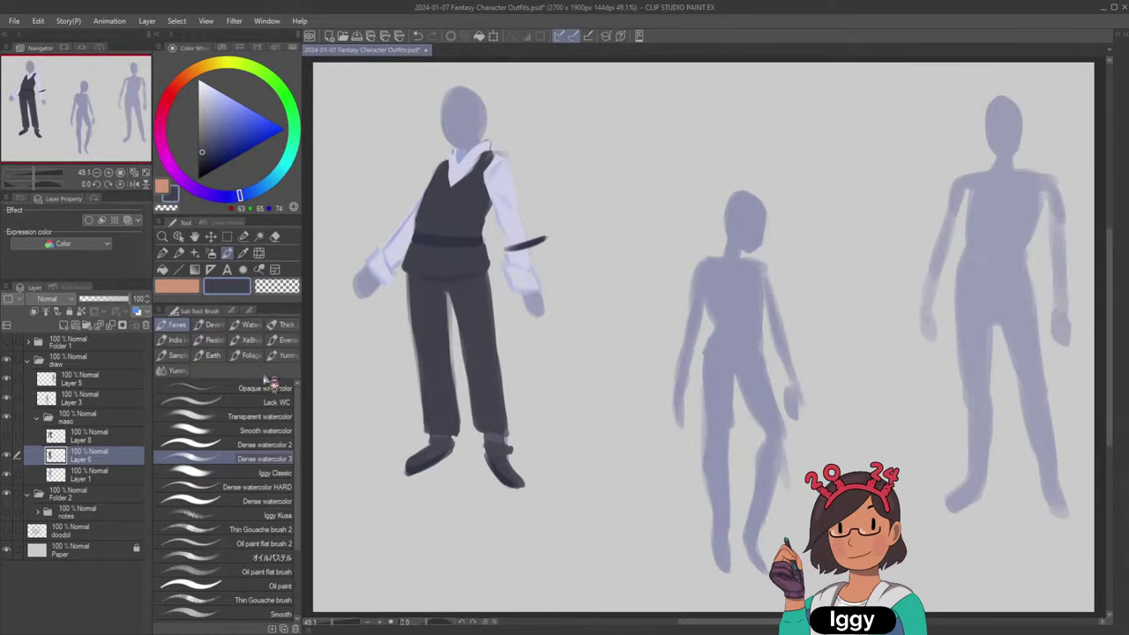
click(294, 284)
drag(545, 239, 527, 247)
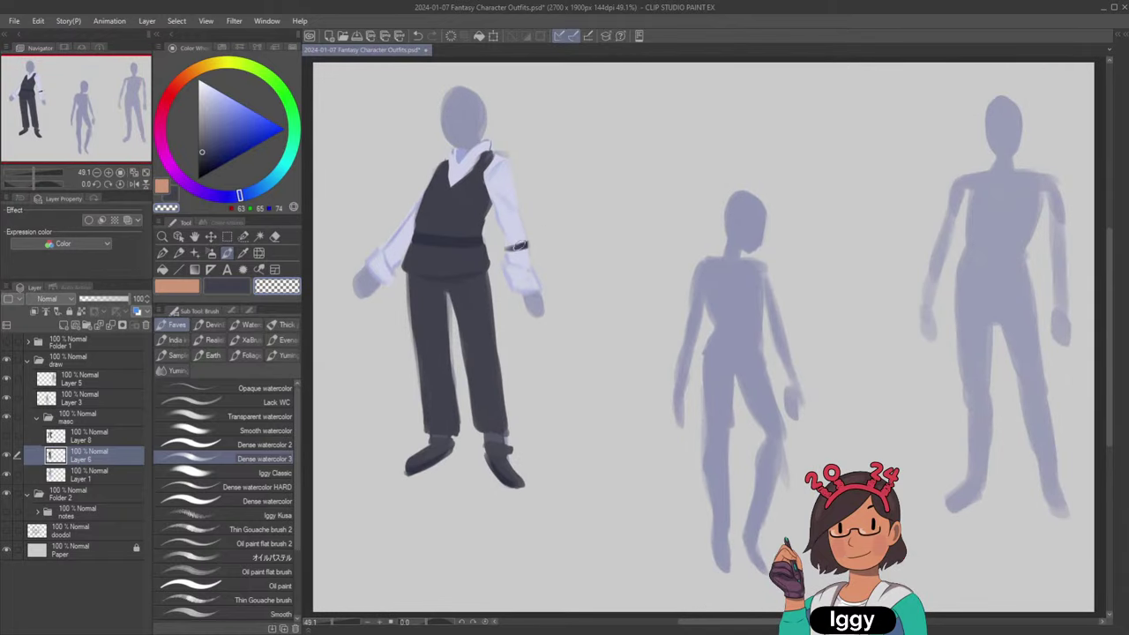
alt+click(517, 244)
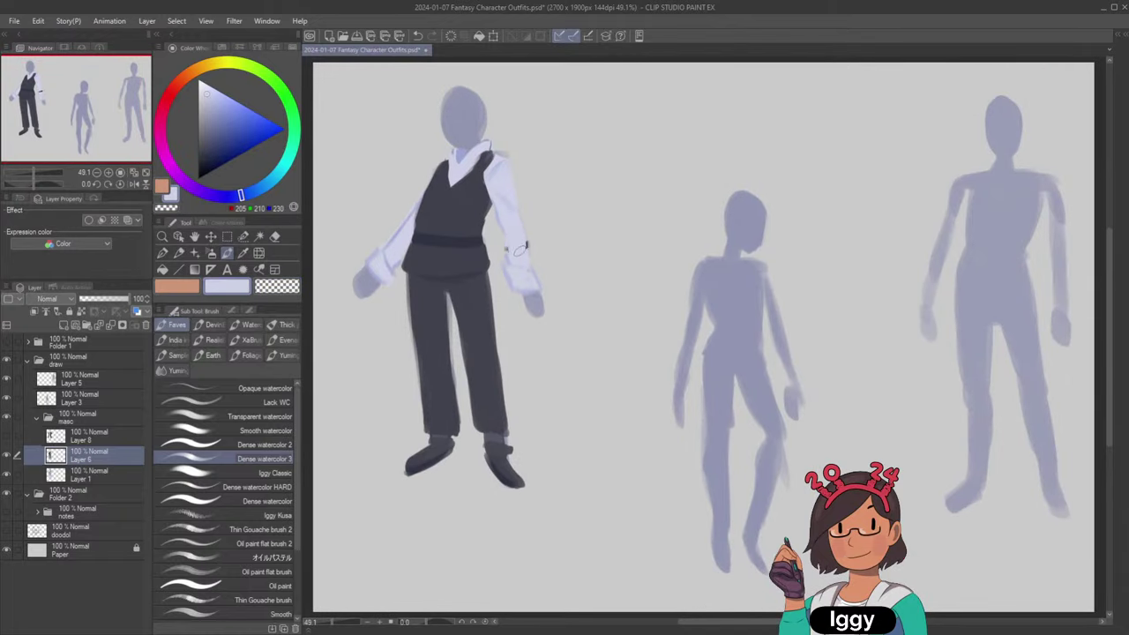
alt+click(506, 254)
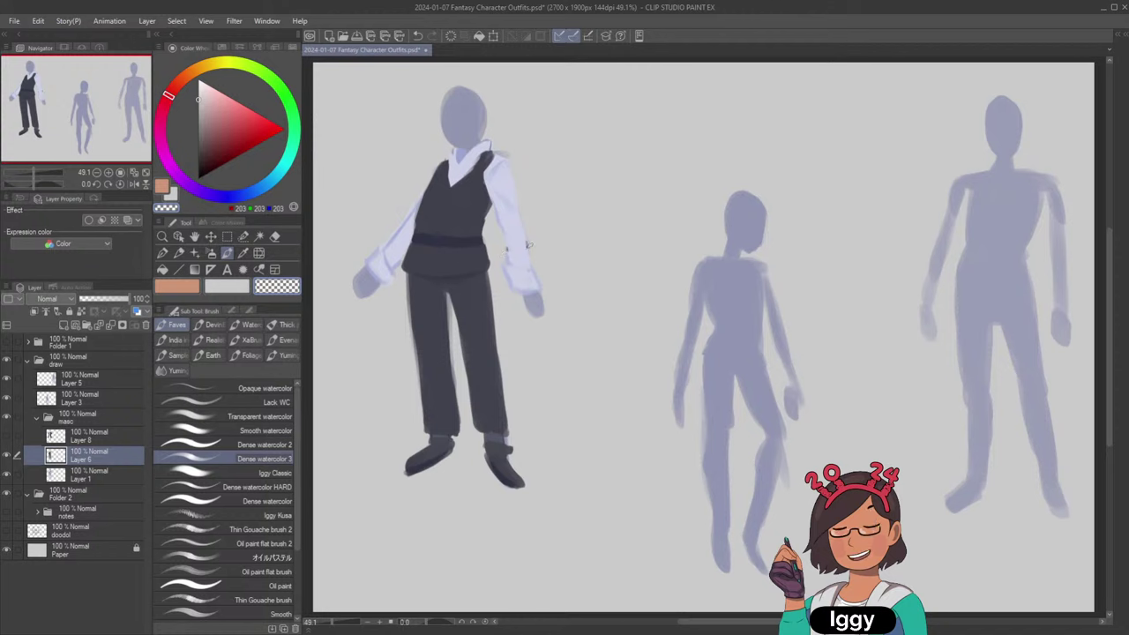
alt+click(507, 234)
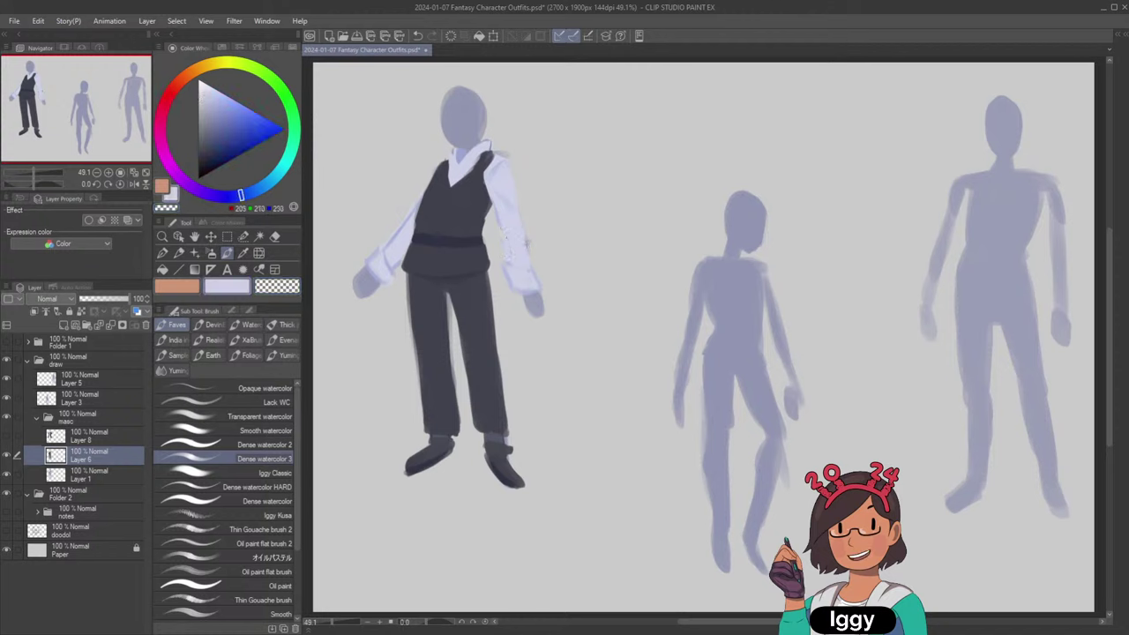
drag(527, 237, 534, 259)
Select Layer 8 and make the robe visible again, keeping the Dense watercolor brush active.
drag(44, 469, 99, 438)
click(163, 269)
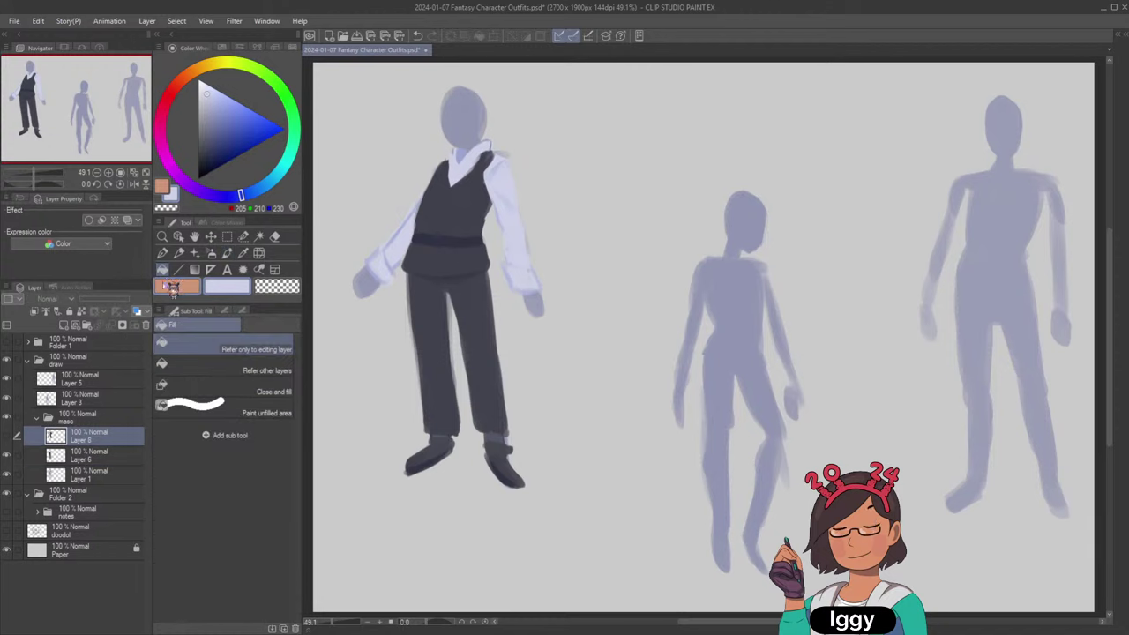
drag(103, 115, 106, 117)
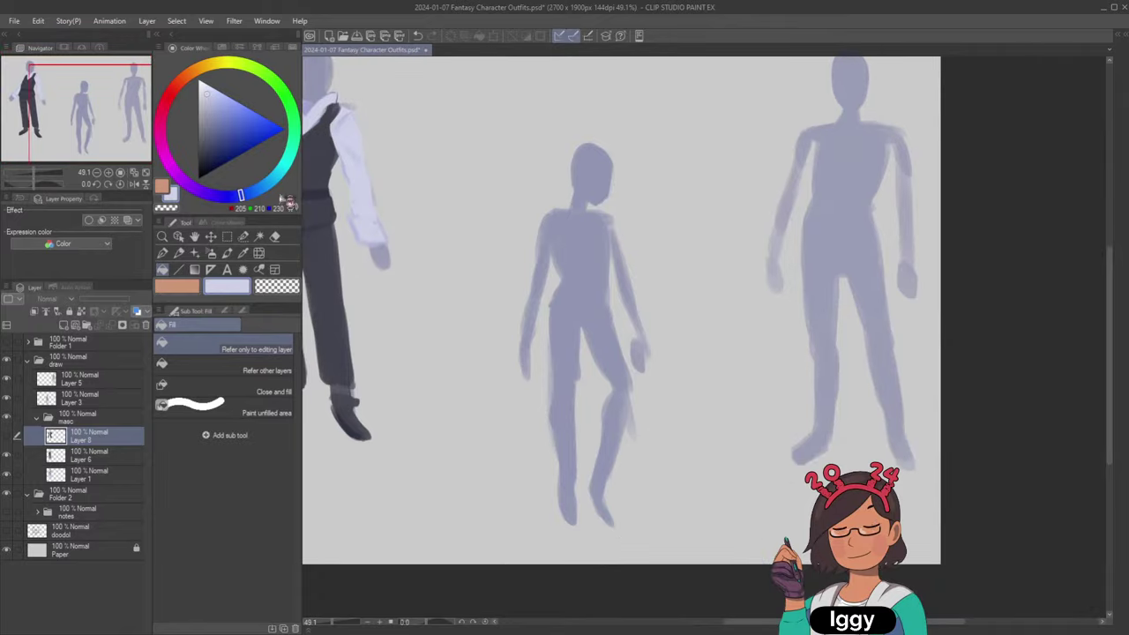
click(241, 255)
click(227, 253)
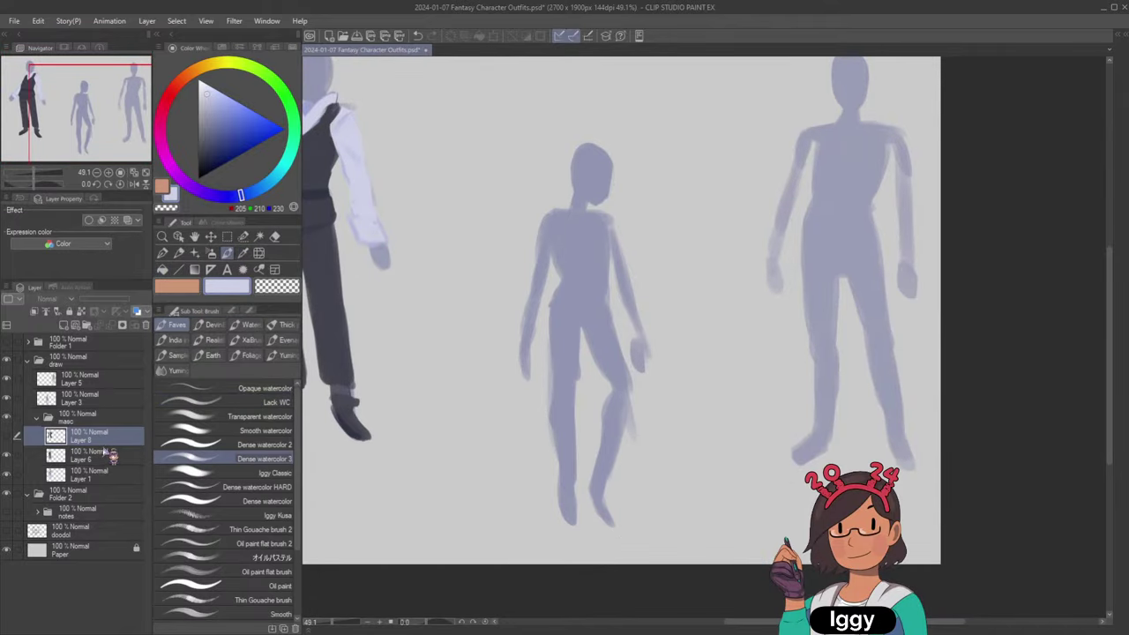
click(146, 173)
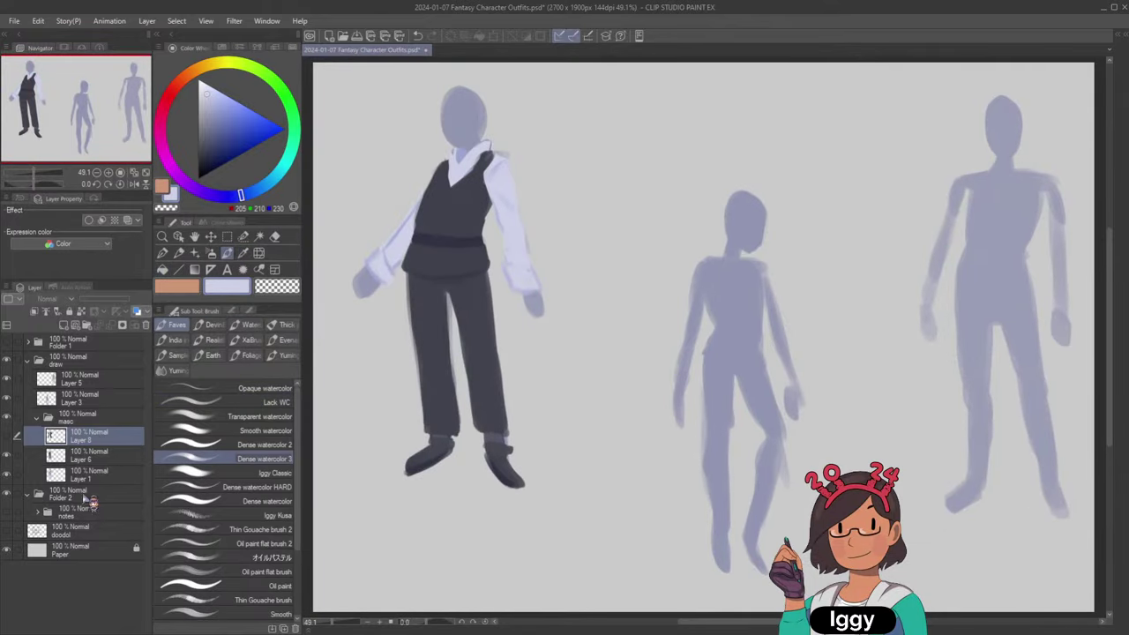
click(9, 438)
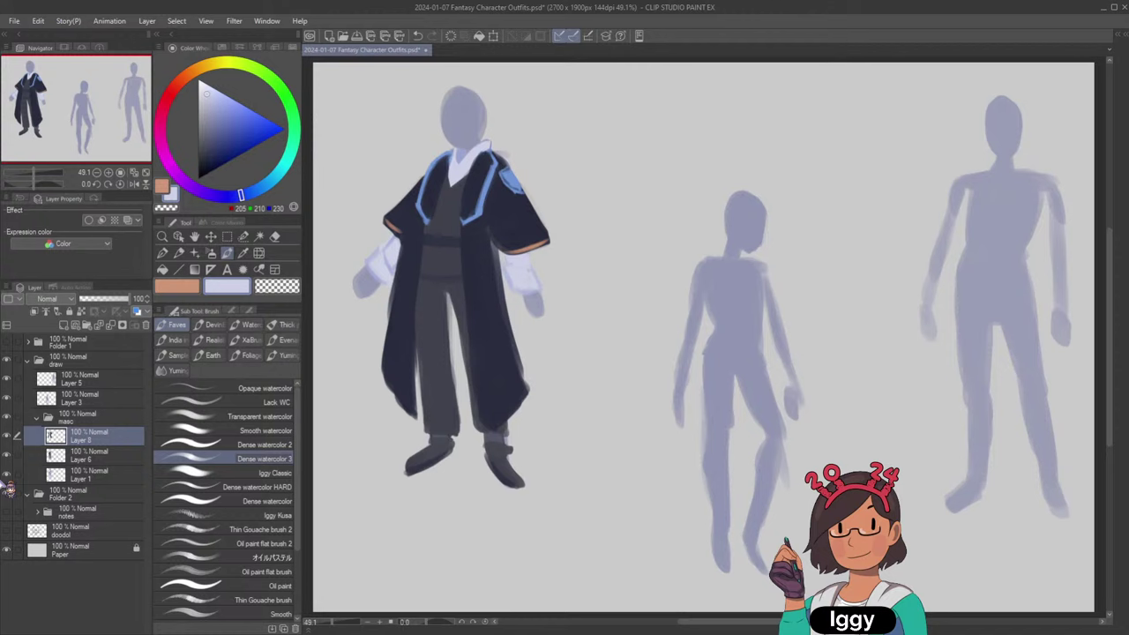
Cover the copper trim on both robe sleeve hems with sampled robe navy.
alt+click(512, 232)
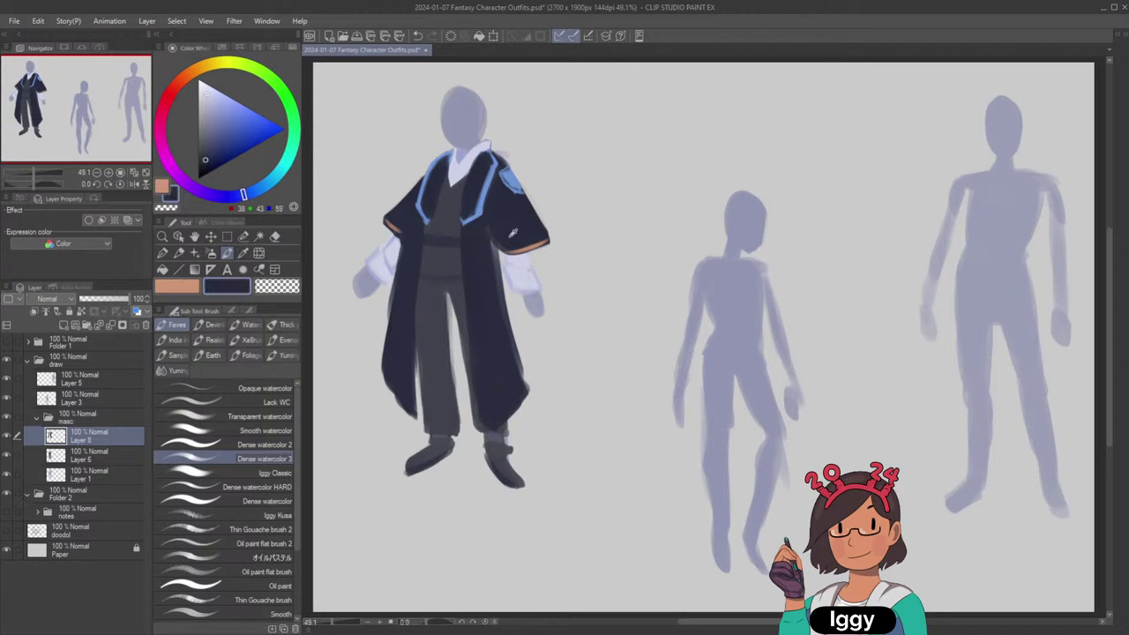
alt+click(479, 247)
mouse_move(498, 254)
mouse_down()
mouse_move(542, 236)
mouse_move(501, 253)
mouse_up()
key(ctrl+z)
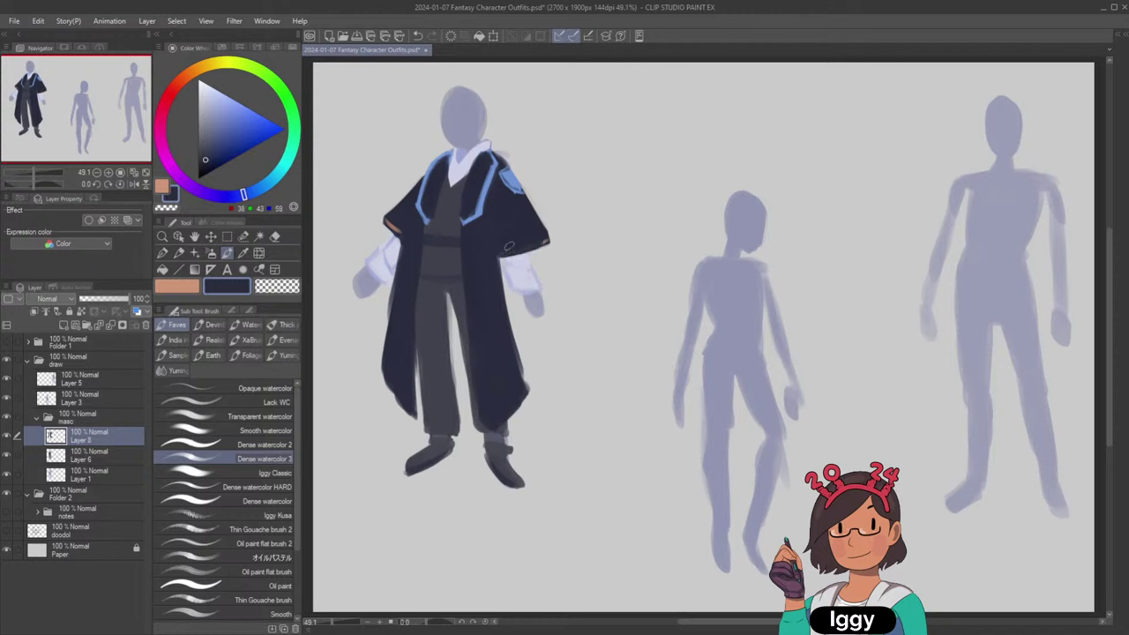
drag(386, 220, 395, 225)
drag(542, 245, 547, 241)
key(ctrl+z)
Paint a copper button on each shirt cuff on Layer 6 and copper button rows down both navy lapels on Layer 8.
click(177, 286)
click(104, 455)
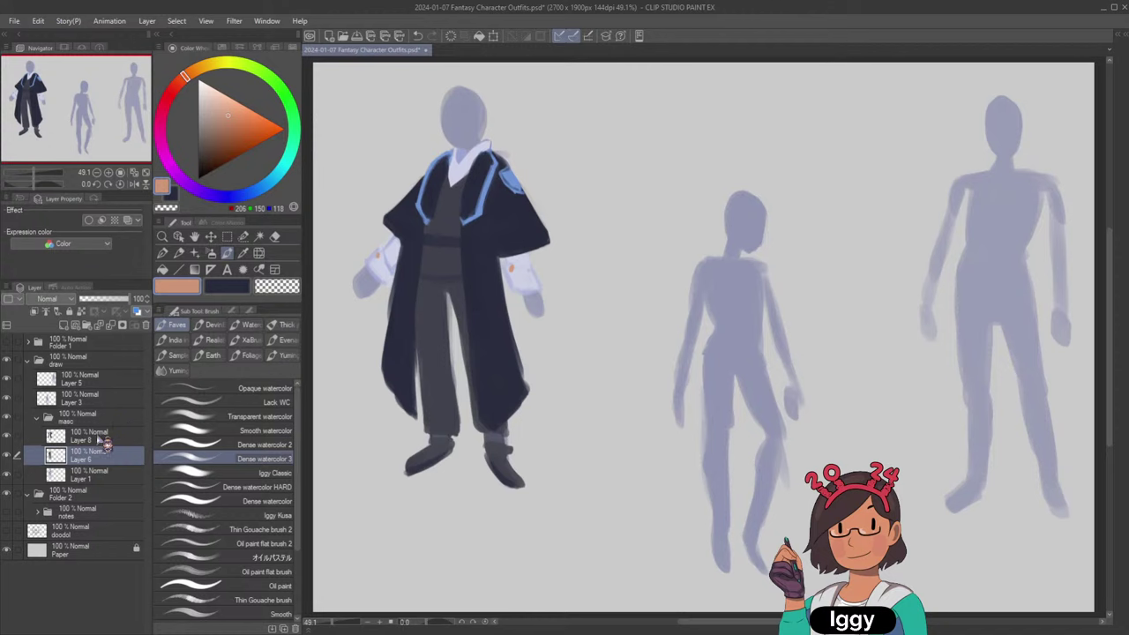
click(103, 436)
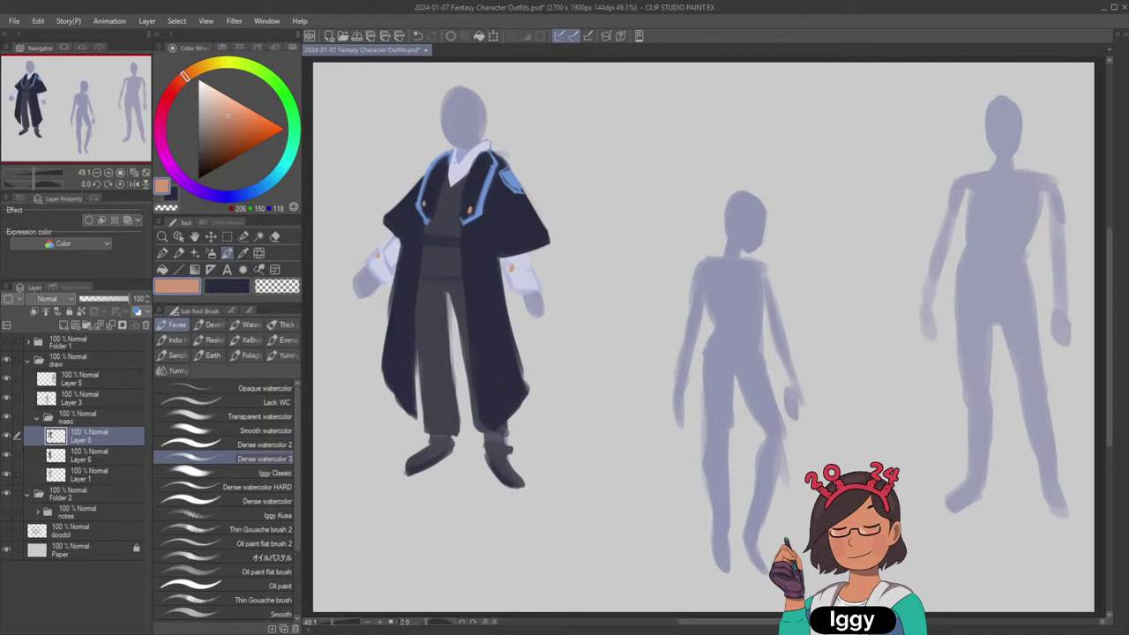
key(ctrl+z)
scroll(497, 139, down, 3)
scroll(767, 237, up, 3)
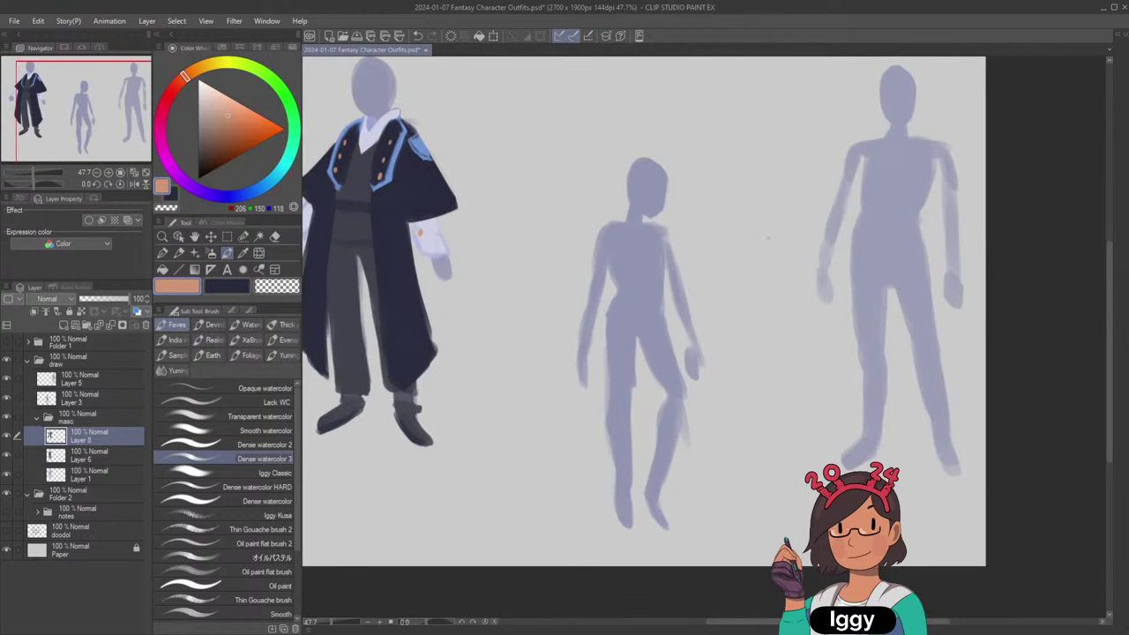
drag(92, 128, 77, 128)
scroll(441, 159, up, 1)
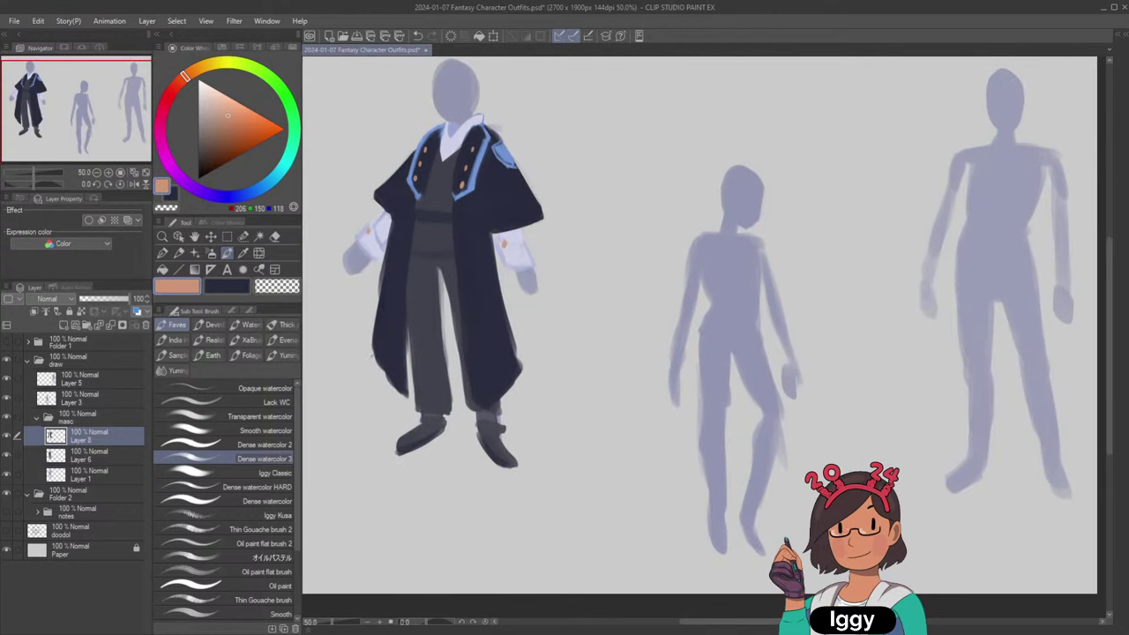
Paint copper trim along the slanted bottom hems of both robe panels.
drag(376, 340, 398, 377)
key(ctrl+z)
drag(375, 342, 402, 386)
key(ctrl+z)
drag(374, 350, 401, 388)
drag(482, 406, 518, 368)
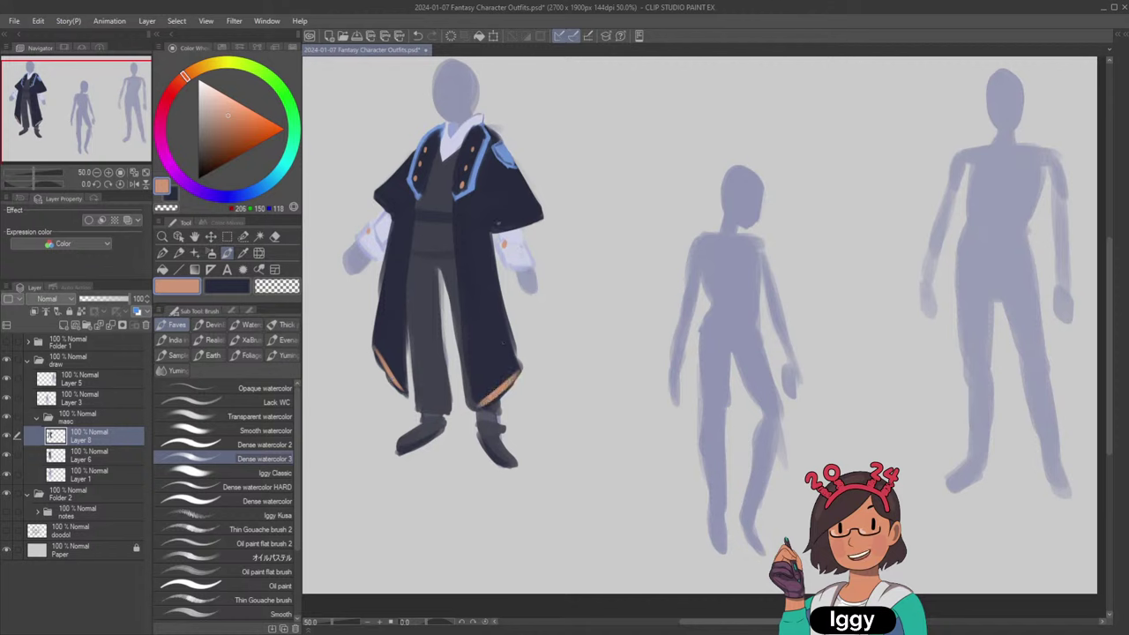
Paint thin copper stripes just above the hems of both robe sleeves.
drag(491, 229, 540, 209)
key(ctrl+z)
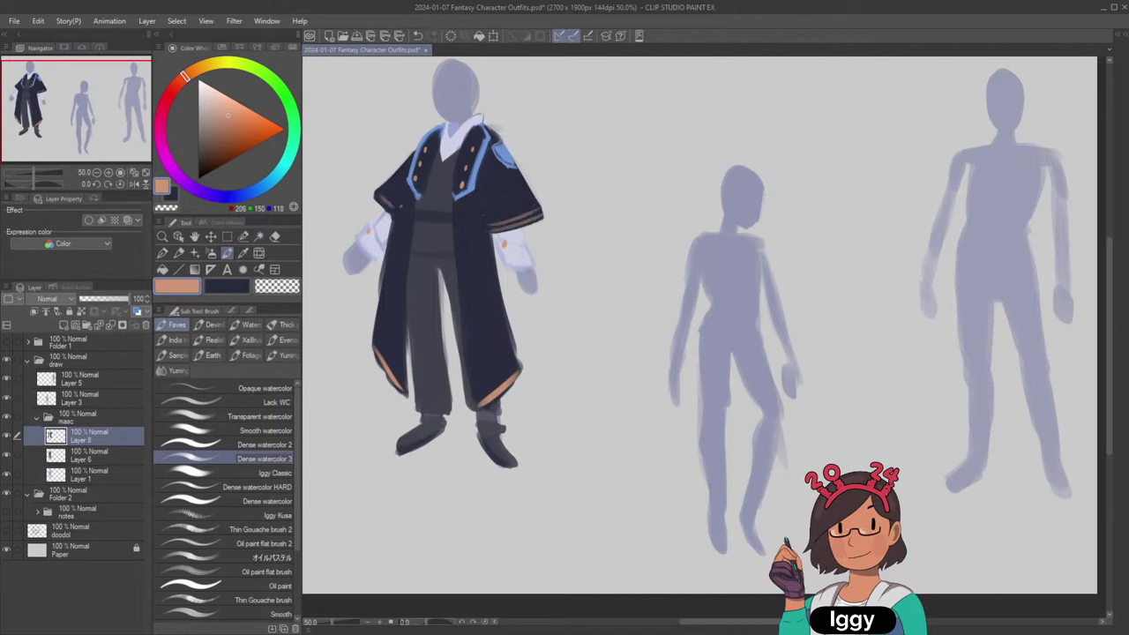
drag(381, 192, 397, 204)
Paint a thin copper trim down both front opening edges of the robe, from the lapel tips to the bottom hems.
drag(415, 205, 408, 247)
key(ctrl+z)
drag(415, 201, 406, 289)
drag(412, 228, 404, 378)
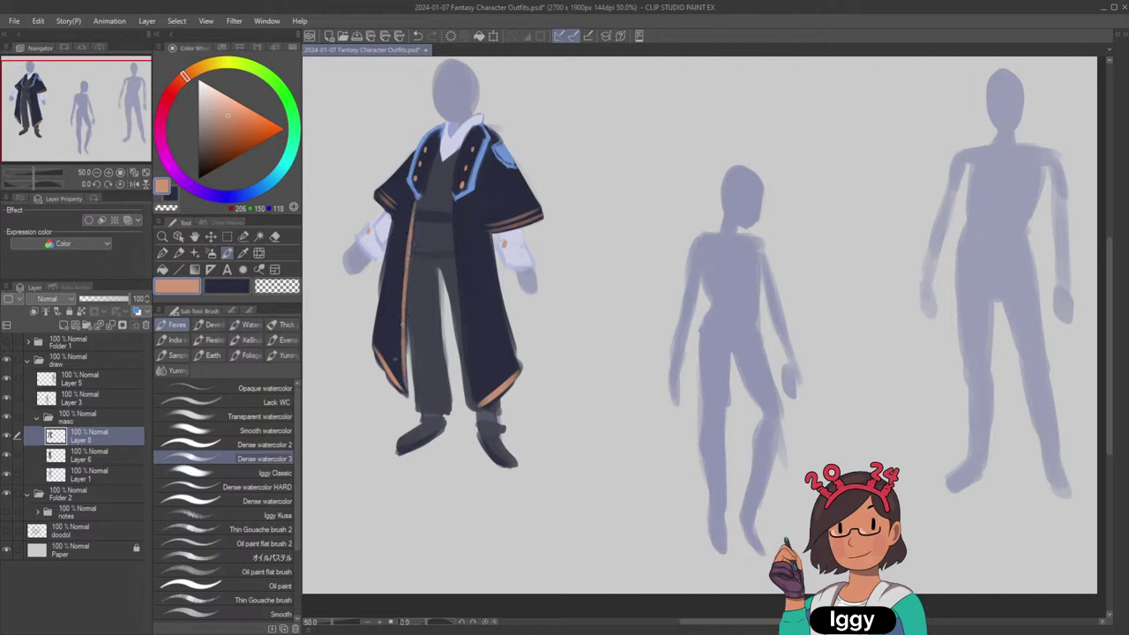
drag(455, 201, 477, 411)
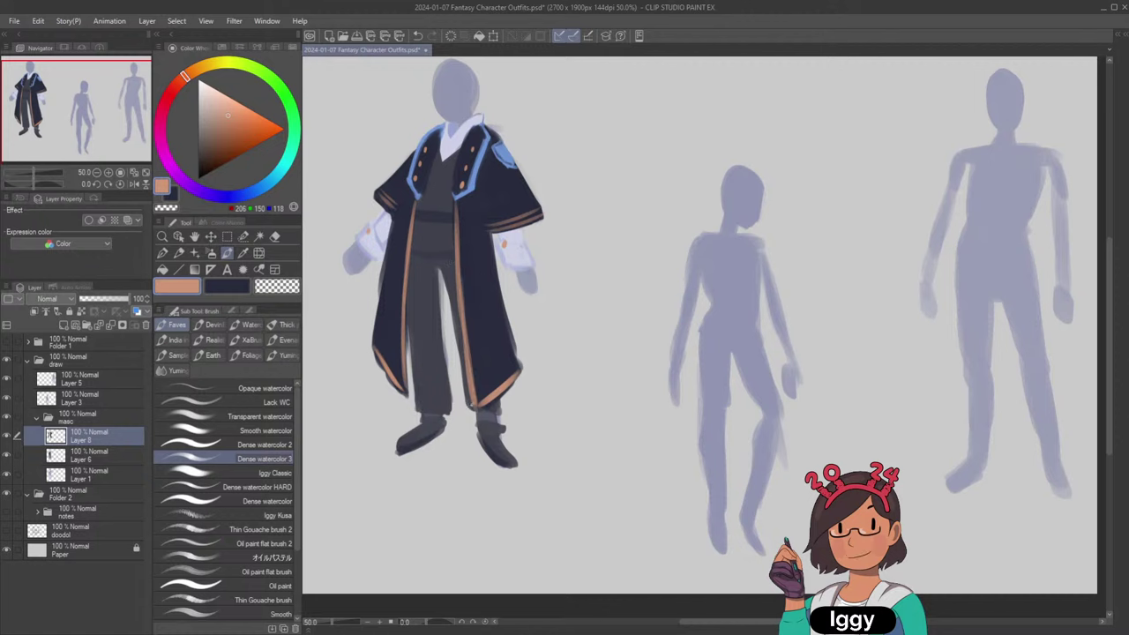
Paint pointed copper leaf outlines fanning up from the hem corner of the robe's right-hand front panel on Layer 8.
mouse_move(483, 365)
mouse_down()
mouse_move(475, 386)
mouse_move(507, 365)
mouse_move(477, 350)
mouse_move(479, 399)
mouse_move(506, 358)
mouse_move(500, 386)
mouse_up()
key(ctrl+z)
key(ctrl+z)
key(ctrl+z)
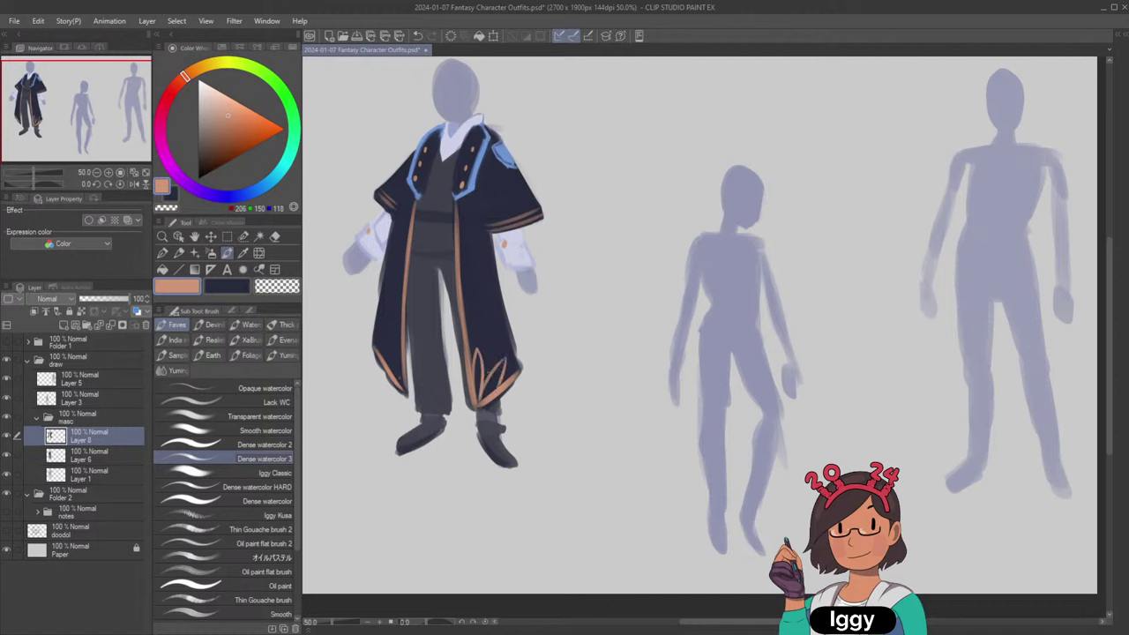
Paint a matching fan of pointed copper leaf outlines at the hem corner of the robe's left-hand front panel.
drag(392, 343, 405, 392)
key(ctrl+z)
key(ctrl+z)
key(ctrl+z)
key(ctrl+z)
drag(395, 343, 404, 388)
drag(390, 330, 402, 385)
key(ctrl+z)
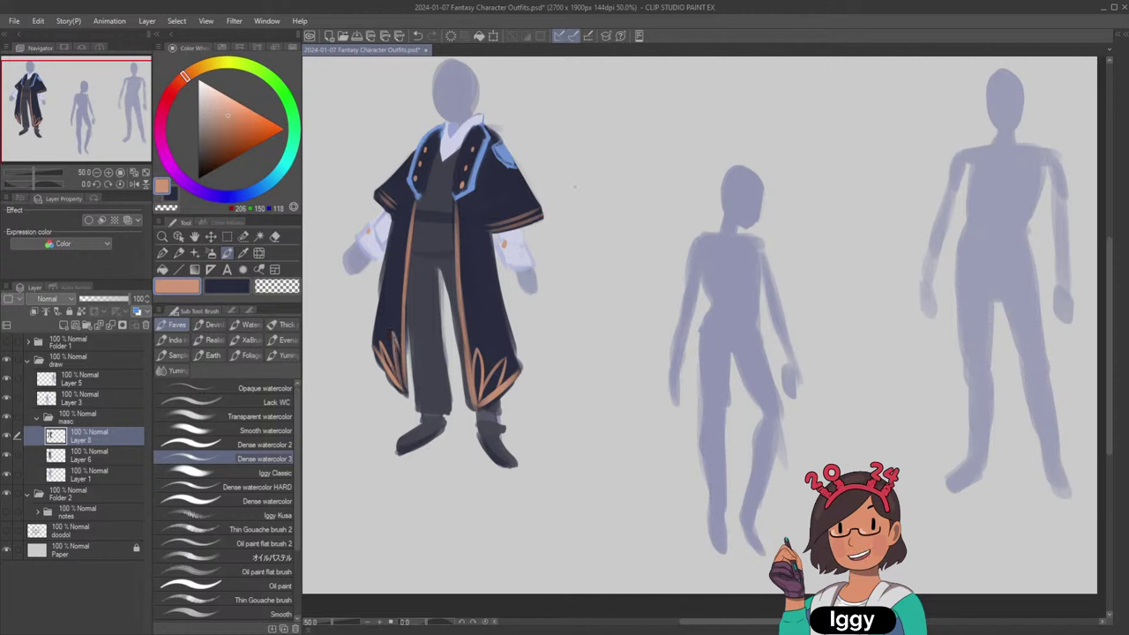
drag(393, 335, 402, 386)
key(ctrl+z)
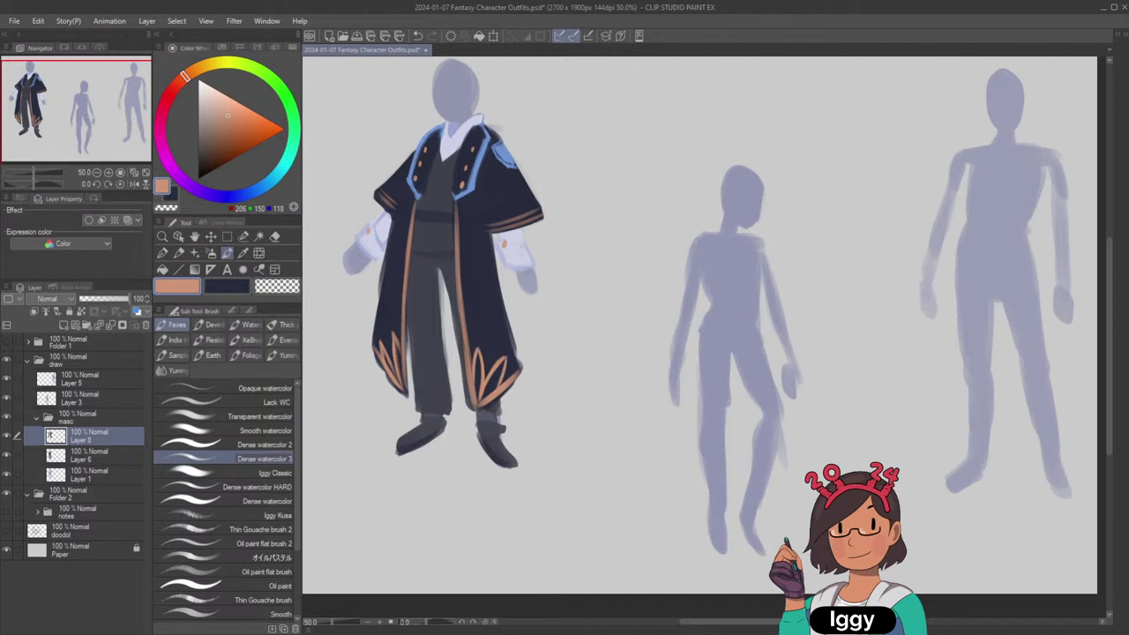
Try another copper stroke along the hem of the robe's right-hand sleeve.
scroll(617, 158, down, 2)
scroll(599, 174, up, 3)
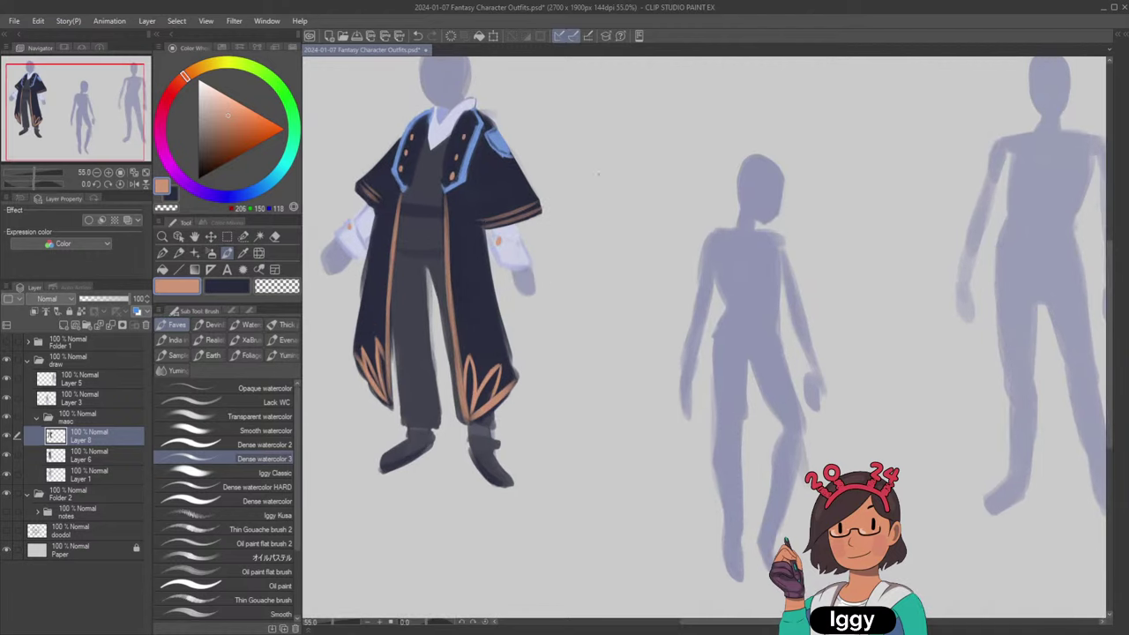
drag(484, 229, 538, 207)
key(ctrl+z)
scroll(609, 150, down, 2)
scroll(586, 144, up, 3)
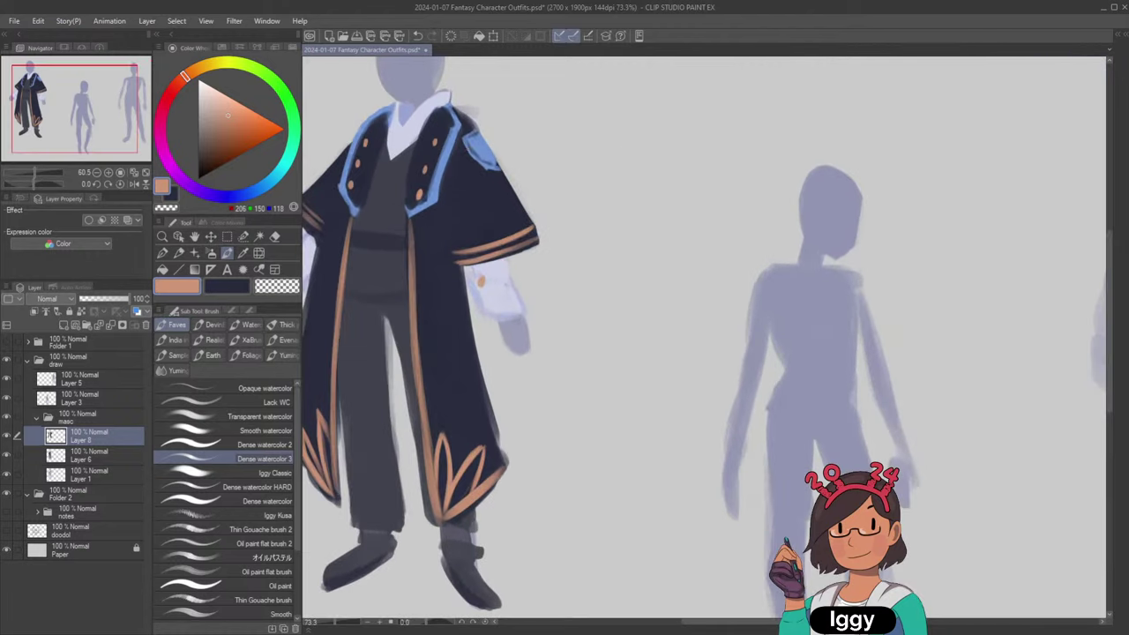
Paint a small copper emblem inside the blue shoulder patch on the robe's right-hand sleeve.
key(ctrl+z)
drag(474, 157, 498, 171)
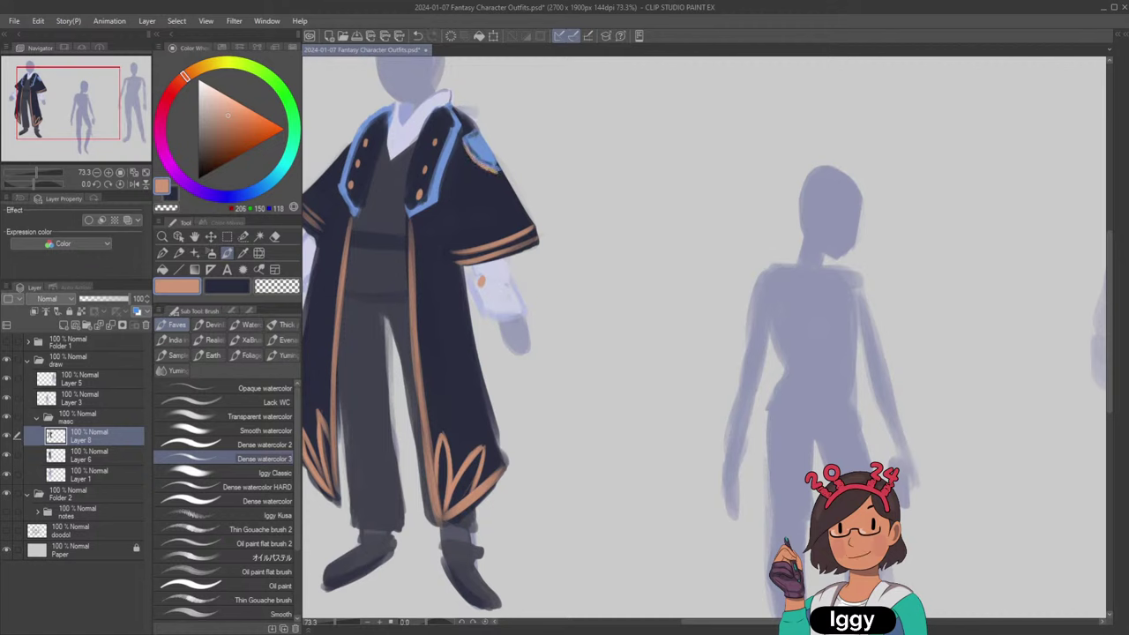
key(ctrl+z)
key(ctrl+z)
key(ctrl+z)
key(ctrl+z)
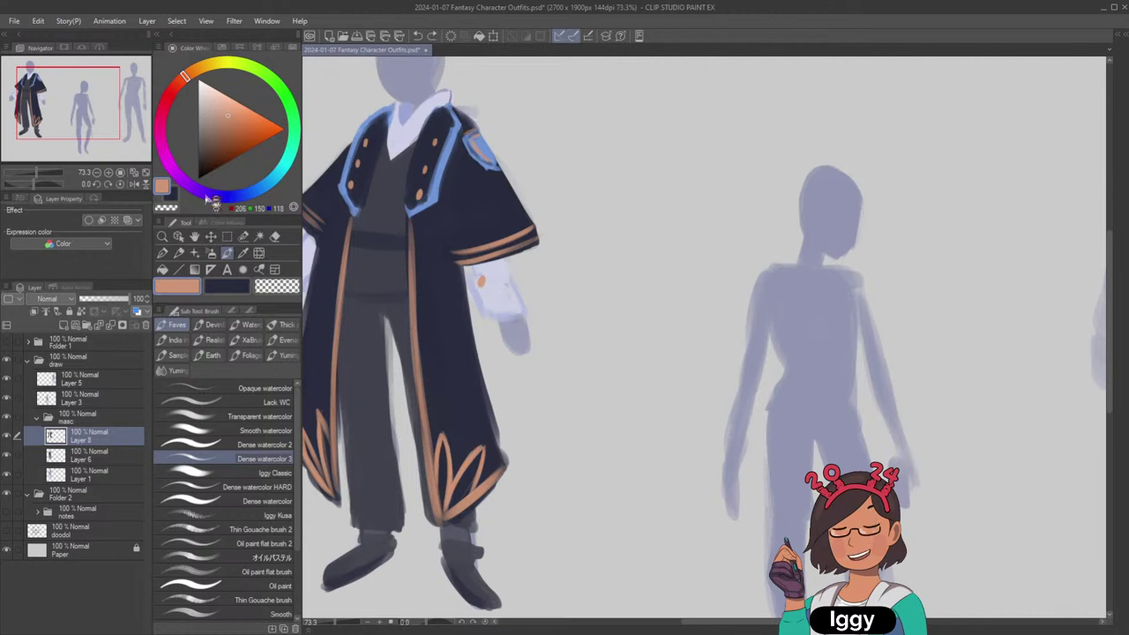
key(ctrl+0)
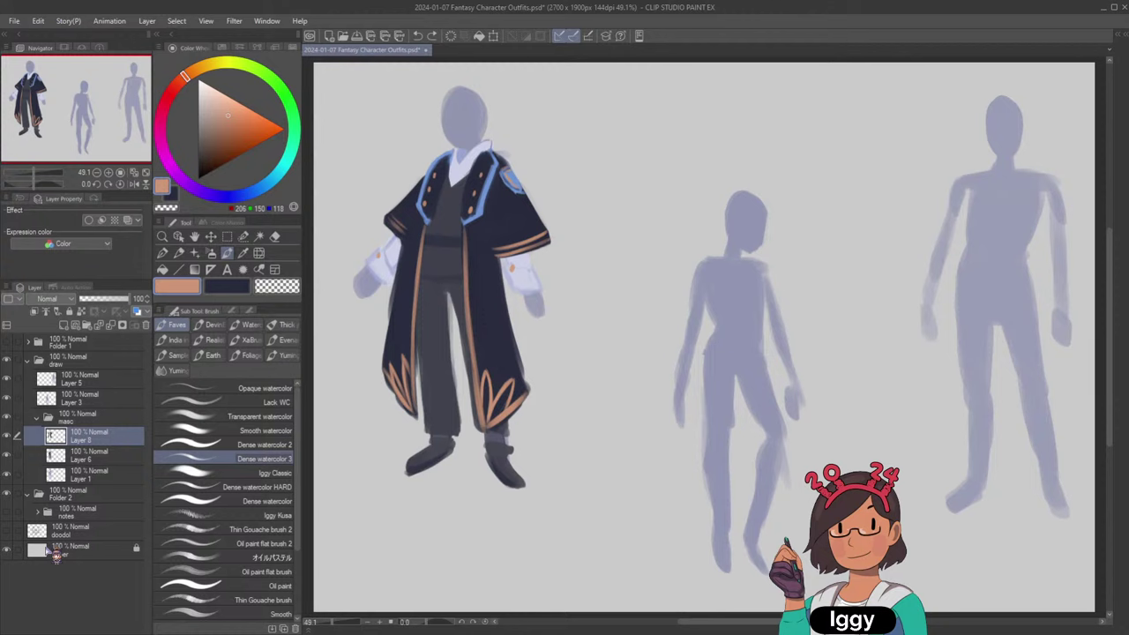
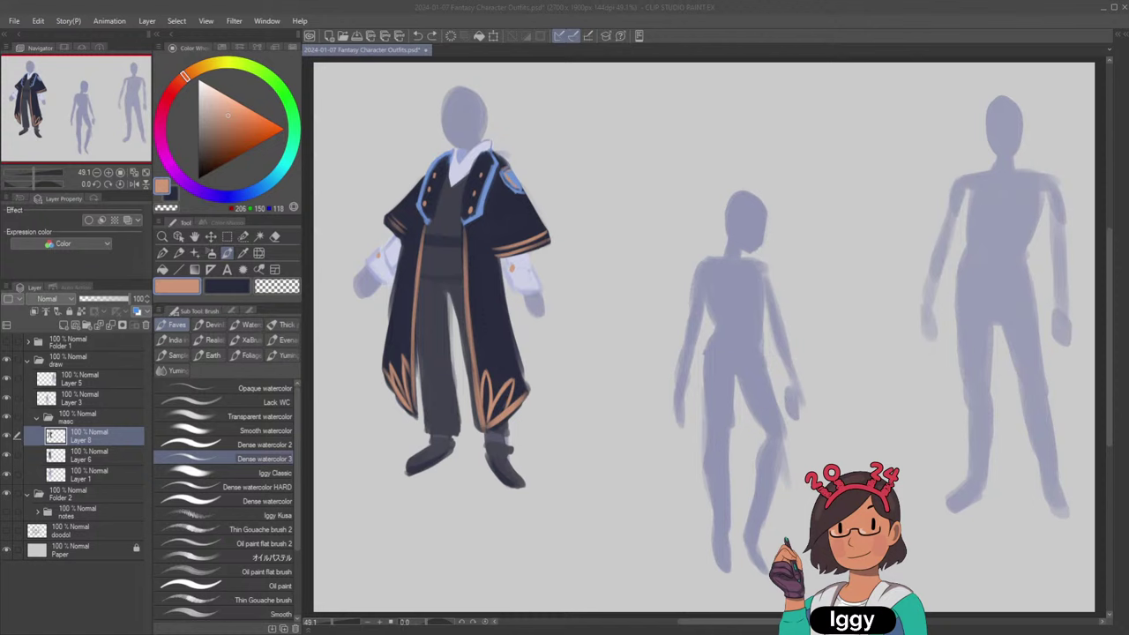
Select the copper button on the right-hand shirt cuff on Layer 6, move it slightly lower and deselect it.
click(231, 257)
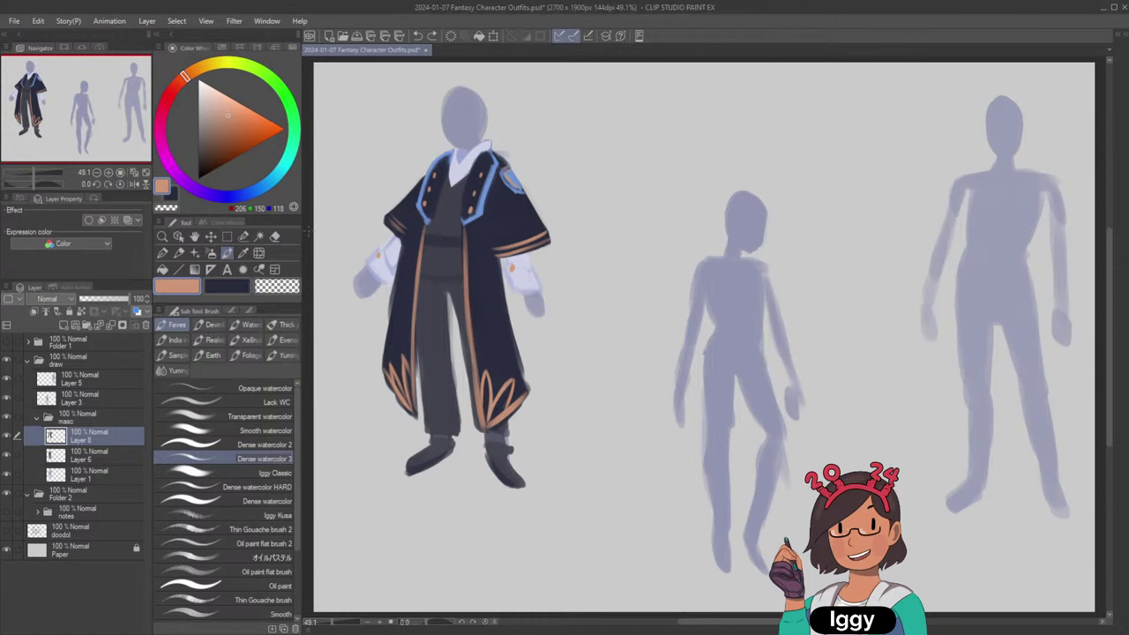
click(179, 237)
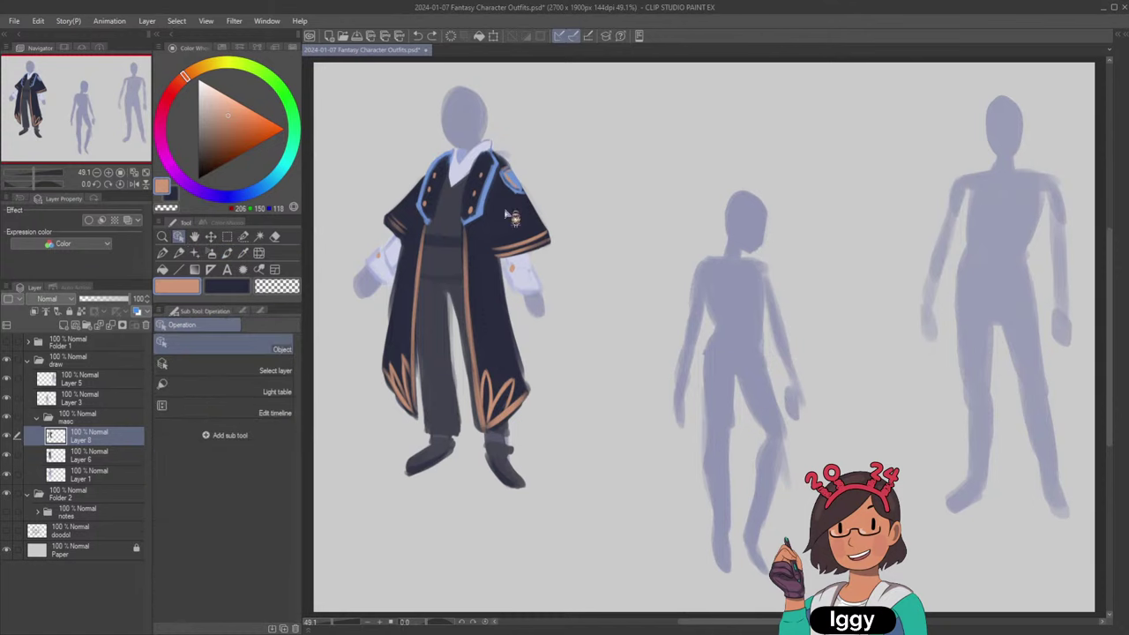
click(522, 276)
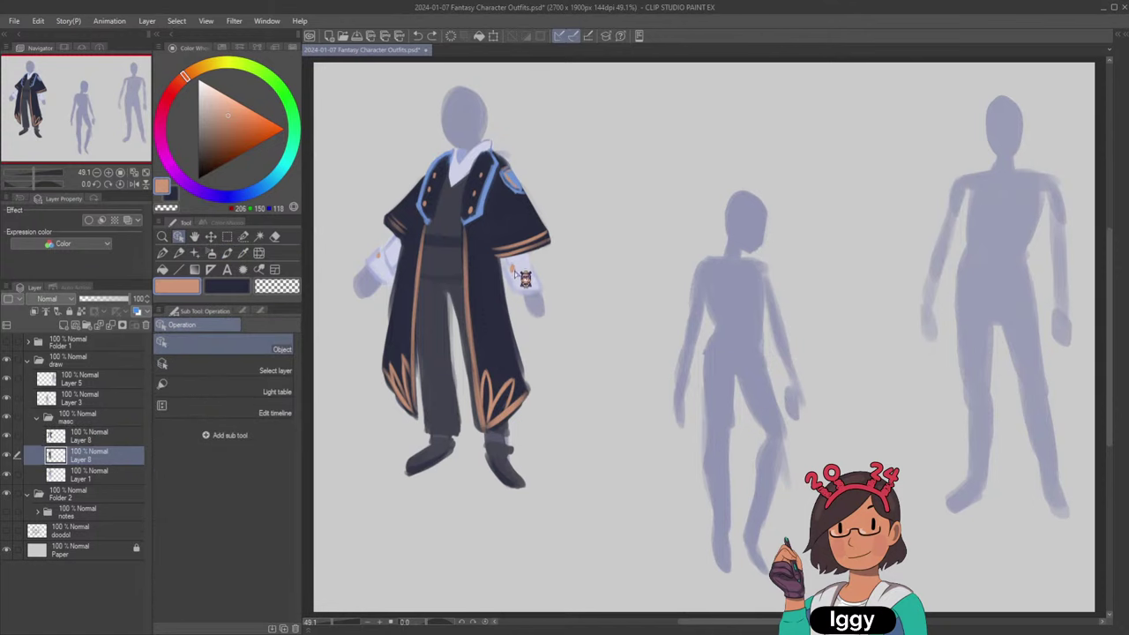
click(226, 253)
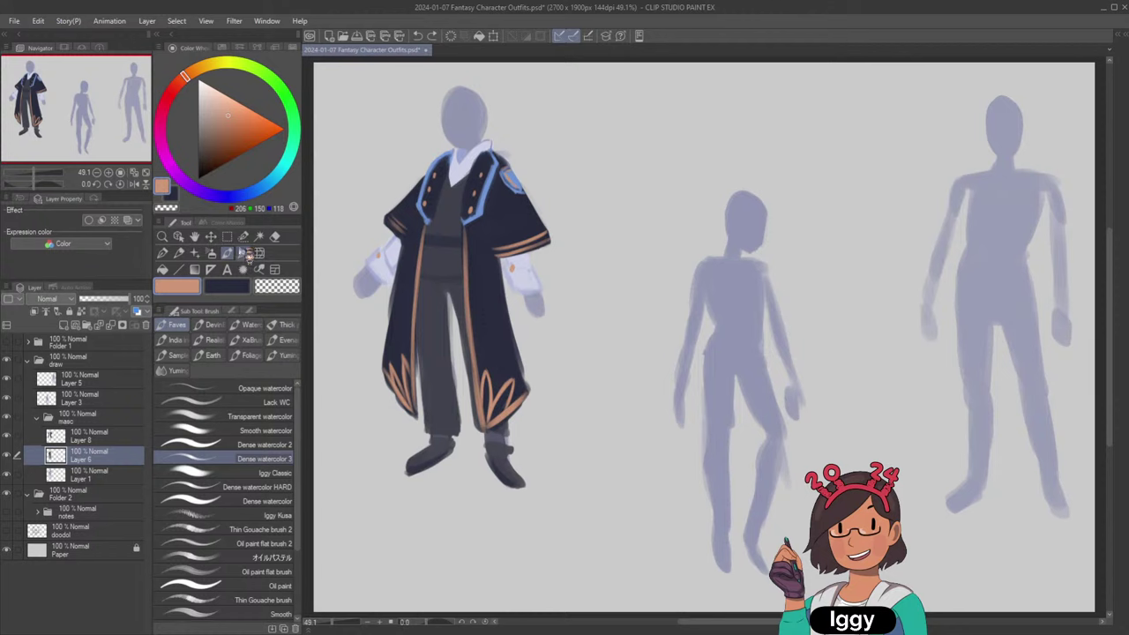
click(243, 236)
click(515, 268)
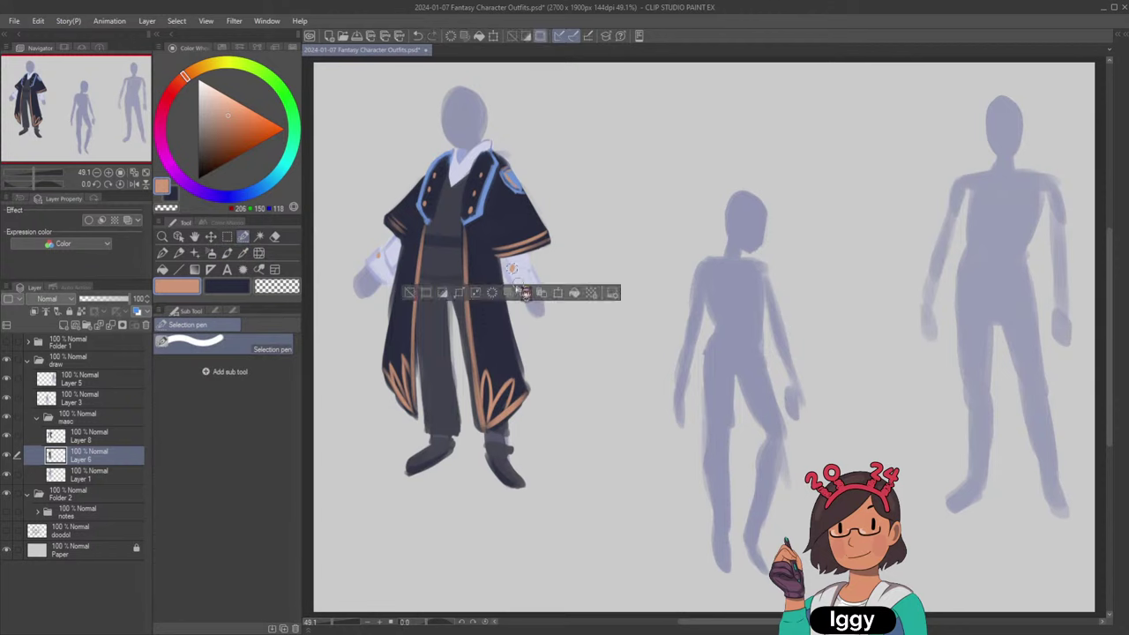
click(9, 457)
click(9, 456)
click(210, 236)
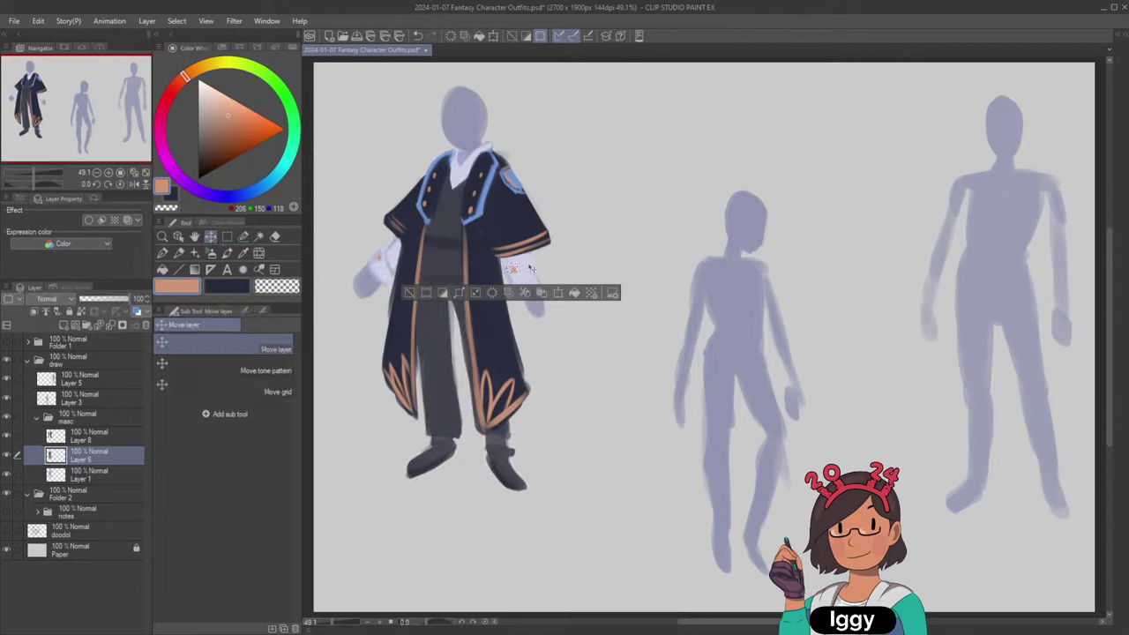
drag(516, 269, 515, 273)
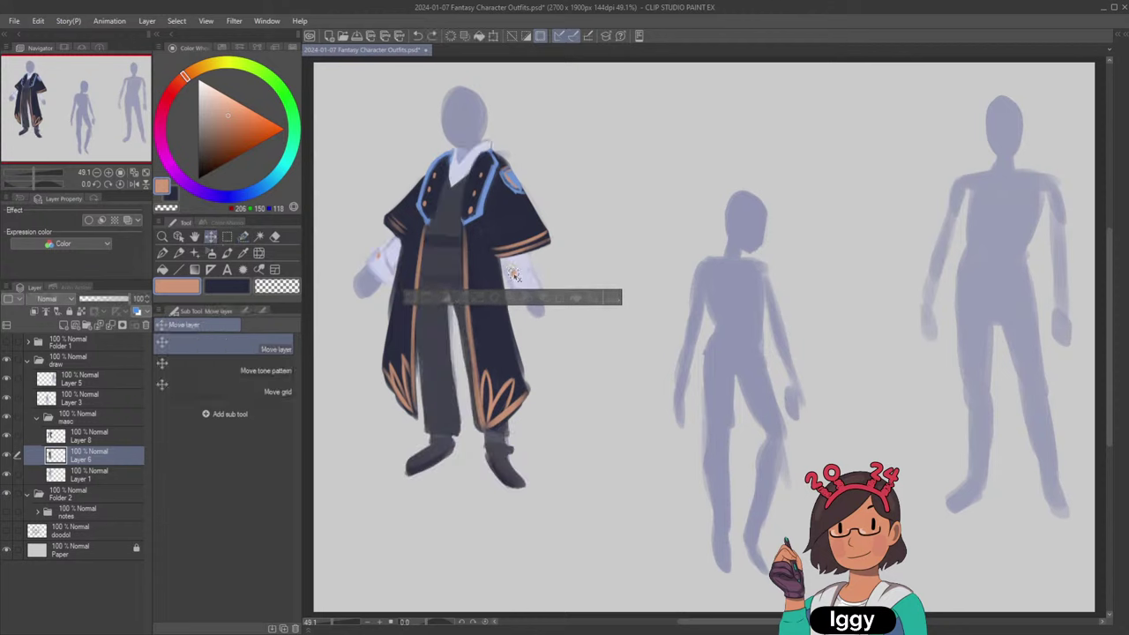
click(414, 299)
Return to the Dense watercolor 3 brush and sample the pale shirt colour beside the right-hand cuff button.
click(226, 286)
click(212, 253)
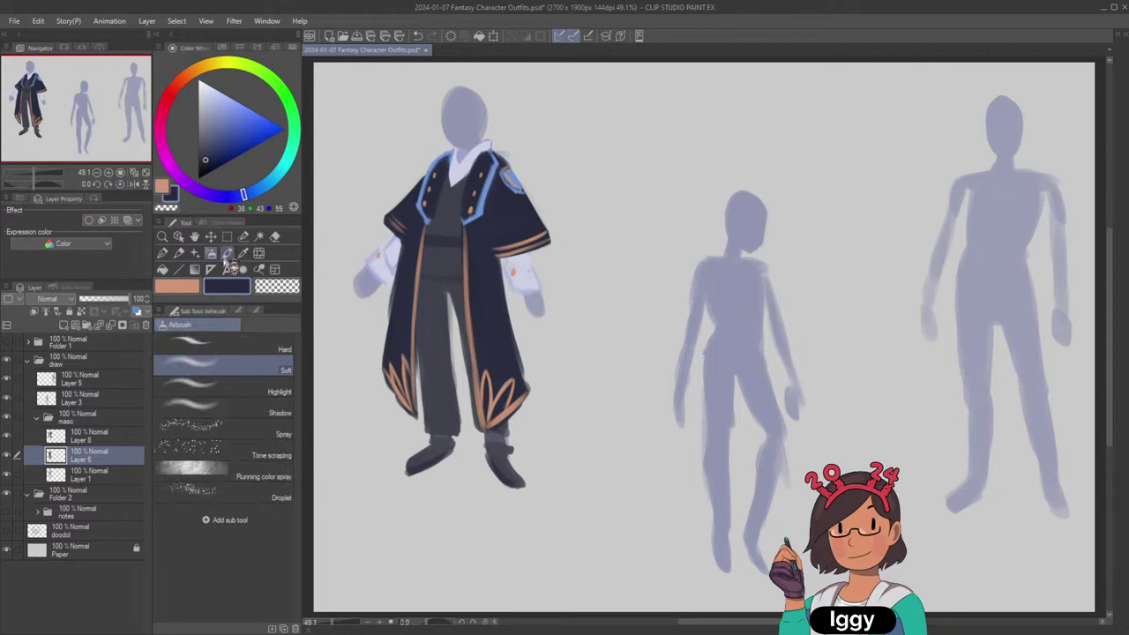
click(227, 253)
alt+click(519, 280)
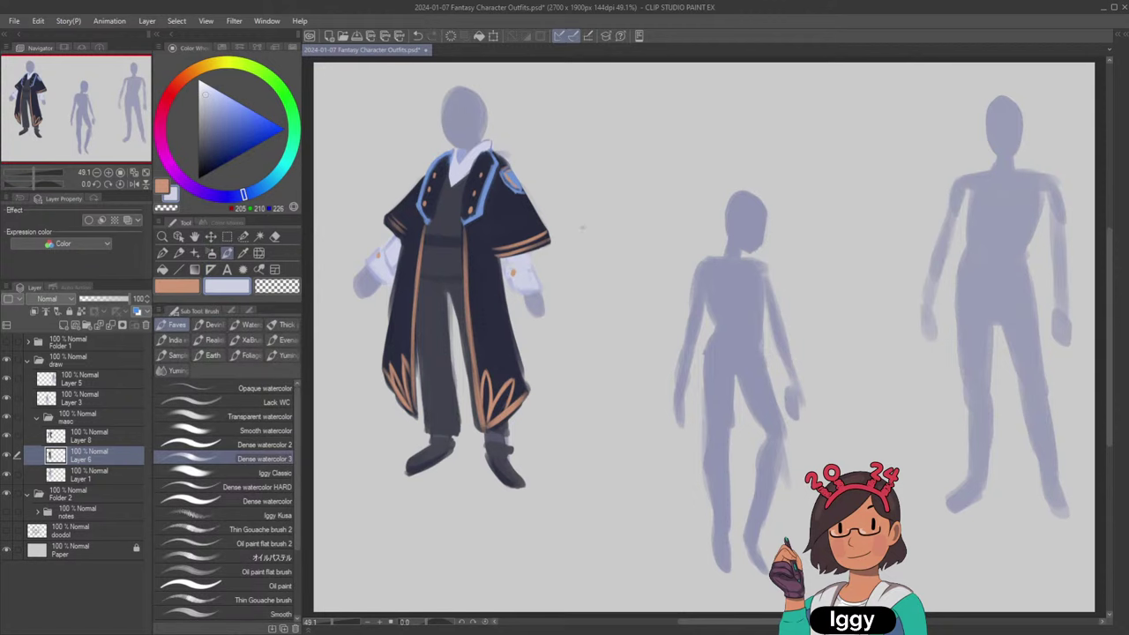
scroll(668, 197, down, 1)
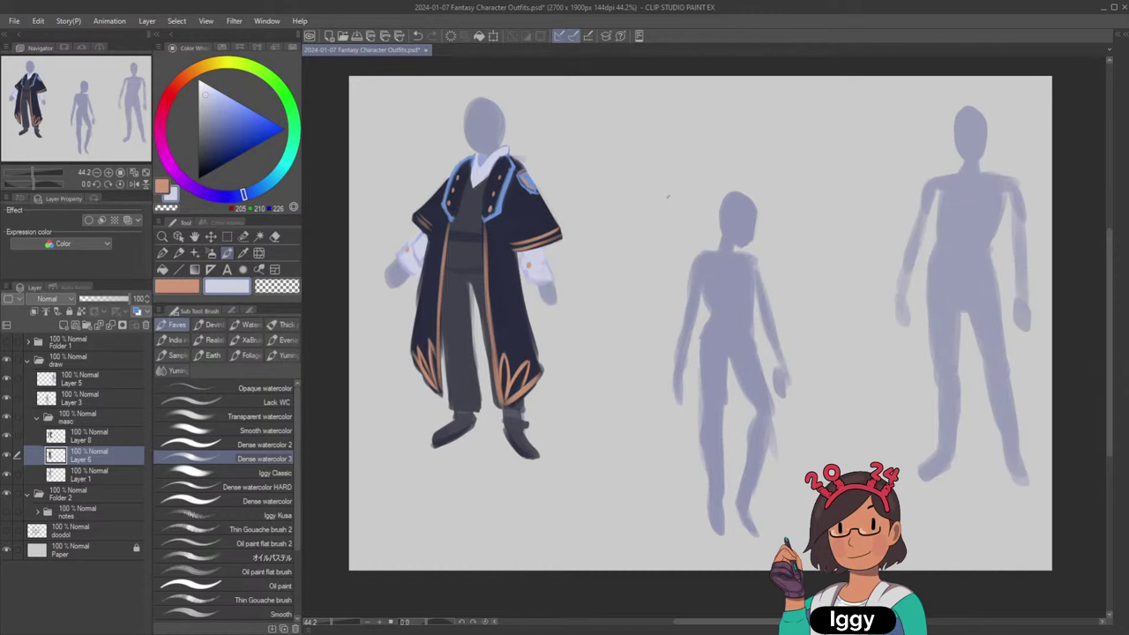
scroll(668, 198, up, 1)
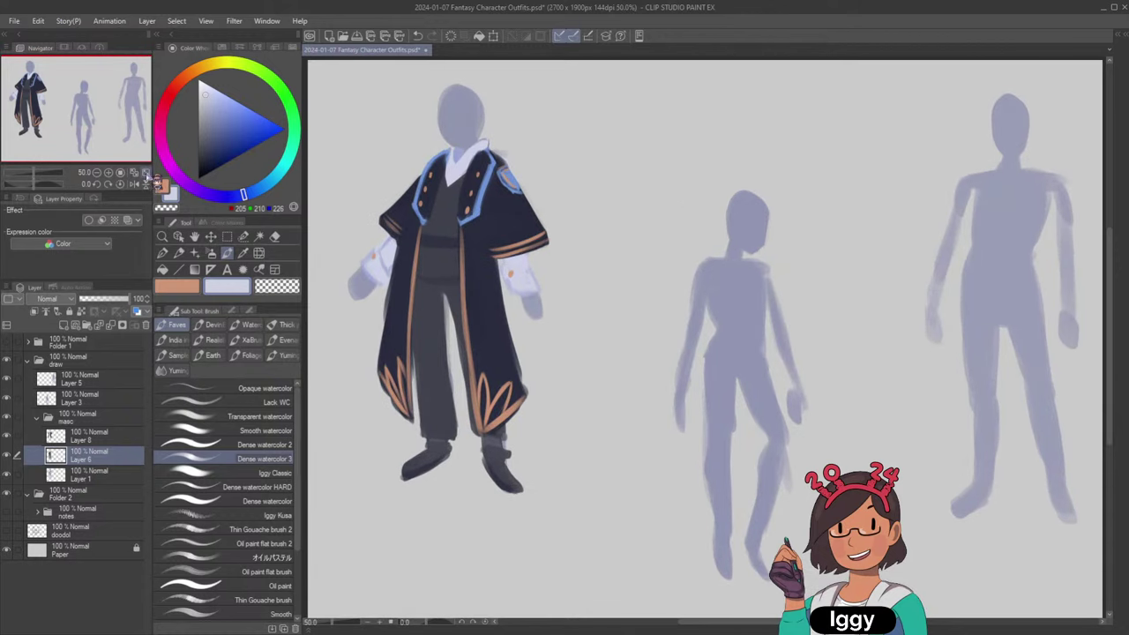
click(146, 173)
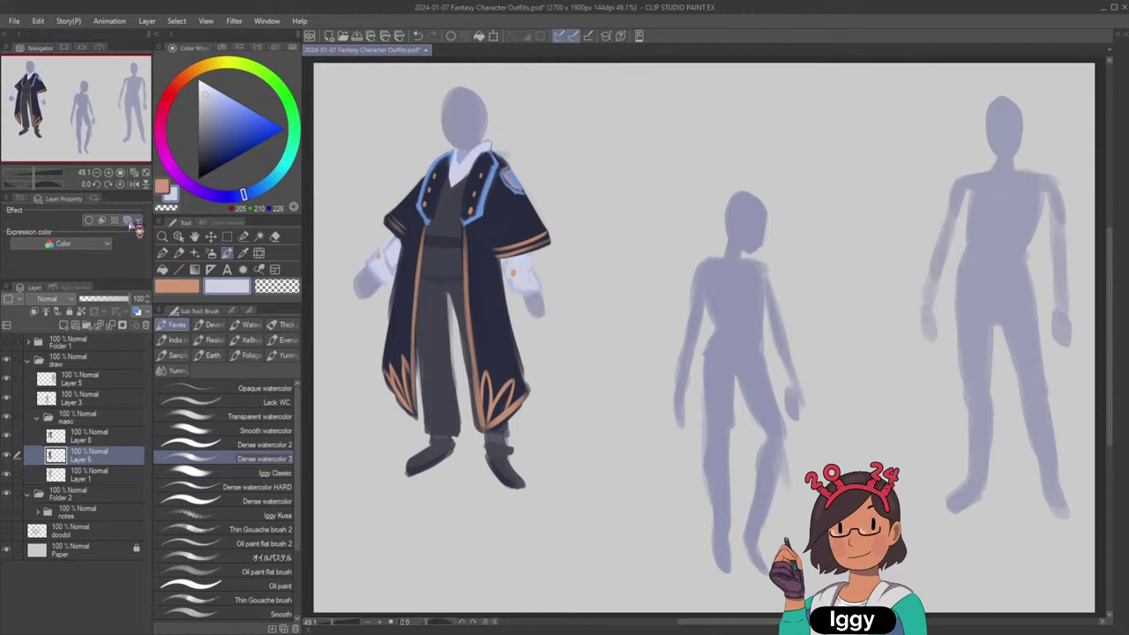
Duplicate the robe layer, Layer 8, and hide the original so the copy can carry a design variation.
click(10, 436)
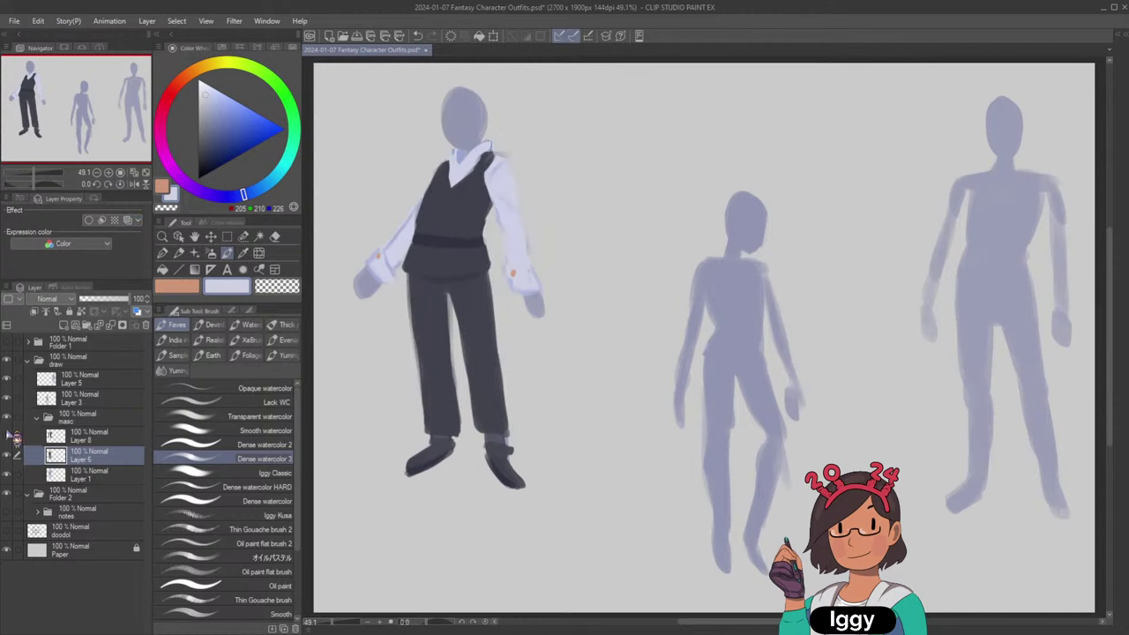
click(11, 436)
click(97, 438)
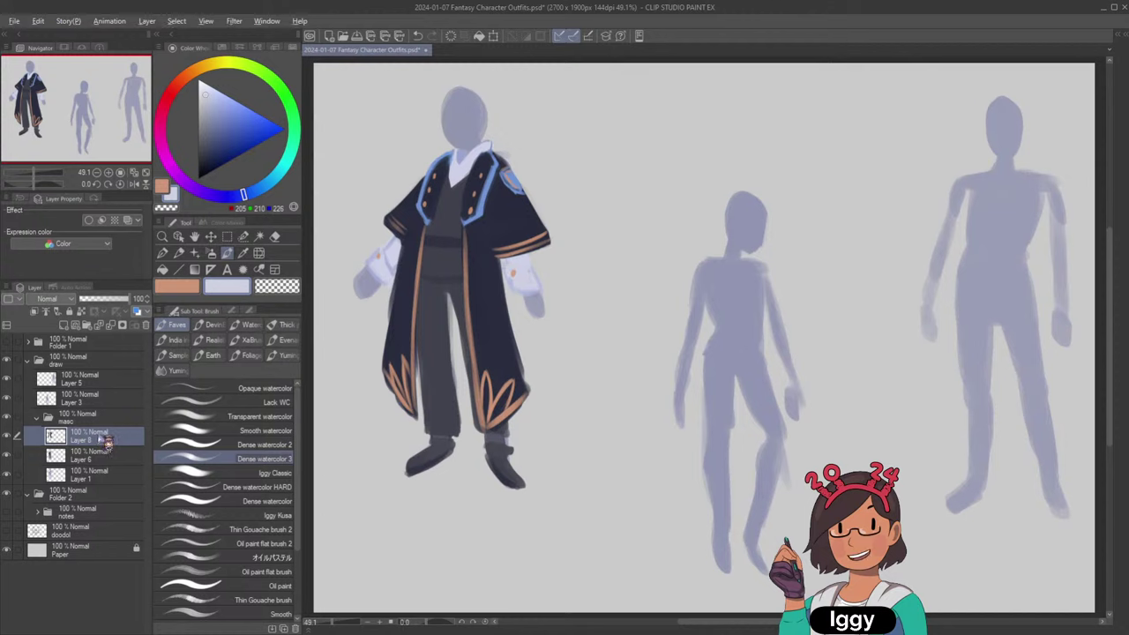
key(ctrl+c)
key(ctrl+v)
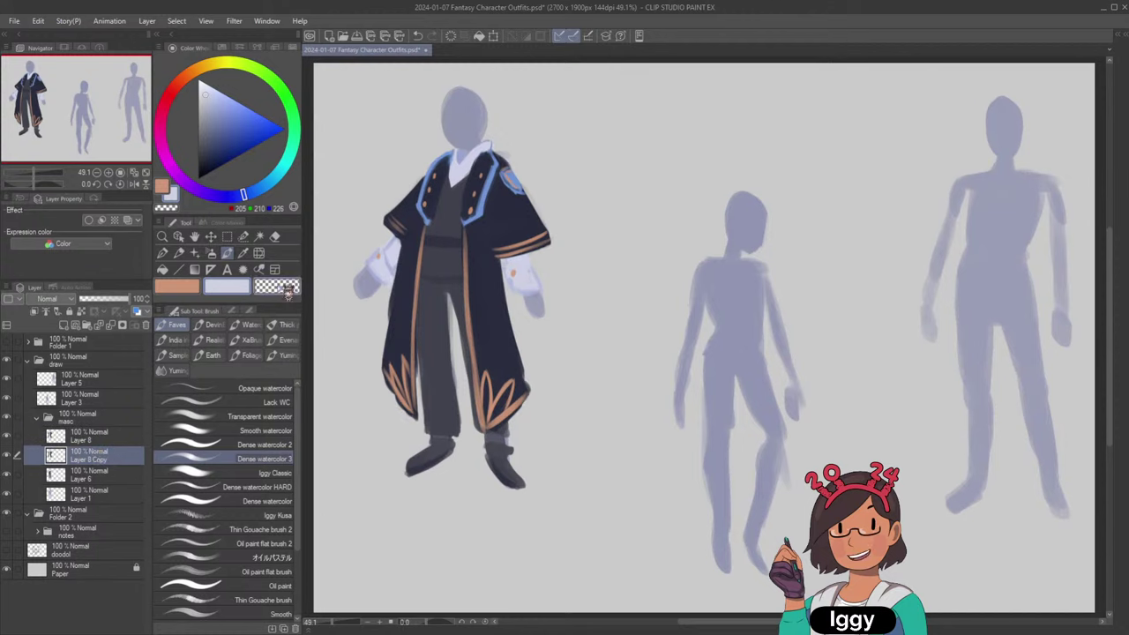
click(9, 436)
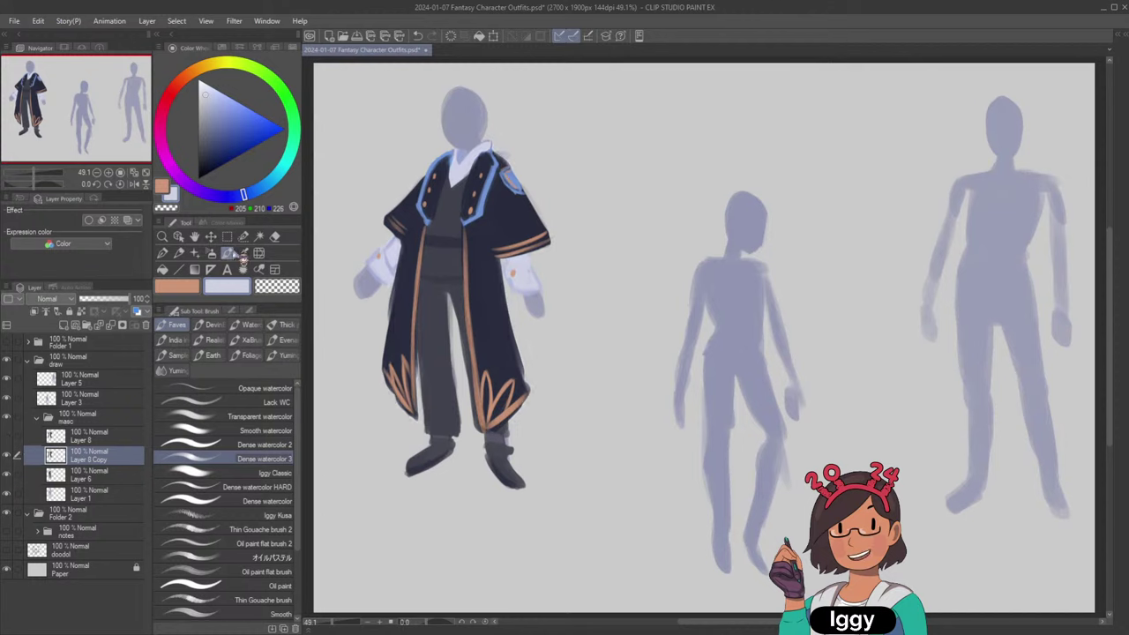
Sample the robe's navy and paint over the copper leaf motifs on both front panels of the duplicated robe.
alt+click(411, 266)
mouse_move(393, 369)
mouse_down()
mouse_move(399, 339)
mouse_move(404, 375)
mouse_up()
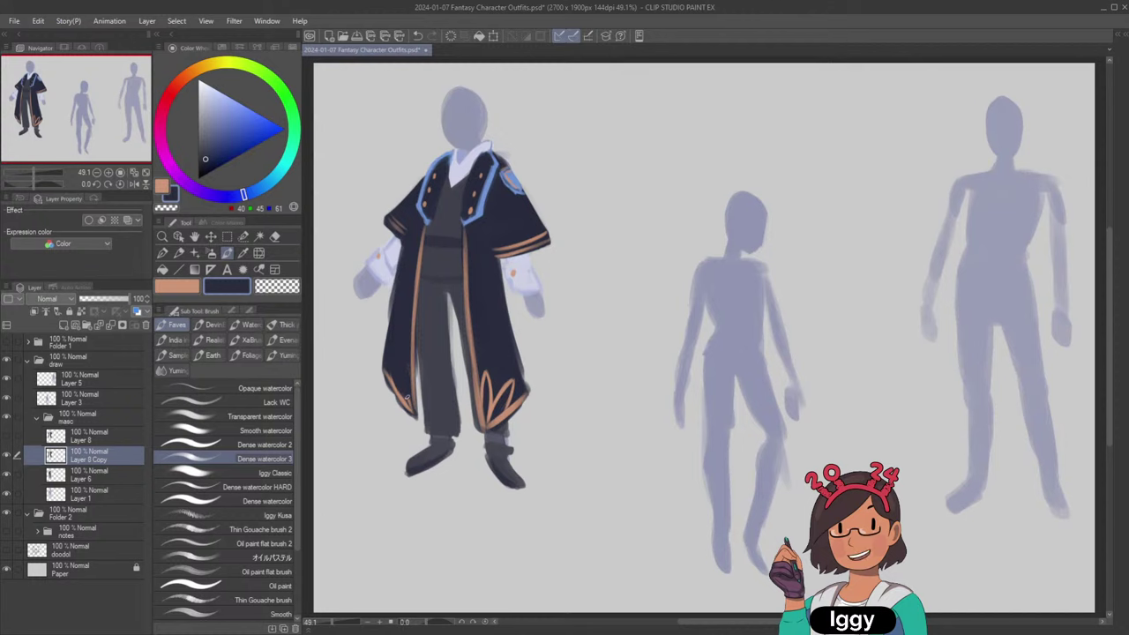
mouse_move(492, 355)
mouse_down()
mouse_move(490, 402)
mouse_move(487, 374)
mouse_move(501, 394)
mouse_up()
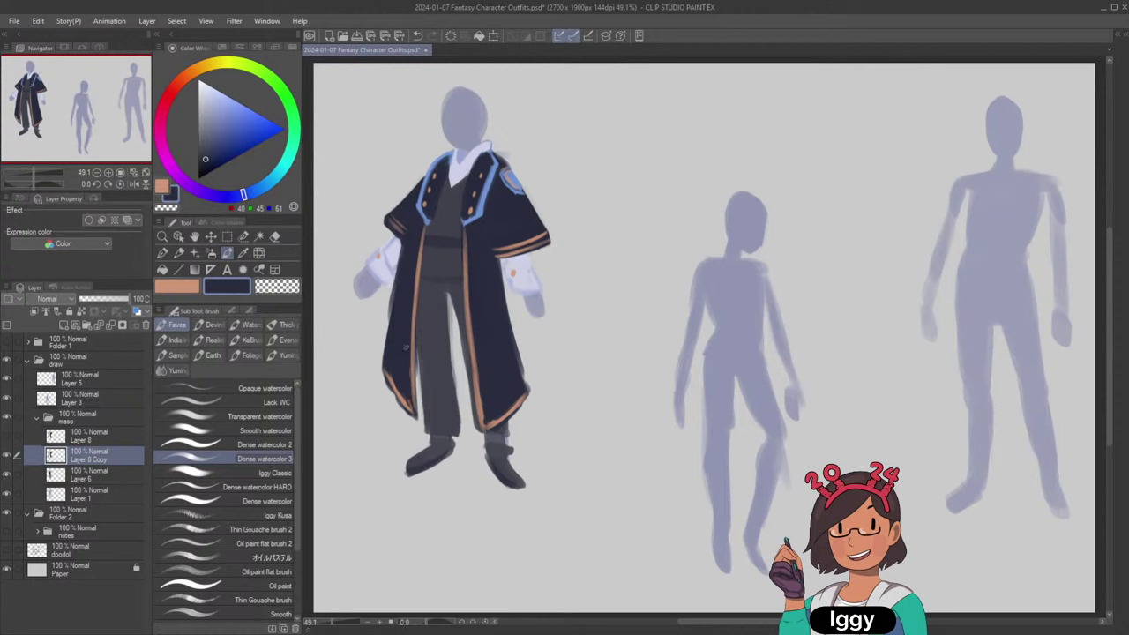
drag(409, 363, 411, 409)
Sample the copper trim colour and touch up the slanted bottom hem trim of the duplicated robe.
alt+click(510, 413)
drag(485, 422, 513, 397)
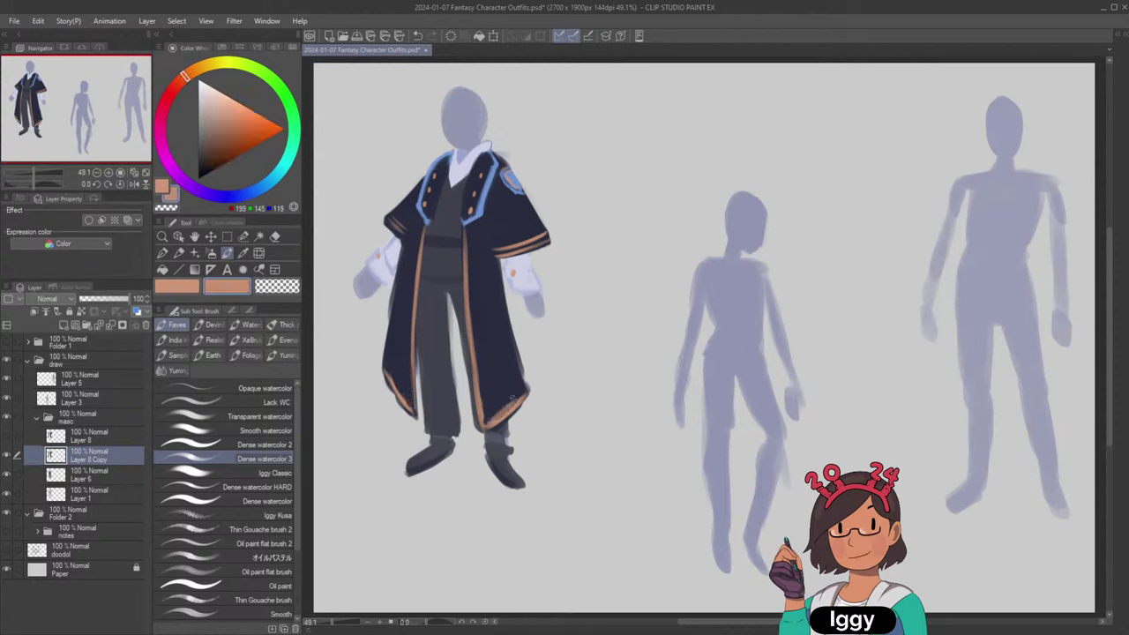
key(ctrl+z)
Compare the leafless robe with the original Layer 8, then duplicate Layer 8 Copy for another variation.
click(8, 436)
click(7, 437)
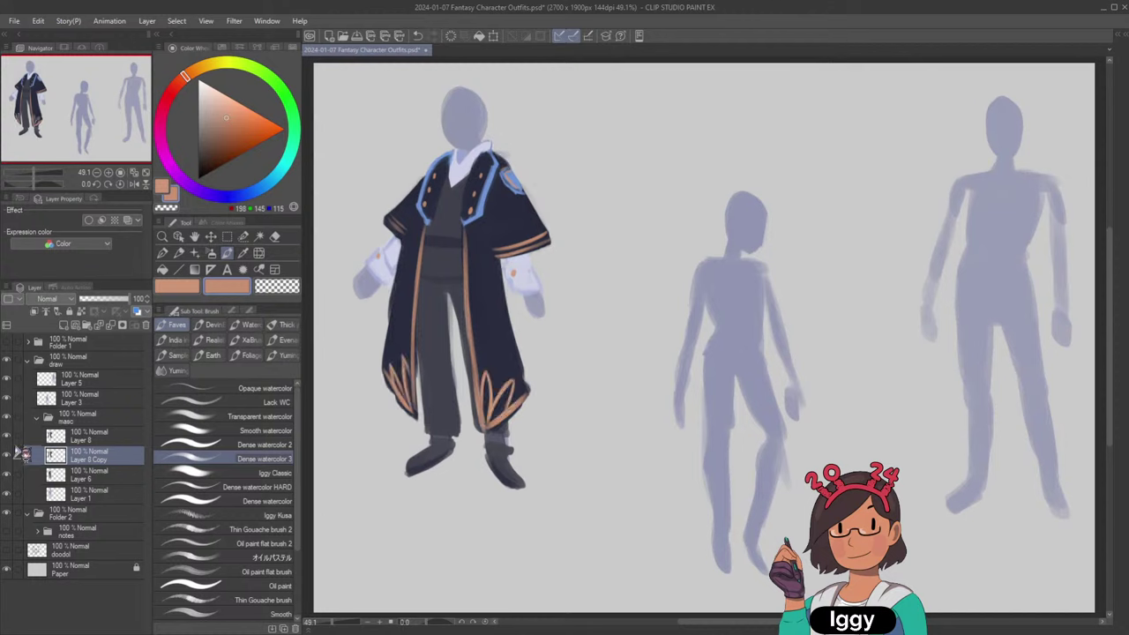
drag(89, 456, 90, 444)
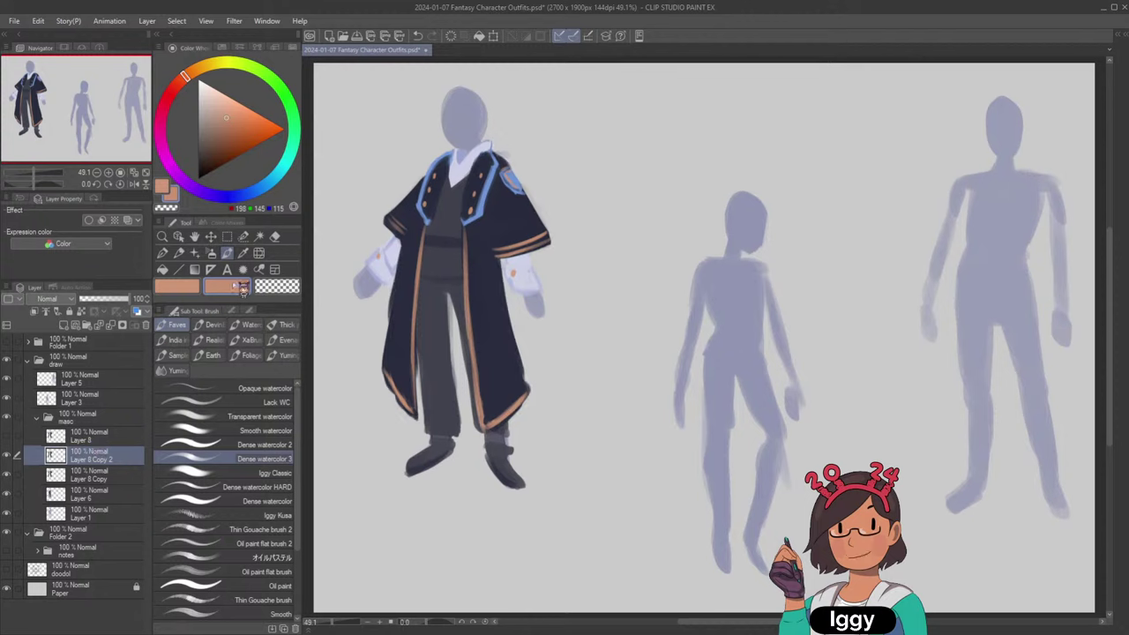
Paint navy over the copper bottom-hem trim and sleeve stripes on Layer 8 Copy 2, then show Layer 8 for comparison.
alt+click(408, 205)
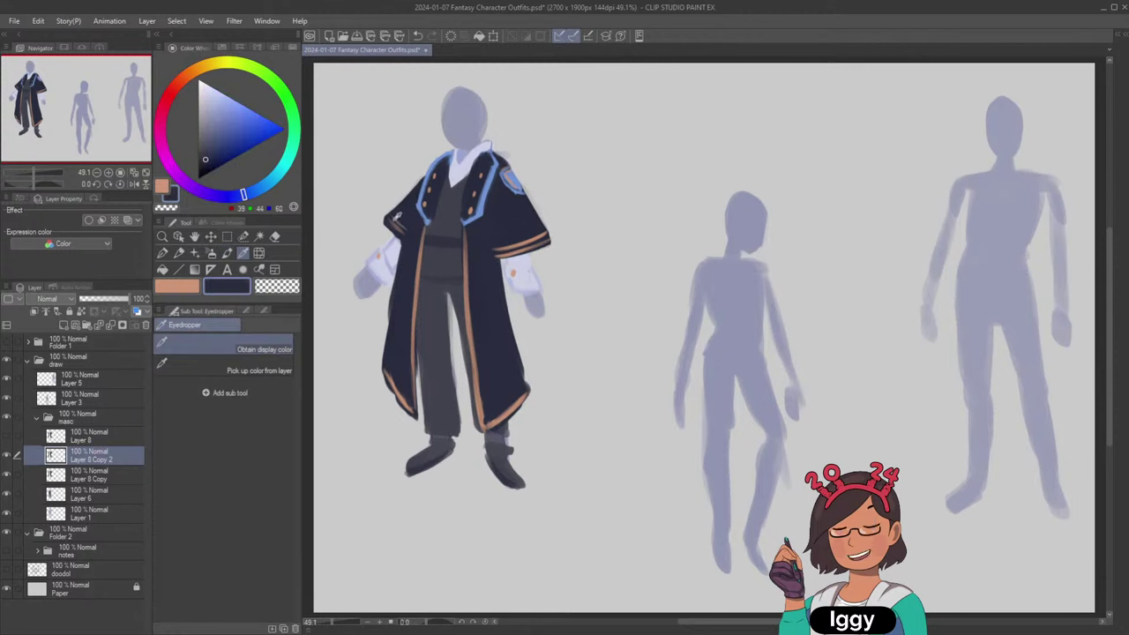
click(227, 252)
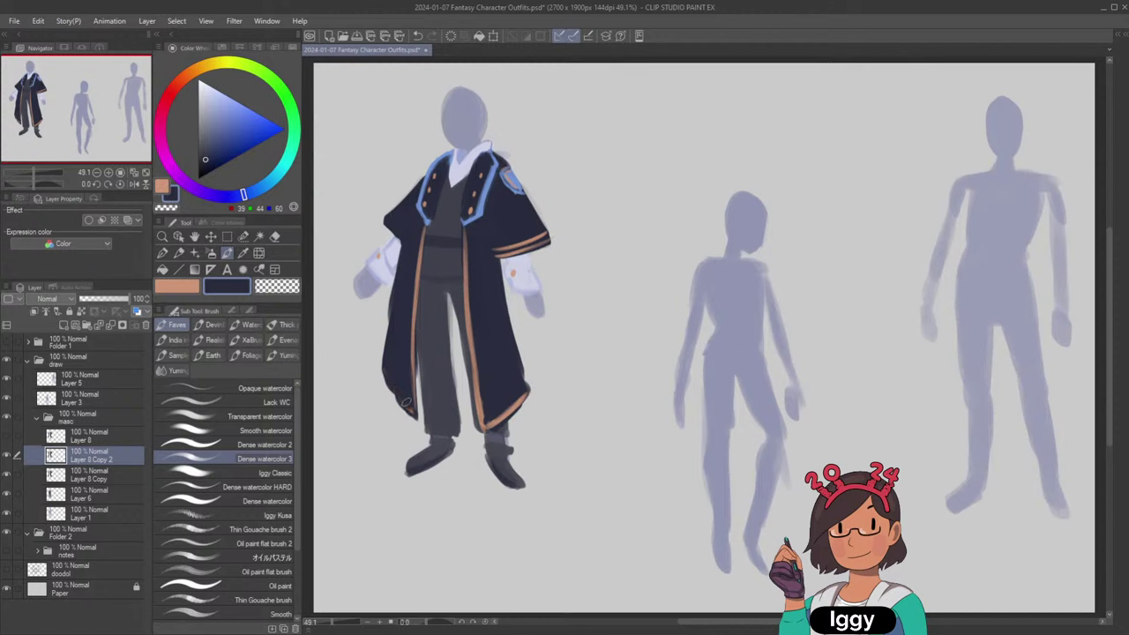
drag(483, 430, 523, 398)
drag(497, 254, 544, 236)
key(ctrl+z)
key(ctrl+z)
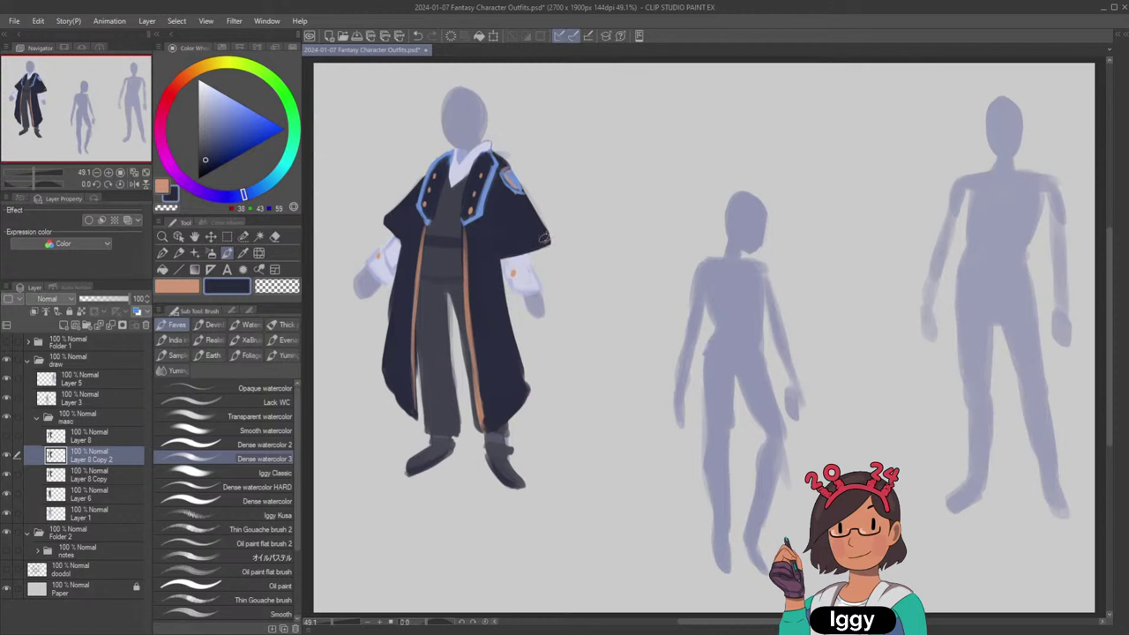
key(ctrl+z)
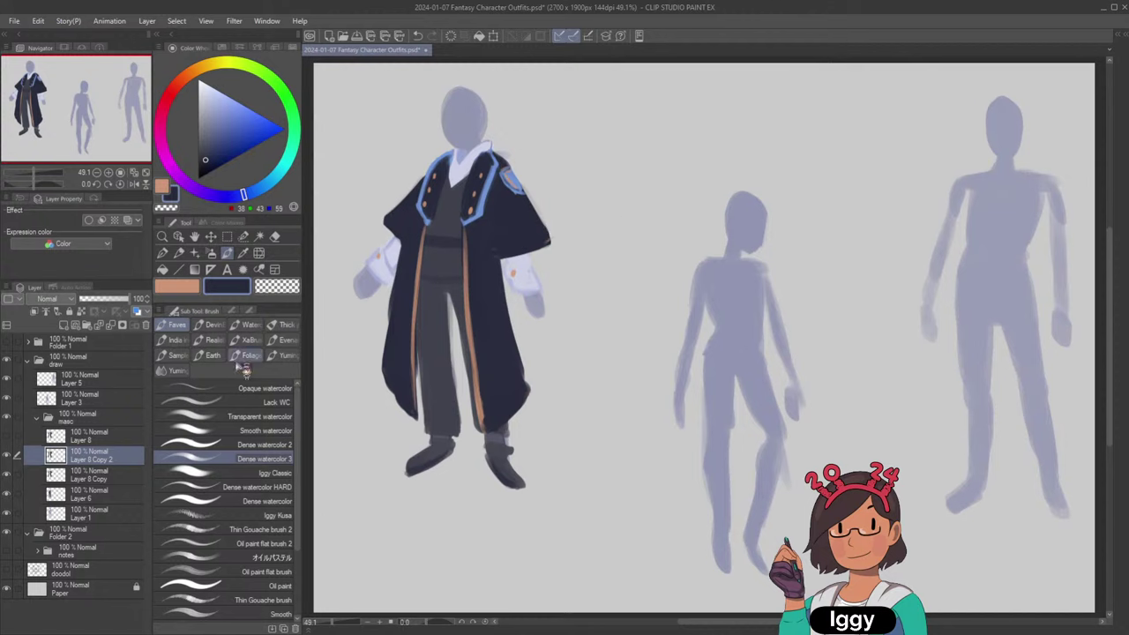
click(8, 436)
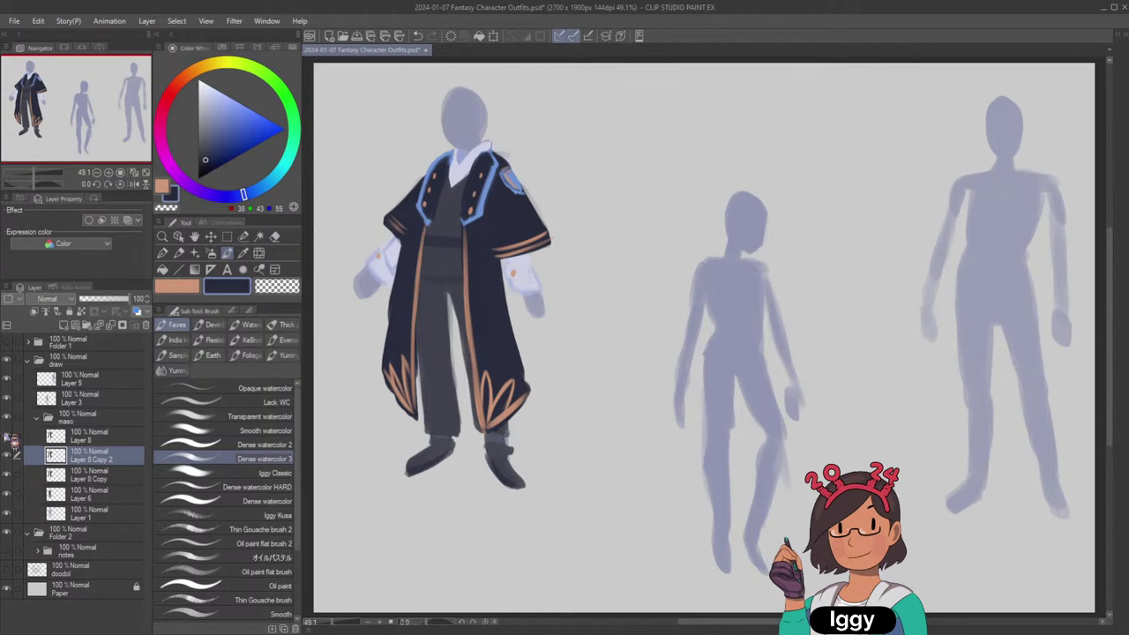
Hide Layer 8, duplicate Layer 6 and Layer 1 beneath Layer 8 Copy, and merge both duplicates with Layer 8 Copy.
click(8, 435)
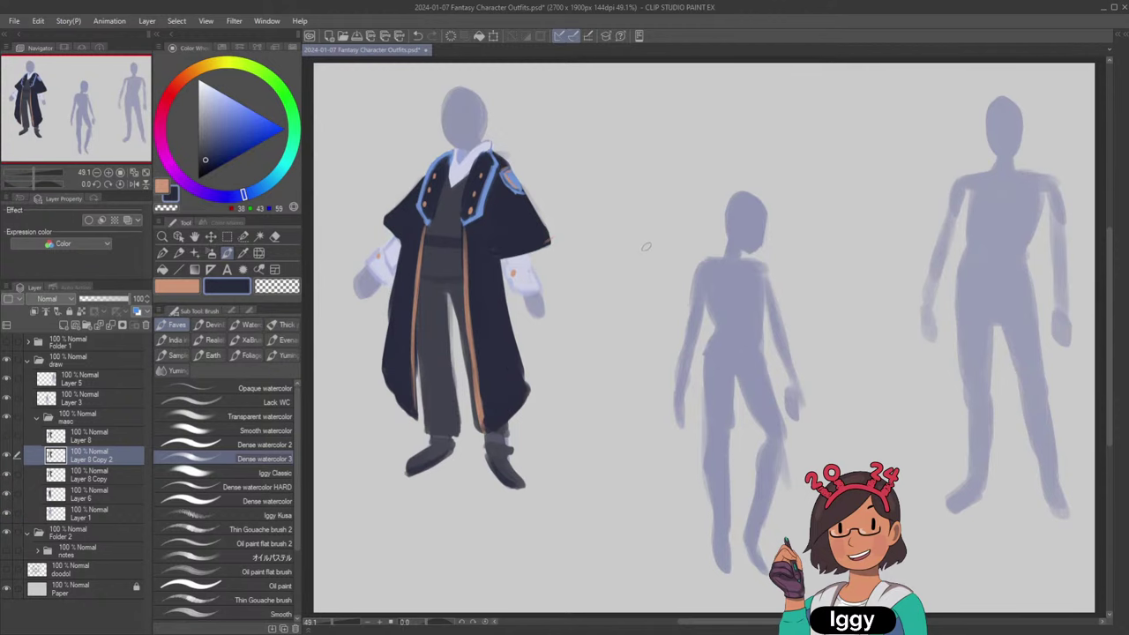
scroll(779, 208, down, 1)
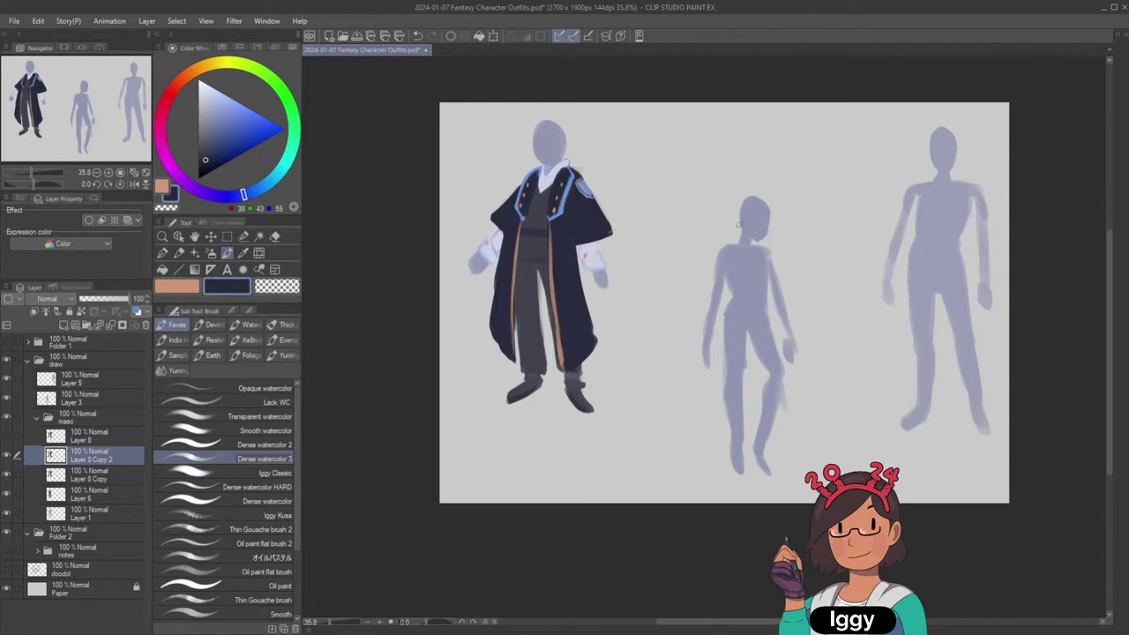
click(103, 511)
shift+click(98, 498)
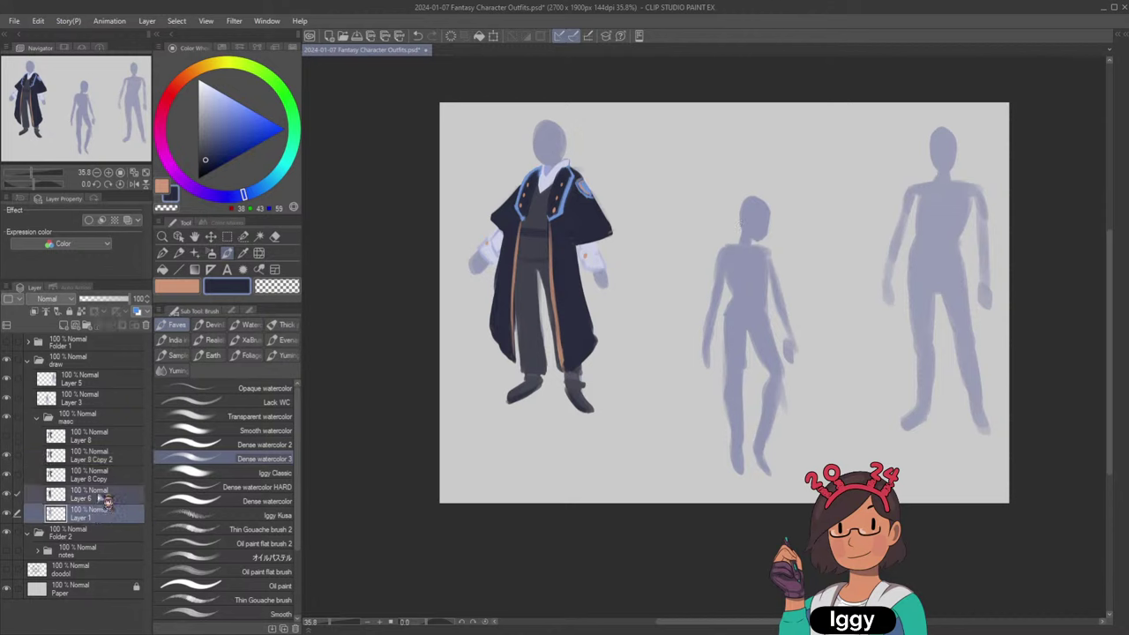
drag(100, 501, 100, 486)
click(104, 479)
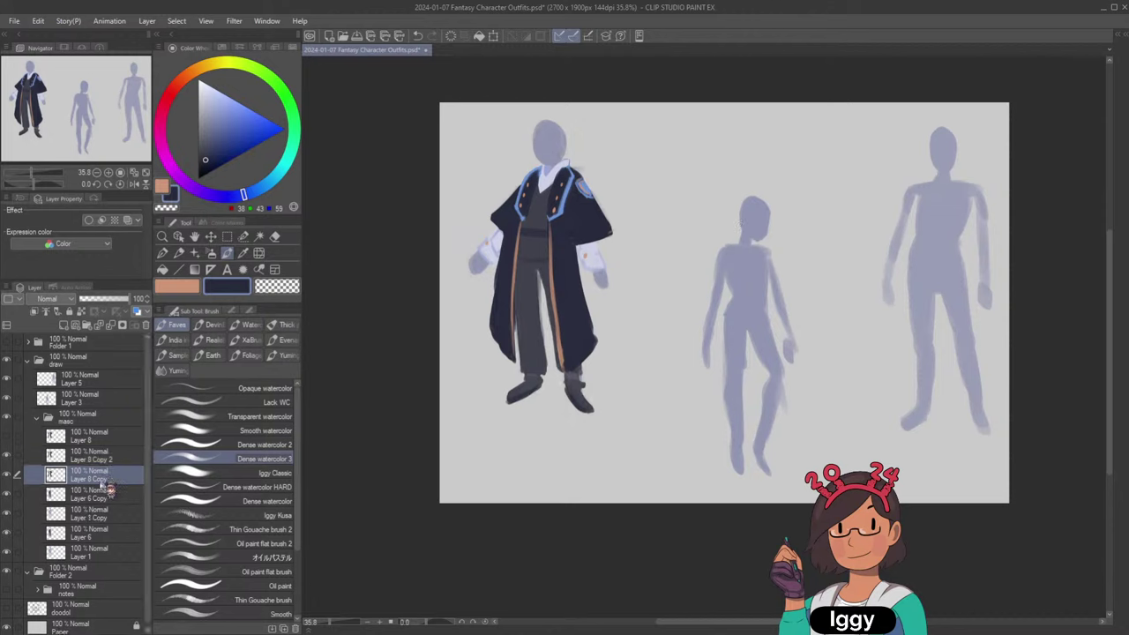
shift+click(94, 514)
key(shift+alt+e)
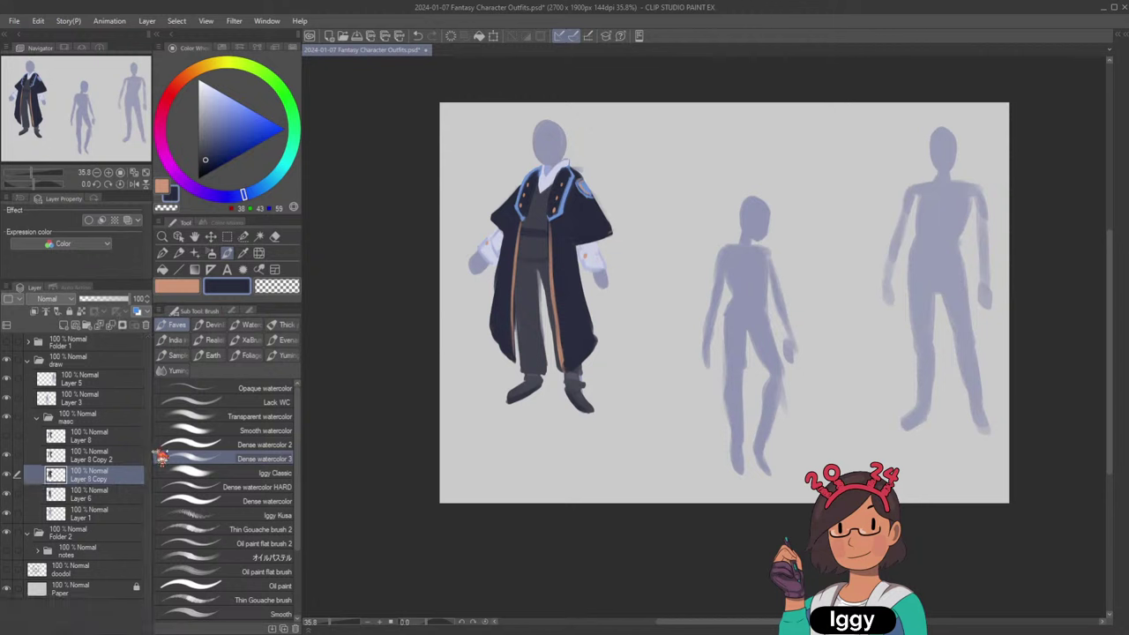
Move the merged Layer 8 Copy figure beside the left outfit and hide the middle and right mannequins on Layer 5 and Layer 3.
click(211, 237)
drag(545, 235, 710, 266)
click(178, 237)
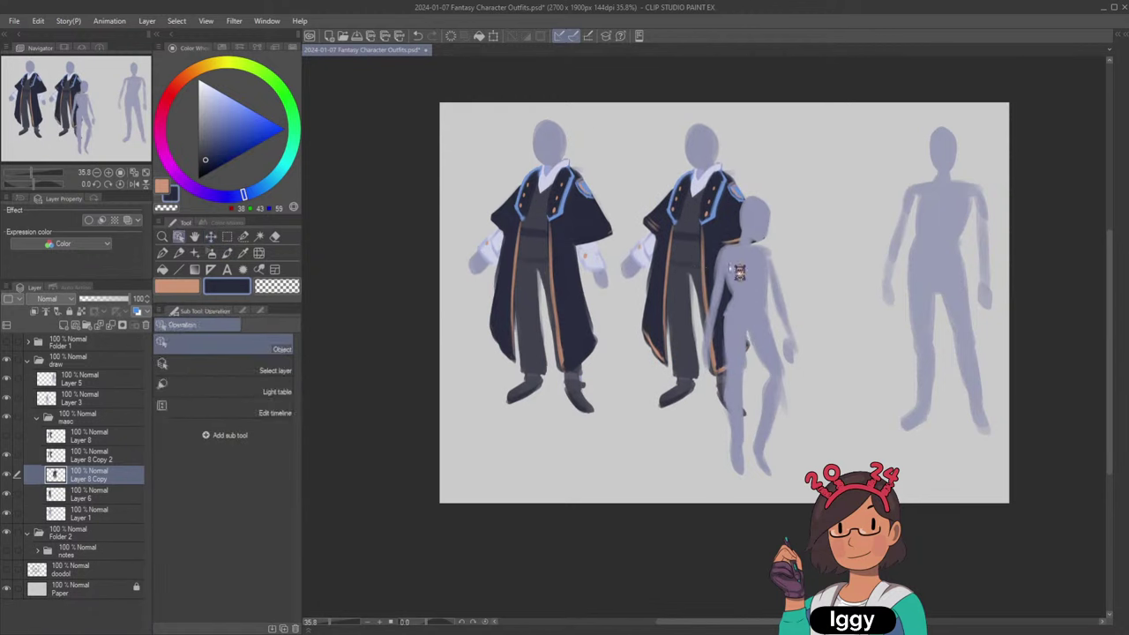
click(764, 277)
click(8, 396)
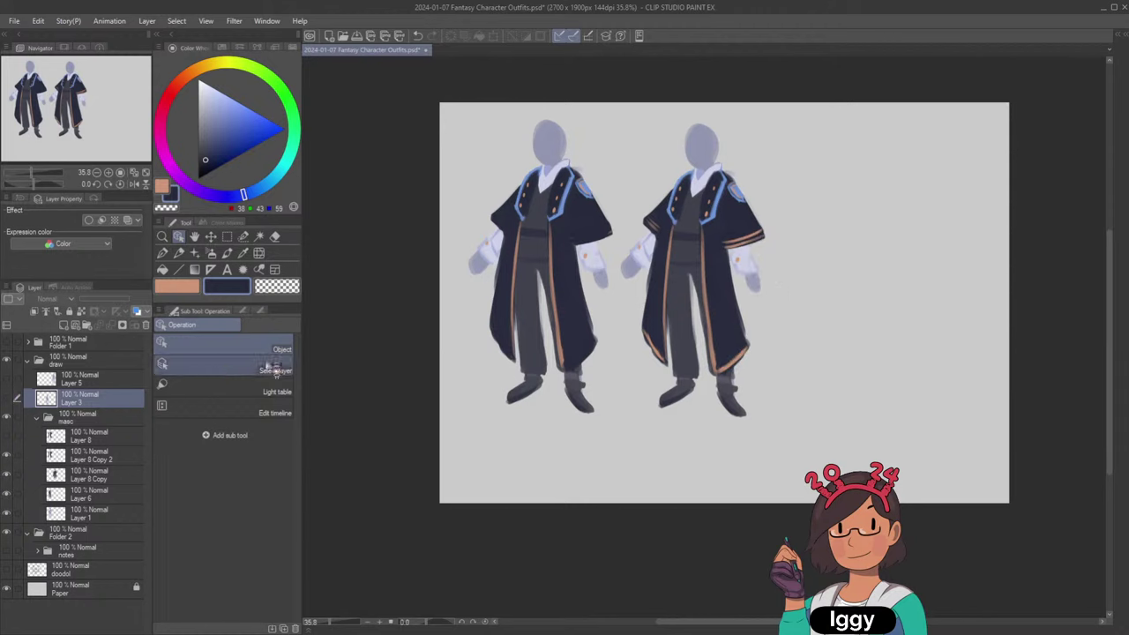
Select Layer 8 Copy 2 and toggle it and Layer 8 Copy to compare the robes, leaving Layer 8 Copy hidden.
click(97, 456)
click(7, 475)
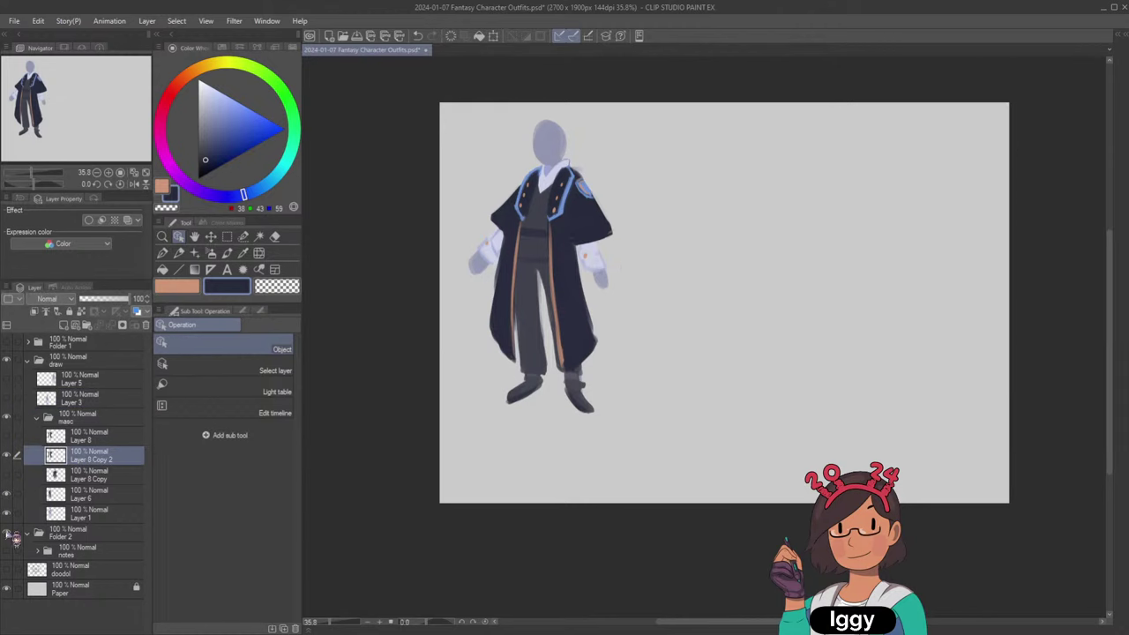
click(7, 455)
click(7, 455)
click(8, 477)
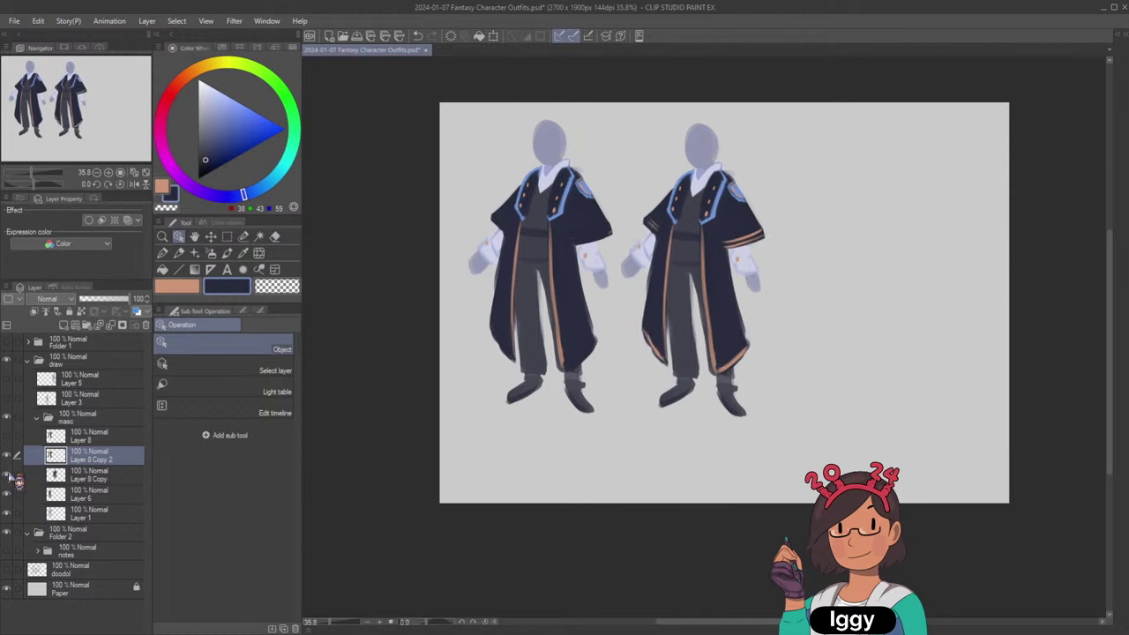
click(8, 476)
Duplicate Layer 6 and Layer 1 beneath Layer 8 Copy 2 and merge the duplicates with Layer 8 Copy 2.
click(88, 495)
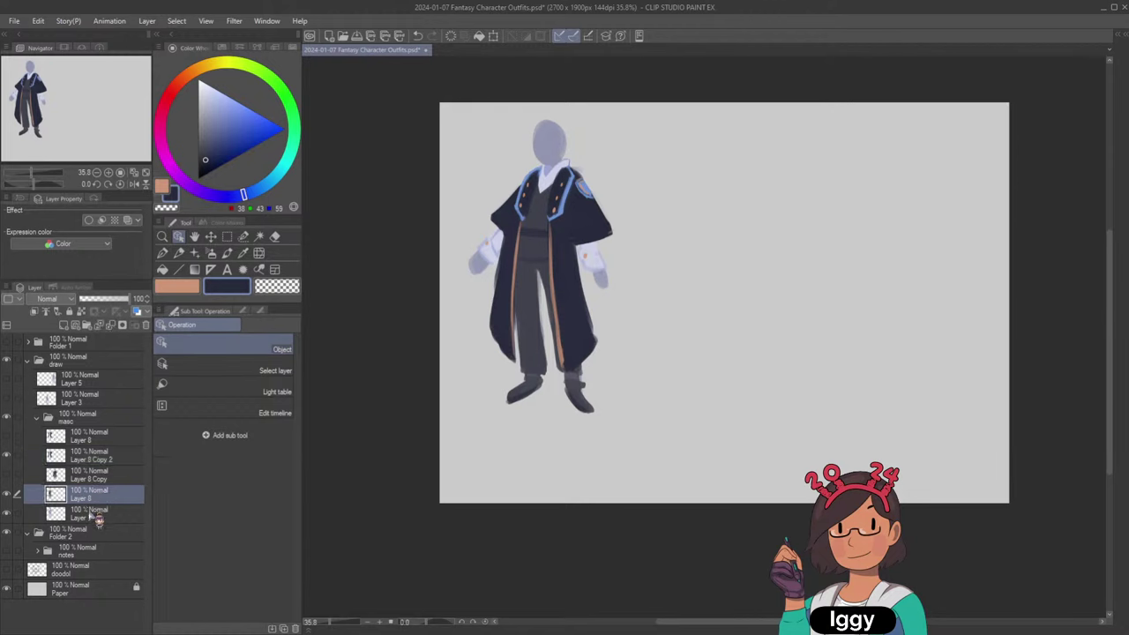
ctrl+click(96, 515)
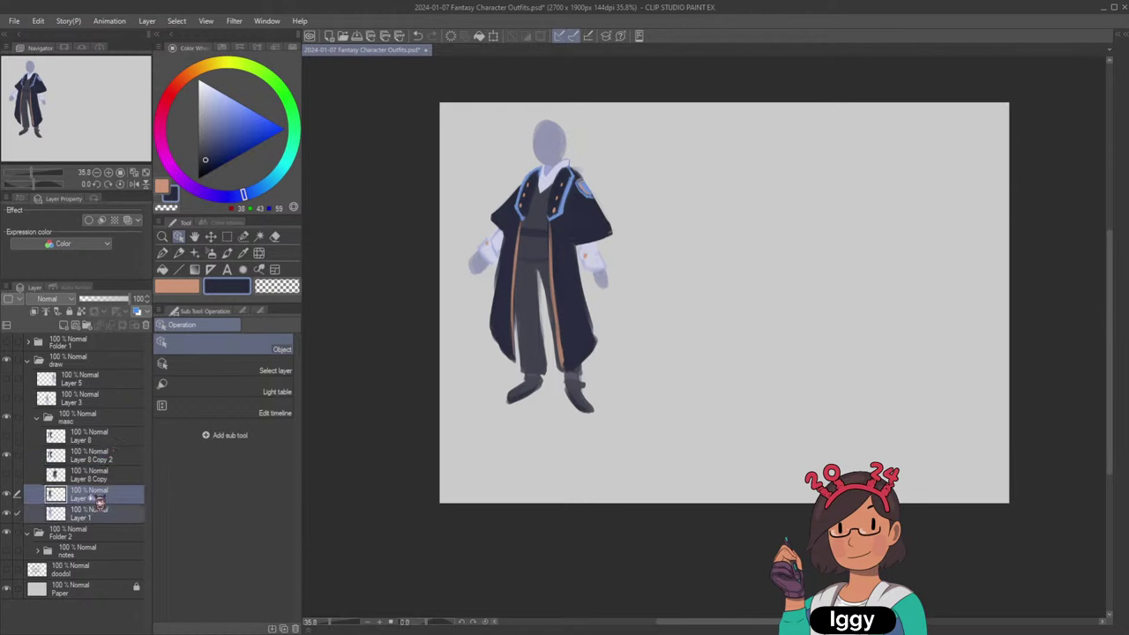
drag(96, 474, 138, 444)
click(83, 456)
shift+click(90, 495)
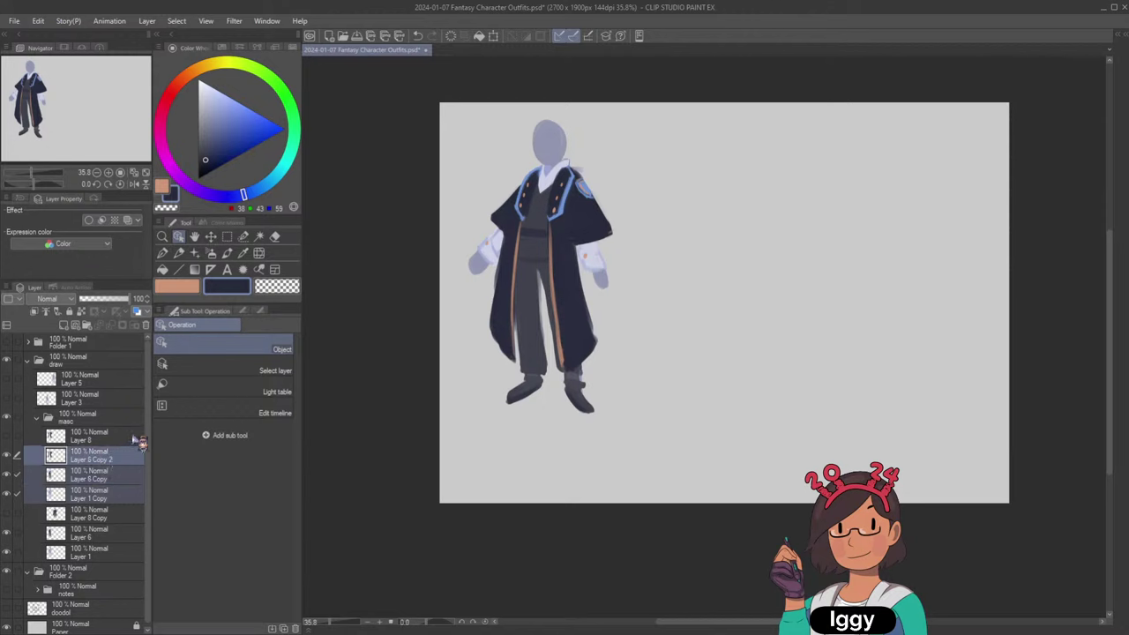
key(shift+alt+e)
Move the merged Layer 8 Copy 2 figure across to the right part of the canvas, then hide it and show Layer 8.
key(k)
drag(365, 244, 630, 258)
key(ctrl+z)
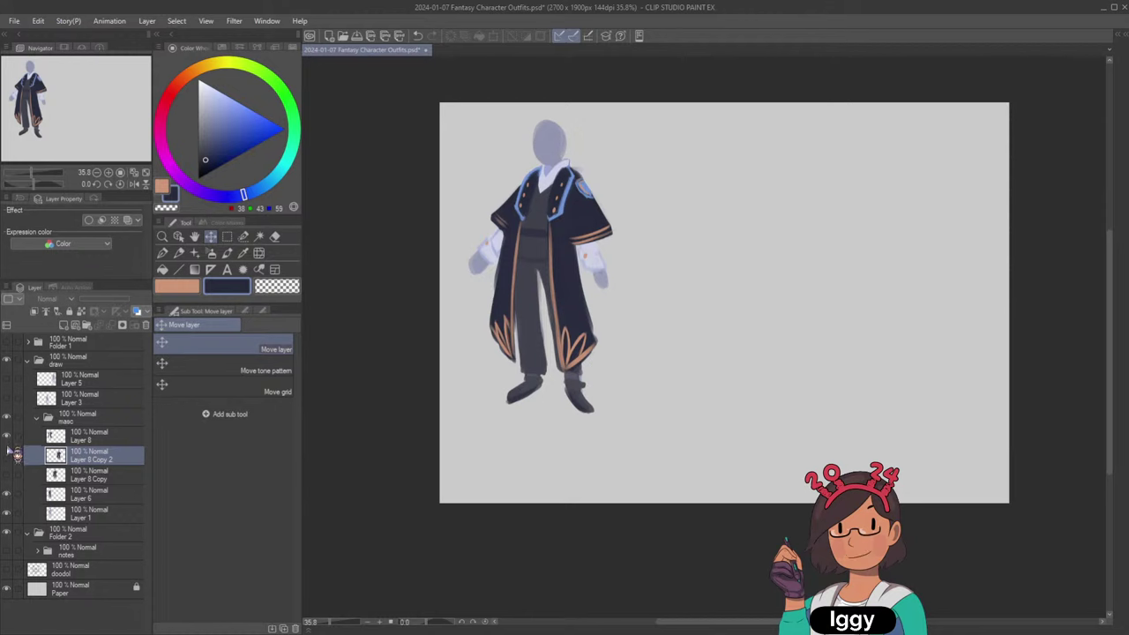
Merge copies of Layer 6 and Layer 1 into Layer 8, then show Layer 8 Copy 2 and Layer 8 Copy again.
click(95, 497)
shift+click(101, 510)
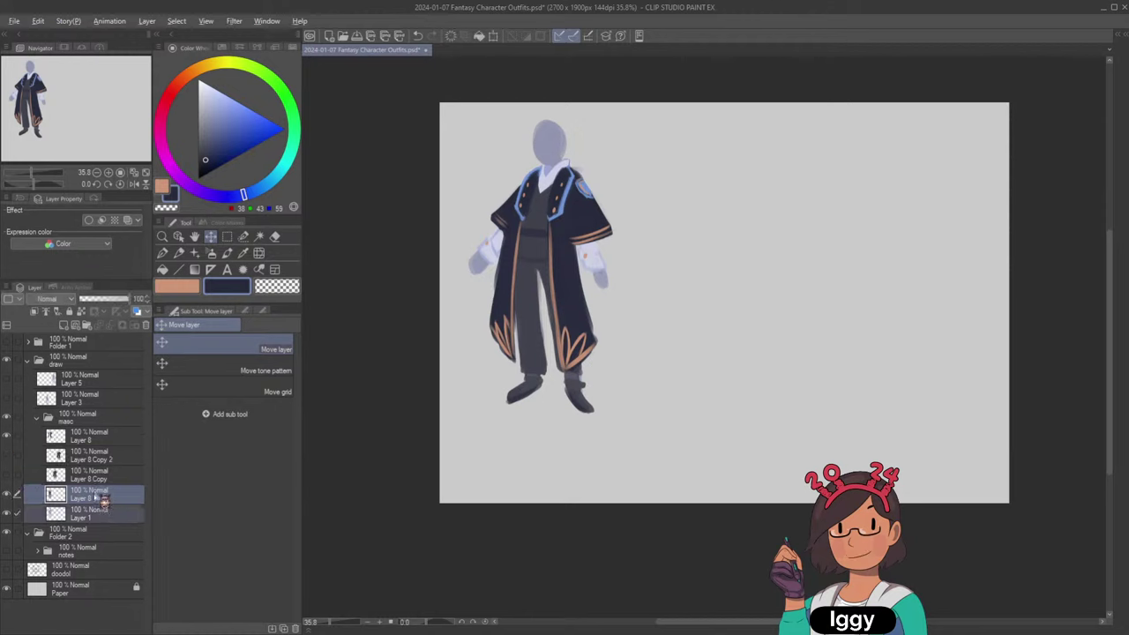
drag(95, 495, 113, 448)
click(104, 438)
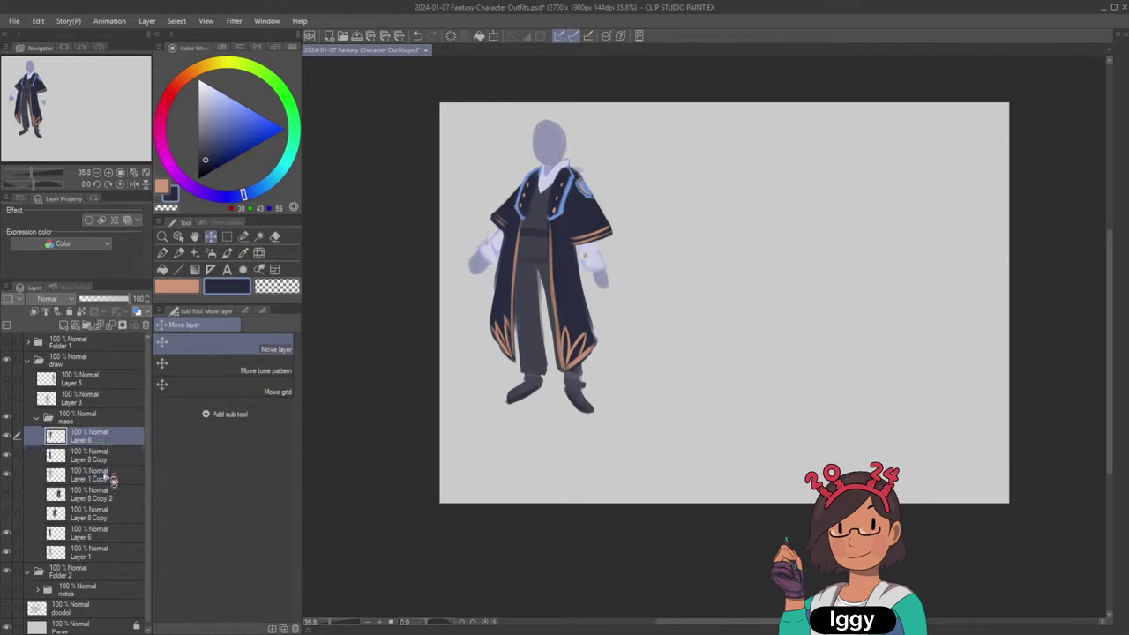
shift+click(104, 474)
key(shift+alt+e)
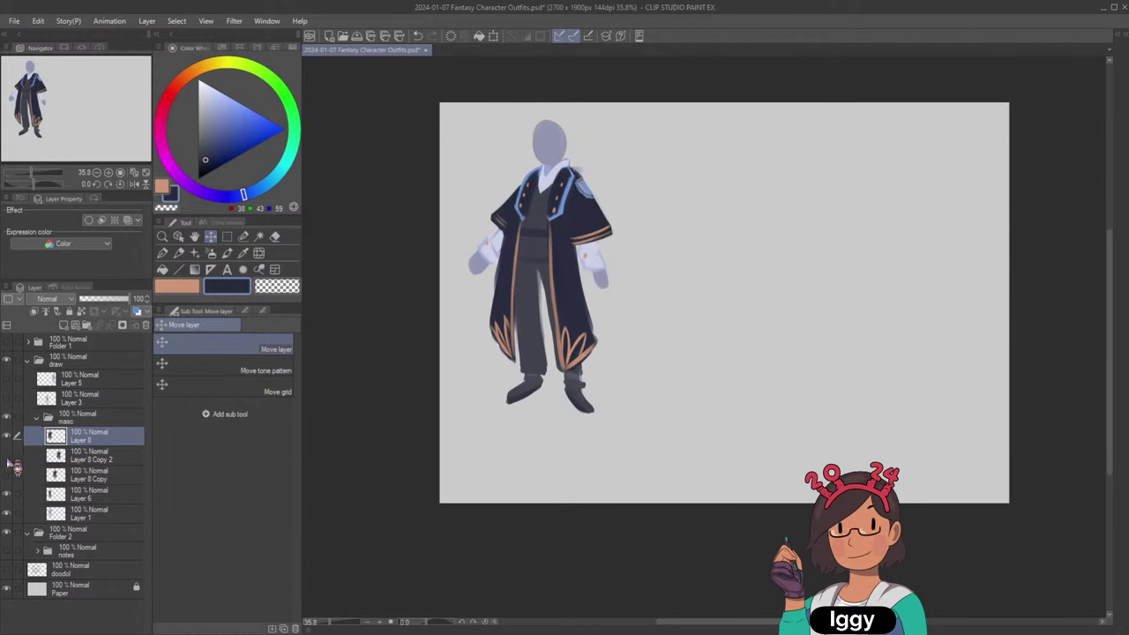
drag(6, 456, 7, 474)
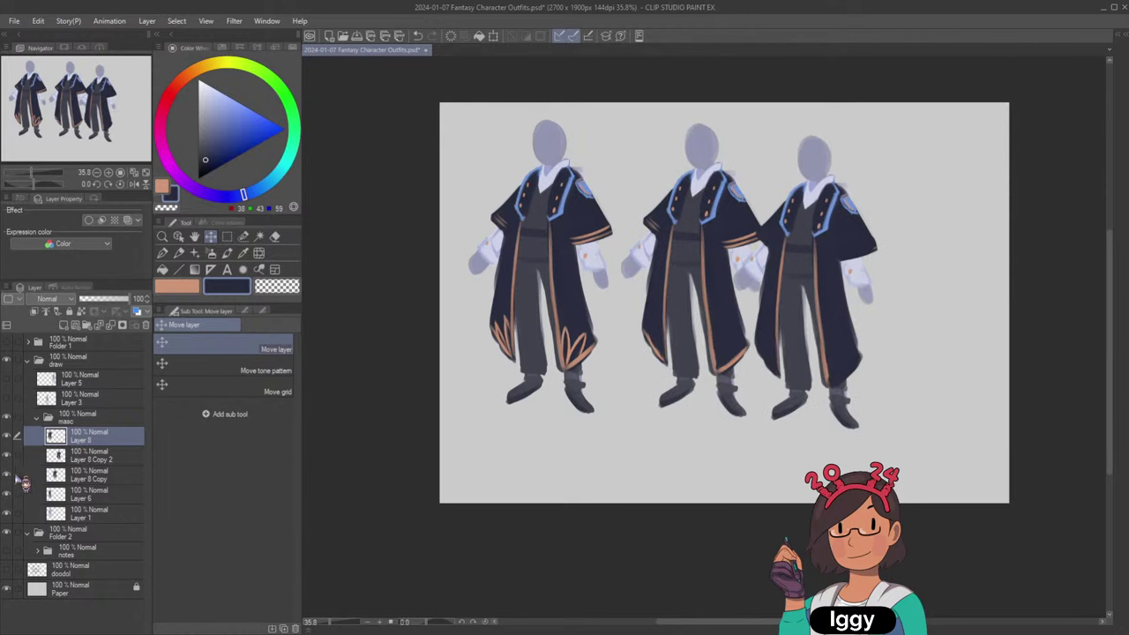
Create a new folder in the masc folder and put Layer 8, Layer 8 Copy 2 and Layer 8 Copy inside it.
click(102, 512)
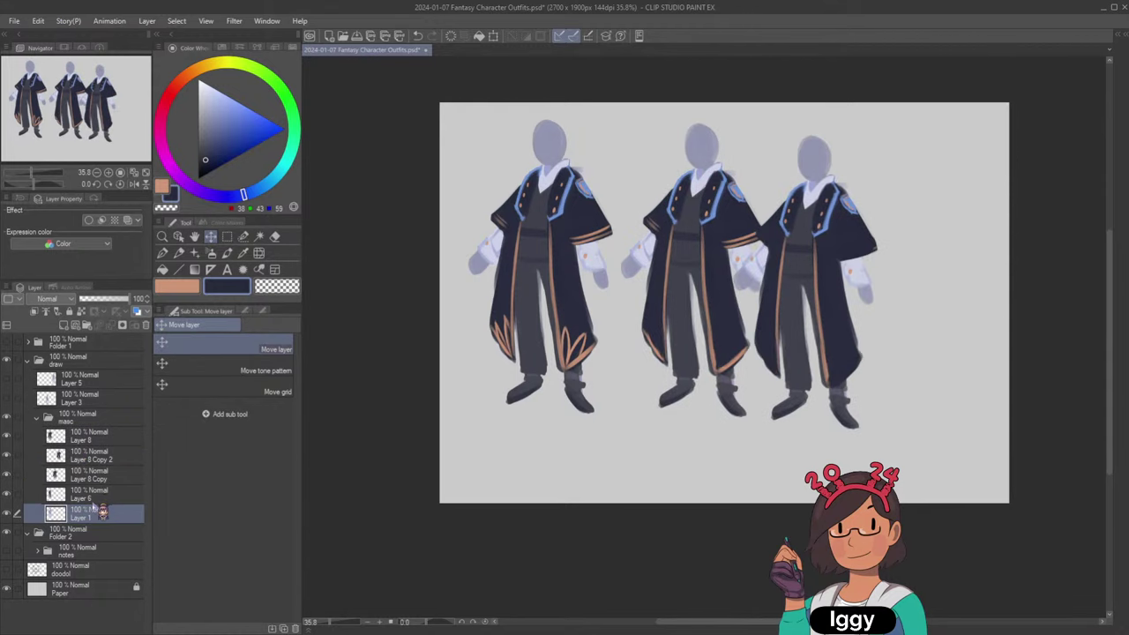
click(112, 441)
key(ctrl+g)
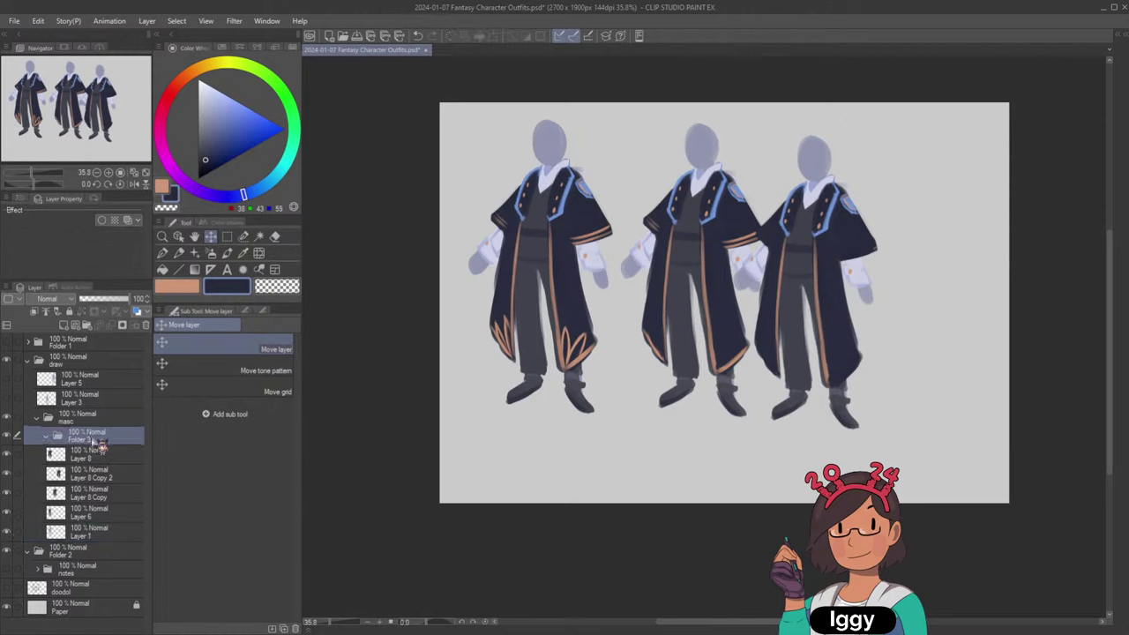
click(99, 456)
shift+click(101, 495)
drag(98, 456, 99, 440)
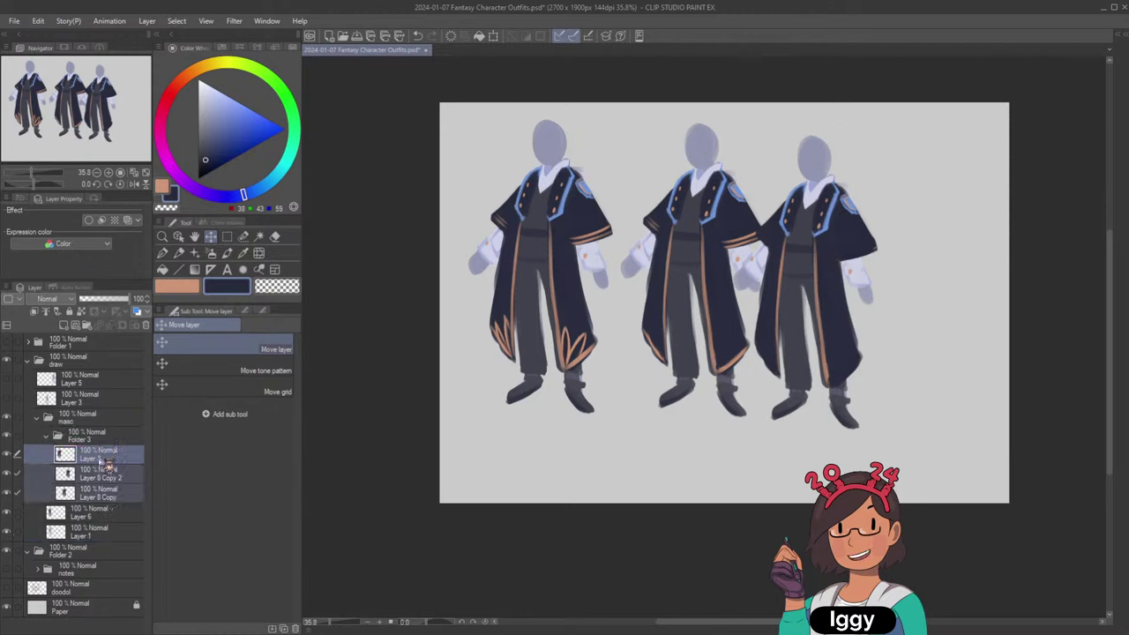
Scale down the three robed figures in Folder 3 together and place them to the right of the unrobed figure.
click(88, 435)
key(ctrl+t)
drag(464, 434, 595, 334)
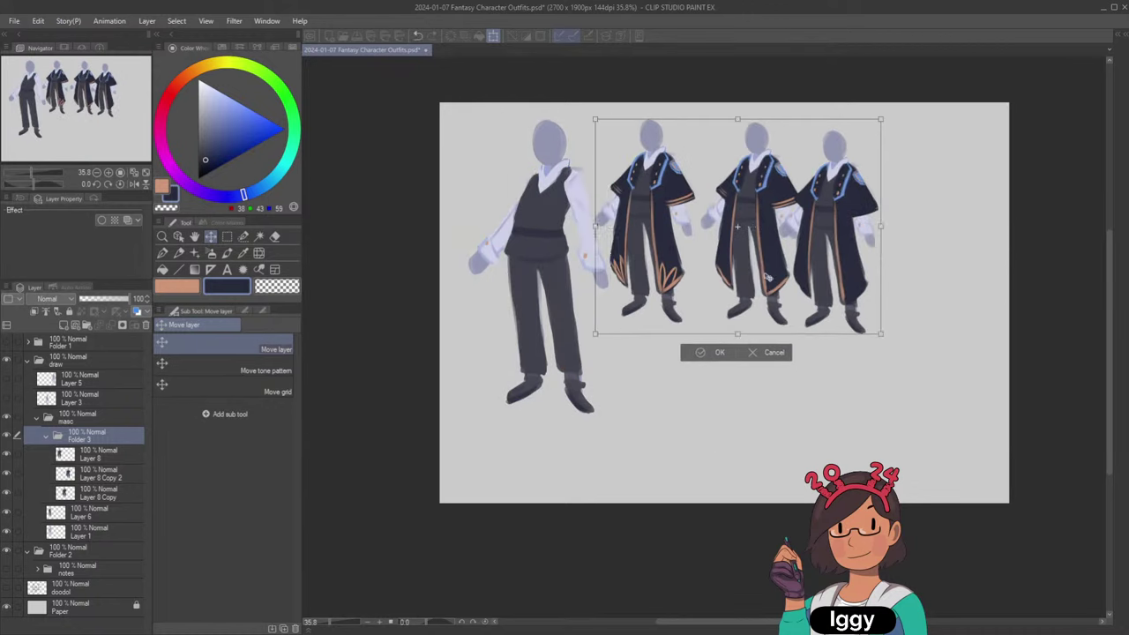
drag(768, 276, 820, 267)
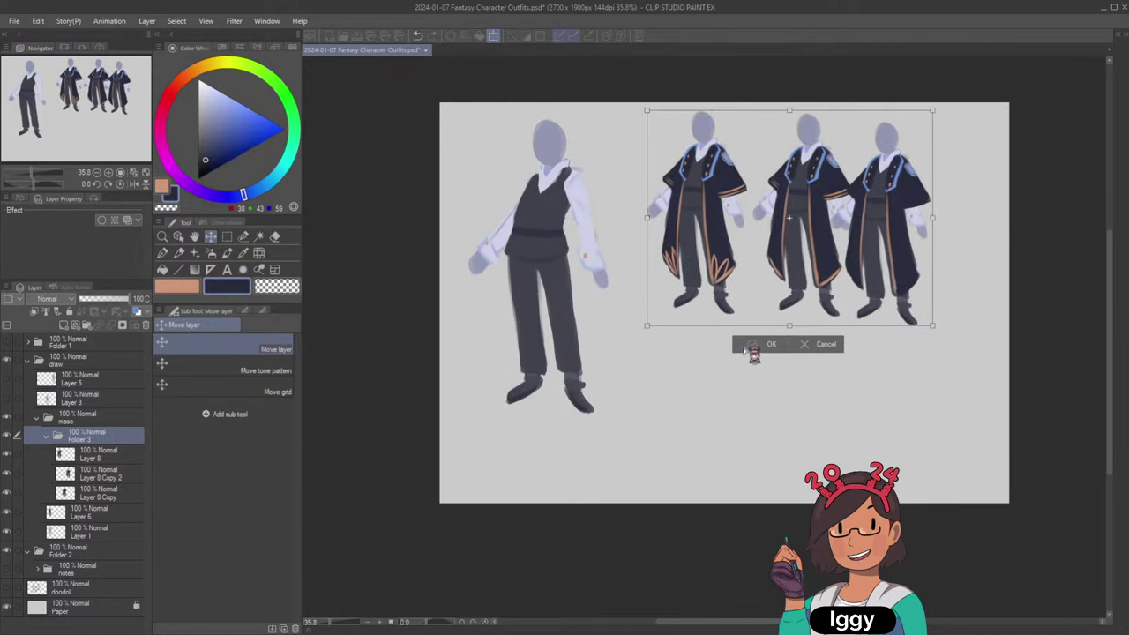
click(752, 351)
Reposition the three small robed figures individually so they stand in an evenly spaced row without overlapping.
click(178, 236)
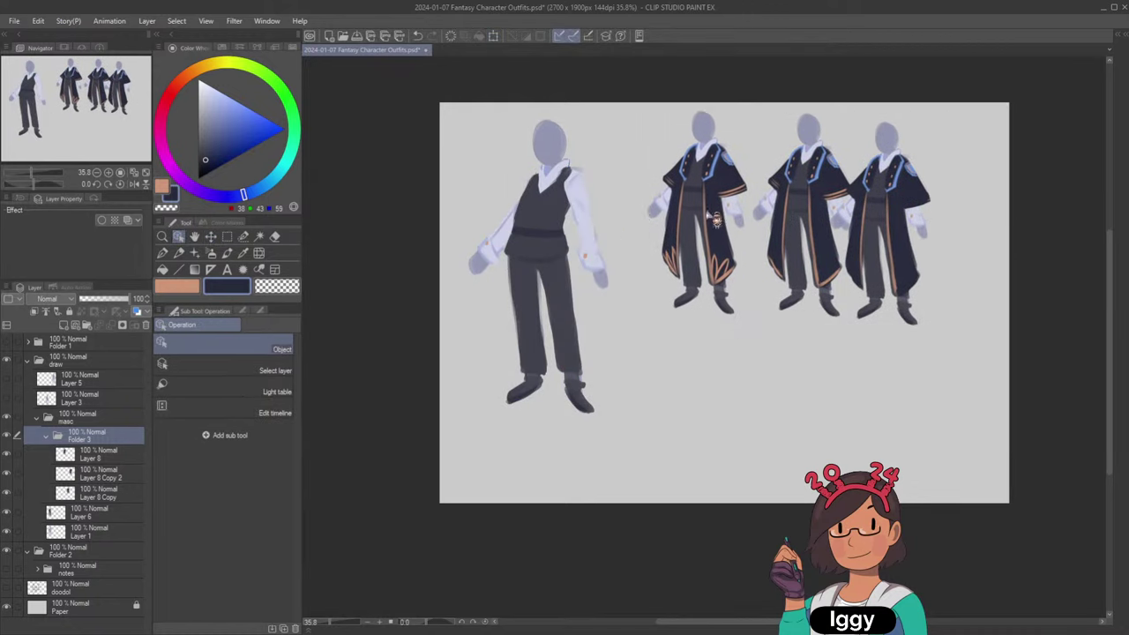
drag(708, 216, 691, 214)
drag(814, 232, 799, 232)
drag(907, 235, 931, 220)
drag(795, 247, 805, 248)
drag(917, 227, 939, 240)
mouse_move(793, 249)
mouse_down()
mouse_move(823, 250)
mouse_move(814, 255)
mouse_up()
click(942, 238)
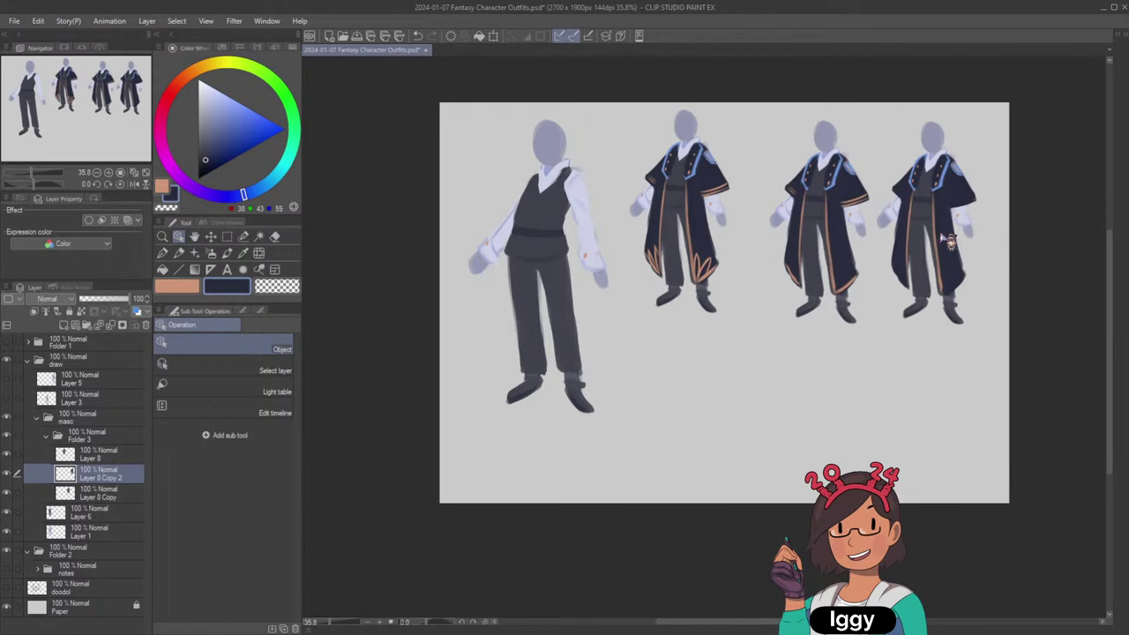
drag(950, 243, 956, 242)
drag(716, 278, 733, 252)
click(831, 264)
drag(970, 258, 973, 267)
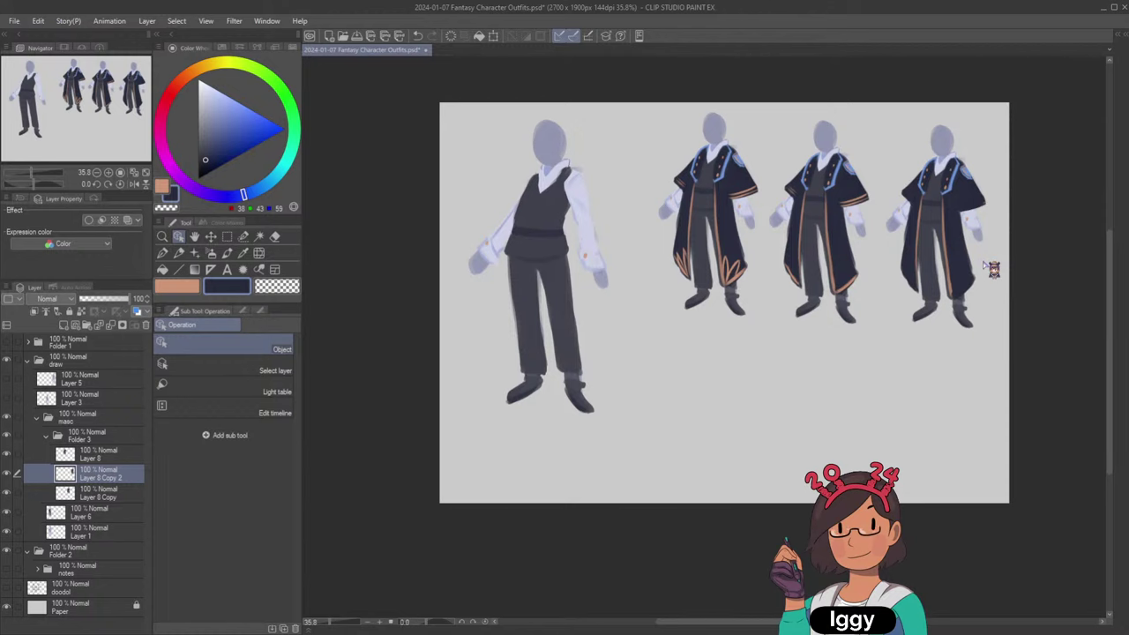
Select Layer 6 and touch up the large figure's vest along the shoulder and armhole edge with its dark grey.
click(162, 236)
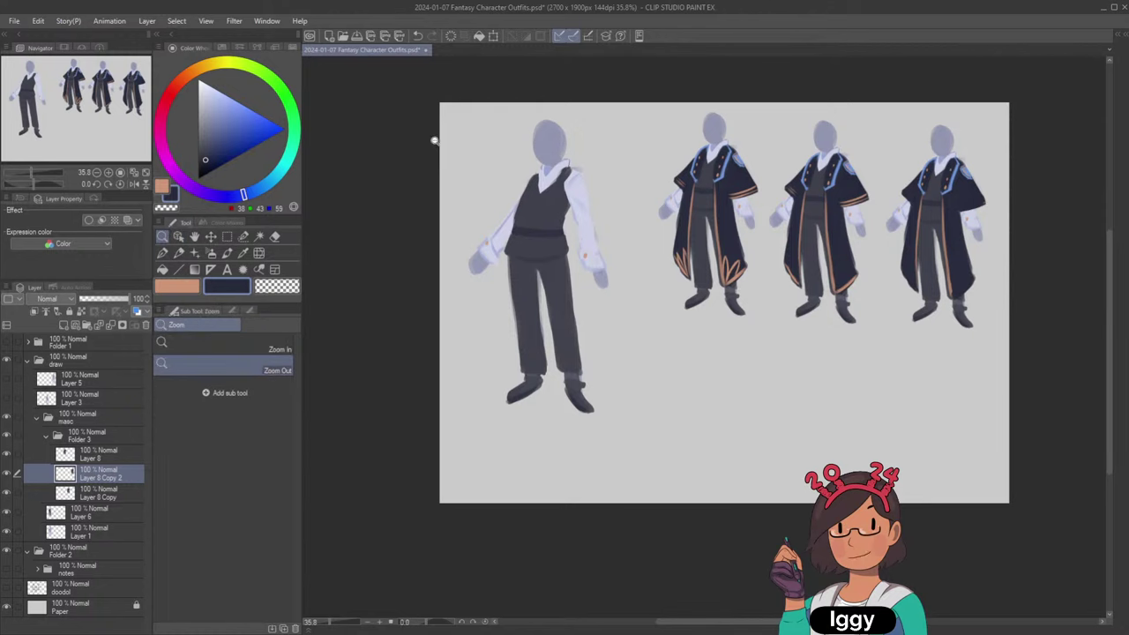
click(572, 161)
click(178, 236)
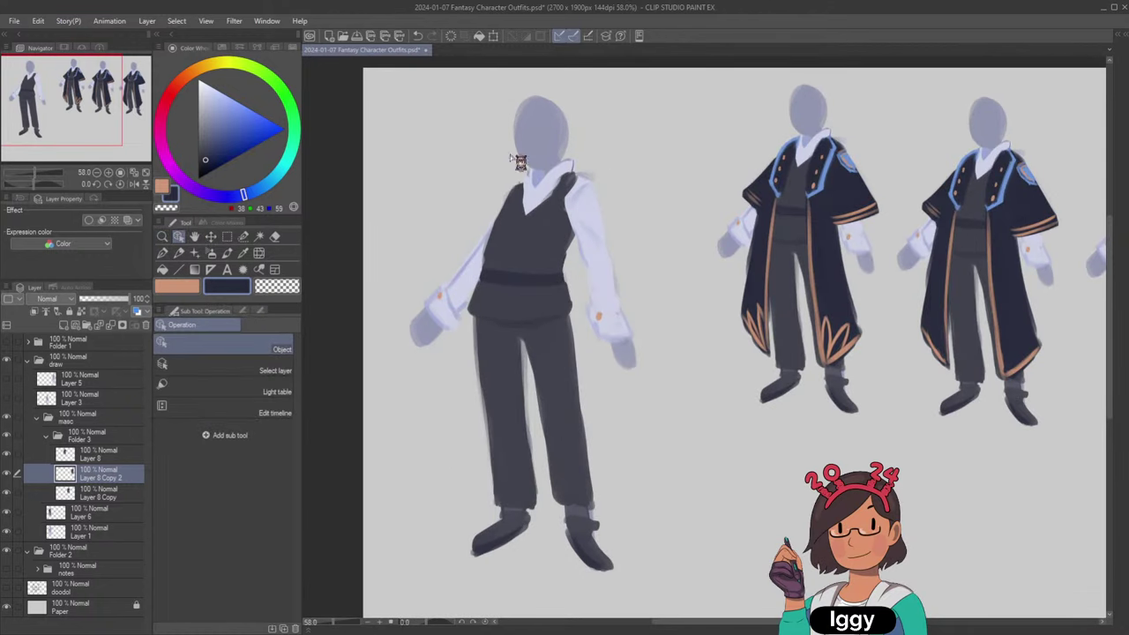
click(556, 227)
key(b)
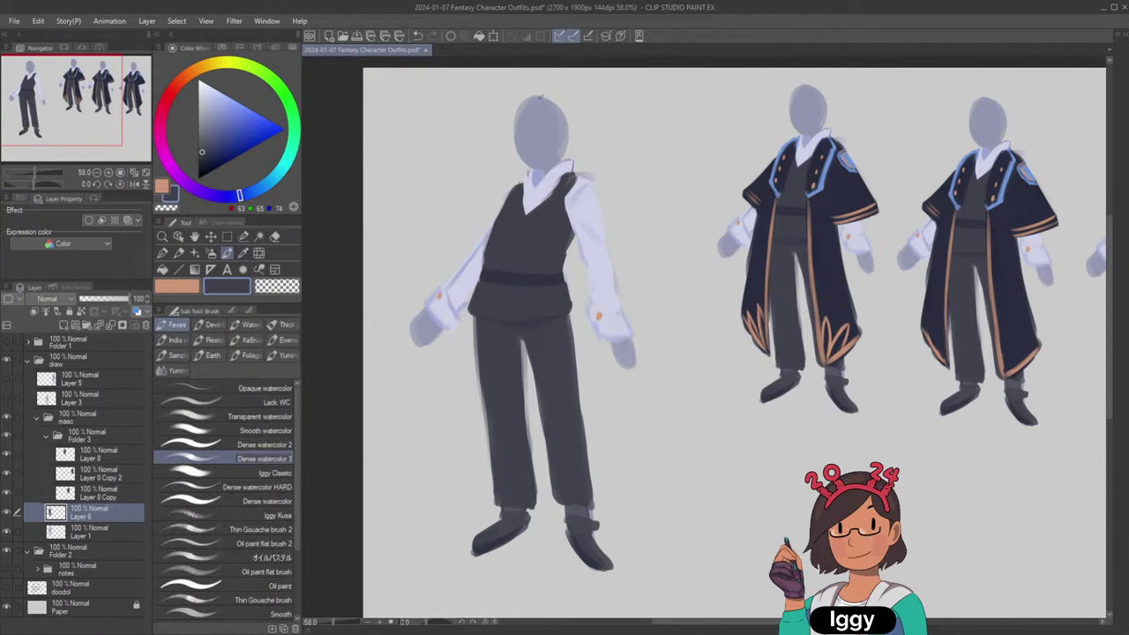
key(ctrl+z)
mouse_move(565, 175)
mouse_down()
mouse_move(542, 203)
mouse_move(566, 197)
mouse_move(571, 212)
mouse_up()
Paint a small crest on the vest's chest in the robe's sampled trim blue, then clean up around it in the vest's dark grey.
alt+click(777, 183)
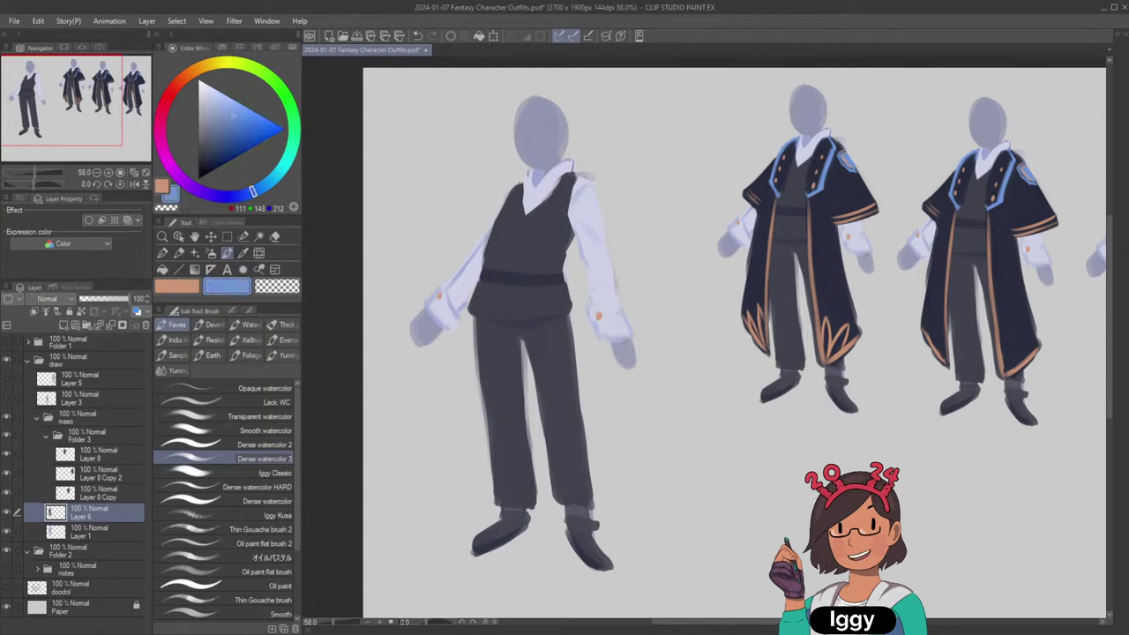
drag(547, 210, 551, 217)
alt+click(552, 235)
drag(528, 217, 561, 182)
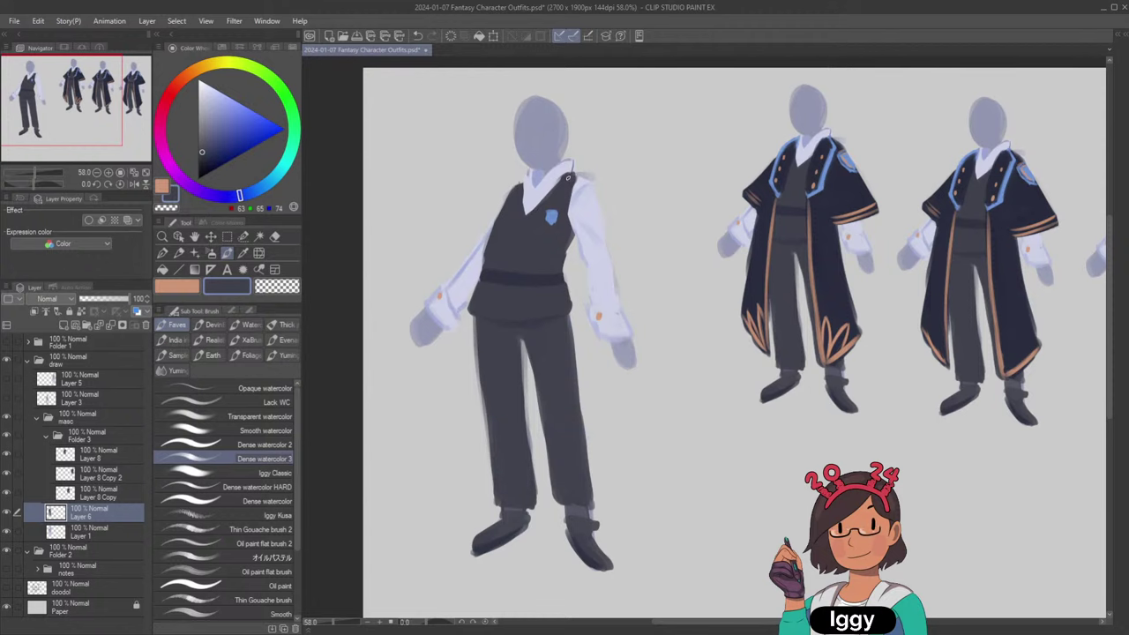
drag(571, 221, 578, 179)
Add a layer above Layer 6 and paint an off-shoulder collar band around both arms of the large figure in the robe's sampled trim blue.
scroll(675, 97, down, 2)
drag(696, 157, 583, 196)
scroll(797, 263, up, 1)
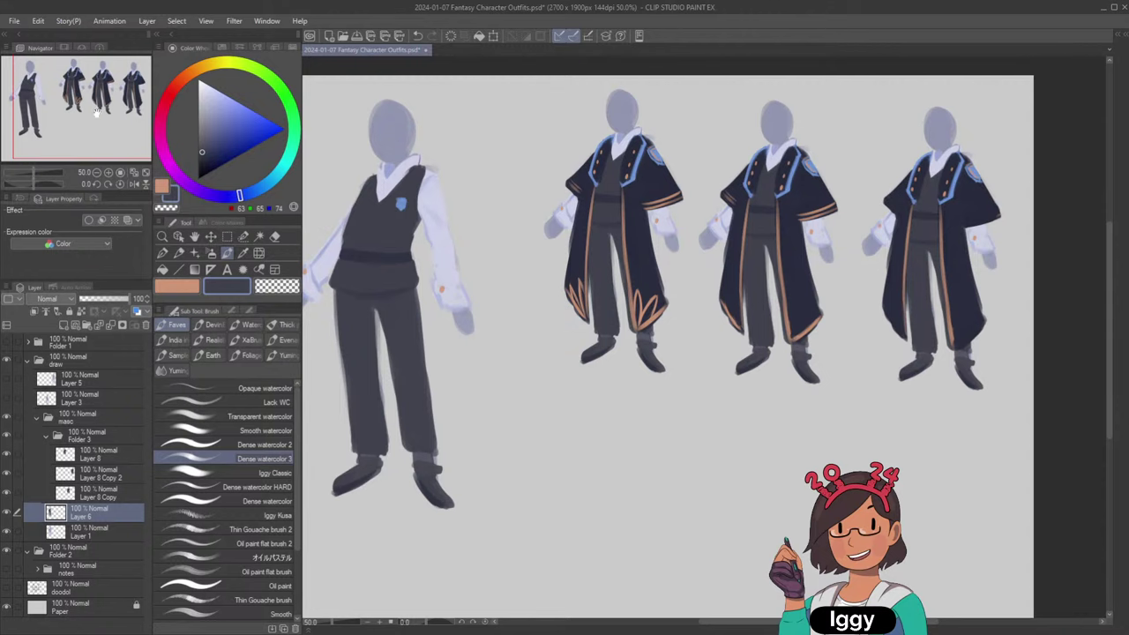
drag(97, 111, 82, 116)
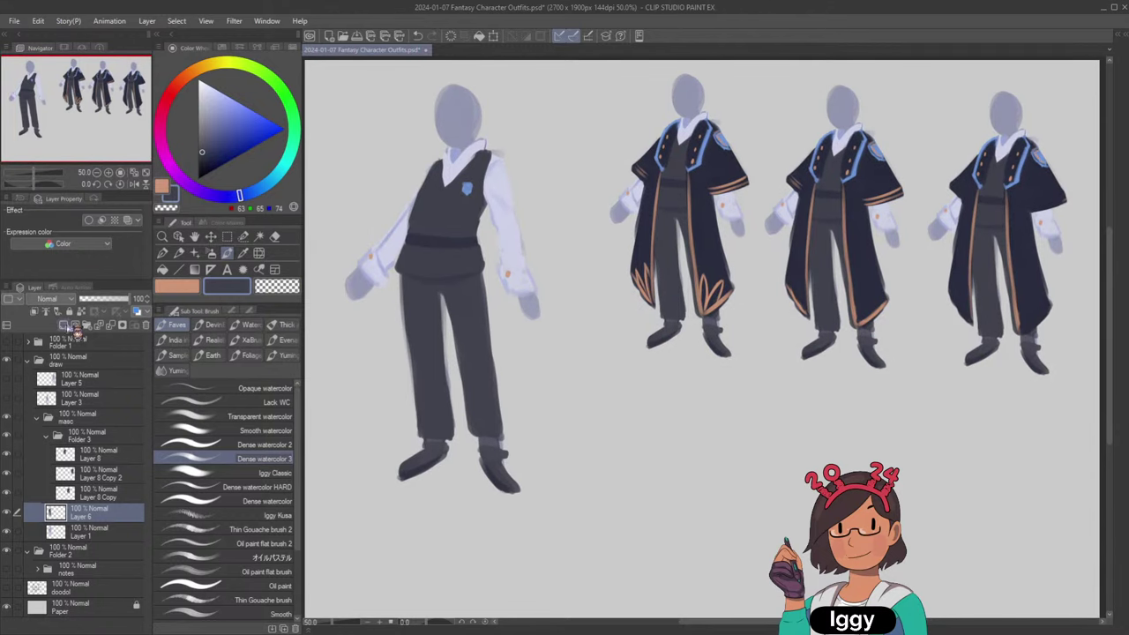
click(64, 325)
alt+click(707, 149)
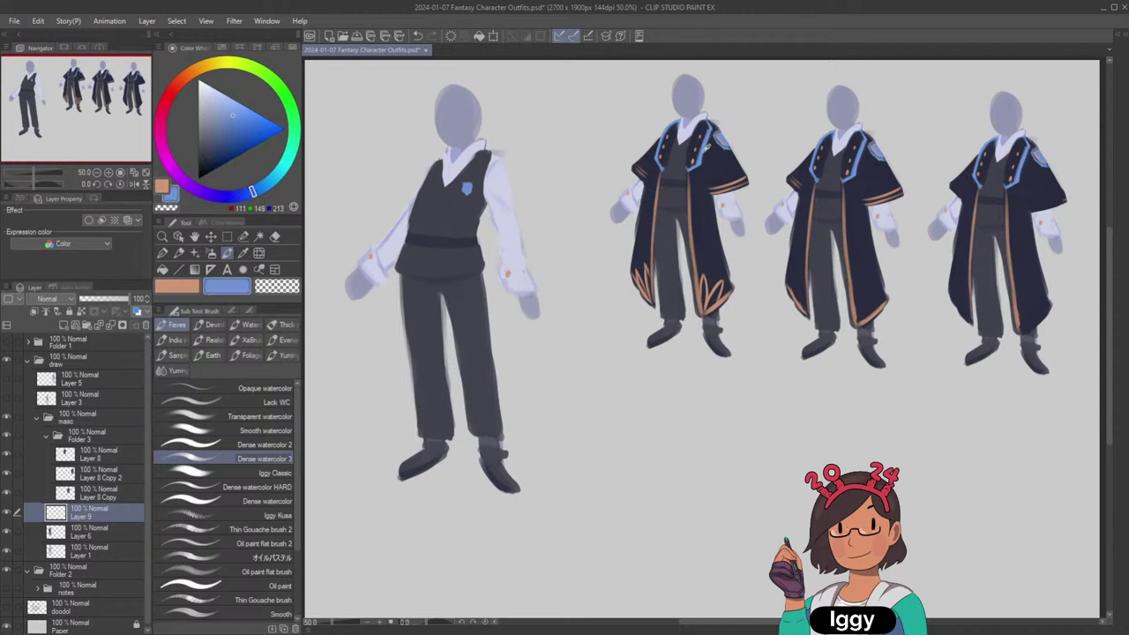
alt+click(706, 148)
mouse_move(476, 221)
mouse_down()
mouse_move(524, 198)
mouse_move(499, 207)
mouse_move(510, 204)
mouse_up()
key(ctrl+z)
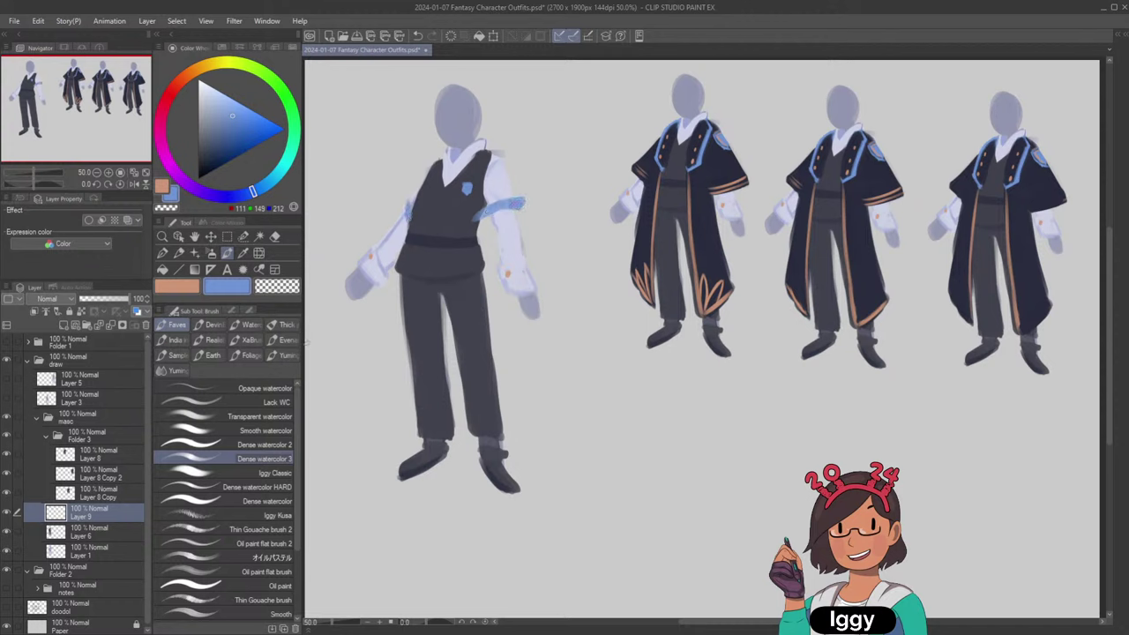
mouse_move(477, 218)
mouse_down()
mouse_move(463, 236)
mouse_move(519, 211)
mouse_up()
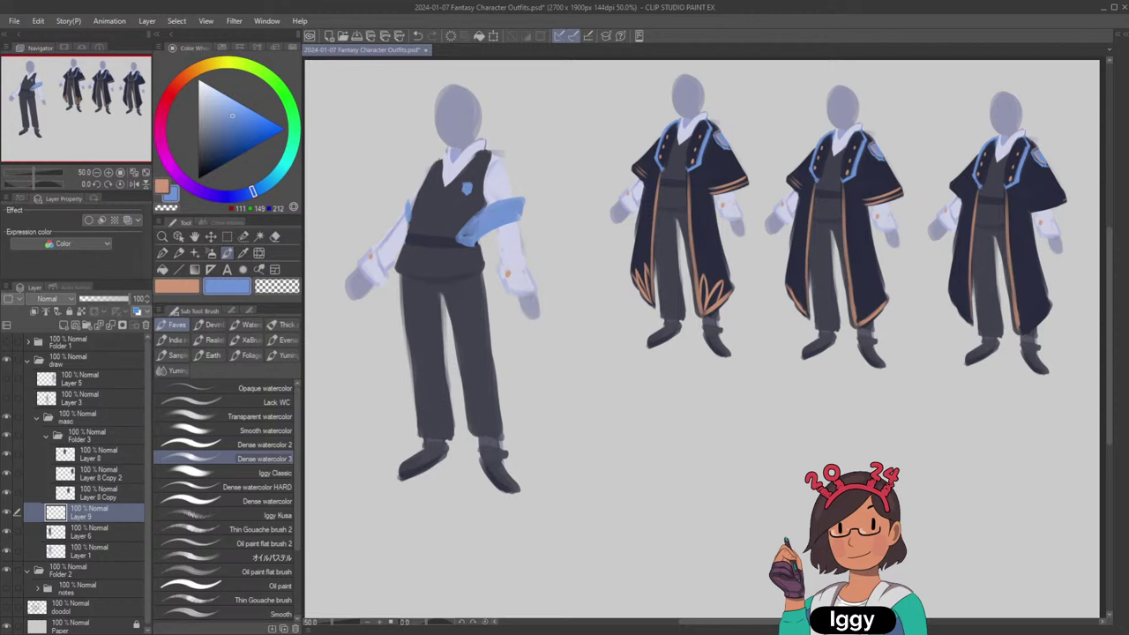
drag(405, 208, 407, 240)
Paint two wide, draped robe sleeves hanging from the blue collar over the large figure's arms in the small robe's sampled navy.
alt+click(707, 210)
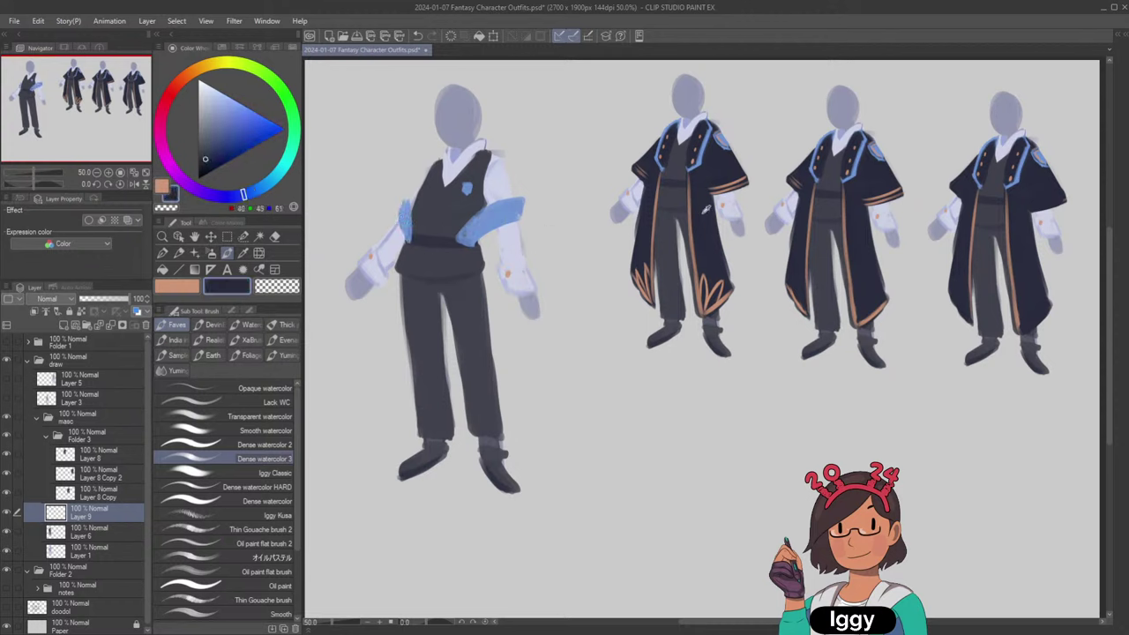
drag(482, 230, 495, 293)
key(ctrl+z)
drag(491, 237, 505, 294)
drag(495, 239, 503, 318)
drag(500, 313, 521, 329)
drag(522, 221, 535, 363)
drag(510, 309, 514, 357)
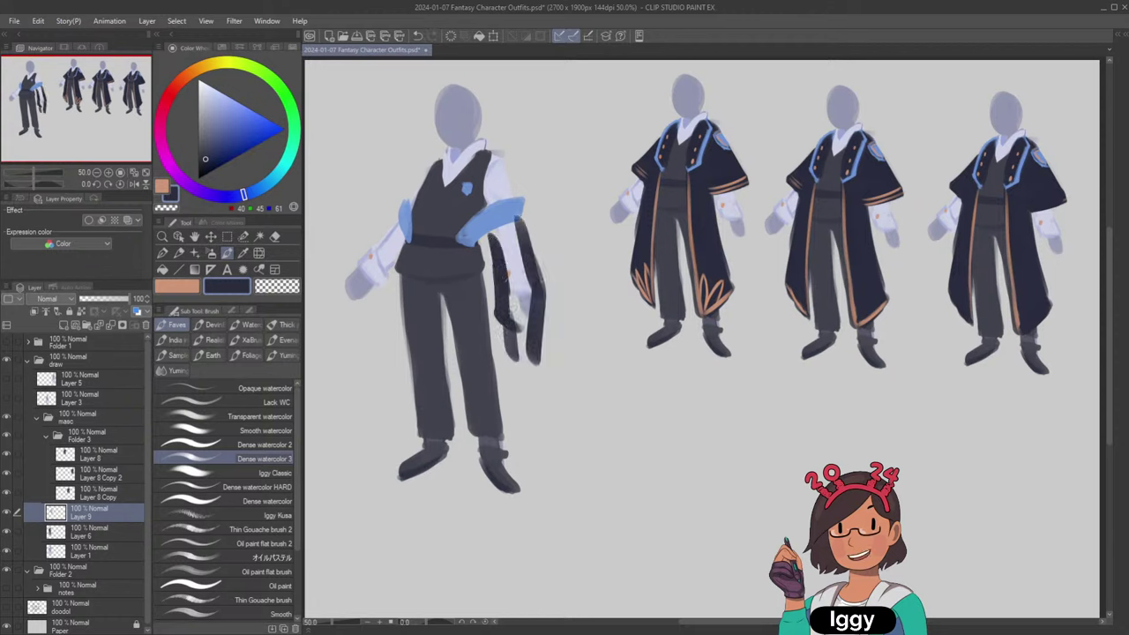
drag(505, 232, 517, 342)
mouse_move(509, 273)
mouse_down()
mouse_move(528, 334)
mouse_move(519, 326)
mouse_up()
mouse_move(503, 233)
mouse_down()
mouse_move(512, 252)
mouse_move(521, 231)
mouse_move(517, 244)
mouse_up()
key(ctrl+z)
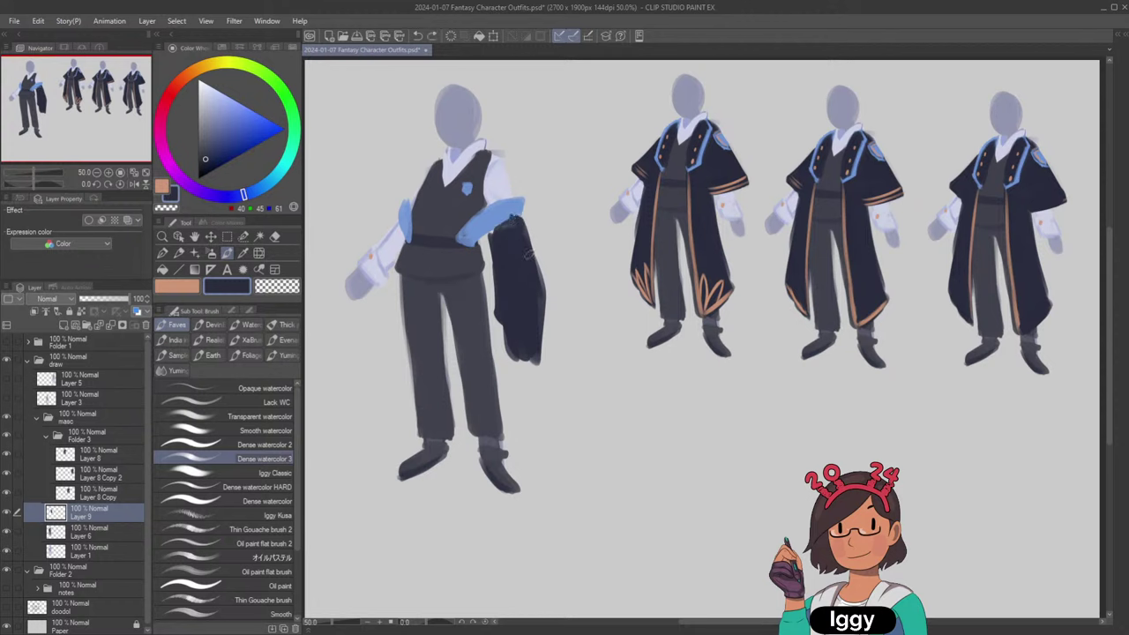
mouse_move(395, 223)
mouse_down()
mouse_move(357, 274)
mouse_move(351, 345)
mouse_move(358, 288)
mouse_move(349, 300)
mouse_move(382, 337)
mouse_move(388, 291)
mouse_move(356, 300)
mouse_move(365, 279)
mouse_move(377, 319)
mouse_move(399, 231)
mouse_move(388, 344)
mouse_up()
key(ctrl+z)
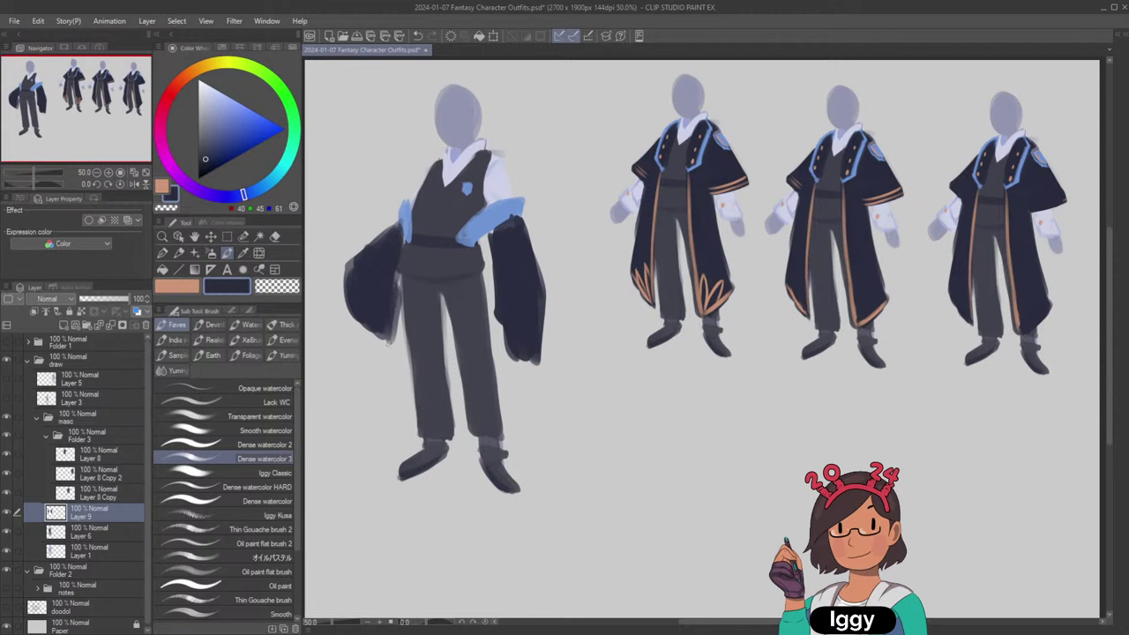
drag(398, 240, 379, 403)
mouse_move(397, 282)
mouse_down()
mouse_move(371, 425)
mouse_move(393, 357)
mouse_up()
key(ctrl+z)
key(ctrl+z)
key(ctrl+z)
key(ctrl+z)
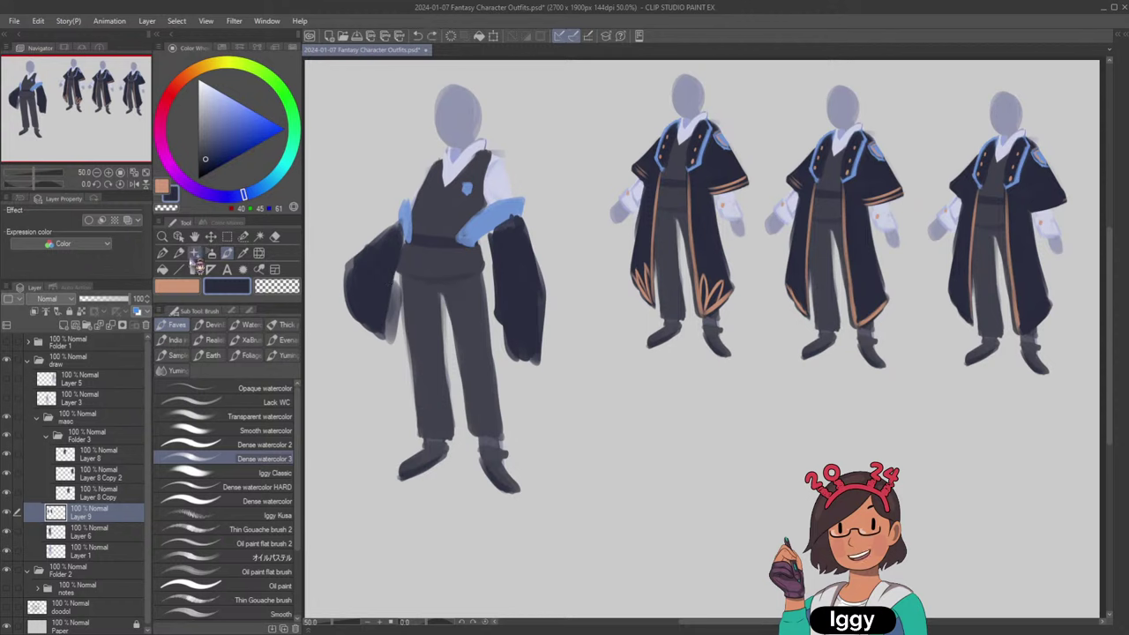
Shift the painted robe layer slightly upward over the large figure, then trim the viewer's-left sleeve with transparent brush strokes.
click(211, 237)
drag(519, 253, 525, 243)
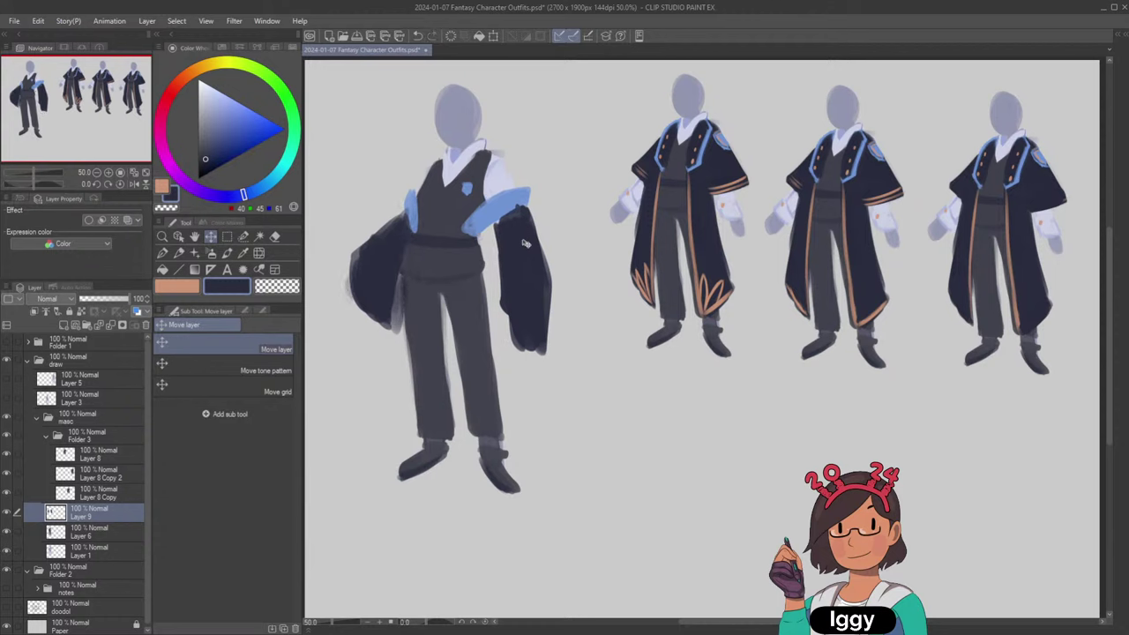
click(226, 253)
click(277, 287)
mouse_move(394, 217)
mouse_down()
mouse_move(417, 297)
mouse_move(413, 277)
mouse_move(386, 315)
mouse_up()
key(ctrl+z)
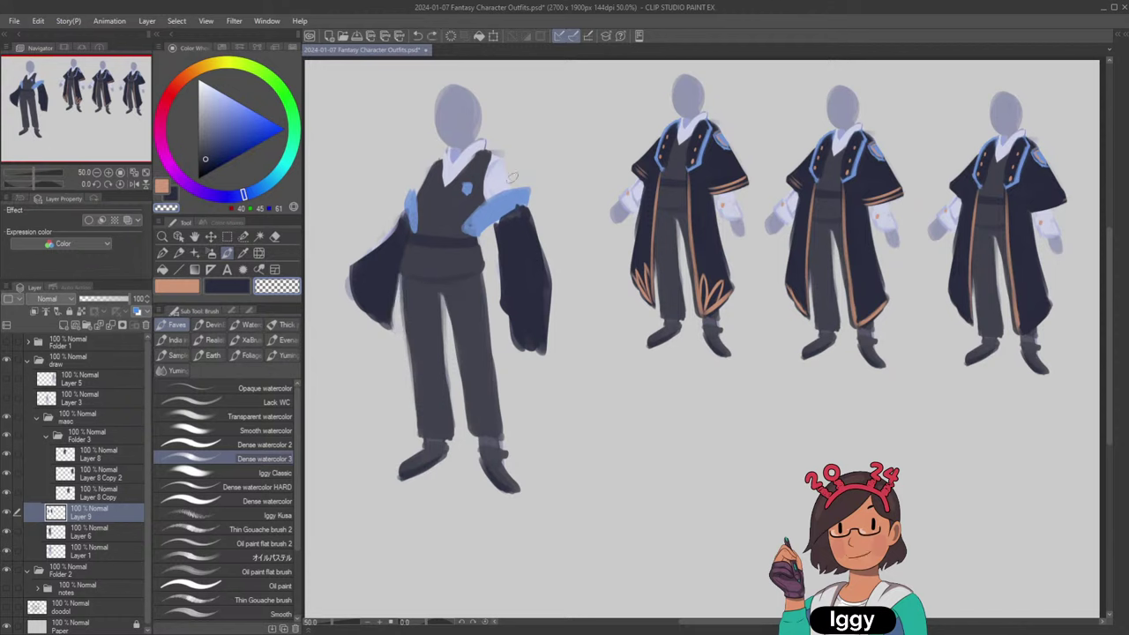
Paint the robe's two long front edges in navy, running from the collar ends down along the trousers to the lower legs.
click(241, 285)
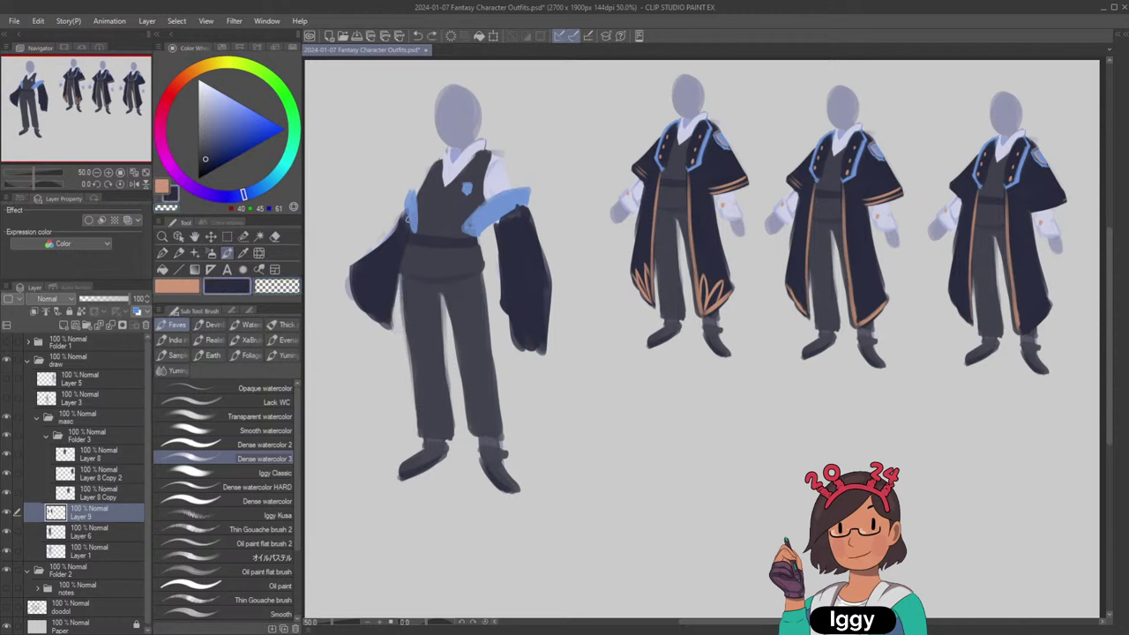
drag(406, 246, 381, 432)
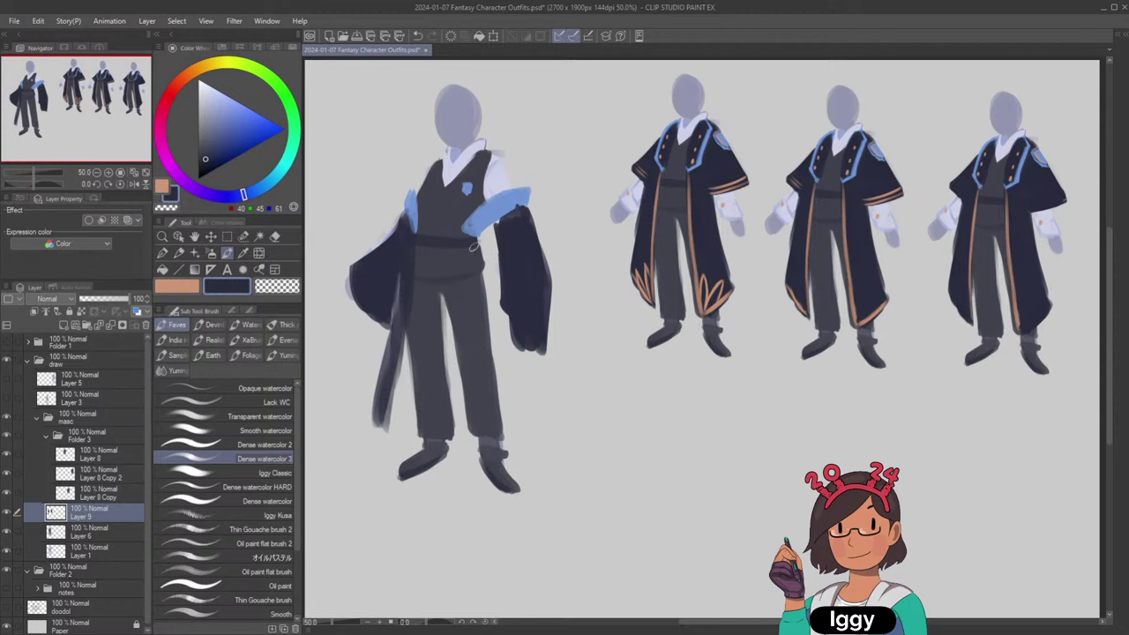
mouse_move(474, 247)
mouse_down()
mouse_move(468, 296)
mouse_move(490, 402)
mouse_up()
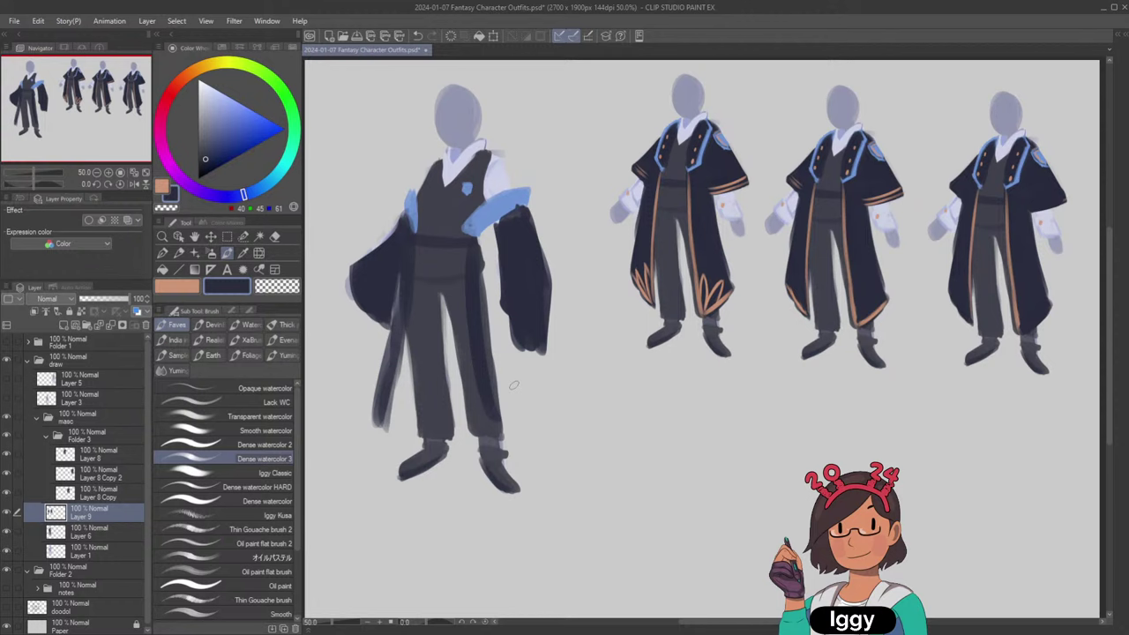
Build up and fill the robe's viewer's-left skirt panel in navy, from the waist to a rounded hem just above the shoe.
drag(404, 253, 380, 408)
mouse_move(406, 332)
mouse_down()
mouse_move(387, 404)
mouse_move(397, 436)
mouse_move(376, 446)
mouse_move(420, 445)
mouse_up()
drag(410, 287, 411, 379)
drag(411, 379, 415, 439)
drag(410, 319, 413, 429)
drag(410, 344, 417, 439)
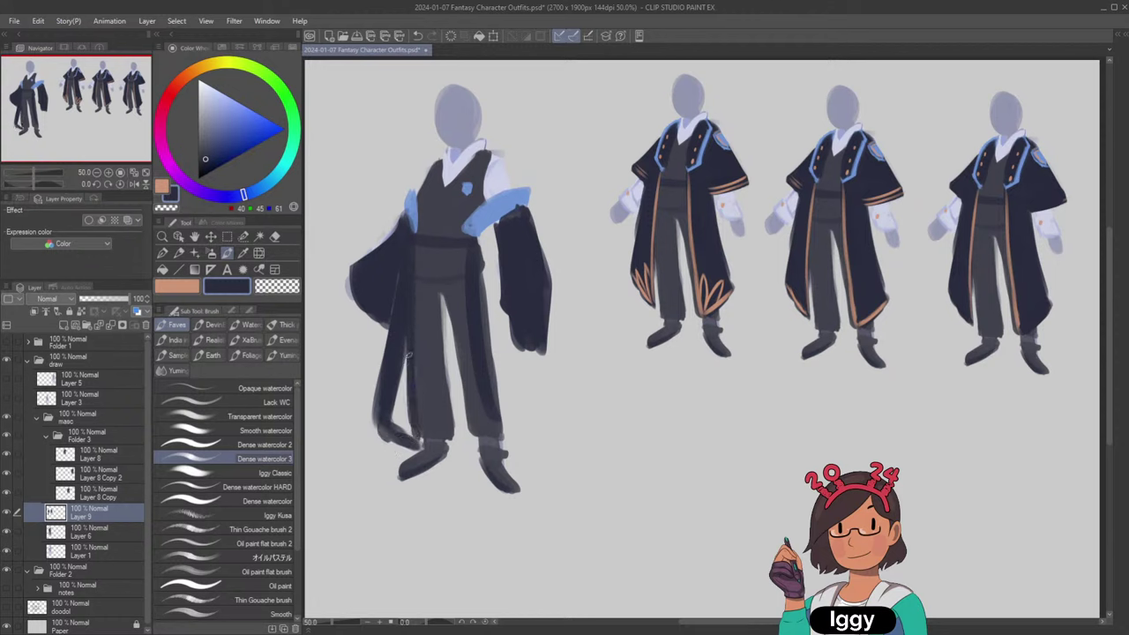
drag(411, 385, 416, 438)
drag(409, 336, 399, 431)
drag(403, 354, 400, 430)
key(ctrl+z)
key(ctrl+z)
drag(401, 355, 399, 431)
Paint the robe's viewer's-right skirt panel in navy, flaring it outward from under the sleeve to a wide hem at the ankle.
mouse_move(403, 352)
mouse_down()
mouse_move(406, 436)
mouse_move(408, 409)
mouse_move(420, 427)
mouse_move(545, 444)
mouse_up()
mouse_move(484, 236)
mouse_down()
mouse_move(472, 262)
mouse_move(484, 250)
mouse_move(487, 367)
mouse_move(488, 244)
mouse_move(494, 394)
mouse_up()
drag(486, 240, 501, 391)
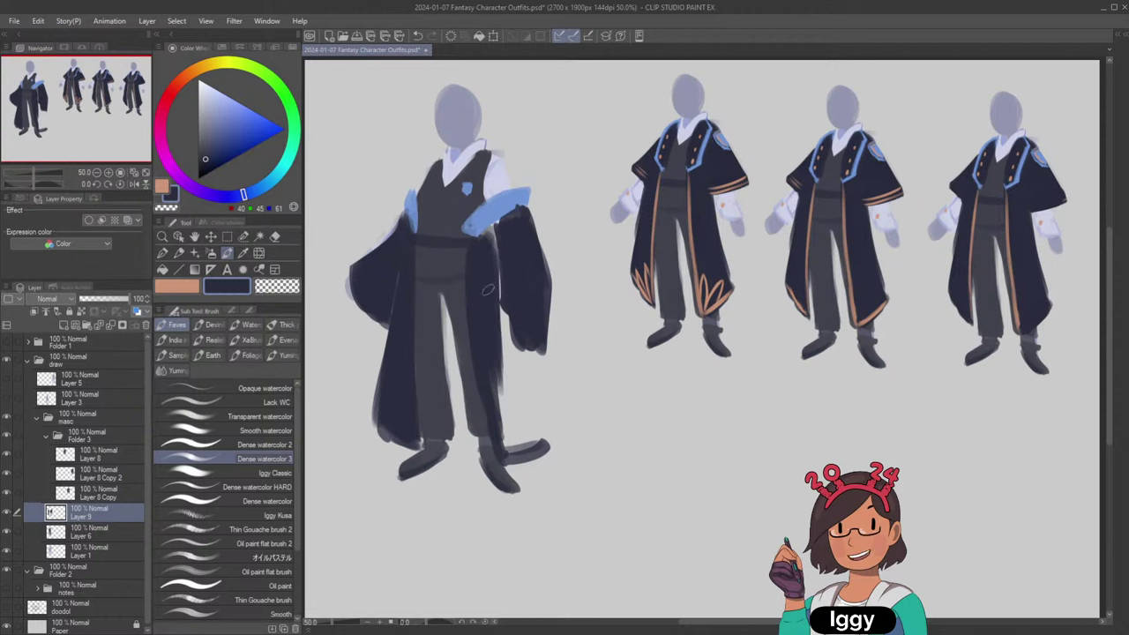
mouse_move(496, 353)
mouse_down()
mouse_move(512, 424)
mouse_move(503, 343)
mouse_move(530, 423)
mouse_move(547, 432)
mouse_up()
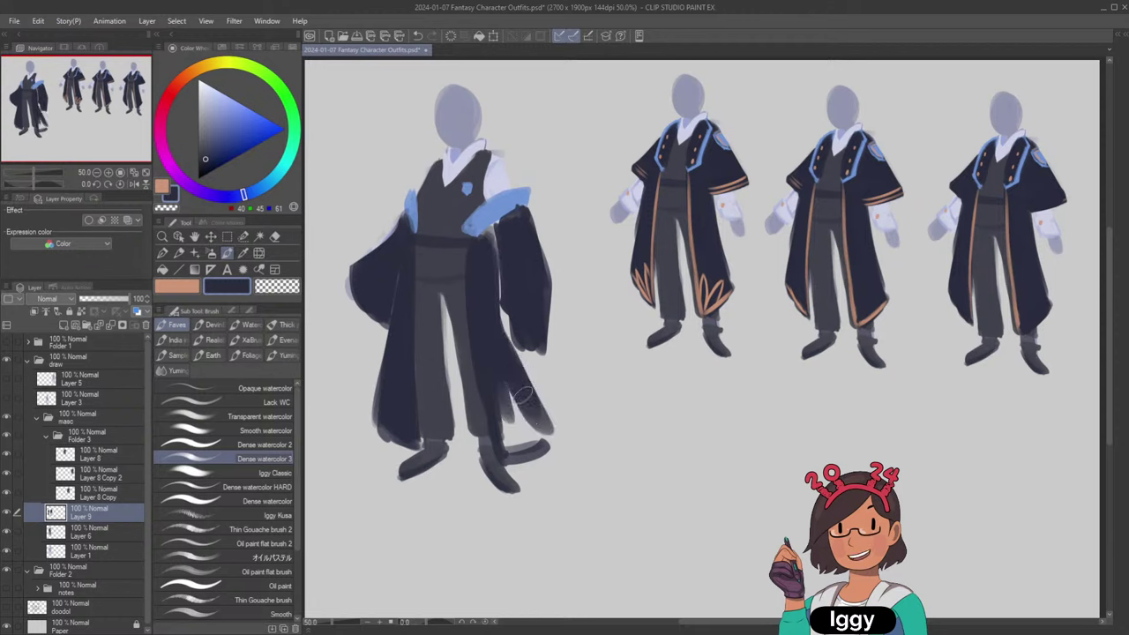
mouse_move(507, 383)
mouse_down()
mouse_move(543, 441)
mouse_move(503, 406)
mouse_move(512, 446)
mouse_move(547, 450)
mouse_up()
mouse_move(542, 410)
mouse_down()
mouse_move(536, 424)
mouse_move(547, 424)
mouse_up()
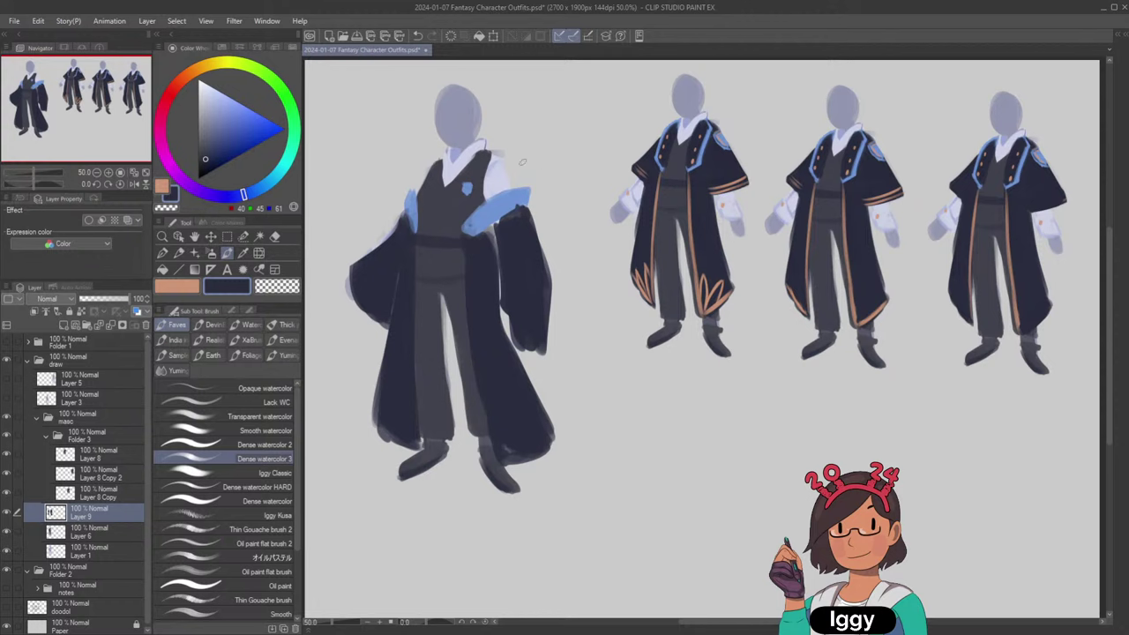
Extend the collar's ends in its blue, then cover its inner band on both sides with navy, leaving a thin blue trim.
alt+click(499, 210)
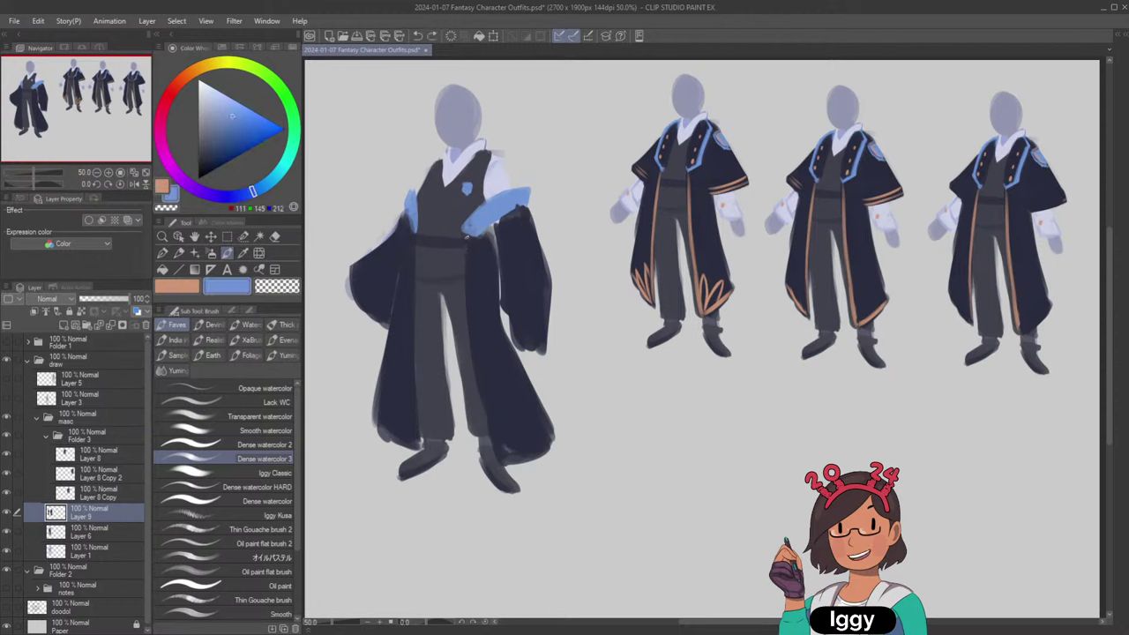
drag(467, 236, 469, 246)
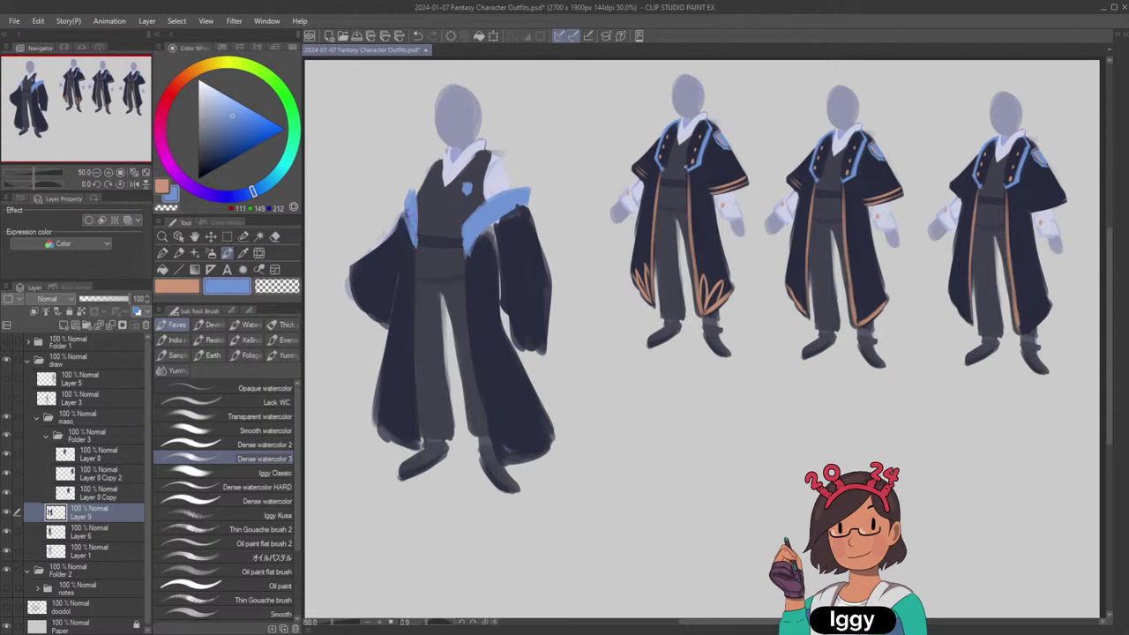
alt+click(686, 166)
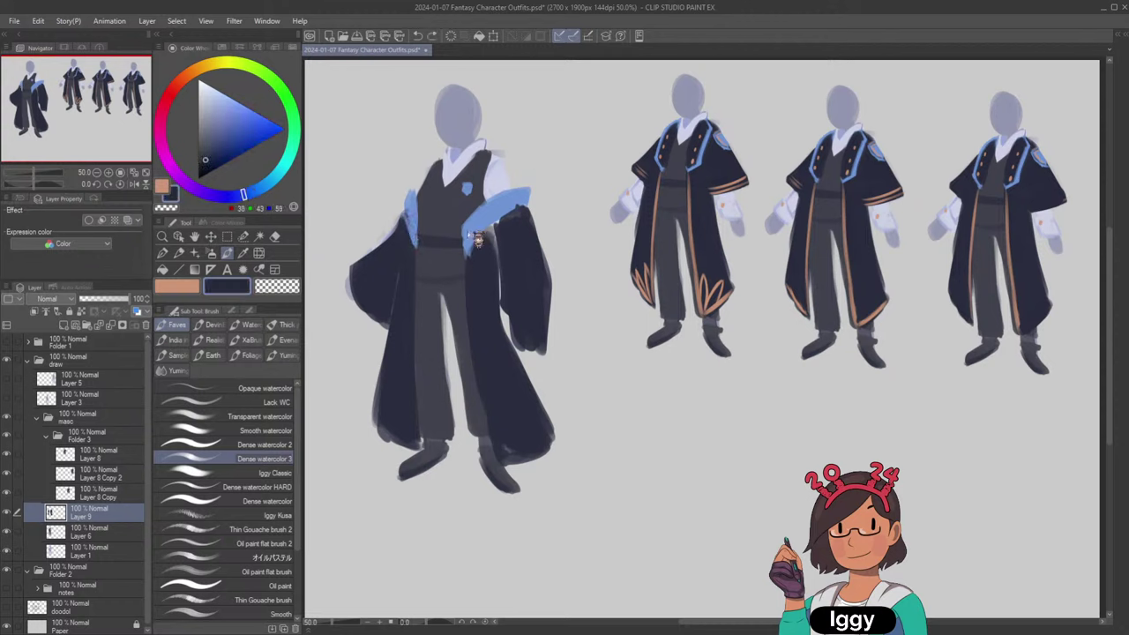
drag(468, 234, 516, 203)
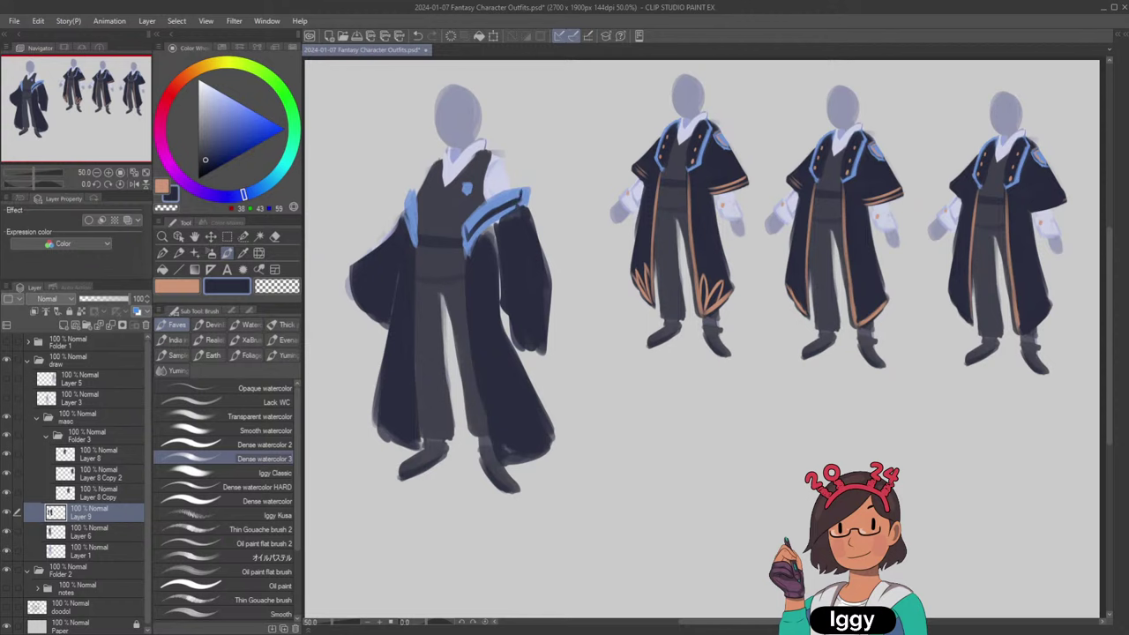
drag(468, 231, 519, 191)
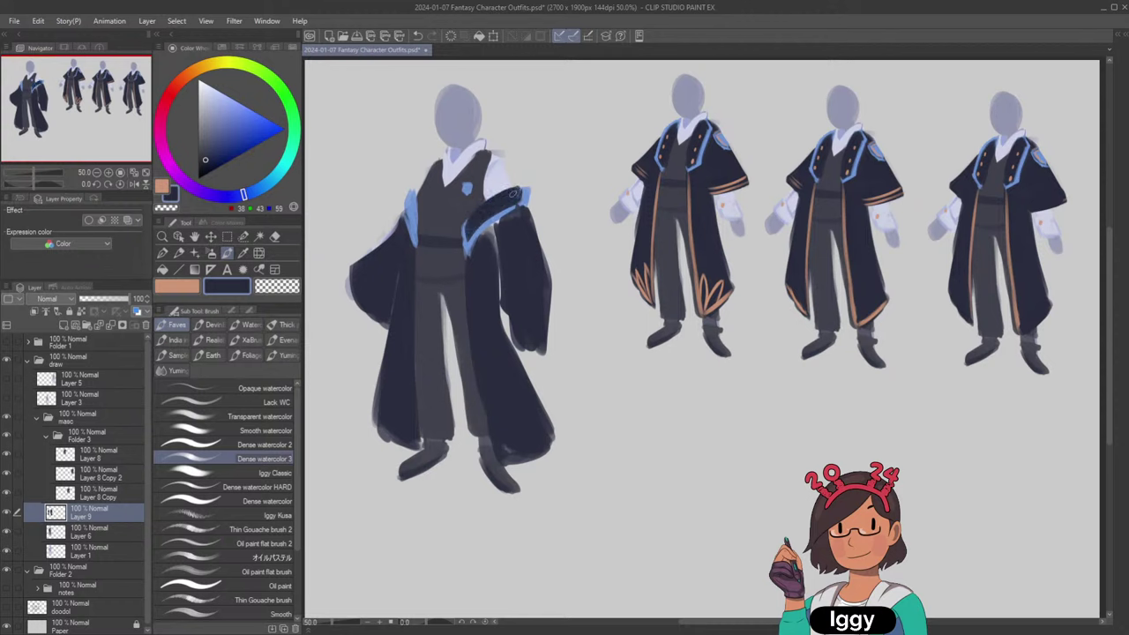
drag(415, 203, 417, 221)
key(c)
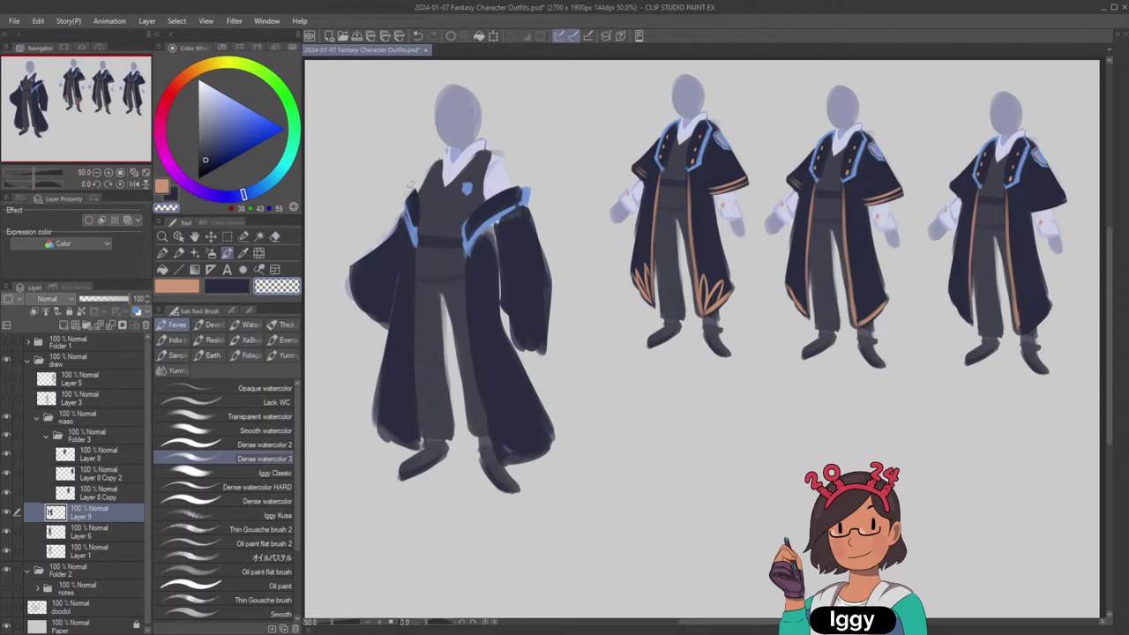
Paint small round buttons along both sides of the navy collar in the copper orange sampled from the small robe's hem trim.
alt+click(408, 227)
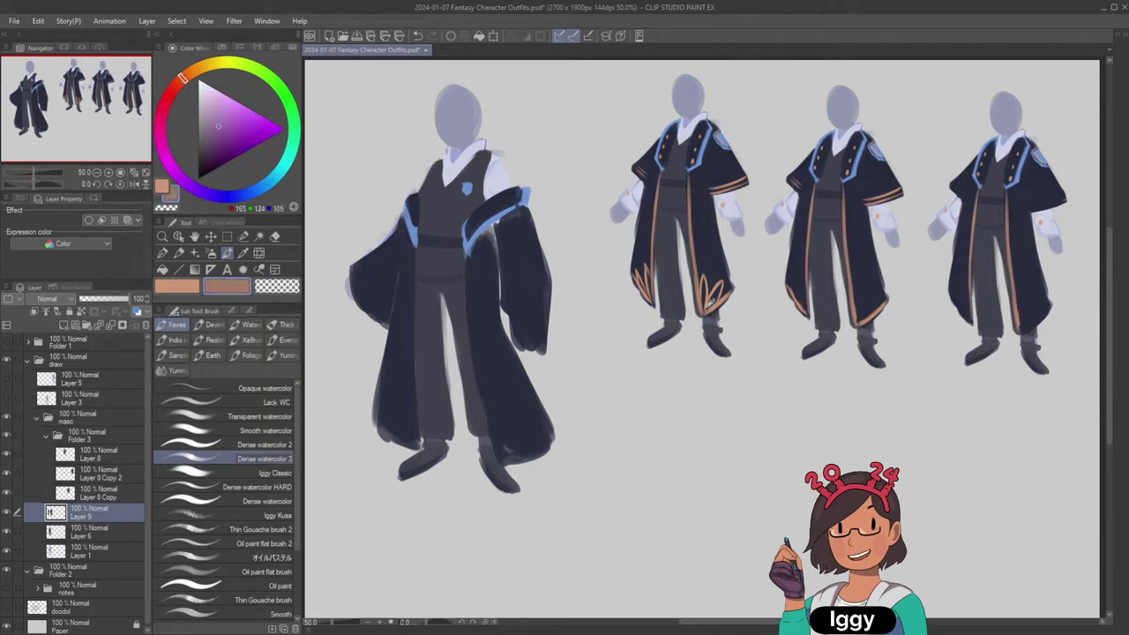
alt+click(712, 295)
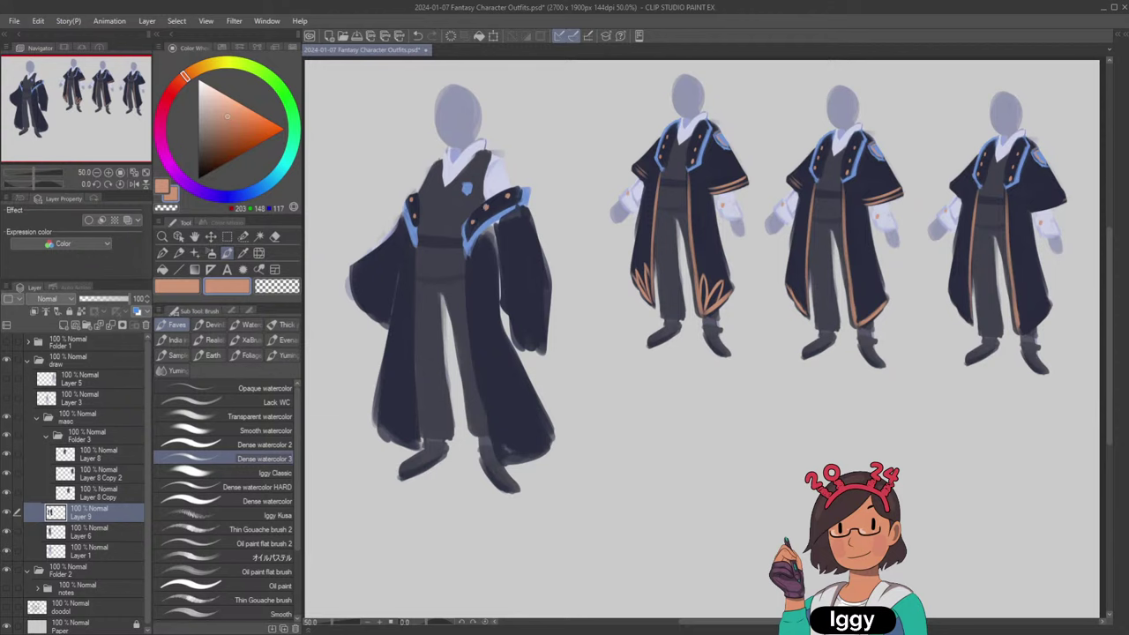
key(ctrl+z)
scroll(883, 93, down, 2)
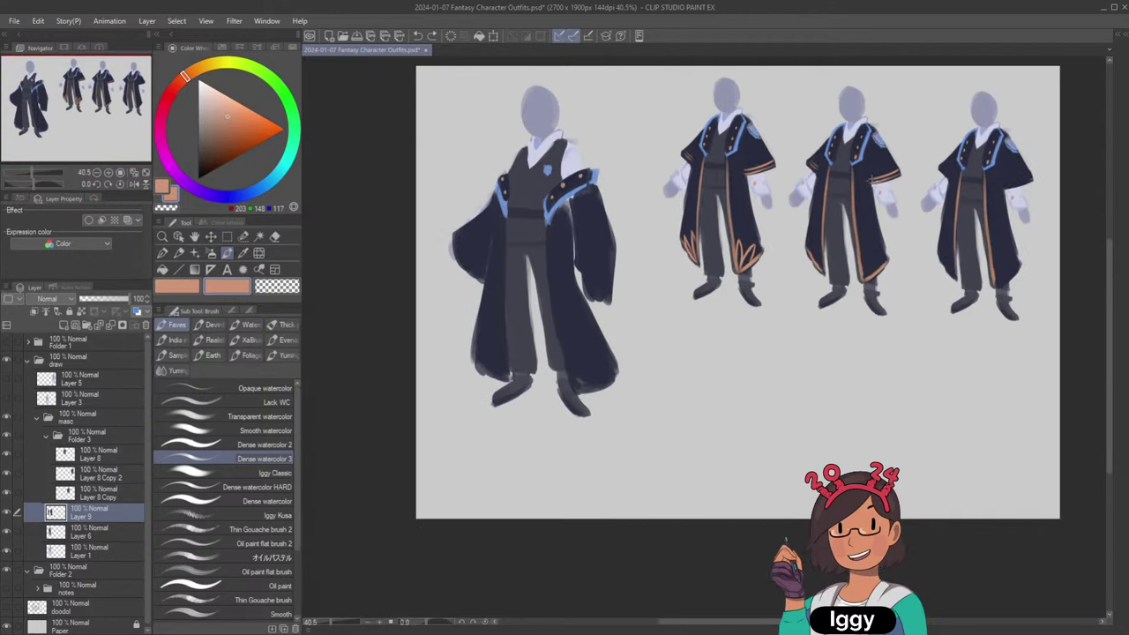
scroll(1003, 148, up, 2)
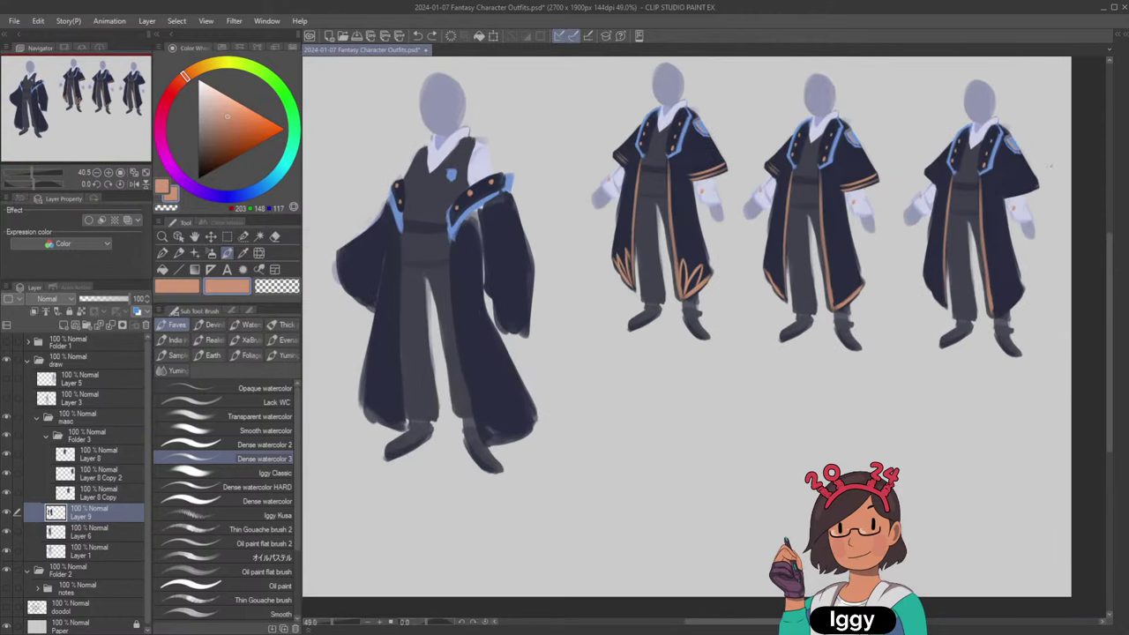
click(145, 172)
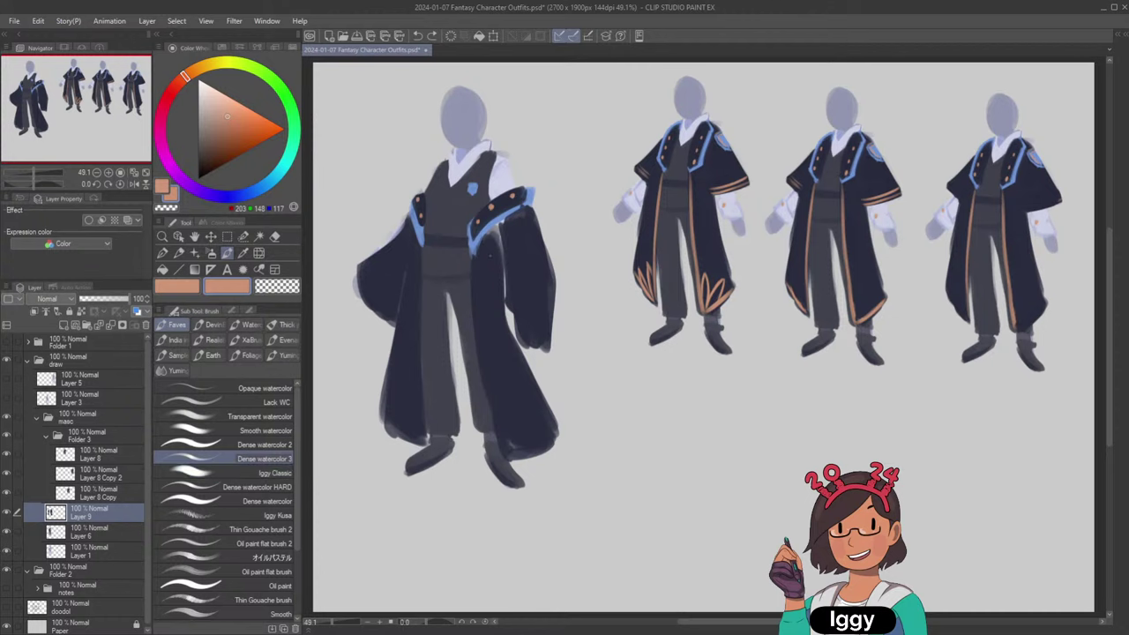
Touch up the outer edge of the large figure's viewer's-left sleeve in the robe's sampled navy.
alt+click(490, 278)
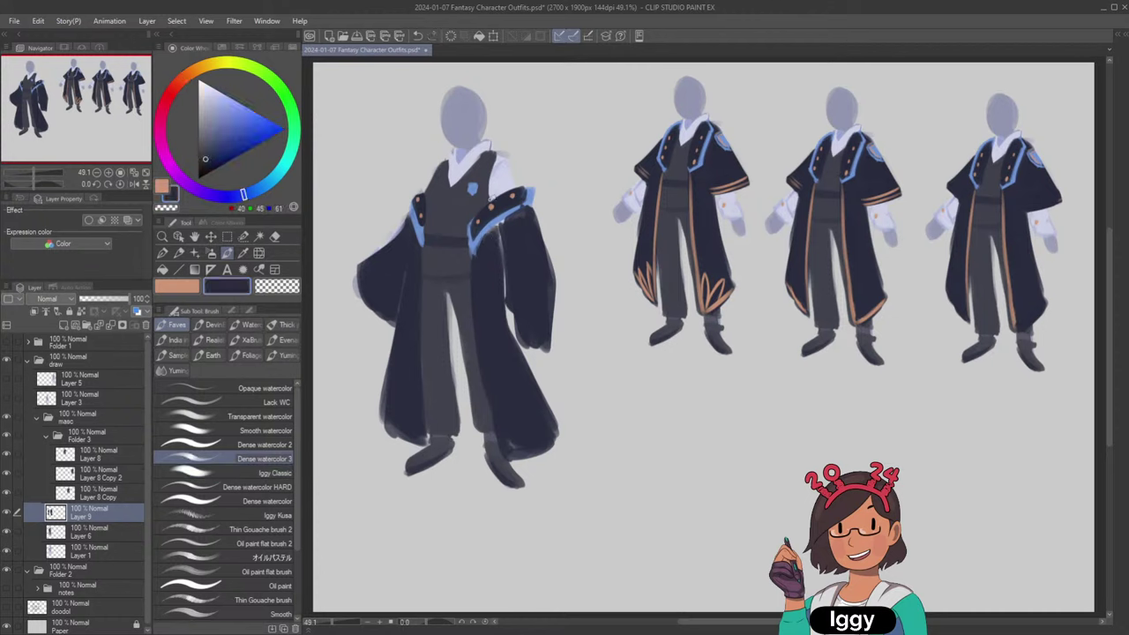
drag(357, 269, 358, 323)
drag(359, 269, 362, 321)
key(ctrl+z)
scroll(889, 124, down, 1)
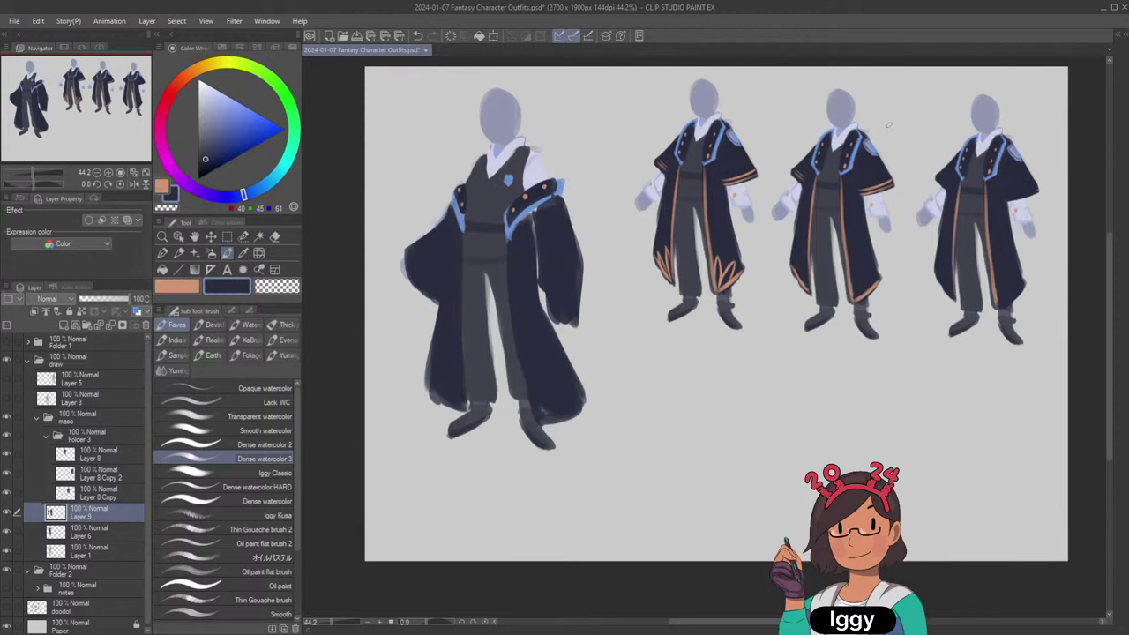
Try sketching simple dark eyes and brows on the large figure's blank head.
scroll(618, 115, up, 7)
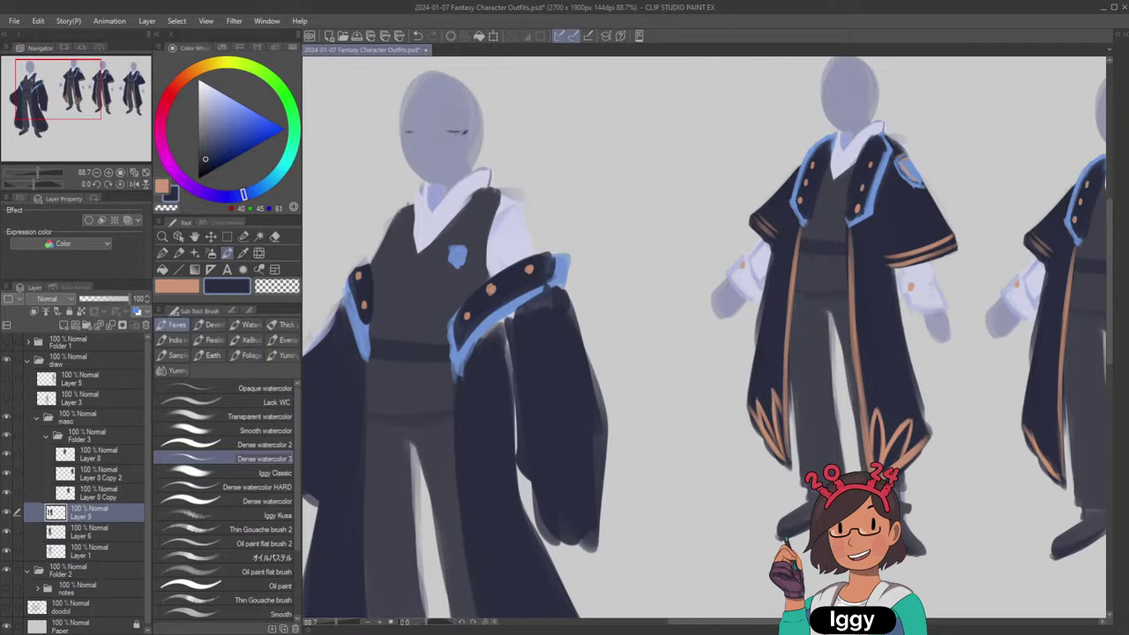
scroll(442, 136, up, 4)
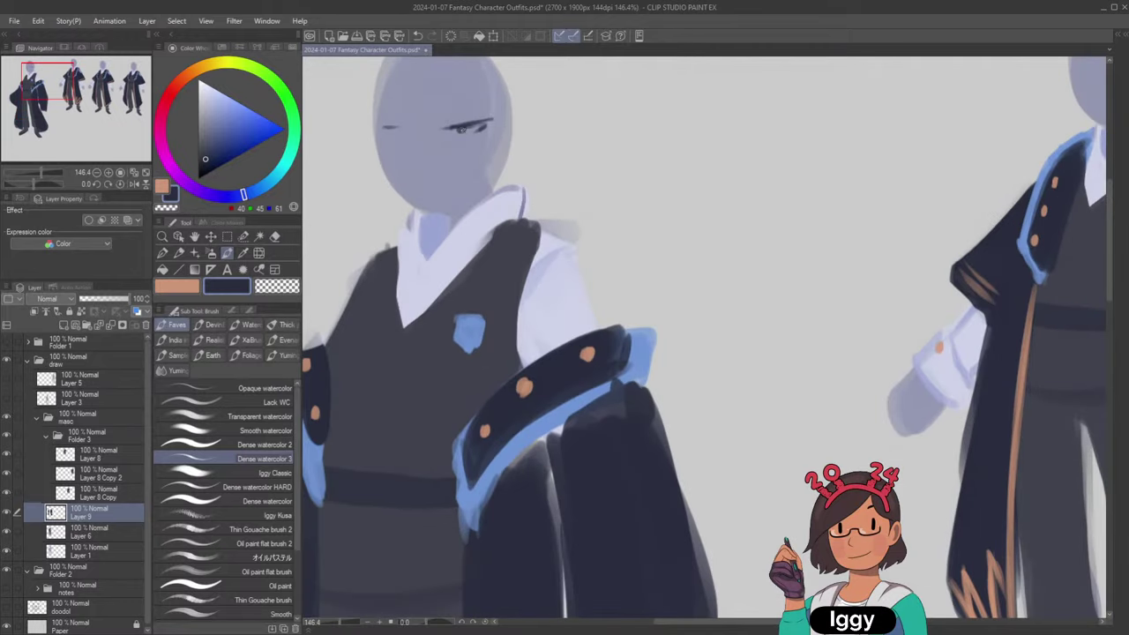
drag(473, 135, 471, 130)
scroll(618, 260, down, 3)
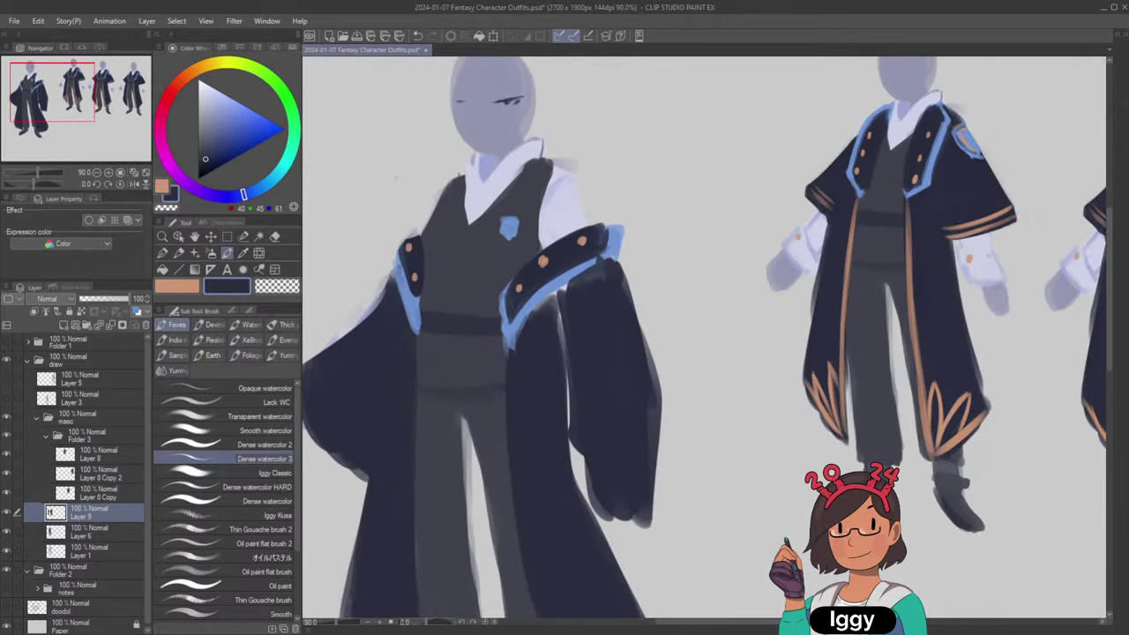
scroll(624, 260, down, 2)
key(ctrl+z)
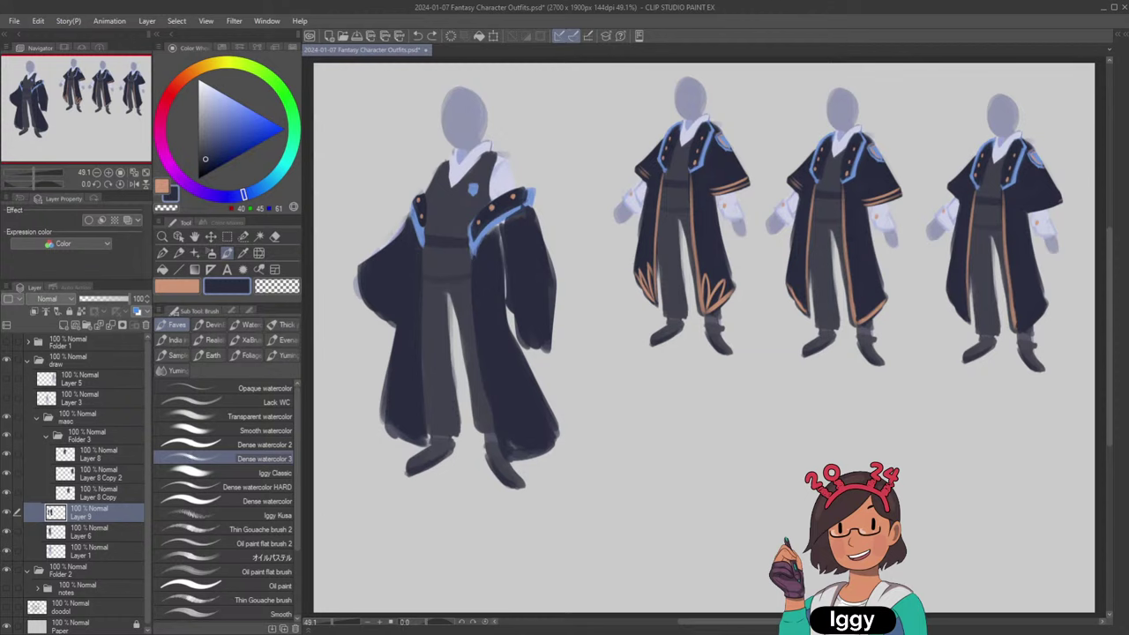
Combine copies of Layer 9, Layer 6 and Layer 1 into one merged layer inside Folder 3.
scroll(549, 201, down, 1)
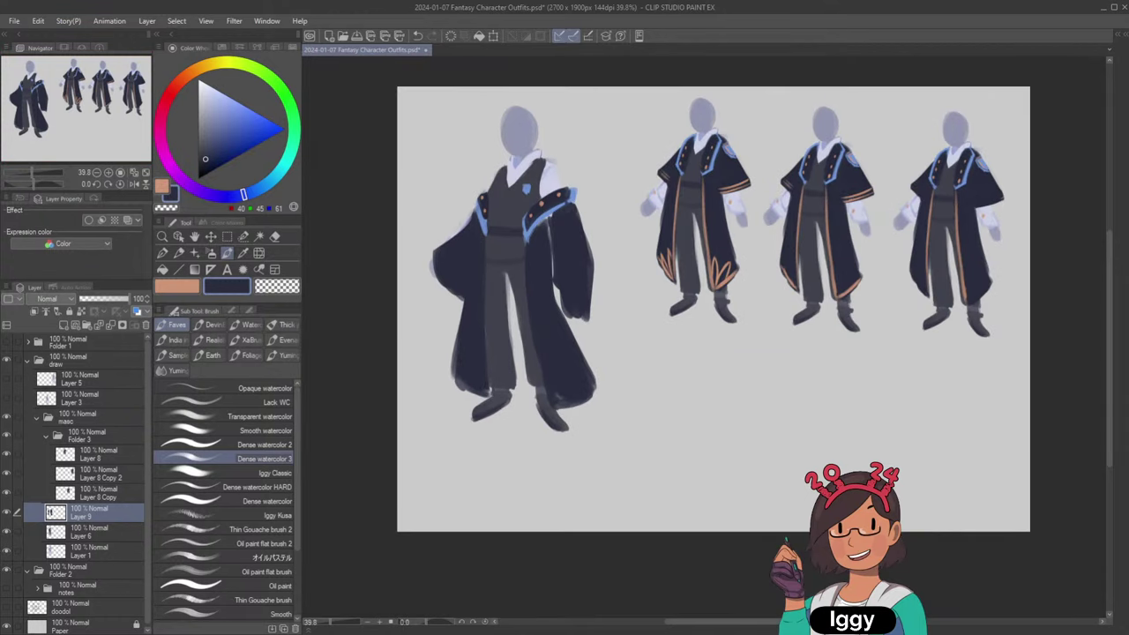
scroll(847, 201, down, 1)
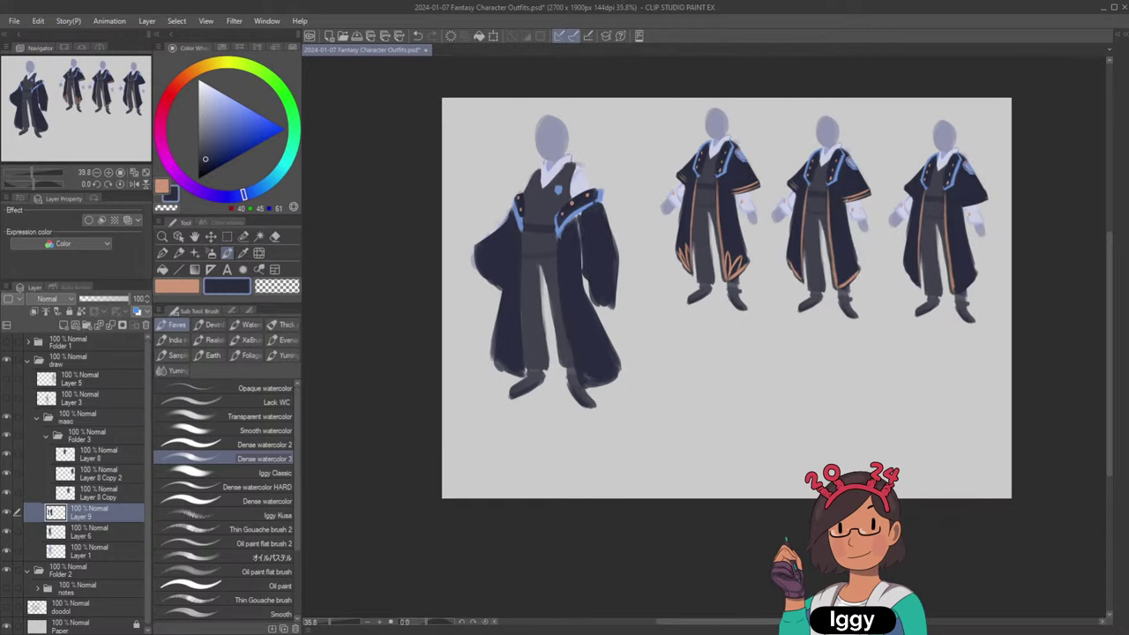
ctrl+click(113, 533)
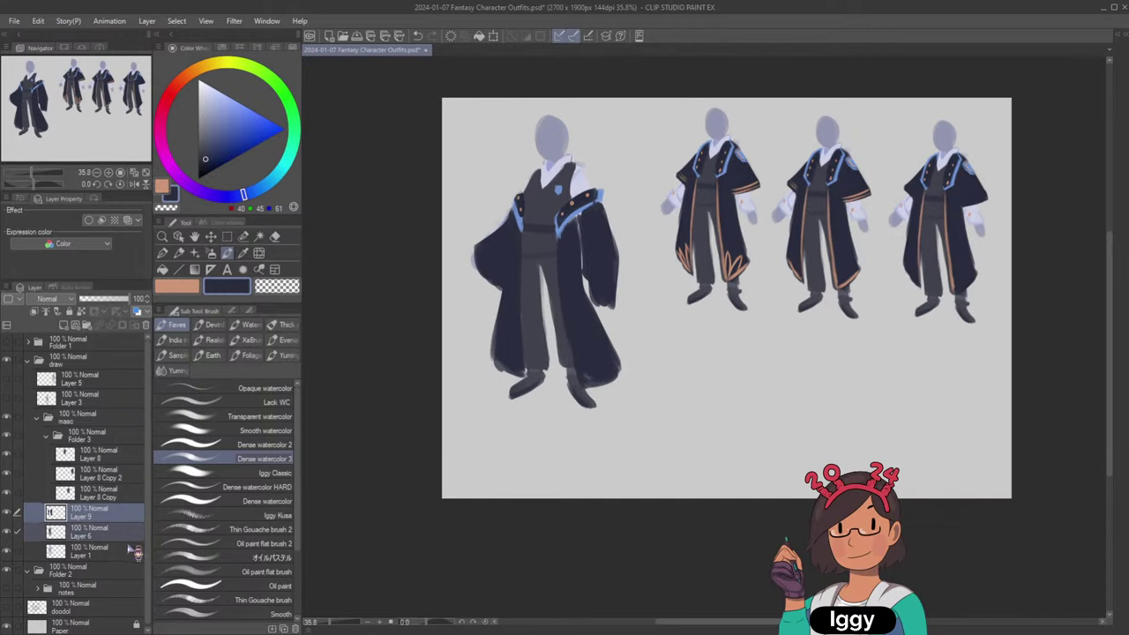
ctrl+click(121, 554)
drag(104, 514, 103, 503)
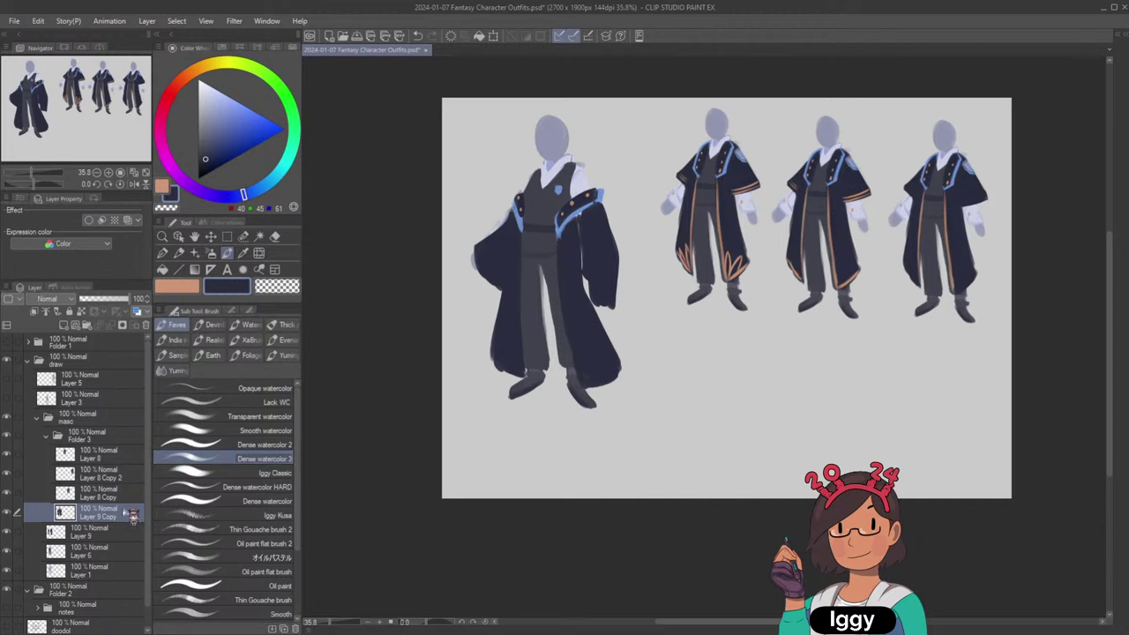
Shrink the merged off-shoulder figure to a small variation and place it in the empty space beside the large figure's feet.
key(ctrl+t)
drag(575, 247, 723, 336)
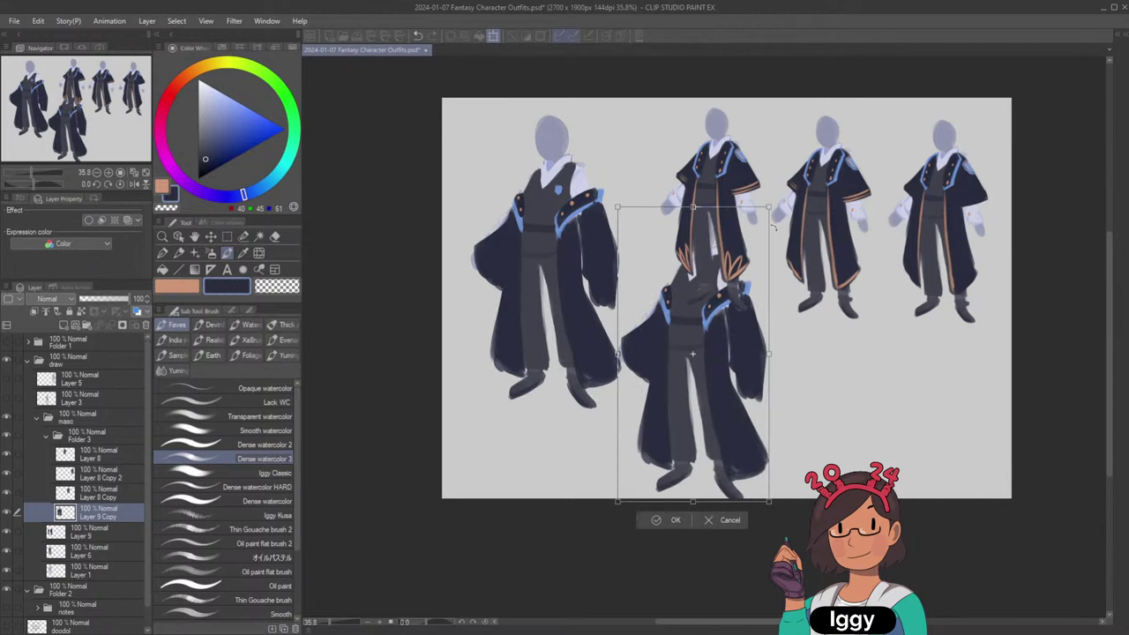
drag(769, 207, 709, 325)
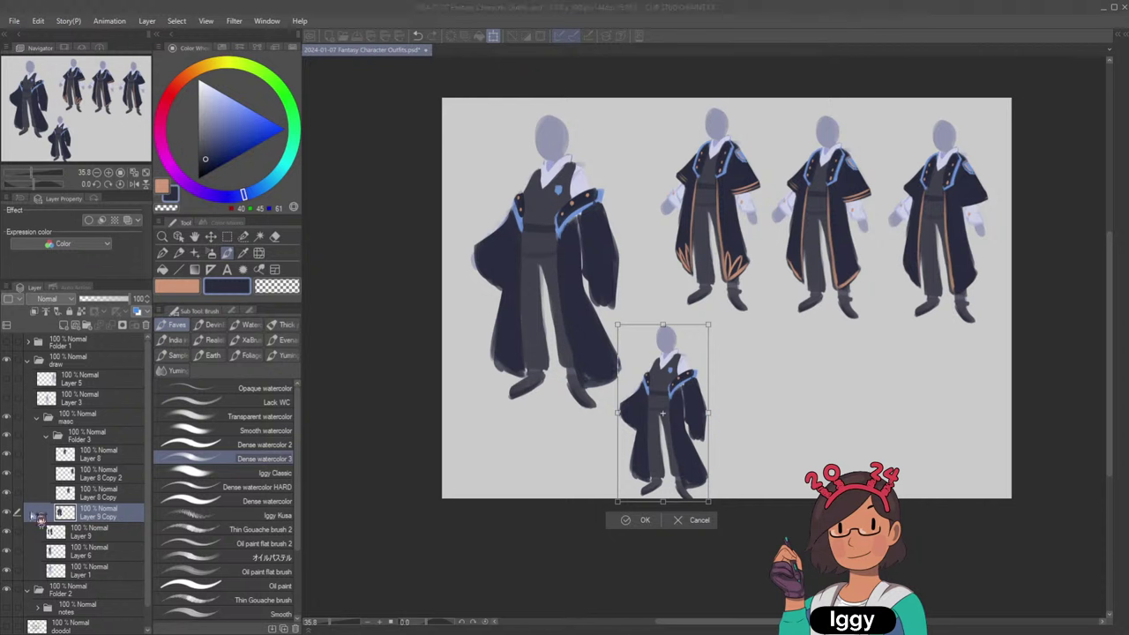
key(Return)
Compare the large figure with Layer 9 and then Layer 6 hidden and shown.
click(8, 533)
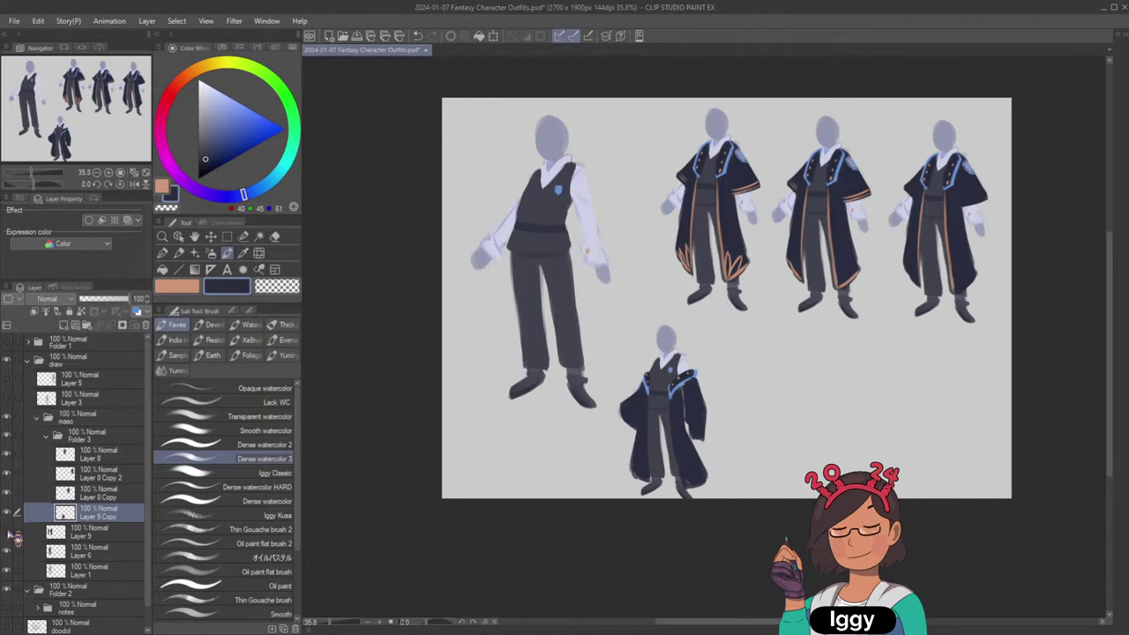
click(9, 534)
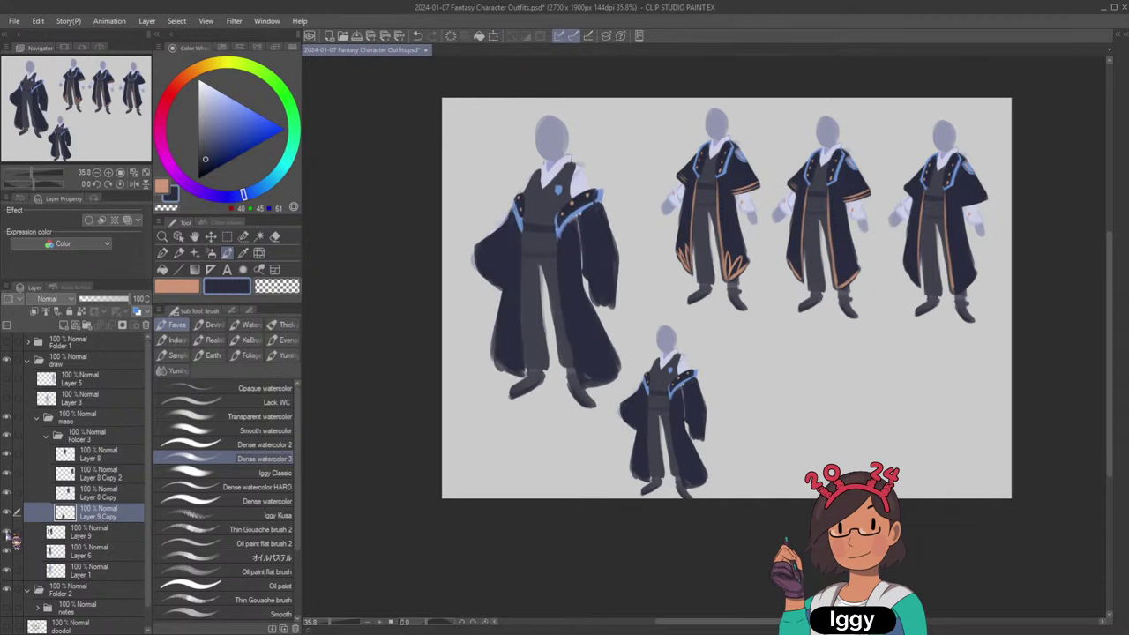
click(117, 533)
click(79, 552)
click(9, 552)
click(9, 552)
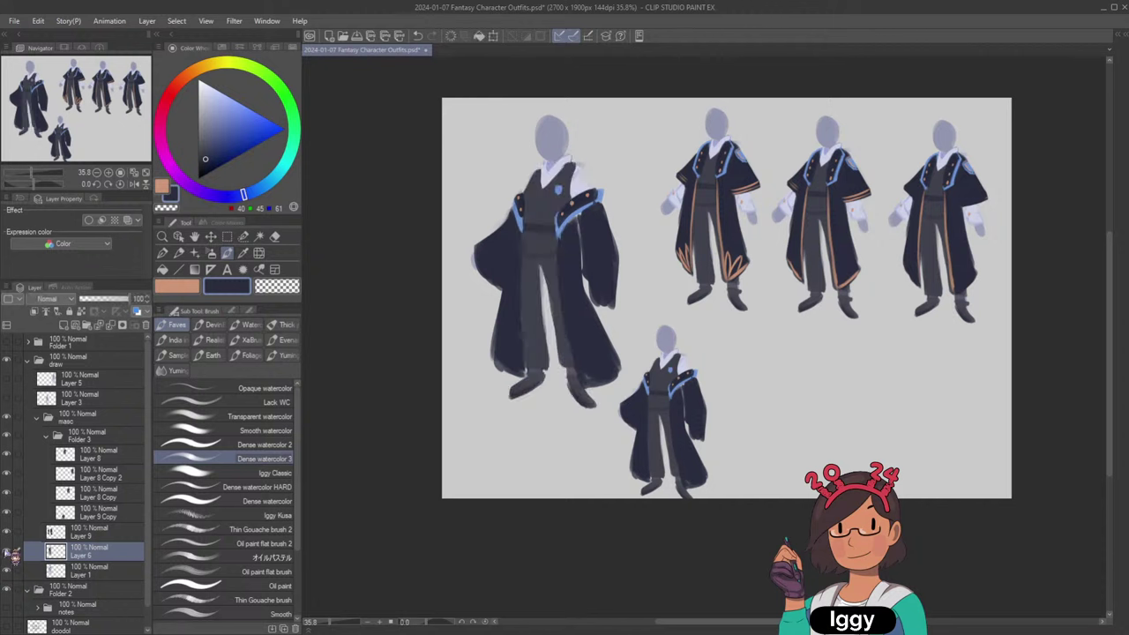
Undo past the reduced figure copy and the collar details, then redo up to the reduced off-shoulder figure.
click(104, 515)
key(ctrl+z)
key(ctrl+z)
key(ctrl+z)
key(ctrl+z)
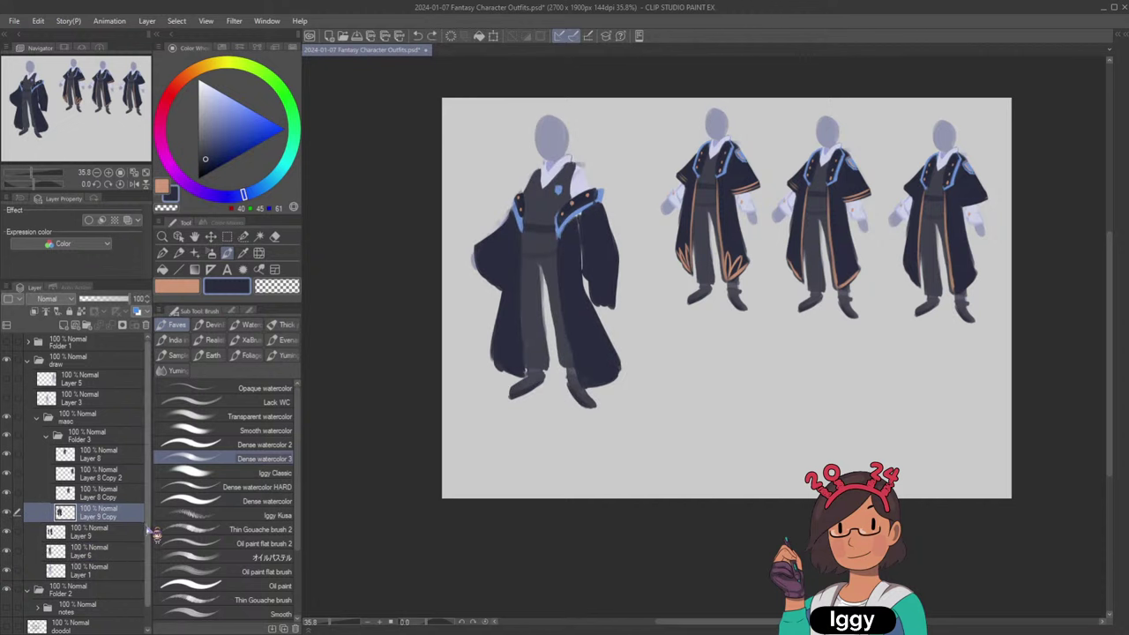
key(ctrl+z)
key(ctrl+z)
key(ctrl+z)
key(ctrl+z)
key(ctrl+z)
key(ctrl+z)
key(ctrl+z)
key(ctrl+z)
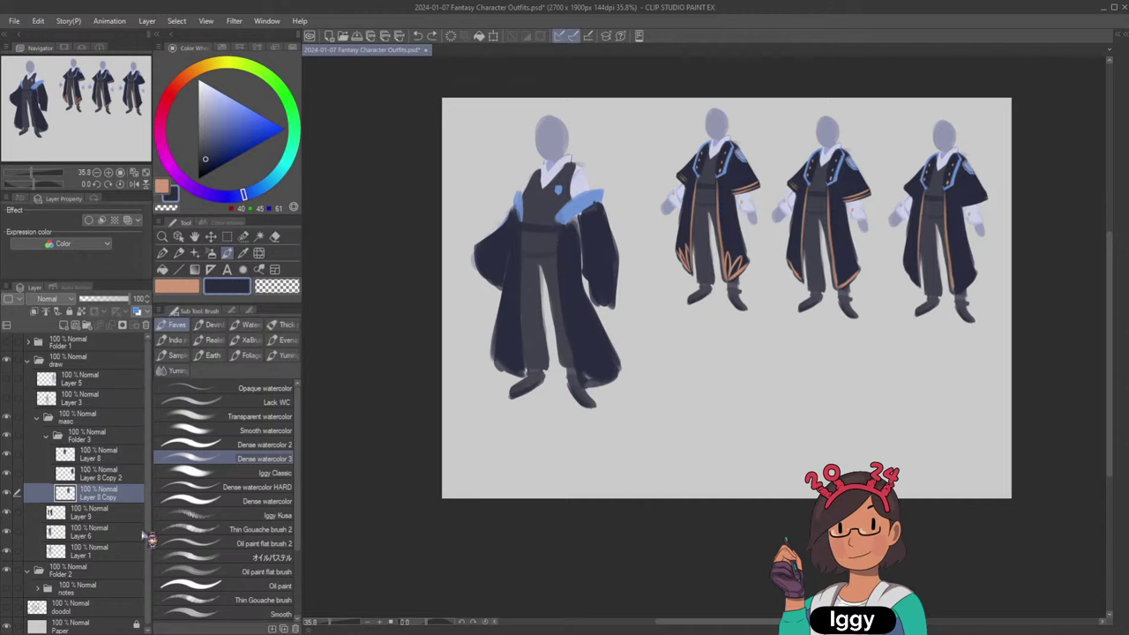
key(ctrl+z)
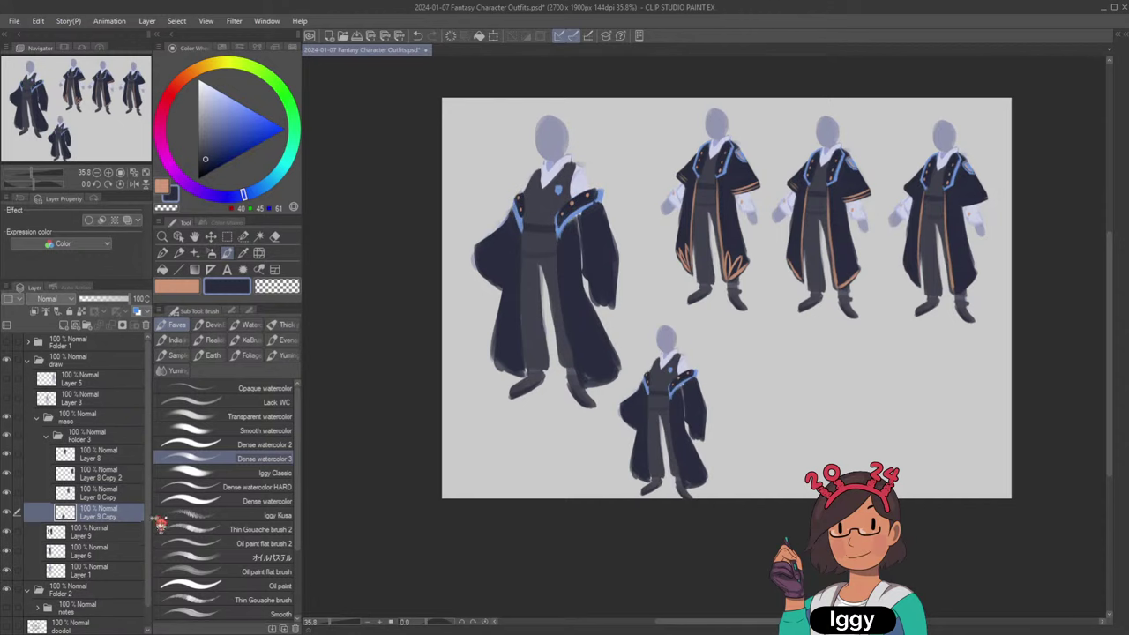
Undo the reduced figure copy, the collar details and the navy skirt panels, going back to only the sleeves and blue collar.
click(11, 513)
click(10, 514)
key(ctrl+z)
key(ctrl+z)
key(ctrl+z)
key(ctrl+z)
key(ctrl+z)
key(ctrl+z)
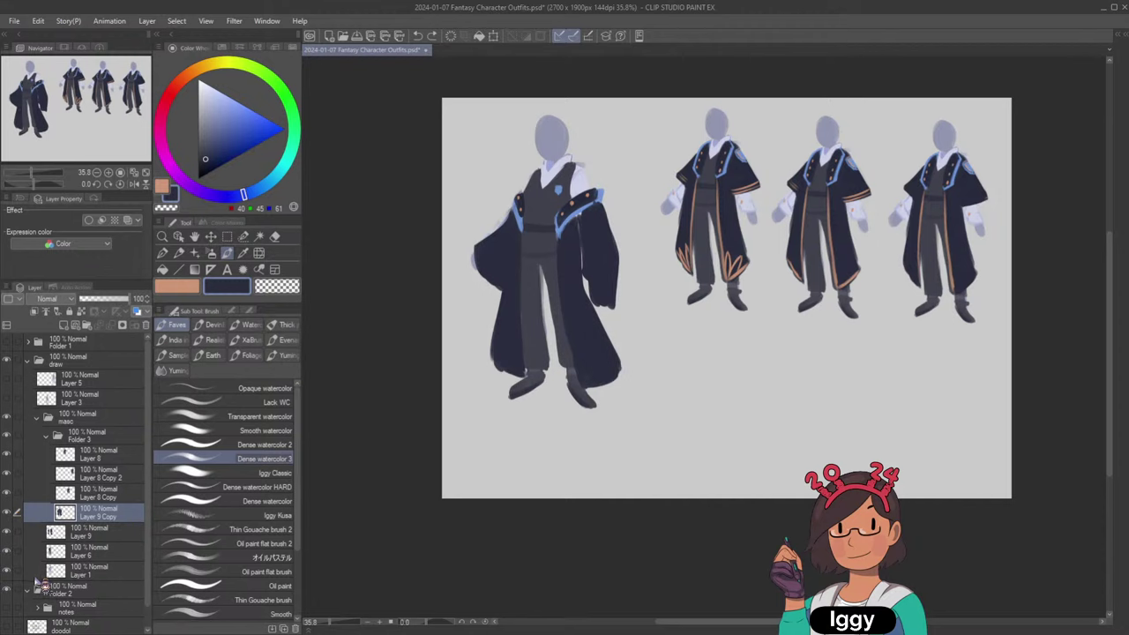
key(ctrl+z)
key(ctrl+z)
key(ctrl+z)
key(ctrl+z)
key(ctrl+z)
key(ctrl+z)
key(ctrl+z)
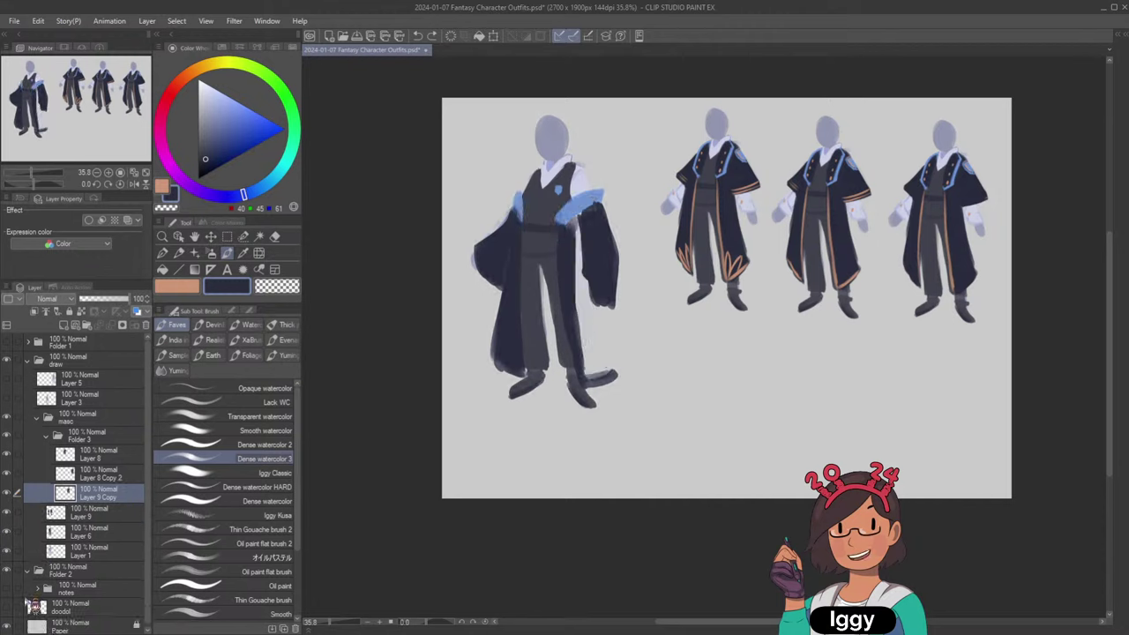
key(ctrl+z)
key(ctrl+z)
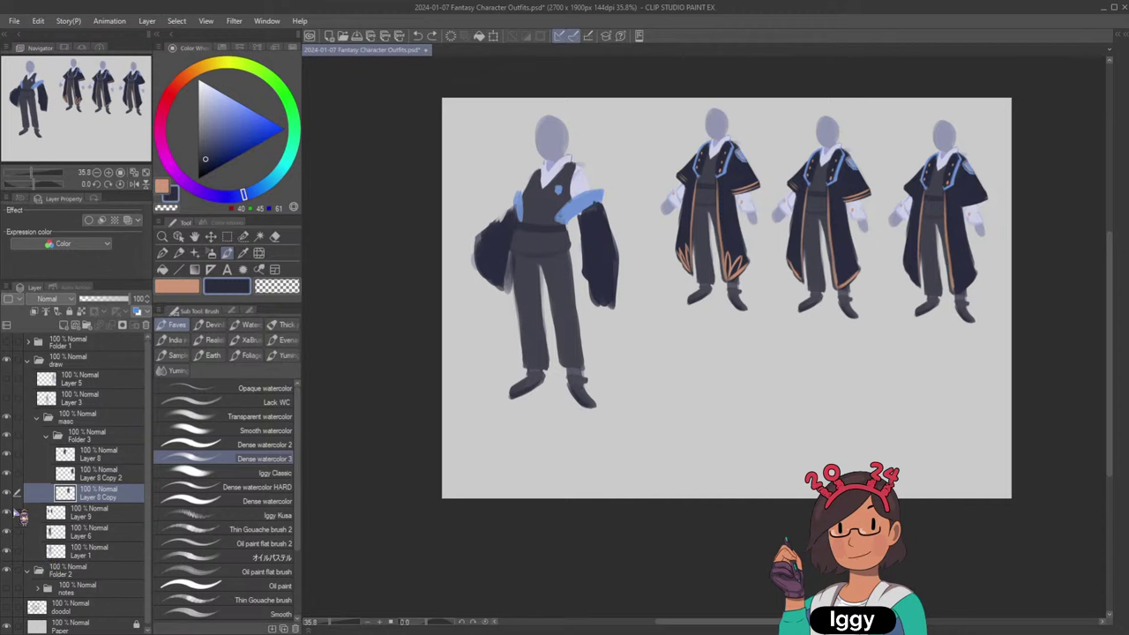
Undo the remaining off-shoulder painting, the shrinking of the three variations and their folder, back to the unmerged Layer 8 and its copies.
click(11, 514)
click(10, 513)
key(ctrl+z)
key(ctrl+z)
key(ctrl+z)
key(ctrl+z)
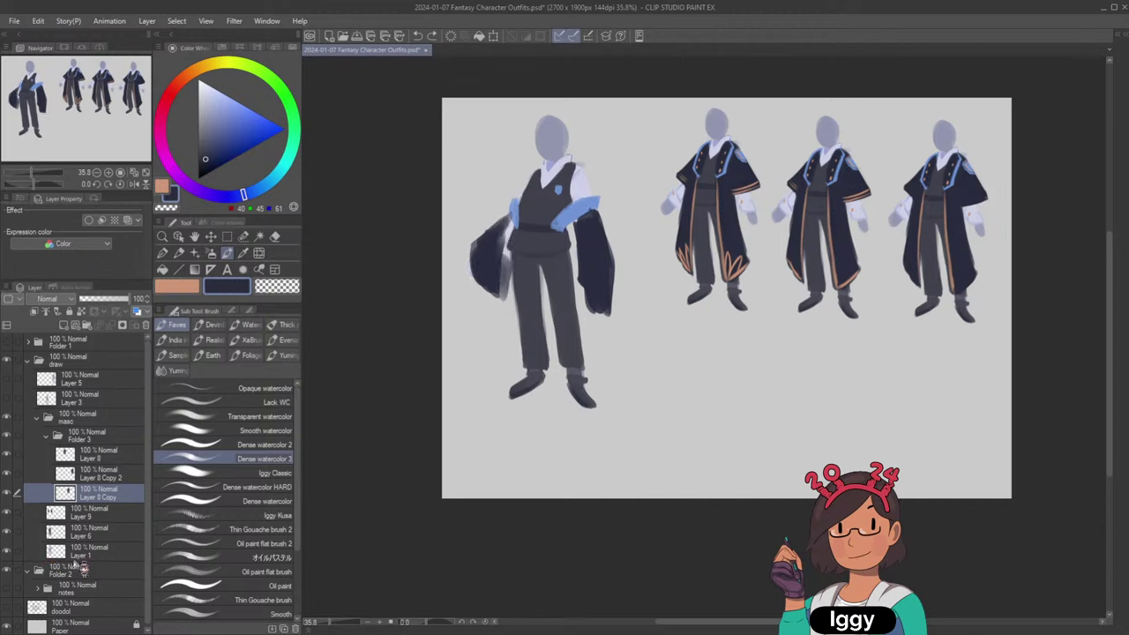
key(ctrl+z)
key(ctrl+z)
key(ctrl+z)
key(ctrl+z)
key(ctrl+z)
key(ctrl+z)
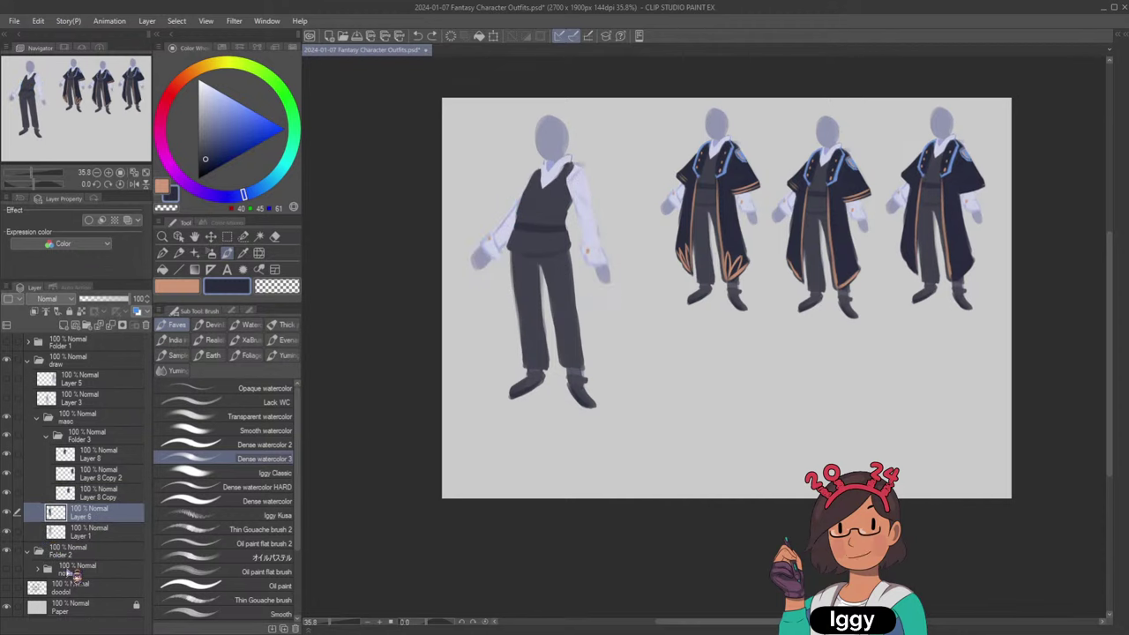
key(ctrl+z)
key(ctrl+z)
key(ctrl+z)
key(ctrl+z)
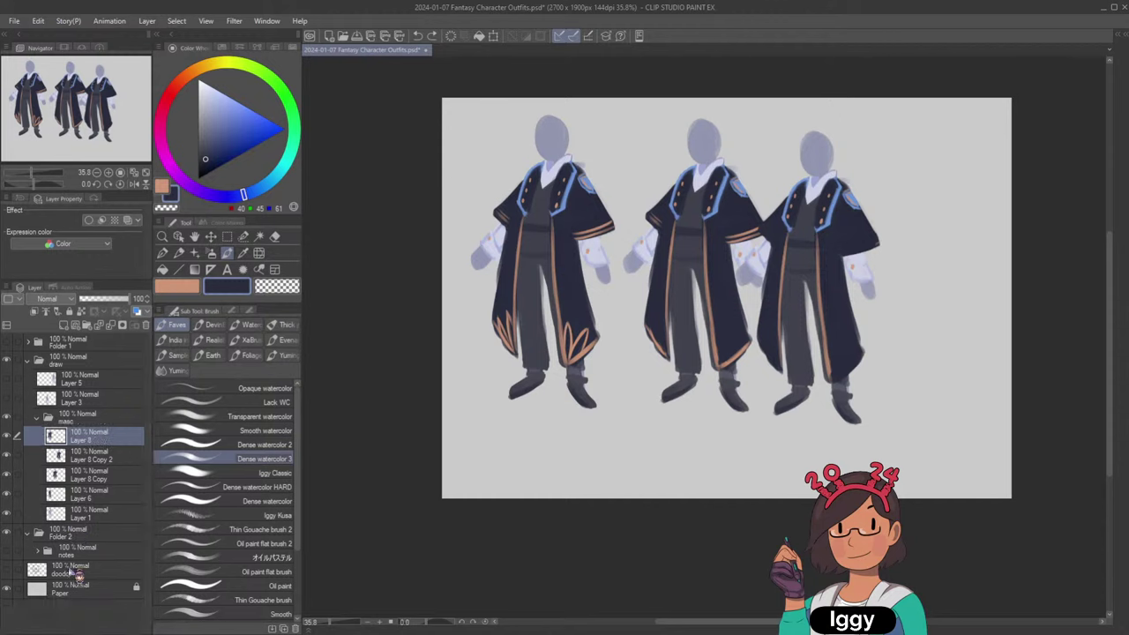
key(ctrl+z)
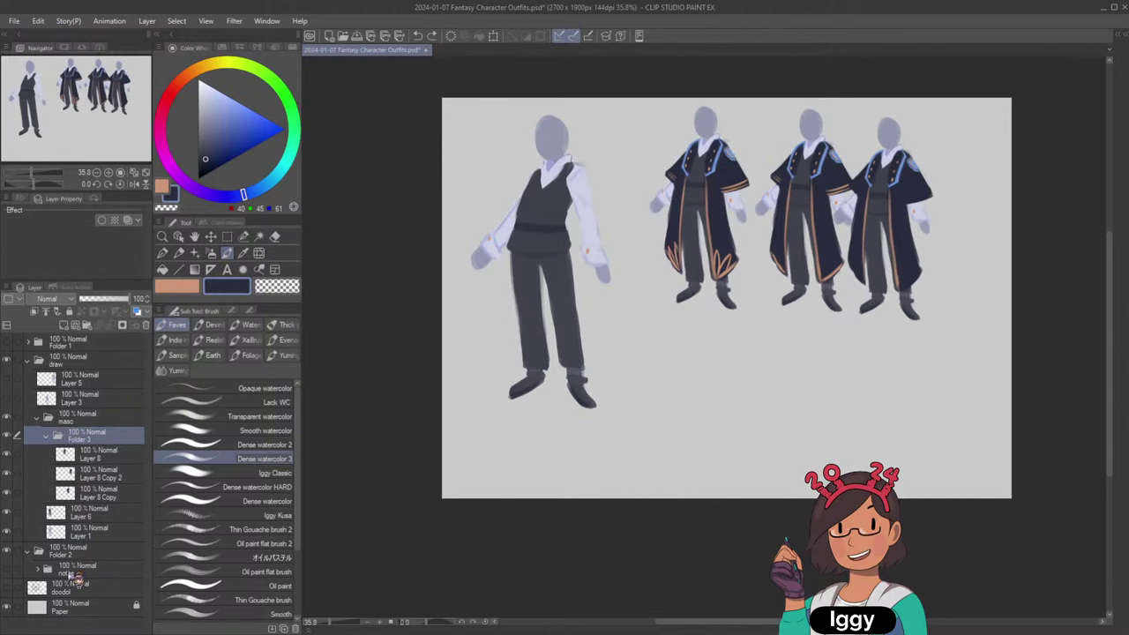
key(ctrl+z)
key(ctrl+z)
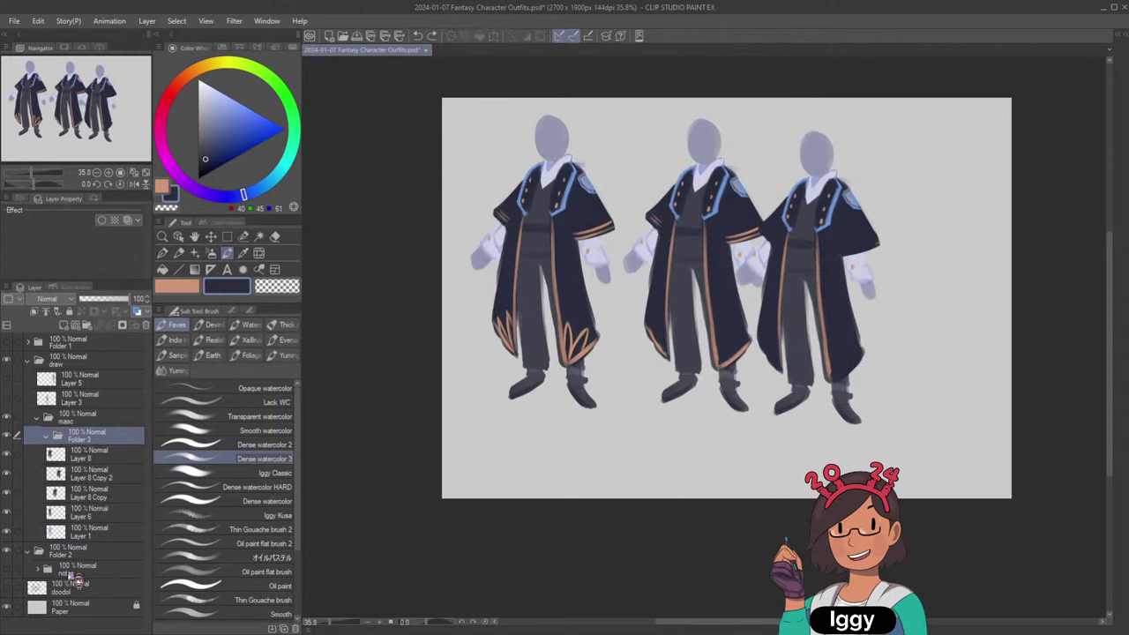
key(ctrl+z)
key(ctrl+z)
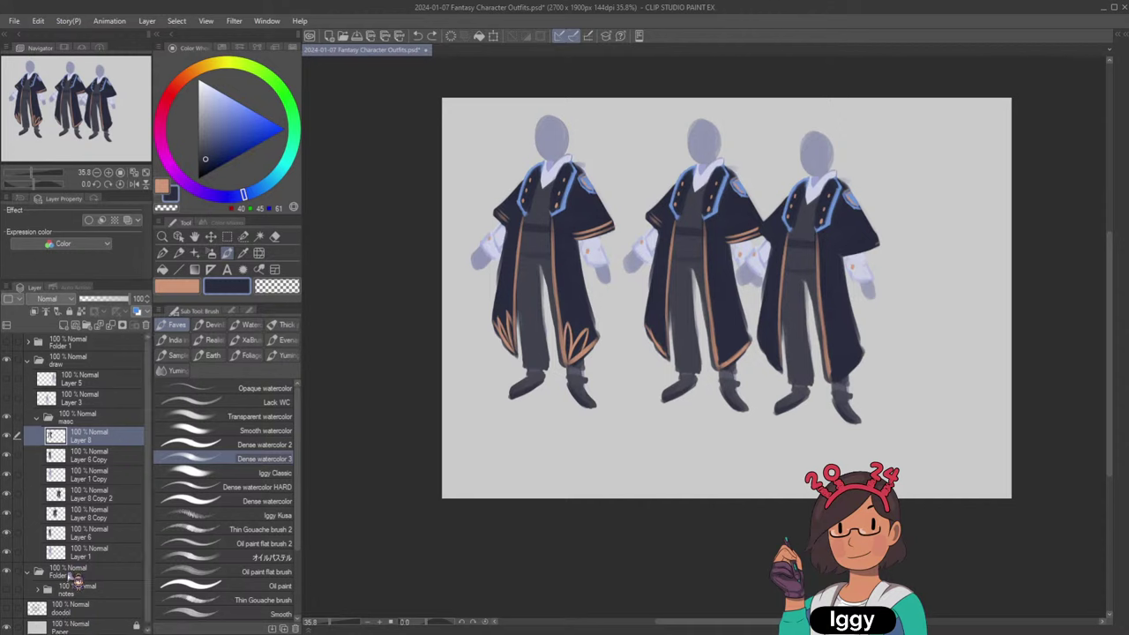
Duplicate the Layer 8 robe directly above Layer 6, and paste the small off-shoulder figure as a layer above the duplicate.
click(7, 436)
click(7, 436)
drag(113, 536, 113, 535)
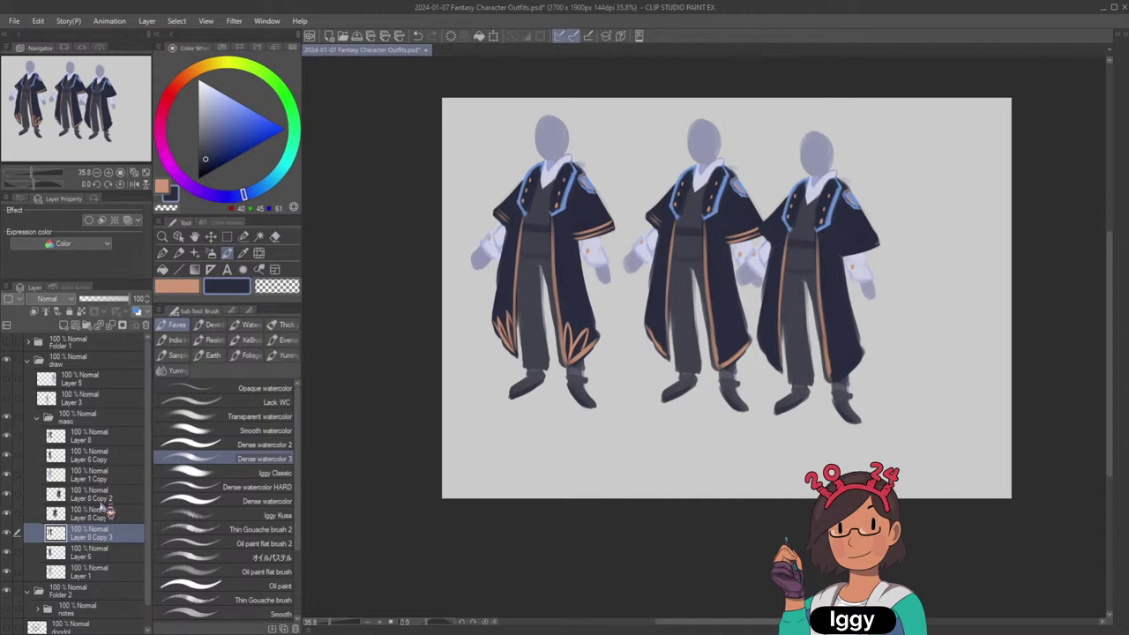
key(ctrl+v)
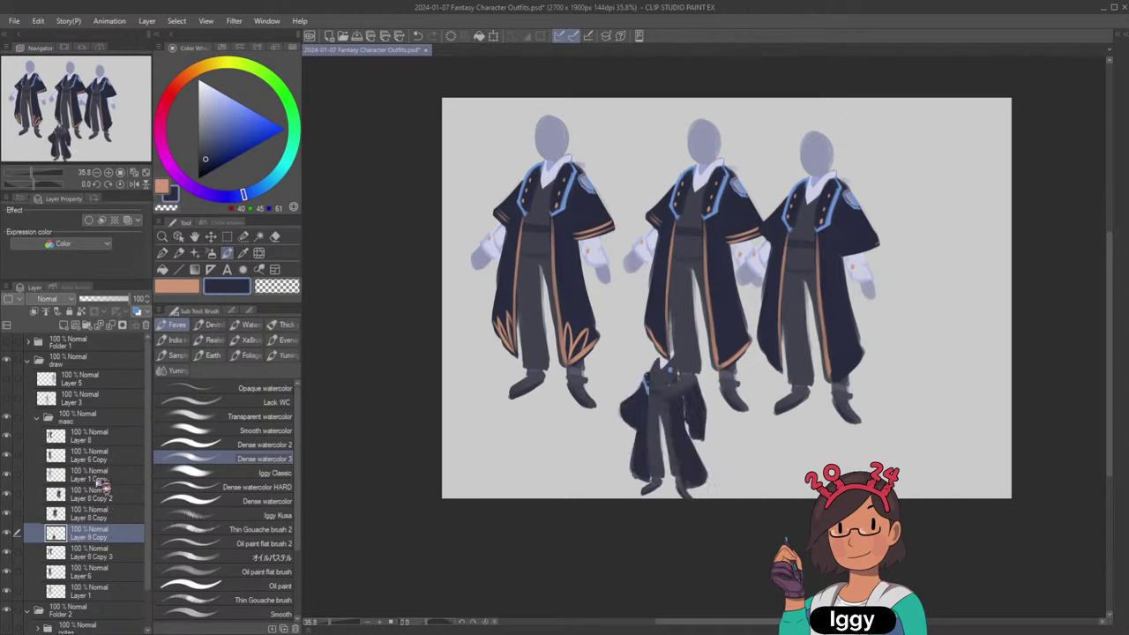
Merge Layer 8, Layer 6 Copy and Layer 1 Copy into a single layer.
click(104, 475)
shift+click(113, 441)
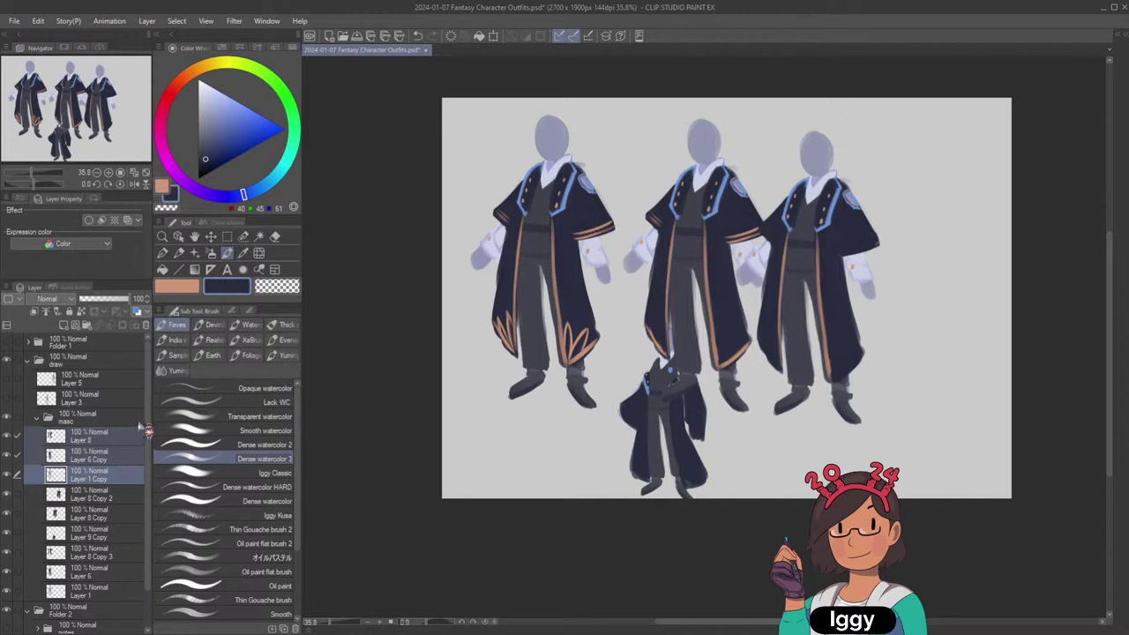
key(shift+alt+e)
Create a layer folder and put the three full robe variations and the pasted off-shoulder figure inside it.
click(87, 325)
click(102, 457)
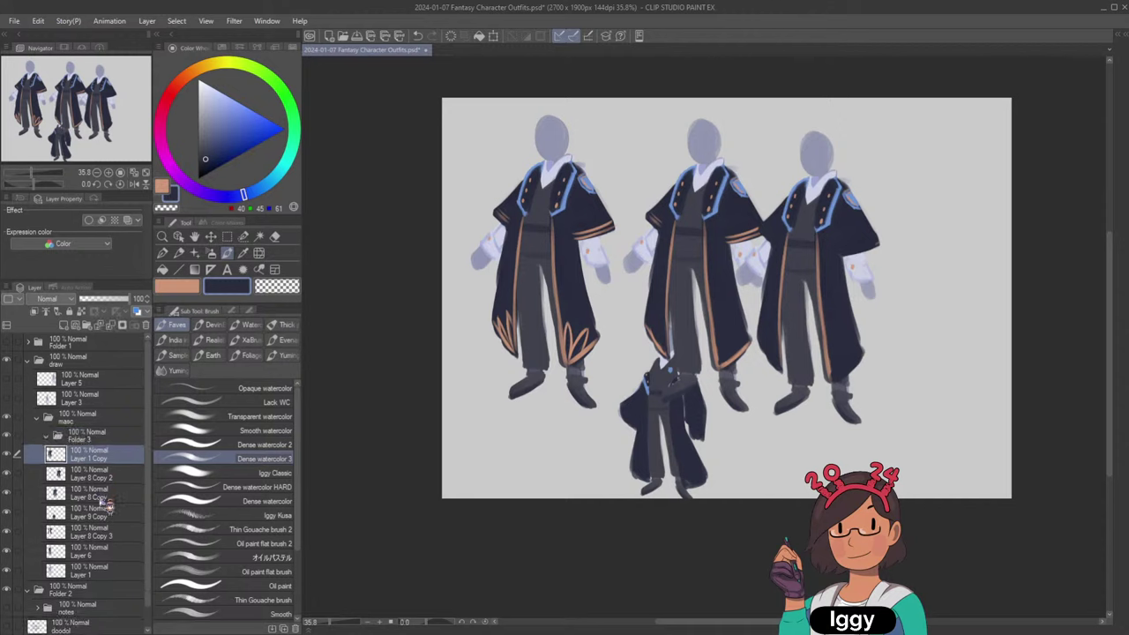
shift+click(106, 496)
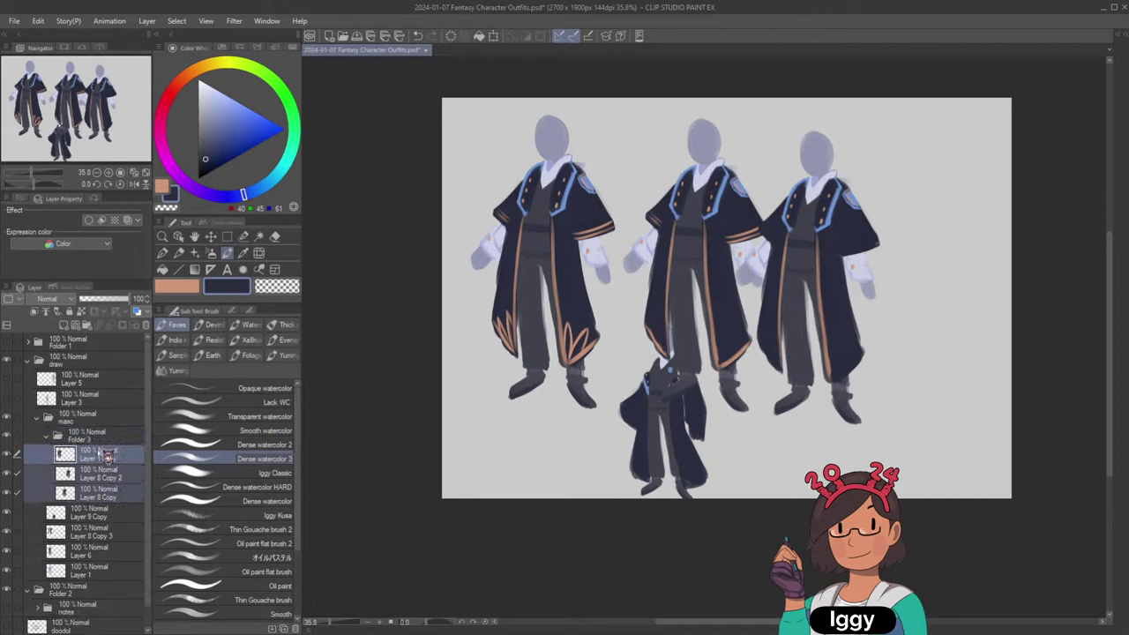
click(100, 517)
Shrink the three robe variations together and space them evenly in a row beside the large figure.
click(180, 237)
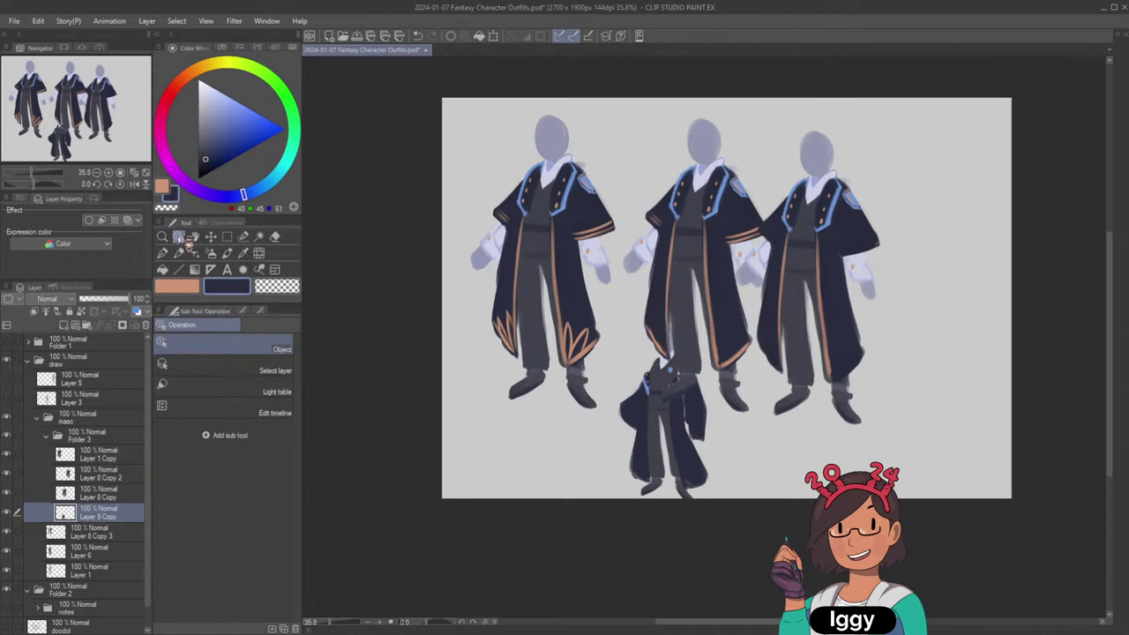
click(101, 493)
shift+click(110, 457)
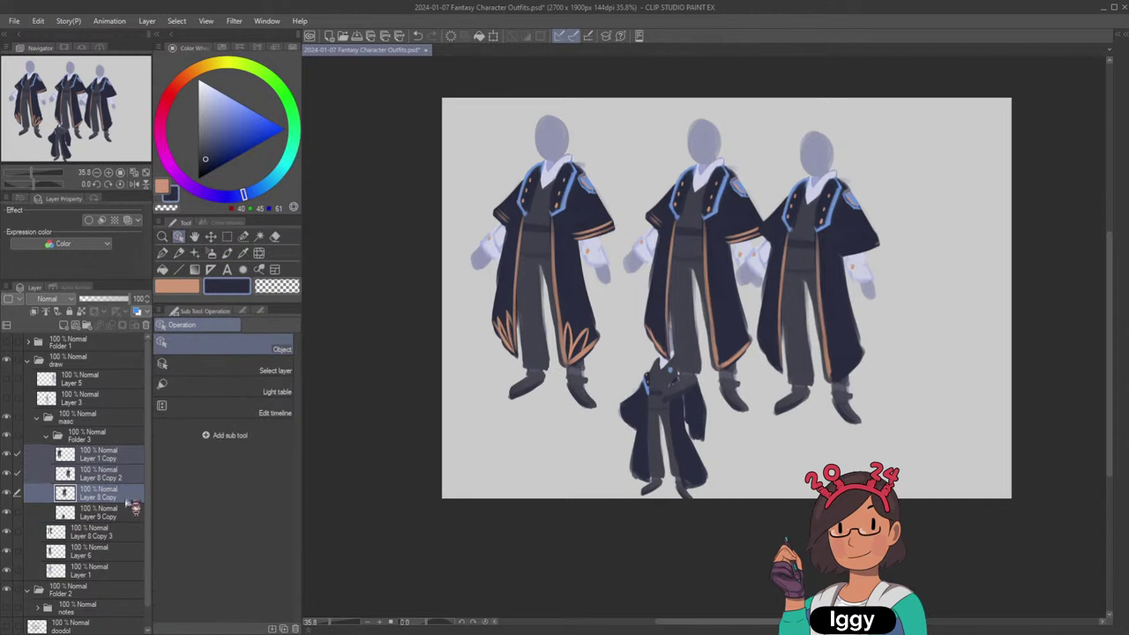
key(ctrl+t)
drag(885, 114, 745, 216)
drag(694, 287, 986, 181)
click(759, 336)
key(Return)
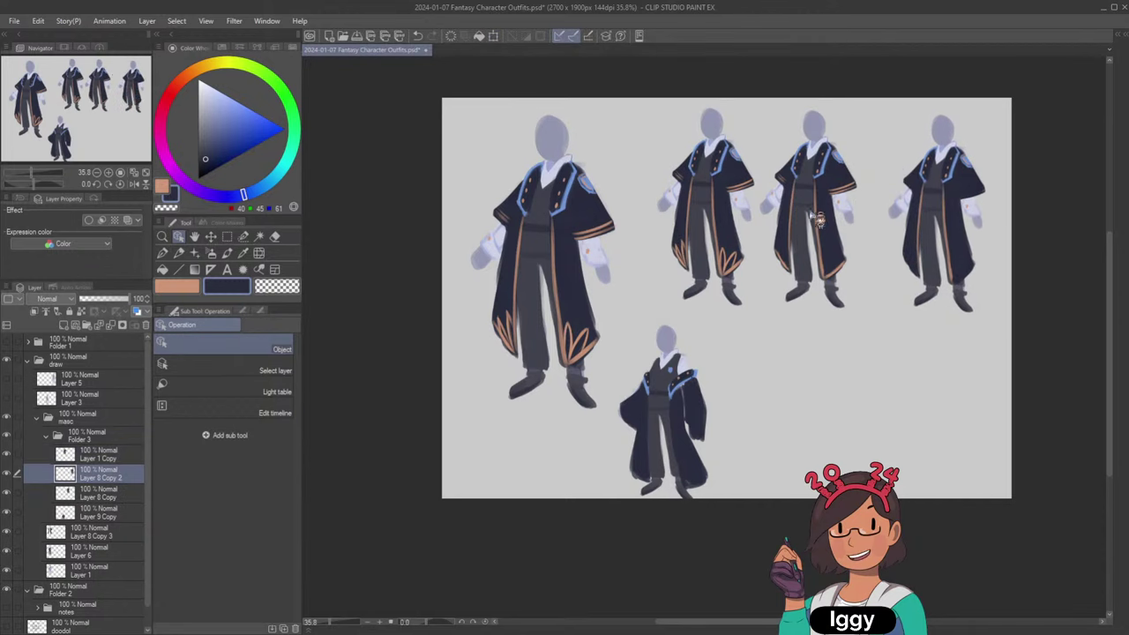
drag(819, 221, 834, 221)
Move the small off-shoulder figure under the first robe variation and enlarge it to match the height of the others.
drag(683, 393, 719, 378)
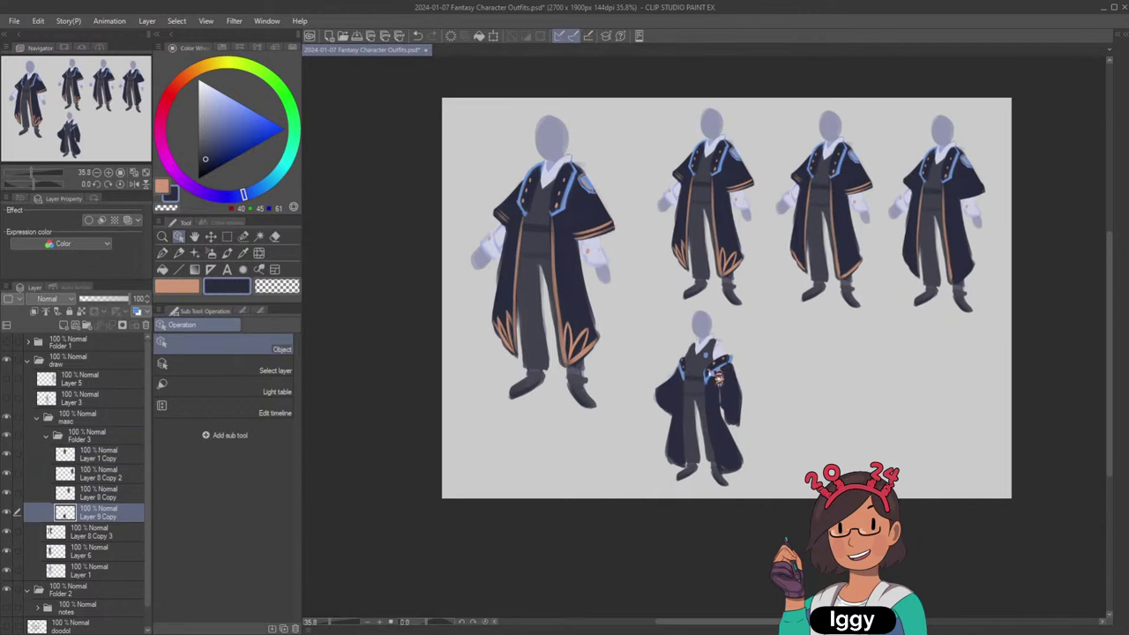
key(ctrl+t)
drag(743, 308, 757, 282)
drag(746, 329, 748, 340)
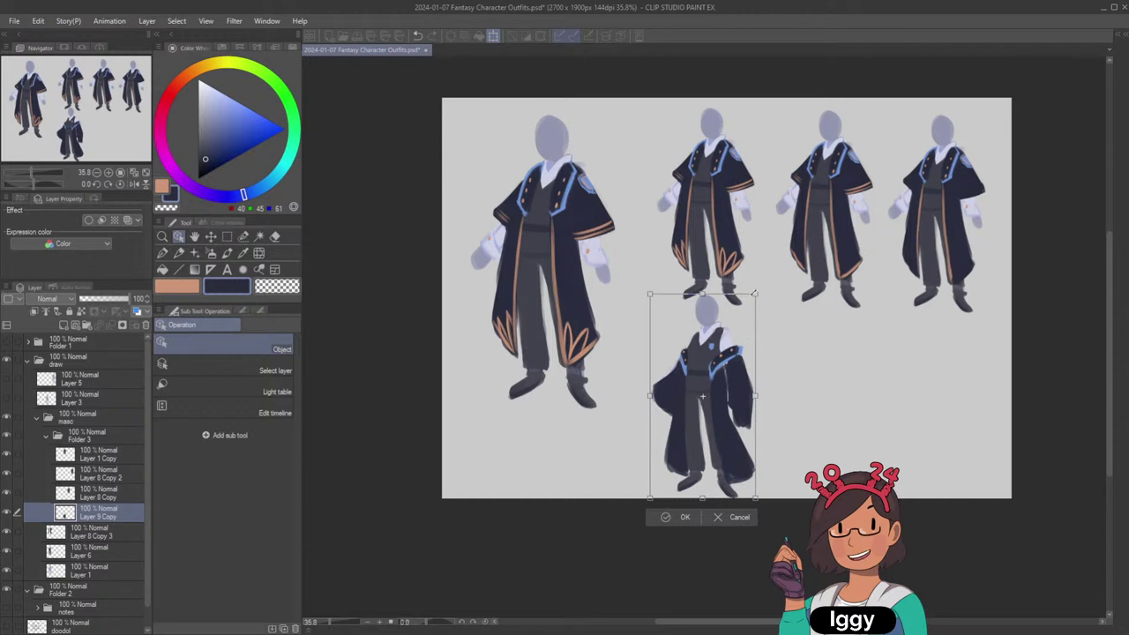
click(681, 517)
Nudge the three robe variations and the off-shoulder figure into tidier, evenly spaced positions.
drag(719, 181, 712, 181)
drag(856, 209, 845, 204)
drag(952, 212, 940, 207)
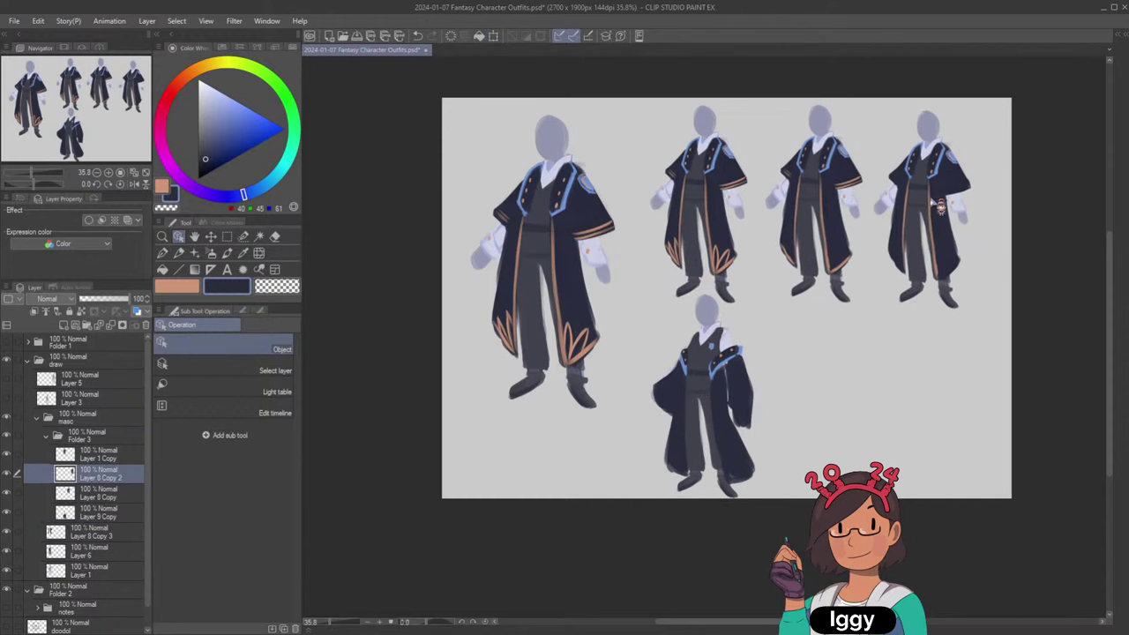
drag(728, 370, 733, 367)
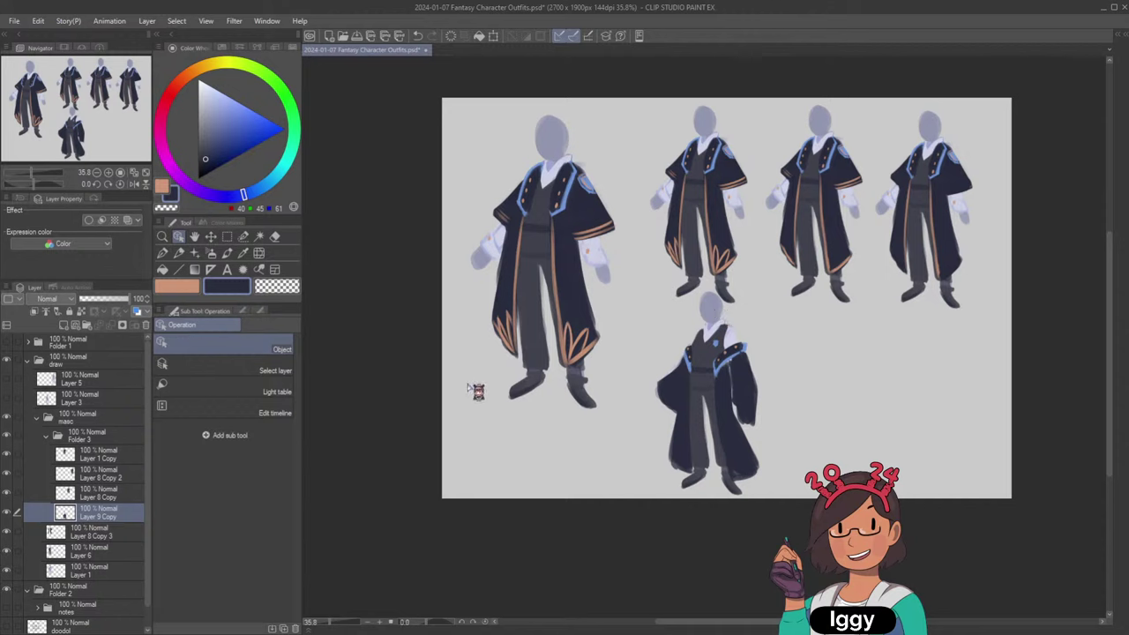
Scale all four small figures down together slightly, and lower the off-shoulder one to leave a gap beneath the top row.
click(9, 513)
click(8, 513)
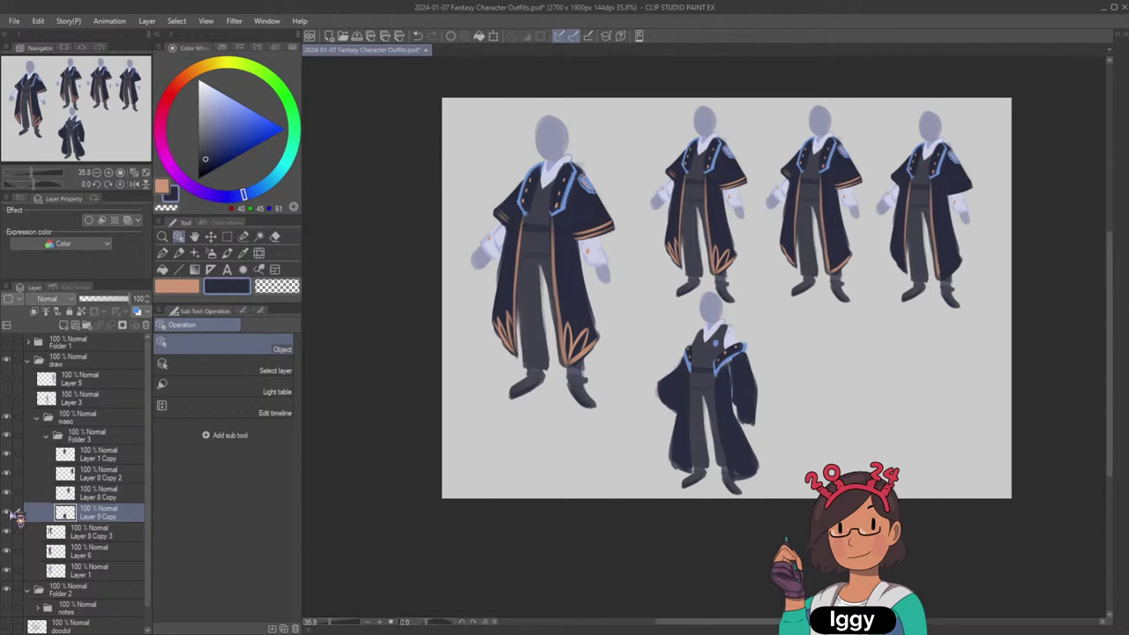
click(115, 494)
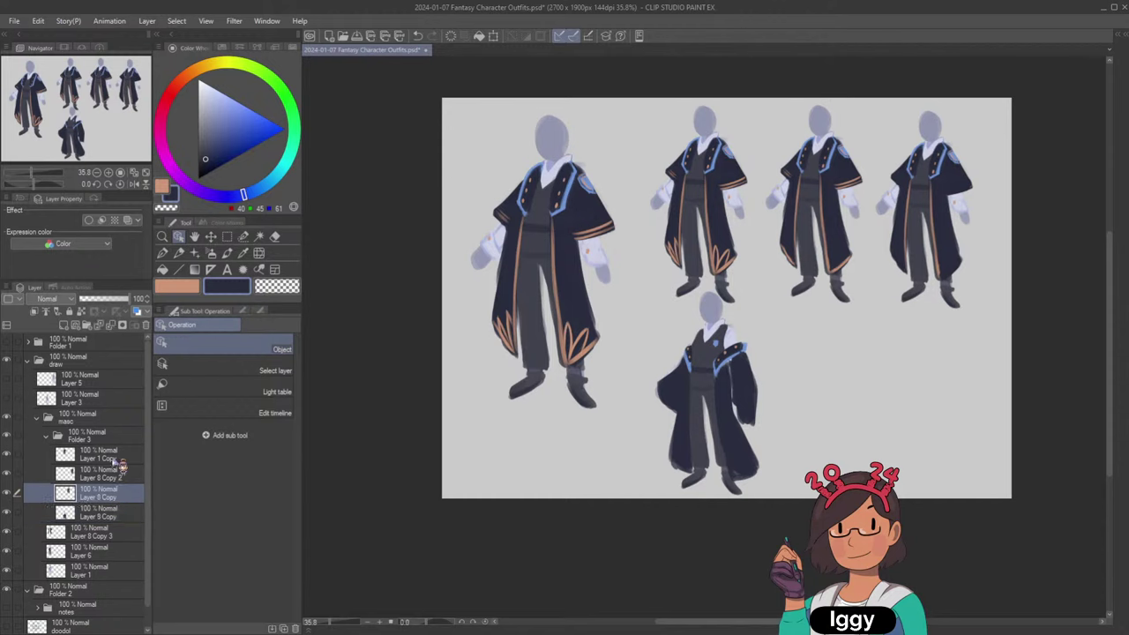
shift+click(102, 455)
key(ctrl+t)
click(798, 327)
click(99, 455)
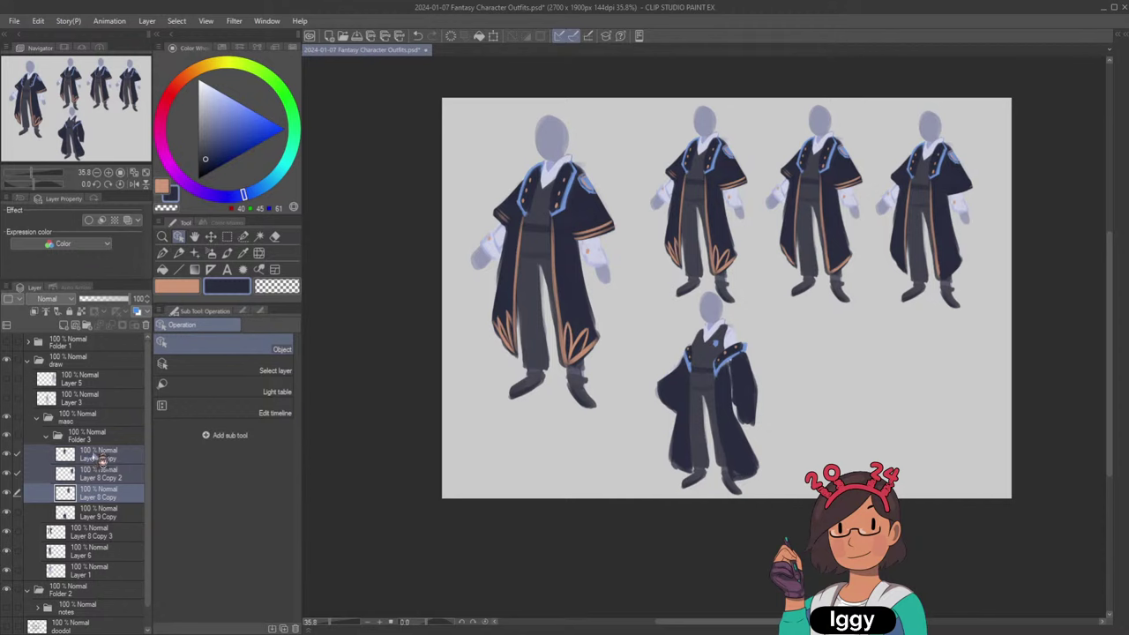
shift+click(100, 512)
key(ctrl+t)
drag(978, 490, 946, 461)
click(772, 475)
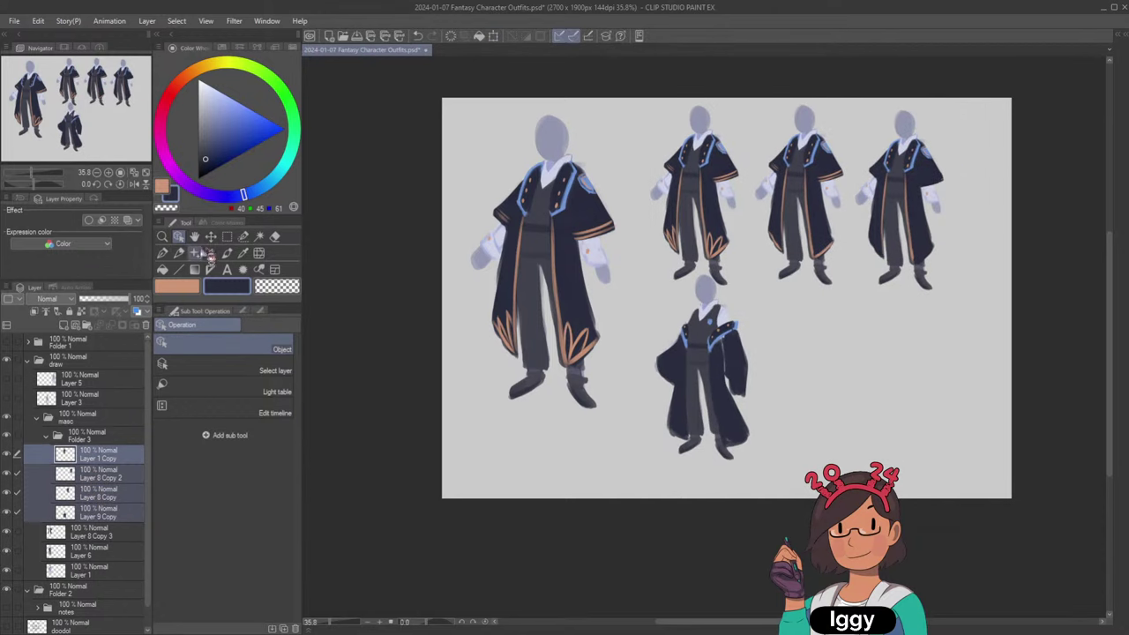
drag(713, 369, 707, 393)
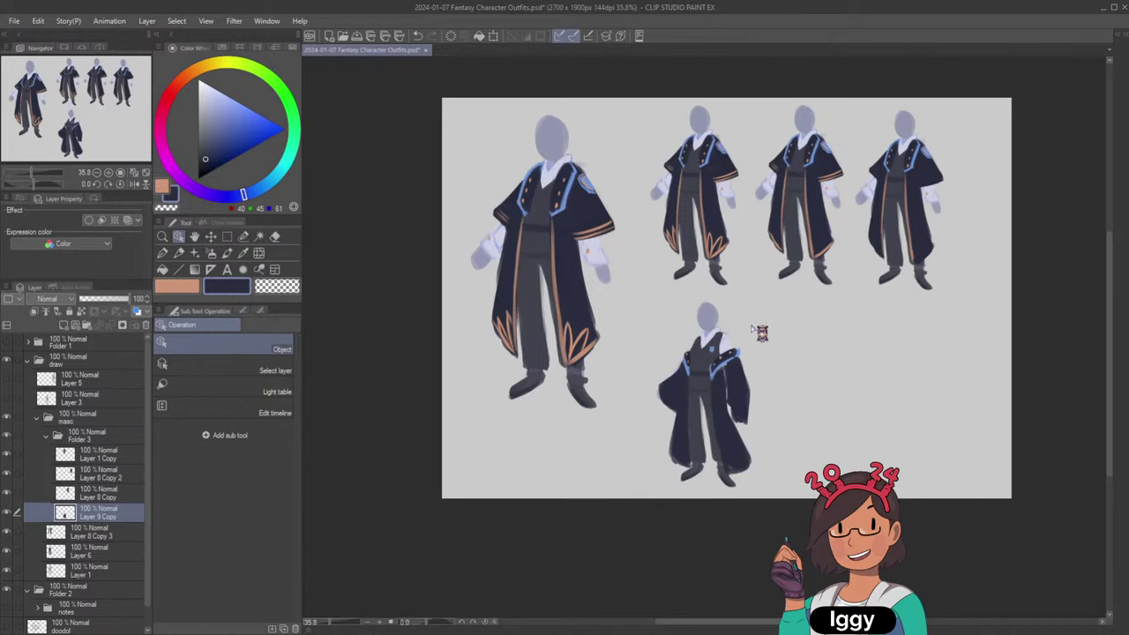
Paint over the orange leaf ornaments at the hem of the large robe on Layer 8 Copy 3 with navy.
scroll(647, 304, up, 3)
click(215, 257)
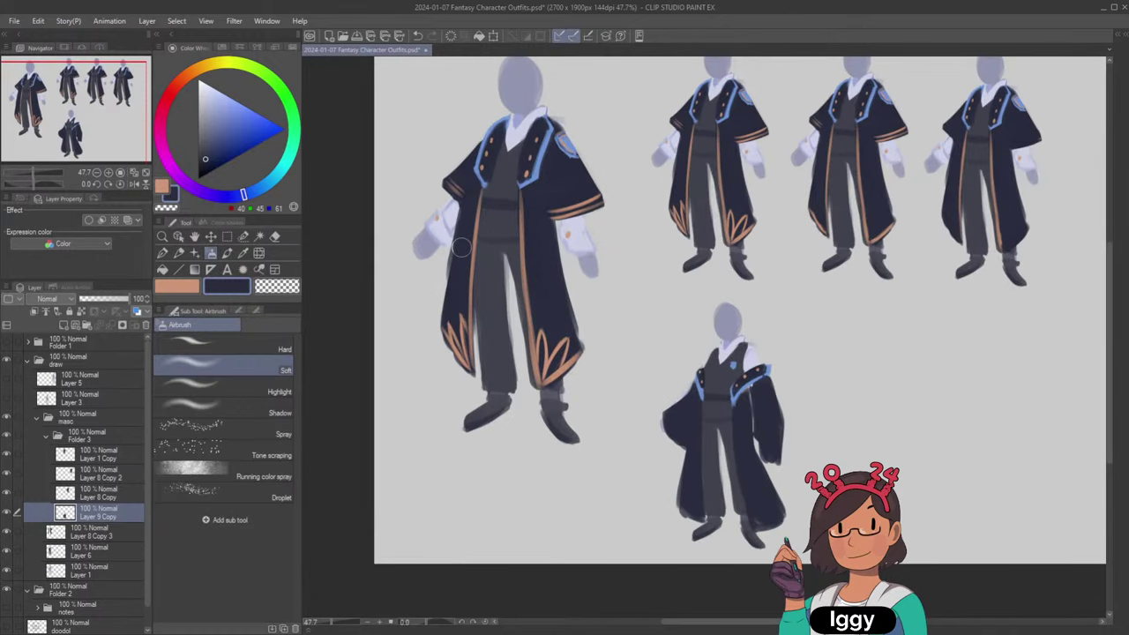
click(182, 240)
click(477, 241)
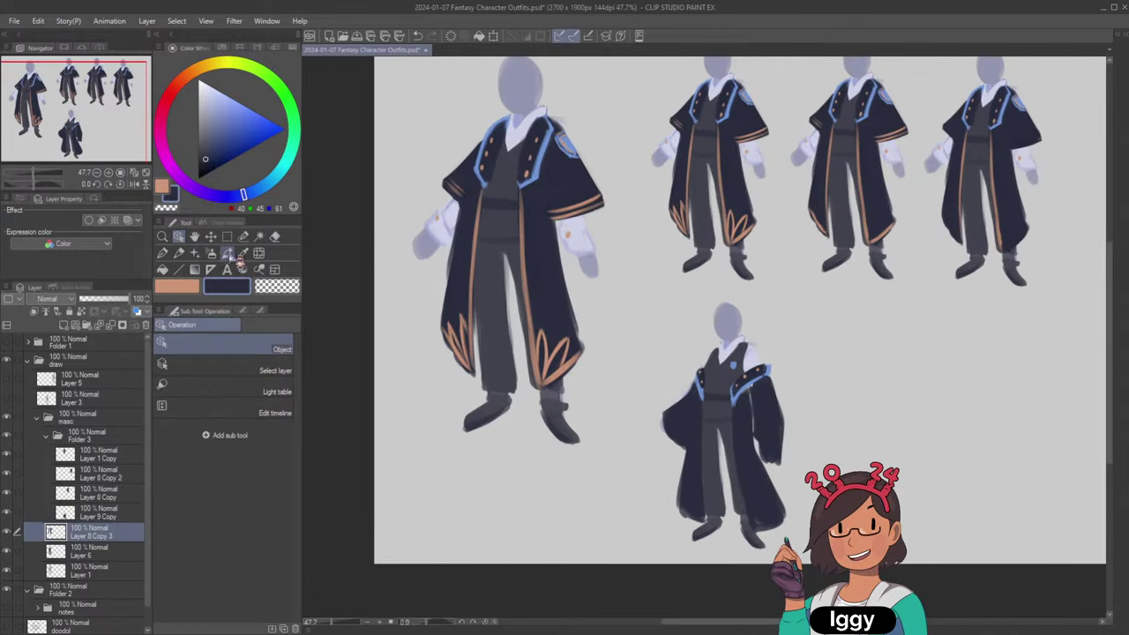
click(226, 253)
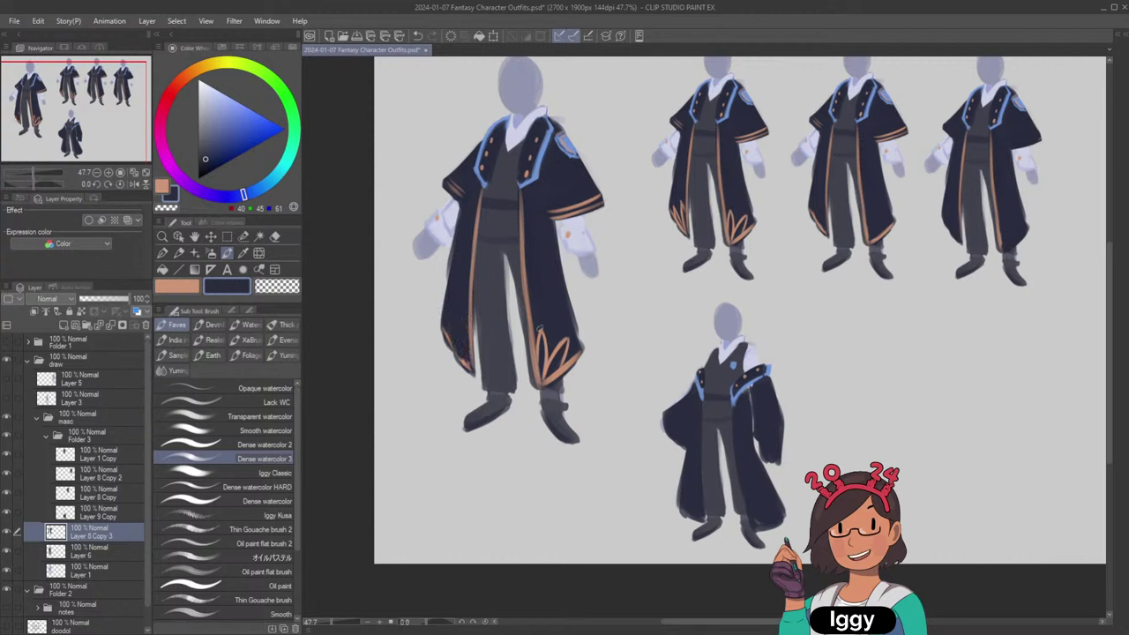
mouse_move(540, 328)
mouse_down()
mouse_move(538, 374)
mouse_move(542, 323)
mouse_up()
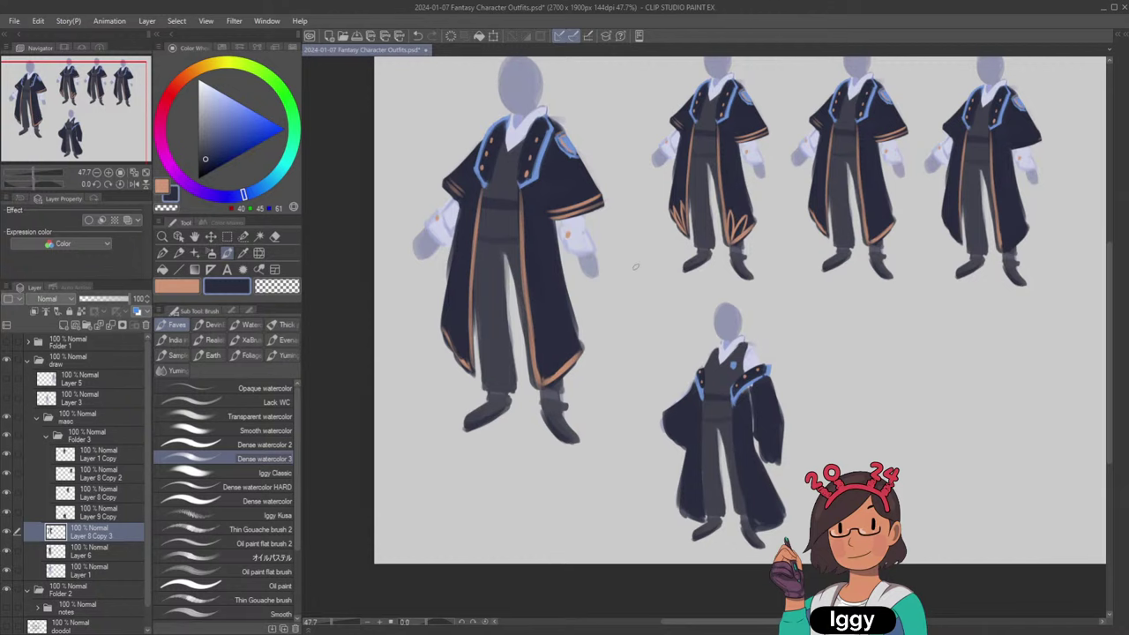
scroll(636, 267, down, 2)
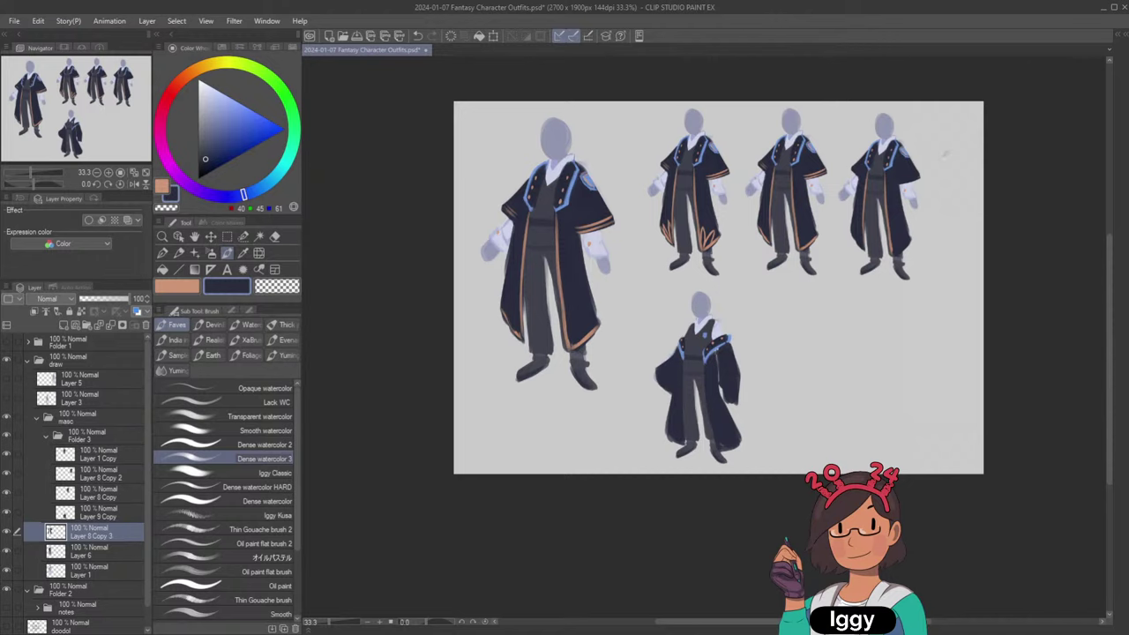
Collapse Folder 3, hide the large robe's Layer 8 Copy 3, and add a new layer directly above it.
scroll(942, 156, up, 1)
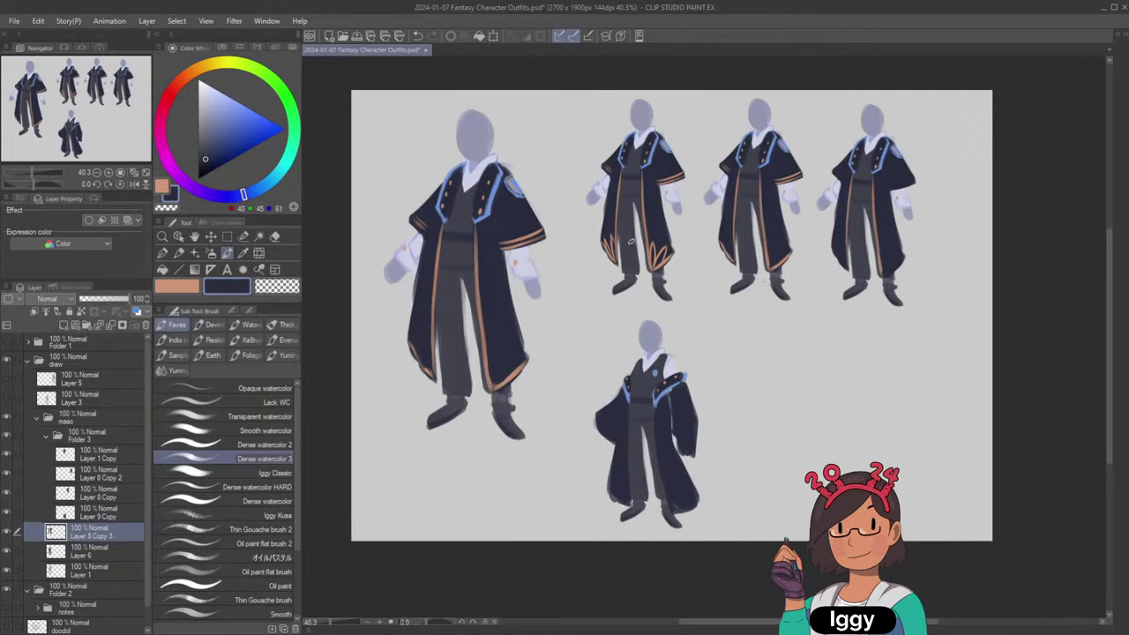
click(145, 172)
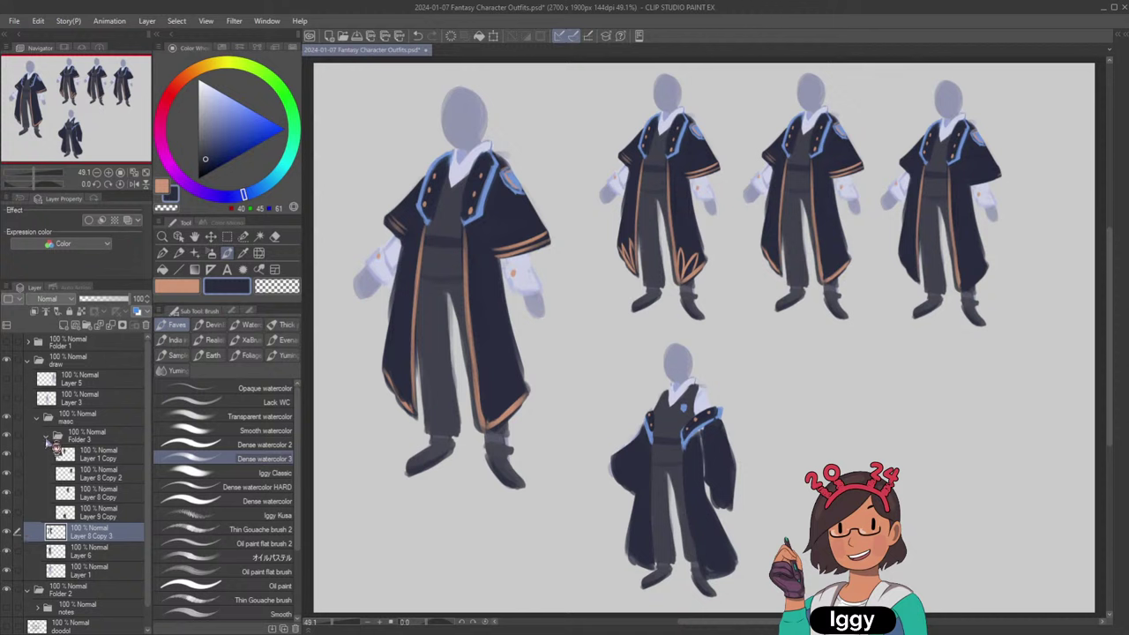
click(47, 436)
click(16, 458)
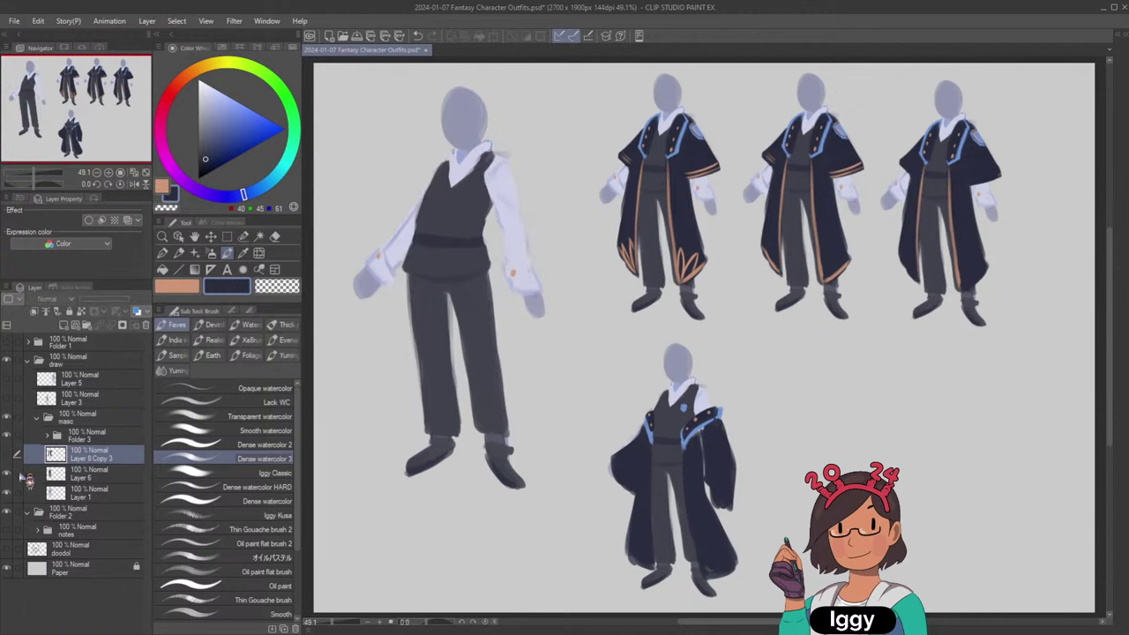
click(64, 326)
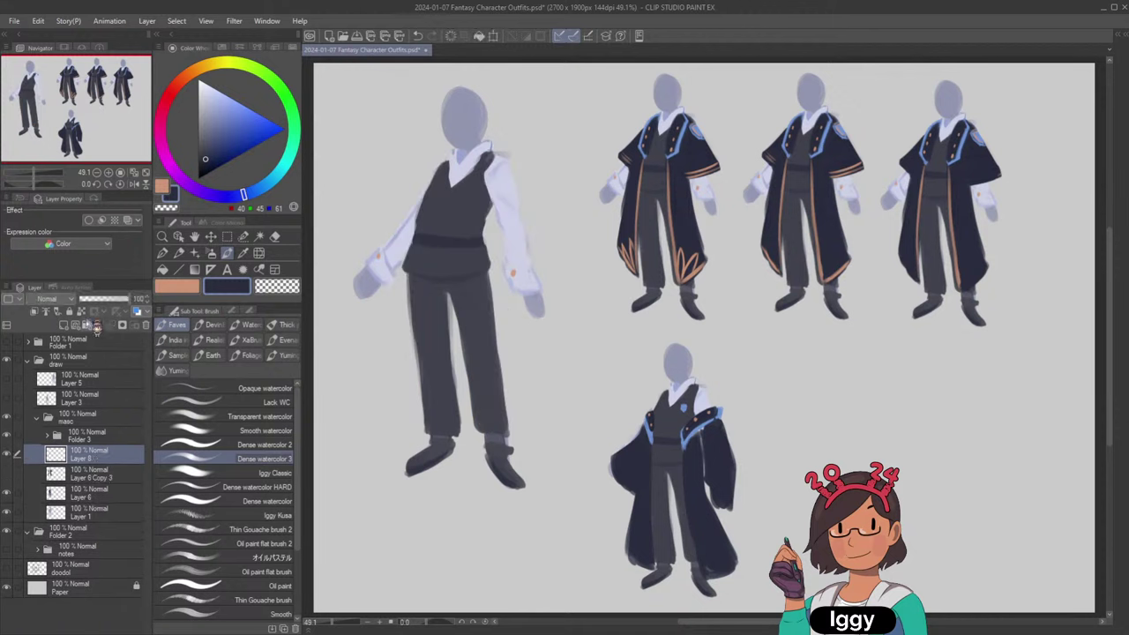
Paint light blue pieces at both hips of the large figure, using the blue sampled from the small robe's trim.
click(185, 287)
click(233, 288)
alt+click(686, 133)
key(ctrl+z)
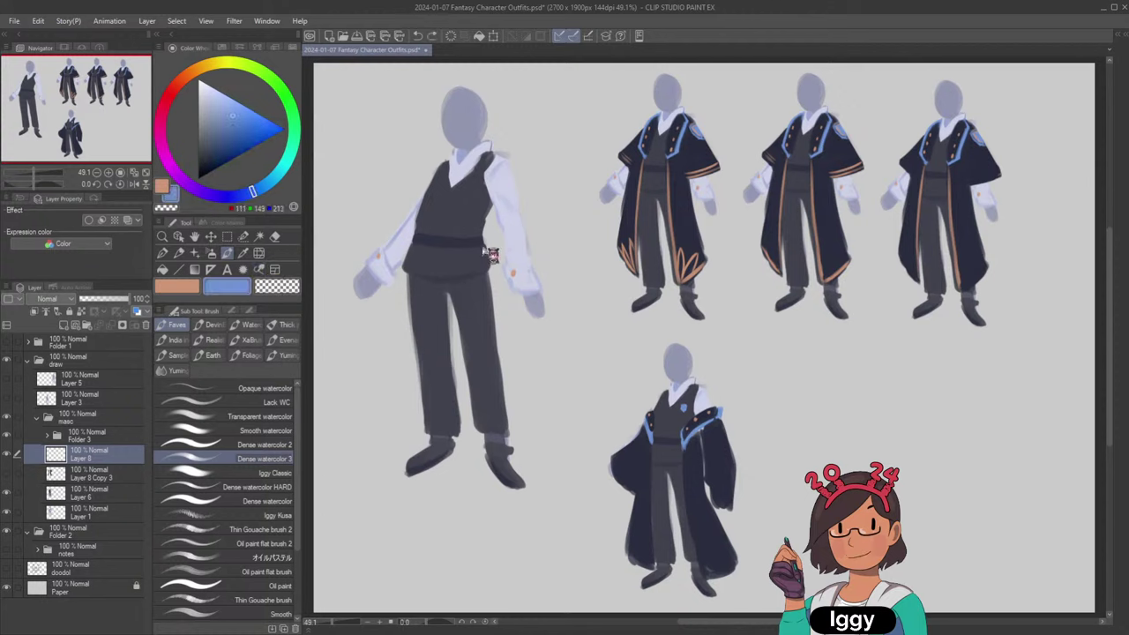
mouse_move(483, 247)
mouse_down()
mouse_move(469, 289)
mouse_move(416, 251)
mouse_move(412, 309)
mouse_up()
mouse_move(411, 253)
mouse_down()
mouse_move(409, 298)
mouse_move(486, 299)
mouse_up()
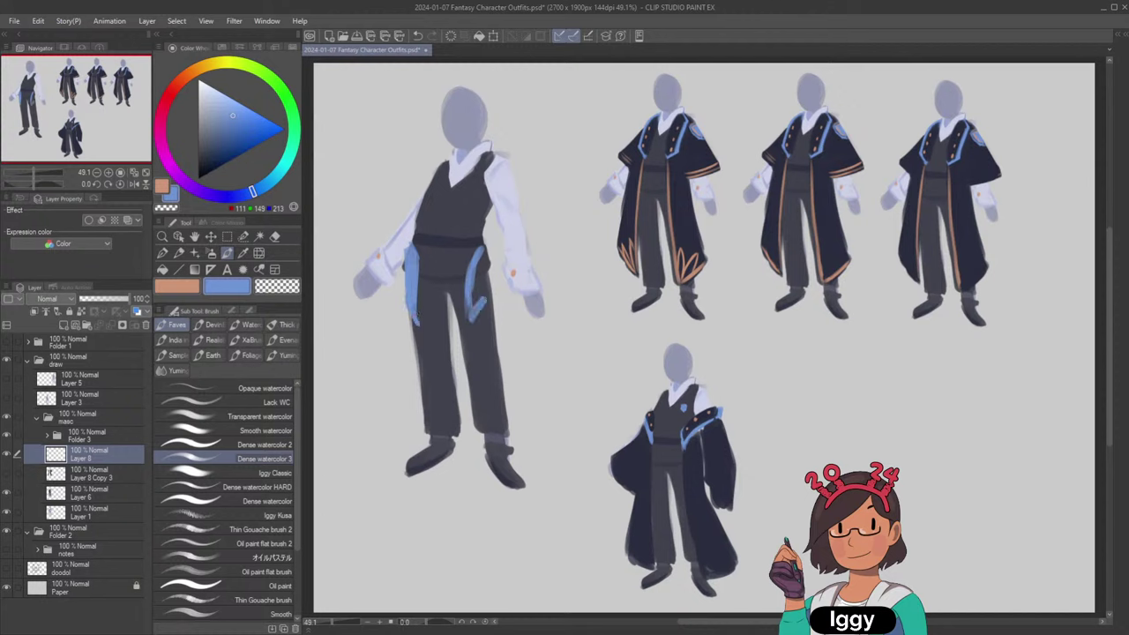
drag(484, 249, 473, 314)
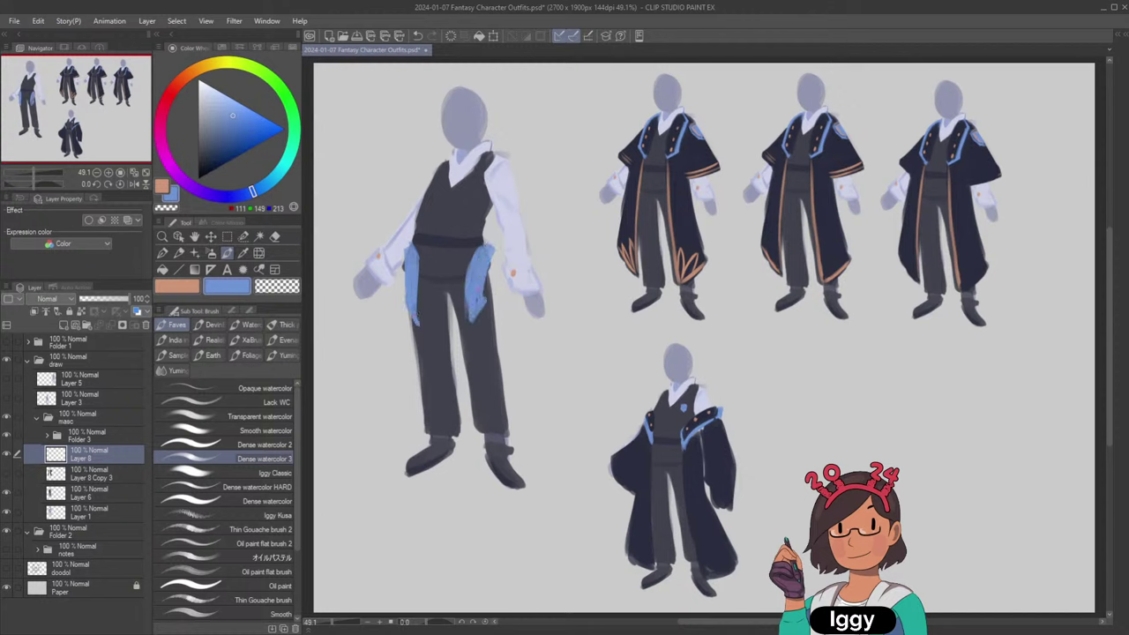
Paint robe sleeves knotted around the large figure's waist with hanging ends, using navy sampled from the small robe.
alt+click(683, 154)
alt+click(683, 159)
mouse_move(407, 269)
mouse_down()
mouse_move(415, 284)
mouse_move(409, 263)
mouse_move(442, 272)
mouse_move(411, 316)
mouse_move(416, 305)
mouse_move(419, 328)
mouse_move(430, 280)
mouse_move(479, 336)
mouse_up()
mouse_move(454, 255)
mouse_down()
mouse_move(482, 253)
mouse_move(490, 236)
mouse_move(483, 268)
mouse_move(451, 266)
mouse_move(497, 274)
mouse_up()
key(ctrl+z)
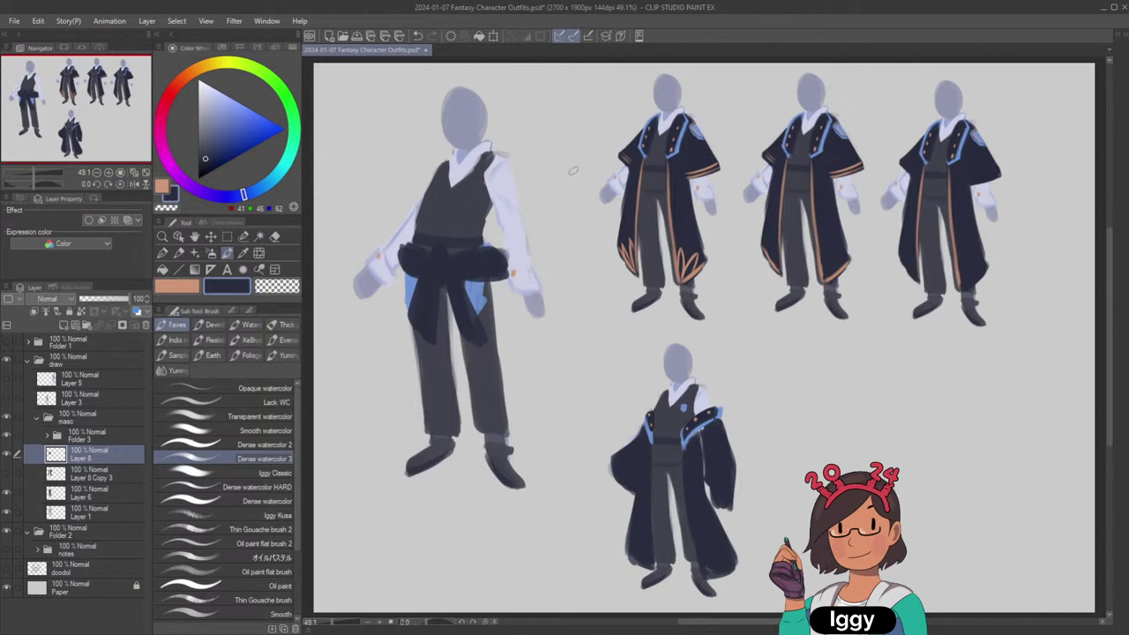
drag(403, 273, 370, 373)
drag(392, 325, 373, 396)
key(ctrl+z)
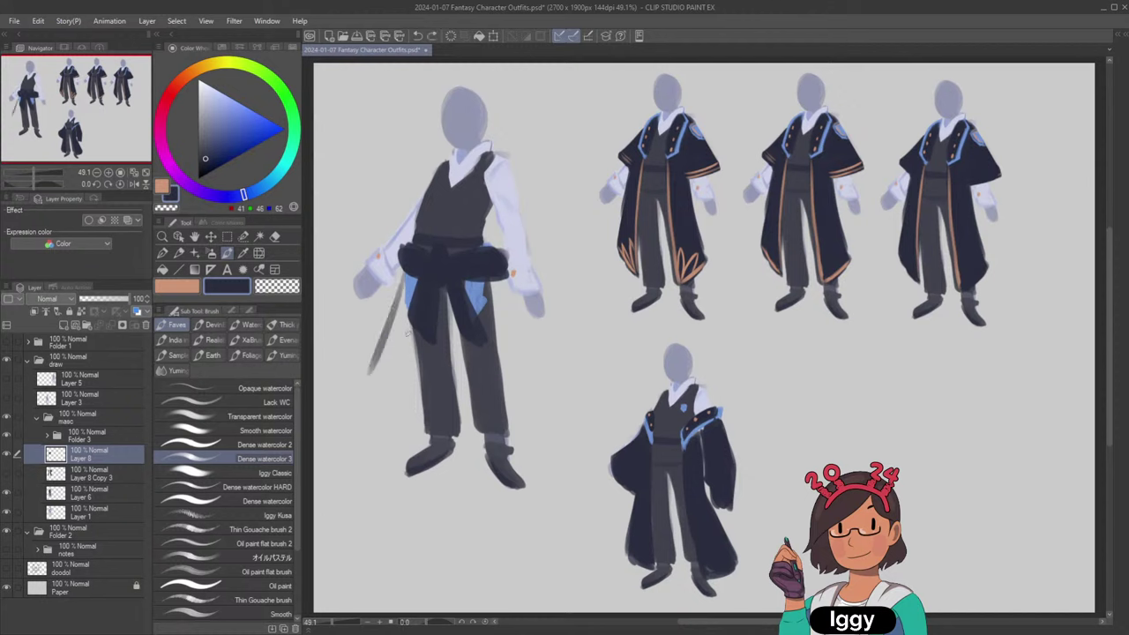
key(ctrl+z)
mouse_move(403, 274)
mouse_down()
mouse_move(390, 370)
mouse_move(358, 429)
mouse_up()
drag(386, 370, 357, 439)
key(ctrl+z)
key(ctrl+z)
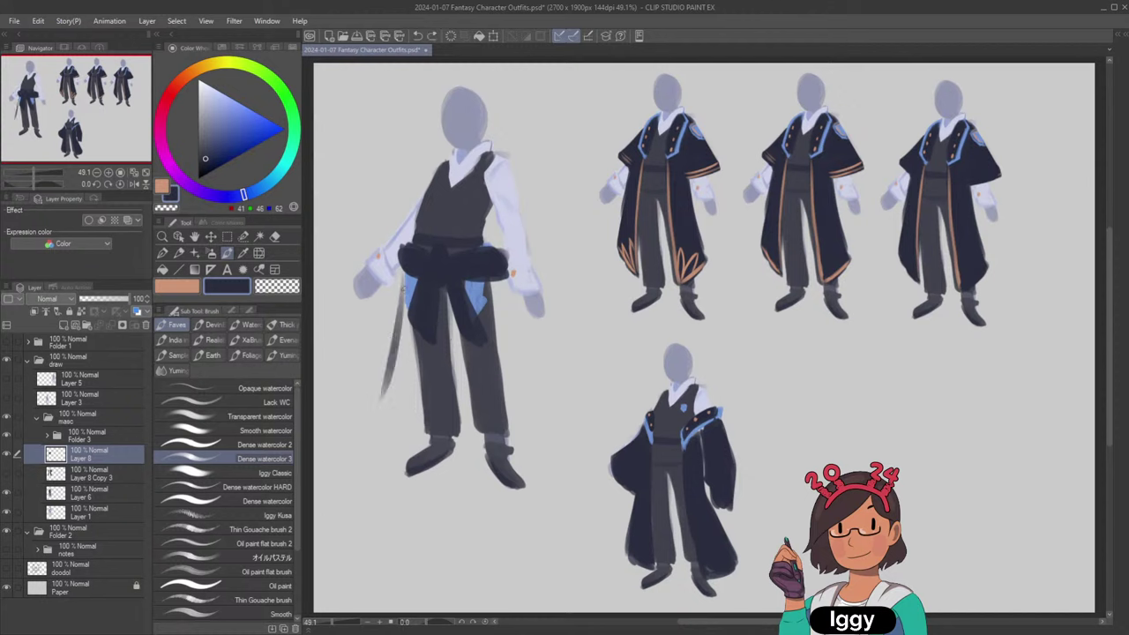
drag(403, 274, 379, 406)
key(ctrl+z)
key(ctrl+z)
Outline the tied robe's panel hanging from the waist to the ankle on the figure's left-hand side, with rough fold strokes inside.
mouse_move(404, 270)
mouse_down()
mouse_move(364, 416)
mouse_move(365, 443)
mouse_move(394, 460)
mouse_up()
drag(366, 443, 405, 456)
key(ctrl+z)
key(ctrl+z)
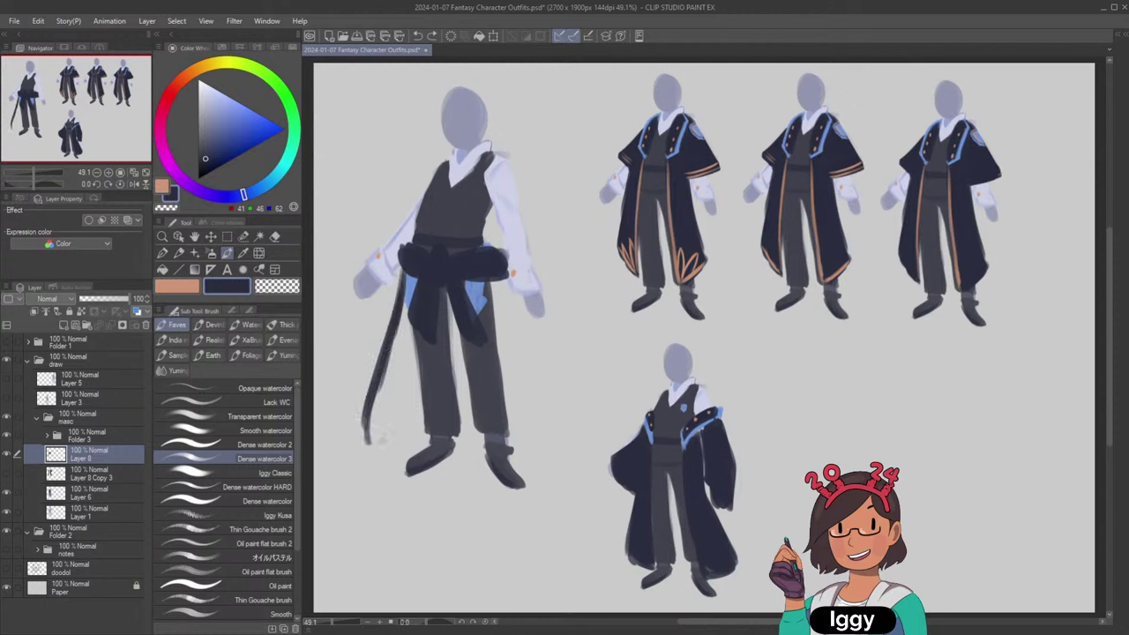
key(ctrl+z)
key(ctrl+z)
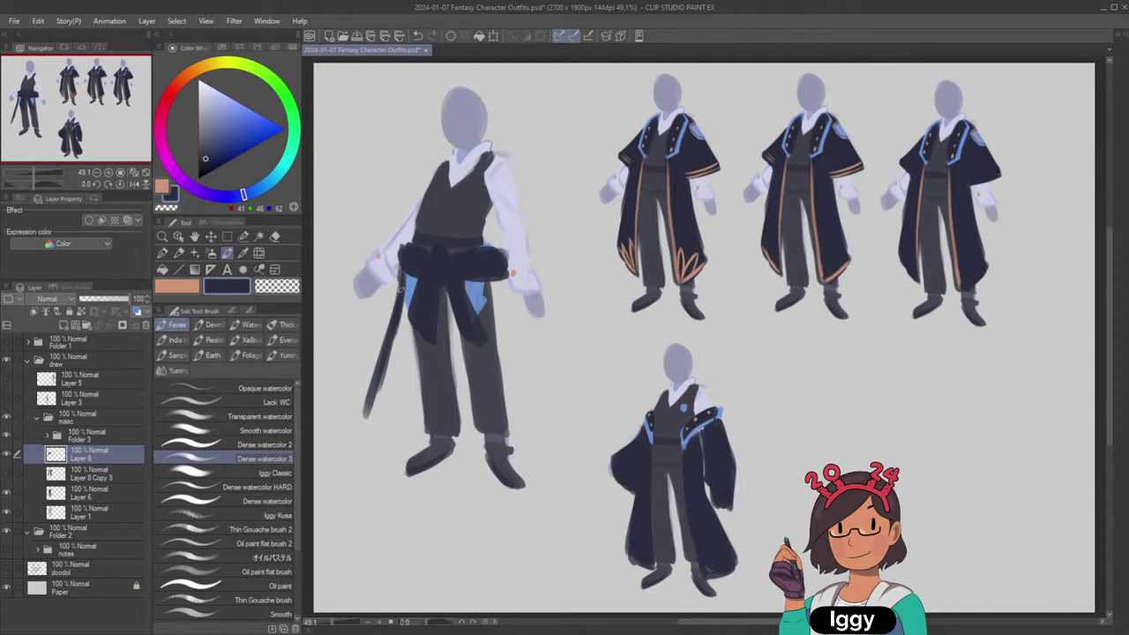
drag(367, 429, 420, 452)
drag(418, 342, 413, 450)
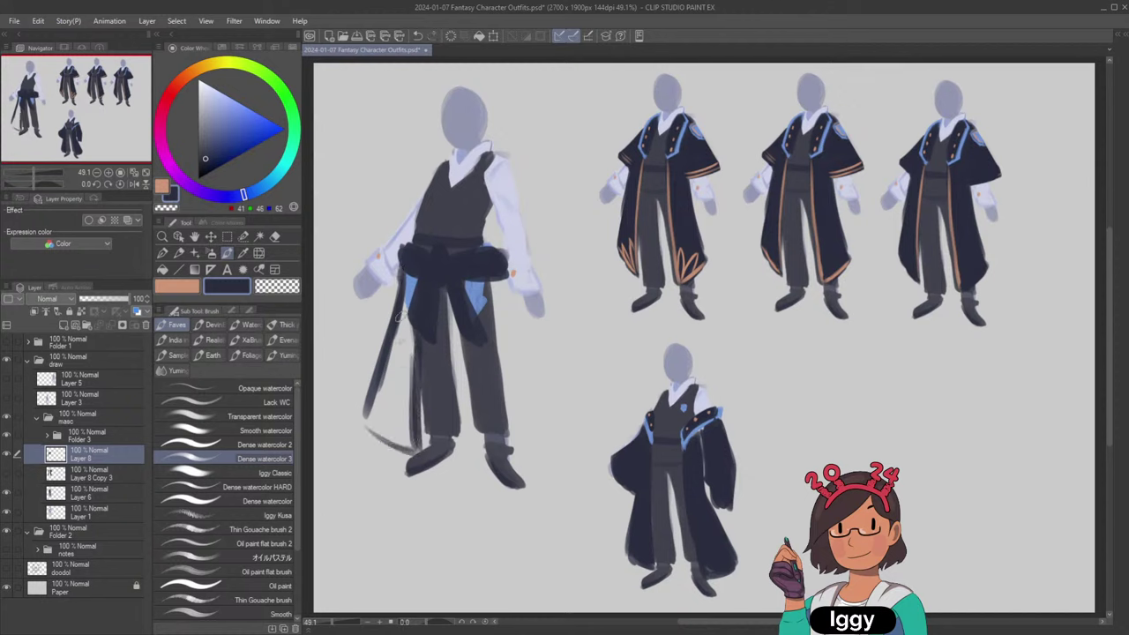
drag(401, 316, 378, 439)
drag(405, 302, 388, 392)
Shift the tied-robe layer up slightly and fill the outlined hanging panel with solid navy.
click(212, 237)
mouse_move(443, 283)
mouse_down()
mouse_move(452, 265)
mouse_move(446, 295)
mouse_move(461, 282)
mouse_up()
click(227, 254)
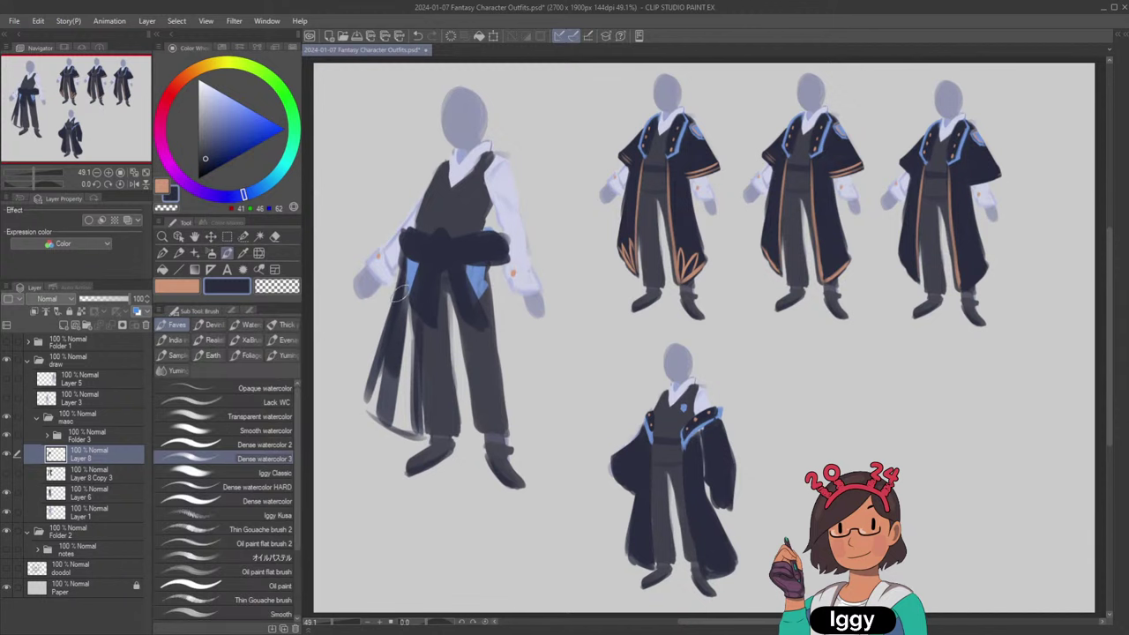
mouse_move(406, 302)
mouse_down()
mouse_move(398, 397)
mouse_move(381, 394)
mouse_up()
drag(389, 353, 377, 321)
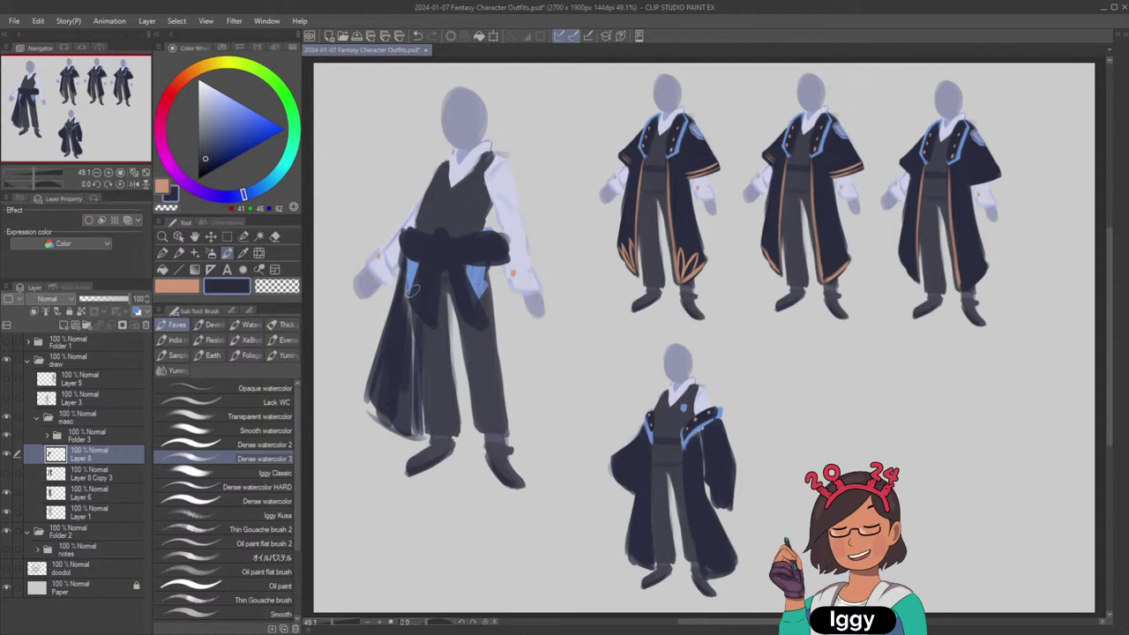
mouse_move(371, 399)
mouse_down()
mouse_move(402, 429)
mouse_move(412, 337)
mouse_up()
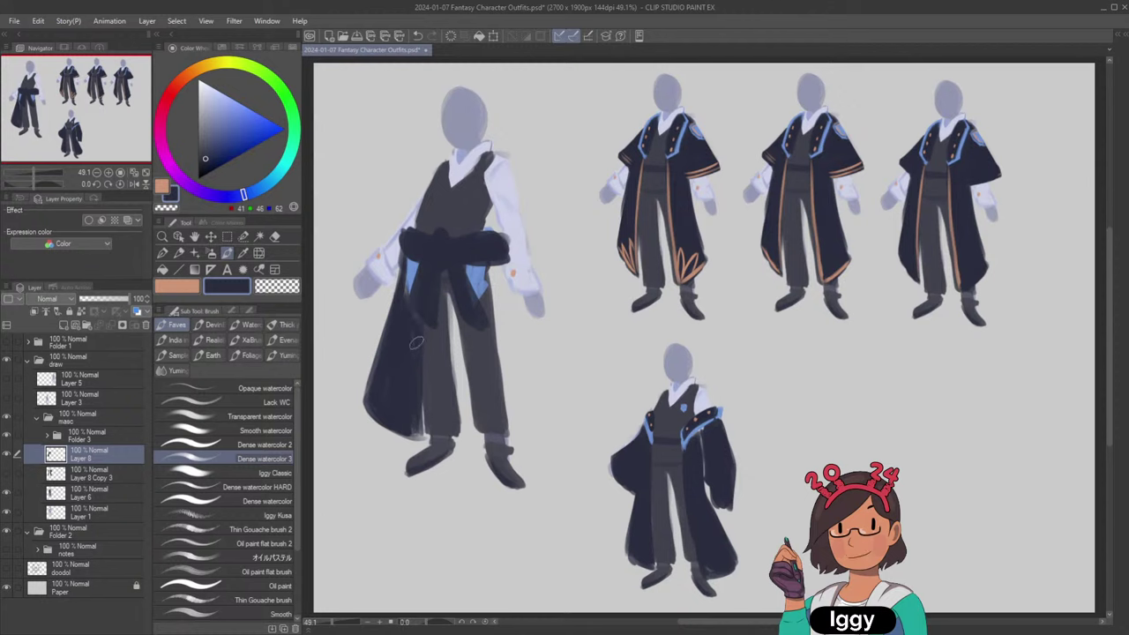
Outline the matching robe panel over the figure's other leg, with its inner edge, flared hem and outer edge.
drag(466, 343, 490, 423)
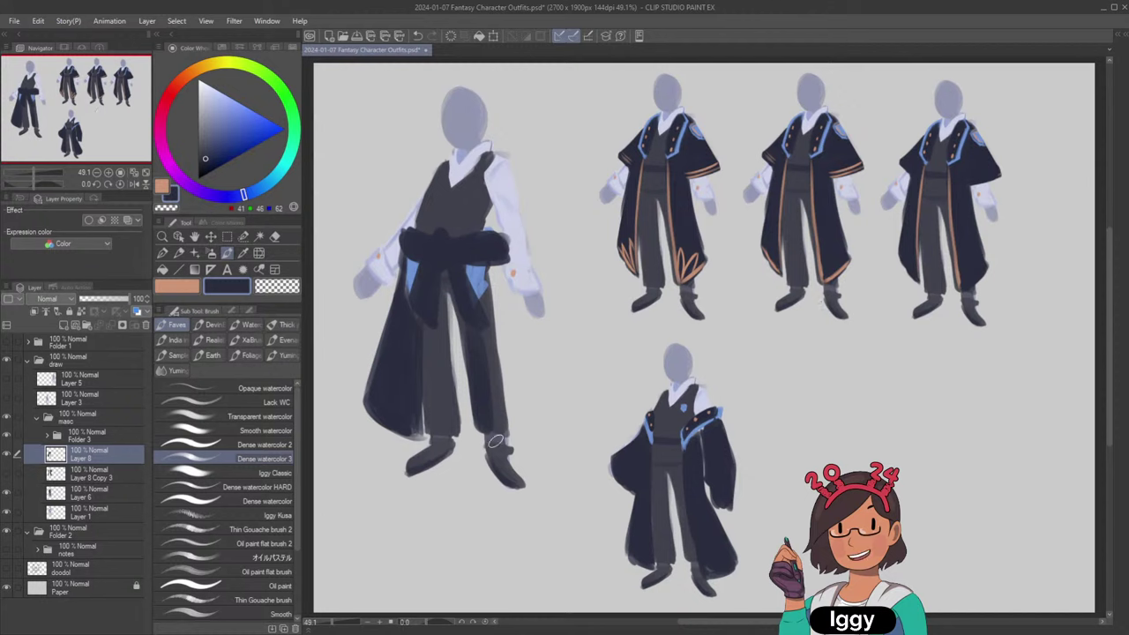
drag(496, 441, 545, 425)
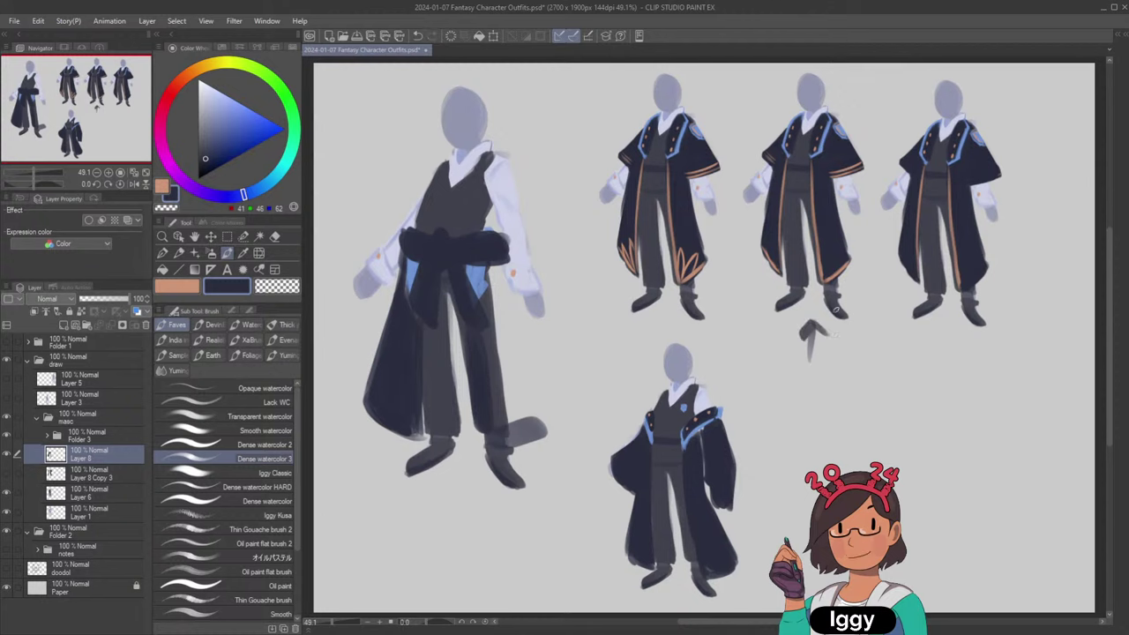
key(ctrl+z)
key(ctrl+z)
drag(495, 432, 536, 416)
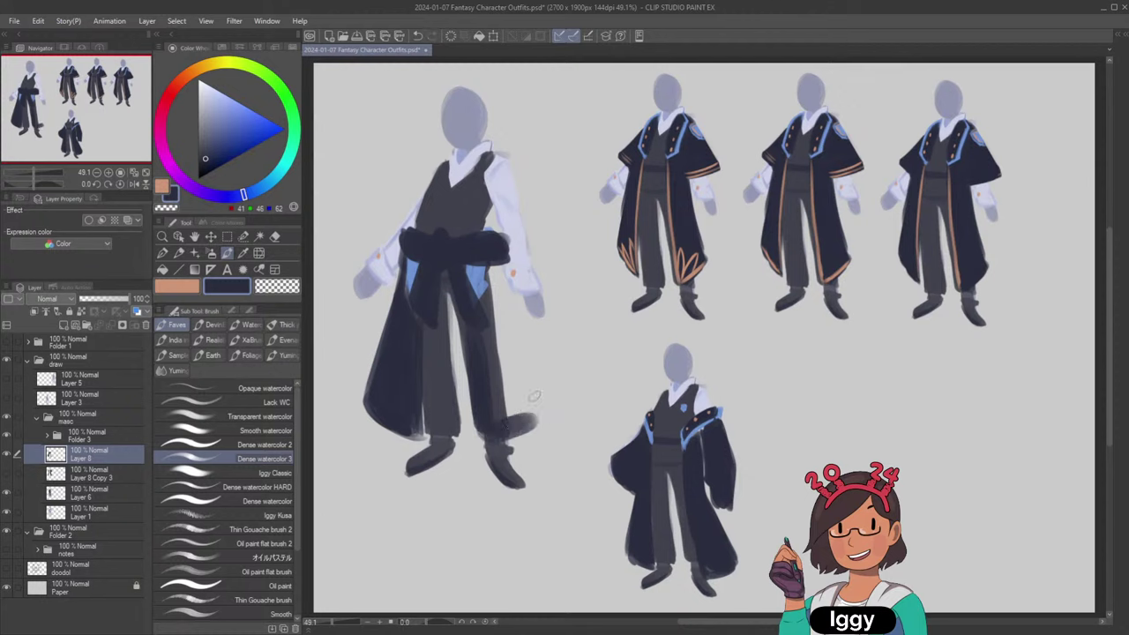
drag(500, 264, 526, 411)
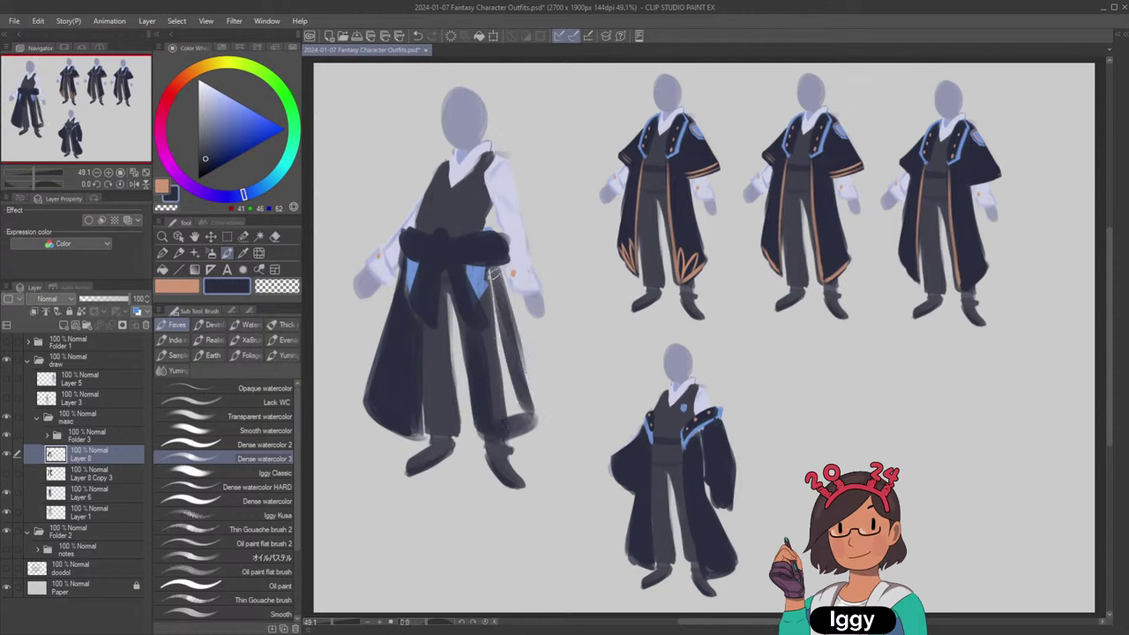
Fill the second hanging panel with navy and widen its outer edge down to the hem.
drag(492, 272, 509, 351)
drag(501, 296, 517, 394)
drag(487, 289, 522, 417)
mouse_move(492, 332)
mouse_down()
mouse_move(512, 429)
mouse_move(526, 422)
mouse_up()
drag(507, 328, 542, 401)
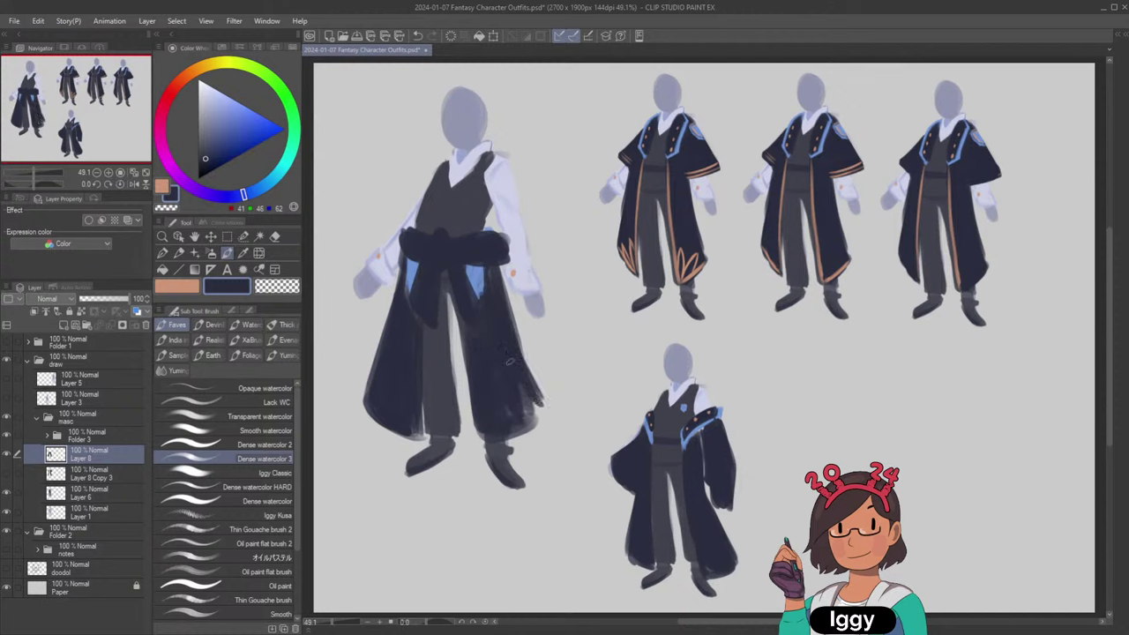
Fill out the second panel's outer hem corner in navy and dab an orange button onto the blue lapel below the waist.
drag(521, 364, 547, 424)
drag(535, 427, 503, 424)
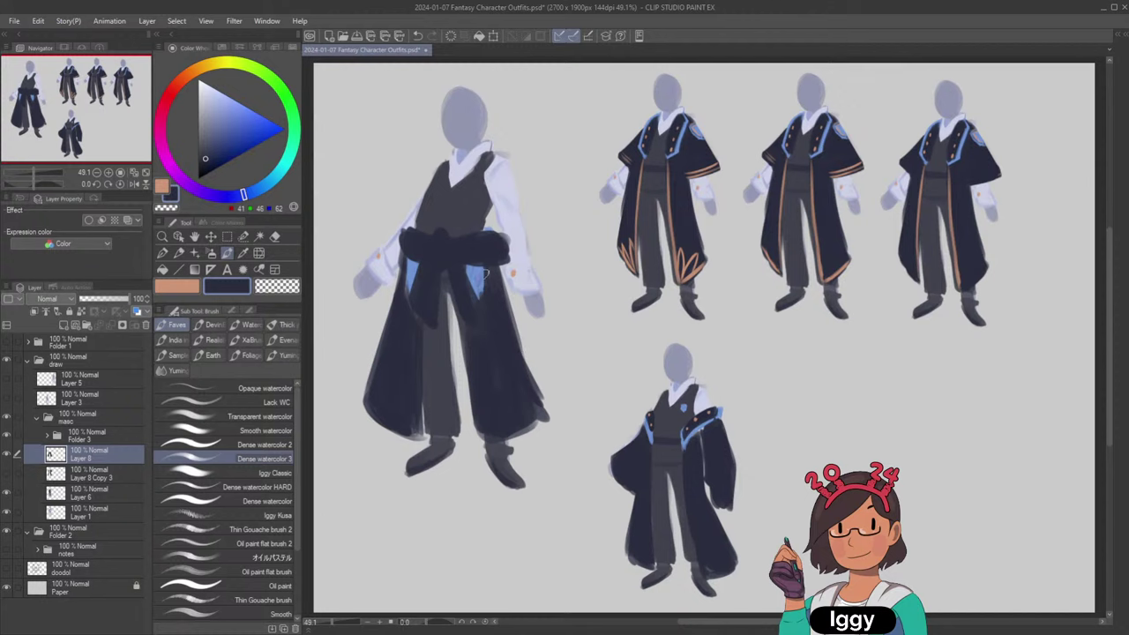
alt+click(481, 275)
alt+click(513, 273)
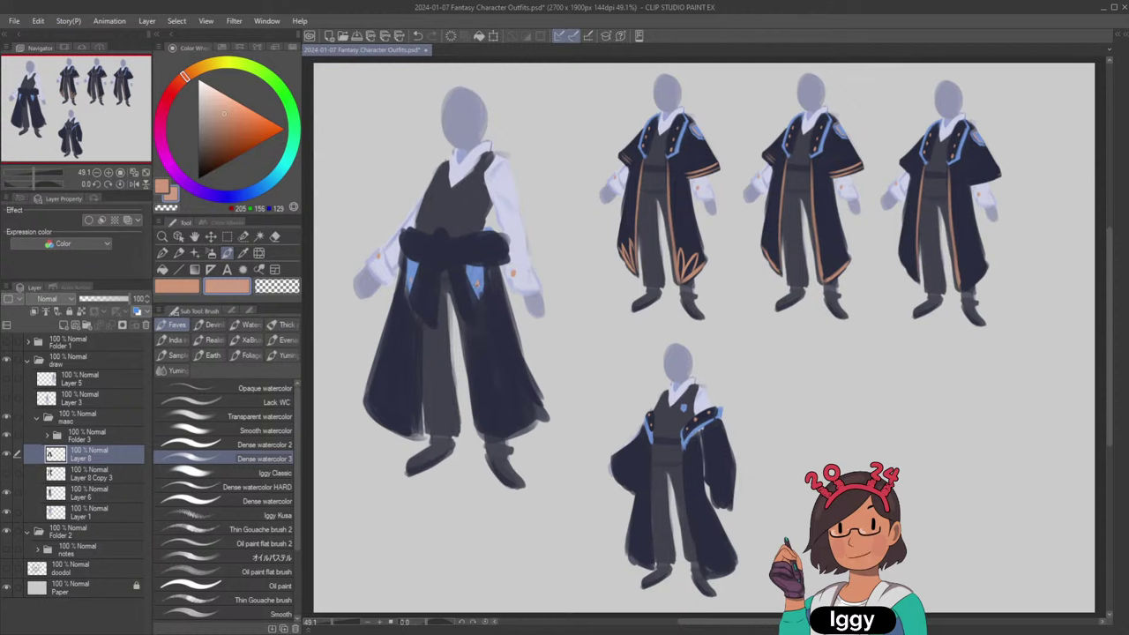
Paint navy inside the tied robe's blue lapels, leaving thin blue edges, and add orange buttons to them.
alt+click(499, 321)
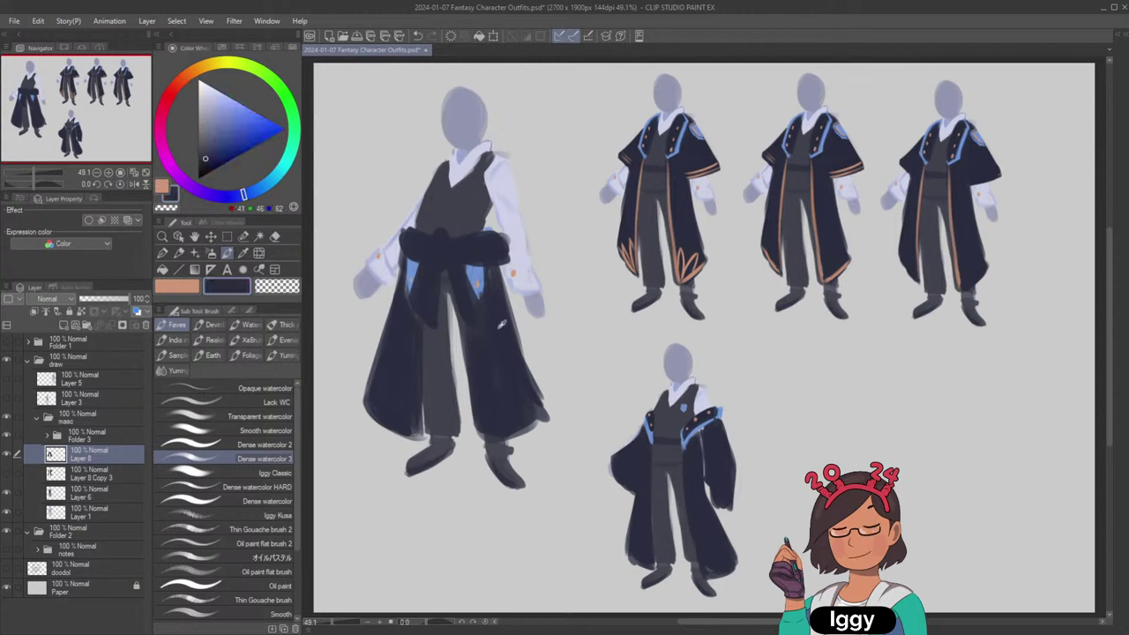
drag(481, 266, 481, 286)
alt+click(470, 270)
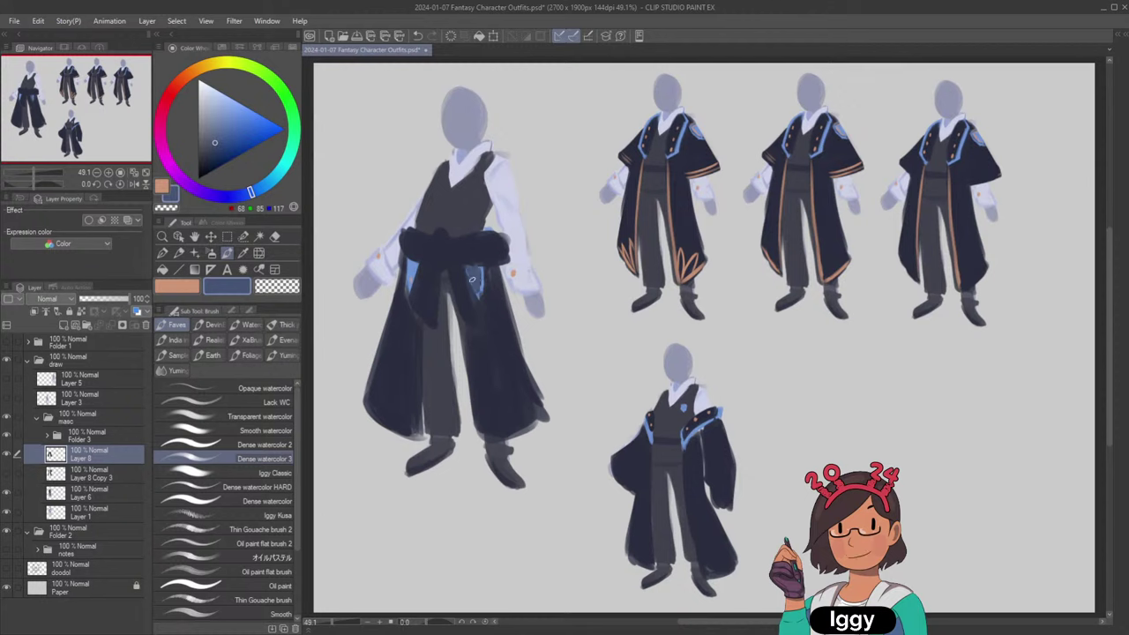
drag(473, 283, 479, 275)
alt+click(475, 275)
alt+click(512, 275)
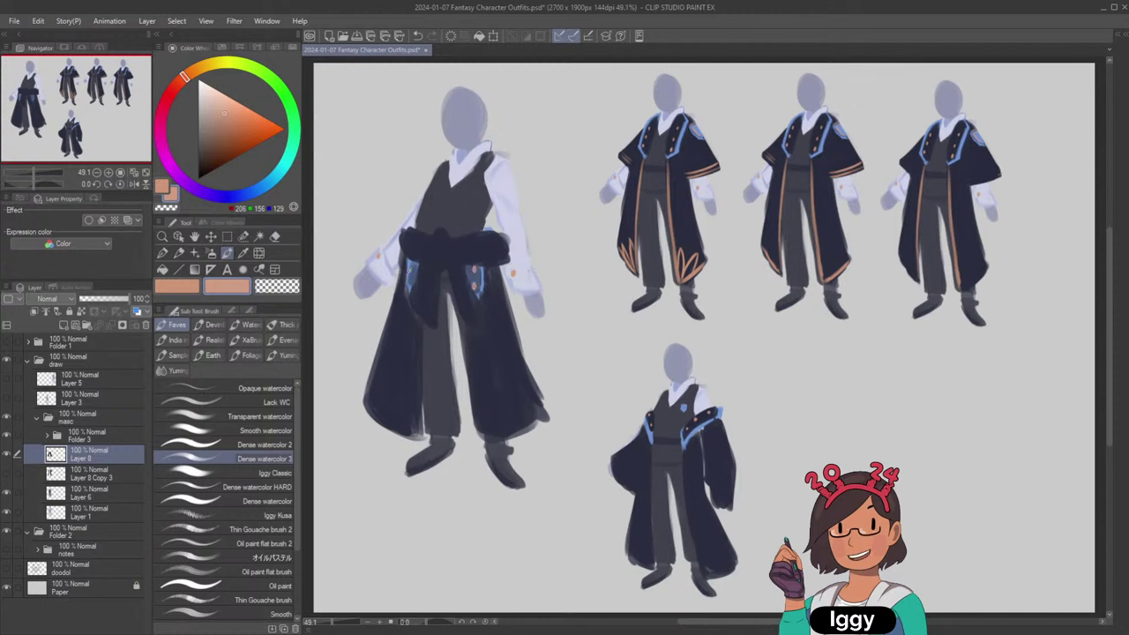
Reinforce the hanging sleeve ends in navy and shade the waist knot and its folds with a slightly lighter navy.
alt+click(418, 240)
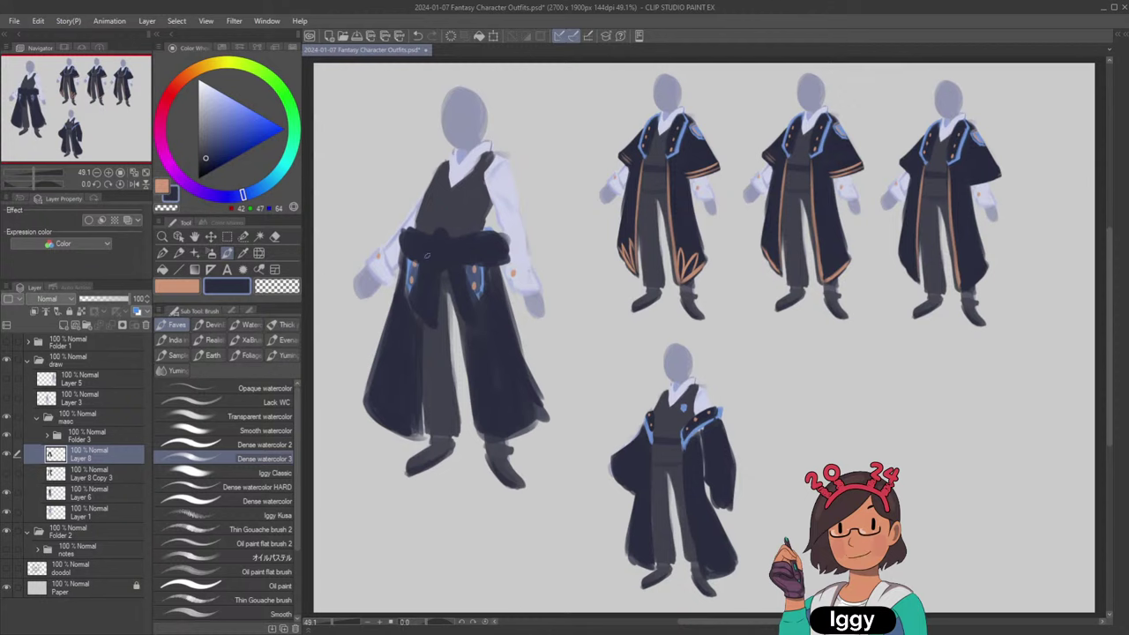
drag(463, 270, 477, 332)
click(204, 149)
alt+click(446, 250)
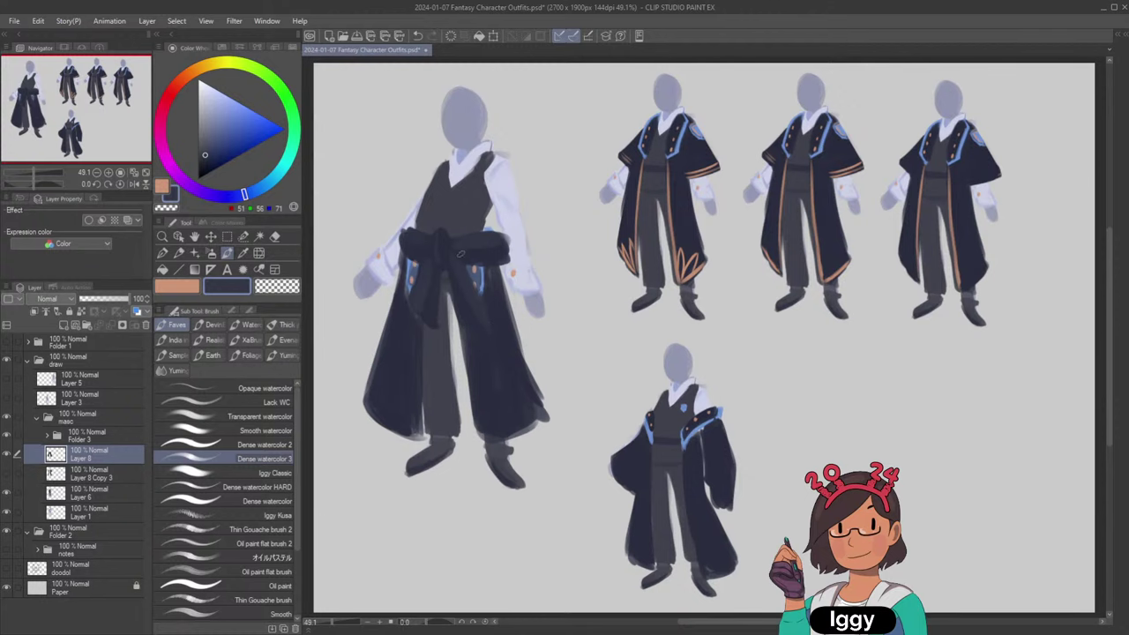
scroll(893, 112, down, 3)
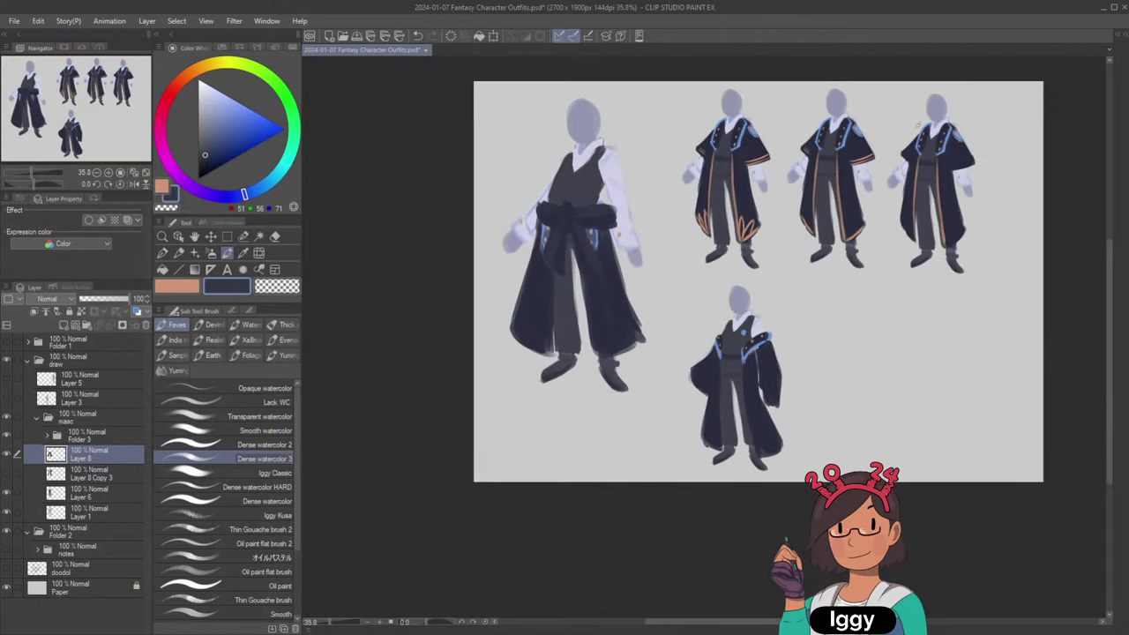
scroll(917, 125, up, 3)
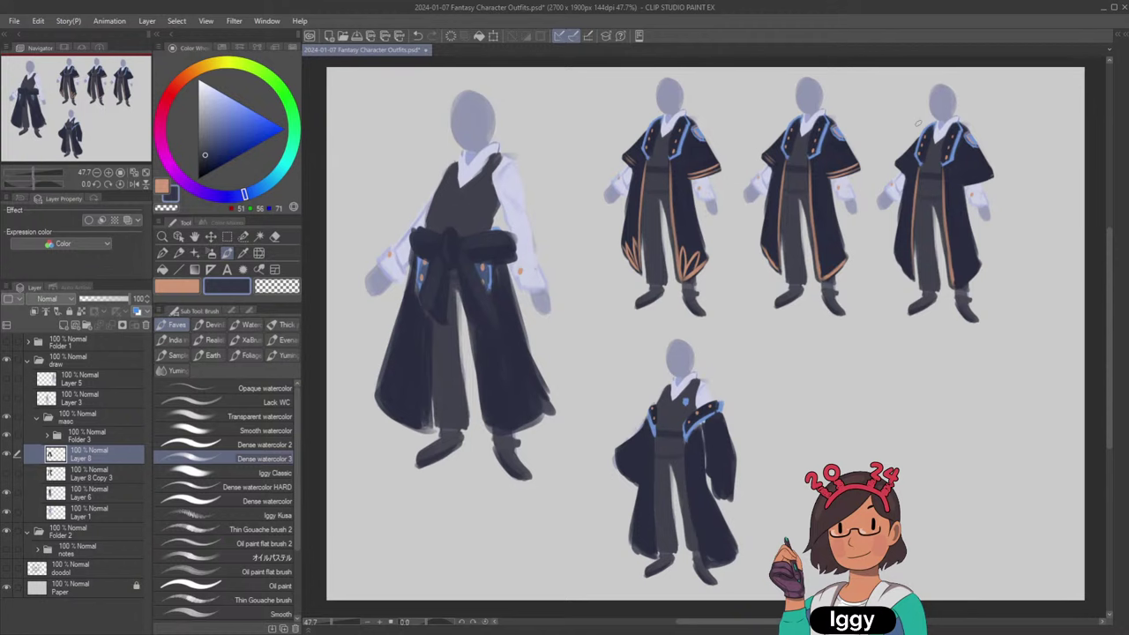
scroll(917, 123, up, 1)
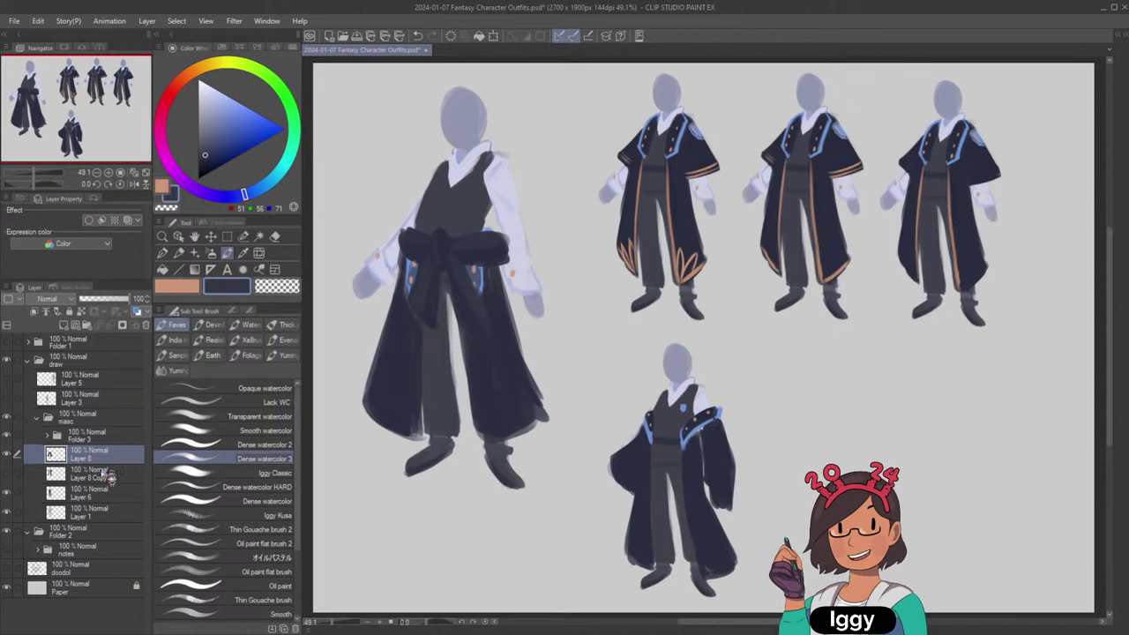
Duplicate the large figure's layers from Layer 8 to Layer 1, merged as one layer at the end of Folder 3.
shift+click(107, 512)
drag(108, 512, 99, 454)
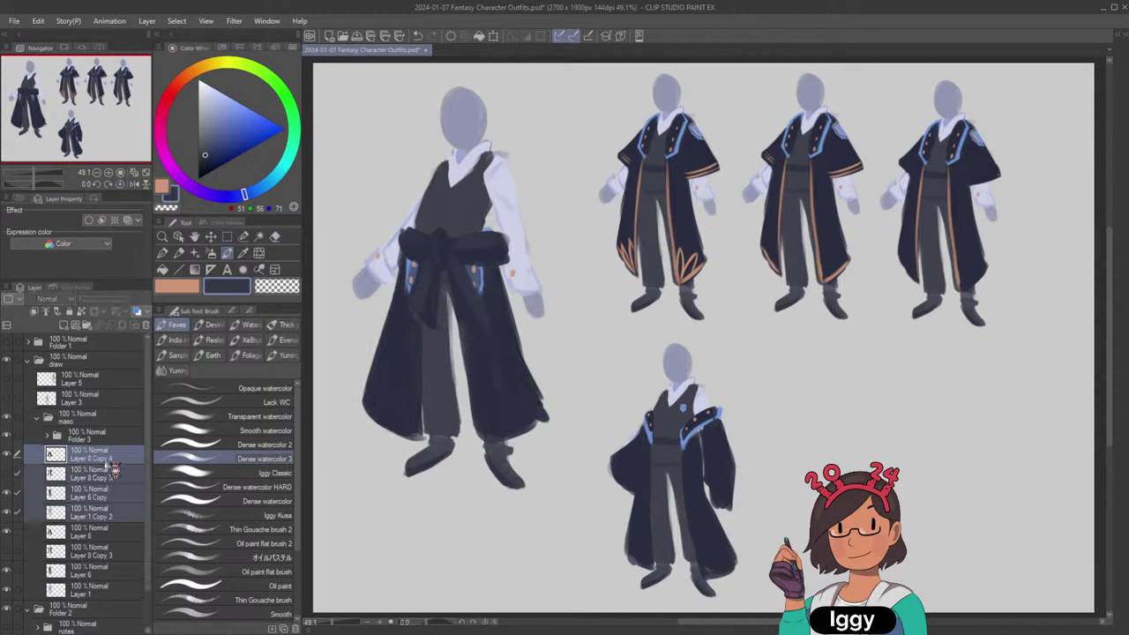
key(shift+alt+e)
click(48, 436)
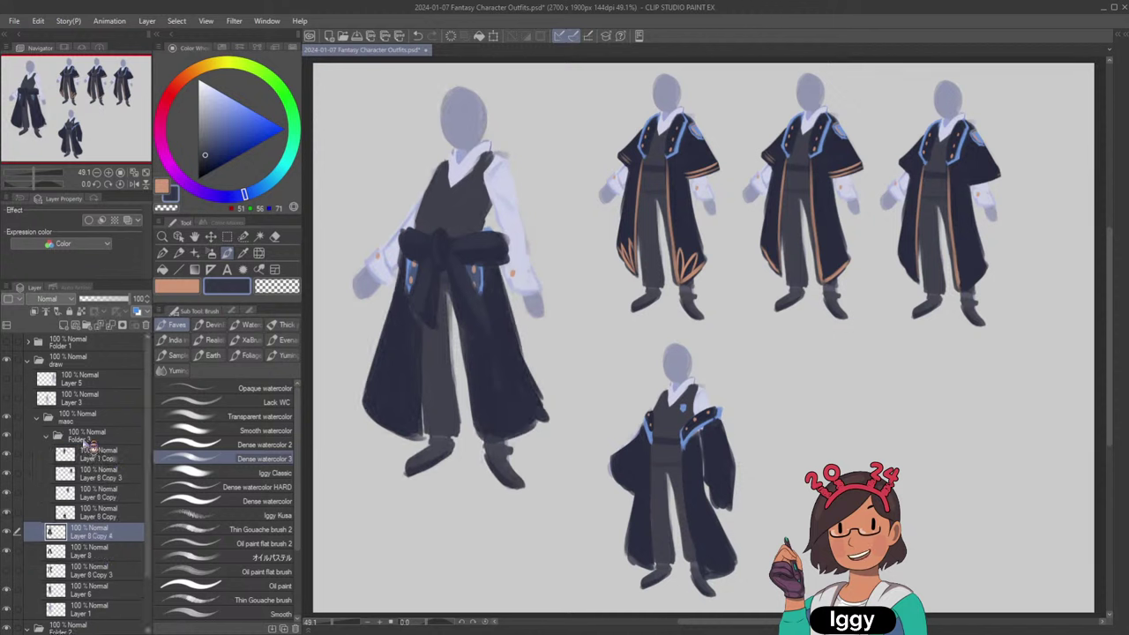
drag(112, 535, 139, 535)
Scale the merged tied-robe figure down to match the small variations and place it beside the off-shoulder robe in the lower row.
key(ctrl+t)
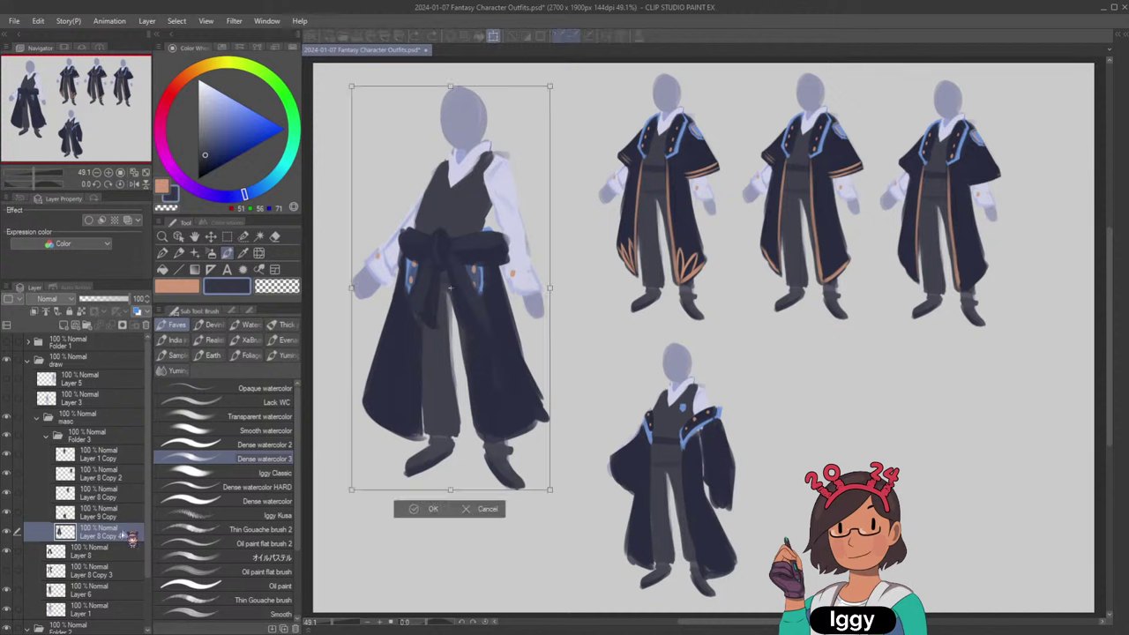
drag(550, 81, 504, 184)
drag(457, 241, 867, 379)
drag(907, 325, 880, 373)
drag(865, 416, 865, 396)
key(Return)
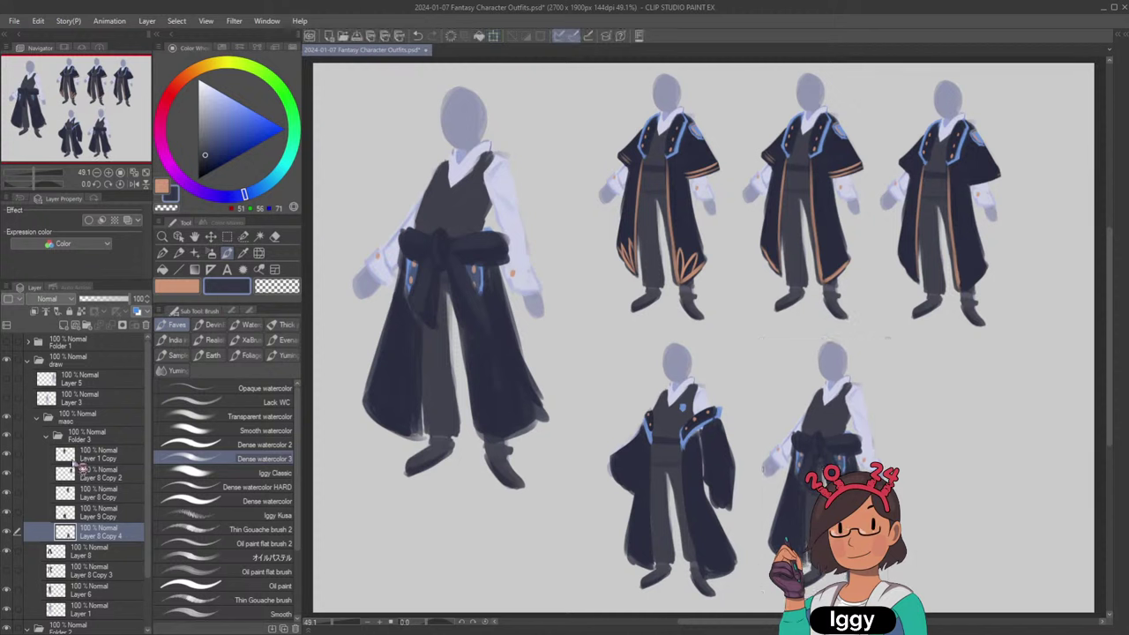
Hide the tied robe on Layer 8 and show the trimmed robe on Layer 8 Copy 3 for editing.
click(7, 551)
click(7, 571)
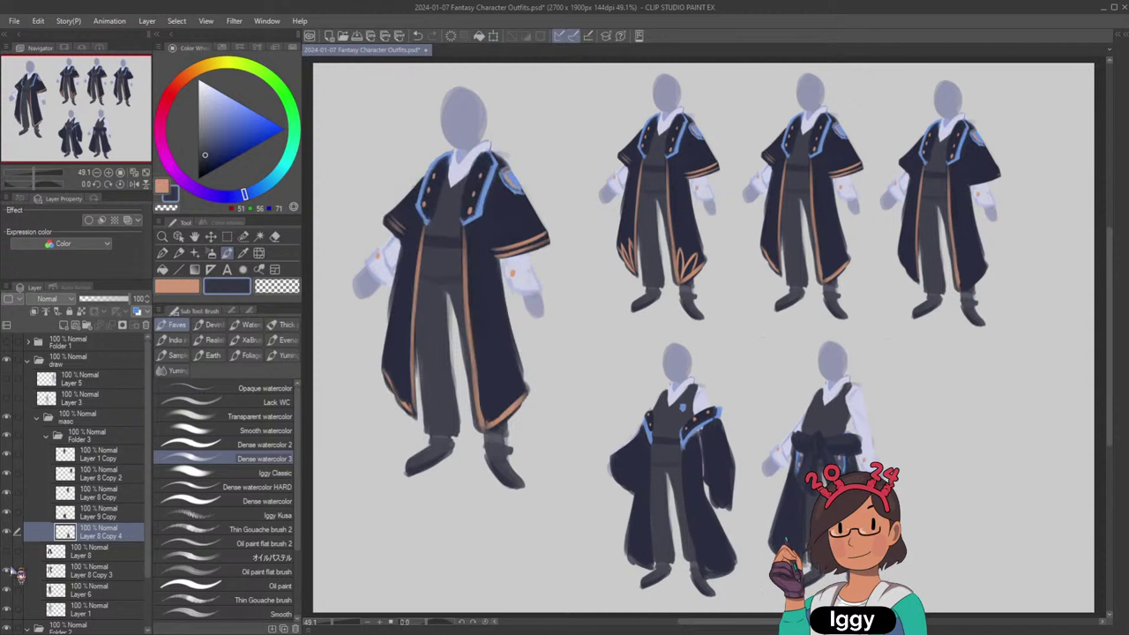
click(88, 571)
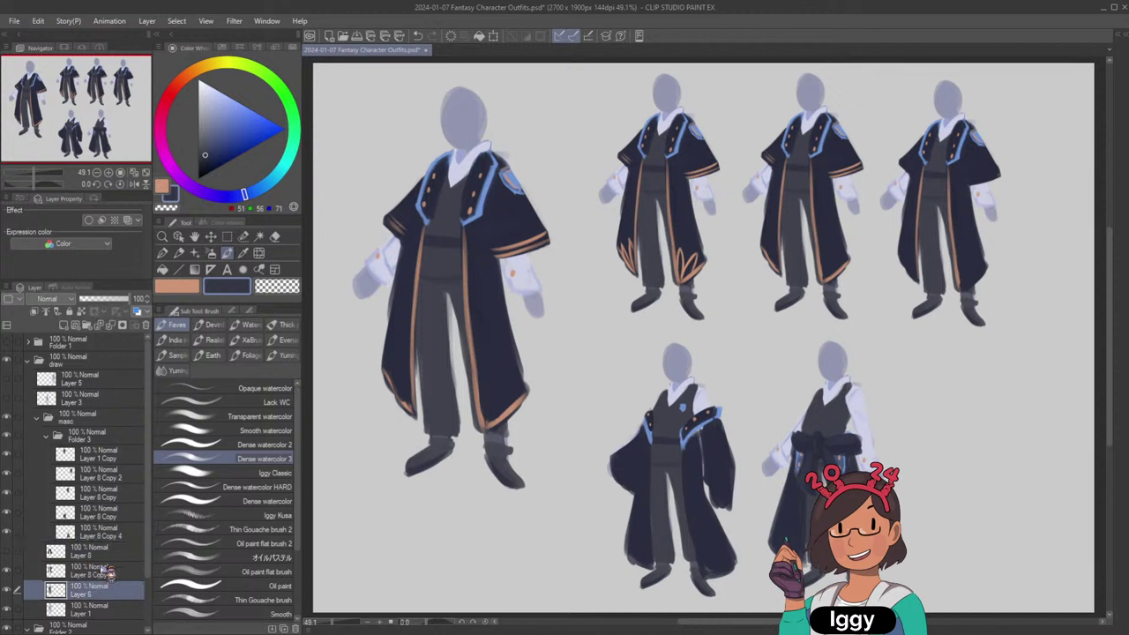
Paint navy over the orange trim running down both front edges of the large figure's robe.
alt+click(409, 215)
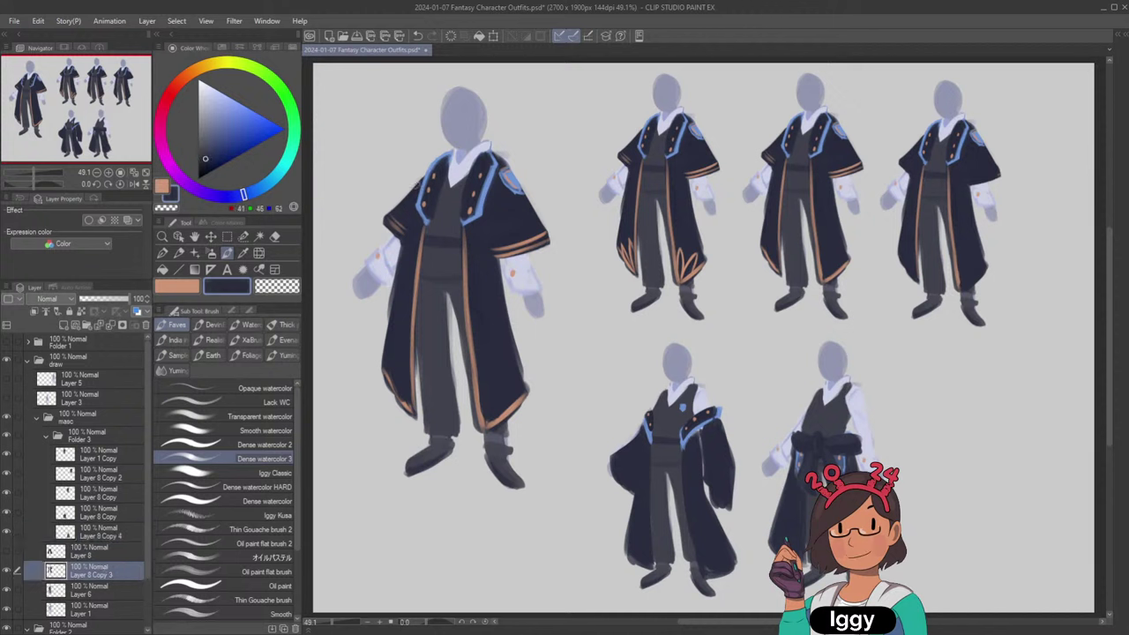
mouse_move(401, 231)
mouse_down()
mouse_move(416, 266)
mouse_move(408, 403)
mouse_up()
key(ctrl+z)
alt+click(412, 231)
drag(470, 231, 480, 415)
drag(472, 362, 482, 428)
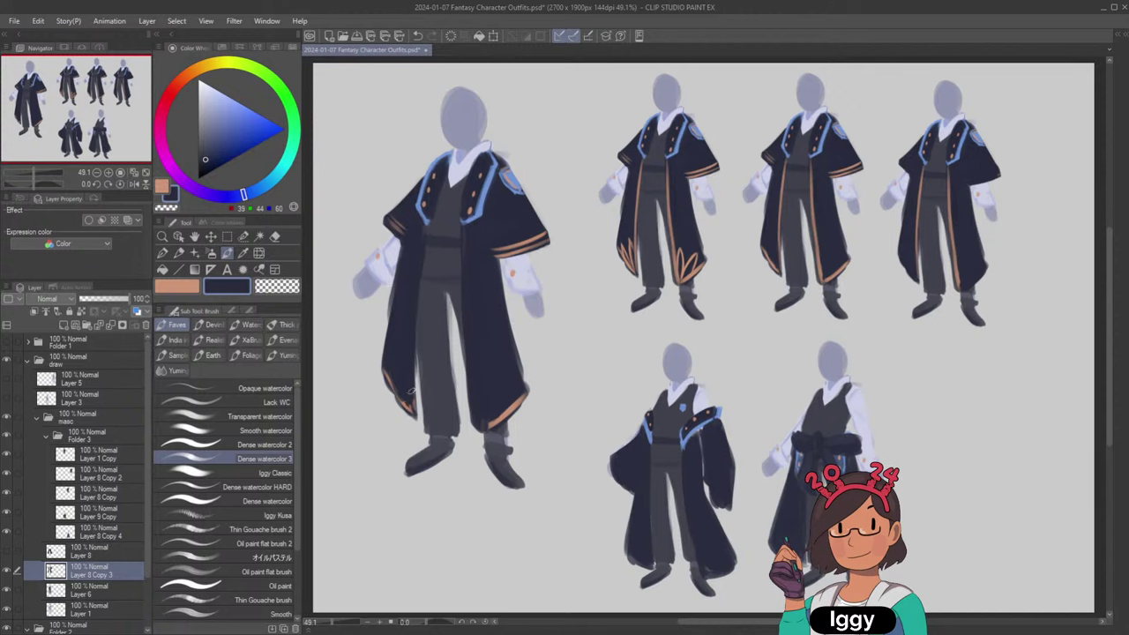
Repaint the orange trim along both slanted robe hems and clean up its edges with navy.
alt+click(535, 237)
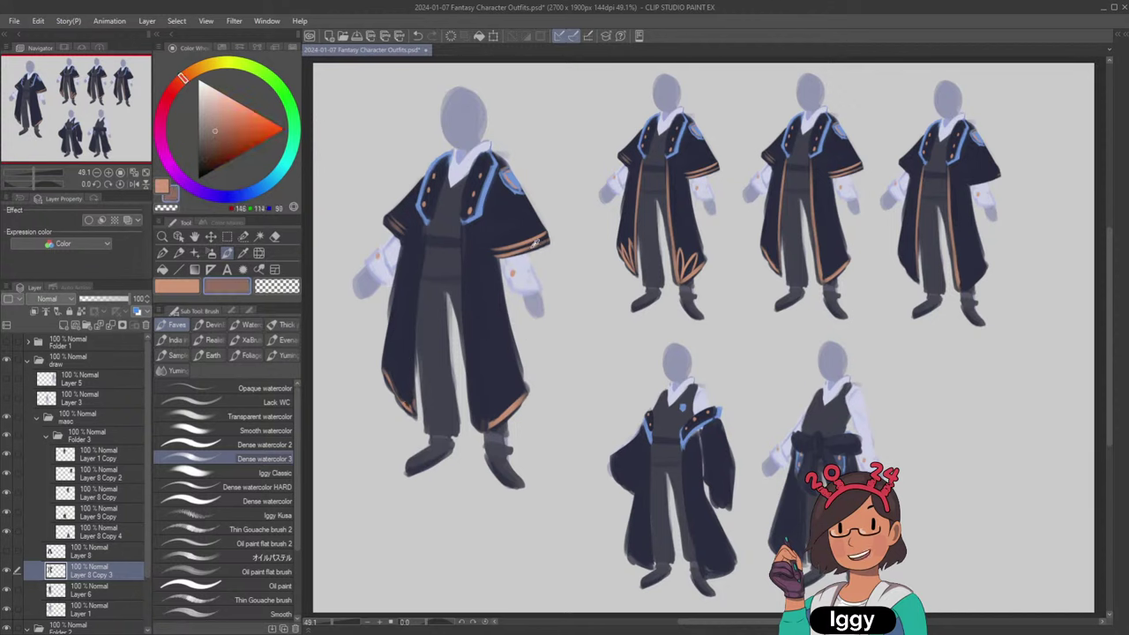
drag(481, 427, 504, 414)
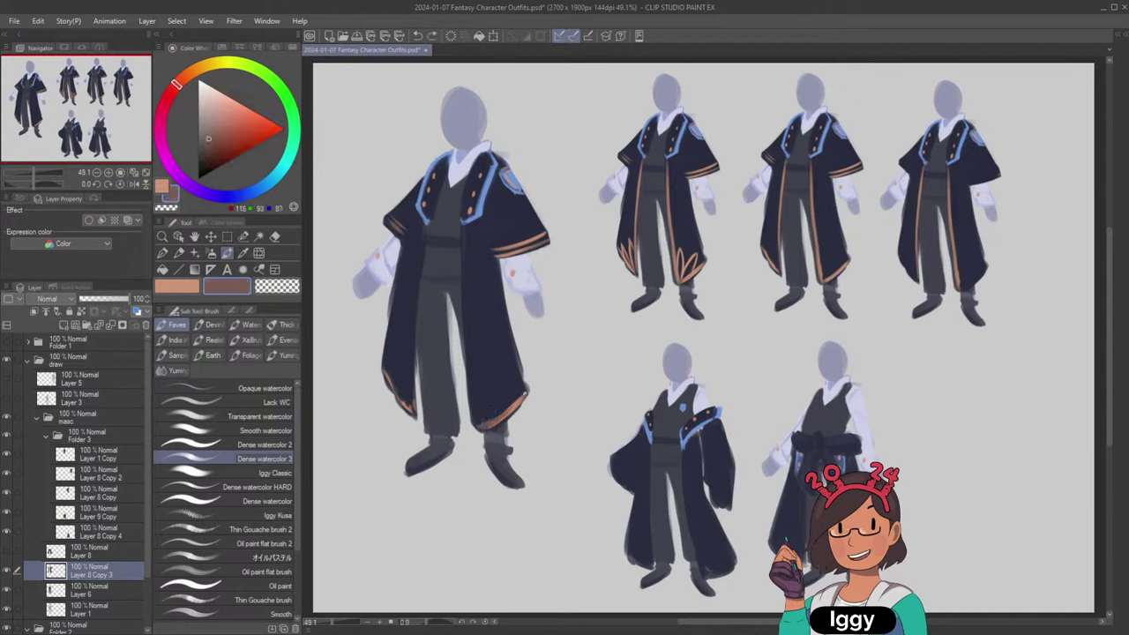
alt+click(499, 415)
mouse_move(386, 371)
mouse_down()
mouse_move(406, 408)
mouse_move(404, 397)
mouse_up()
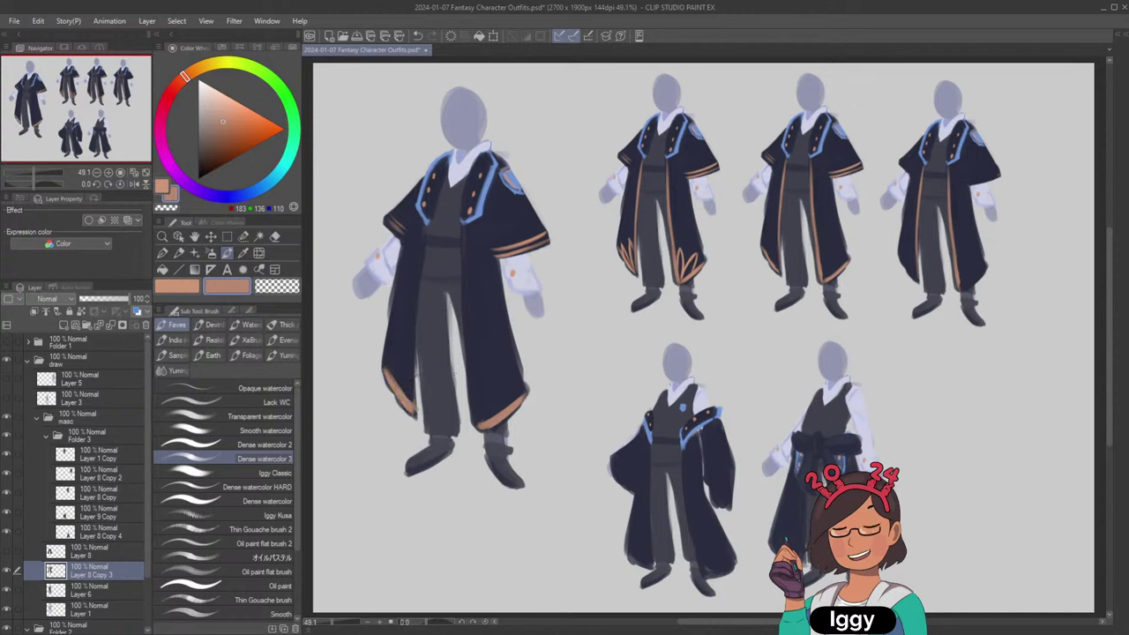
alt+click(394, 374)
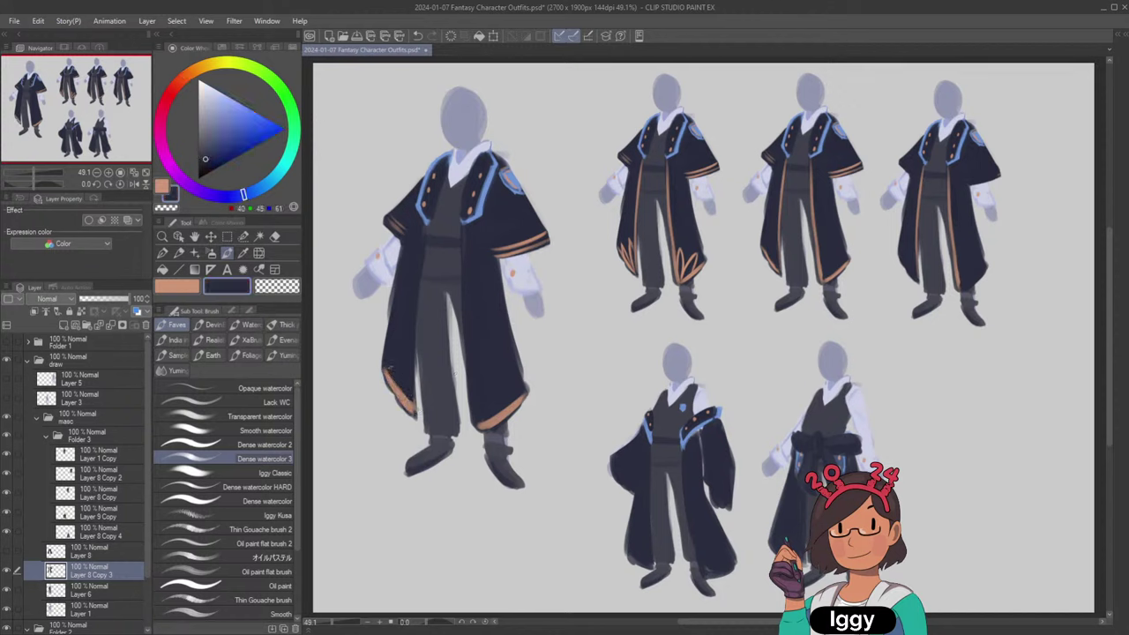
drag(388, 371, 414, 406)
scroll(773, 195, down, 2)
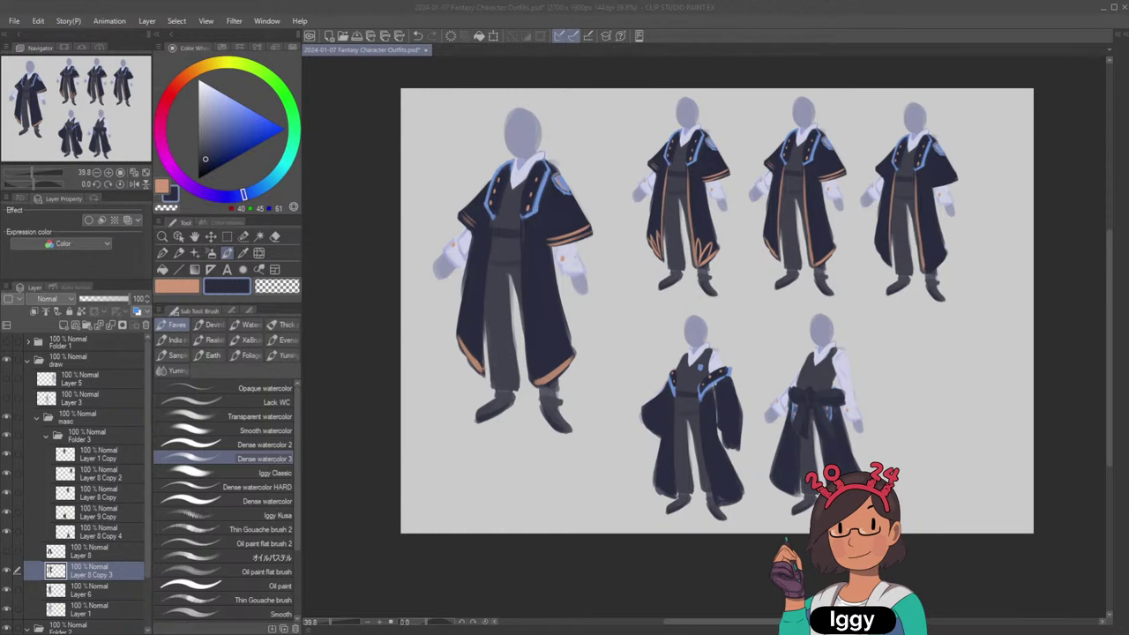
click(146, 173)
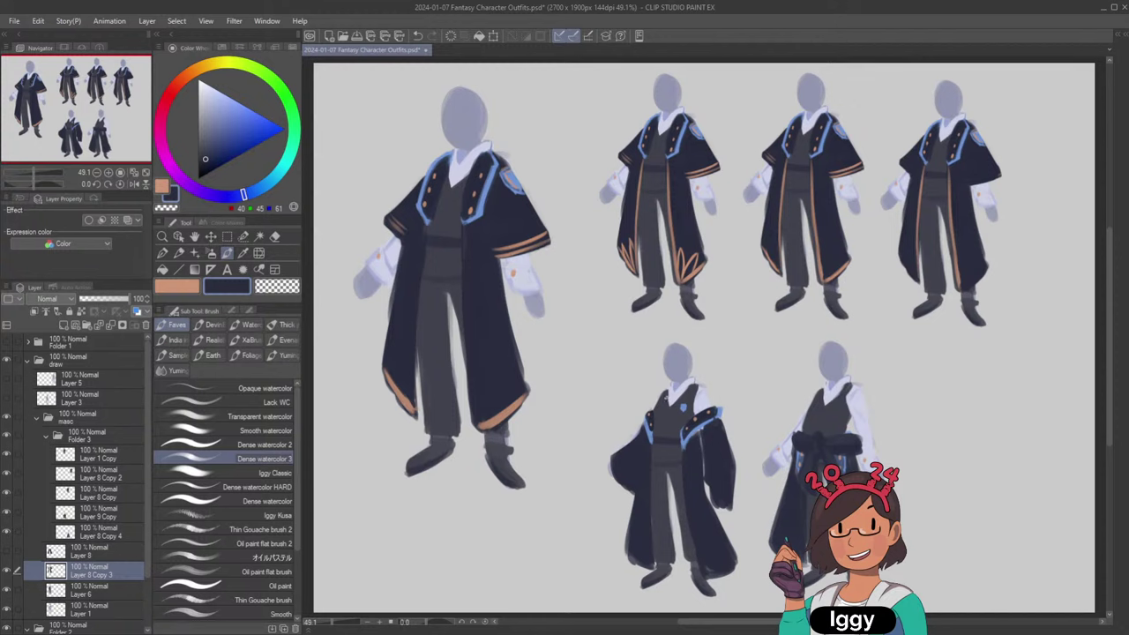
Collapse and hide the masc folder, and show the slimmer bare figure on Layer 3.
click(37, 417)
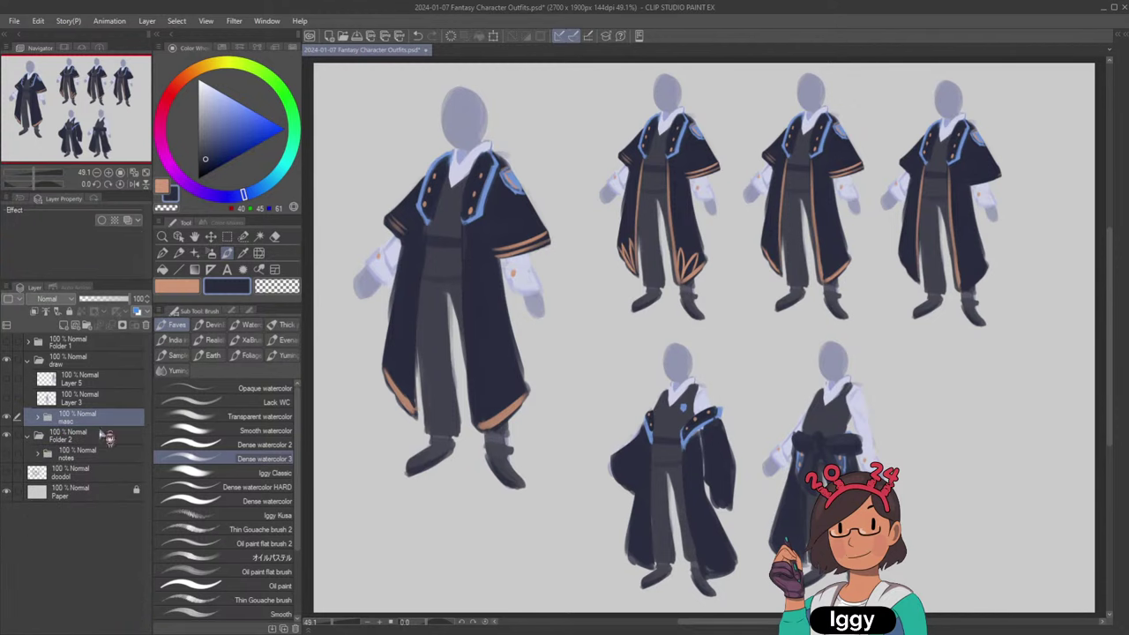
click(93, 399)
click(10, 419)
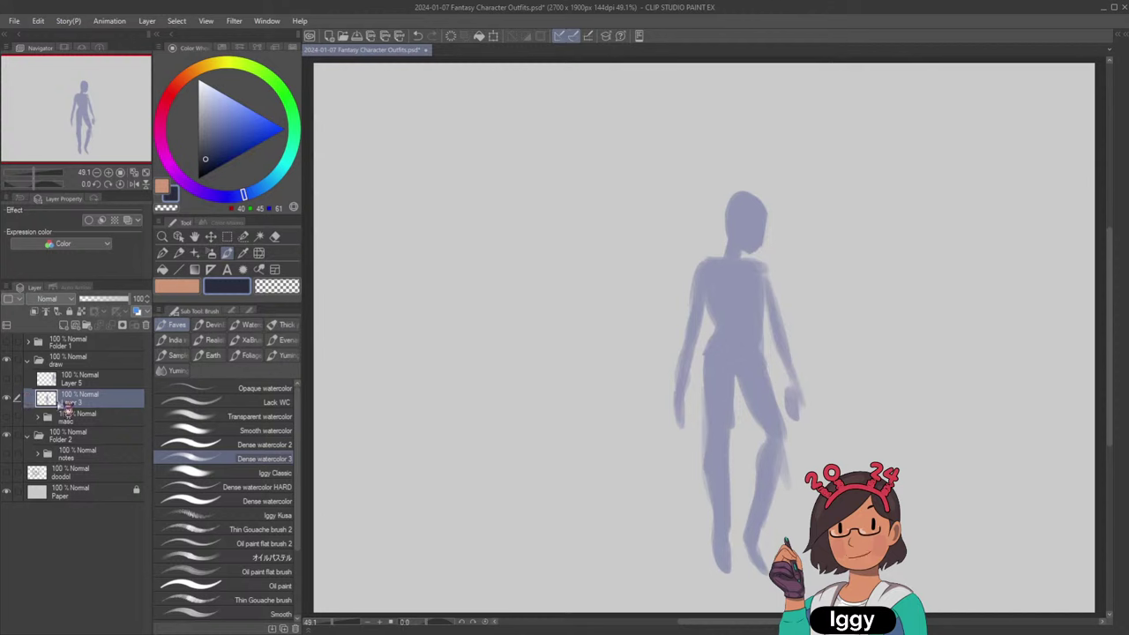
Create a new layer folder above Layer 3 and name it fem.
click(98, 327)
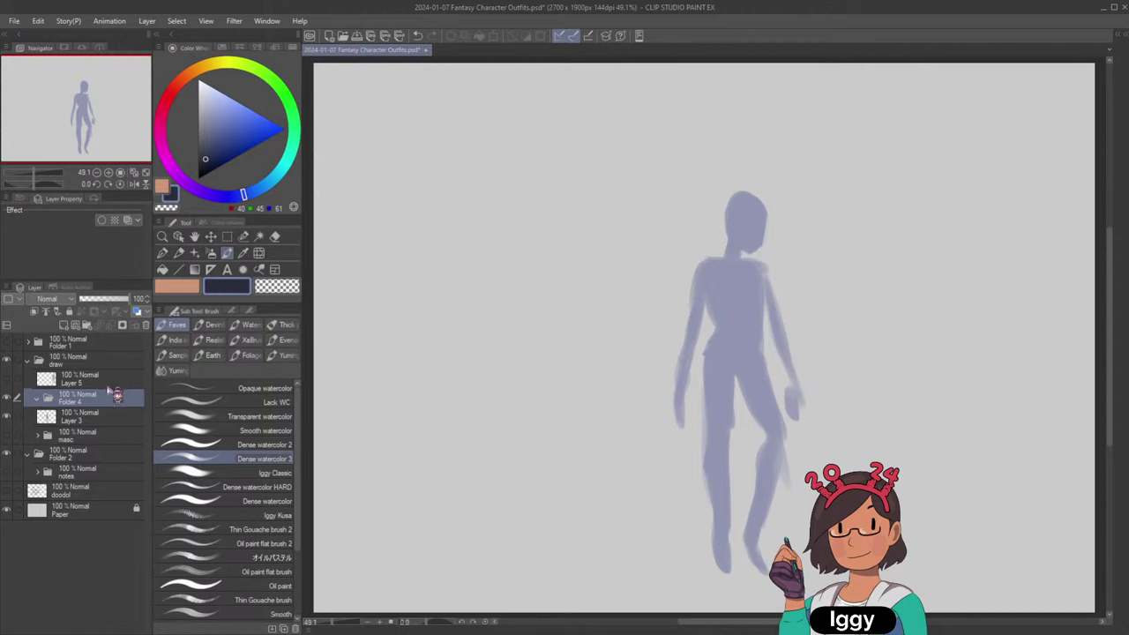
double_click(106, 398)
text(fem)
Move the Layer 3 figure to the upper left of the canvas.
click(106, 416)
click(194, 236)
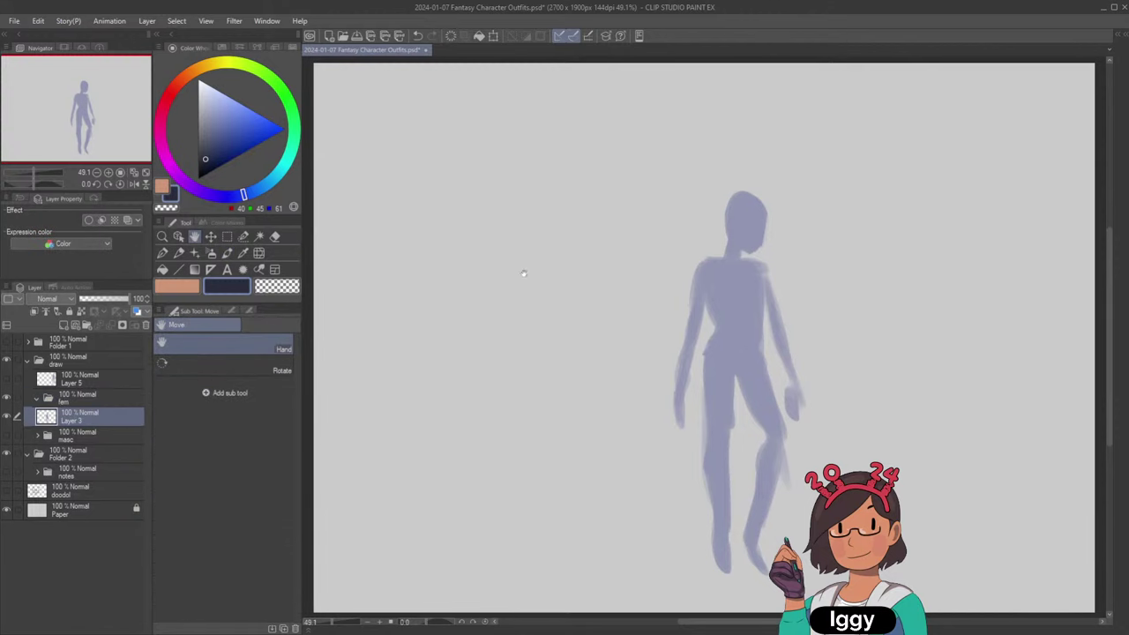
click(211, 237)
drag(732, 335, 427, 247)
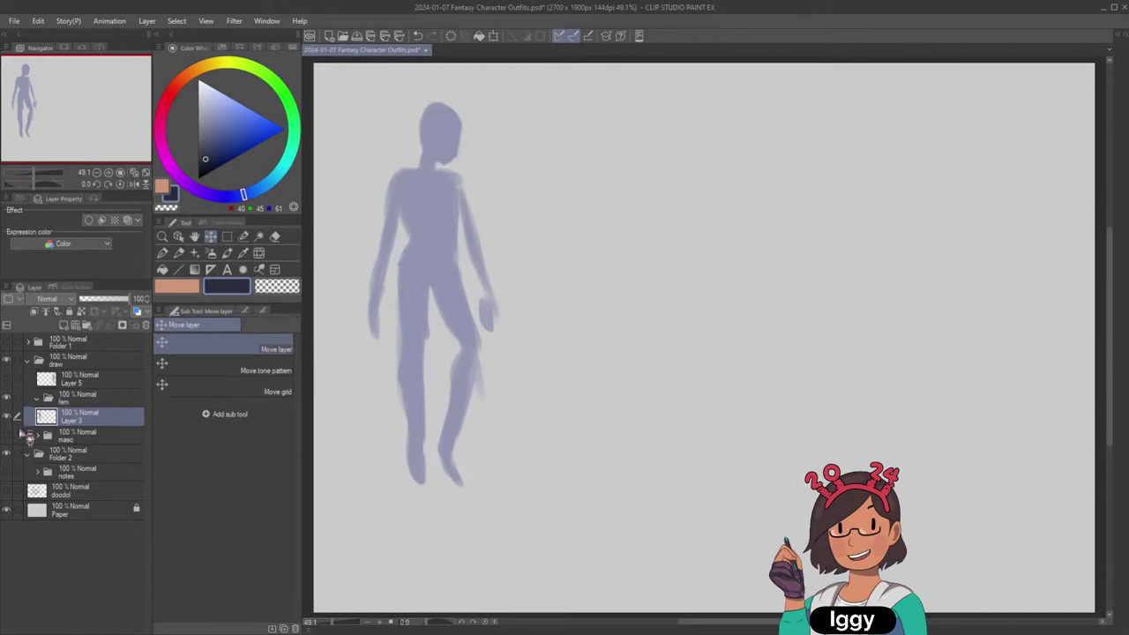
Show the masc folder again and duplicate its Layer 6 and Layer 1 above Layer 3, merged into one layer.
click(7, 435)
click(178, 236)
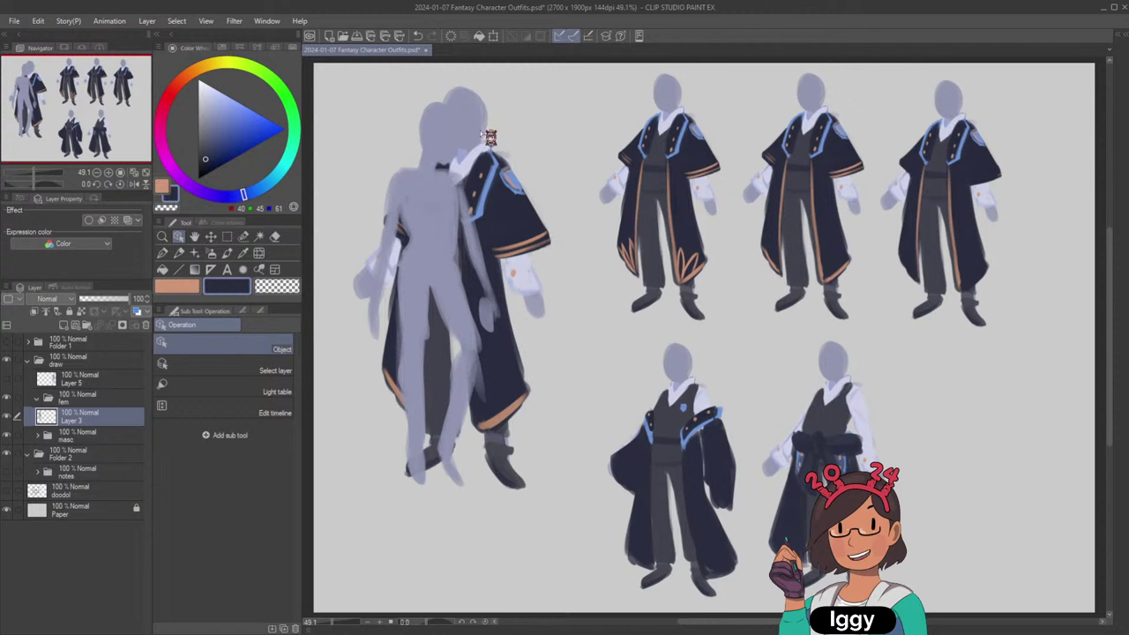
click(37, 436)
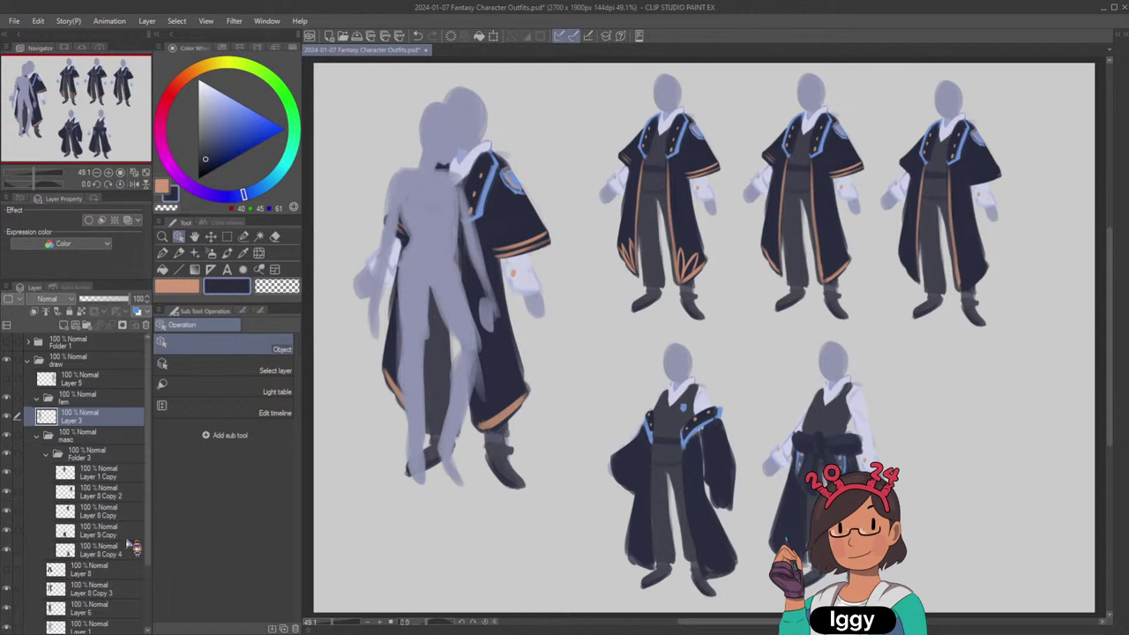
click(126, 533)
click(47, 454)
click(127, 521)
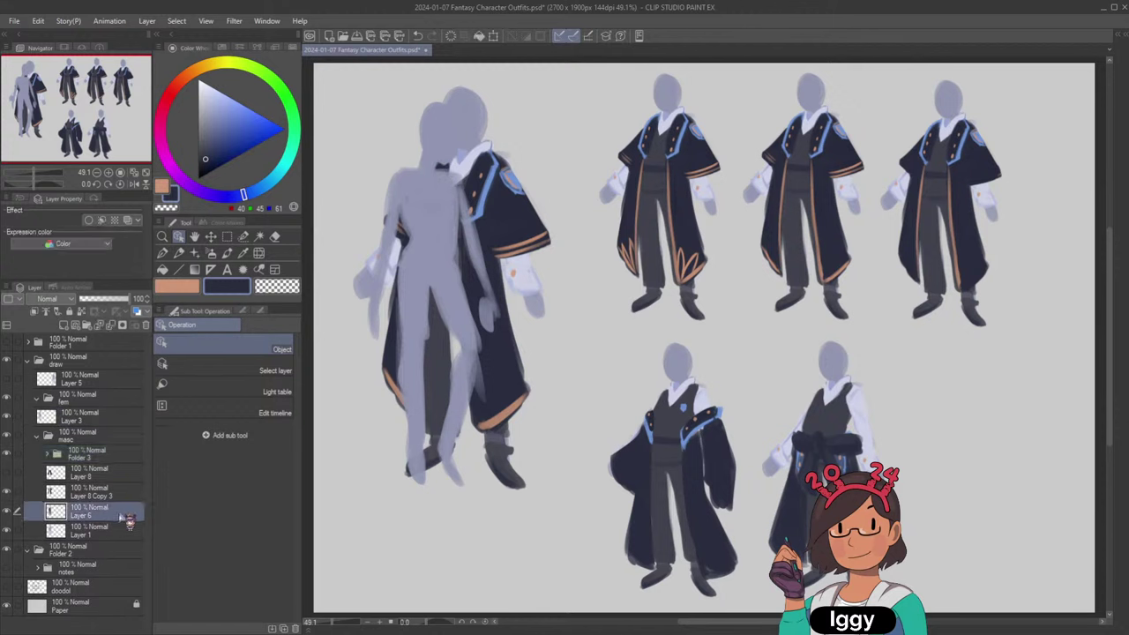
ctrl+click(124, 530)
drag(117, 519, 113, 412)
key(shift+alt+e)
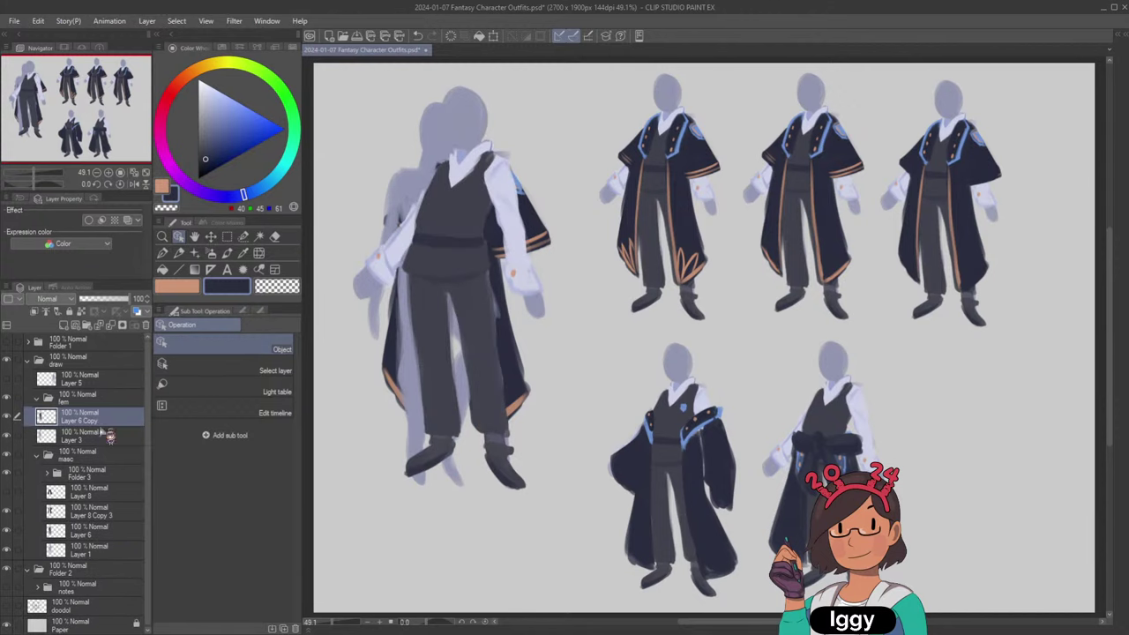
Collapse and hide the masc folder, then move the merged vest-and-trousers figure to the right side of the canvas.
click(37, 455)
click(17, 455)
click(6, 455)
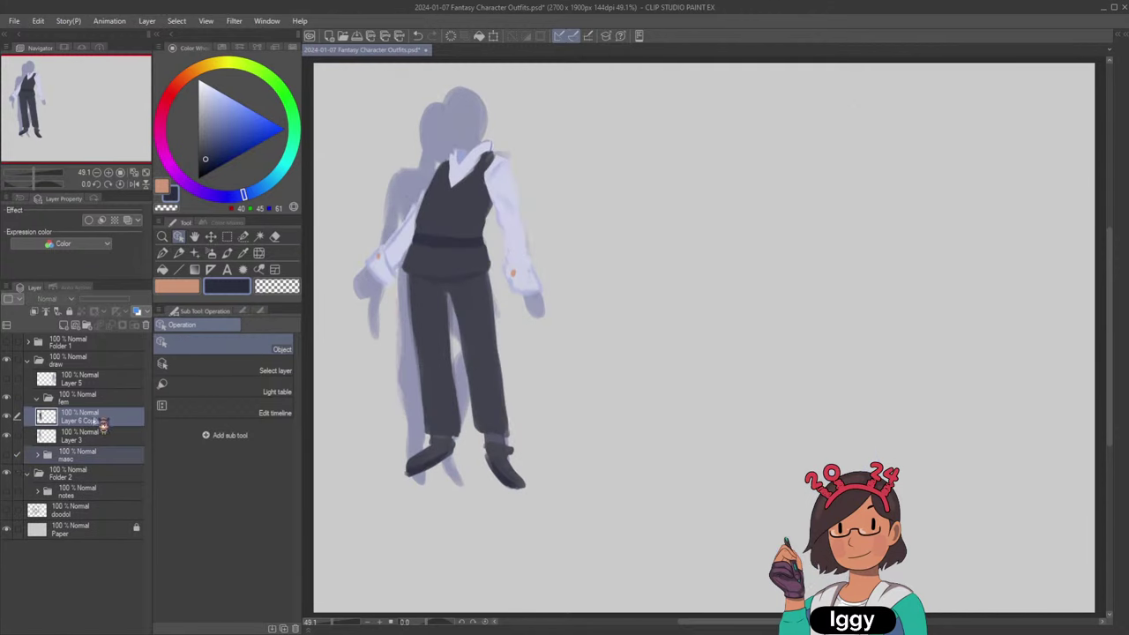
click(211, 237)
drag(474, 234, 909, 258)
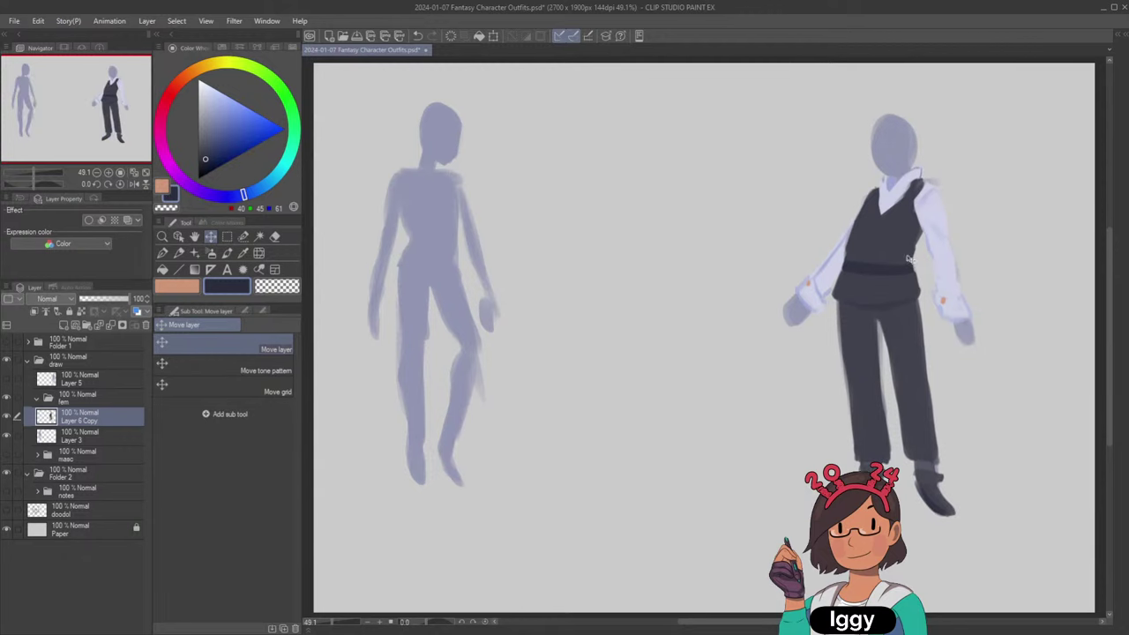
Paint a shirt collar around the neck of the Layer 3 figure in the pale shirt colour sampled from the reference figure.
click(99, 436)
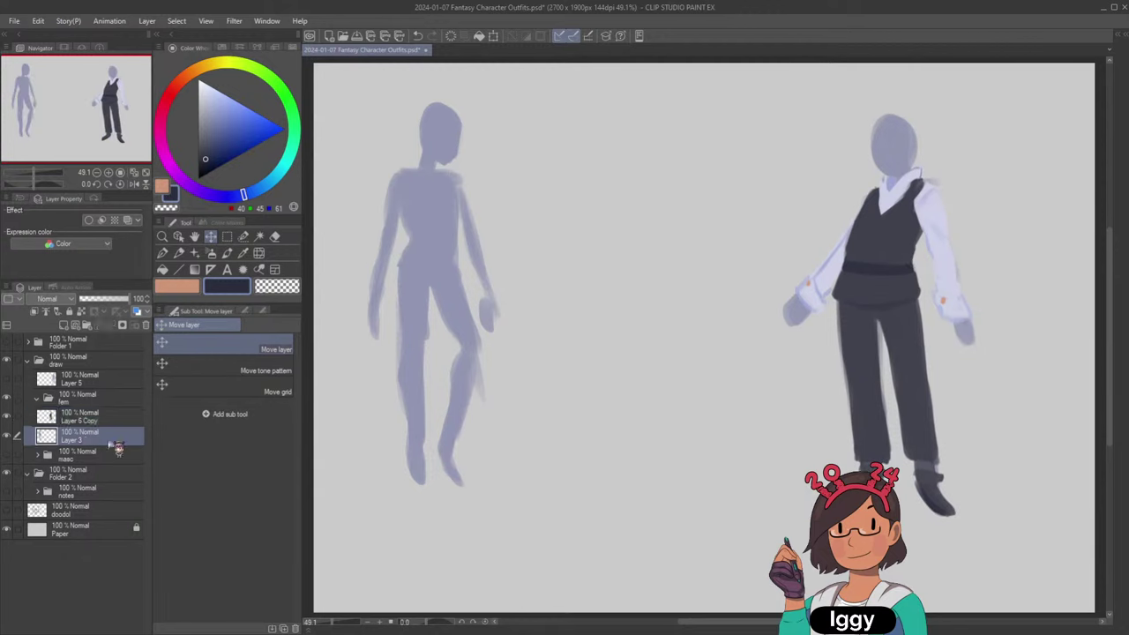
click(226, 253)
alt+click(874, 246)
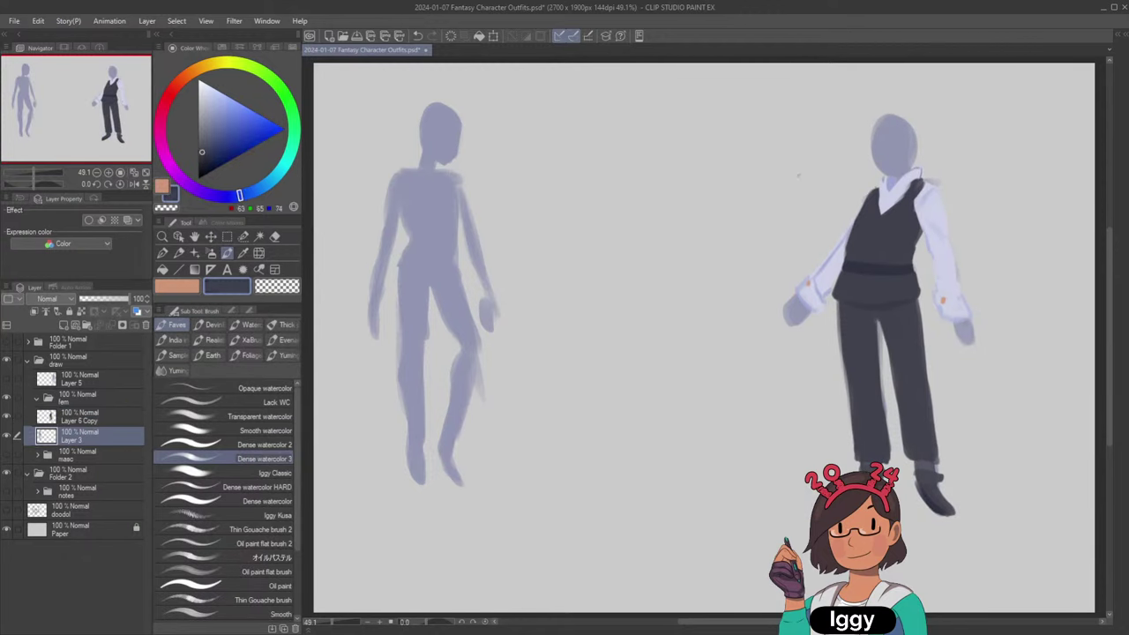
alt+click(937, 226)
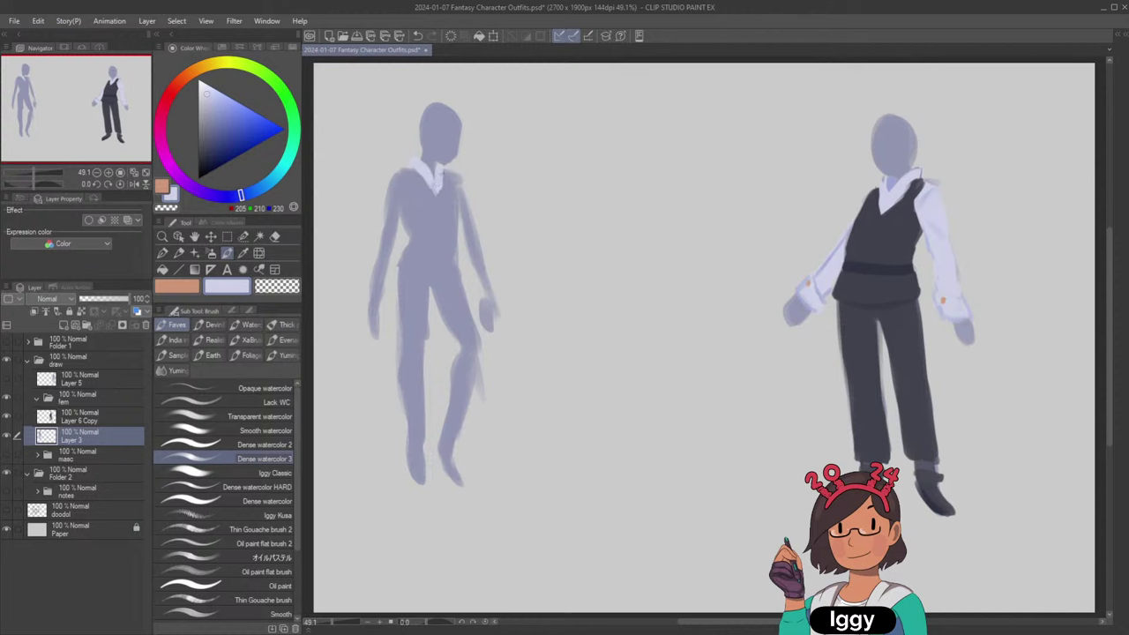
key(ctrl+z)
Paint the dark vest on the fem torso with a darker belt line at the waist, using colours sampled from the reference.
alt+click(893, 237)
mouse_move(412, 170)
mouse_down()
mouse_move(435, 195)
mouse_move(453, 186)
mouse_move(428, 201)
mouse_move(402, 187)
mouse_move(404, 175)
mouse_move(409, 237)
mouse_up()
mouse_move(416, 176)
mouse_down()
mouse_move(419, 221)
mouse_move(447, 201)
mouse_move(427, 228)
mouse_move(441, 209)
mouse_move(451, 234)
mouse_move(404, 219)
mouse_move(408, 231)
mouse_move(441, 244)
mouse_move(481, 226)
mouse_up()
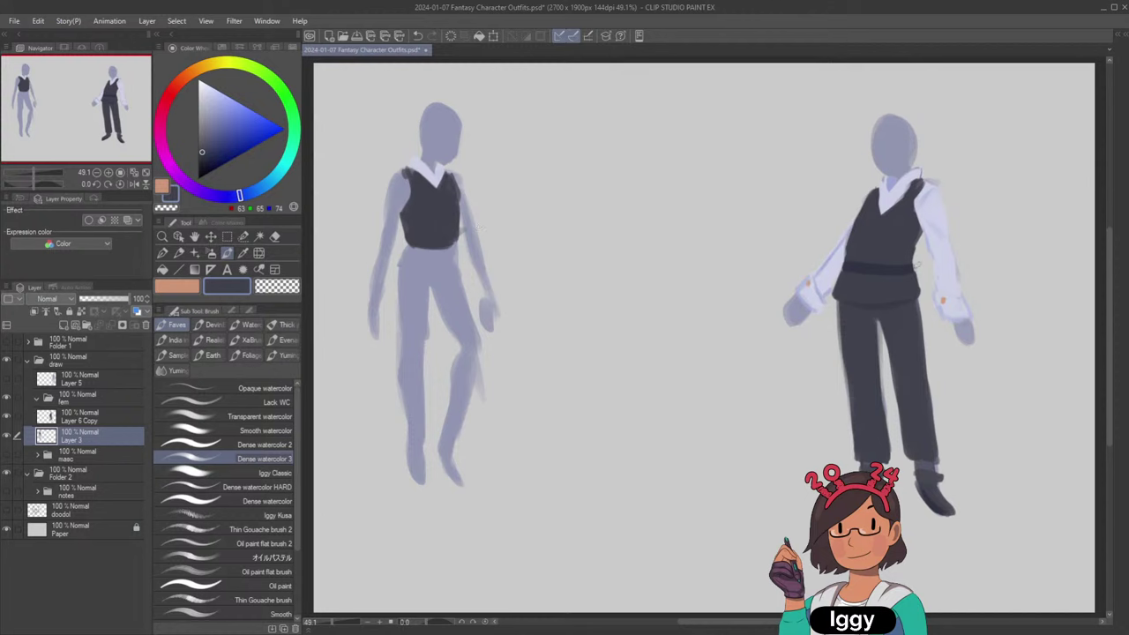
alt+click(891, 268)
mouse_move(409, 247)
mouse_down()
mouse_move(455, 248)
mouse_move(410, 245)
mouse_up()
Outline and fill the flared lower part of the vest over the hips below the belt with the sampled dark vest colour.
alt+click(444, 226)
drag(402, 250, 397, 297)
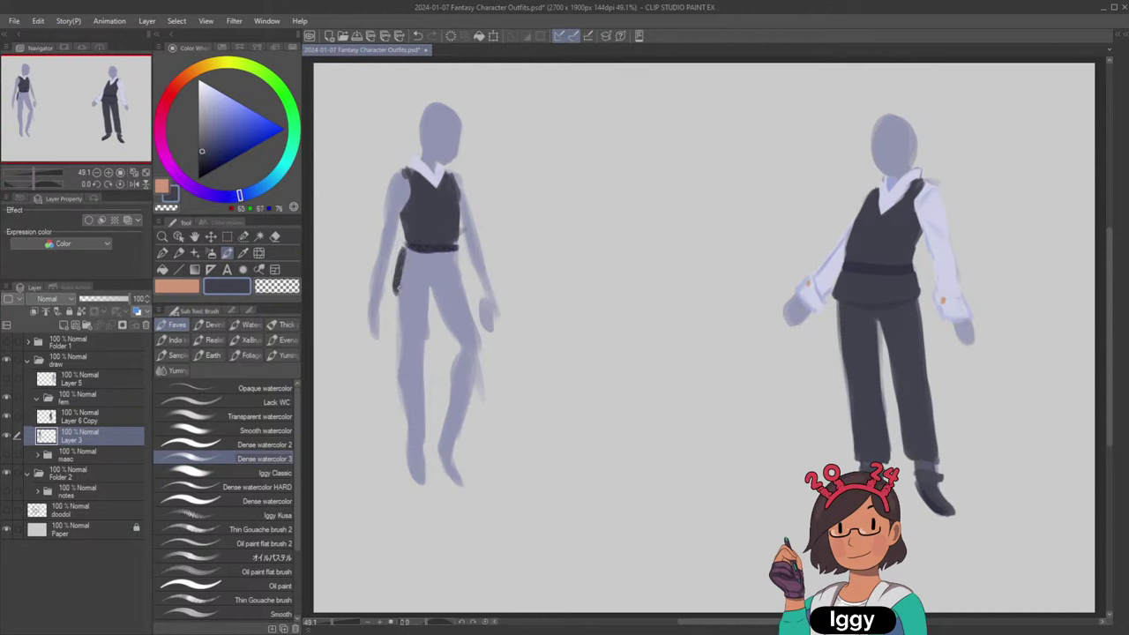
alt+click(428, 220)
mouse_move(397, 287)
mouse_down()
mouse_move(455, 286)
mouse_move(459, 256)
mouse_move(457, 284)
mouse_up()
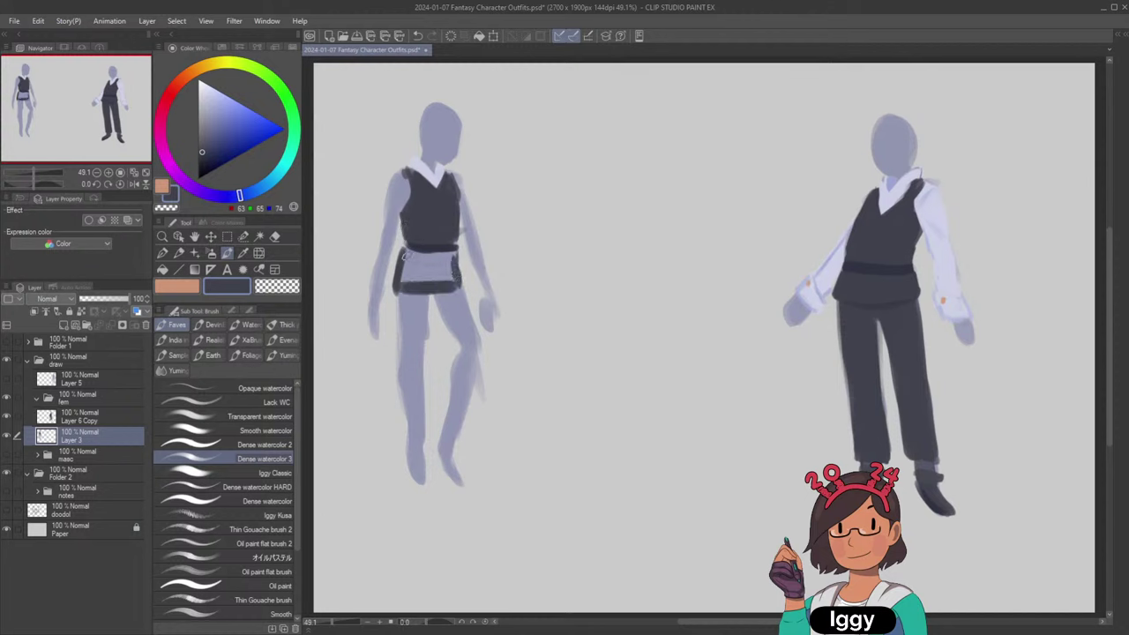
mouse_move(402, 254)
mouse_down()
mouse_move(459, 262)
mouse_move(405, 283)
mouse_move(404, 269)
mouse_move(431, 282)
mouse_move(401, 270)
mouse_up()
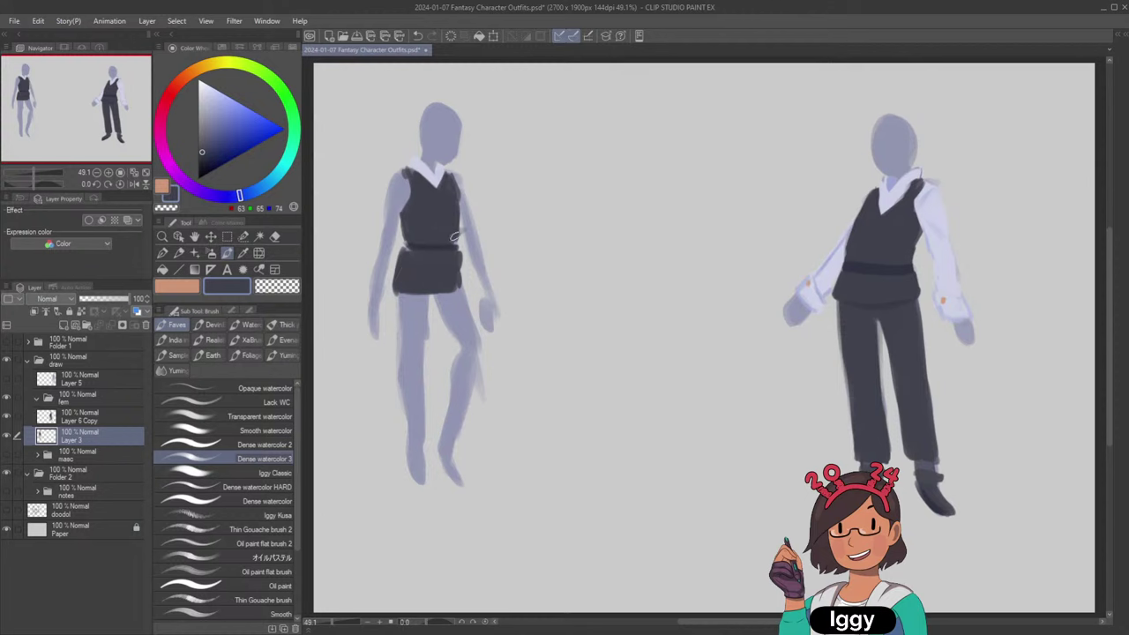
alt+click(454, 237)
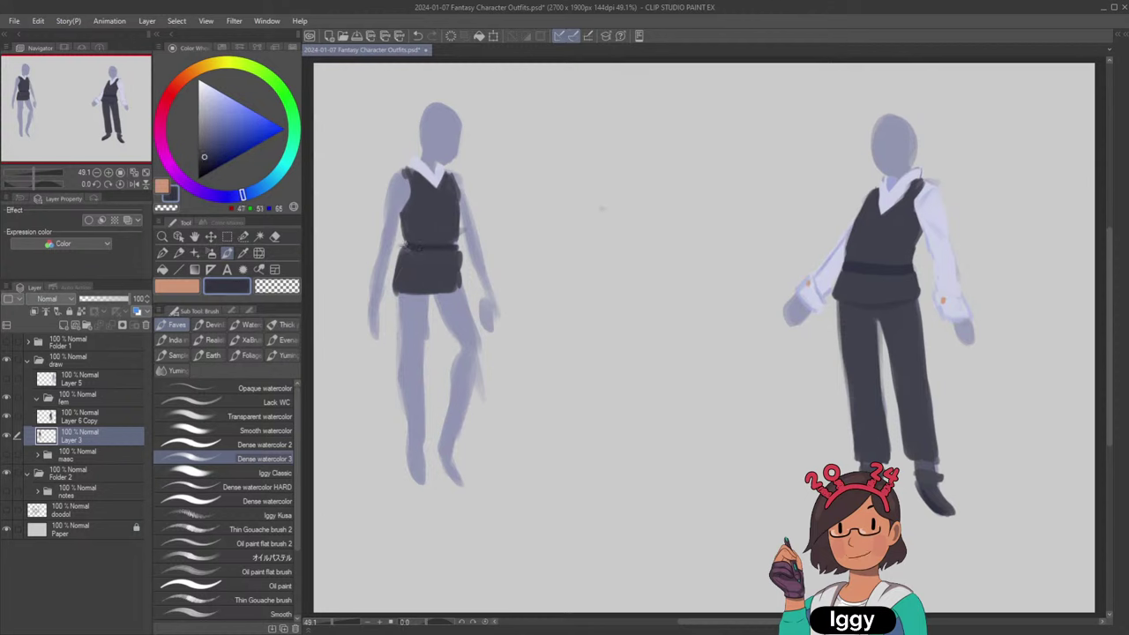
Block in both shirt sleeves on the fem figure with the shaded pale blue sampled from the reference sleeve.
alt+click(827, 263)
drag(390, 181, 382, 250)
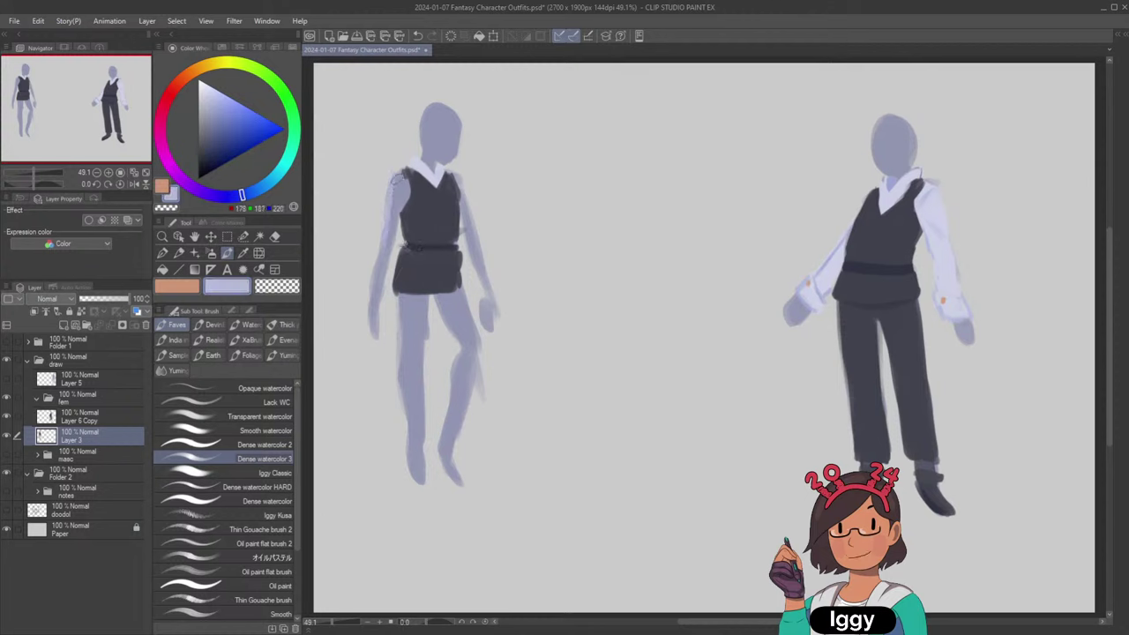
mouse_move(397, 176)
mouse_down()
mouse_move(385, 233)
mouse_move(398, 205)
mouse_up()
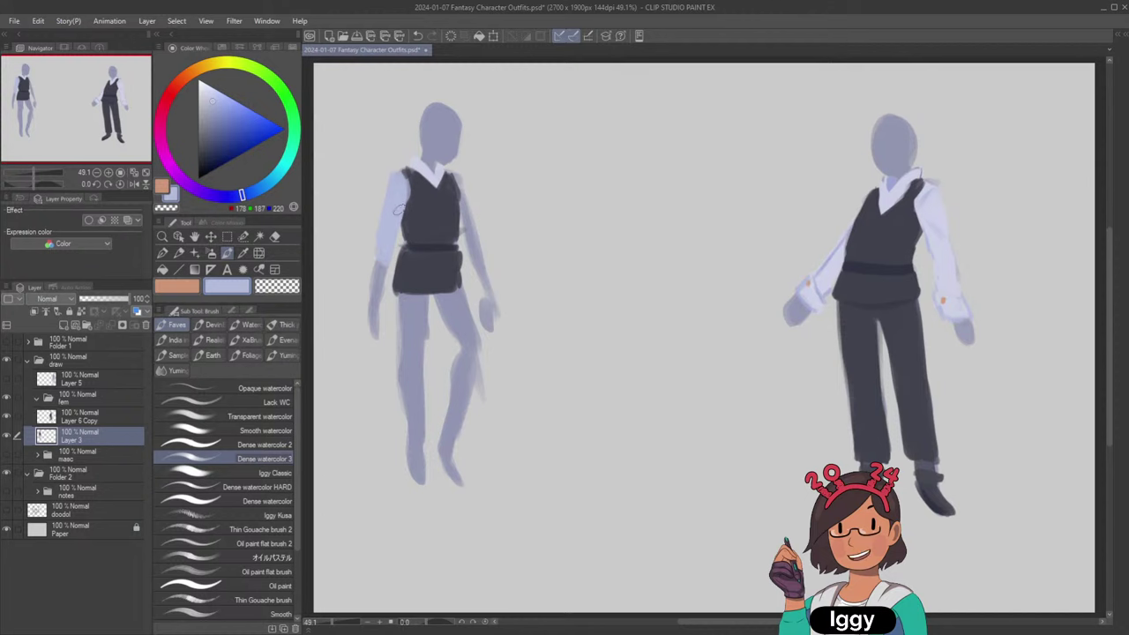
drag(464, 188, 472, 241)
Lighten the sleeves with the lighter shirt colour and paint flared cuffs at both wrists, undoing the last sleeve stroke.
alt+click(834, 254)
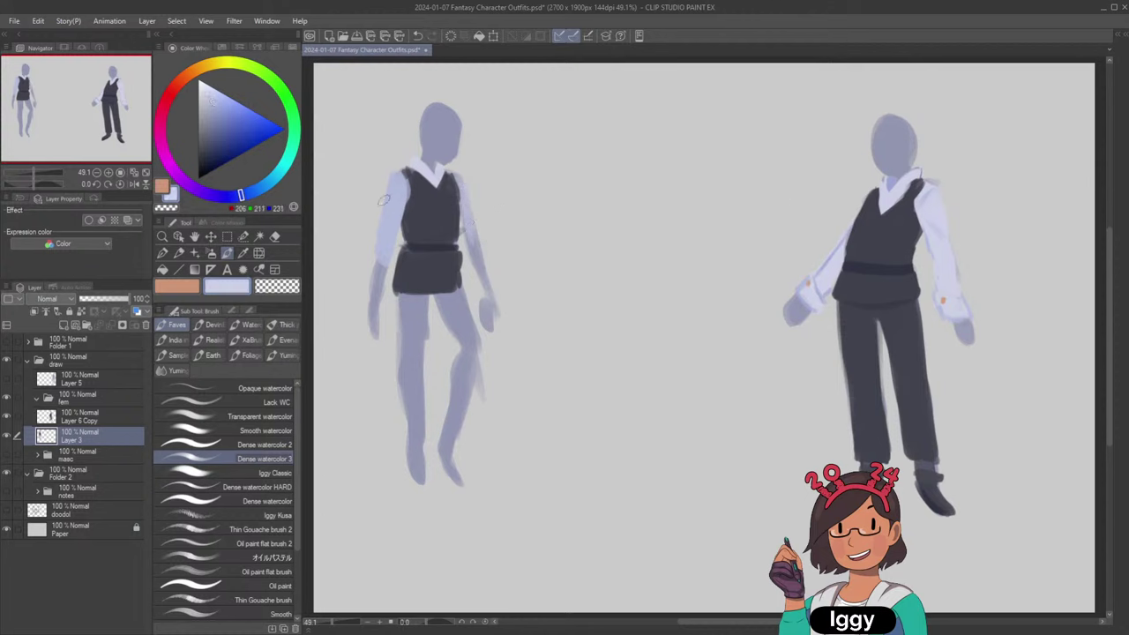
mouse_move(384, 200)
mouse_down()
mouse_move(386, 254)
mouse_move(406, 234)
mouse_move(392, 207)
mouse_move(381, 277)
mouse_up()
mouse_move(388, 234)
mouse_down()
mouse_move(376, 291)
mouse_move(366, 277)
mouse_move(379, 298)
mouse_up()
mouse_move(486, 301)
mouse_down()
mouse_move(494, 296)
mouse_move(499, 310)
mouse_move(485, 301)
mouse_up()
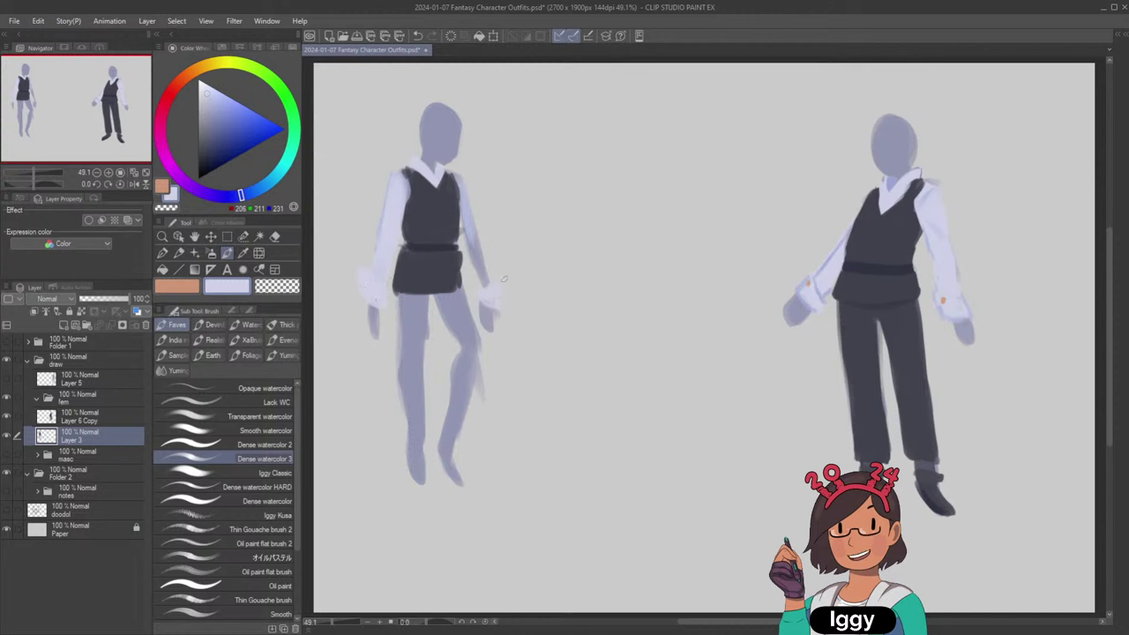
drag(485, 215, 475, 236)
drag(464, 187, 484, 285)
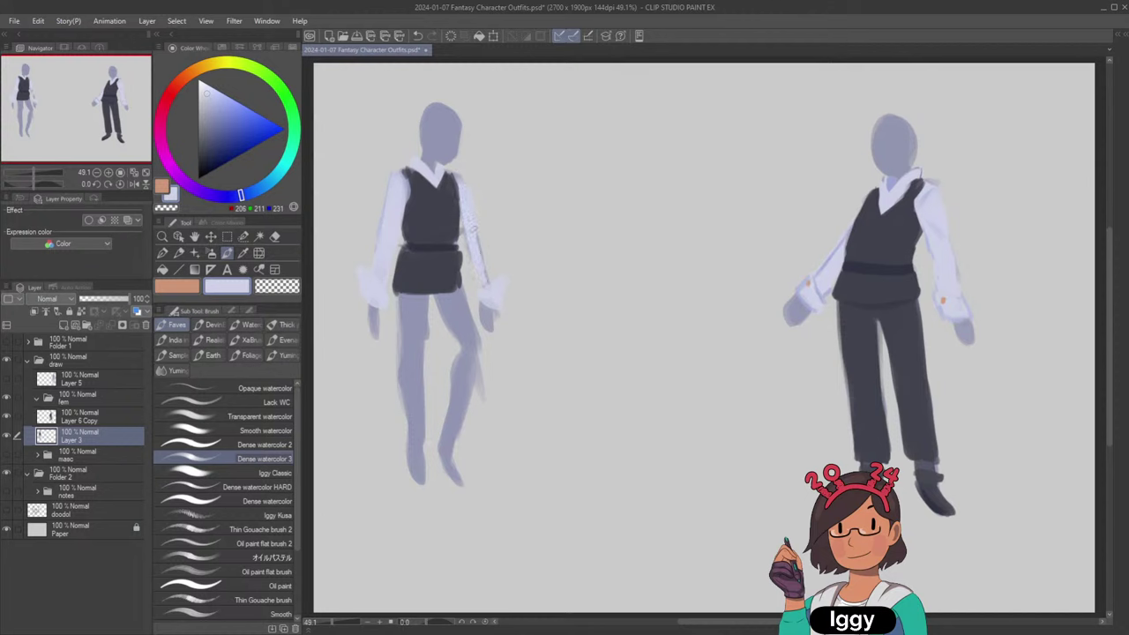
drag(475, 241, 478, 259)
key(ctrl+z)
Paint a red test blob between the two figures, then carve its edges and erase it using the brush's transparent colour.
click(170, 92)
click(264, 116)
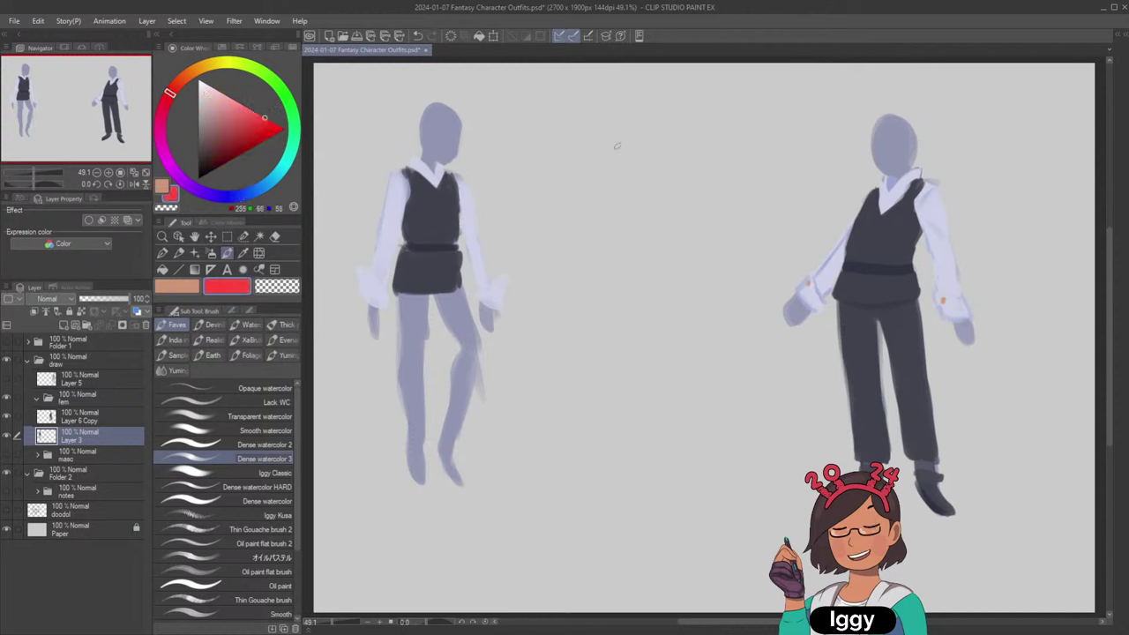
mouse_move(618, 131)
mouse_down()
mouse_move(615, 184)
mouse_move(602, 170)
mouse_move(629, 156)
mouse_move(616, 175)
mouse_move(637, 158)
mouse_move(609, 123)
mouse_move(683, 130)
mouse_move(638, 124)
mouse_move(671, 153)
mouse_move(656, 132)
mouse_move(668, 212)
mouse_move(652, 145)
mouse_move(658, 215)
mouse_move(603, 166)
mouse_move(594, 140)
mouse_move(591, 210)
mouse_up()
click(299, 286)
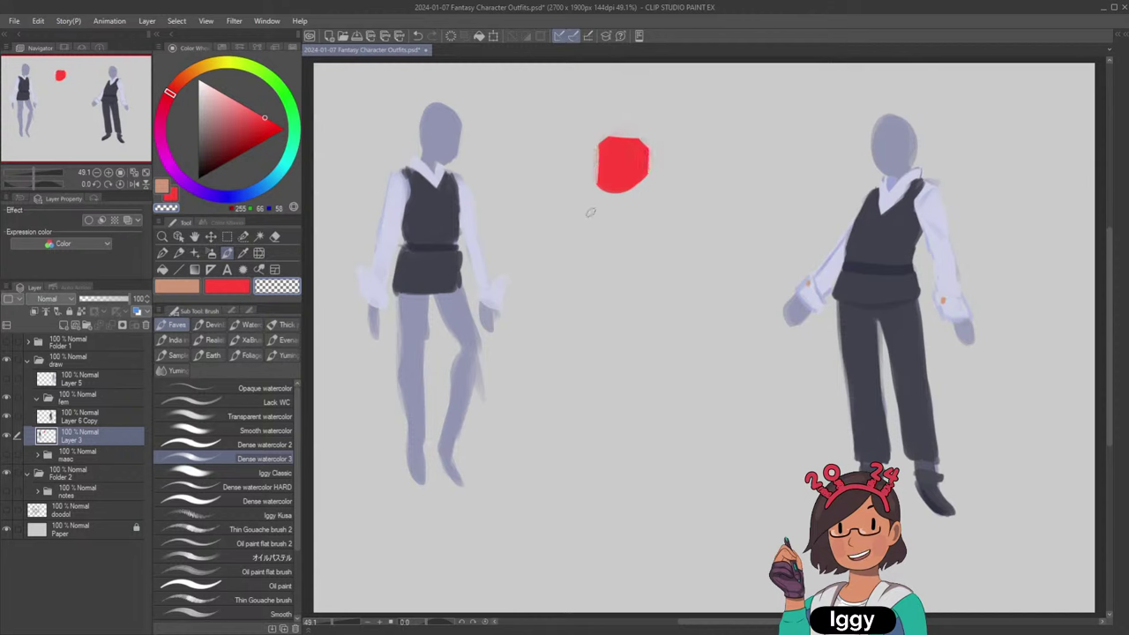
key(ctrl+z)
mouse_move(601, 160)
mouse_down()
mouse_move(612, 208)
mouse_move(622, 191)
mouse_move(658, 197)
mouse_up()
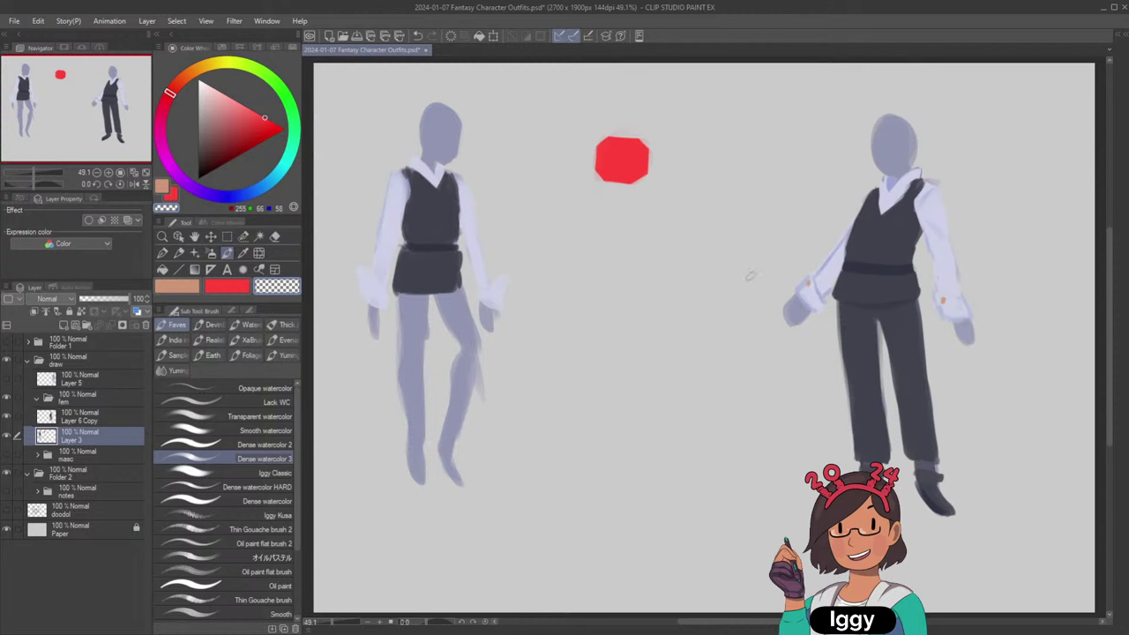
drag(590, 169, 609, 209)
drag(594, 141, 591, 196)
drag(595, 145, 593, 180)
key(ctrl+z)
mouse_move(600, 124)
mouse_down()
mouse_move(592, 180)
mouse_move(620, 212)
mouse_up()
click(275, 236)
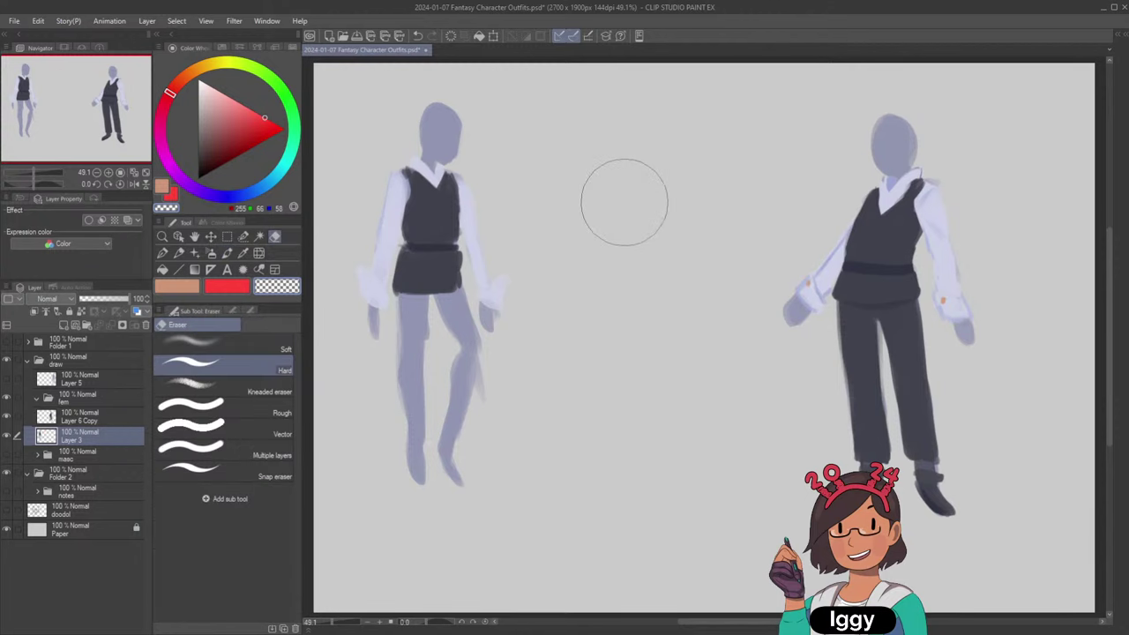
click(227, 253)
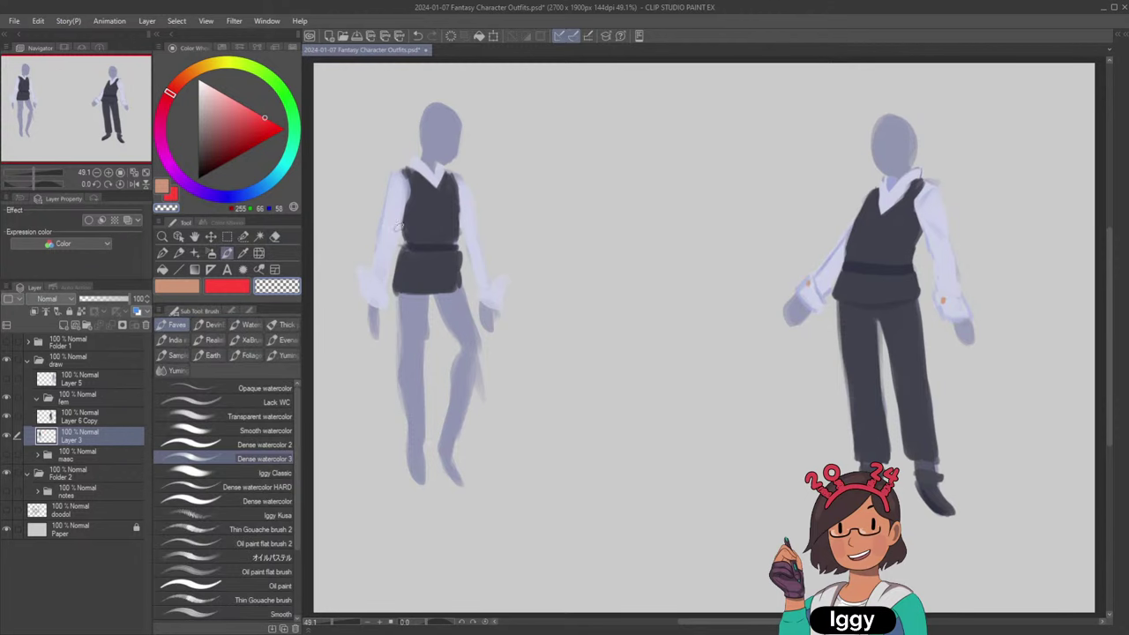
Add small orange buttons to both shirt cuffs of the fem figure, using the button colour sampled from the reference.
alt+click(425, 110)
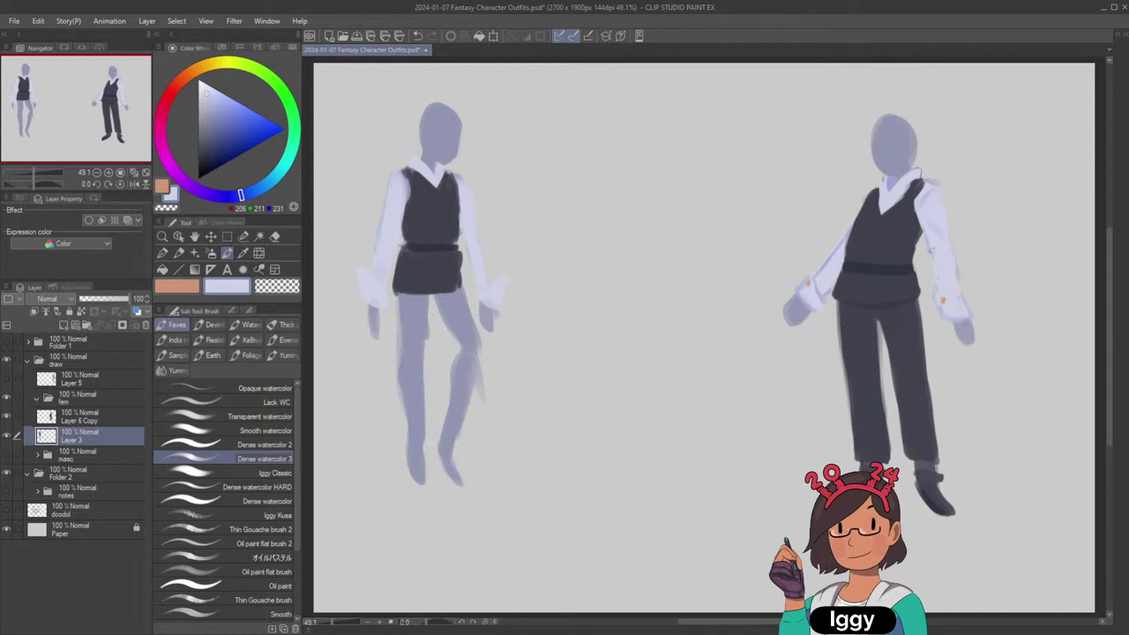
alt+click(944, 300)
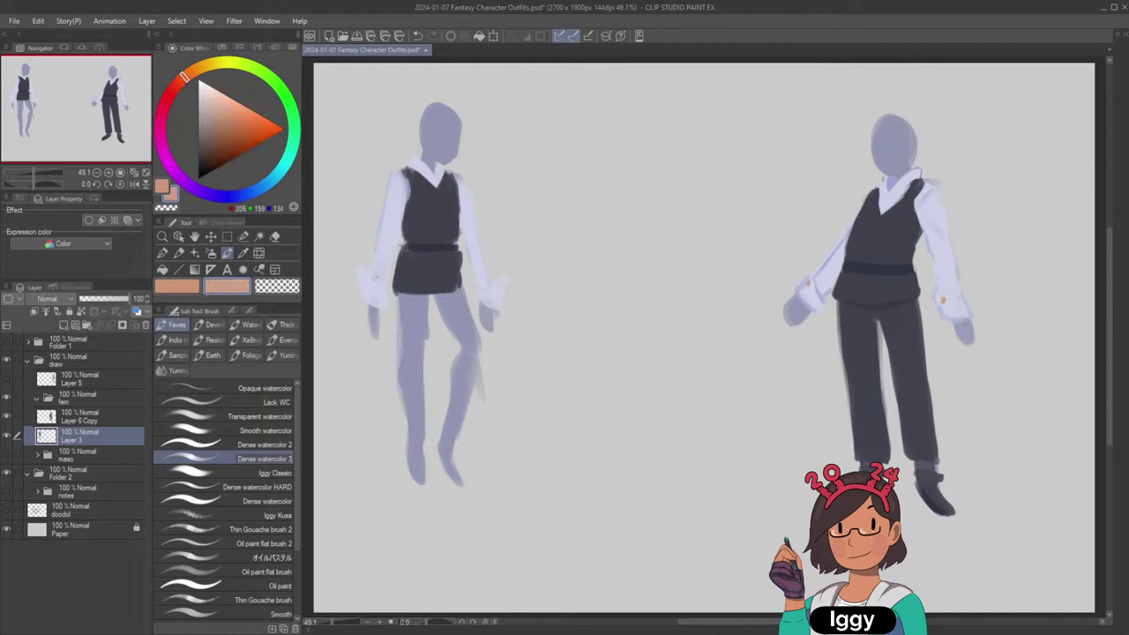
click(377, 291)
Paint the trouser leg over the fem figure's straight leg, from hip to ankle, in the dark colour sampled from the vest.
alt+click(436, 221)
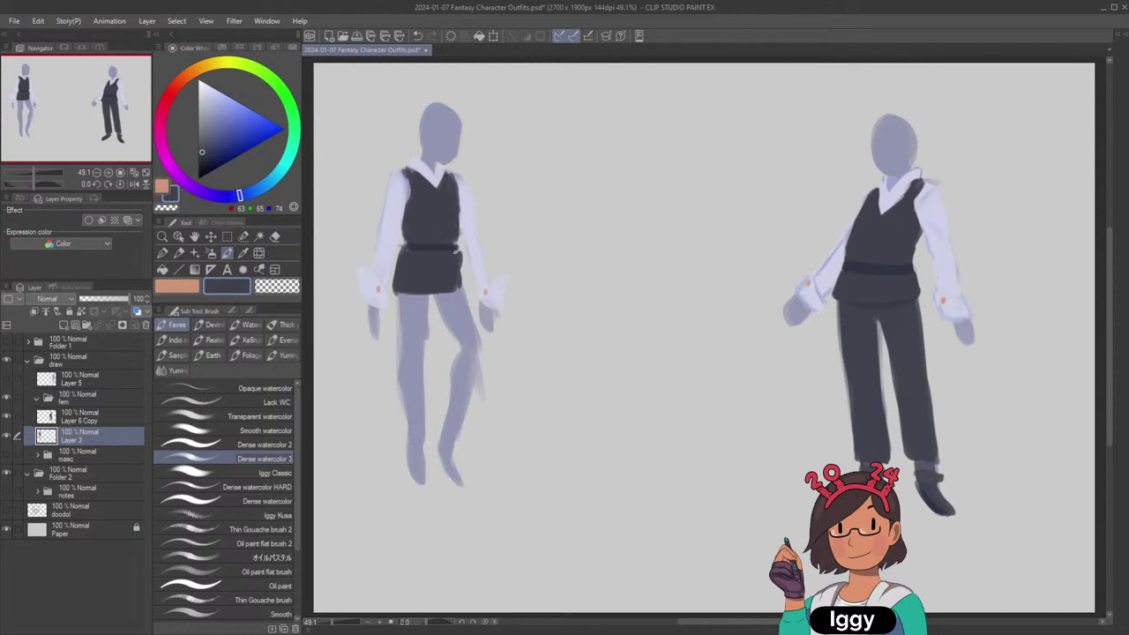
drag(405, 299, 406, 436)
key(ctrl+z)
key(ctrl+z)
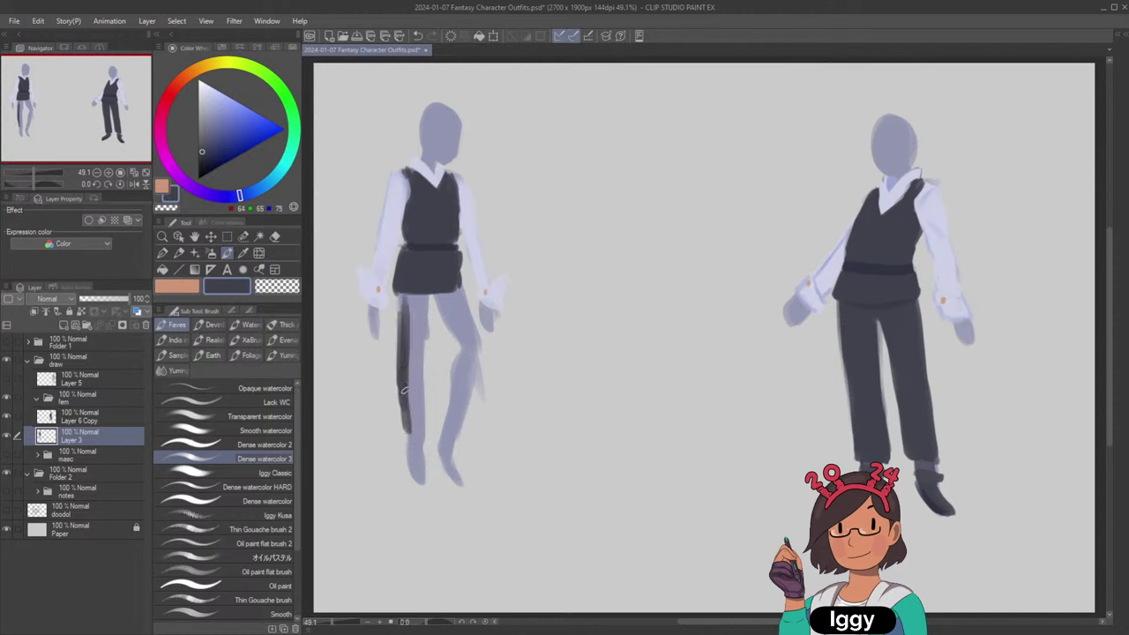
mouse_move(404, 384)
mouse_down()
mouse_move(408, 448)
mouse_move(429, 440)
mouse_up()
drag(407, 298, 411, 434)
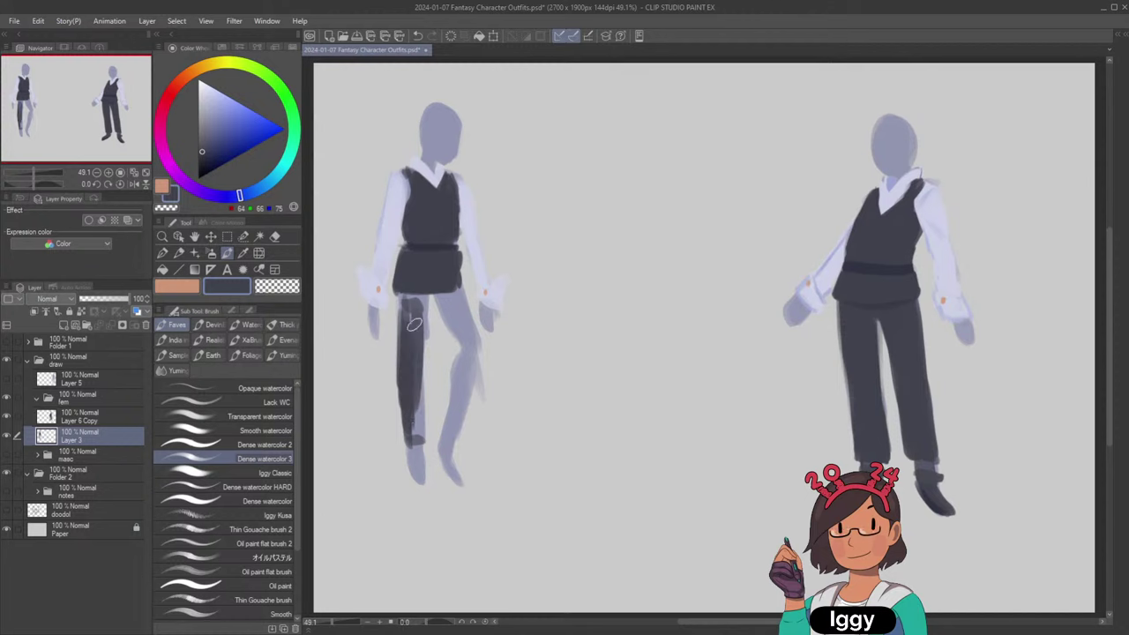
drag(415, 329, 418, 443)
drag(417, 385, 420, 445)
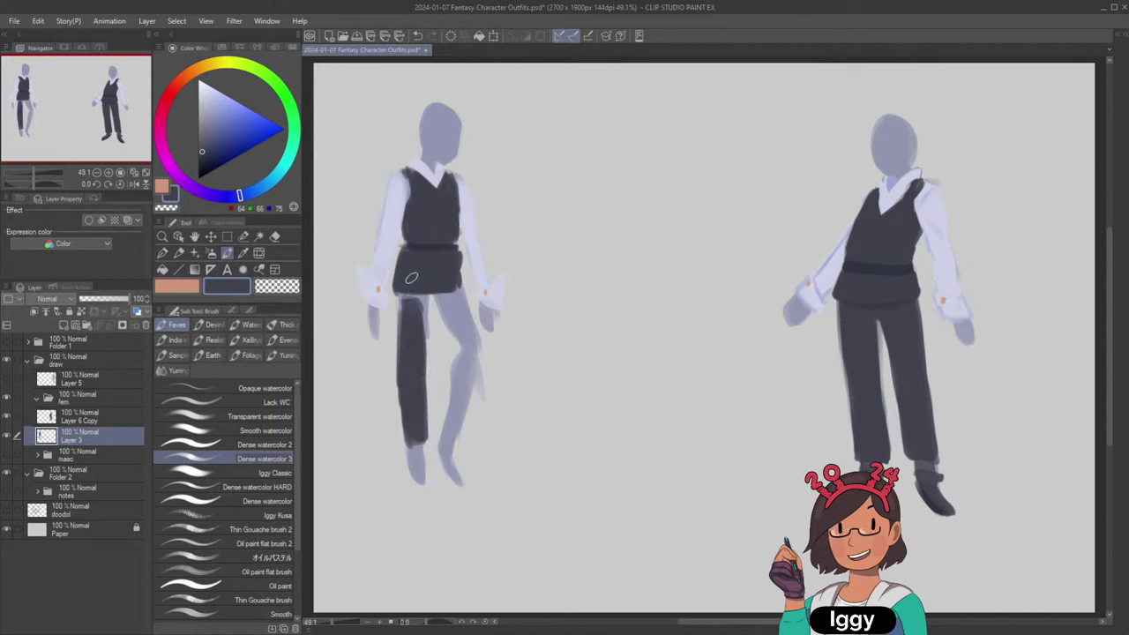
drag(422, 300, 424, 355)
mouse_move(408, 304)
mouse_down()
mouse_move(429, 300)
mouse_move(407, 296)
mouse_move(427, 347)
mouse_up()
Paint the second trouser leg over the bent leg from hip to ankle in the same dark colour.
drag(441, 295, 466, 345)
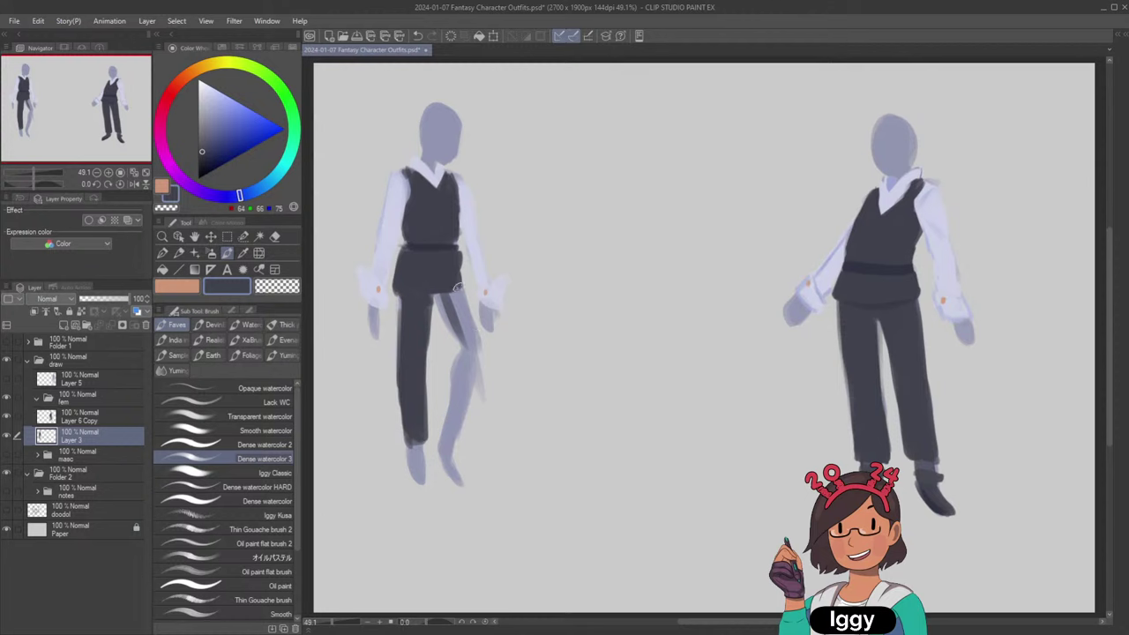
drag(438, 297, 446, 328)
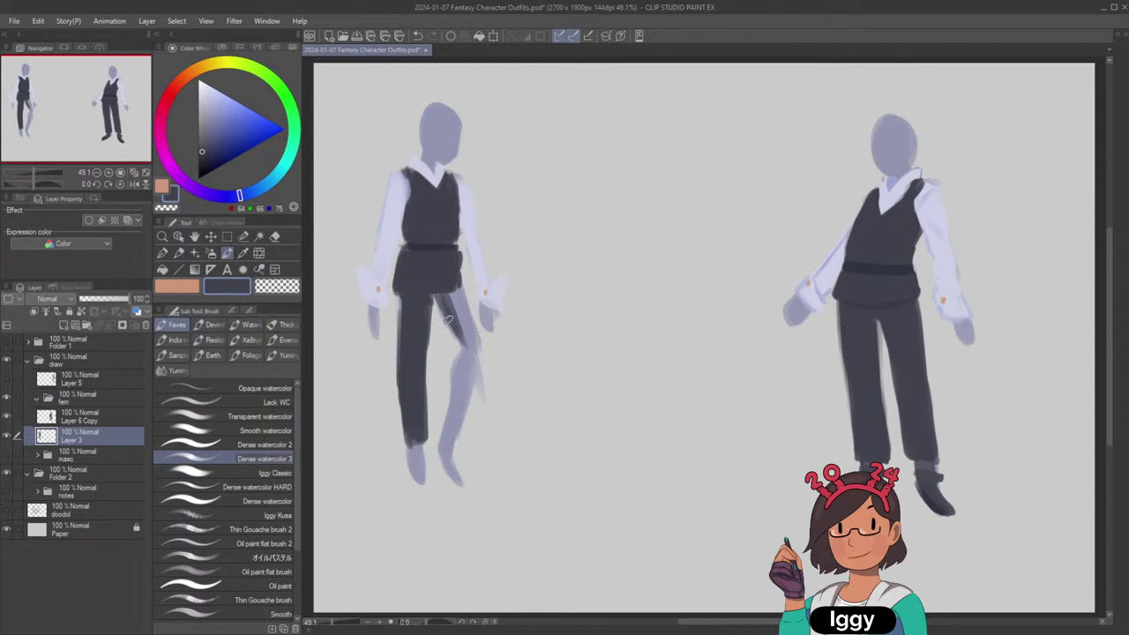
mouse_move(445, 287)
mouse_down()
mouse_move(460, 326)
mouse_move(434, 266)
mouse_move(466, 326)
mouse_move(464, 350)
mouse_move(447, 306)
mouse_move(452, 367)
mouse_move(463, 337)
mouse_move(451, 443)
mouse_move(467, 340)
mouse_move(449, 437)
mouse_move(471, 362)
mouse_up()
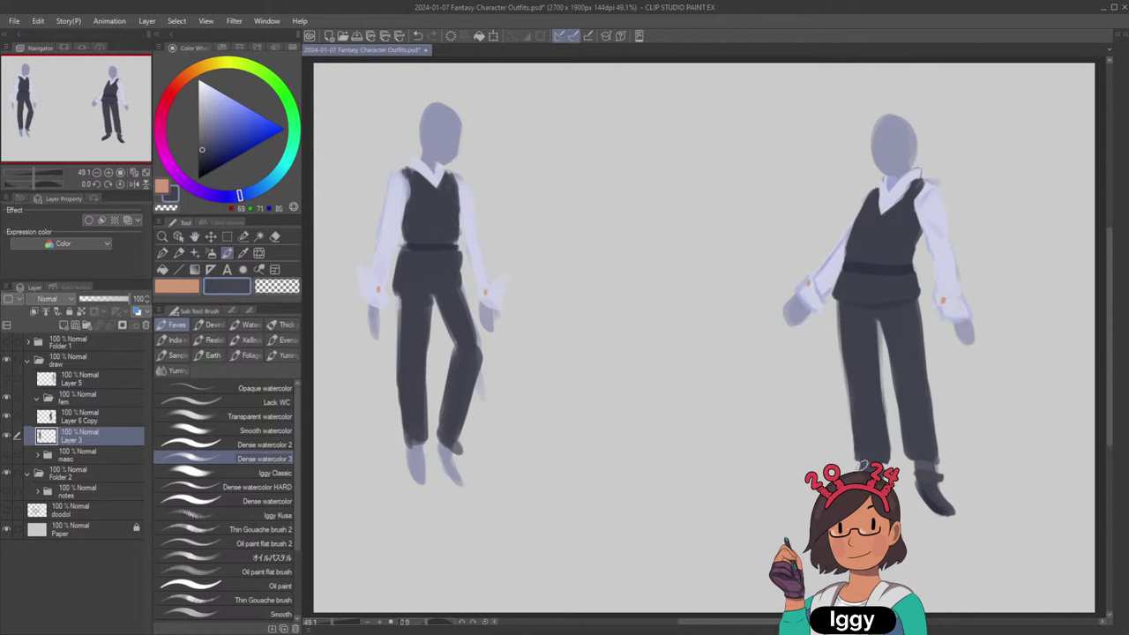
Paint dark shoes on both feet with lighter ankles, and touch up the shirt sleeve with its sampled pale colour.
mouse_move(411, 460)
mouse_down()
mouse_move(423, 481)
mouse_move(447, 483)
mouse_move(461, 476)
mouse_move(455, 459)
mouse_up()
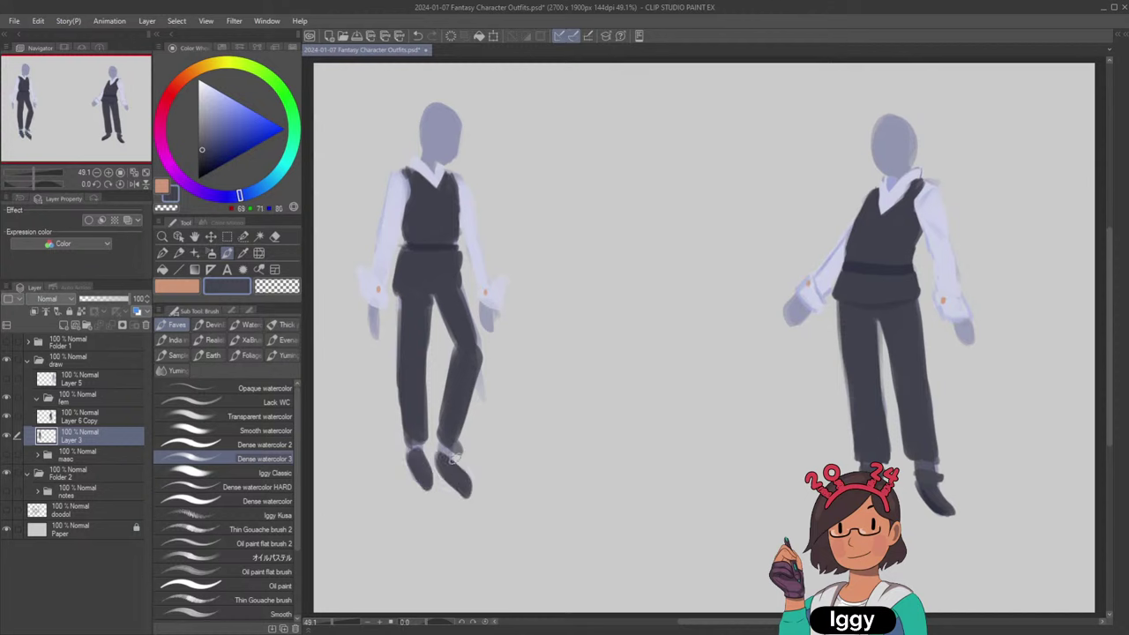
alt+click(858, 457)
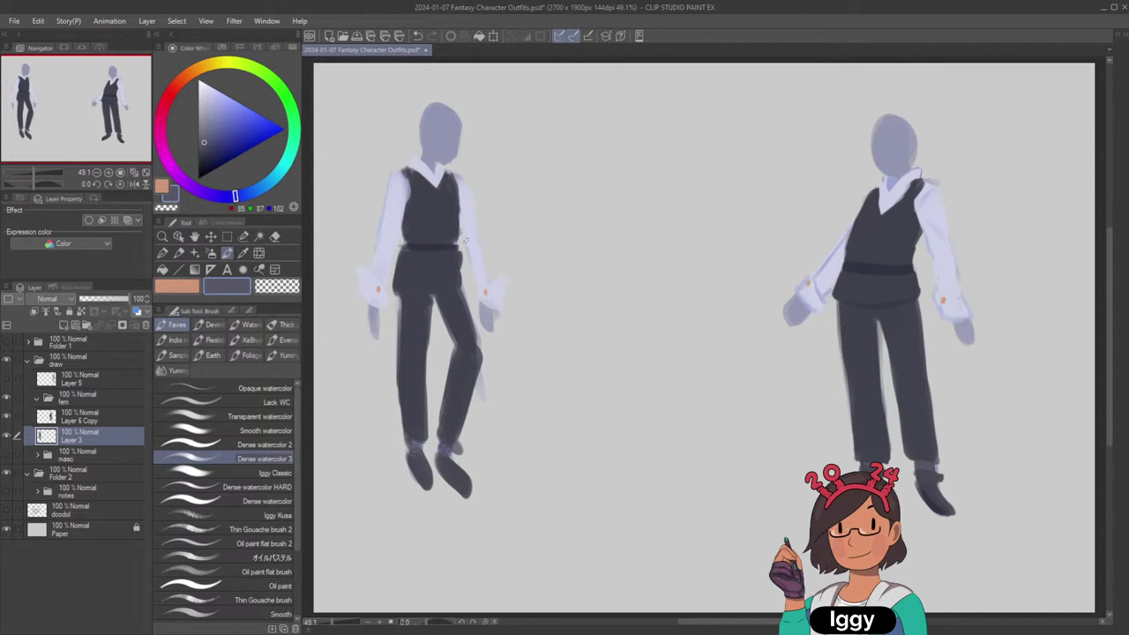
alt+click(463, 225)
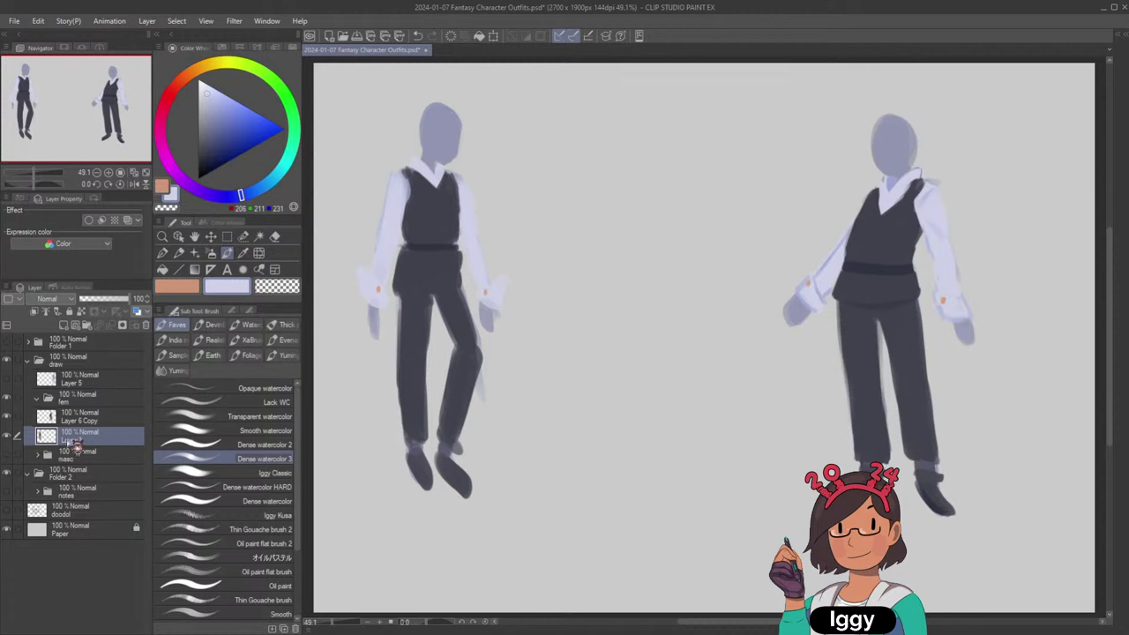
Hide Layer 6 Copy, show the masc folder and copy its large navy robe layer into the fem folder above Layer 3.
click(7, 417)
click(8, 457)
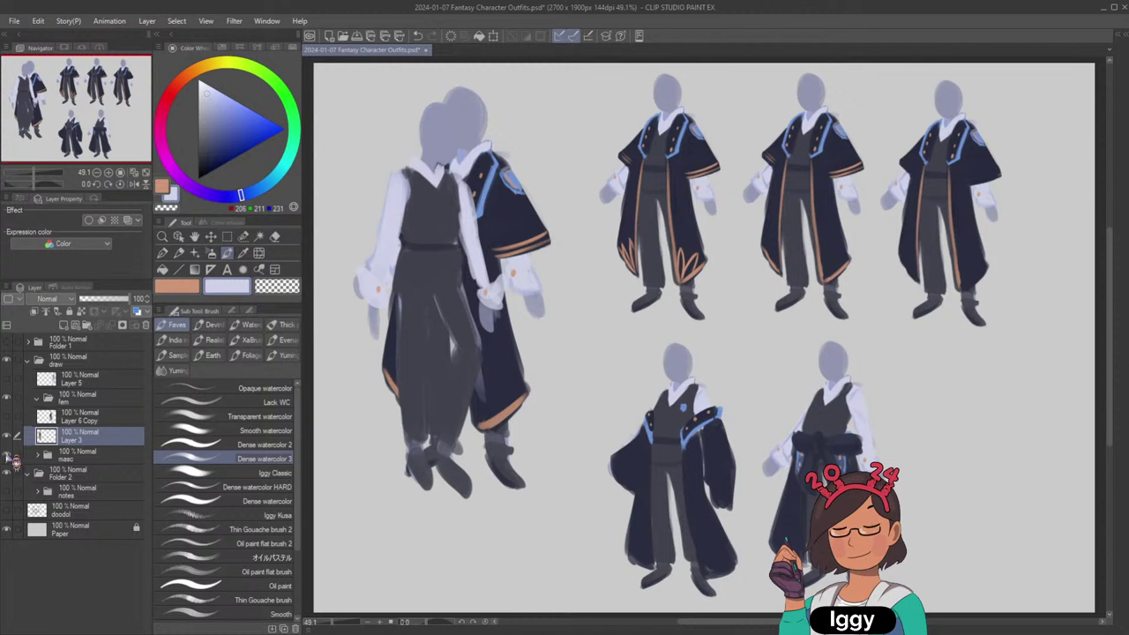
click(179, 236)
click(522, 222)
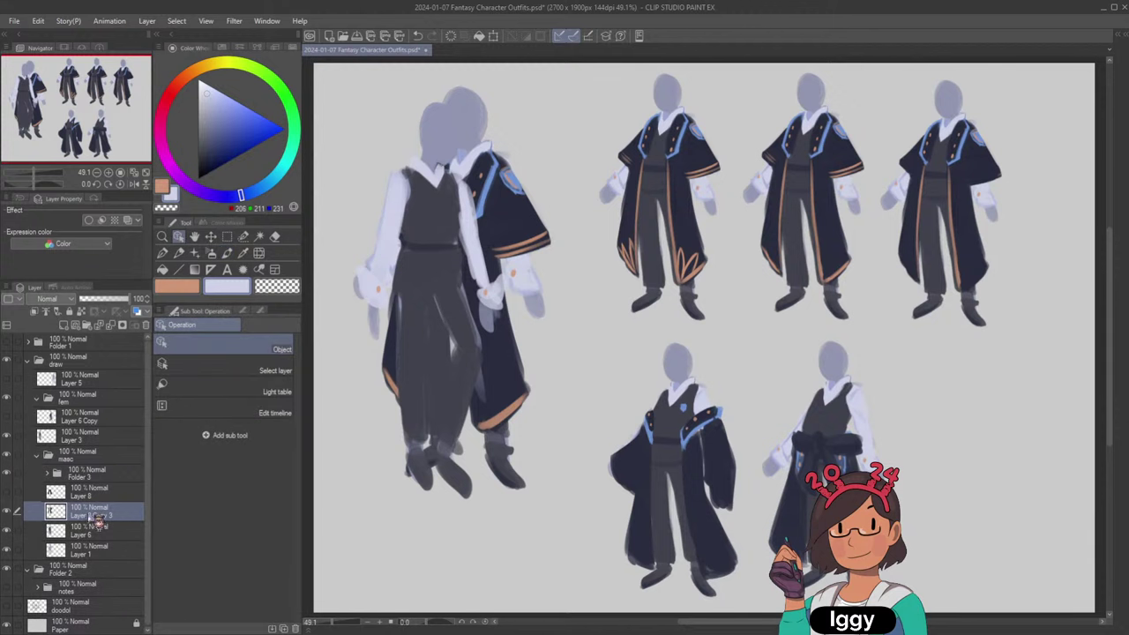
drag(99, 520, 103, 435)
Collapse and hide the masc folder again and show the Layer 6 Copy reference figure.
click(37, 474)
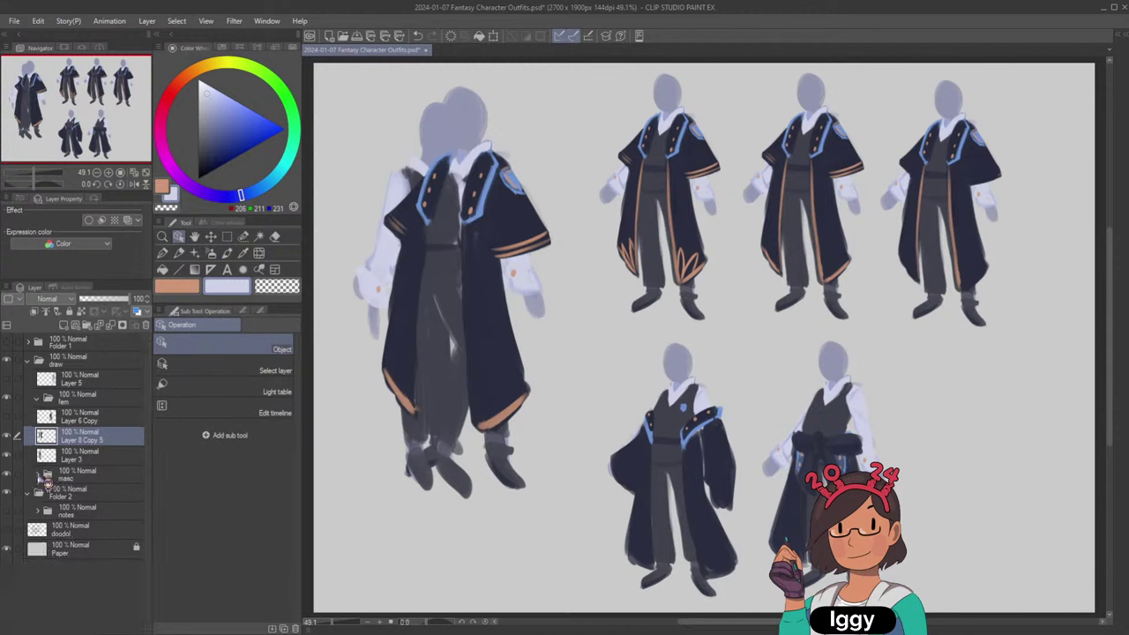
click(8, 474)
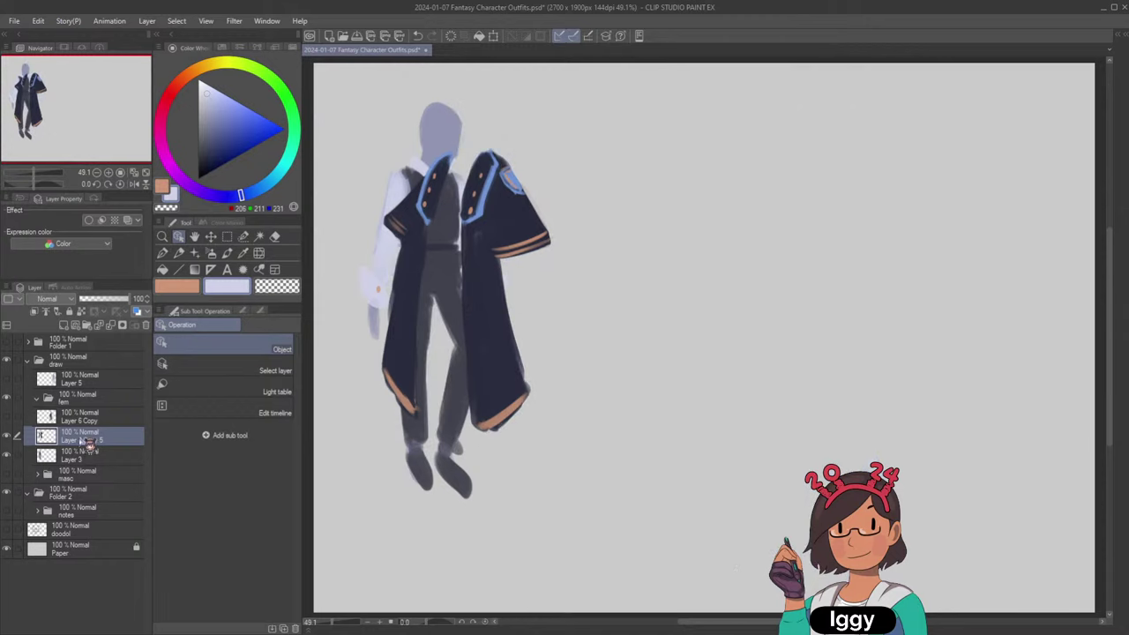
click(7, 416)
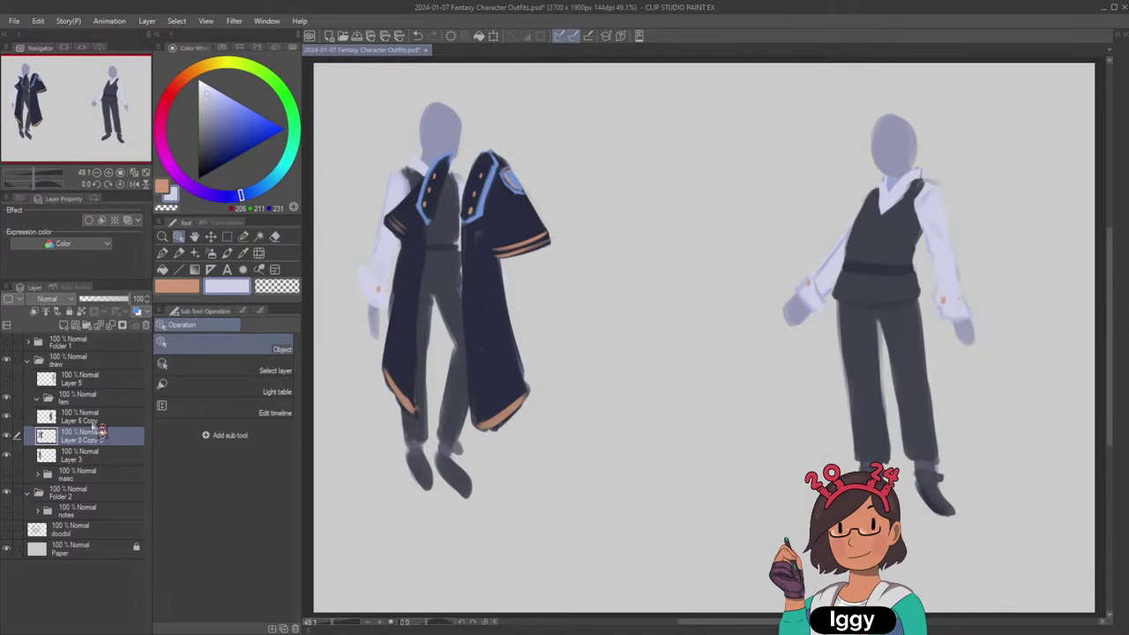
Move the copied navy robe onto the dressed reference figure and stack its layer above Layer 6 Copy.
click(97, 419)
click(213, 239)
drag(538, 256, 597, 274)
key(ctrl+z)
click(99, 440)
drag(487, 265, 923, 296)
drag(101, 439, 102, 412)
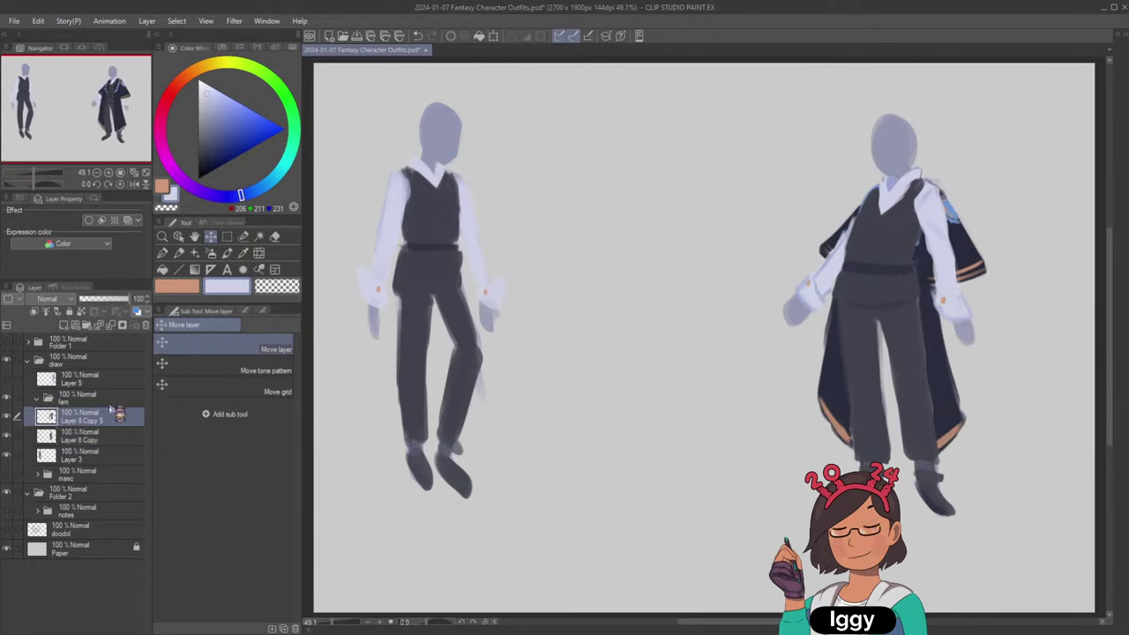
drag(953, 263, 951, 263)
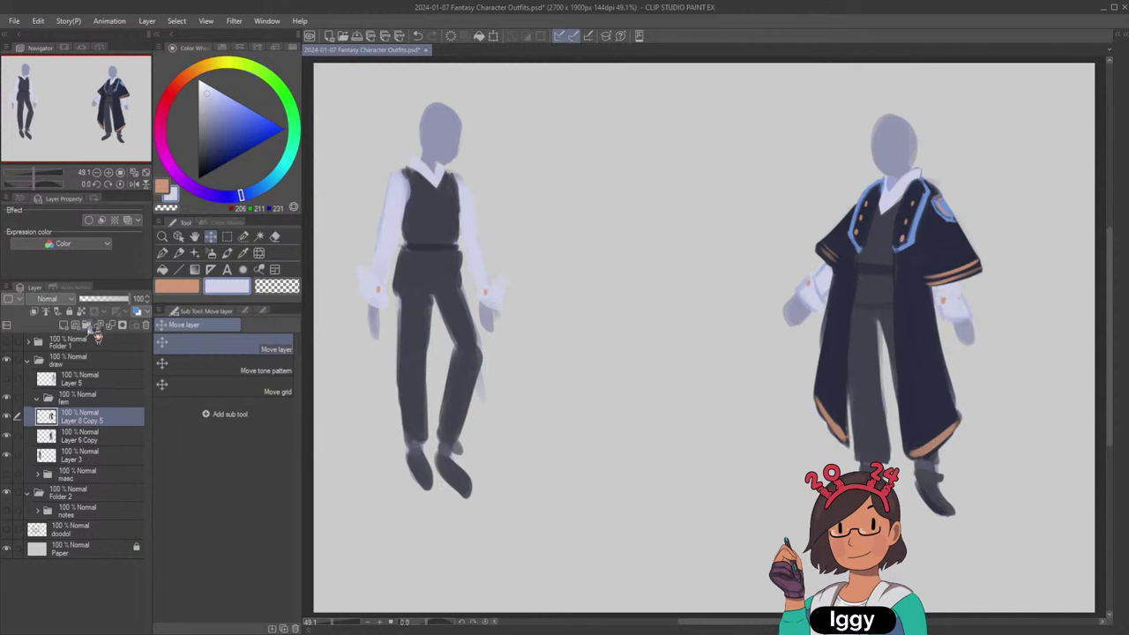
Create a folder named ref inside the fem folder, put the robe copy and Layer 6 Copy in it, and collapse it.
click(86, 326)
double_click(84, 418)
text(ref)
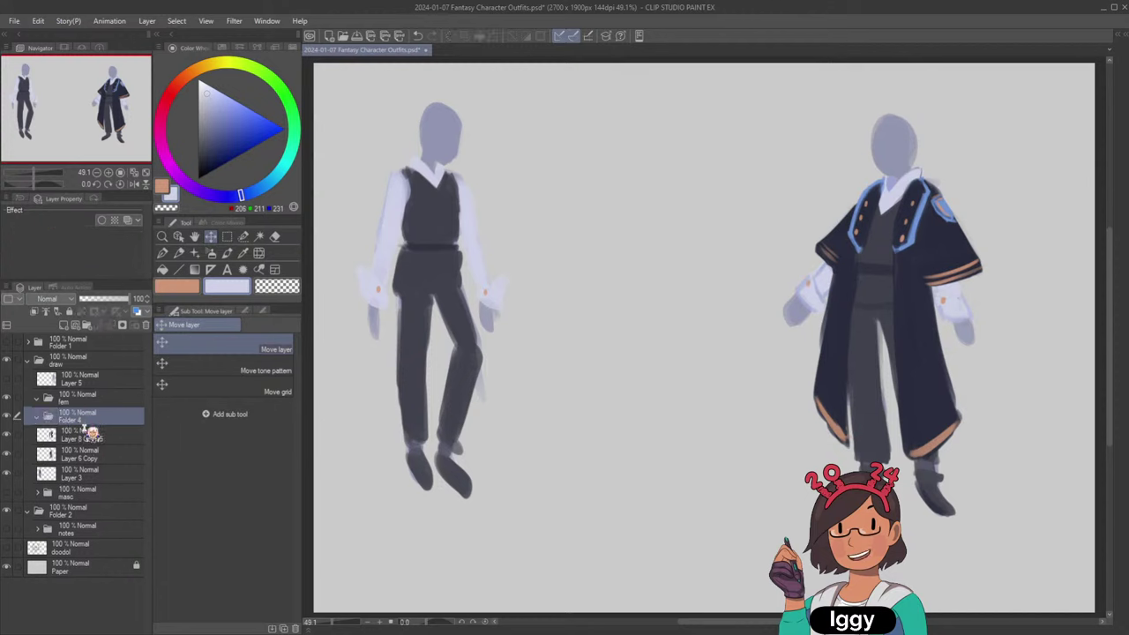
click(99, 438)
ctrl+click(101, 457)
drag(99, 440, 92, 420)
click(36, 417)
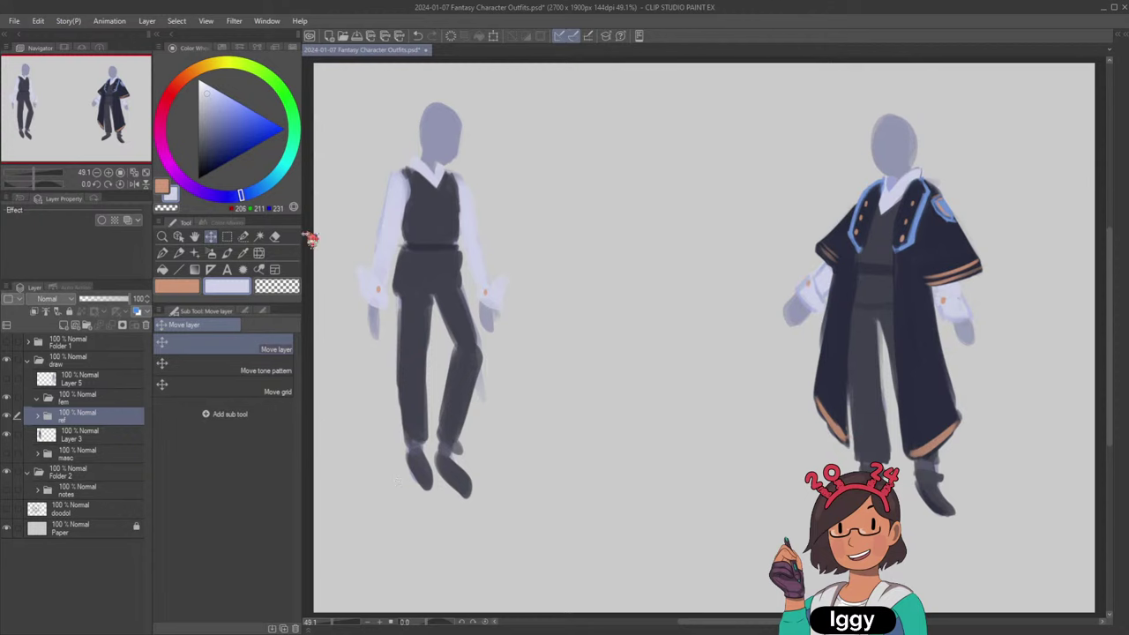
Set up the Dense watercolor 3 brush with a medium grey and add a new layer above the ref folder.
click(227, 253)
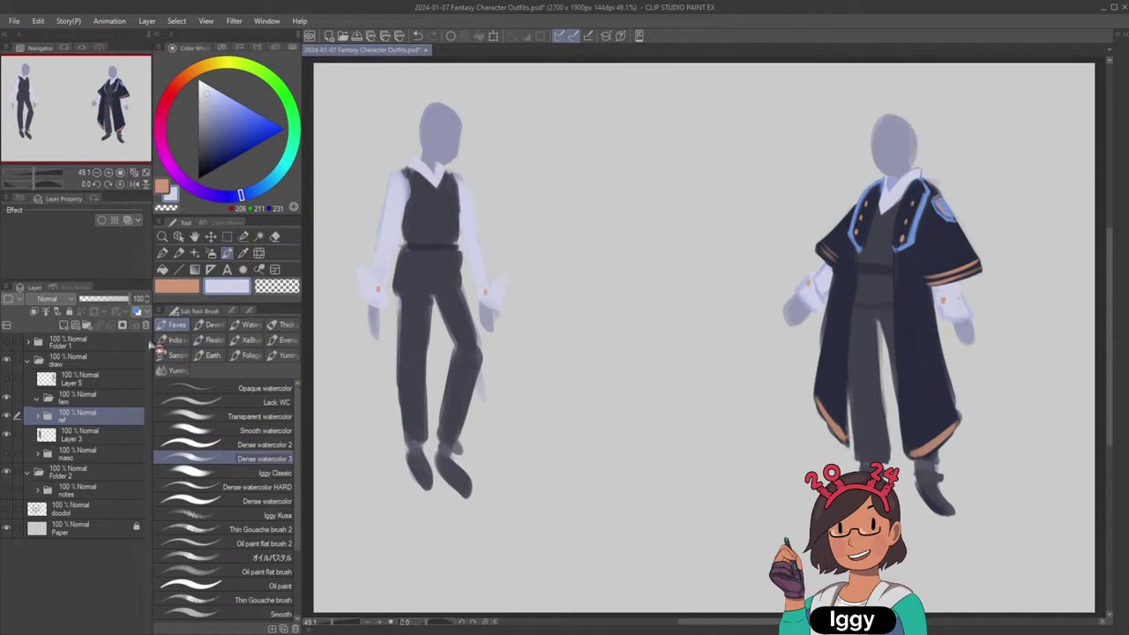
click(201, 136)
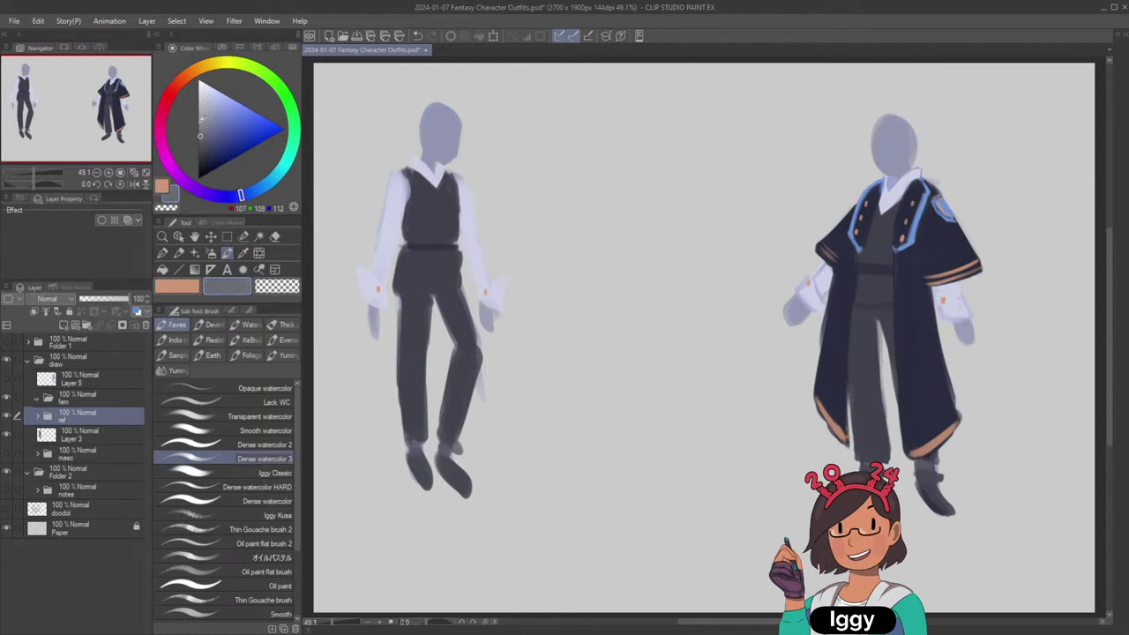
click(95, 325)
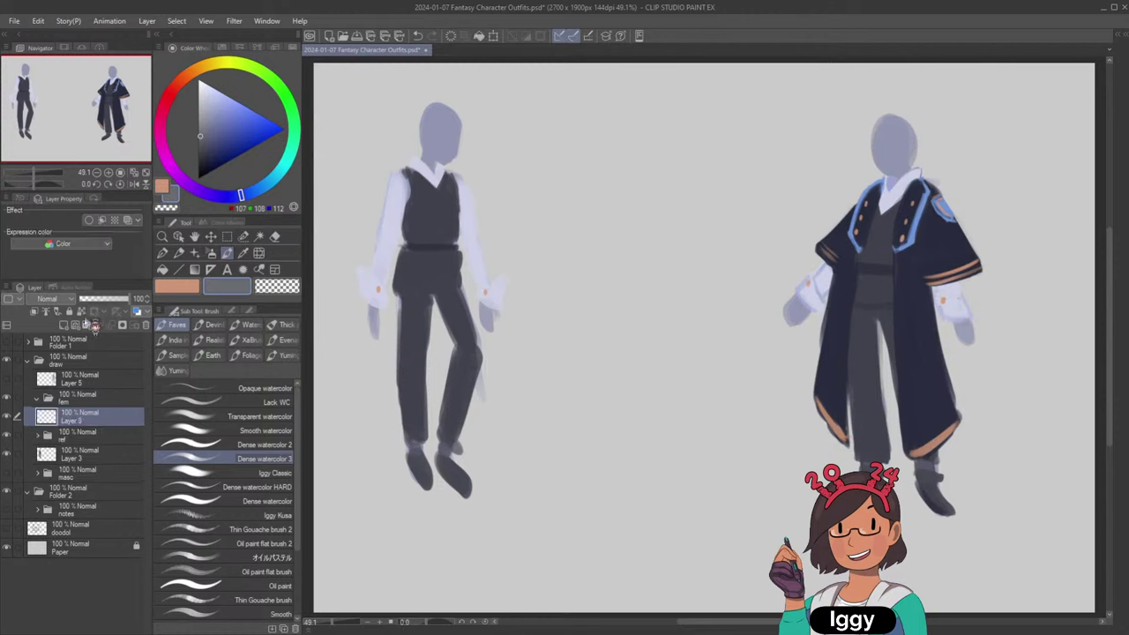
Sketch a grey two-sided box between the figures, with a front panel, an angled side panel and a notch in the side.
mouse_move(578, 106)
mouse_down()
mouse_move(575, 201)
mouse_move(660, 103)
mouse_move(662, 208)
mouse_up()
drag(561, 217, 660, 216)
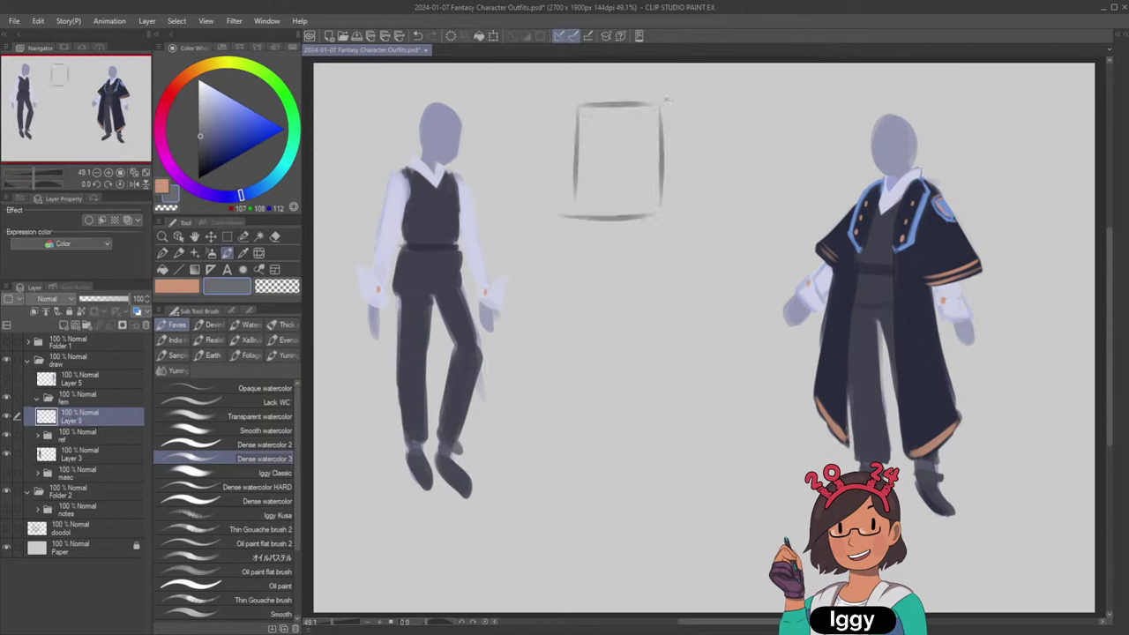
mouse_move(673, 104)
mouse_down()
mouse_move(717, 120)
mouse_move(715, 219)
mouse_up()
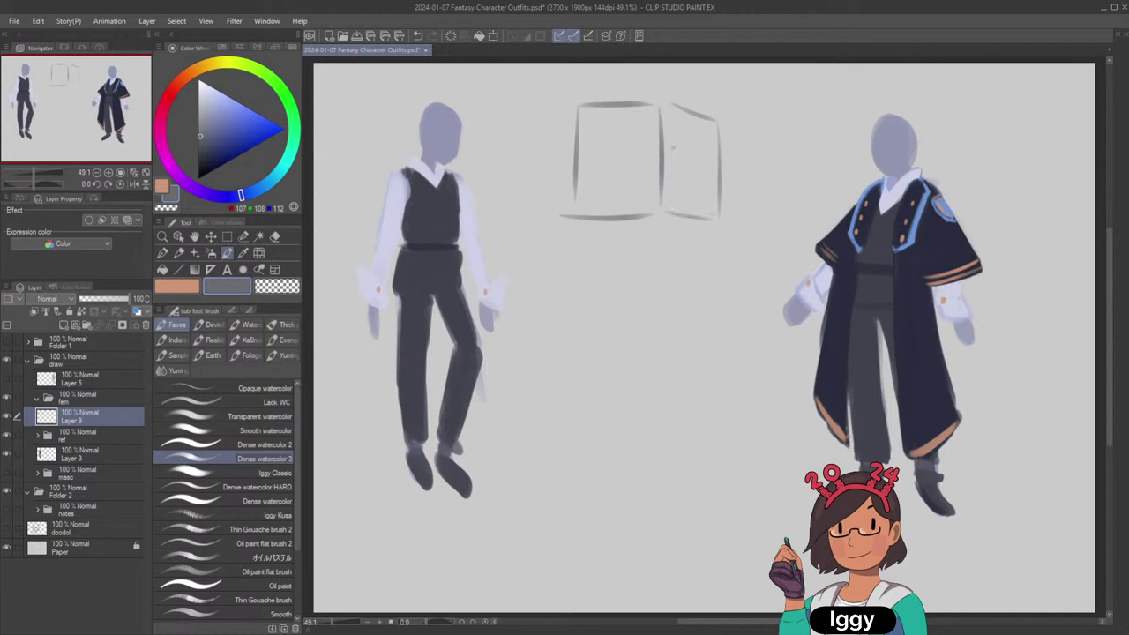
drag(574, 127, 573, 221)
drag(611, 222, 711, 228)
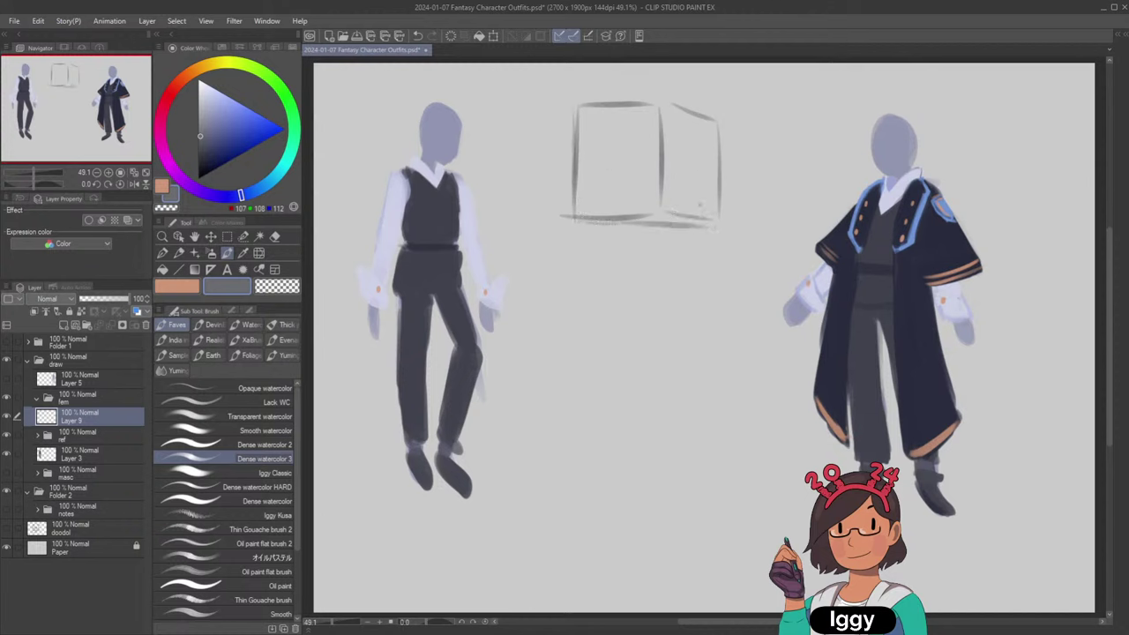
mouse_move(695, 183)
mouse_down()
mouse_move(695, 210)
mouse_move(715, 176)
mouse_up()
drag(720, 120, 719, 174)
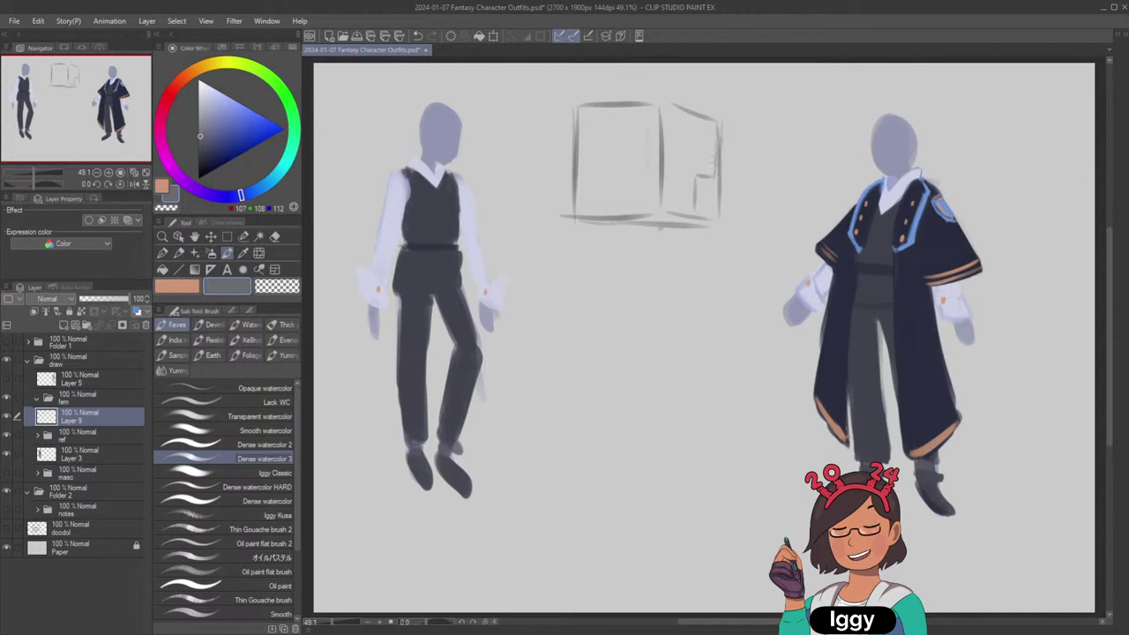
drag(716, 134, 716, 162)
key(ctrl+z)
Darken the box's lower edge, label the front panel F and the side panel R, and add small marks around them.
drag(623, 217, 685, 217)
mouse_move(600, 142)
mouse_down()
mouse_move(602, 164)
mouse_move(615, 142)
mouse_move(612, 155)
mouse_up()
drag(689, 143, 691, 161)
drag(690, 143, 692, 156)
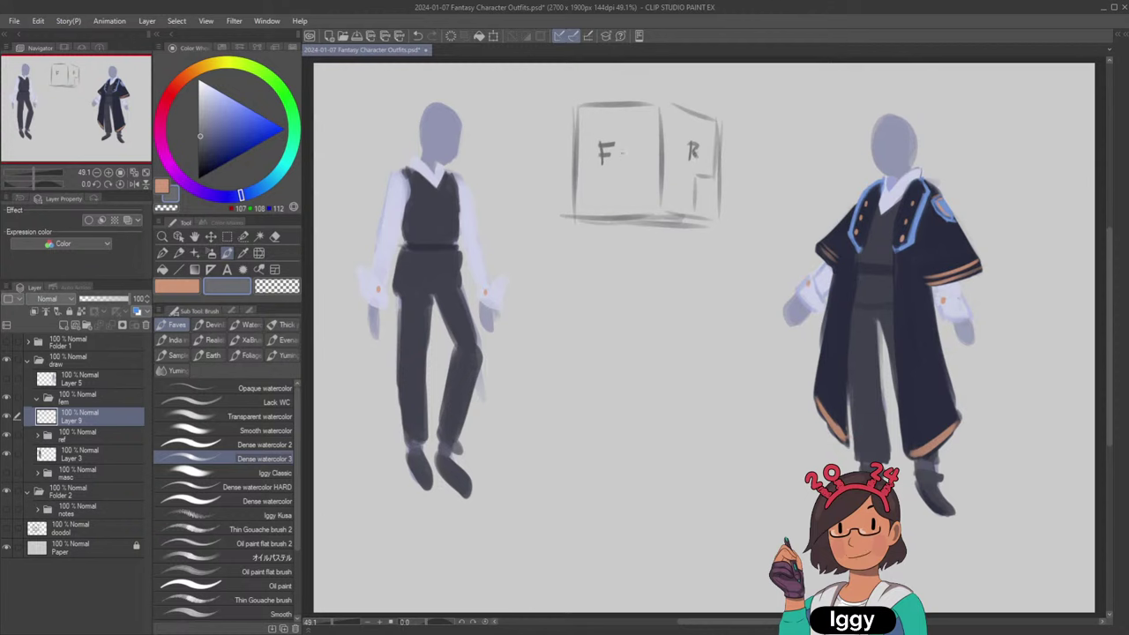
drag(623, 161, 635, 160)
drag(642, 120, 653, 118)
click(679, 181)
drag(646, 223, 652, 227)
drag(677, 152, 673, 162)
Undo the latest marks on the box sketch, including the R label.
key(ctrl+z)
key(ctrl+z)
key(ctrl+z)
key(ctrl+z)
key(ctrl+z)
Try sketching a second two-sided box around a rounded form below the first one, and undo the box outlines.
drag(647, 263, 647, 337)
drag(572, 259, 574, 350)
mouse_move(583, 353)
mouse_down()
mouse_move(642, 351)
mouse_move(646, 233)
mouse_move(650, 355)
mouse_move(709, 323)
mouse_up()
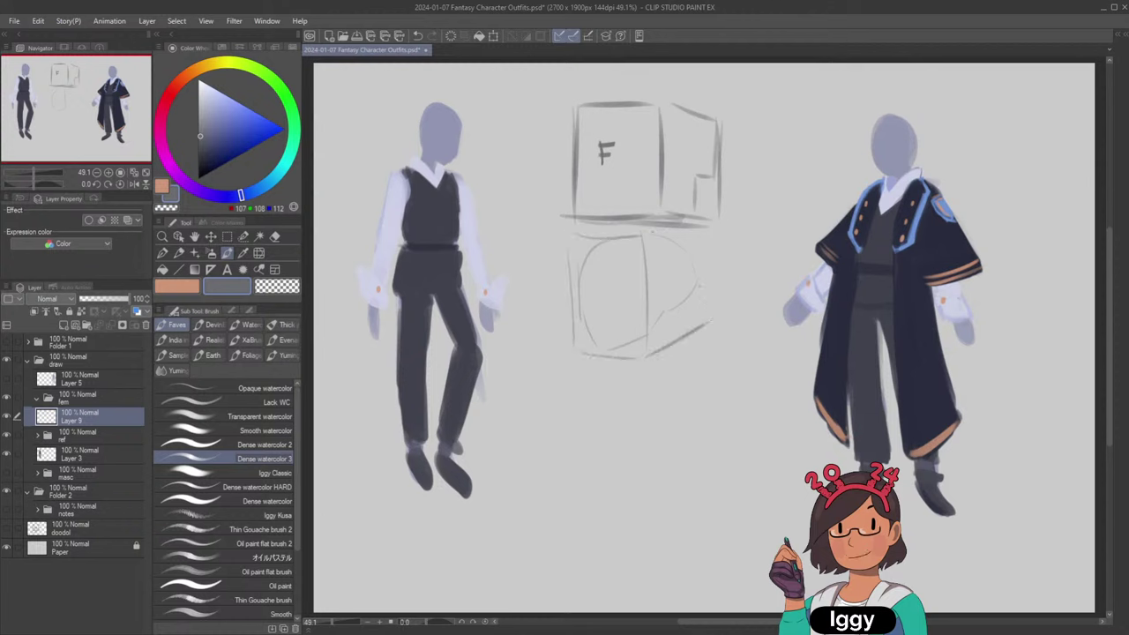
drag(710, 240, 709, 300)
key(ctrl+z)
key(ctrl+z)
drag(599, 252, 600, 319)
key(ctrl+z)
key(ctrl+z)
key(ctrl+z)
key(ctrl+z)
key(ctrl+z)
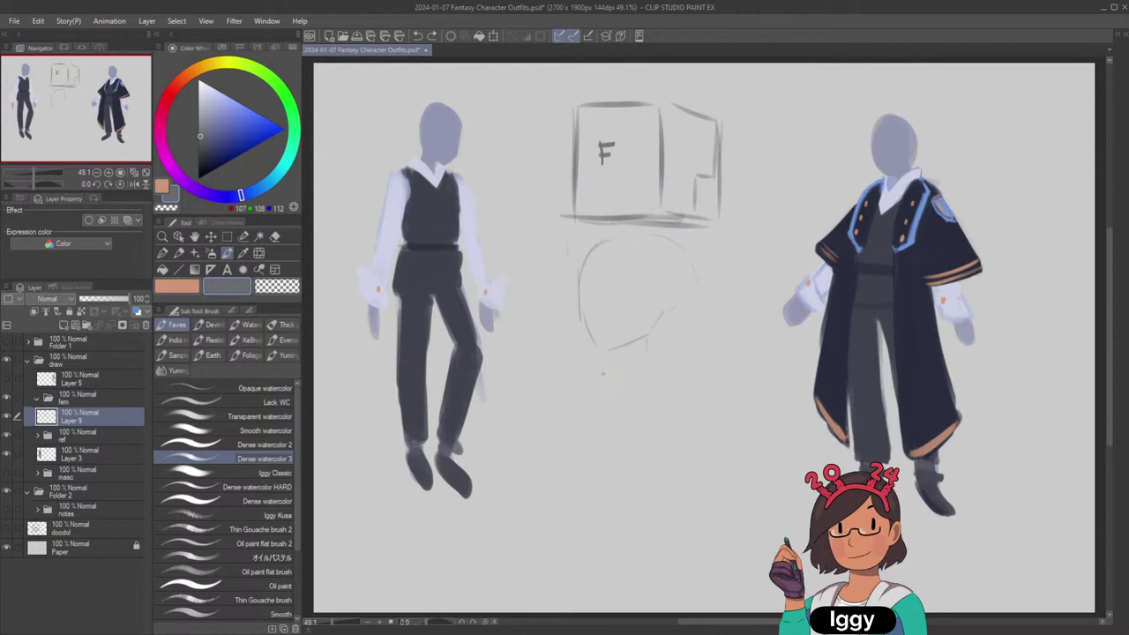
Erase the box and rounded-form sketches between the figures with a large hard eraser.
click(277, 238)
key(bracketleft)
key(bracketleft)
key(bracketleft)
key(bracketleft)
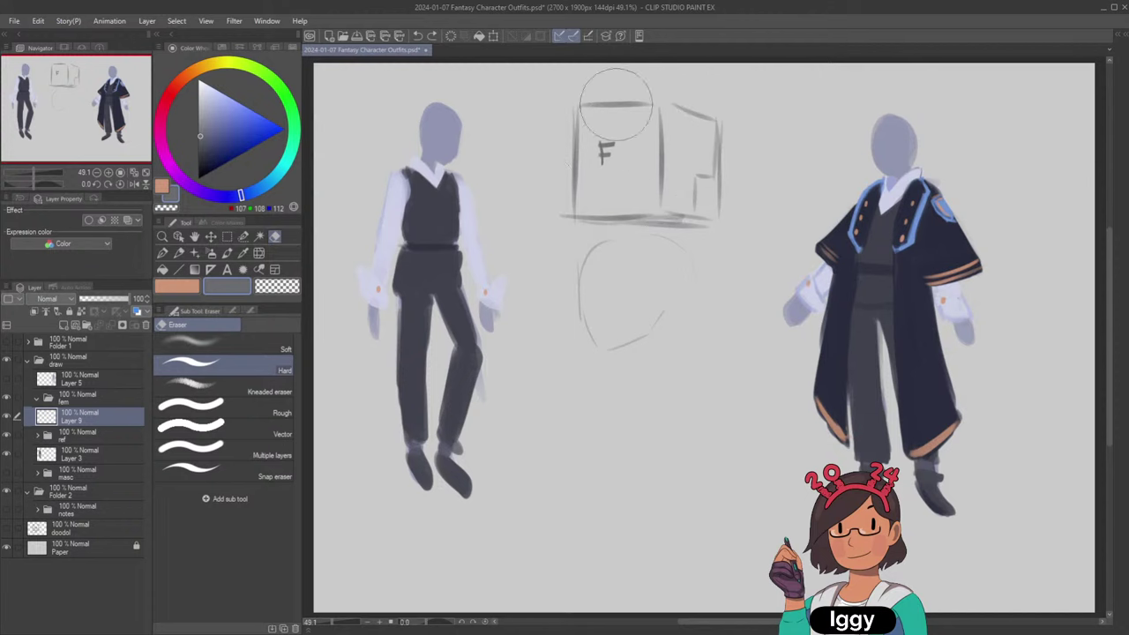
drag(612, 104, 592, 304)
mouse_move(590, 165)
mouse_down()
mouse_move(637, 213)
mouse_move(694, 103)
mouse_move(723, 155)
mouse_up()
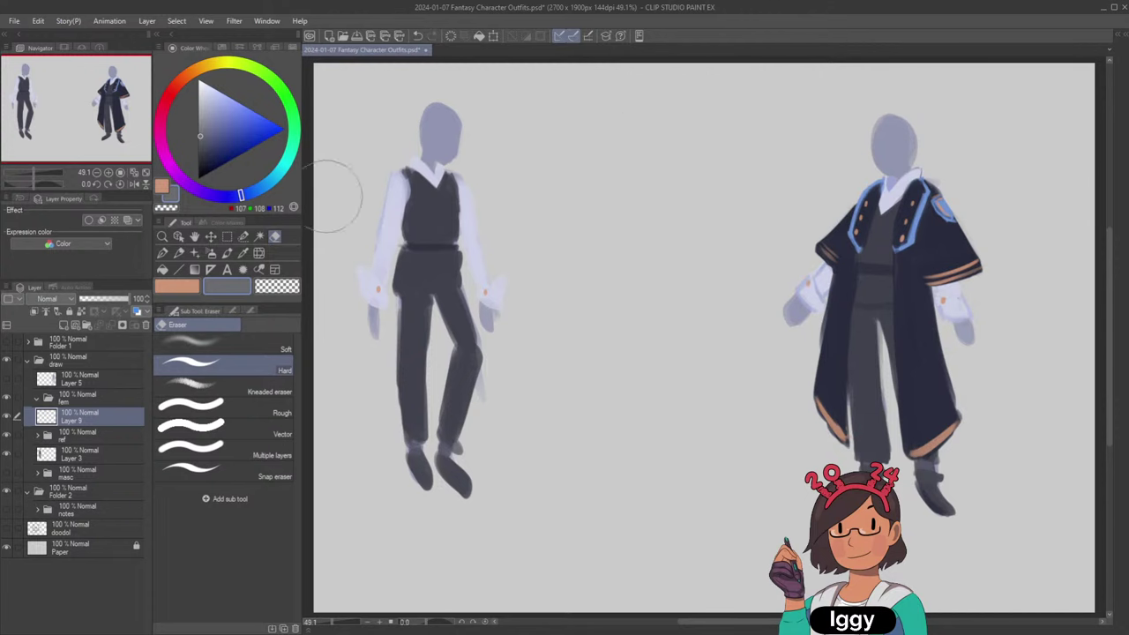
Sketch two lower legs with the Mechanical pencil, one foot in side view and one angled, with arrows for their direction.
click(179, 253)
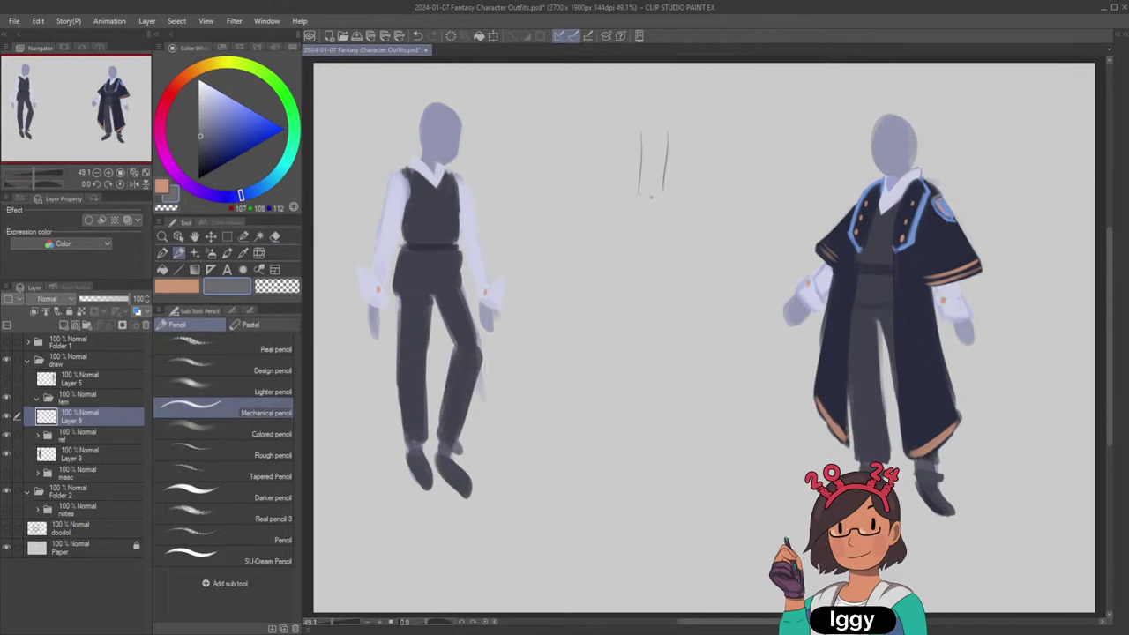
mouse_move(639, 186)
mouse_down()
mouse_move(666, 184)
mouse_move(657, 211)
mouse_move(580, 220)
mouse_move(649, 220)
mouse_up()
drag(630, 304, 632, 257)
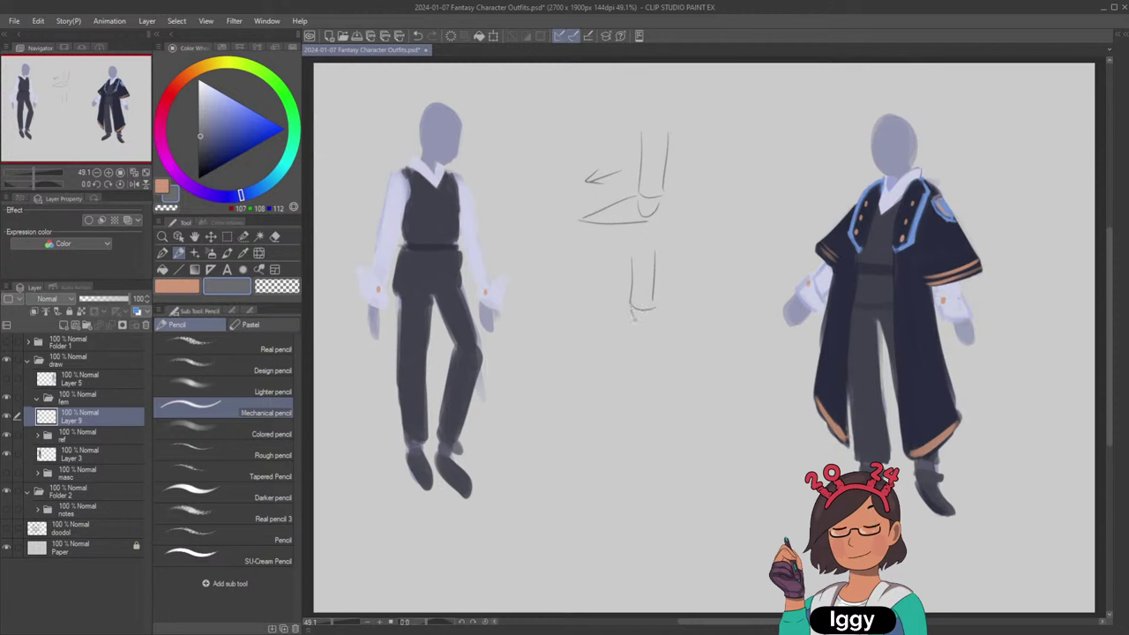
drag(630, 316, 653, 316)
key(ctrl+z)
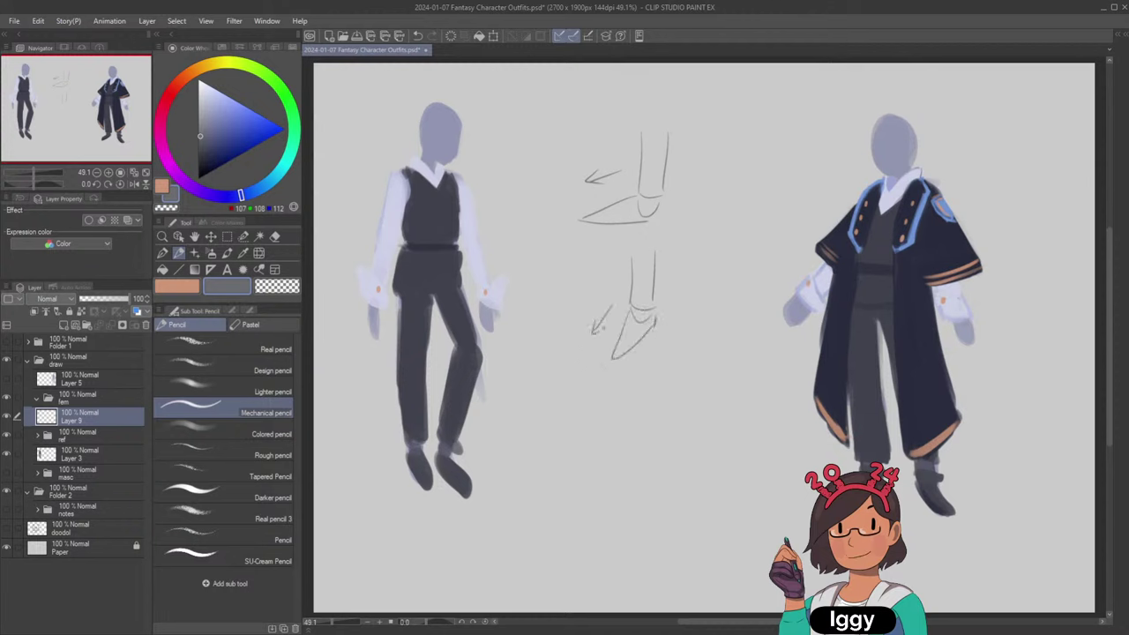
Sketch a third lower leg beside them with its foot facing forward and a direction mark beneath.
drag(691, 252, 719, 302)
drag(717, 254, 716, 270)
mouse_move(688, 348)
mouse_down()
mouse_move(712, 362)
mouse_move(687, 328)
mouse_move(701, 353)
mouse_move(685, 356)
mouse_move(711, 362)
mouse_move(686, 346)
mouse_up()
key(ctrl+z)
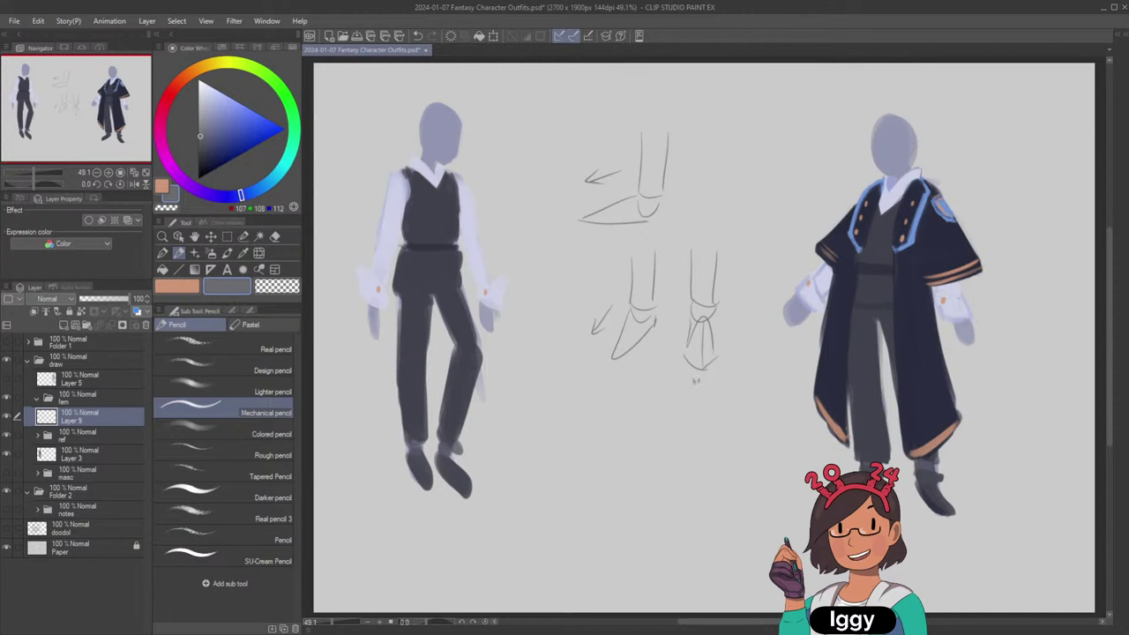
drag(690, 381, 713, 379)
Undo all the leg and foot sketches between the figures.
key(ctrl+z)
key(ctrl+z)
key(ctrl+z)
key(ctrl+z)
key(ctrl+z)
key(ctrl+z)
key(ctrl+z)
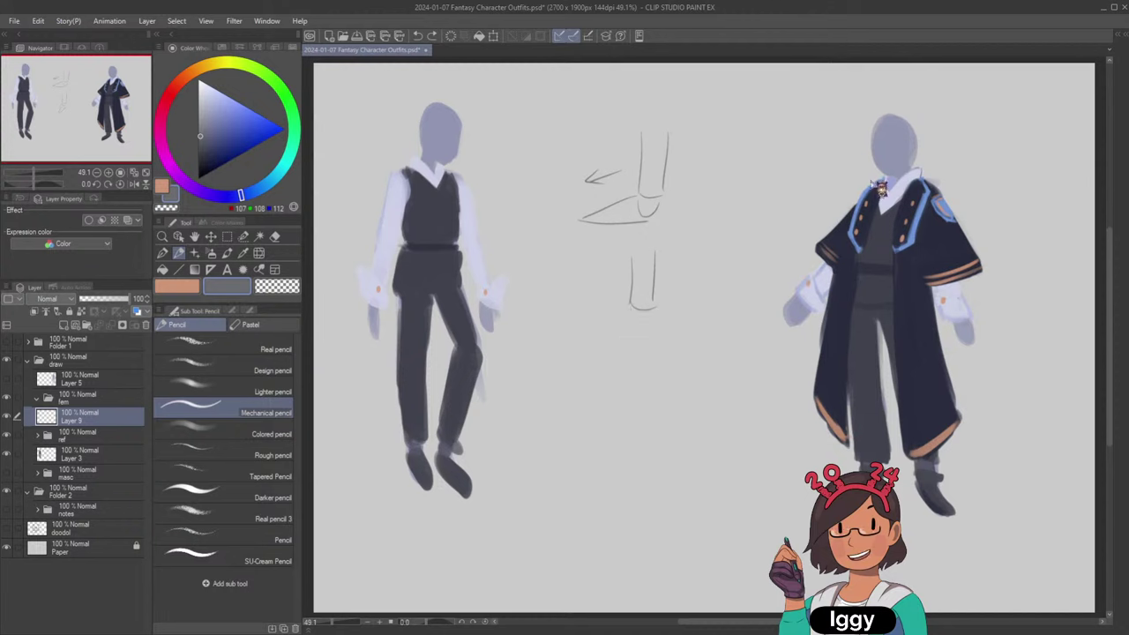
key(ctrl+z)
key(ctrl+z)
key(ctrl+z)
key(ctrl+z)
key(ctrl+z)
key(ctrl+z)
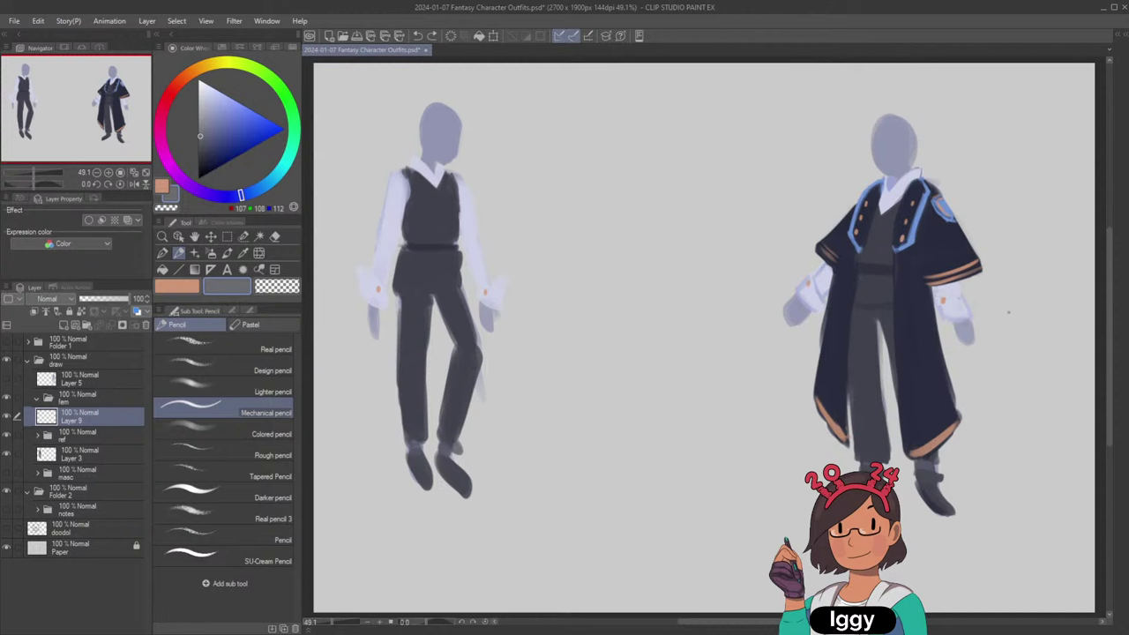
Duplicate the reference figure's robe layer to just above Layer 3 and move the copy over the fem mannequin.
click(178, 237)
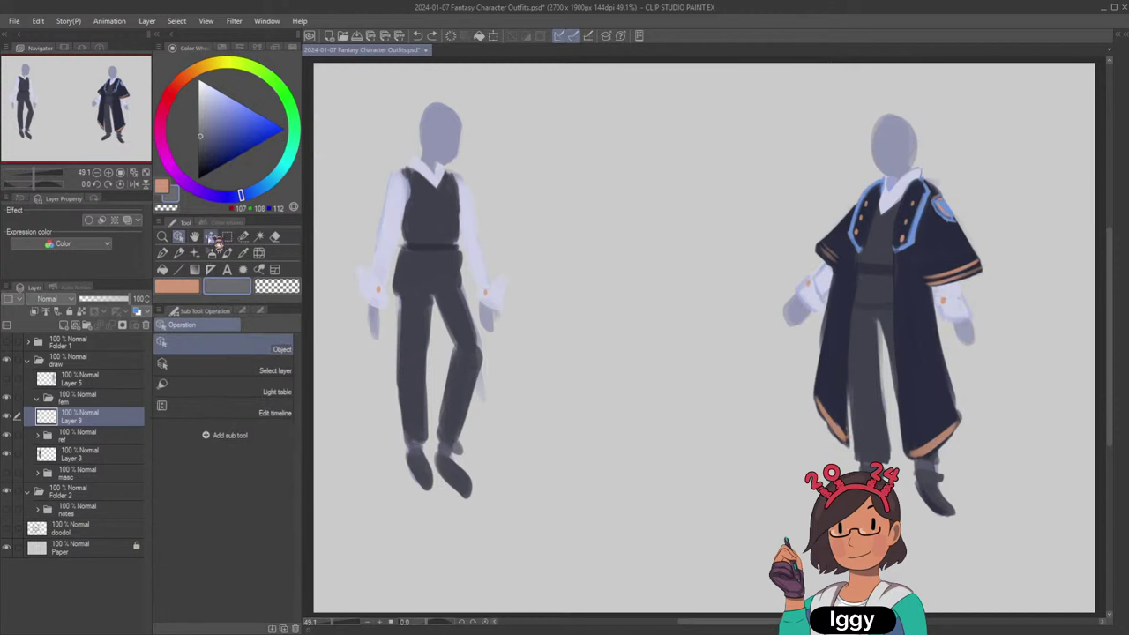
click(867, 288)
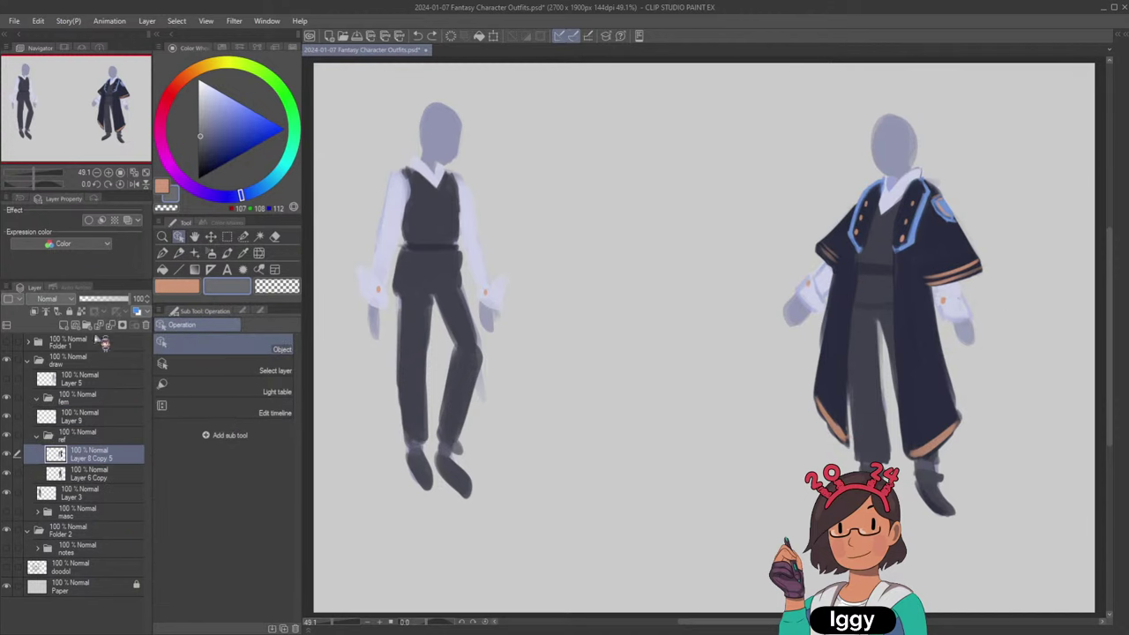
drag(113, 450, 101, 489)
click(210, 236)
drag(882, 291, 420, 280)
Flip the robe copy horizontally and fit it over the fem mannequin's shoulders.
click(38, 23)
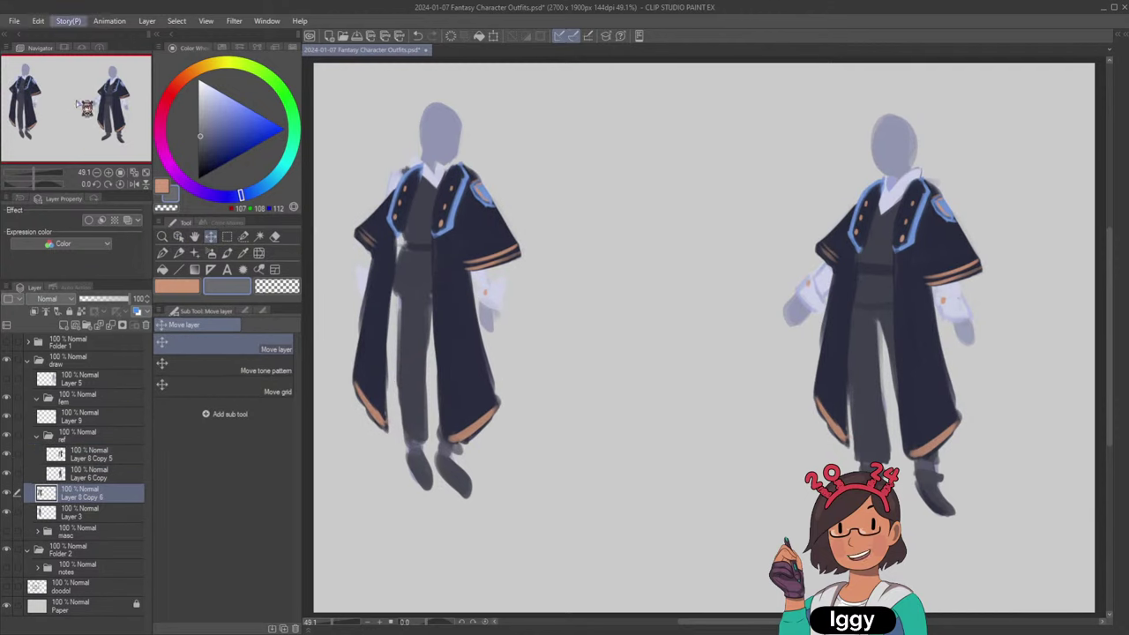
click(308, 425)
drag(477, 276, 471, 275)
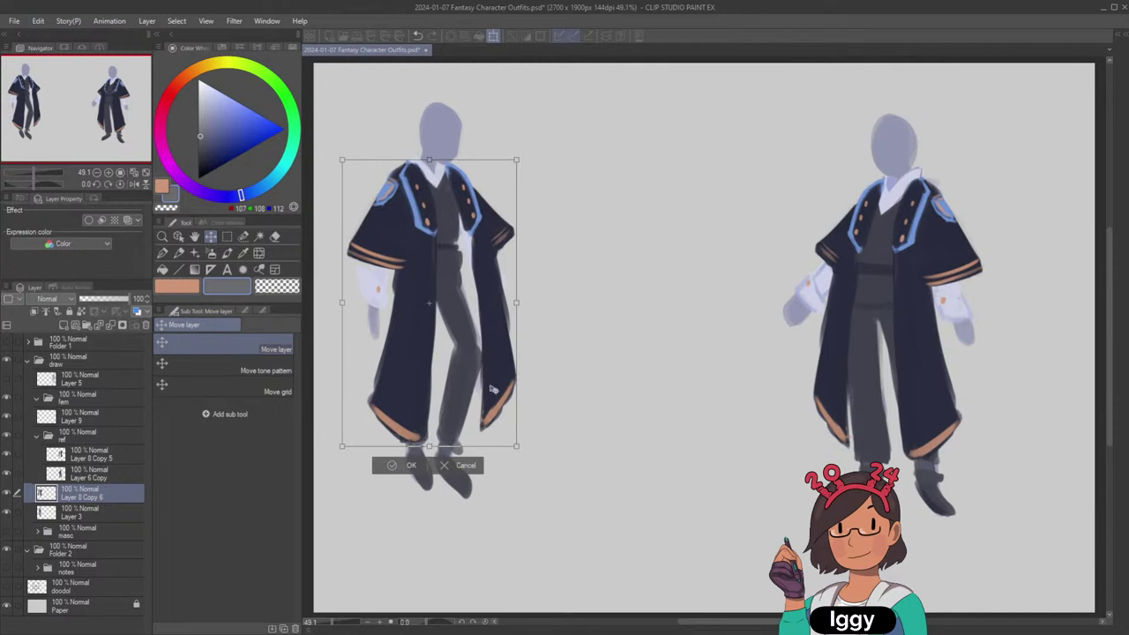
click(401, 466)
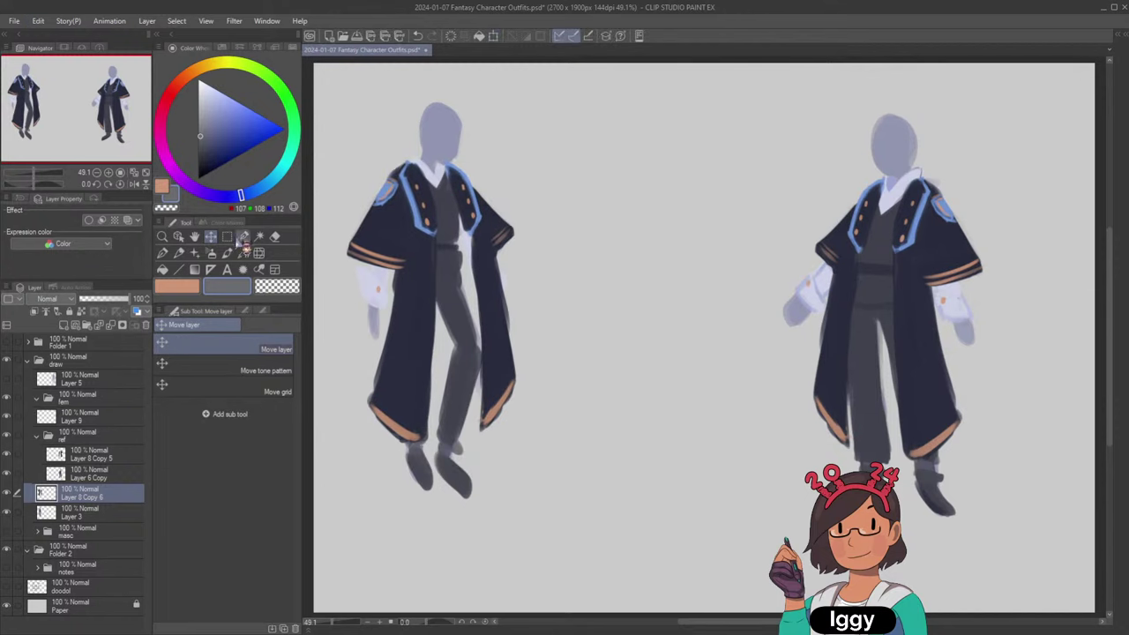
Select the robe half without the shoulder badge, rotate and narrow it to follow the fem body, and deselect.
click(242, 236)
mouse_move(455, 183)
mouse_down()
mouse_move(446, 163)
mouse_move(481, 424)
mouse_move(499, 159)
mouse_move(459, 152)
mouse_up()
key(ctrl+t)
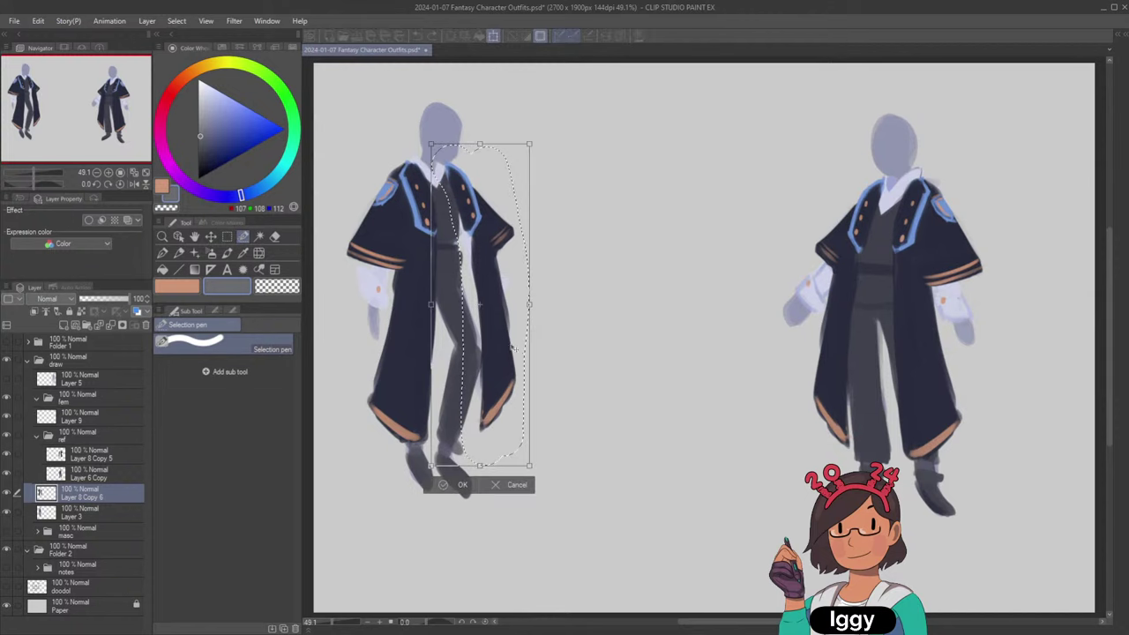
drag(499, 316, 539, 302)
drag(503, 356, 491, 367)
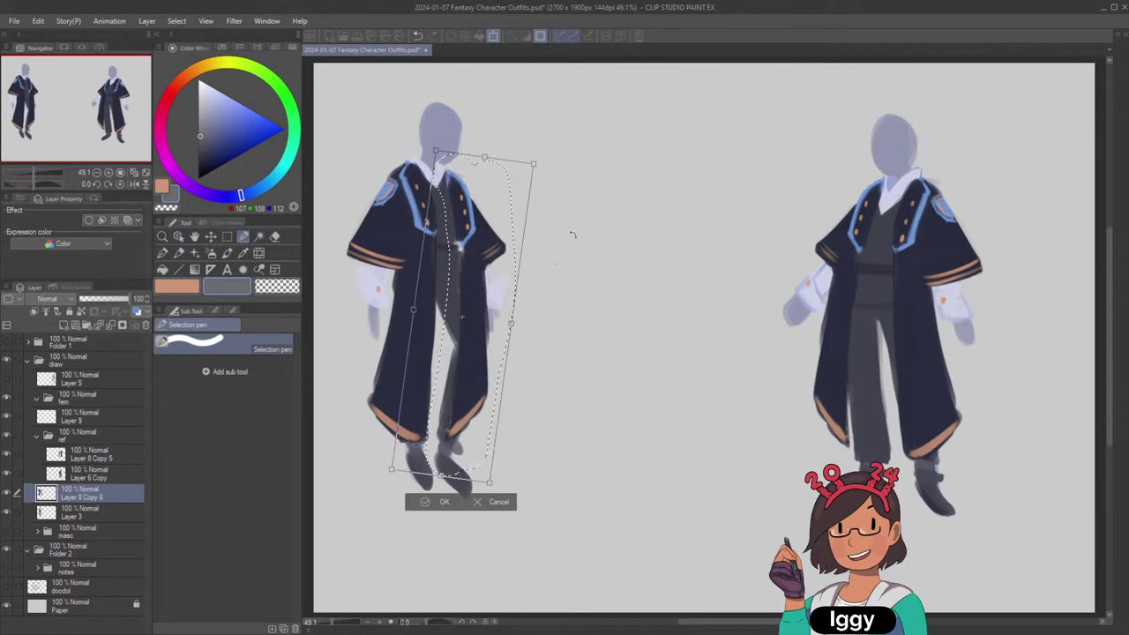
drag(534, 164, 528, 173)
drag(507, 211, 507, 202)
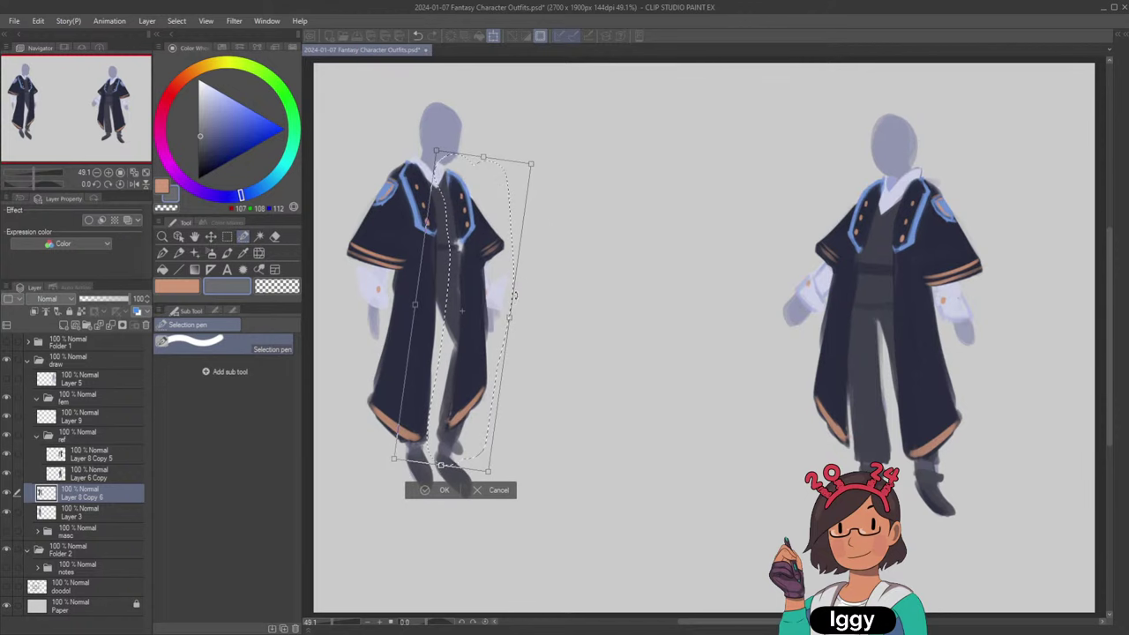
drag(509, 318, 501, 314)
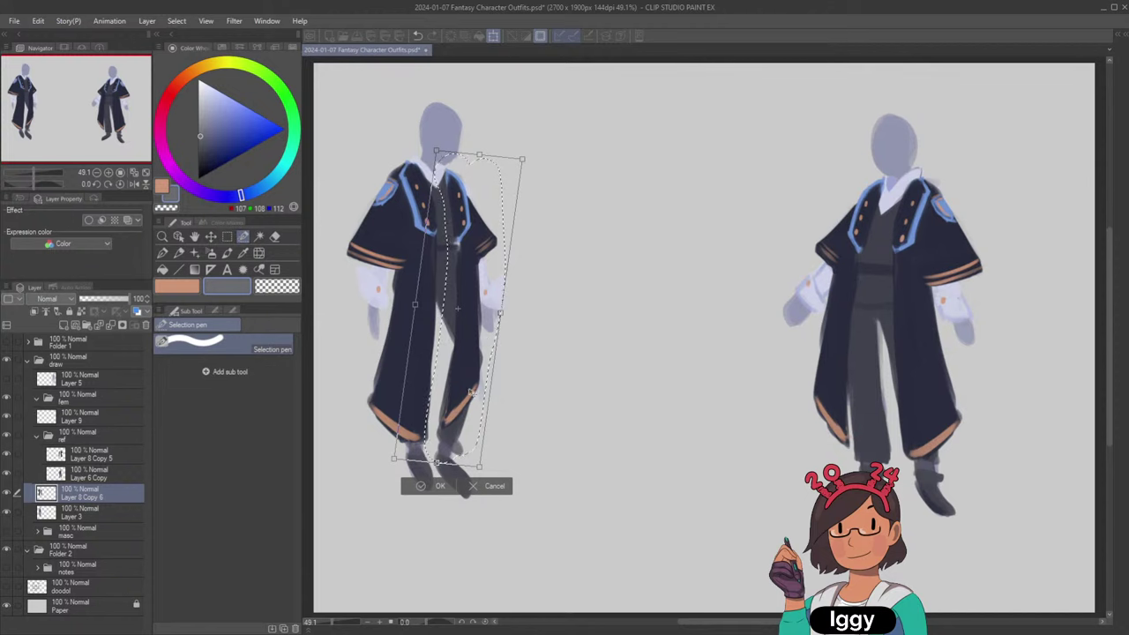
click(427, 486)
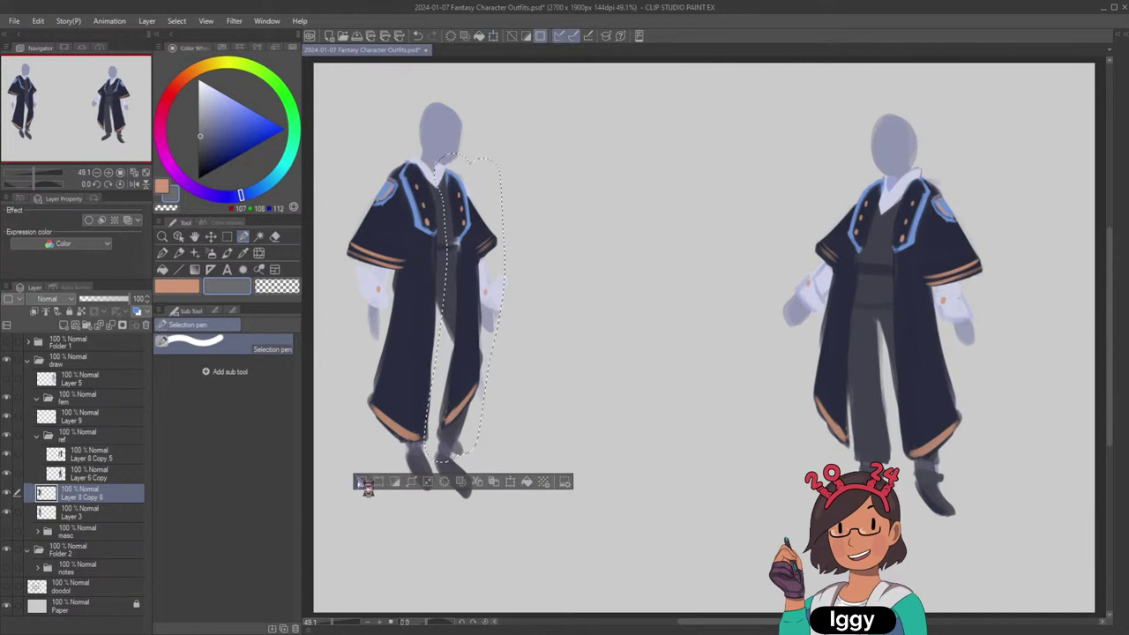
click(363, 482)
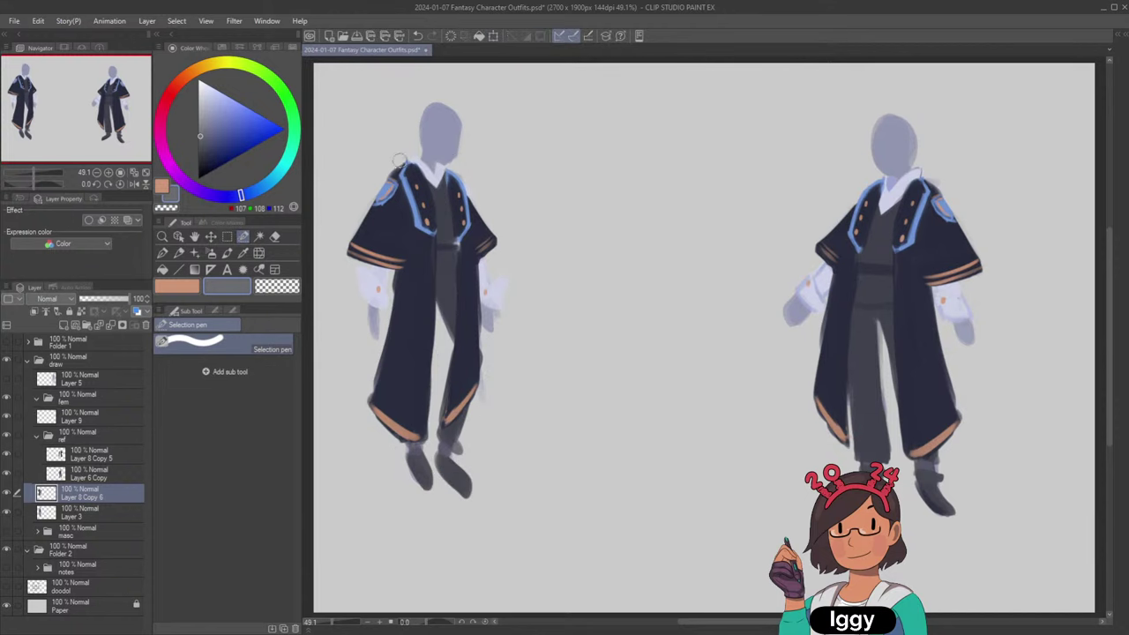
Select the robe copy's badged sleeve and shorten it slightly from its lower edge with a free transform.
mouse_move(400, 162)
mouse_down()
mouse_move(407, 244)
mouse_move(356, 263)
mouse_move(339, 240)
mouse_move(371, 254)
mouse_move(386, 199)
mouse_move(363, 265)
mouse_move(397, 160)
mouse_up()
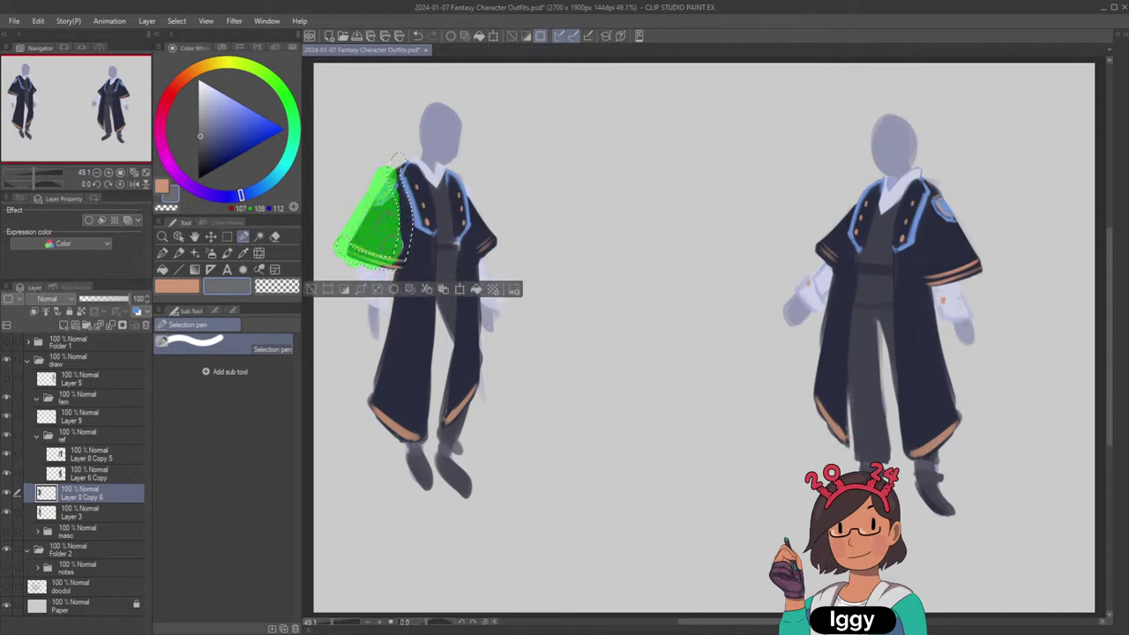
key(ctrl+t)
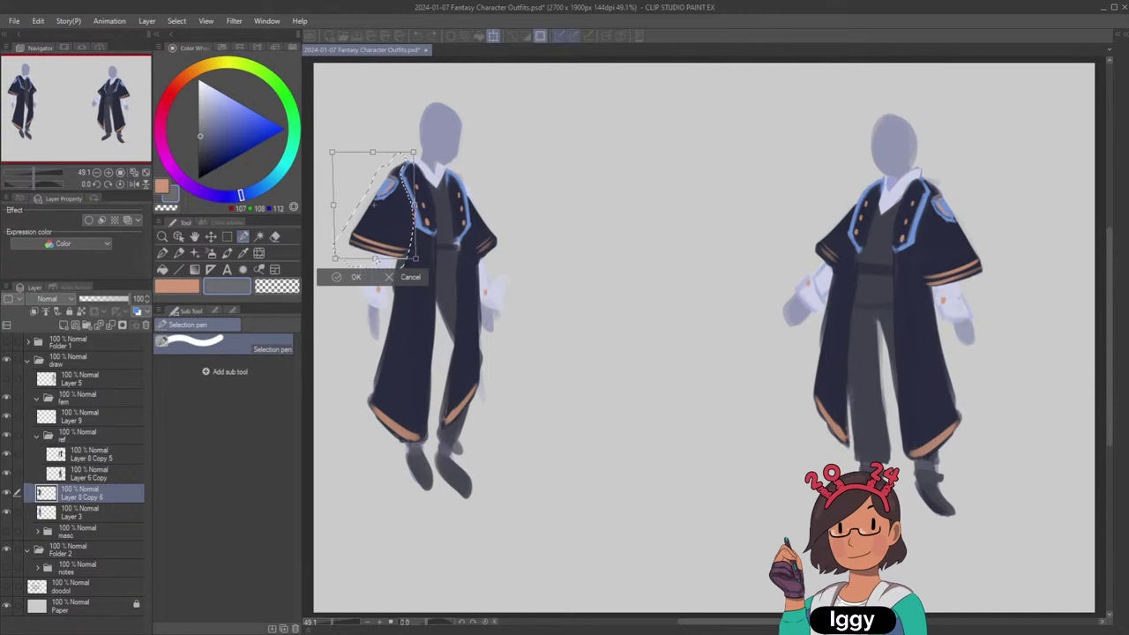
drag(377, 261, 377, 255)
click(336, 278)
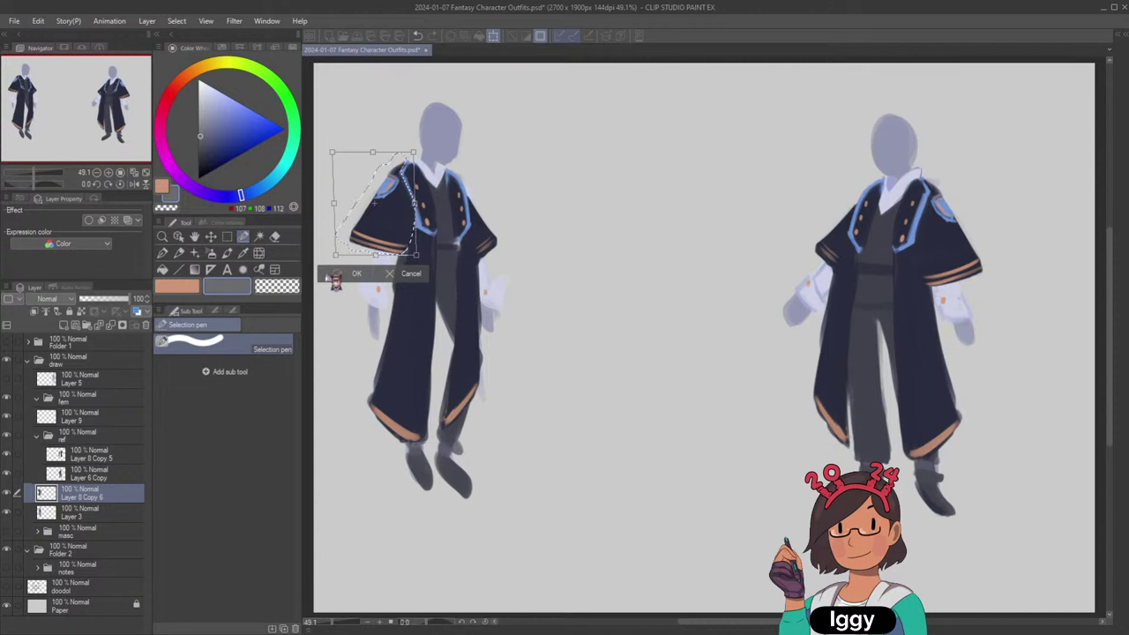
click(357, 273)
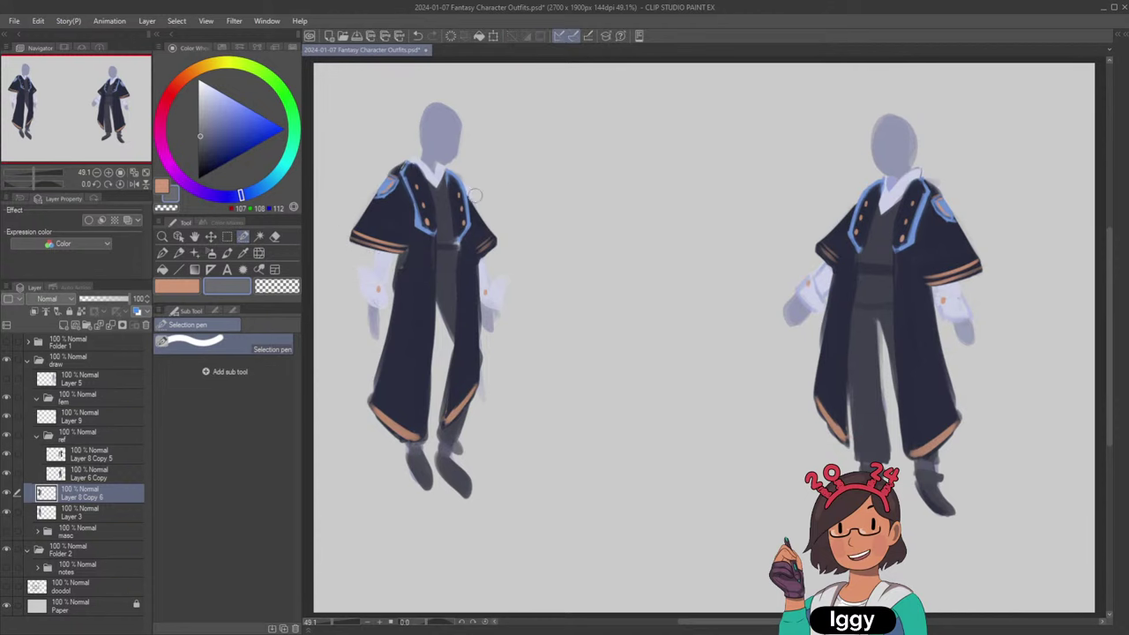
Select the sleeve without the badge, reshape it to sit closer to the fem arm, and deselect.
mouse_move(475, 194)
mouse_down()
mouse_move(487, 258)
mouse_move(500, 256)
mouse_move(478, 189)
mouse_up()
key(ctrl+t)
drag(487, 267, 483, 257)
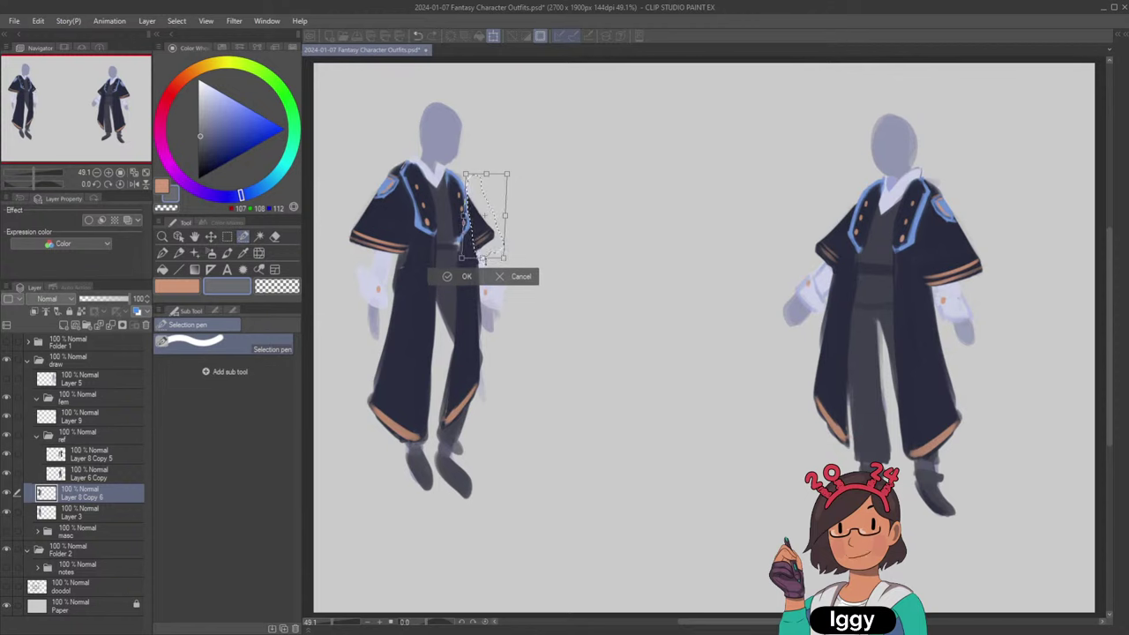
drag(486, 174, 487, 173)
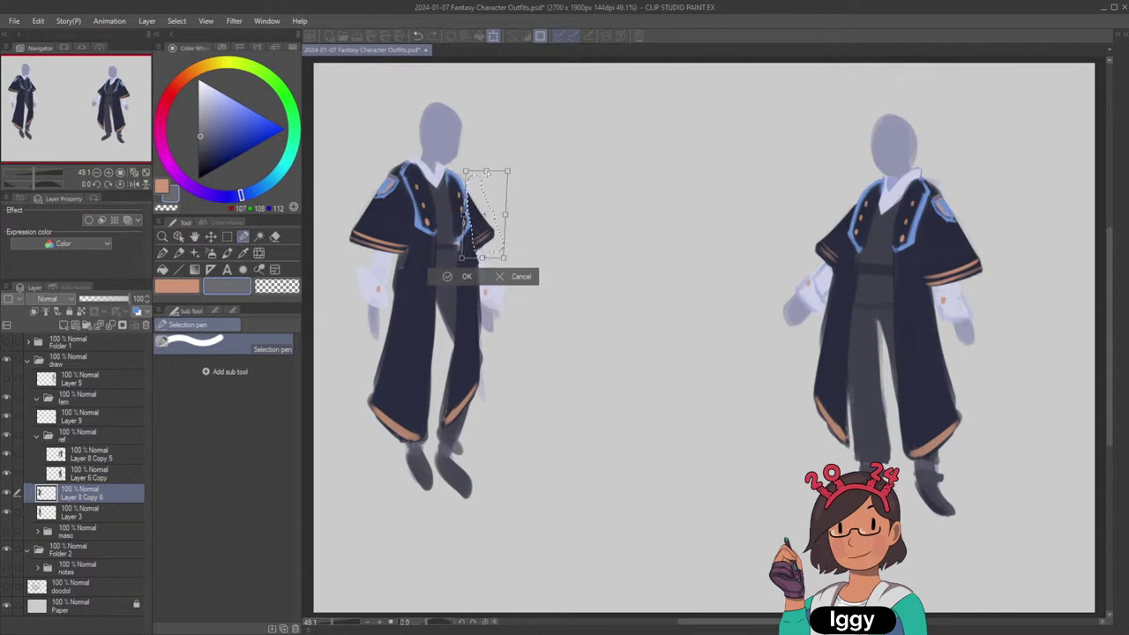
click(455, 278)
key(ctrl+d)
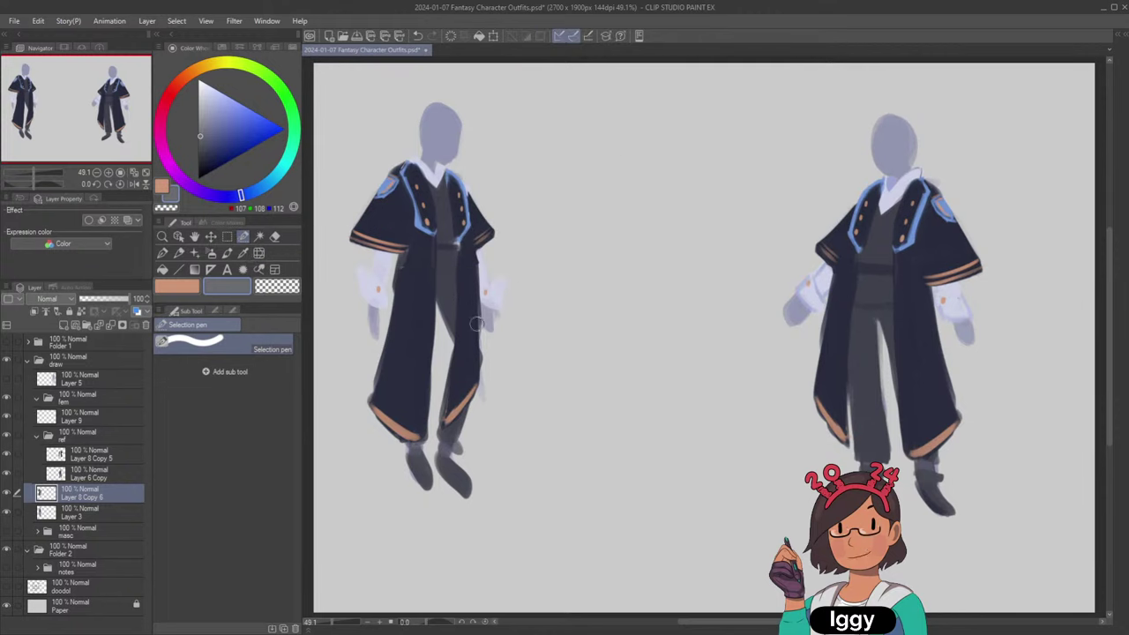
Erase the lower part of the robe panel on the unbadged side with the Hard eraser.
drag(463, 306, 479, 390)
key(ctrl+d)
click(276, 237)
drag(481, 310, 468, 426)
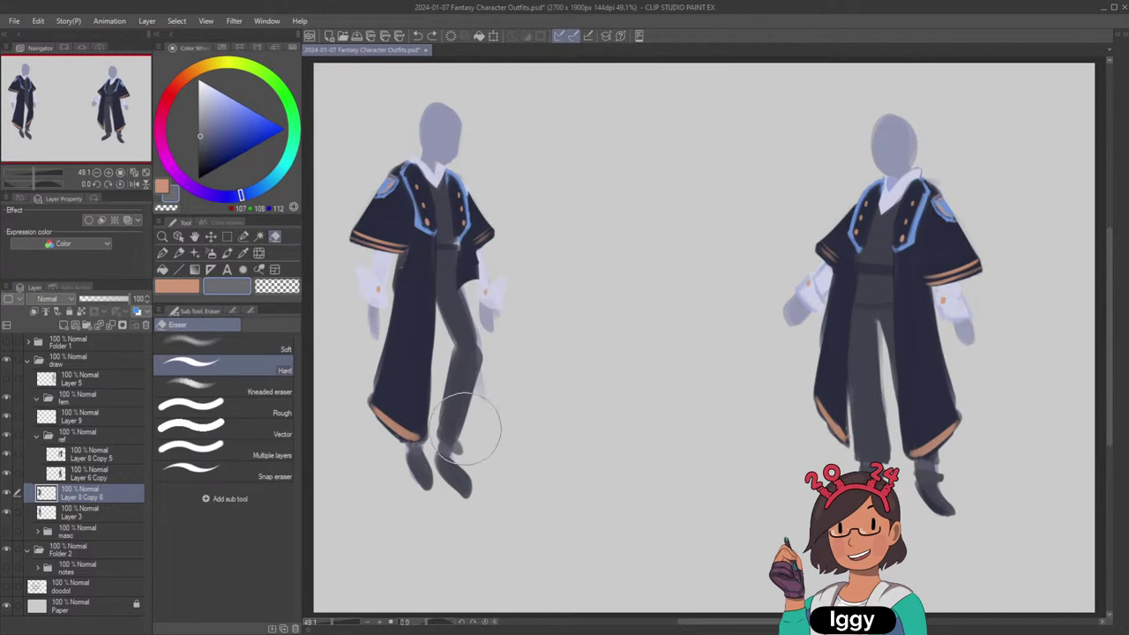
Repaint the erased robe panel in the sampled navy with Dense watercolor 3, hanging straight down behind the bent leg.
alt+click(473, 260)
click(227, 252)
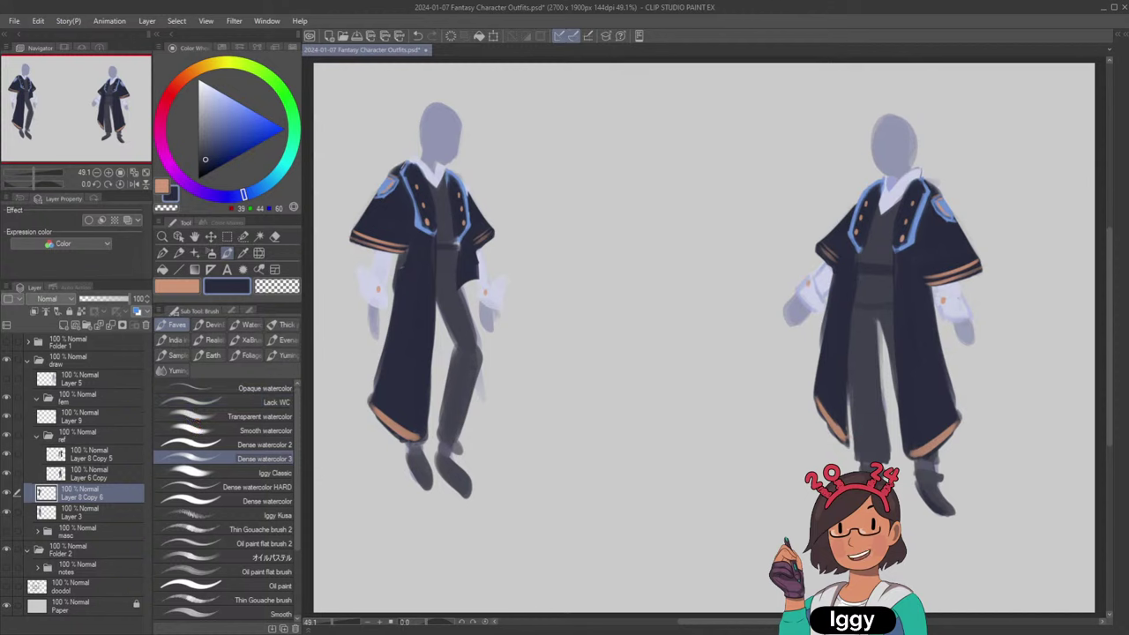
mouse_move(464, 282)
mouse_down()
mouse_move(469, 320)
mouse_move(475, 264)
mouse_move(476, 403)
mouse_up()
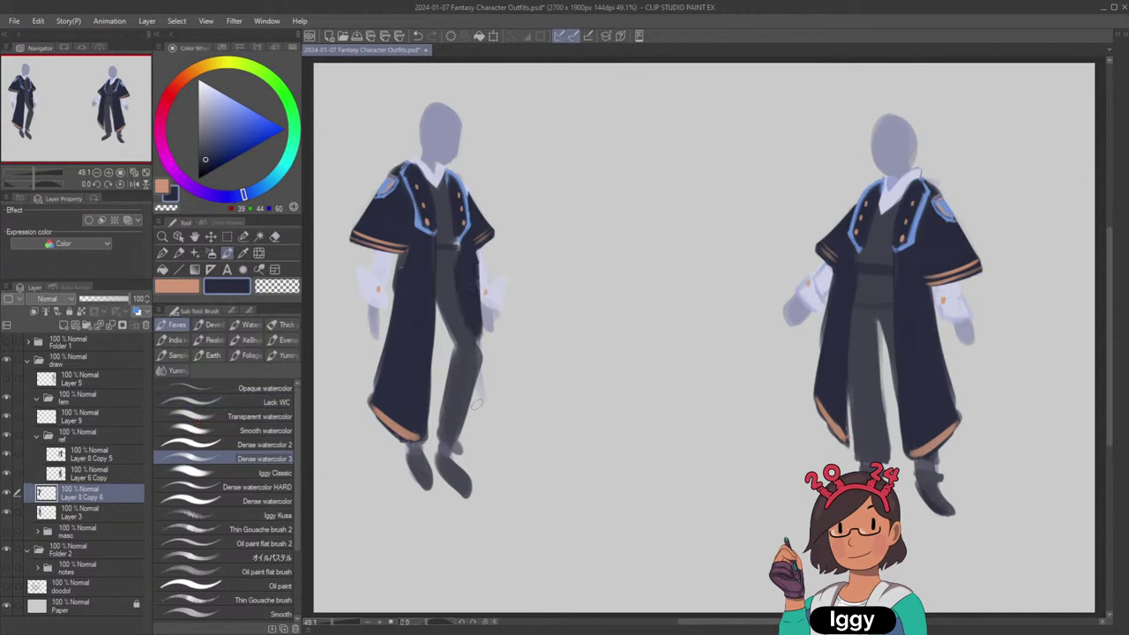
key(c)
mouse_move(449, 264)
mouse_down()
mouse_move(475, 363)
mouse_move(486, 341)
mouse_move(494, 415)
mouse_move(462, 347)
mouse_move(472, 287)
mouse_move(483, 374)
mouse_move(484, 362)
mouse_move(472, 434)
mouse_up()
key(c)
key(ctrl+z)
mouse_move(474, 291)
mouse_down()
mouse_move(482, 404)
mouse_move(472, 438)
mouse_move(481, 431)
mouse_up()
Add an orange hem to the repainted panel and widen its outer edge with the robe's navy.
alt+click(404, 420)
alt+click(474, 282)
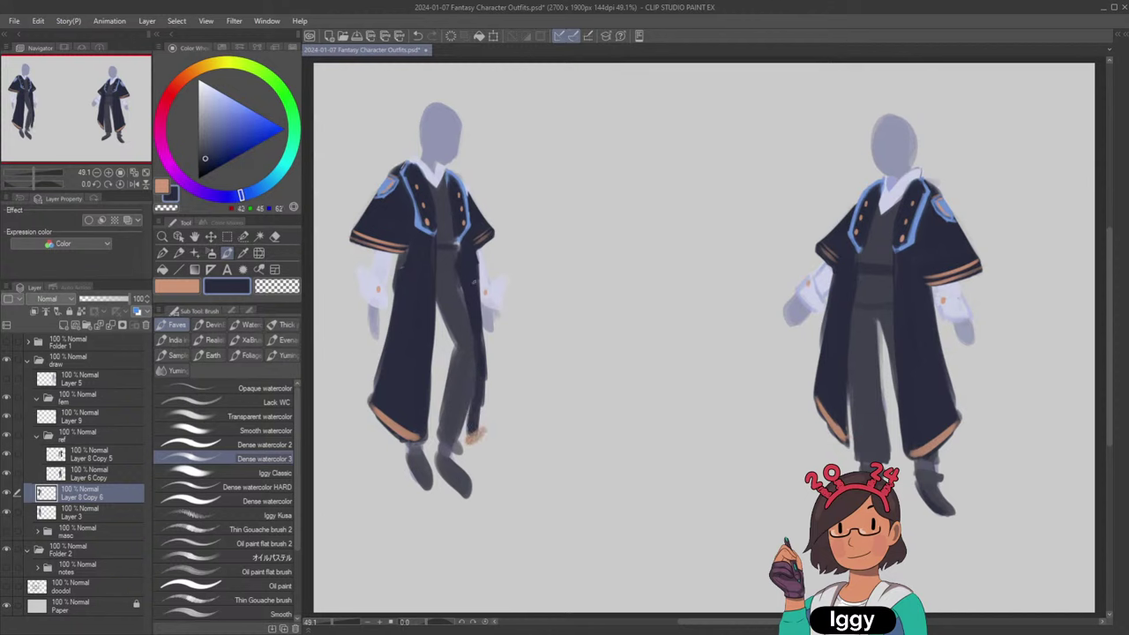
drag(482, 313, 486, 414)
drag(488, 334, 483, 434)
drag(487, 388, 482, 414)
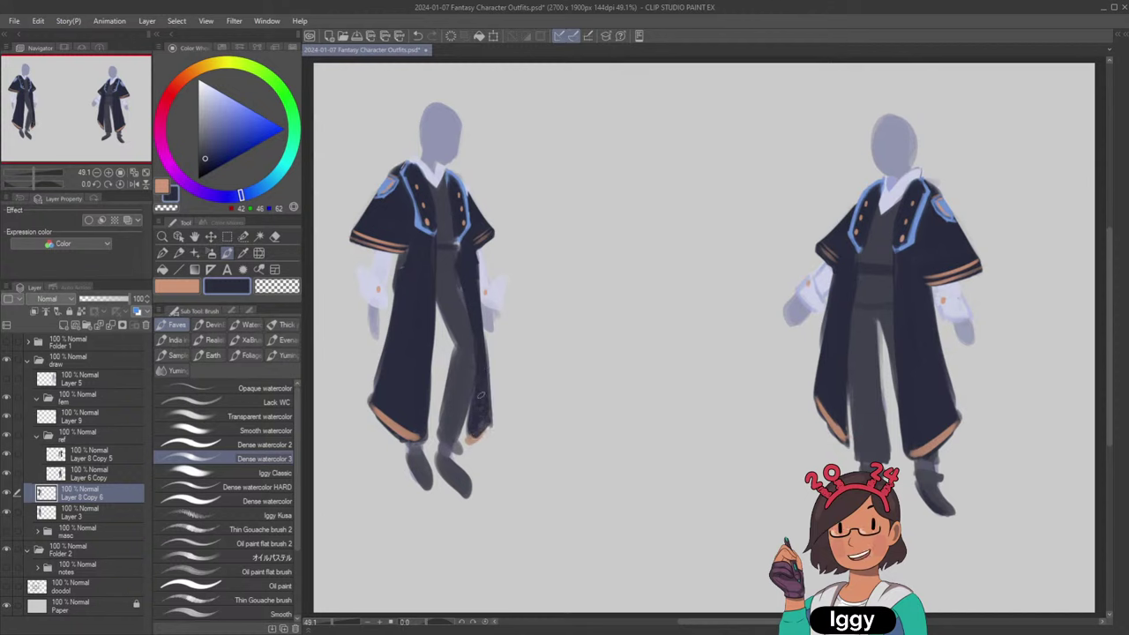
Paint a lighter grey inner lining of the robe in the gap between the legs and undo the last stroke.
alt+click(450, 330)
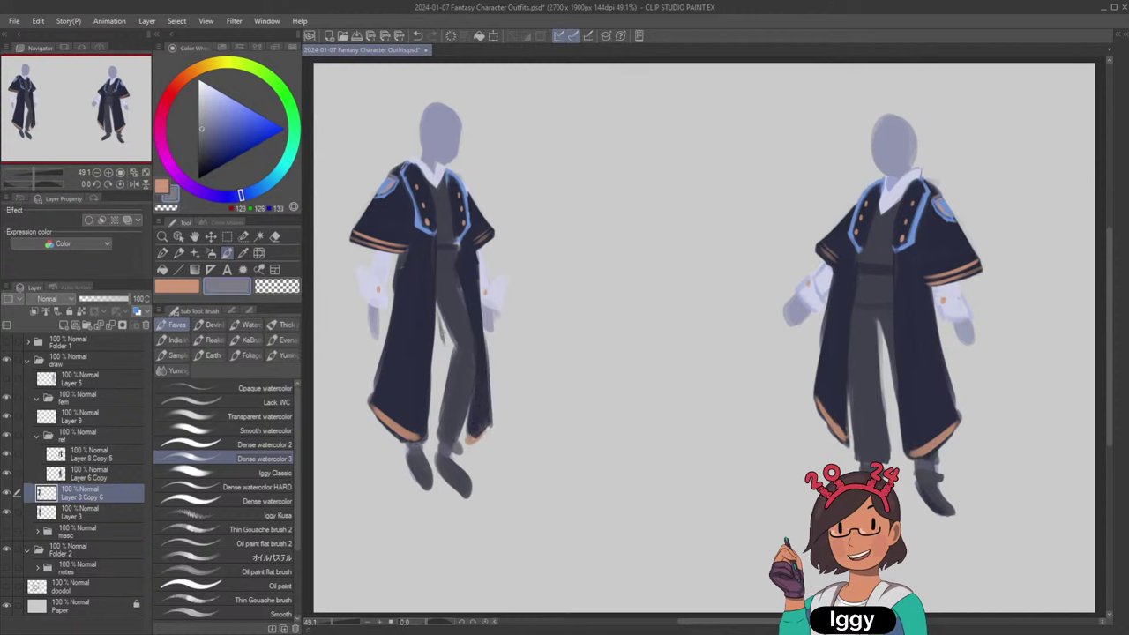
mouse_move(443, 318)
mouse_down()
mouse_move(431, 427)
mouse_move(447, 362)
mouse_up()
alt+click(429, 287)
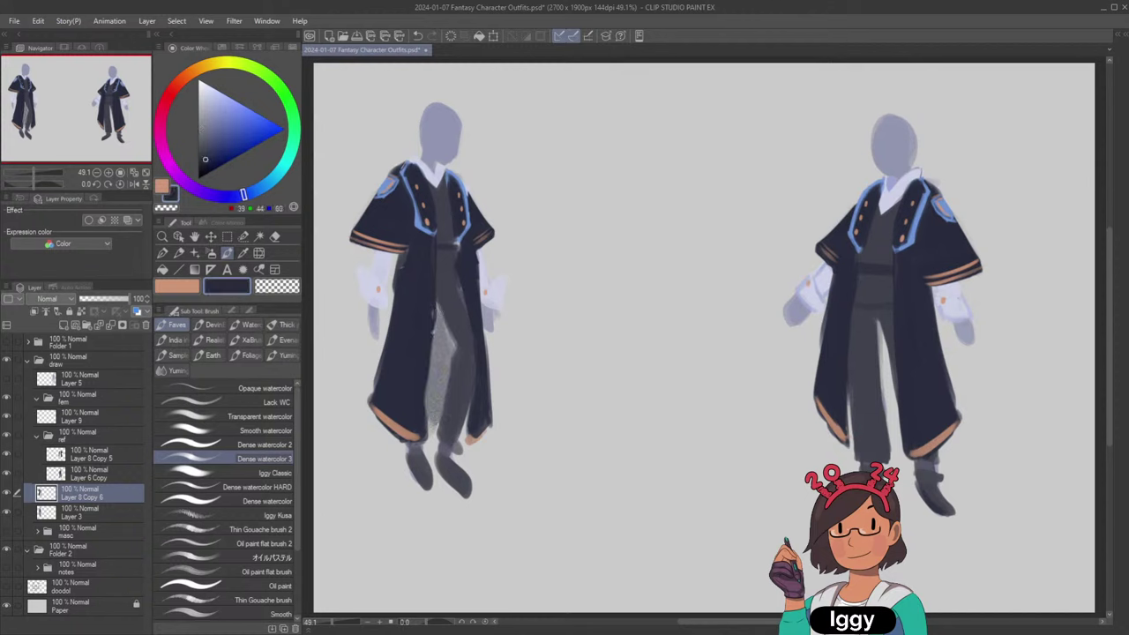
key(ctrl+z)
Collapse and hide the ref folder so that only the fem figure shows.
scroll(679, 115, down, 1)
scroll(677, 116, up, 1)
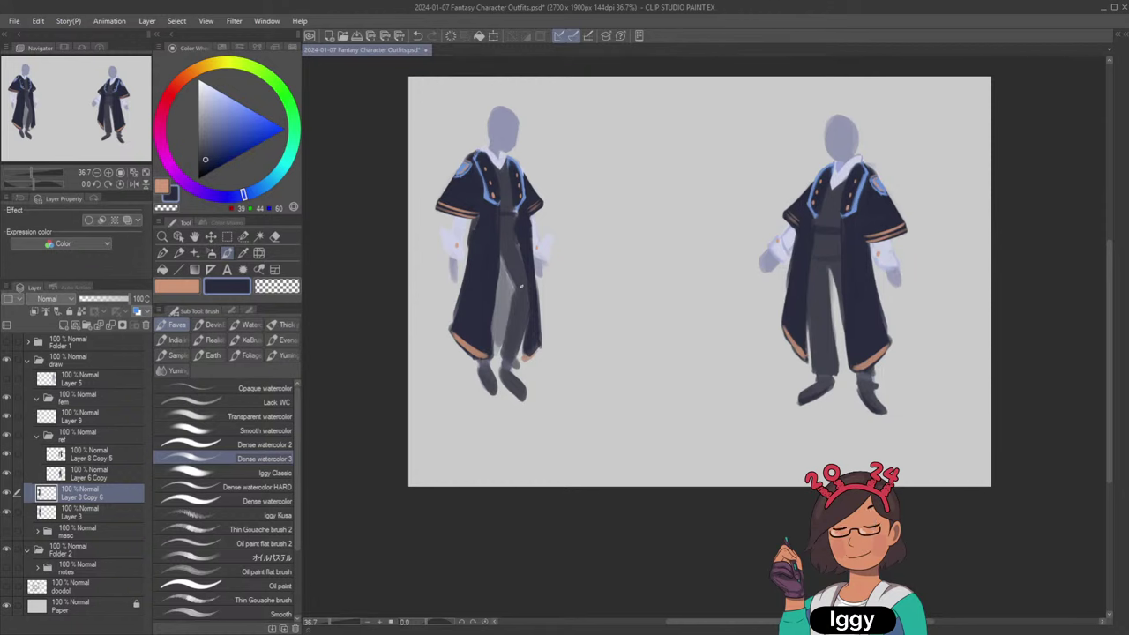
click(134, 172)
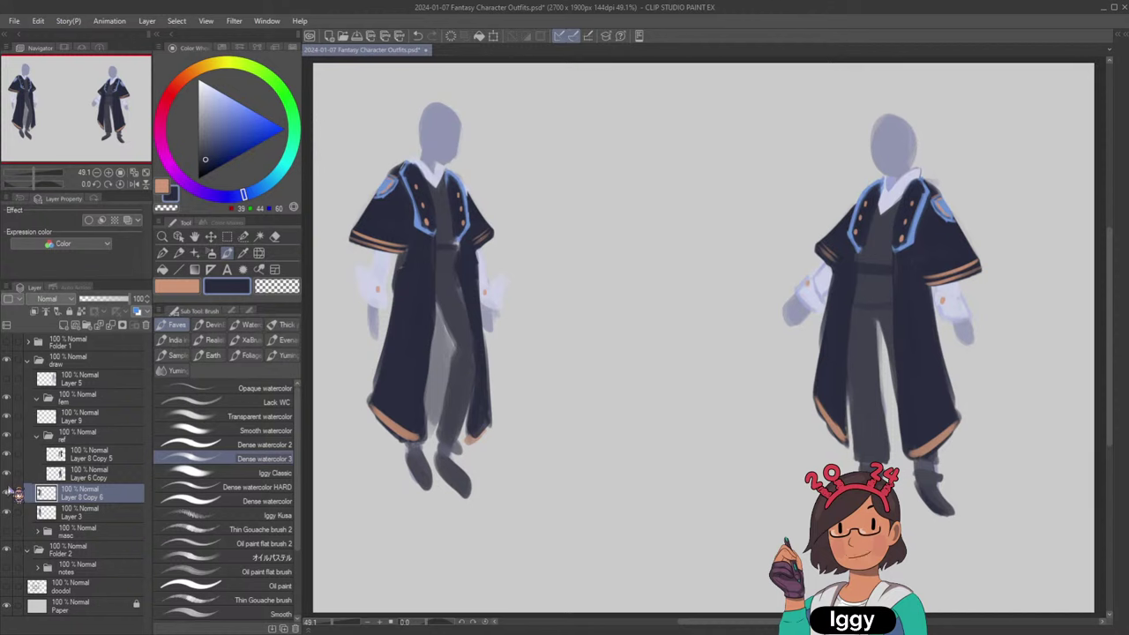
click(135, 459)
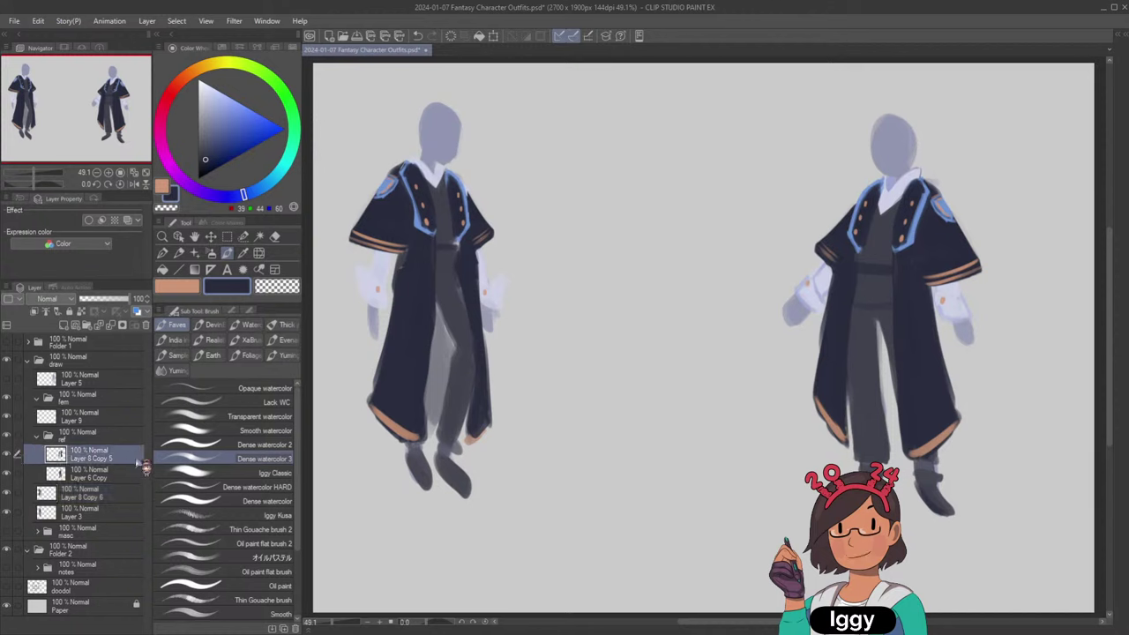
click(37, 435)
click(6, 435)
Create a folder above Layer 8 Copy 6, duplicate that layer and Layer 3 into it, and merge the duplicates.
click(86, 454)
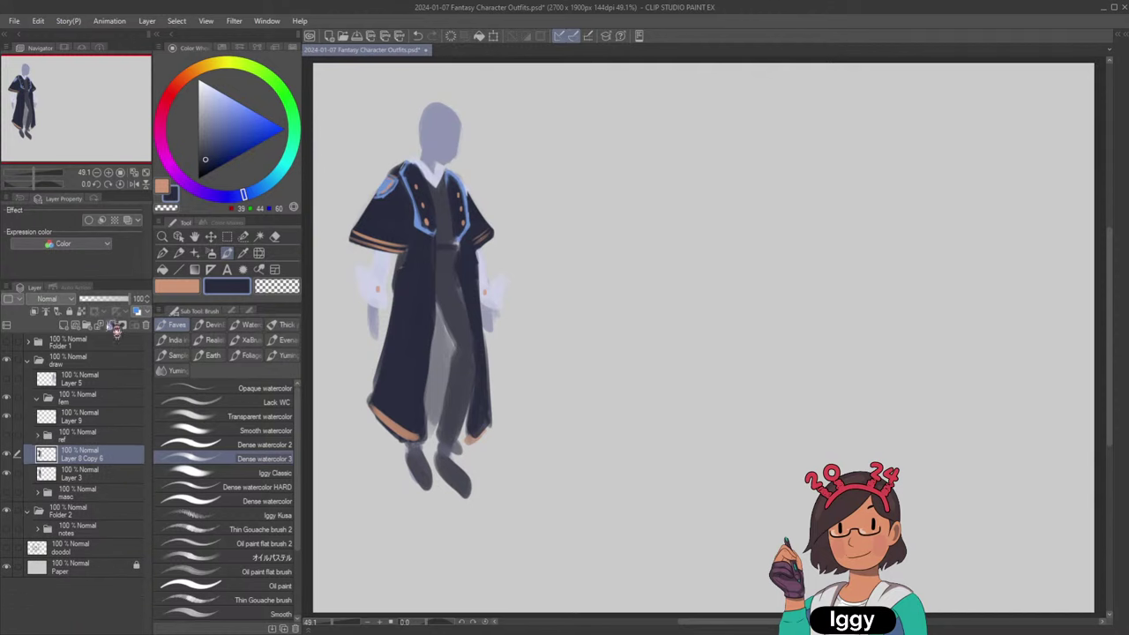
click(88, 327)
click(93, 478)
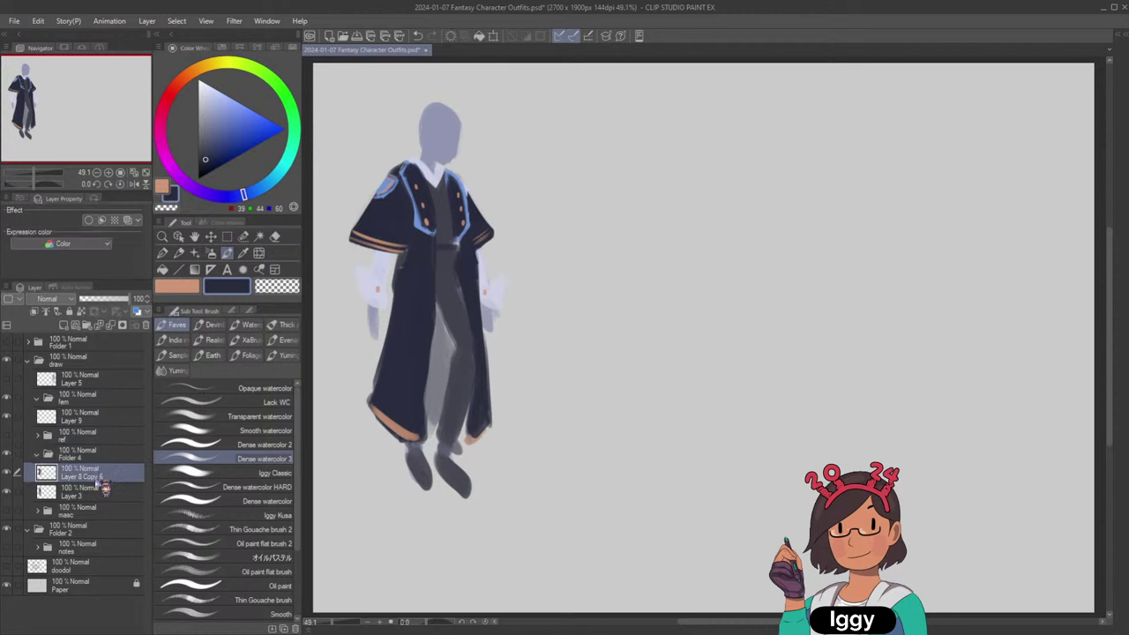
shift+click(95, 492)
drag(93, 477, 97, 467)
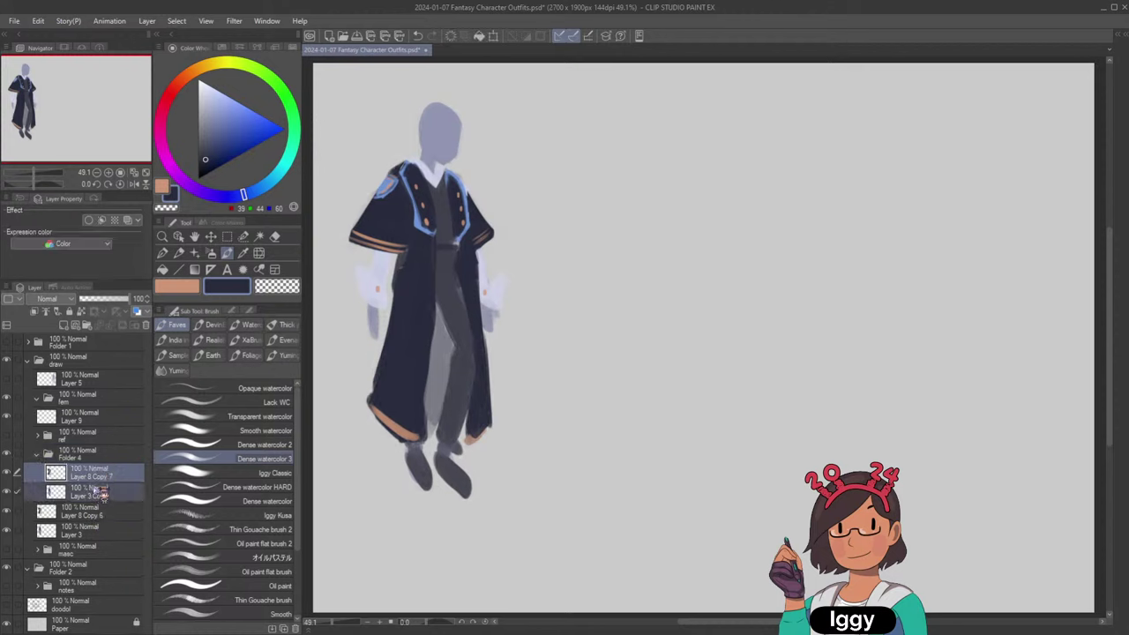
key(shift+alt+e)
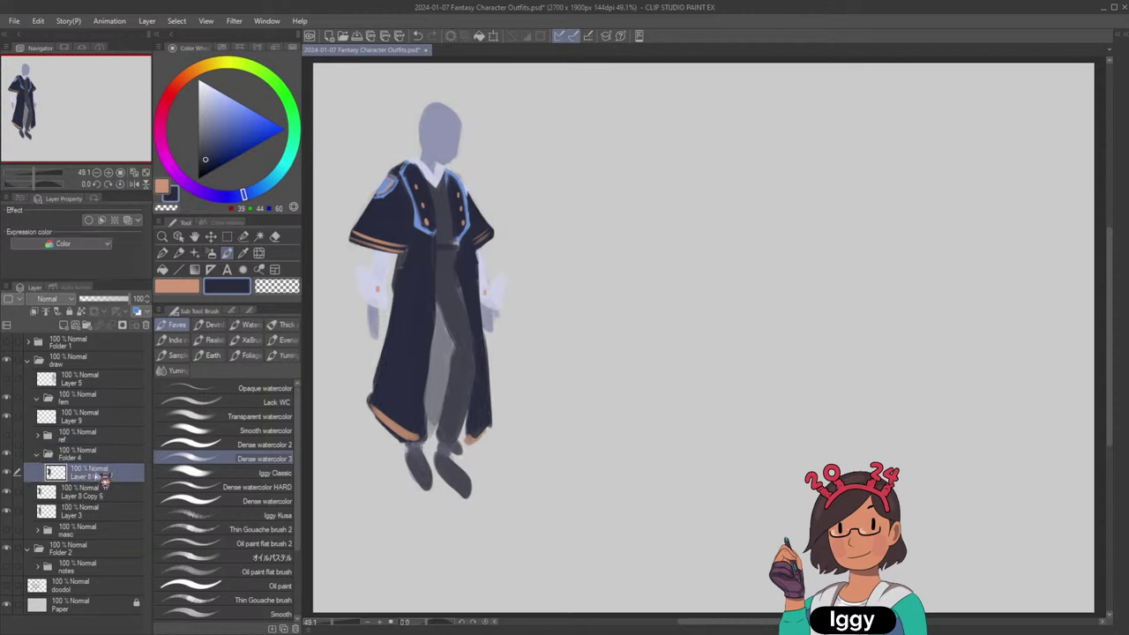
click(37, 455)
click(95, 471)
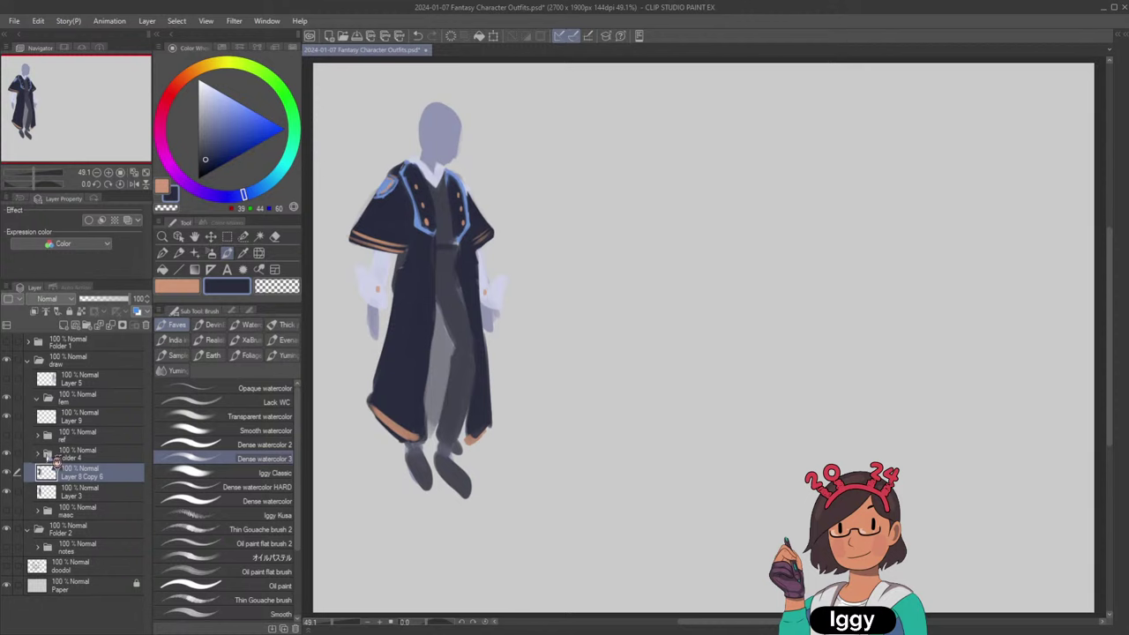
Move the merged figure copy to the upper middle of the canvas and scale it down.
click(38, 454)
click(87, 474)
drag(509, 102, 687, 124)
drag(715, 70, 709, 85)
drag(691, 146, 703, 128)
click(624, 382)
click(632, 384)
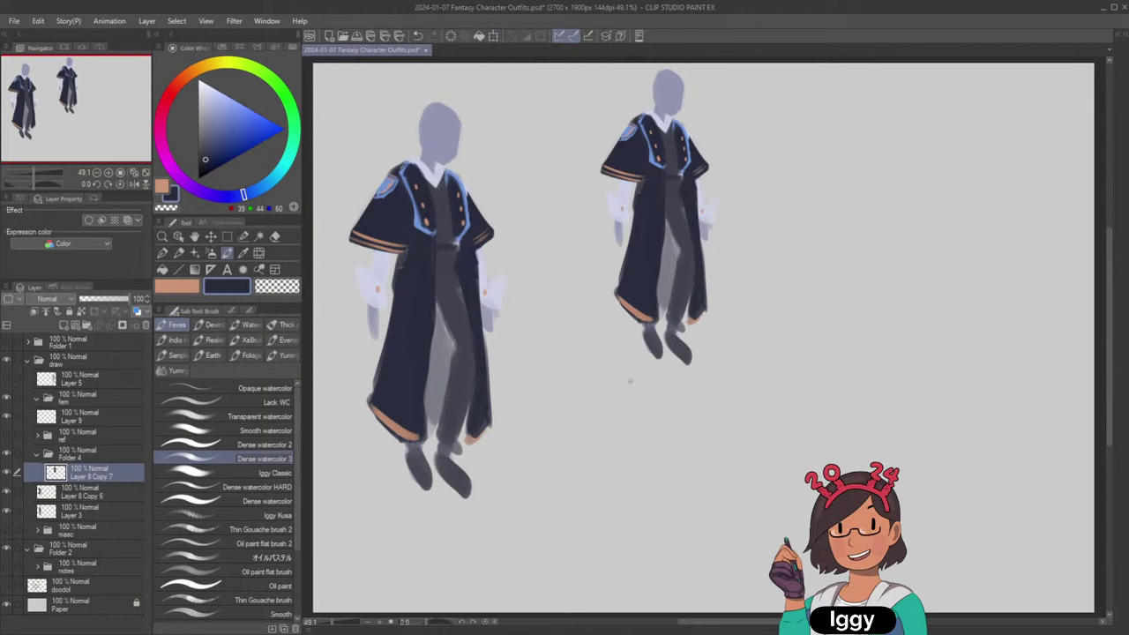
Hide the Layer 8 Copy 6 robe, activate Layer 3 from the vest, and ready the brush with the vest's dark grey.
click(17, 500)
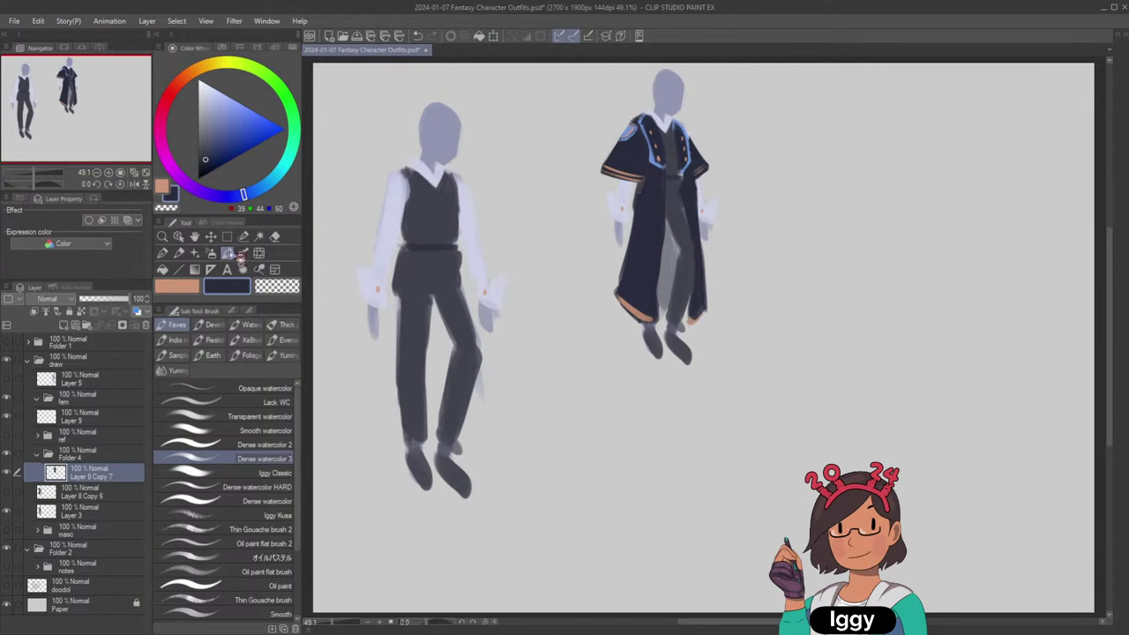
click(162, 237)
alt+click(433, 219)
scroll(451, 208, up, 4)
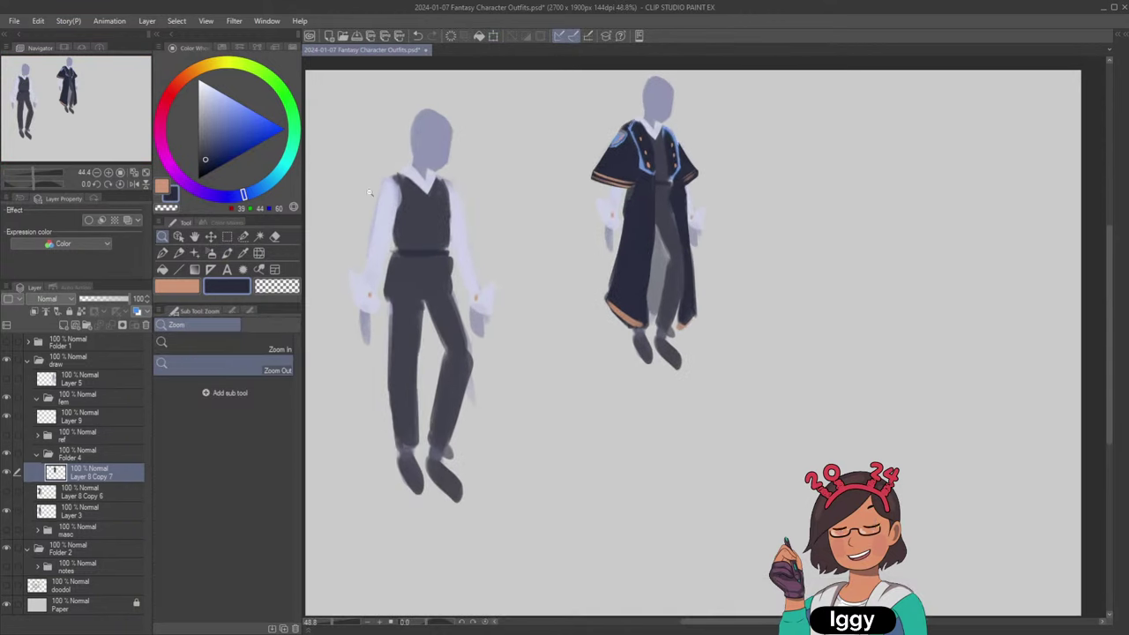
click(179, 238)
click(428, 221)
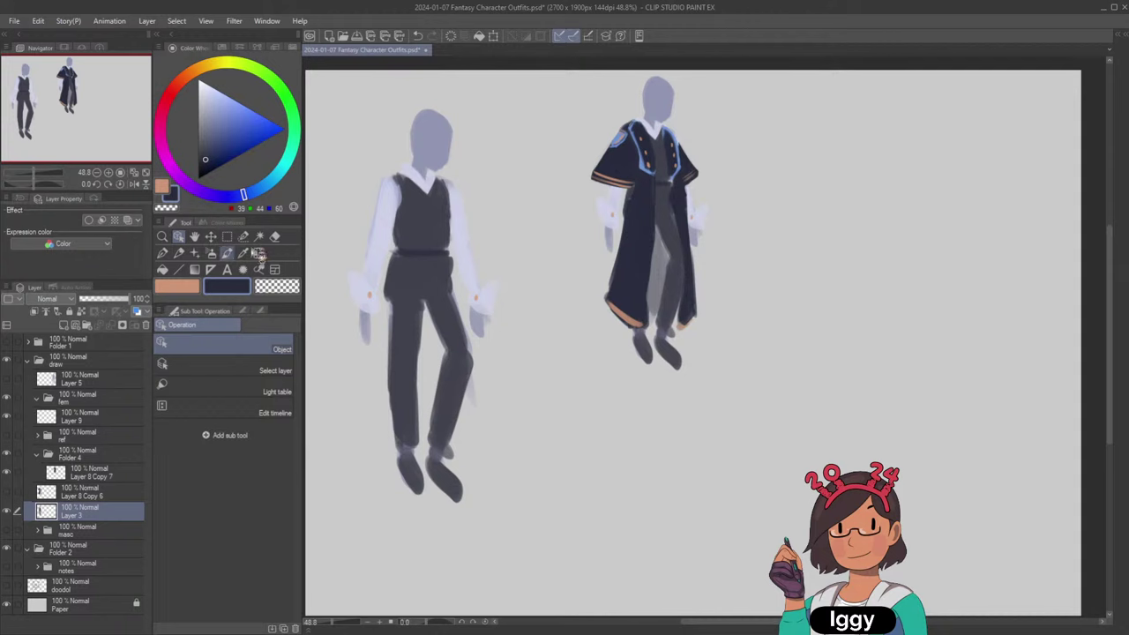
click(226, 252)
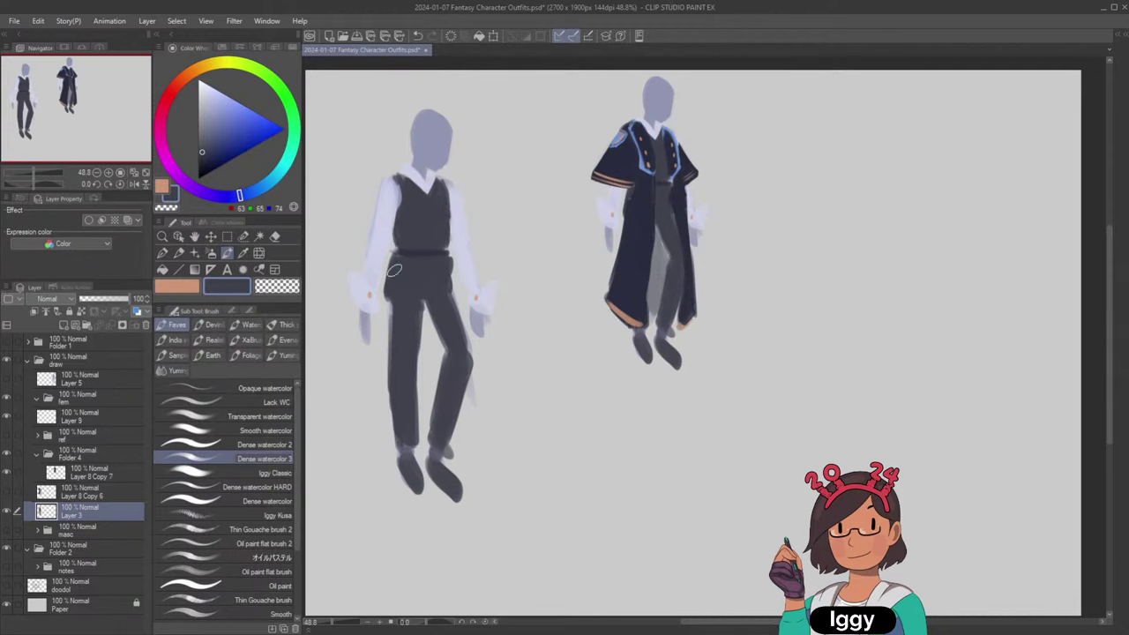
Undo the stroke on the fem figure's shoulder and the merged copy's move and scaling.
drag(386, 176, 401, 196)
key(ctrl+z)
key(ctrl+z)
key(ctrl+z)
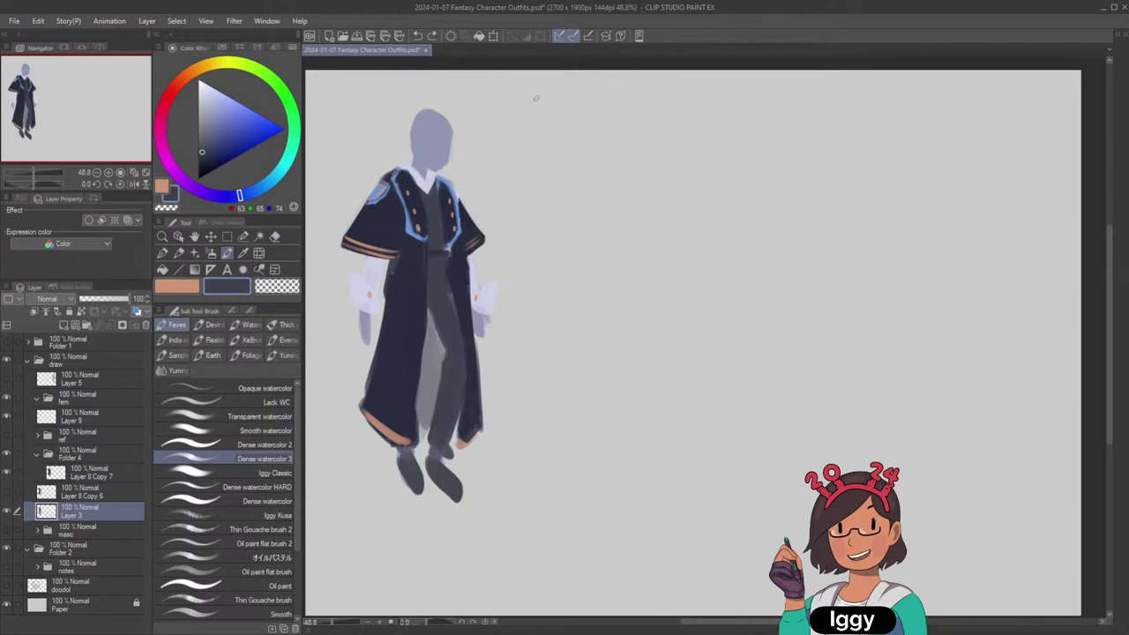
Duplicate Layer 3 above Layer 8 Copy 6 and paint dark cap sleeves over the large figure's shoulders.
key(ctrl+y)
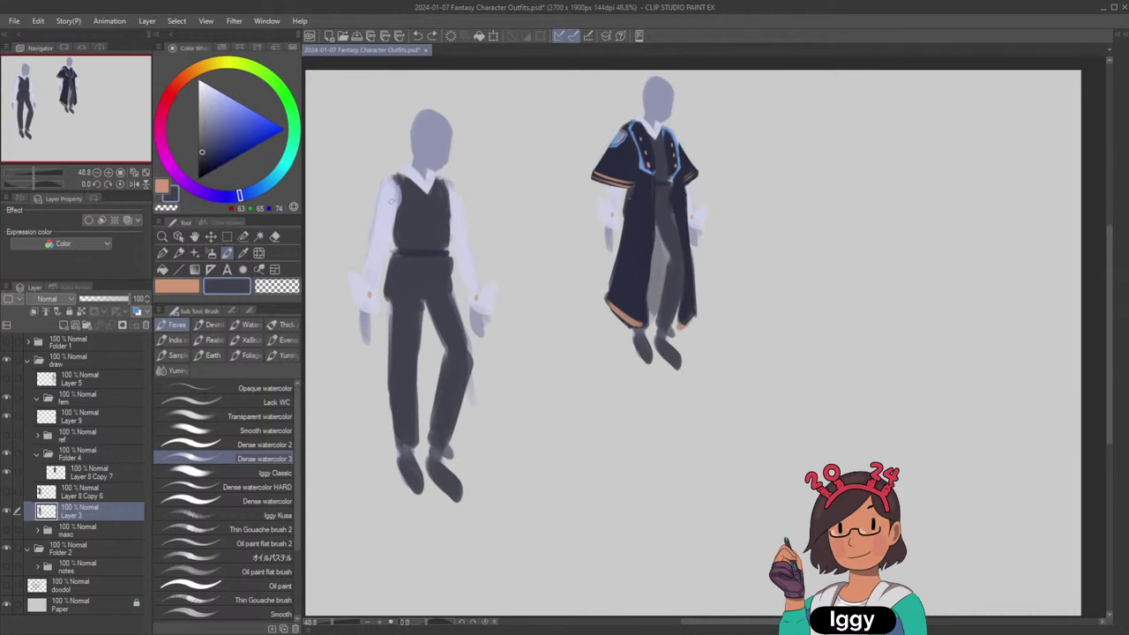
drag(99, 519, 90, 488)
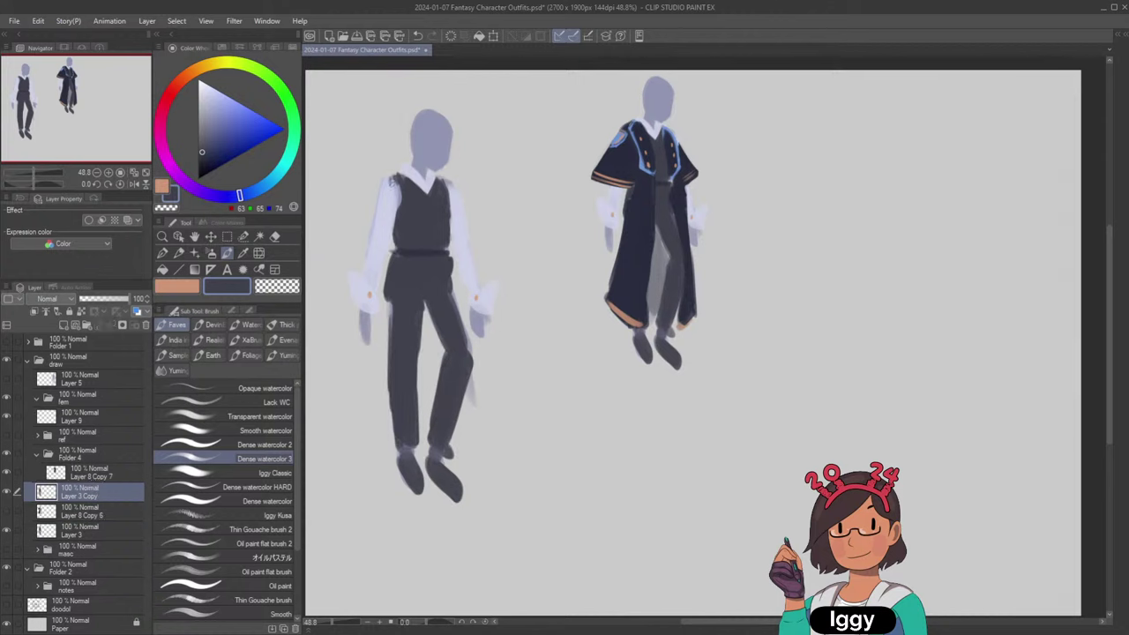
drag(390, 179, 395, 187)
drag(445, 185, 448, 206)
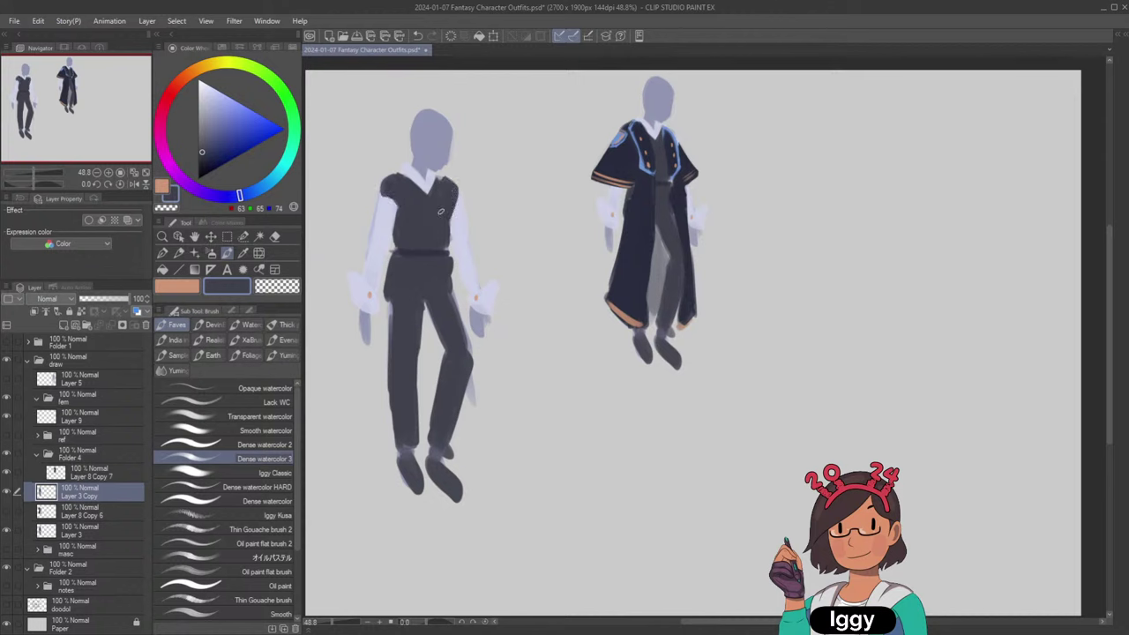
drag(411, 253, 415, 255)
drag(455, 208, 453, 243)
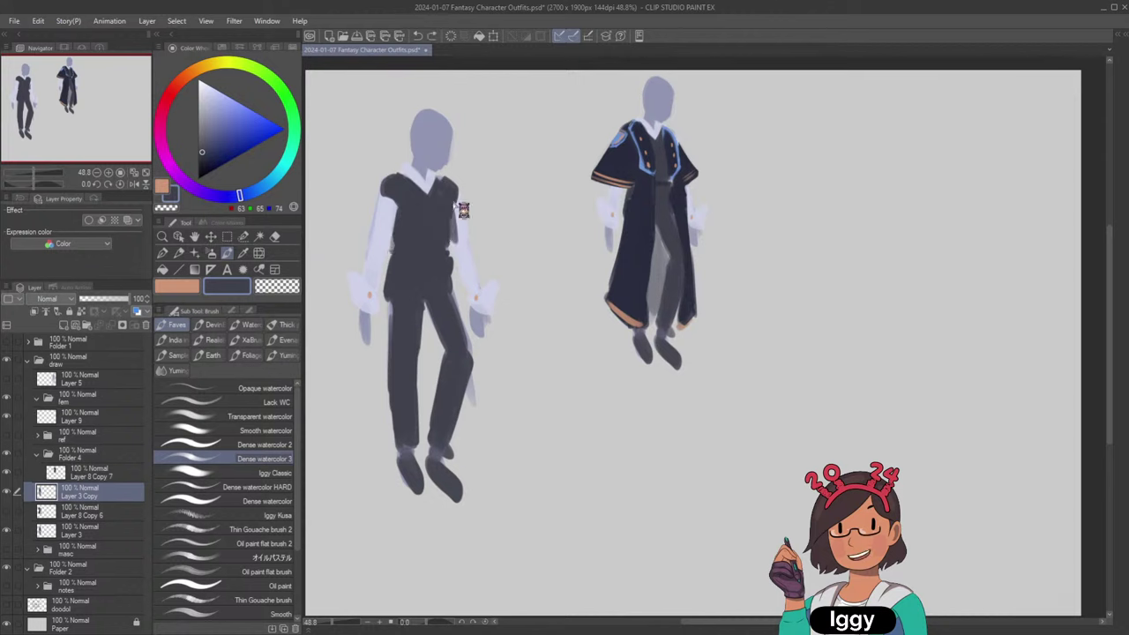
key(ctrl+z)
Extend the dark vest into a flared tunic skirt reaching the upper thighs, with a darker belt at the waist.
mouse_move(455, 205)
mouse_down()
mouse_move(449, 243)
mouse_move(384, 289)
mouse_move(382, 309)
mouse_up()
alt+click(667, 188)
alt+click(412, 275)
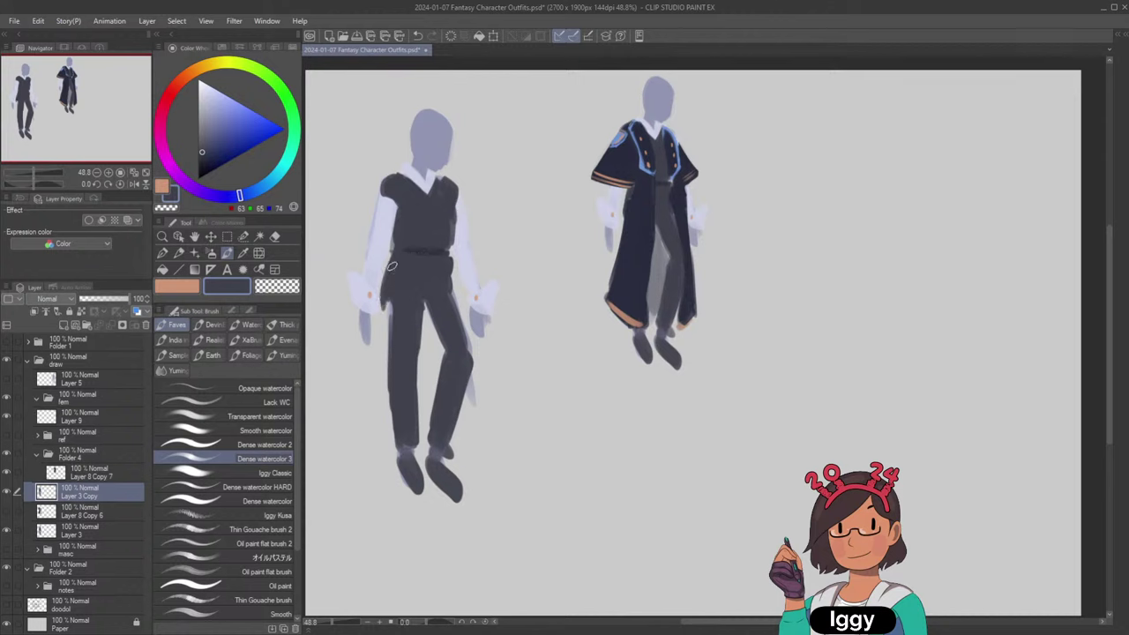
mouse_move(393, 266)
mouse_down()
mouse_move(383, 313)
mouse_move(460, 311)
mouse_up()
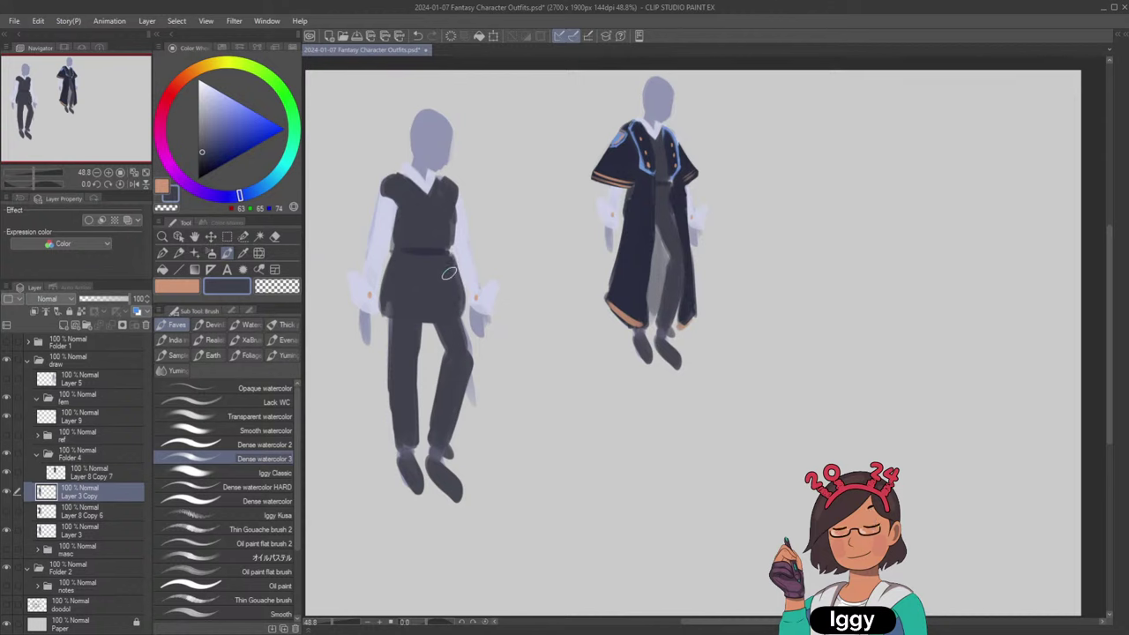
drag(451, 272, 459, 309)
key(ctrl+z)
alt+click(425, 250)
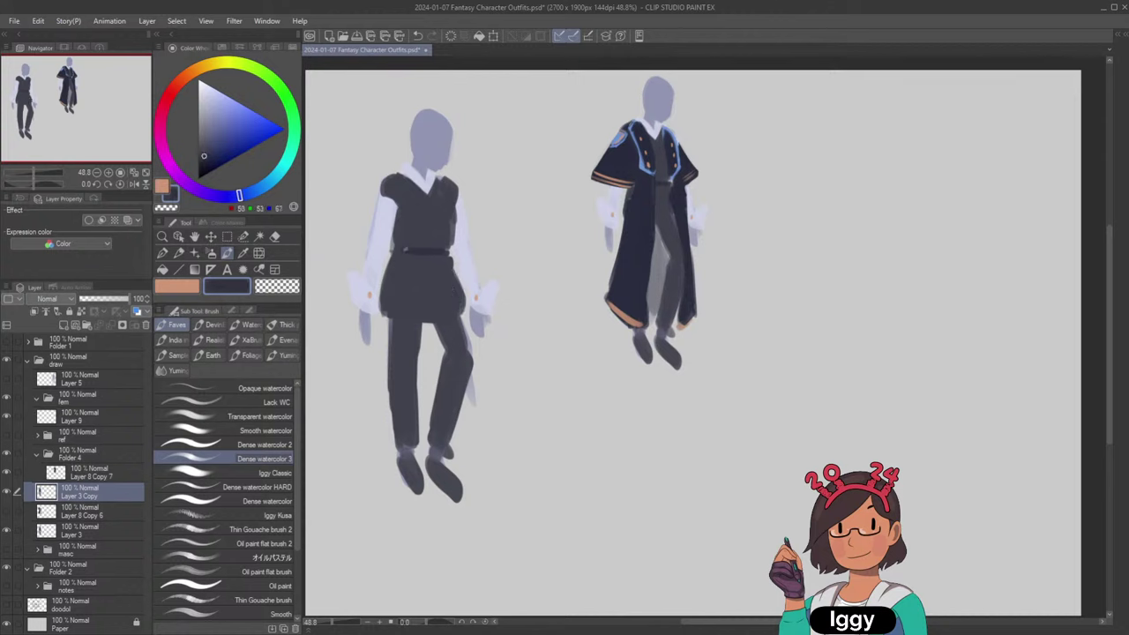
alt+click(423, 217)
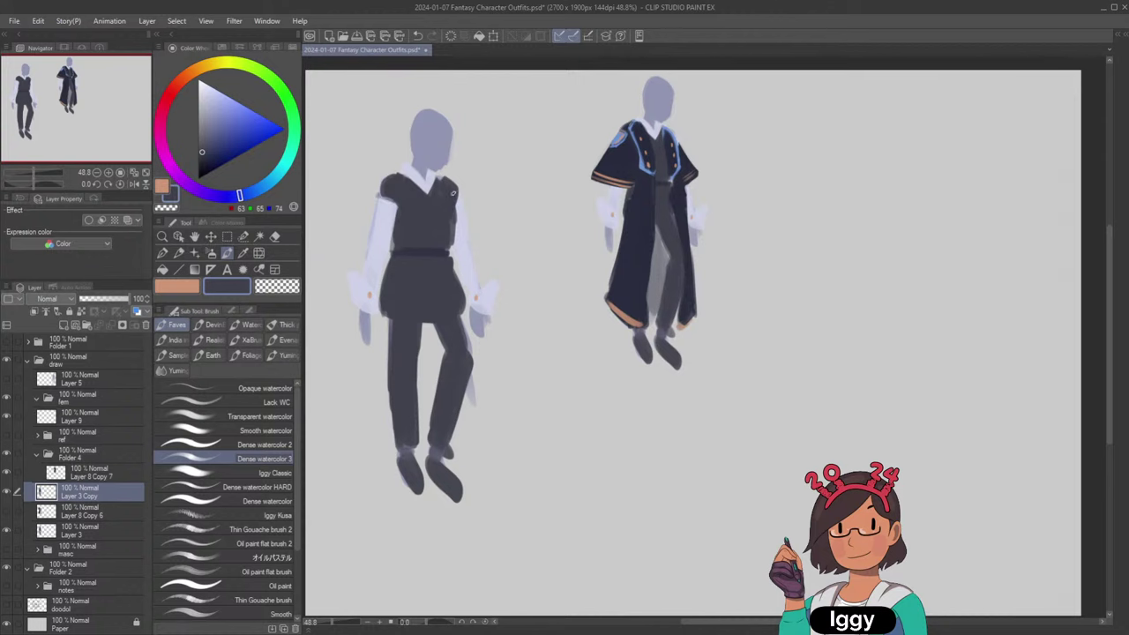
Try painting the large figure's trouser legs in a lighter grey-blue on Layer 3 Copy.
alt+click(409, 465)
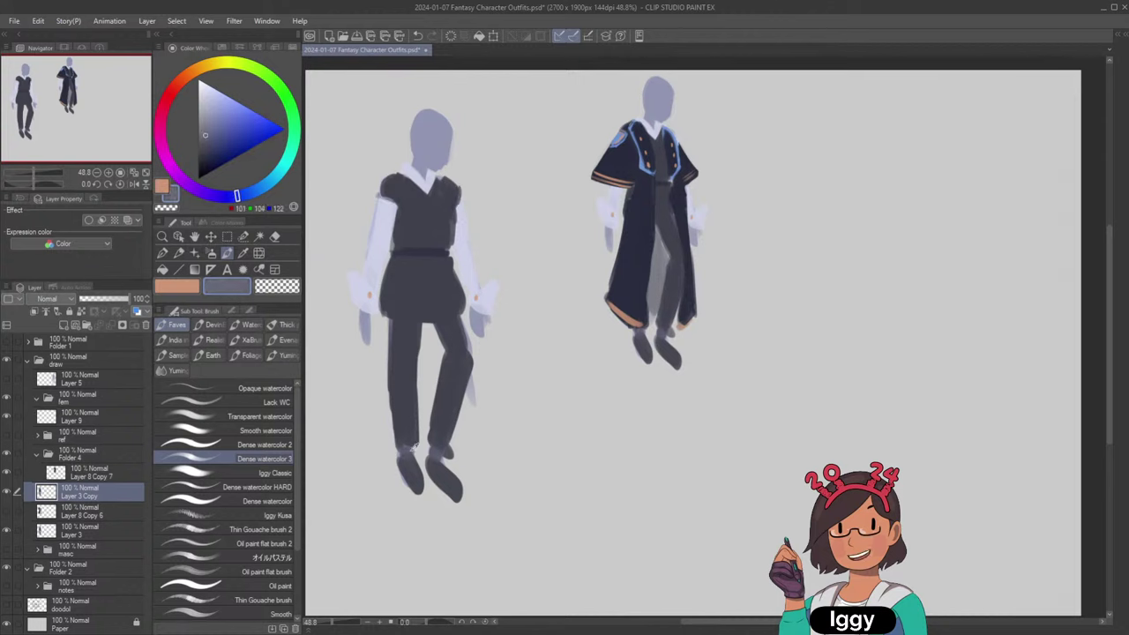
mouse_move(405, 440)
mouse_down()
mouse_move(398, 335)
mouse_move(404, 384)
mouse_move(458, 363)
mouse_move(437, 429)
mouse_up()
key(ctrl+z)
mouse_move(453, 374)
mouse_down()
mouse_move(436, 453)
mouse_move(448, 405)
mouse_move(431, 424)
mouse_move(456, 332)
mouse_up()
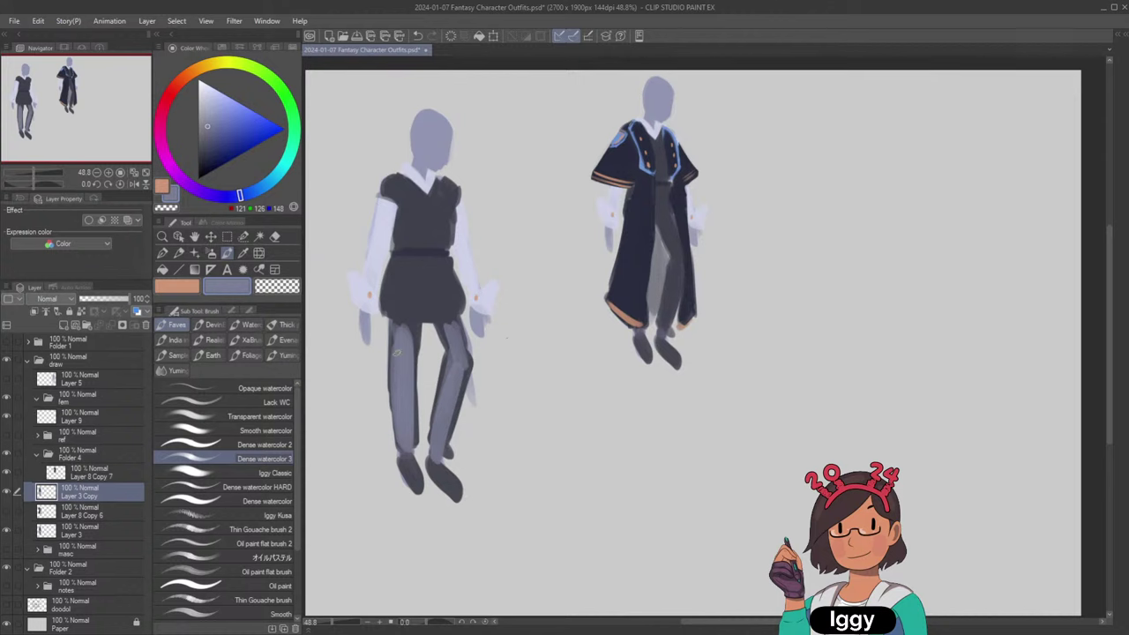
Erase the legs between the tunic hem and the shoes on Layer 3 Copy with the Hard eraser.
key(c)
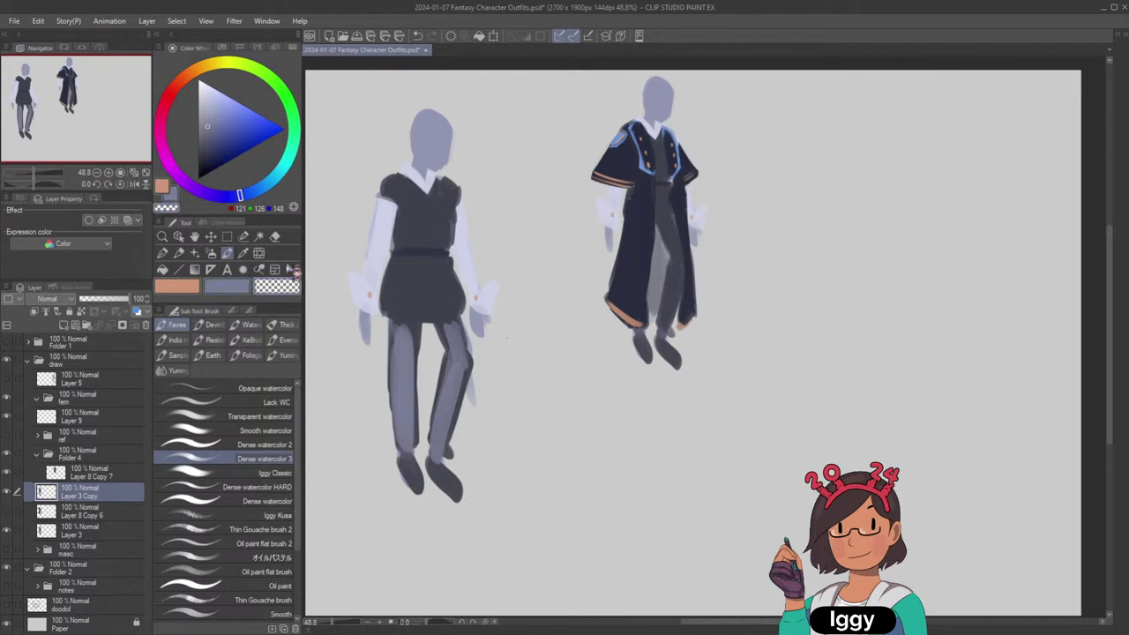
click(274, 237)
mouse_move(418, 305)
mouse_down()
mouse_move(402, 342)
mouse_move(390, 331)
mouse_move(438, 332)
mouse_move(389, 330)
mouse_move(456, 329)
mouse_move(422, 383)
mouse_move(428, 357)
mouse_move(404, 352)
mouse_move(441, 347)
mouse_move(409, 351)
mouse_move(408, 340)
mouse_move(457, 335)
mouse_move(397, 347)
mouse_move(407, 360)
mouse_move(382, 398)
mouse_move(395, 446)
mouse_move(452, 450)
mouse_move(503, 430)
mouse_move(488, 442)
mouse_move(371, 426)
mouse_move(466, 443)
mouse_move(429, 399)
mouse_move(489, 357)
mouse_move(391, 353)
mouse_up()
key(ctrl+z)
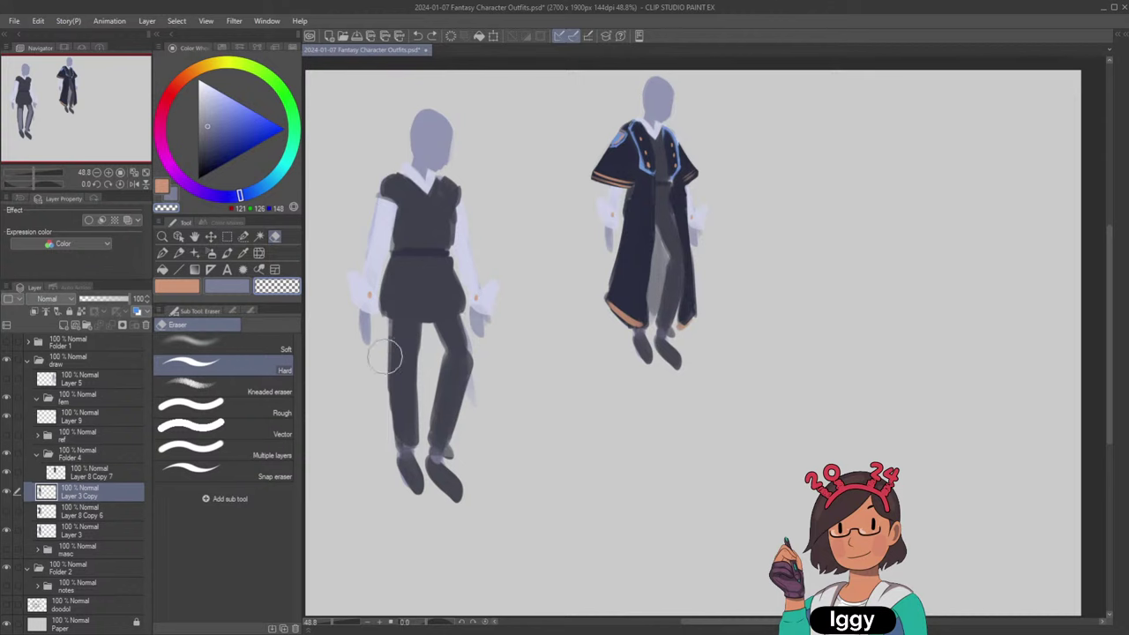
Compare Layer 3 and Layer 3 Copy by toggling their visibility to examine which parts each one holds.
click(14, 535)
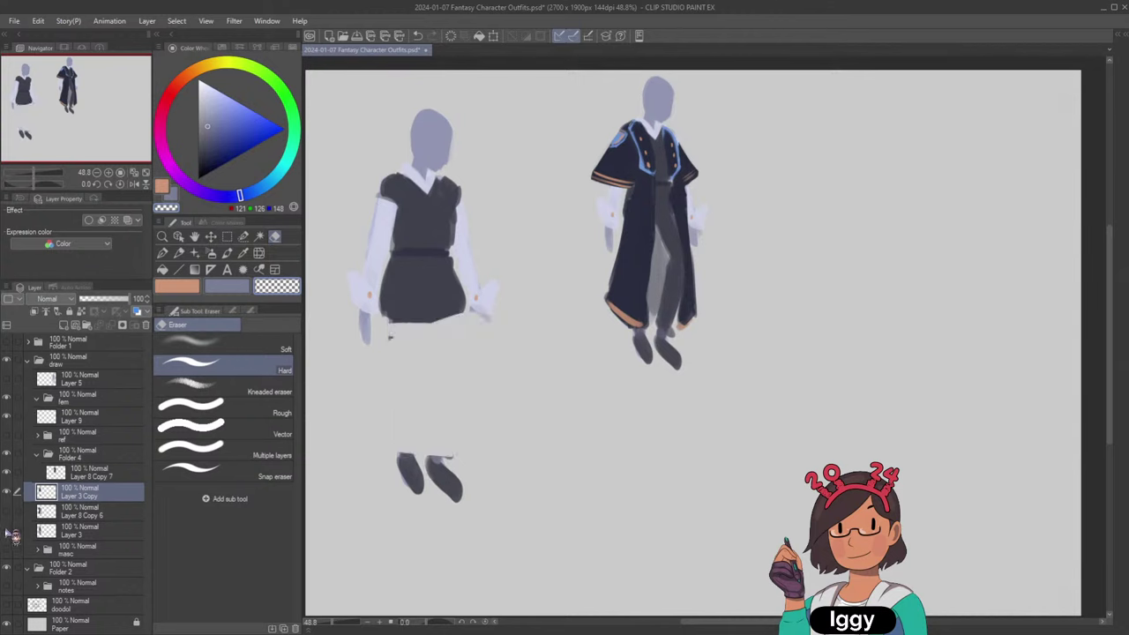
click(14, 535)
click(15, 527)
click(16, 526)
click(7, 492)
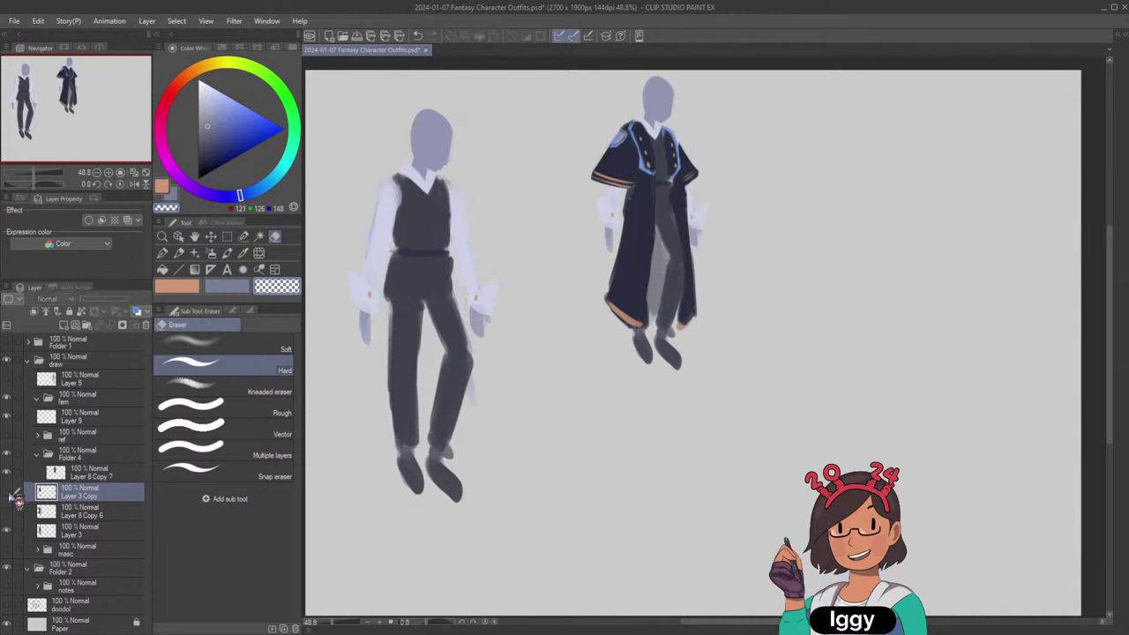
click(8, 531)
click(17, 534)
click(11, 506)
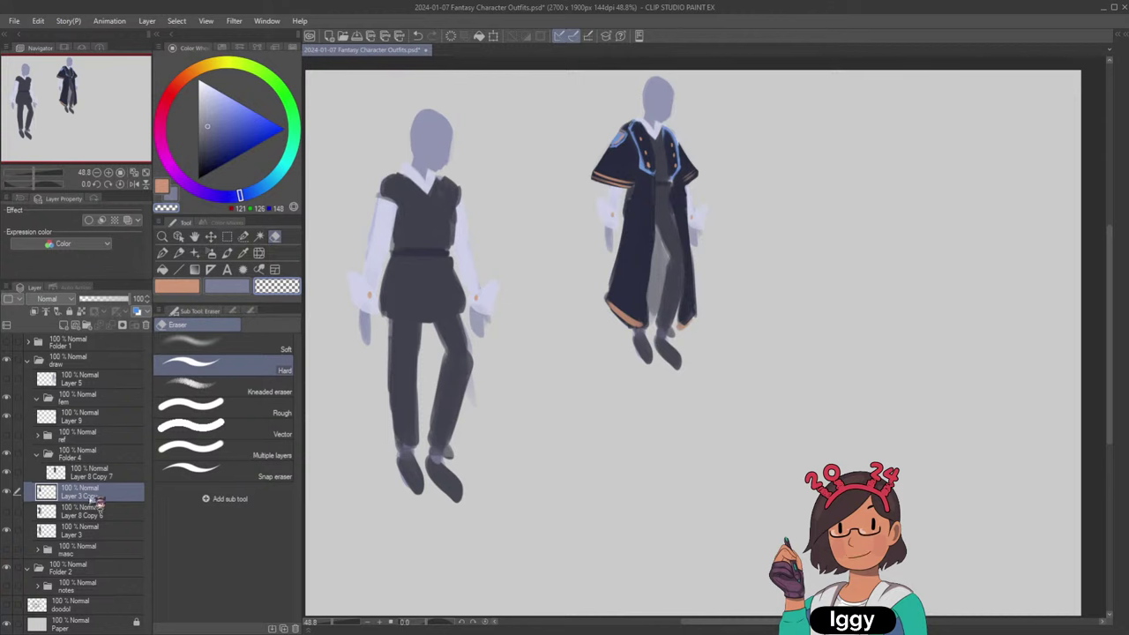
Duplicate Layer 3, placing the copy above Layer 8 Copy 6 and hiding the original layer.
click(243, 255)
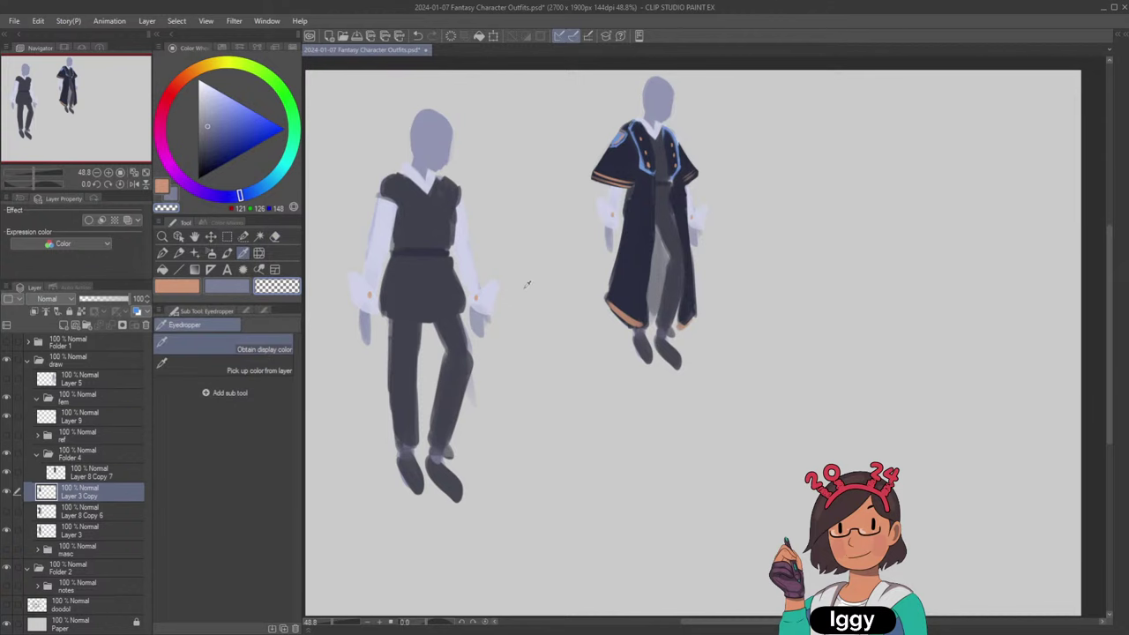
click(92, 535)
key(ctrl+j)
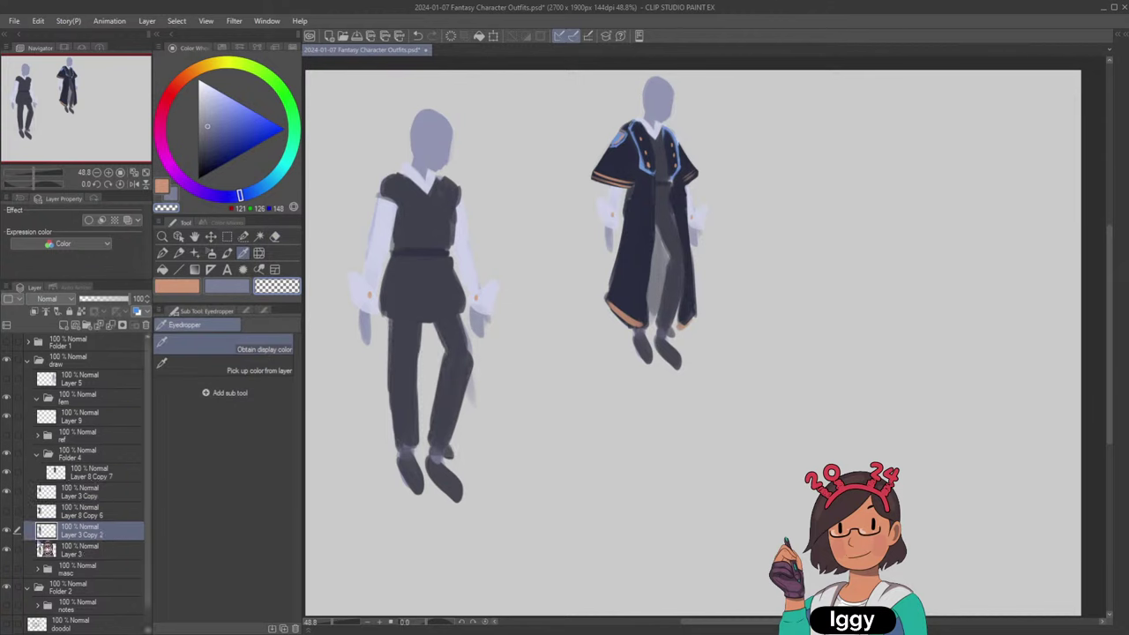
click(8, 551)
drag(92, 531, 86, 508)
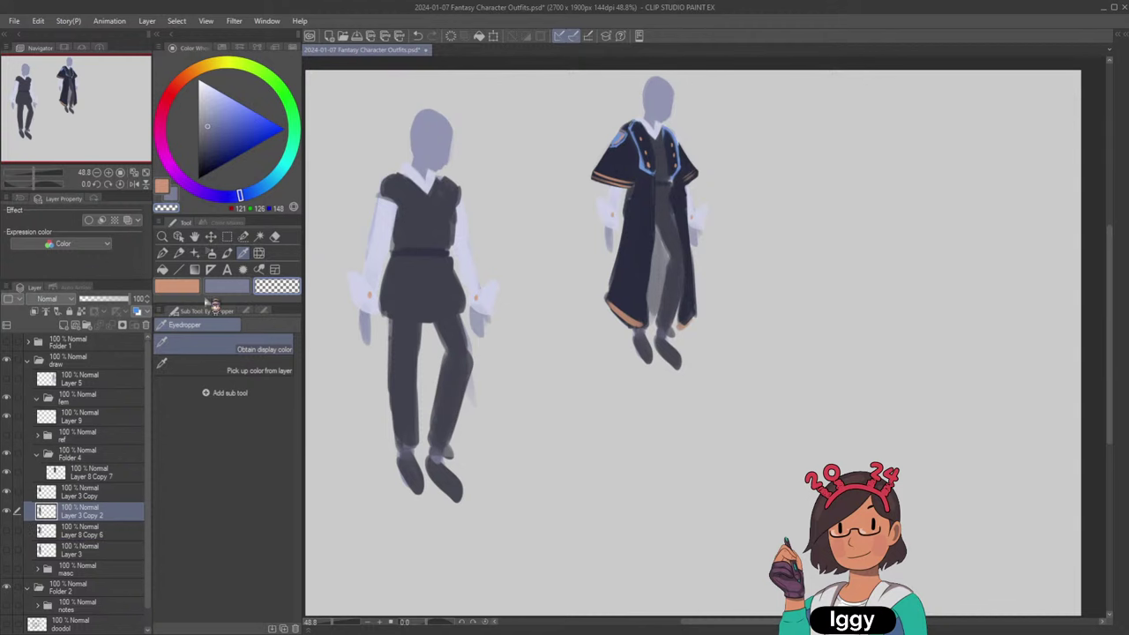
Sample the head's grey-blue colour and paint both legs with it on Layer 3 Copy 2 using the Dense watercolor 3 brush.
click(446, 126)
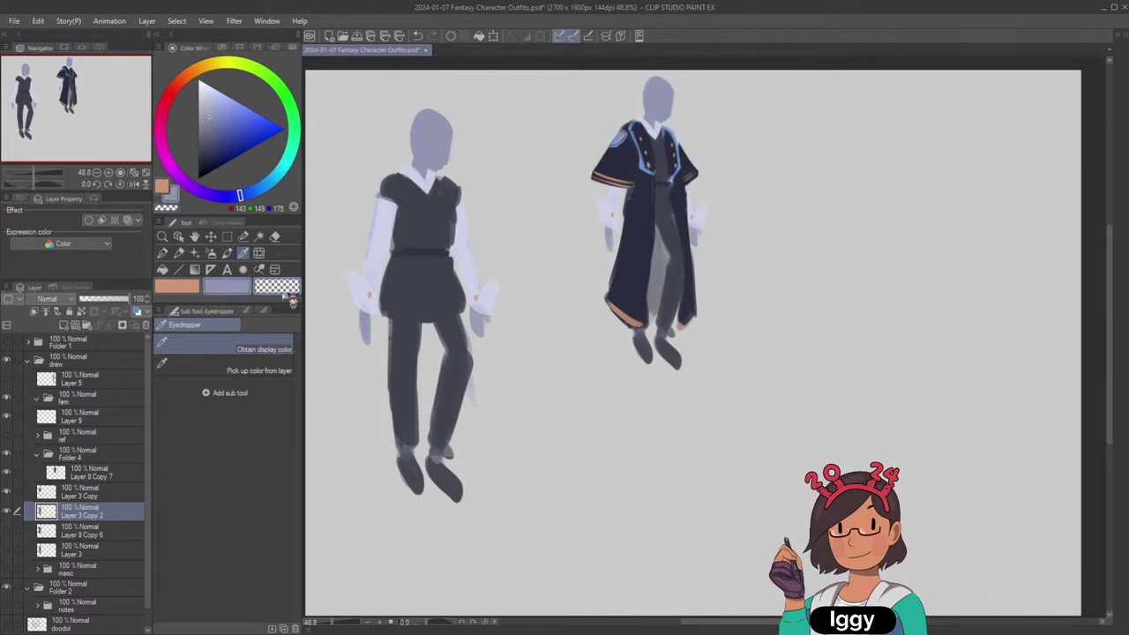
key(b)
mouse_move(394, 331)
mouse_down()
mouse_move(399, 373)
mouse_move(390, 360)
mouse_up()
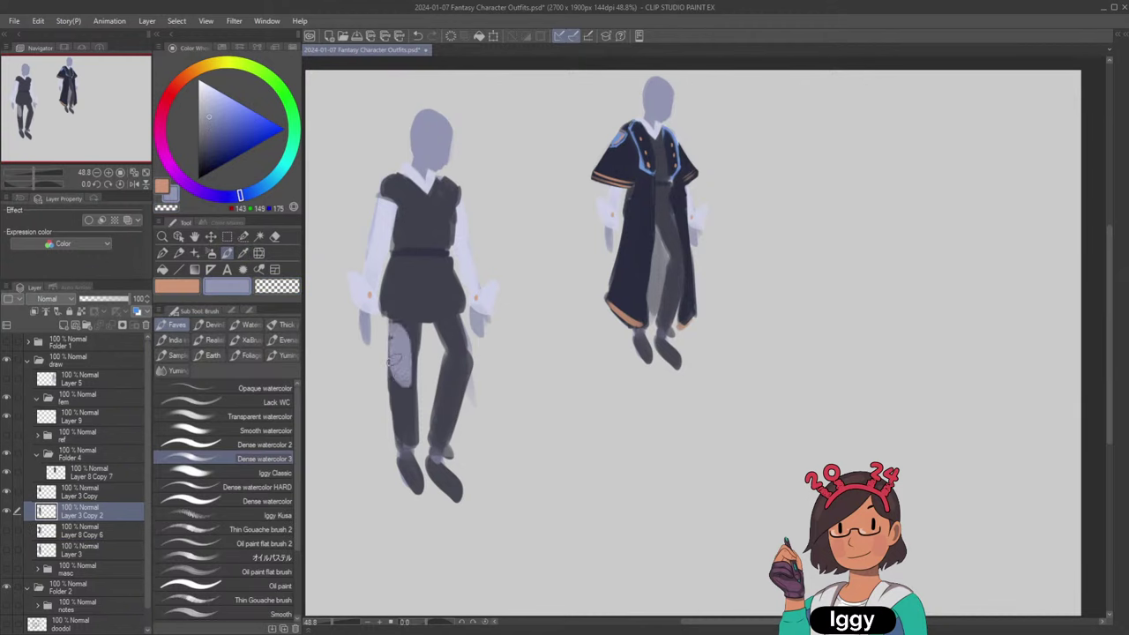
key(ctrl+z)
key(ctrl+z)
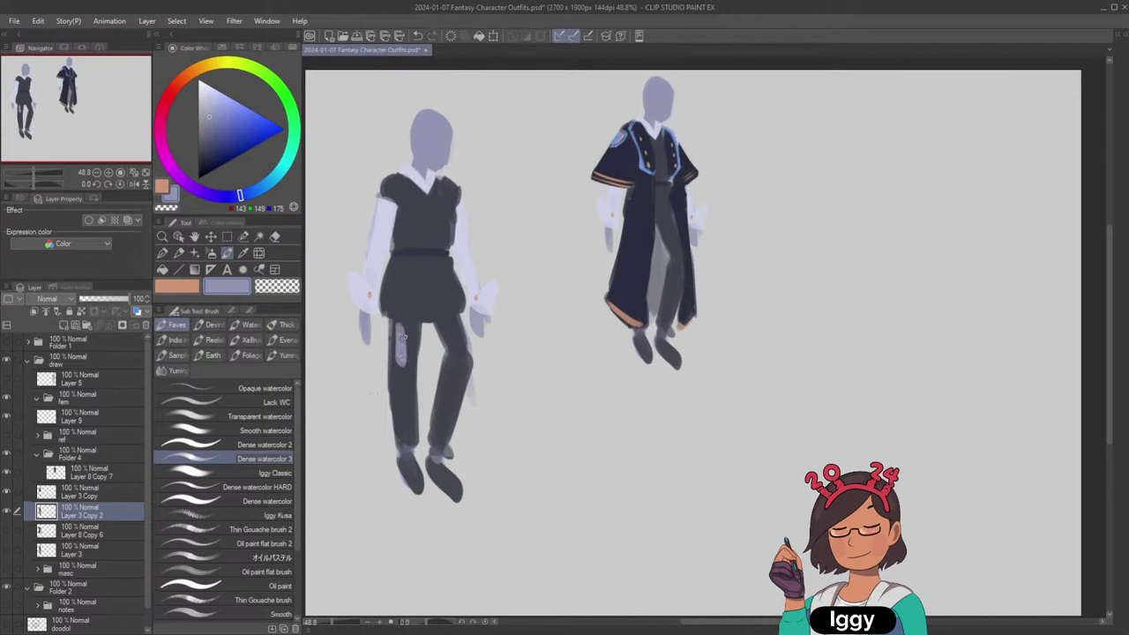
mouse_move(398, 338)
mouse_down()
mouse_move(410, 392)
mouse_move(404, 401)
mouse_move(400, 356)
mouse_move(403, 448)
mouse_move(408, 374)
mouse_up()
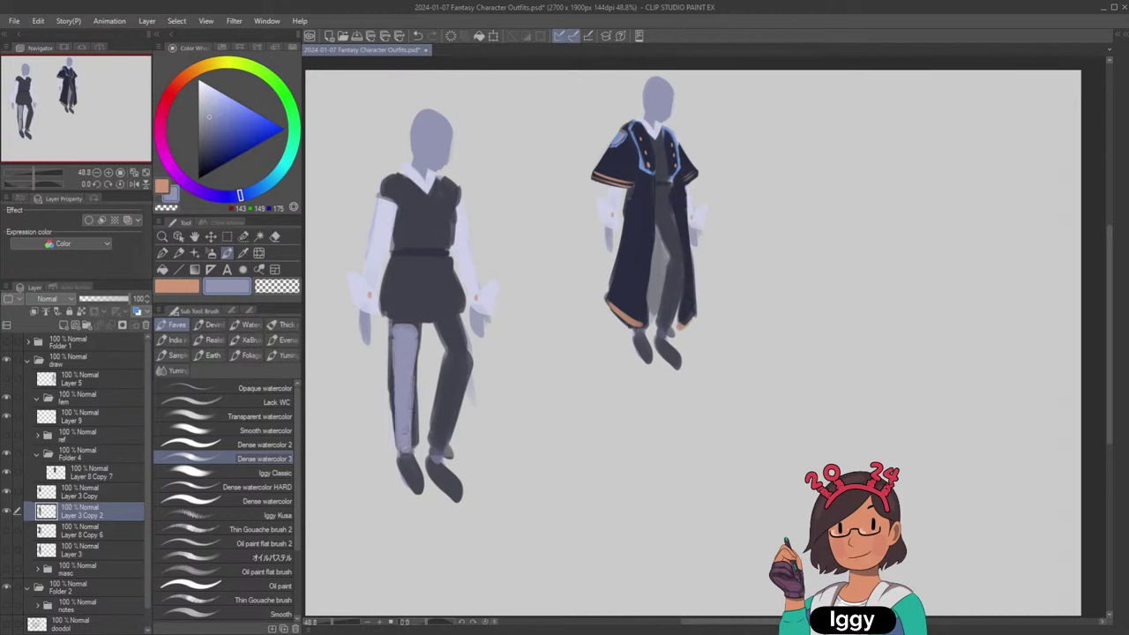
mouse_move(437, 446)
mouse_down()
mouse_move(448, 405)
mouse_move(434, 461)
mouse_move(454, 330)
mouse_move(445, 416)
mouse_move(455, 393)
mouse_move(438, 434)
mouse_move(449, 450)
mouse_move(480, 346)
mouse_move(474, 386)
mouse_move(464, 331)
mouse_move(475, 361)
mouse_up()
Remove the dark trouser edges around both legs by painting with the transparent colour.
key(c)
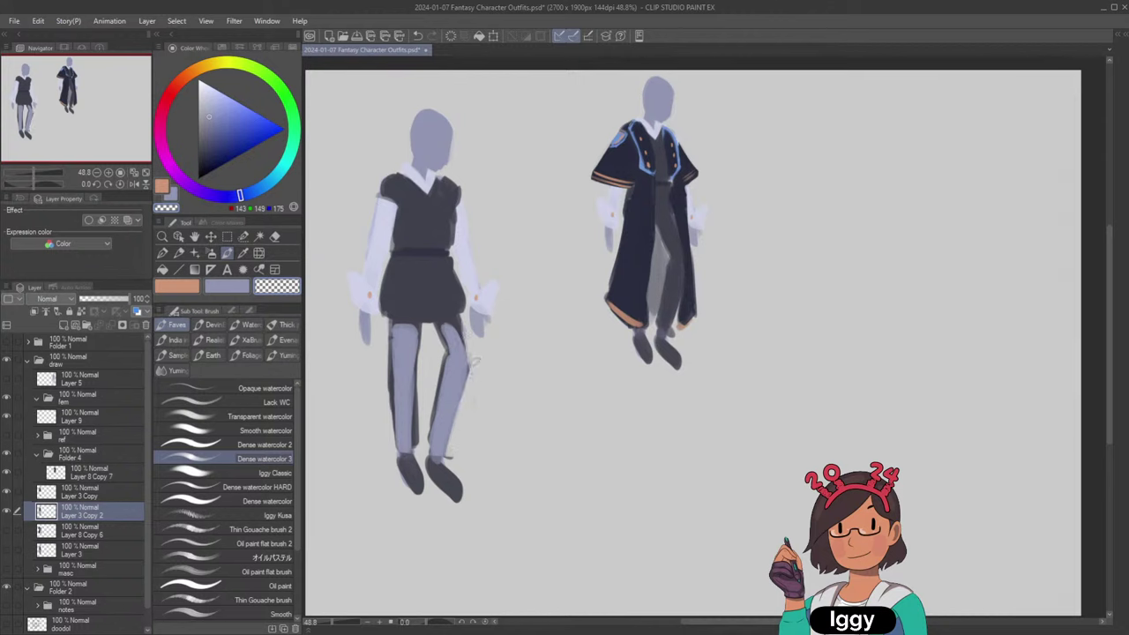
mouse_move(395, 378)
mouse_down()
mouse_move(388, 340)
mouse_move(389, 394)
mouse_up()
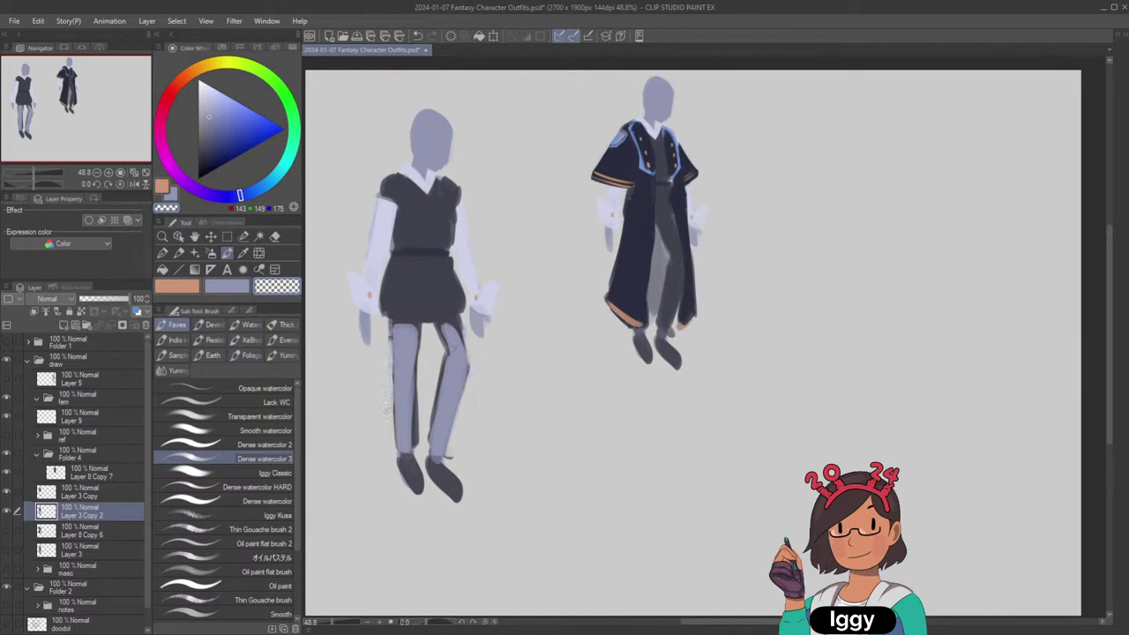
mouse_move(421, 442)
mouse_down()
mouse_move(417, 406)
mouse_move(417, 422)
mouse_up()
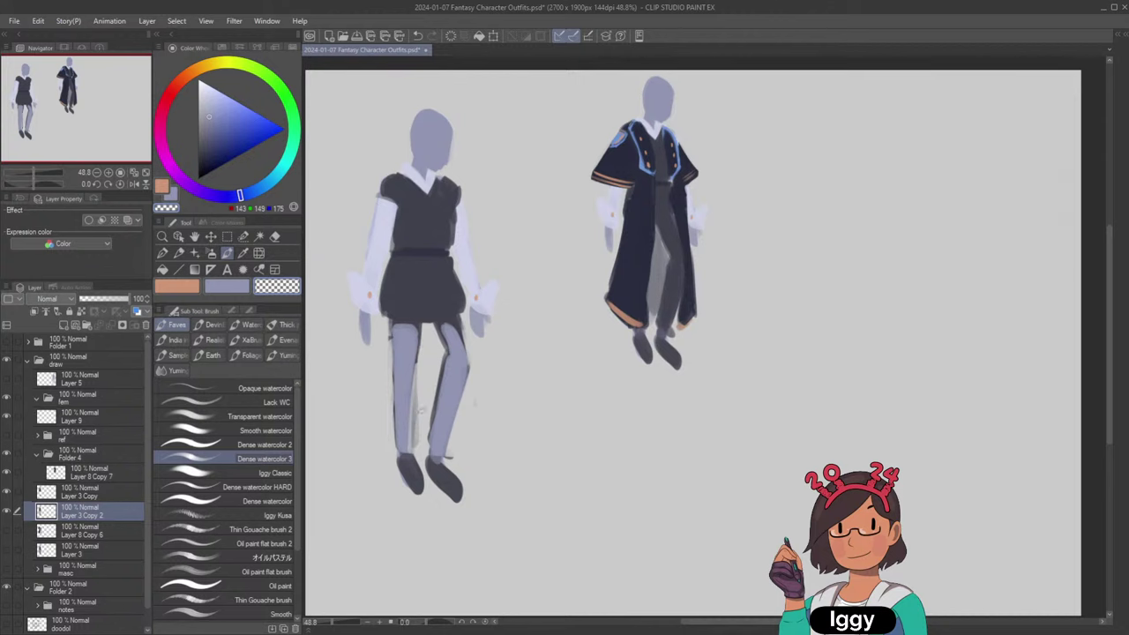
drag(425, 369, 416, 441)
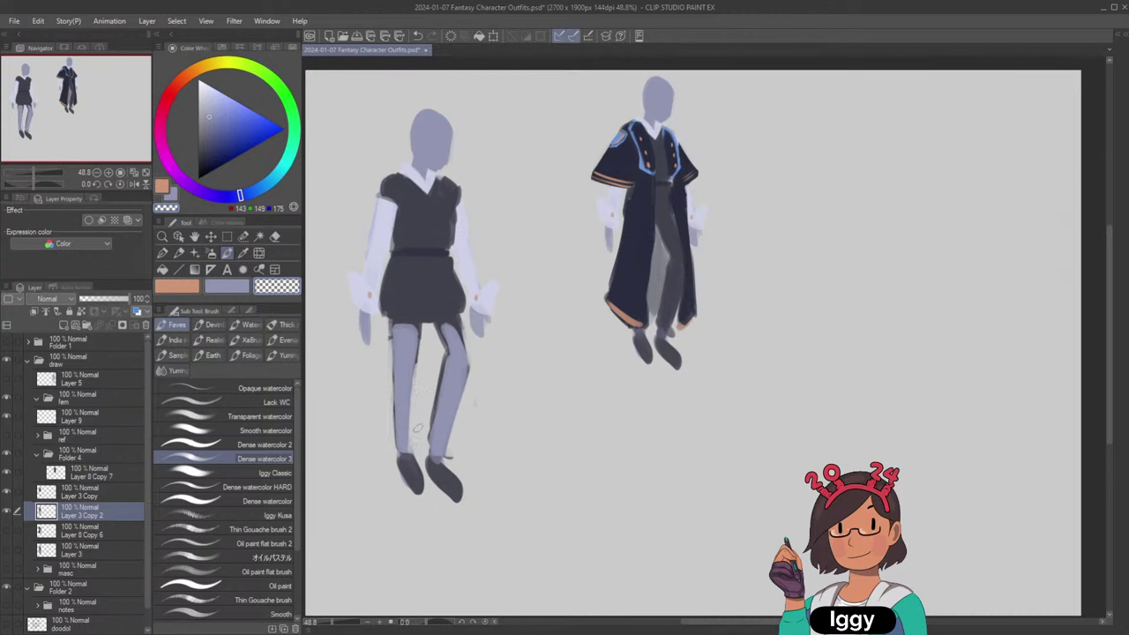
mouse_move(442, 351)
mouse_down()
mouse_move(423, 438)
mouse_move(442, 359)
mouse_up()
Cover the remaining dark patches on the upper thigh and lower leg with the sampled grey-blue leg colour.
alt+click(452, 329)
mouse_move(446, 332)
mouse_down()
mouse_move(450, 354)
mouse_move(459, 334)
mouse_move(464, 361)
mouse_up()
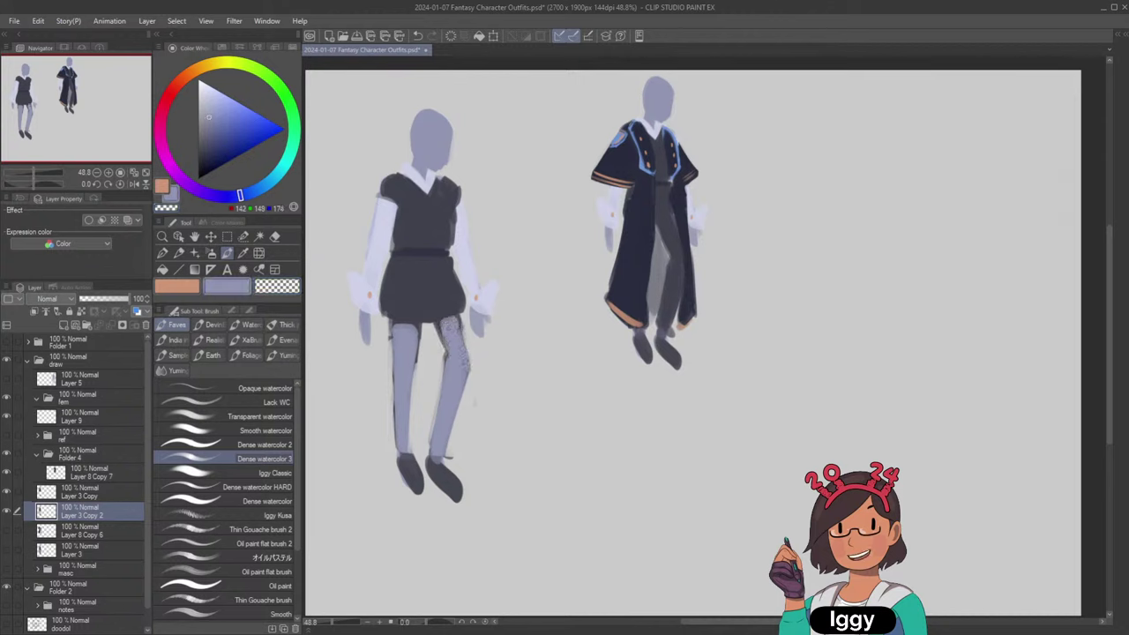
key(ctrl+z)
drag(408, 422, 406, 447)
Move Layer 3 Copy 2 beneath Layer 8 Copy 6, checking the coat layers' visibility.
click(8, 474)
click(8, 474)
drag(70, 513, 68, 534)
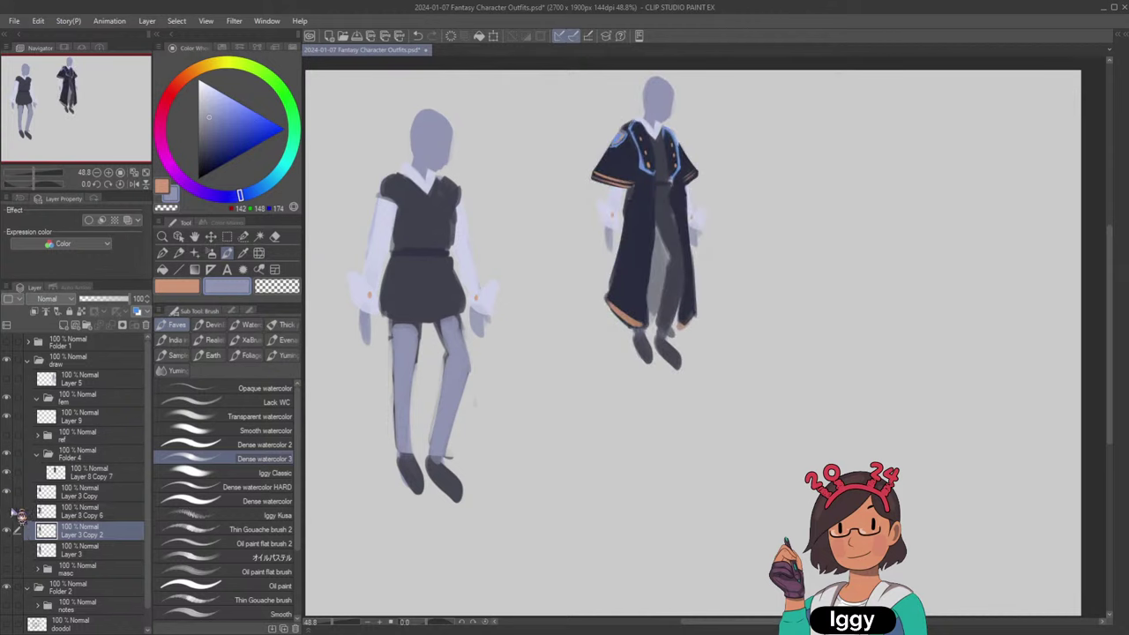
click(11, 513)
click(11, 513)
Move Layer 8 Copy 6 above Layer 3 Copy and check the coat over the new outfit, leaving it hidden.
click(82, 513)
drag(87, 532, 80, 492)
click(12, 494)
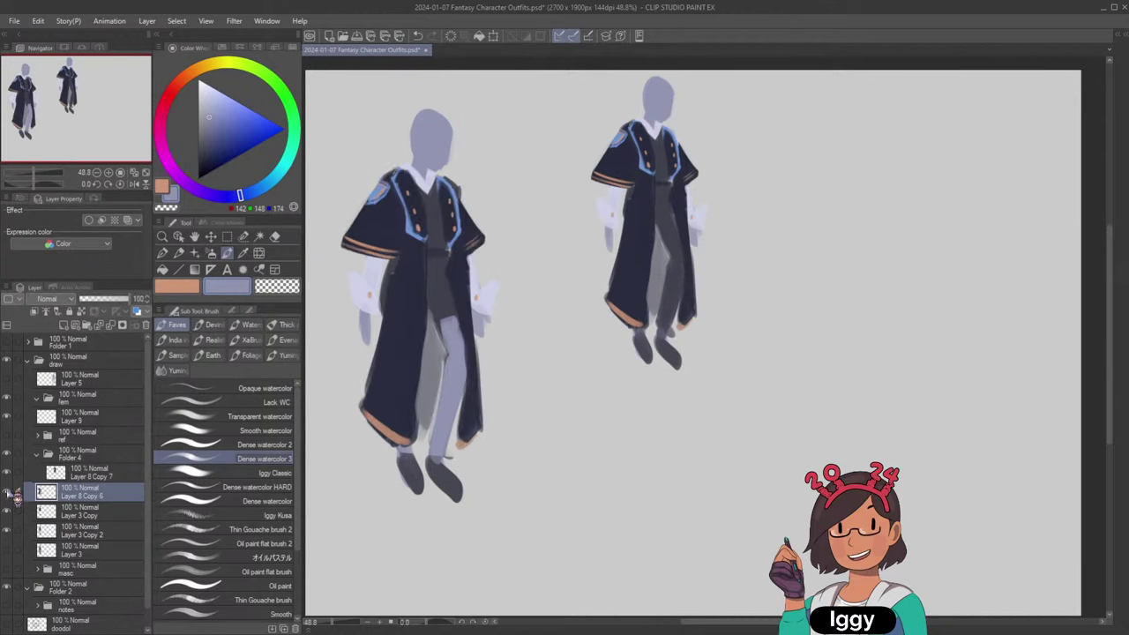
click(13, 495)
click(12, 495)
click(12, 495)
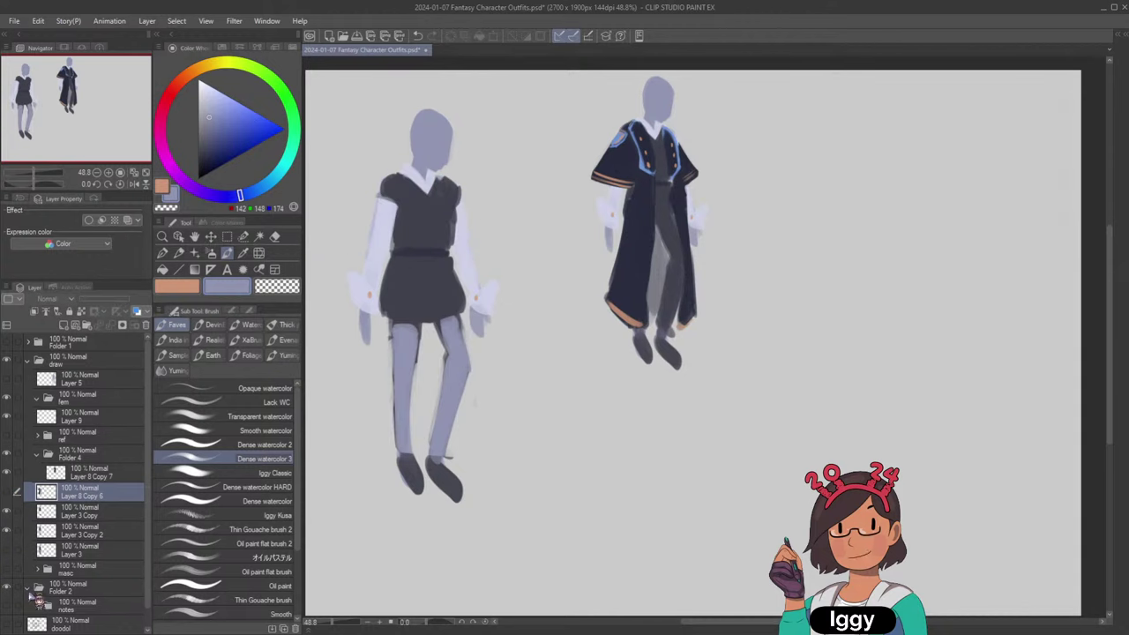
On Layer 3 Copy, fill out the inner edge of the figure's straight leg with its grey-blue colour.
click(117, 512)
click(14, 515)
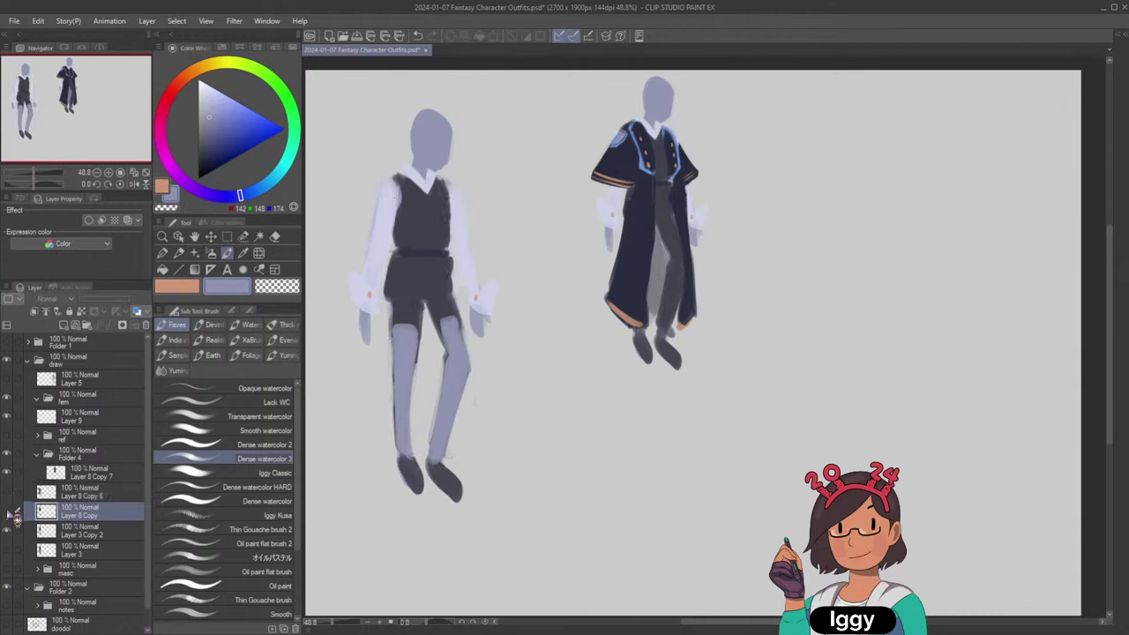
click(14, 515)
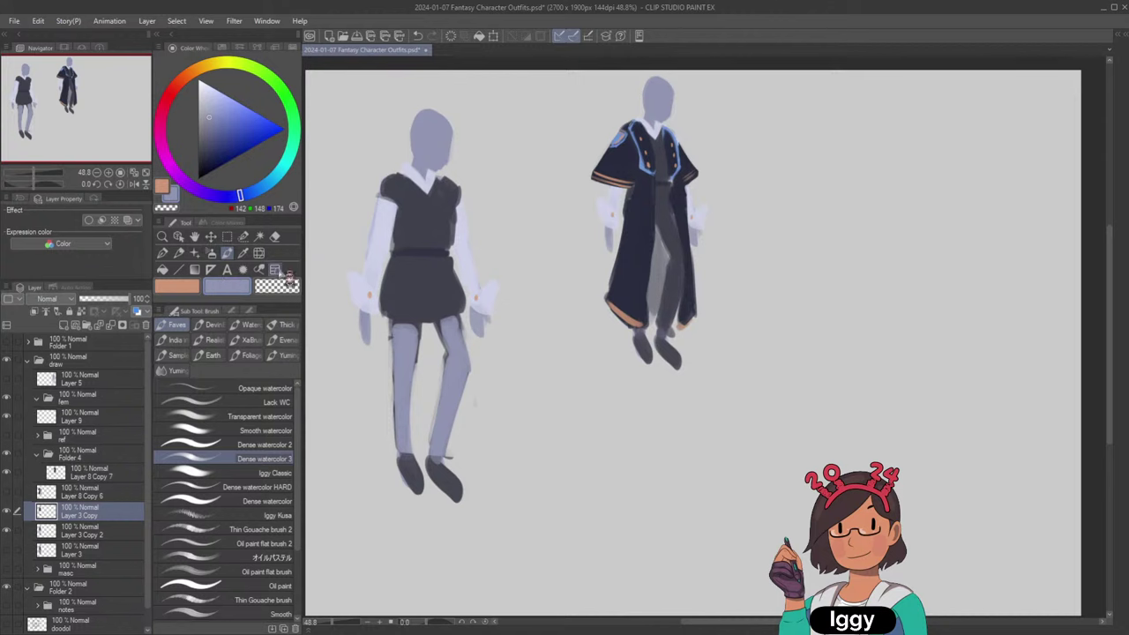
alt+click(419, 452)
alt+click(406, 395)
drag(409, 372, 408, 441)
key(ctrl+z)
drag(417, 367, 410, 445)
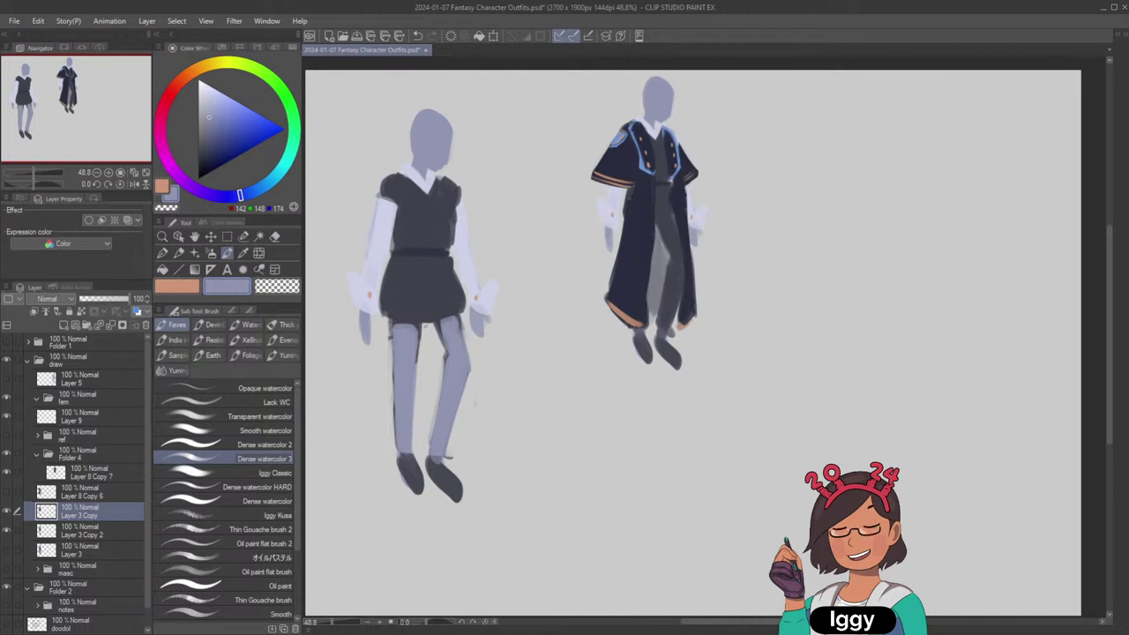
Sample the dark shoe colour, paint both shoes up into ankle boots, and hide Layer 3 Copy 2 to check them.
alt+click(409, 464)
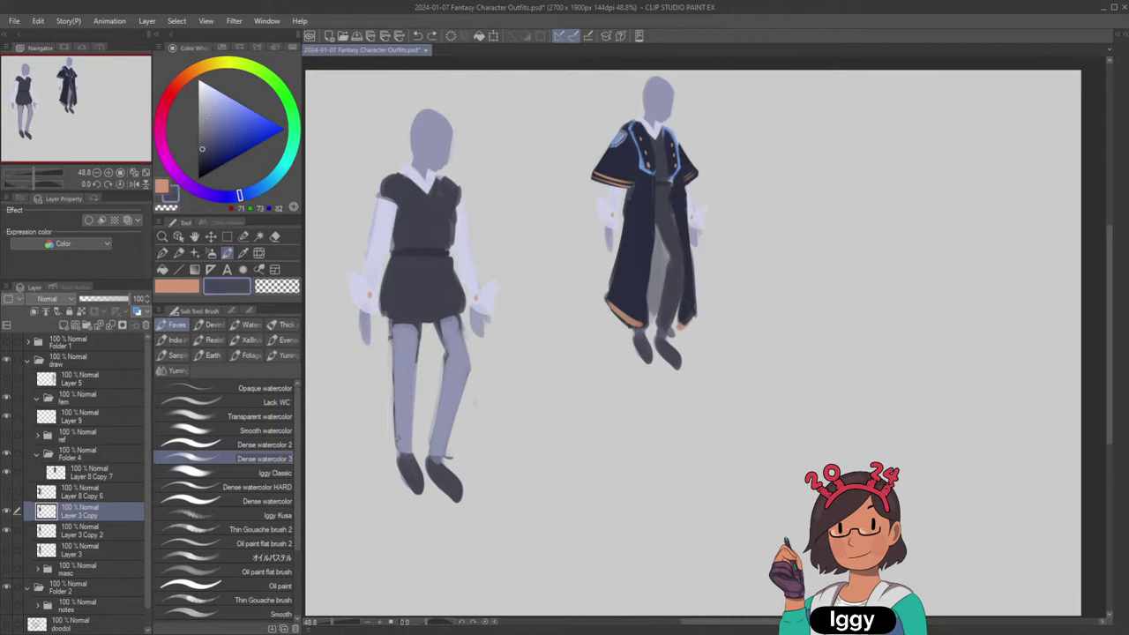
drag(396, 437, 397, 491)
key(ctrl+z)
mouse_move(393, 428)
mouse_down()
mouse_move(414, 431)
mouse_move(399, 463)
mouse_move(429, 458)
mouse_move(454, 432)
mouse_move(445, 461)
mouse_up()
key(ctrl+z)
key(ctrl+z)
drag(429, 419, 448, 438)
click(6, 531)
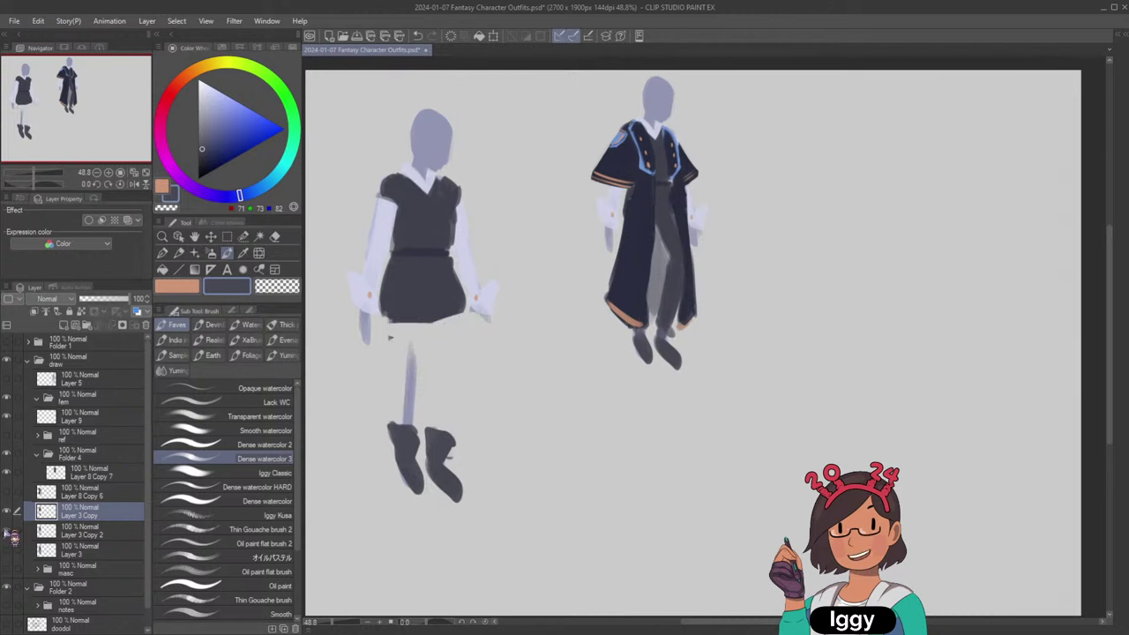
Toggle Layer 3, Layer 3 Copy and Layer 3 Copy 2 to compare the original trousers outfit with the new one.
click(6, 531)
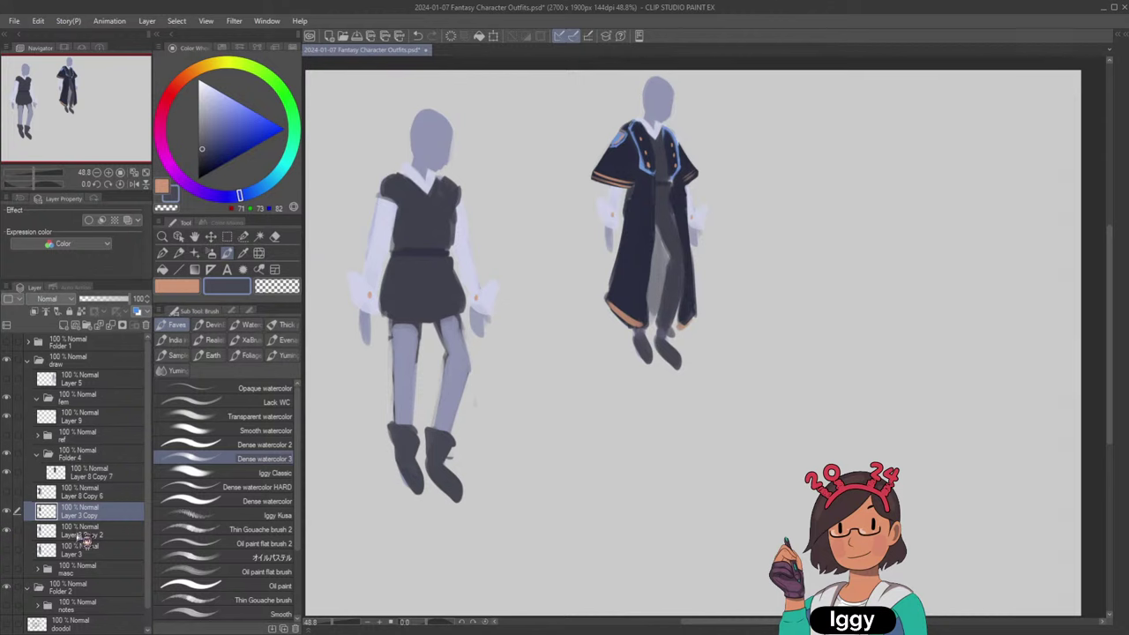
click(10, 533)
click(12, 552)
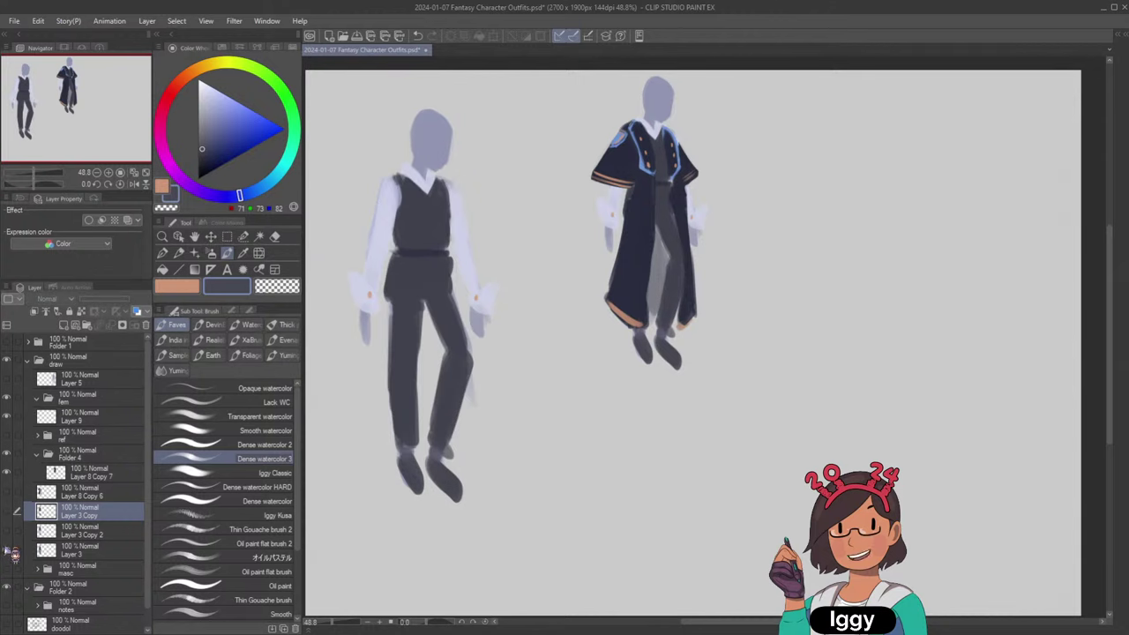
click(7, 550)
drag(7, 531, 7, 512)
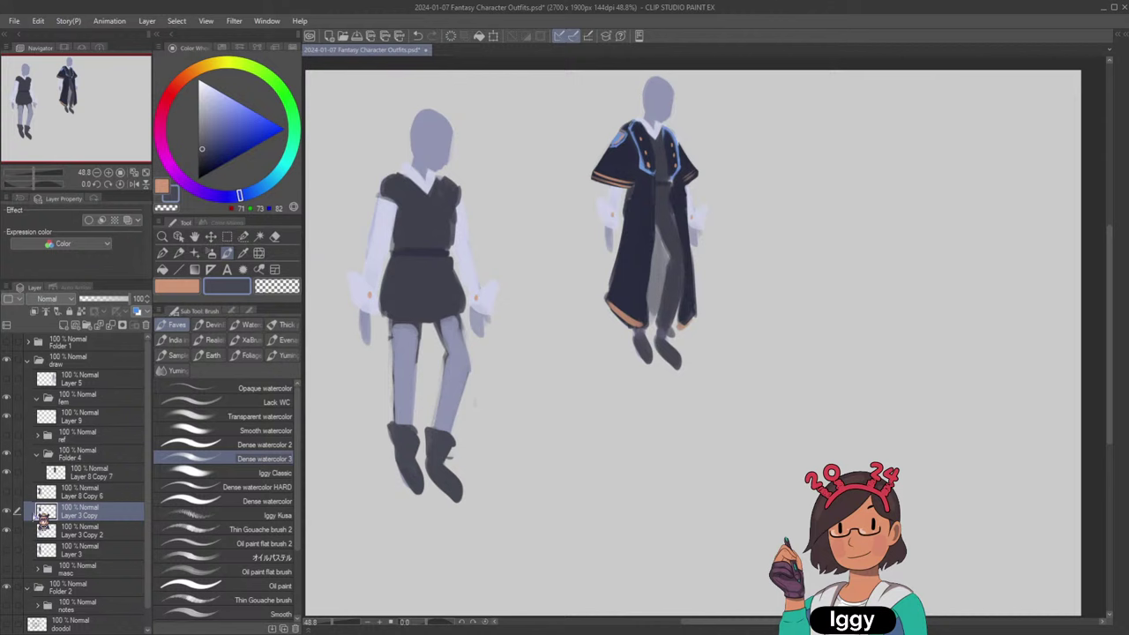
Merge the visible layers and paint blue knee-high stockings on both legs with the coat's sampled trim colour.
shift+click(89, 535)
key(ctrl+shift+e)
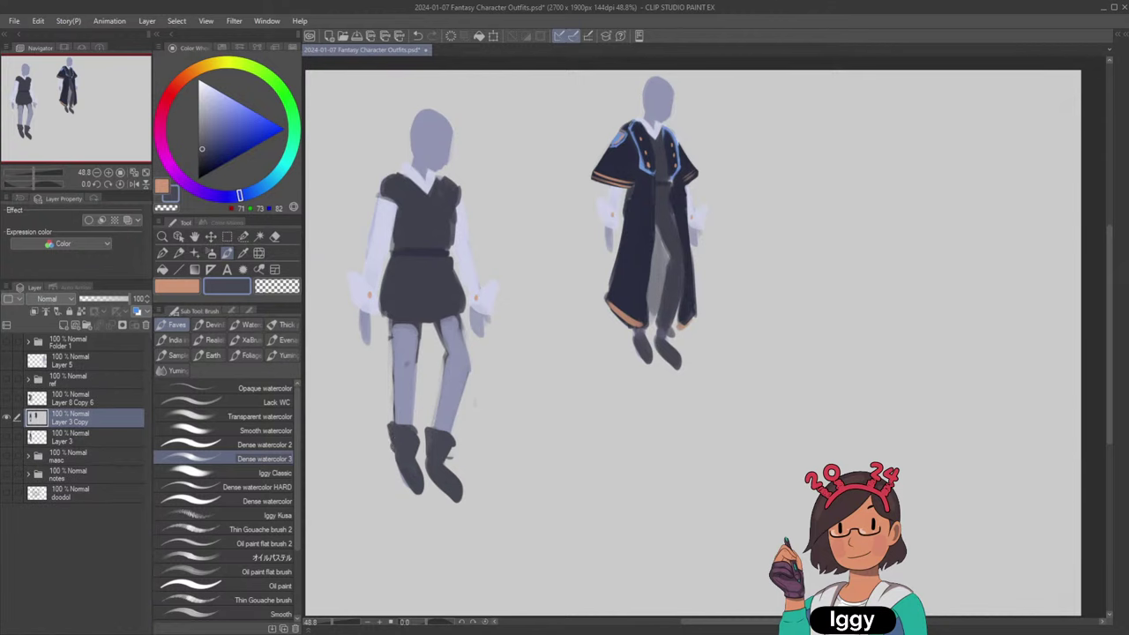
alt+click(406, 342)
alt+click(418, 314)
alt+click(407, 342)
drag(416, 335, 395, 418)
alt+click(636, 141)
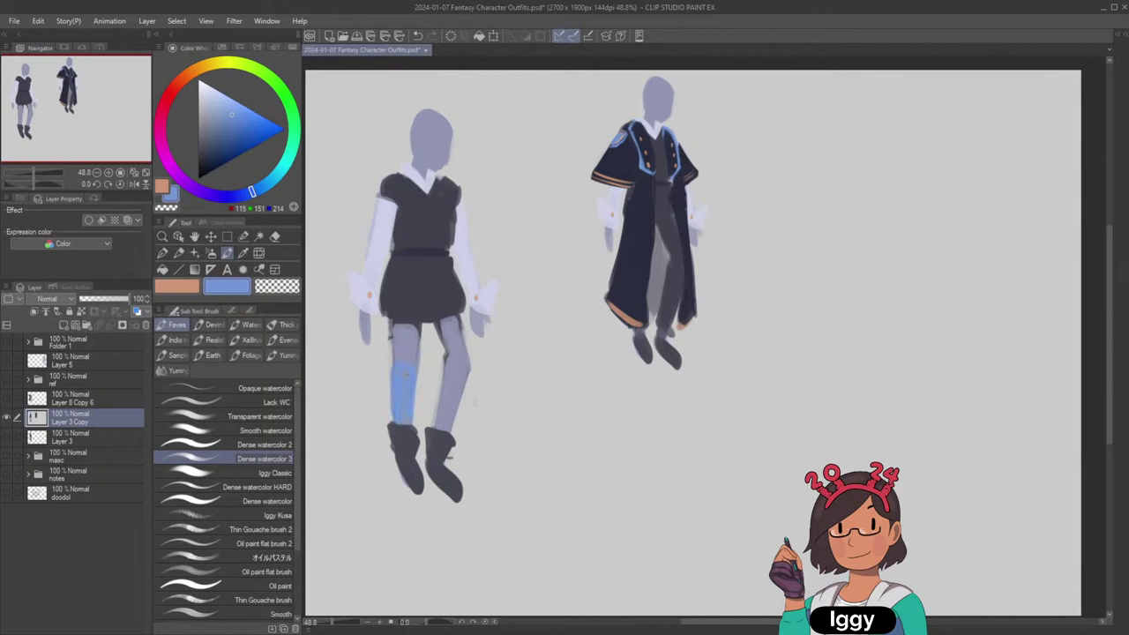
drag(461, 370, 446, 430)
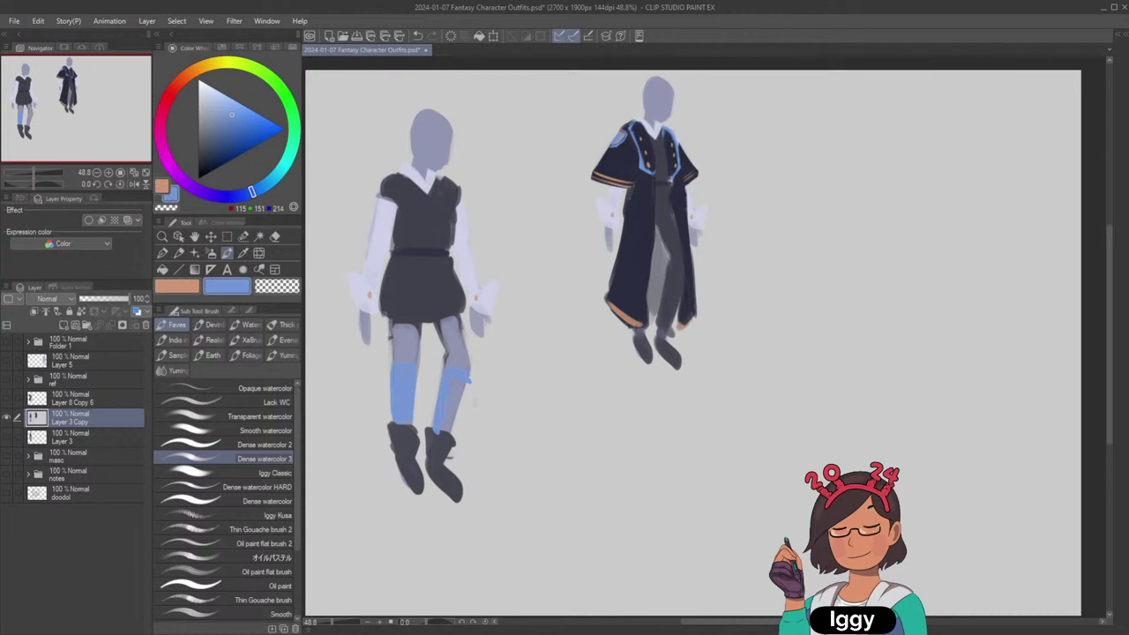
Sample the dark boot colour and paint heels onto both boots.
alt+click(443, 435)
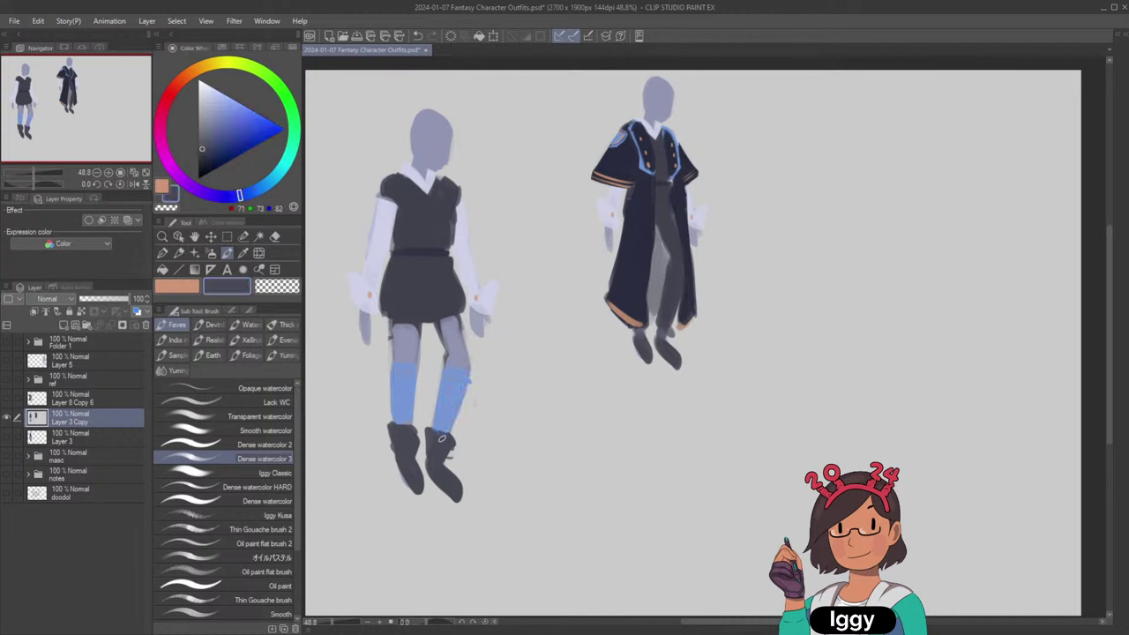
drag(394, 439, 398, 487)
key(ctrl+z)
drag(398, 446, 402, 482)
key(ctrl+z)
drag(431, 472, 435, 488)
Sample the stocking blue and extend both stockings up to the thighs.
alt+click(446, 390)
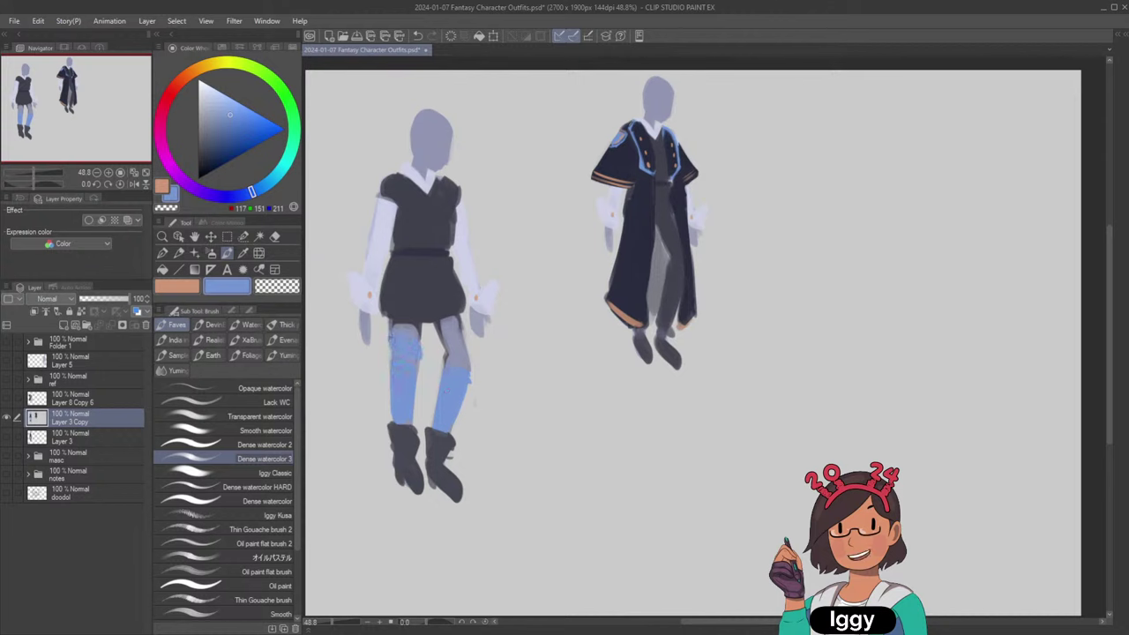
mouse_move(407, 360)
mouse_down()
mouse_move(419, 397)
mouse_move(420, 362)
mouse_move(393, 390)
mouse_move(390, 344)
mouse_up()
key(ctrl+z)
key(ctrl+z)
drag(469, 338, 470, 380)
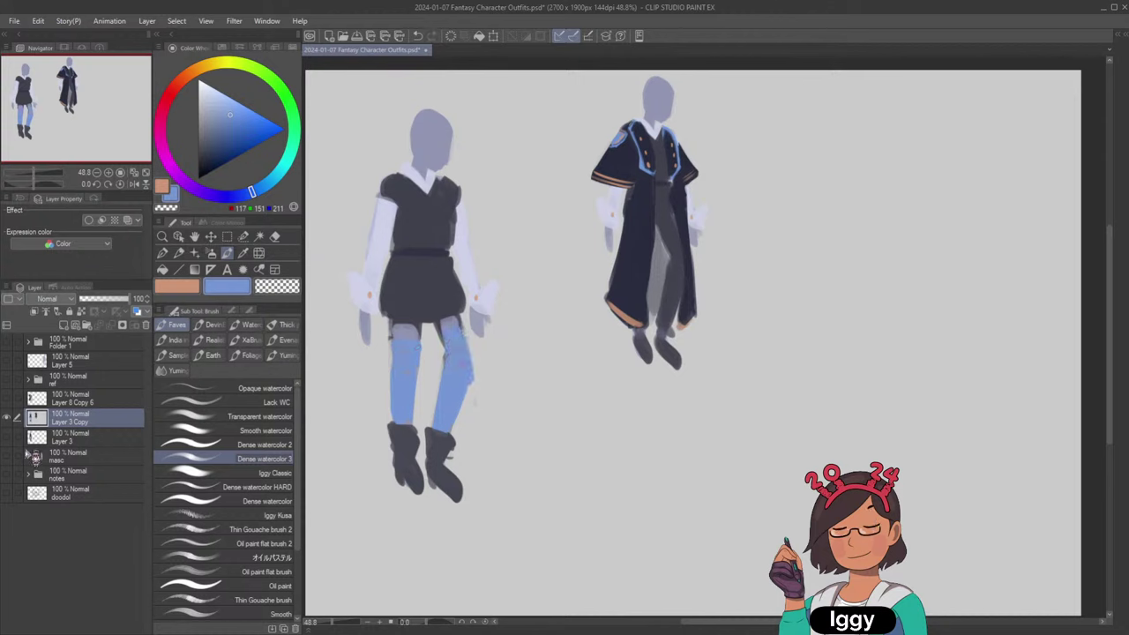
Show Layer 8 Copy 6 to check the coat, and undo the stocking and heel painting back through the layer merge.
click(6, 399)
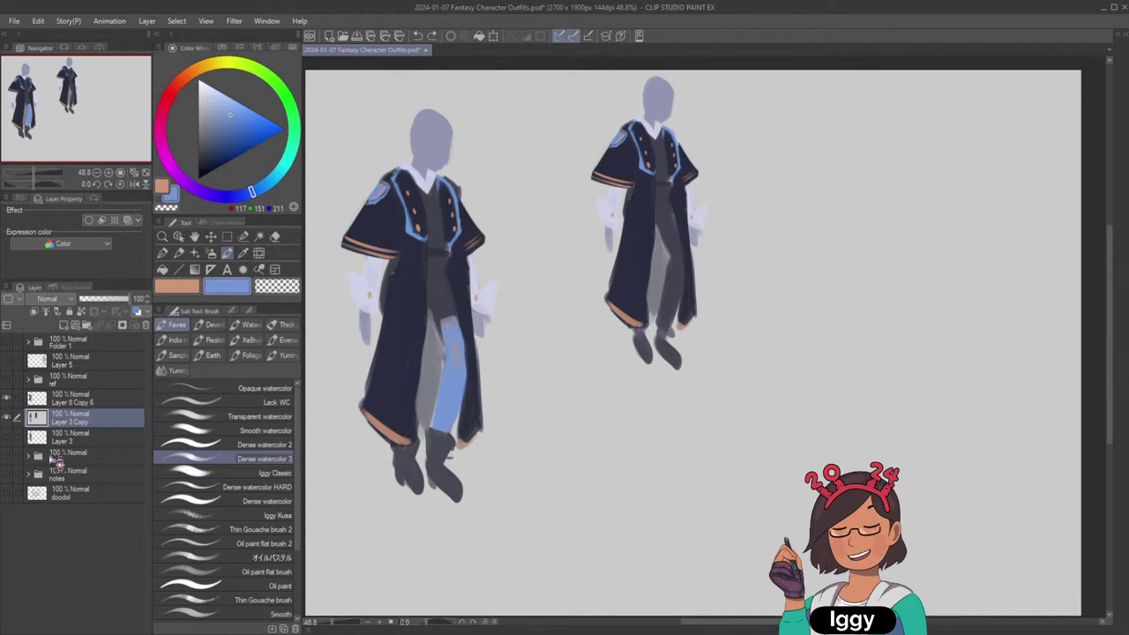
click(111, 441)
click(111, 422)
key(ctrl+z)
key(ctrl+z)
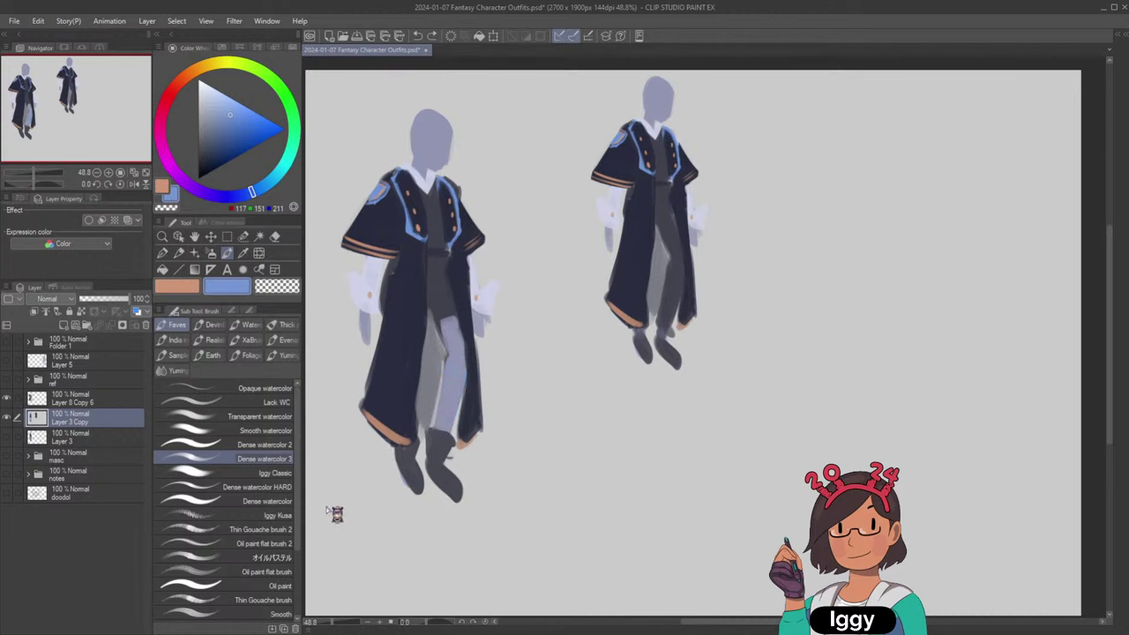
key(ctrl+z)
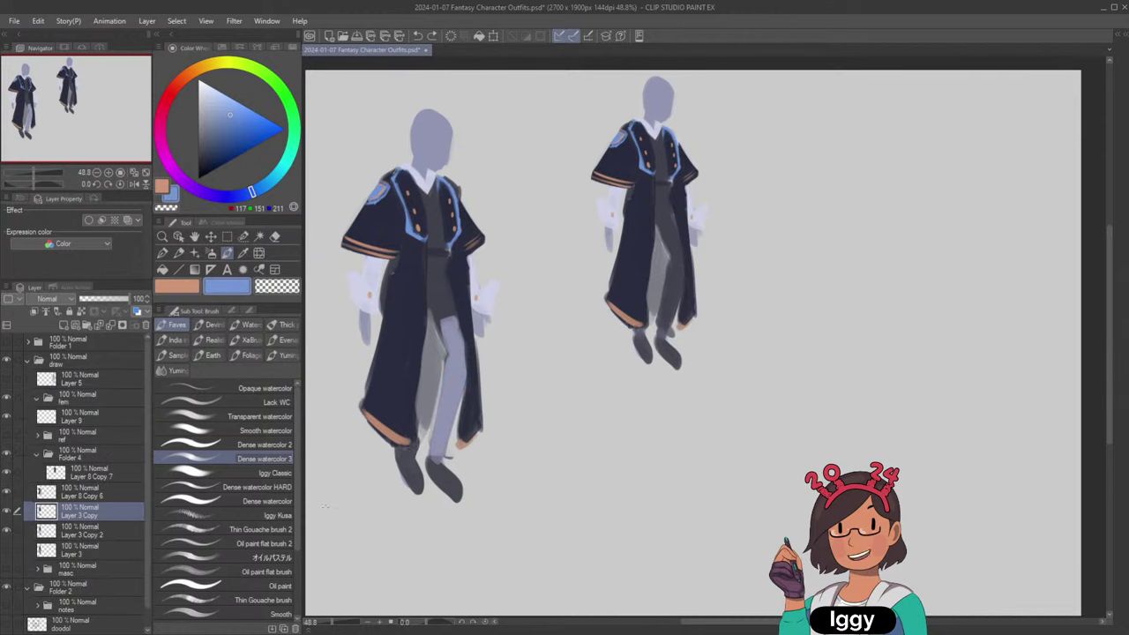
key(ctrl+y)
key(ctrl+z)
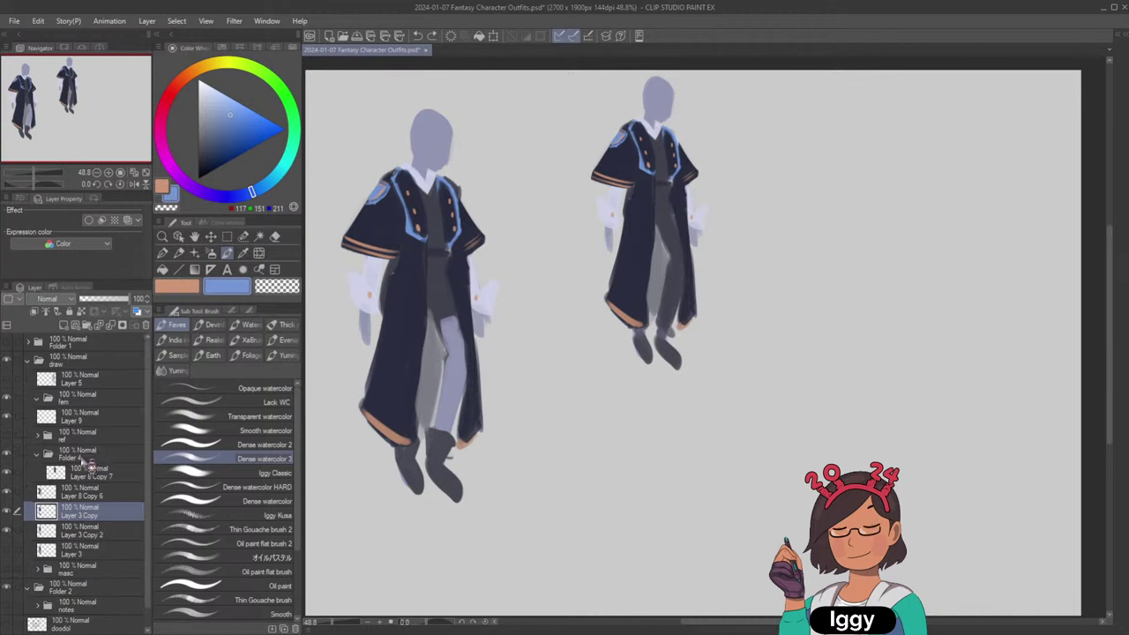
Merge Layer 8 Copy 6 down into Layer 3 Copy, and hide Layer 3 Copy and Folder 4.
click(109, 496)
key(ctrl+e)
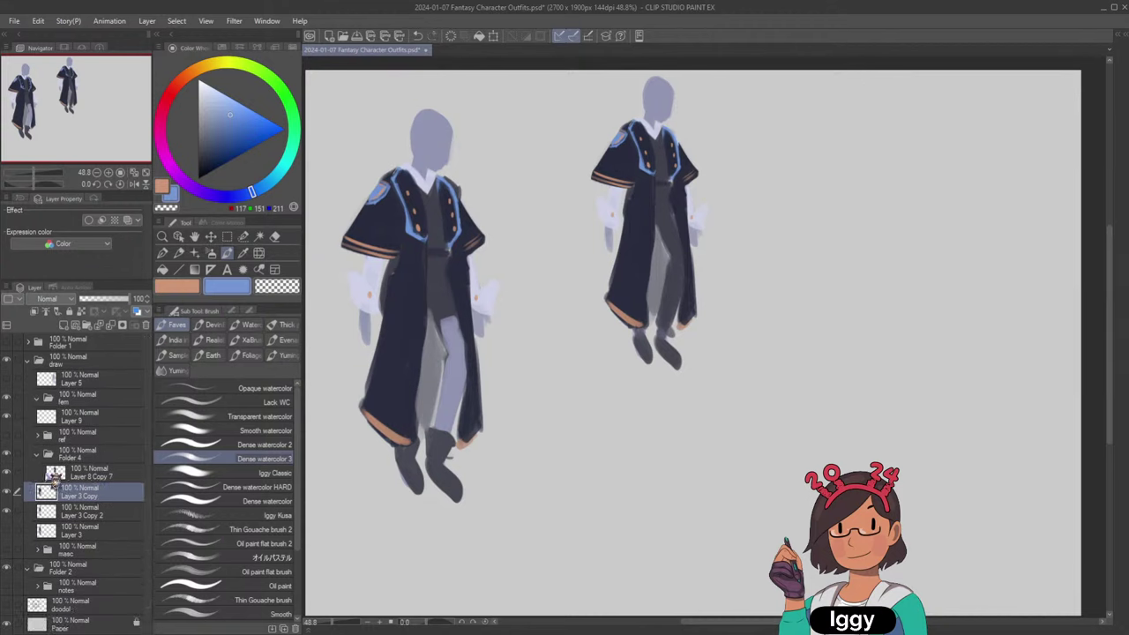
click(7, 455)
click(7, 455)
click(7, 471)
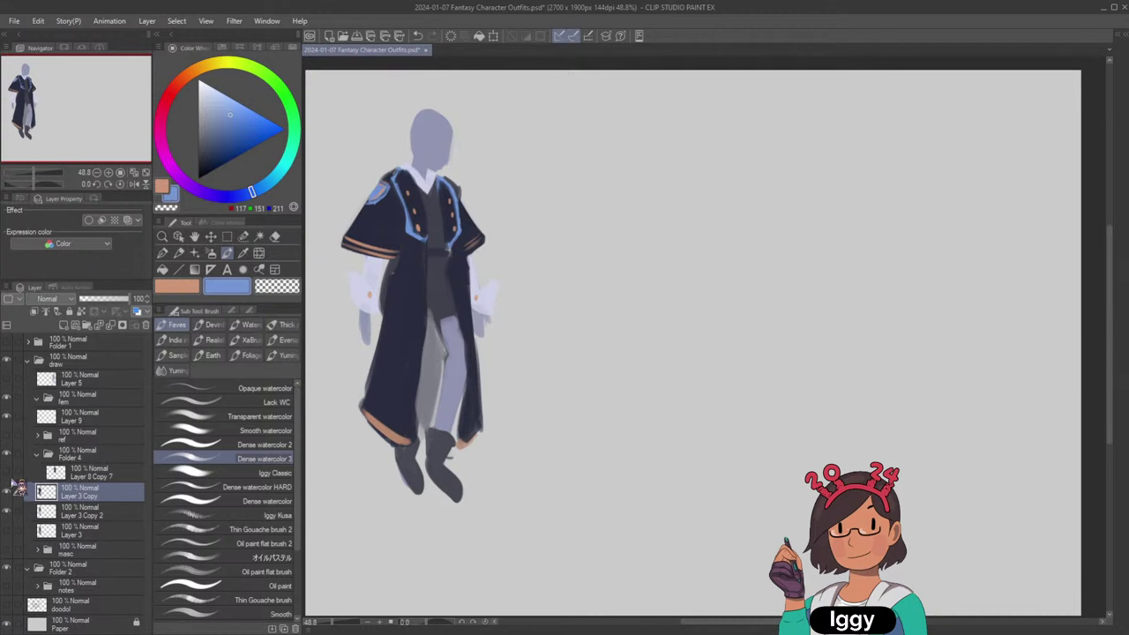
click(7, 492)
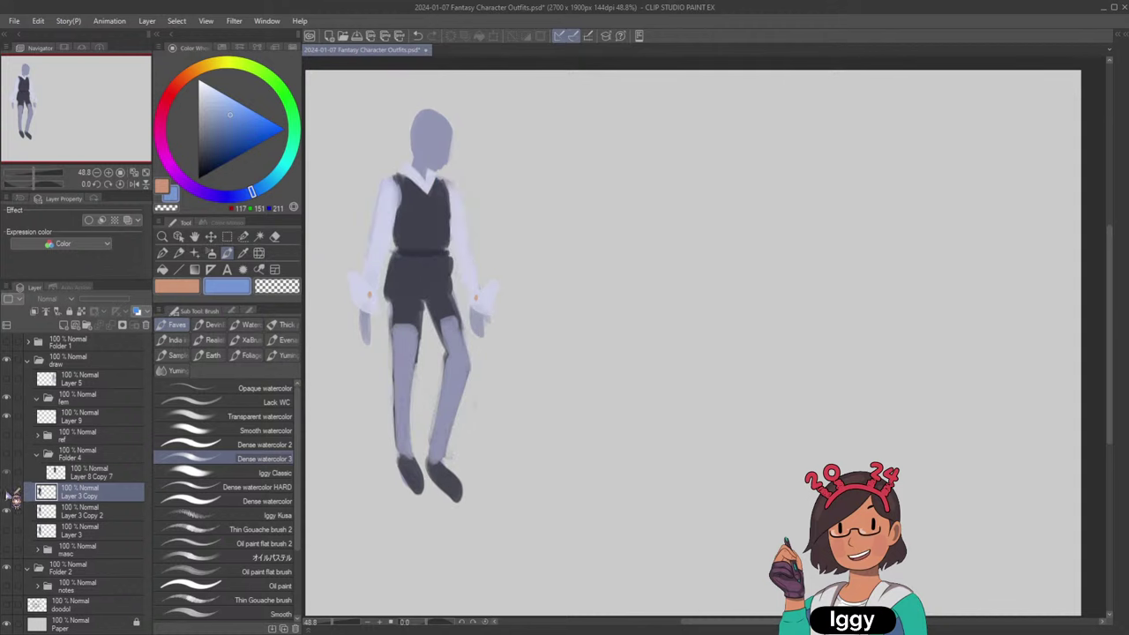
On Layer 3 Copy 2, paint the shorts into a rounded skirt and fill out the vest's shoulders with the sampled dark colour.
alt+click(405, 307)
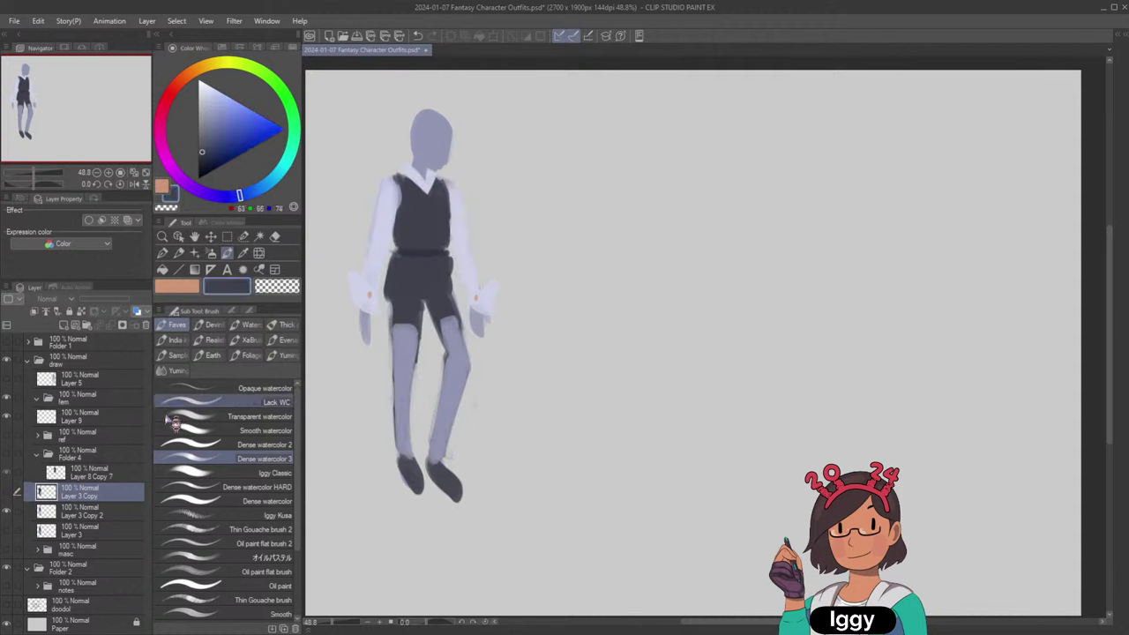
click(95, 510)
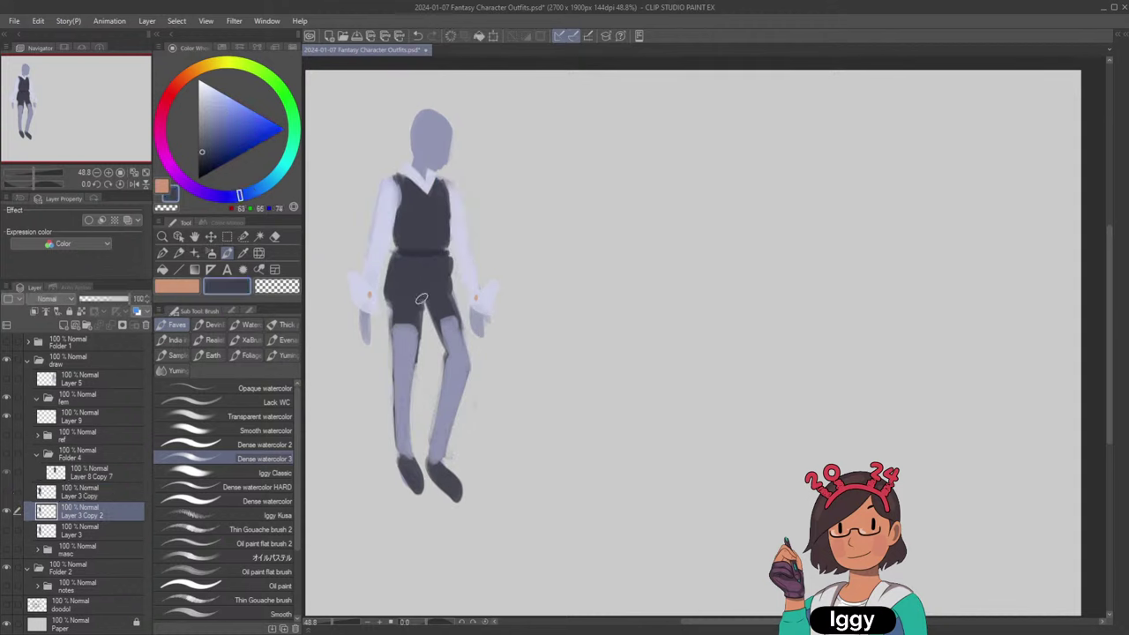
mouse_move(446, 266)
mouse_down()
mouse_move(436, 292)
mouse_move(398, 302)
mouse_move(444, 314)
mouse_move(398, 312)
mouse_move(426, 305)
mouse_move(389, 282)
mouse_move(407, 301)
mouse_up()
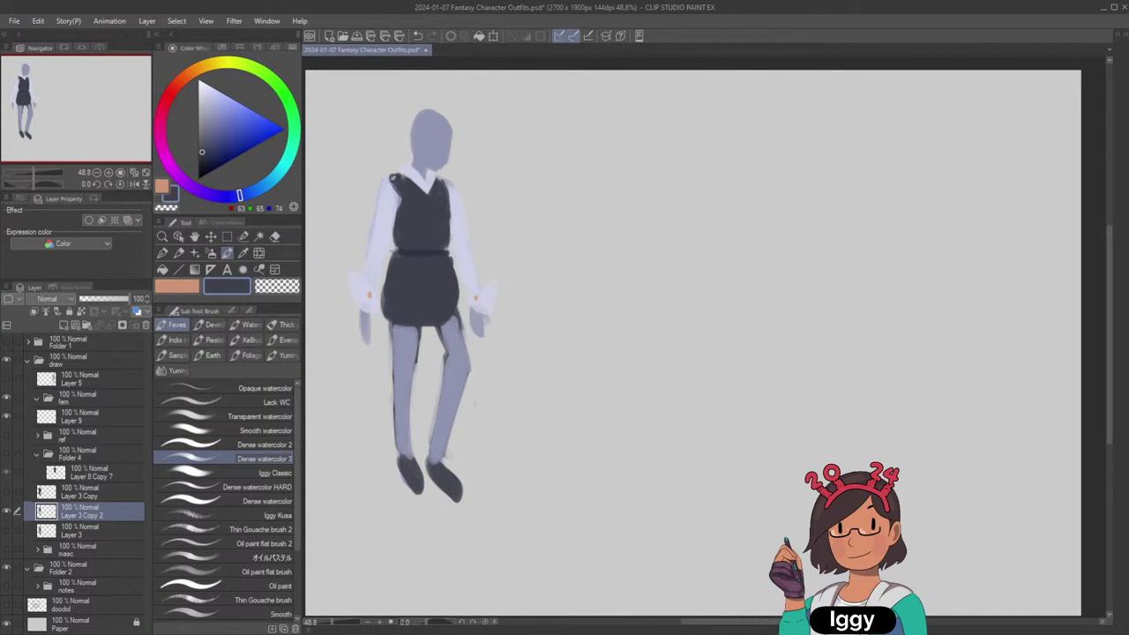
drag(401, 209, 399, 193)
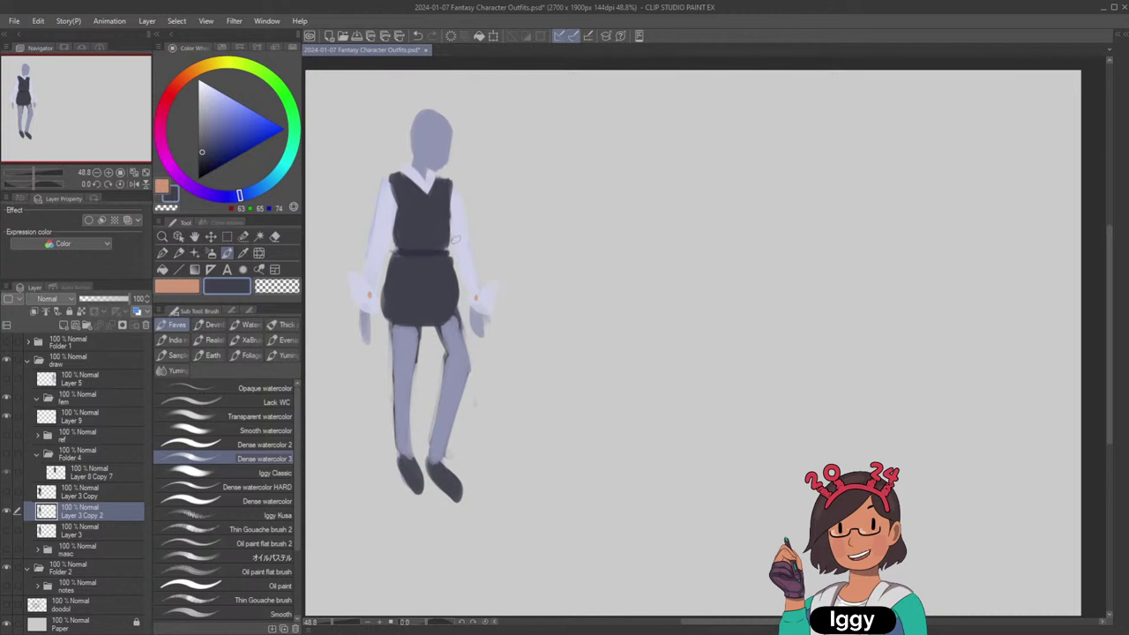
Repaint the belt line with its sampled darker colour and clean up the vest and skirt around it.
alt+click(419, 248)
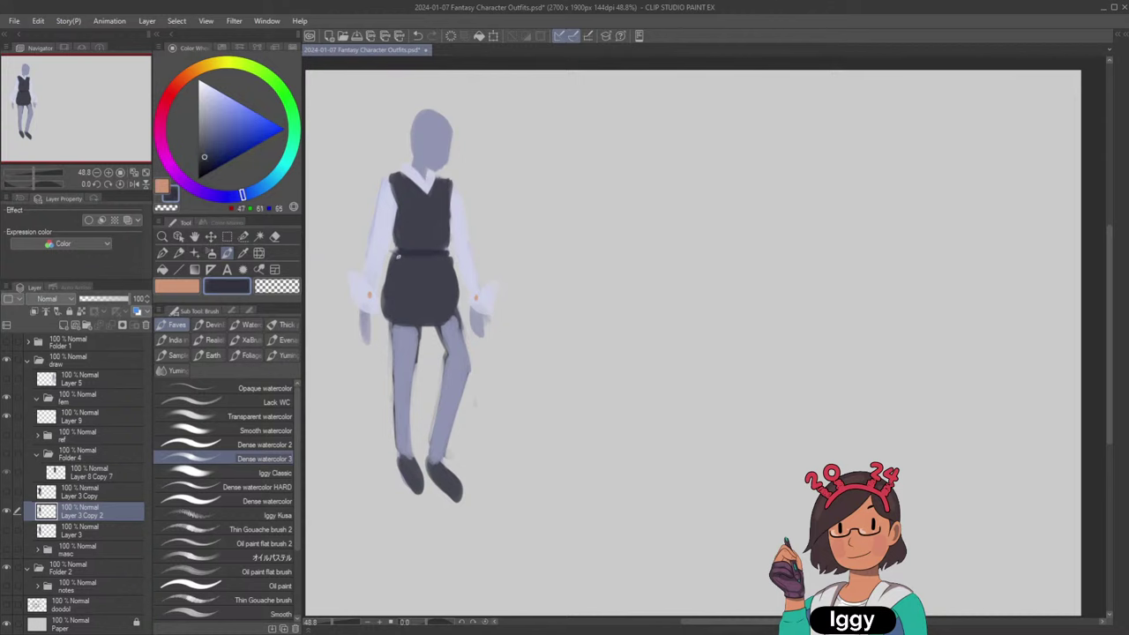
drag(407, 251, 448, 253)
alt+click(421, 239)
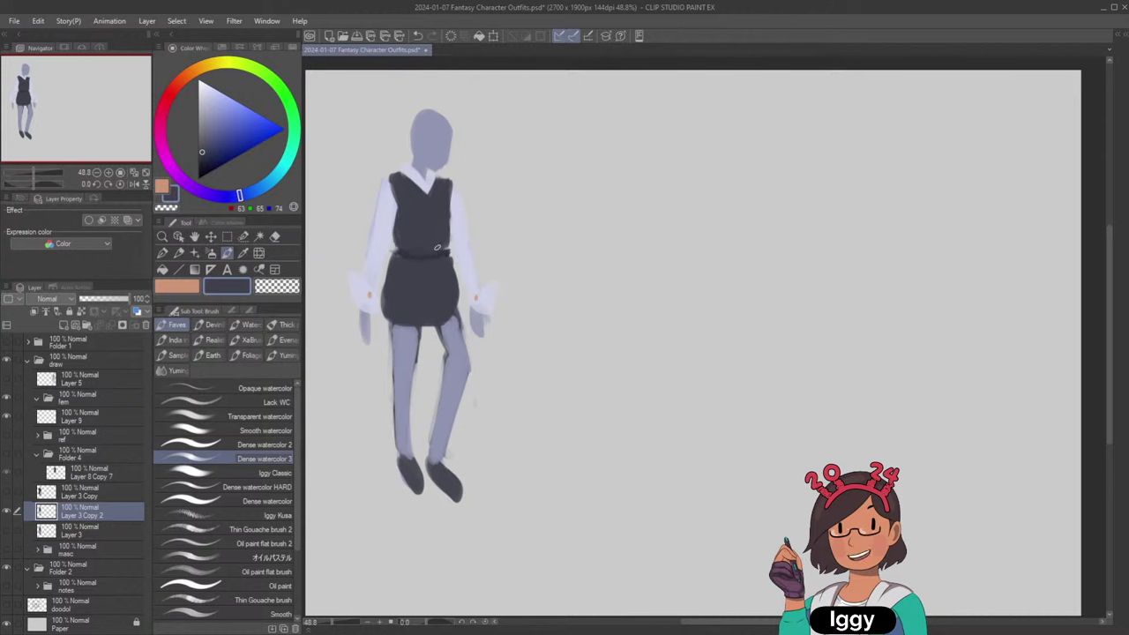
drag(415, 242, 435, 289)
Sample the dark shoe colour and paint both shoes up into heeled ankle boots.
alt+click(409, 359)
alt+click(409, 468)
mouse_move(393, 435)
mouse_down()
mouse_move(420, 441)
mouse_move(404, 457)
mouse_move(450, 446)
mouse_move(400, 483)
mouse_up()
Sample the blue trim from the coat on Layer 3 Copy, hide that layer, and paint a thigh-high stocking on the straight leg.
click(7, 493)
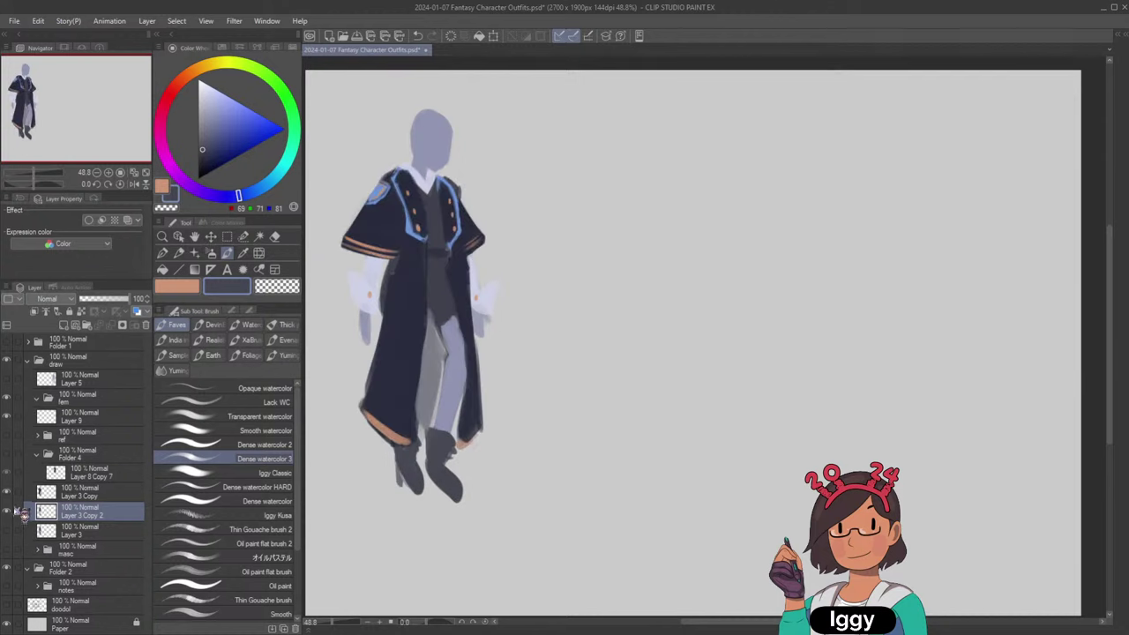
alt+click(419, 235)
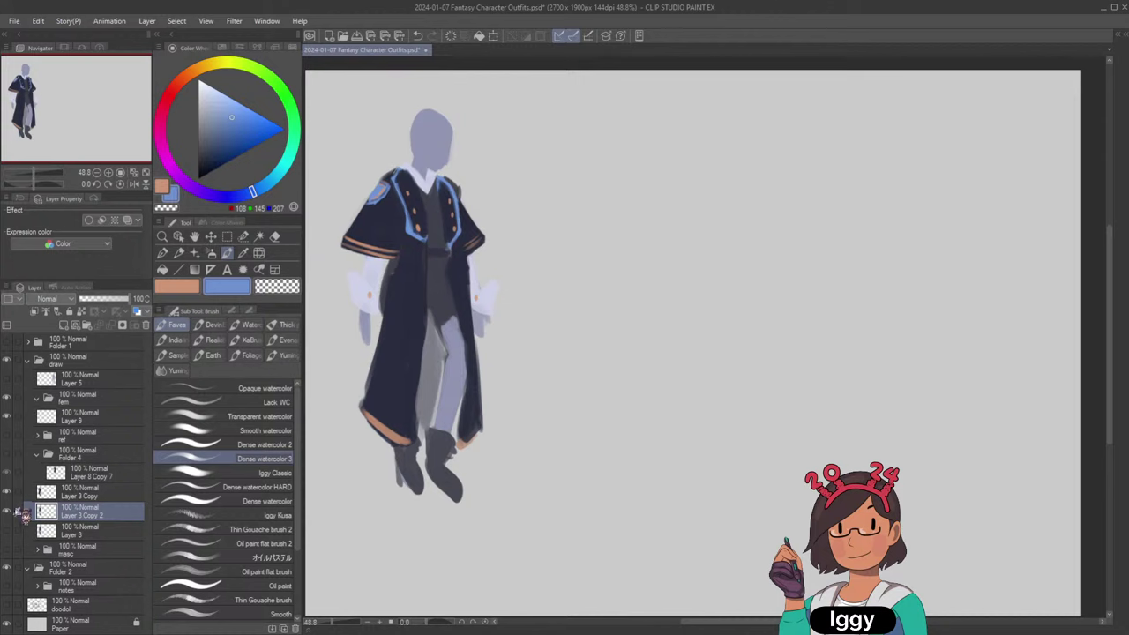
click(7, 511)
click(7, 511)
click(8, 492)
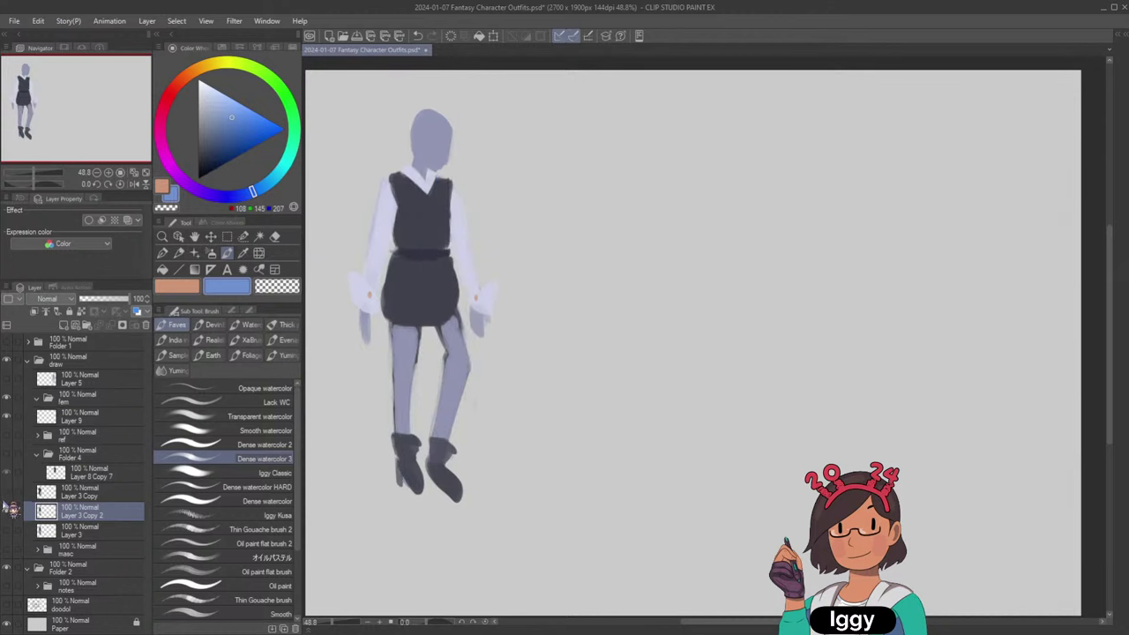
drag(394, 347, 395, 429)
key(ctrl+z)
drag(395, 375, 396, 427)
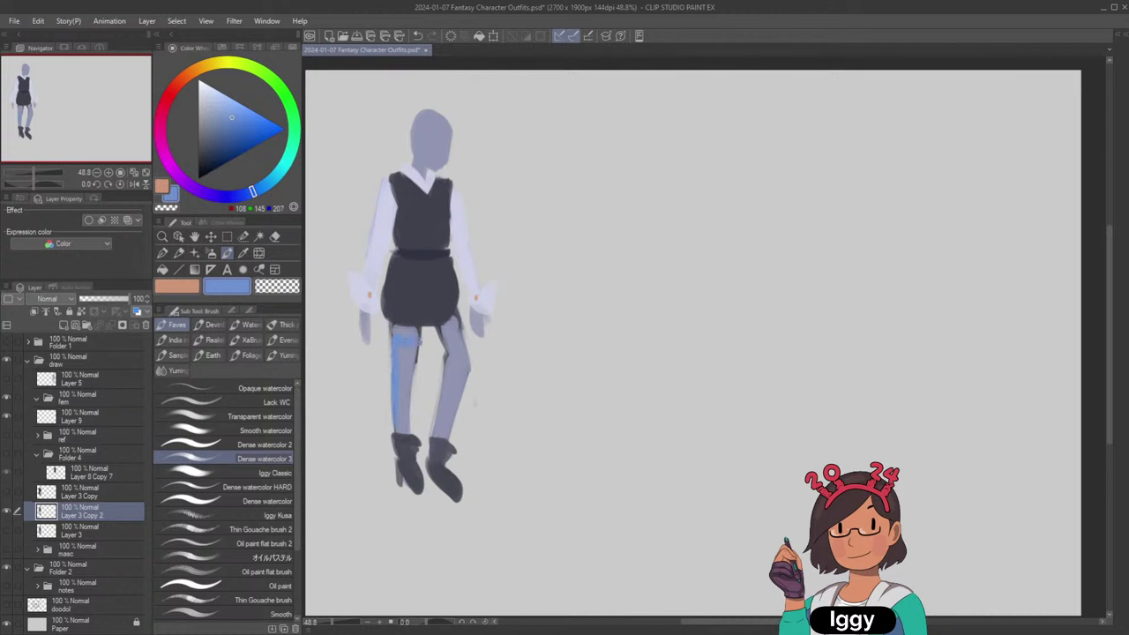
drag(420, 343, 404, 426)
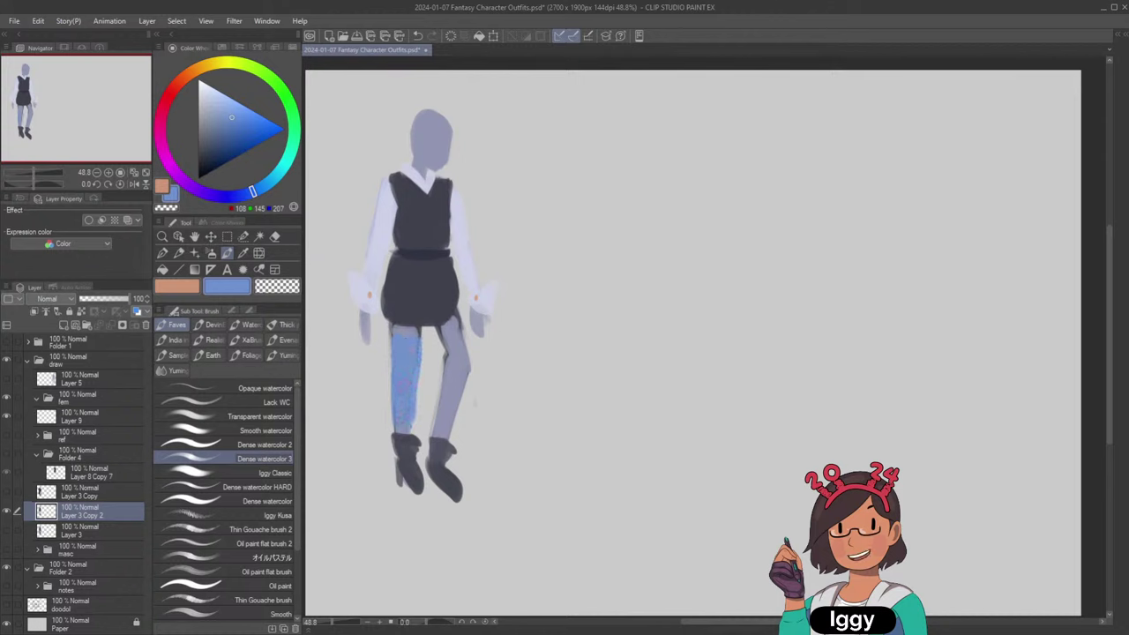
Paint a matching blue thigh-high stocking on the bent leg, undoing the stray strokes.
mouse_move(439, 348)
mouse_down()
mouse_move(453, 337)
mouse_move(450, 363)
mouse_up()
mouse_move(446, 347)
mouse_down()
mouse_move(430, 430)
mouse_move(467, 374)
mouse_move(436, 431)
mouse_move(451, 435)
mouse_move(465, 379)
mouse_up()
key(ctrl+z)
key(ctrl+z)
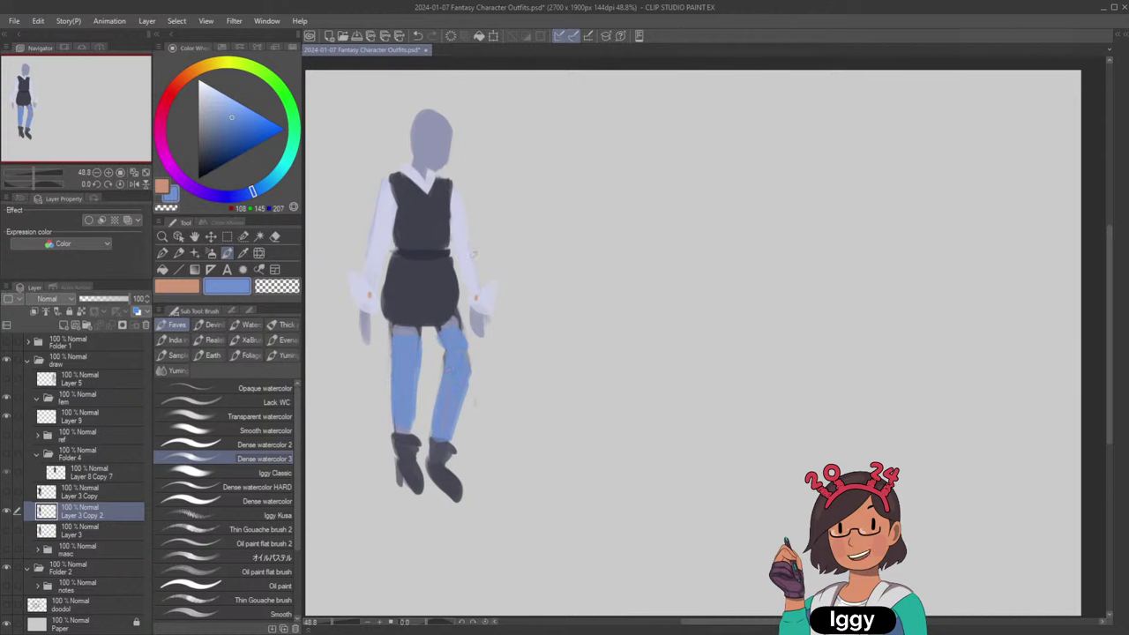
Sample the skirt's dark colour and widen both of its sides into a slight flare.
alt+click(435, 275)
drag(386, 287, 383, 306)
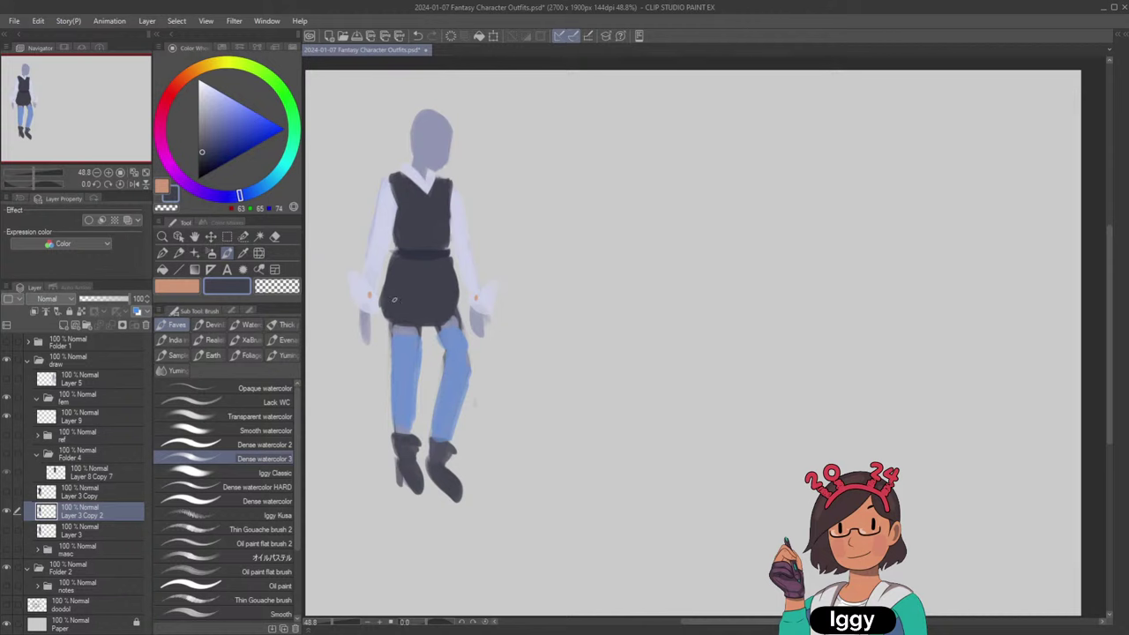
alt+click(441, 273)
drag(458, 281, 458, 307)
Sample the bare thigh and stocking colours, and toggle Layer 3 Copy to check the coat over the outfit, leaving it visible.
alt+click(411, 328)
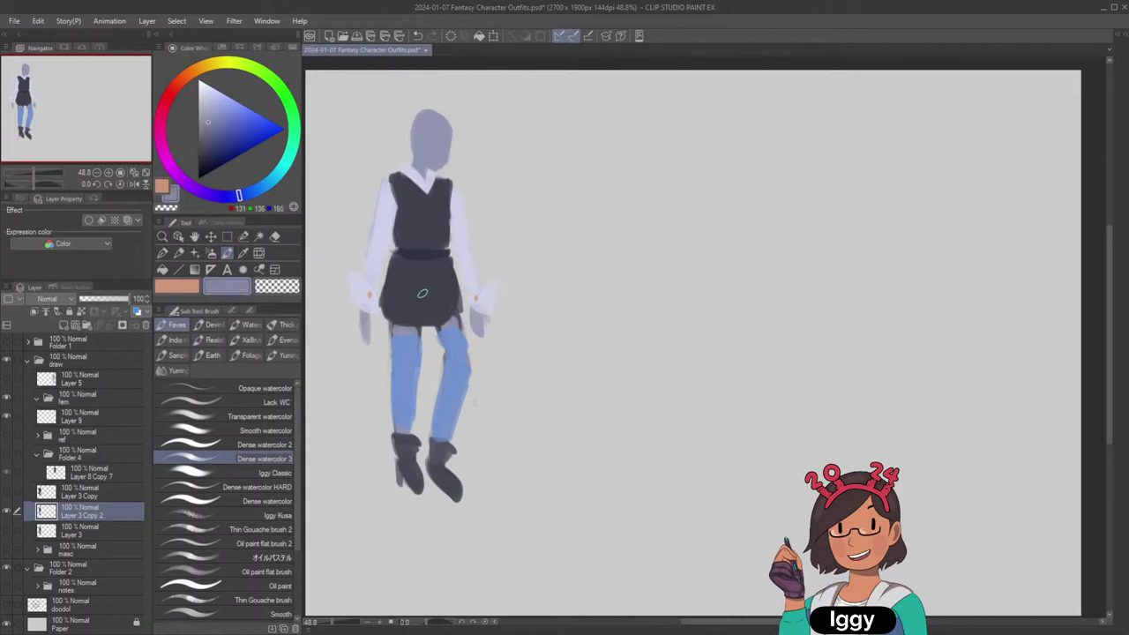
alt+click(407, 329)
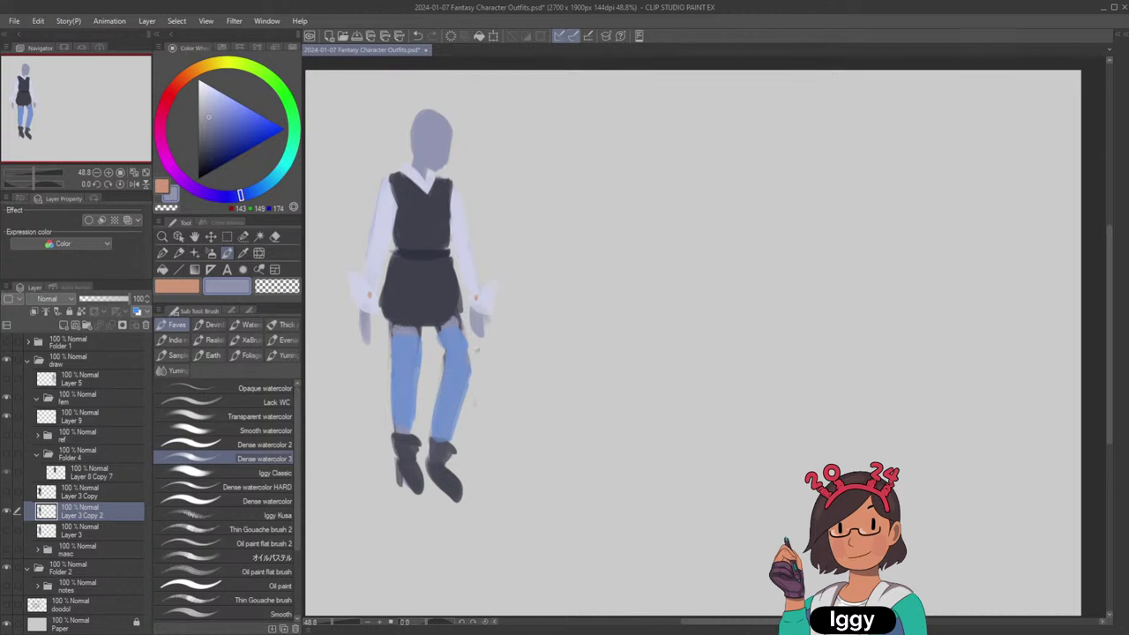
alt+click(460, 348)
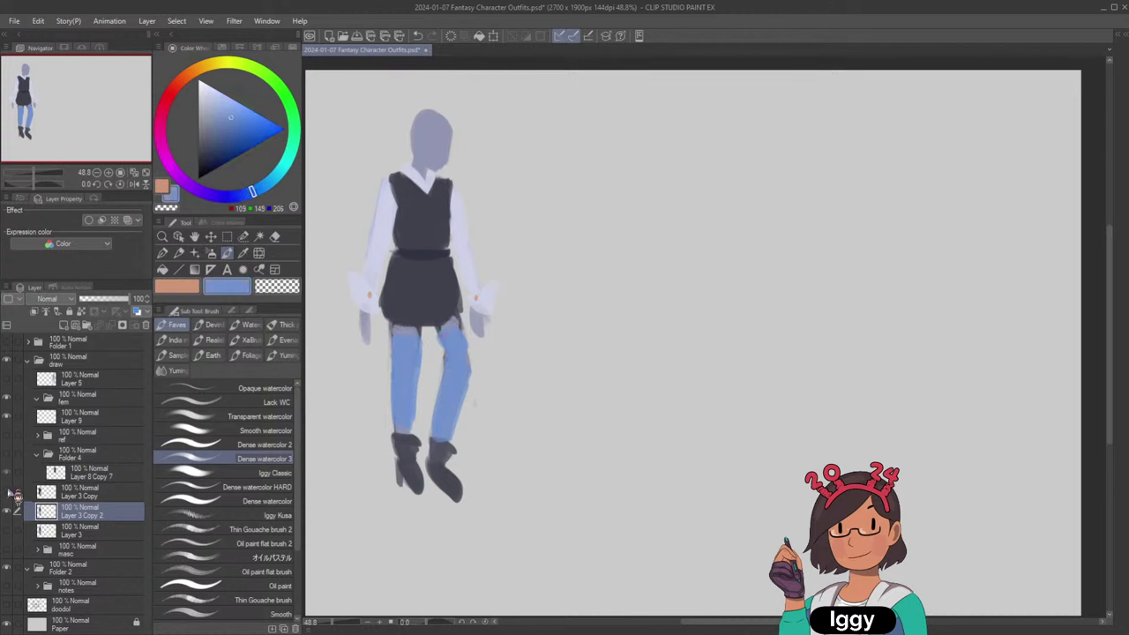
click(7, 491)
click(7, 492)
click(8, 492)
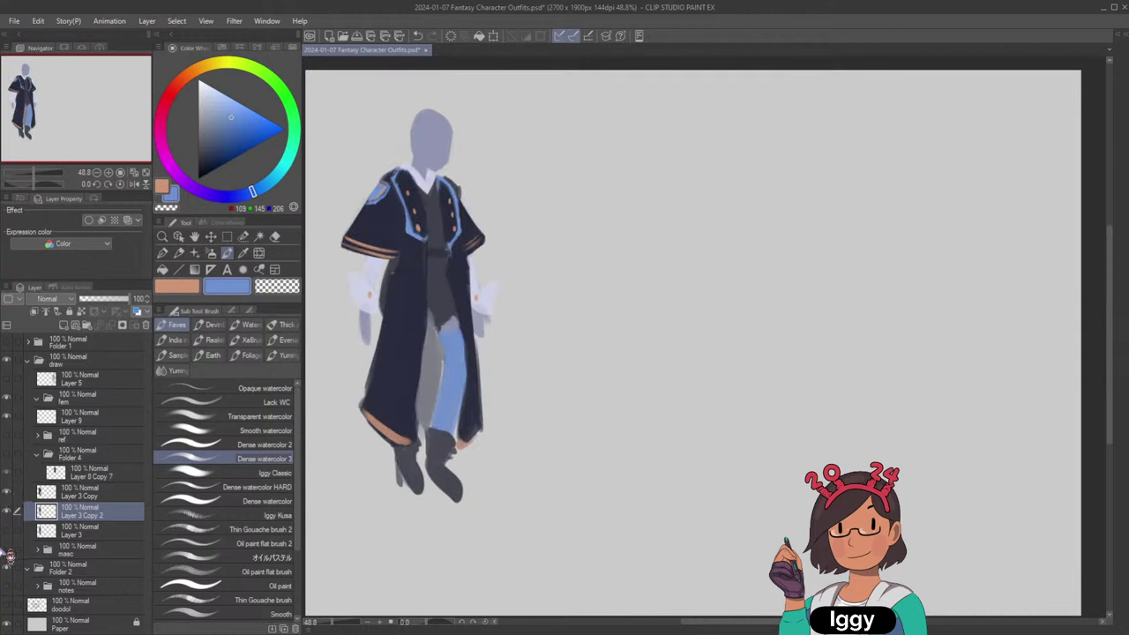
Touch up the bare thigh above the bent leg's stocking with its sampled grey-blue, and select Layer 3 Copy, toggling its visibility.
alt+click(455, 324)
drag(454, 317, 456, 326)
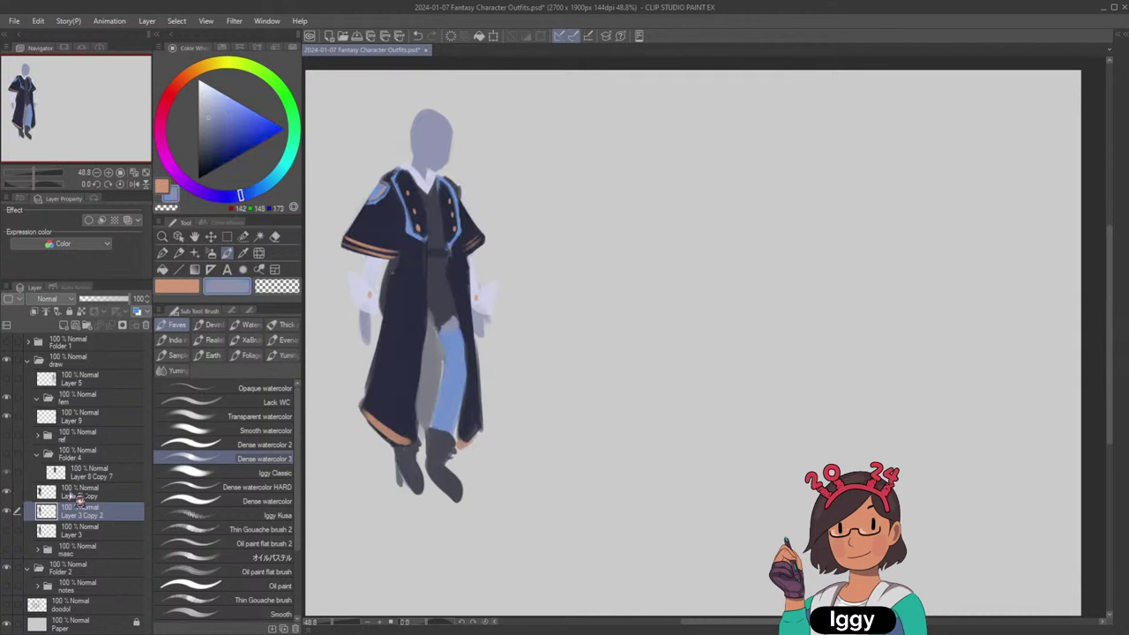
click(77, 494)
click(9, 493)
click(9, 492)
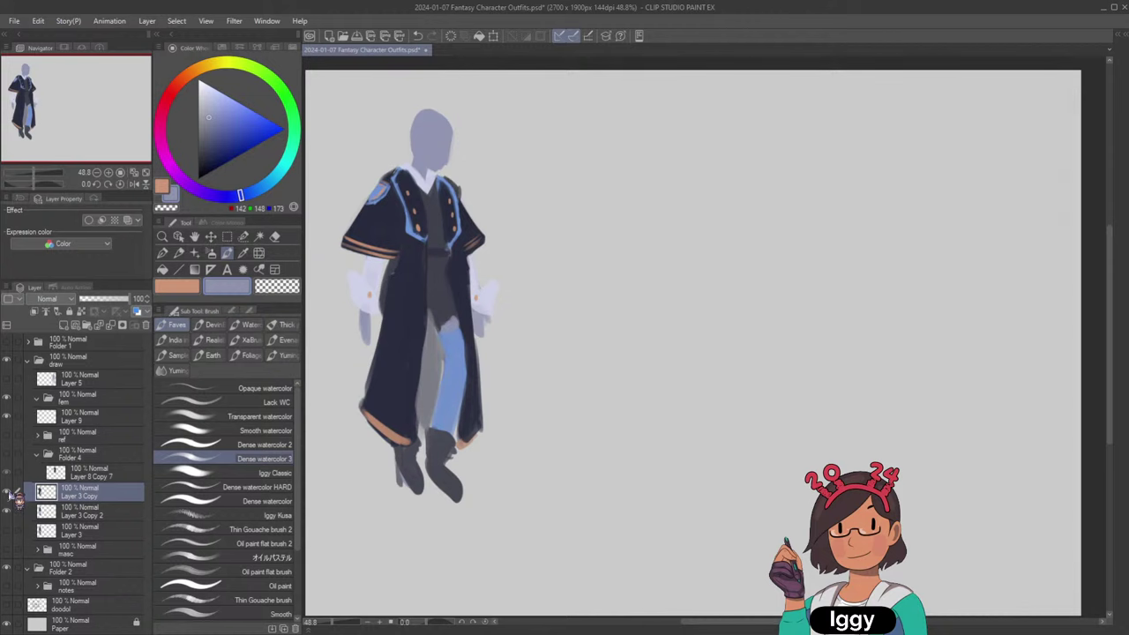
Toggle Layer 3 Copy's visibility, add a layer mask to it, and undo the trial stroke over the legs.
click(10, 493)
click(9, 493)
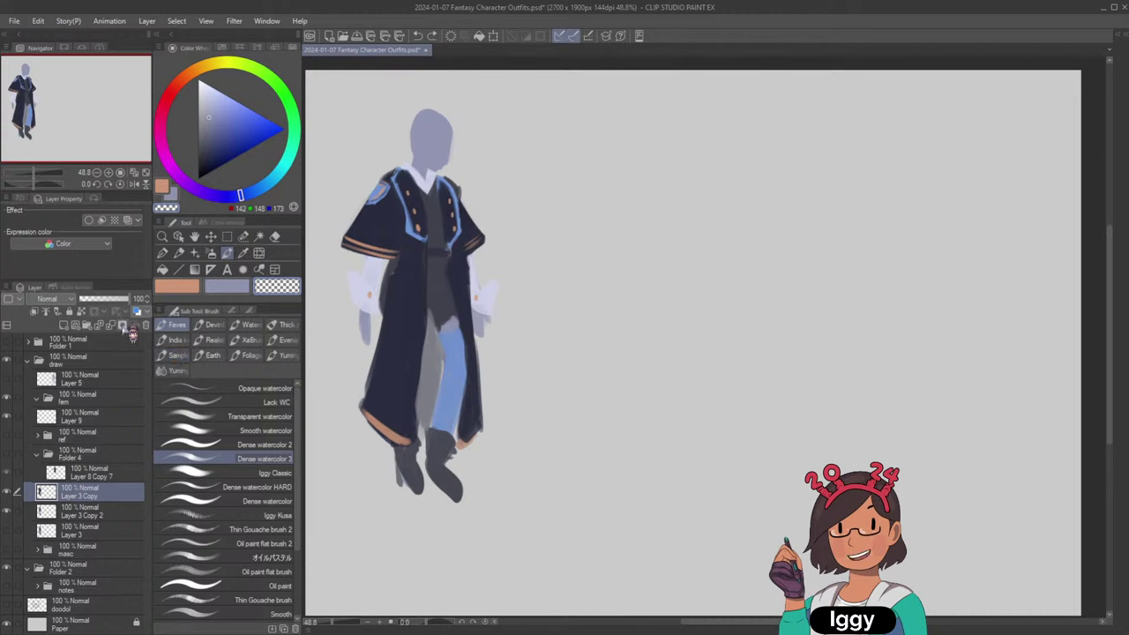
click(94, 311)
drag(424, 323, 432, 320)
key(ctrl+z)
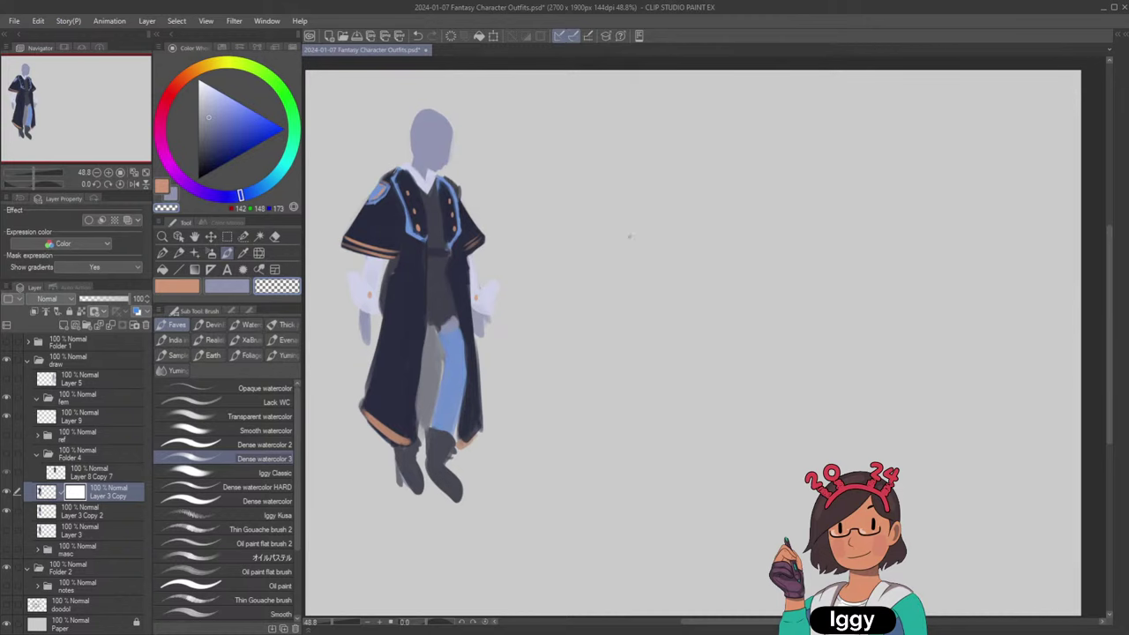
Hide the masked coat layer, Layer 3 Copy, leaving only the skirt and stockings outfit on display.
scroll(809, 176, down, 1)
scroll(791, 198, up, 1)
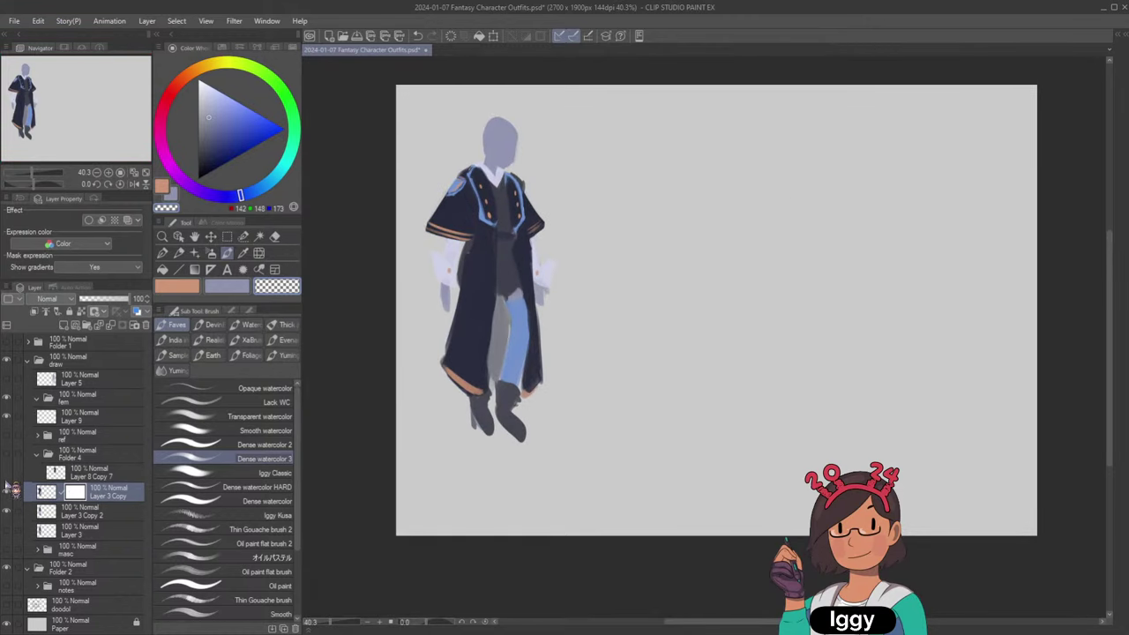
click(7, 510)
scroll(586, 269, up, 1)
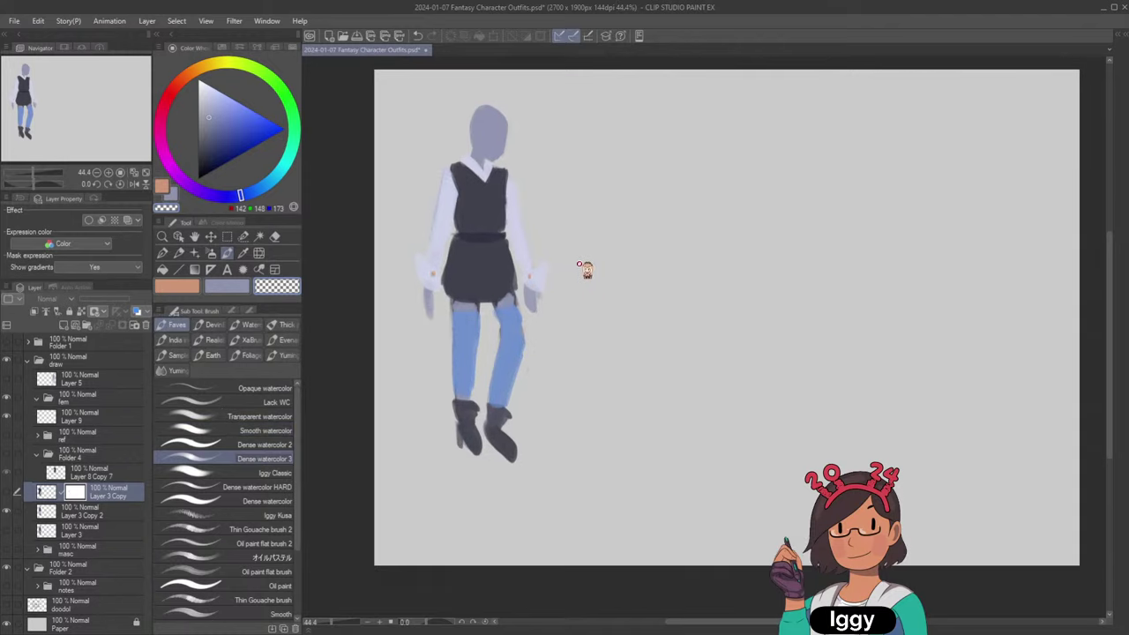
scroll(586, 269, up, 1)
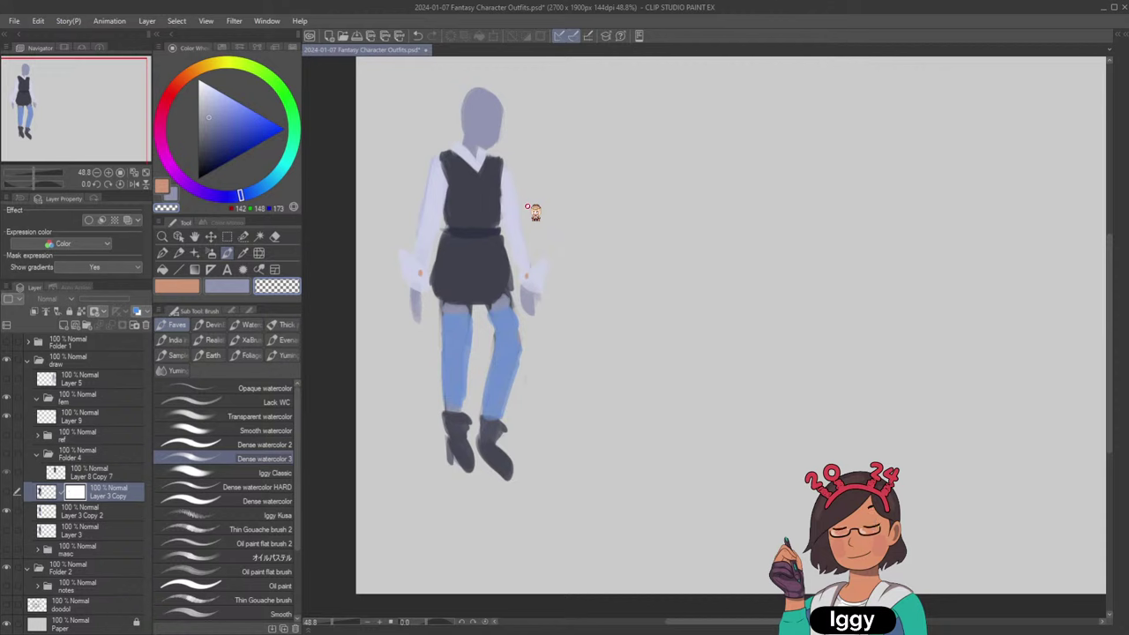
On Layer 3 Copy 2, trim the stocking edges and paint a small badge on the vest's chest in the sampled stocking blue.
alt+click(460, 375)
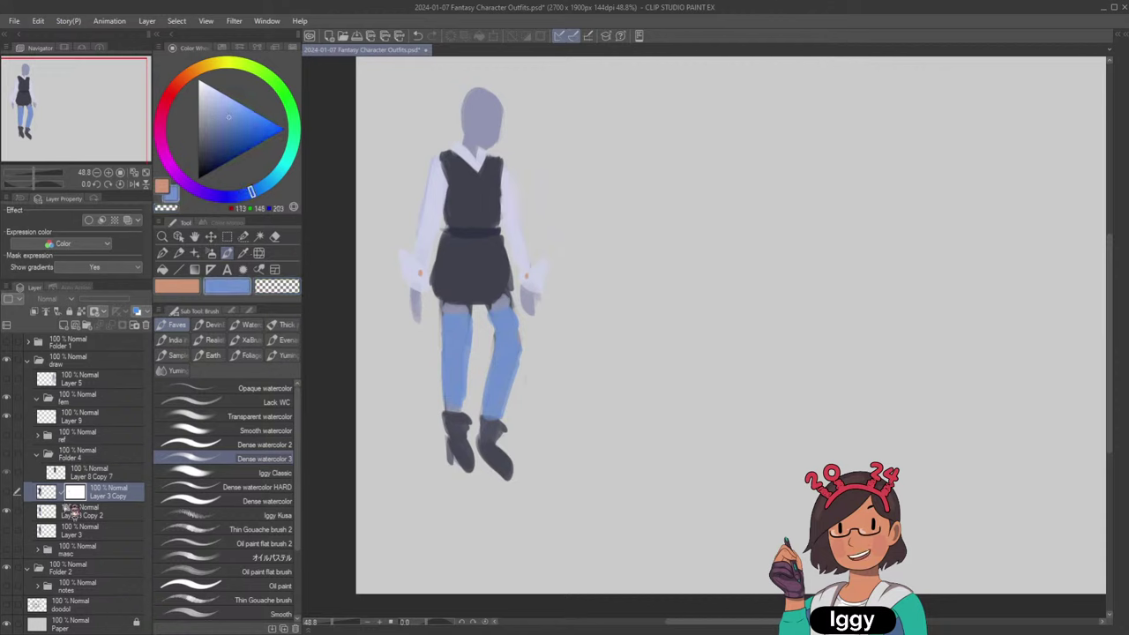
click(104, 475)
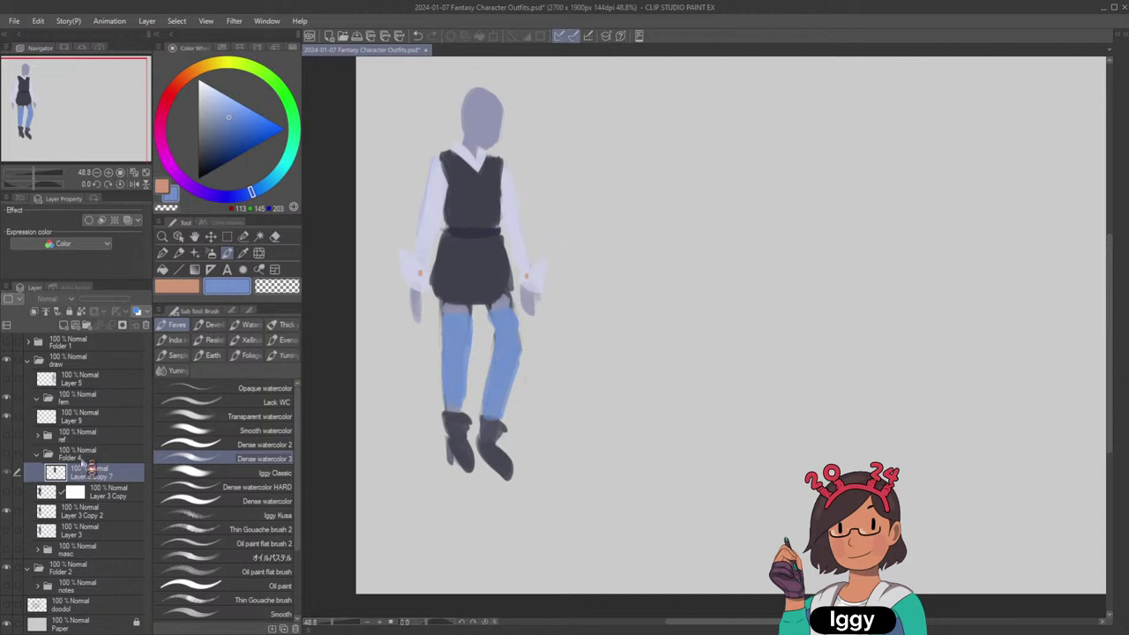
click(136, 492)
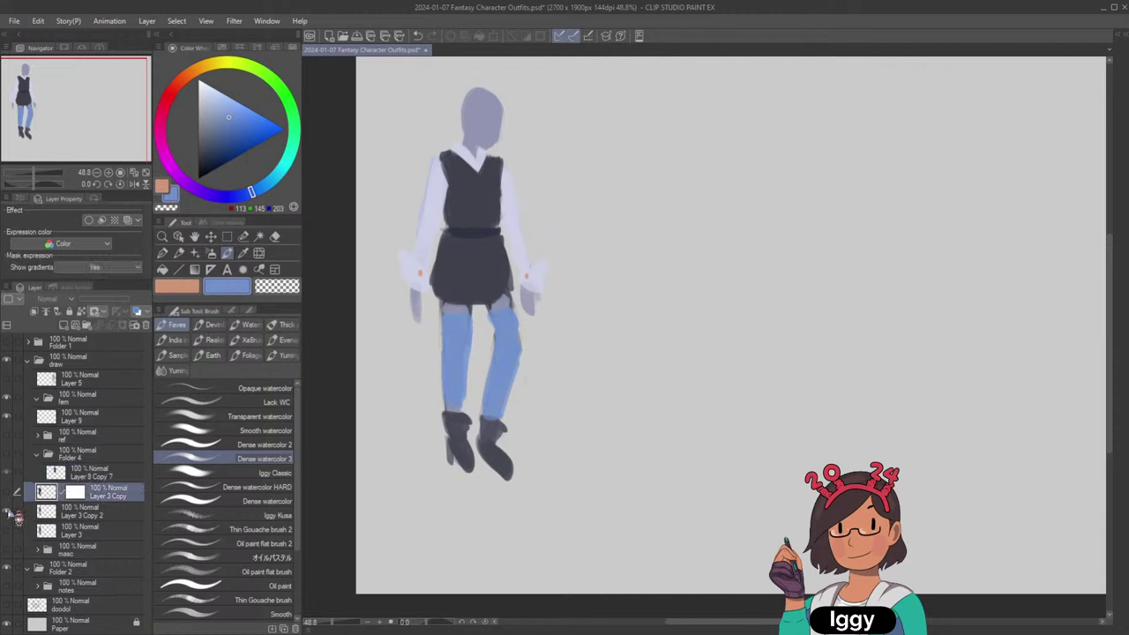
click(18, 515)
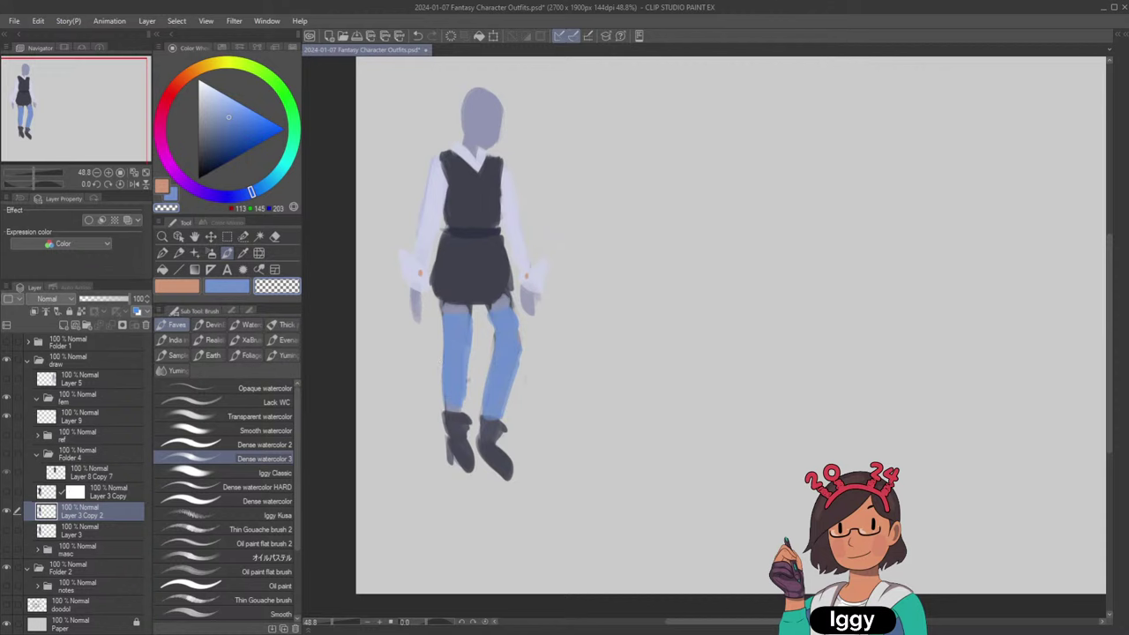
key(ctrl+z)
mouse_move(490, 312)
mouse_down()
mouse_move(474, 427)
mouse_move(528, 302)
mouse_move(514, 401)
mouse_move(525, 350)
mouse_up()
key(ctrl+z)
alt+click(503, 353)
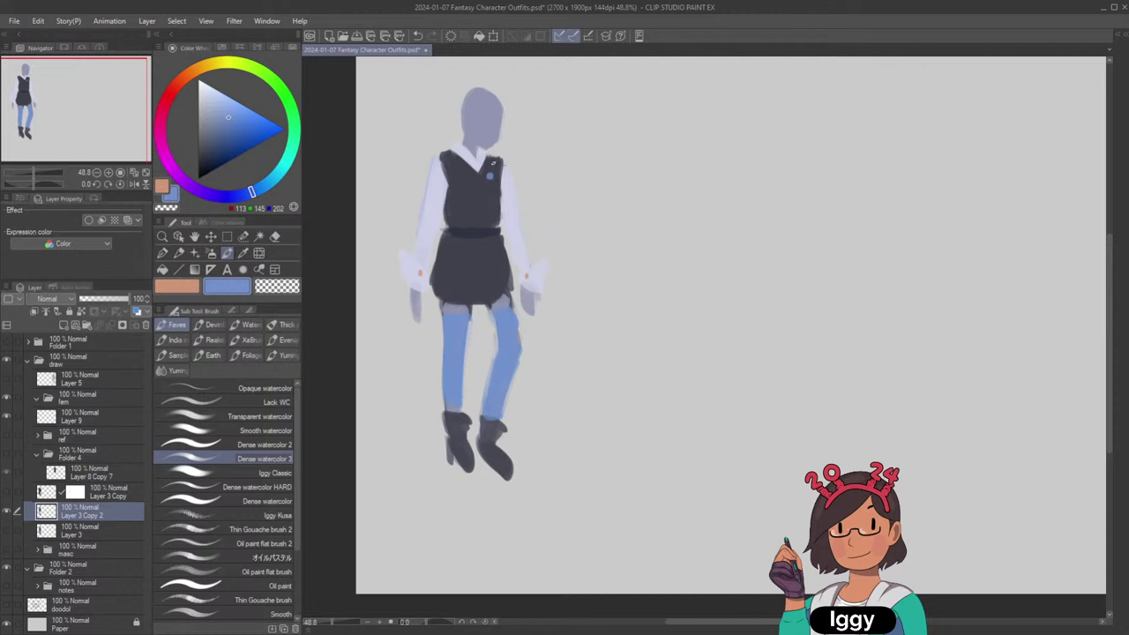
Add a matching blue chest badge to the trousers outfit on Layer 3, and return to Layer 3 Copy 2 with Layer 3 hidden.
click(9, 513)
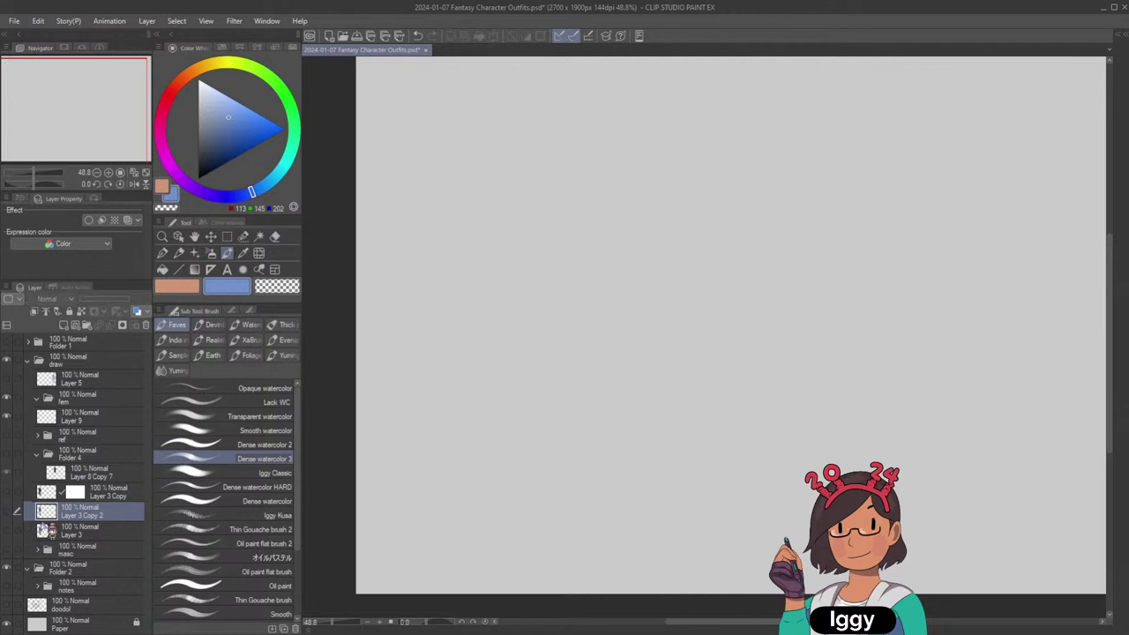
click(10, 532)
click(88, 530)
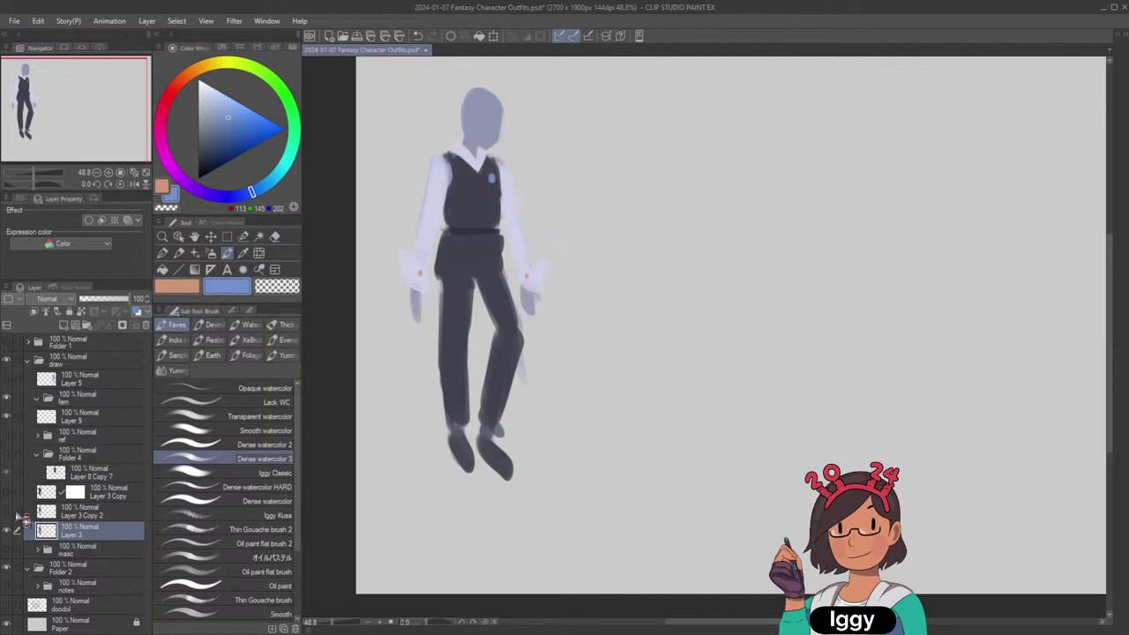
click(10, 526)
click(13, 532)
click(89, 512)
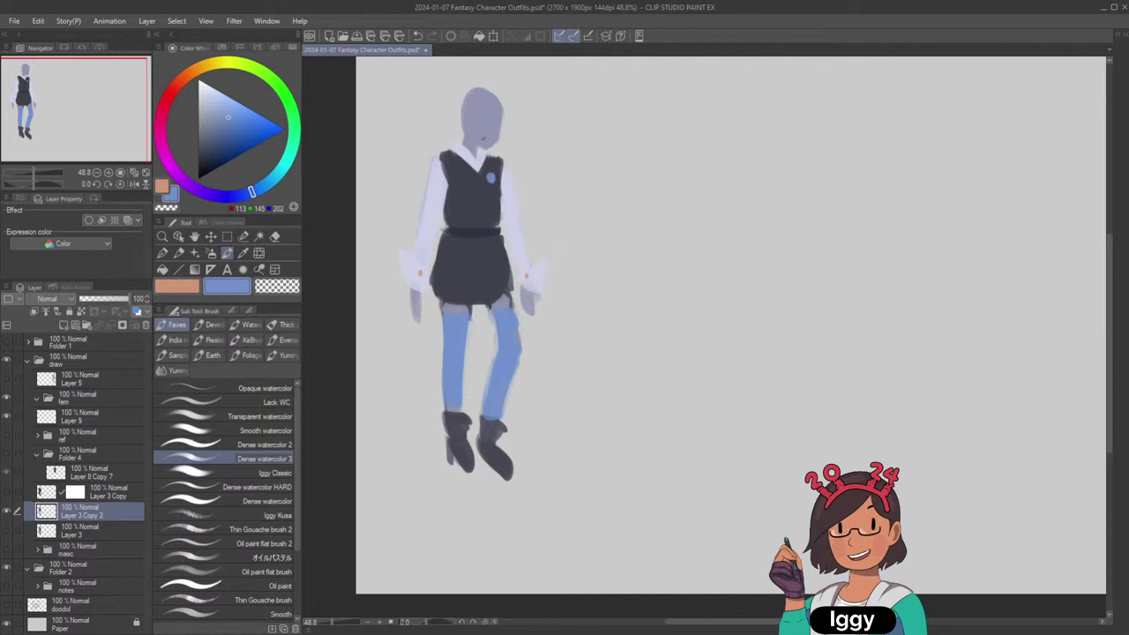
Display Layer 3's trousers outfit alone for comparison, fit the canvas in view, and make Layer 3 Copy 2 visible together with it.
click(6, 511)
click(6, 531)
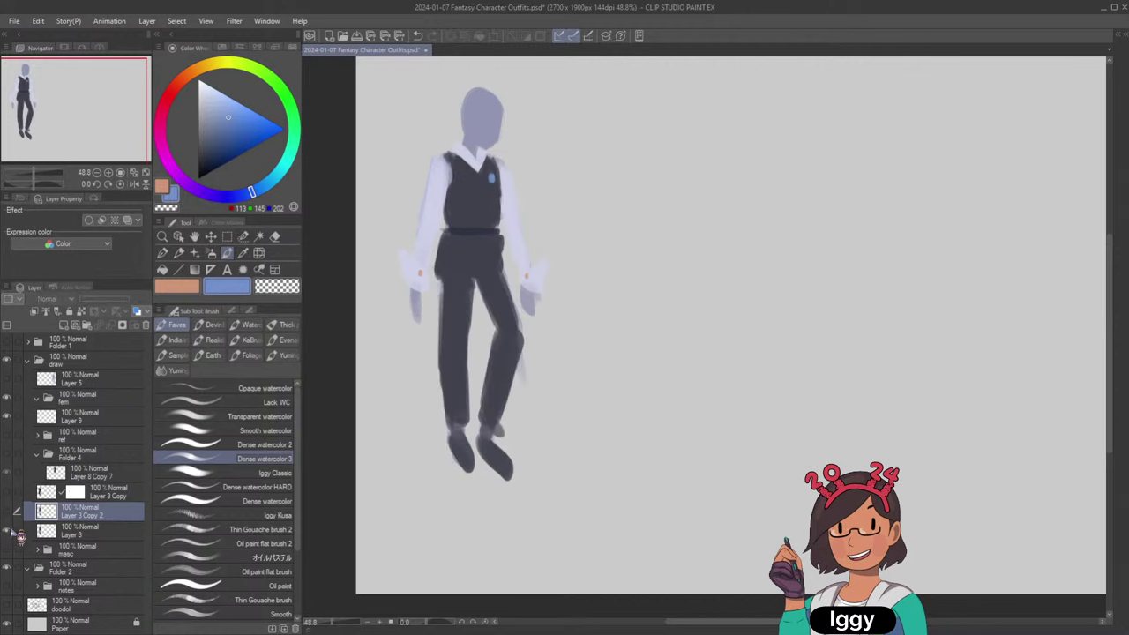
scroll(589, 350, up, 1)
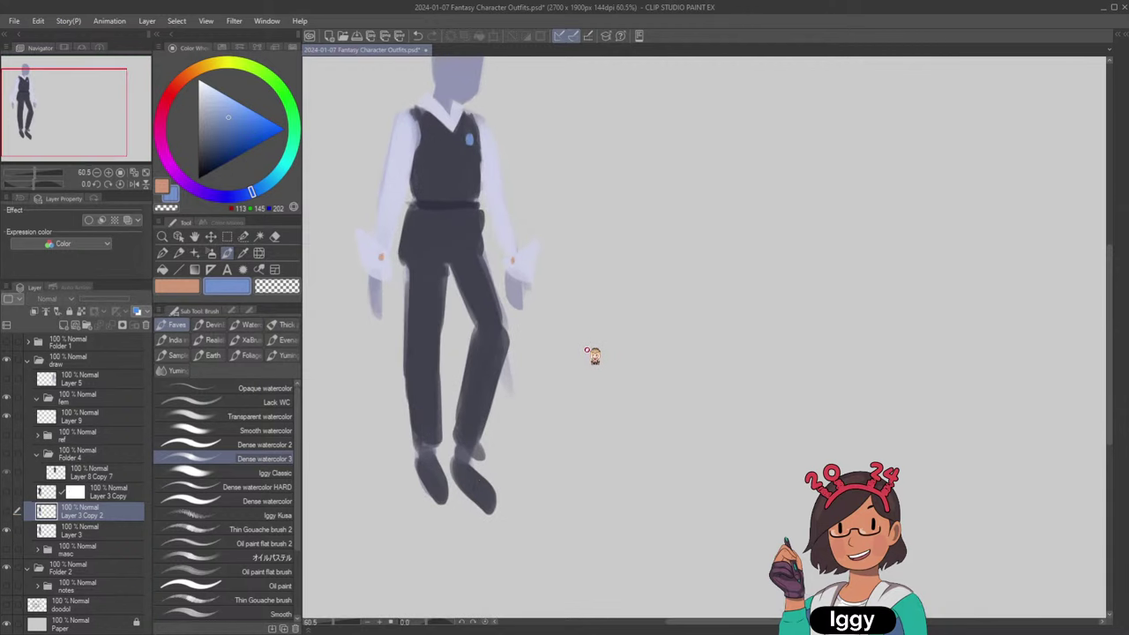
scroll(589, 350, down, 1)
click(147, 174)
click(6, 512)
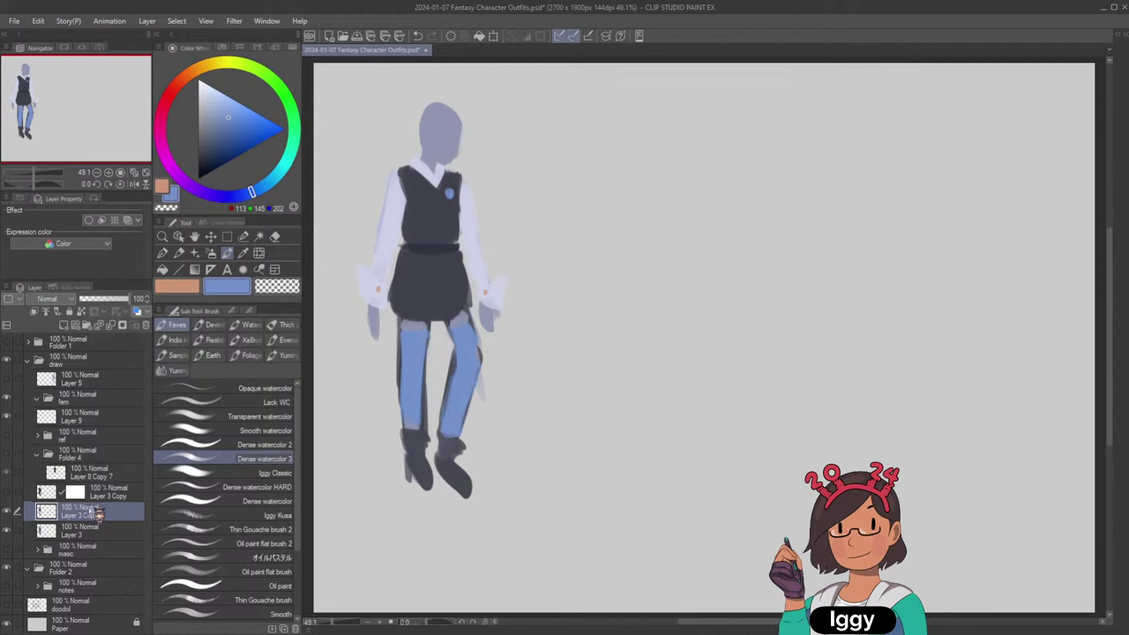
click(211, 236)
drag(456, 272, 702, 247)
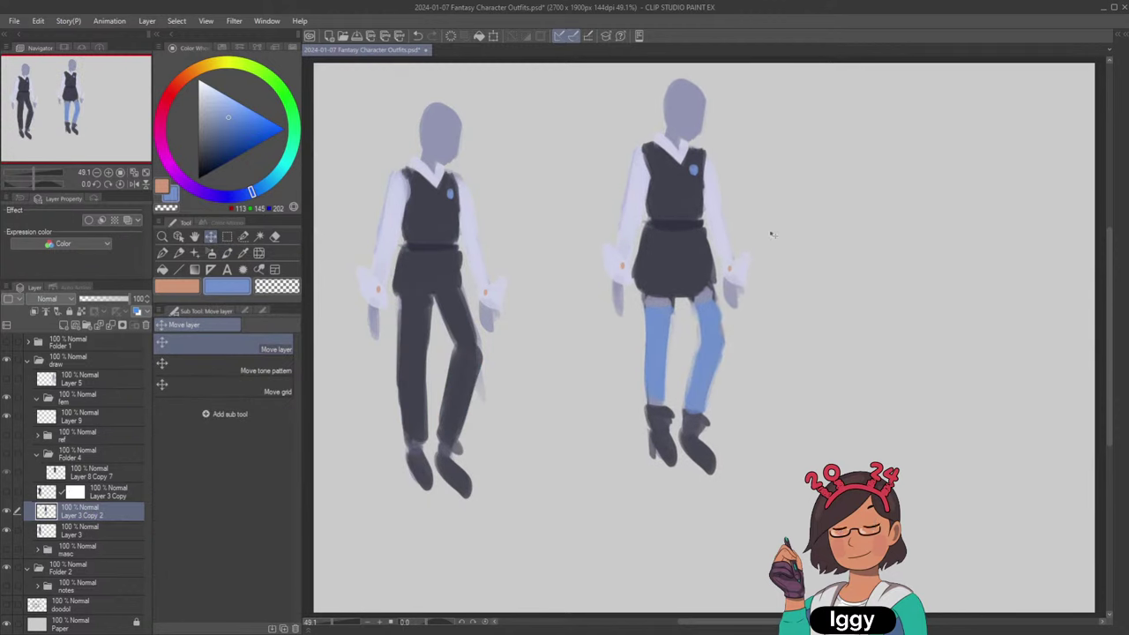
key(ctrl+z)
Duplicate Layer 3 Copy beneath itself and make the duplicate visible, undoing the trial merge with Layer 3 Copy 2.
click(101, 496)
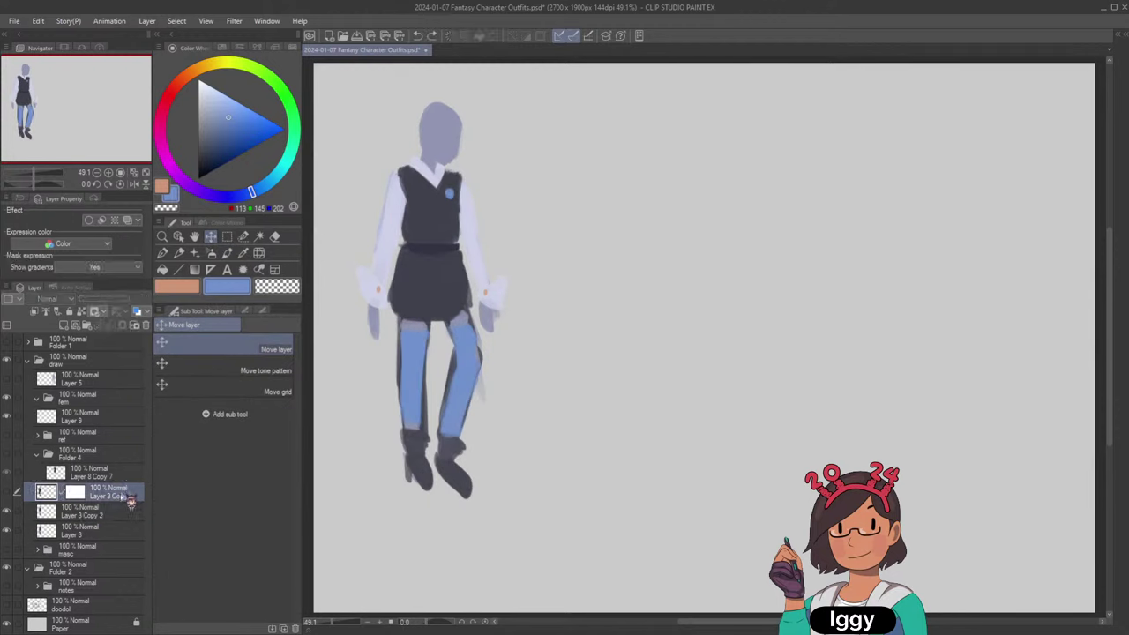
drag(118, 507, 118, 509)
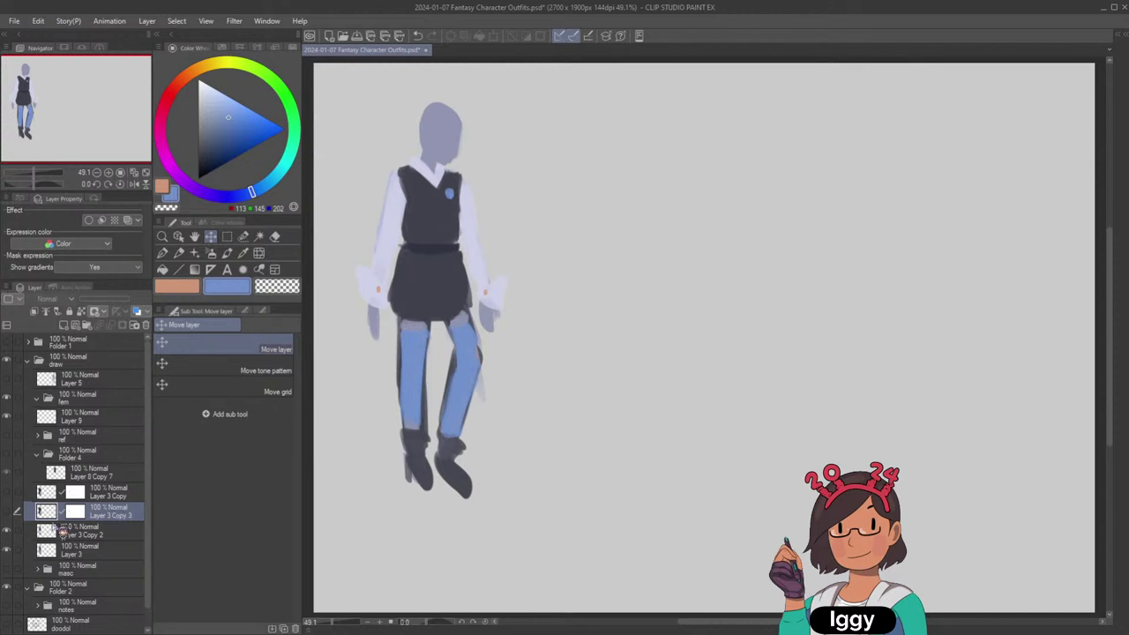
click(7, 512)
shift+click(110, 535)
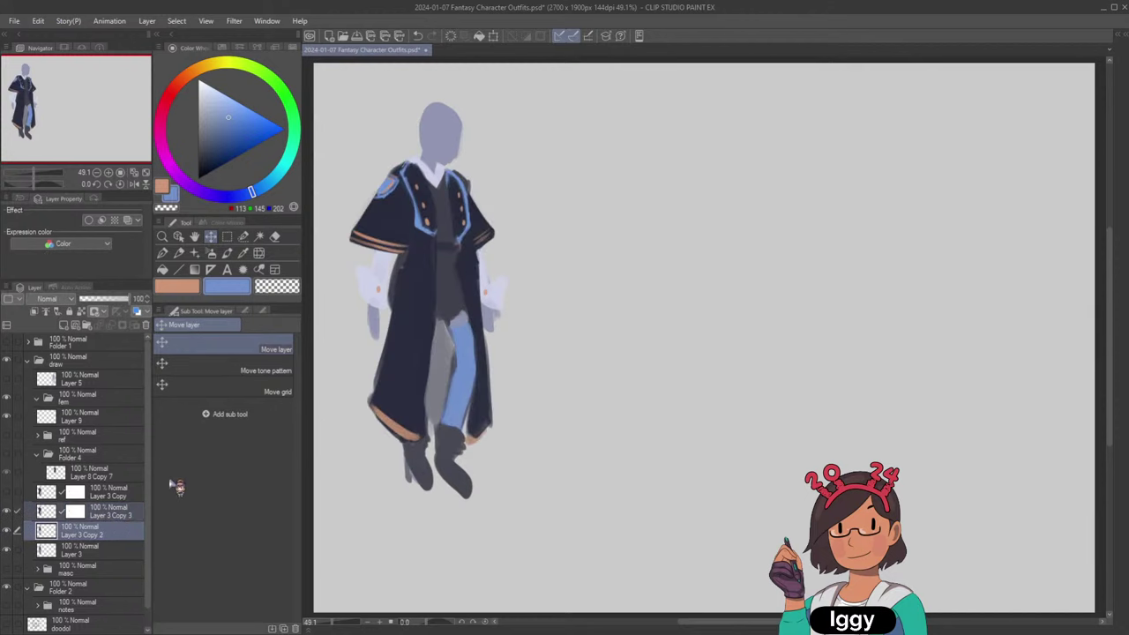
key(shift+alt+e)
key(ctrl+z)
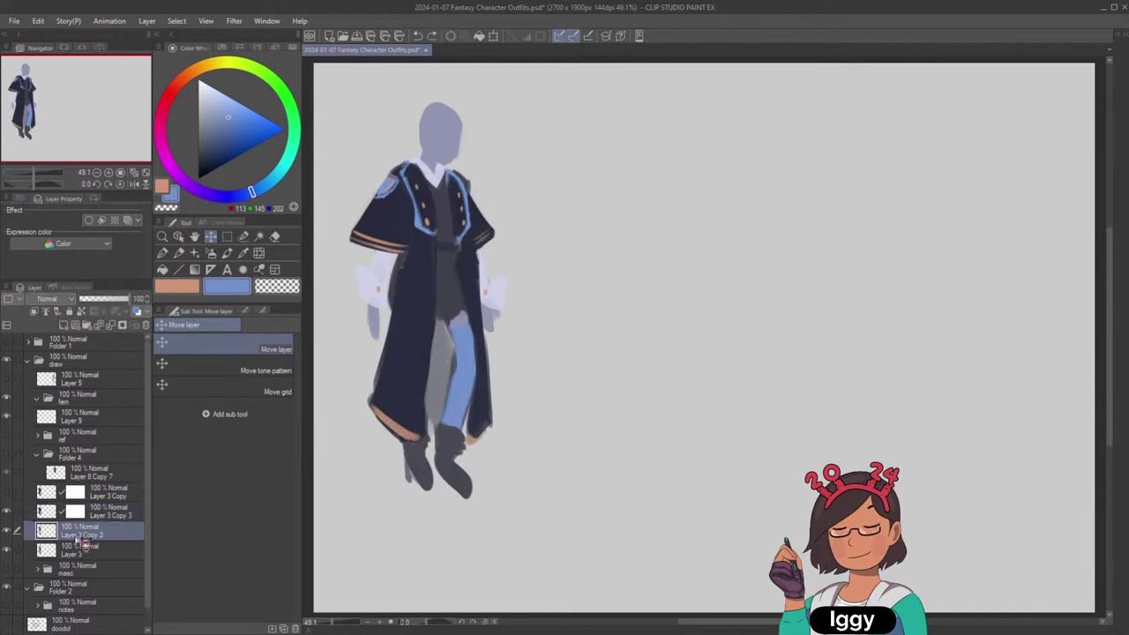
Duplicate Layer 3 Copy 2 as a spare, and merge the duplicated coat layer down onto Layer 3 Copy 2.
click(9, 532)
click(9, 532)
mouse_move(113, 537)
mouse_down()
mouse_move(111, 528)
mouse_move(108, 547)
mouse_up()
click(112, 532)
click(120, 514)
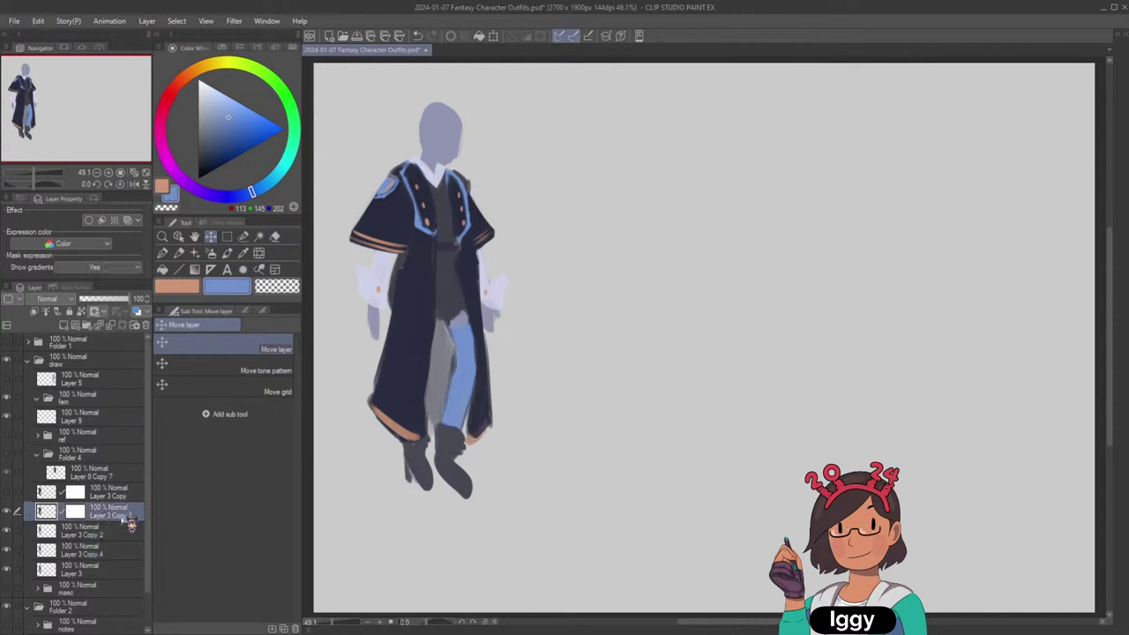
key(ctrl+e)
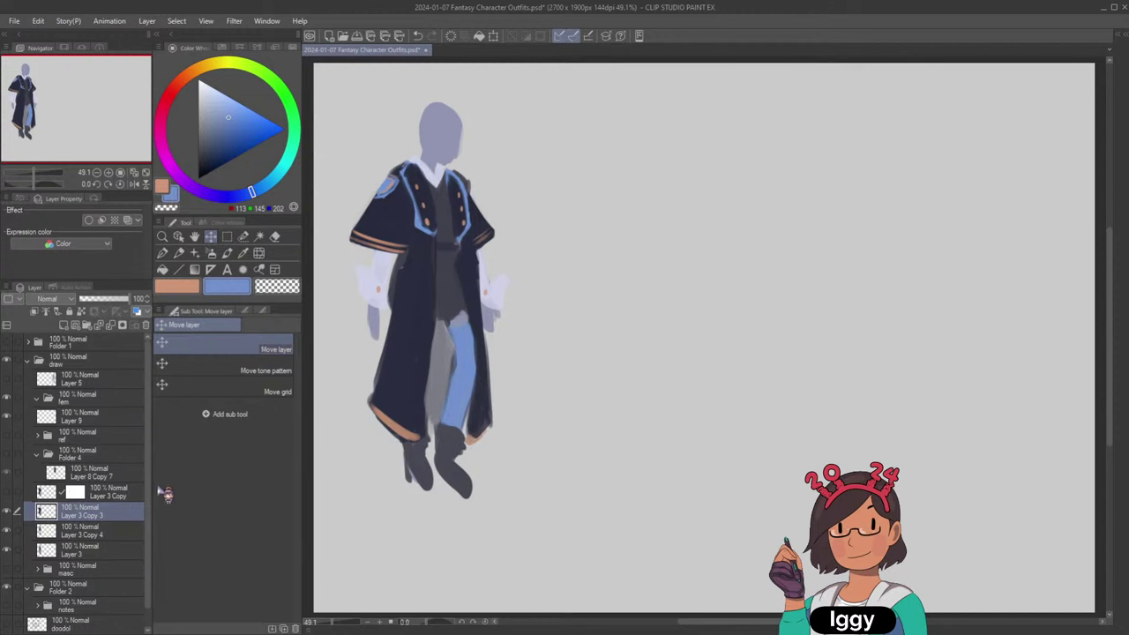
Scale the merged coat-and-skirt figure down to about two thirds and place it beside the main figure.
key(ctrl+t)
drag(507, 104, 456, 231)
drag(441, 272, 639, 119)
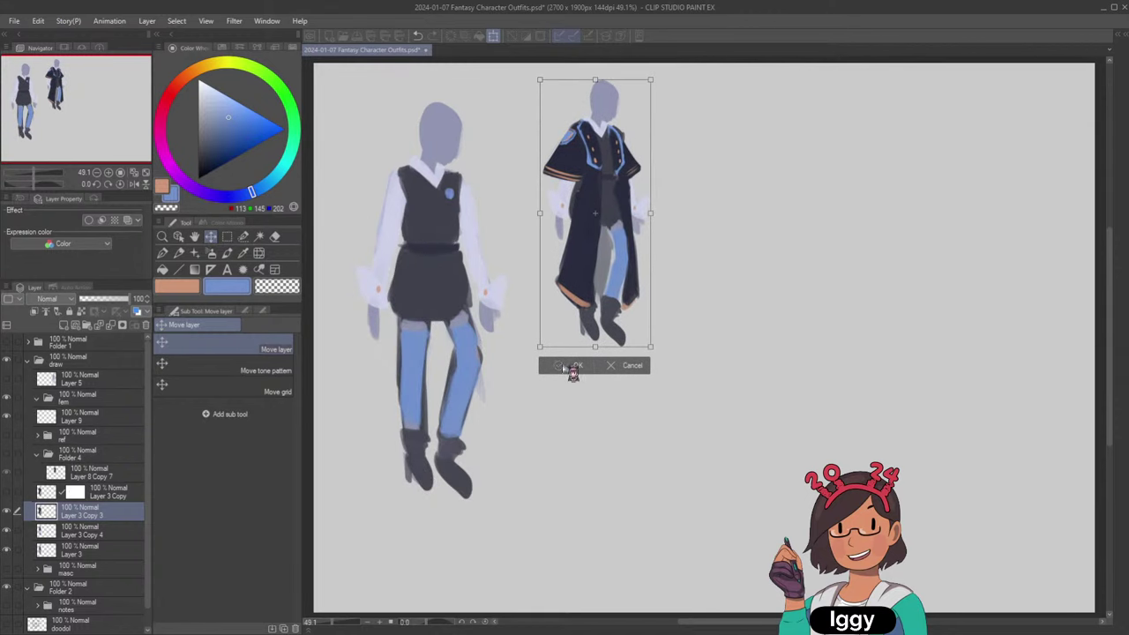
click(573, 365)
Move the coatless skirt figure beside the small coated figure and scale it down to match its height.
click(95, 535)
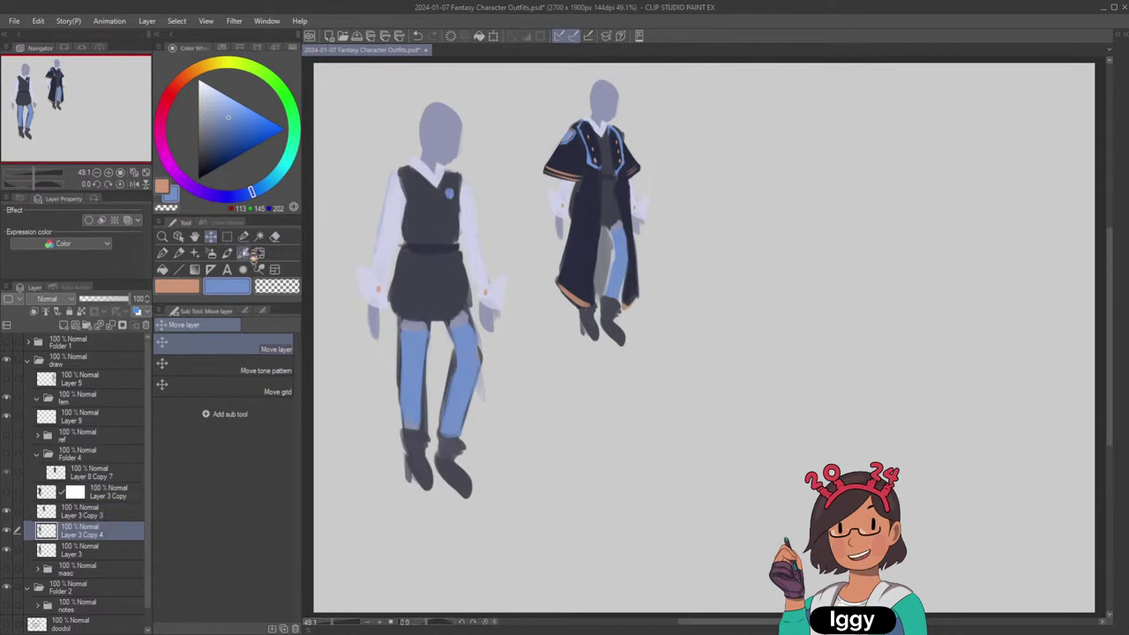
drag(457, 328, 745, 305)
key(ctrl+t)
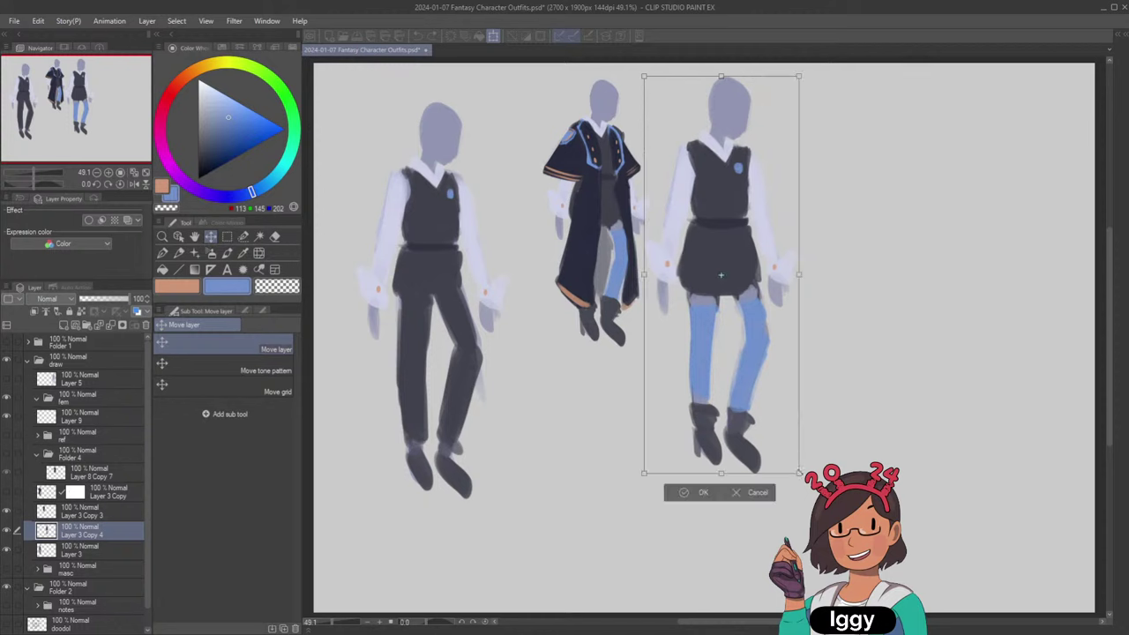
mouse_move(759, 344)
mouse_down()
mouse_move(720, 249)
mouse_move(777, 338)
mouse_up()
drag(766, 167, 732, 243)
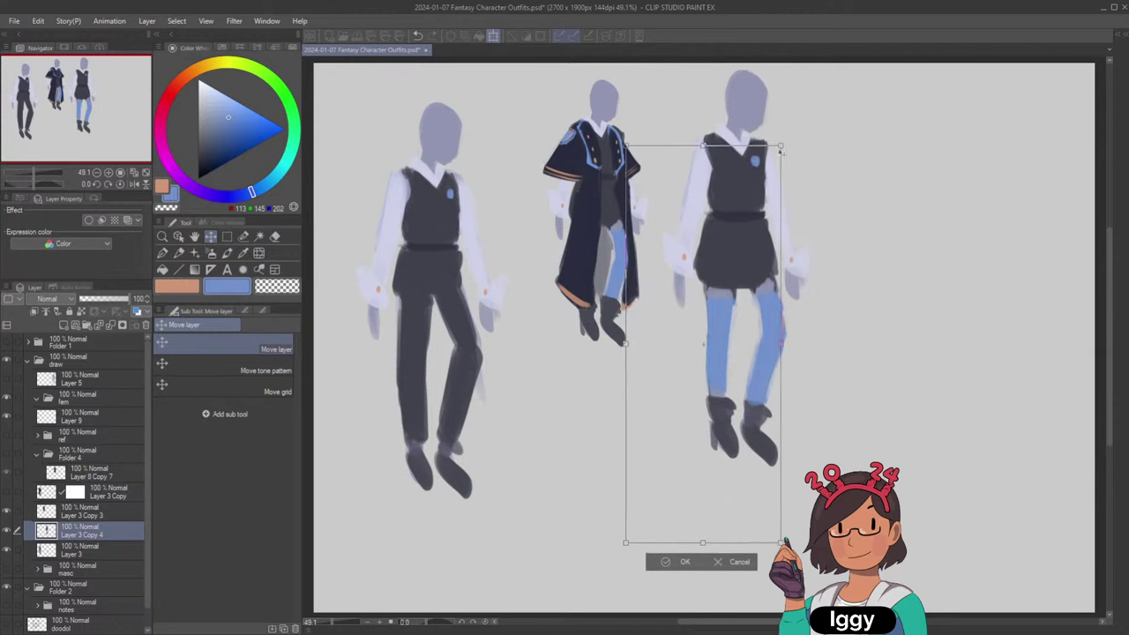
drag(782, 143, 743, 243)
drag(720, 275, 755, 137)
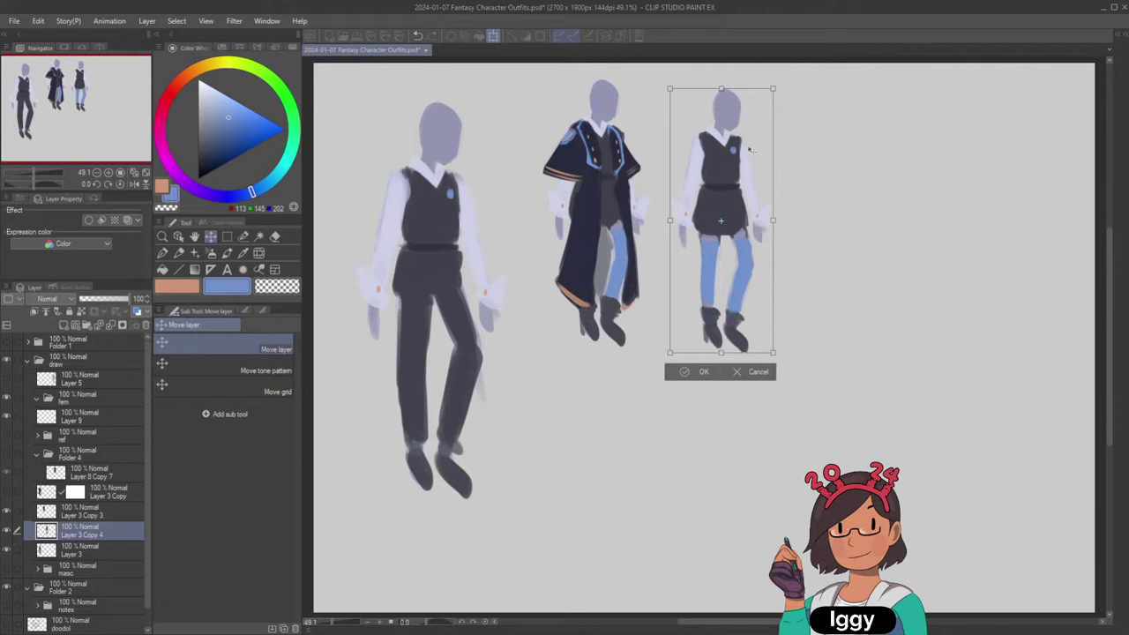
drag(759, 290, 758, 282)
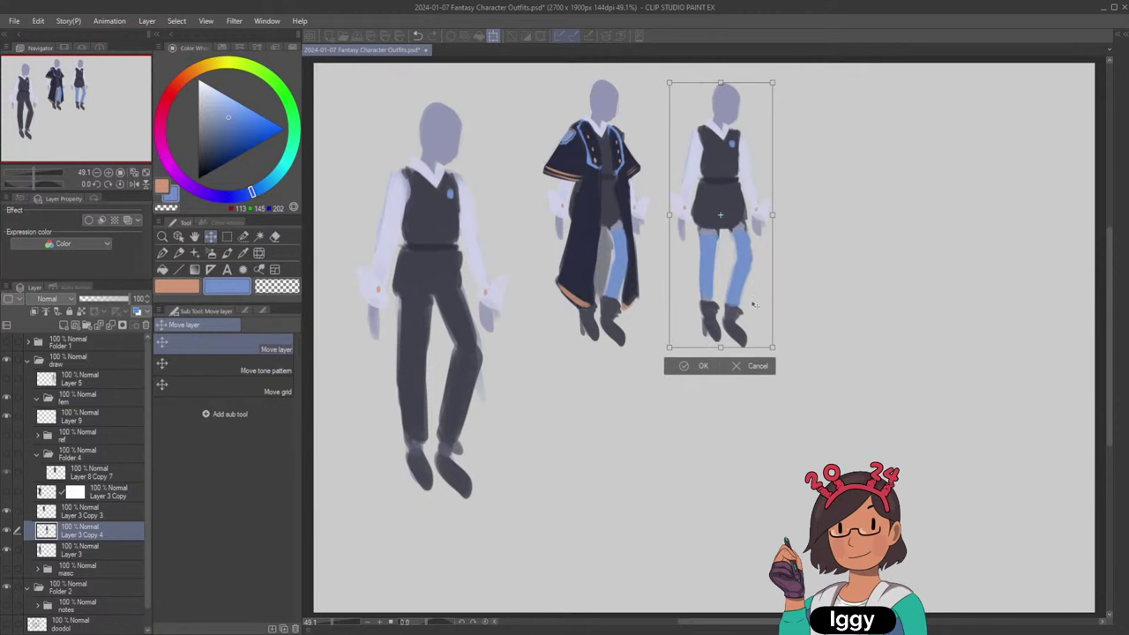
click(686, 366)
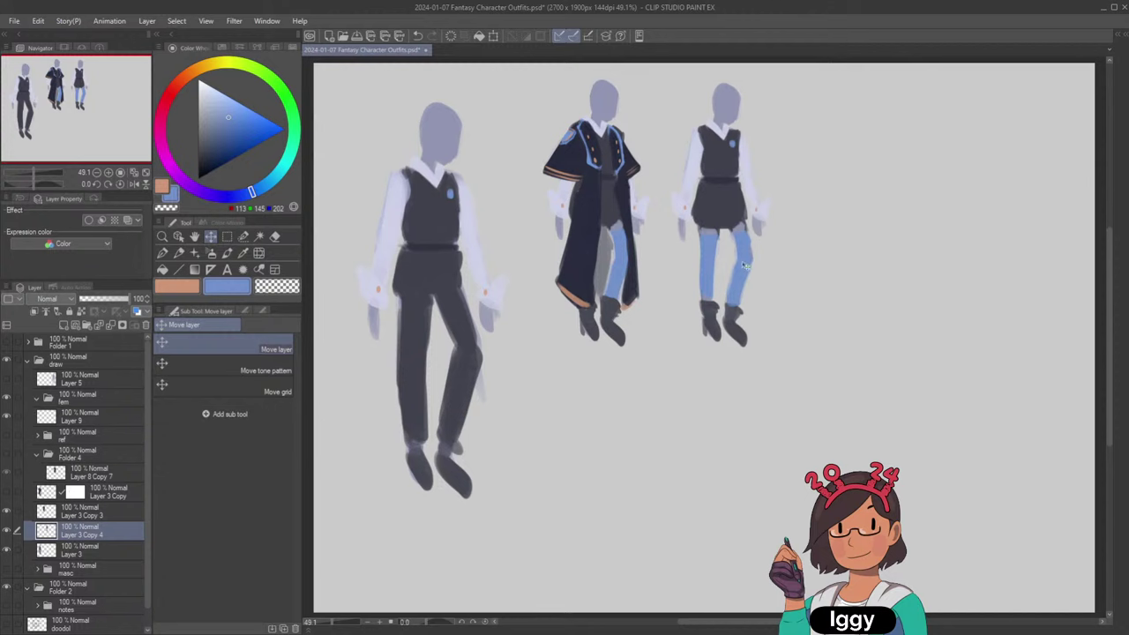
Reposition the two small figures slightly farther from the trousers figure, keeping them side by side.
drag(746, 273, 811, 277)
click(178, 237)
drag(617, 236, 667, 245)
drag(750, 216, 728, 217)
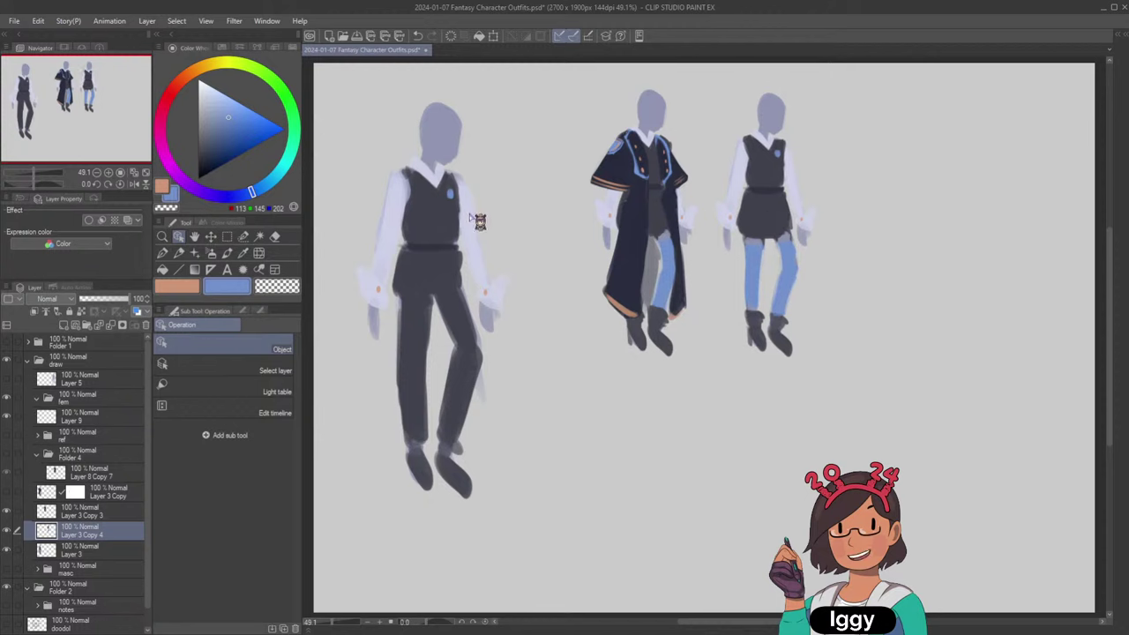
Select Layer 3 Copy 3, toggle its visibility to check the small coated figure, and show Folder 4 with the coat-and-trousers version.
scroll(459, 221, up, 1)
click(439, 231)
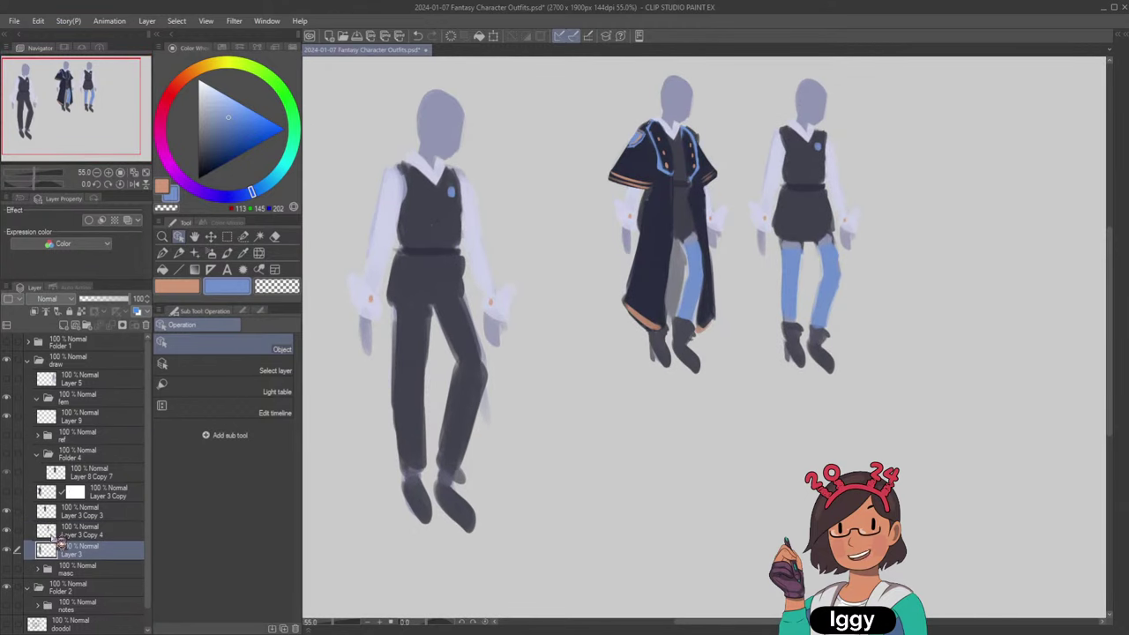
click(82, 514)
click(7, 511)
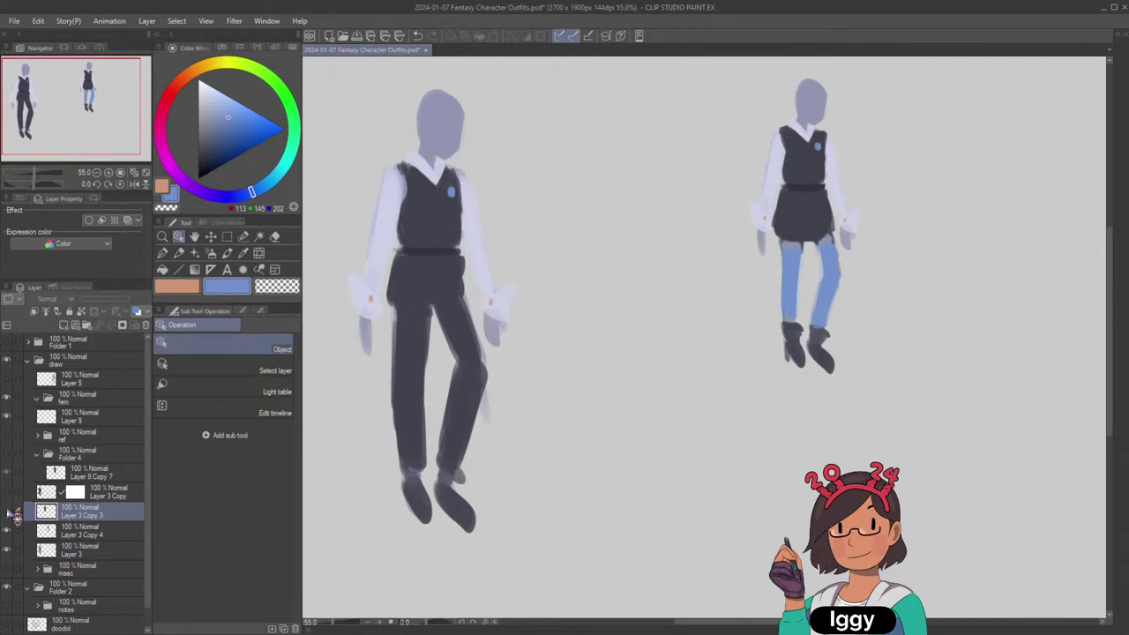
click(7, 511)
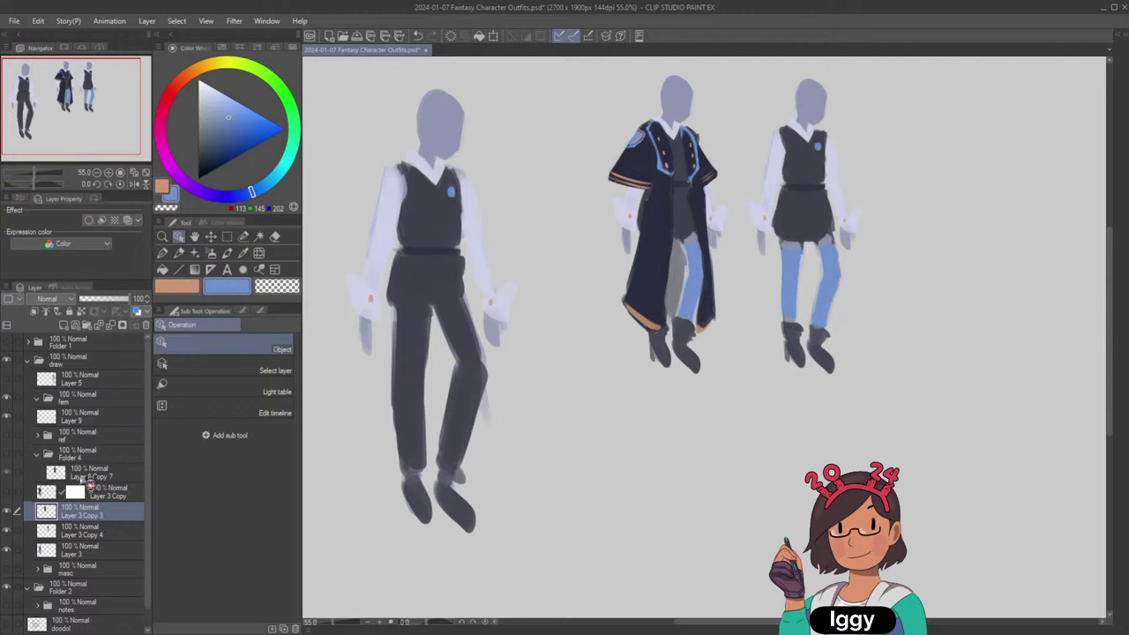
click(12, 457)
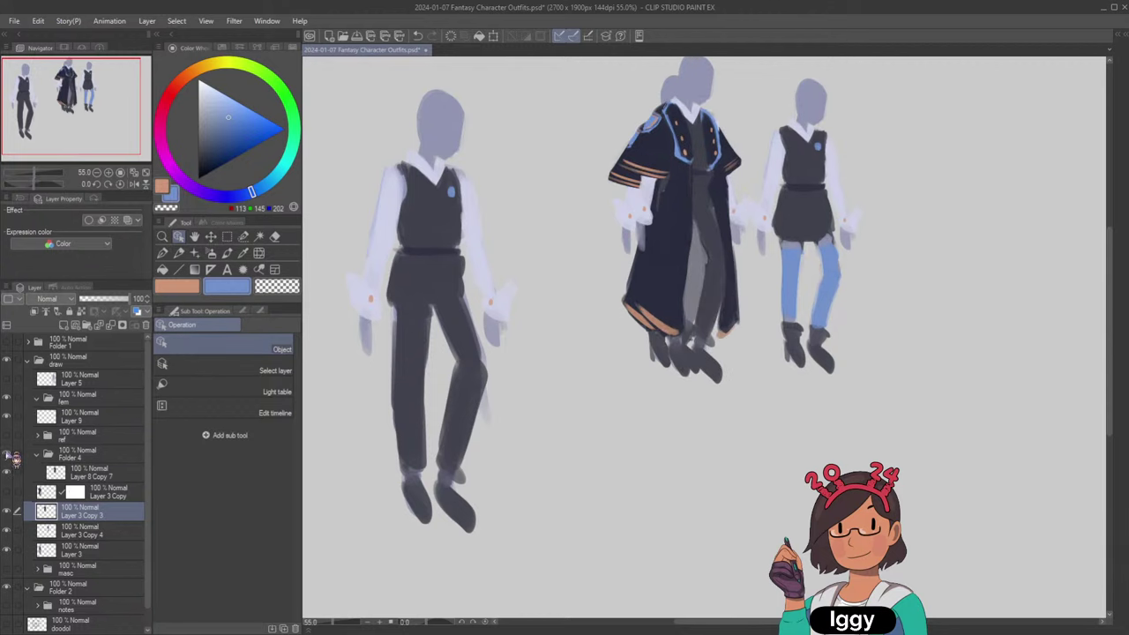
Move Layer 3 Copy 3 and Layer 3 Copy 4 into Folder 4 beneath the coat-and-trousers layer.
click(94, 456)
click(96, 512)
ctrl+click(96, 533)
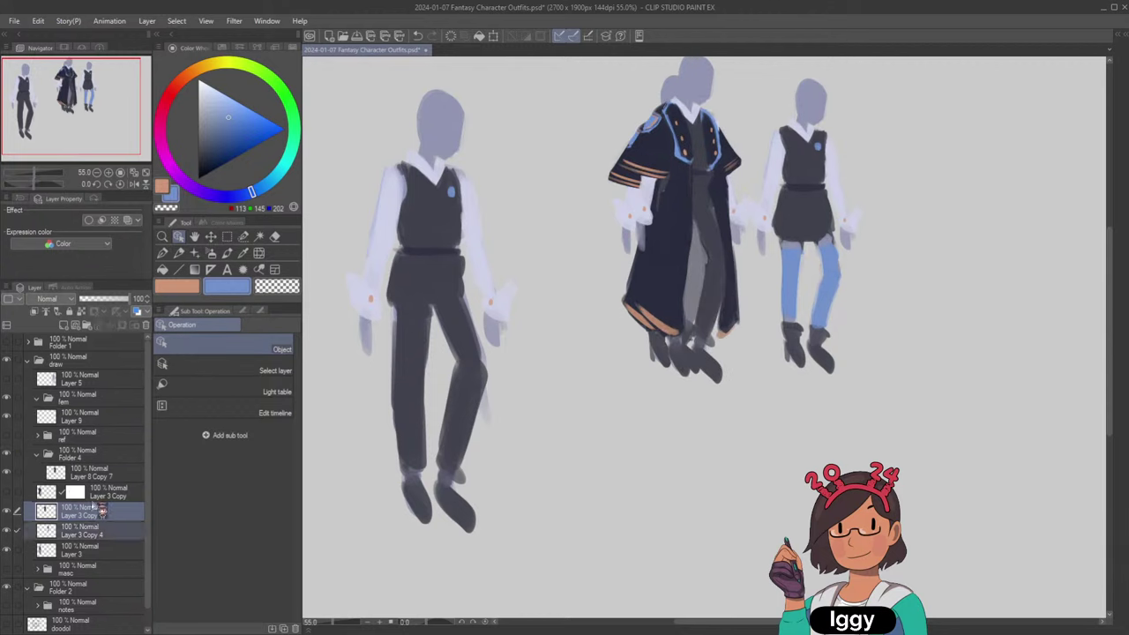
drag(99, 510, 95, 457)
click(84, 453)
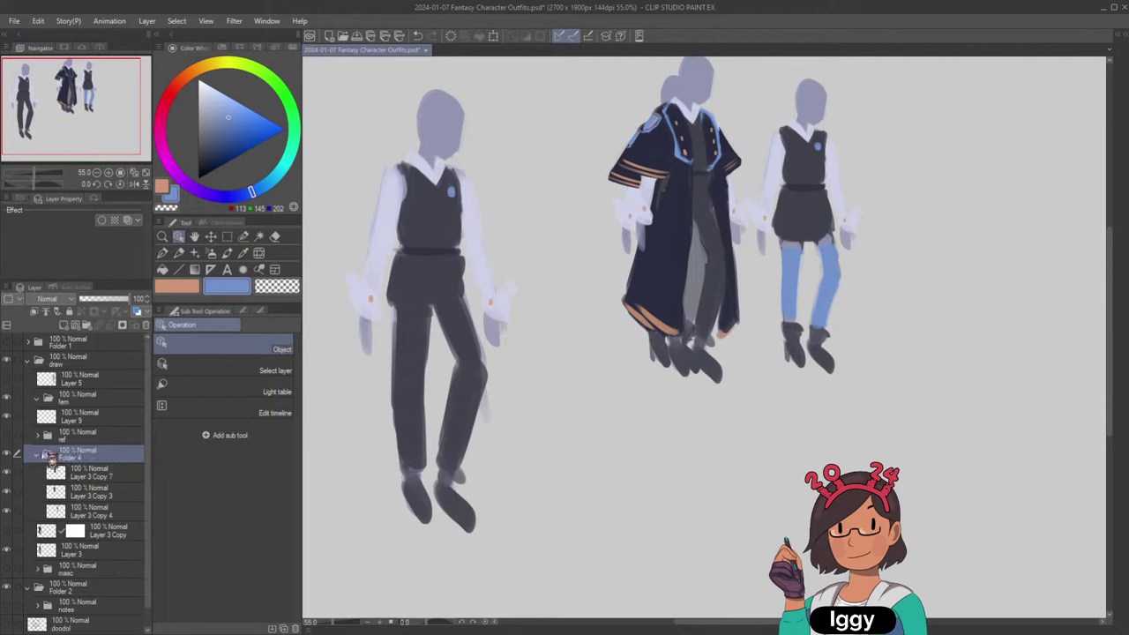
Move the coat-and-trousers and coat-and-skirt figures together slightly closer to the large trousers figure.
click(101, 495)
ctrl+click(105, 478)
scroll(458, 283, up, 1)
scroll(459, 282, down, 4)
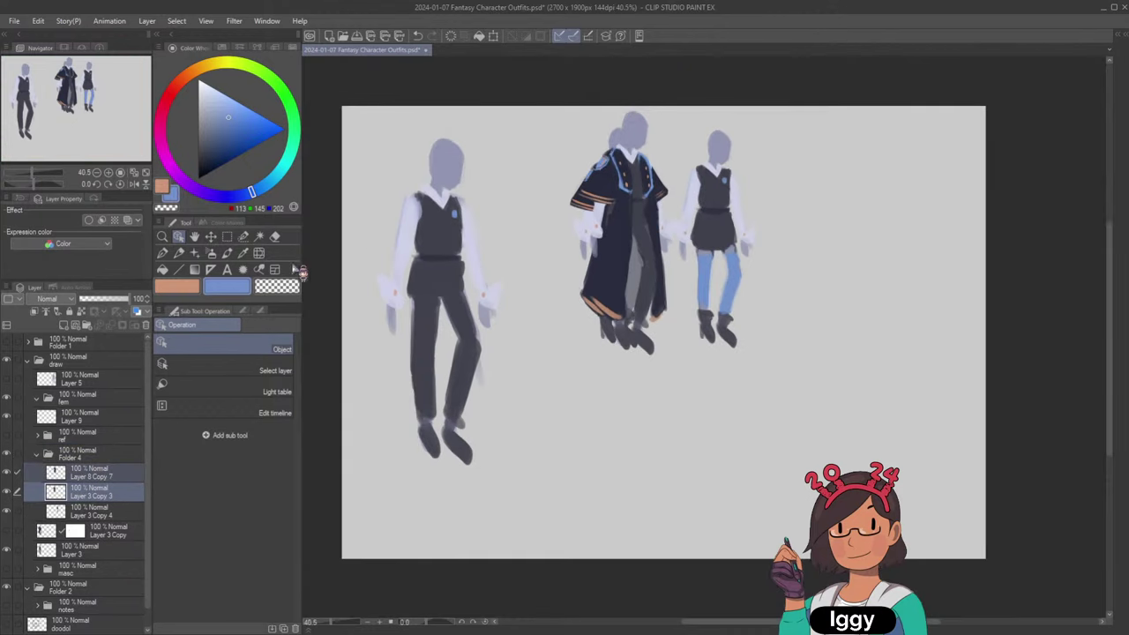
click(212, 238)
drag(696, 251, 690, 277)
click(104, 476)
key(ctrl+t)
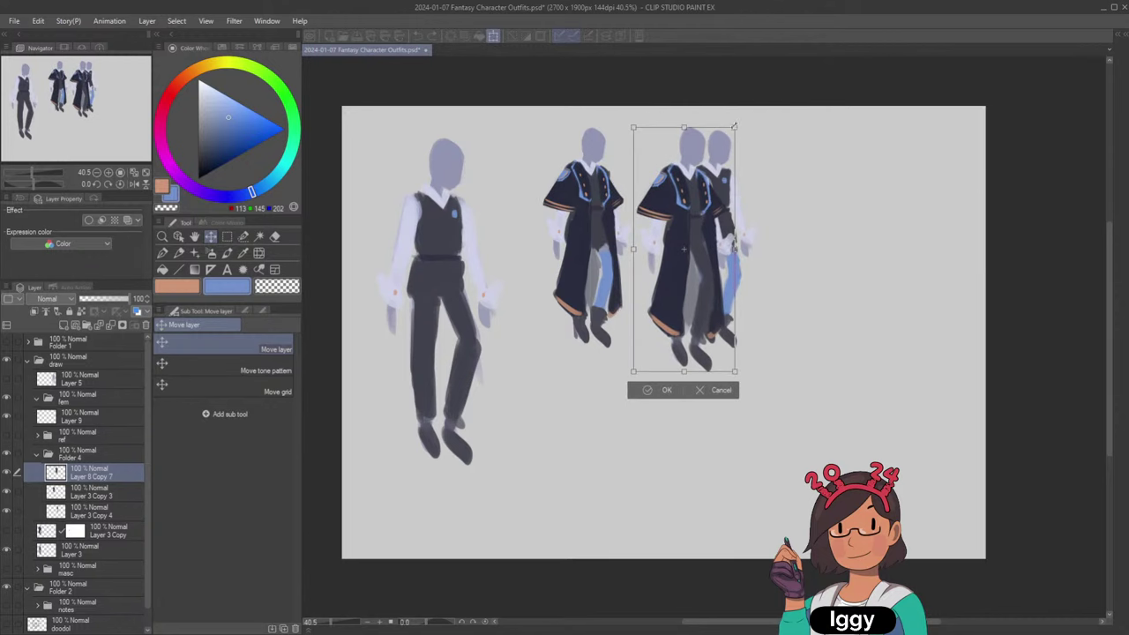
click(713, 390)
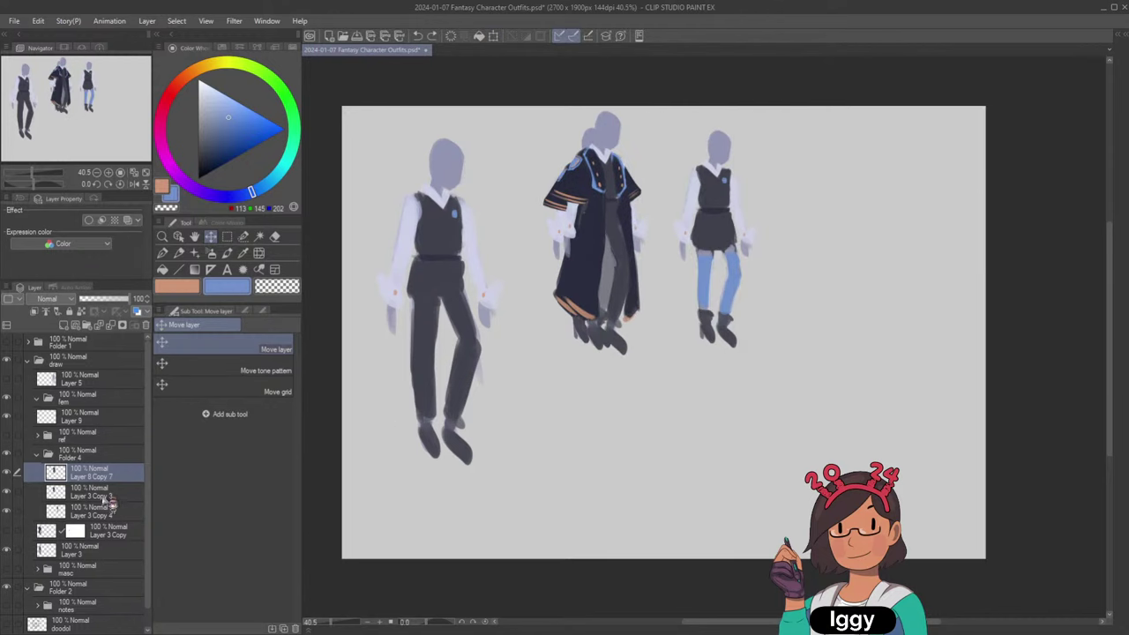
Place the coat-and-skirt figure between the coat-and-trousers and coatless figures, and enlarge it slightly to match the coated trousers figure.
click(109, 499)
drag(657, 235, 757, 234)
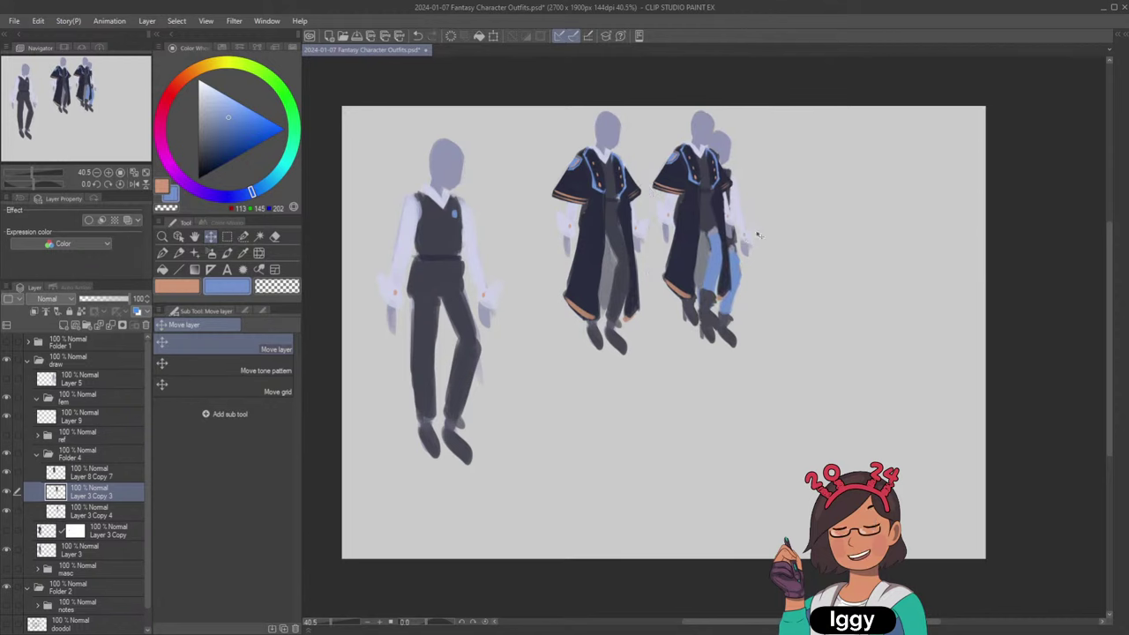
key(ctrl+t)
drag(742, 336, 758, 365)
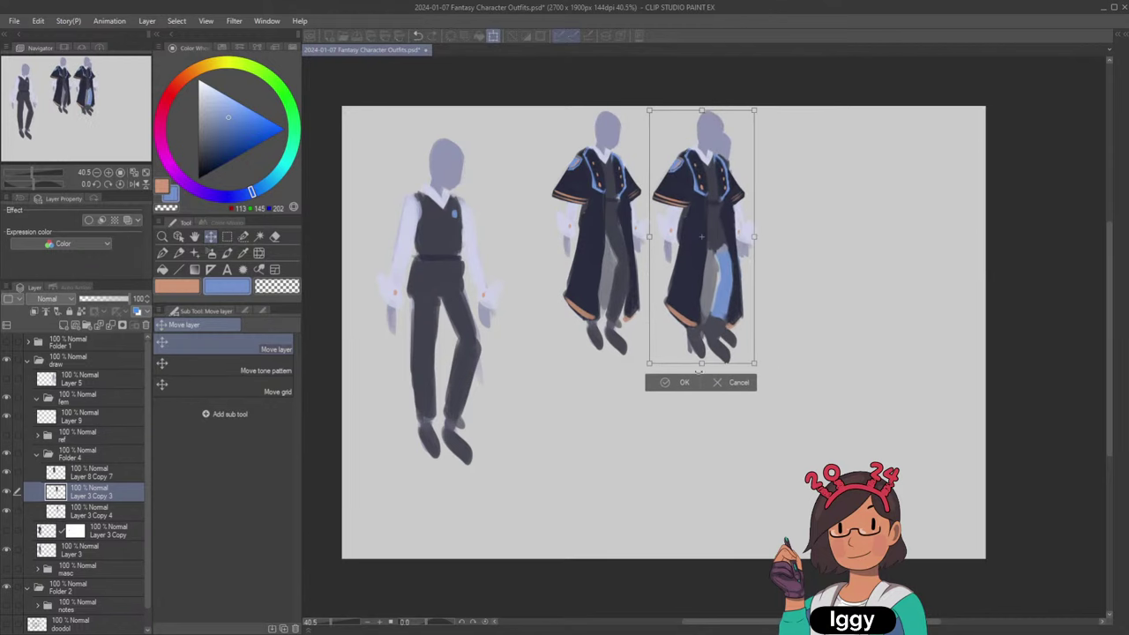
click(685, 382)
Move the coatless skirt figure to the end of the row and enlarge it to match the coated figures.
click(98, 512)
key(ctrl+t)
drag(863, 264, 865, 238)
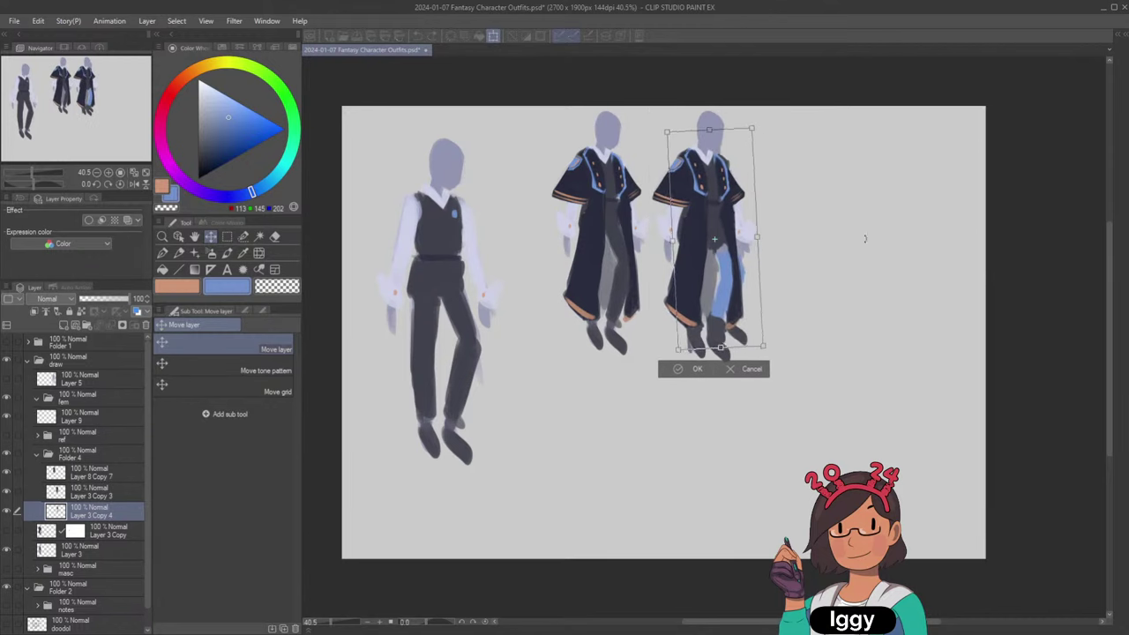
key(ctrl+z)
drag(757, 349, 821, 316)
drag(846, 110, 834, 134)
click(778, 378)
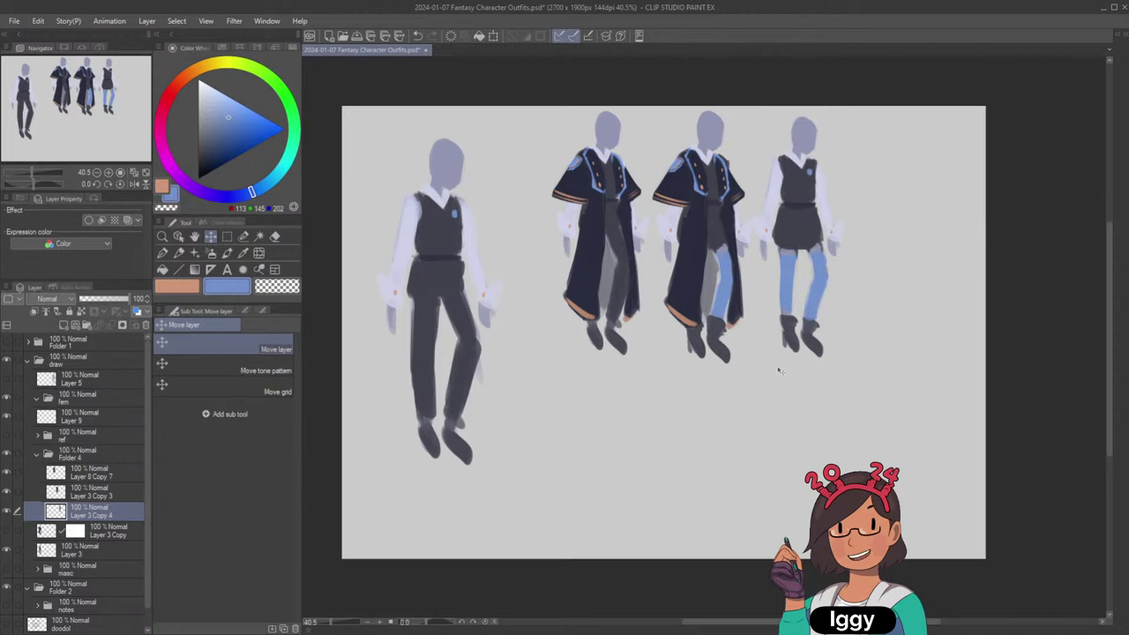
Nudge the coat-and-skirt and coatless skirt figures to space the three small figures evenly in a row.
click(178, 236)
drag(807, 232, 823, 236)
drag(707, 261, 717, 263)
mouse_move(817, 239)
mouse_down()
mouse_move(827, 235)
mouse_move(823, 250)
mouse_up()
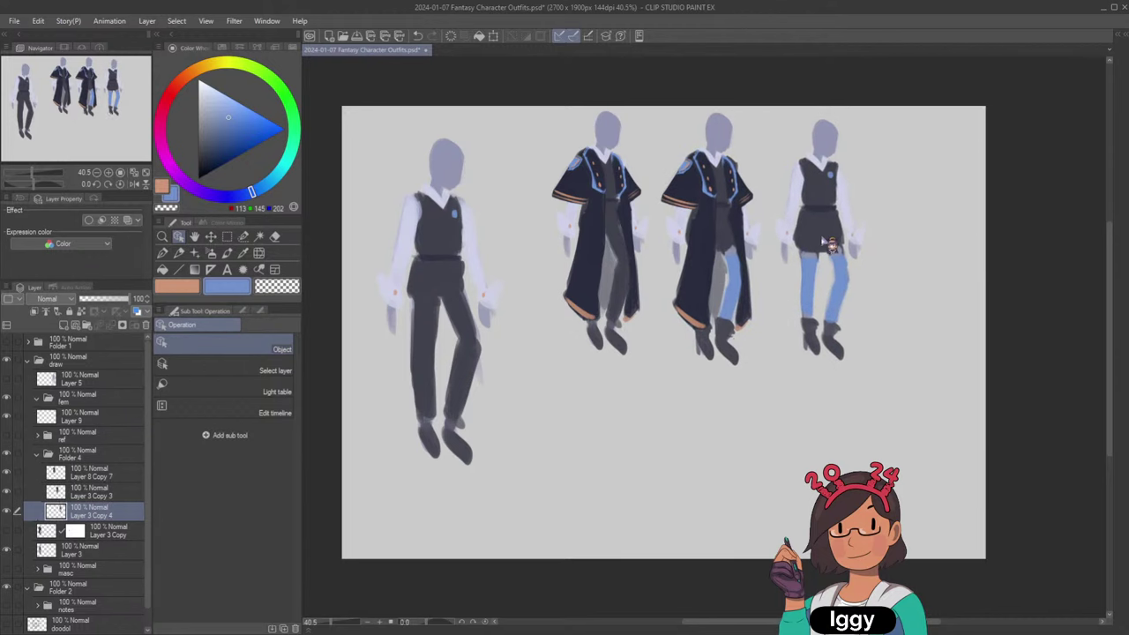
drag(837, 342, 839, 352)
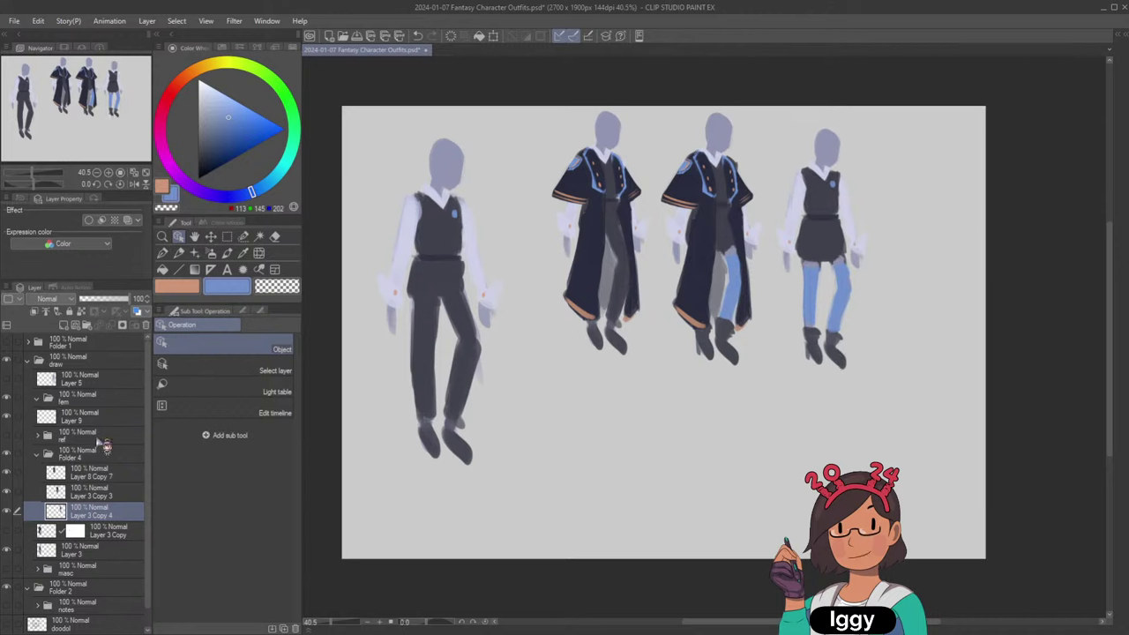
drag(829, 232, 828, 227)
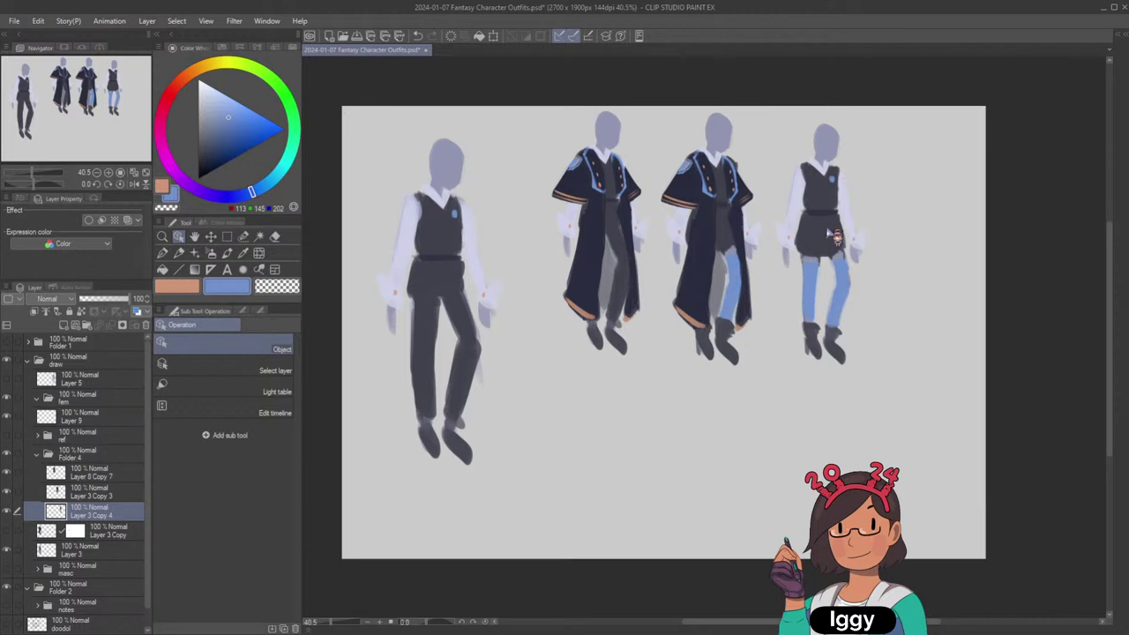
Collapse Folder 4, then toggle Folder 4, the masc folder and Layer 3 Copy to compare the outfit versions.
click(36, 453)
click(6, 453)
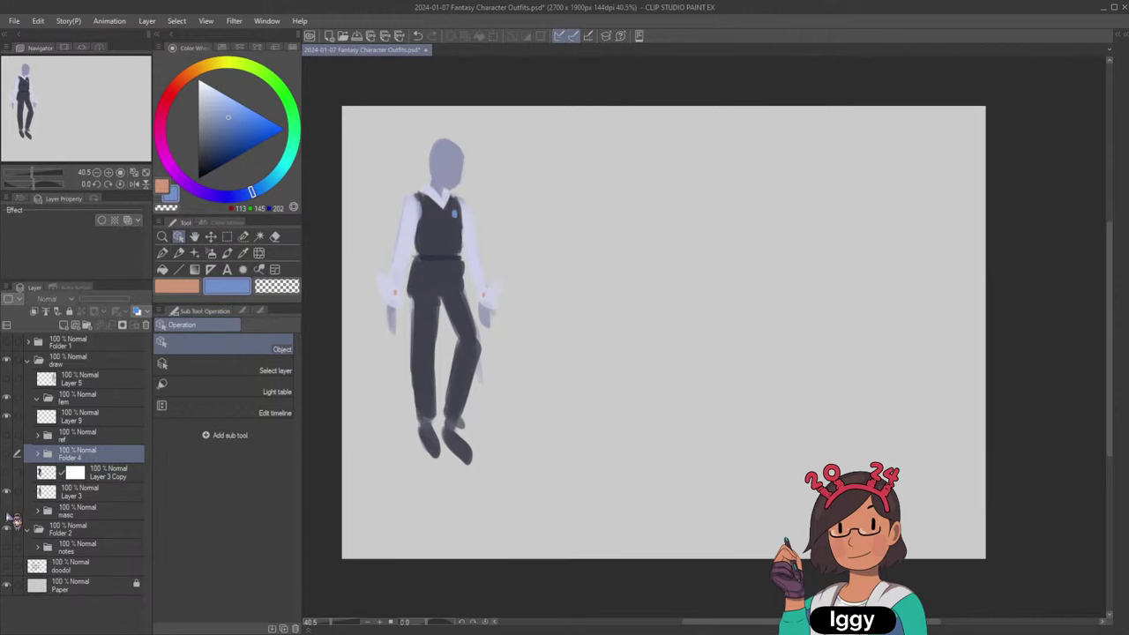
click(8, 510)
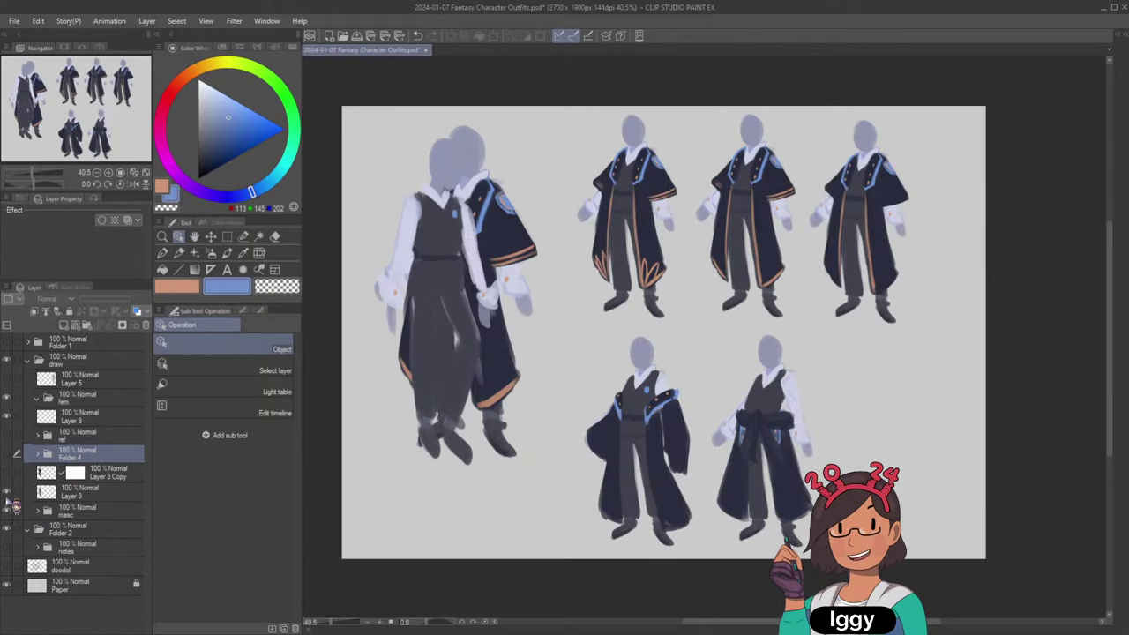
click(8, 511)
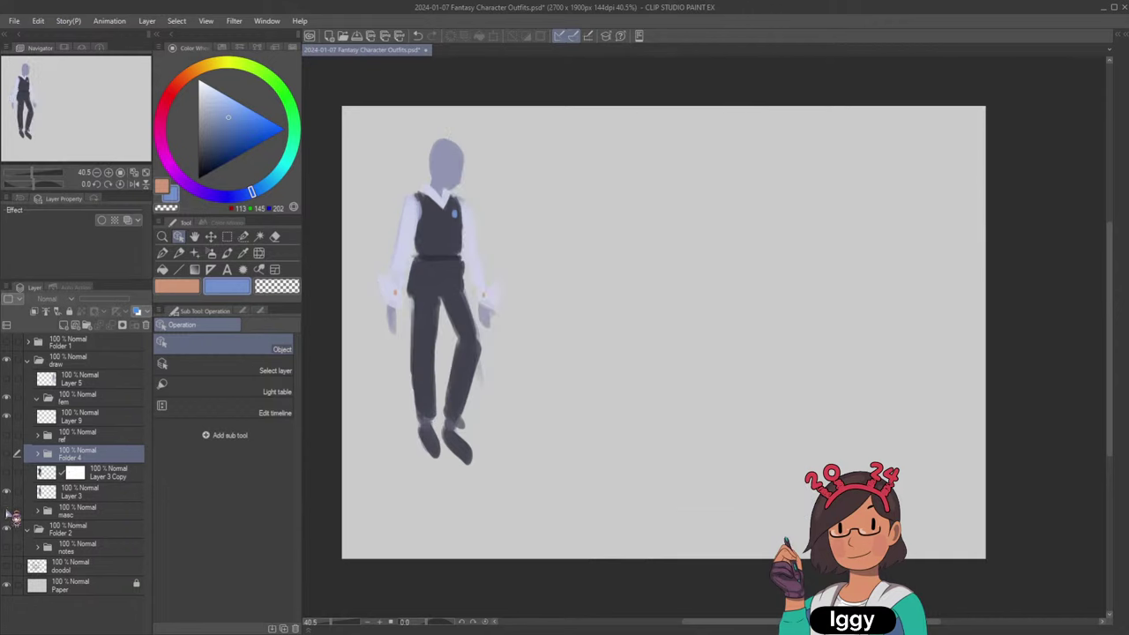
click(8, 454)
click(9, 474)
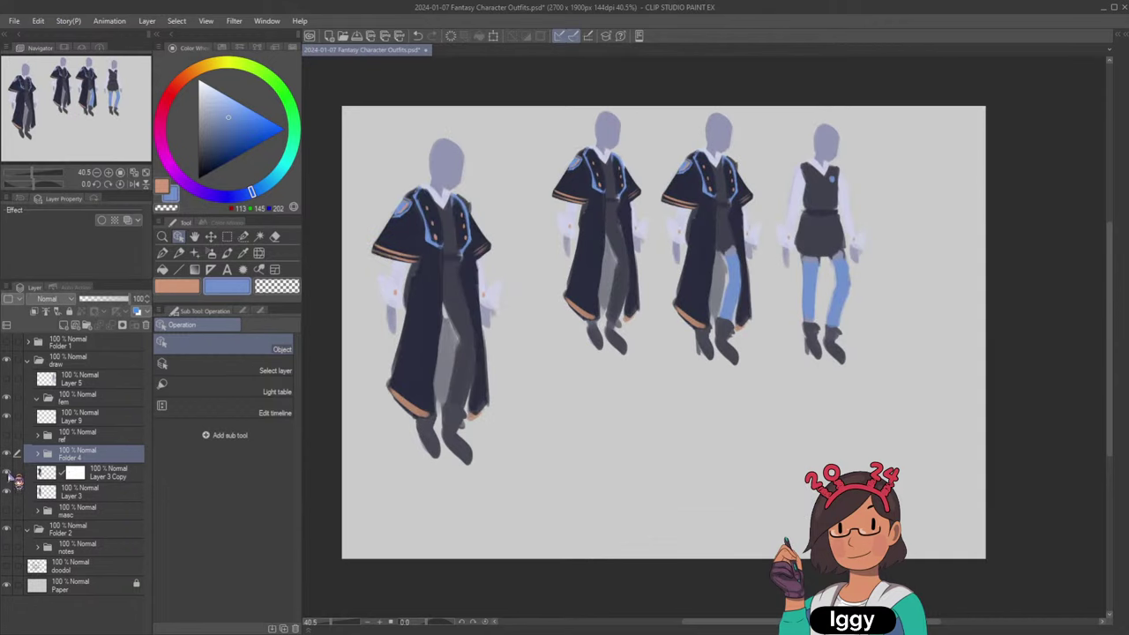
click(10, 477)
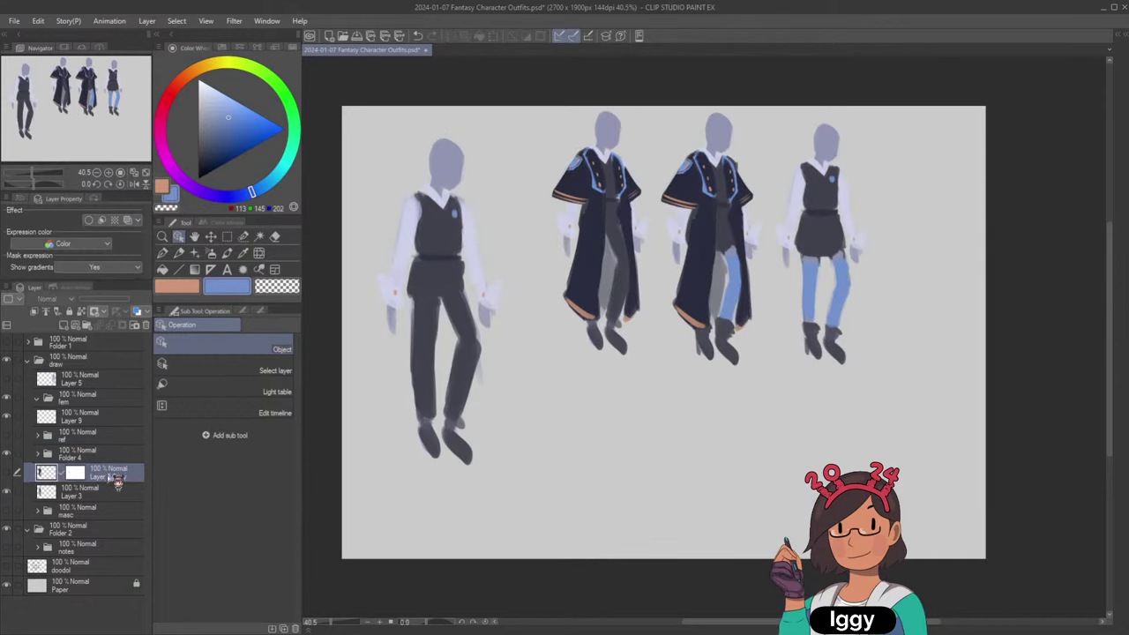
Add a new layer directly above Layer 3 for painting on the large trousers figure with the Dense watercolor 3 brush.
click(99, 476)
click(110, 494)
scroll(504, 195, up, 3)
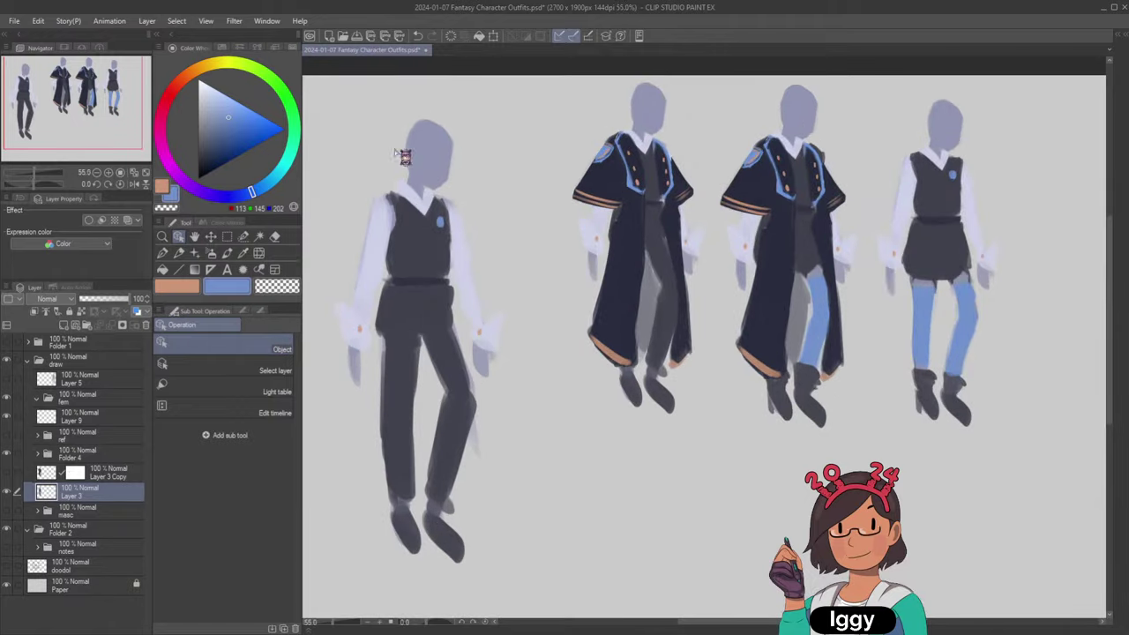
click(226, 253)
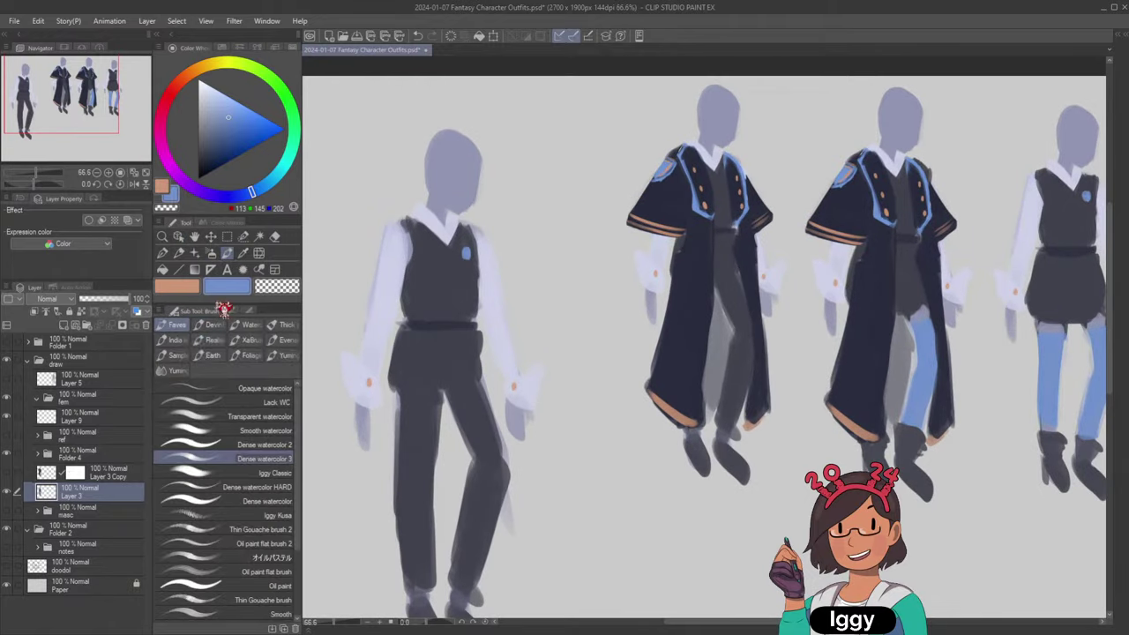
click(64, 326)
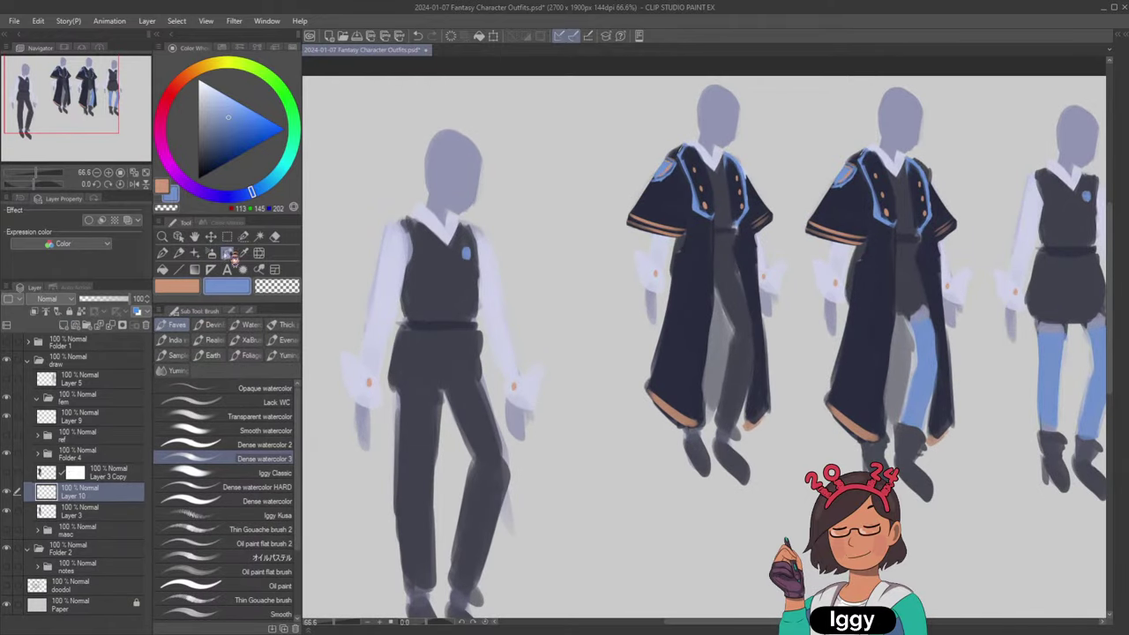
Paint a very dark navy jacket collar, shoulders and front edges on the large figure, redoing strokes that miss.
click(213, 148)
drag(213, 148, 203, 162)
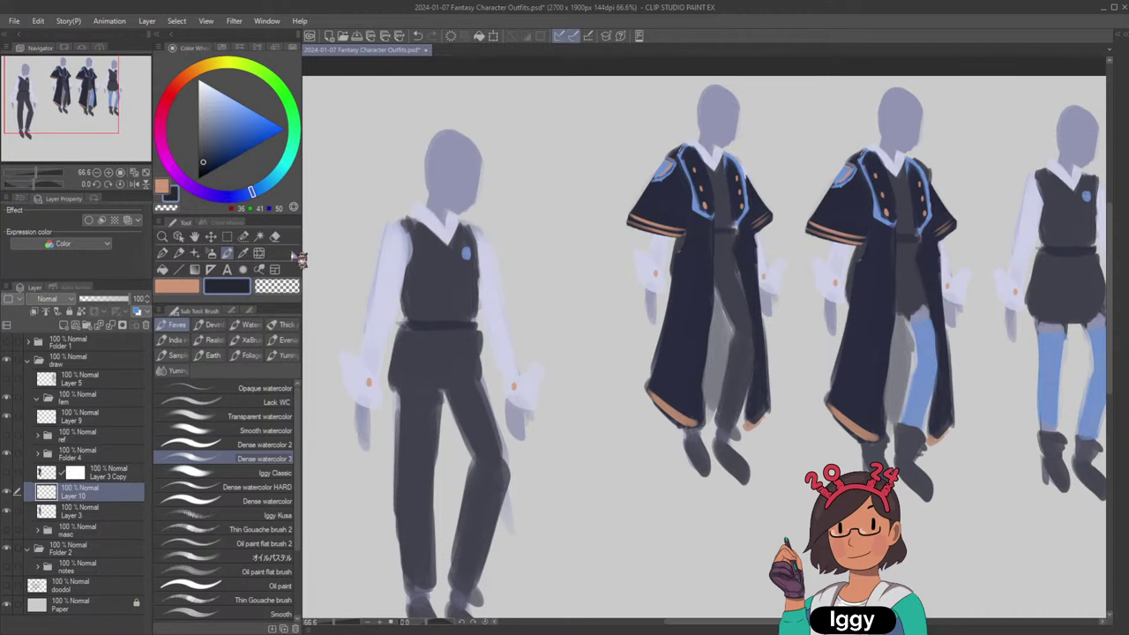
mouse_move(409, 220)
mouse_down()
mouse_move(375, 234)
mouse_move(412, 220)
mouse_up()
key(ctrl+z)
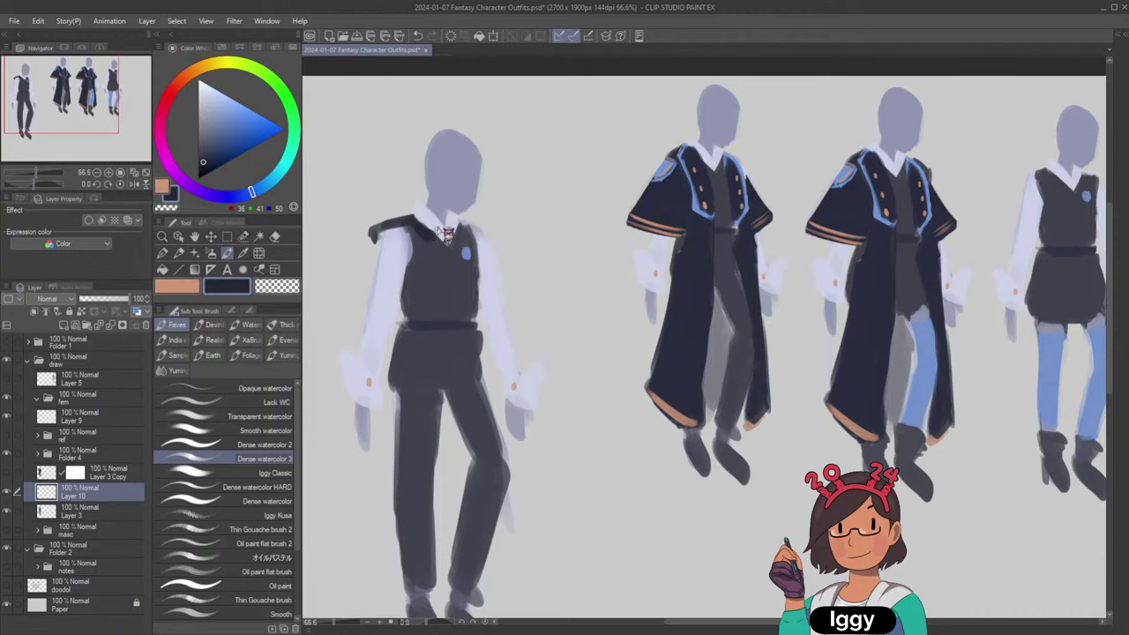
key(ctrl+z)
mouse_move(406, 210)
mouse_down()
mouse_move(416, 190)
mouse_move(445, 282)
mouse_up()
key(ctrl+z)
drag(463, 226, 470, 298)
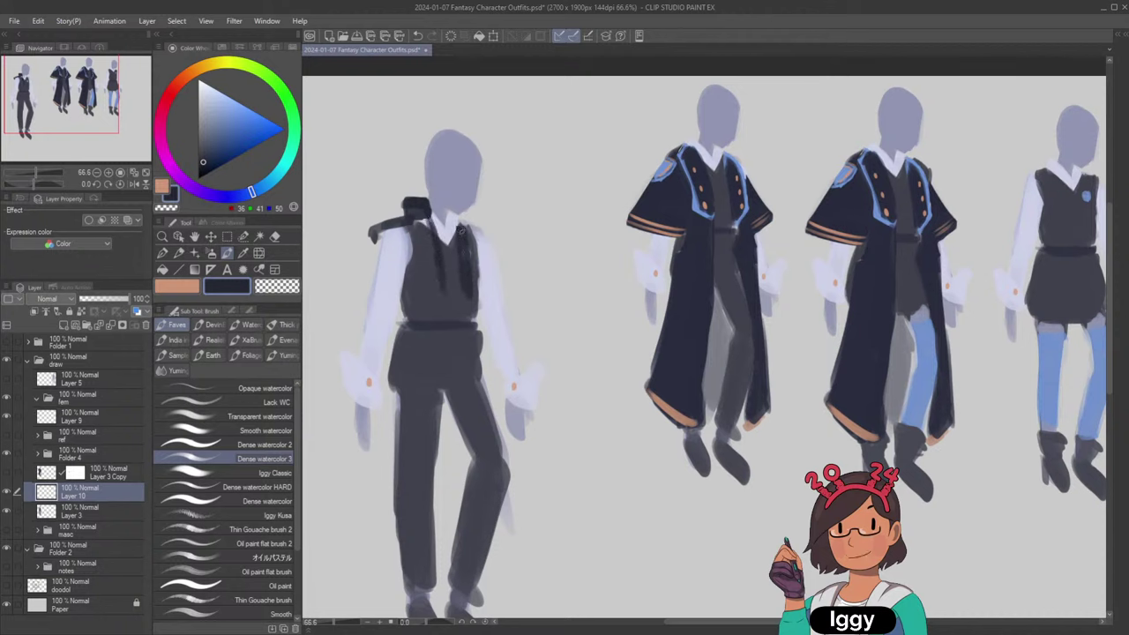
drag(463, 220, 484, 215)
mouse_move(379, 213)
mouse_down()
mouse_move(396, 237)
mouse_move(418, 218)
mouse_up()
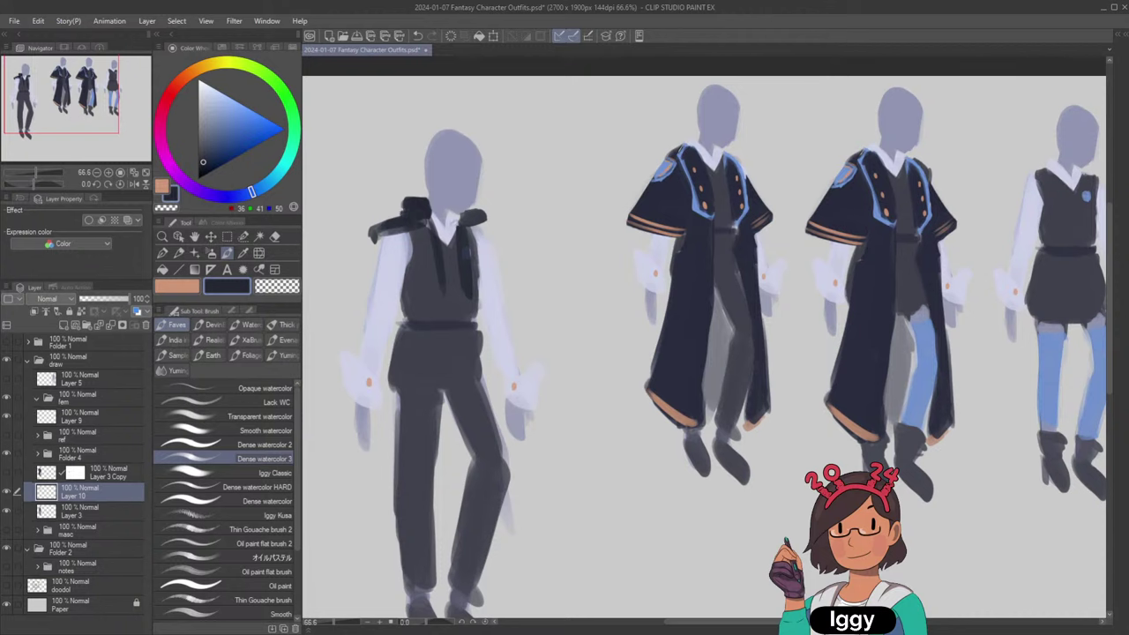
Block in the cropped jacket's upper body and both long, loose sleeves in the same dark navy.
mouse_move(408, 270)
mouse_down()
mouse_move(435, 251)
mouse_move(437, 289)
mouse_move(413, 278)
mouse_move(428, 248)
mouse_move(434, 258)
mouse_move(423, 229)
mouse_move(410, 259)
mouse_move(360, 293)
mouse_move(383, 260)
mouse_move(361, 323)
mouse_up()
key(ctrl+z)
key(ctrl+z)
mouse_move(379, 231)
mouse_down()
mouse_move(347, 358)
mouse_move(356, 388)
mouse_move(383, 400)
mouse_move(396, 341)
mouse_move(380, 401)
mouse_move(389, 247)
mouse_move(366, 329)
mouse_move(399, 249)
mouse_move(381, 389)
mouse_move(360, 364)
mouse_move(352, 390)
mouse_up()
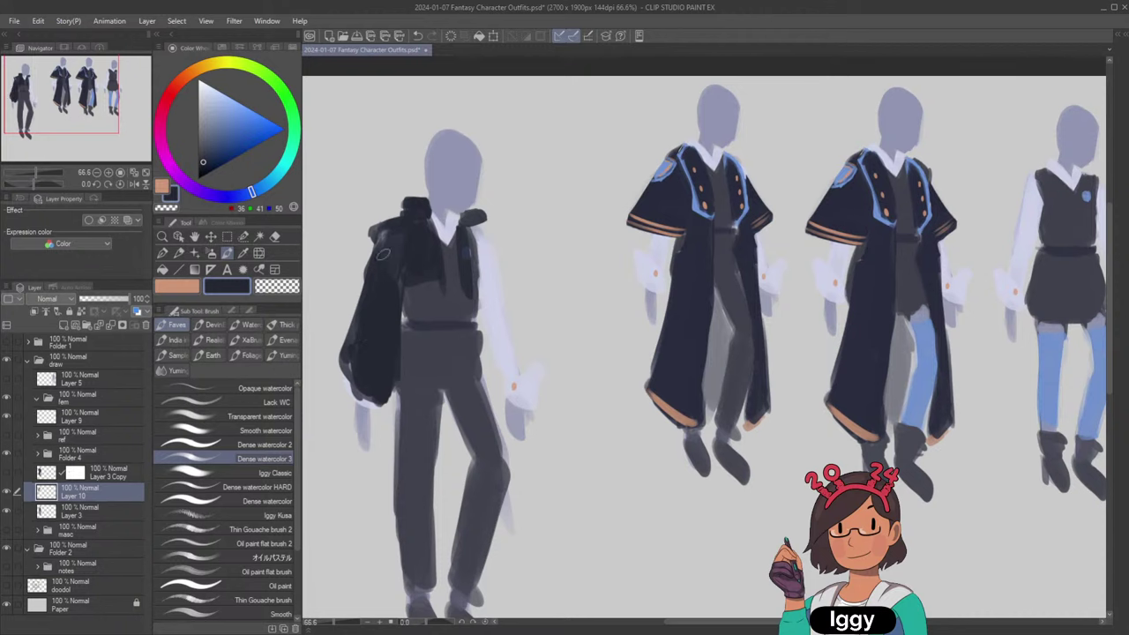
mouse_move(385, 261)
mouse_down()
mouse_move(406, 233)
mouse_move(401, 276)
mouse_up()
mouse_move(472, 271)
mouse_down()
mouse_move(471, 230)
mouse_move(481, 287)
mouse_move(487, 242)
mouse_move(528, 397)
mouse_move(521, 375)
mouse_move(505, 392)
mouse_move(516, 334)
mouse_move(533, 402)
mouse_up()
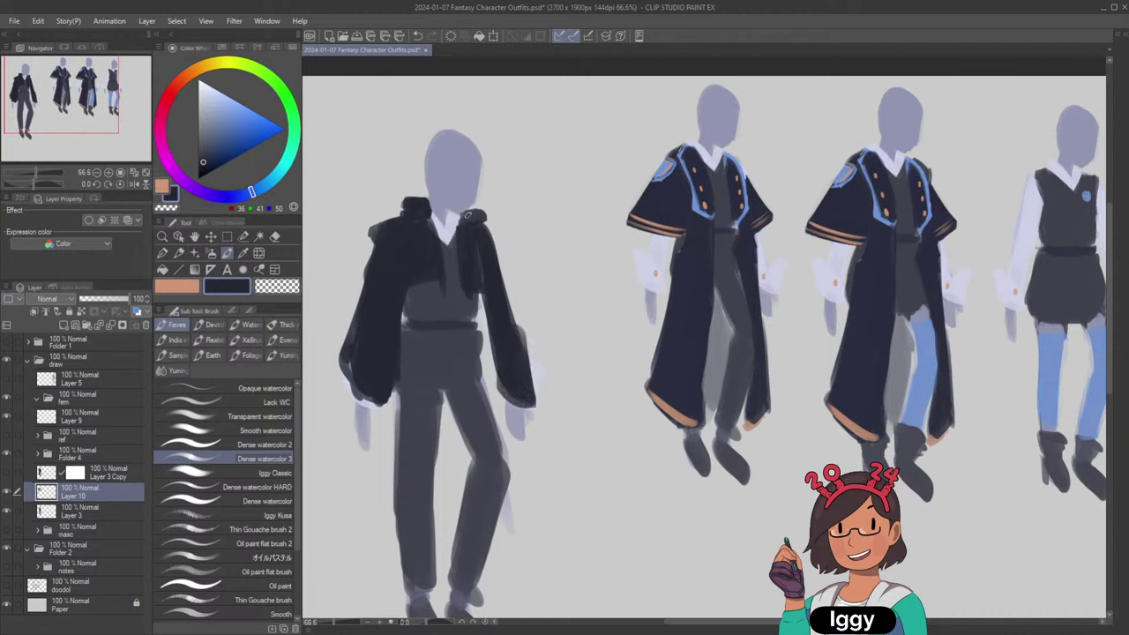
Refine the dark jacket's collar, shoulder edges and lower front edge, undoing unwanted strokes.
mouse_move(469, 214)
mouse_down()
mouse_move(464, 226)
mouse_move(482, 213)
mouse_up()
key(ctrl+z)
key(ctrl+z)
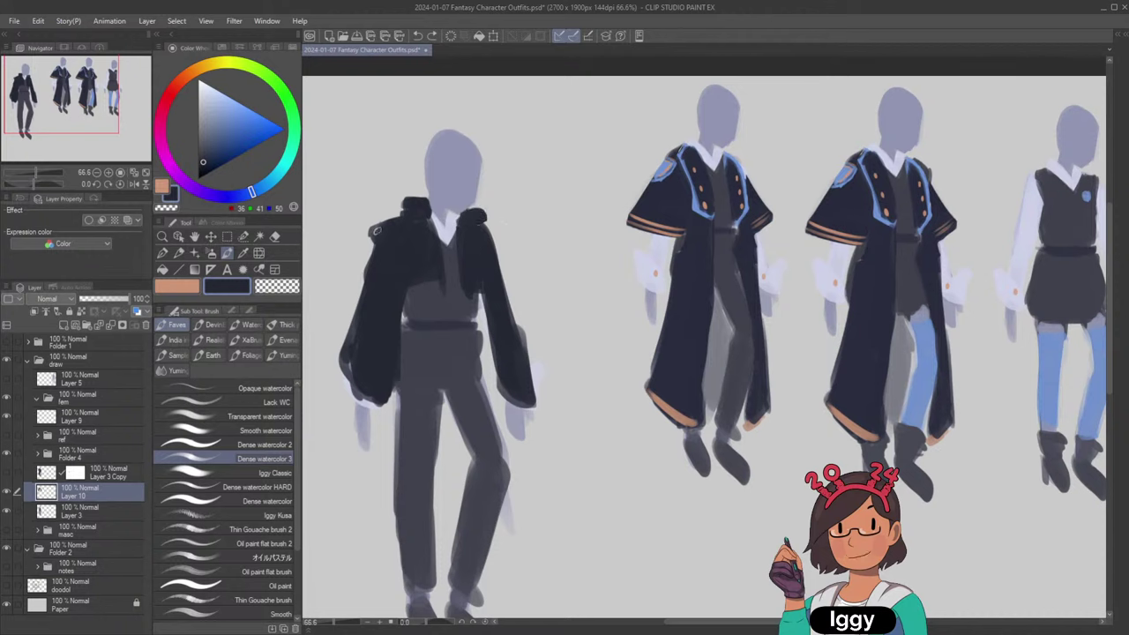
key(ctrl+z)
mouse_move(378, 230)
mouse_down()
mouse_move(405, 223)
mouse_move(377, 228)
mouse_up()
drag(484, 215, 489, 213)
key(c)
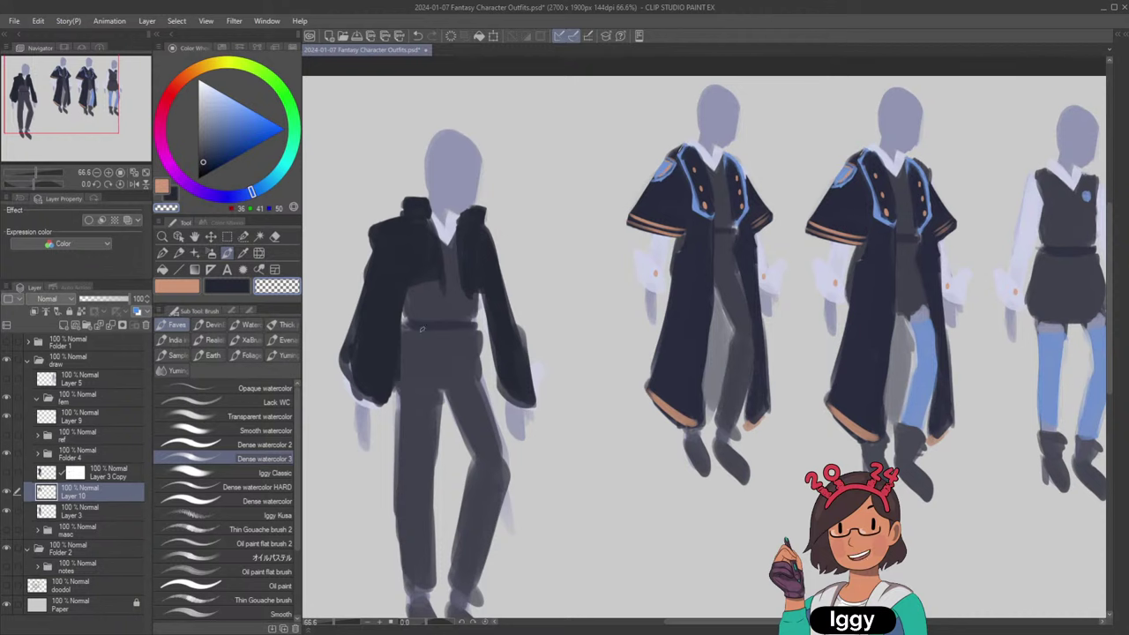
key(c)
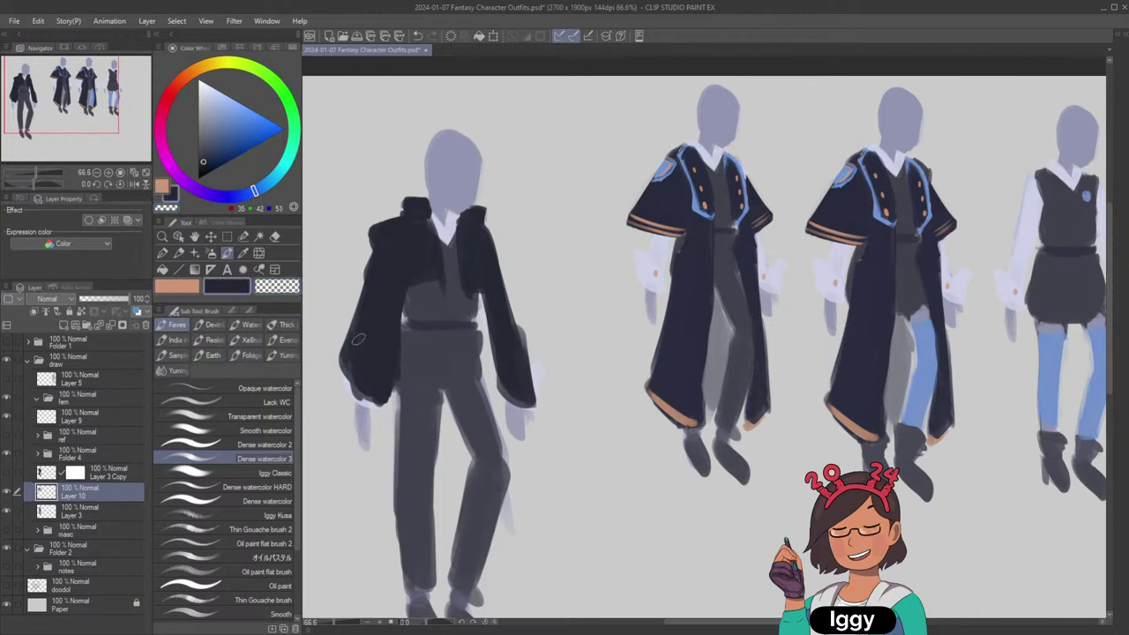
key(c)
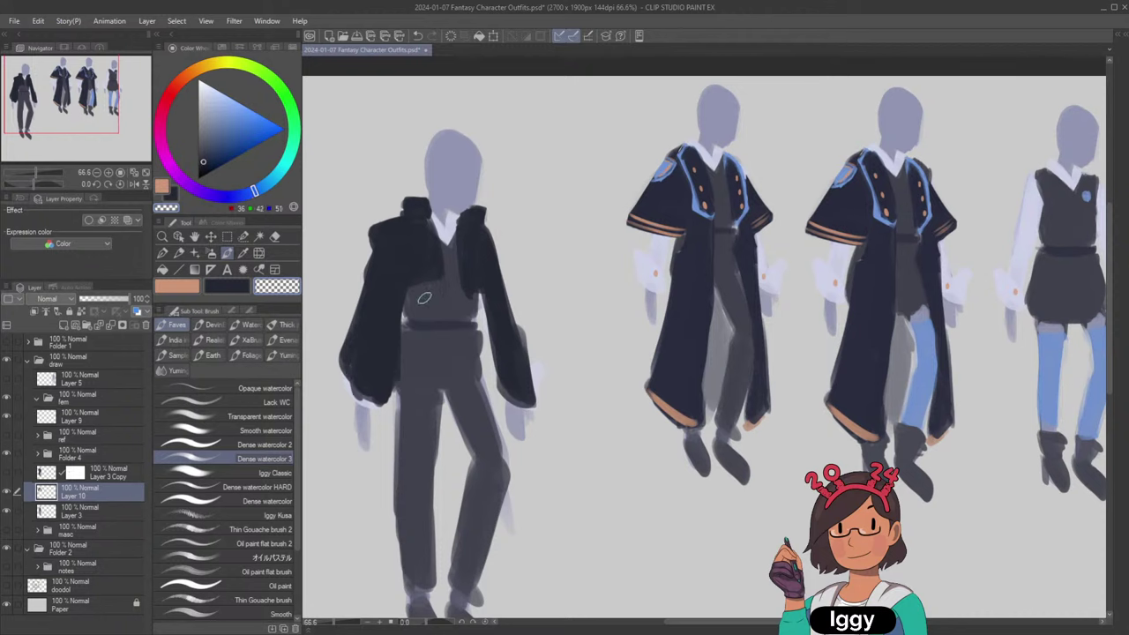
Paint dark navy gloves over both hands of the large figure.
key(c)
mouse_move(362, 411)
mouse_down()
mouse_move(358, 445)
mouse_move(381, 398)
mouse_up()
mouse_move(519, 393)
mouse_down()
mouse_move(516, 446)
mouse_move(519, 437)
mouse_up()
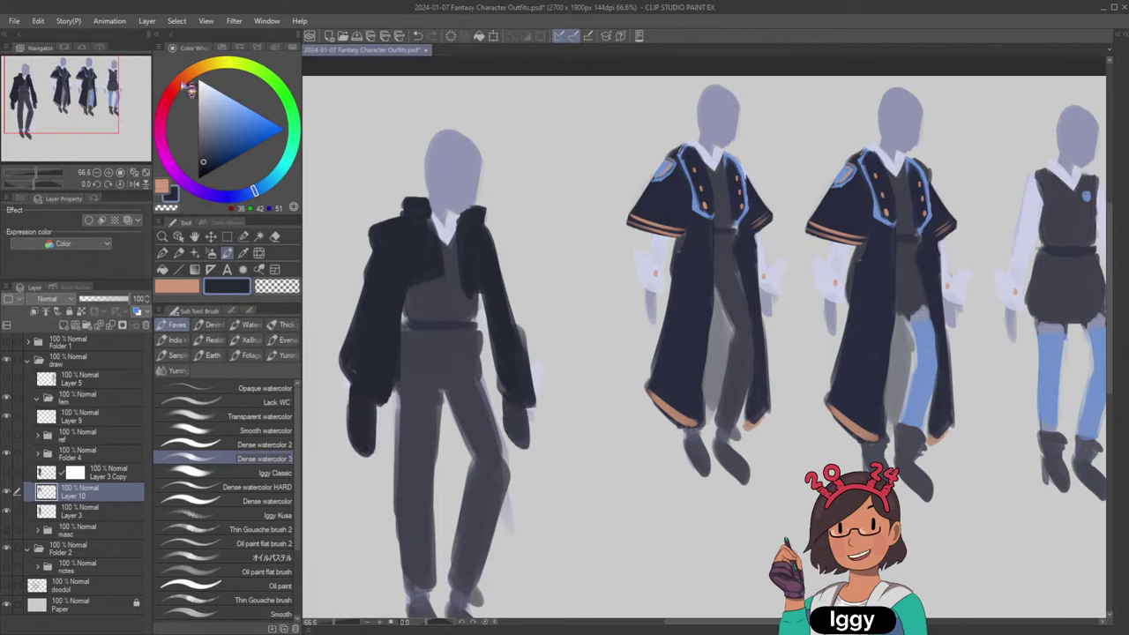
Mix a dark muted maroon and paint it over both gloves of the large figure.
click(179, 82)
mouse_move(209, 159)
mouse_down()
mouse_move(210, 149)
mouse_move(206, 159)
mouse_up()
click(182, 79)
click(211, 154)
click(168, 99)
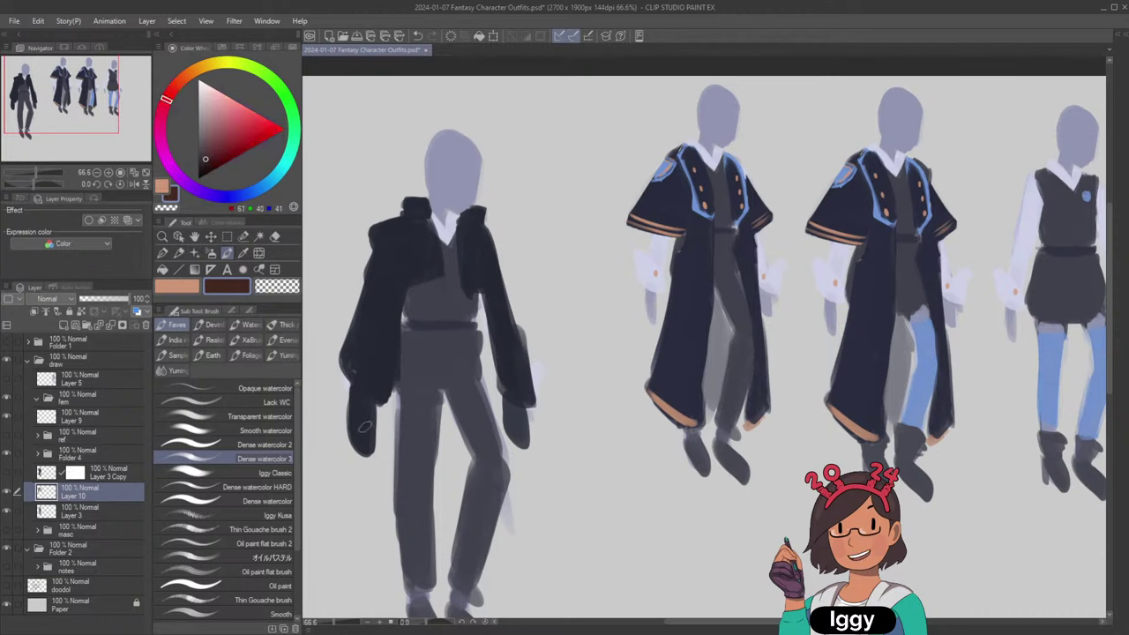
click(164, 129)
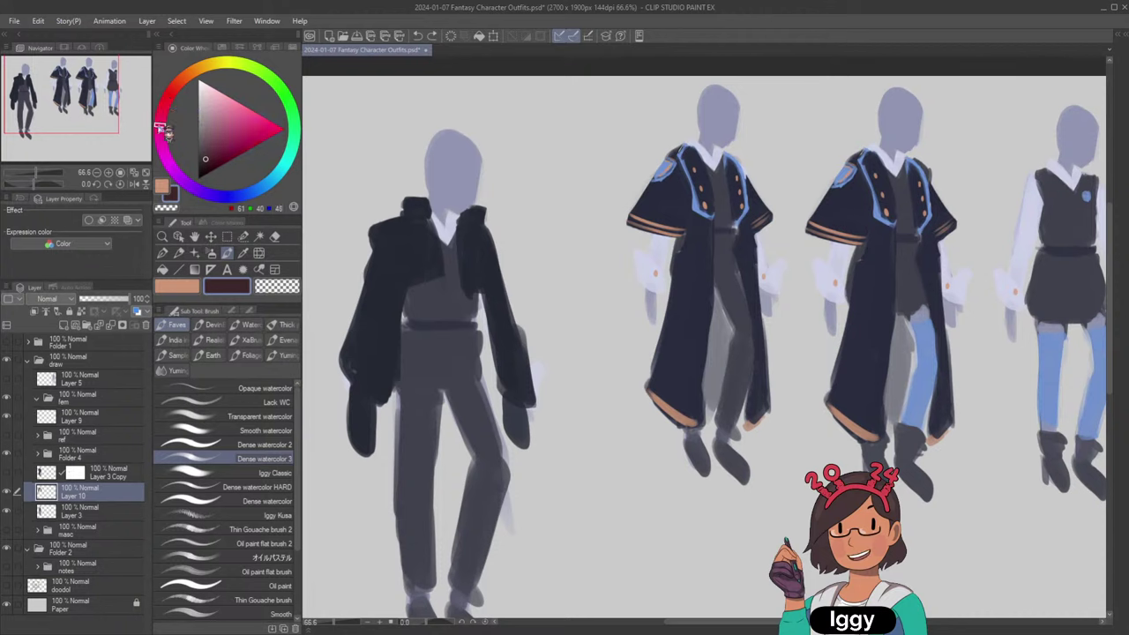
click(207, 148)
drag(363, 399, 359, 443)
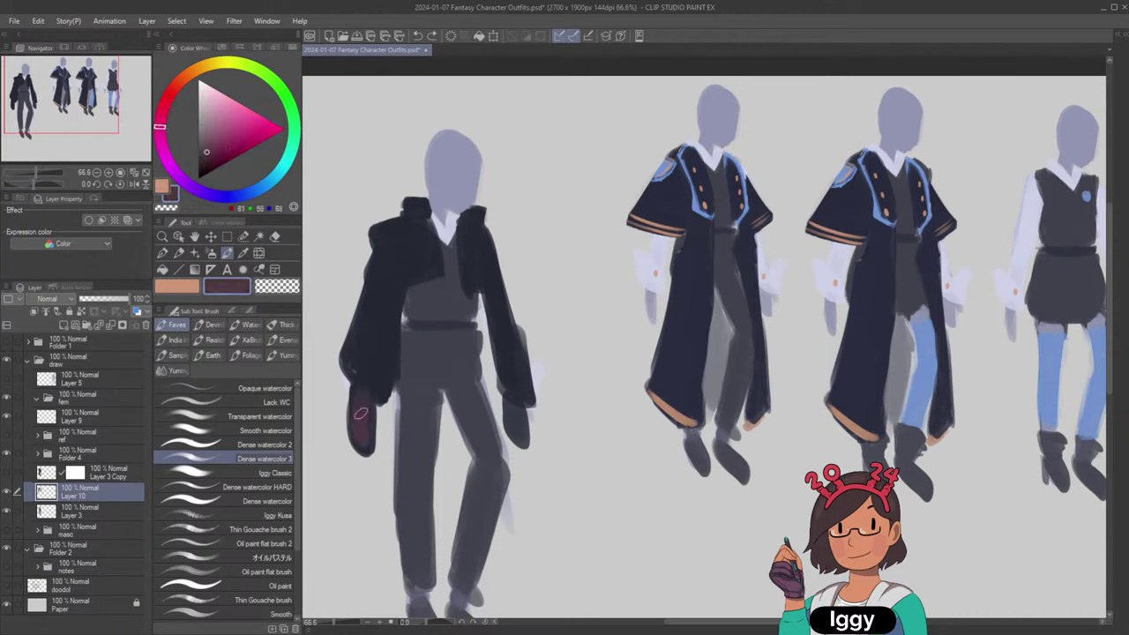
drag(505, 416, 517, 441)
key(ctrl+z)
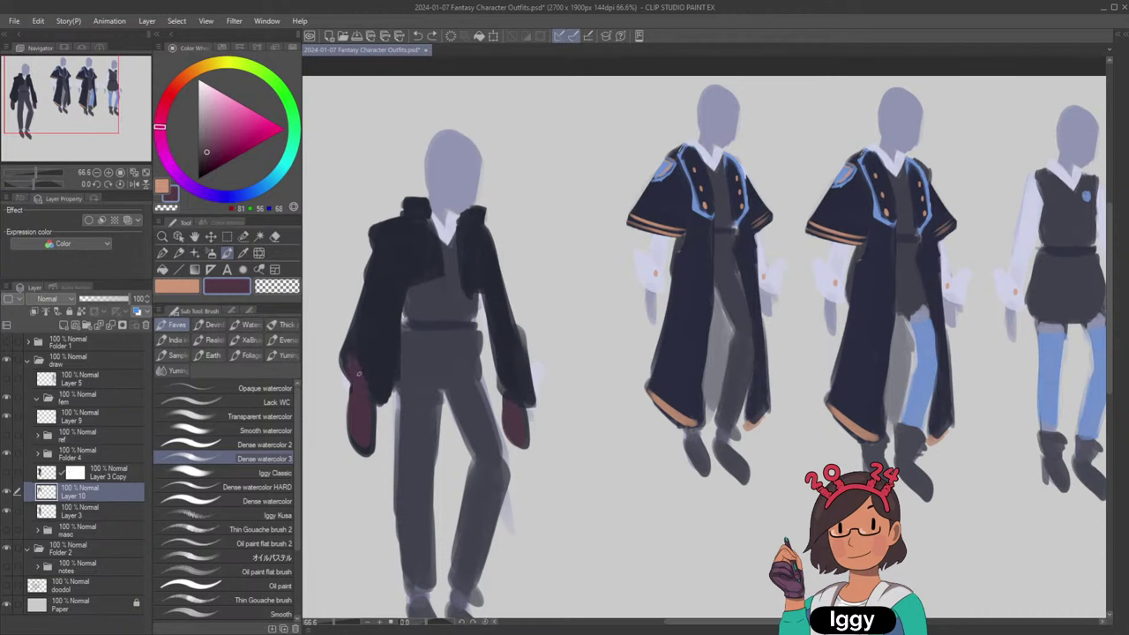
Shape both maroon gloves, adding thumbs and cuff edges and erasing gaps between the fingers on one hand.
drag(391, 393, 368, 399)
mouse_move(526, 391)
mouse_down()
mouse_move(536, 379)
mouse_move(530, 398)
mouse_up()
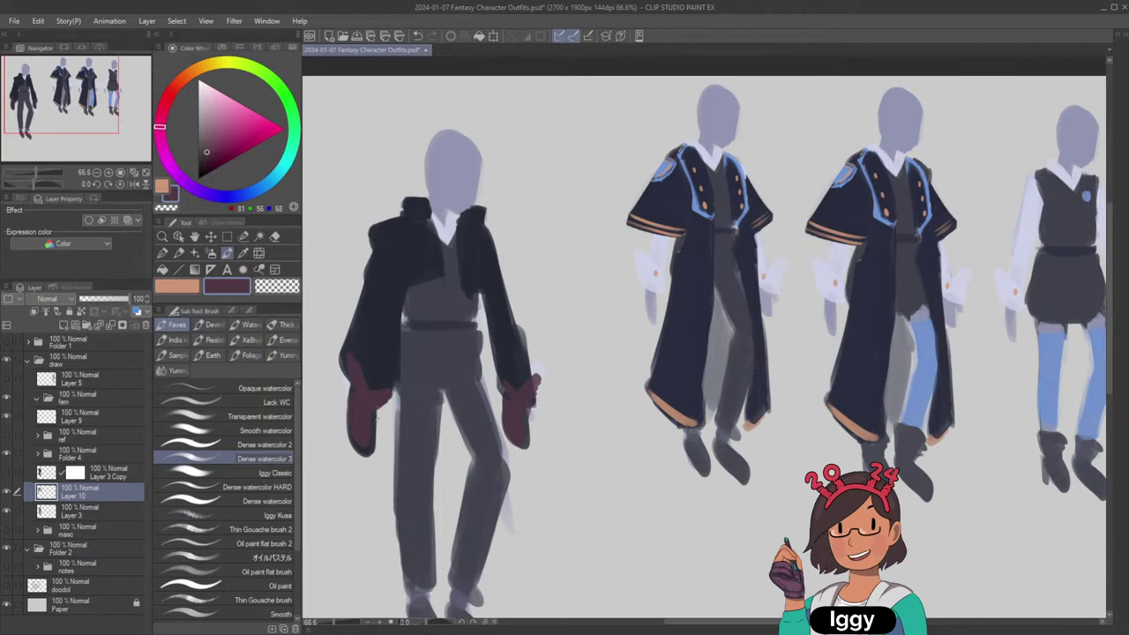
mouse_move(377, 412)
mouse_down()
mouse_move(385, 431)
mouse_move(373, 462)
mouse_up()
key(c)
drag(369, 436, 359, 456)
alt+click(354, 429)
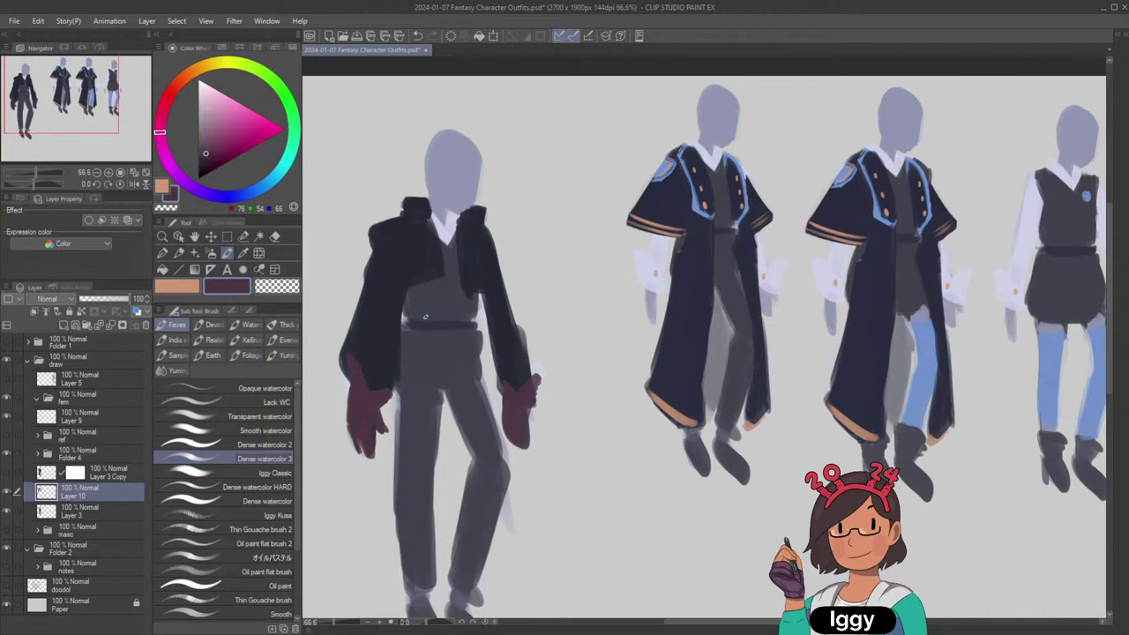
Mix a slightly varied dark maroon and refine the fingers of the large figure's gloves.
click(159, 142)
click(208, 154)
alt+click(536, 379)
scroll(73, 119, down, 5)
drag(75, 121, 69, 113)
scroll(396, 205, up, 2)
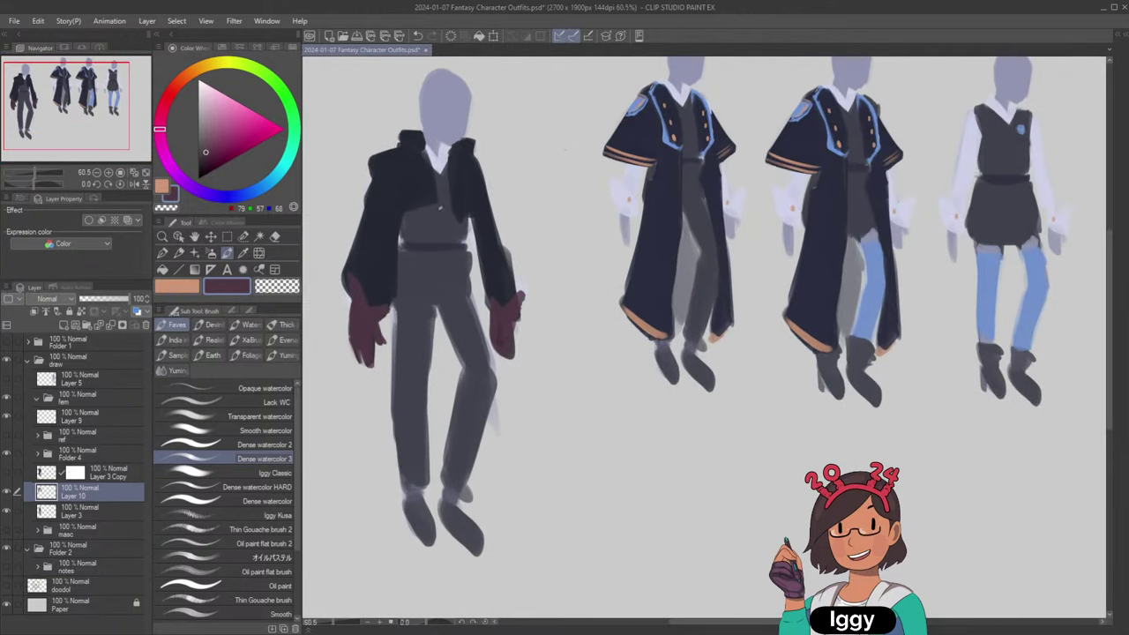
Clean up the jacket's front opening and shoulder edge with sampled navy and transparent strokes.
alt+click(396, 205)
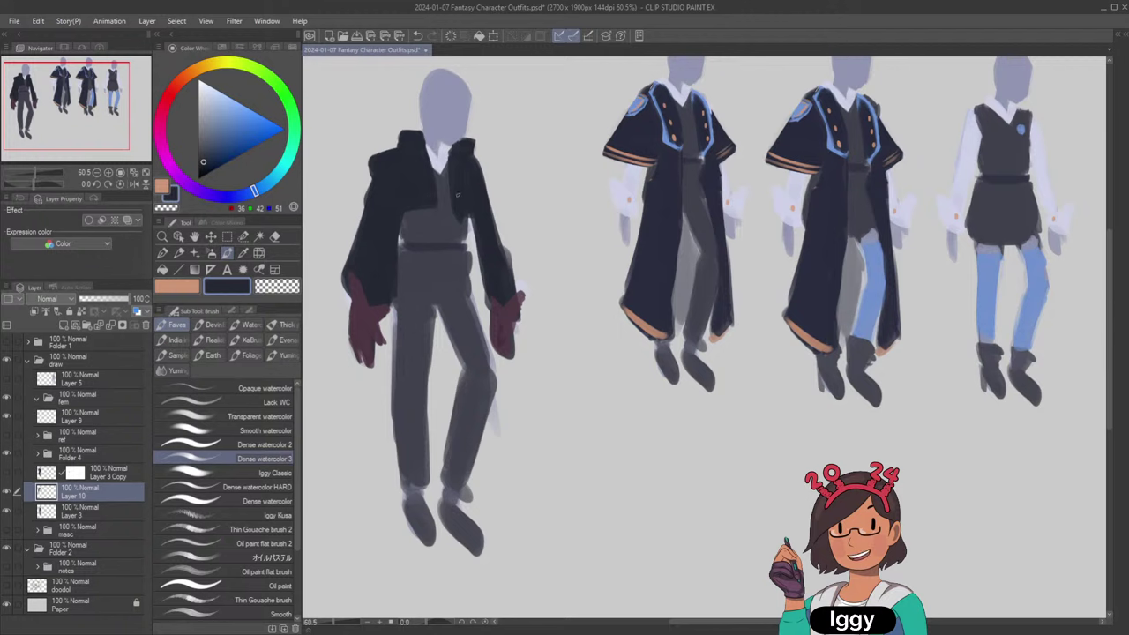
key(j)
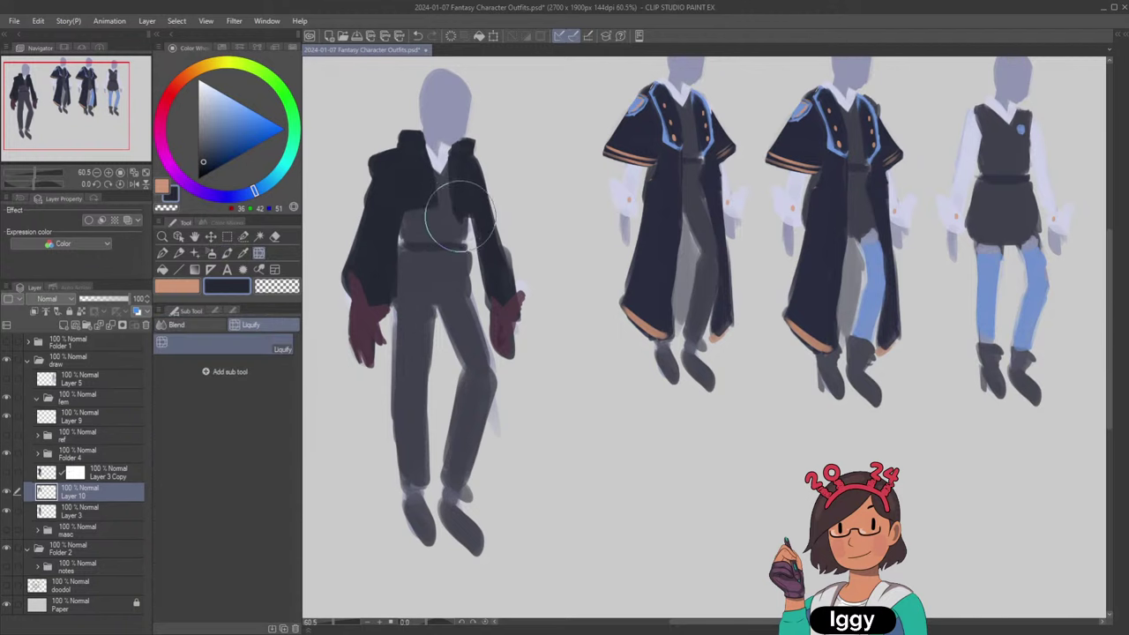
click(226, 253)
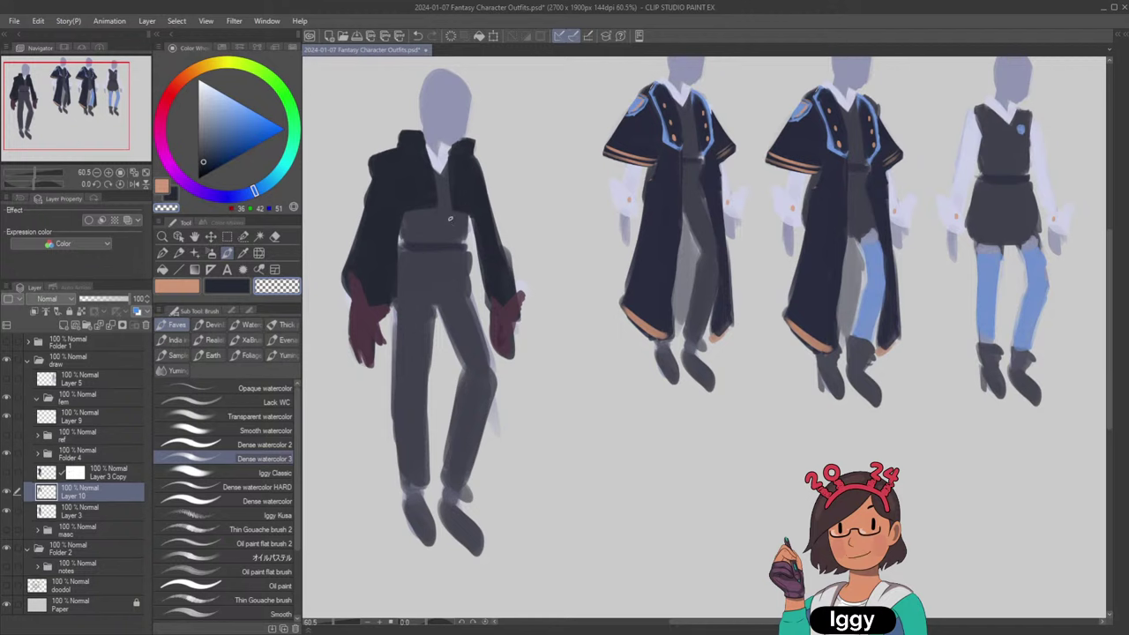
key(x)
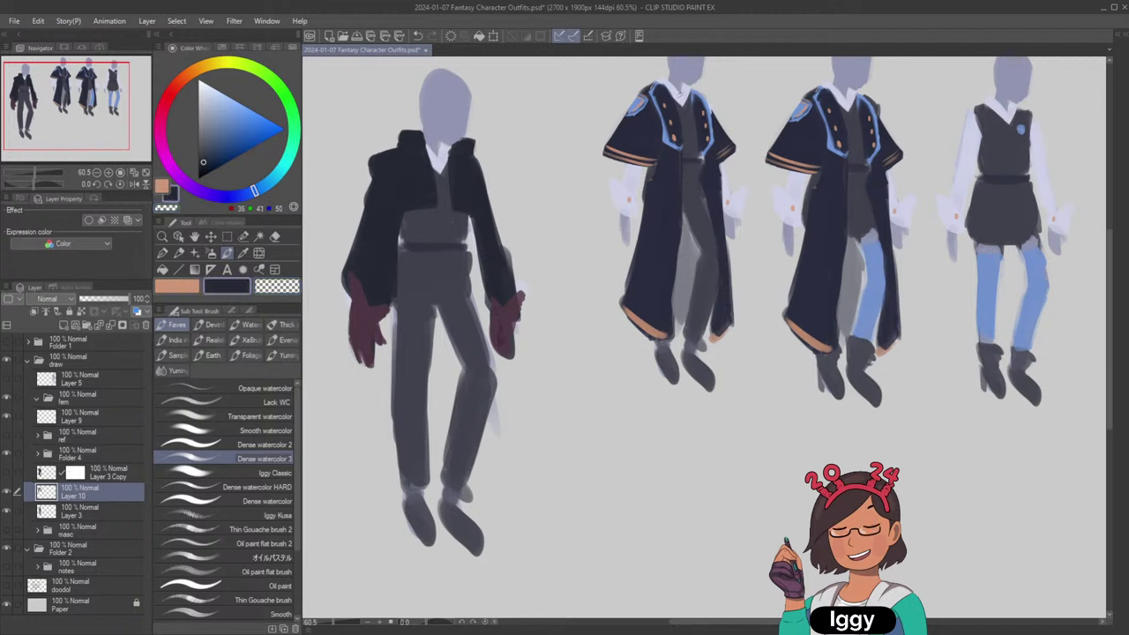
alt+click(471, 172)
drag(474, 159, 482, 170)
key(c)
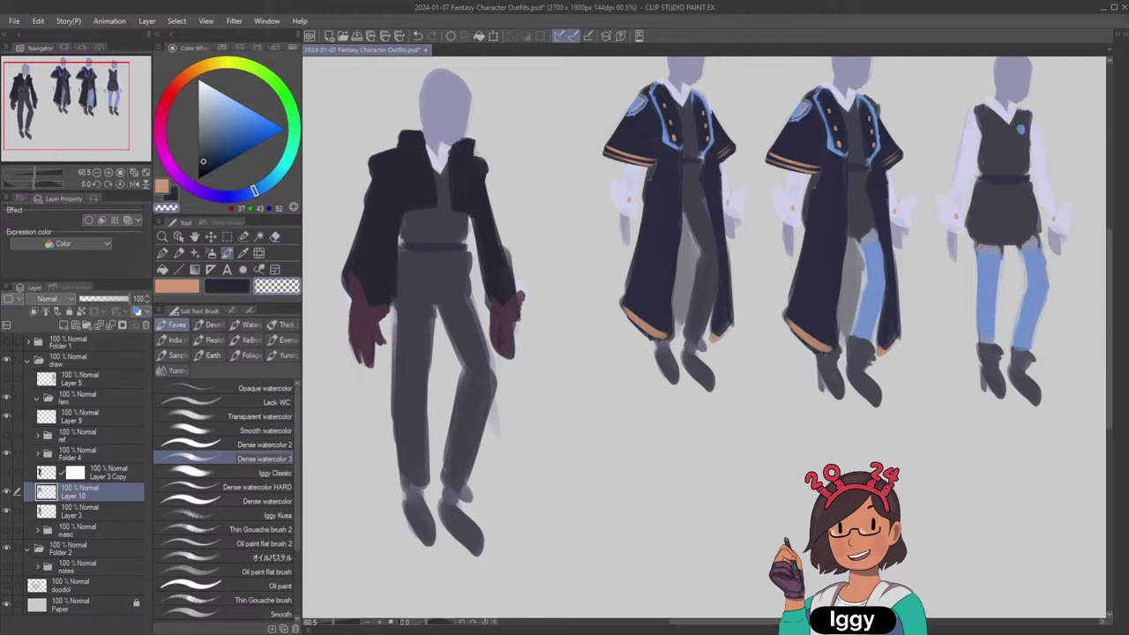
Shade the jacket's shoulders and sleeves with lighter blue-navy tones, undoing unwanted strokes.
alt+click(408, 171)
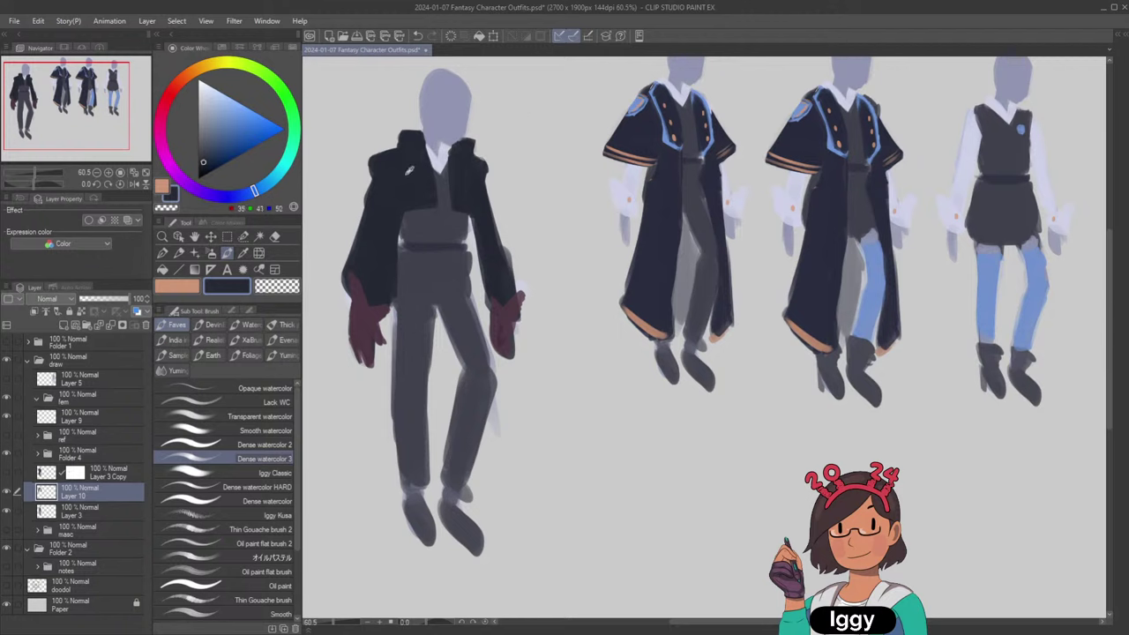
alt+click(382, 160)
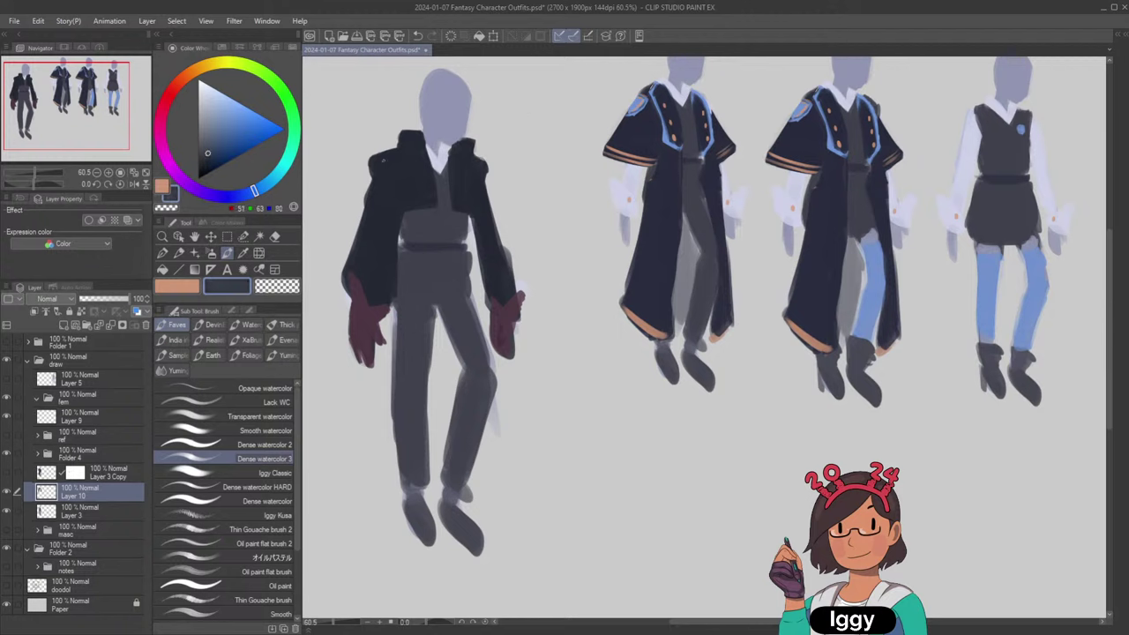
alt+click(390, 164)
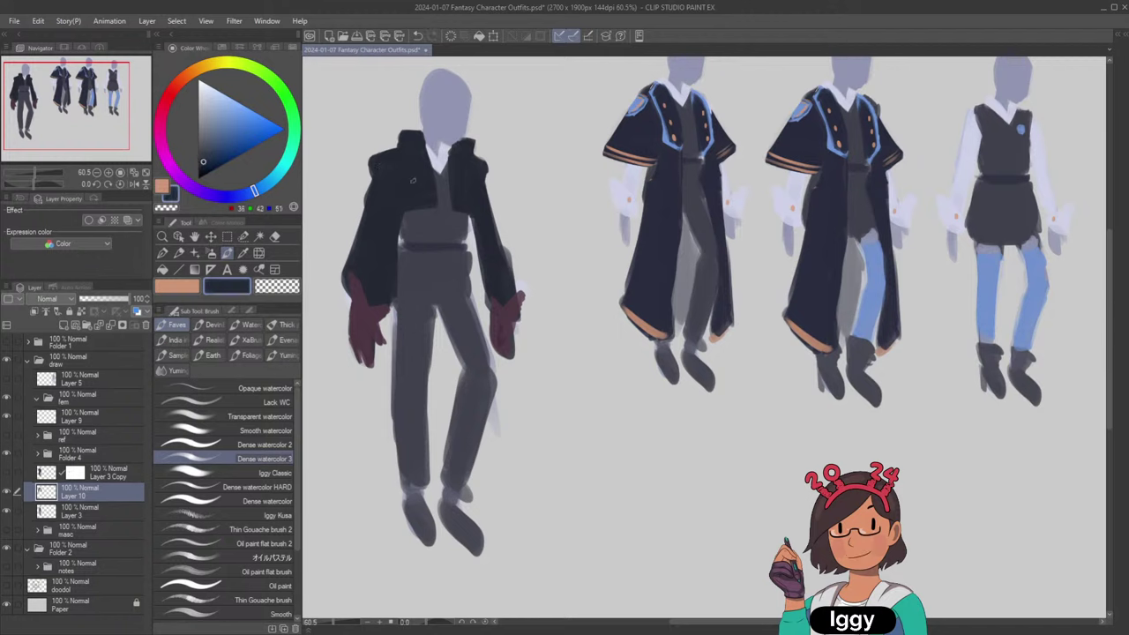
key(ctrl+z)
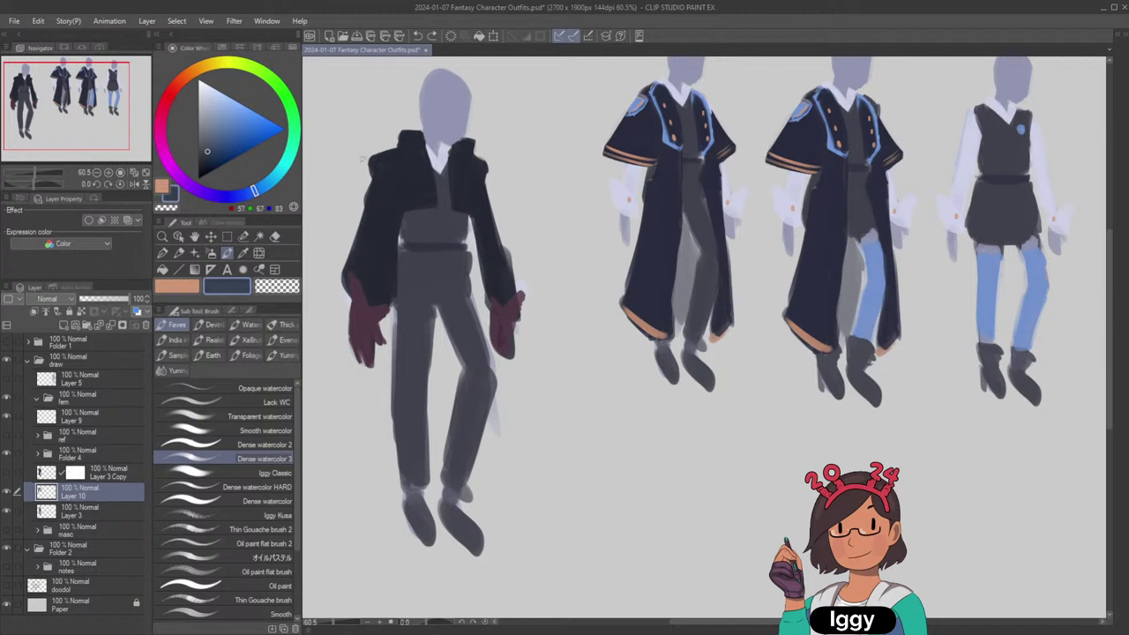
alt+click(382, 163)
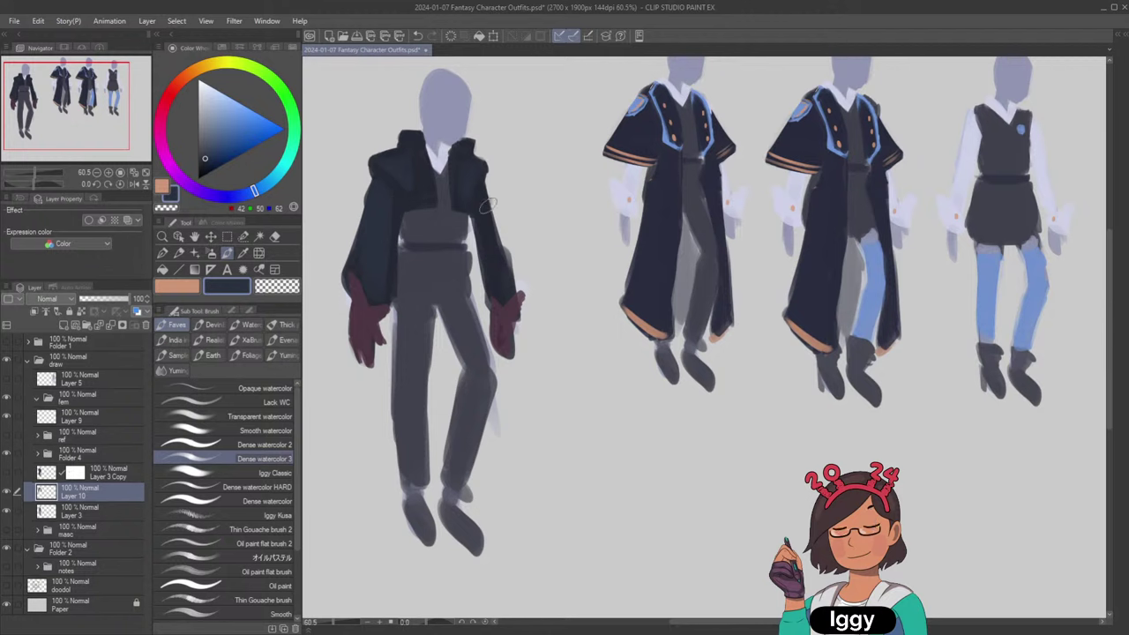
mouse_move(488, 205)
mouse_down()
mouse_move(490, 250)
mouse_move(479, 187)
mouse_up()
Extend the jacket's lower front edges over the waist in dark navy, undoing unwanted strokes.
mouse_move(405, 220)
mouse_down()
mouse_move(463, 221)
mouse_move(454, 214)
mouse_move(469, 206)
mouse_move(454, 195)
mouse_move(413, 236)
mouse_move(433, 214)
mouse_move(407, 227)
mouse_move(451, 229)
mouse_up()
key(ctrl+z)
alt+click(448, 205)
key(ctrl+z)
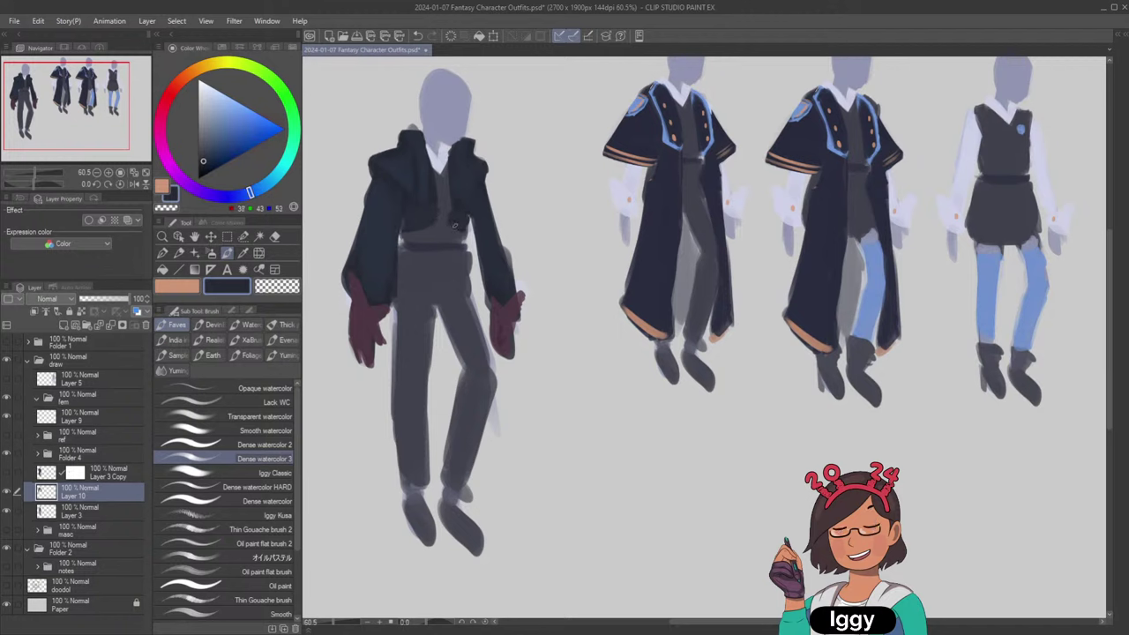
alt+click(422, 210)
alt+click(430, 195)
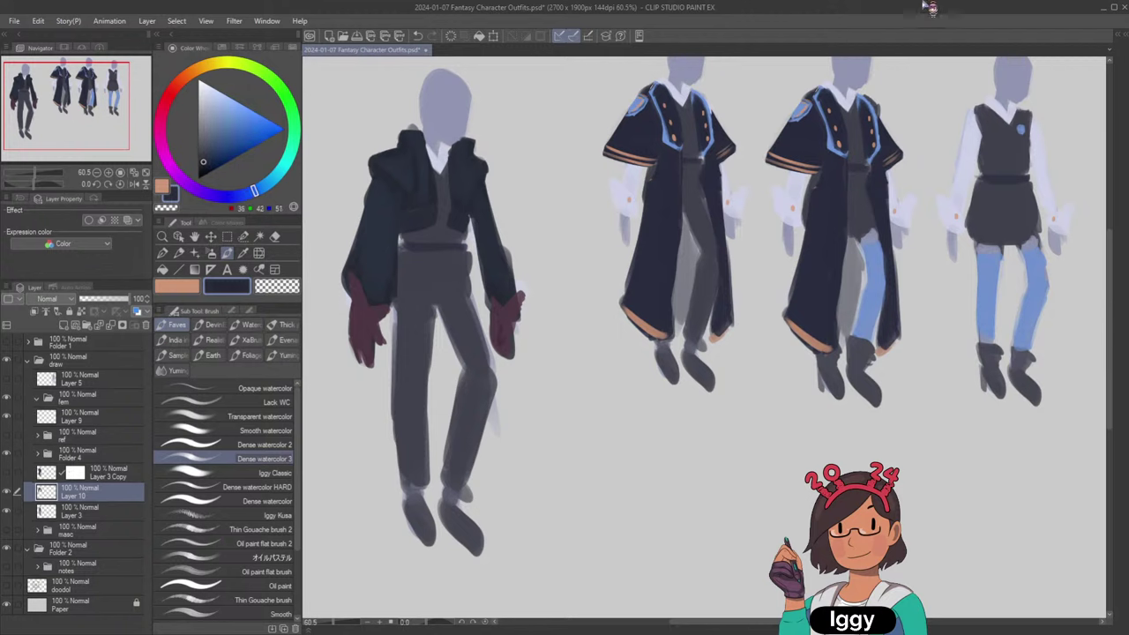
Paint a maroon tab on each side of the jacket front and top both with a small orange button.
alt+click(497, 329)
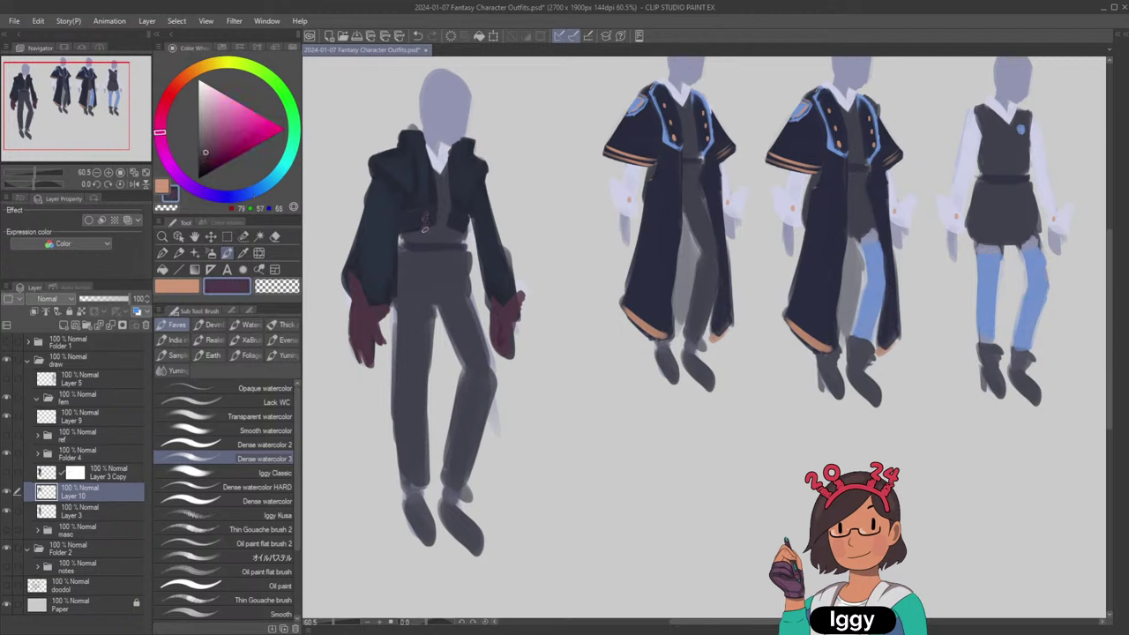
key(ctrl+z)
drag(424, 207, 424, 197)
alt+click(645, 319)
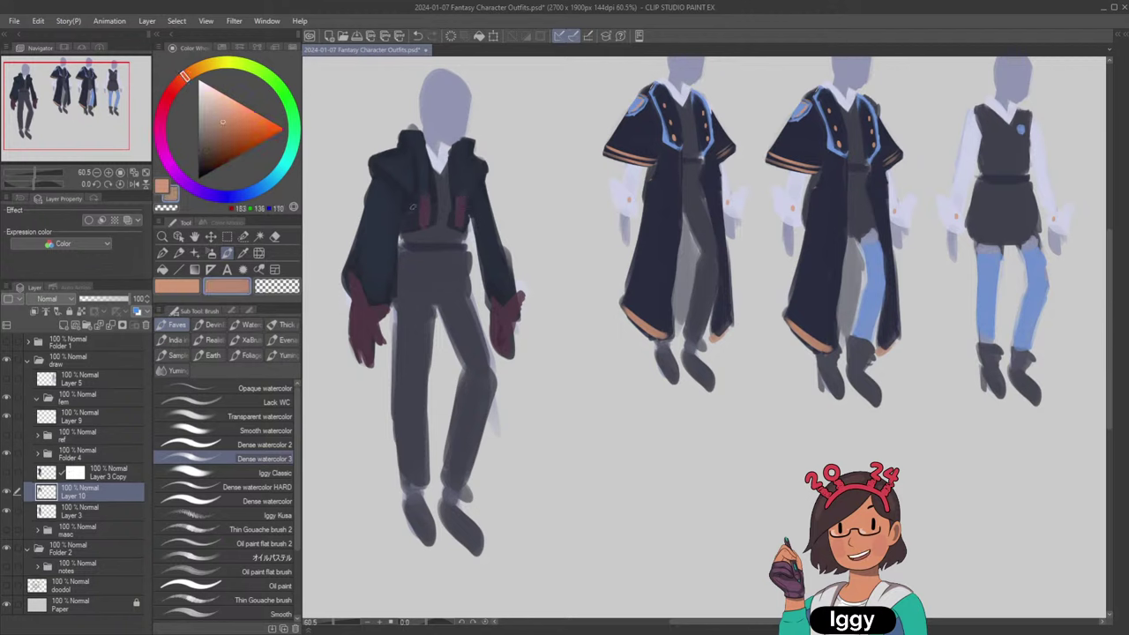
drag(460, 197, 460, 205)
Refine the outlines of the two maroon jacket tabs with sampled dark navy.
alt+click(380, 237)
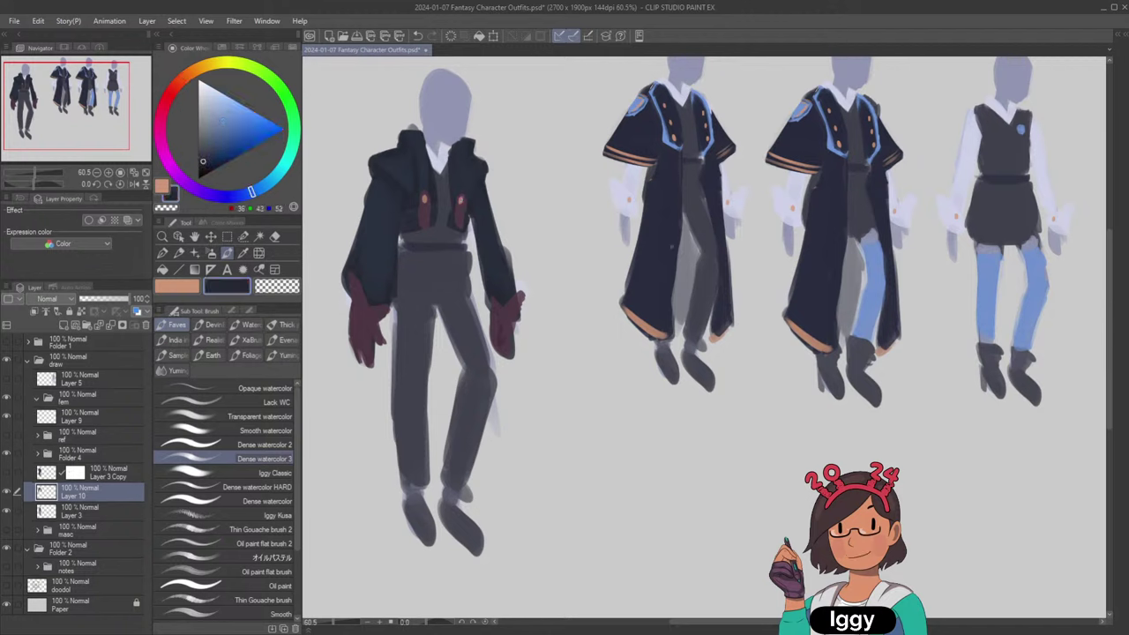
alt+click(440, 195)
drag(420, 205, 417, 221)
key(ctrl+z)
drag(464, 208, 458, 224)
scroll(677, 71, down, 6)
scroll(757, 65, up, 2)
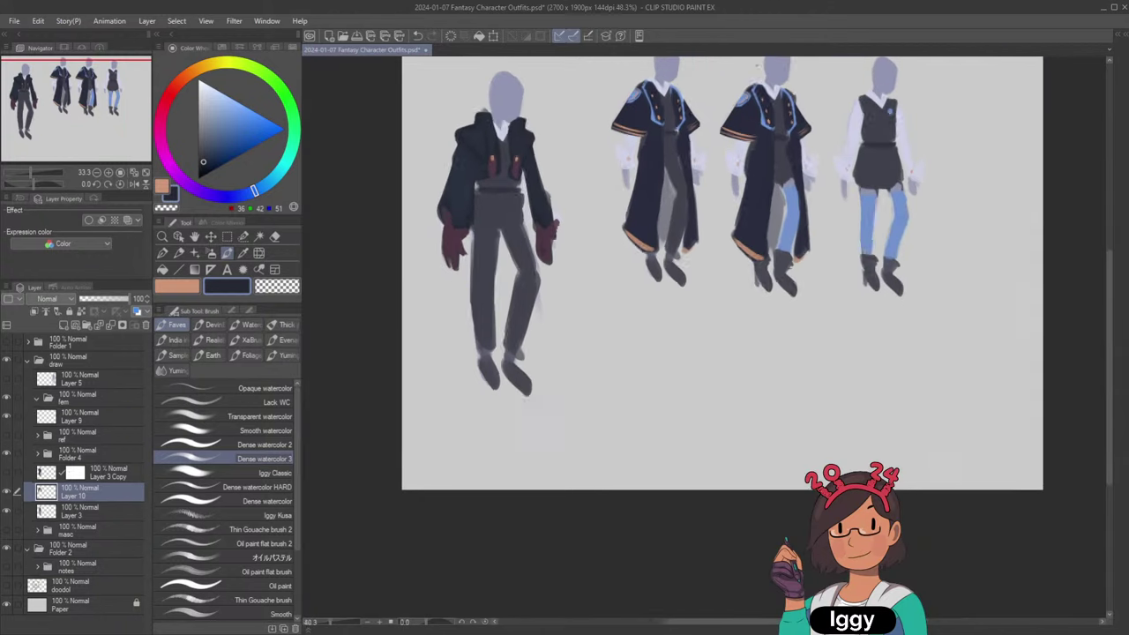
scroll(760, 65, up, 3)
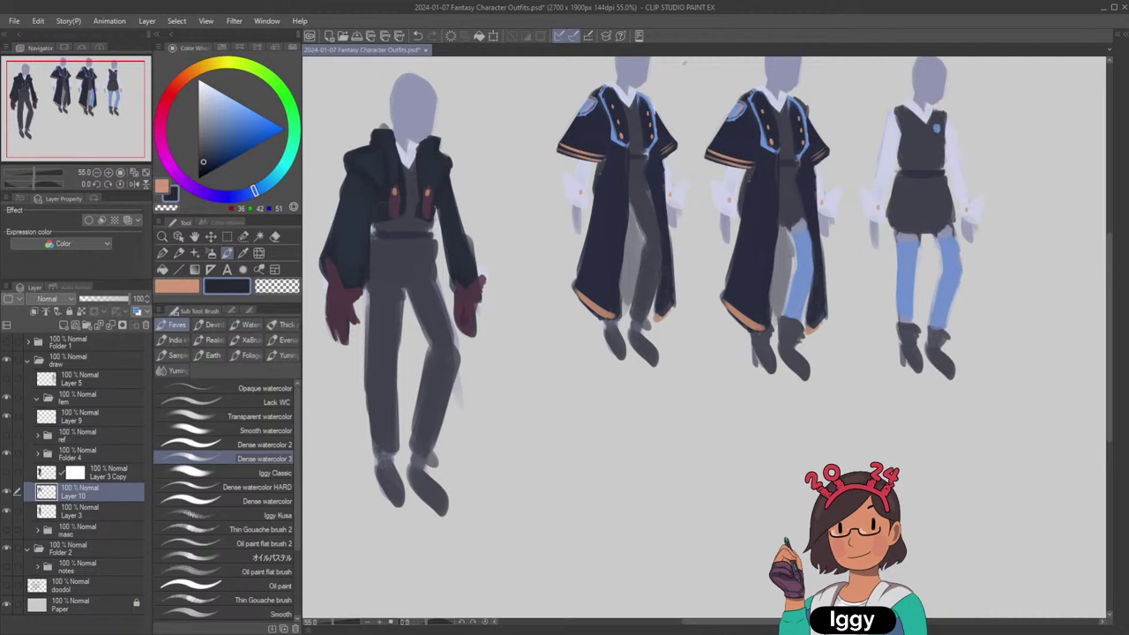
Mix a muted slate blue and paint light edges along the jacket's collar and shoulders.
alt+click(399, 170)
click(262, 188)
click(205, 152)
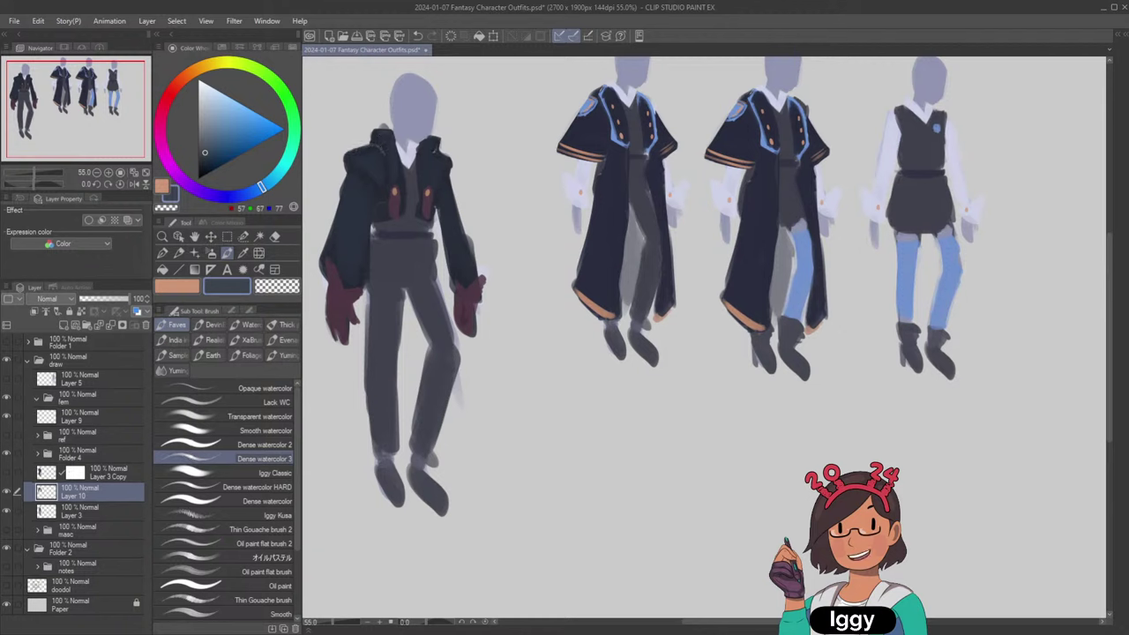
key(ctrl+z)
drag(437, 141, 433, 150)
Paint dark maroon goggle frames across the large figure's forehead.
drag(103, 125, 95, 105)
scroll(540, 300, up, 3)
scroll(529, 291, down, 4)
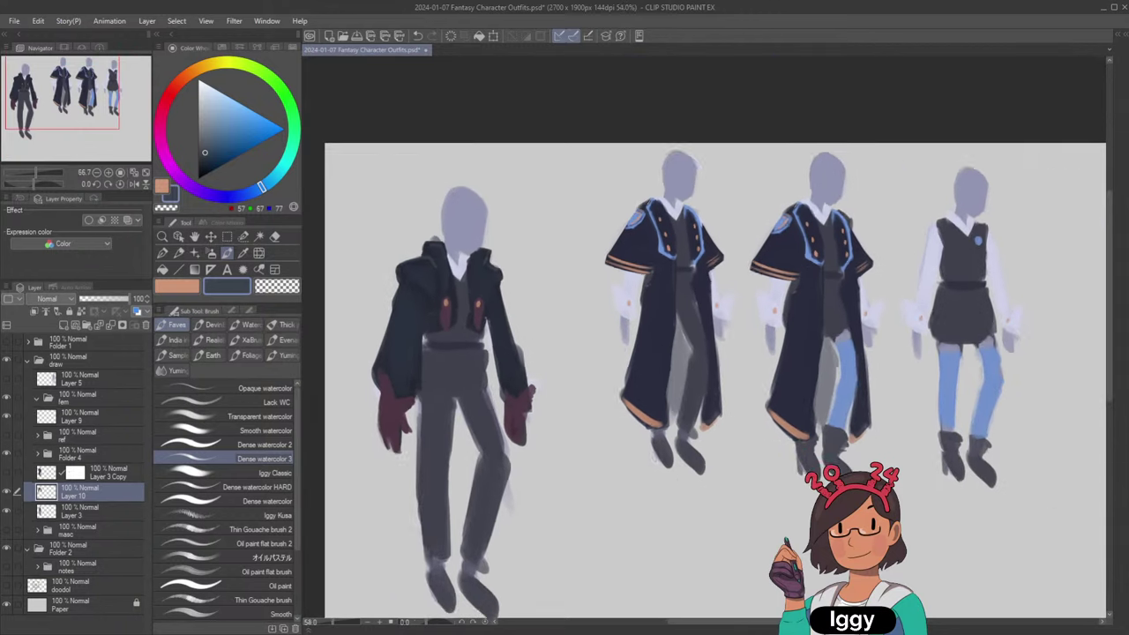
scroll(603, 221, up, 1)
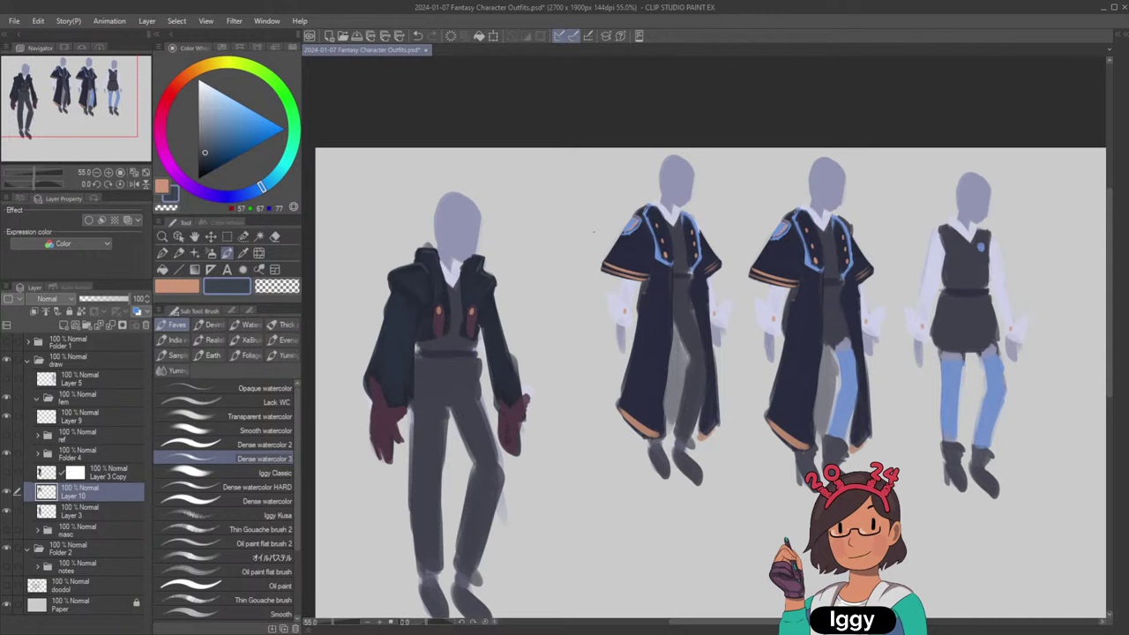
scroll(590, 234, down, 3)
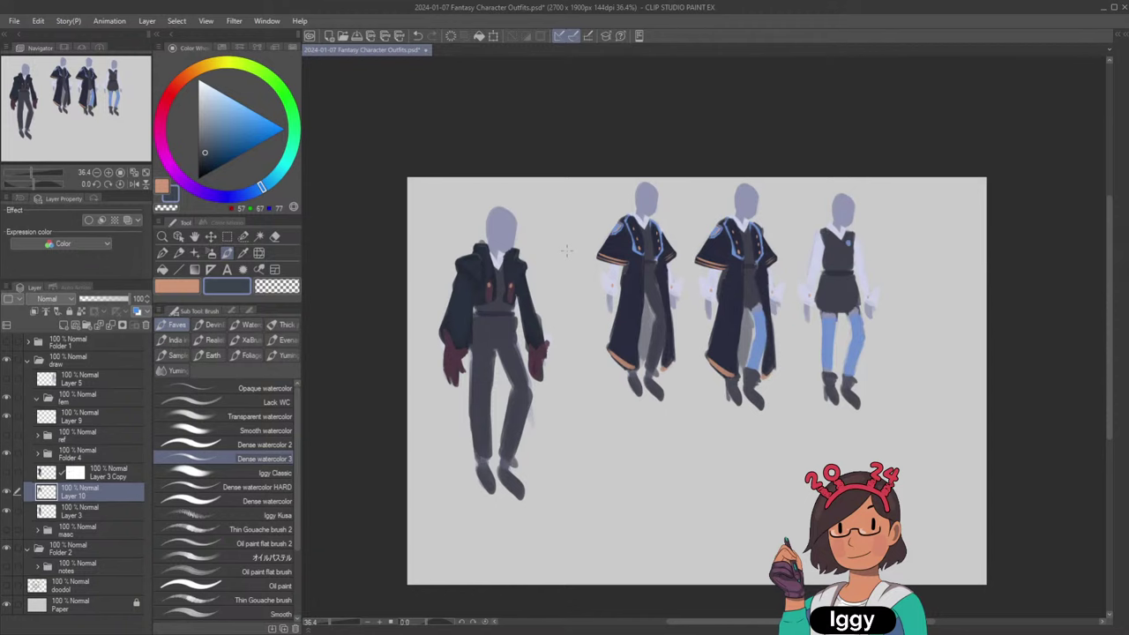
scroll(567, 251, up, 2)
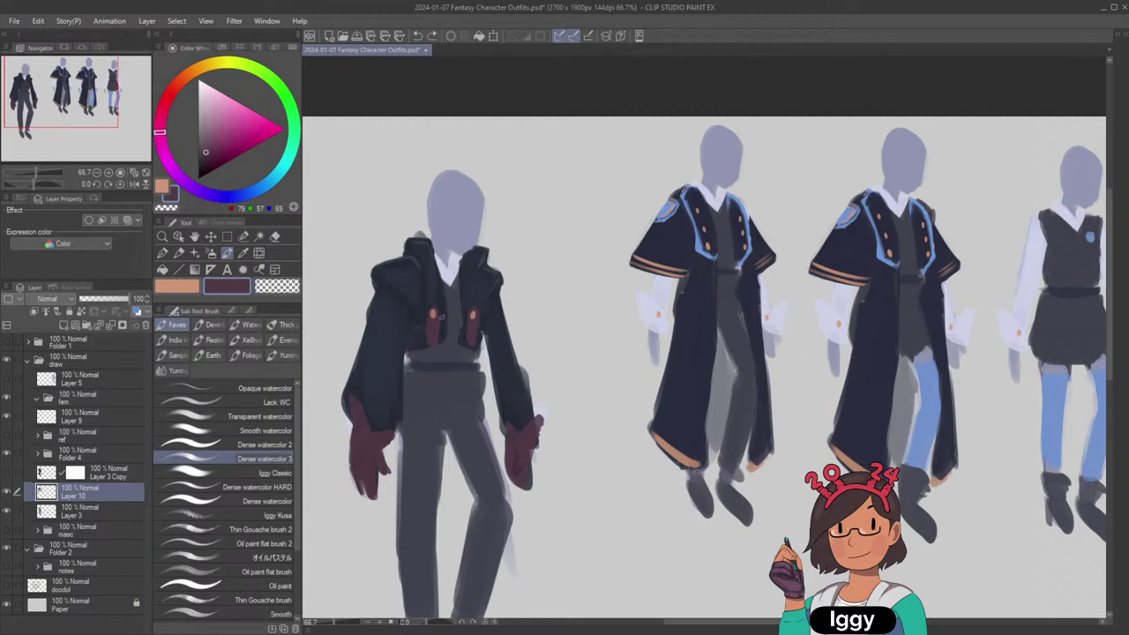
mouse_move(448, 187)
mouse_down()
mouse_move(484, 189)
mouse_move(443, 195)
mouse_move(484, 188)
mouse_move(448, 180)
mouse_up()
Fill the goggle lenses with the sampled orange and adjust their shape, undoing unwanted strokes.
alt+click(473, 316)
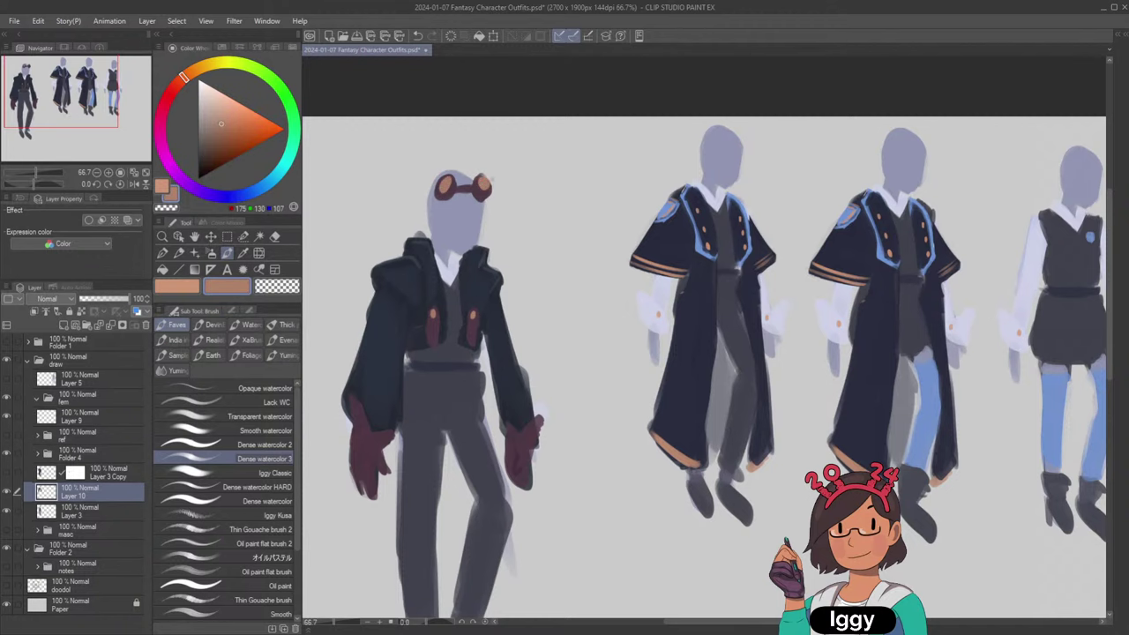
key(ctrl+minus)
key(ctrl+z)
key(ctrl+plus)
drag(485, 180, 487, 187)
key(ctrl+z)
key(ctrl+z)
scroll(608, 172, down, 1)
scroll(617, 186, up, 1)
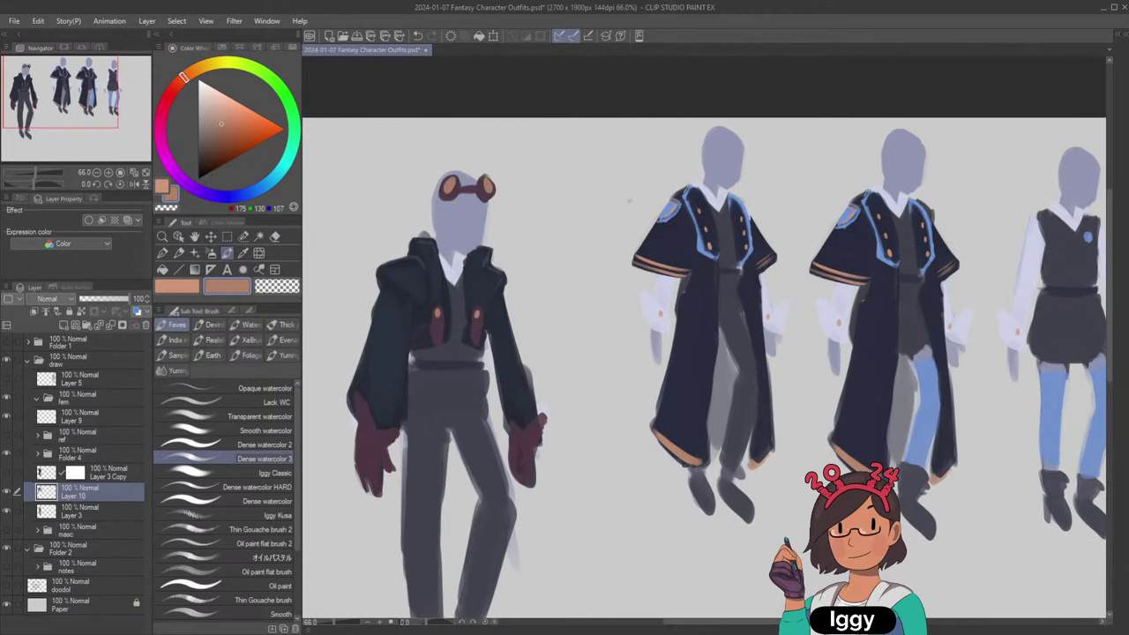
Try maroon strokes at the large figure's shirt collar and undo them.
drag(86, 113, 83, 120)
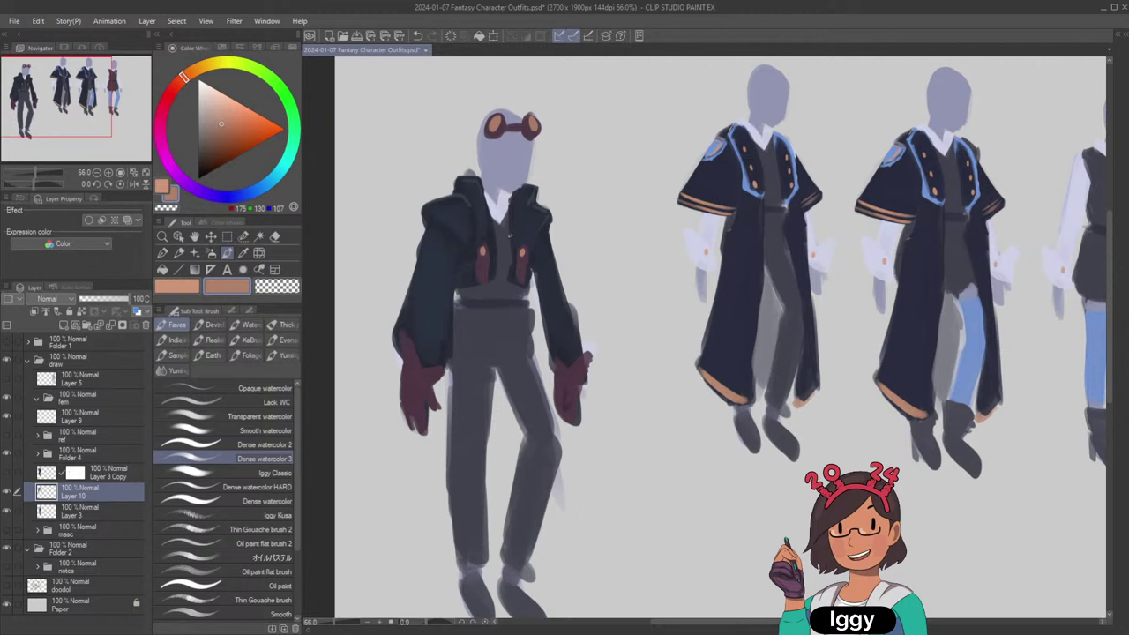
alt+click(521, 267)
mouse_move(496, 208)
mouse_down()
mouse_move(515, 194)
mouse_move(505, 223)
mouse_move(509, 210)
mouse_up()
key(ctrl+z)
key(ctrl+z)
key(ctrl+z)
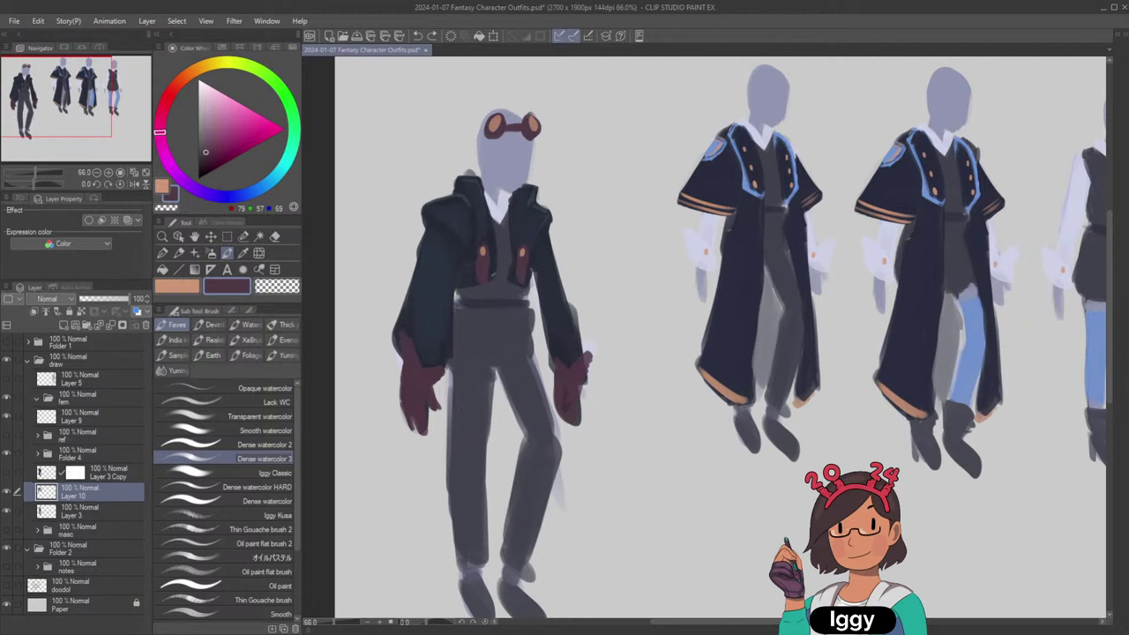
Try a maroon patch on the jacket's upper sleeve with the goggle color, undoing the strokes.
alt+click(499, 215)
alt+click(520, 129)
mouse_move(409, 268)
mouse_down()
mouse_move(435, 255)
mouse_move(410, 281)
mouse_move(418, 262)
mouse_up()
key(ctrl+z)
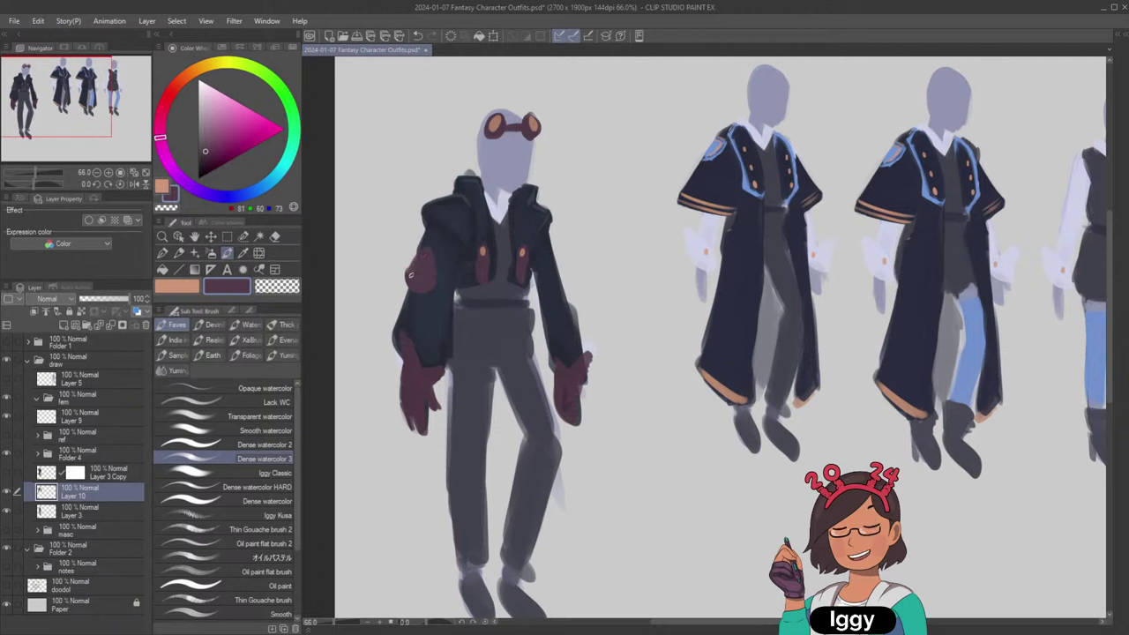
mouse_move(439, 272)
mouse_down()
mouse_move(445, 281)
mouse_move(430, 293)
mouse_up()
key(ctrl+z)
mouse_move(437, 277)
mouse_down()
mouse_move(464, 253)
mouse_move(441, 254)
mouse_move(430, 294)
mouse_up()
key(ctrl+z)
key(ctrl+z)
key(ctrl+z)
key(ctrl+z)
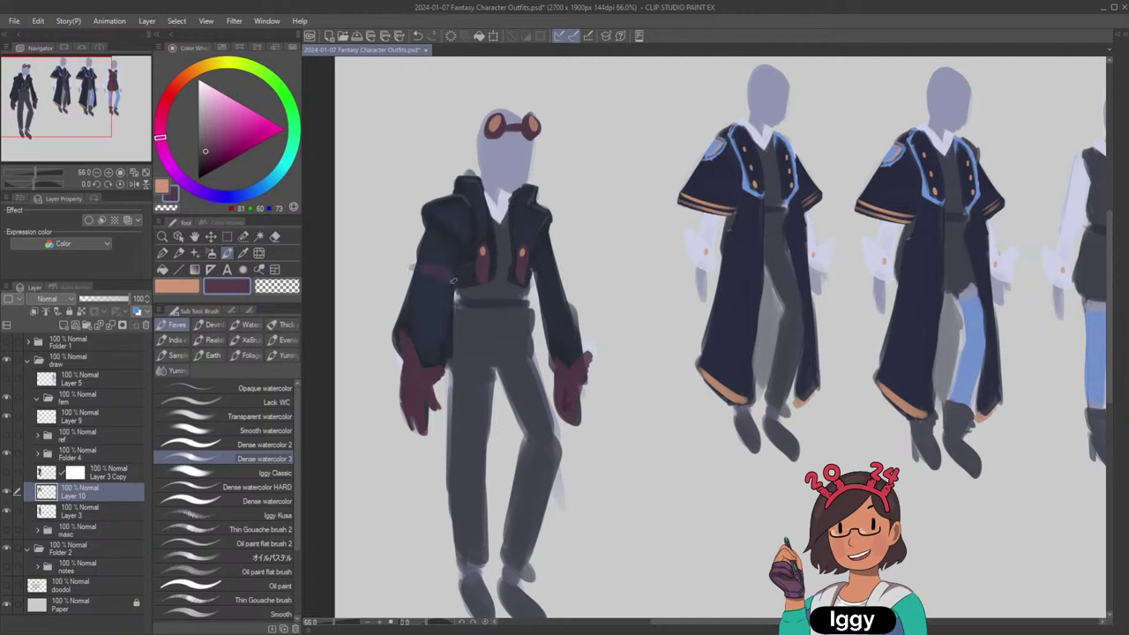
Try a thin maroon band around the jacket's upper sleeve and undo it.
mouse_move(425, 259)
mouse_down()
mouse_move(411, 282)
mouse_move(423, 287)
mouse_move(431, 264)
mouse_move(412, 276)
mouse_move(422, 293)
mouse_move(451, 280)
mouse_up()
key(ctrl+z)
key(ctrl+z)
key(ctrl+z)
Paint a light blue tied armband around the upper sleeve using the coat trim color, with darker blue knot details.
alt+click(753, 182)
alt+click(752, 184)
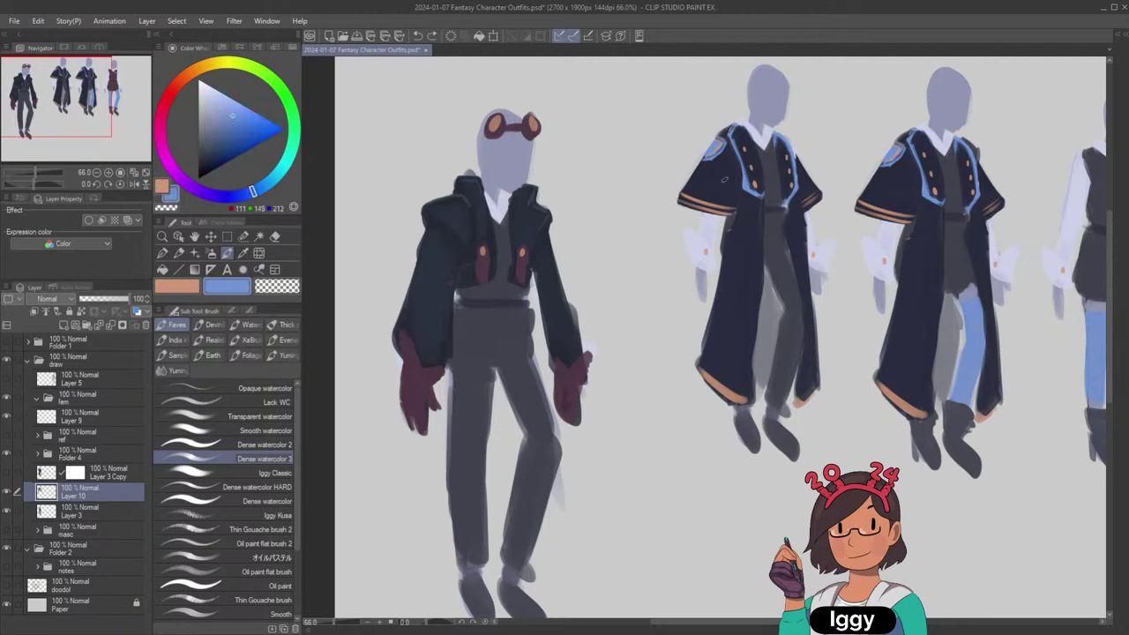
mouse_move(416, 267)
mouse_down()
mouse_move(455, 284)
mouse_move(406, 268)
mouse_move(427, 261)
mouse_move(415, 289)
mouse_move(387, 283)
mouse_up()
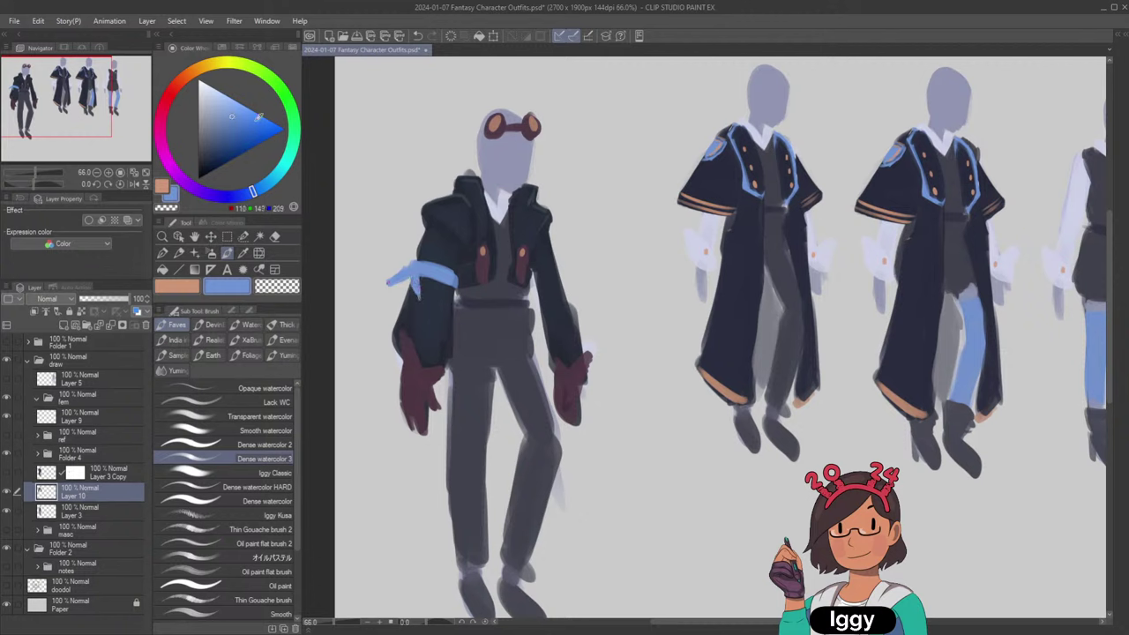
drag(253, 194, 244, 194)
click(232, 128)
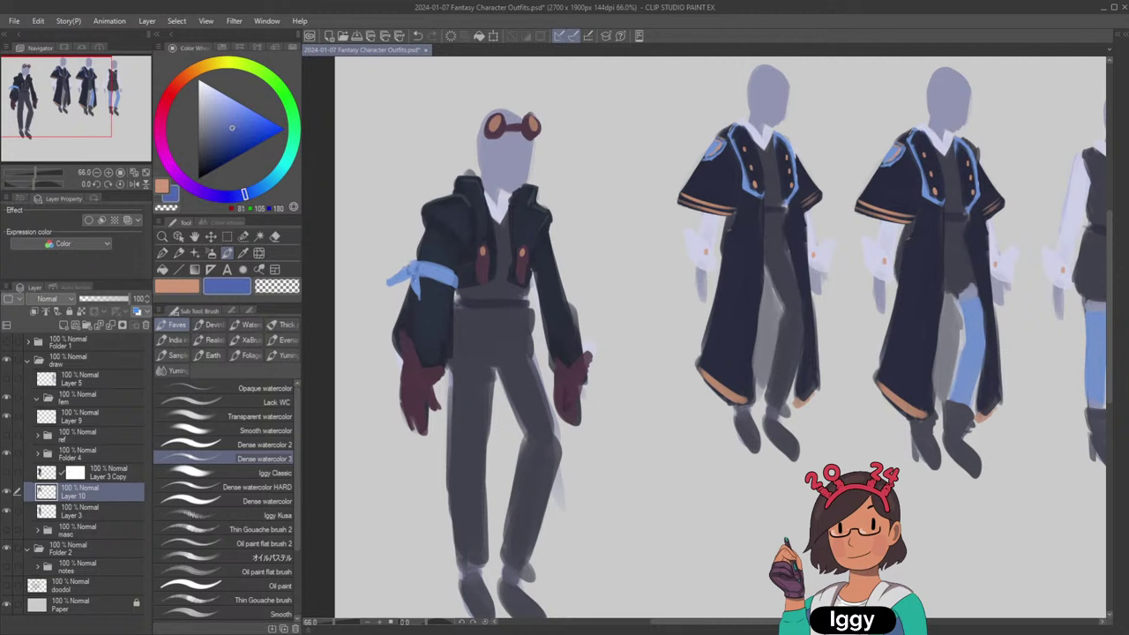
alt+click(449, 272)
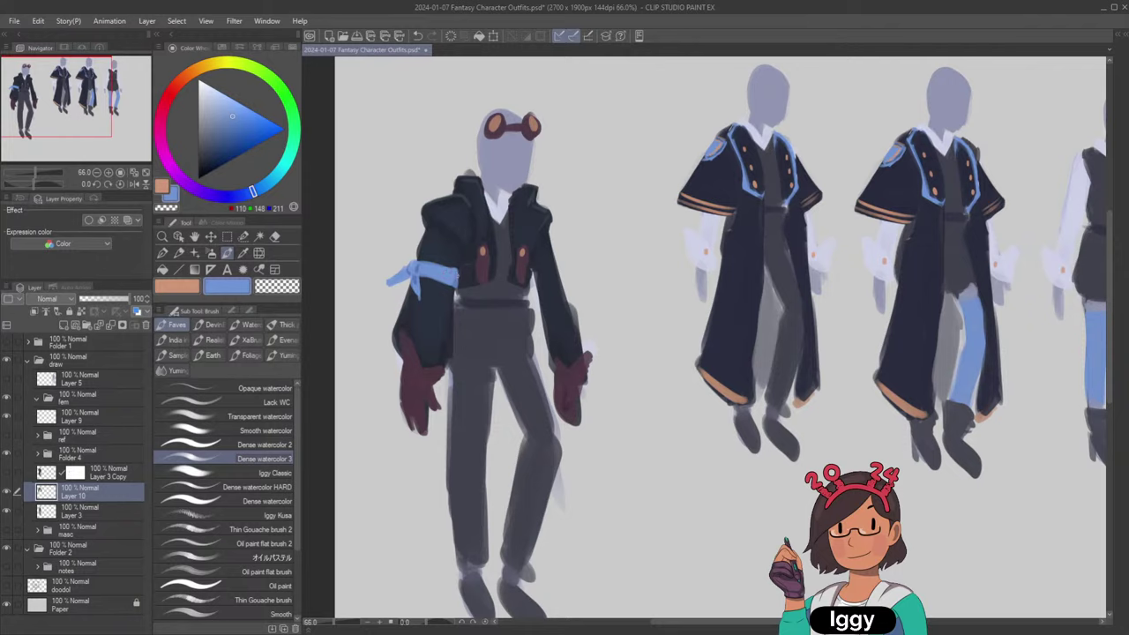
Try boot strokes on the large figure's lower leg in the shoe color and undo them.
scroll(673, 128, down, 3)
scroll(931, 78, up, 2)
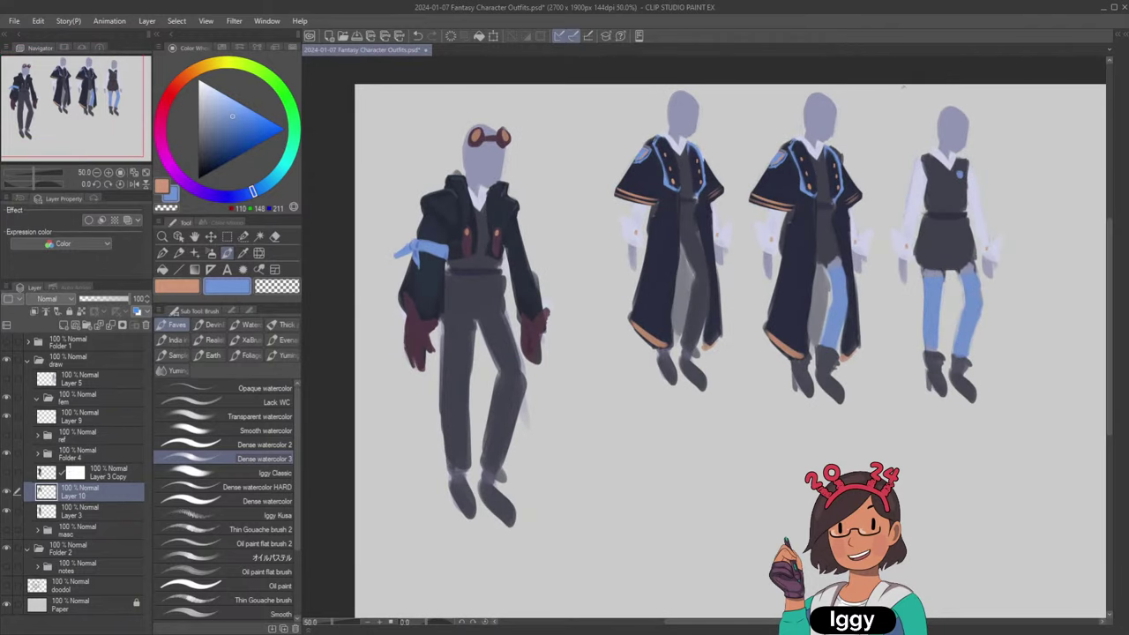
drag(290, 294, 270, 232)
scroll(557, 419, up, 1)
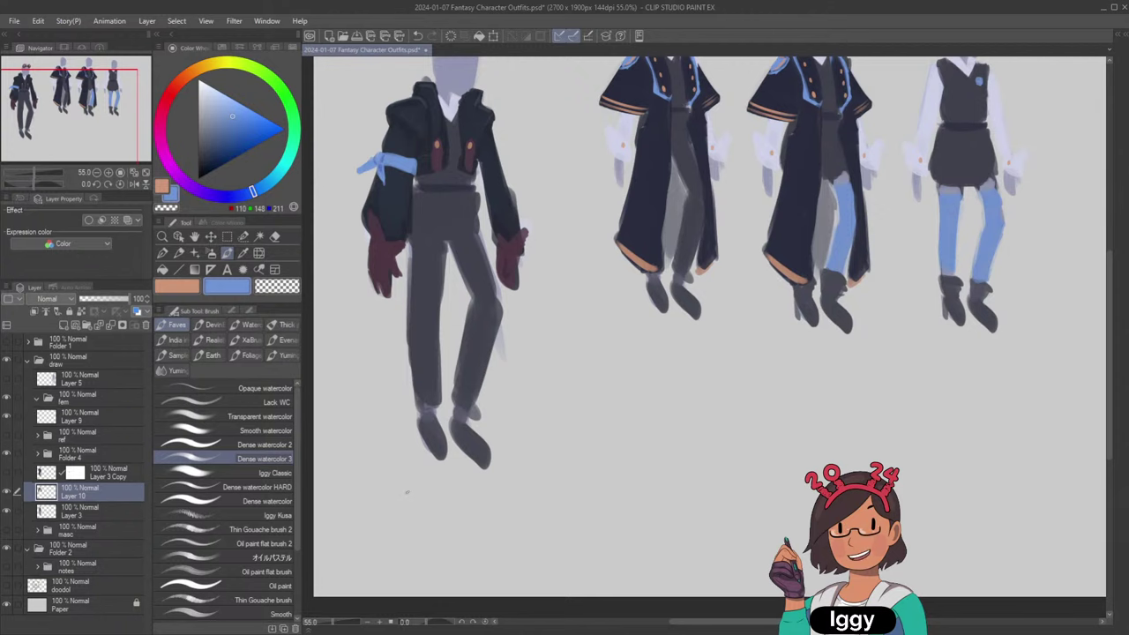
key(asciicircum)
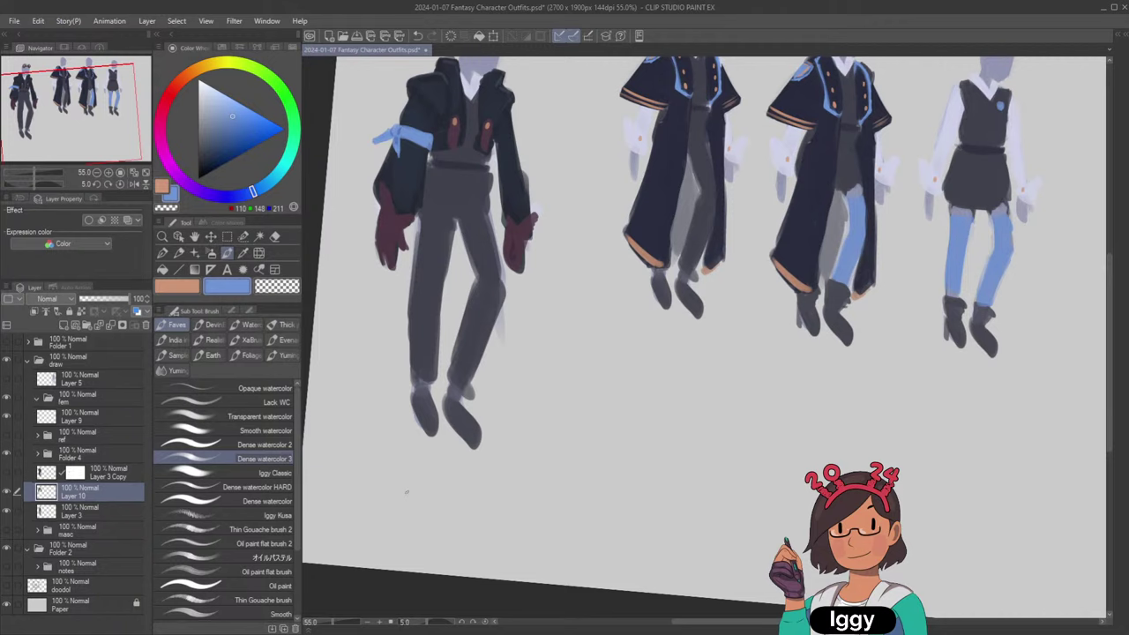
key(minus)
scroll(534, 327, down, 4)
scroll(537, 337, up, 3)
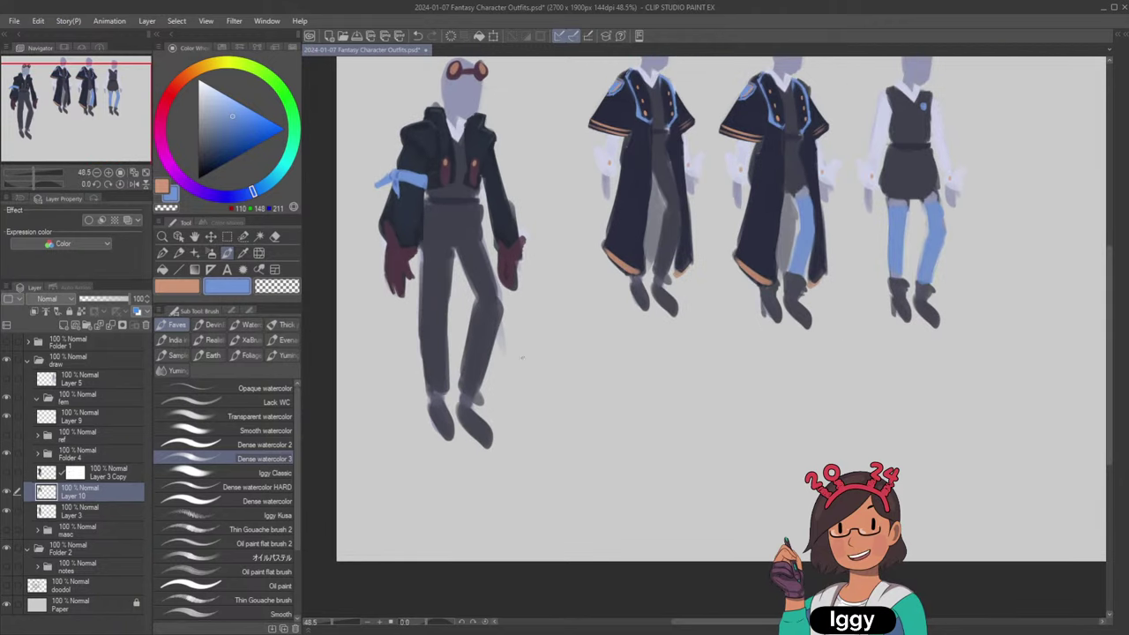
alt+click(450, 413)
mouse_move(429, 370)
mouse_down()
mouse_move(466, 302)
mouse_move(444, 419)
mouse_move(454, 276)
mouse_move(428, 403)
mouse_move(419, 343)
mouse_move(420, 418)
mouse_up()
alt+click(445, 428)
key(ctrl+z)
key(ctrl+z)
Block in a tall dark navy boot shaft on one of the large figure's lower legs using the jacket color.
alt+click(409, 216)
key(ctrl+z)
mouse_move(435, 344)
mouse_down()
mouse_move(450, 347)
mouse_move(448, 401)
mouse_up()
mouse_move(426, 353)
mouse_down()
mouse_move(442, 353)
mouse_move(433, 400)
mouse_up()
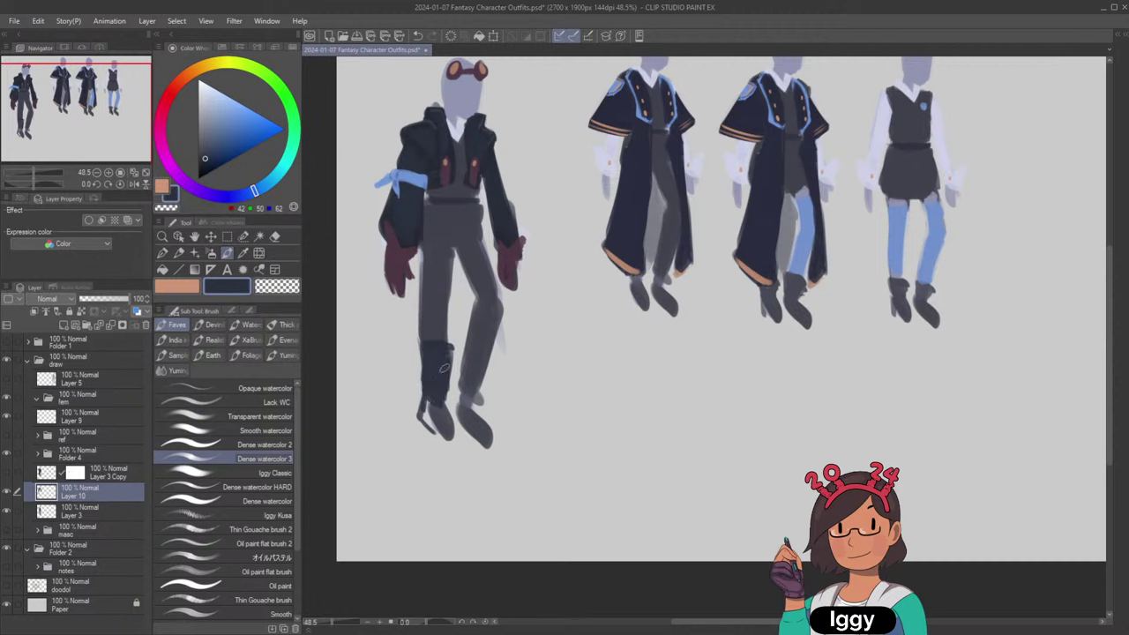
Try a badge on the jacket's chest in the armband's light blue, undo it and keep a small patch on the other upper sleeve.
alt+click(418, 177)
click(482, 139)
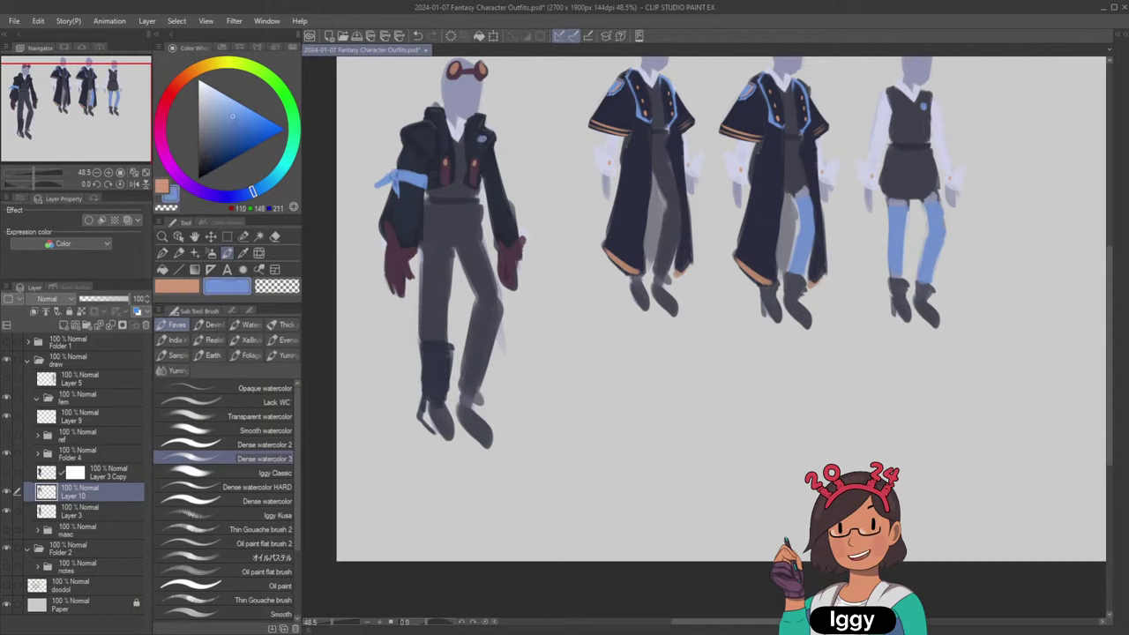
drag(492, 157, 493, 159)
key(ctrl+z)
click(146, 173)
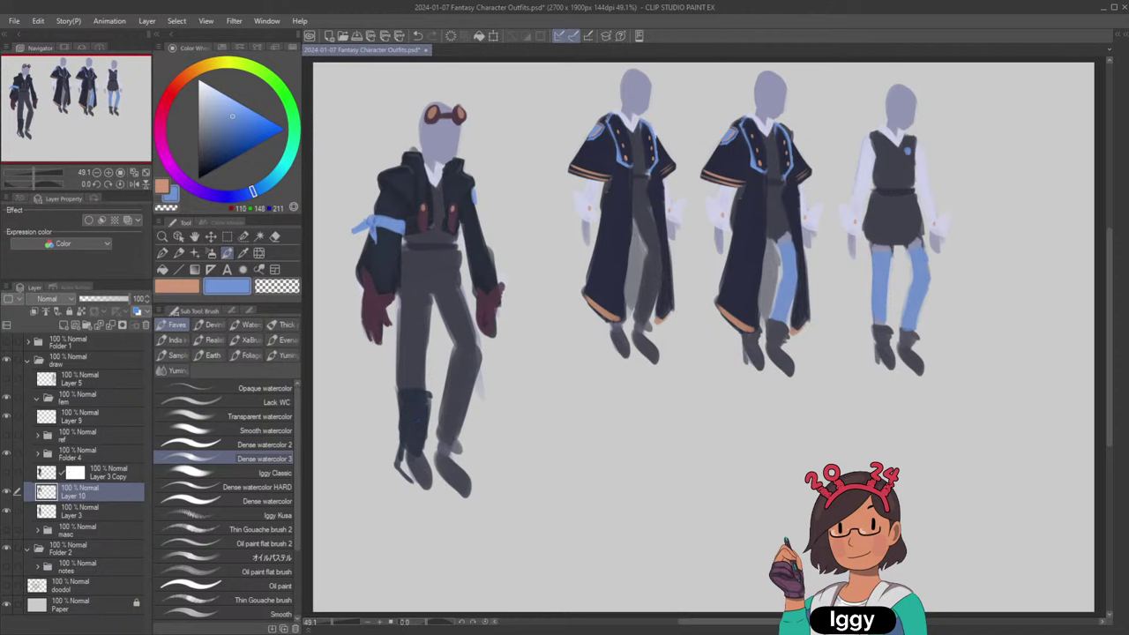
Paint dark navy finger shading on both maroon gloves using a darkened jacket color, RGB 21, 31, 46.
alt+click(432, 205)
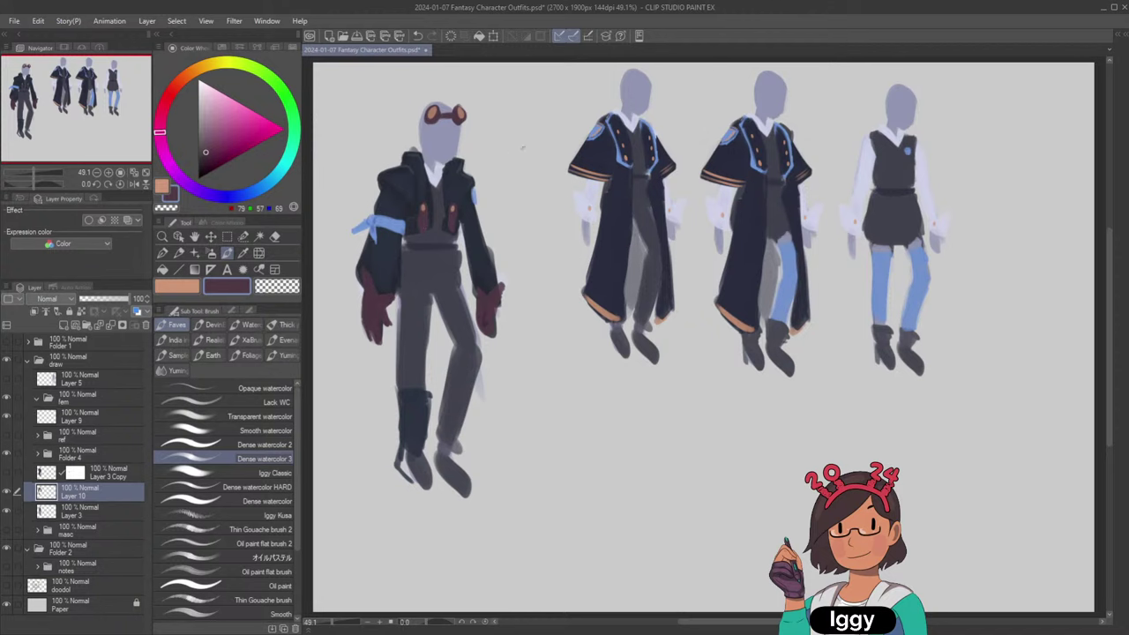
alt+click(380, 264)
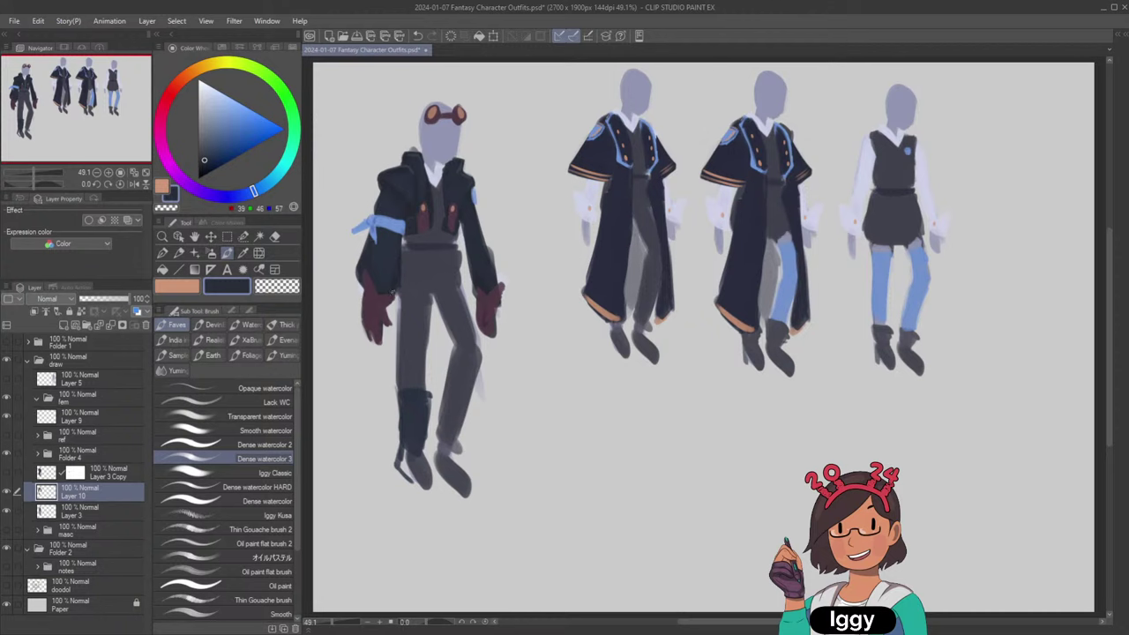
alt+click(379, 322)
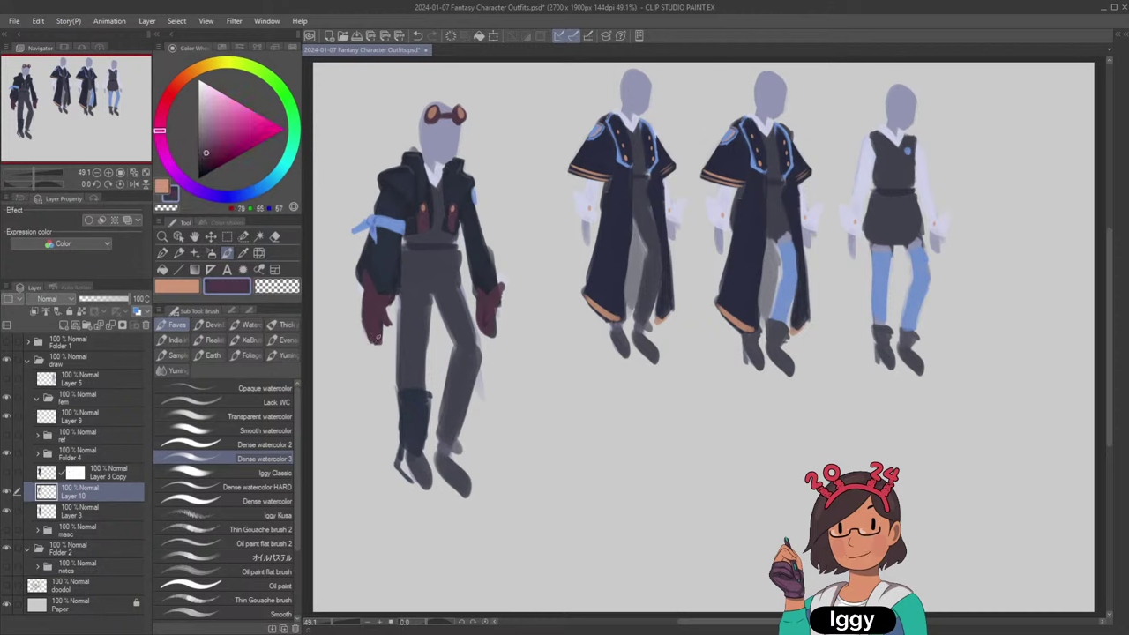
key(c)
drag(375, 330, 378, 345)
alt+click(406, 240)
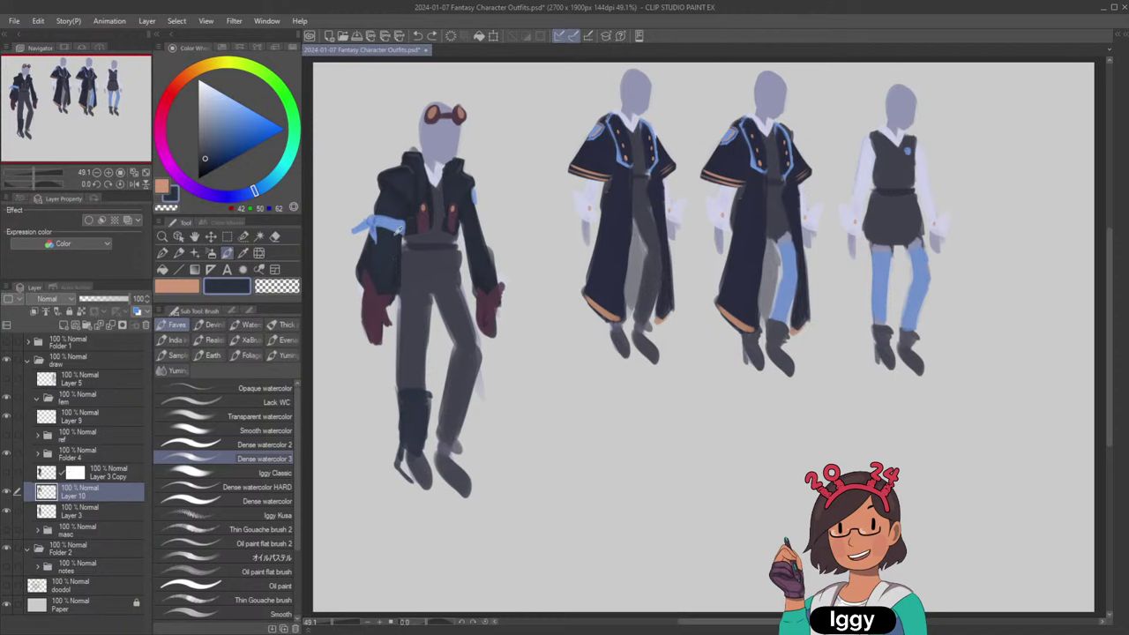
click(206, 165)
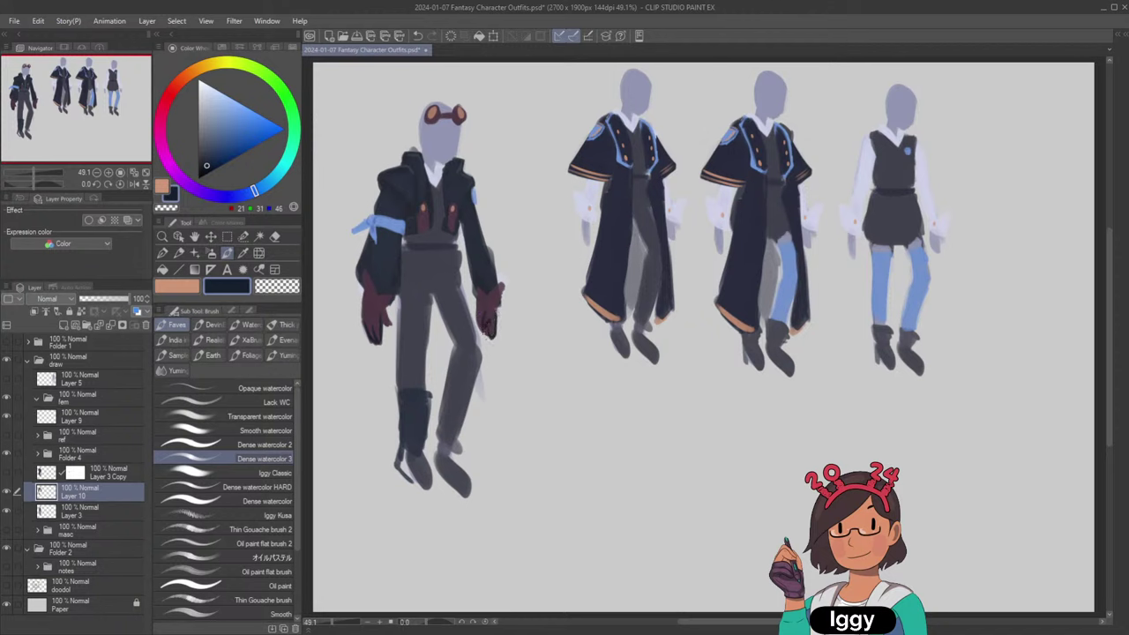
drag(485, 335, 482, 329)
Paint tall dark boots over both of the large figure's lower legs and feet, cleaning the edges with transparent color.
alt+click(409, 446)
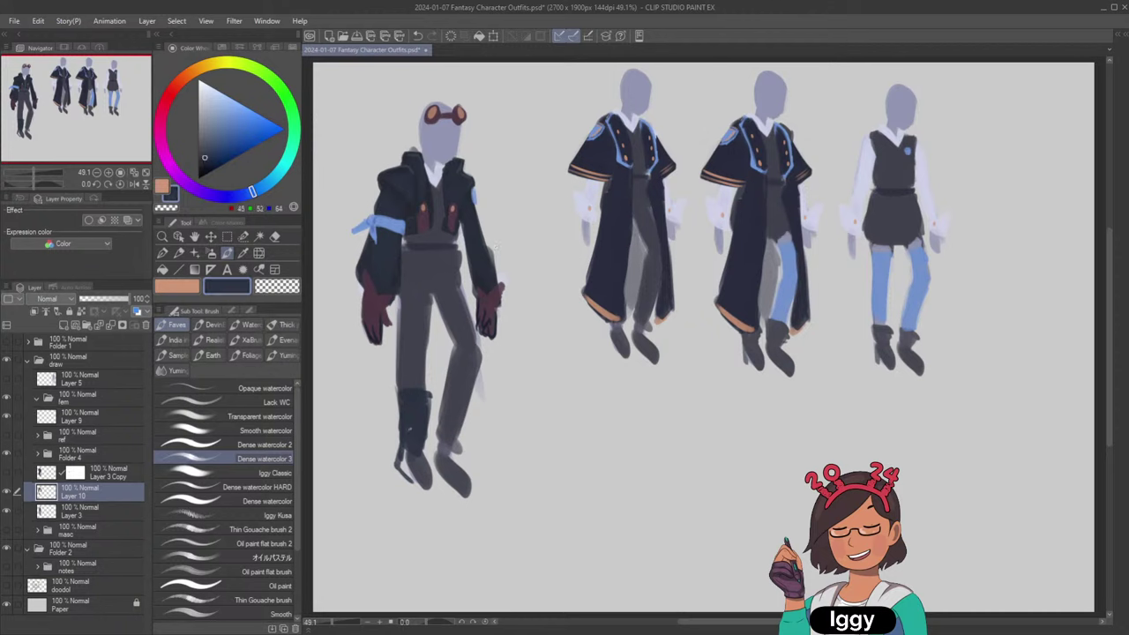
mouse_move(406, 468)
mouse_down()
mouse_move(404, 445)
mouse_move(406, 478)
mouse_move(423, 468)
mouse_move(422, 483)
mouse_move(412, 477)
mouse_up()
mouse_move(458, 399)
mouse_down()
mouse_move(469, 405)
mouse_move(455, 400)
mouse_move(444, 468)
mouse_move(476, 476)
mouse_move(455, 416)
mouse_move(449, 455)
mouse_move(457, 415)
mouse_move(446, 457)
mouse_move(462, 472)
mouse_up()
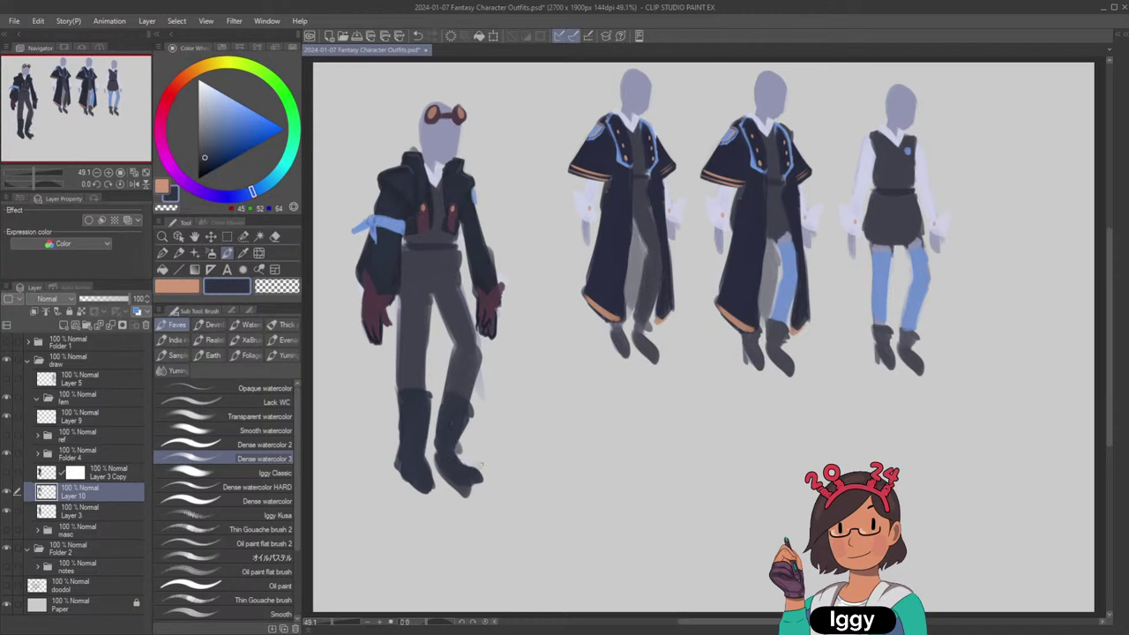
key(c)
mouse_move(469, 432)
mouse_down()
mouse_move(463, 445)
mouse_move(482, 478)
mouse_move(470, 493)
mouse_up()
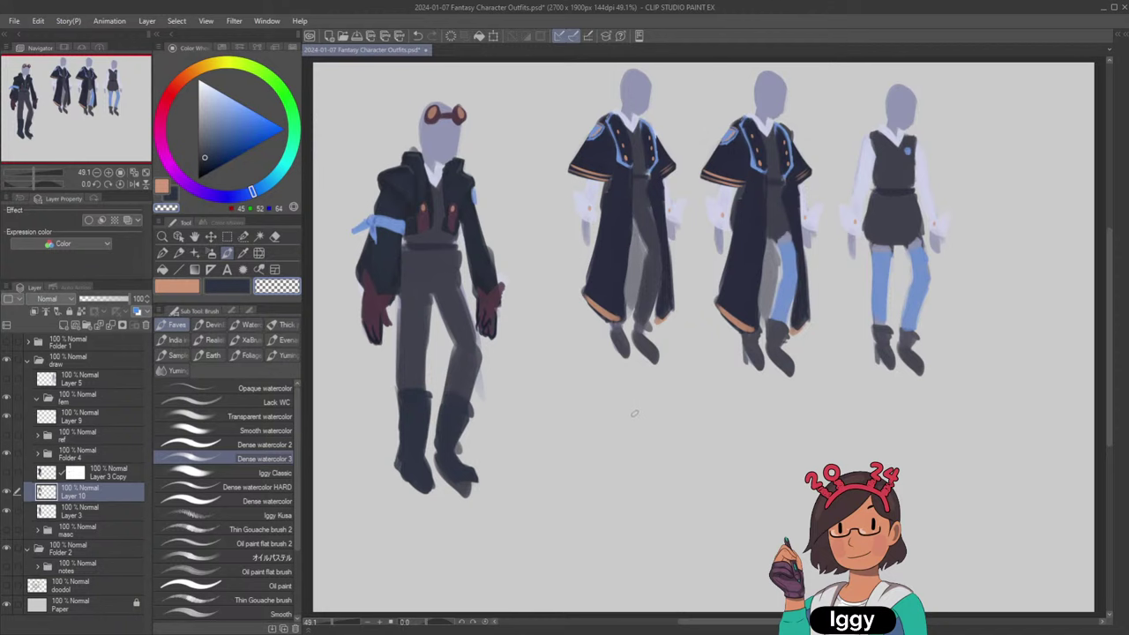
Add wider, darker cuffs to the tops of both boots using the jacket color.
alt+click(415, 333)
alt+click(468, 183)
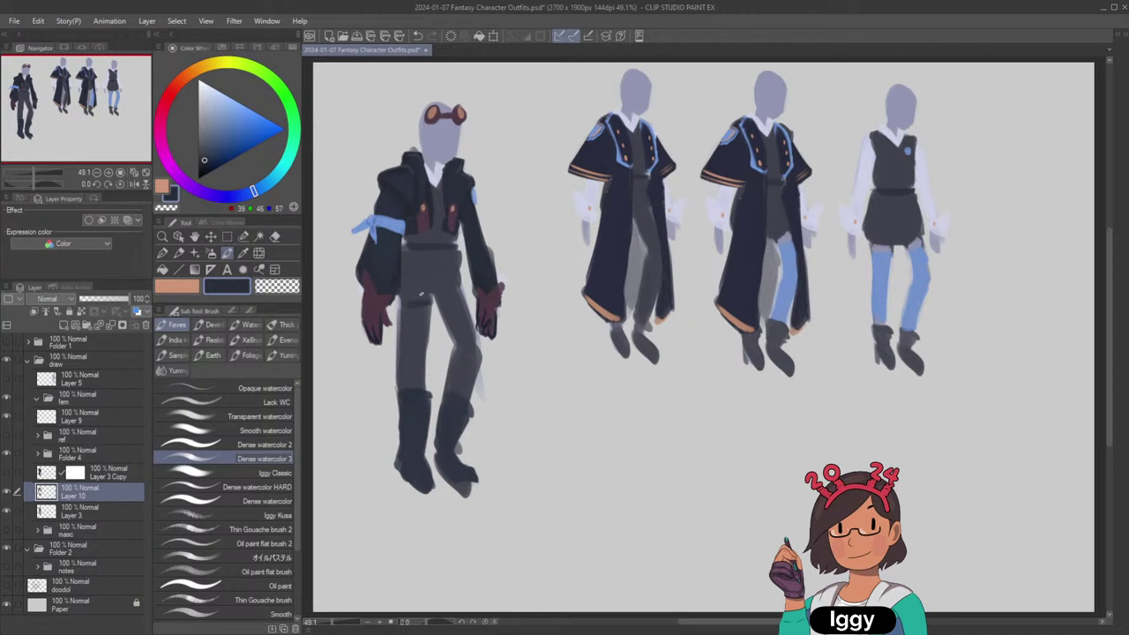
drag(393, 395, 402, 411)
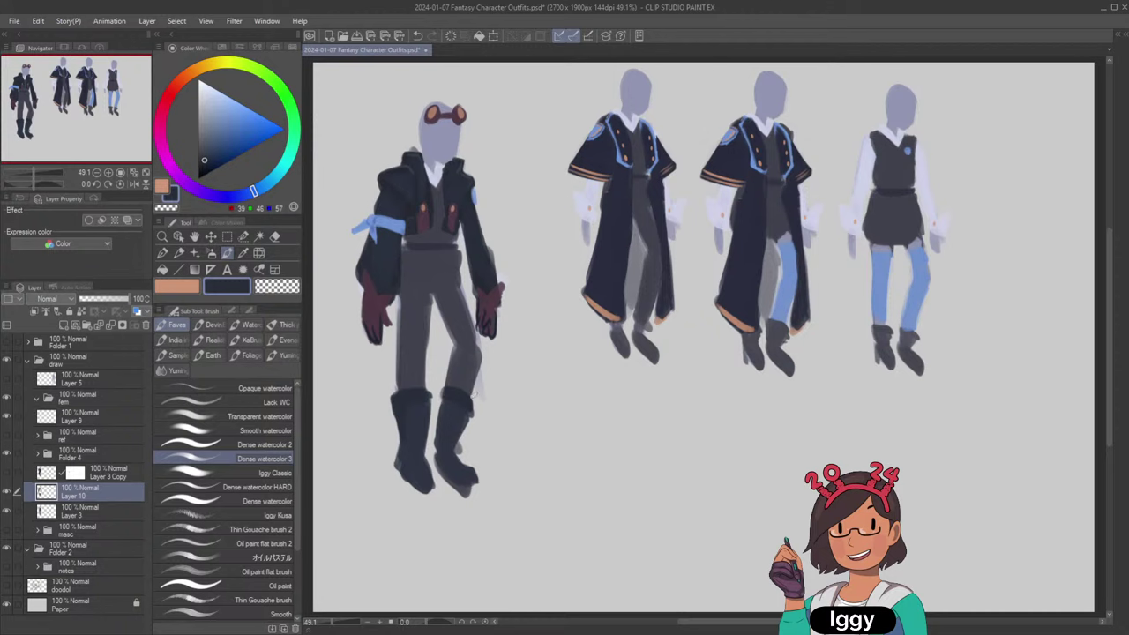
Touch up the jacket front beside the maroon pocket and check the figure with Layer 10 toggled off and on.
alt+click(428, 228)
drag(424, 221, 419, 224)
alt+click(415, 224)
scroll(647, 112, down, 2)
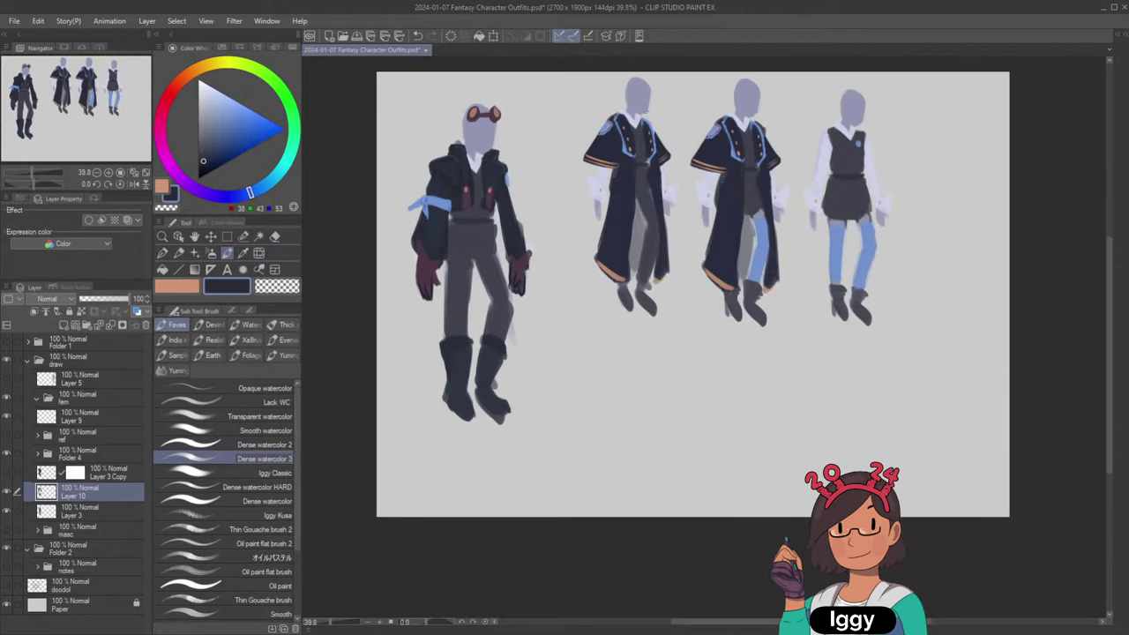
click(147, 174)
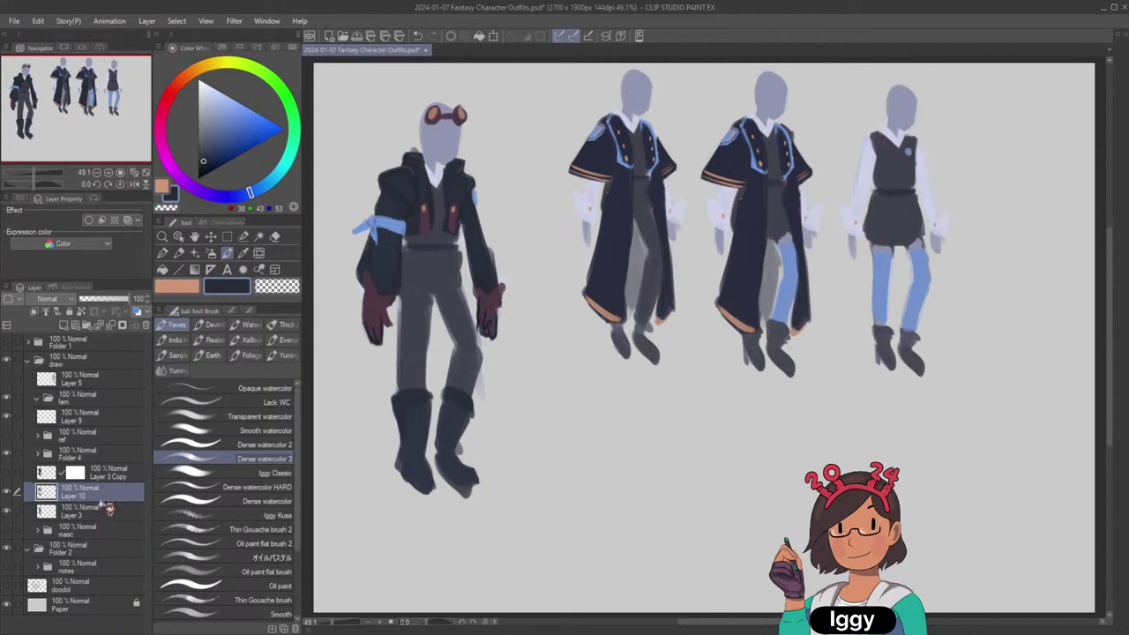
click(8, 492)
click(8, 492)
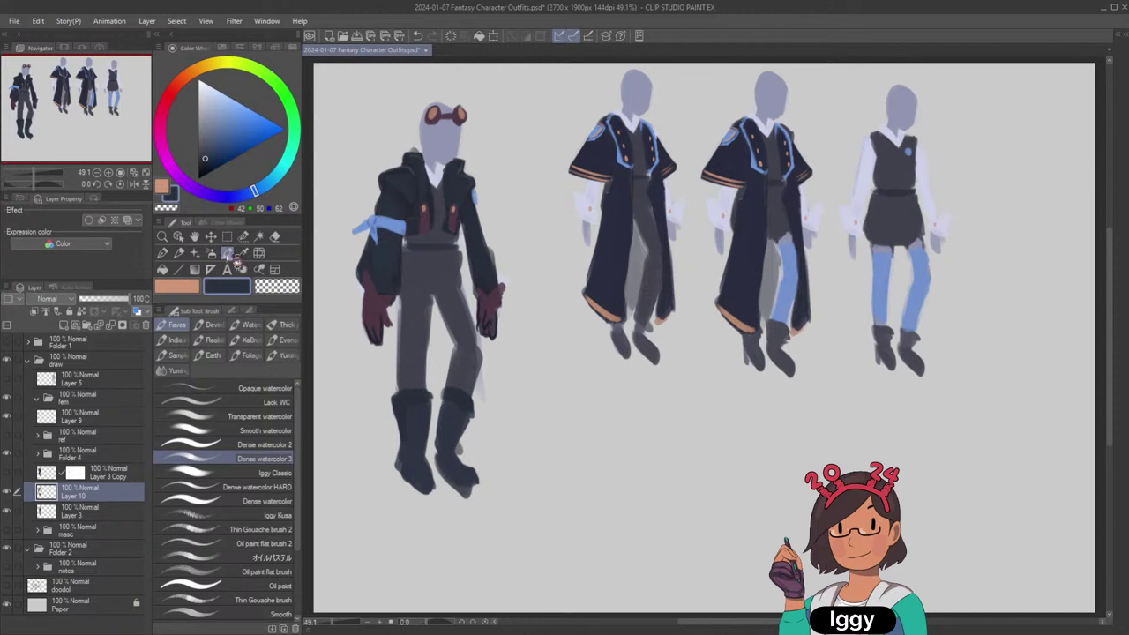
Paint lighter grey-blue highlights on both boot toes and refine the boot shading with the darker cuff color.
click(204, 152)
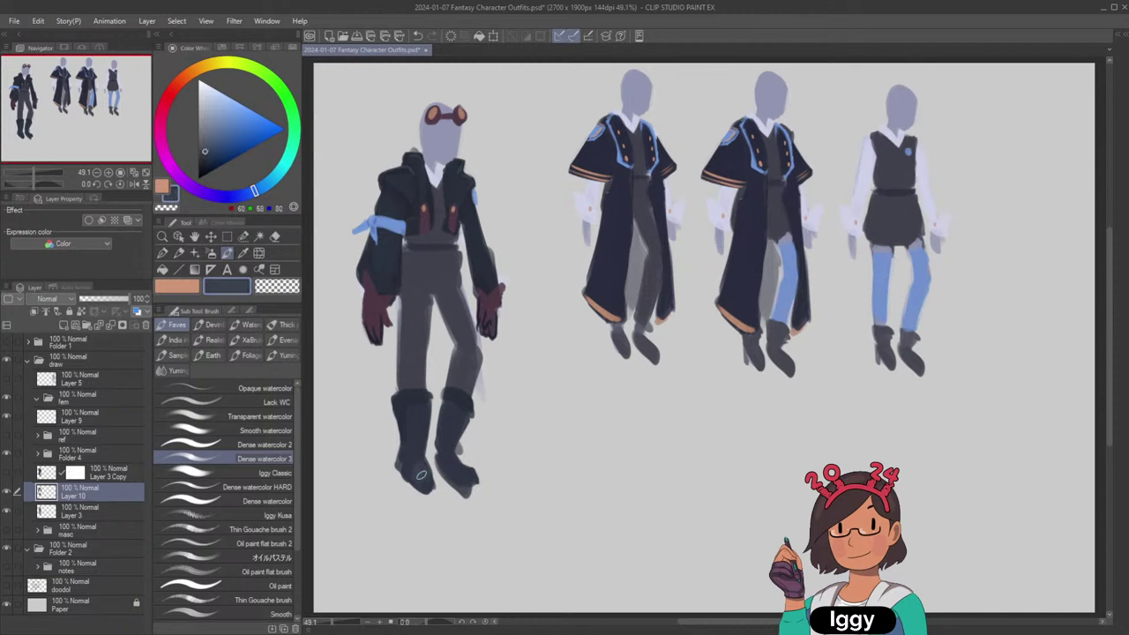
drag(425, 477, 459, 478)
alt+click(420, 405)
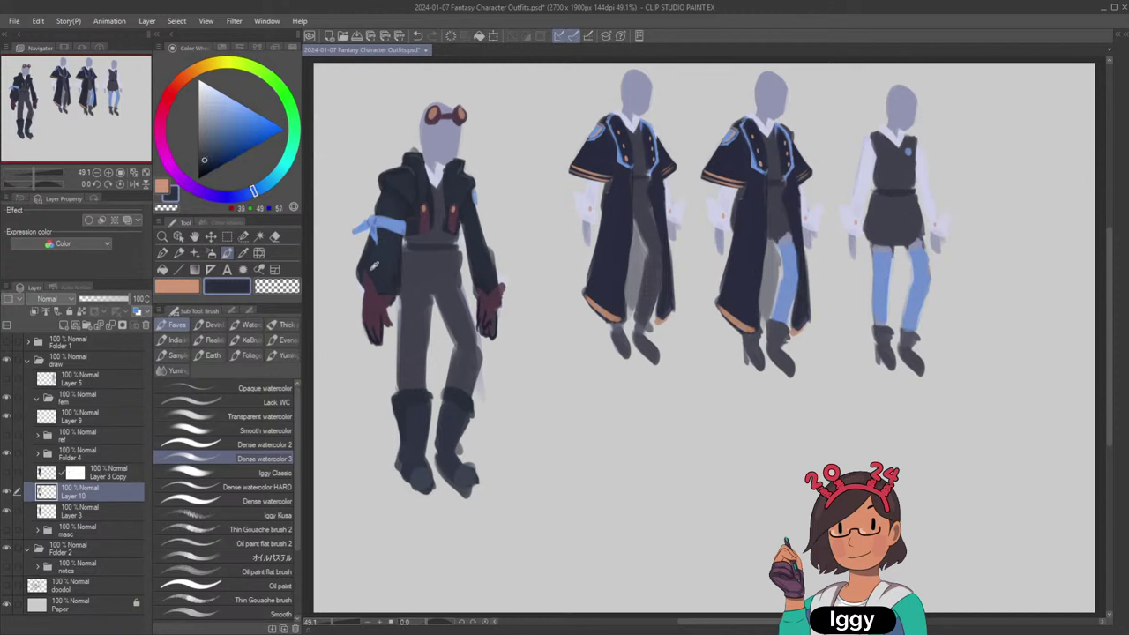
drag(412, 479, 399, 468)
Paint maroon bands around both boot tops using the glove color.
alt+click(378, 300)
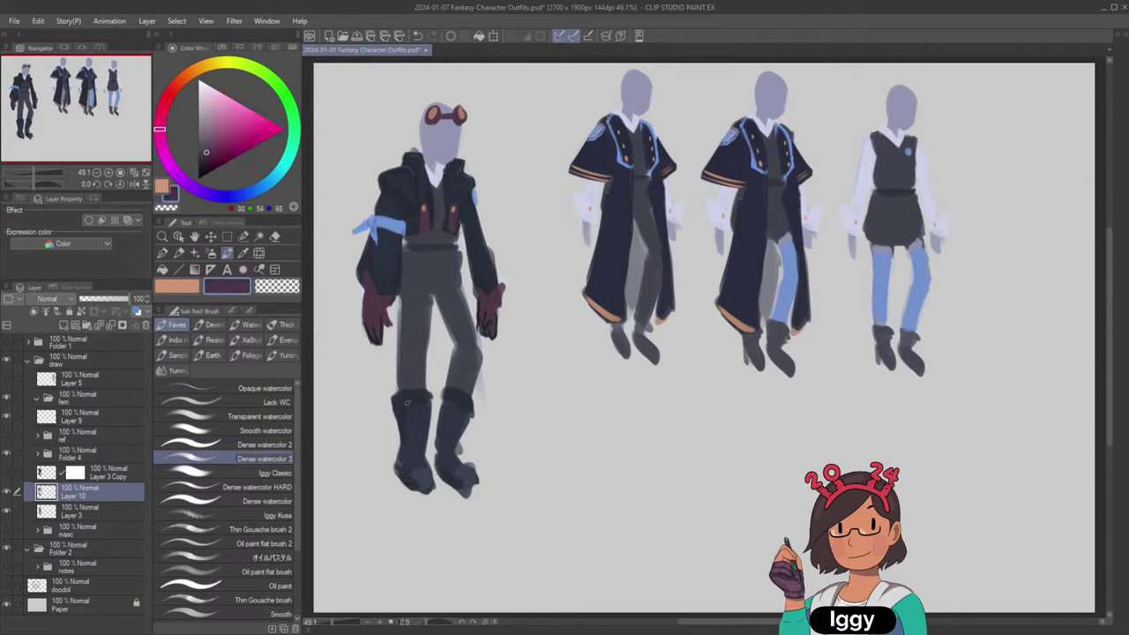
drag(445, 402, 471, 413)
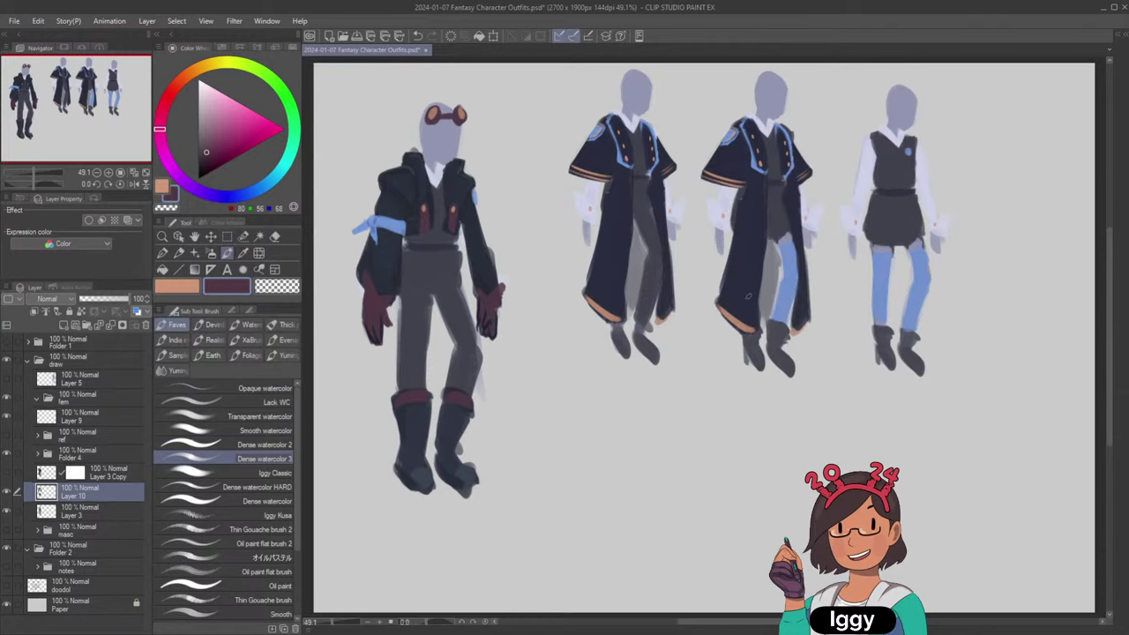
scroll(747, 297, down, 1)
click(145, 173)
Duplicate Layer 10 and Layer 3, merge the copies into one layer and move it to the bottom of Folder 4.
ctrl+click(118, 513)
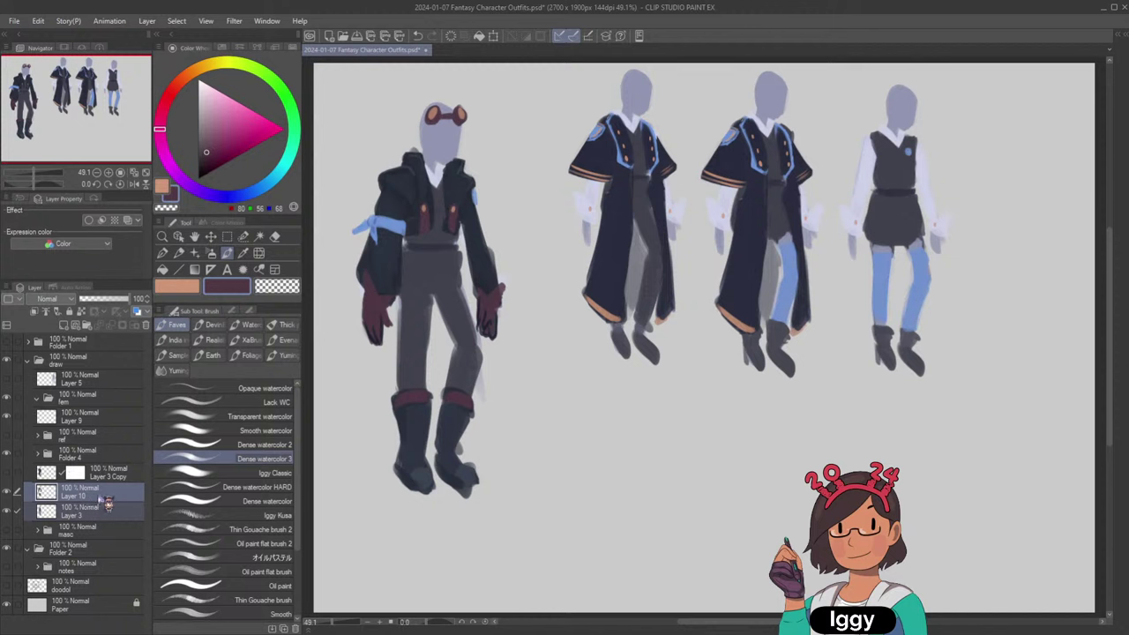
key(ctrl+c)
key(ctrl+v)
key(shift+alt+e)
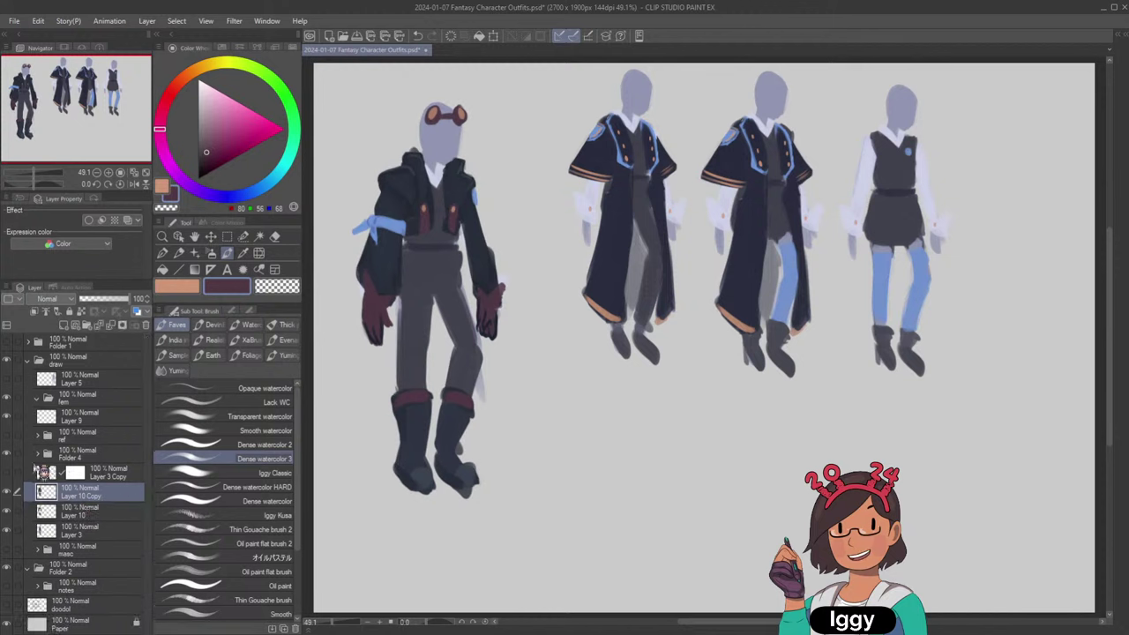
click(37, 454)
drag(104, 518, 104, 522)
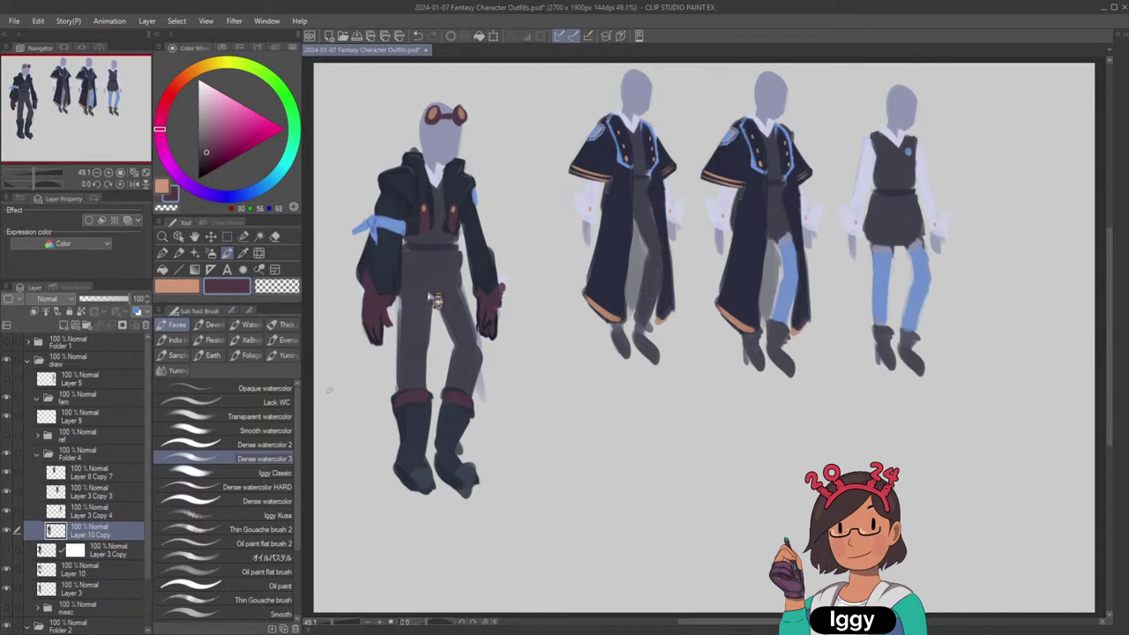
Scale the merged jacket figure down to thumbnail size and place it at the right end of the small figure row.
key(ctrl+t)
drag(508, 102, 473, 191)
drag(413, 345, 687, 416)
drag(624, 469, 1016, 205)
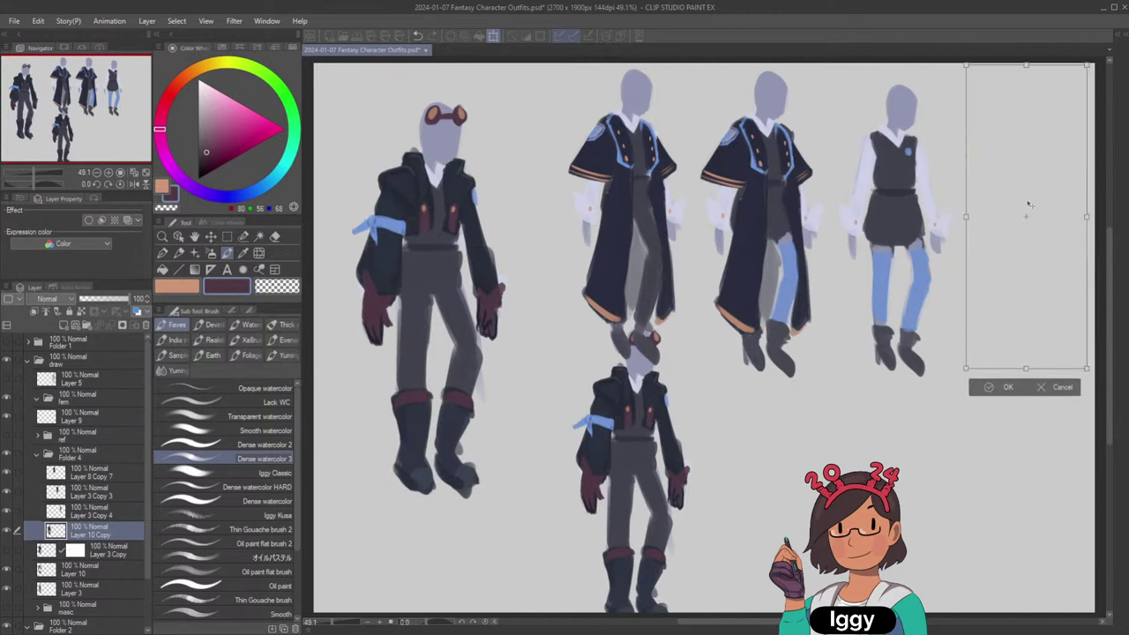
click(1003, 395)
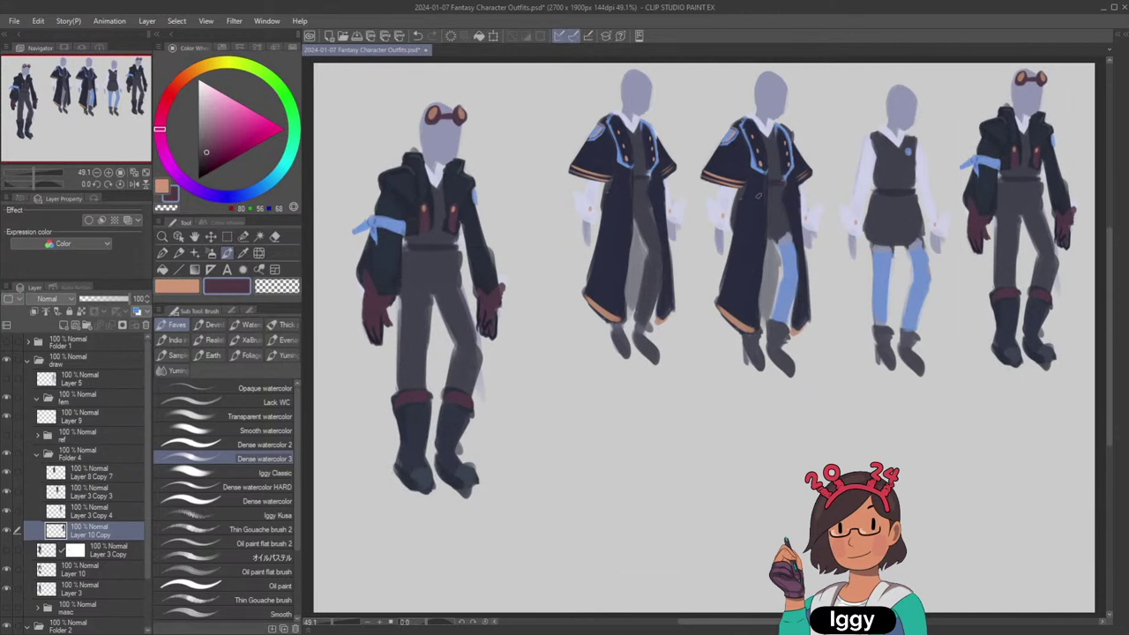
Nudge the small vest-and-shorts figure up slightly and merge the four figure layers in Folder 4 into one.
key(o)
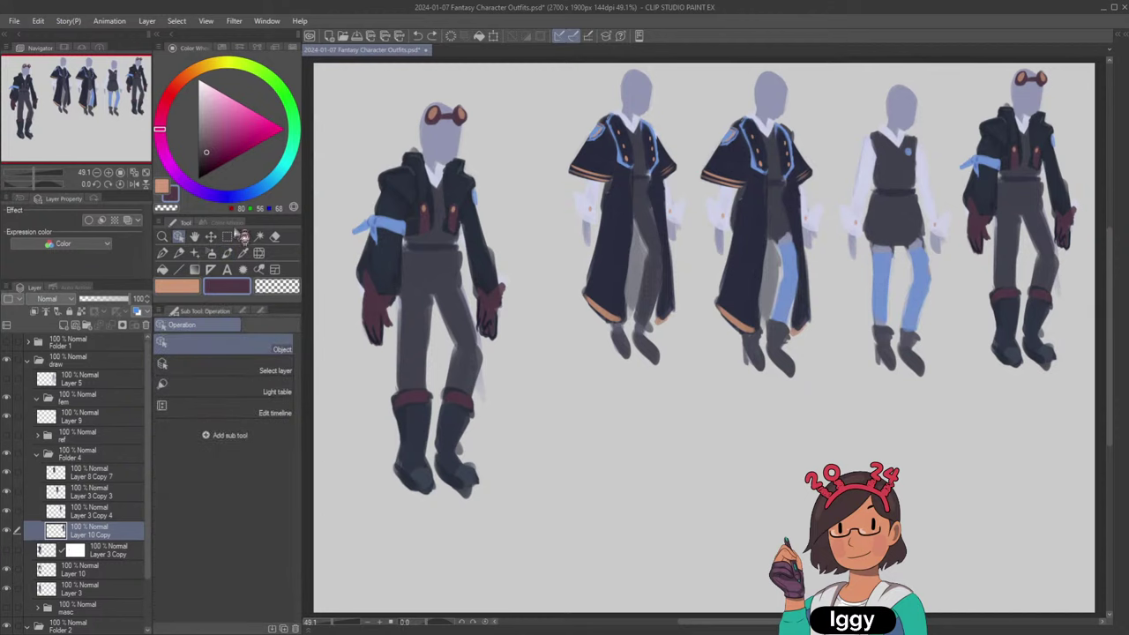
drag(893, 224, 893, 213)
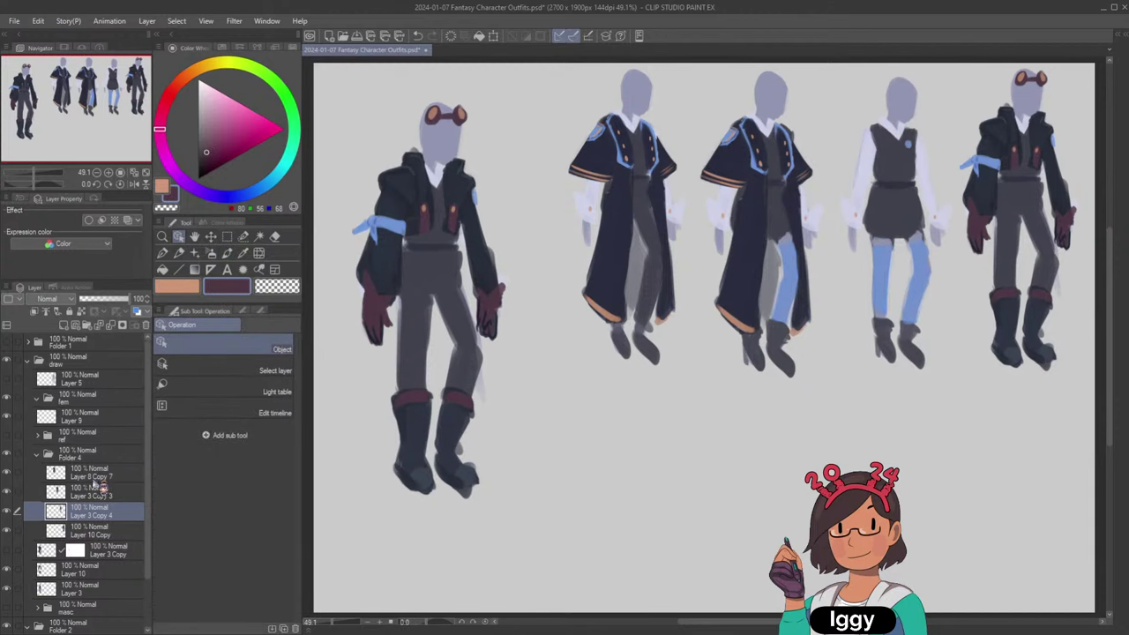
click(105, 474)
shift+click(113, 534)
key(ctrl+shift+e)
Scale the merged row of four small figures down slightly and reposition it within the canvas's upper right area.
key(ctrl+t)
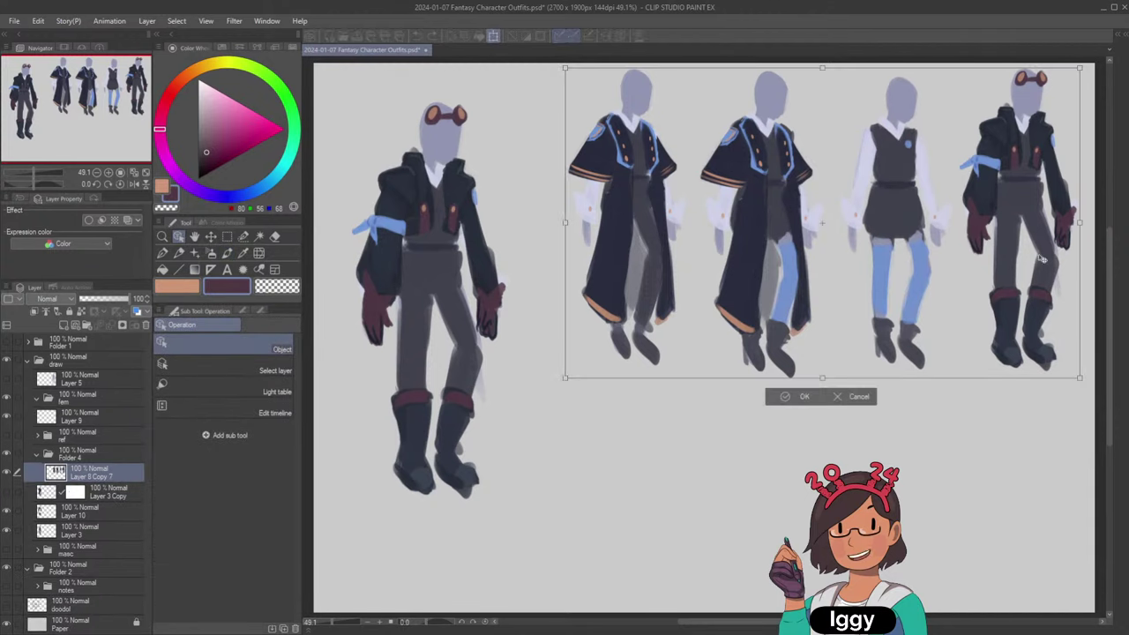
drag(1075, 379, 1060, 366)
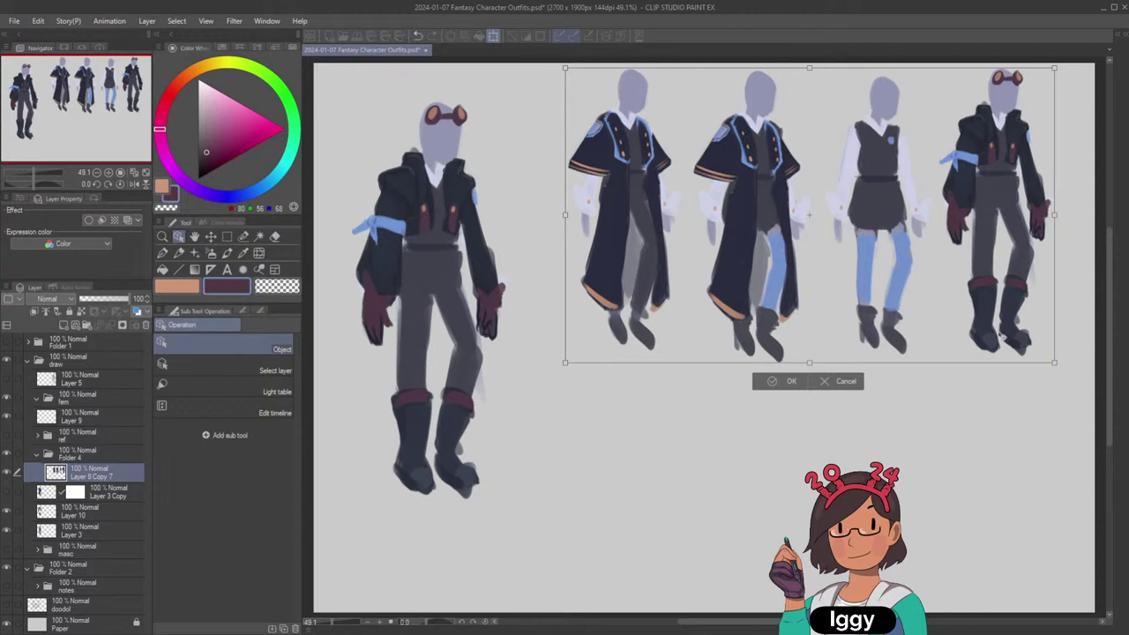
click(791, 386)
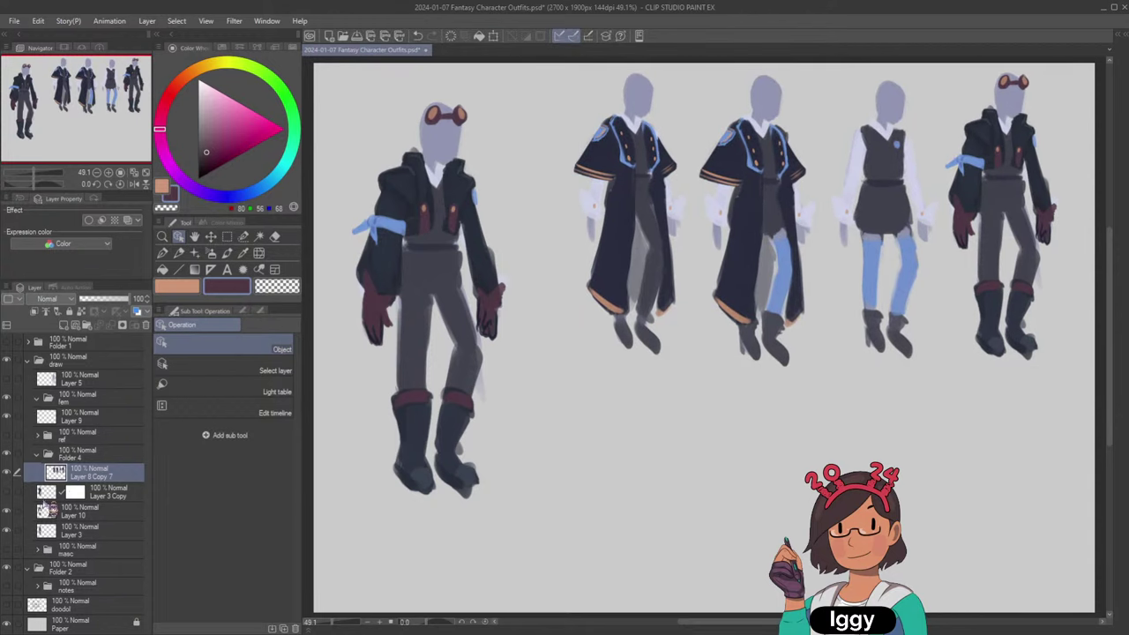
Show the long-coat layer (Layer 3 Copy), hide Layer 10, and collapse Folder 4.
click(6, 493)
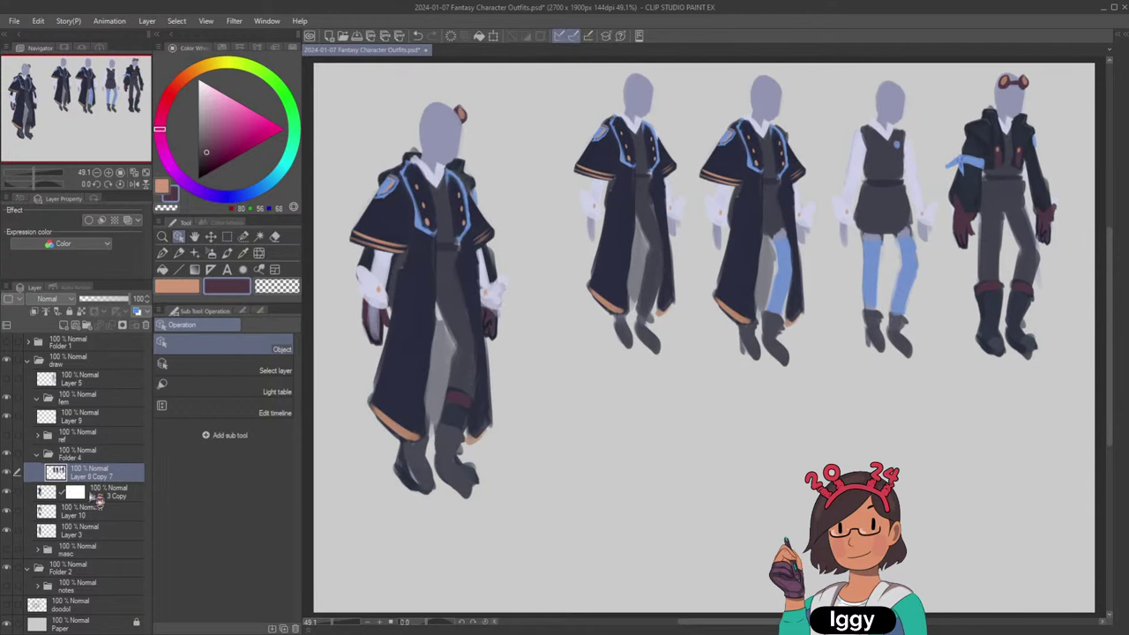
click(7, 512)
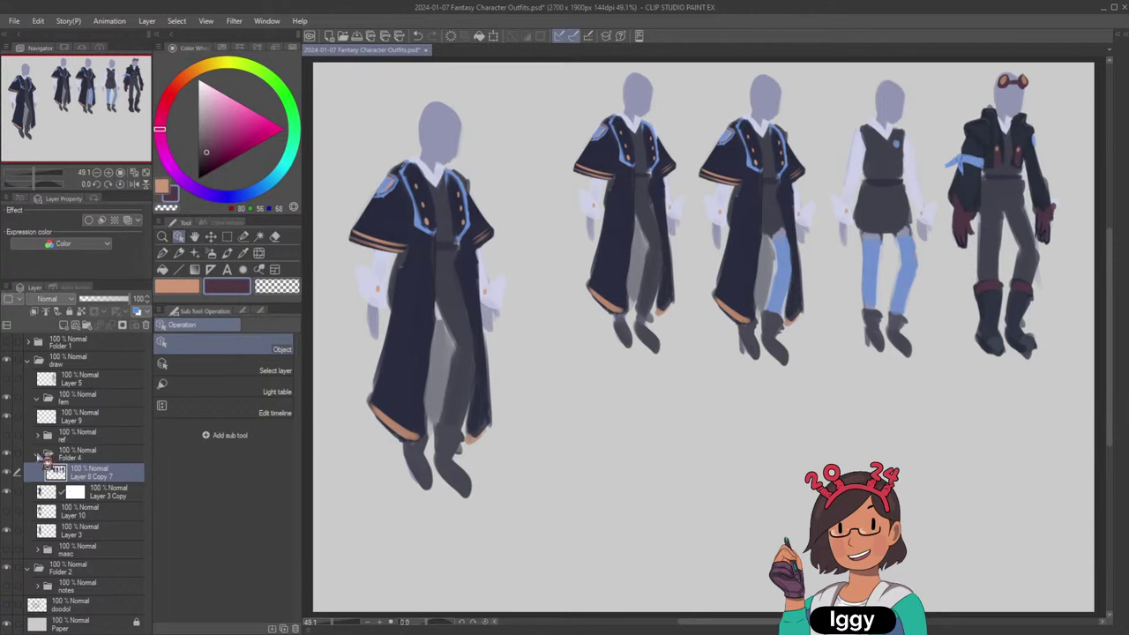
click(37, 454)
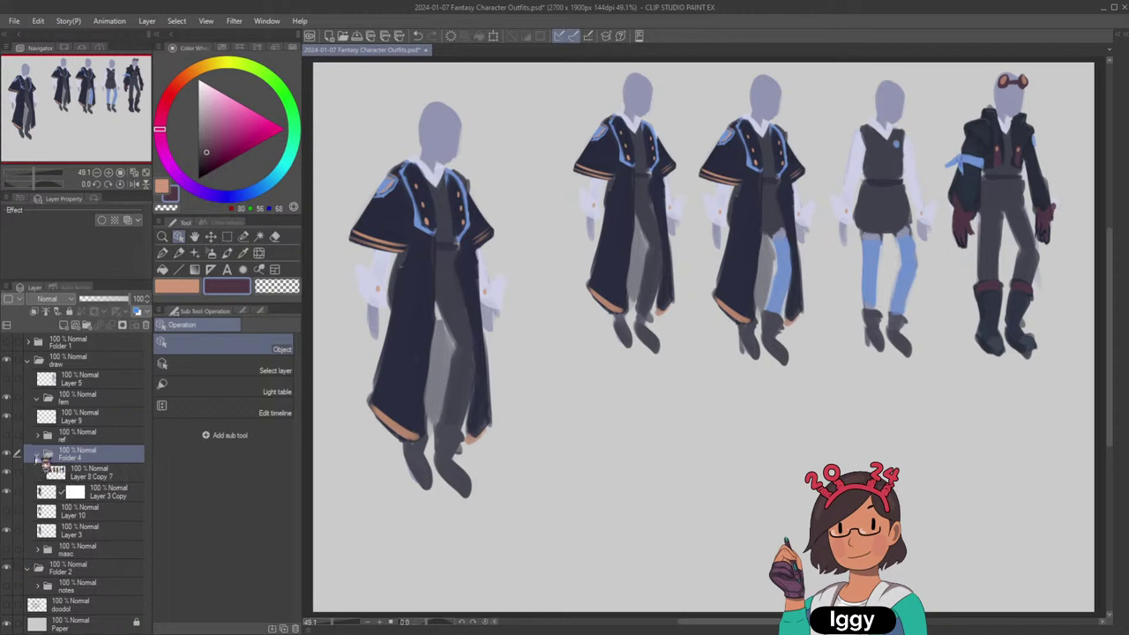
Move the ref folder, Folder 4, Layer 3 Copy, Layer 10 and Layer 3 into the fem folder, collapse it and select Layer 9.
click(119, 399)
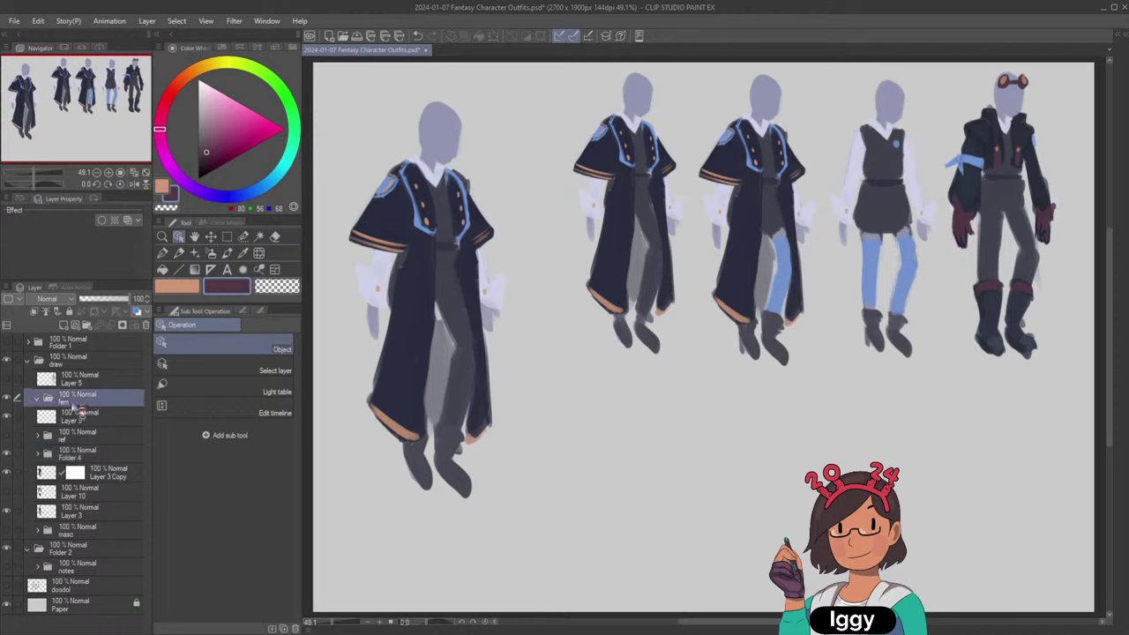
click(95, 432)
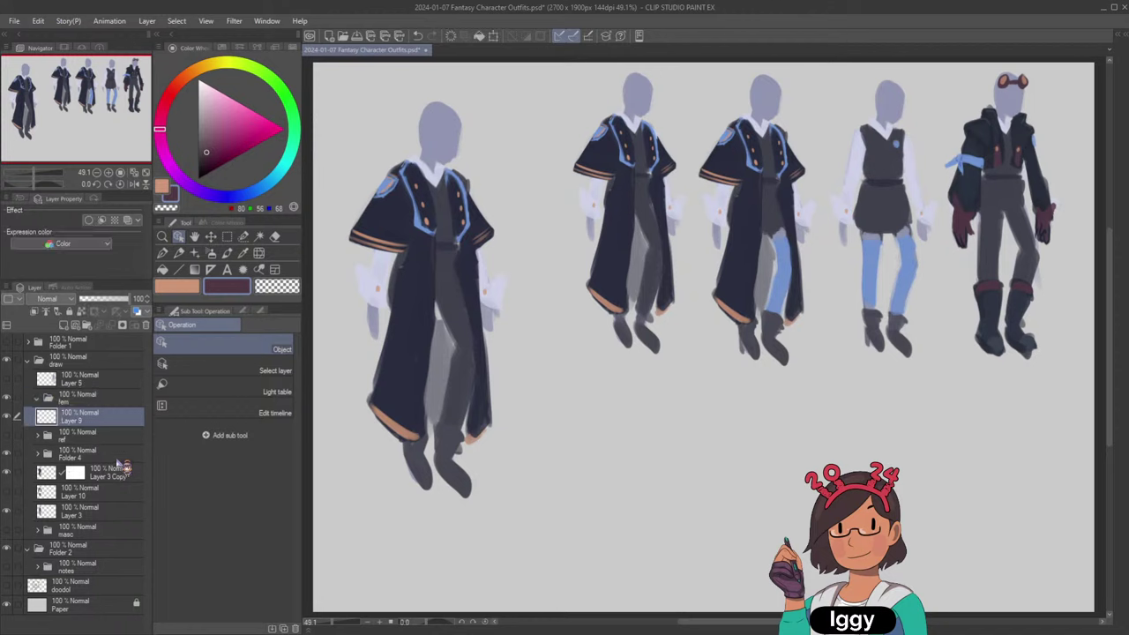
shift+click(97, 516)
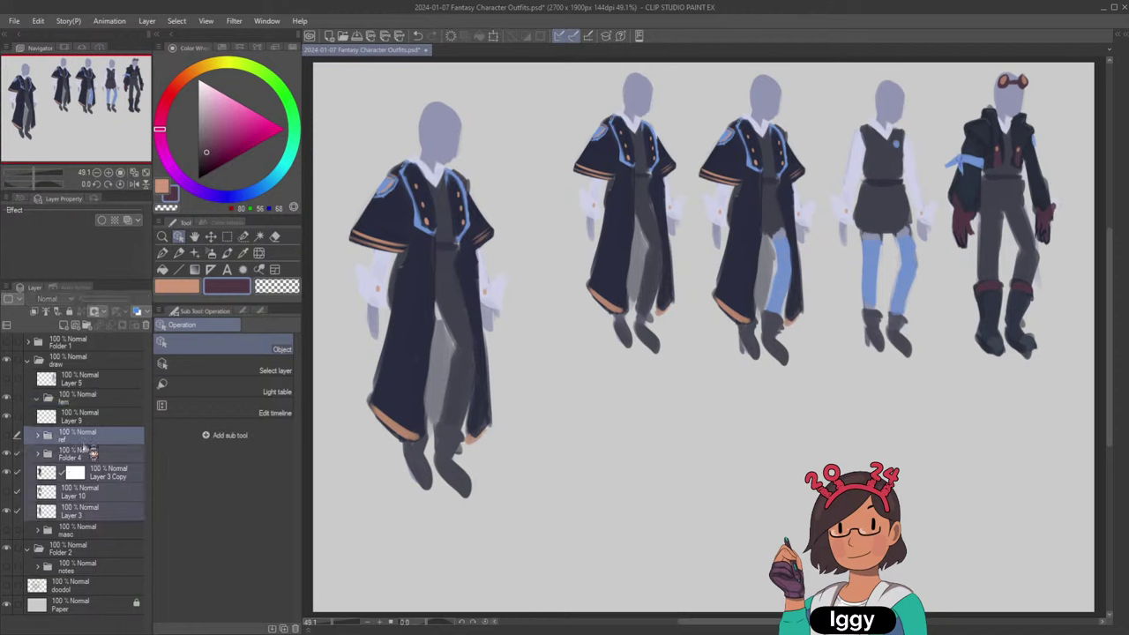
drag(97, 445, 97, 392)
click(37, 397)
click(96, 417)
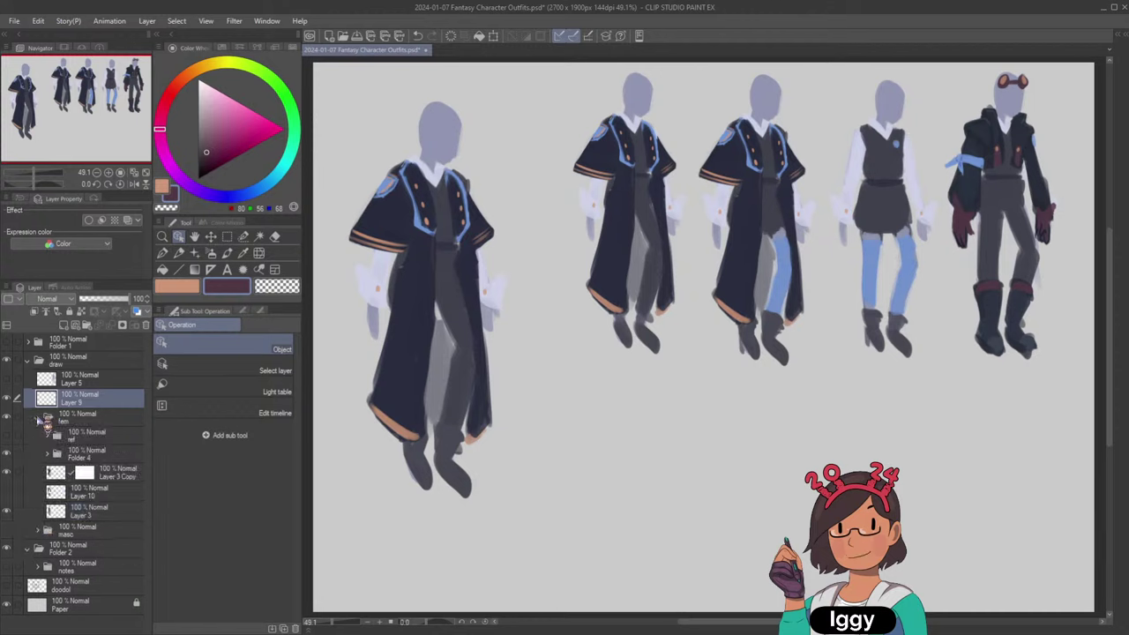
Compare the two outfit sheets by showing the masc folder in place of fem, and switch back to fem.
click(10, 432)
click(7, 417)
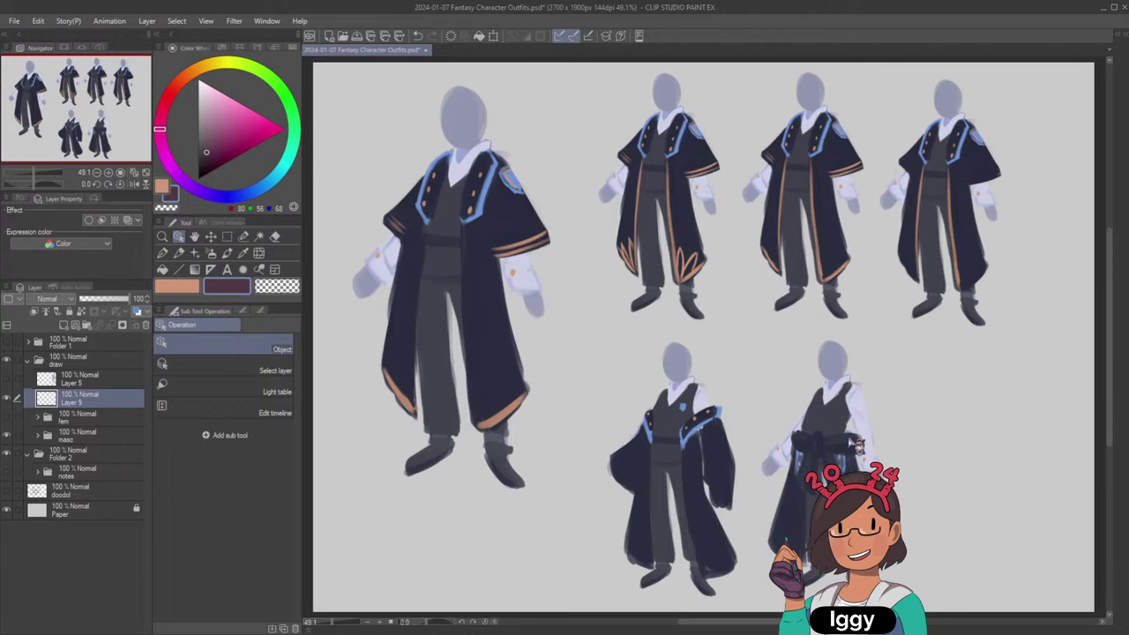
scroll(898, 399, up, 1)
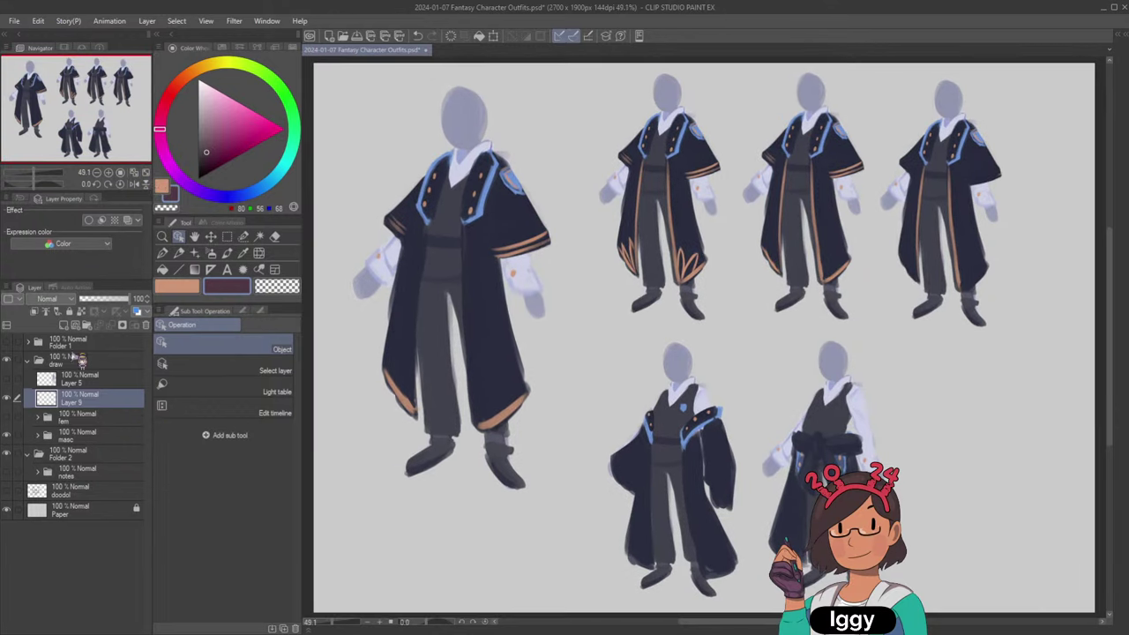
click(11, 430)
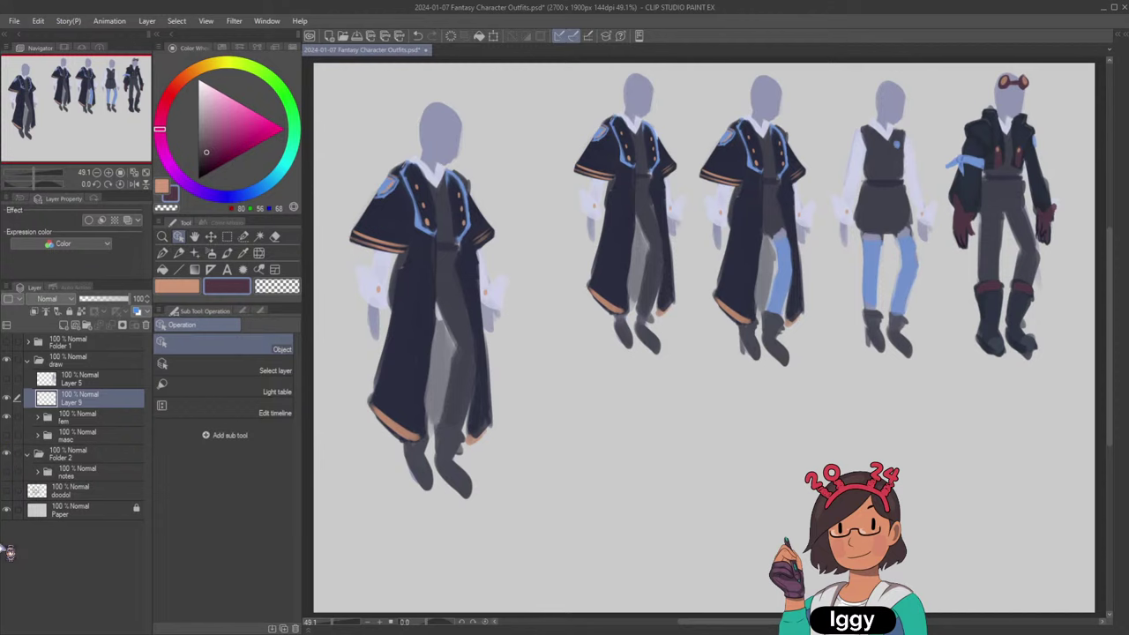
click(195, 237)
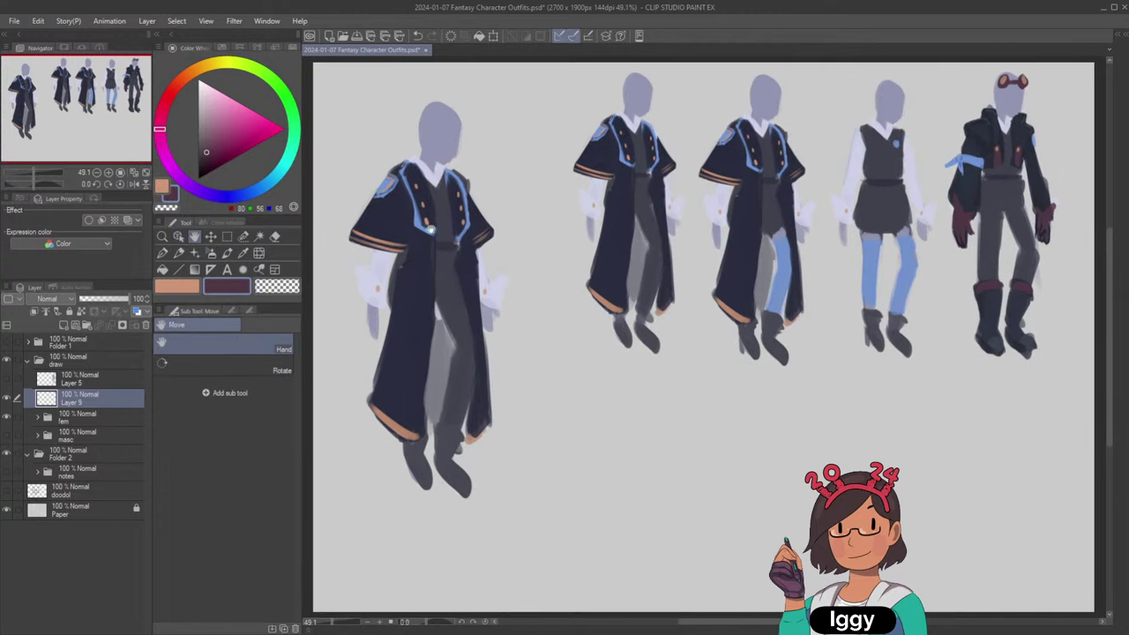
click(179, 236)
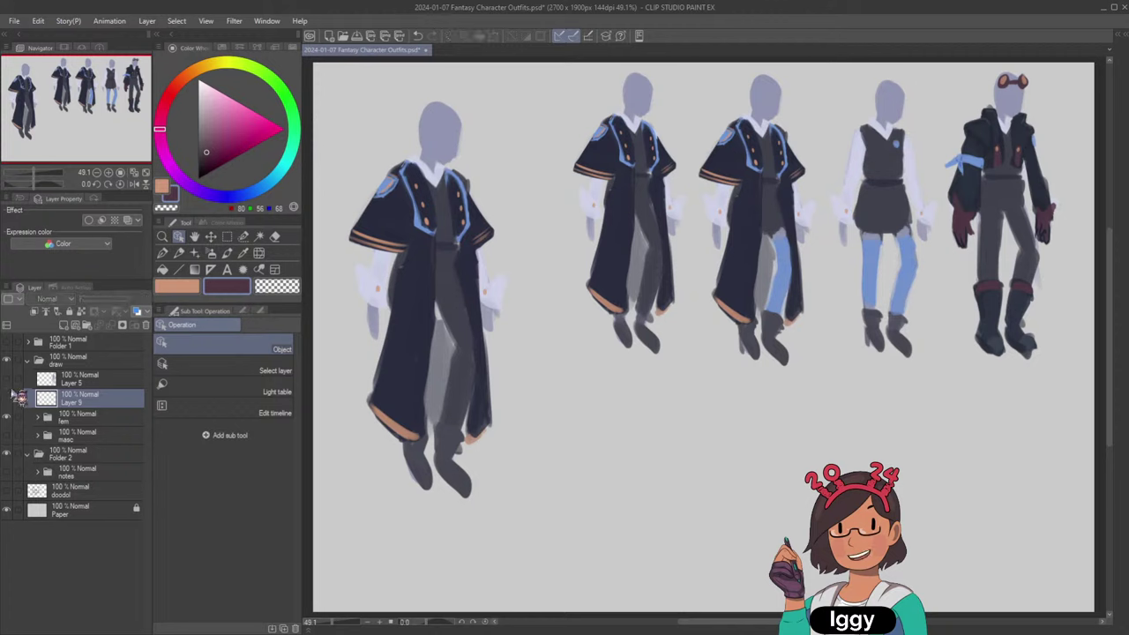
Hide Layer 9 and show the masc folder together with the fem folder.
click(8, 379)
click(9, 380)
click(11, 437)
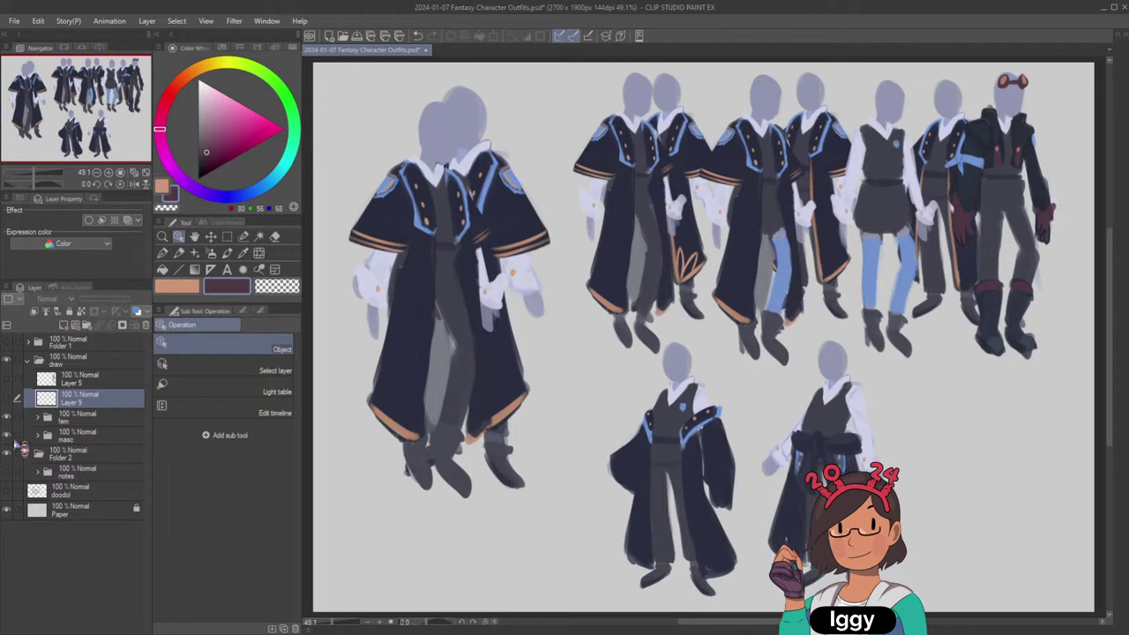
Duplicate the fem and masc folders and merge each copy into a single layer.
click(95, 417)
key(ctrl+c)
key(ctrl+v)
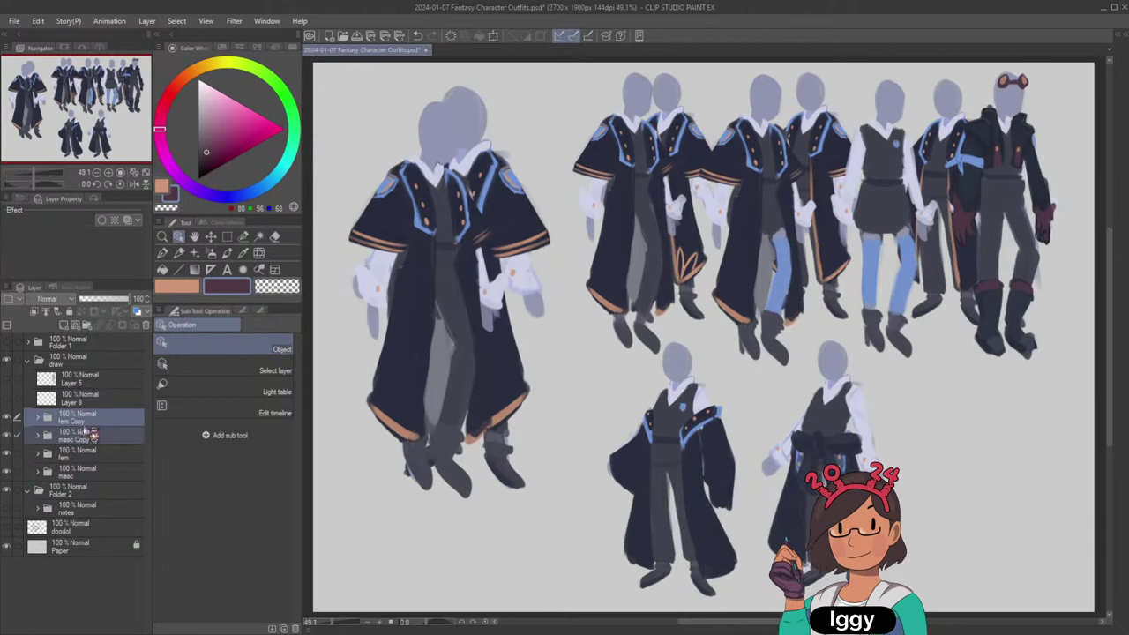
click(103, 441)
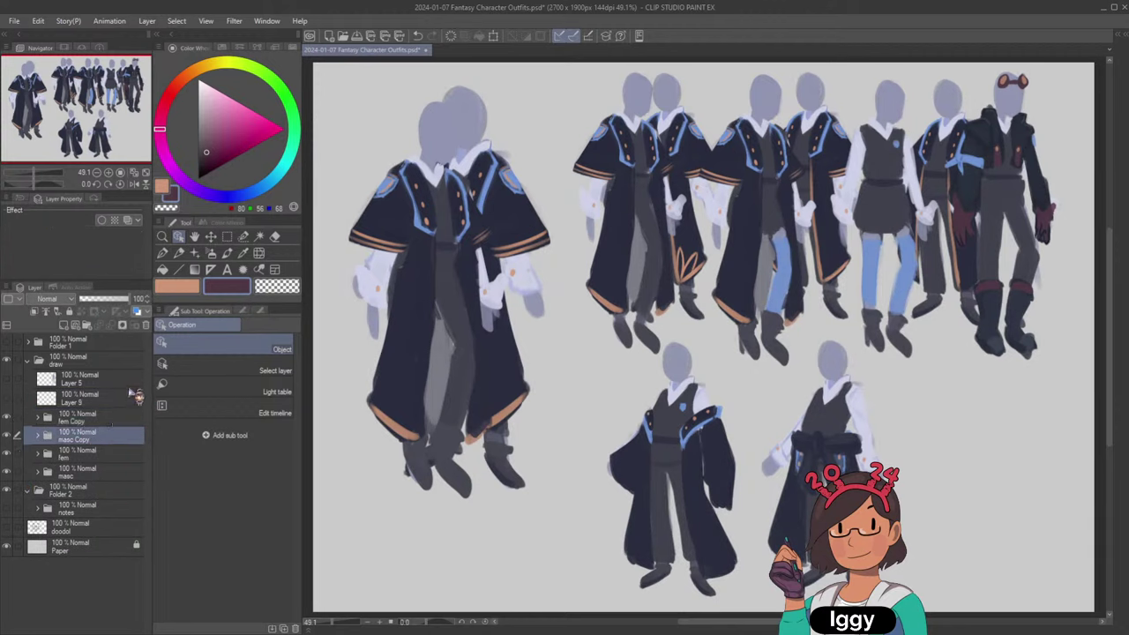
key(shift+alt+e)
click(91, 424)
key(ctrl+shift+e)
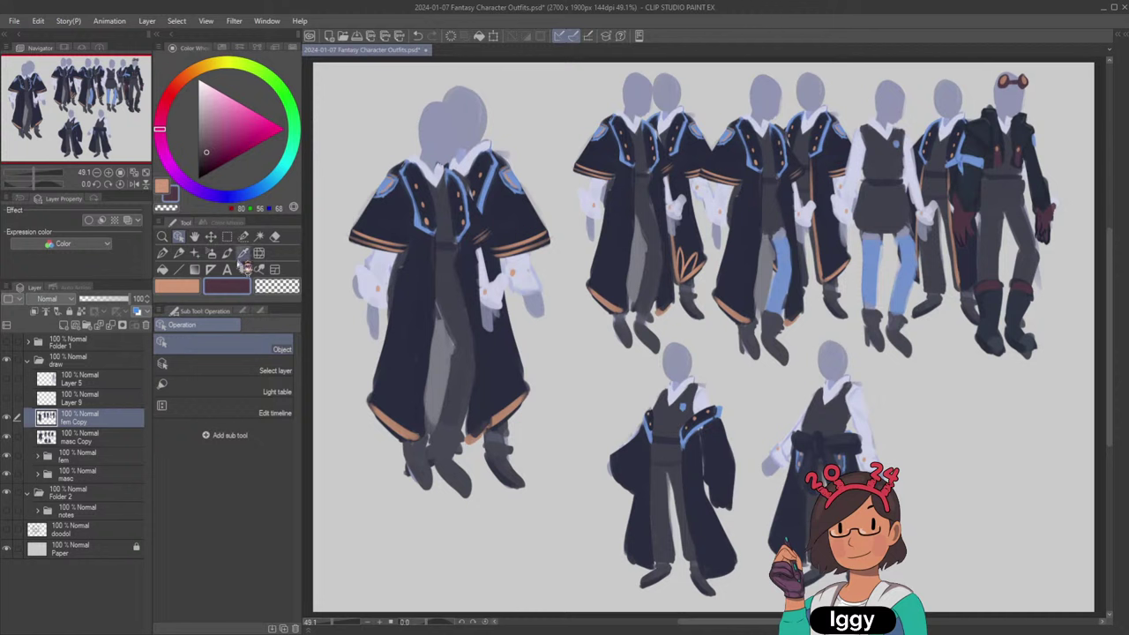
Select the area around the two large figures with a rectangle and copy it from both merged layers onto new layers.
key(m)
drag(318, 65, 565, 525)
ctrl+click(91, 438)
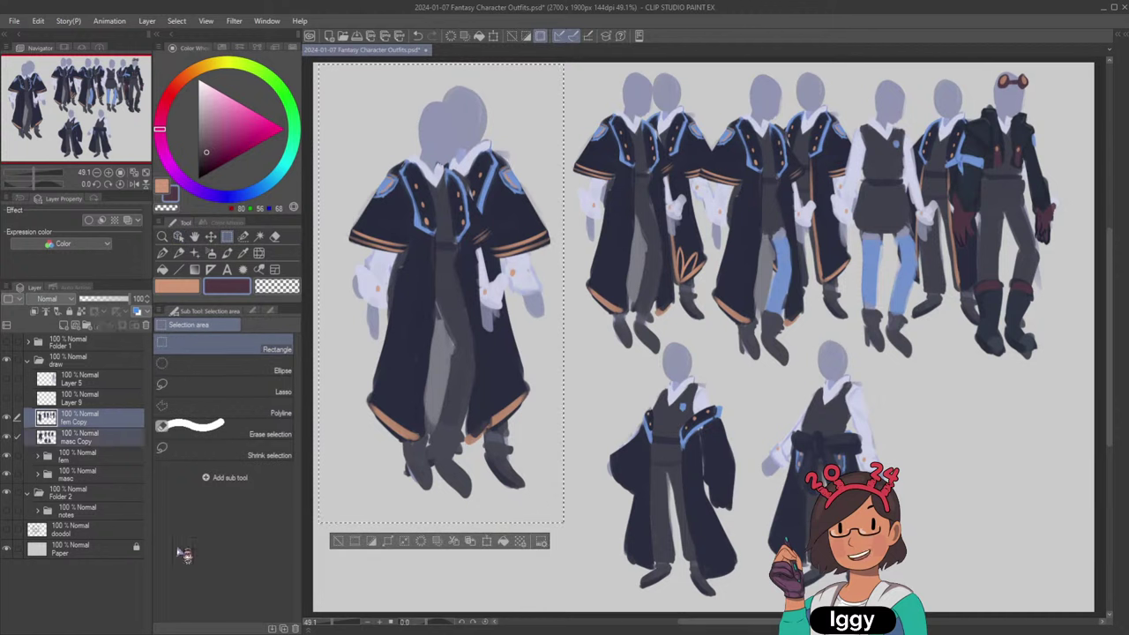
key(ctrl+c)
key(ctrl+v)
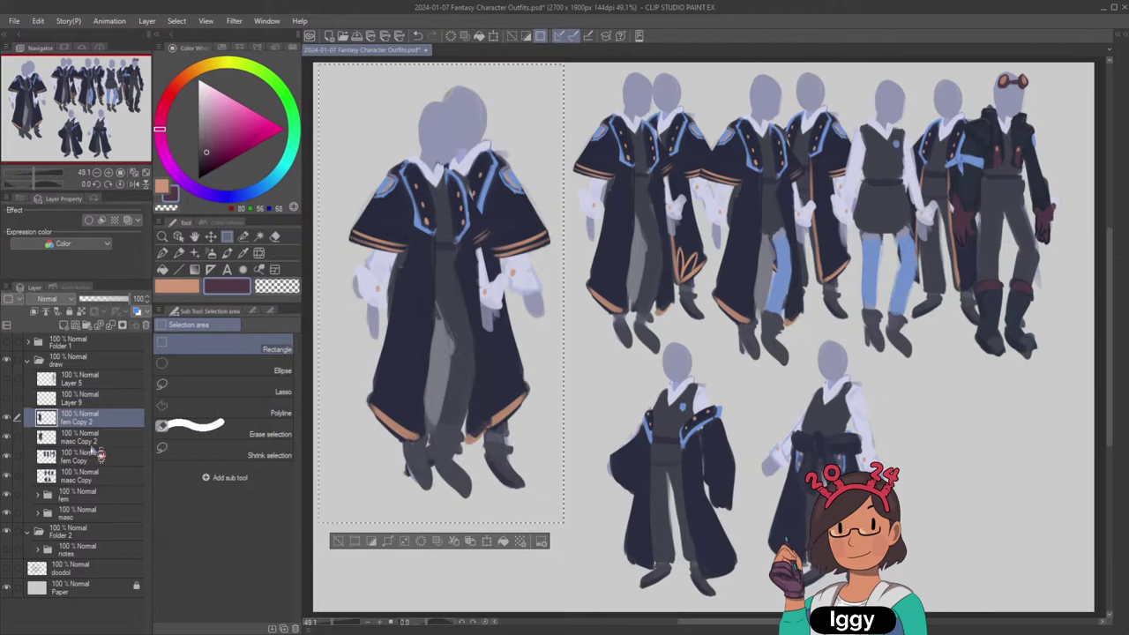
Delete the full merged layers fem Copy and masc Copy, and clear the selection.
click(90, 455)
ctrl+click(97, 476)
click(146, 326)
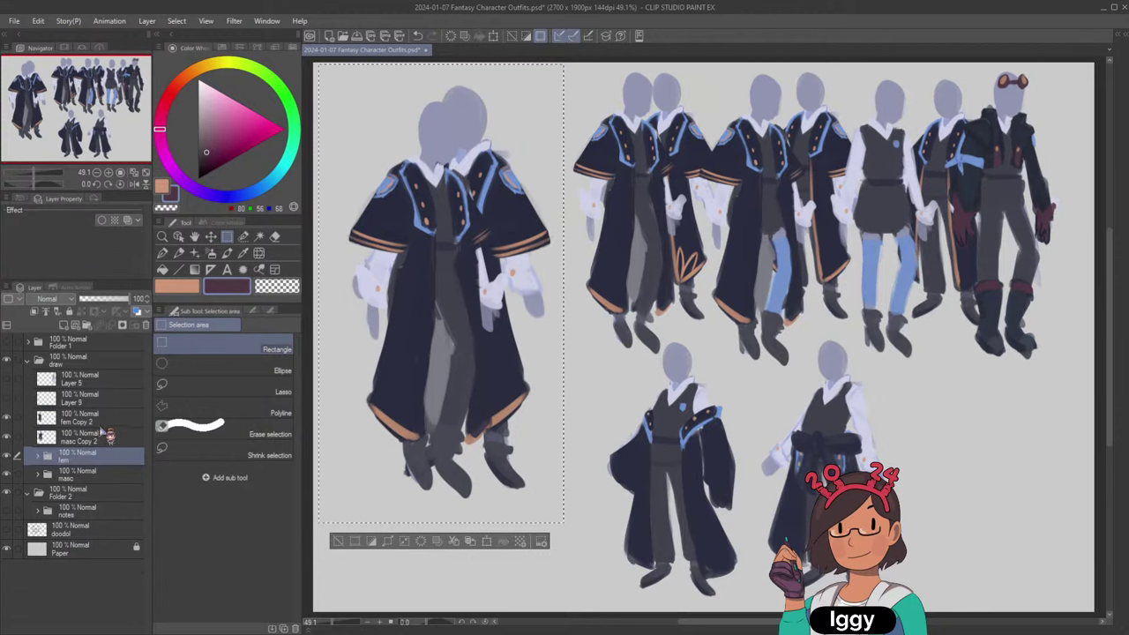
click(339, 543)
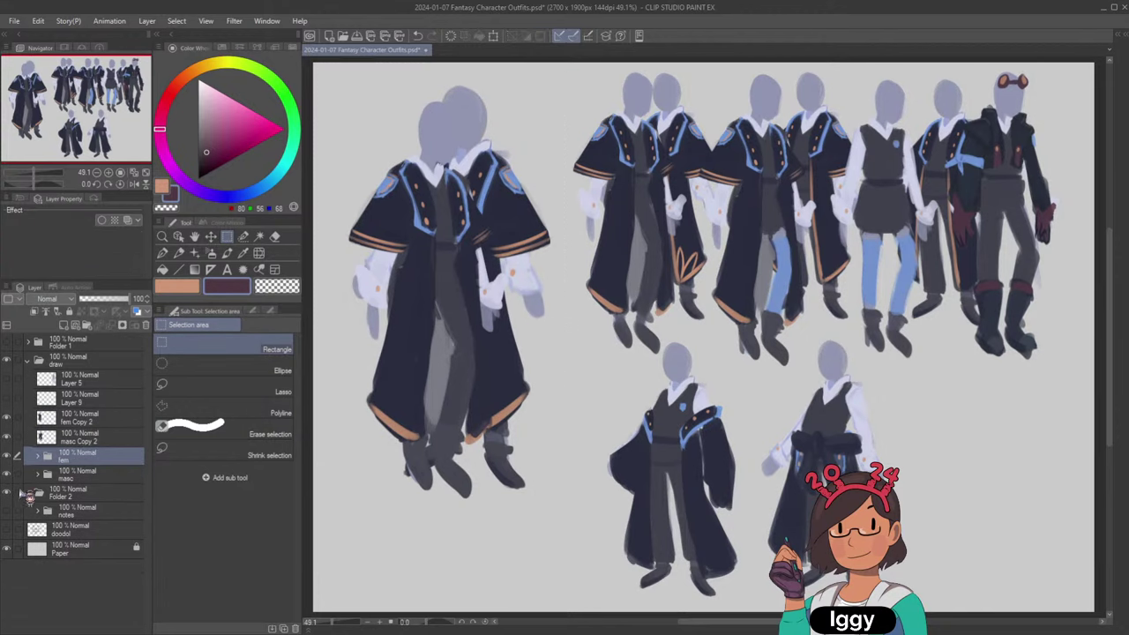
Hide the fem and masc folders and move the two copied large figures together to the right side of the canvas.
drag(8, 458, 7, 475)
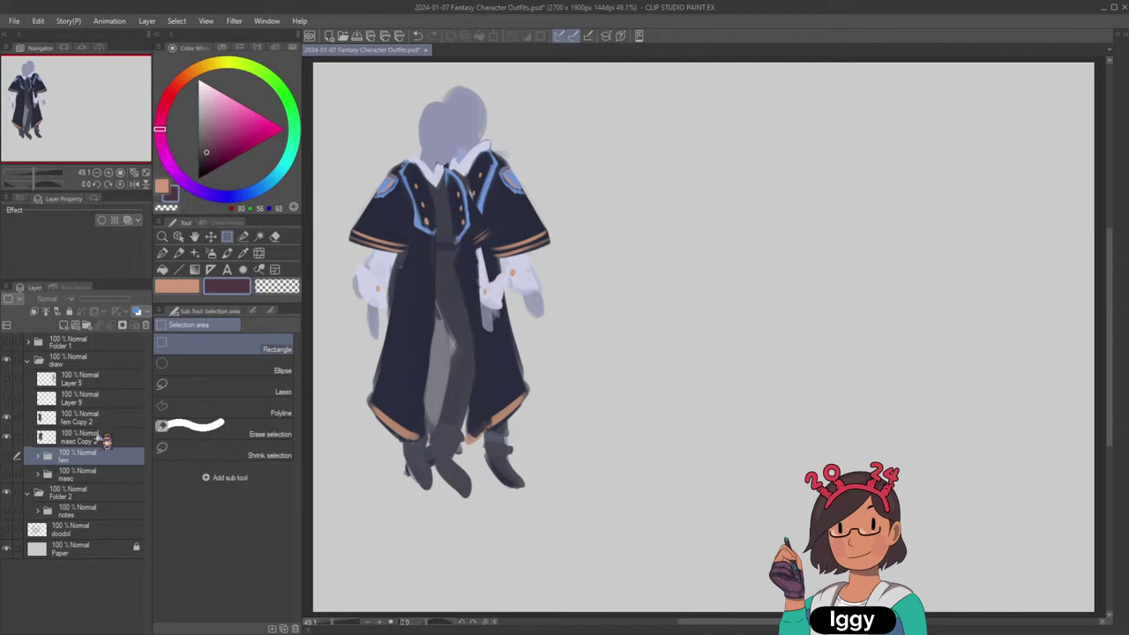
click(95, 435)
ctrl+click(112, 418)
ctrl+click(119, 422)
click(211, 237)
drag(507, 267, 1022, 263)
Scale the two copied figures down together and shift them up within the canvas.
key(ctrl+t)
drag(1079, 82, 1040, 156)
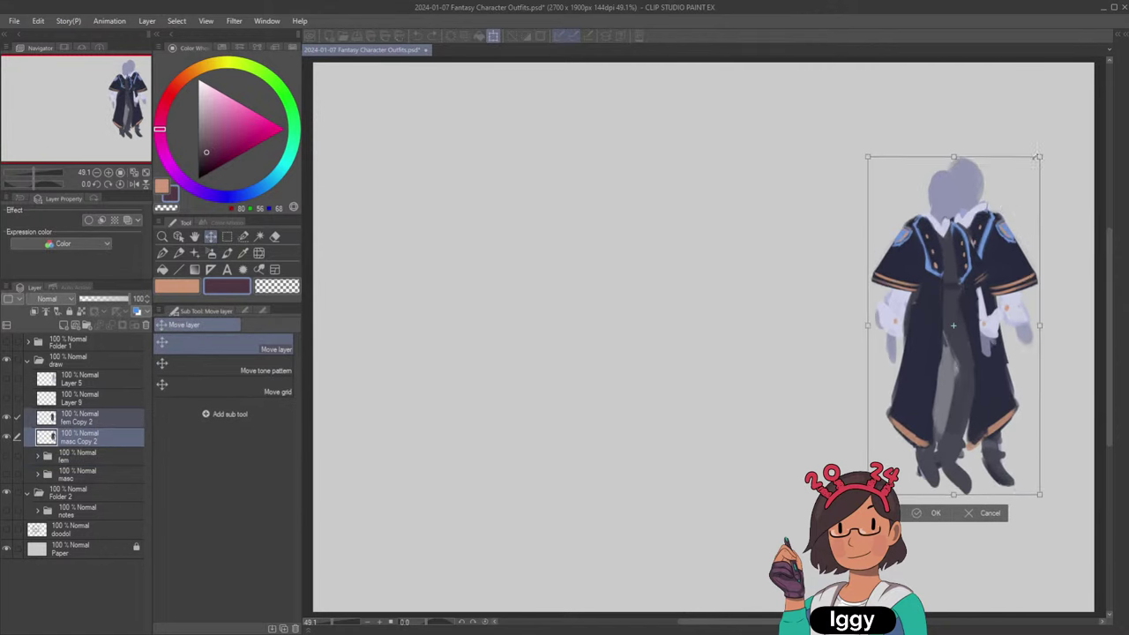
drag(1014, 232, 1004, 183)
click(921, 460)
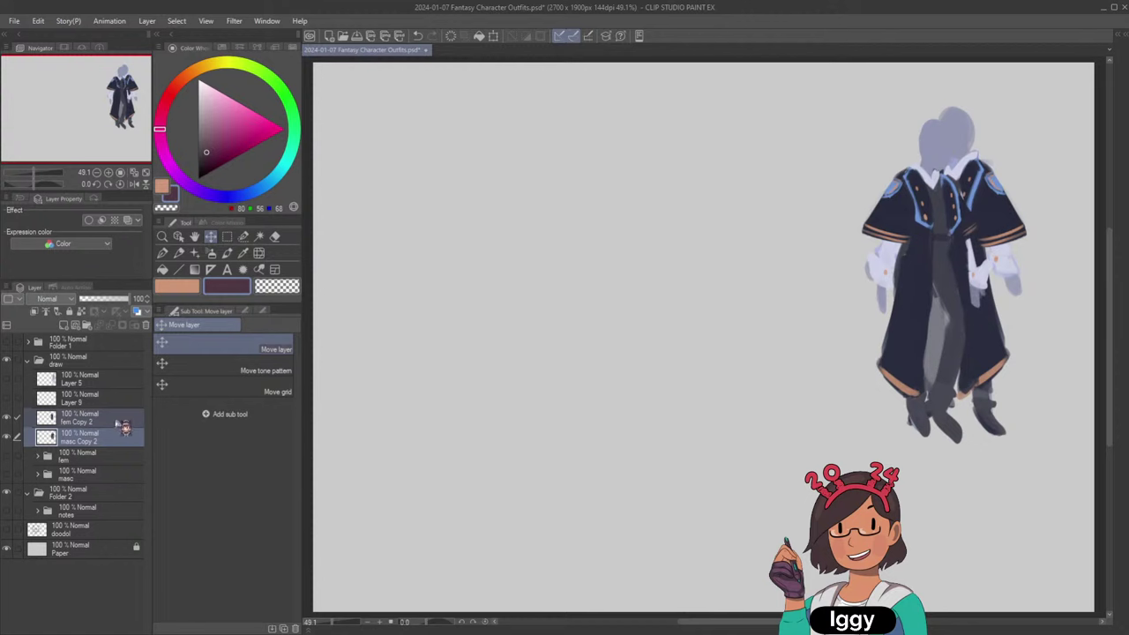
Separate the overlapping figures and line them up in the canvas's upper right corner, with the masc figure left of the fem figure.
click(124, 424)
drag(922, 296, 763, 300)
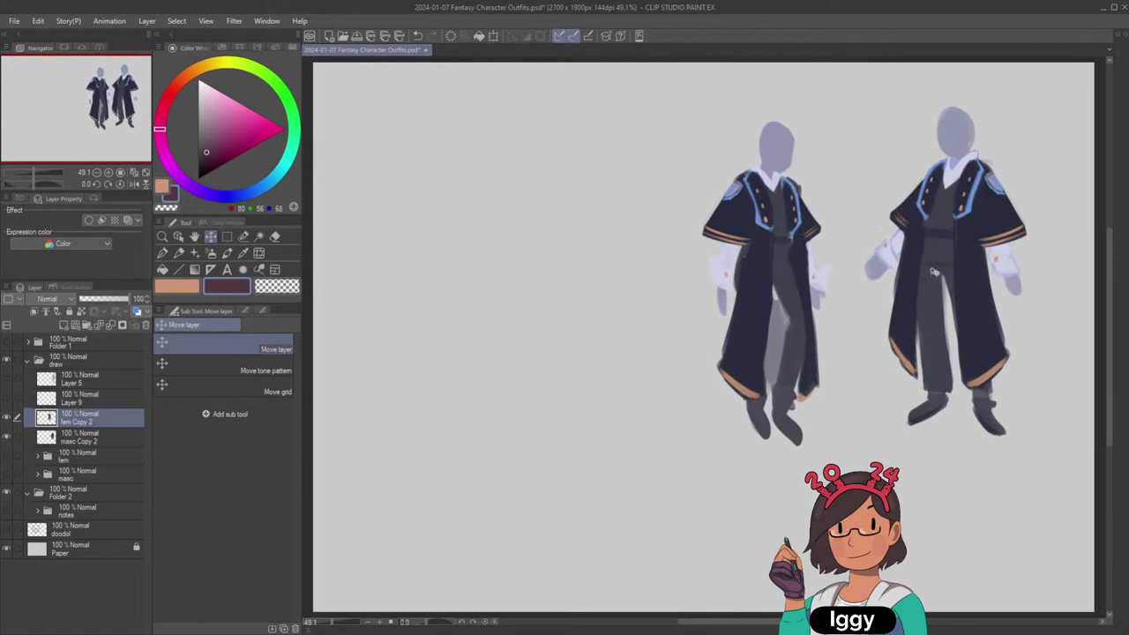
mouse_move(934, 272)
mouse_down()
mouse_move(1004, 265)
mouse_move(749, 280)
mouse_move(934, 282)
mouse_up()
click(180, 239)
drag(706, 282, 827, 282)
drag(1010, 278, 1028, 251)
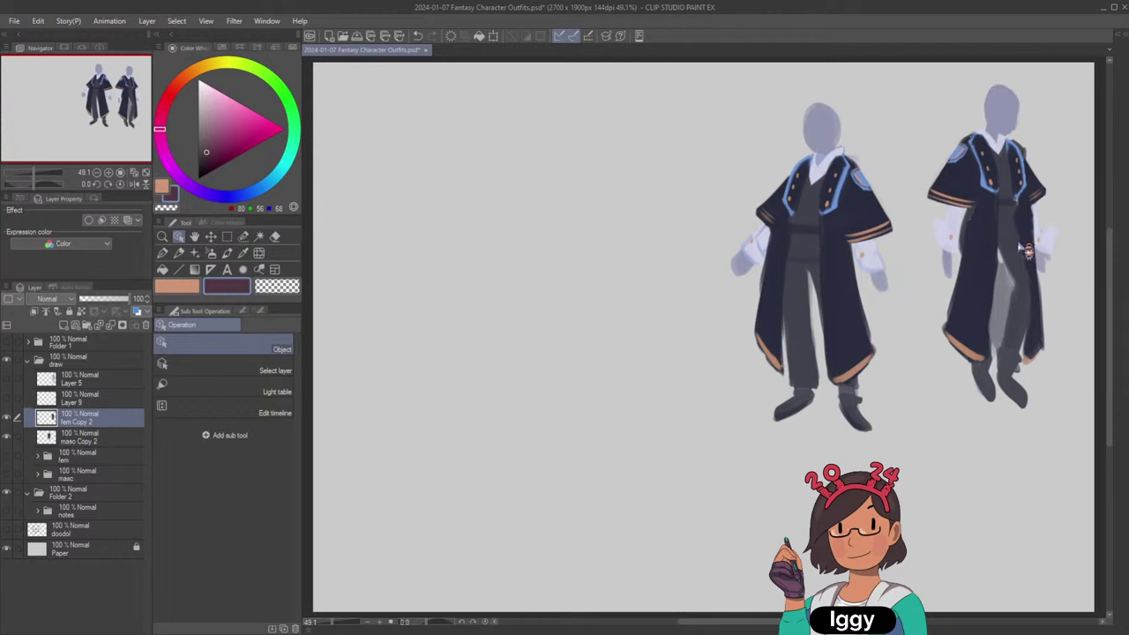
drag(844, 294, 866, 276)
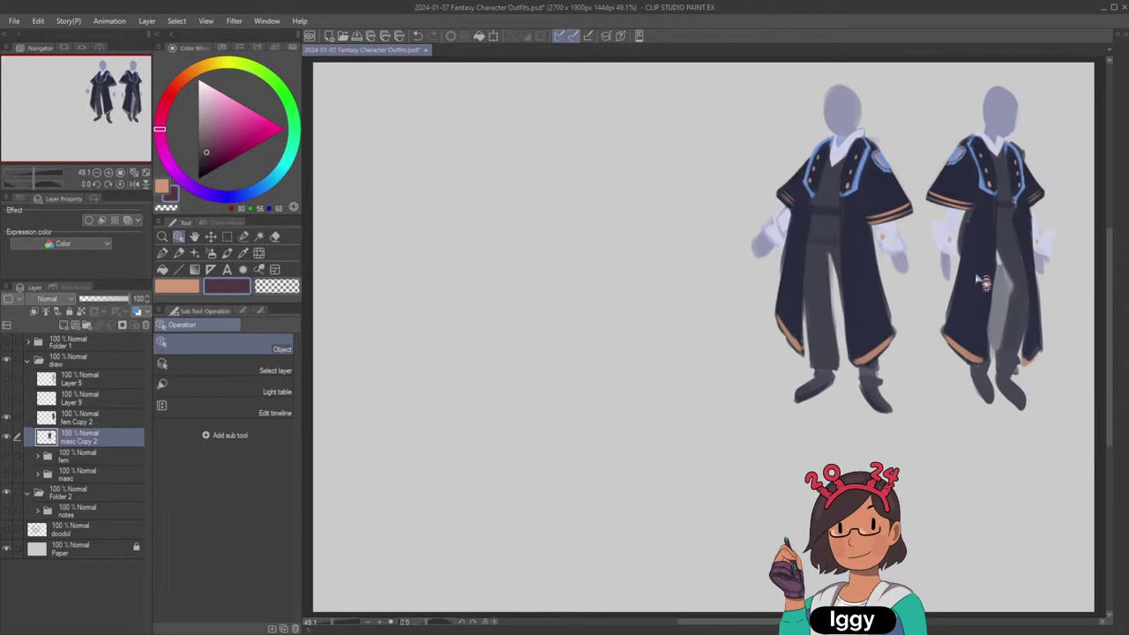
drag(988, 304, 995, 291)
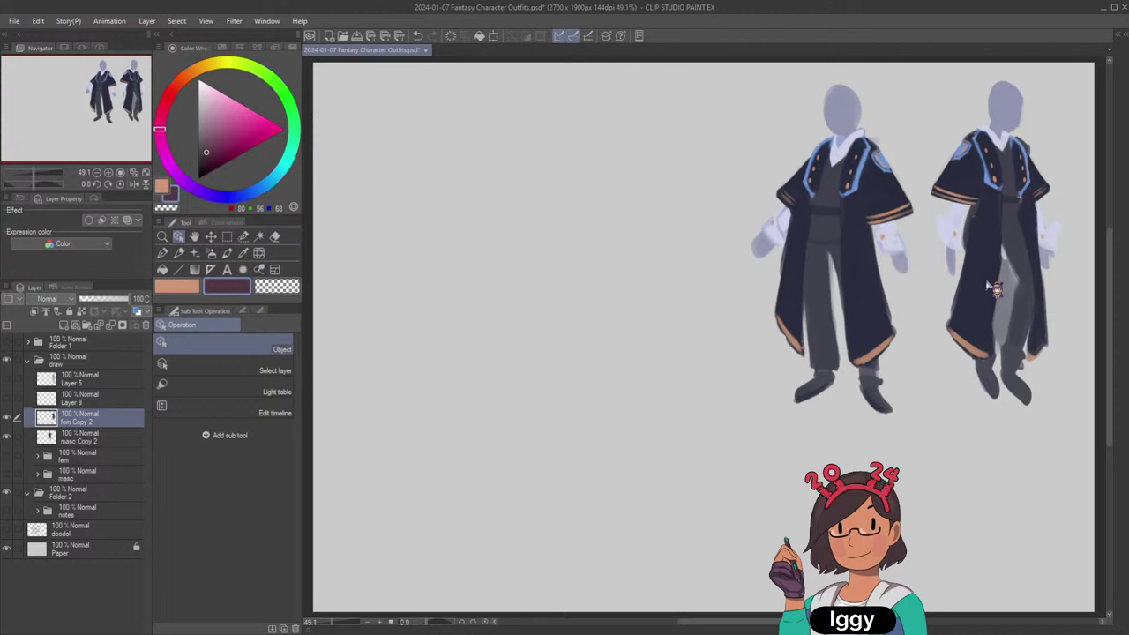
Show the plain body base on Layer 5 and move it to the left half of the canvas.
click(6, 379)
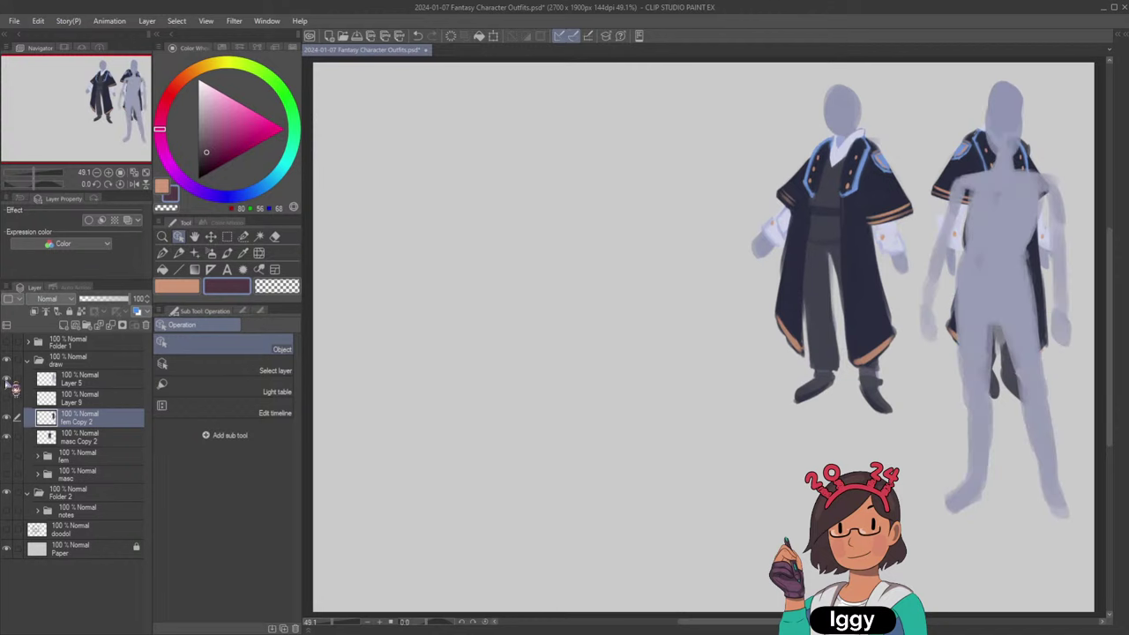
drag(997, 319, 496, 313)
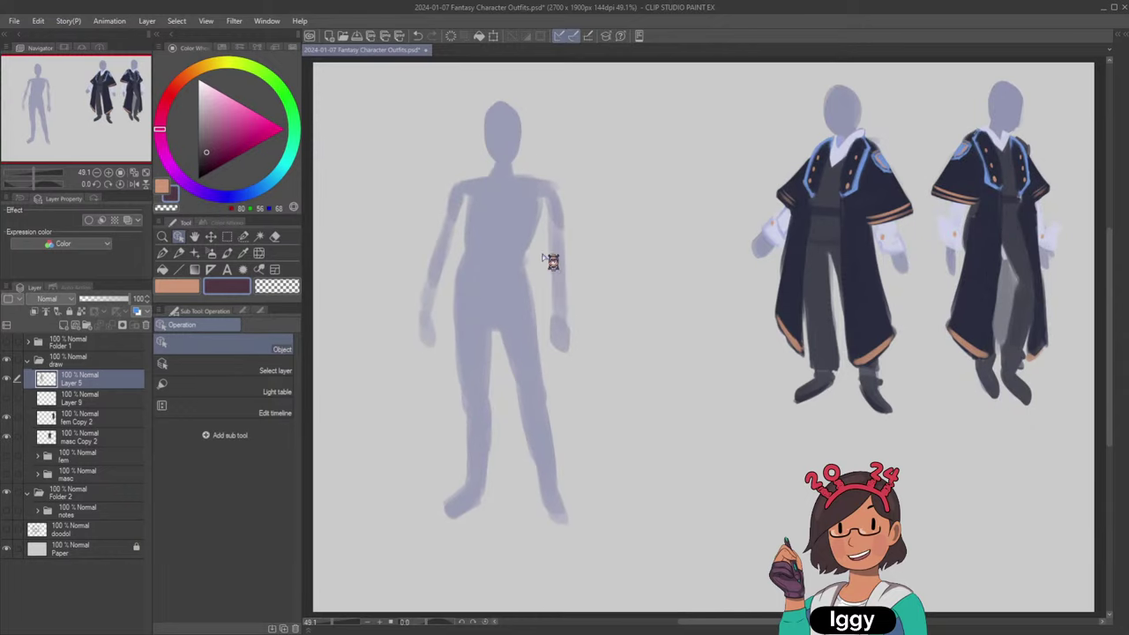
scroll(653, 254, up, 1)
click(145, 173)
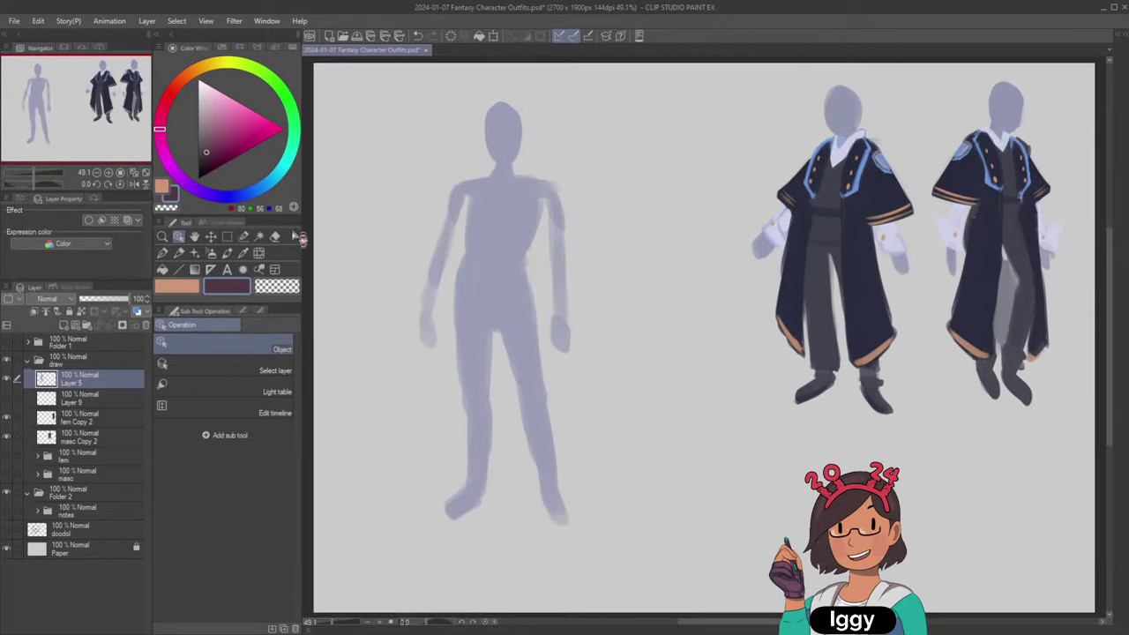
Using the Dense watercolor 3 brush and the pale collar color, paint a shoulder piece and one long front coat edge on the body base.
click(226, 253)
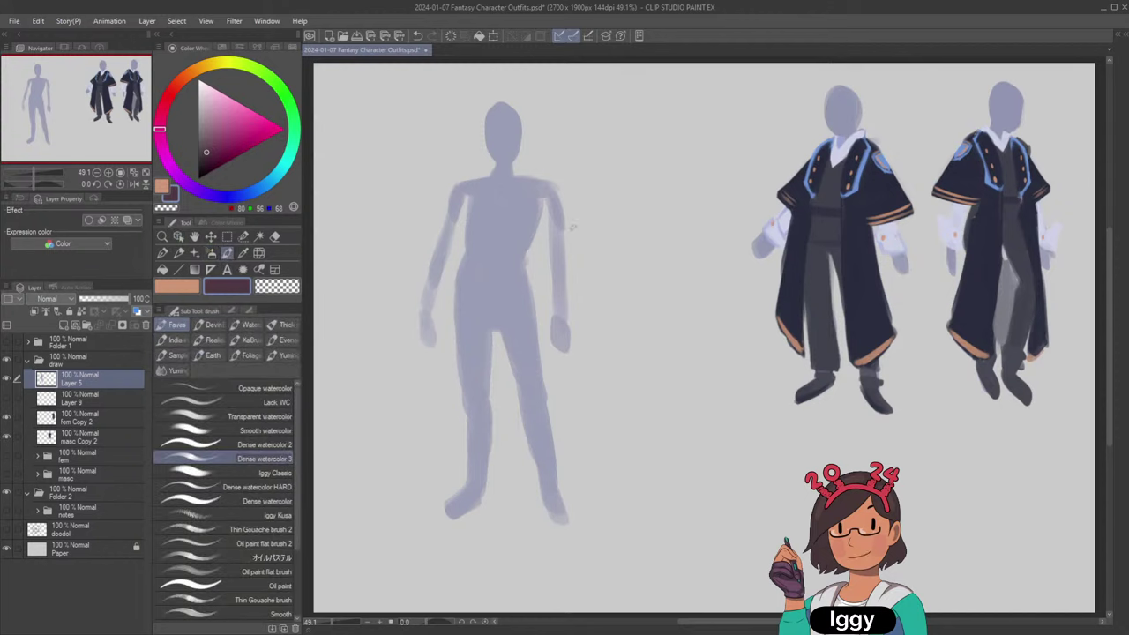
alt+click(844, 151)
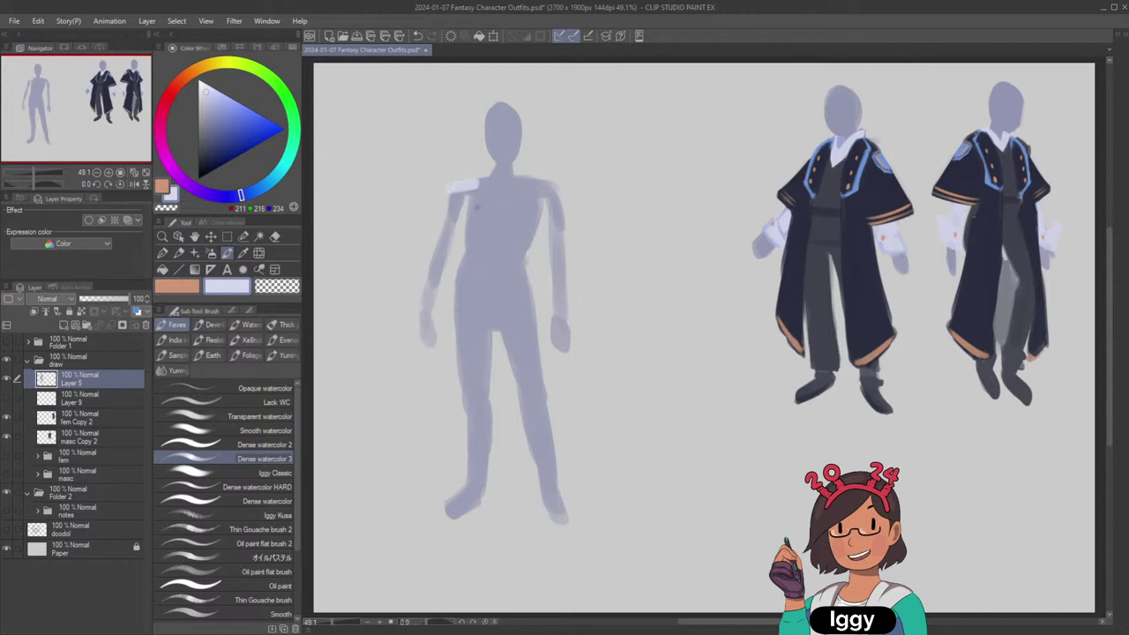
mouse_move(484, 179)
mouse_down()
mouse_move(475, 380)
mouse_move(474, 293)
mouse_move(468, 374)
mouse_up()
key(ctrl+z)
key(ctrl+z)
key(ctrl+z)
drag(485, 181, 469, 382)
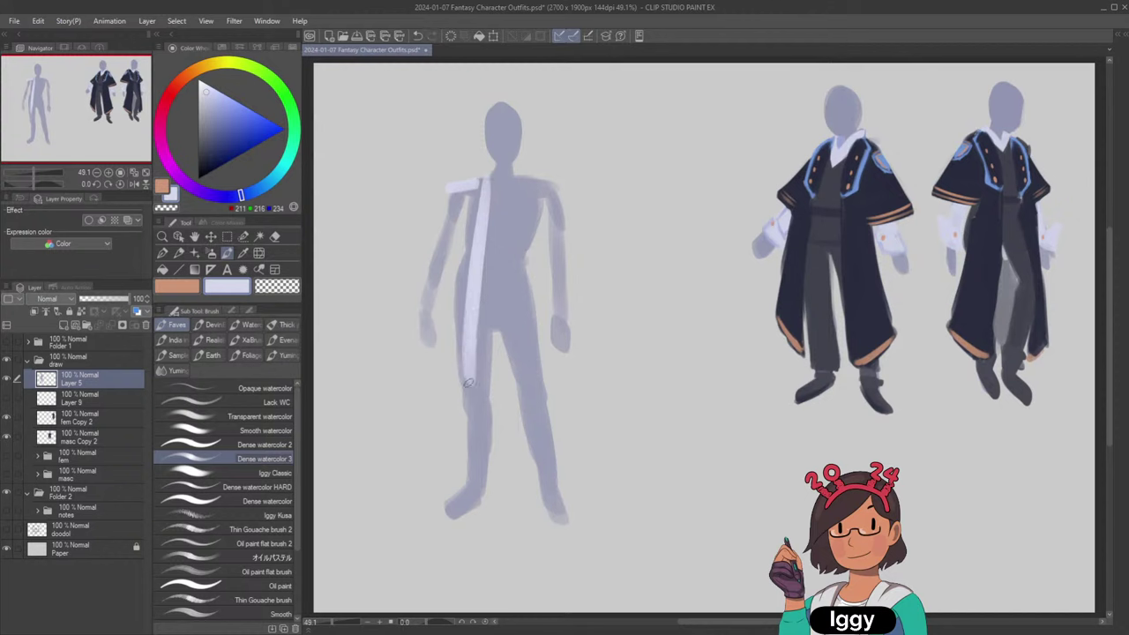
Paint the coat's opposite front edge from the neck to the thigh, with a short hem stroke at its lower end.
key(ctrl+z)
drag(515, 177, 524, 380)
key(ctrl+z)
key(ctrl+z)
mouse_move(518, 274)
mouse_down()
mouse_move(533, 374)
mouse_move(555, 389)
mouse_up()
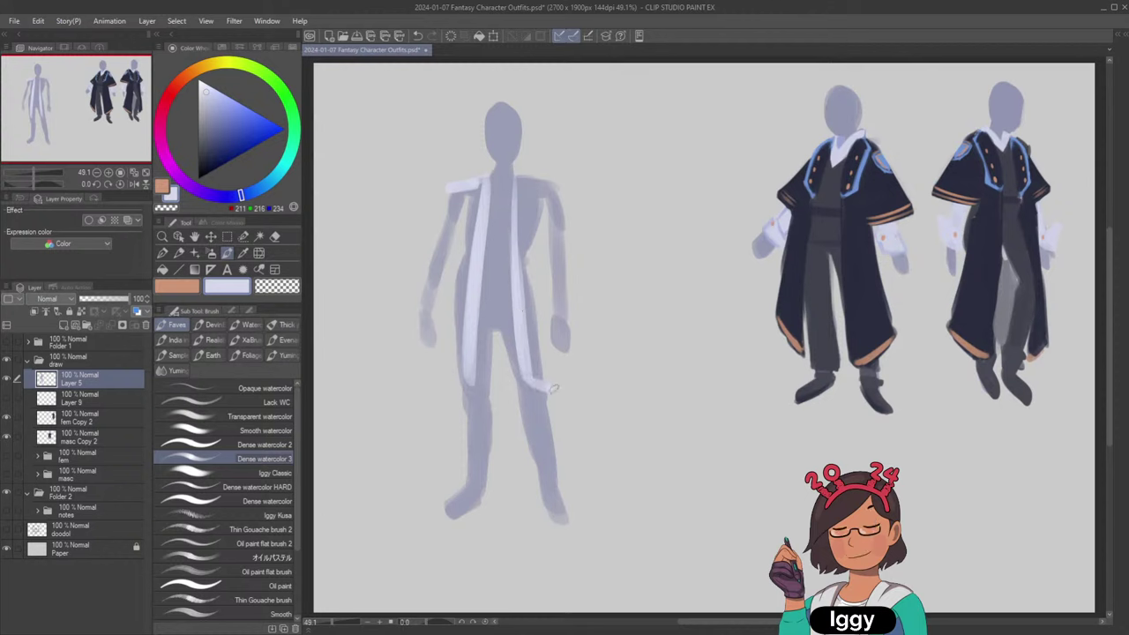
drag(519, 174, 523, 364)
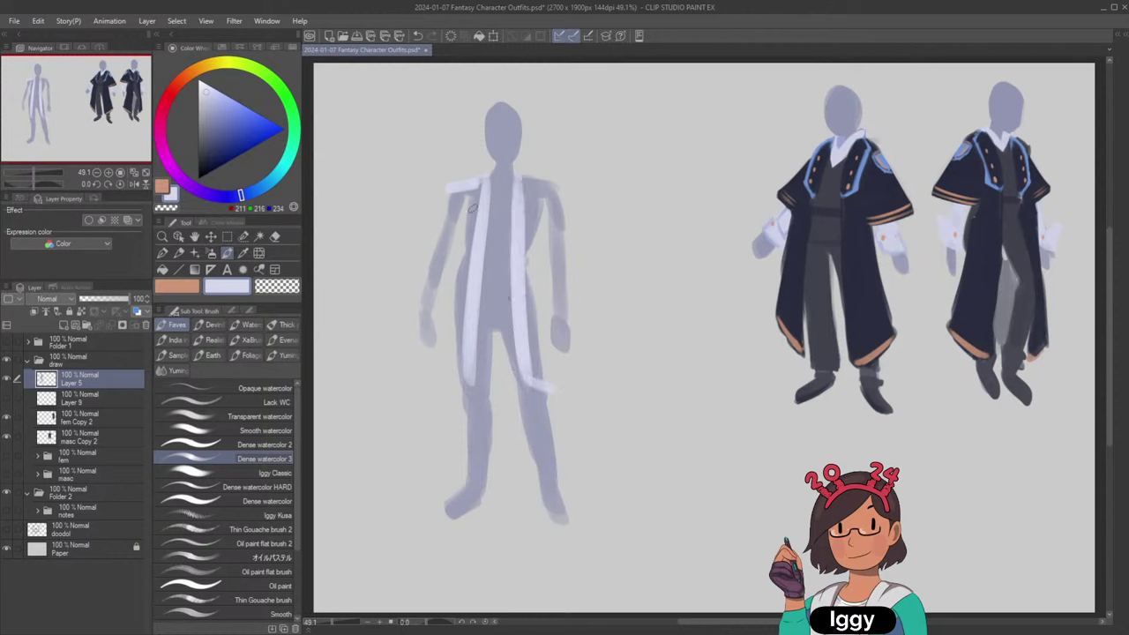
Widen and fill both front coat panels in the pale color, and sample navy from the masc figure's coat.
drag(481, 187, 466, 335)
mouse_move(470, 265)
mouse_down()
mouse_move(462, 397)
mouse_move(457, 380)
mouse_up()
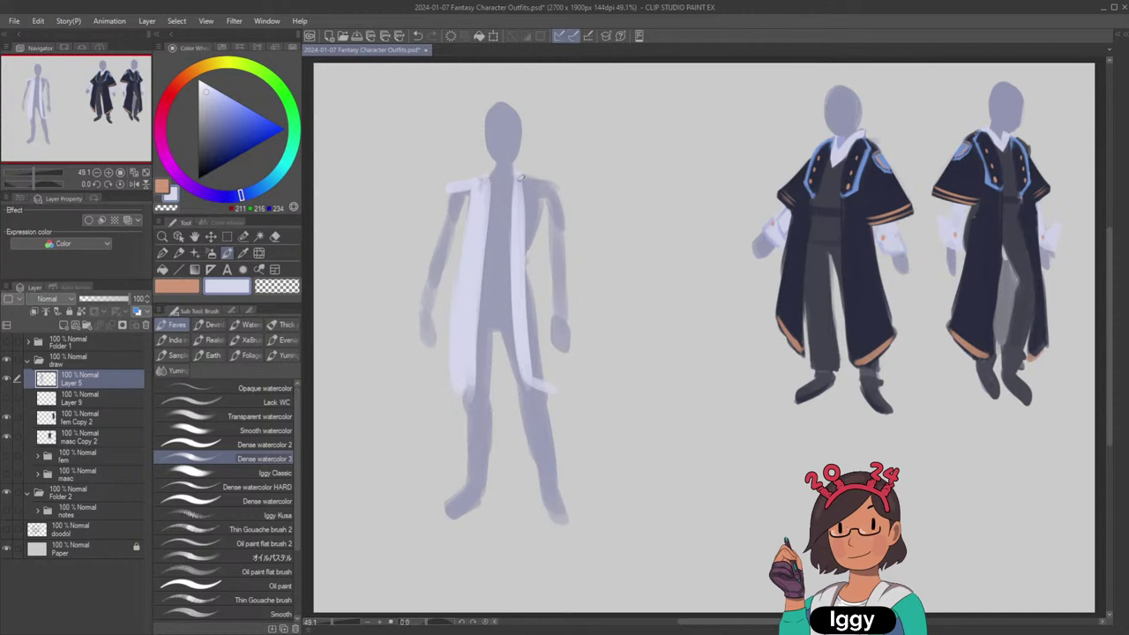
mouse_move(523, 177)
mouse_down()
mouse_move(522, 288)
mouse_move(546, 385)
mouse_up()
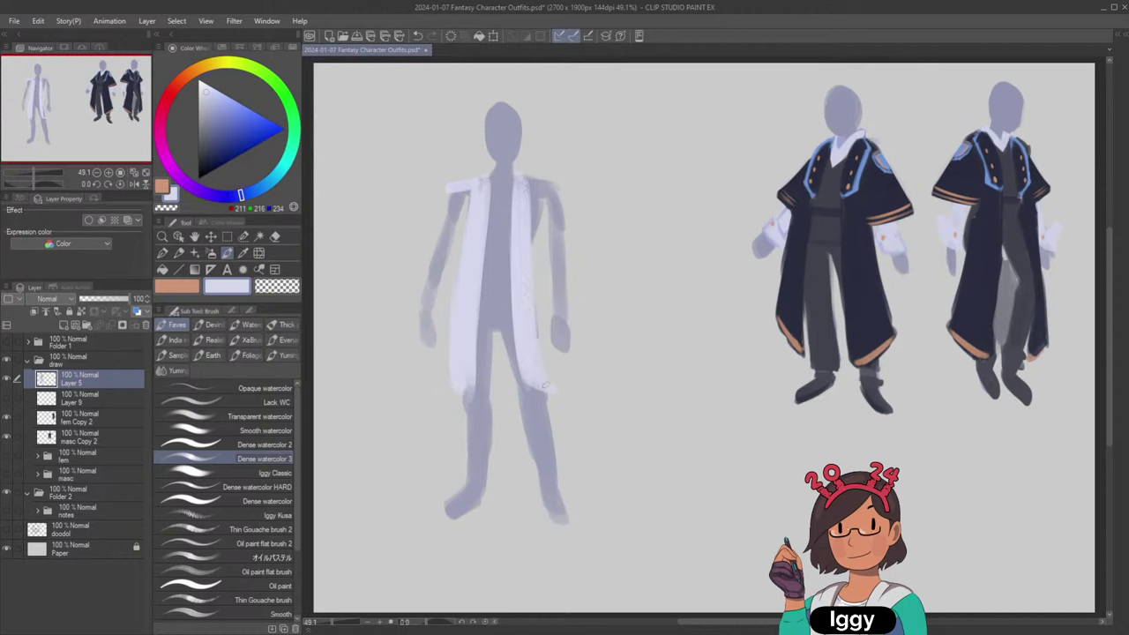
drag(526, 253, 533, 195)
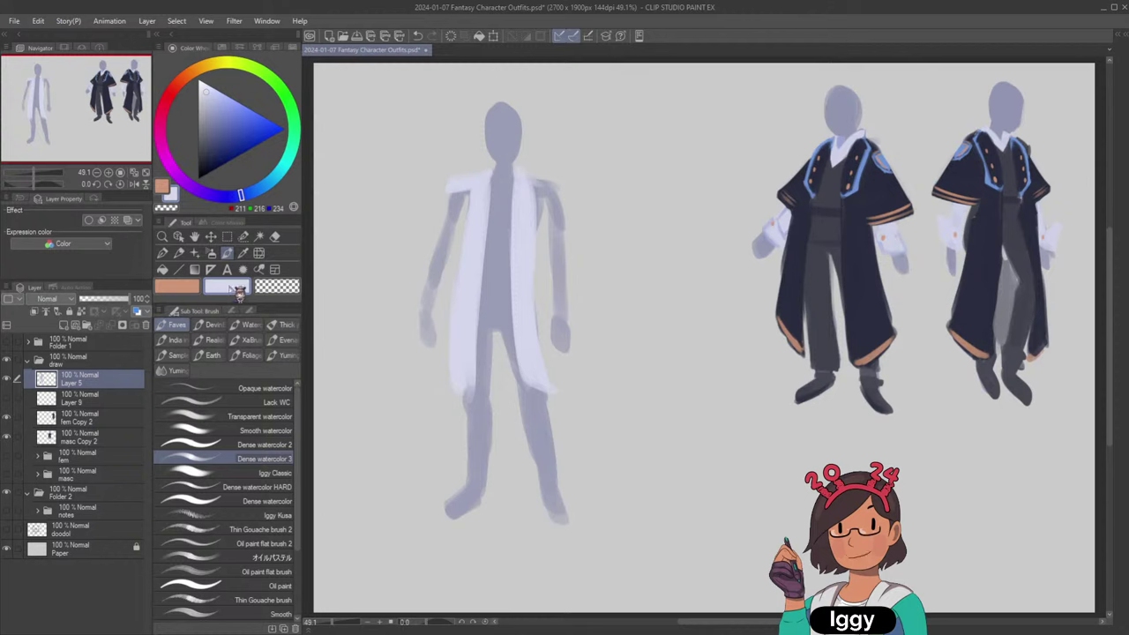
alt+click(814, 206)
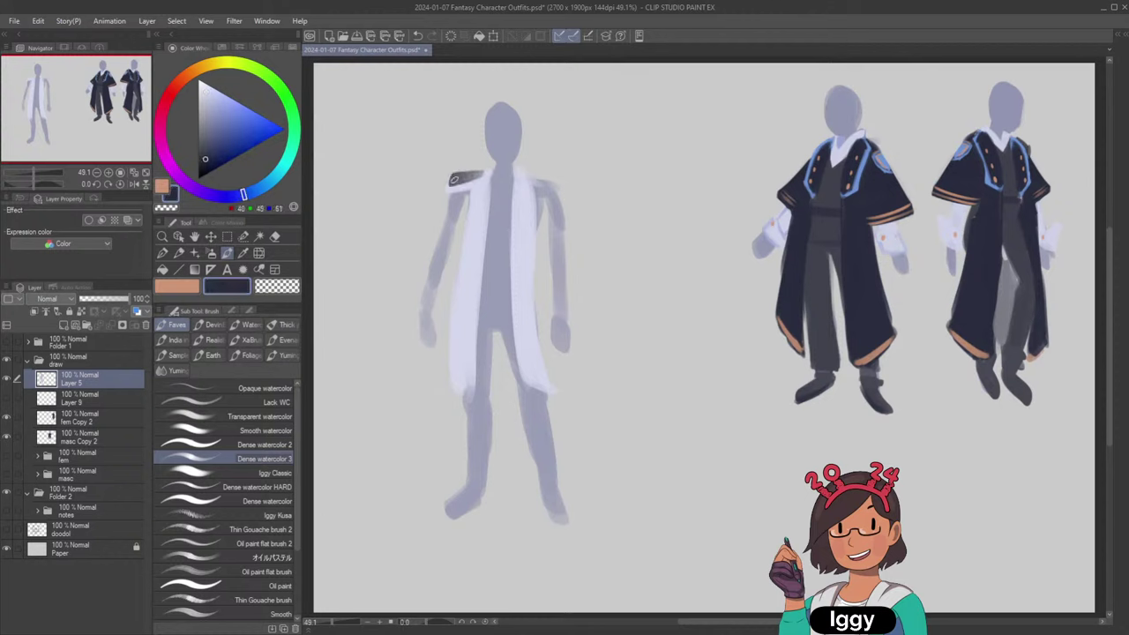
mouse_move(467, 176)
mouse_down()
mouse_move(453, 182)
mouse_move(452, 217)
mouse_up()
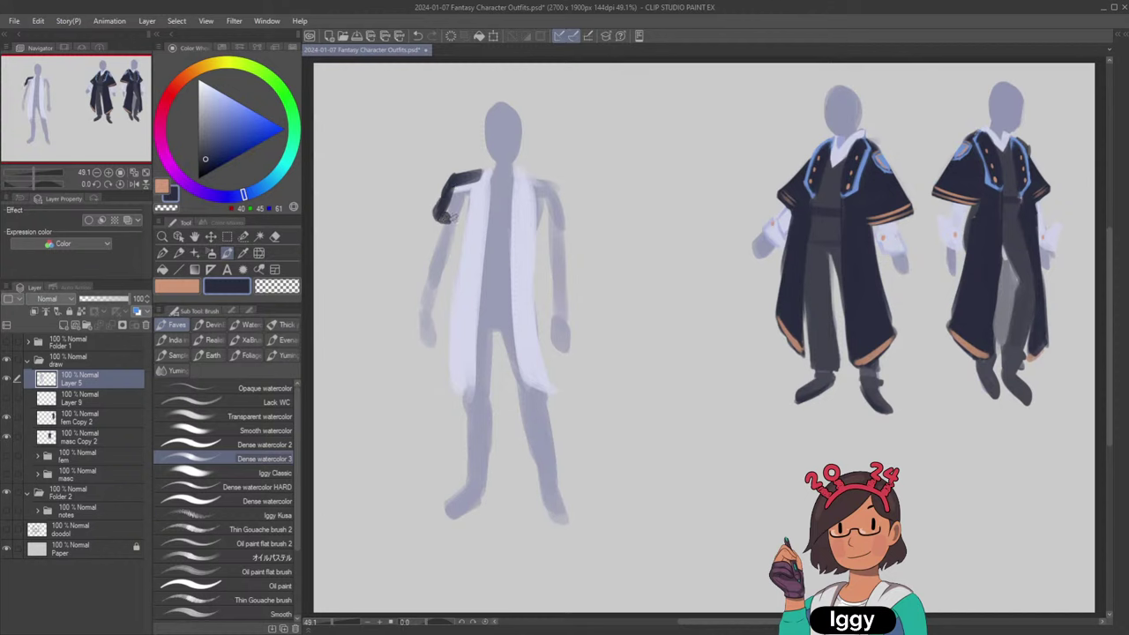
drag(480, 180, 478, 181)
key(ctrl+z)
key(ctrl+z)
key(ctrl+z)
key(ctrl+z)
key(ctrl+z)
key(ctrl+z)
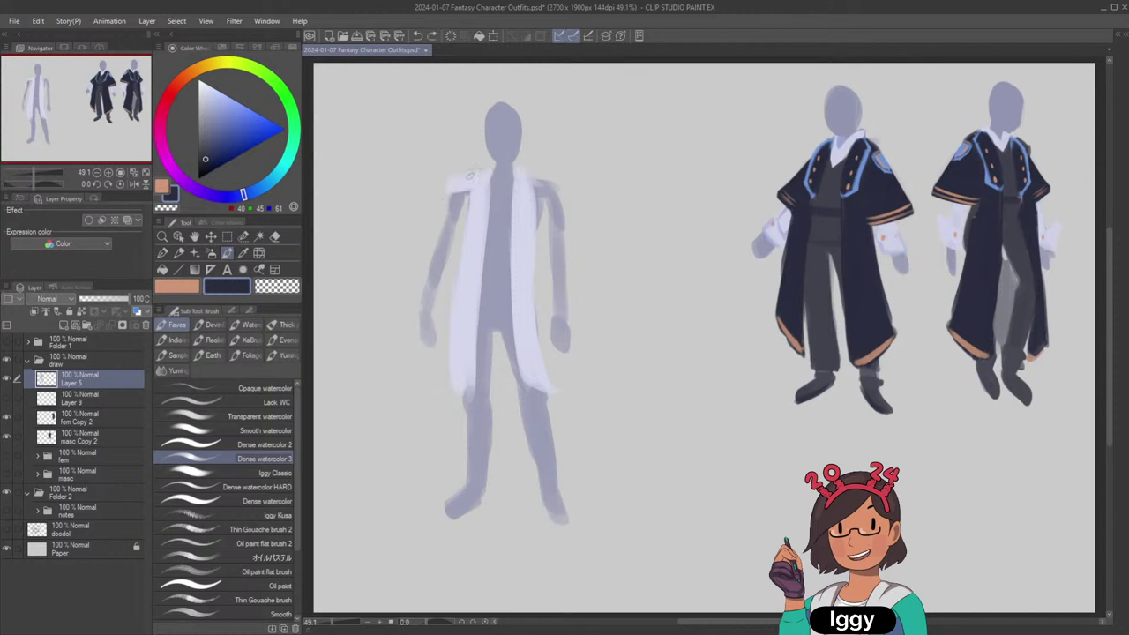
Paint rounded navy short sleeves over both shoulders of the body base.
mouse_move(485, 170)
mouse_down()
mouse_move(438, 213)
mouse_move(459, 221)
mouse_up()
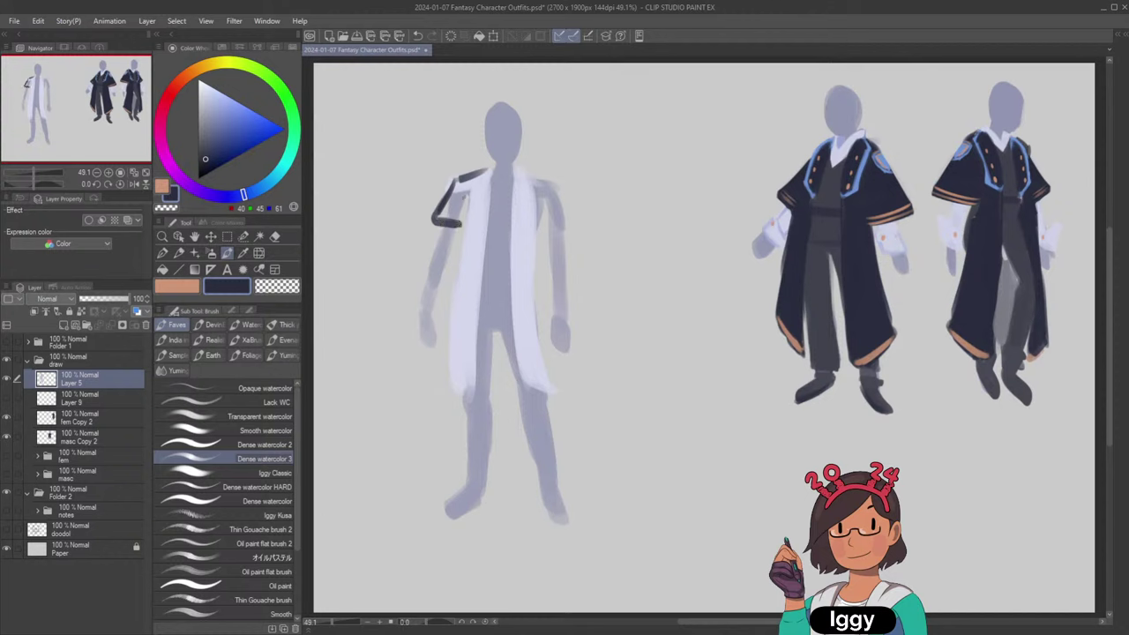
mouse_move(459, 182)
mouse_down()
mouse_move(445, 216)
mouse_move(484, 176)
mouse_move(465, 217)
mouse_move(472, 207)
mouse_up()
mouse_move(526, 170)
mouse_down()
mouse_move(525, 212)
mouse_move(560, 224)
mouse_move(525, 179)
mouse_move(569, 210)
mouse_move(531, 194)
mouse_move(533, 214)
mouse_move(556, 193)
mouse_move(558, 208)
mouse_move(533, 214)
mouse_move(528, 181)
mouse_move(552, 208)
mouse_move(541, 219)
mouse_move(561, 213)
mouse_move(484, 176)
mouse_move(494, 165)
mouse_move(485, 172)
mouse_move(524, 174)
mouse_move(522, 187)
mouse_move(474, 182)
mouse_move(479, 164)
mouse_move(487, 181)
mouse_move(527, 171)
mouse_up()
Paint upright collar pieces beside the neck in the pale coat color, and fill the torso with a slightly darker pale shirt.
alt+click(481, 237)
key(ctrl+z)
key(ctrl+z)
key(ctrl+z)
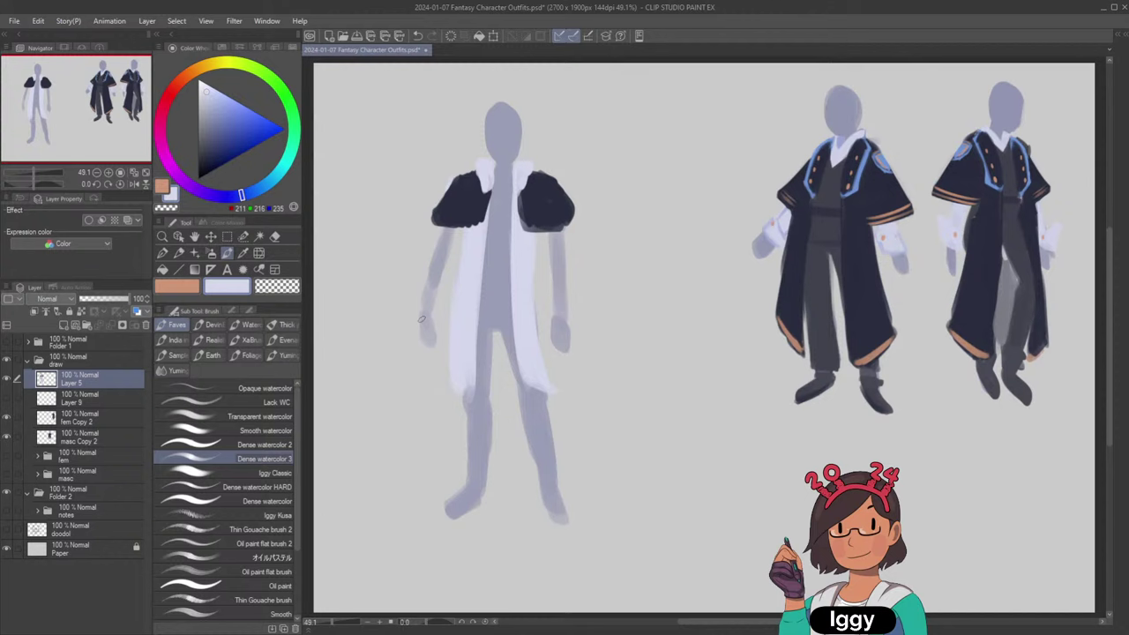
mouse_move(484, 187)
mouse_down()
mouse_move(525, 180)
mouse_move(520, 167)
mouse_move(519, 210)
mouse_up()
key(ctrl+z)
drag(478, 171, 481, 192)
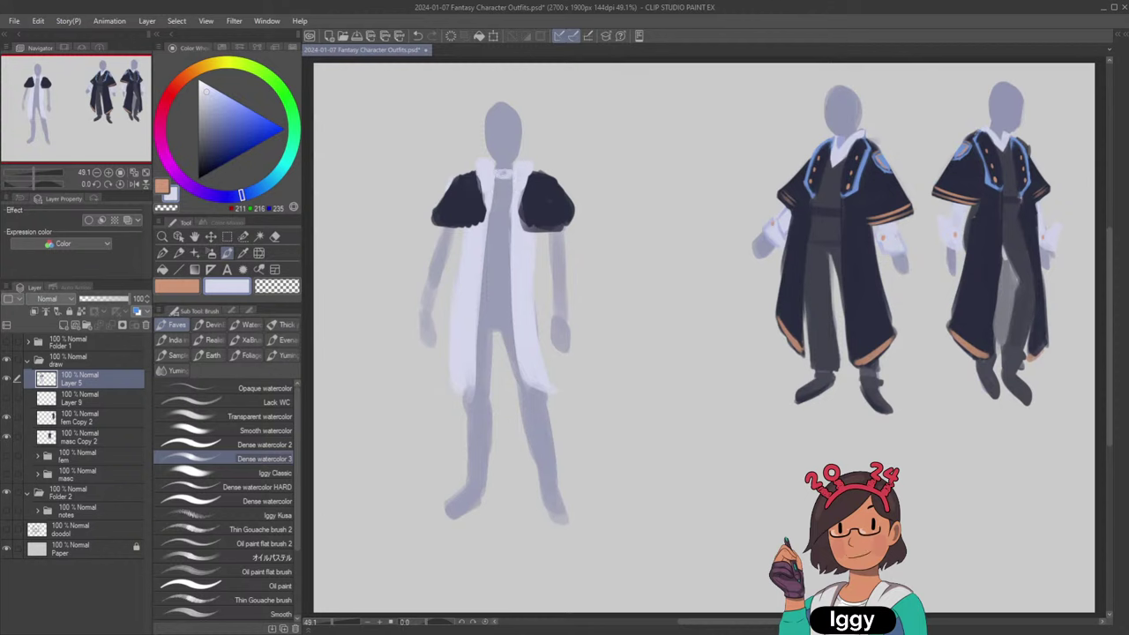
alt+click(504, 175)
mouse_move(497, 180)
mouse_down()
mouse_move(525, 156)
mouse_move(501, 186)
mouse_move(491, 247)
mouse_move(504, 217)
mouse_move(489, 281)
mouse_up()
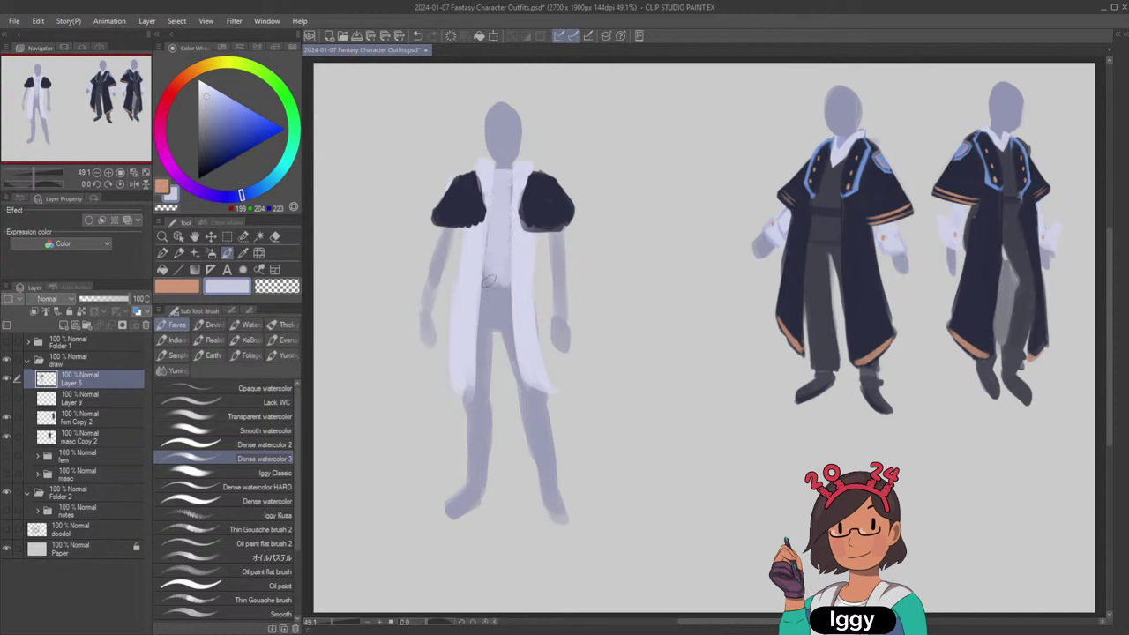
Widen the collar's outer edge in the pale color and smooth the outlines of the short sleeves in navy.
alt+click(484, 167)
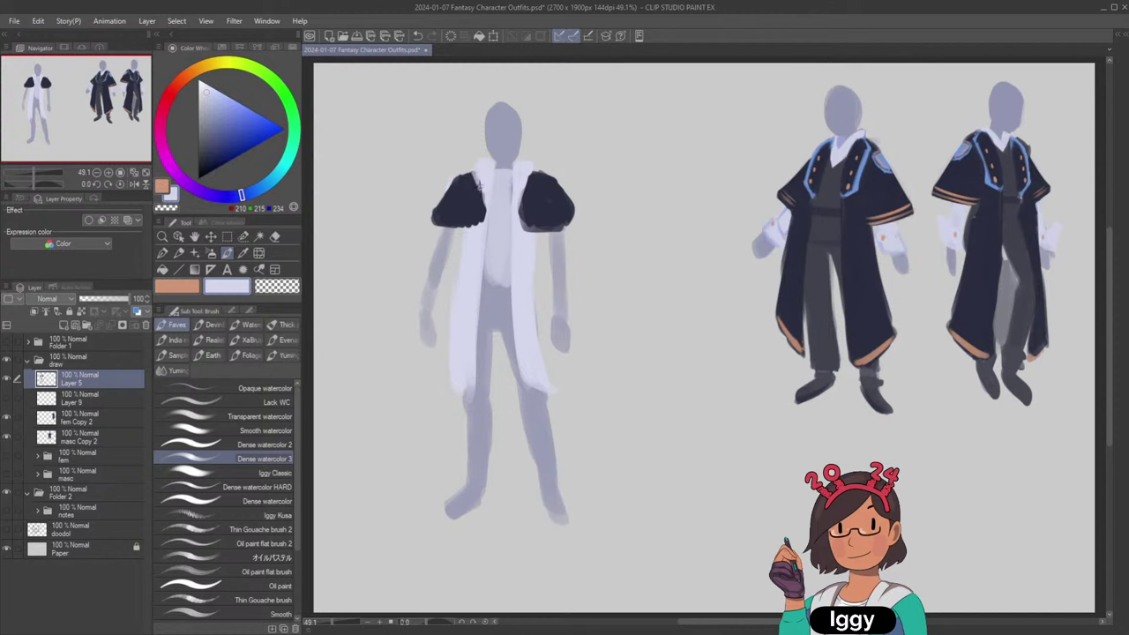
drag(476, 183, 475, 179)
alt+click(460, 206)
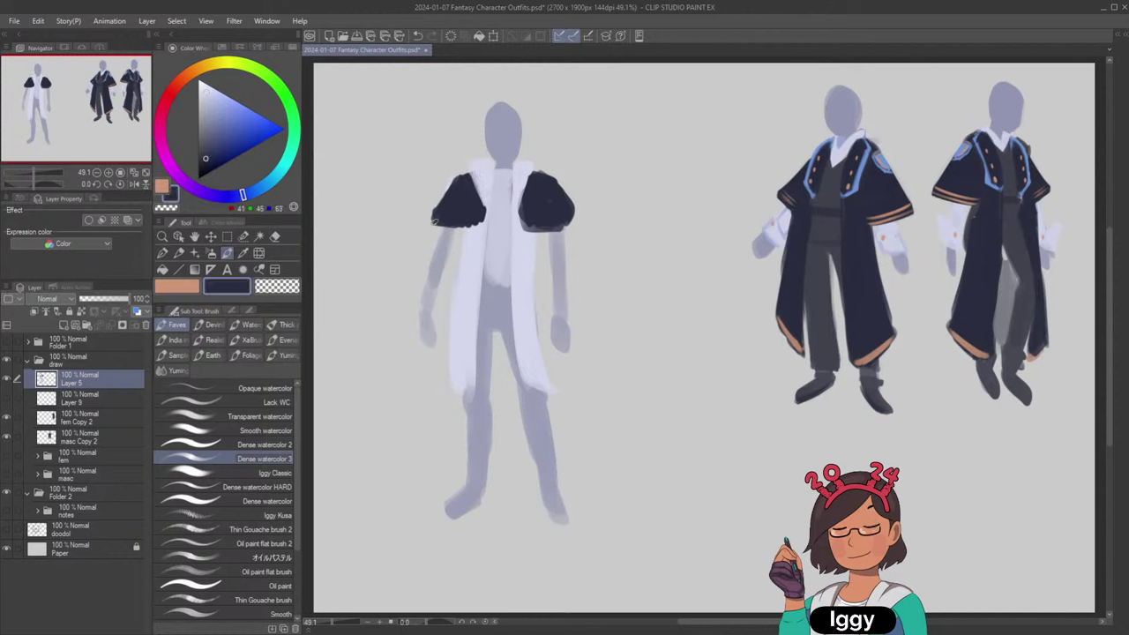
mouse_move(436, 219)
mouse_down()
mouse_move(486, 207)
mouse_move(529, 224)
mouse_move(571, 220)
mouse_up()
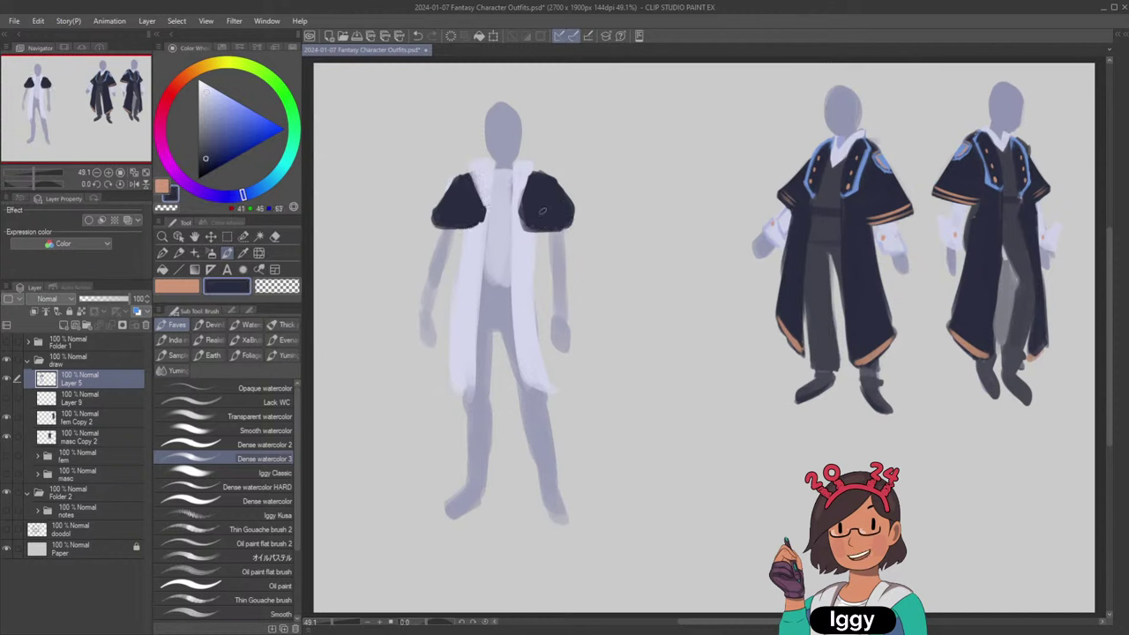
Sample the light blue trim from the masc figure and paint a blue lapel on each side of the collar.
alt+click(864, 167)
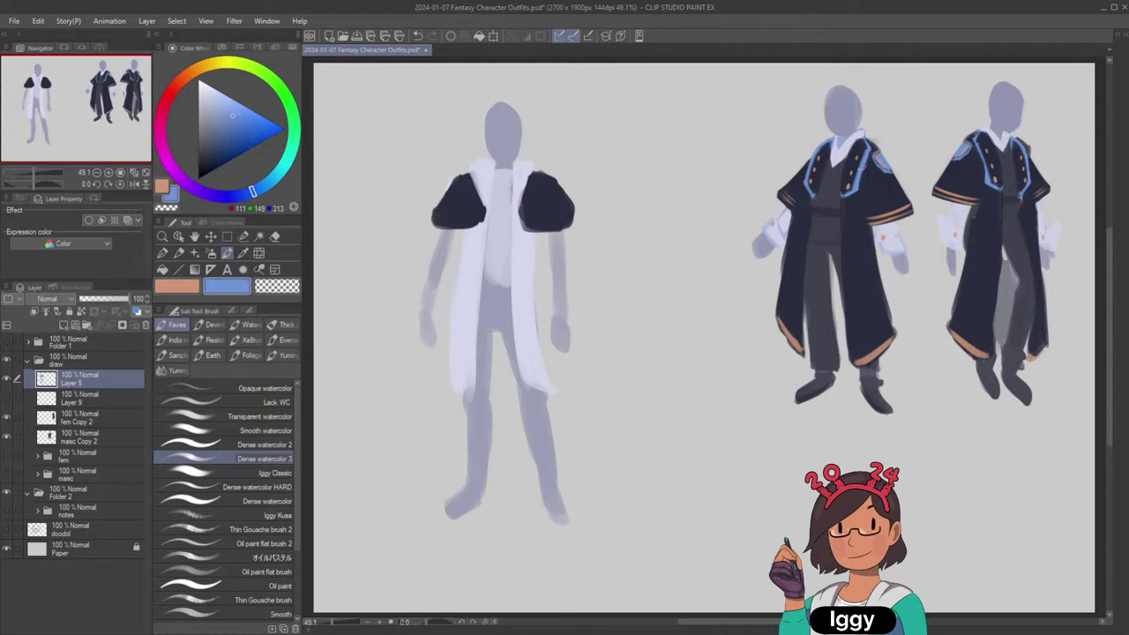
drag(476, 171, 489, 169)
drag(487, 173, 481, 175)
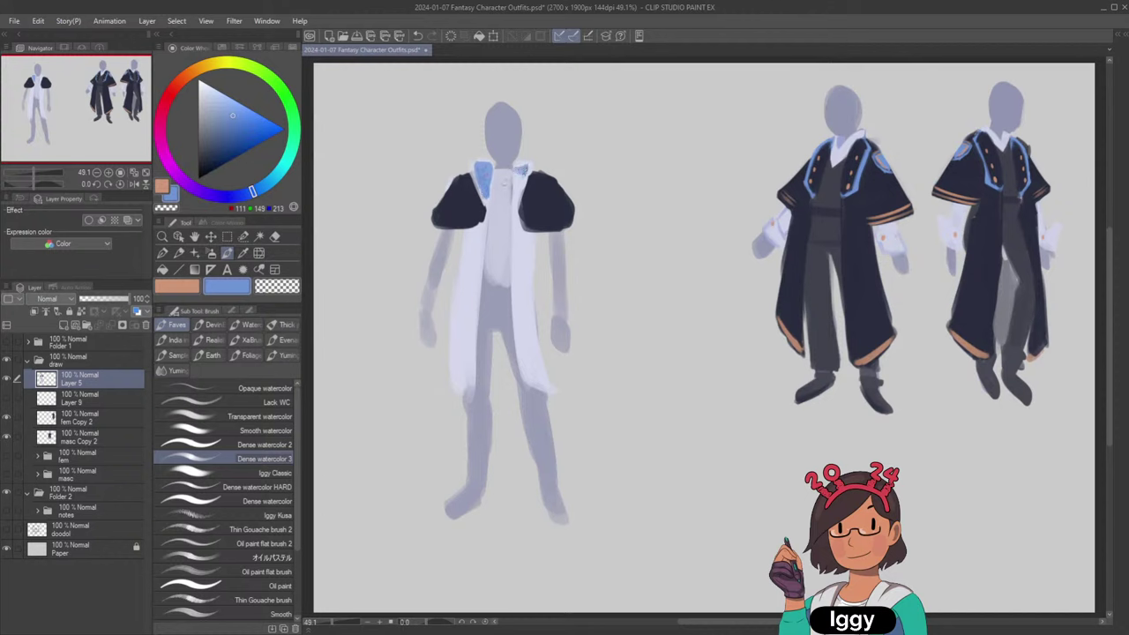
drag(523, 169, 516, 198)
Refine the collar into pointed tips with small pale, navy and blue touch-ups around the lapels.
alt+click(527, 164)
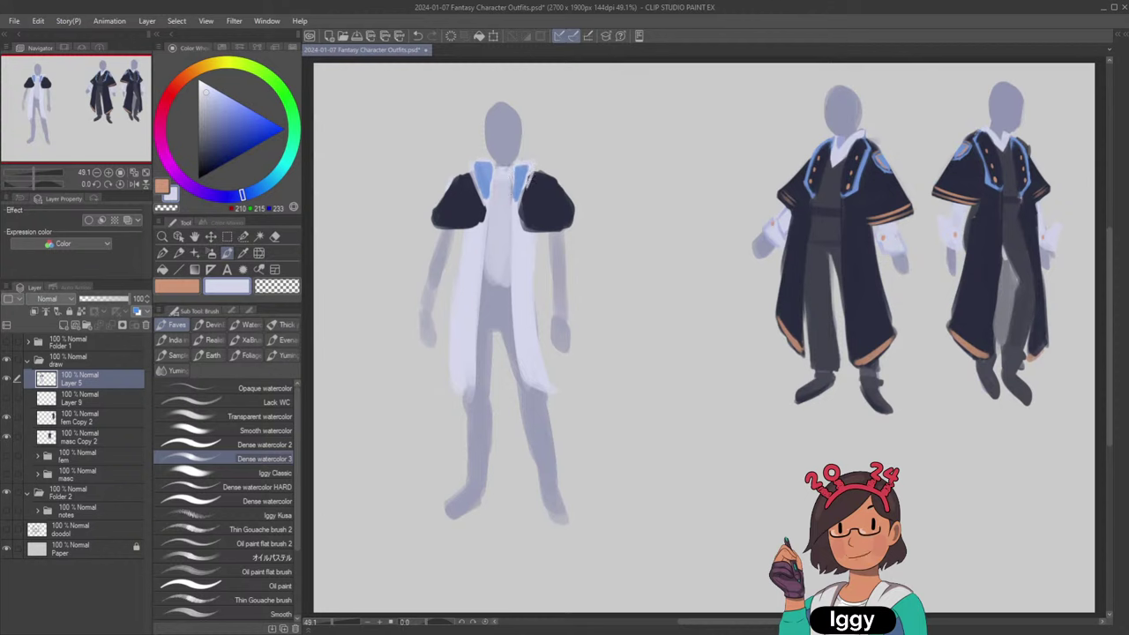
alt+click(476, 195)
drag(482, 204, 484, 213)
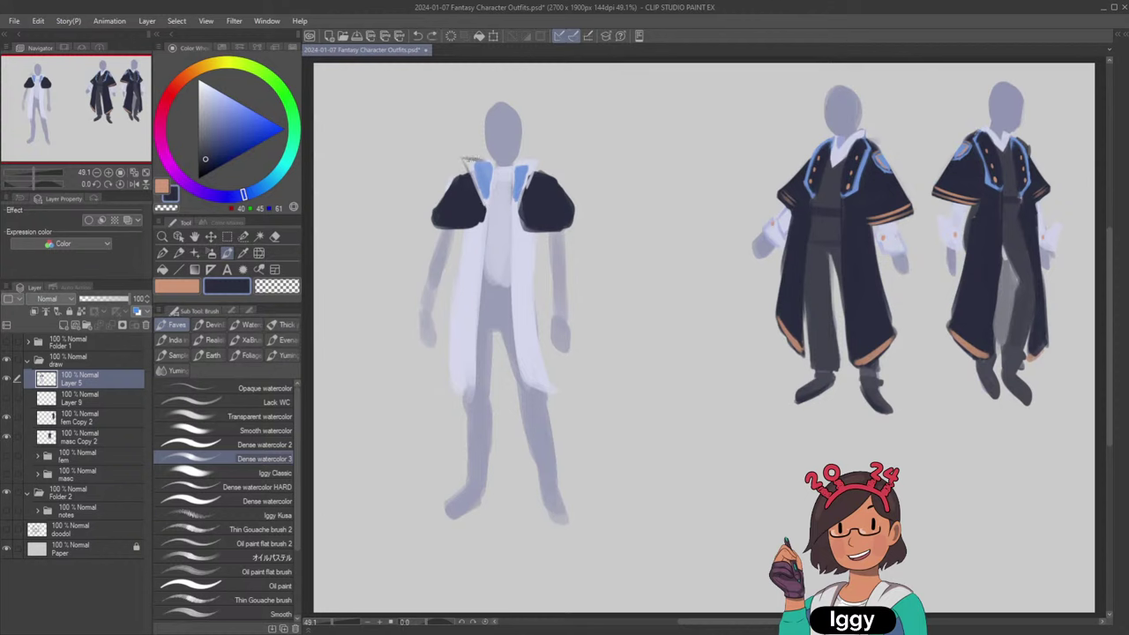
alt+click(481, 168)
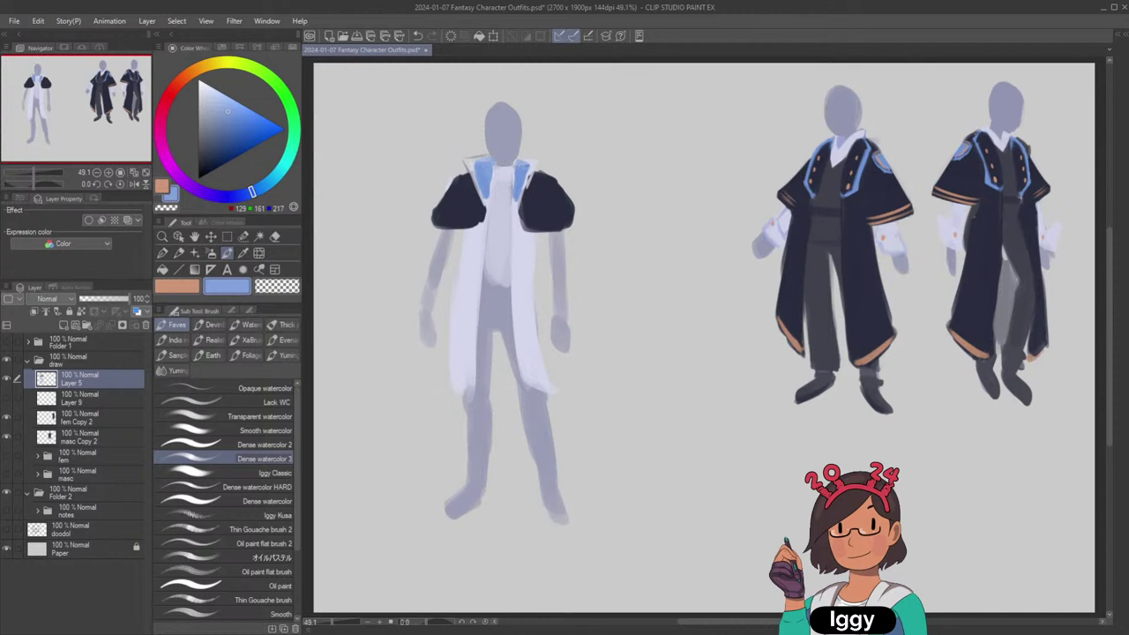
alt+click(540, 157)
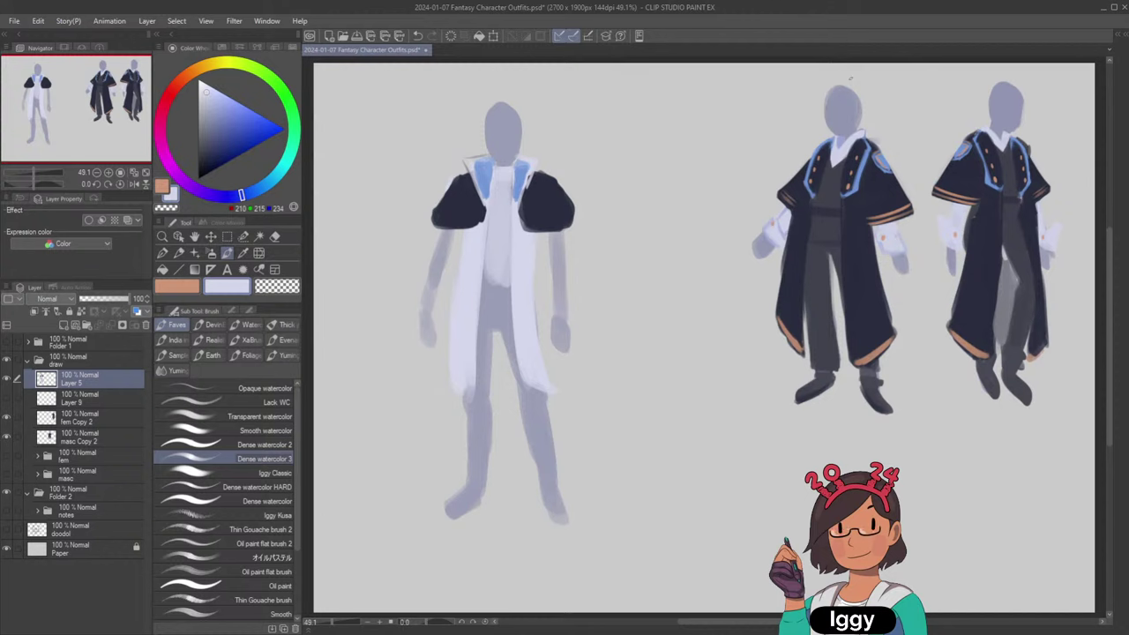
Clean up the outer edges of the navy sleeves with transparent color and navy, and add a pale stroke beneath one sleeve.
alt+click(454, 209)
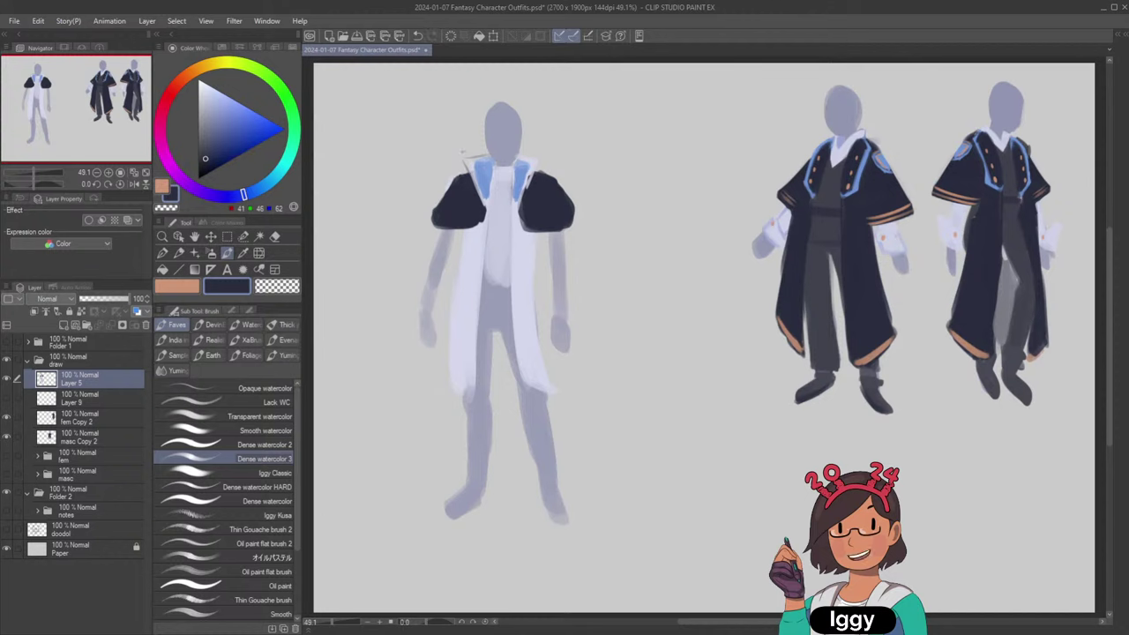
key(ctrl+z)
drag(455, 177, 434, 214)
key(ctrl+z)
key(c)
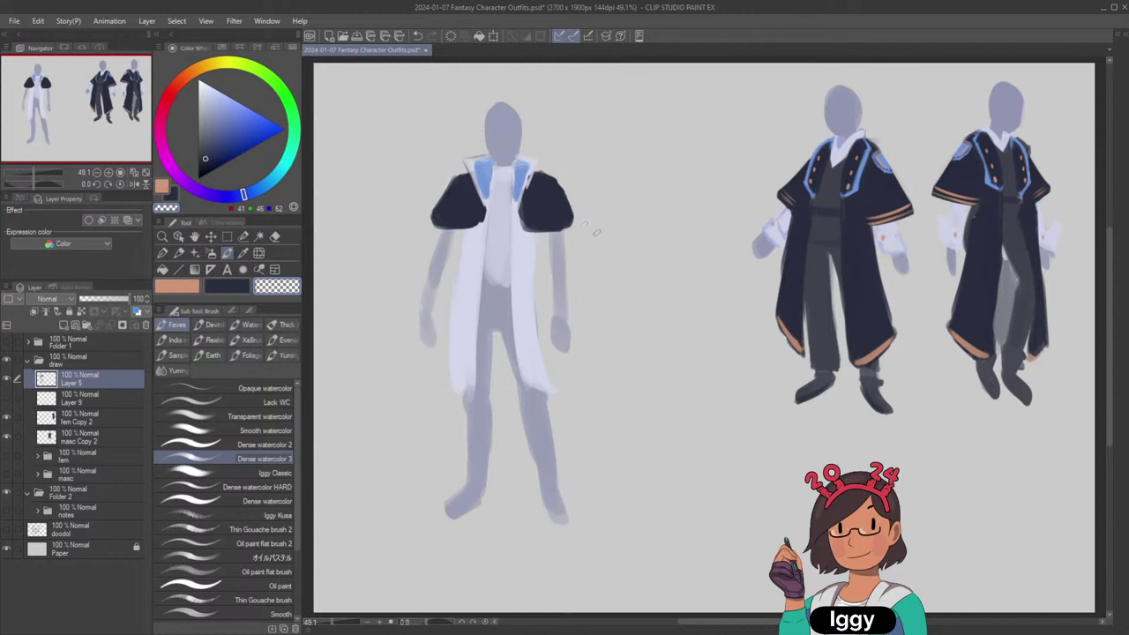
key(c)
alt+click(461, 214)
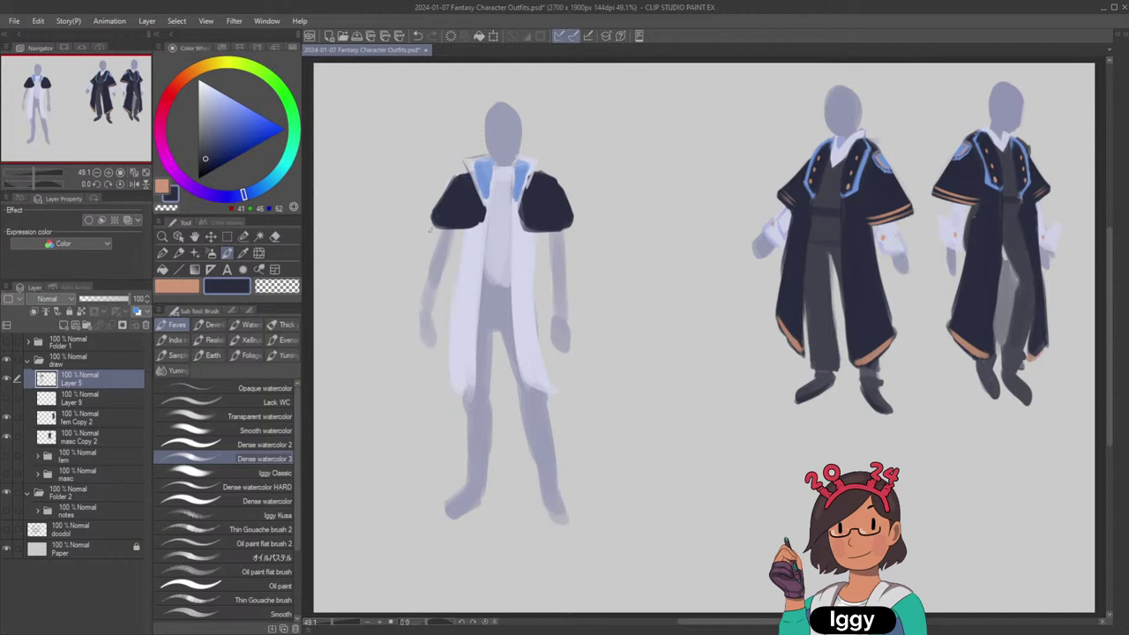
alt+click(430, 233)
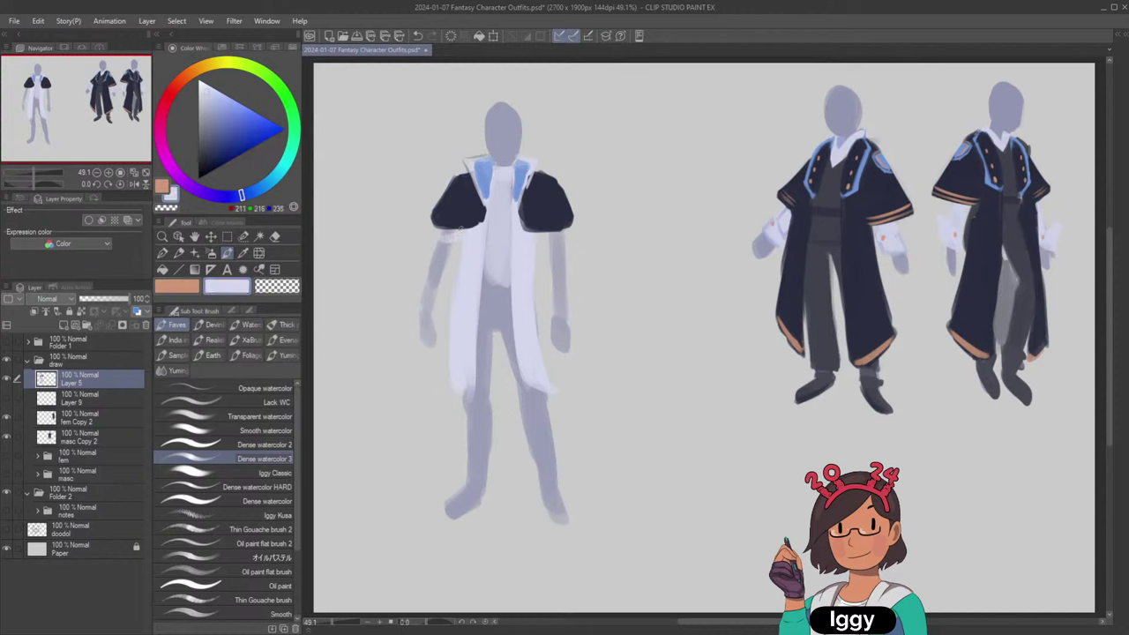
Undo the outfit painting back to the plain body base, and restore it.
click(7, 379)
click(7, 380)
key(ctrl+z)
key(ctrl+z)
key(ctrl+z)
key(ctrl+z)
key(ctrl+z)
key(ctrl+z)
key(ctrl+z)
key(ctrl+z)
key(ctrl+z)
key(ctrl+z)
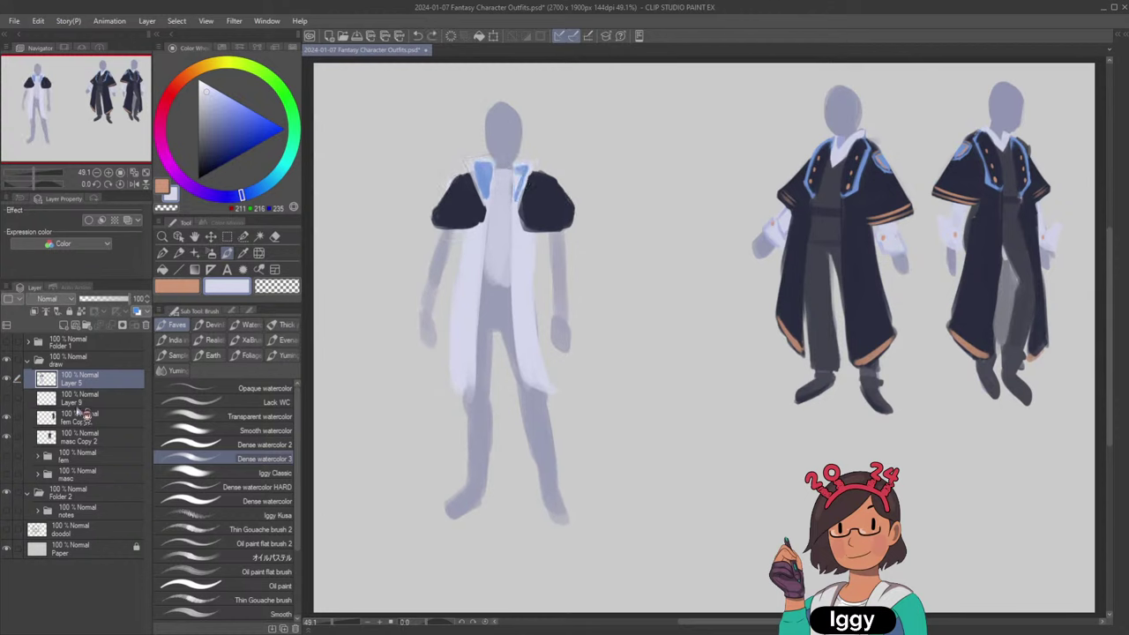
key(ctrl+z)
key(ctrl+z)
key(ctrl+z)
key(ctrl+z)
key(ctrl+z)
key(ctrl+z)
key(ctrl+z)
key(ctrl+z)
key(ctrl+z)
key(ctrl+z)
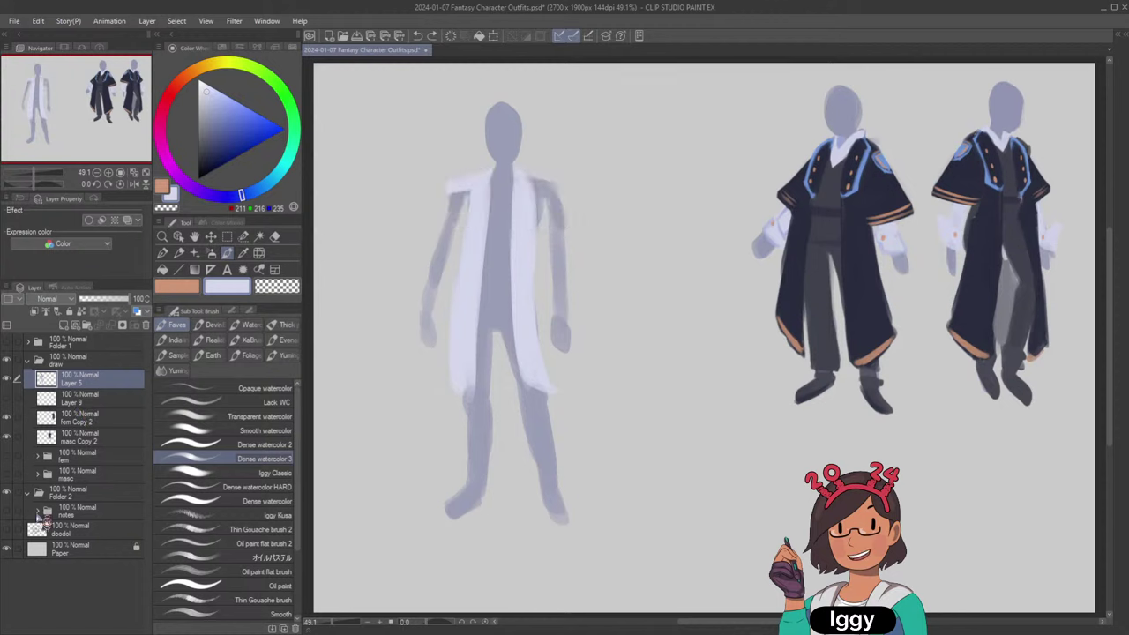
key(ctrl+z)
key(ctrl+z)
key(ctrl+z)
key(ctrl+z)
key(ctrl+z)
key(ctrl+z)
key(ctrl+z)
key(ctrl+z)
key(ctrl+z)
key(ctrl+z)
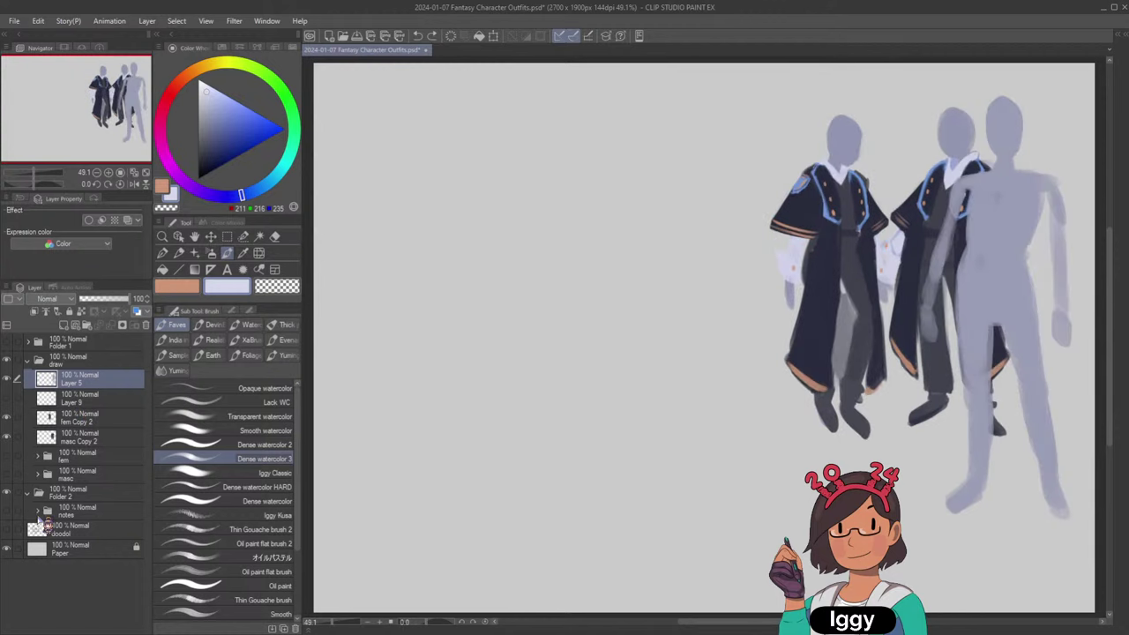
key(ctrl+z)
key(ctrl+z)
key(ctrl+z)
key(ctrl+z)
key(ctrl+z)
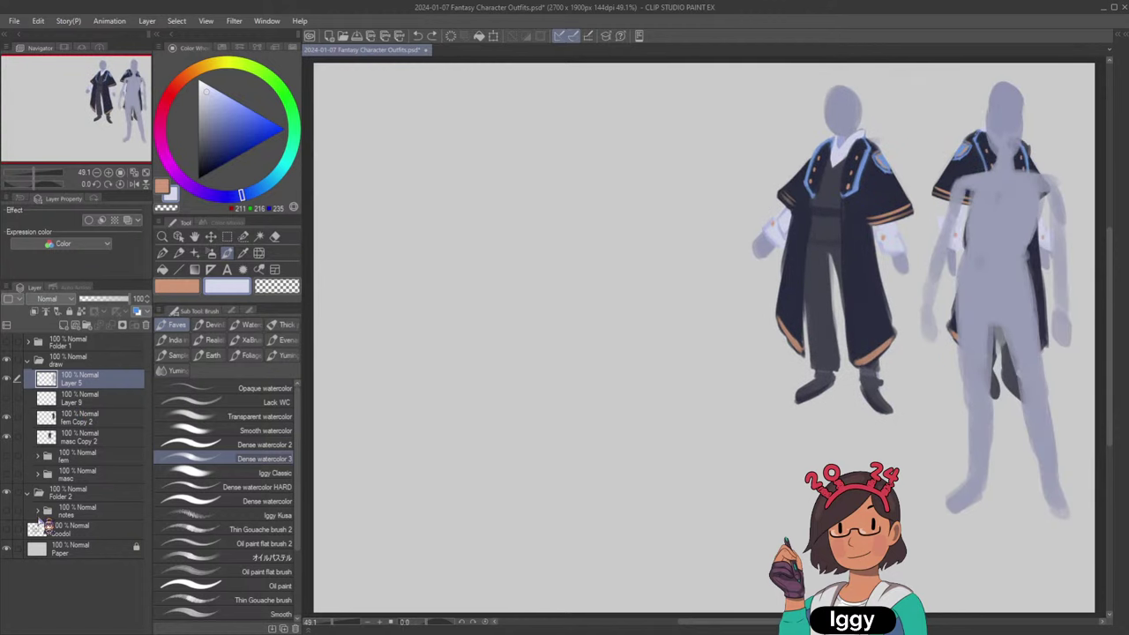
Duplicate Layer 5 and add a layer folder named teach above the two layers.
drag(449, 190, 478, 180)
key(ctrl+z)
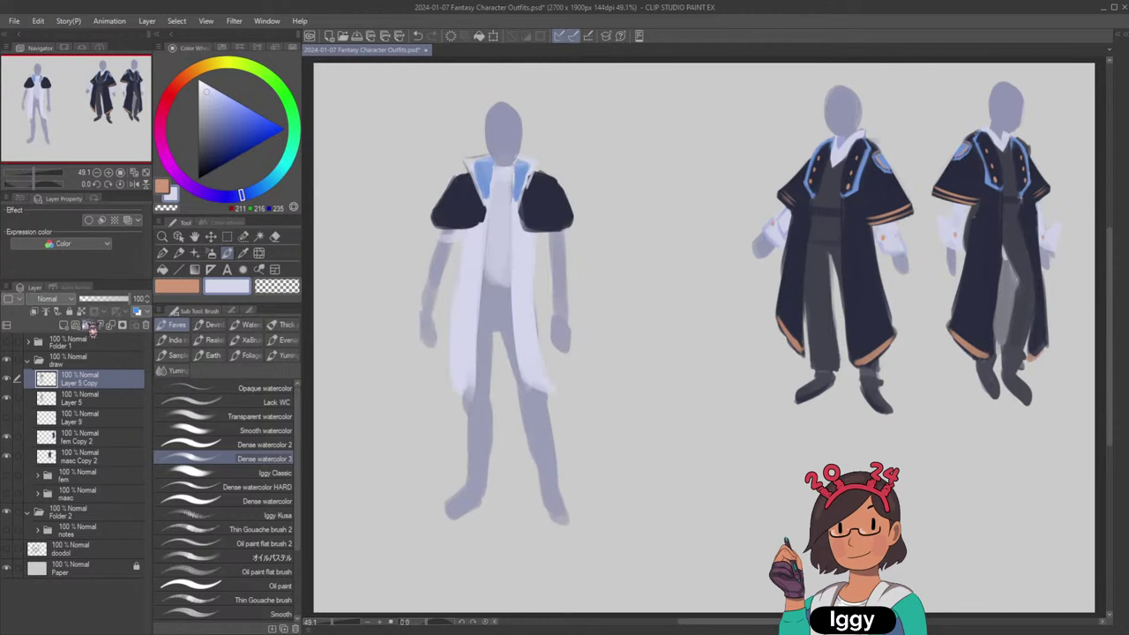
key(ctrl+g)
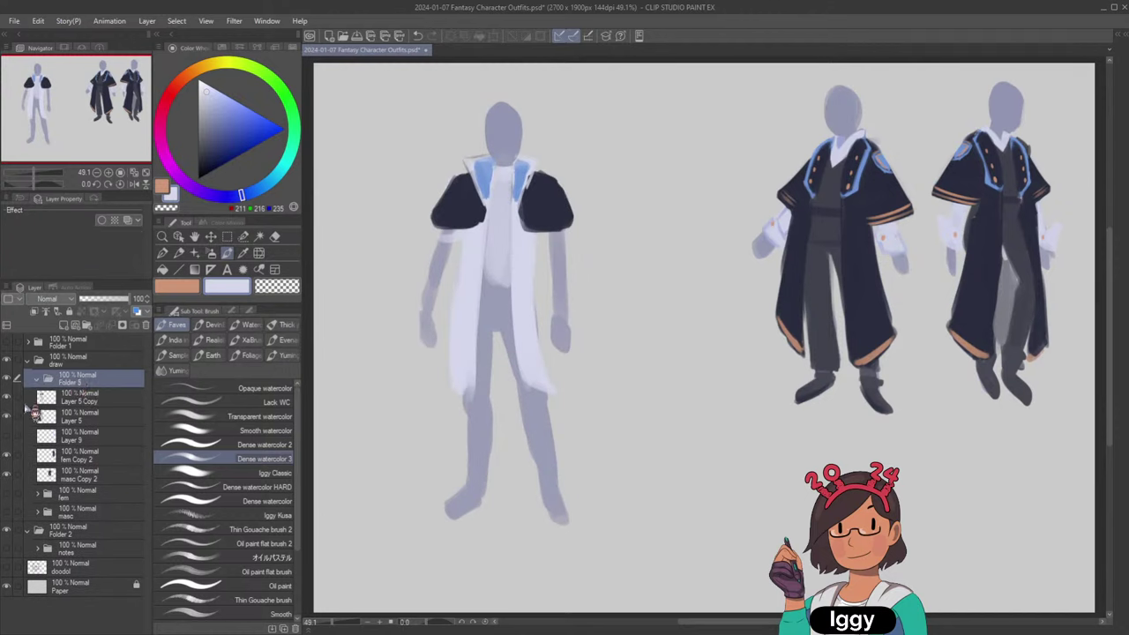
double_click(90, 386)
text(teach)
key(Return)
Move Layer 5 Copy and Layer 5 into the teach folder, and hide Layer 5 with the copy active.
click(96, 400)
ctrl+click(97, 417)
drag(93, 402, 92, 382)
click(88, 417)
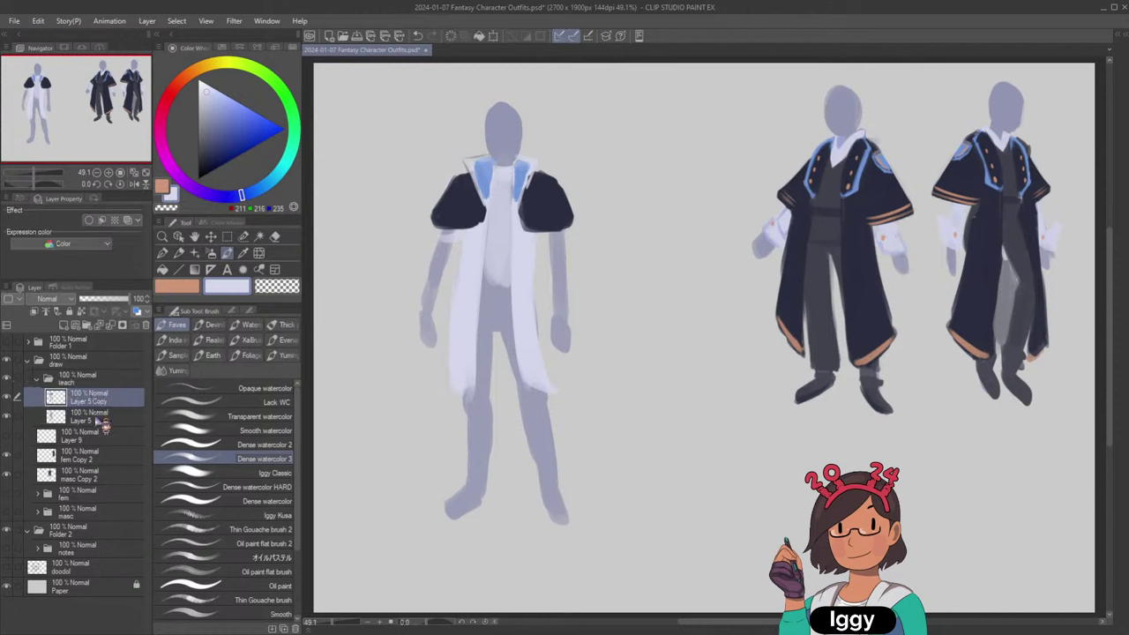
click(96, 397)
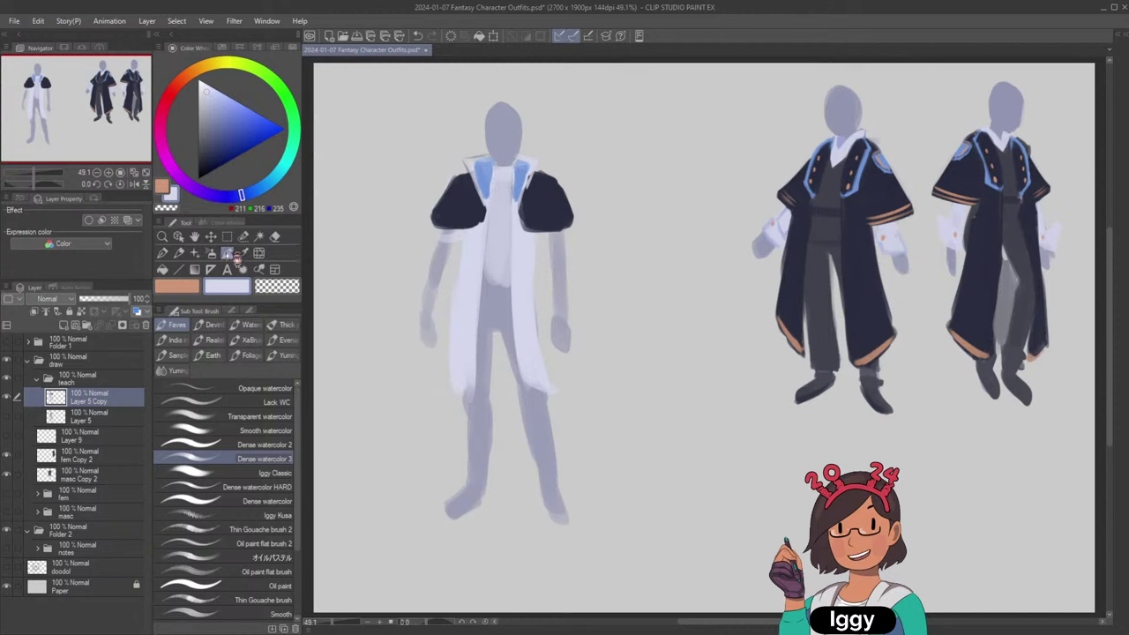
Paint a loose pale long sleeve from the navy short sleeve to the wrist on the figure's right arm.
alt+click(469, 235)
mouse_move(437, 235)
mouse_down()
mouse_move(475, 229)
mouse_move(447, 238)
mouse_move(462, 231)
mouse_up()
key(ctrl+z)
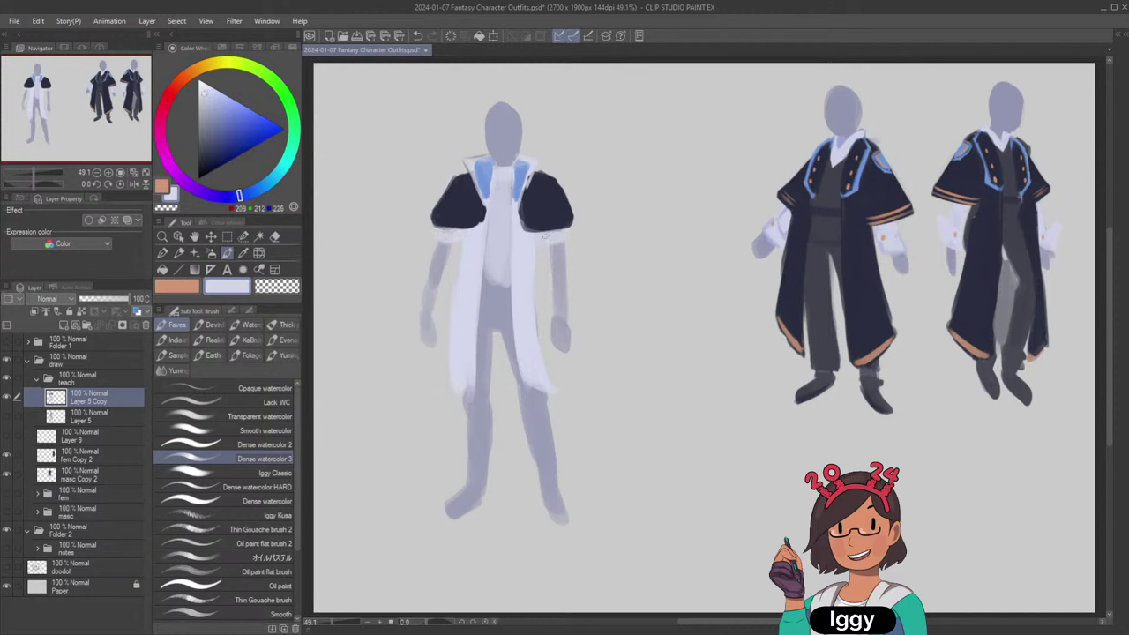
key(ctrl+z)
mouse_move(434, 243)
mouse_down()
mouse_move(423, 298)
mouse_move(434, 307)
mouse_move(425, 295)
mouse_move(436, 291)
mouse_up()
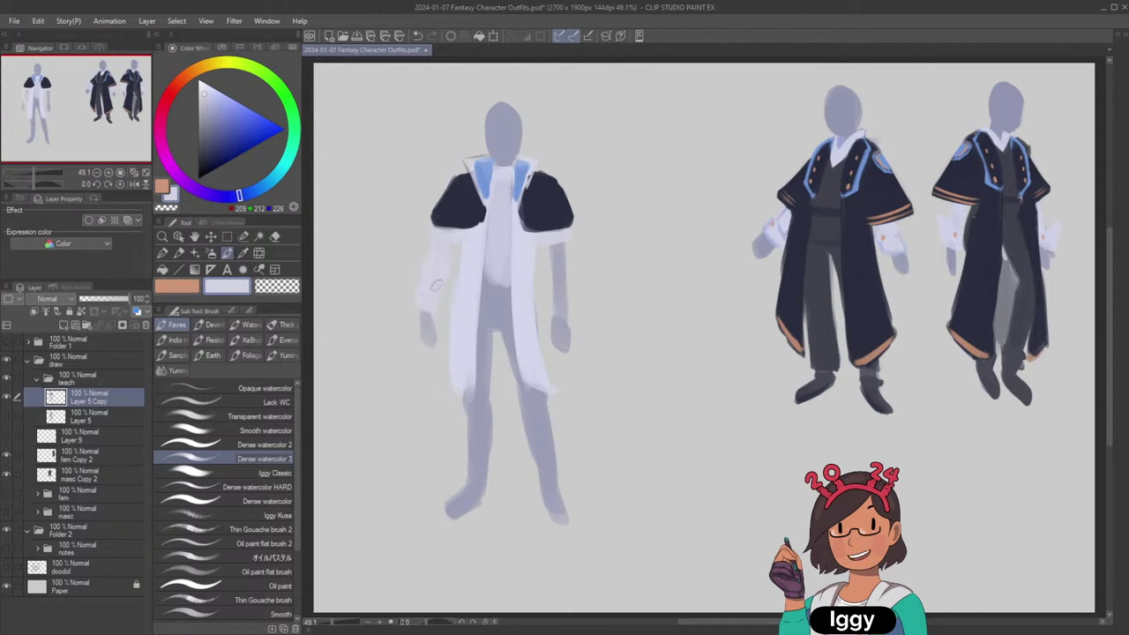
Paint a matching loose pale long sleeve on the figure's left arm, widening toward the wrist.
mouse_move(548, 252)
mouse_down()
mouse_move(546, 305)
mouse_move(565, 323)
mouse_move(559, 307)
mouse_up()
key(ctrl+z)
drag(560, 247, 567, 312)
drag(568, 242, 570, 280)
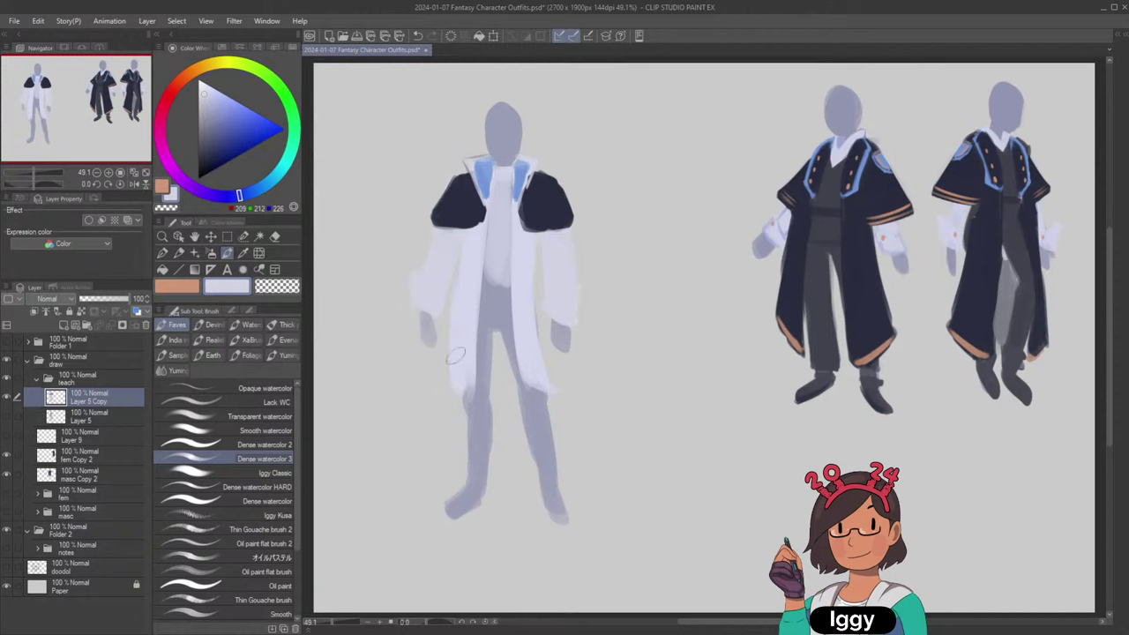
Extend the coat panel on the figure's right side down to the knee with a wider, slanted hem.
mouse_move(460, 304)
mouse_down()
mouse_move(455, 375)
mouse_move(468, 413)
mouse_up()
drag(464, 354, 463, 418)
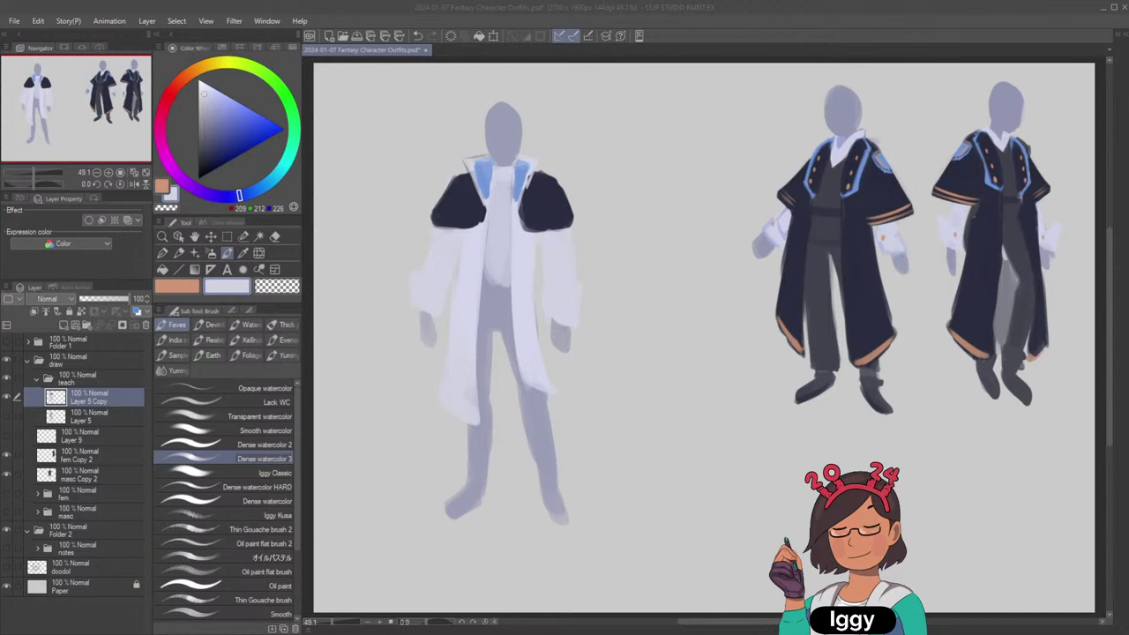
Extend the blue lapels down both coat fronts to the lower chest, tapering their lower ends with pale paint.
click(246, 258)
alt+click(483, 172)
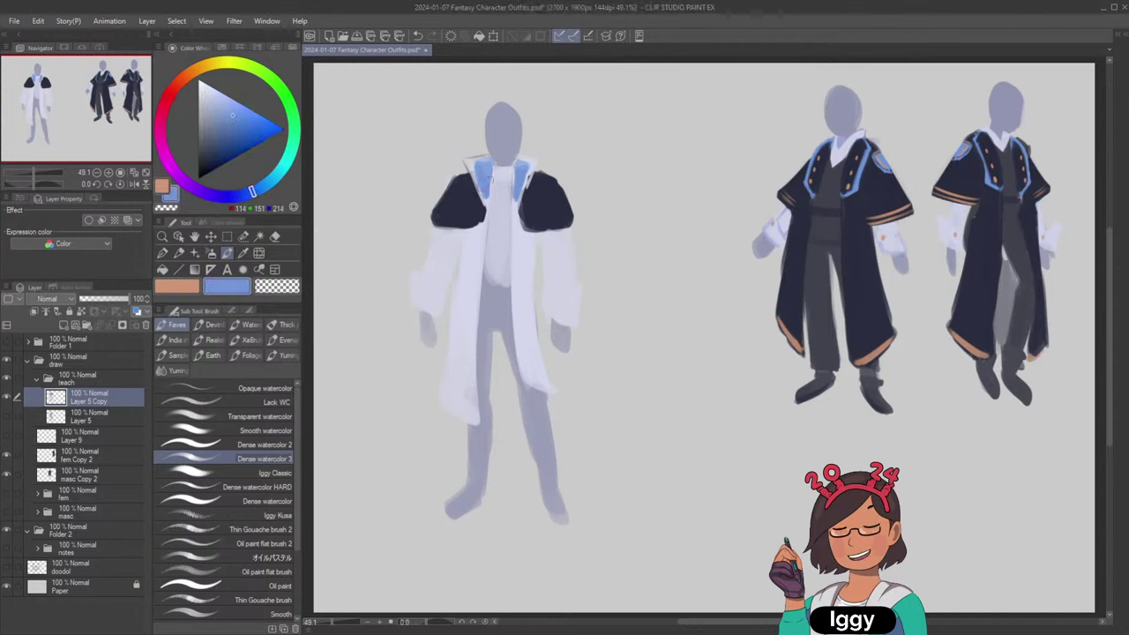
mouse_move(483, 201)
mouse_down()
mouse_move(484, 245)
mouse_move(488, 221)
mouse_up()
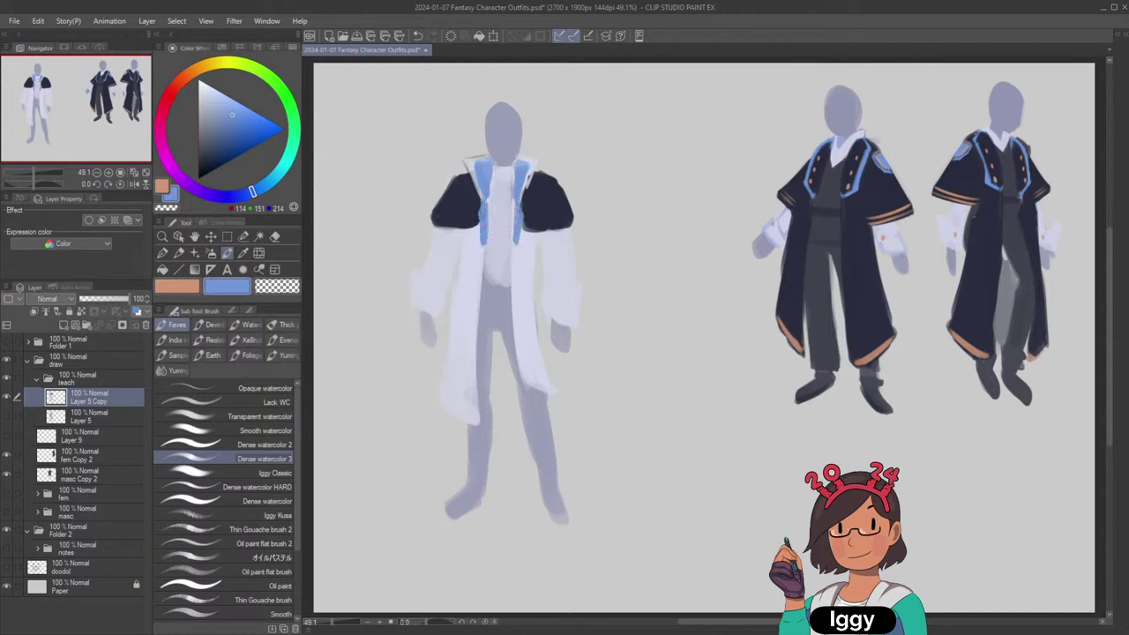
alt+click(479, 176)
drag(480, 198, 482, 251)
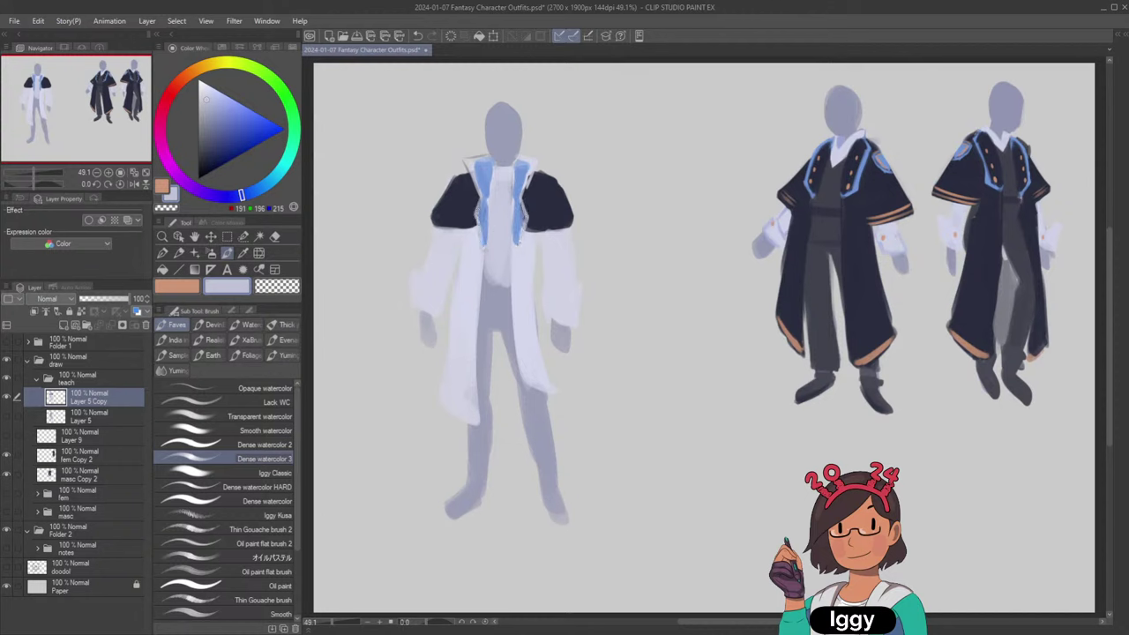
drag(520, 219, 517, 247)
Lengthen the pale coat panel on the figure's left side to the knee and flare its hem outward.
alt+click(524, 297)
drag(525, 357, 539, 416)
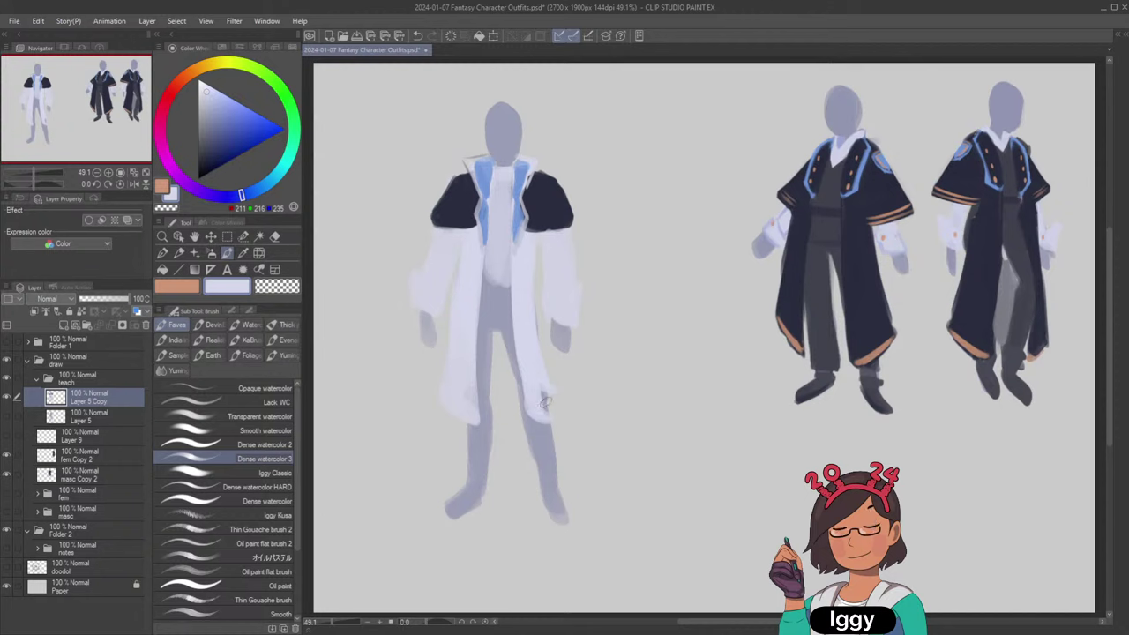
mouse_move(537, 406)
mouse_down()
mouse_move(561, 417)
mouse_move(566, 407)
mouse_up()
key(ctrl+z)
key(ctrl+z)
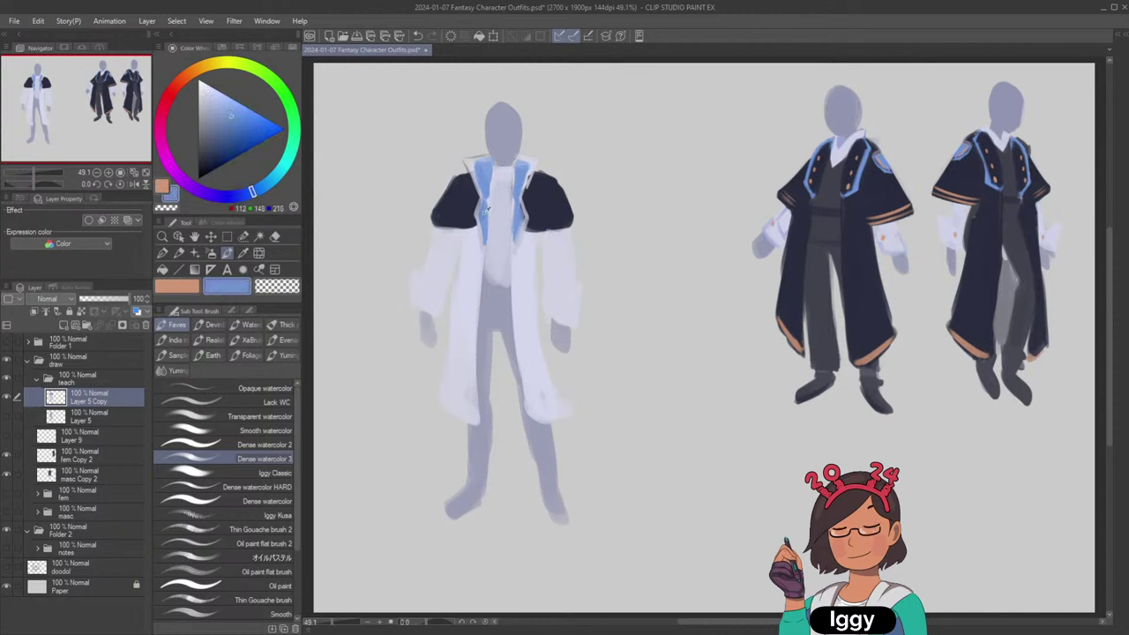
Try slanted navy pocket openings on both coat fronts and a long navy panel hanging on the figure's right side.
alt+click(485, 210)
alt+click(547, 203)
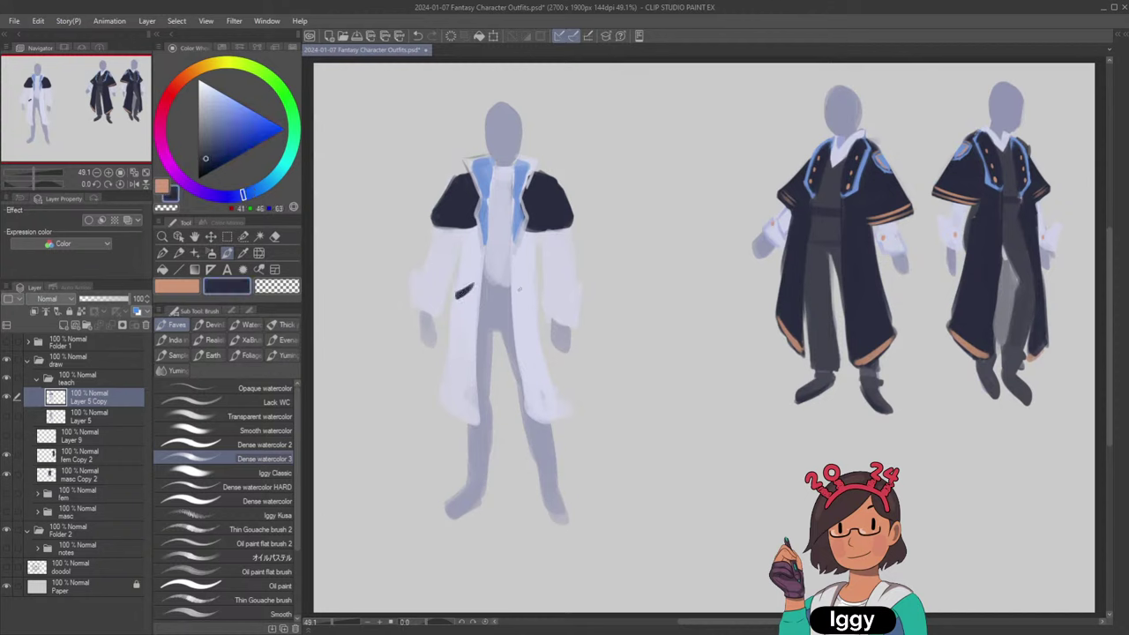
drag(519, 288, 538, 298)
mouse_move(465, 291)
mouse_down()
mouse_move(461, 377)
mouse_move(450, 352)
mouse_move(449, 362)
mouse_up()
key(ctrl+z)
drag(457, 300, 448, 371)
key(ctrl+z)
key(ctrl+z)
drag(460, 294, 449, 366)
drag(456, 303, 448, 366)
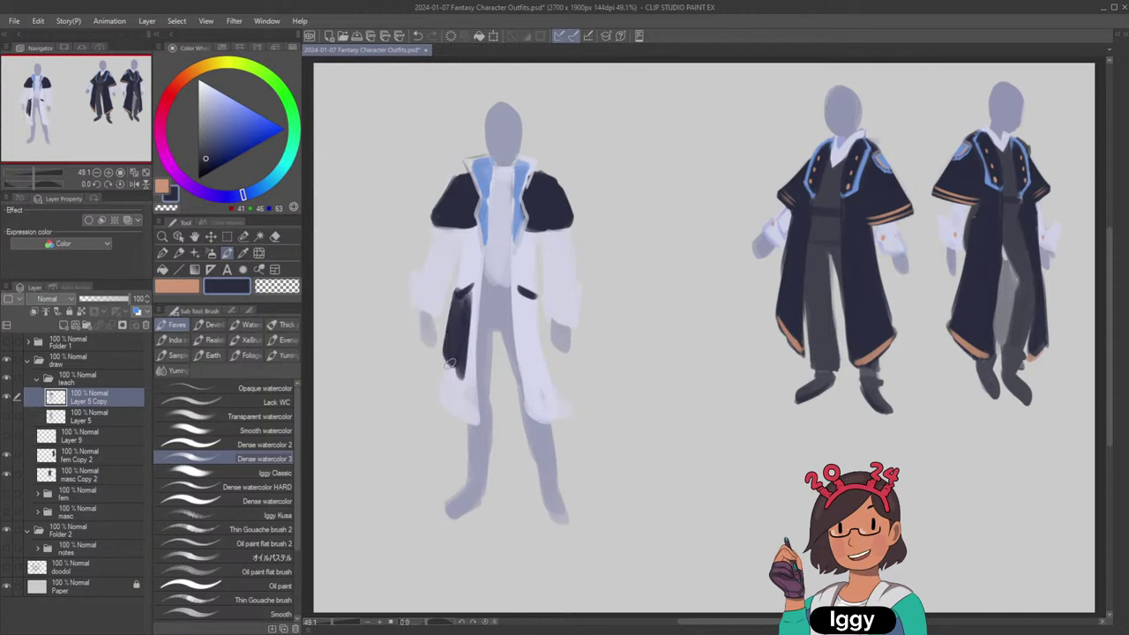
Undo the navy side panel and the pocket openings on the coat fronts.
key(ctrl+z)
key(ctrl+z)
key(ctrl+z)
key(ctrl+z)
key(ctrl+z)
key(ctrl+z)
key(ctrl+z)
key(ctrl+z)
key(ctrl+z)
key(ctrl+z)
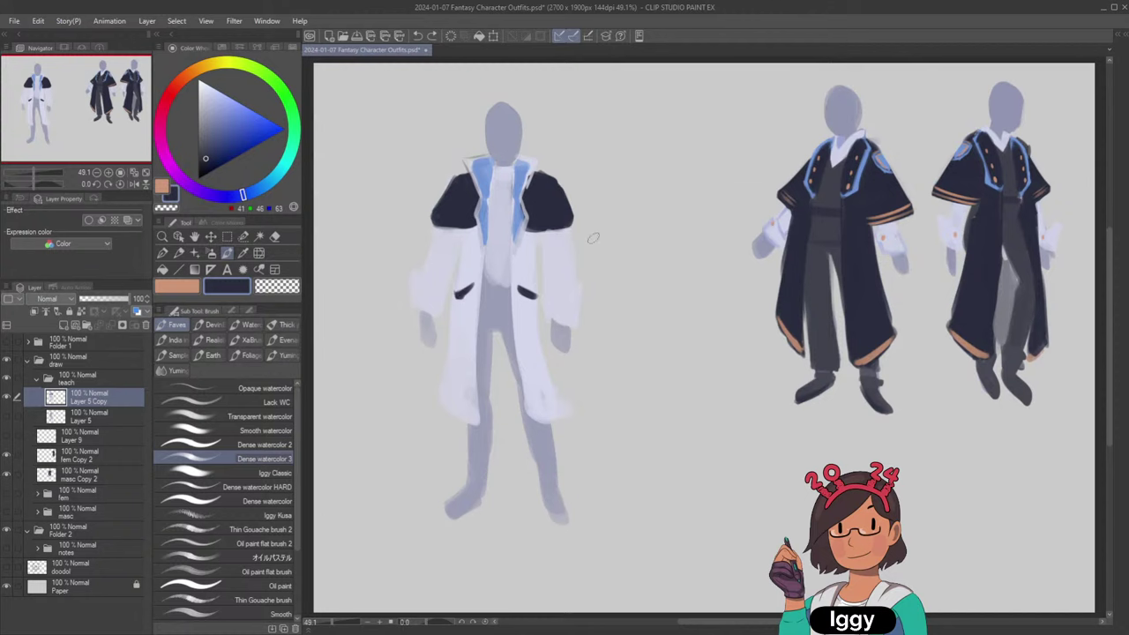
key(ctrl+z)
key(ctrl+z)
Add a new layer above Layer 5 Copy and paint a thin navy belt across the figure's waist.
drag(457, 285, 540, 284)
key(ctrl+z)
click(62, 324)
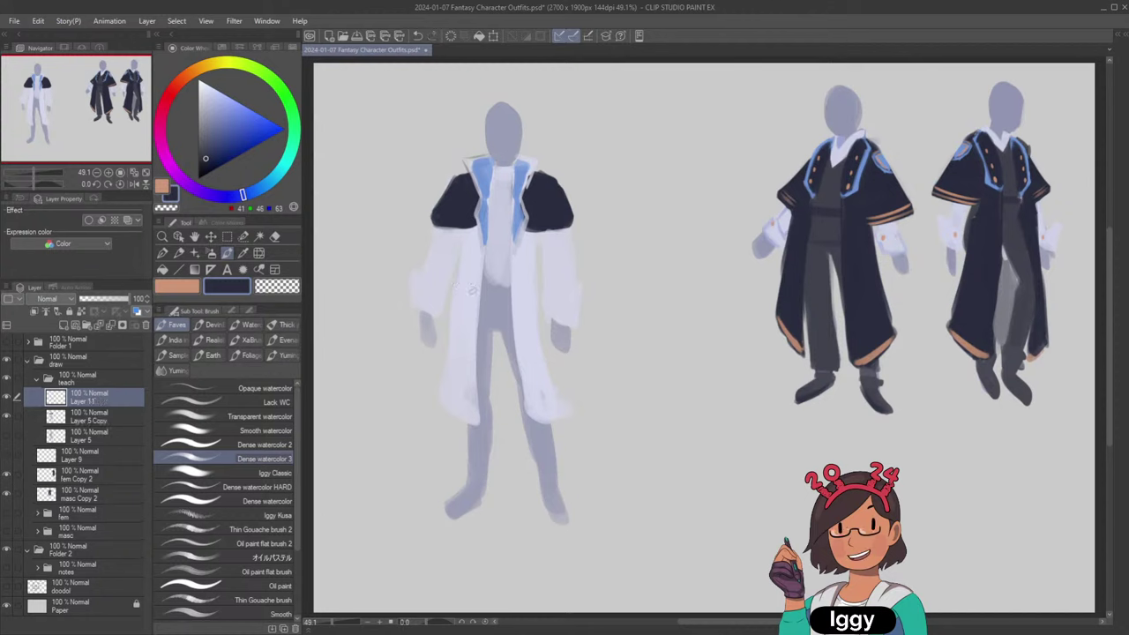
drag(457, 286, 528, 284)
key(ctrl+z)
drag(459, 285, 530, 284)
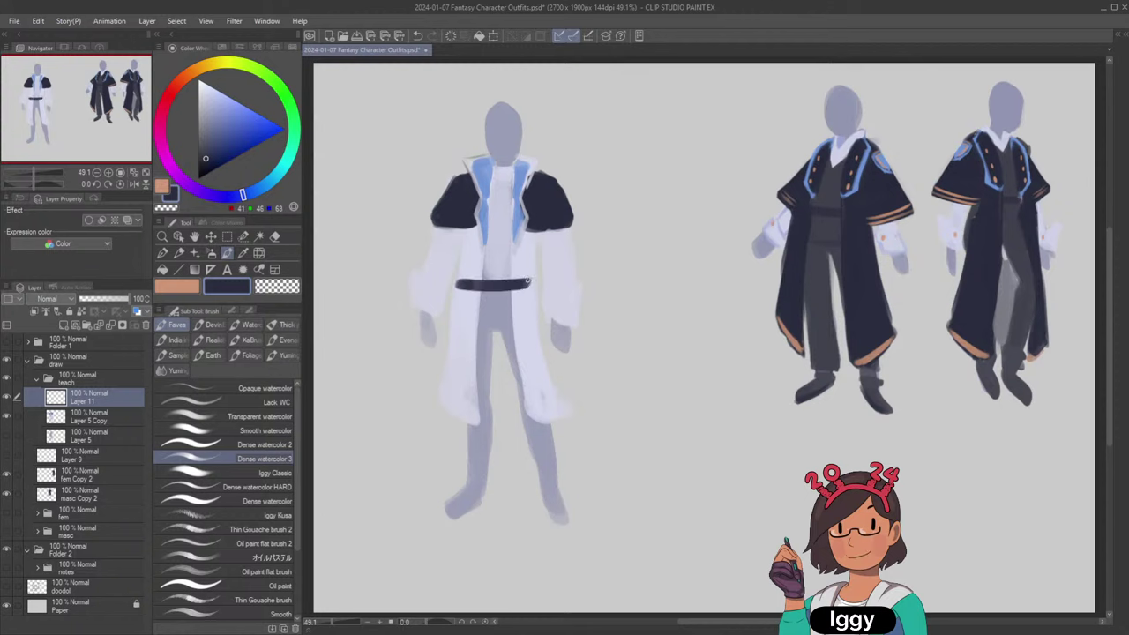
key(ctrl+z)
drag(457, 286, 535, 286)
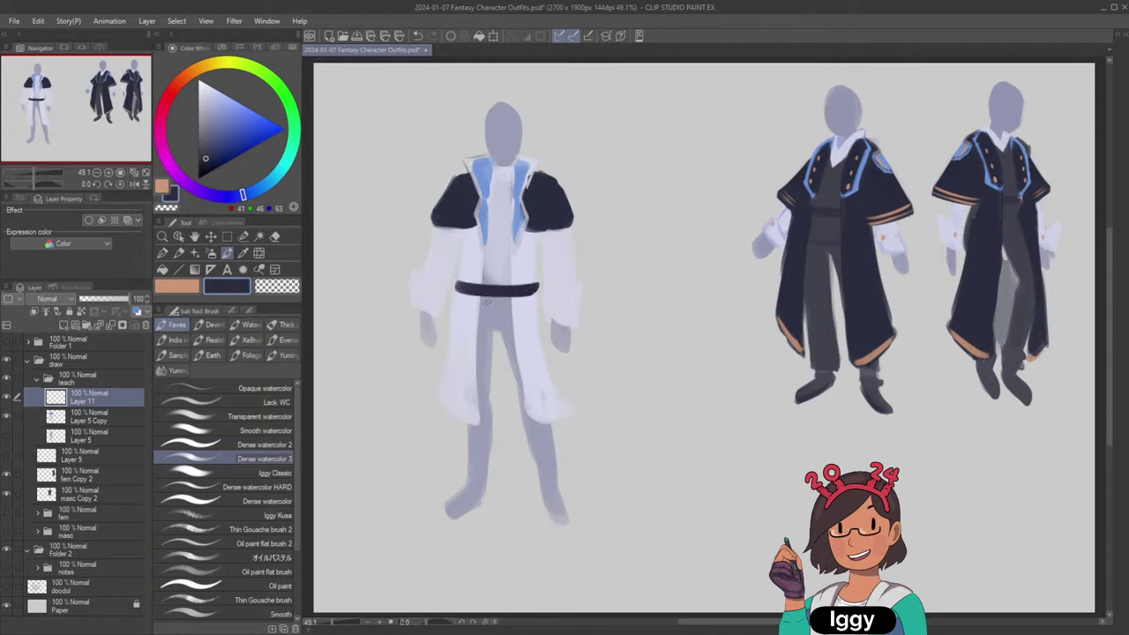
Paint a long solid navy panel hanging from the belt over the figure's right leg to below the knee.
drag(490, 297, 480, 381)
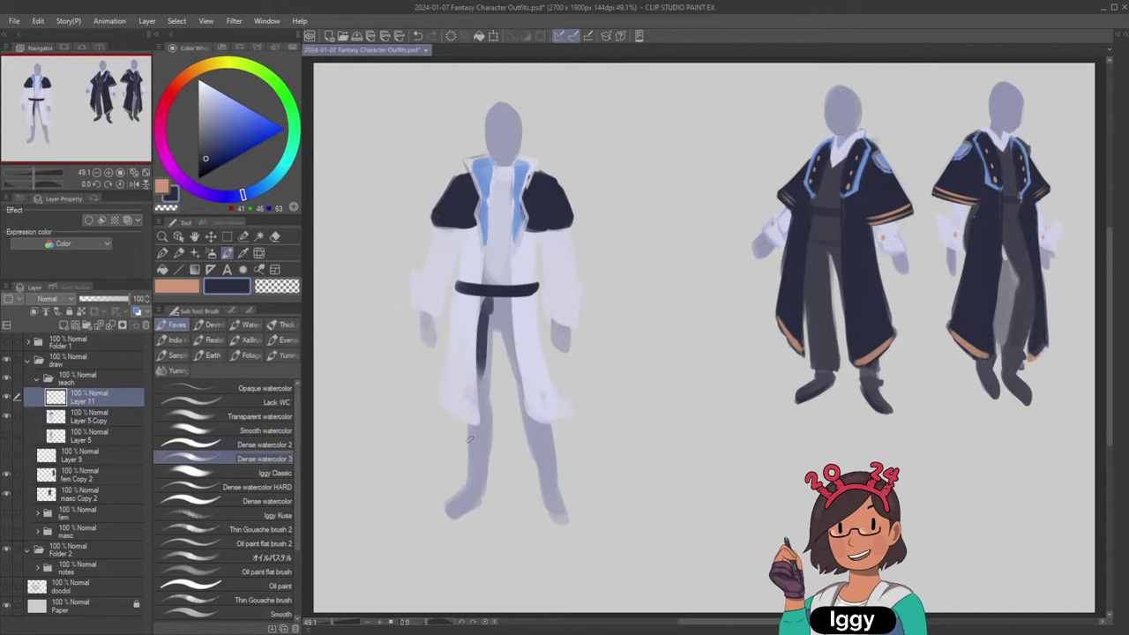
drag(489, 298, 469, 455)
mouse_move(483, 307)
mouse_down()
mouse_move(462, 289)
mouse_move(428, 459)
mouse_move(470, 453)
mouse_up()
drag(464, 332, 461, 377)
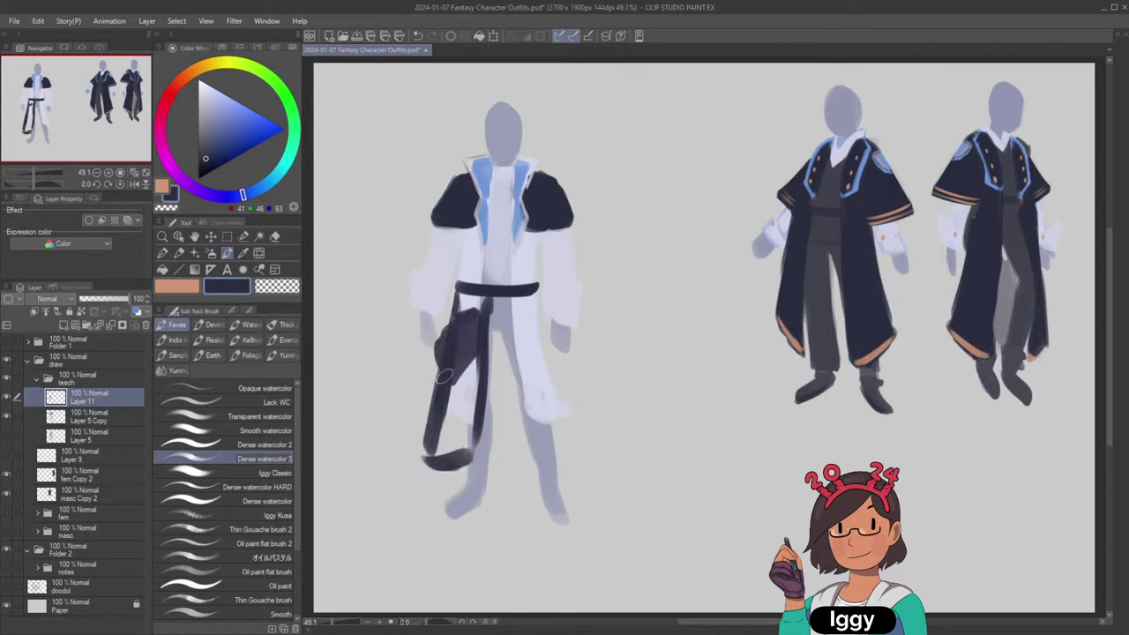
key(ctrl+z)
drag(463, 325, 441, 450)
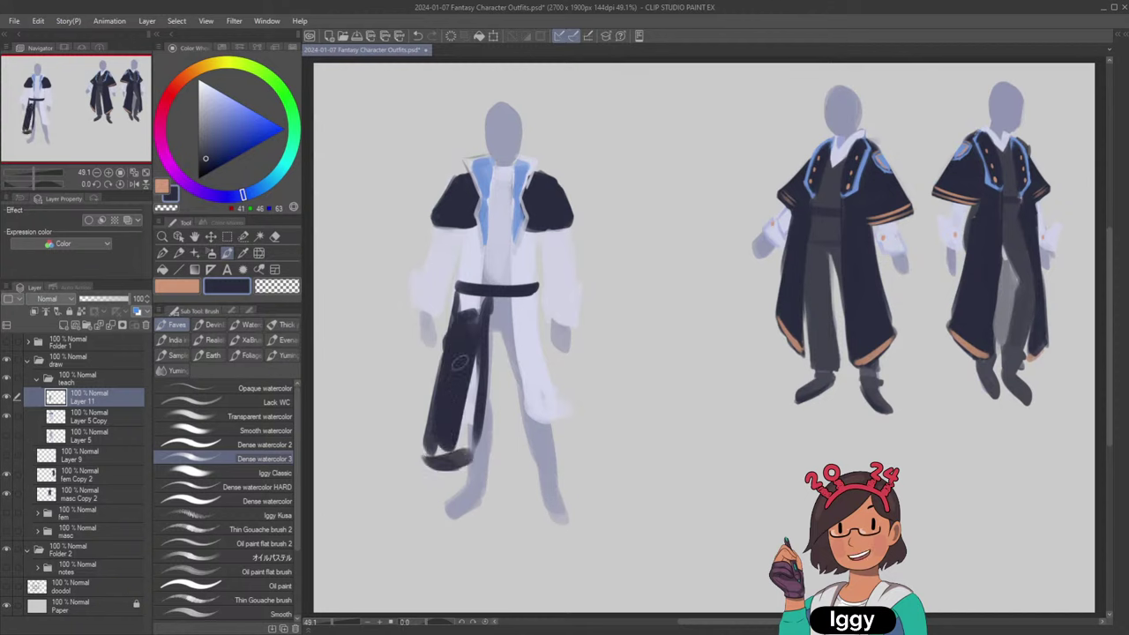
drag(468, 353, 458, 455)
mouse_move(477, 381)
mouse_down()
mouse_move(458, 433)
mouse_move(468, 423)
mouse_move(430, 461)
mouse_up()
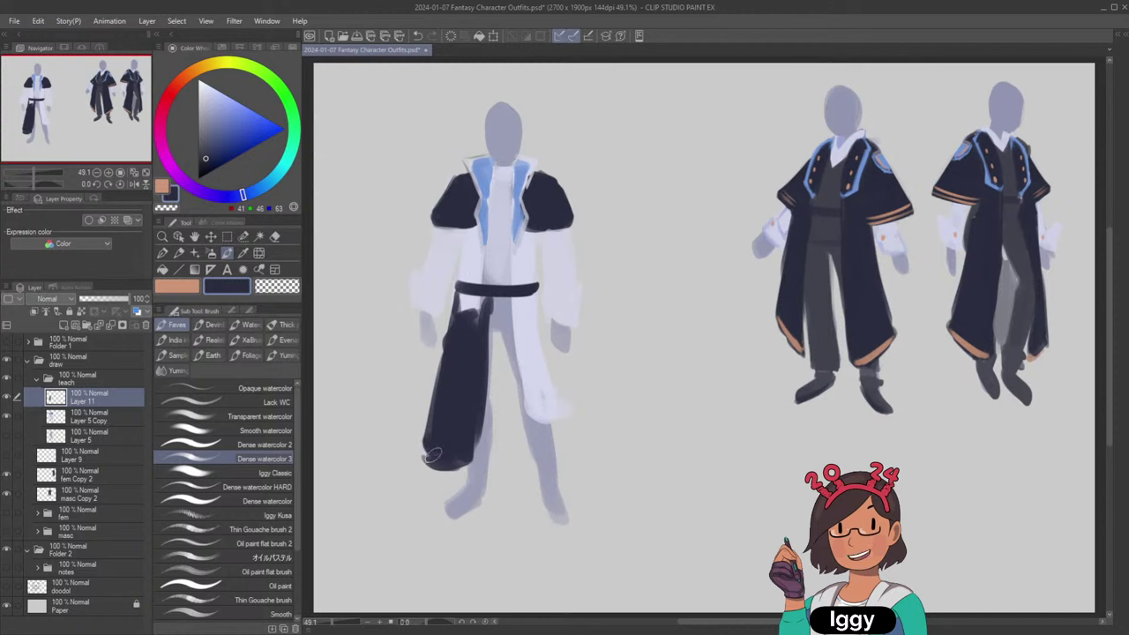
mouse_move(436, 366)
mouse_down()
mouse_move(429, 446)
mouse_move(457, 323)
mouse_up()
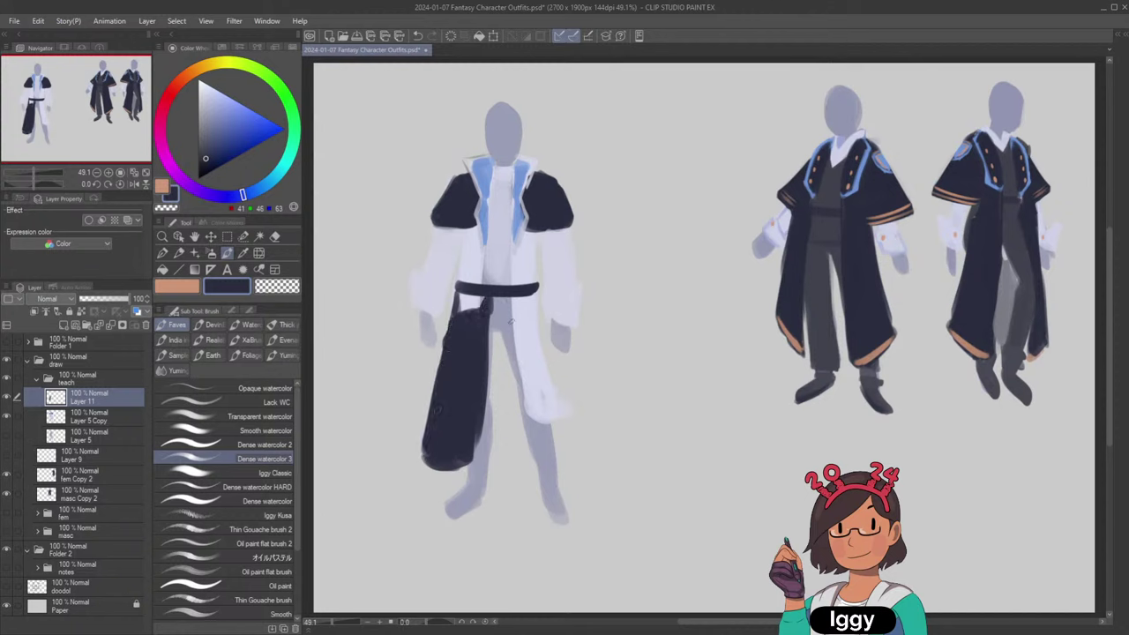
Paint a small navy pouch on the figure's left hip and a thin second strap beneath the belt.
mouse_move(521, 289)
mouse_down()
mouse_move(532, 330)
mouse_move(538, 292)
mouse_move(529, 295)
mouse_up()
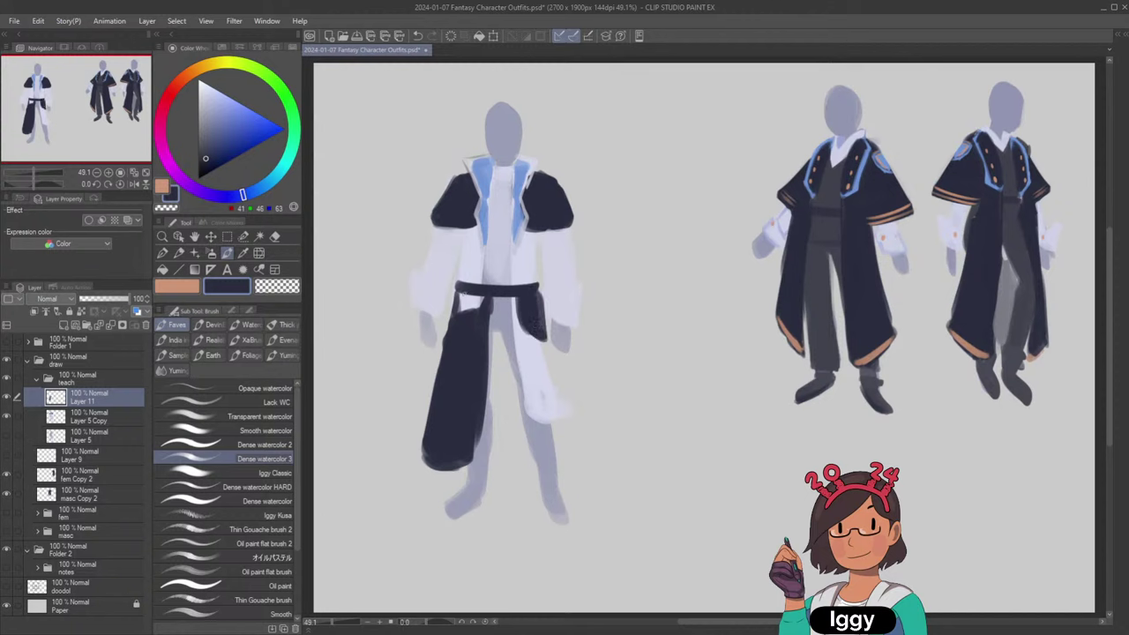
drag(458, 297, 520, 299)
key(ctrl+z)
Dot studs on the belt and the hanging panel in the orange-brown sampled from the reference coat's trim.
alt+click(869, 360)
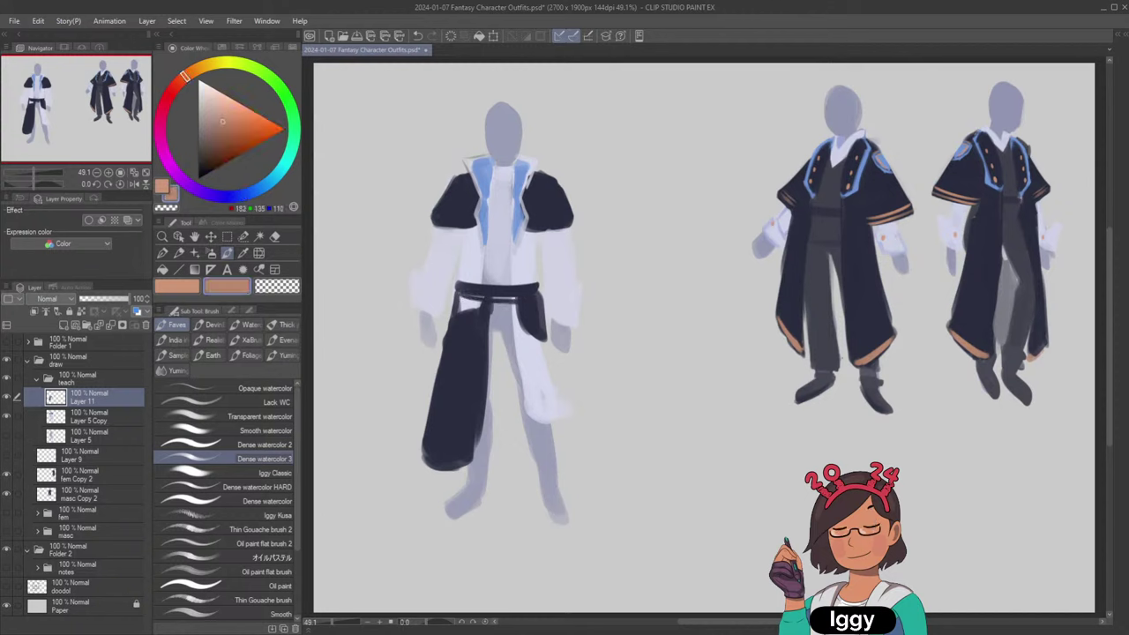
key(ctrl+z)
key(ctrl+z)
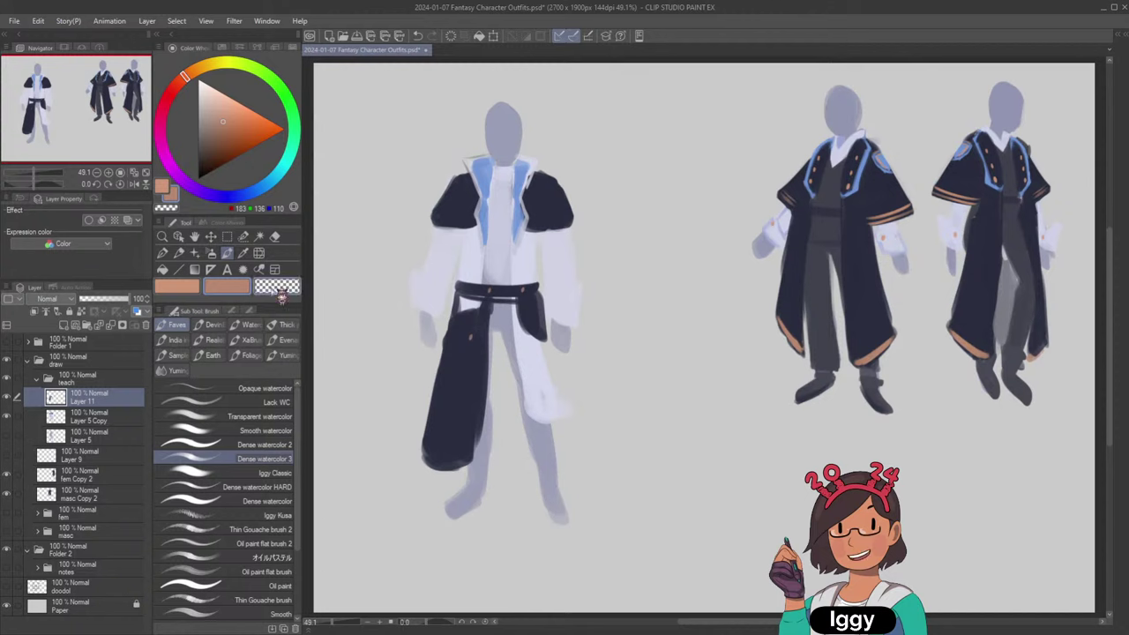
Paint three slanted stripes across the hanging navy panel in a darker navy.
alt+click(470, 362)
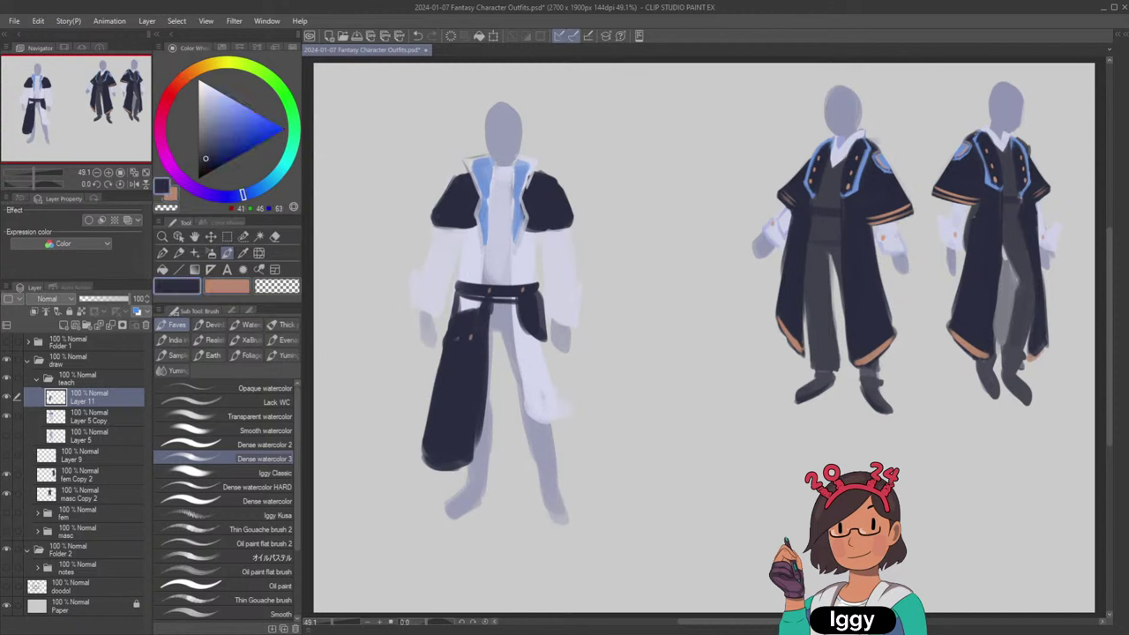
click(206, 168)
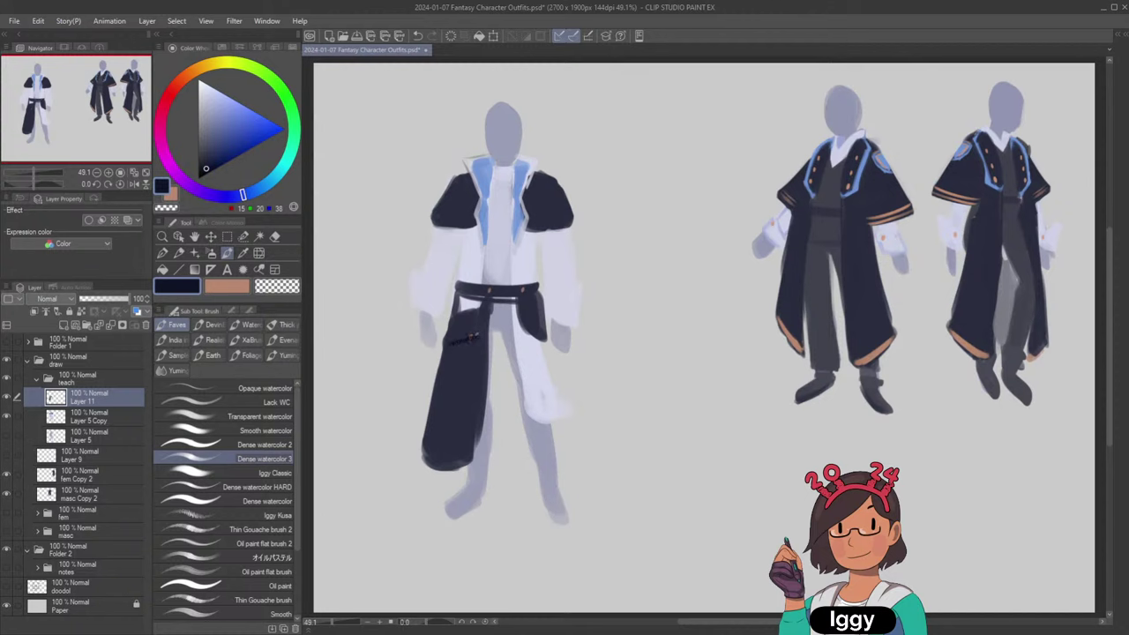
key(ctrl+z)
drag(447, 347, 458, 345)
drag(445, 365, 473, 360)
mouse_move(432, 392)
mouse_down()
mouse_move(472, 382)
mouse_move(423, 446)
mouse_up()
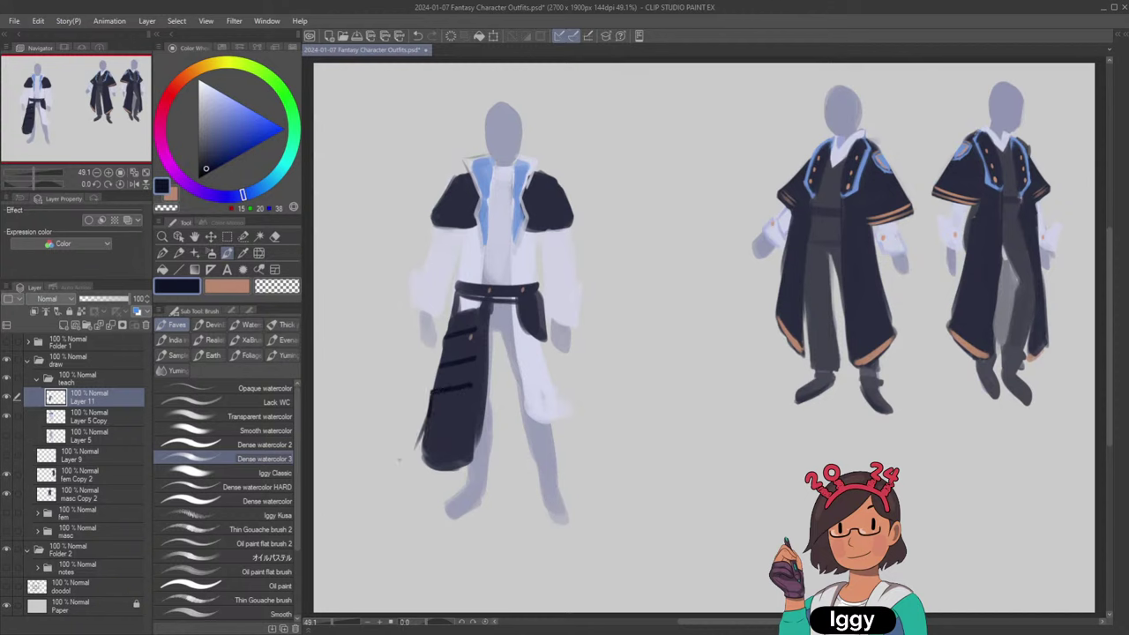
Add muted orange-brown studs beside the dark stripes on the hanging panel and on the hip pouch.
click(228, 286)
alt+click(469, 338)
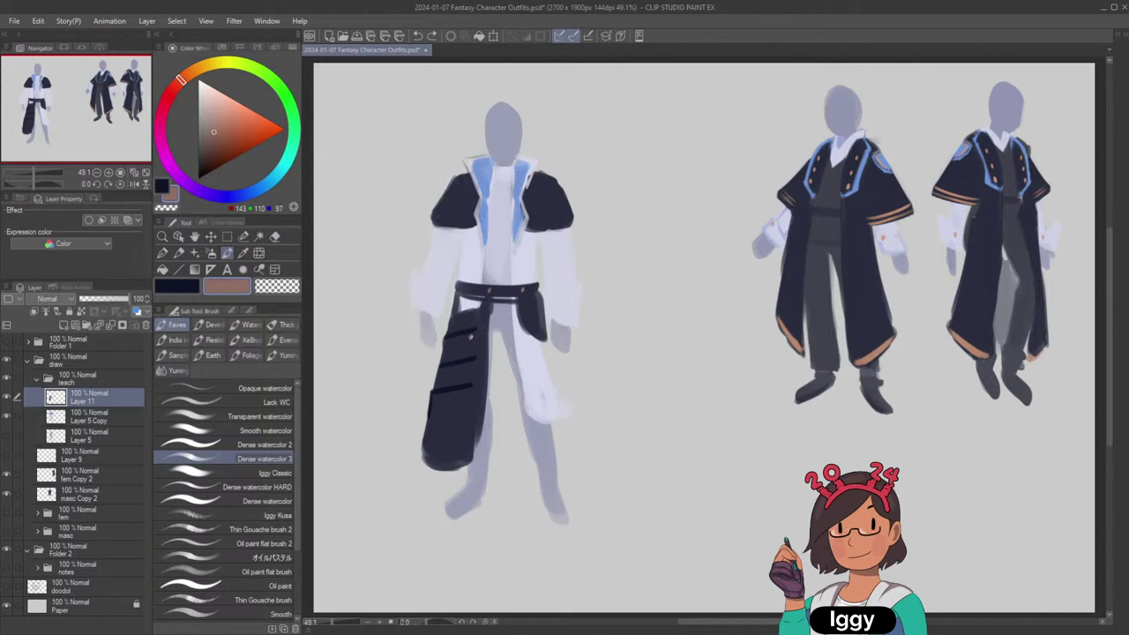
click(218, 129)
scroll(738, 252, down, 4)
scroll(895, 261, up, 2)
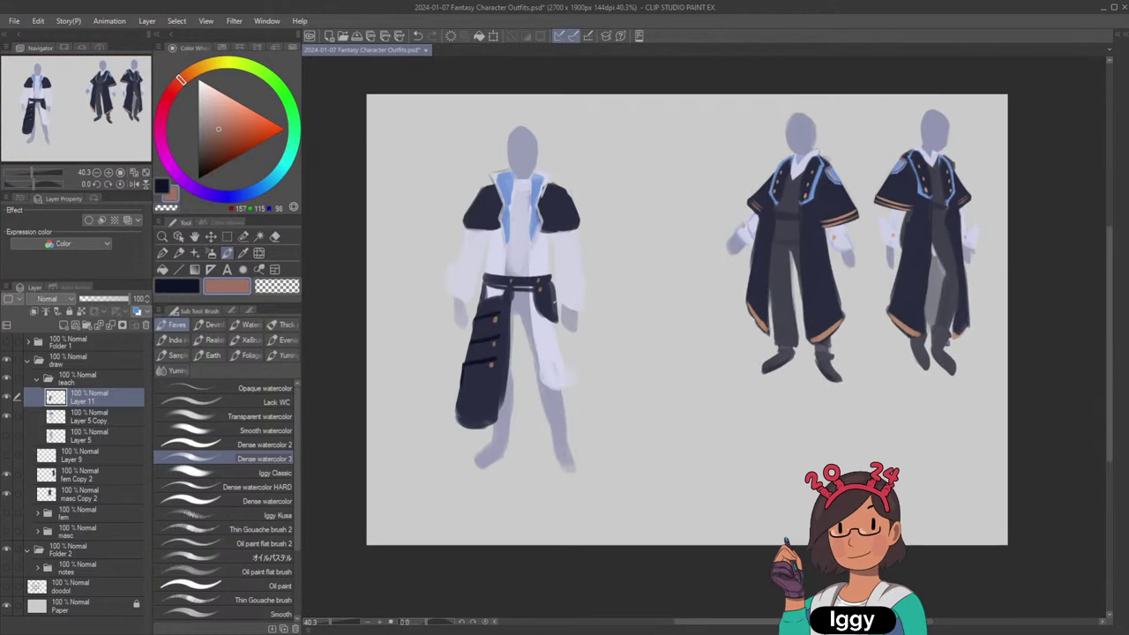
Toggle Layer 11's visibility to compare the coat with and without the belt and hanging panel.
click(7, 398)
click(10, 403)
click(9, 406)
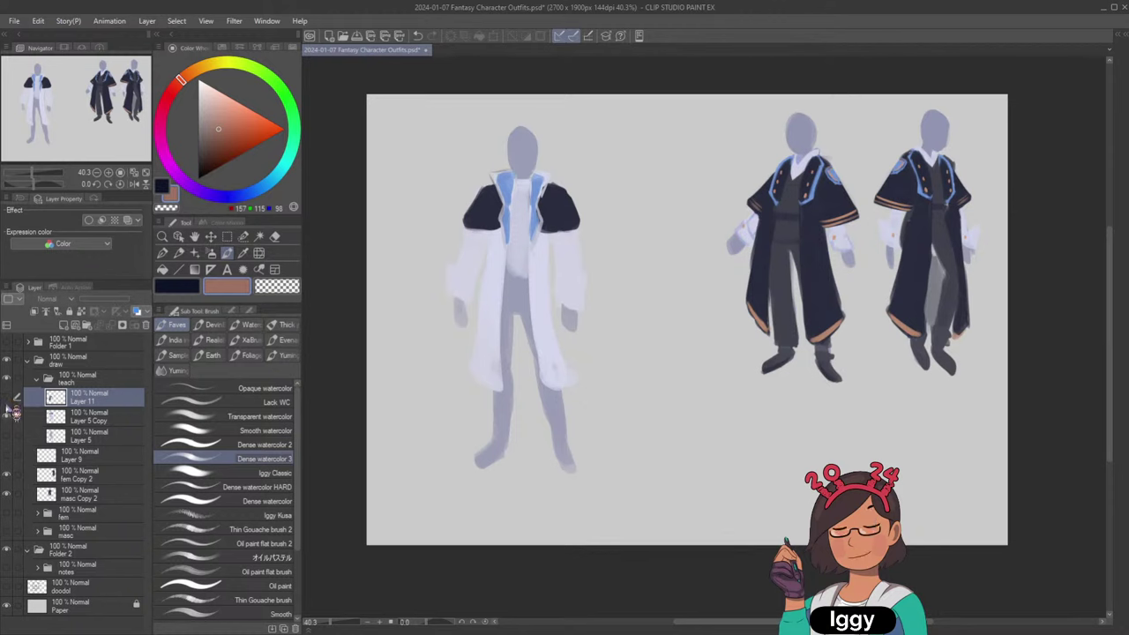
click(9, 404)
Trim the hanging panel's rounded lower end into a straight, angular hem with transparent paint.
click(276, 286)
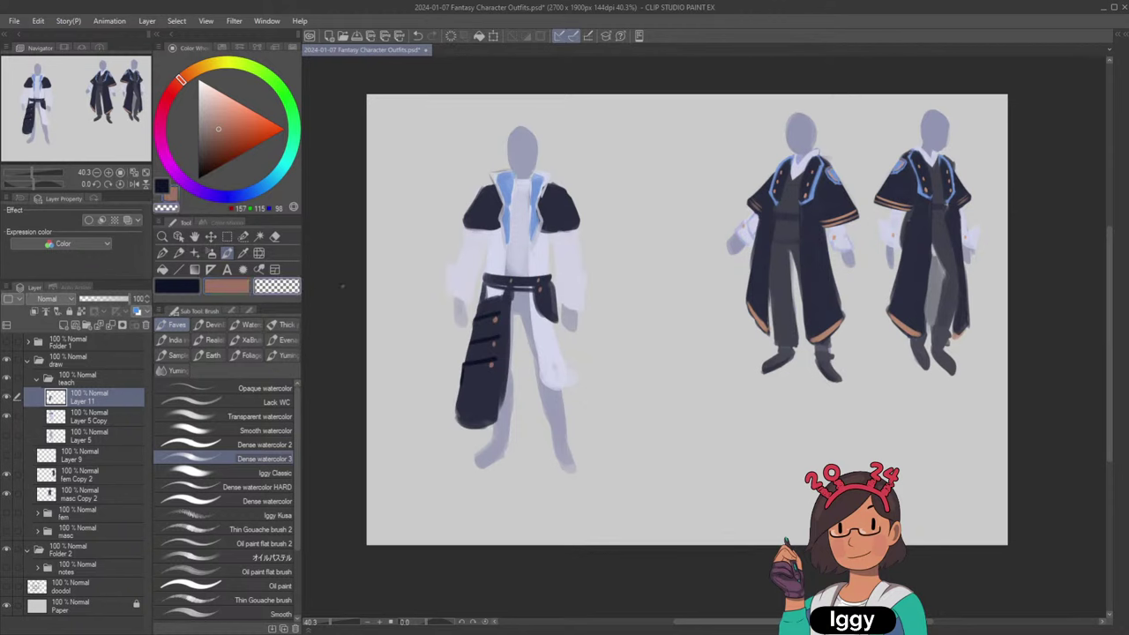
drag(461, 431, 495, 418)
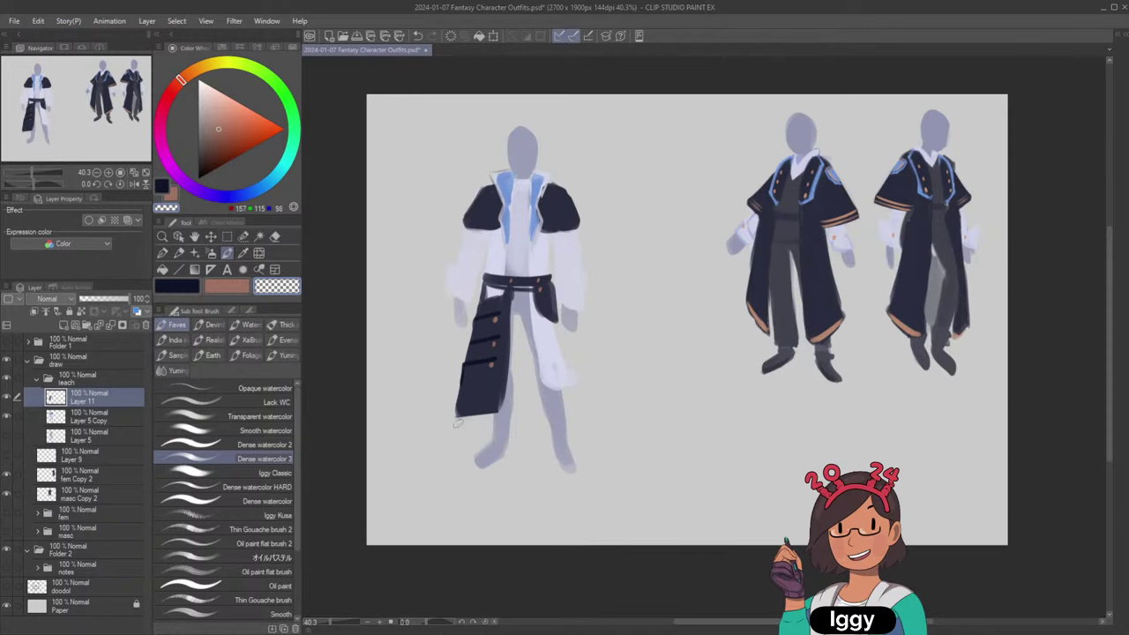
scroll(457, 423, up, 1)
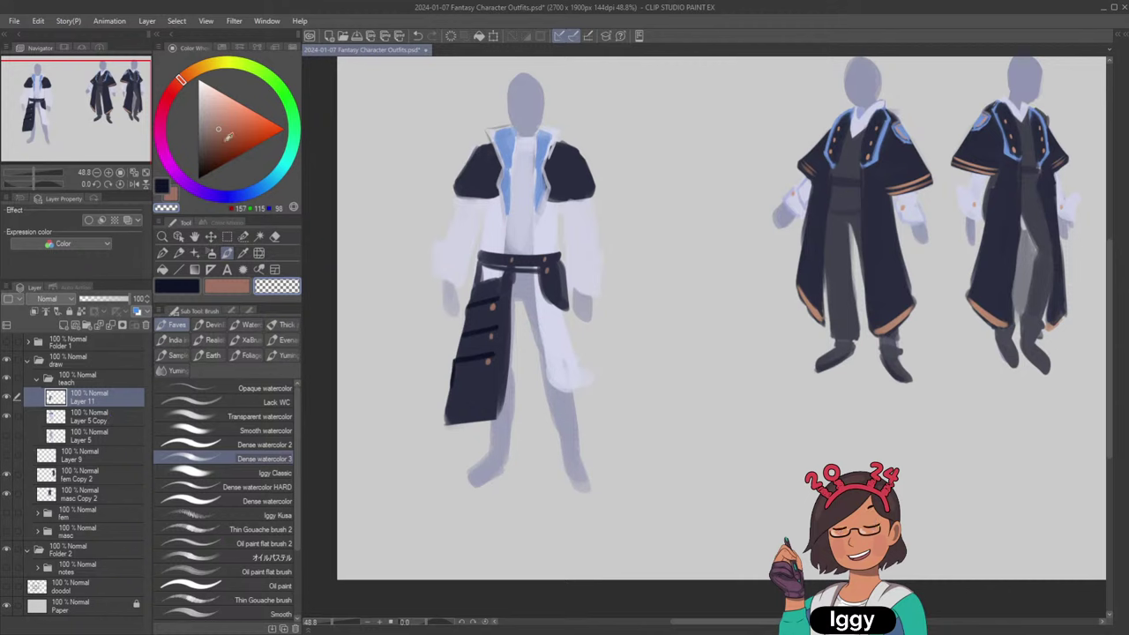
Show the fem folder briefly to sample the dark maroon from a figure's head accessory, then hide it and reselect Layer 11.
click(235, 102)
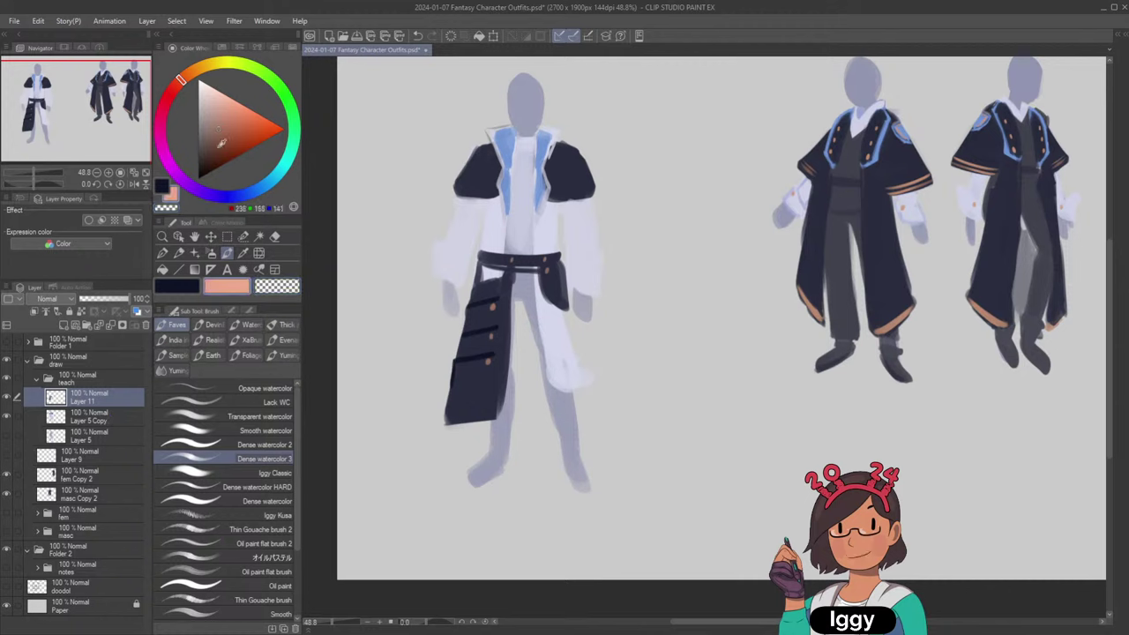
click(36, 378)
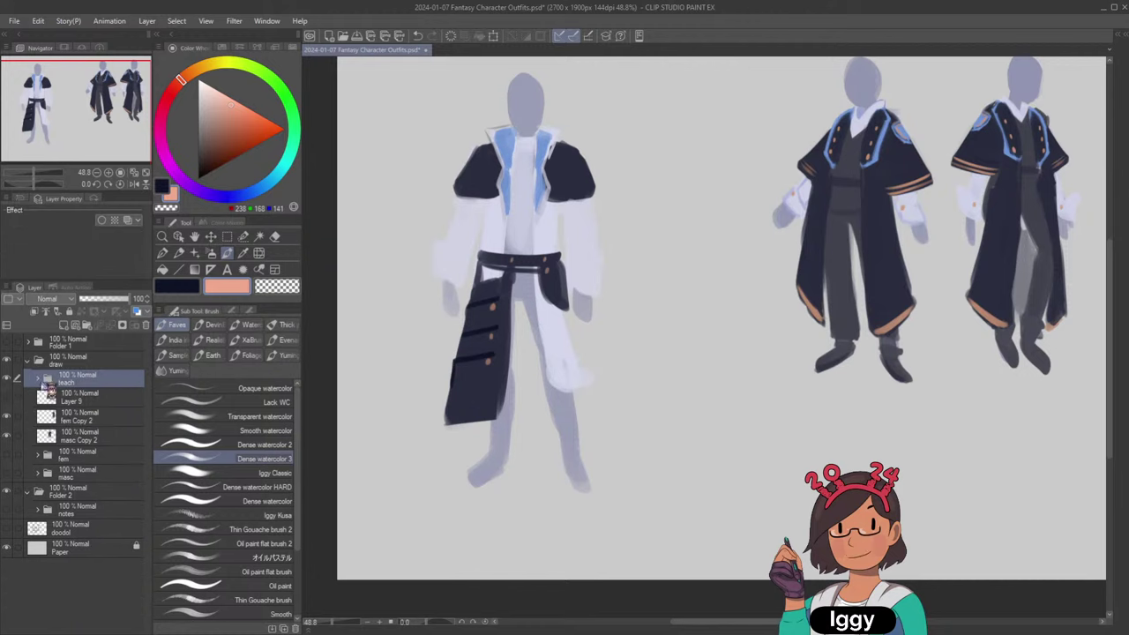
click(13, 456)
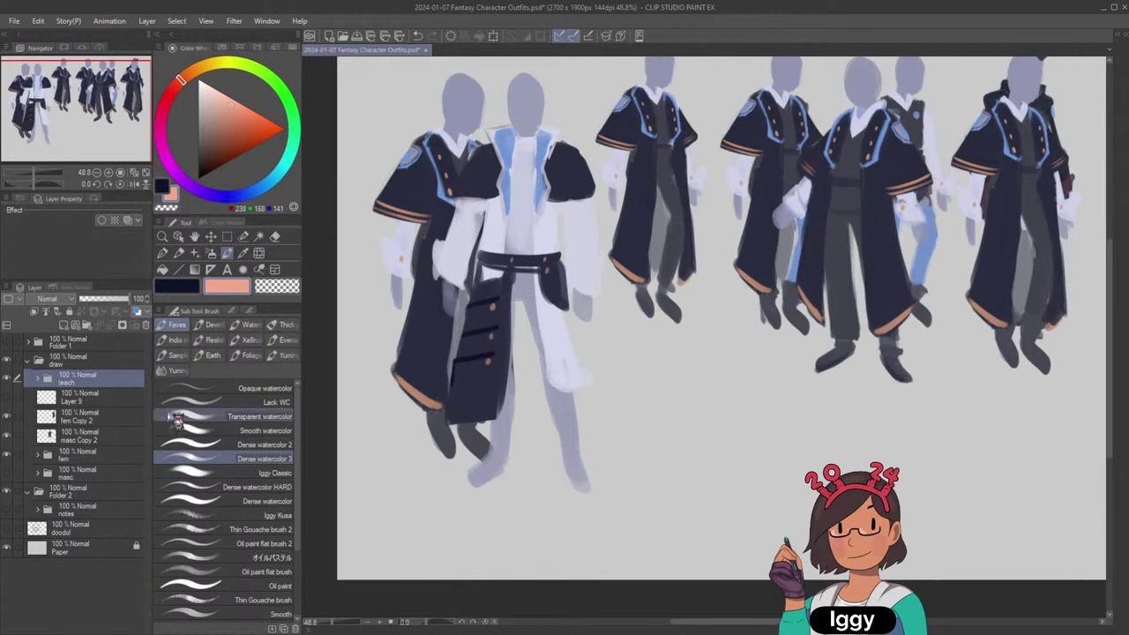
drag(84, 147, 111, 127)
alt+click(903, 156)
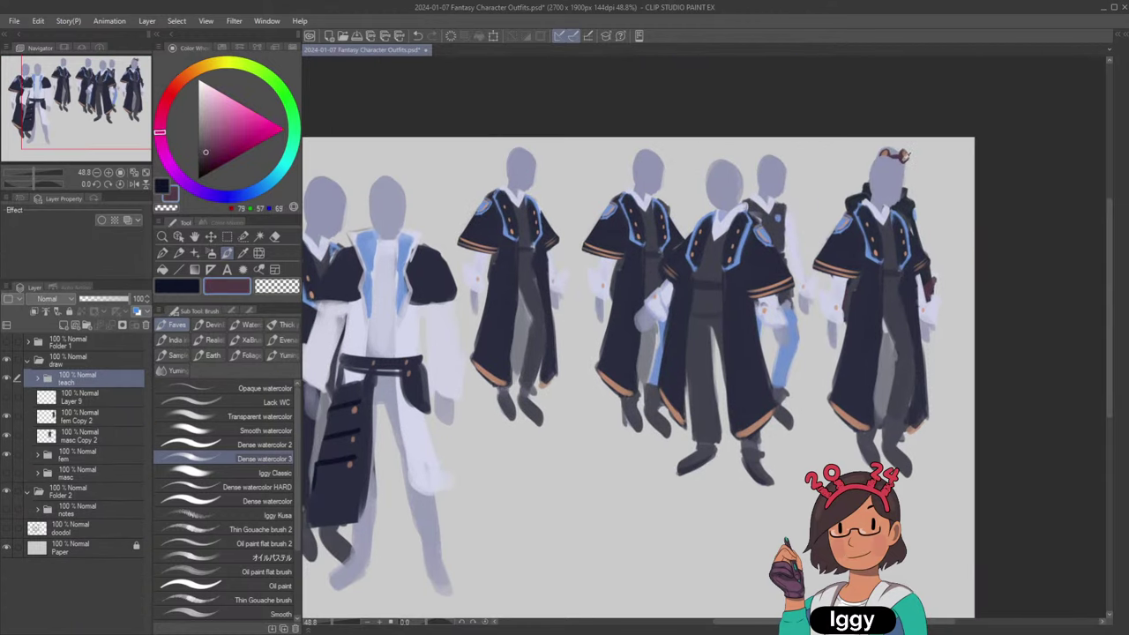
click(11, 457)
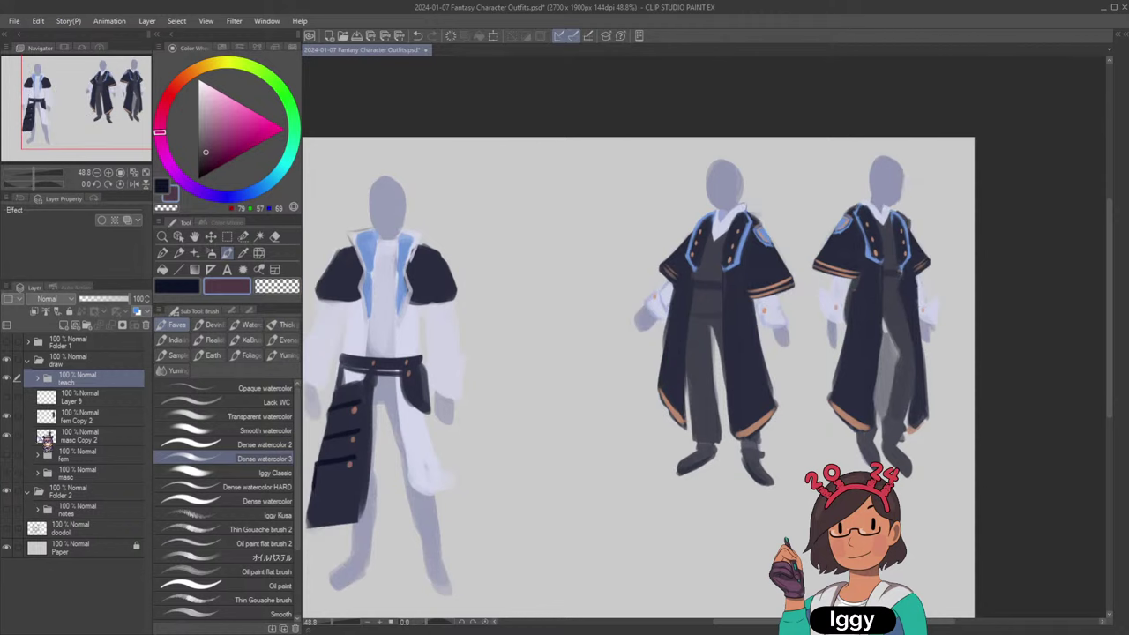
click(97, 420)
drag(109, 120, 91, 133)
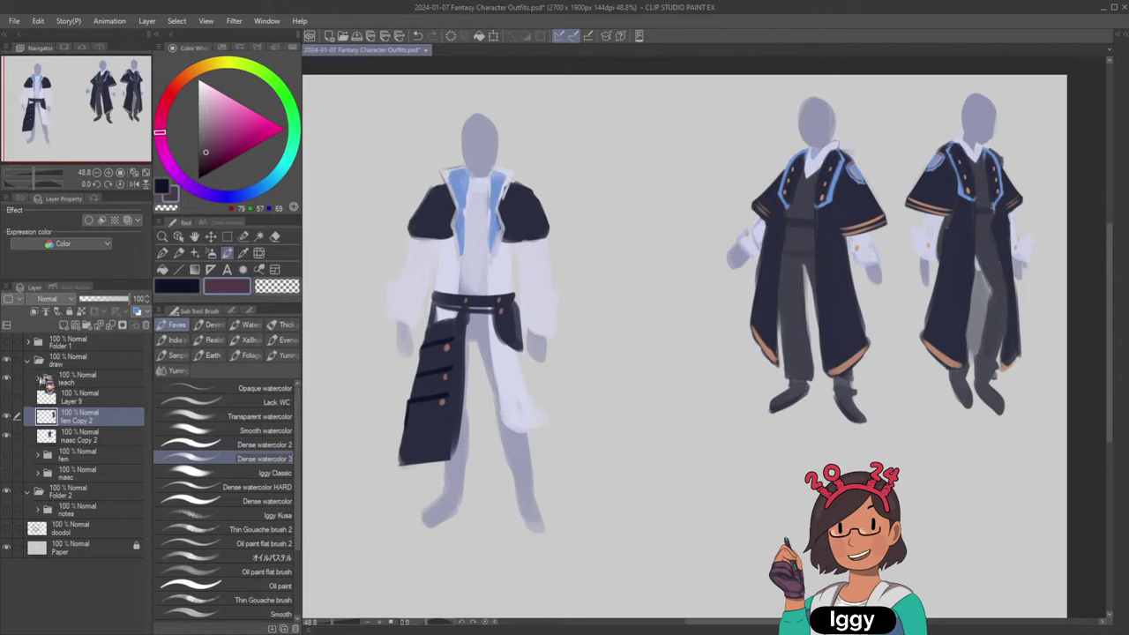
click(37, 378)
click(104, 399)
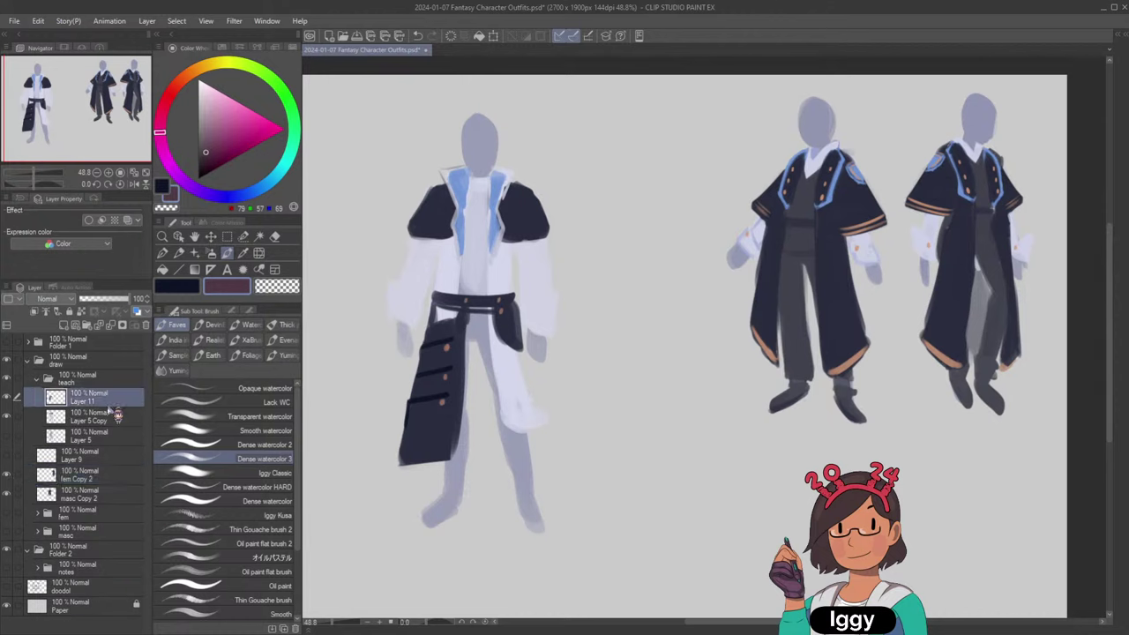
Delete the fem Copy 2 and masc Copy 2 layers holding the two reference figures.
click(104, 481)
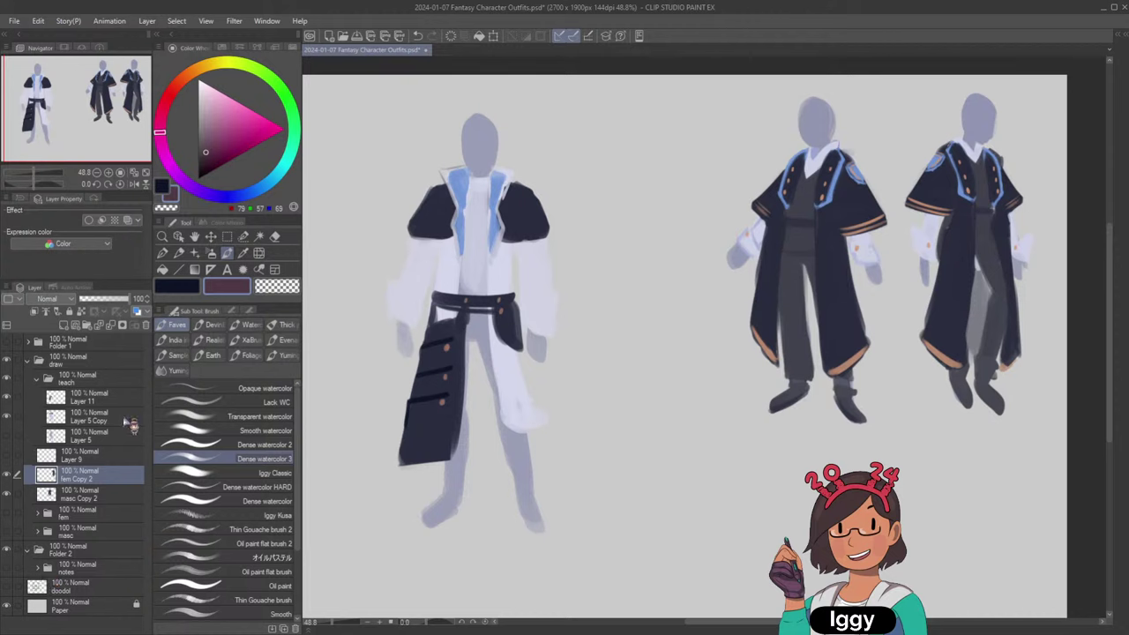
ctrl+click(110, 494)
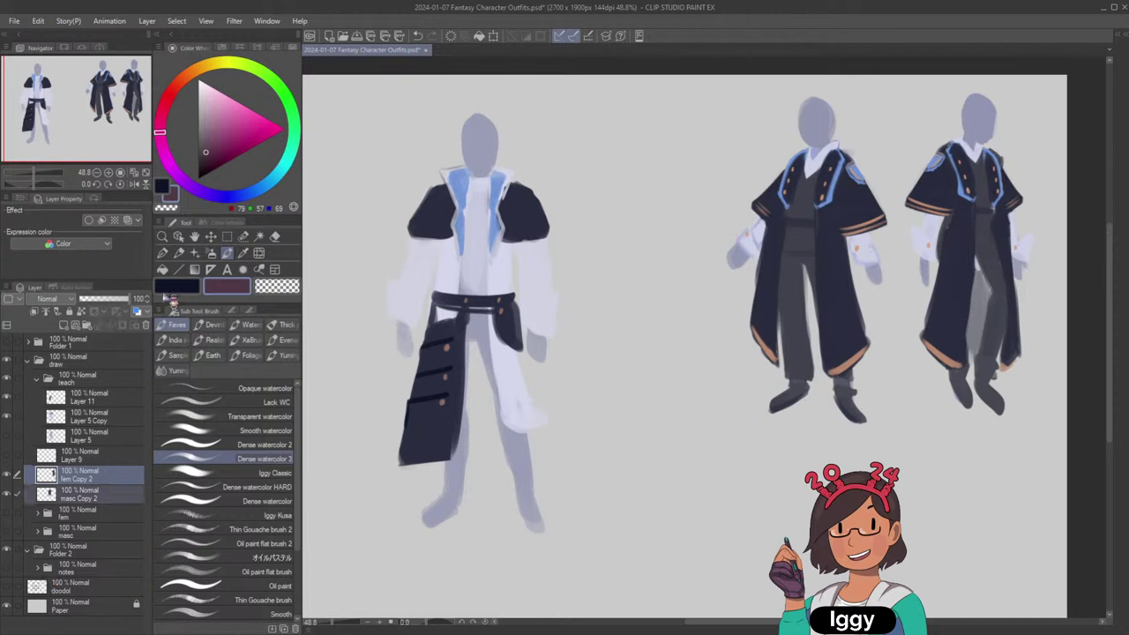
key(Delete)
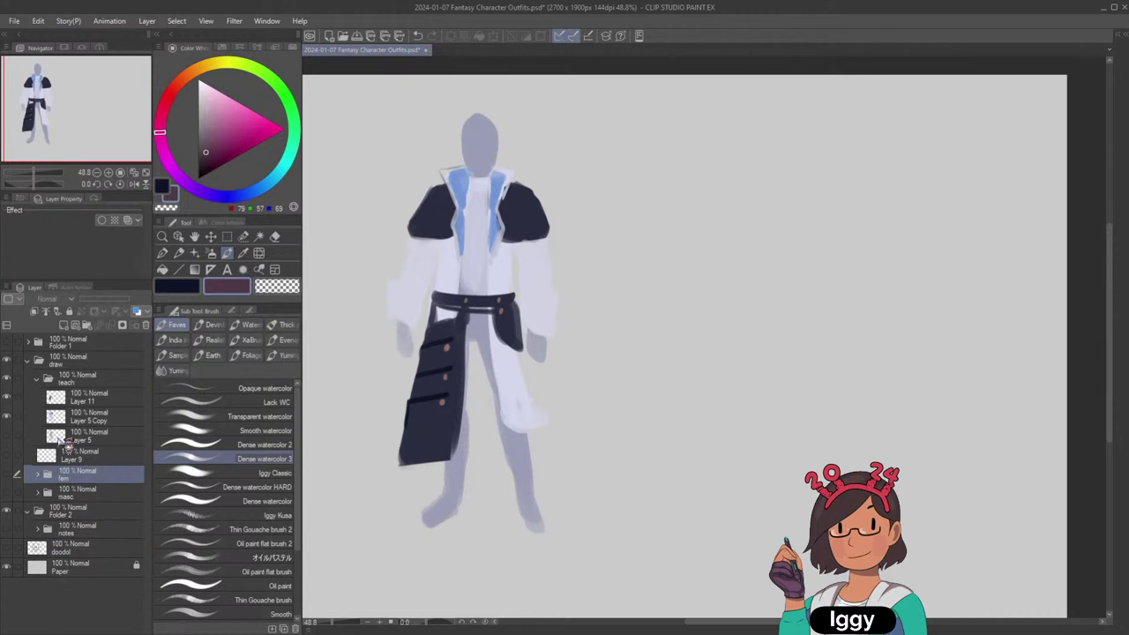
On Layer 5 Copy, paint a dark maroon armband with two rings around the sleeve just below the navy shoulder.
click(73, 423)
click(7, 415)
click(7, 415)
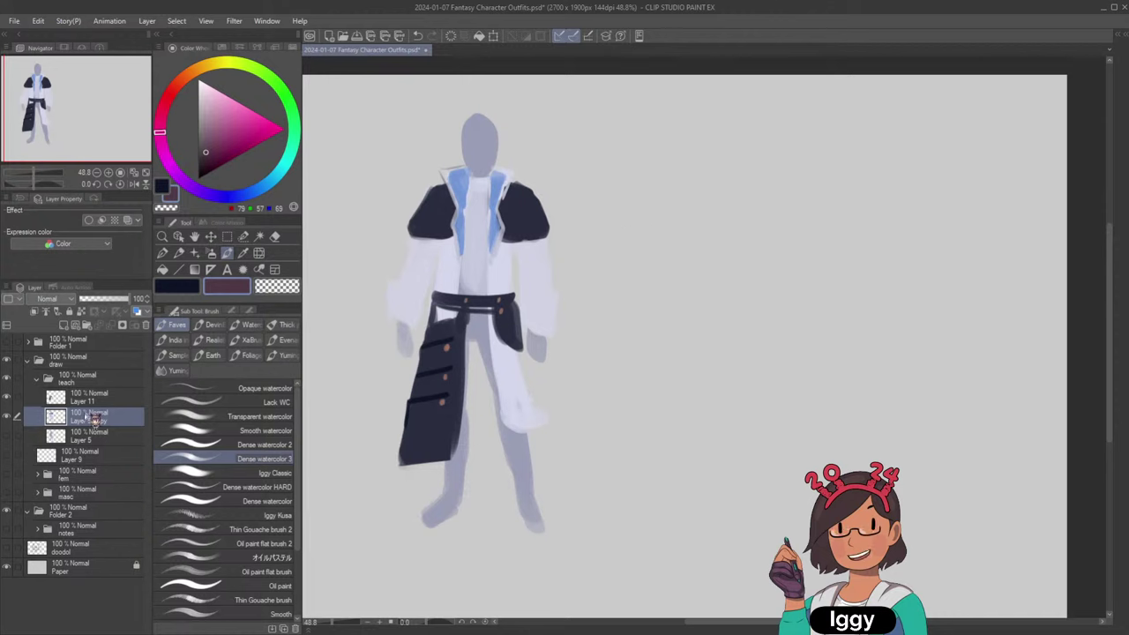
click(182, 291)
click(217, 289)
alt+click(15, 420)
alt+click(15, 420)
key(ctrl+z)
mouse_move(411, 243)
mouse_down()
mouse_move(407, 255)
mouse_move(424, 258)
mouse_up()
key(ctrl+z)
drag(409, 249, 421, 250)
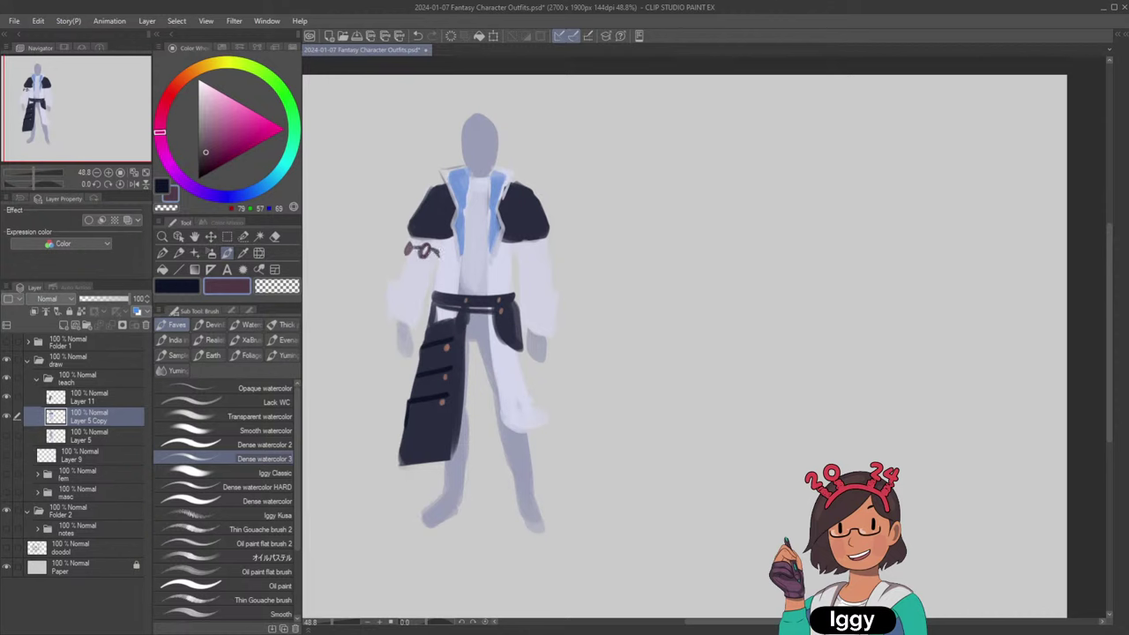
drag(407, 244, 425, 257)
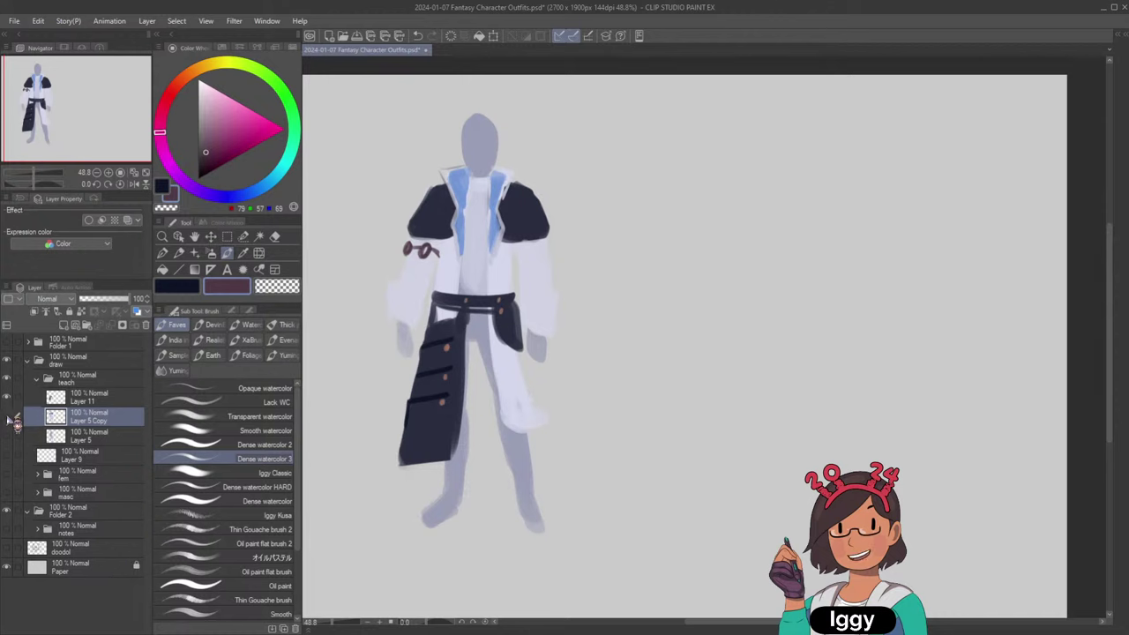
Hide Layer 11 and paint dark slate-blue trousers at the hips and thighs between the open coat panels.
alt+click(12, 417)
alt+click(12, 418)
click(12, 417)
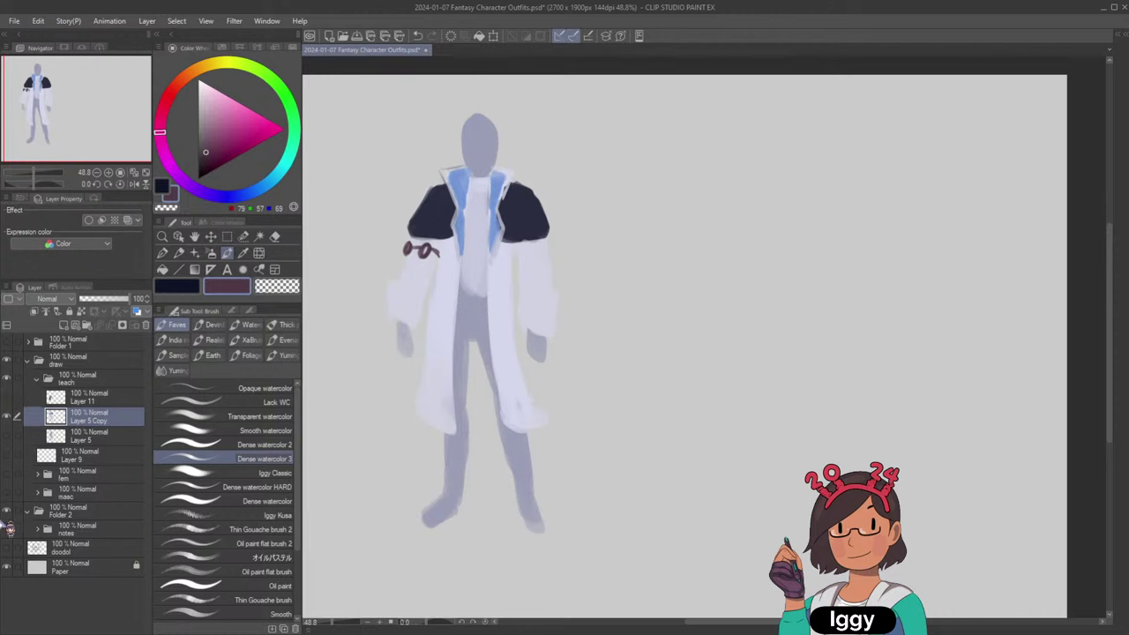
alt+click(476, 267)
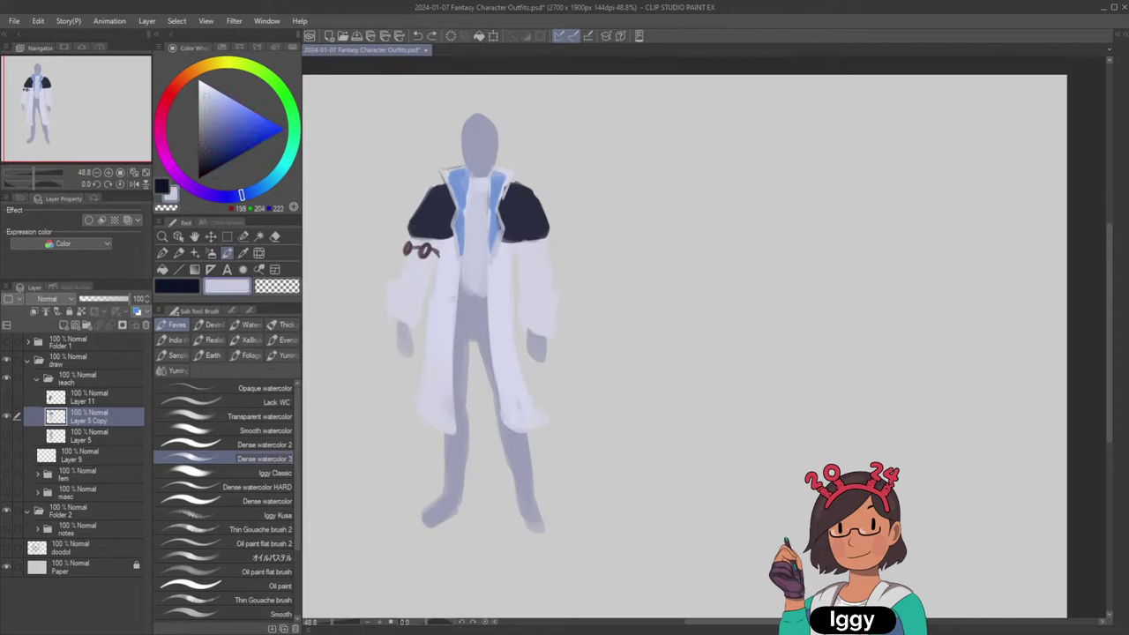
alt+click(469, 292)
alt+click(531, 222)
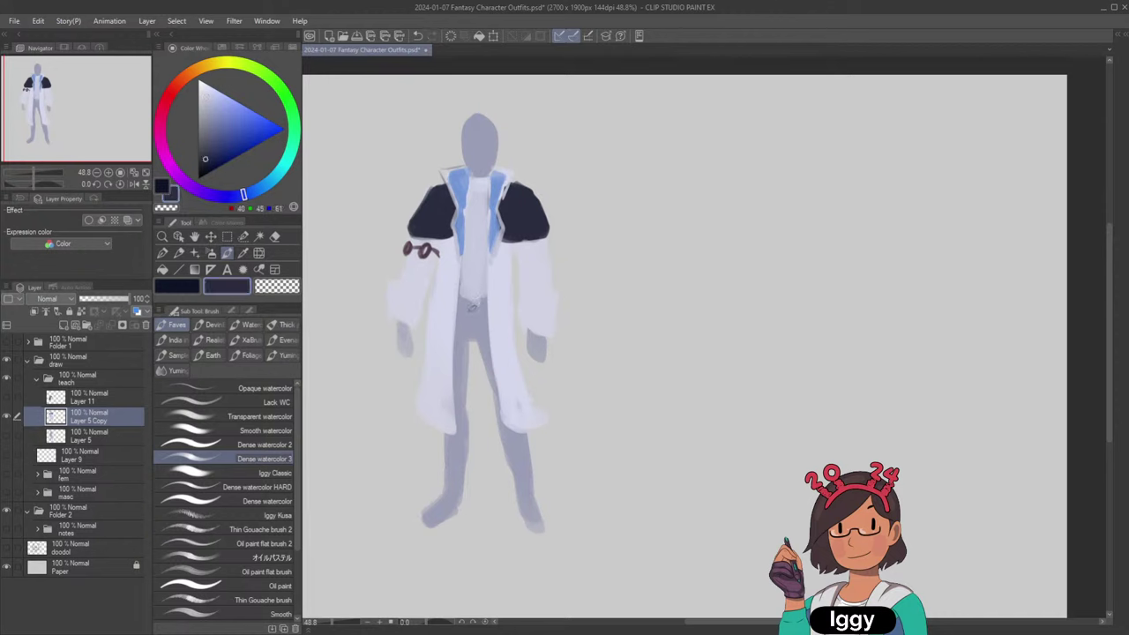
mouse_move(465, 304)
mouse_down()
mouse_move(485, 304)
mouse_move(473, 307)
mouse_up()
alt+click(469, 305)
drag(466, 305, 457, 429)
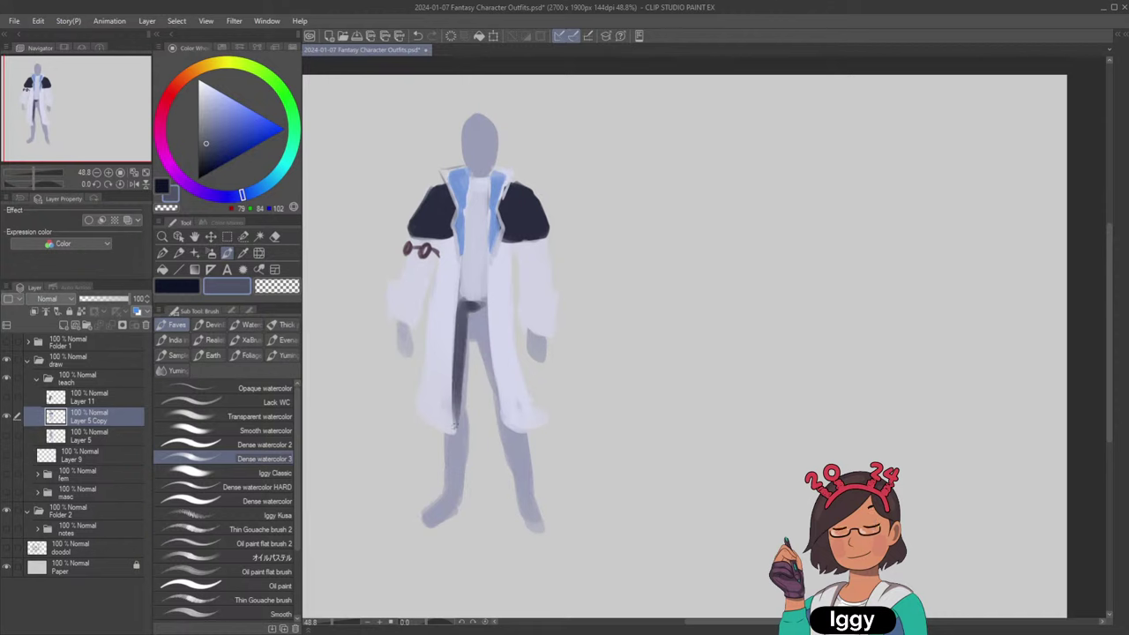
drag(462, 350, 460, 422)
drag(467, 302, 455, 432)
mouse_move(465, 331)
mouse_down()
mouse_move(481, 324)
mouse_move(473, 335)
mouse_move(476, 314)
mouse_move(489, 379)
mouse_move(486, 327)
mouse_up()
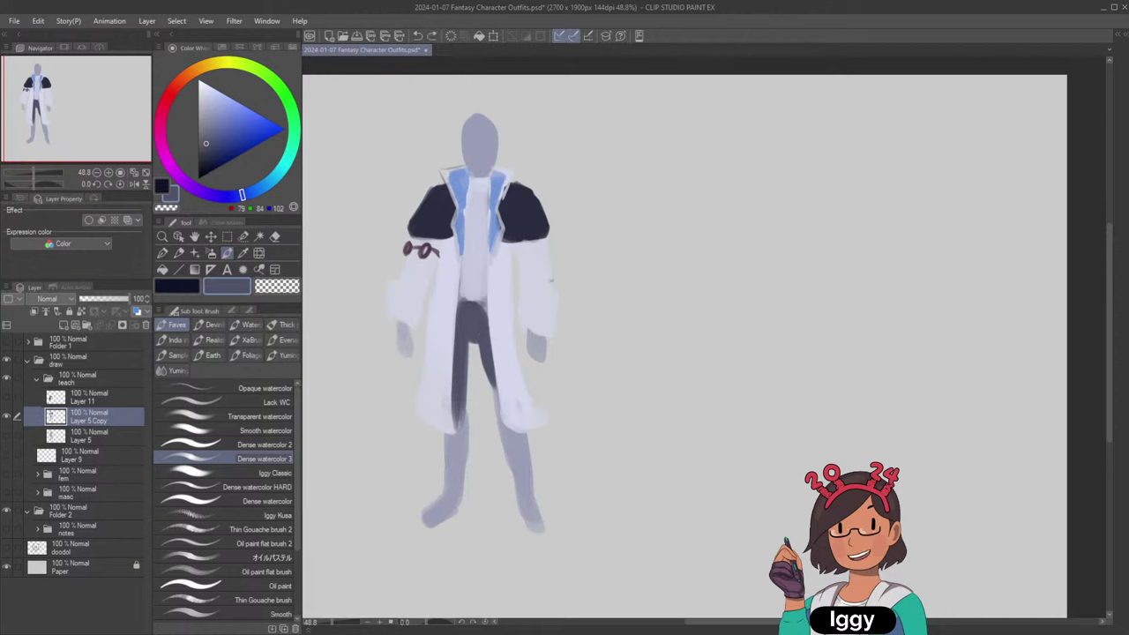
Try dark chevron stripes and an outlined cuff on the sleeve opposite the maroon armband, and undo those strokes.
drag(555, 267, 531, 274)
key(ctrl+z)
alt+click(531, 231)
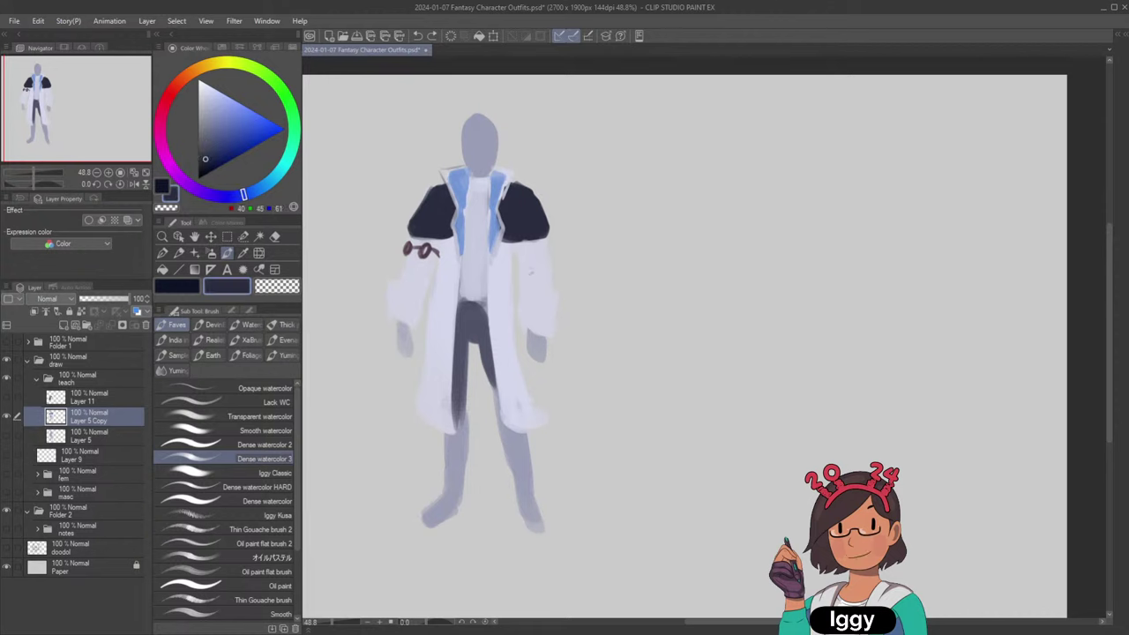
mouse_move(554, 271)
mouse_down()
mouse_move(523, 260)
mouse_move(543, 264)
mouse_move(565, 238)
mouse_move(560, 260)
mouse_move(565, 227)
mouse_up()
mouse_move(520, 295)
mouse_down()
mouse_move(561, 299)
mouse_move(522, 330)
mouse_move(554, 333)
mouse_up()
key(ctrl+z)
key(ctrl+z)
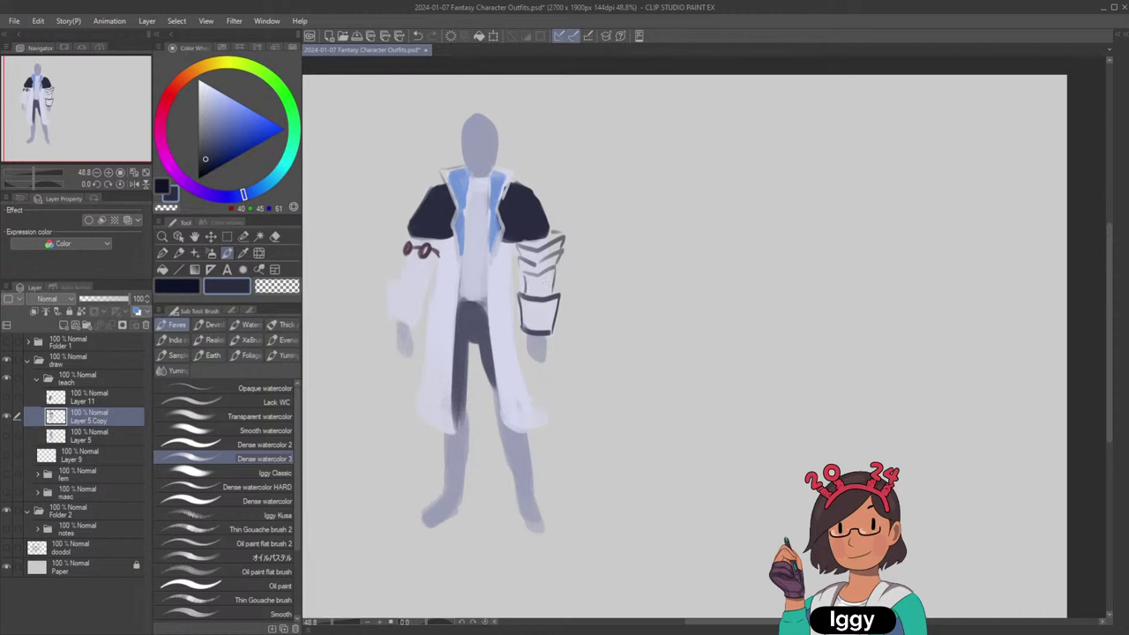
drag(529, 277, 526, 294)
alt+click(498, 187)
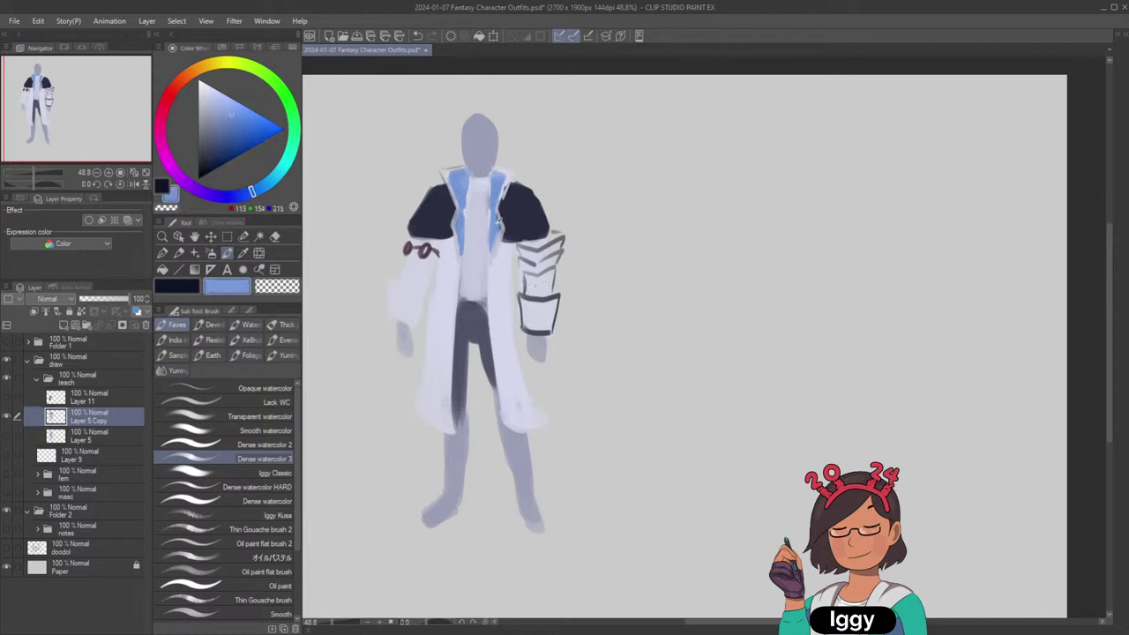
drag(550, 236, 556, 239)
key(ctrl+z)
key(ctrl+z)
key(ctrl+z)
key(ctrl+z)
key(ctrl+z)
key(ctrl+z)
key(ctrl+z)
key(ctrl+z)
key(ctrl+z)
key(ctrl+z)
key(ctrl+z)
key(ctrl+z)
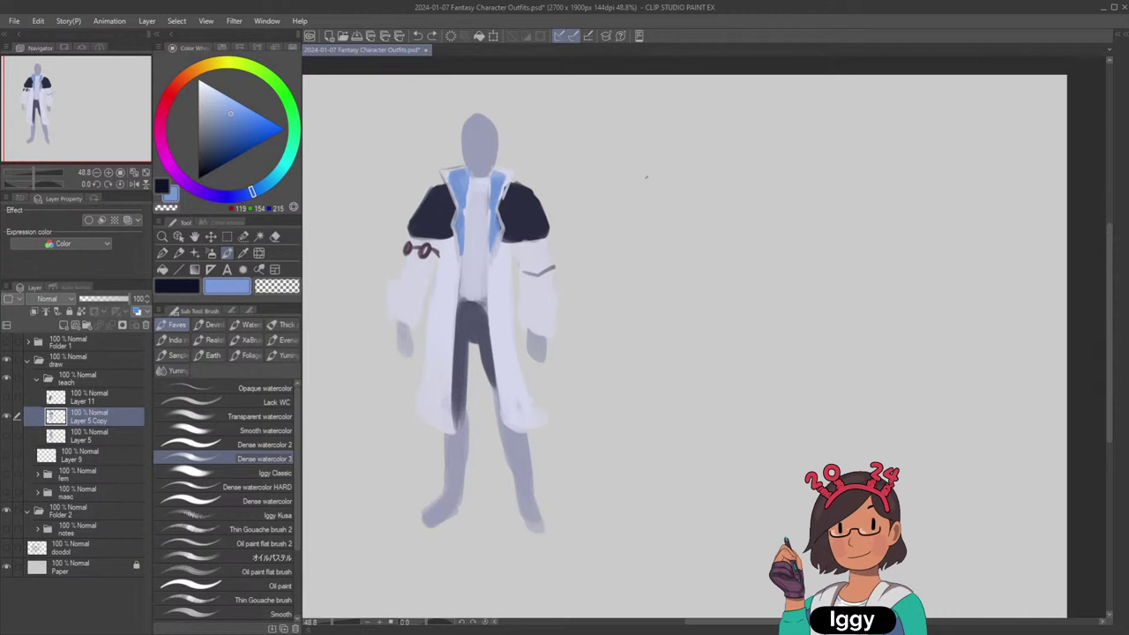
key(ctrl+z)
Extend the slate-blue trousers down both legs past the knees using the colour sampled from the thighs.
alt+click(488, 344)
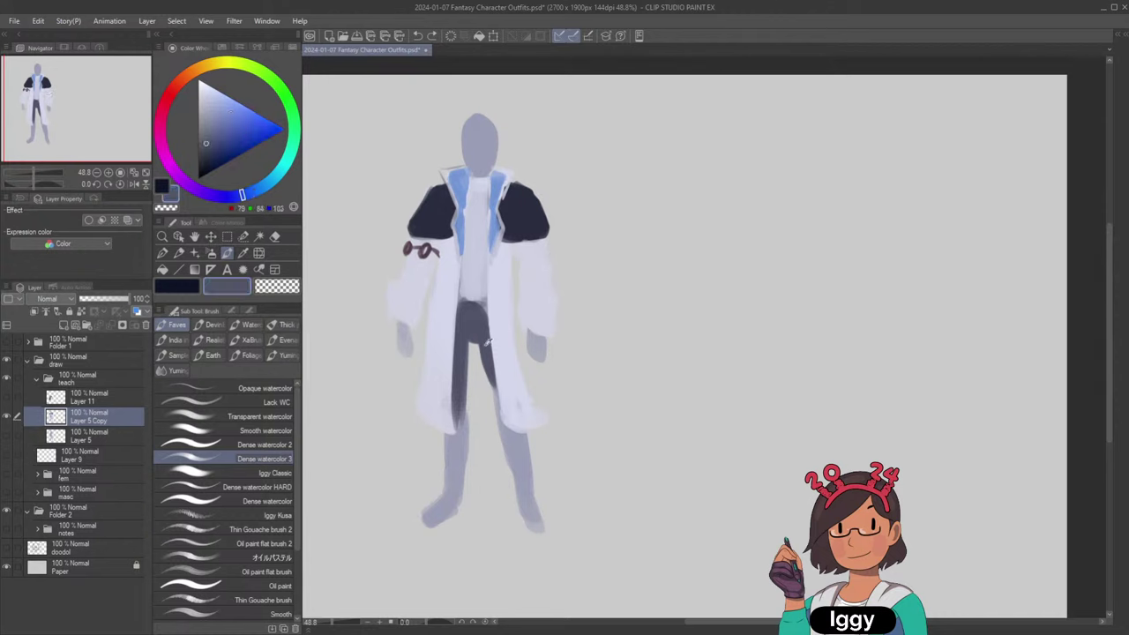
drag(492, 384, 499, 445)
drag(464, 371, 459, 453)
key(ctrl+z)
key(ctrl+z)
drag(463, 367, 452, 465)
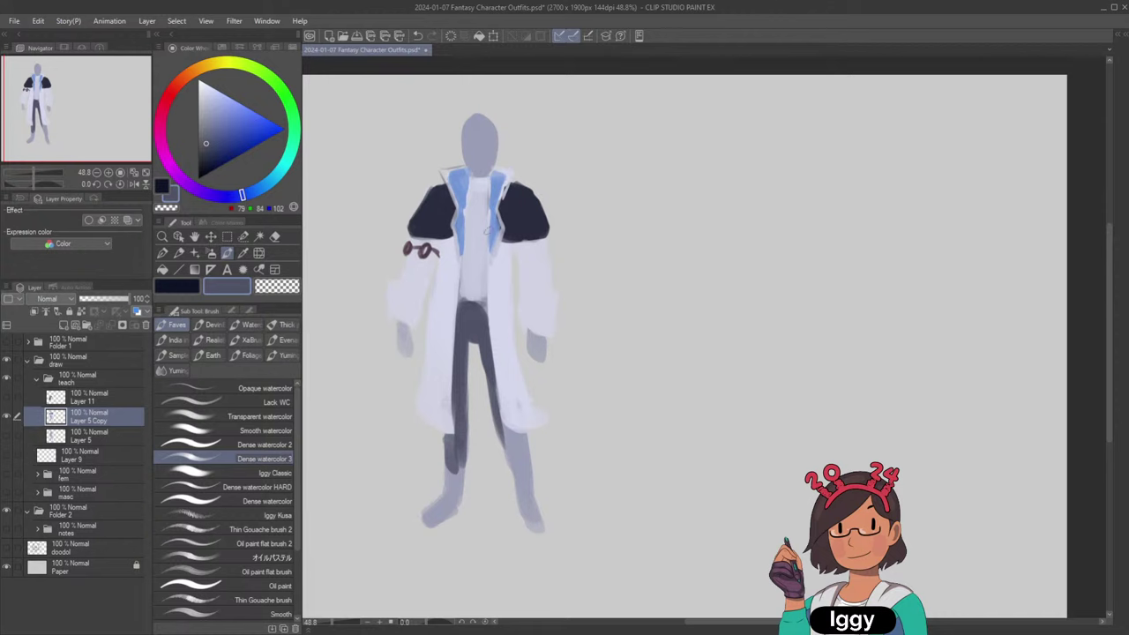
Paint navy ankle boots on both feet using the colour sampled from the coat's shoulder.
alt+click(526, 212)
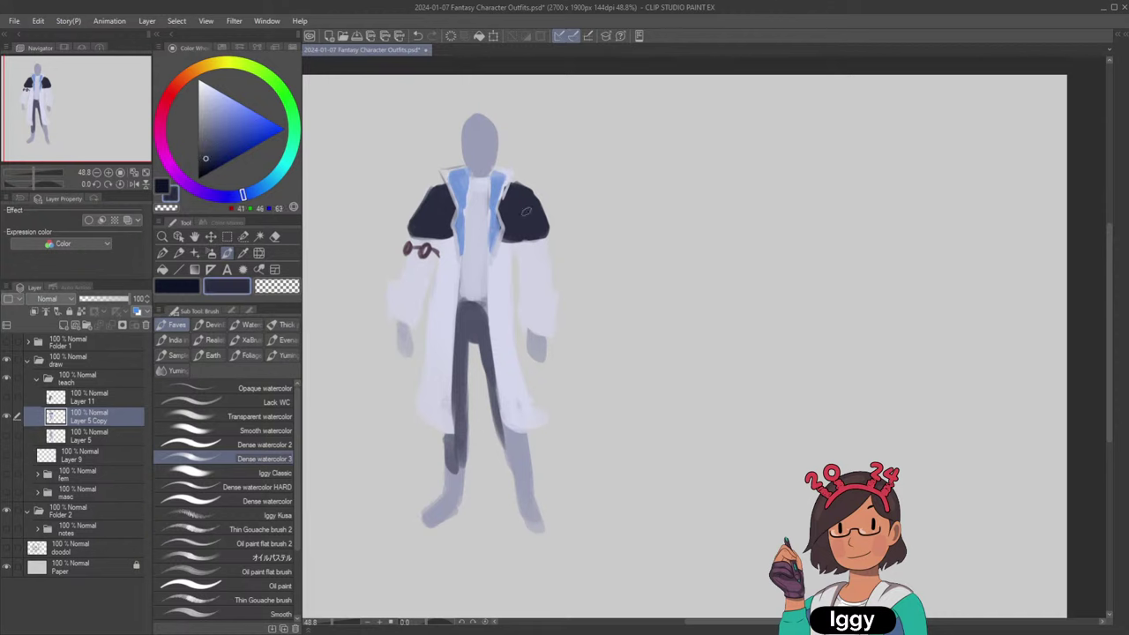
mouse_move(448, 473)
mouse_down()
mouse_move(444, 486)
mouse_move(464, 490)
mouse_move(430, 513)
mouse_move(446, 509)
mouse_up()
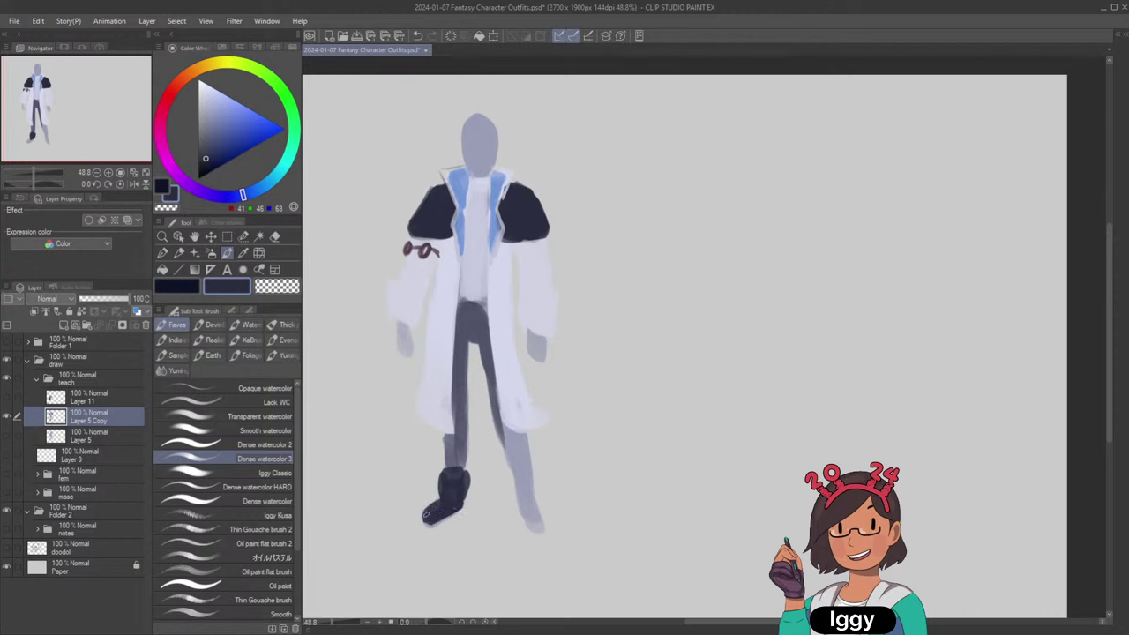
mouse_move(536, 476)
mouse_down()
mouse_move(534, 513)
mouse_move(525, 507)
mouse_move(524, 506)
mouse_up()
Fill the remaining lower legs above the boots with slate blue and touch up the coat hem in pale lavender.
alt+click(510, 464)
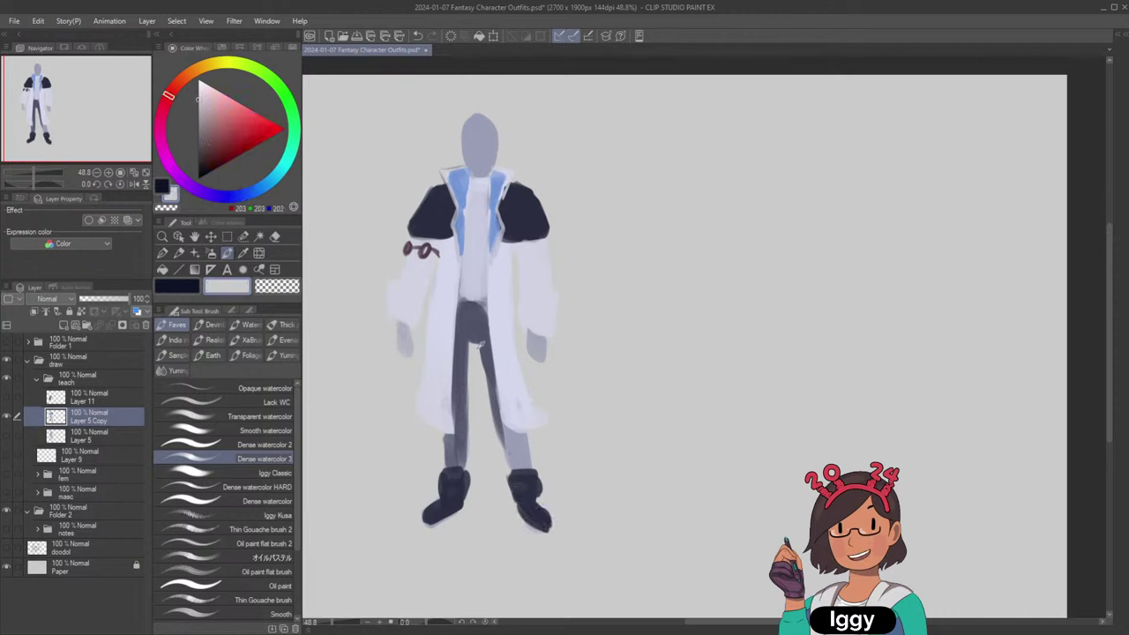
alt+click(485, 344)
mouse_move(508, 431)
mouse_down()
mouse_move(517, 468)
mouse_move(504, 435)
mouse_move(522, 443)
mouse_move(517, 466)
mouse_move(529, 463)
mouse_move(500, 435)
mouse_move(514, 469)
mouse_move(522, 464)
mouse_up()
drag(450, 464, 449, 443)
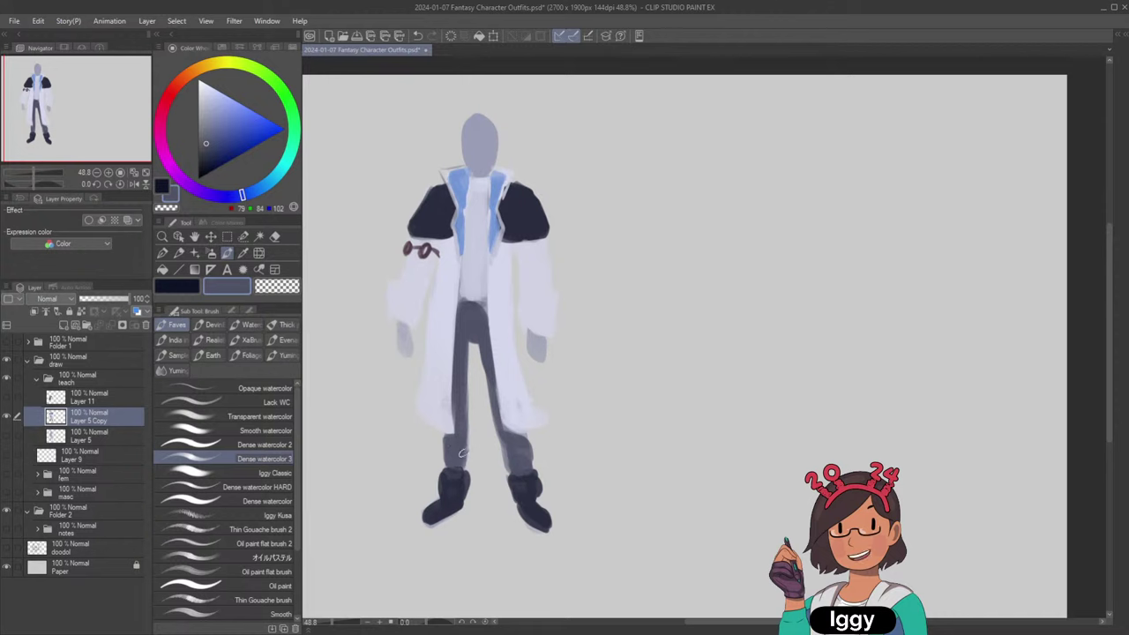
drag(460, 445, 458, 380)
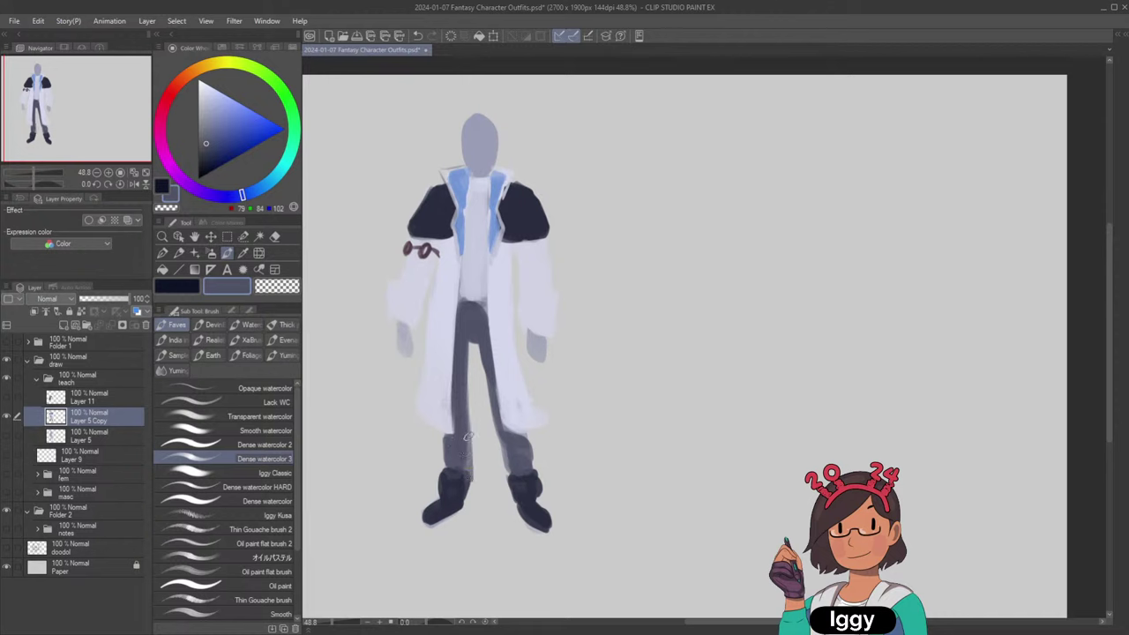
alt+click(440, 374)
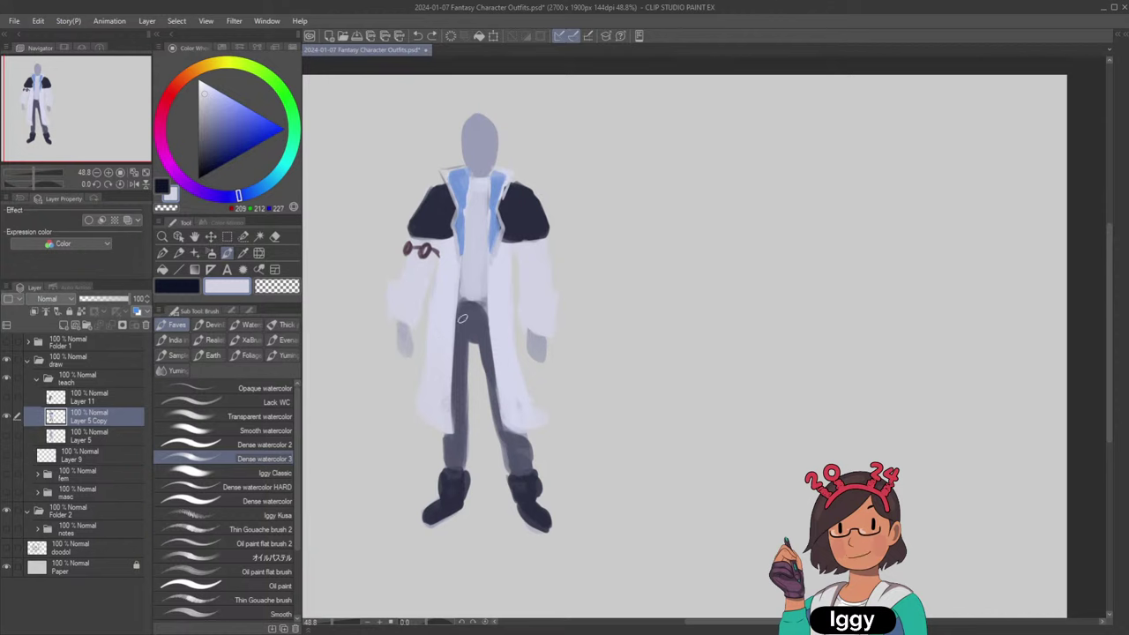
drag(452, 443, 446, 425)
Show Layer 11 again and move its belt and hanging panel slightly up to sit higher on the waist.
click(7, 398)
click(7, 398)
click(8, 398)
click(211, 236)
drag(510, 312, 499, 298)
click(128, 400)
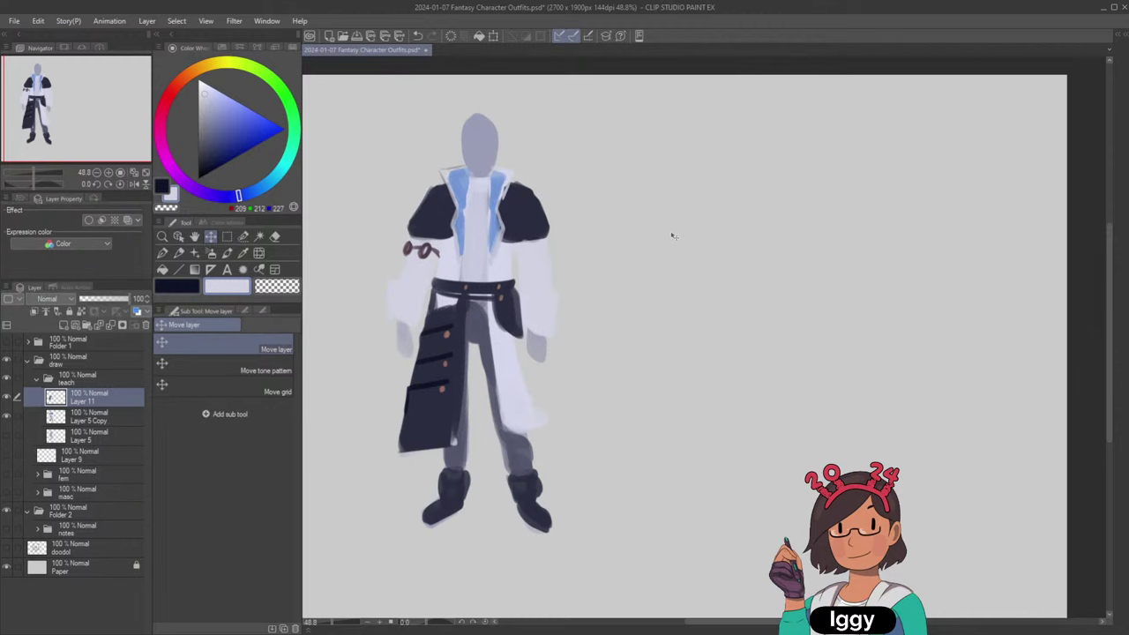
Duplicate Layer 11 and Layer 5 Copy together and merge the duplicates into a single layer.
click(146, 172)
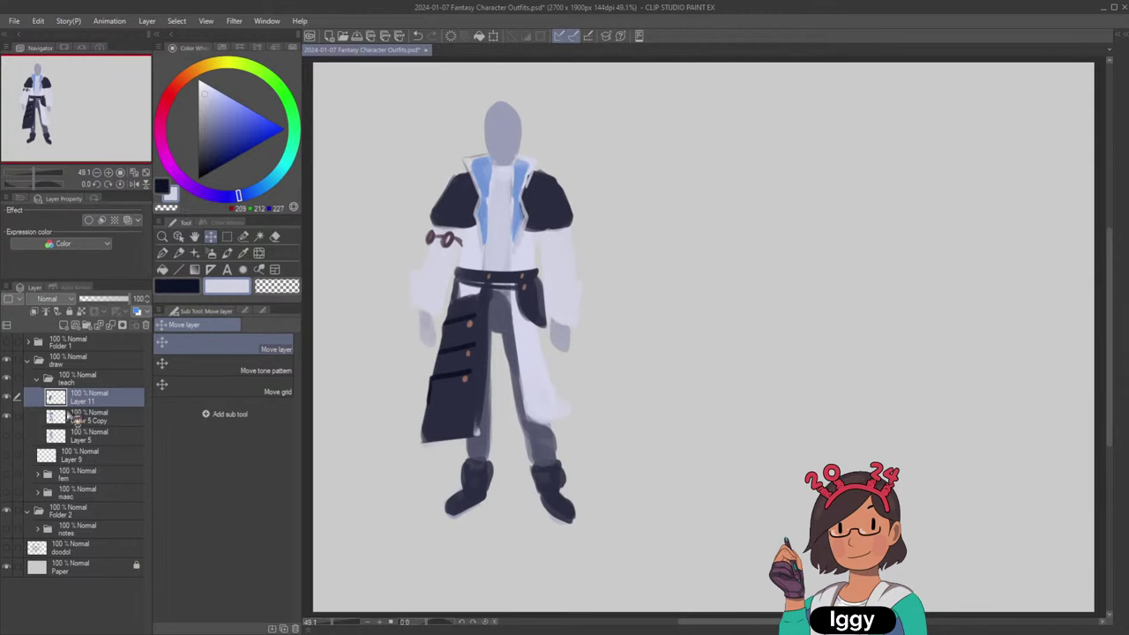
ctrl+click(85, 422)
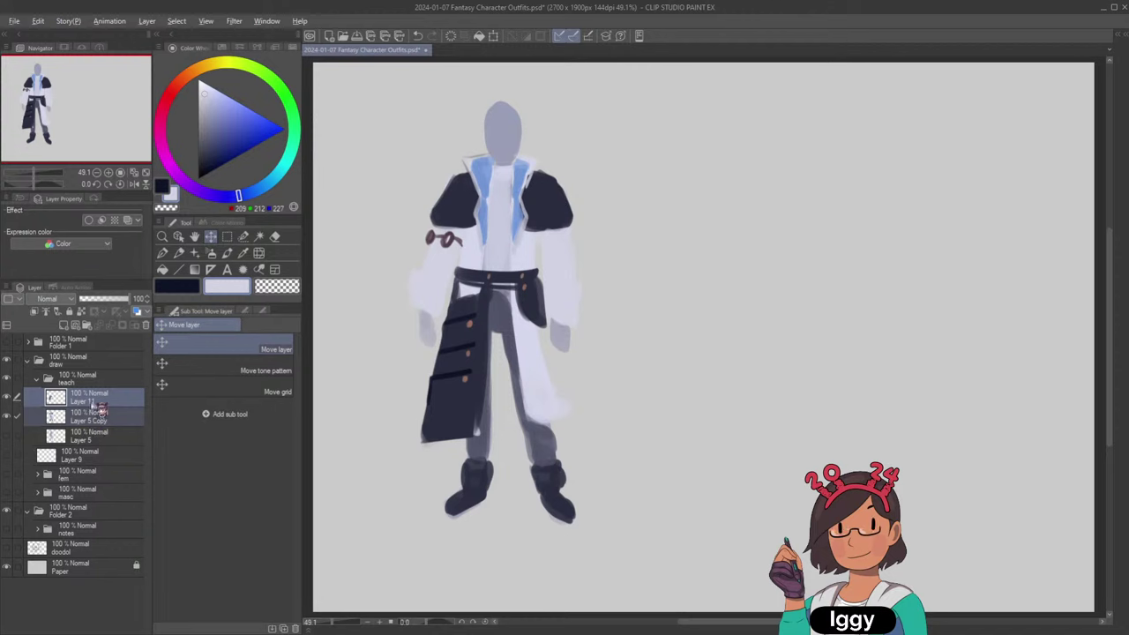
key(ctrl+c)
key(ctrl+v)
key(shift+alt+e)
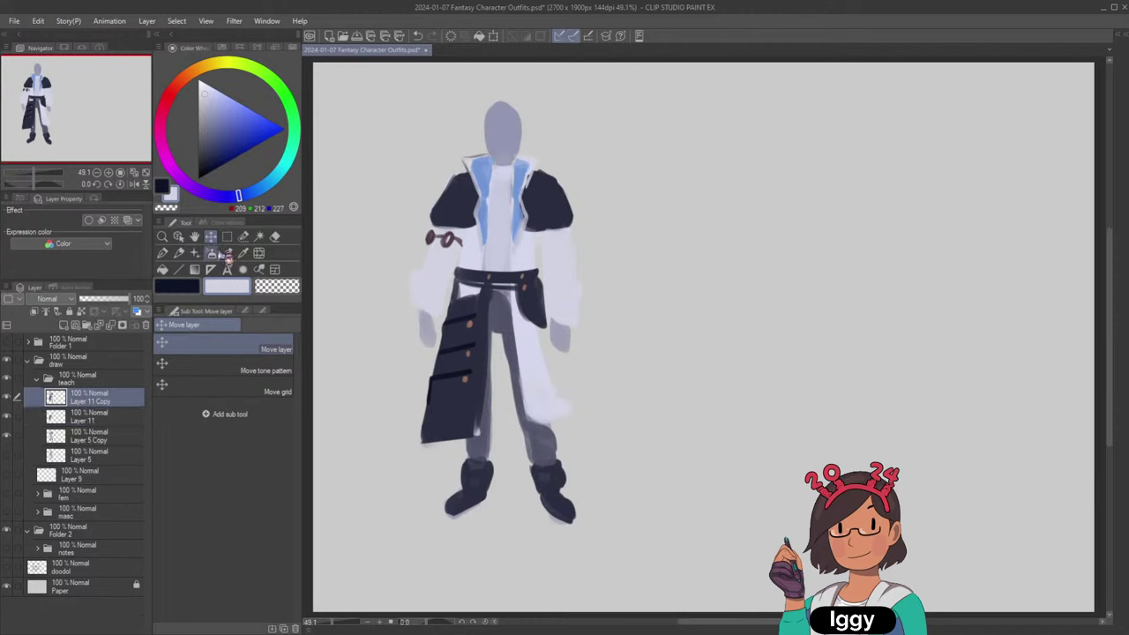
Move the merged figure copy to the right of the original and scale it down slightly.
drag(448, 250, 706, 240)
key(ctrl+t)
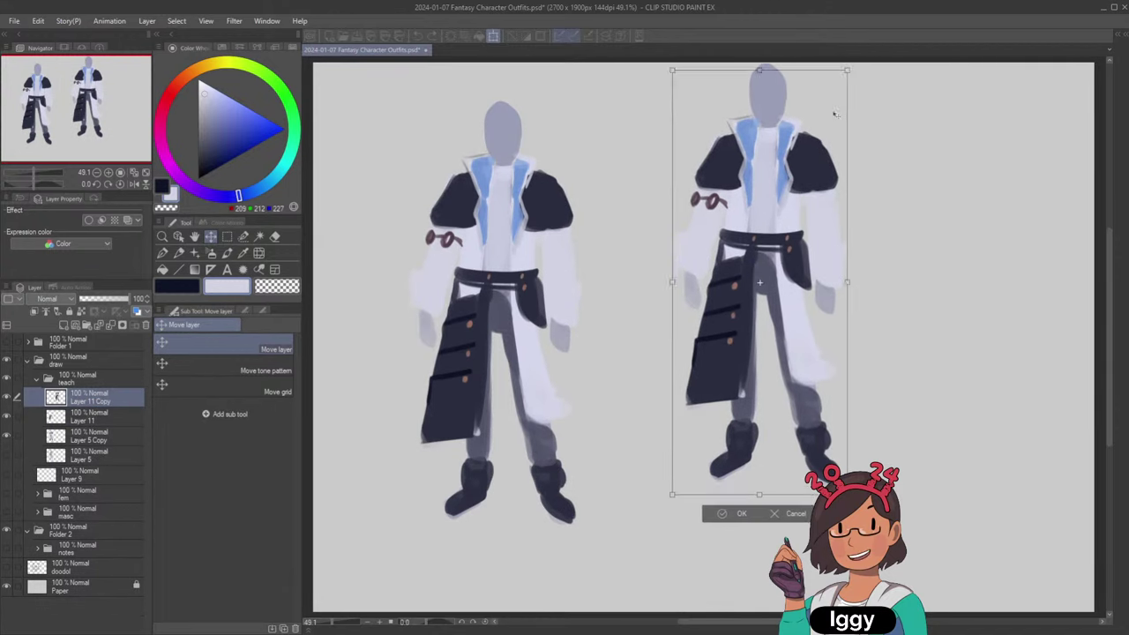
drag(843, 88, 818, 148)
drag(785, 236, 794, 171)
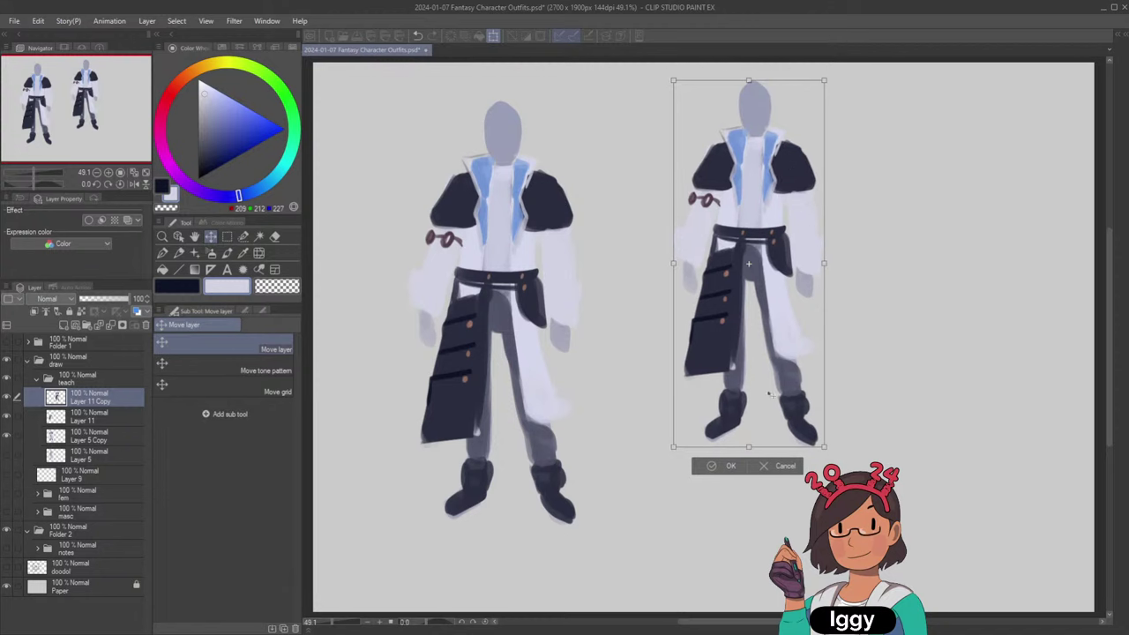
click(730, 466)
click(732, 468)
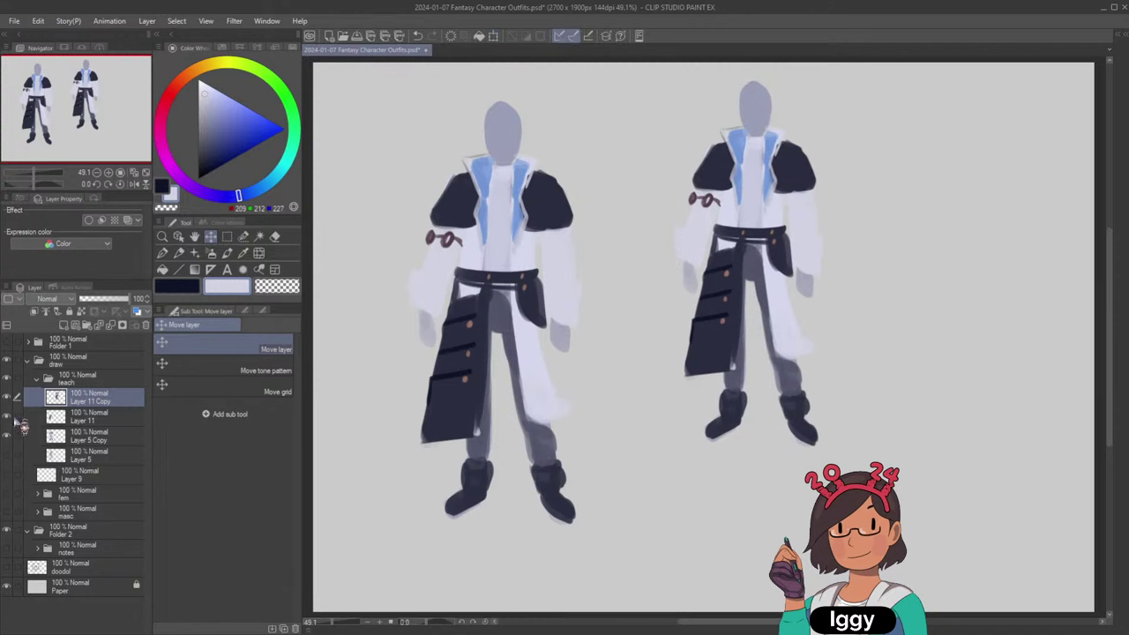
Hide Layer 11 and shift the figure on Layer 5 Copy slightly to the left.
click(8, 418)
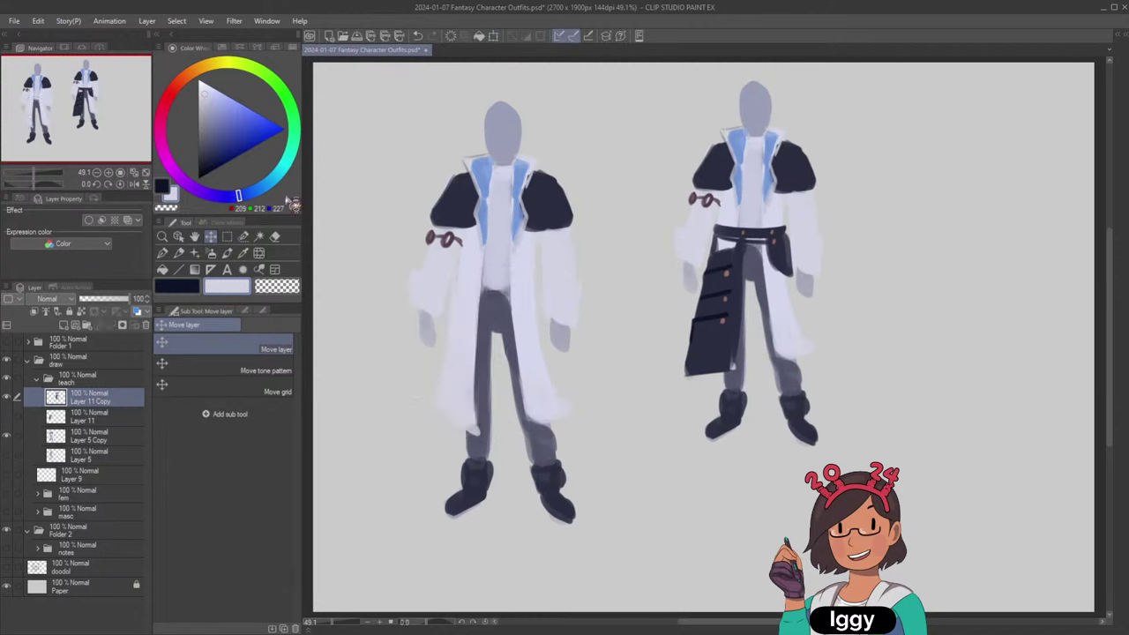
click(101, 440)
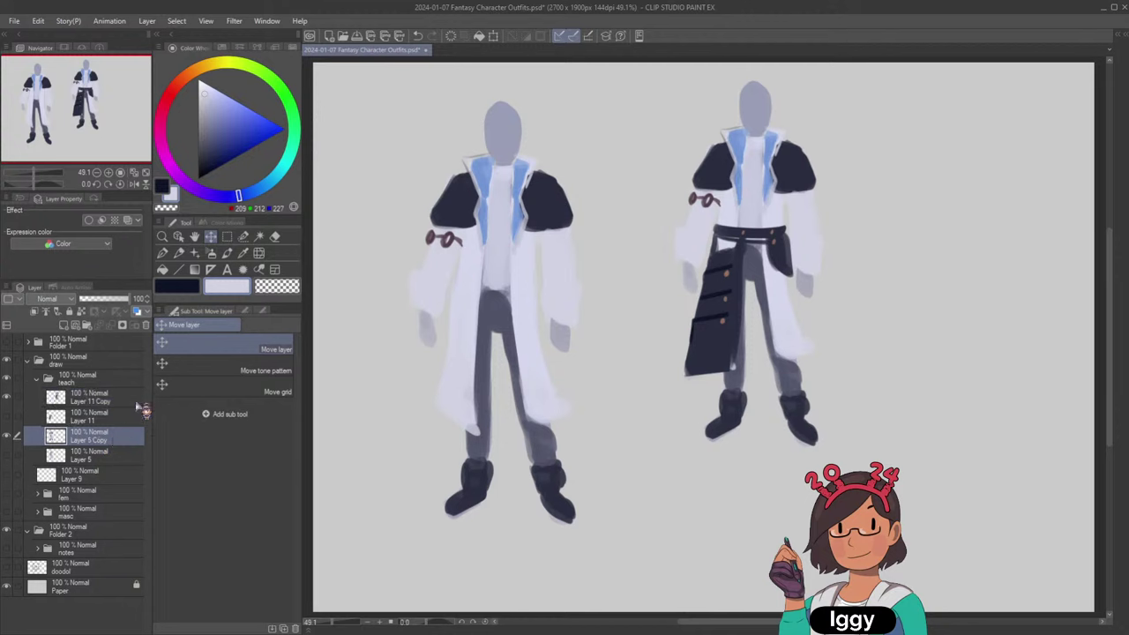
click(178, 237)
drag(523, 292, 491, 285)
Paint a small dark navy belt across the larger figure's waist on Layer 5 Copy with the Dense watercolor 3 brush.
click(244, 254)
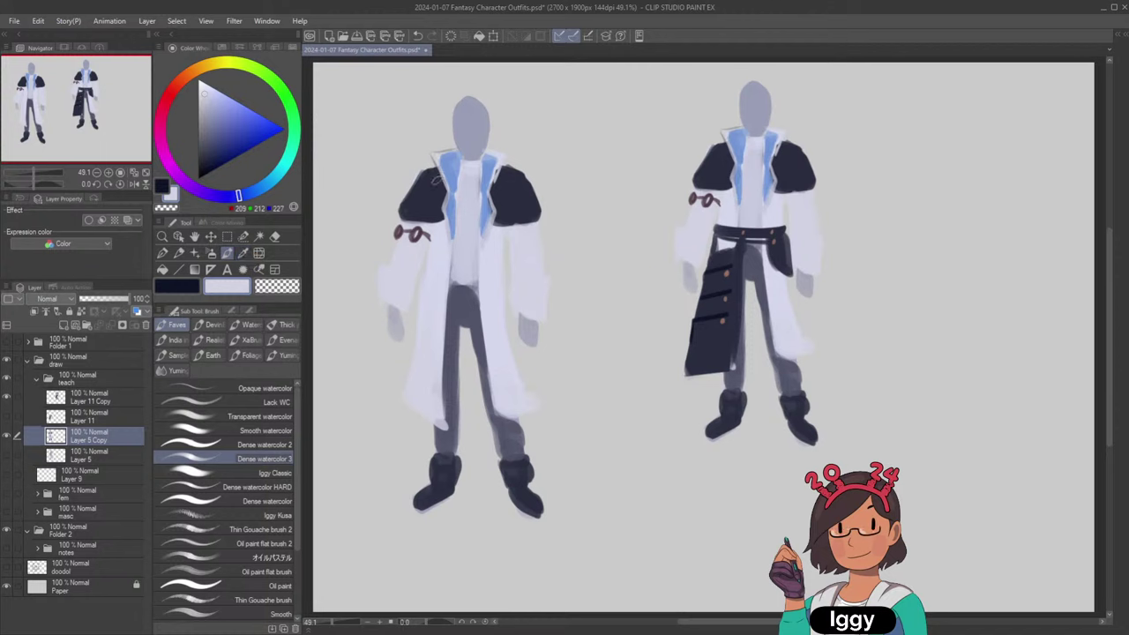
alt+click(501, 201)
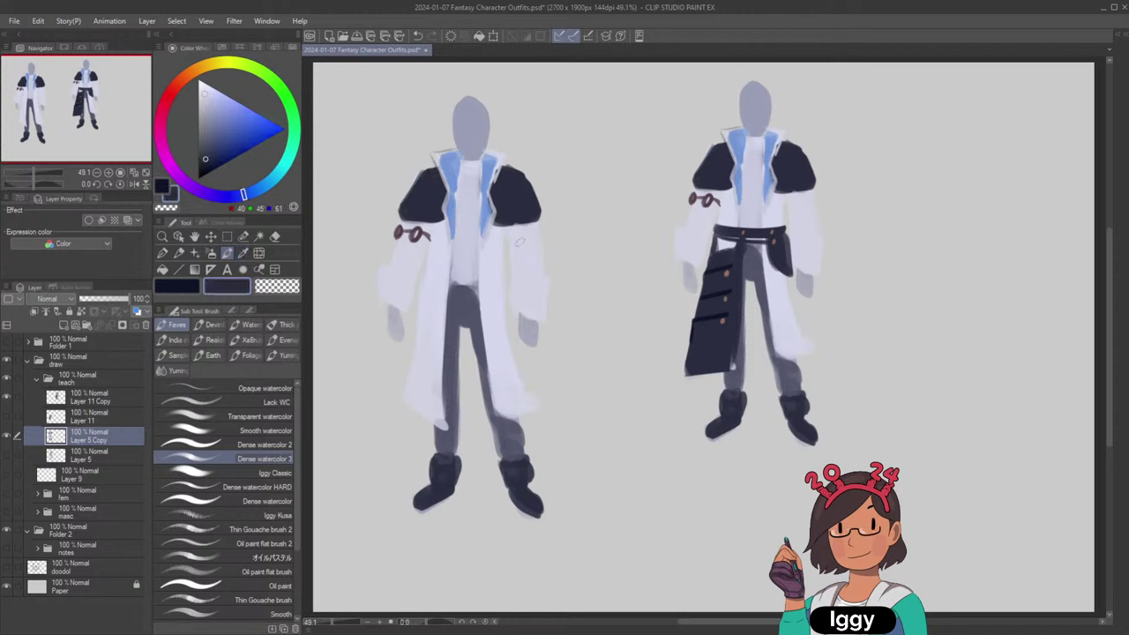
alt+click(490, 258)
alt+click(456, 155)
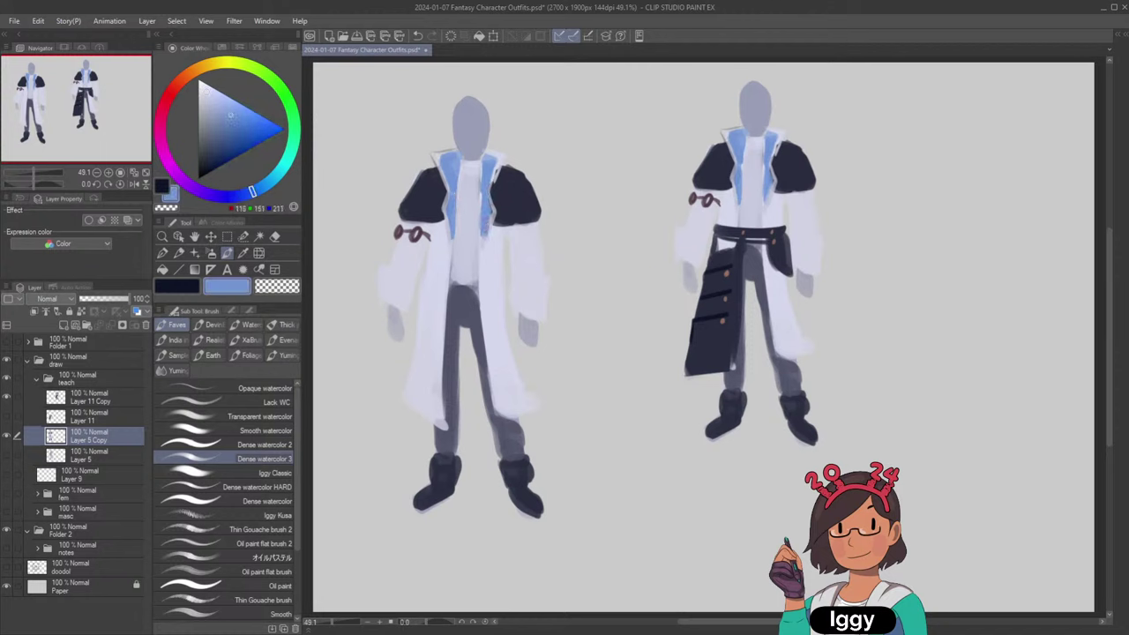
alt+click(510, 189)
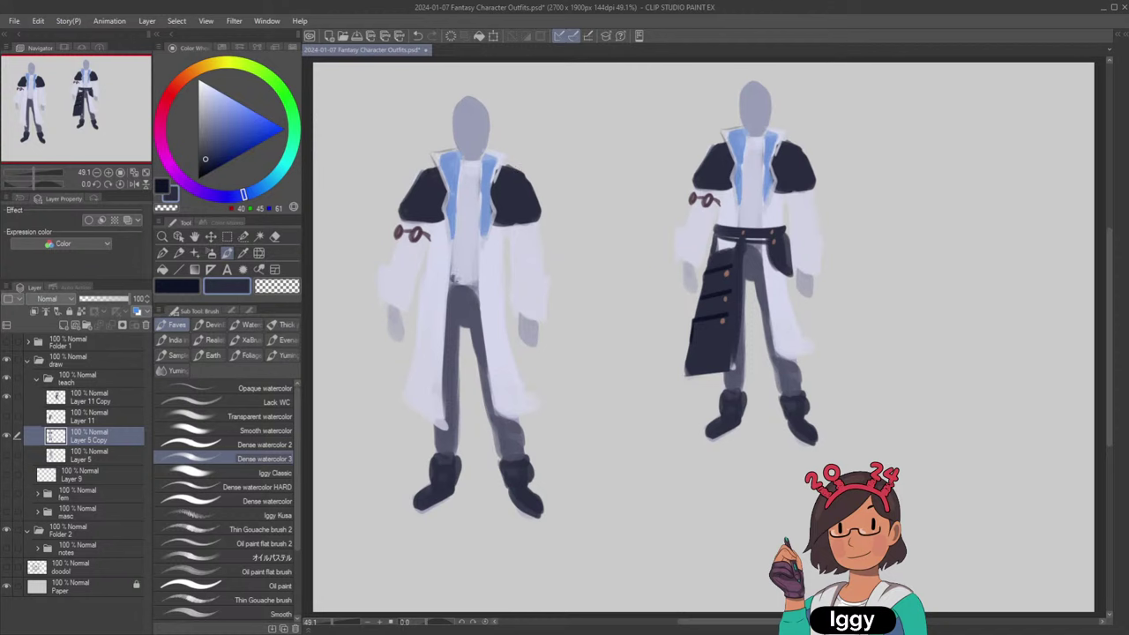
mouse_move(452, 281)
mouse_down()
mouse_move(478, 281)
mouse_move(464, 287)
mouse_up()
Clean up the blue lapel on the viewer's right of the larger figure, trimming its lower edge with the pale coat colour.
alt+click(492, 208)
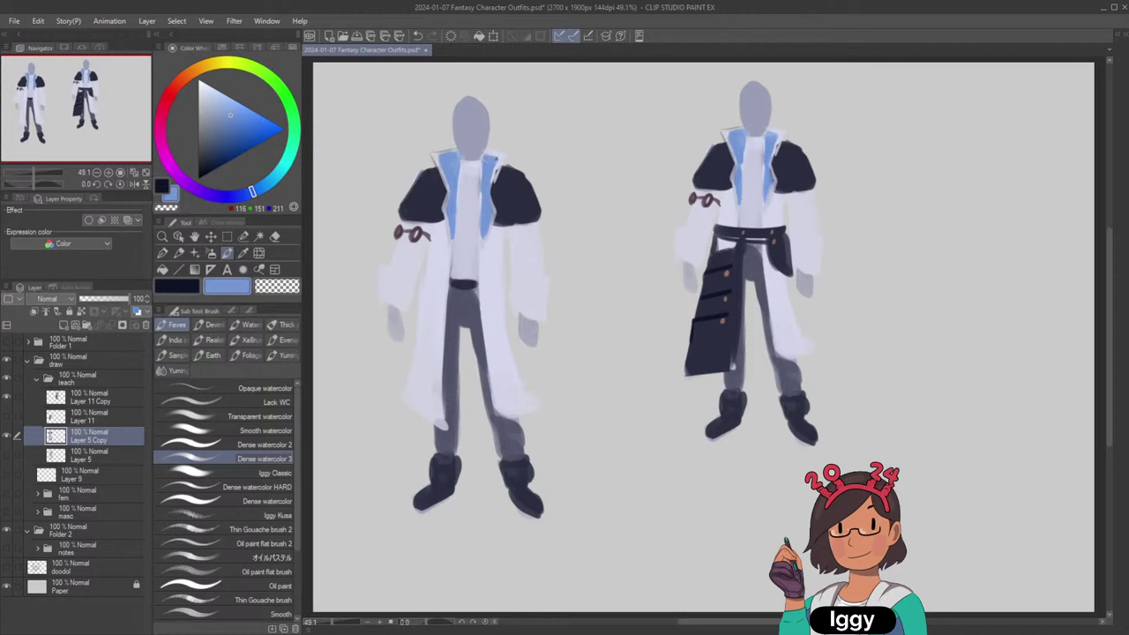
drag(498, 158, 480, 181)
key(ctrl+z)
key(ctrl+z)
drag(490, 226, 500, 236)
key(ctrl+z)
alt+click(492, 257)
drag(494, 215, 485, 239)
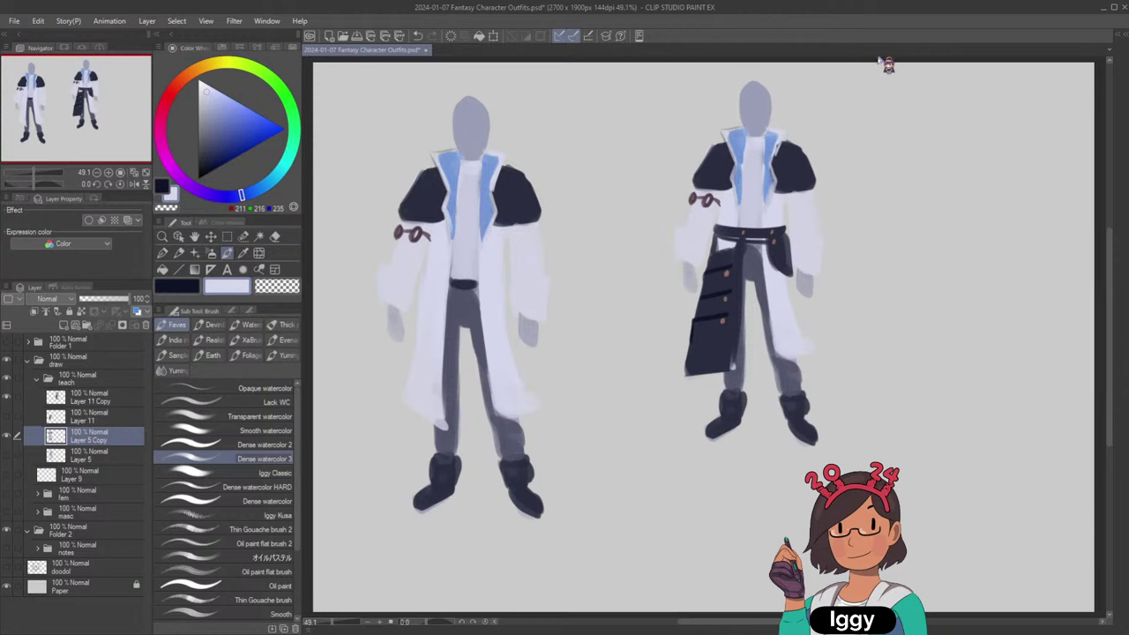
Paint soft grey-lavender fold lines on both sleeves of the larger figure to define the turned-back cuffs.
alt+click(437, 264)
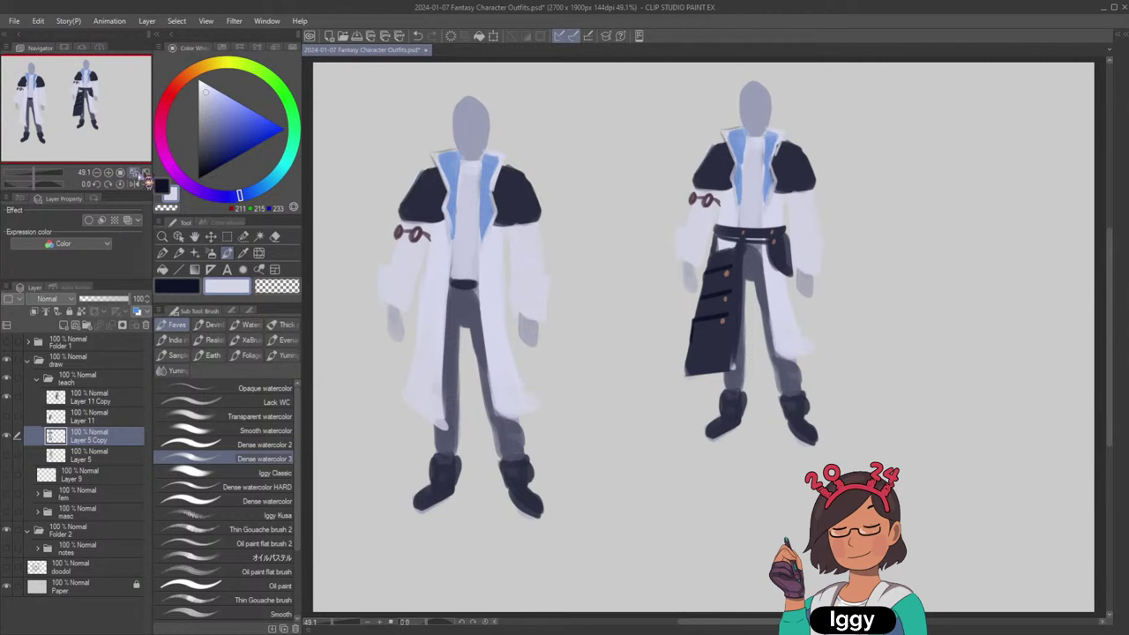
scroll(556, 344, down, 1)
scroll(533, 283, up, 2)
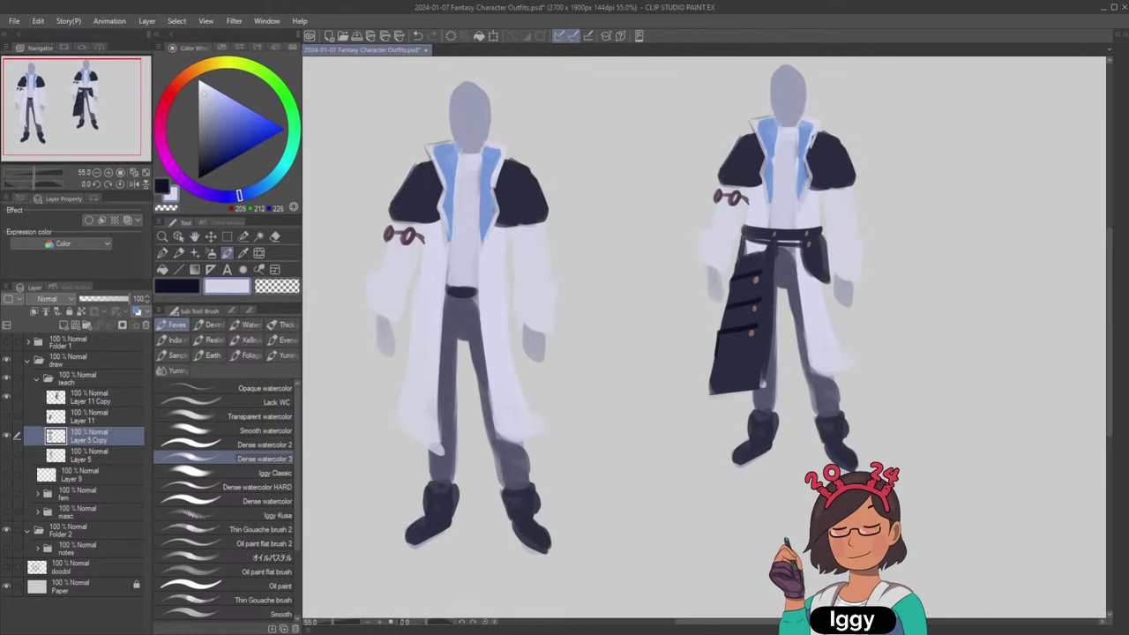
alt+click(369, 287)
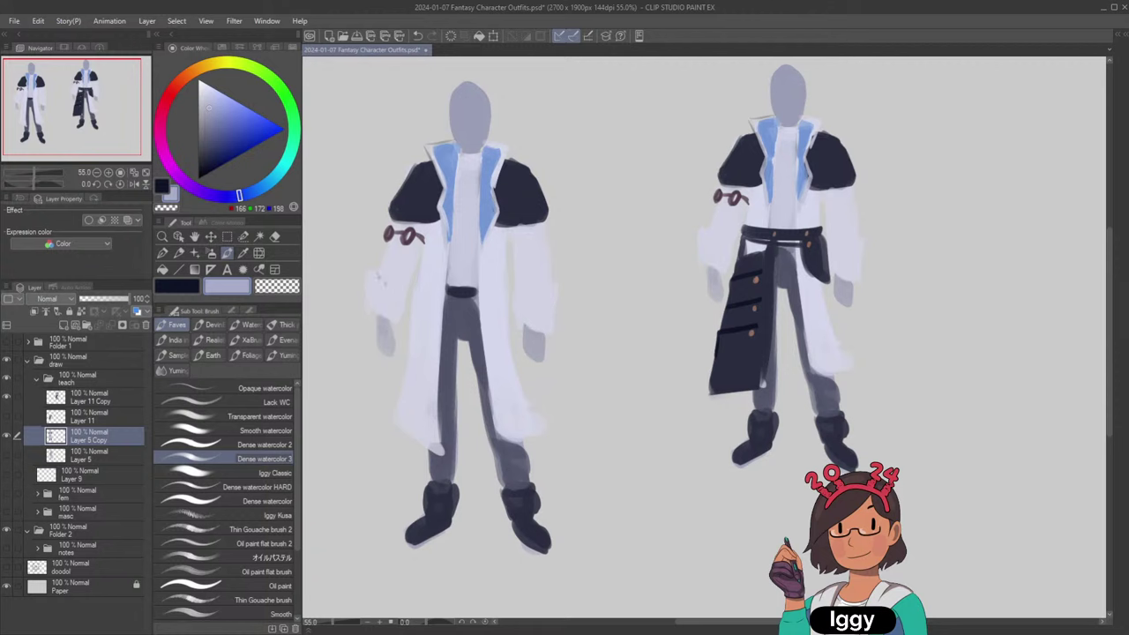
alt+click(395, 288)
drag(390, 285, 405, 285)
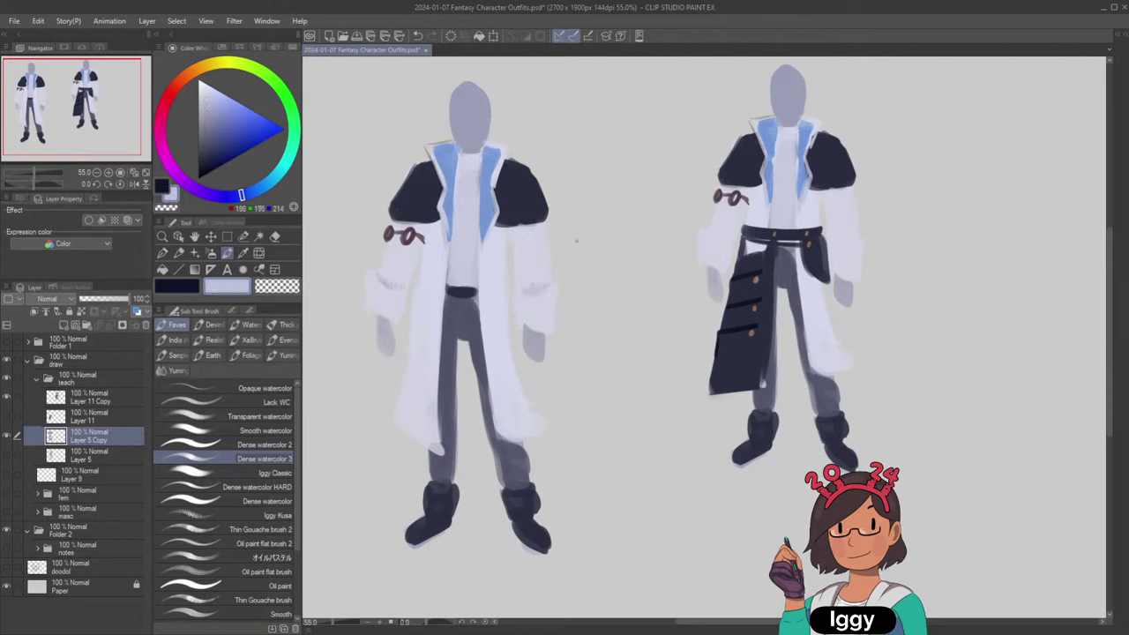
Sample the orange-brown trim colour from the fem folder's outfits, hide that folder again, and paint trim and buttons on the larger figure's cuffs.
click(7, 494)
alt+click(619, 168)
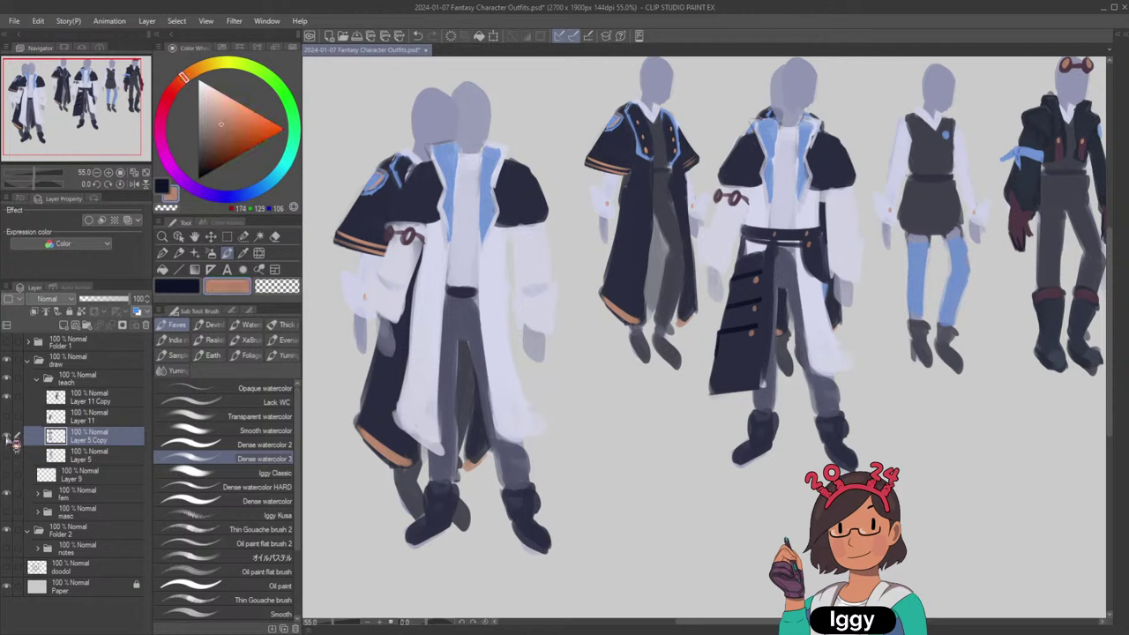
drag(7, 493, 7, 512)
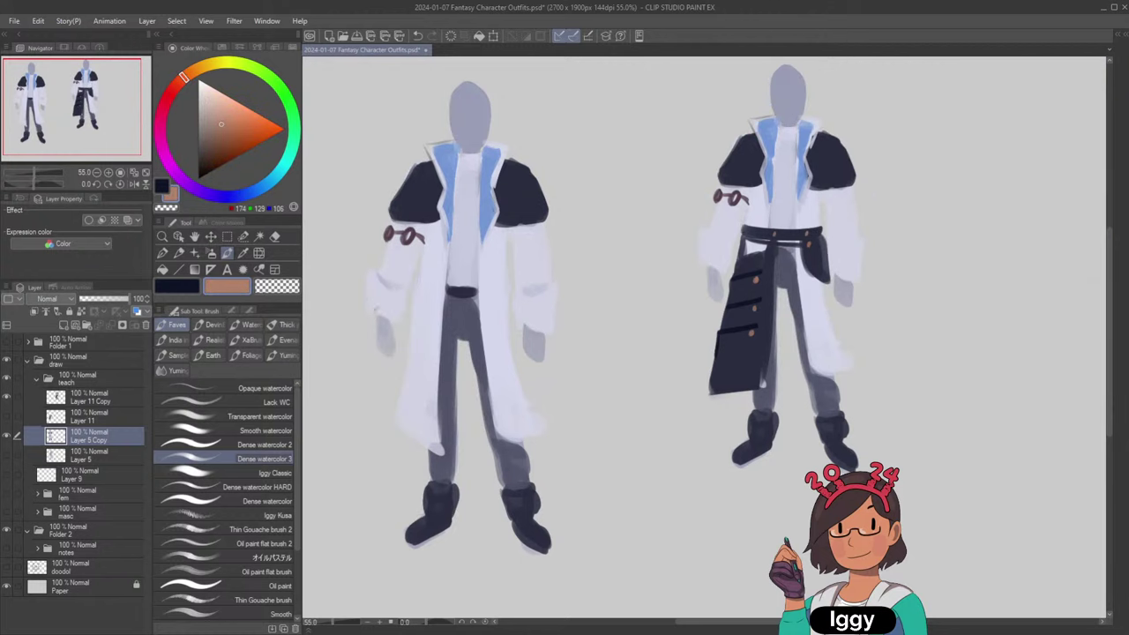
drag(369, 307, 410, 322)
key(ctrl+z)
key(ctrl+z)
key(ctrl+z)
key(ctrl+z)
drag(518, 328, 552, 330)
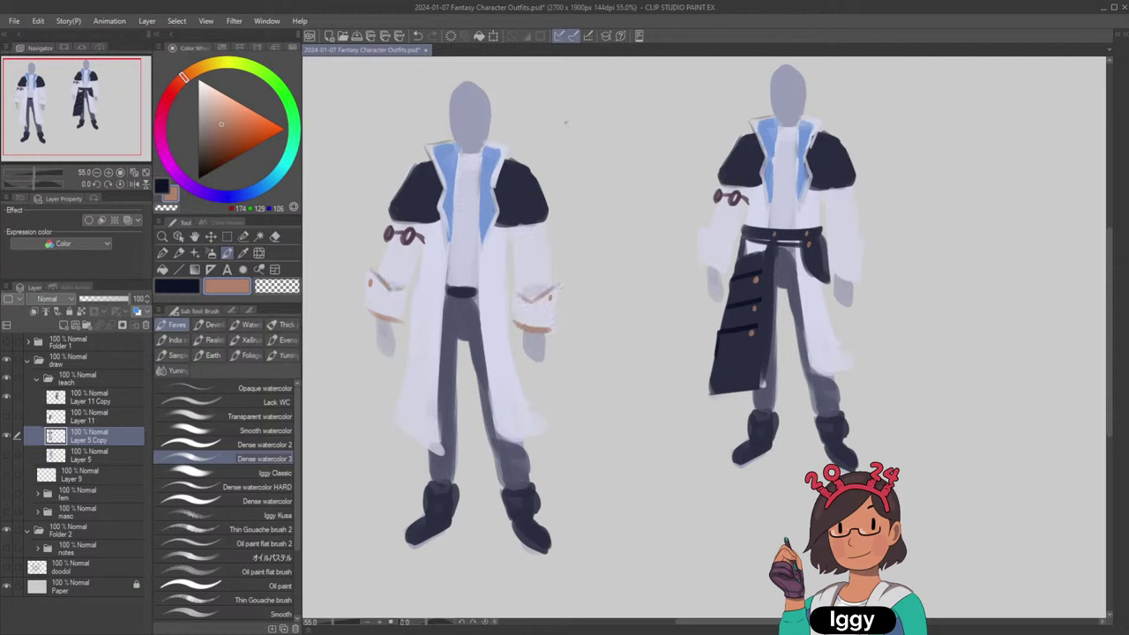
Paint orange-brown trim down both front edges and along the hem of the larger figure's coat.
drag(447, 250, 437, 375)
key(ctrl+z)
drag(446, 261, 435, 448)
drag(397, 413, 446, 453)
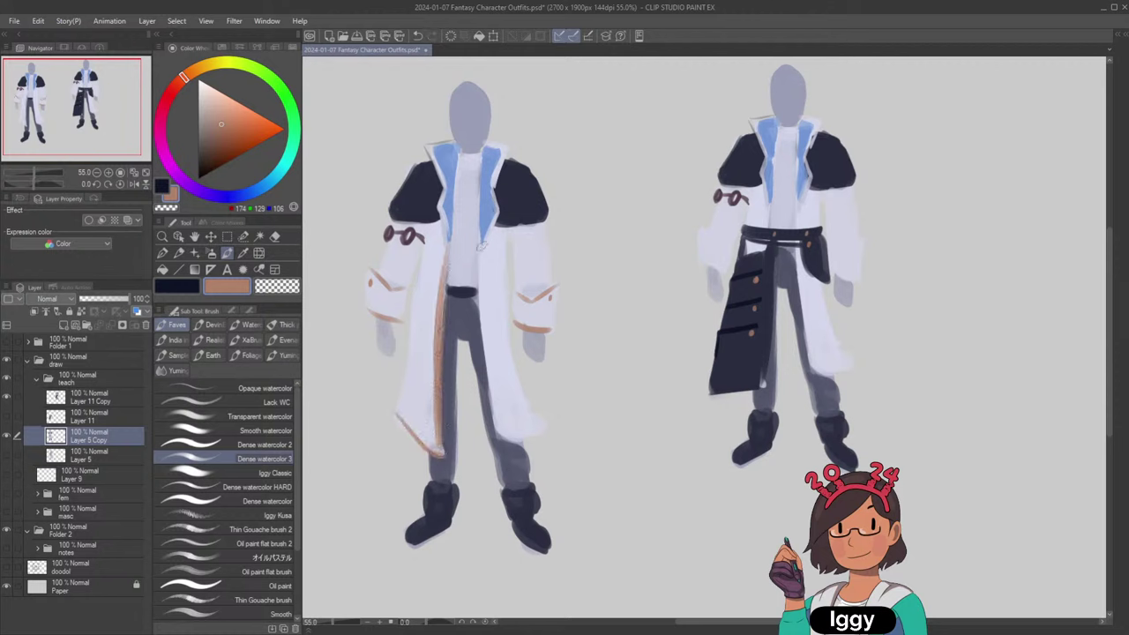
drag(482, 248, 494, 417)
drag(487, 357, 497, 441)
key(ctrl+z)
key(ctrl+z)
mouse_move(482, 251)
mouse_down()
mouse_move(500, 452)
mouse_move(486, 418)
mouse_move(510, 390)
mouse_move(517, 429)
mouse_move(504, 485)
mouse_move(521, 475)
mouse_move(502, 449)
mouse_move(536, 435)
mouse_up()
key(ctrl+z)
drag(401, 409, 441, 454)
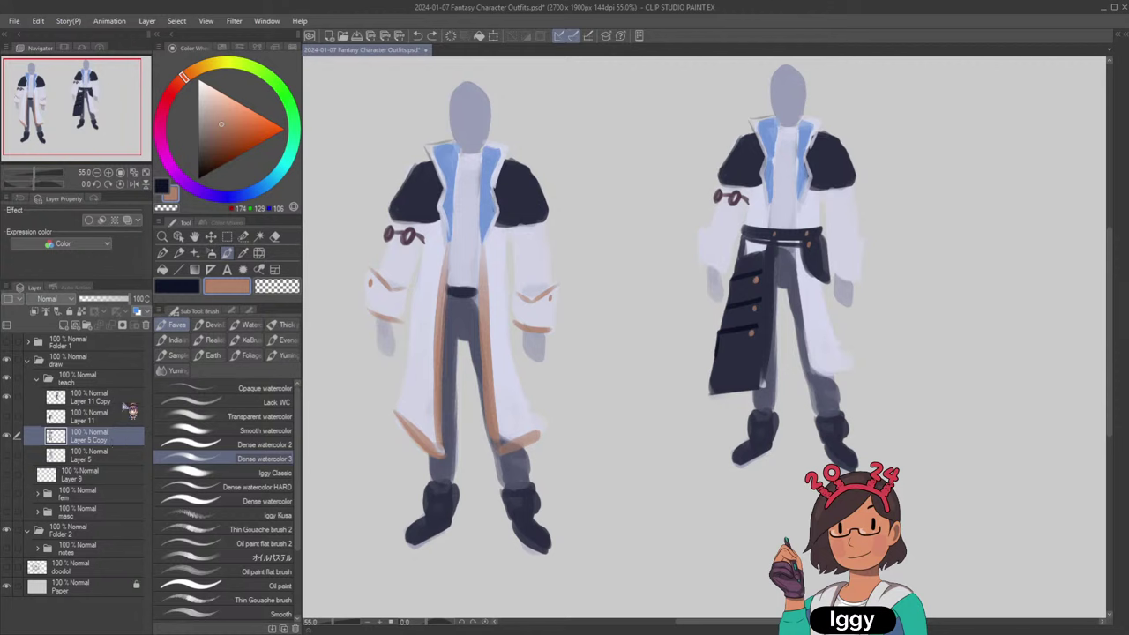
On Layer 11 Copy, paint matching orange-brown trim on the smaller figure's cuffs, coat front edge and hem.
click(124, 406)
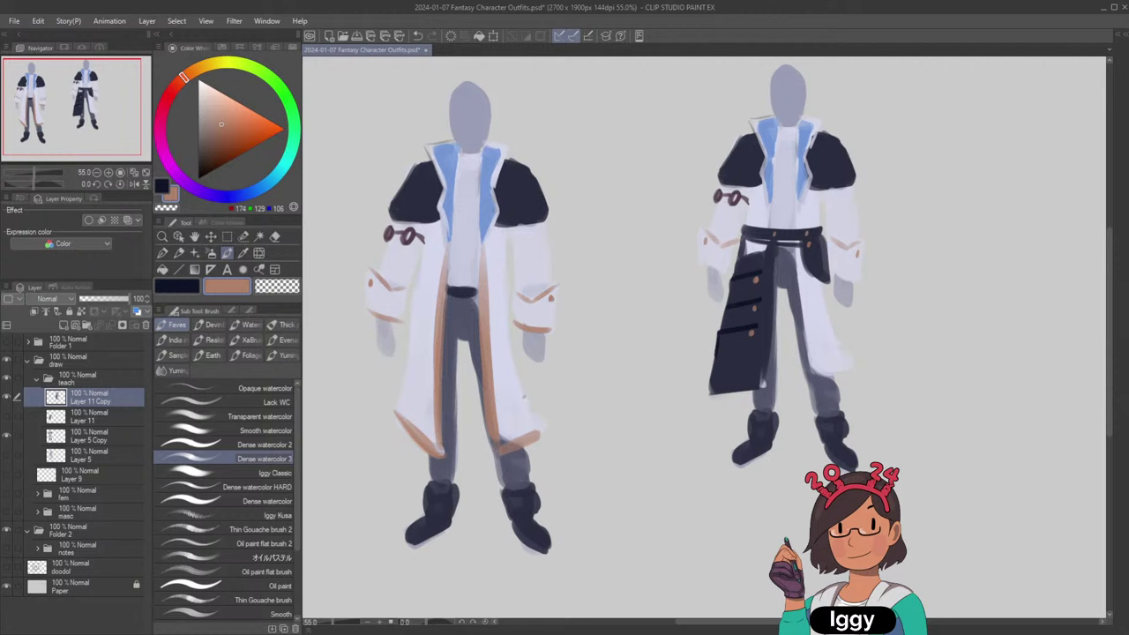
mouse_move(447, 245)
mouse_down()
mouse_move(446, 329)
mouse_move(443, 205)
mouse_up()
scroll(851, 143, down, 4)
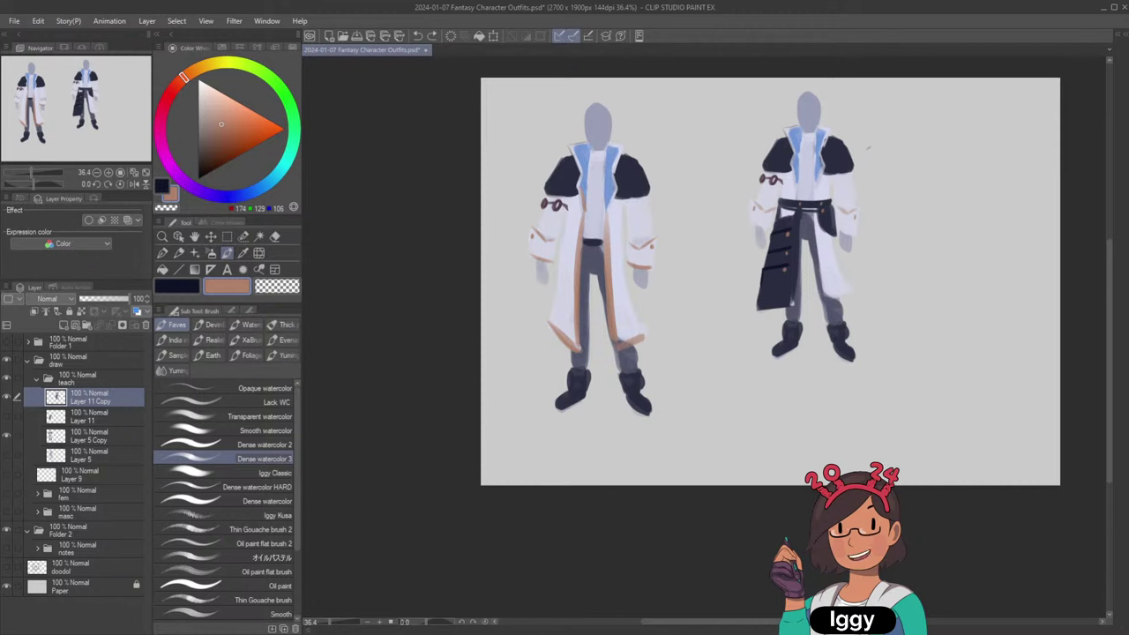
scroll(864, 150, up, 1)
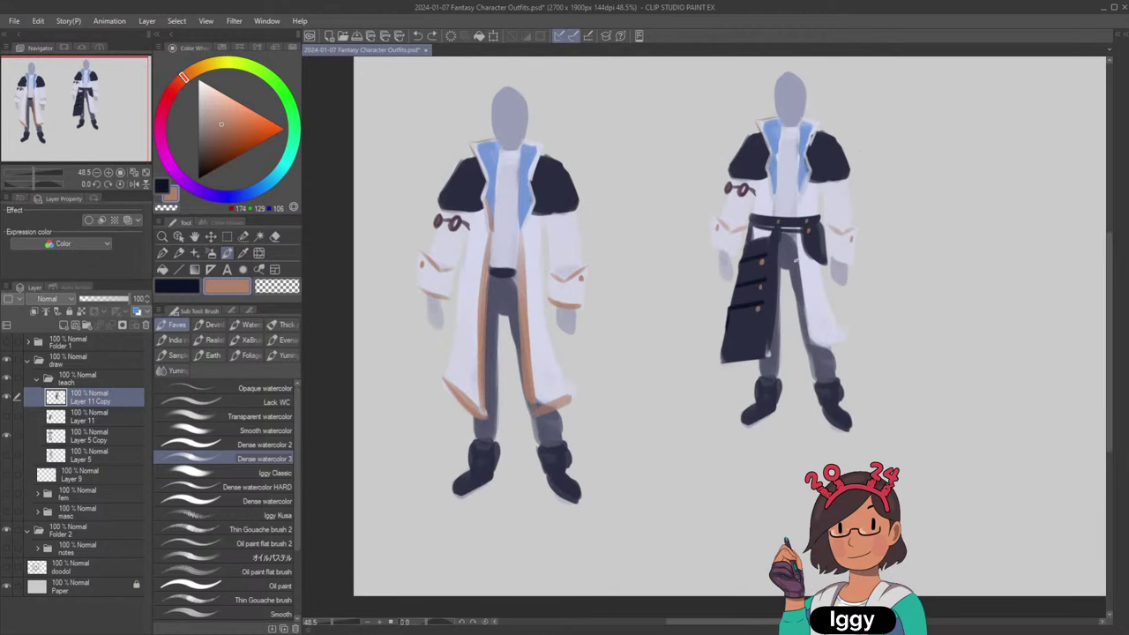
drag(805, 257, 812, 340)
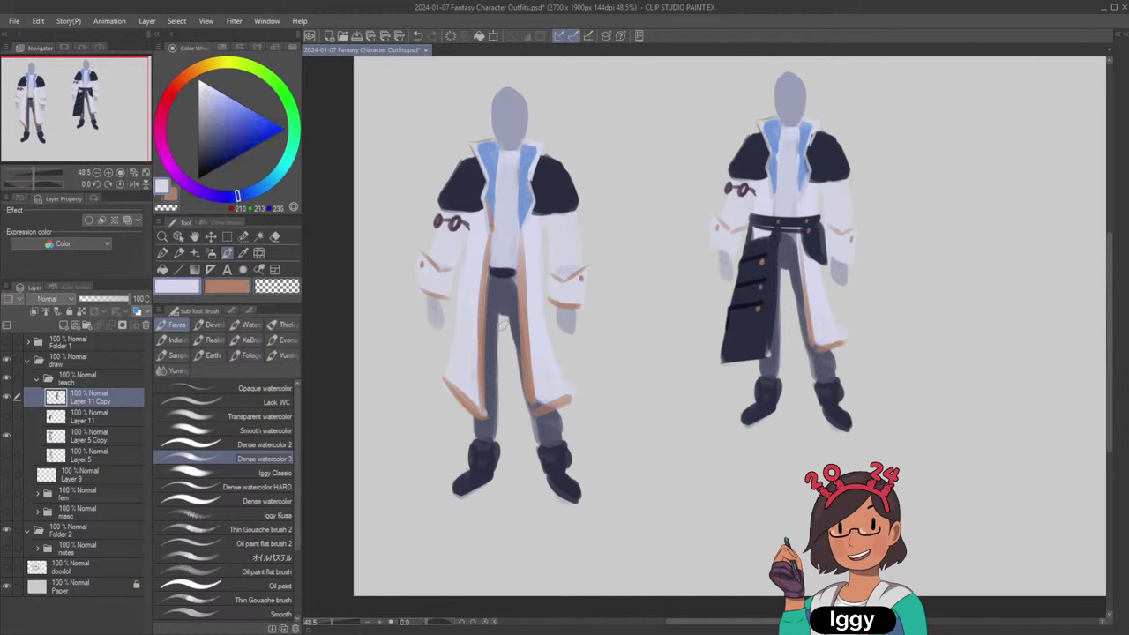
Fill the gap between the larger figure's legs with pale lavender as the coat's back panel, and sample the trouser colour for touch-ups.
drag(501, 326, 507, 352)
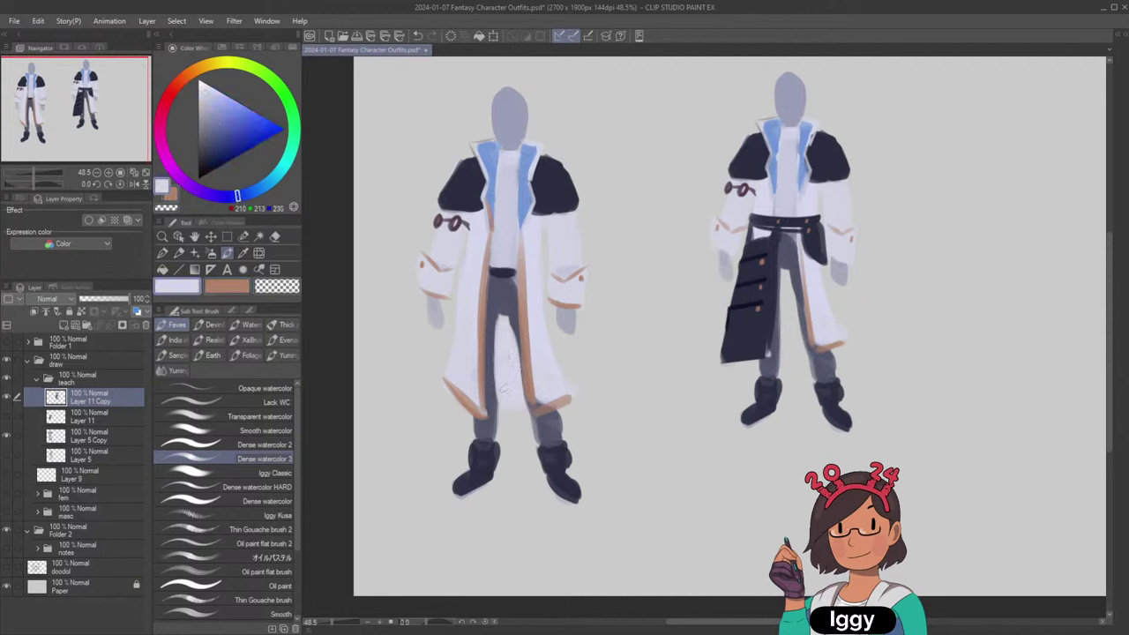
alt+click(497, 321)
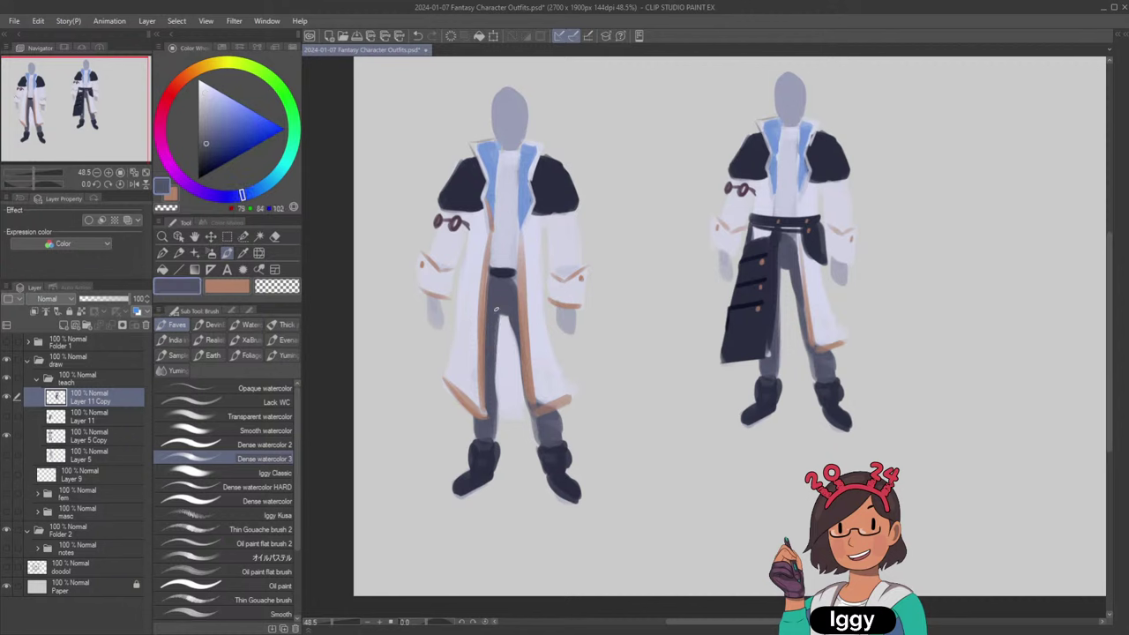
Touch up the left figure's grey-blue trousers and its pale coat beside the brown-trimmed front edges with sampled colours.
drag(496, 310, 493, 393)
alt+click(522, 296)
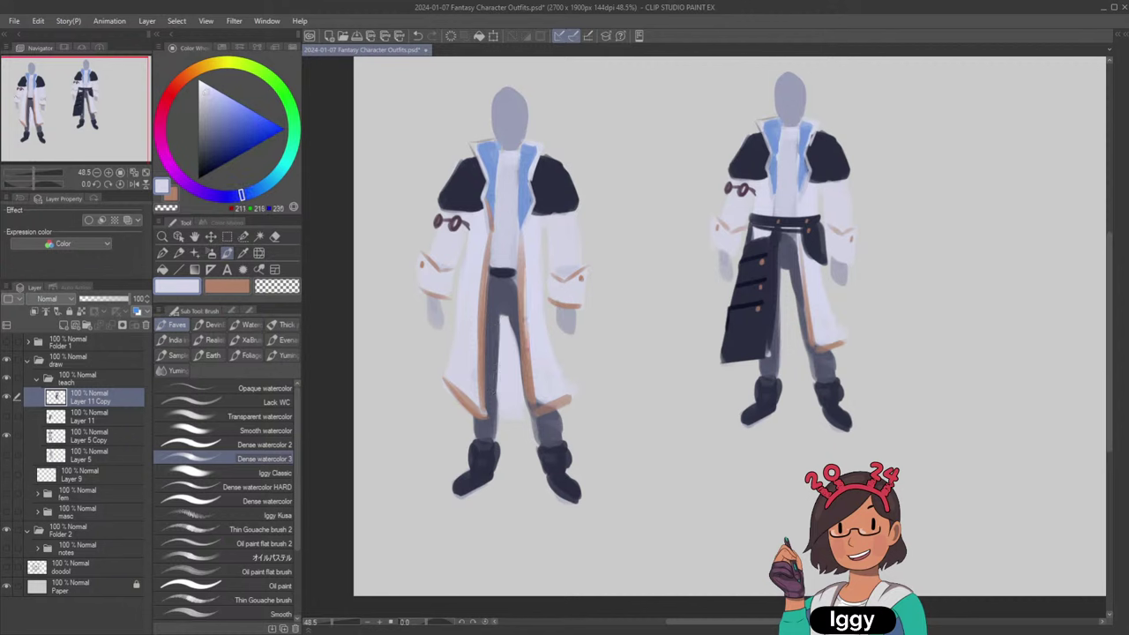
drag(529, 359, 533, 399)
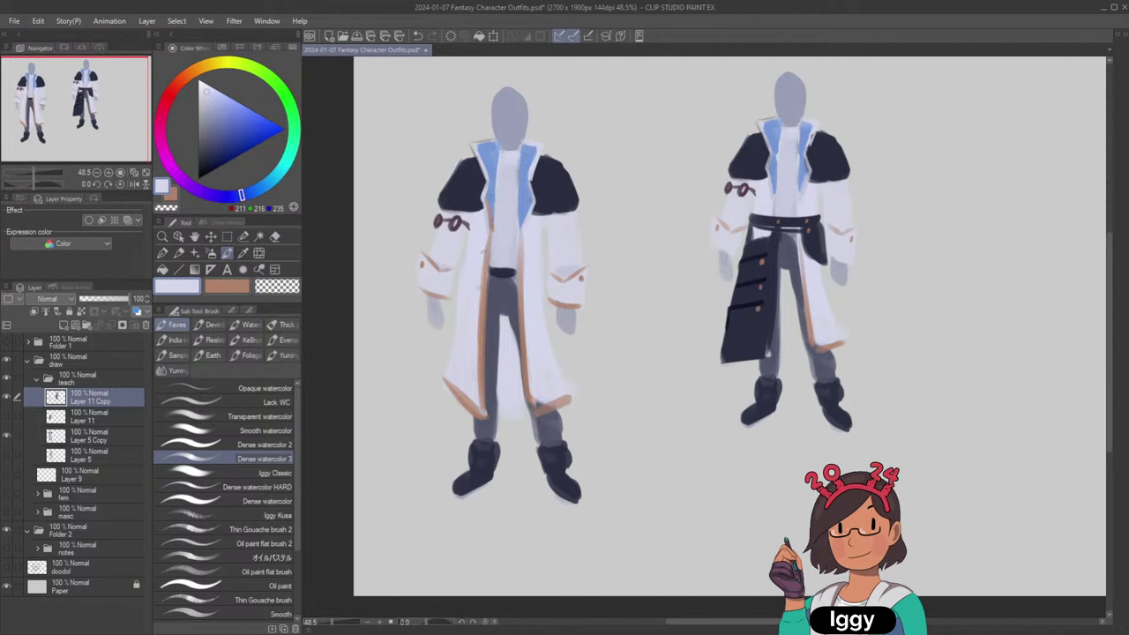
drag(481, 268, 478, 383)
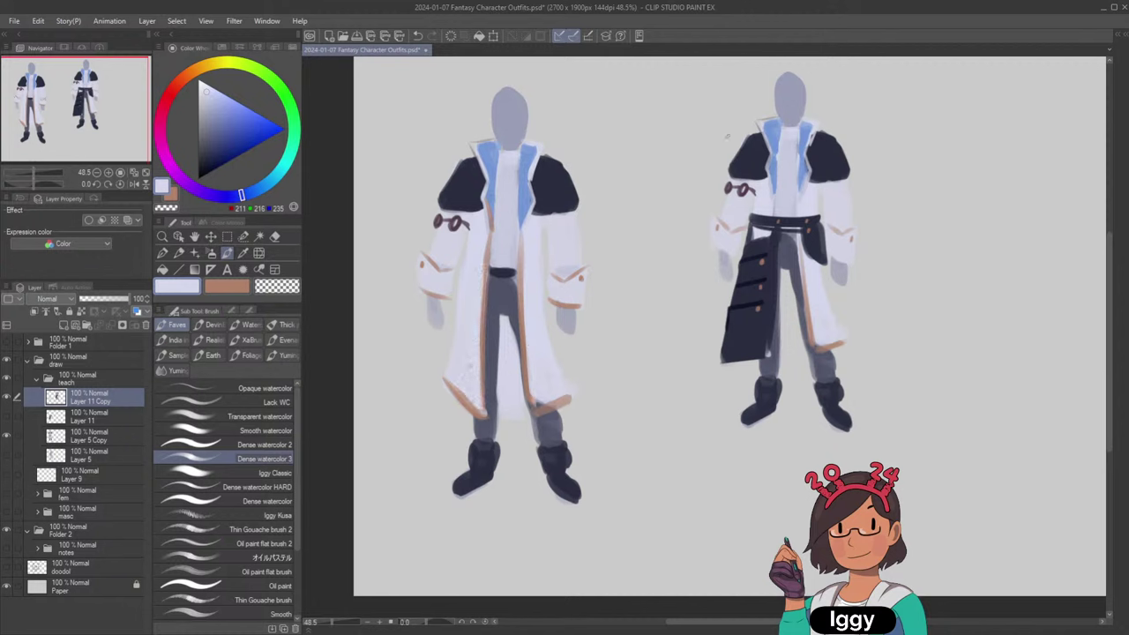
alt+click(496, 189)
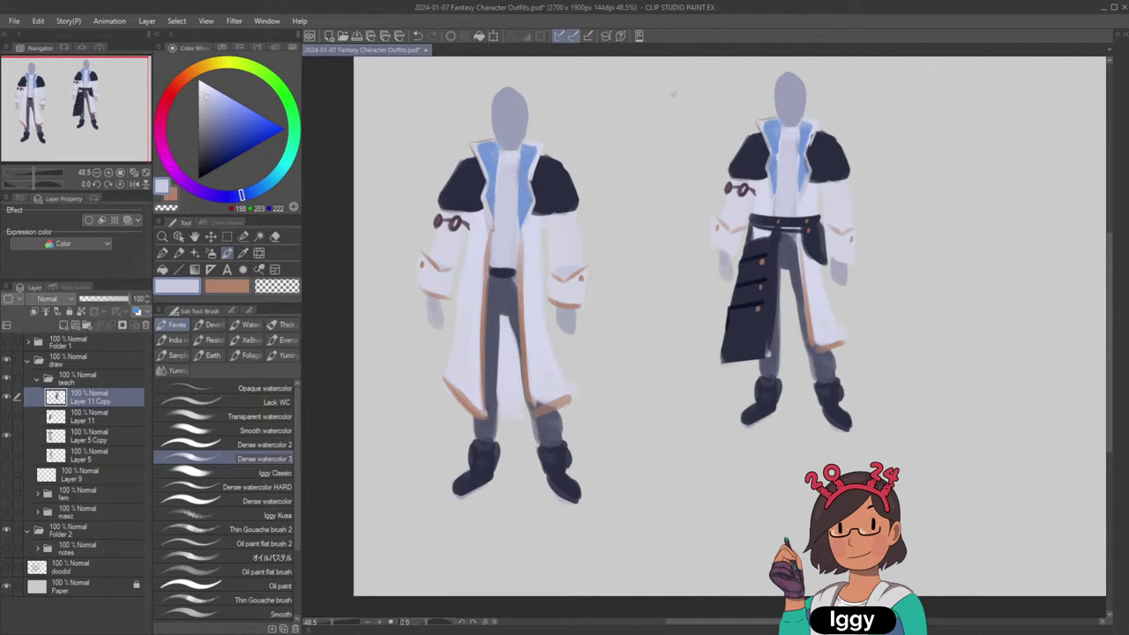
scroll(777, 70, down, 5)
scroll(929, 85, up, 2)
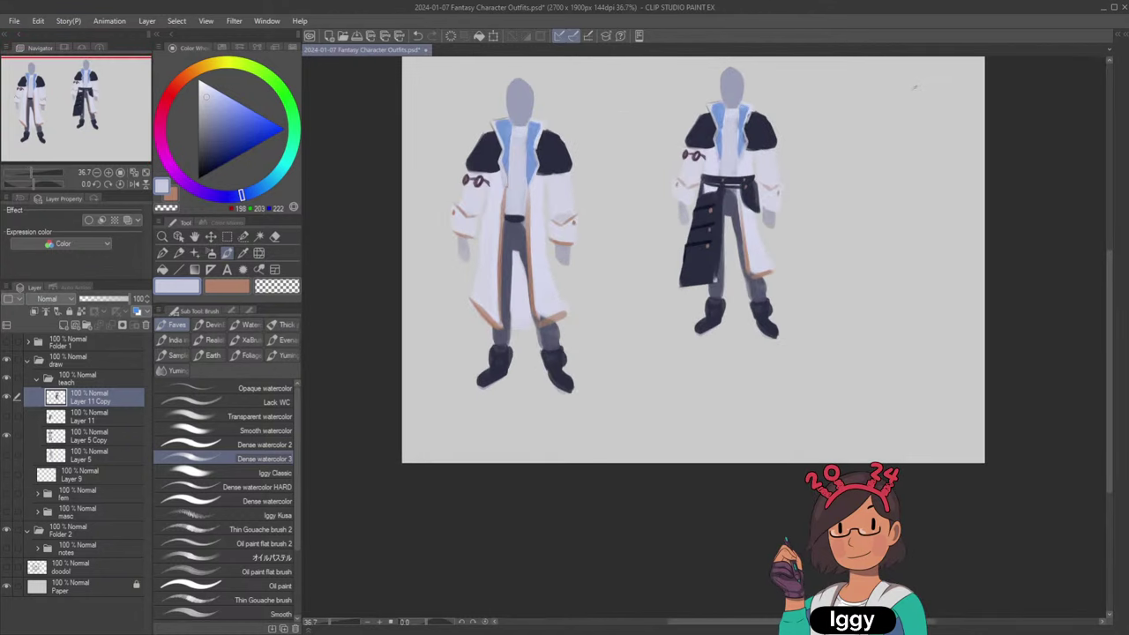
click(145, 173)
scroll(848, 347, down, 2)
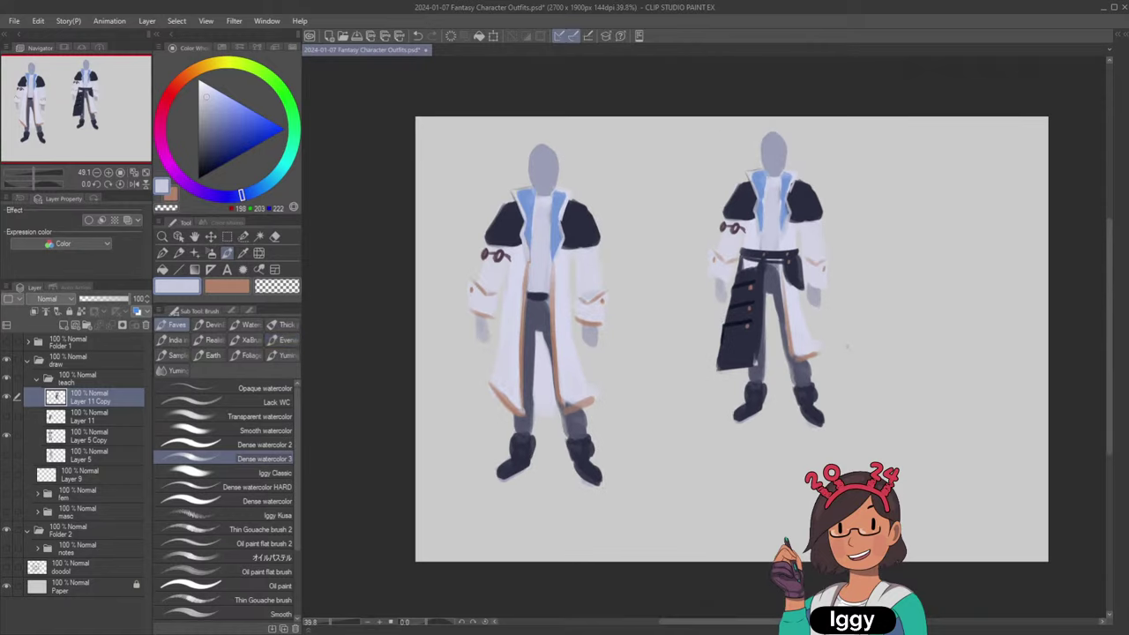
drag(112, 398, 107, 426)
shift+click(104, 438)
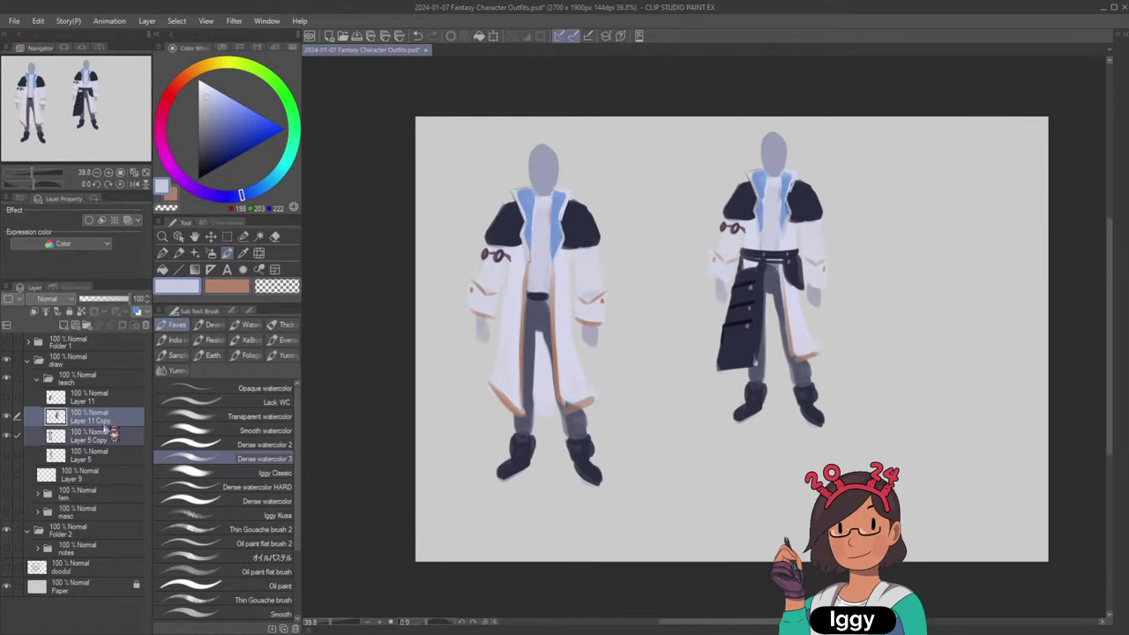
key(ctrl+c)
key(ctrl+v)
key(shift+alt+e)
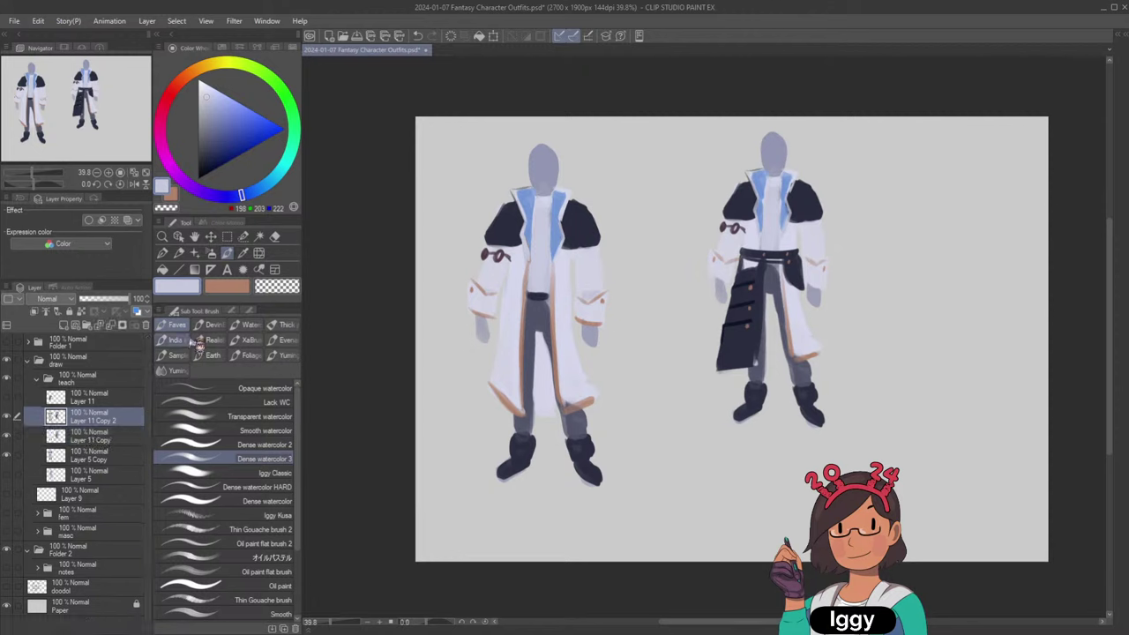
click(212, 238)
drag(529, 335, 727, 329)
key(ctrl+z)
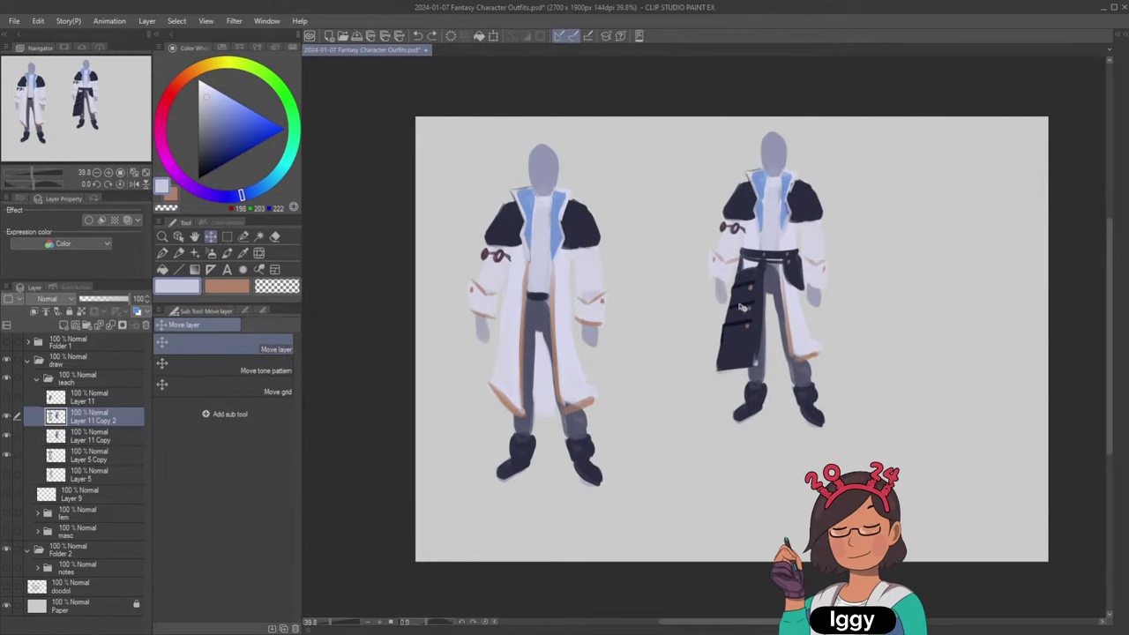
key(ctrl+z)
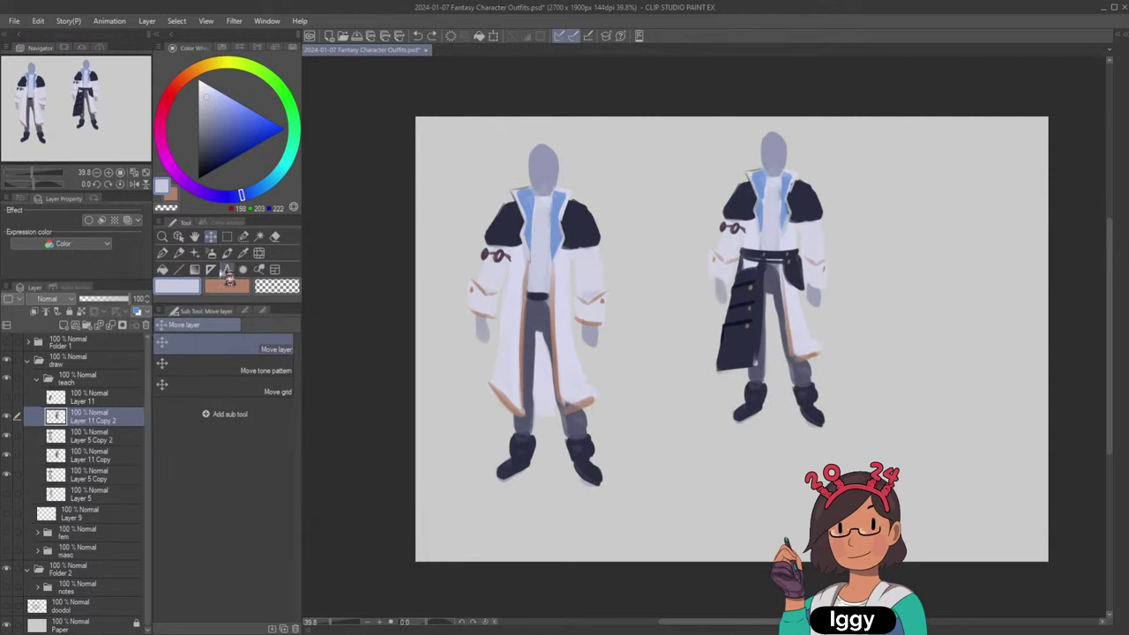
key(ctrl+z)
key(ctrl+z)
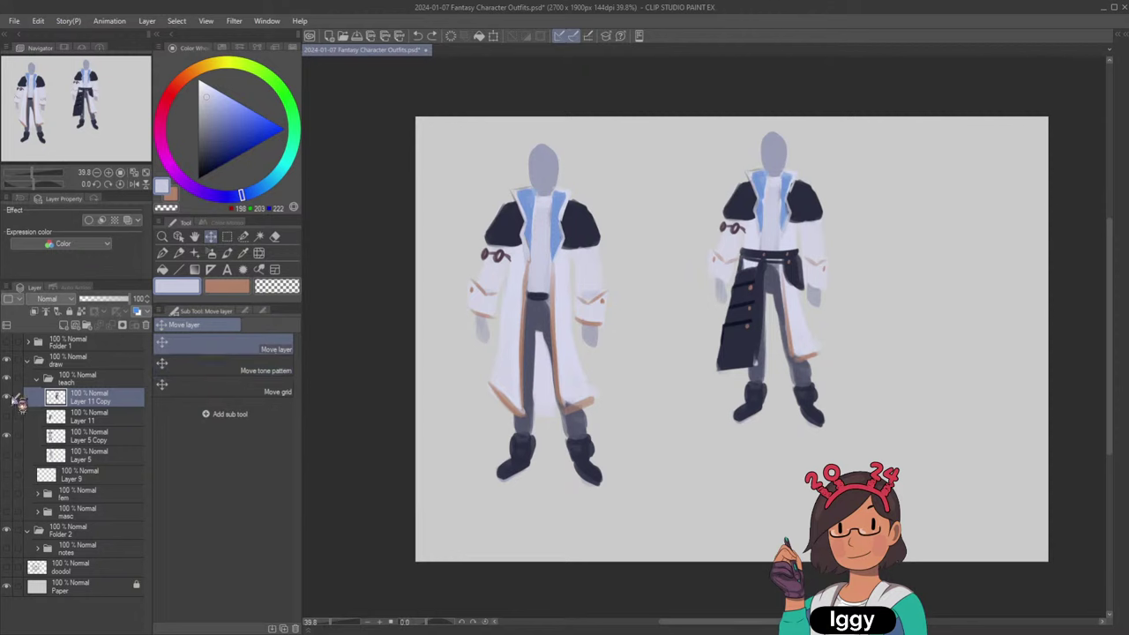
Copy the left figure's area of Layer 11 Copy using a rectangular selection, and deselect it.
click(8, 397)
click(10, 397)
click(11, 397)
click(12, 397)
click(226, 237)
drag(422, 118, 653, 535)
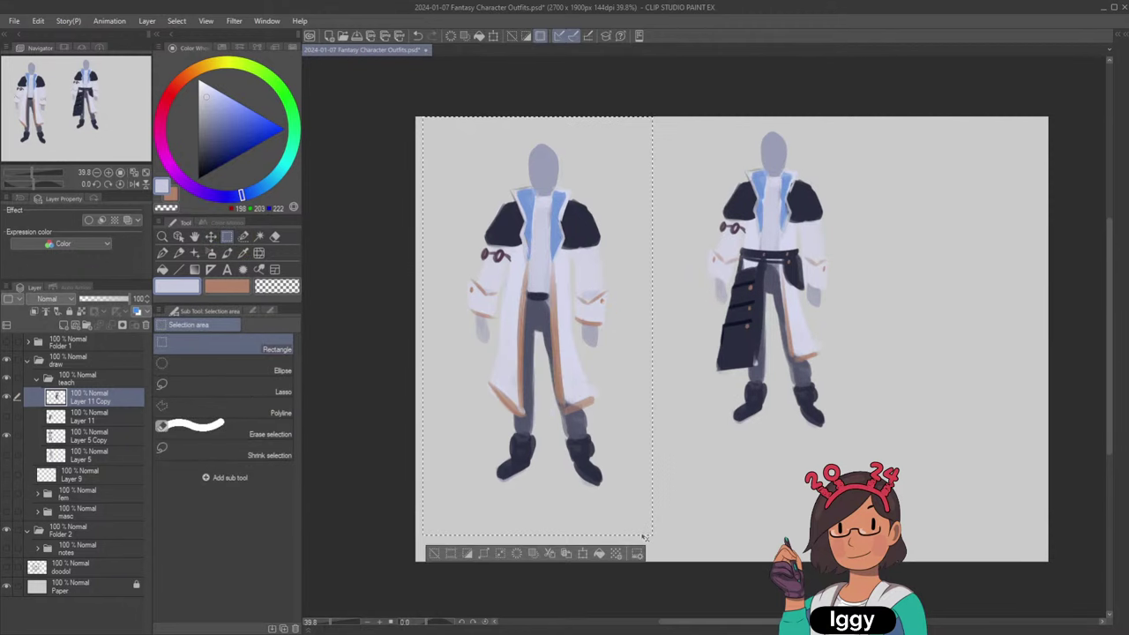
click(438, 554)
Paste the copied artwork directly above Layer 5 Copy and merge the two layers.
click(89, 442)
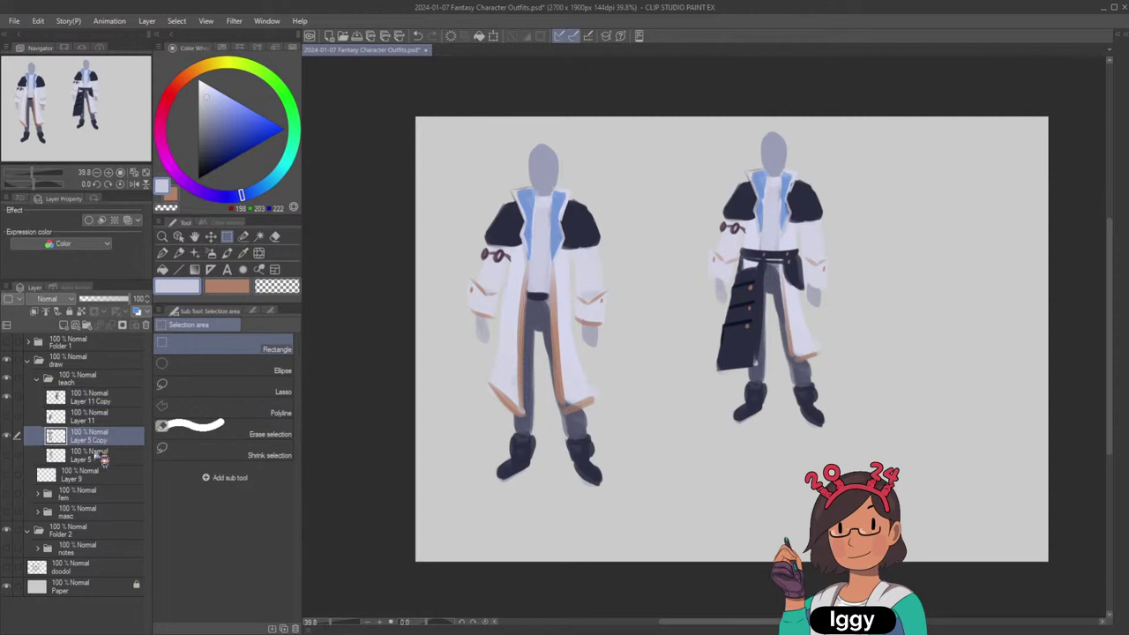
key(ctrl+v)
click(107, 452)
shift+click(113, 444)
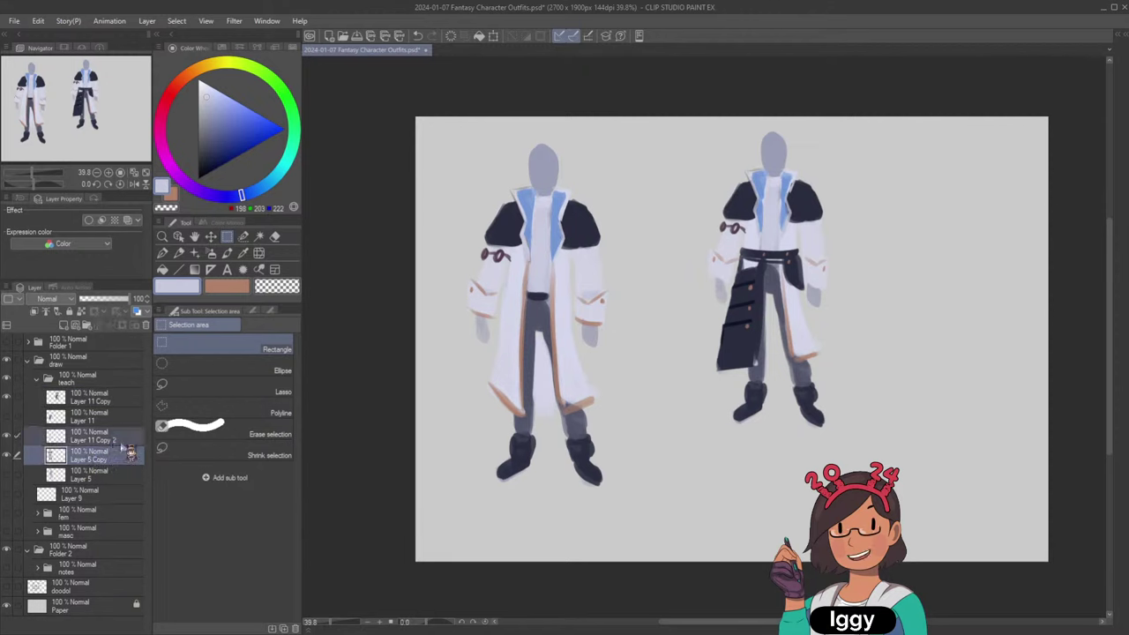
key(shift+alt+e)
Duplicate Layer 5 Copy and move the duplicate figure to the empty space beside the middle figure.
click(211, 237)
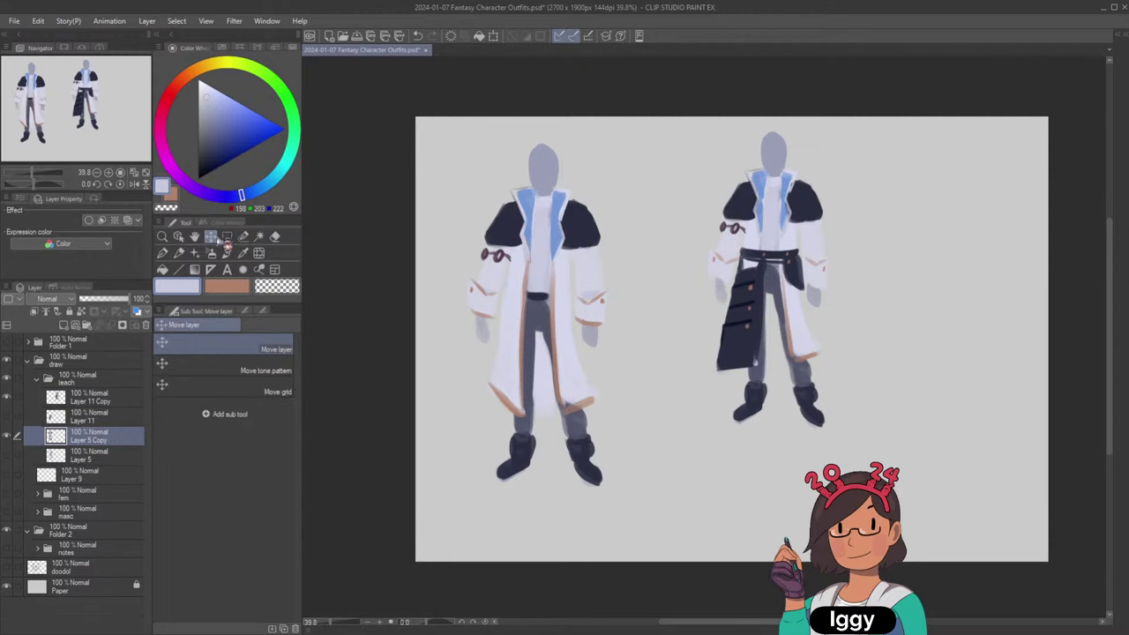
key(ctrl+c)
key(ctrl+v)
drag(548, 289, 943, 288)
Scale the duplicate figure down to about the middle figure's size and position it level with that figure.
key(ctrl+t)
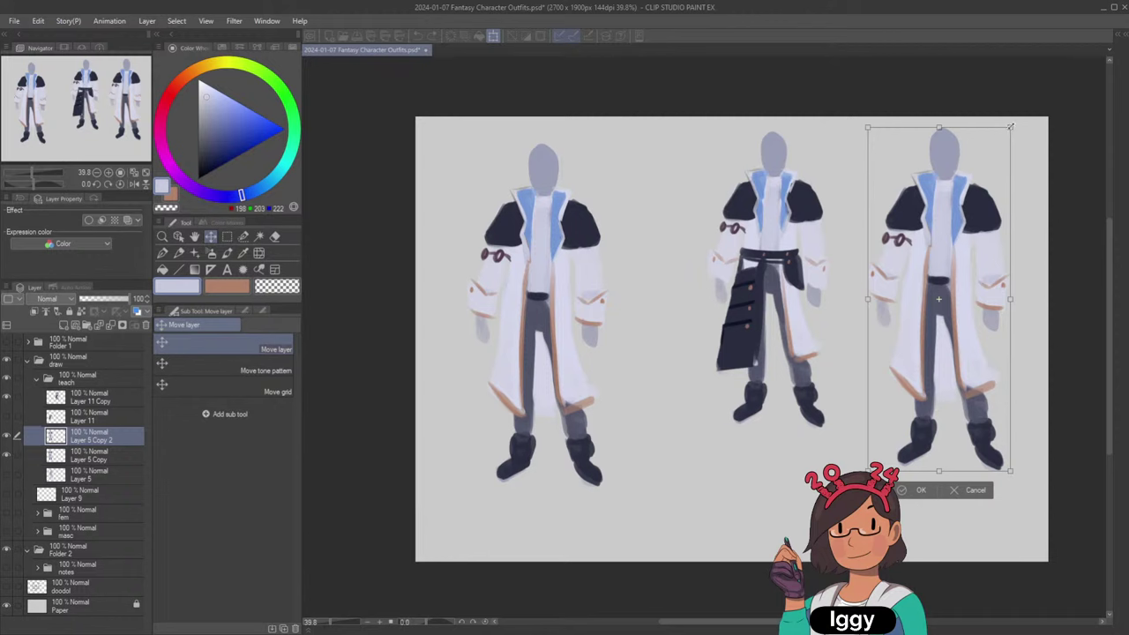
drag(1011, 127, 967, 236)
drag(941, 275, 946, 158)
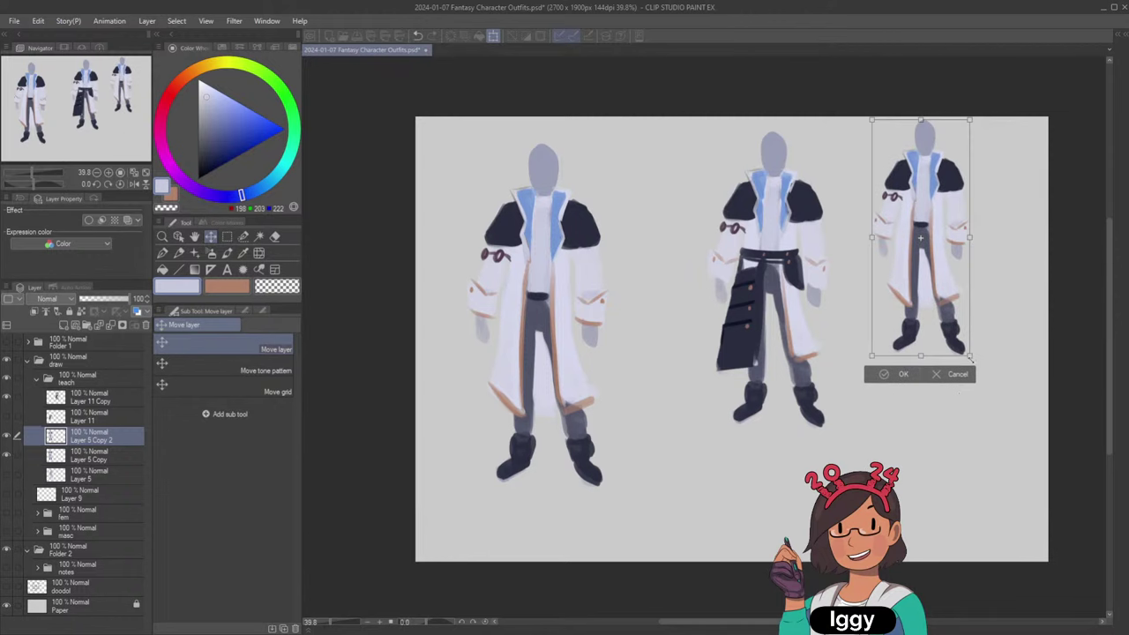
drag(971, 358, 1002, 410)
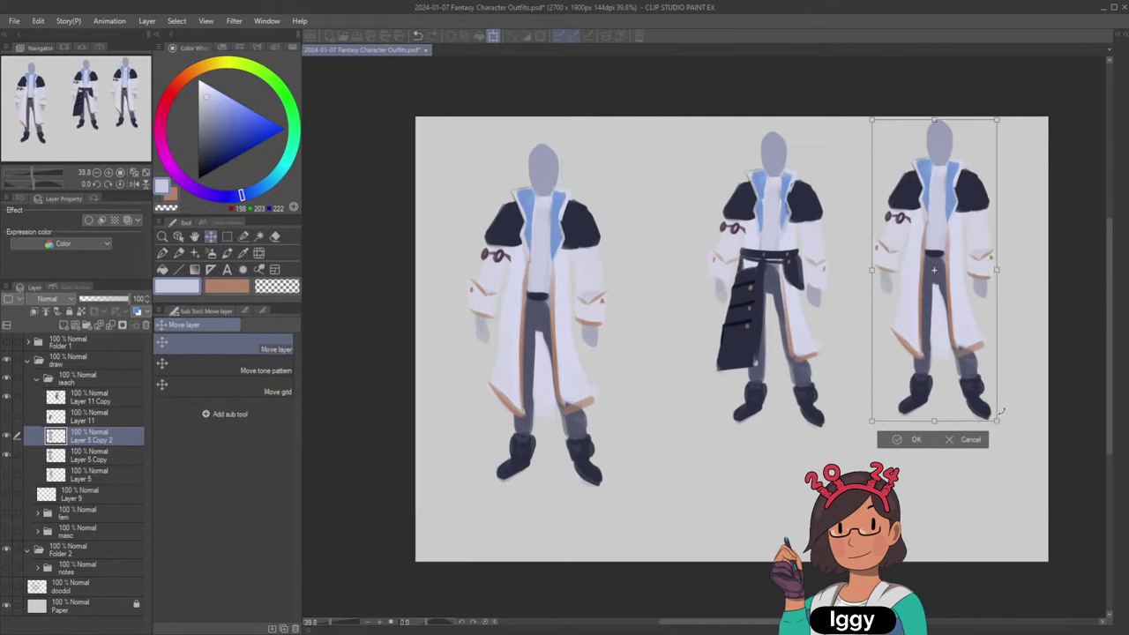
drag(952, 299, 946, 312)
click(915, 454)
Paint over the brown trim on both front edges of the left figure's long coat with the sampled pale coat colour.
scroll(849, 388, up, 2)
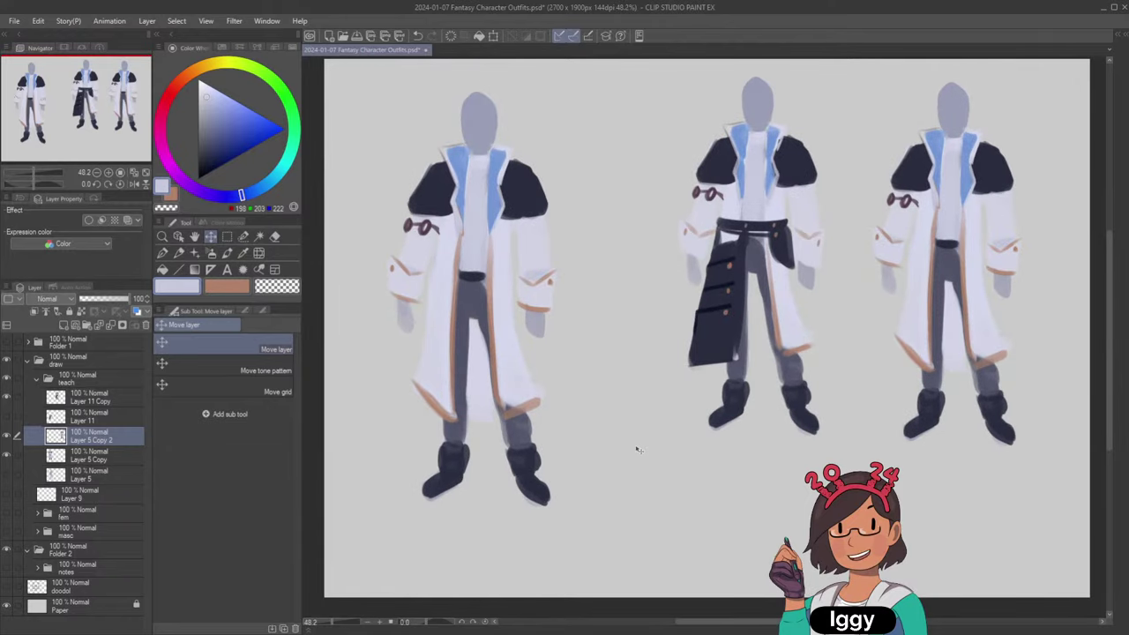
click(227, 253)
alt+click(450, 253)
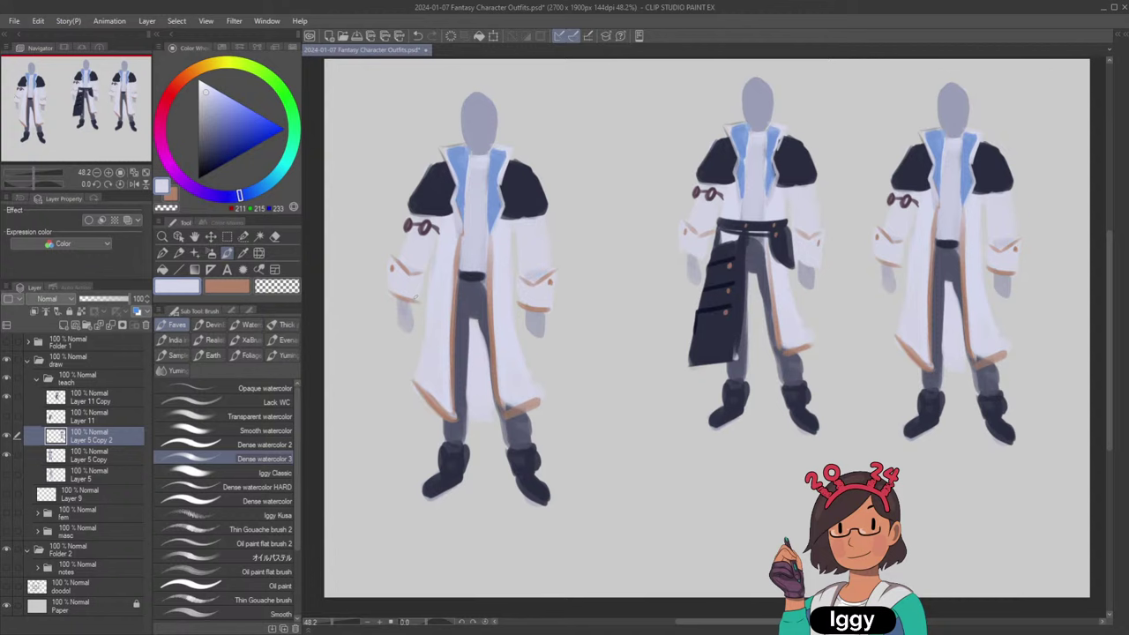
alt+click(477, 193)
drag(456, 256, 454, 367)
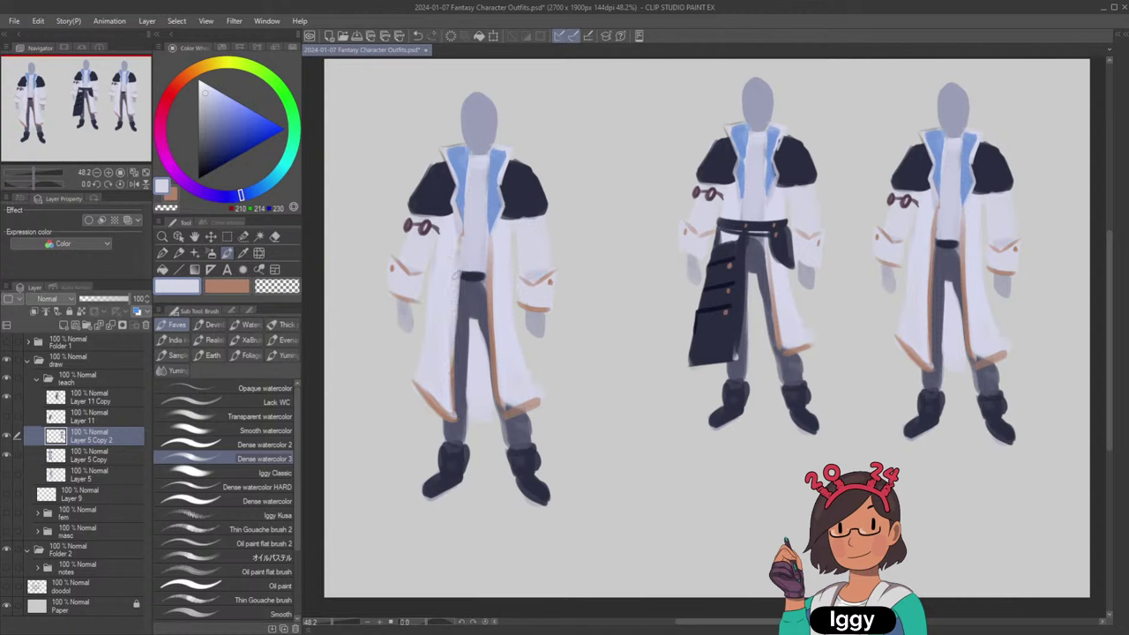
drag(455, 304, 453, 417)
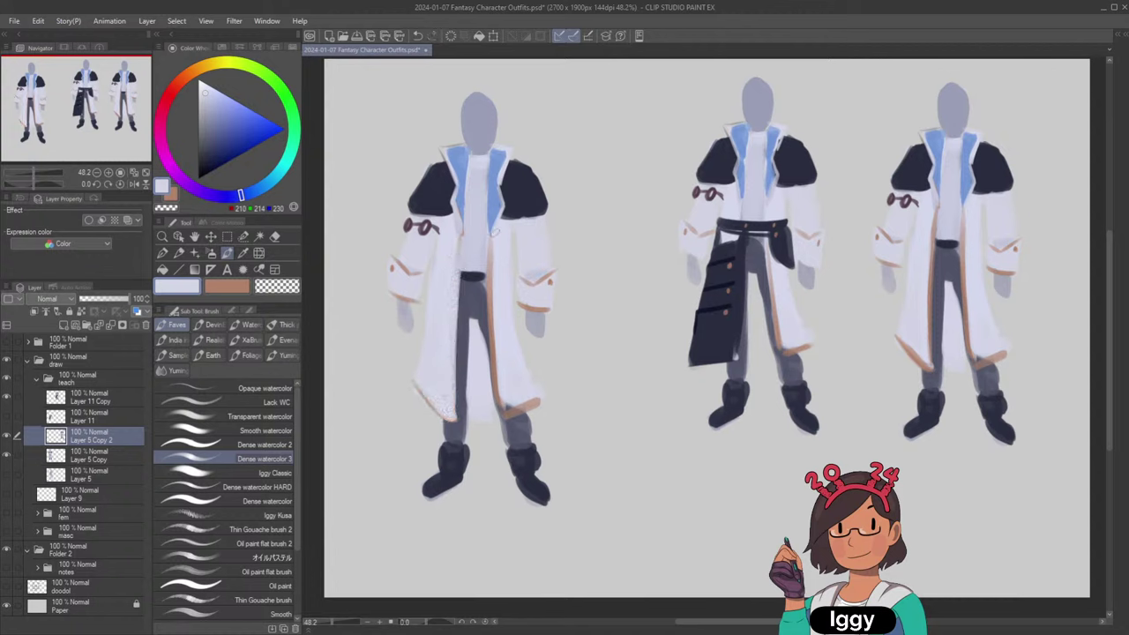
mouse_move(494, 231)
mouse_down()
mouse_move(507, 410)
mouse_move(530, 402)
mouse_move(506, 416)
mouse_up()
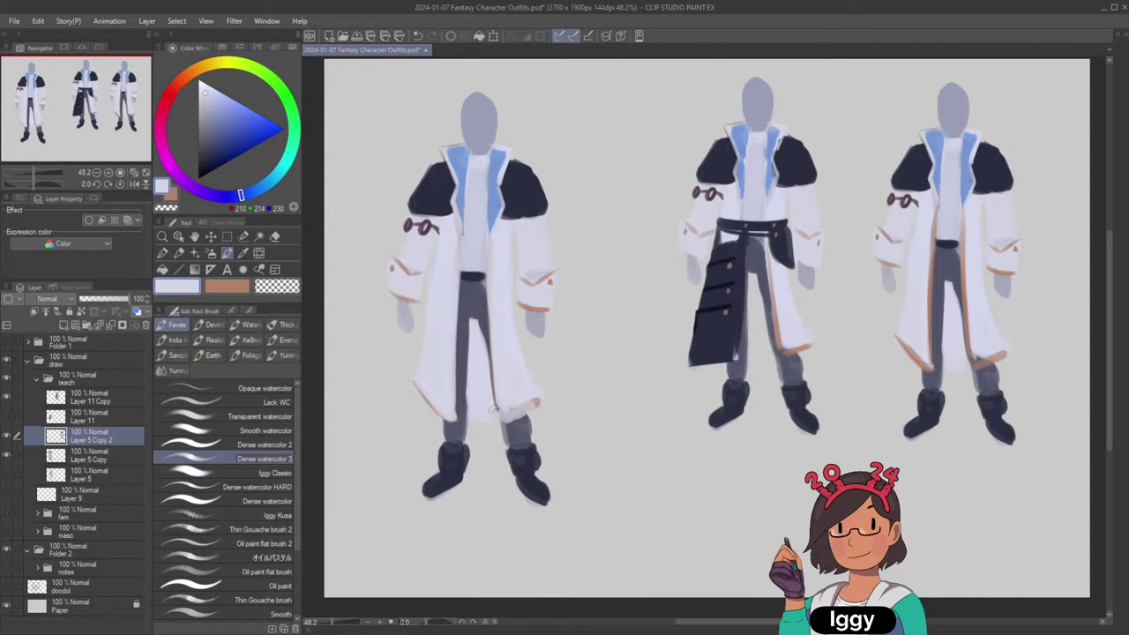
Paint brown trim along the left figure's collar and lapels and down the front edge of its coat.
alt+click(940, 326)
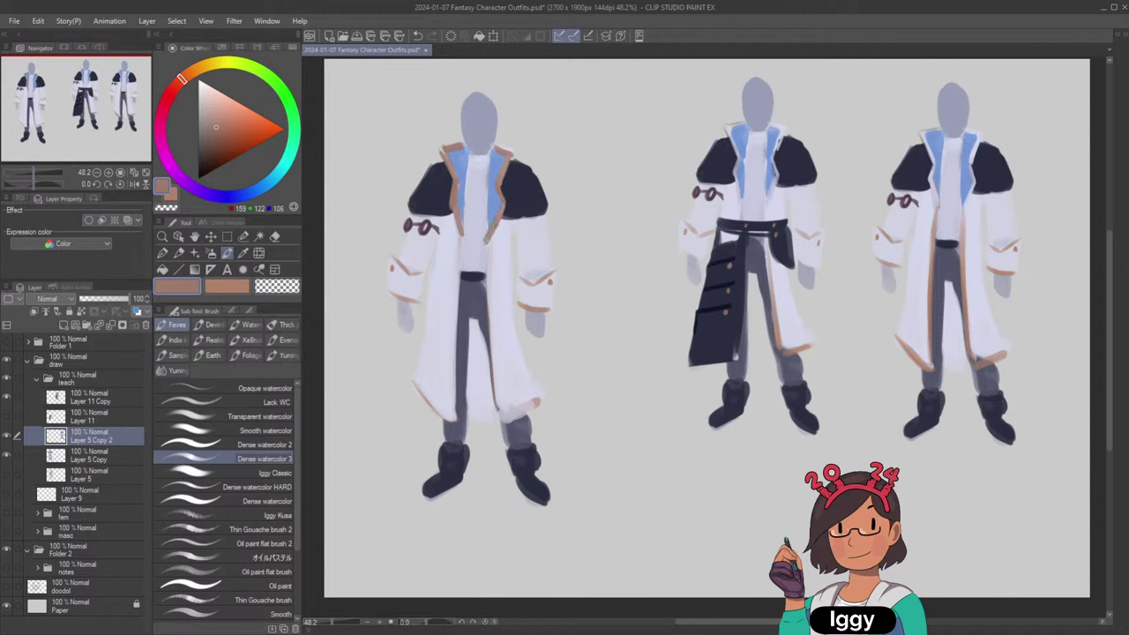
drag(489, 262, 491, 351)
key(ctrl+z)
drag(463, 235, 461, 322)
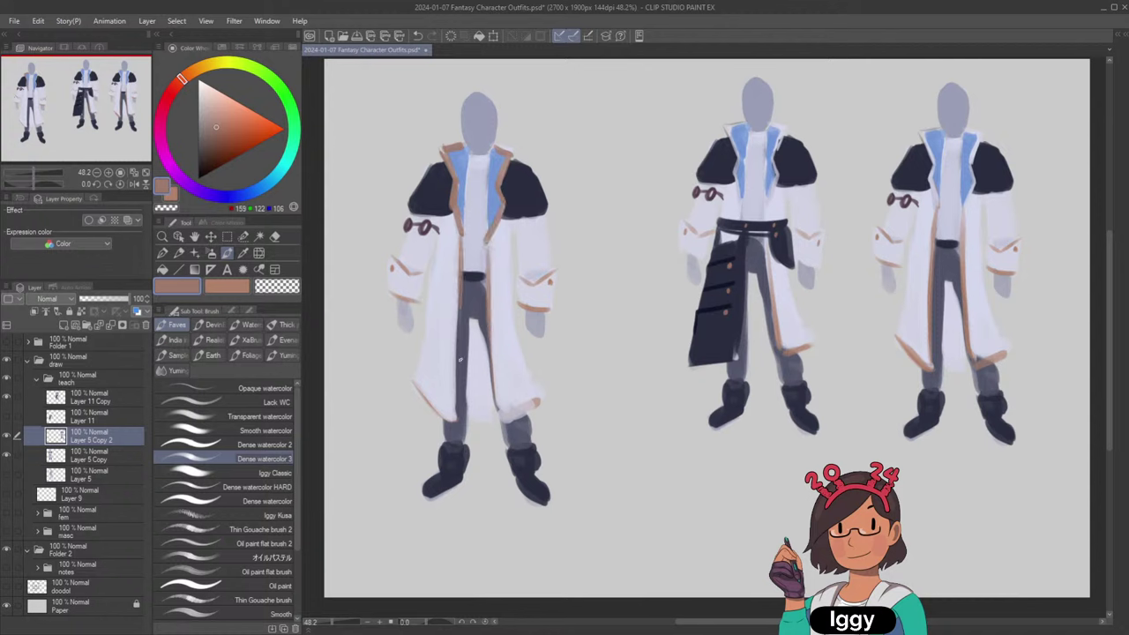
key(ctrl+z)
drag(459, 248, 455, 370)
drag(454, 429, 454, 395)
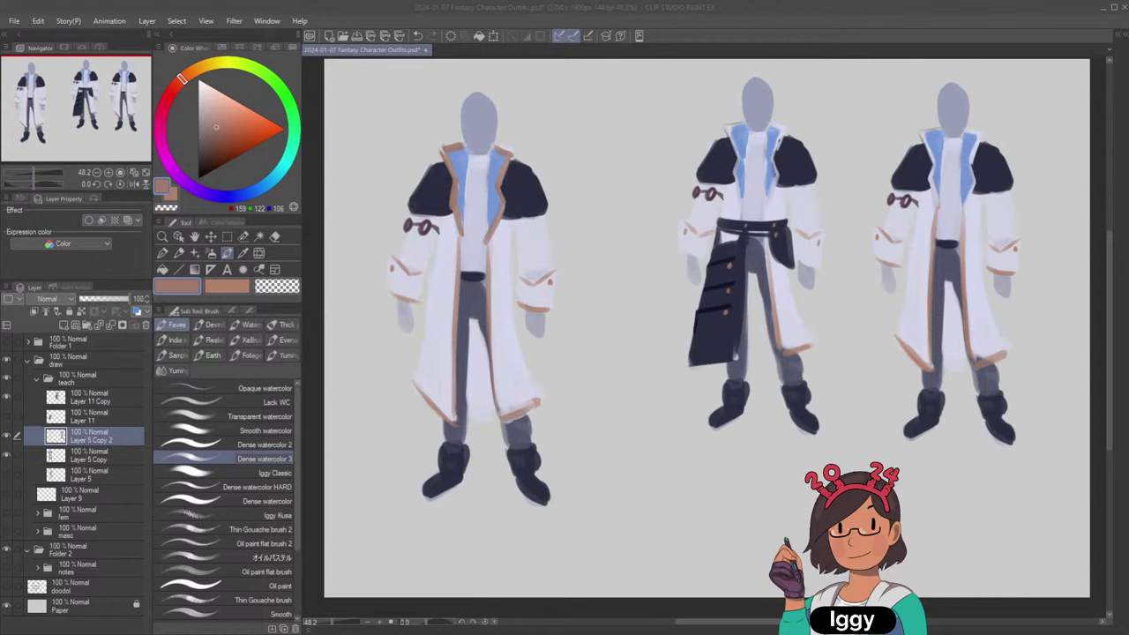
Darken the lower edges of the left figure's navy shoulder capes and add a light-blue accent on one outer shoulder.
click(162, 237)
click(227, 253)
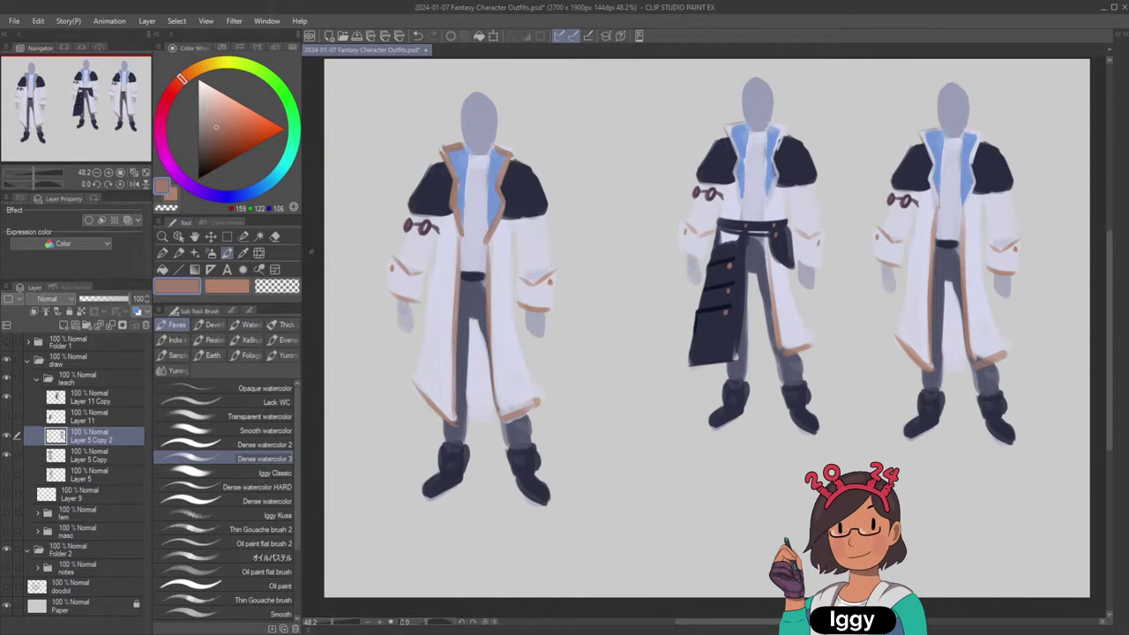
alt+click(450, 253)
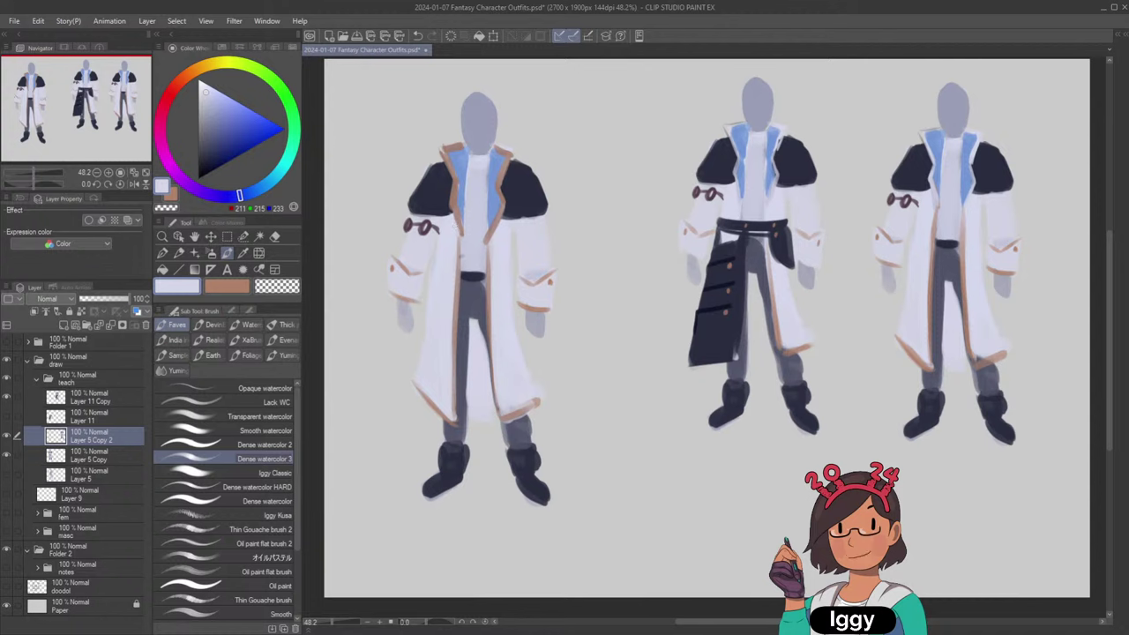
alt+click(431, 211)
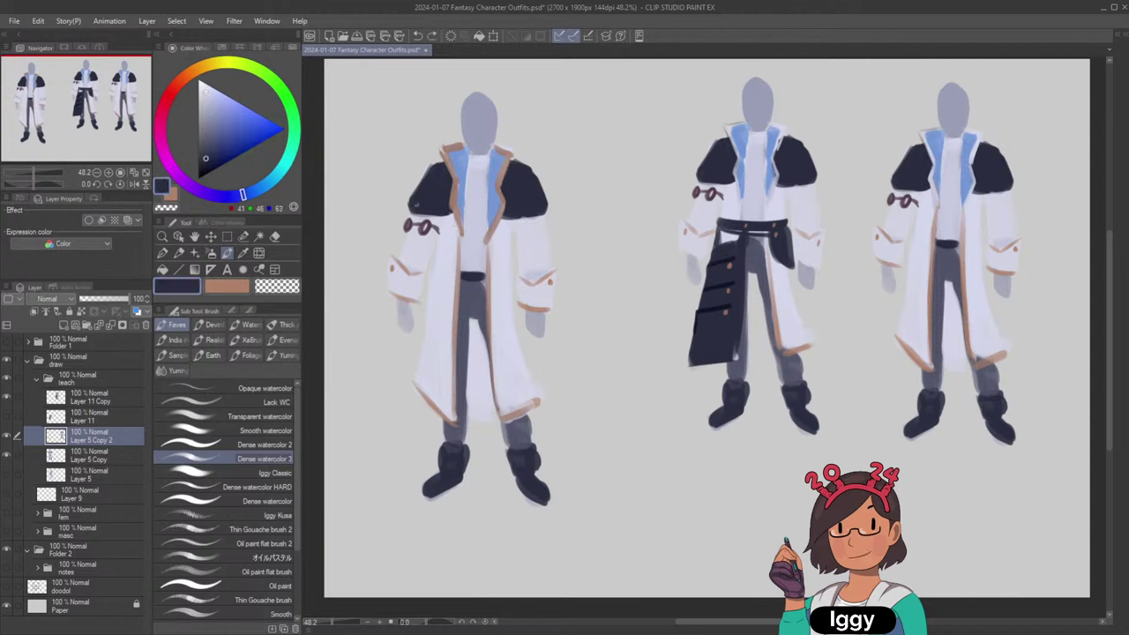
alt+click(728, 284)
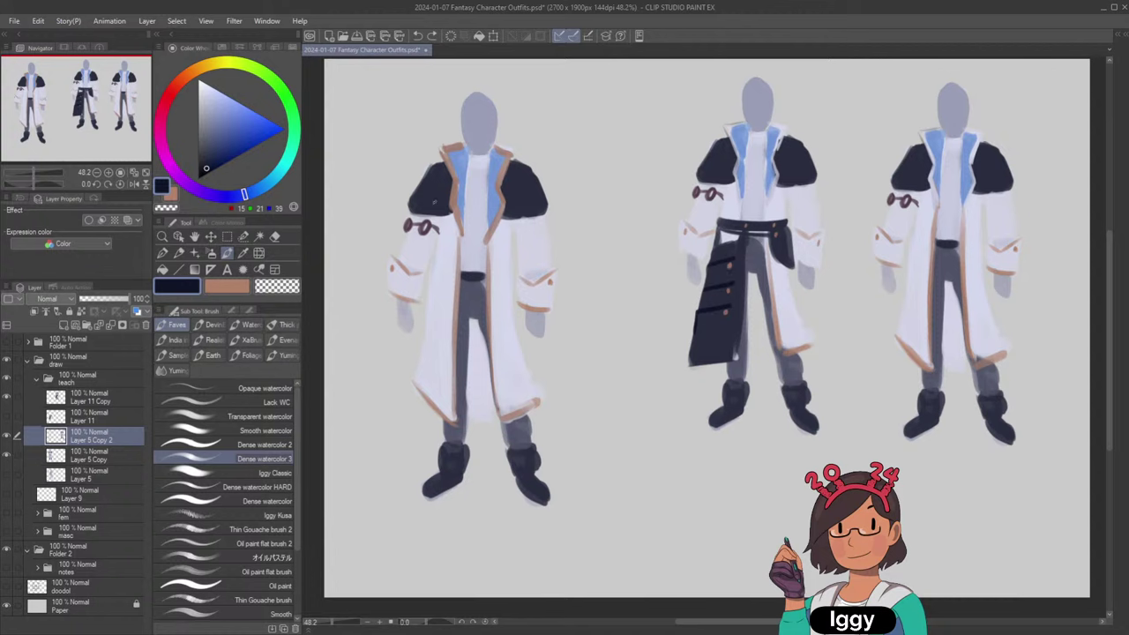
key(ctrl+z)
key(ctrl+z)
alt+click(767, 152)
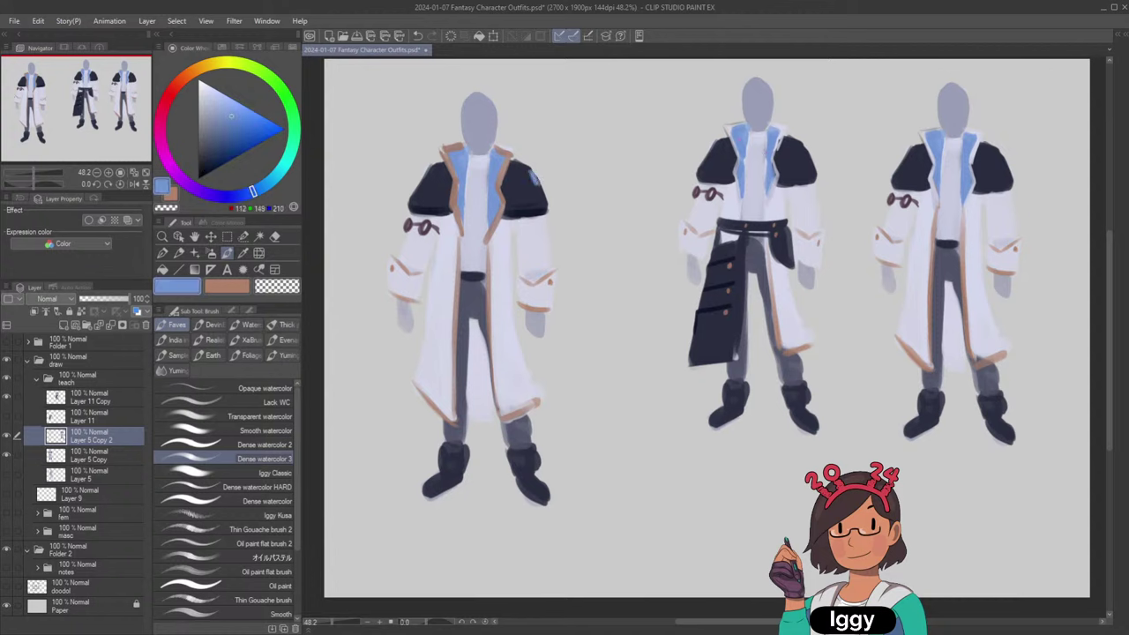
alt+click(533, 181)
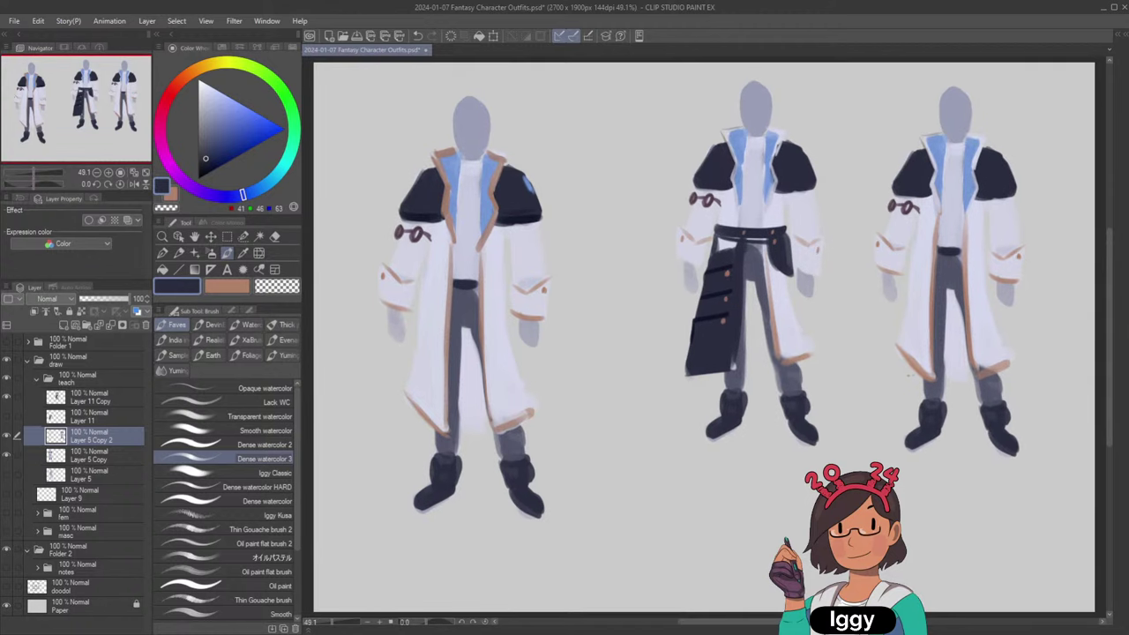
Nudge the middle figure slightly up and towards the duplicate figure to adjust the spacing.
key(ctrl+minus)
scroll(909, 385, down, 2)
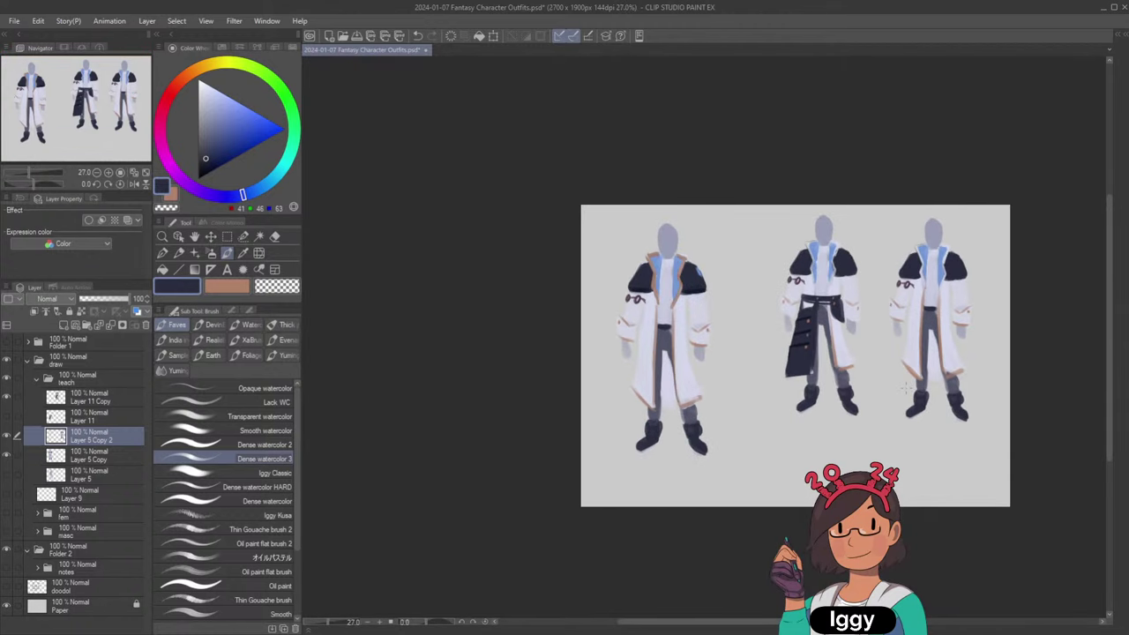
scroll(907, 387, up, 1)
key(o)
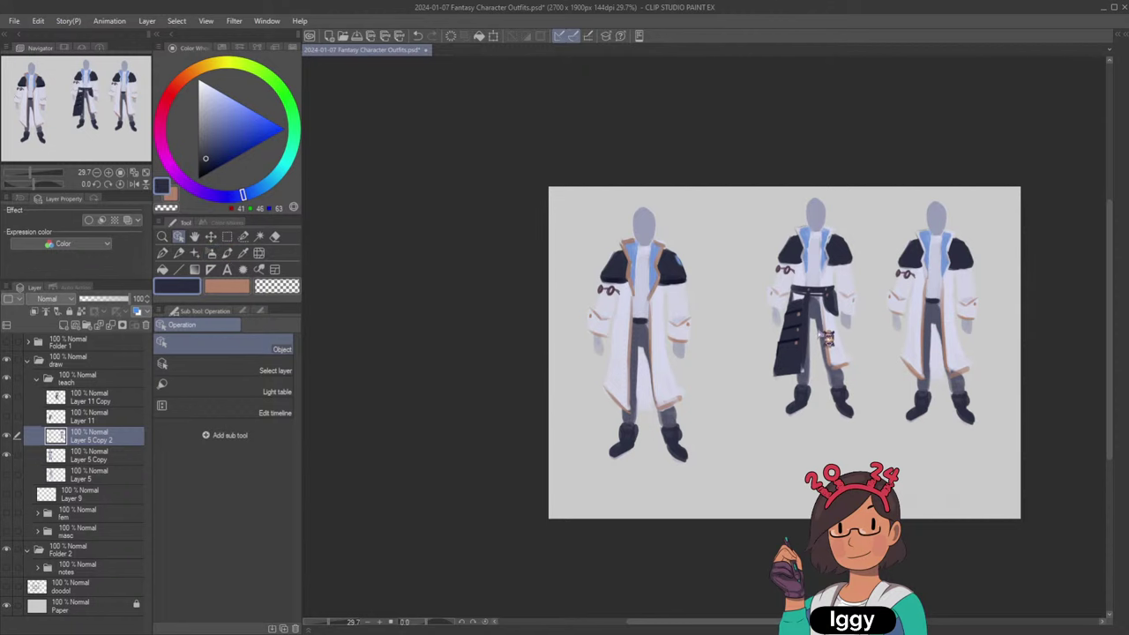
mouse_move(825, 336)
mouse_down()
mouse_move(812, 345)
mouse_move(830, 333)
mouse_up()
mouse_move(935, 332)
mouse_down()
mouse_move(922, 333)
mouse_move(944, 332)
mouse_up()
Copy the left figure from Layer 5 Copy with a rectangular selection, paste it in place and merge the copy back into Layer 5 Copy.
click(227, 236)
drag(554, 194, 742, 519)
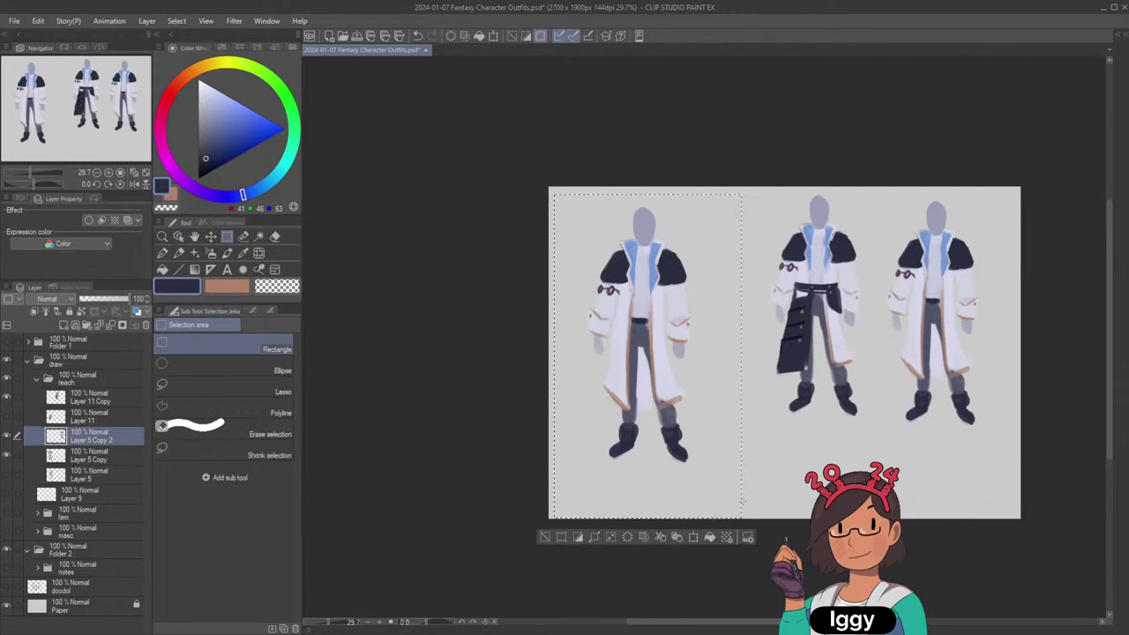
click(107, 458)
key(ctrl+c)
key(ctrl+v)
ctrl+click(112, 479)
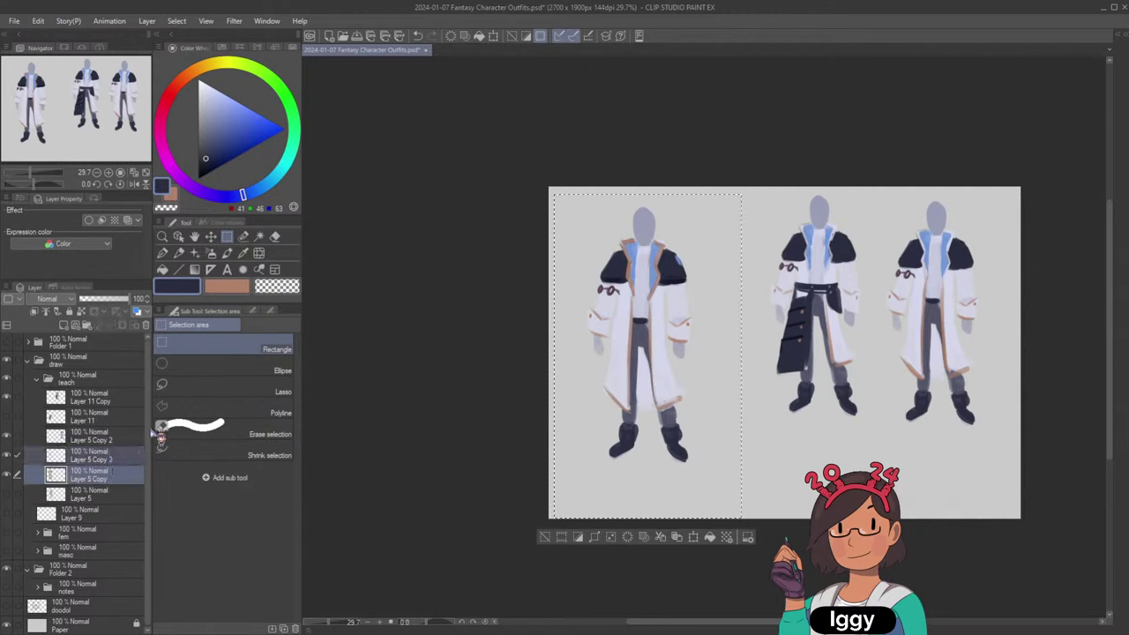
key(shift+alt+e)
Preview the dark waist cape of Layer 11 on the left figure, hide it again and move Layer 11 above Layer 11 Copy.
click(94, 420)
click(12, 420)
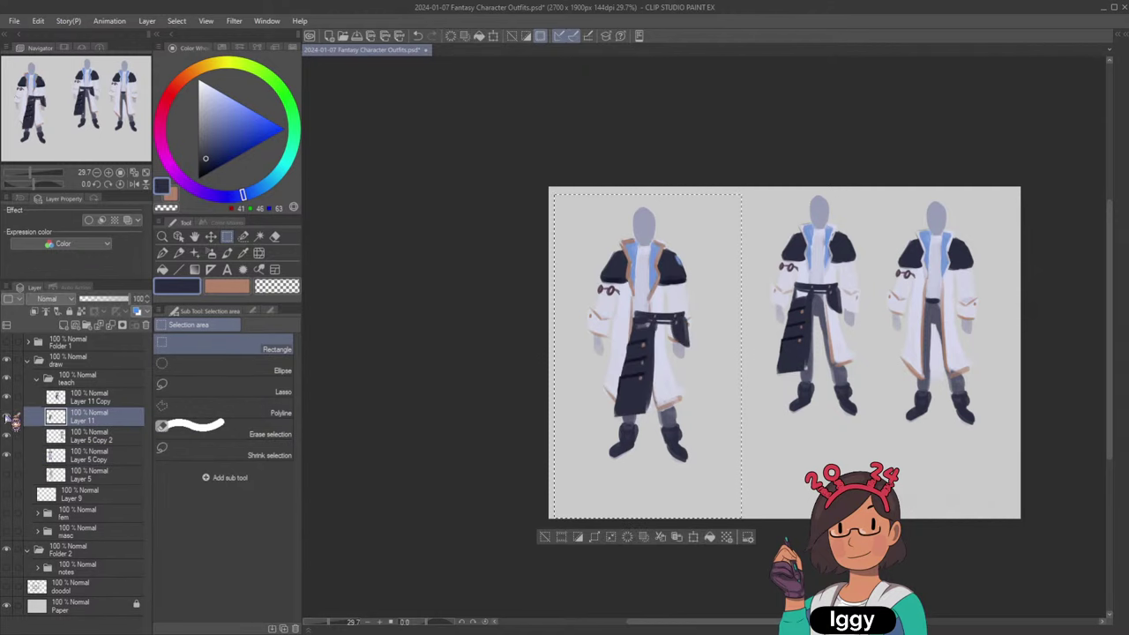
click(12, 420)
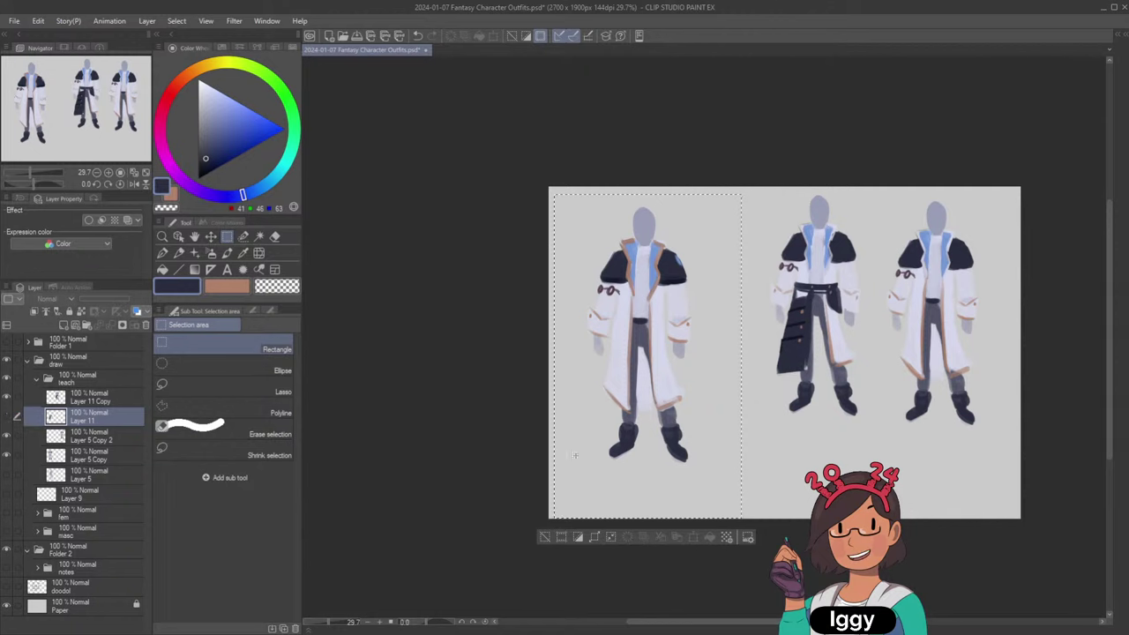
click(547, 537)
scroll(552, 526, up, 1)
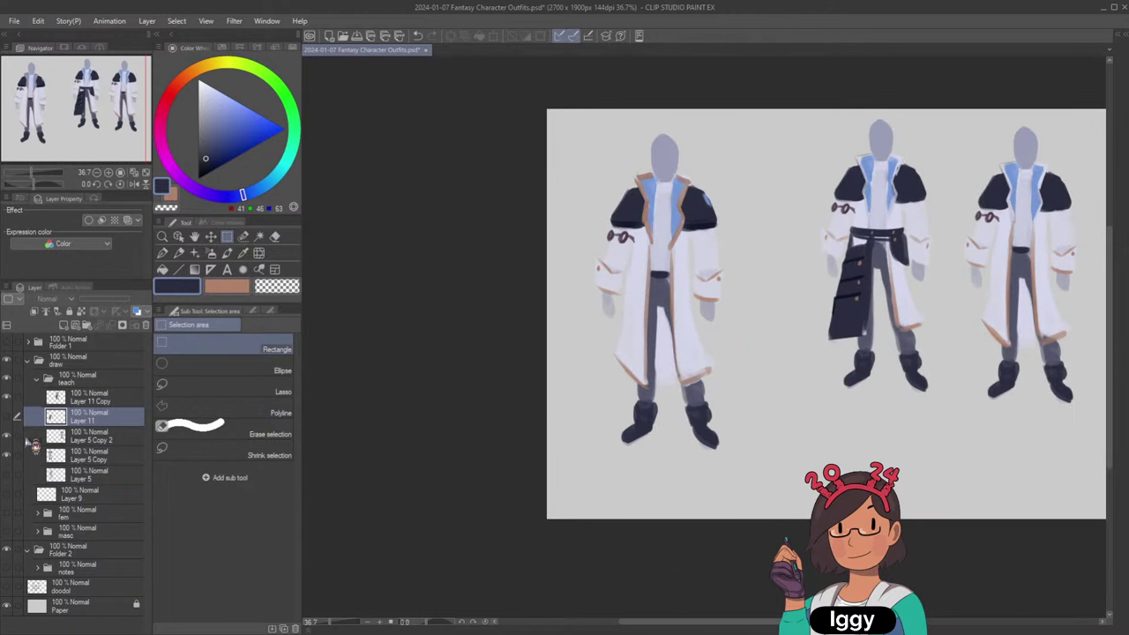
drag(85, 391, 86, 394)
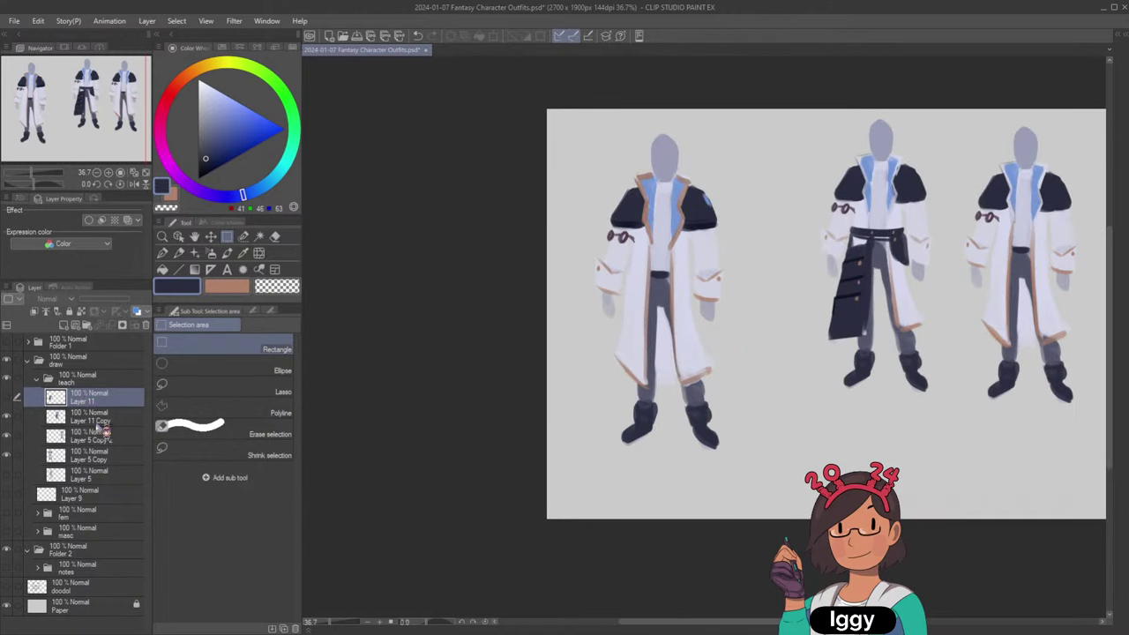
Merge the middle figure's waist cape on Layer 11 Copy with the figures on Layer 5 Copy 2.
click(91, 122)
scroll(750, 251, down, 1)
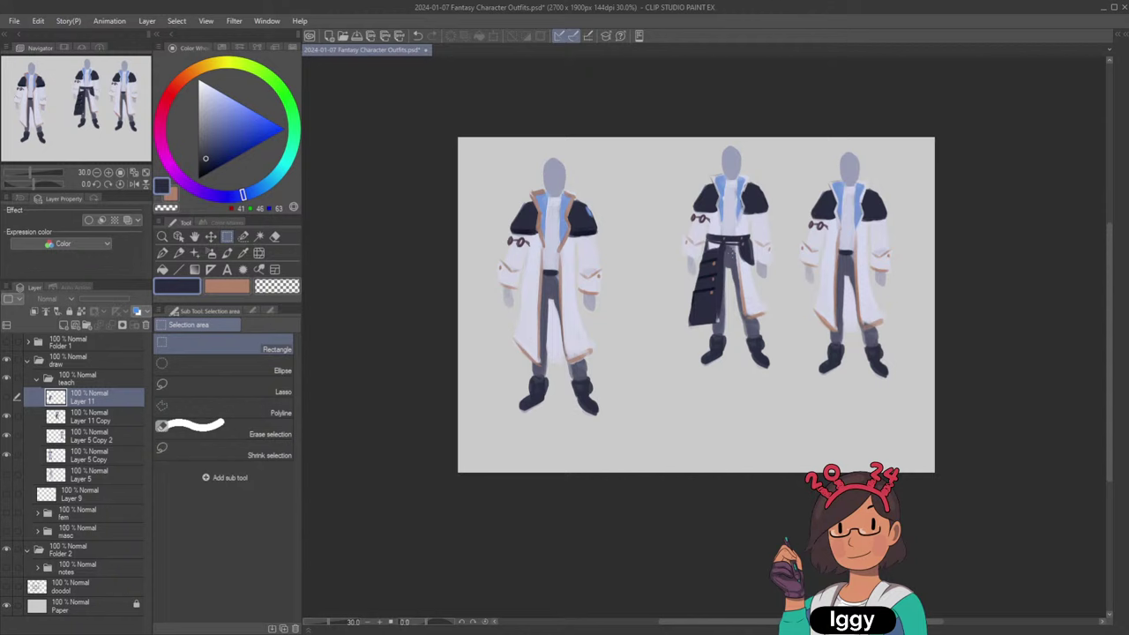
click(180, 238)
click(732, 247)
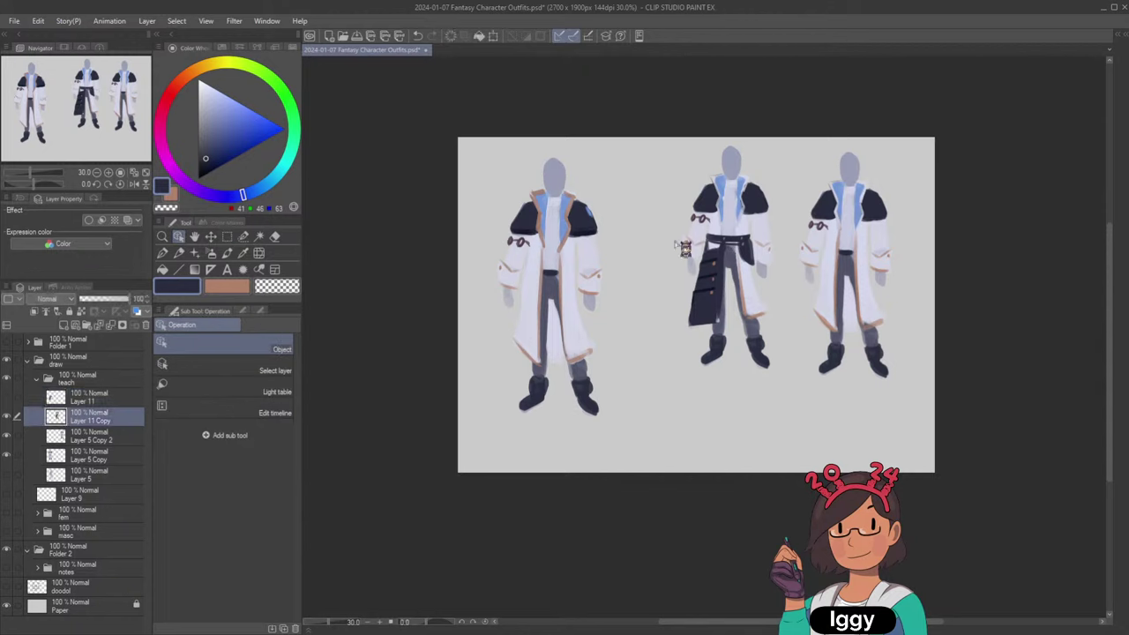
click(7, 437)
click(9, 438)
ctrl+click(97, 441)
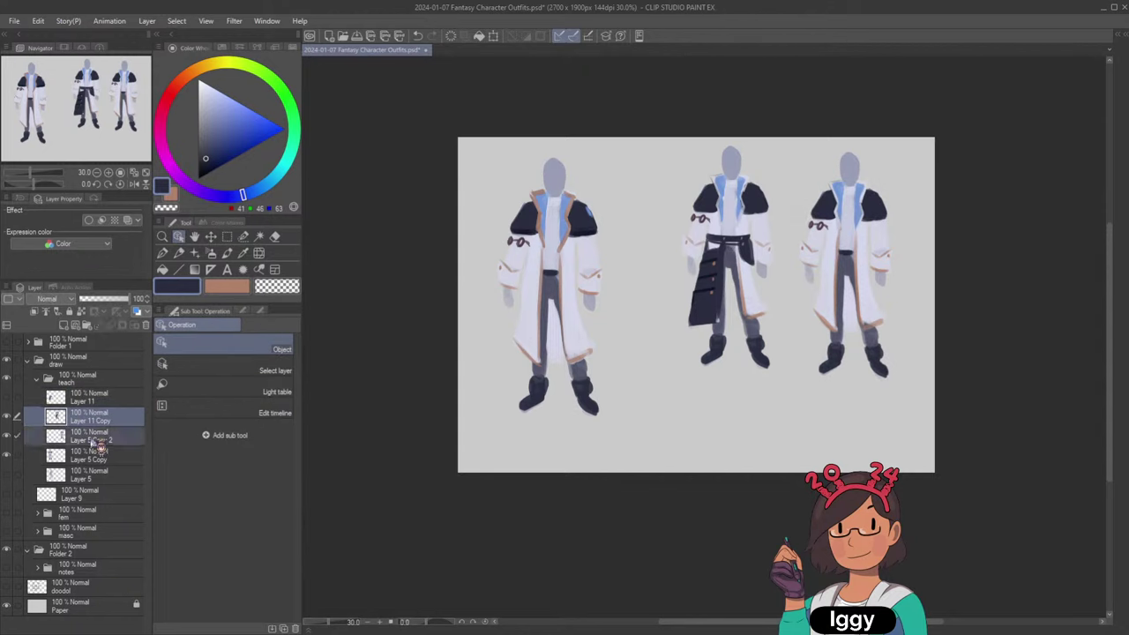
key(shift+alt+e)
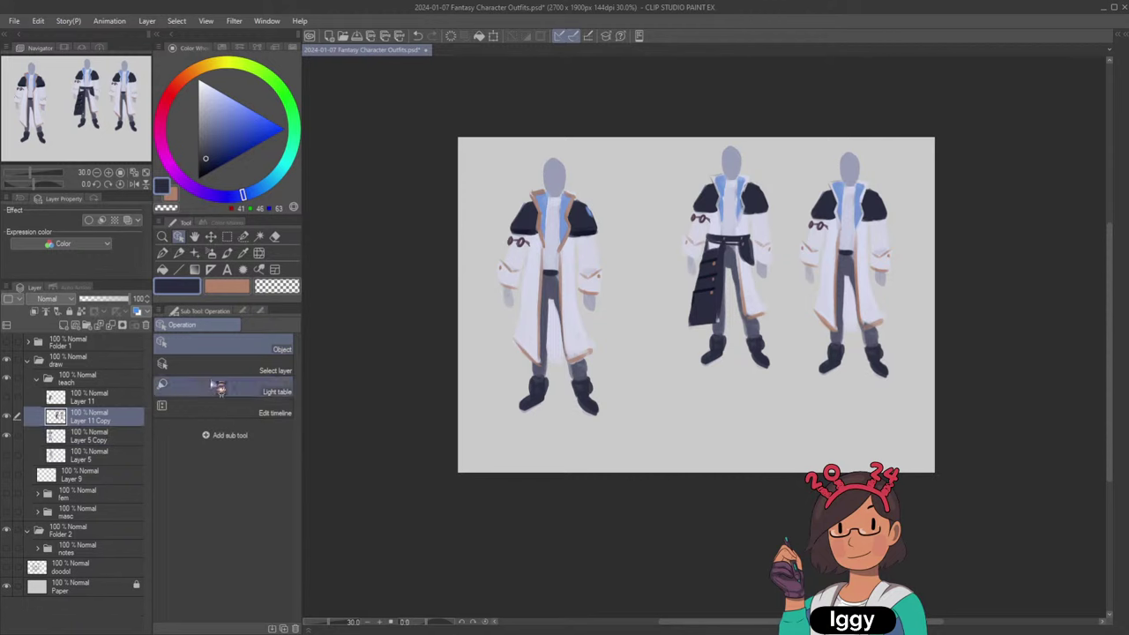
Move the two merged figures down and closer to the left figure, and fit the whole canvas in view.
click(210, 237)
mouse_move(733, 263)
mouse_down()
mouse_move(716, 286)
mouse_move(726, 284)
mouse_up()
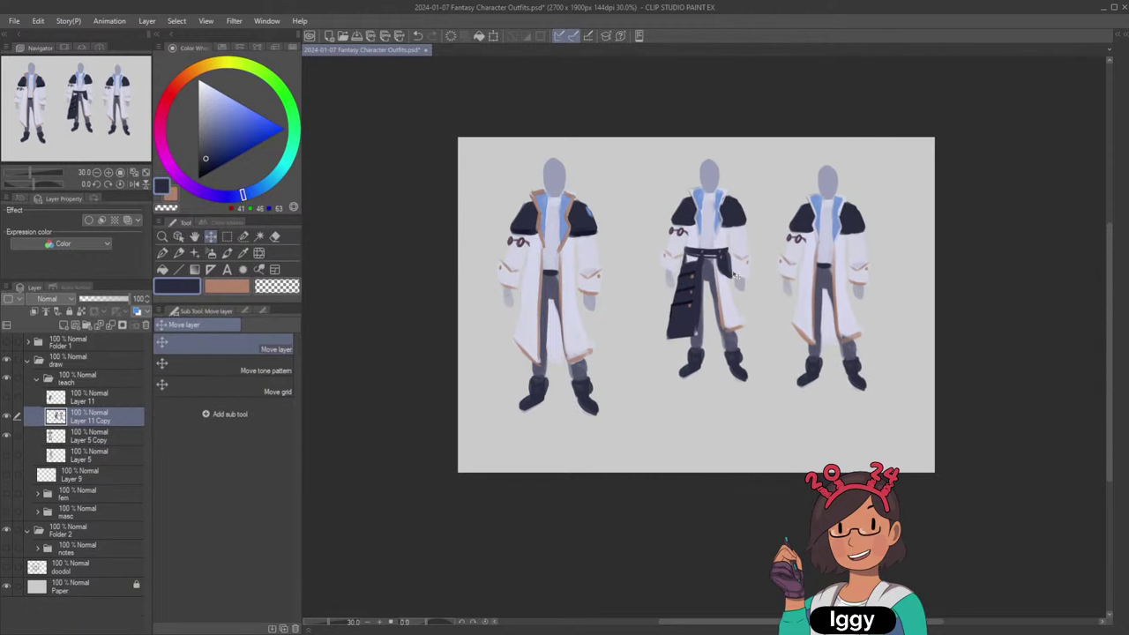
drag(828, 284, 826, 281)
scroll(827, 280, up, 1)
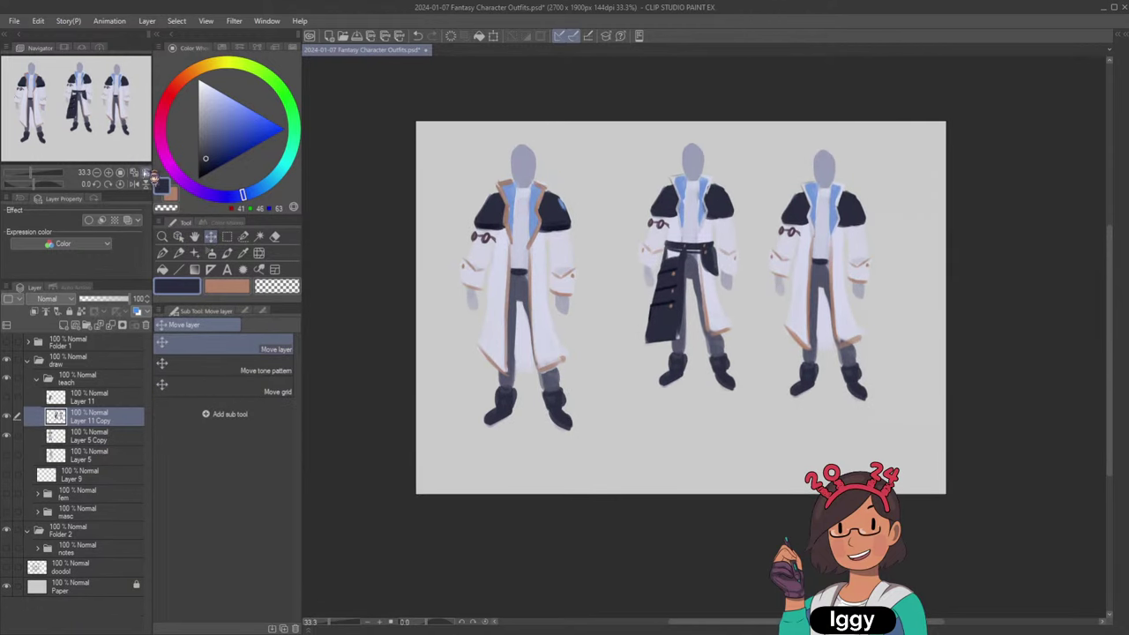
click(145, 172)
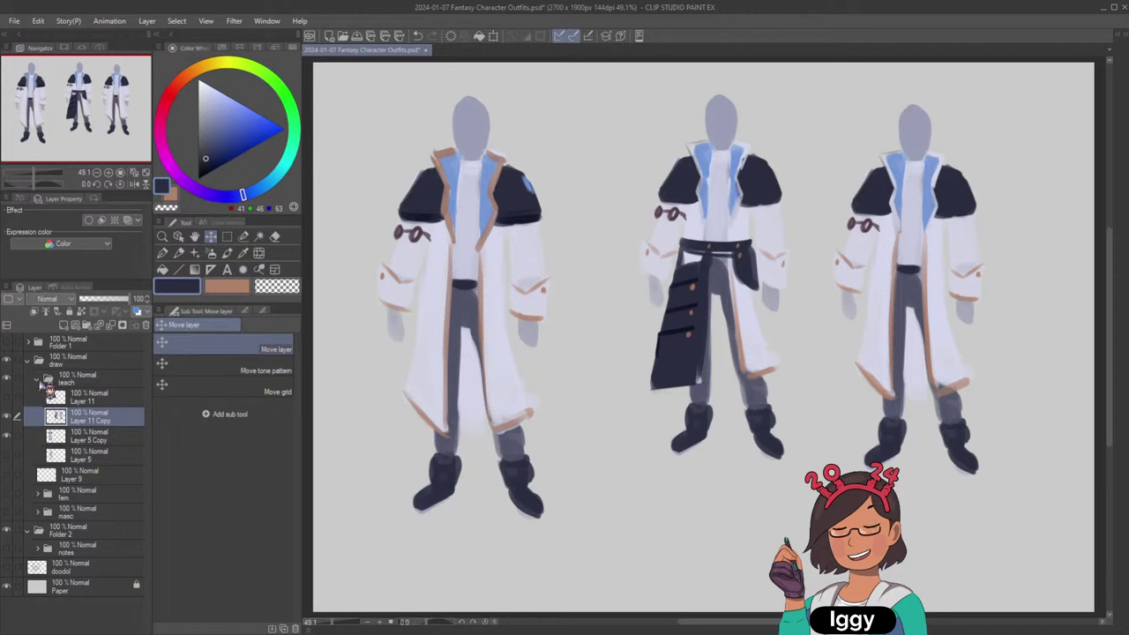
Collapse the teach folder and examine the fem, masc and teach outfit sheets by showing them one at a time.
click(39, 378)
click(6, 377)
click(7, 417)
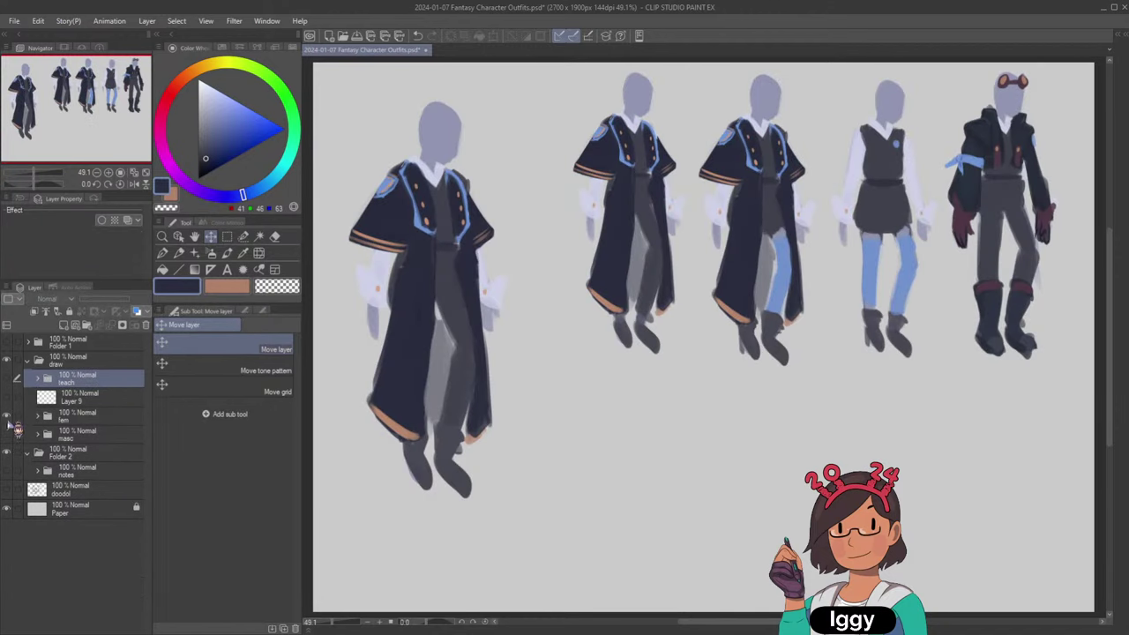
click(7, 417)
click(18, 436)
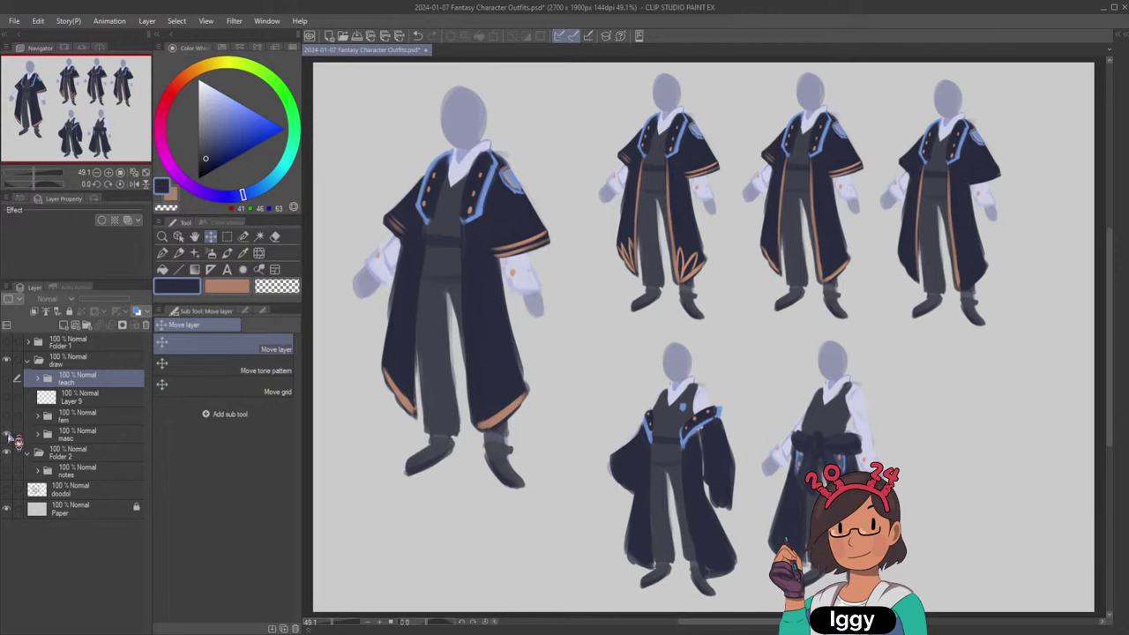
click(18, 434)
click(9, 381)
click(8, 381)
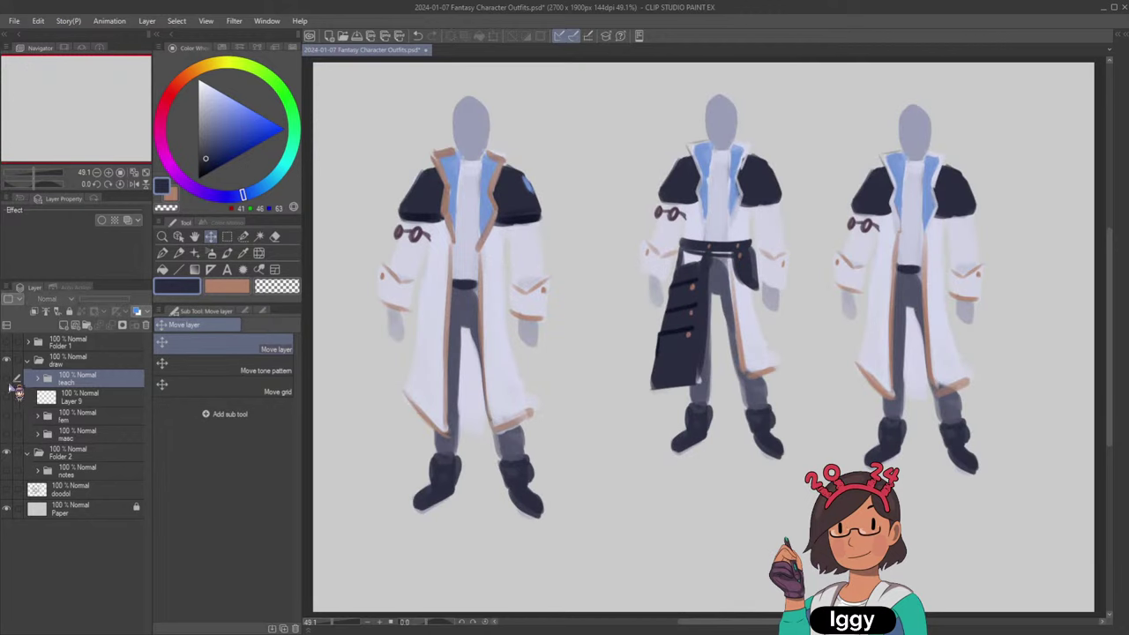
Show the fem folder and shift its row of four smaller figures slightly towards the large coat figure.
click(8, 416)
click(75, 418)
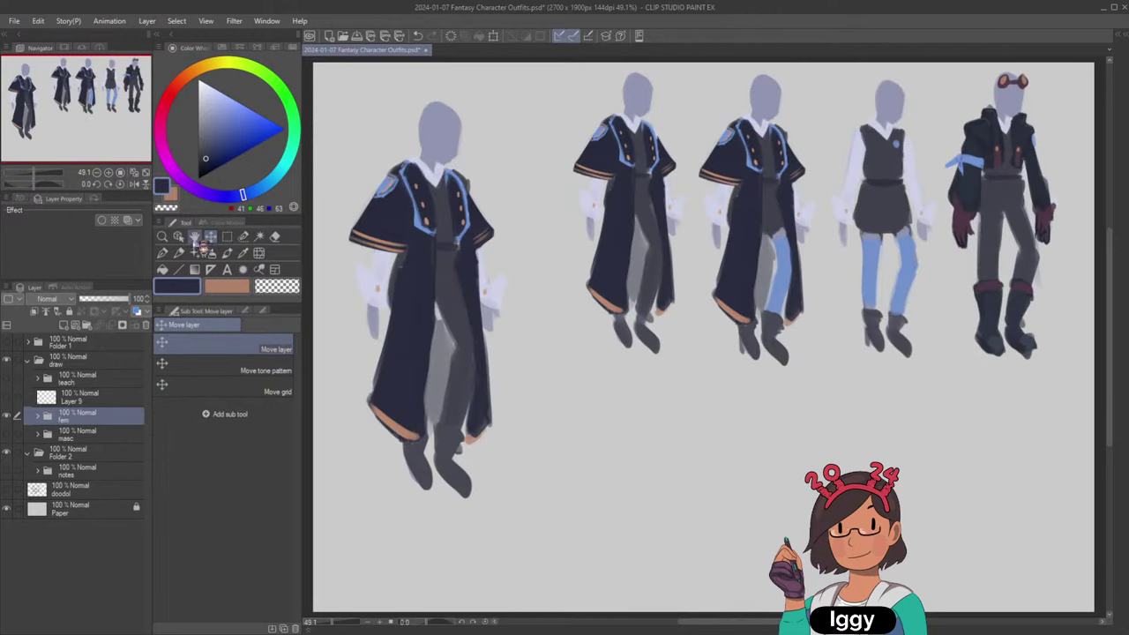
click(194, 236)
click(178, 237)
scroll(717, 237, down, 2)
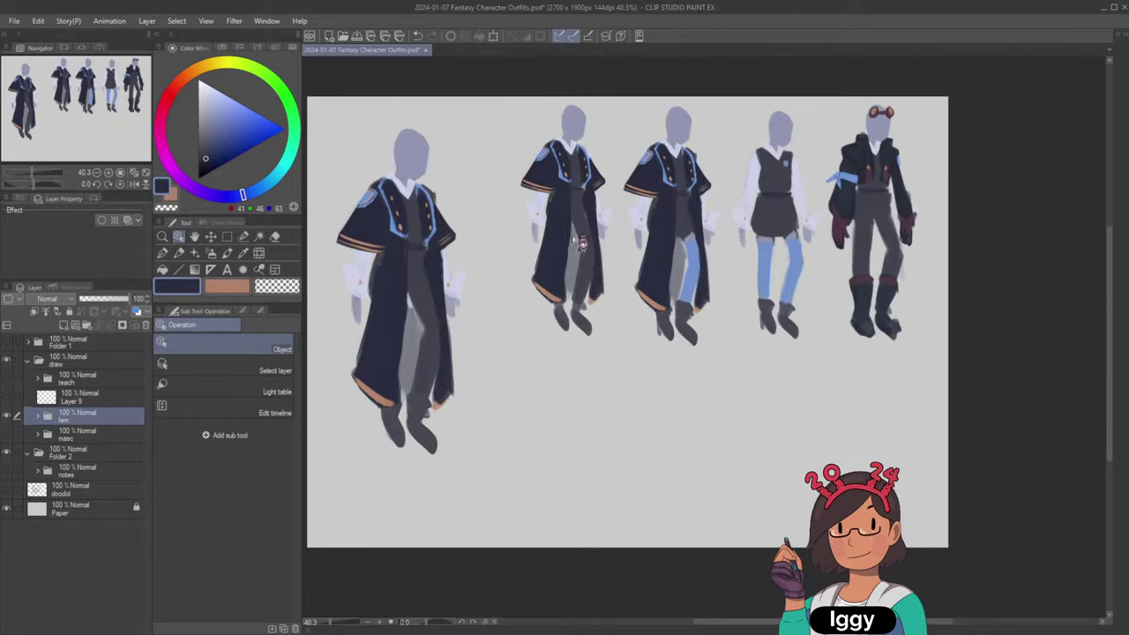
click(572, 227)
drag(572, 239, 545, 242)
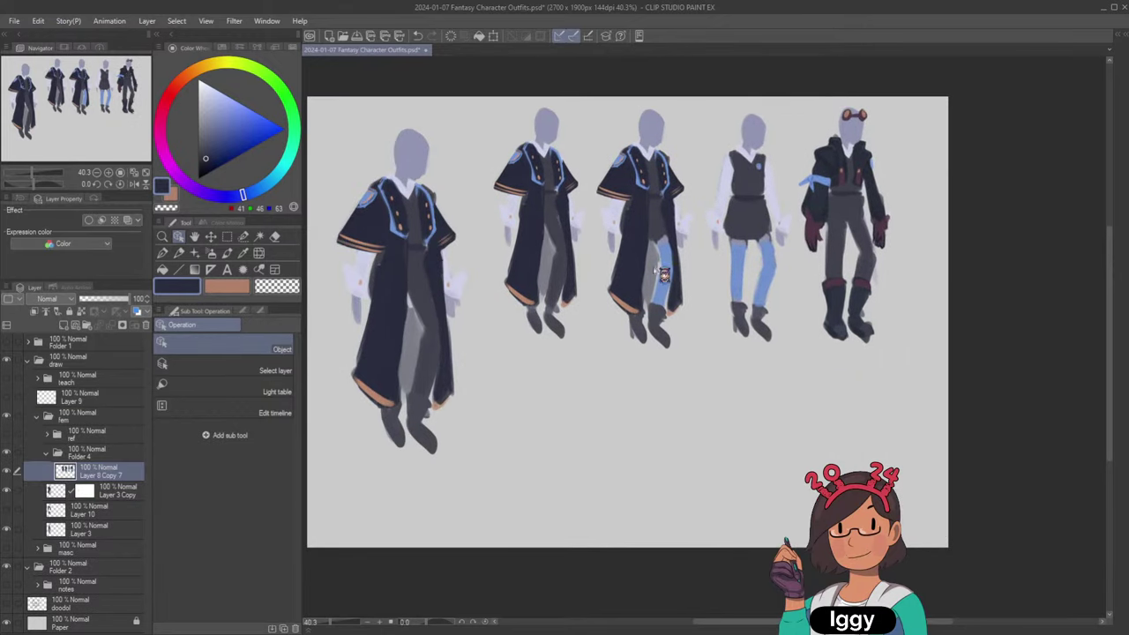
Select the skirt figure and the goggles figure together, move them into a lower row below the coat figures and clear the selection.
click(210, 236)
click(227, 237)
drag(705, 97, 935, 408)
click(210, 237)
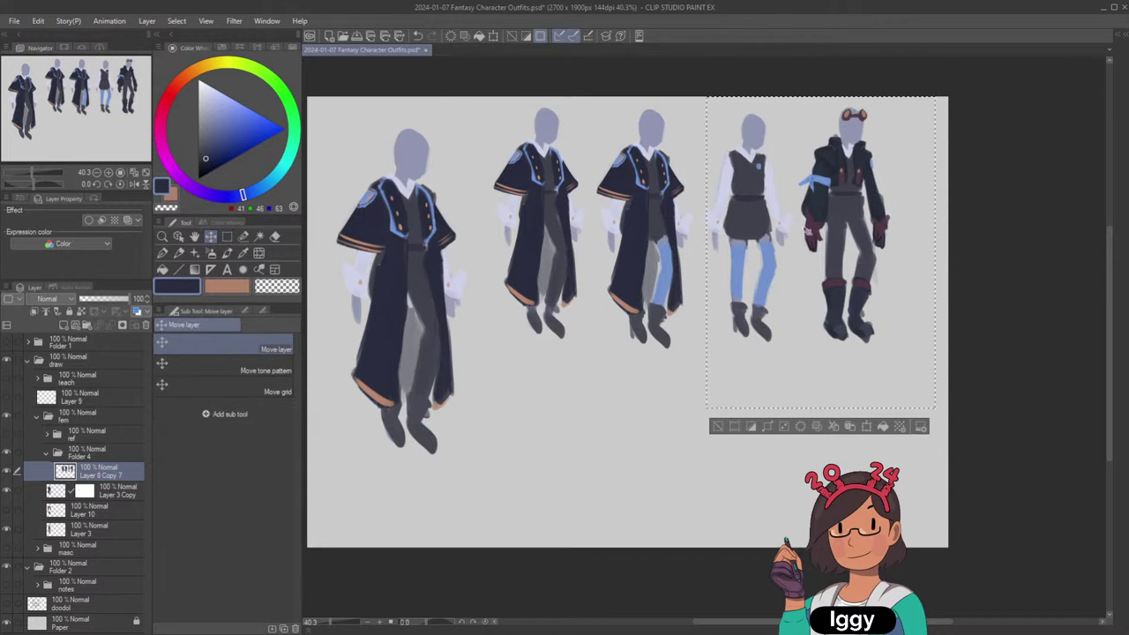
drag(795, 241, 686, 461)
click(573, 604)
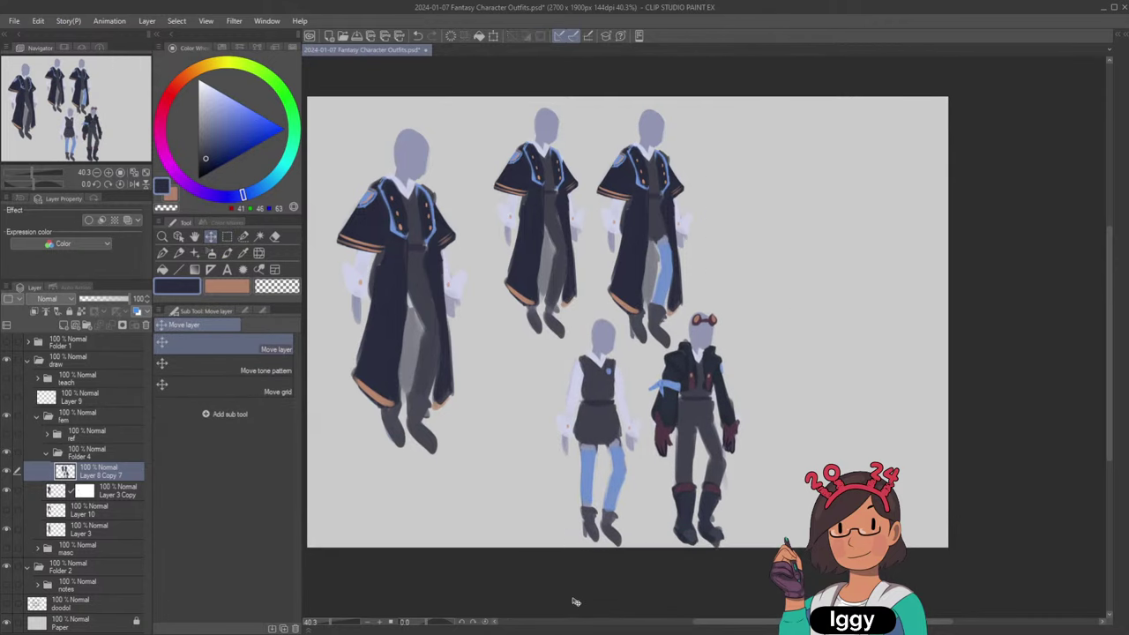
Mask the goggles figure with the Selection pen and move it sideways, away from the skirt figure.
click(244, 237)
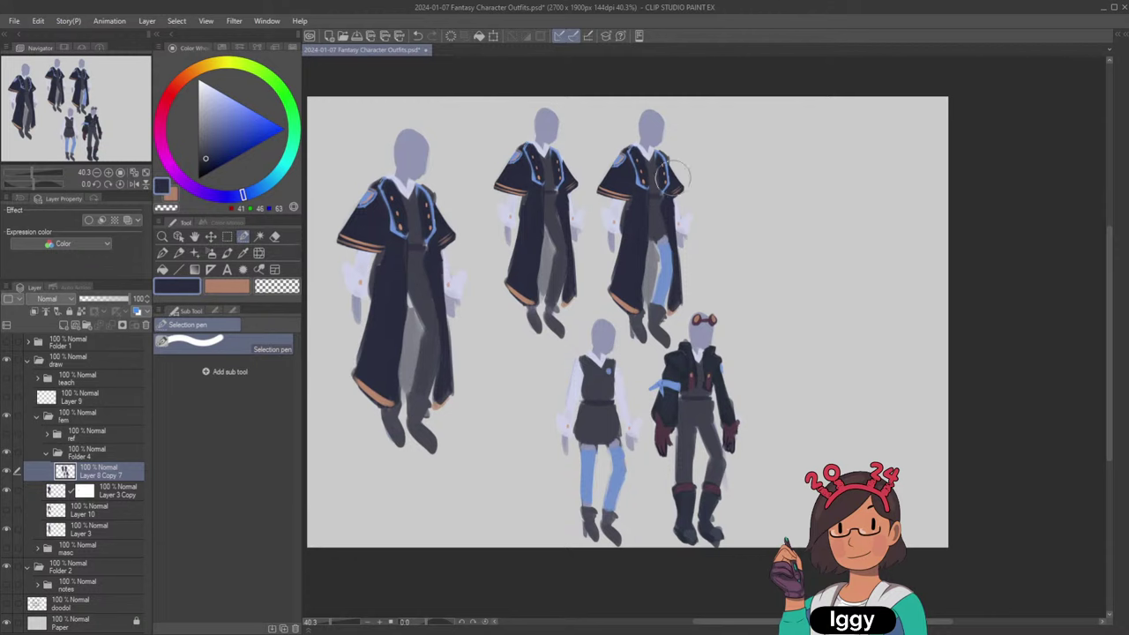
mouse_move(713, 331)
mouse_down()
mouse_move(681, 368)
mouse_move(667, 425)
mouse_move(679, 470)
mouse_move(695, 480)
mouse_move(699, 547)
mouse_move(739, 505)
mouse_move(738, 338)
mouse_up()
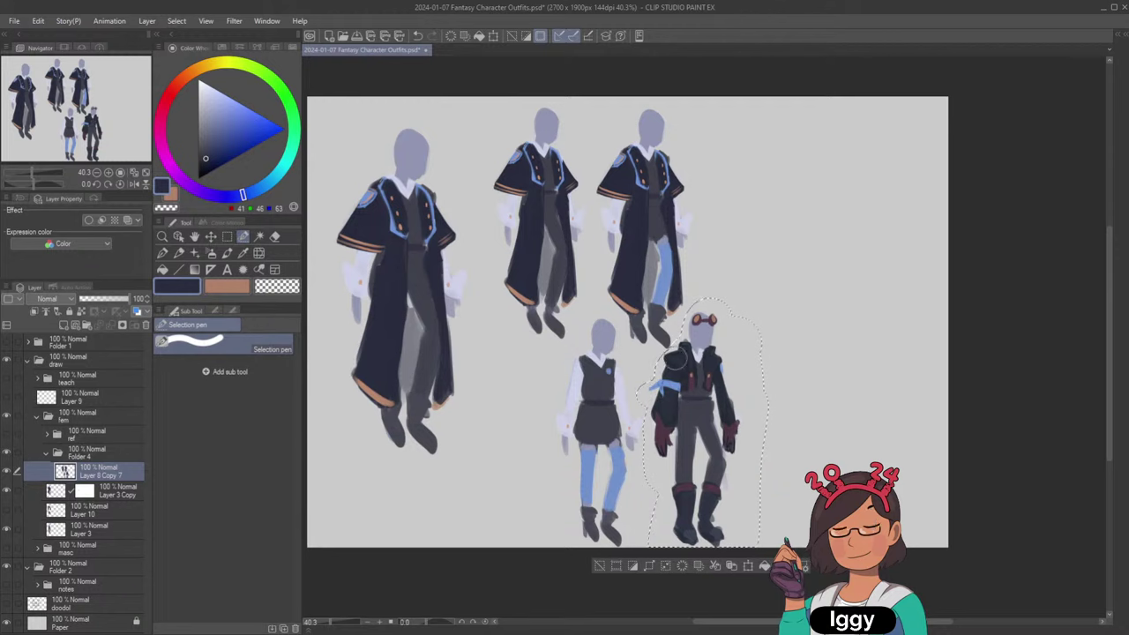
click(210, 236)
drag(719, 375, 808, 377)
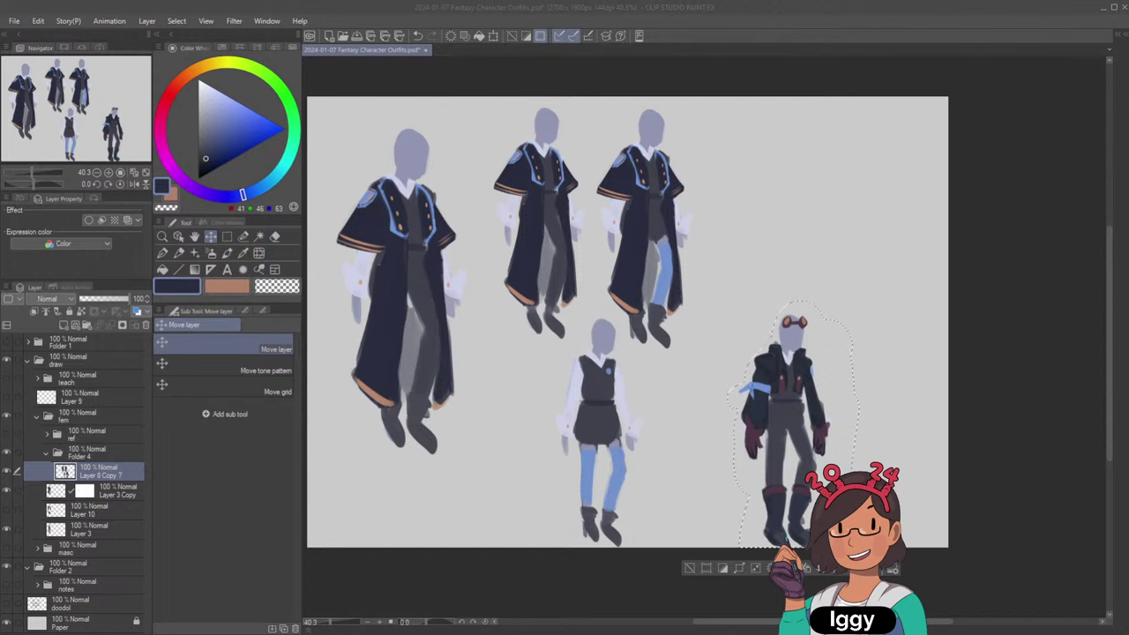
click(691, 567)
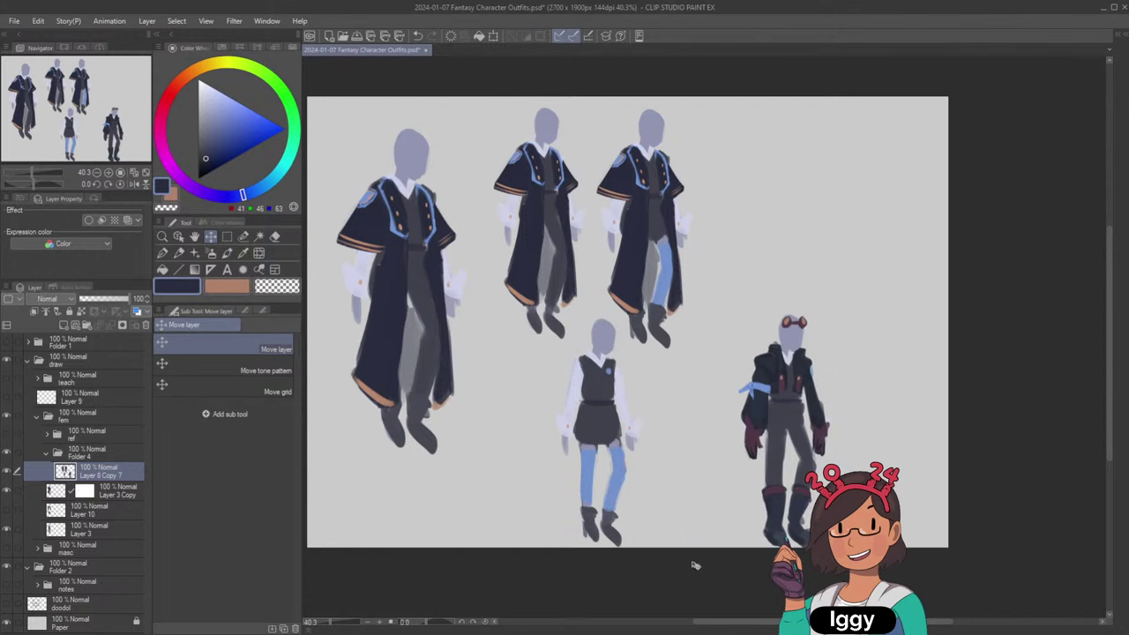
Mask the coat figure with the blue leg using the Selection pen and move it away from the other small coat figure.
click(243, 236)
mouse_move(652, 111)
mouse_down()
mouse_move(616, 186)
mouse_move(593, 200)
mouse_up()
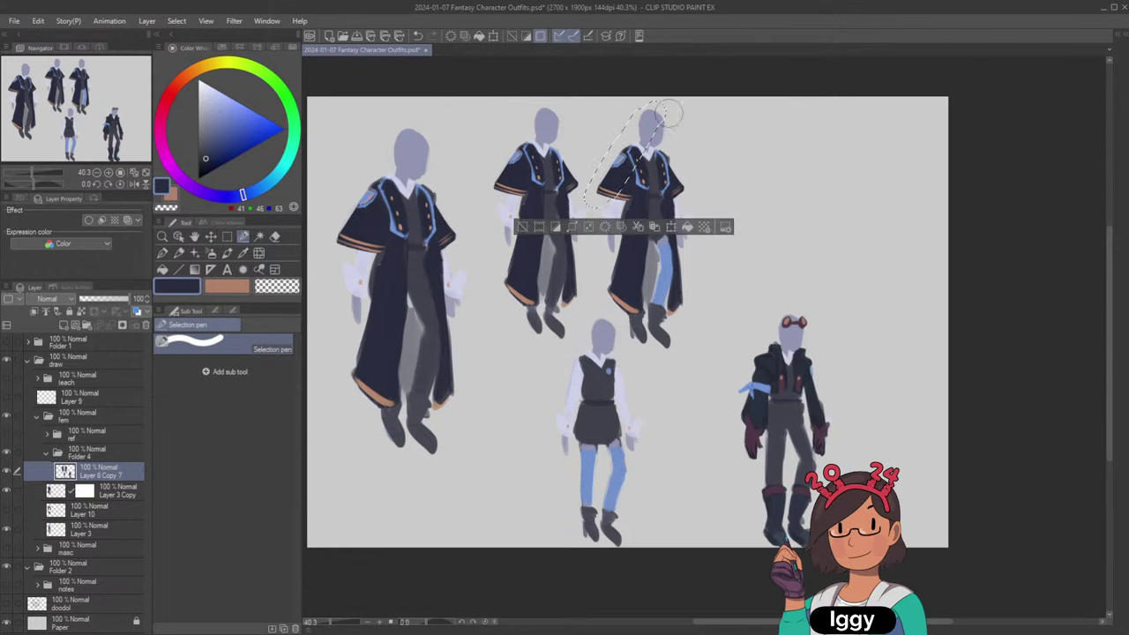
drag(670, 110, 629, 207)
mouse_move(649, 133)
mouse_down()
mouse_move(617, 251)
mouse_move(647, 328)
mouse_up()
drag(642, 307, 651, 348)
drag(651, 327, 680, 164)
drag(697, 264, 693, 124)
drag(690, 256, 681, 119)
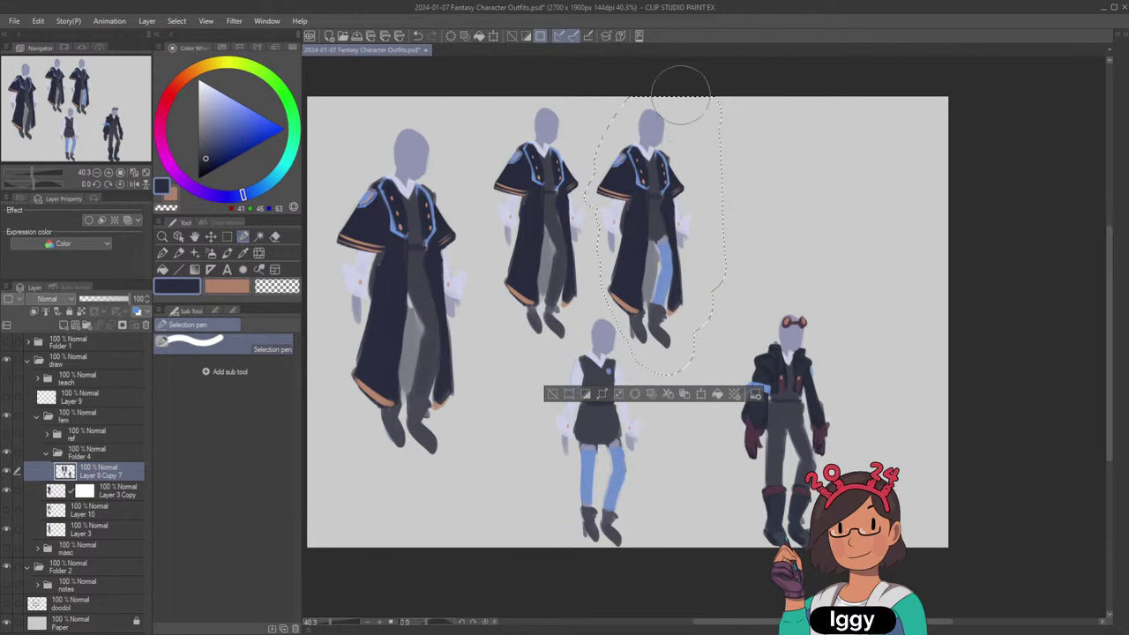
click(211, 237)
mouse_move(680, 196)
mouse_down()
mouse_move(722, 198)
mouse_move(712, 219)
mouse_up()
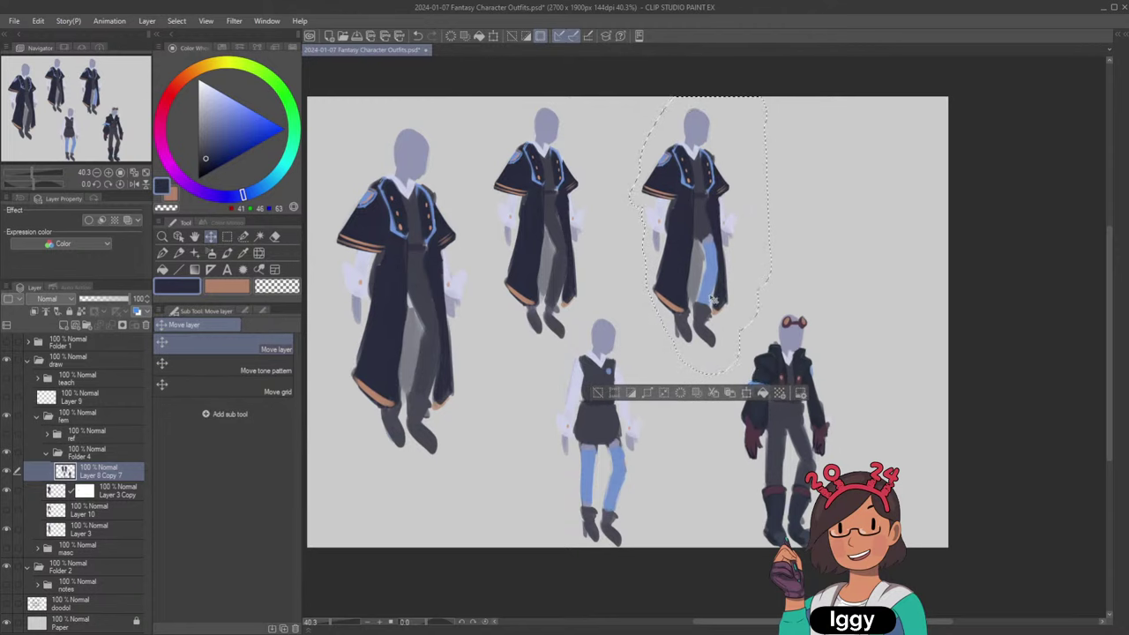
click(598, 395)
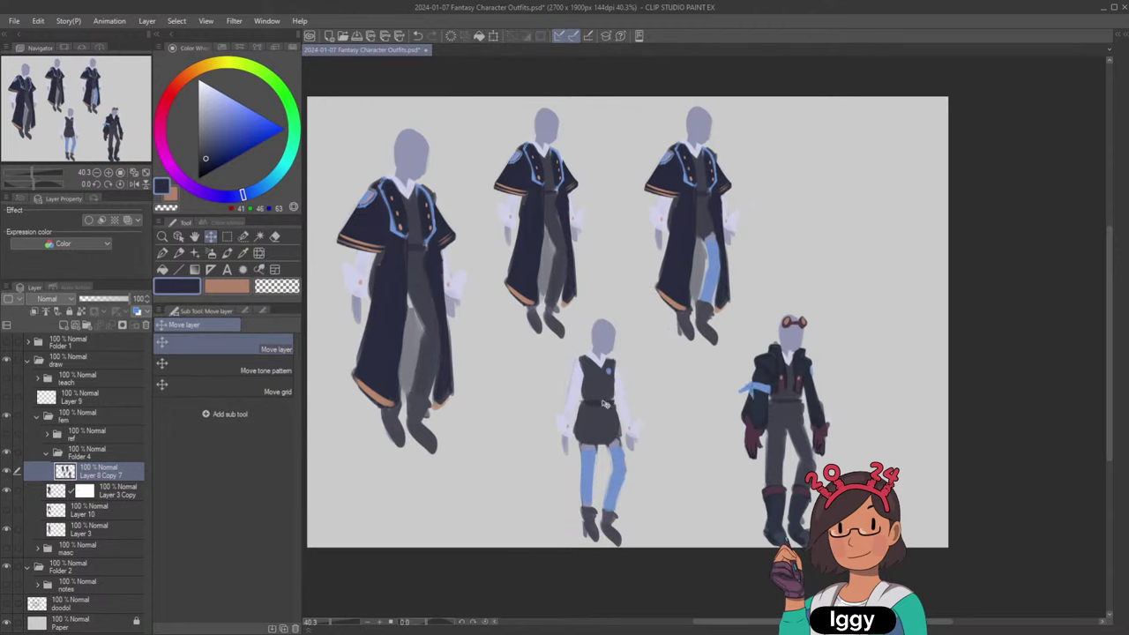
Mask the skirt figure with the Selection pen and nudge it slightly up and towards the goggles figure.
click(243, 237)
mouse_move(603, 353)
mouse_down()
mouse_move(578, 415)
mouse_move(642, 401)
mouse_move(640, 529)
mouse_move(618, 540)
mouse_up()
click(211, 236)
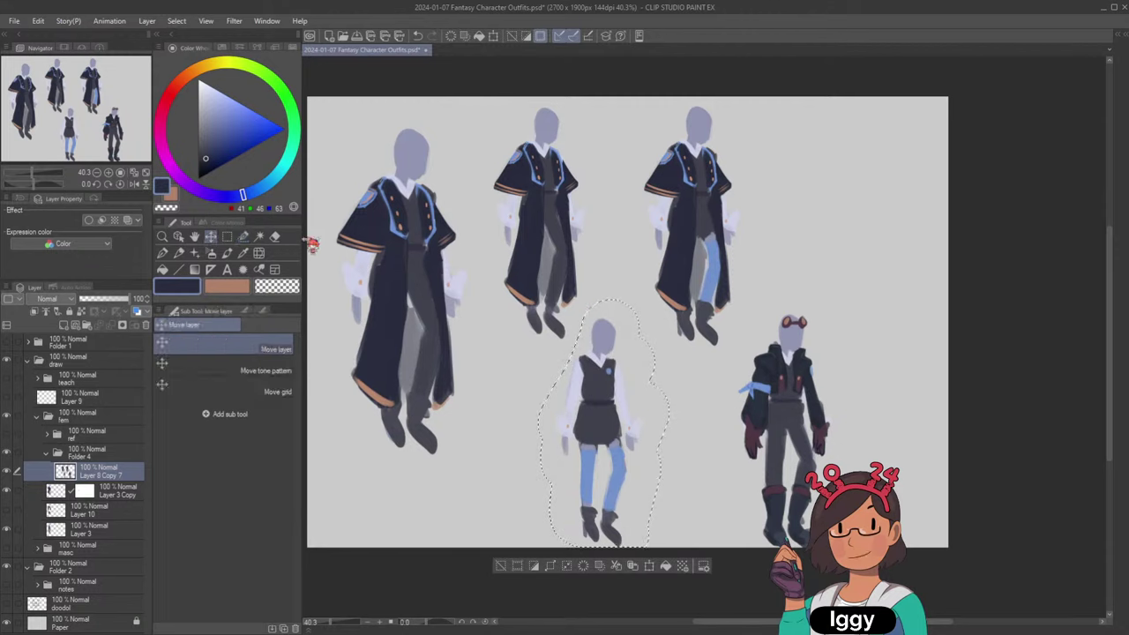
drag(602, 397, 615, 388)
click(521, 556)
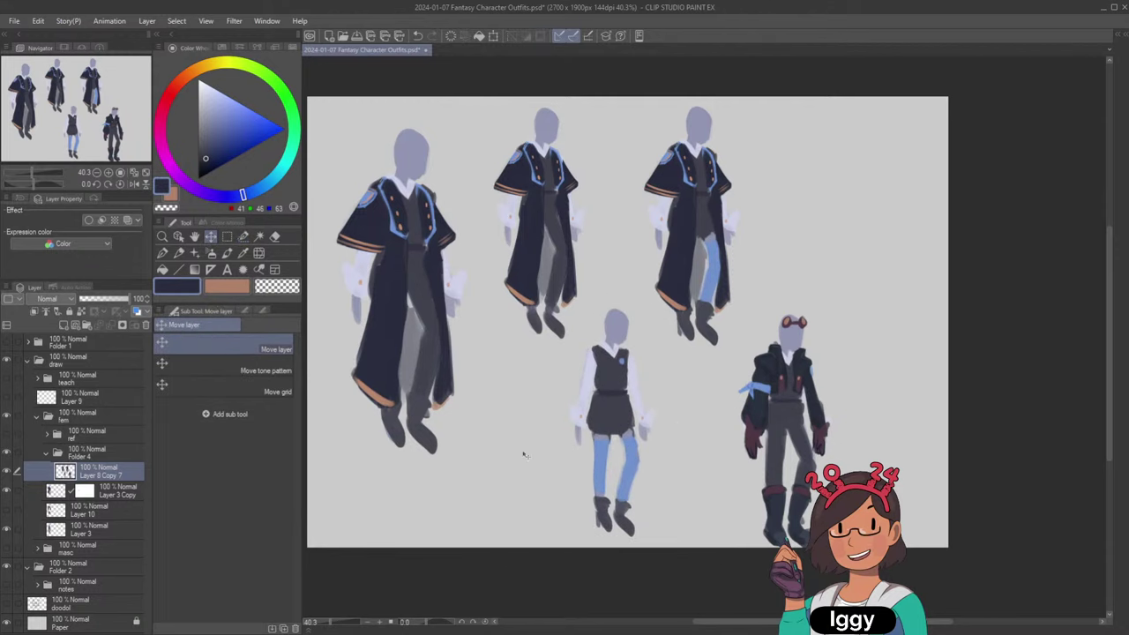
Nudge the goggles figure slightly up with a Selection pen mask, and shift all four smaller figures sideways away from the large figure.
click(243, 237)
mouse_move(794, 362)
mouse_down()
mouse_move(745, 395)
mouse_move(763, 547)
mouse_move(845, 471)
mouse_move(842, 340)
mouse_up()
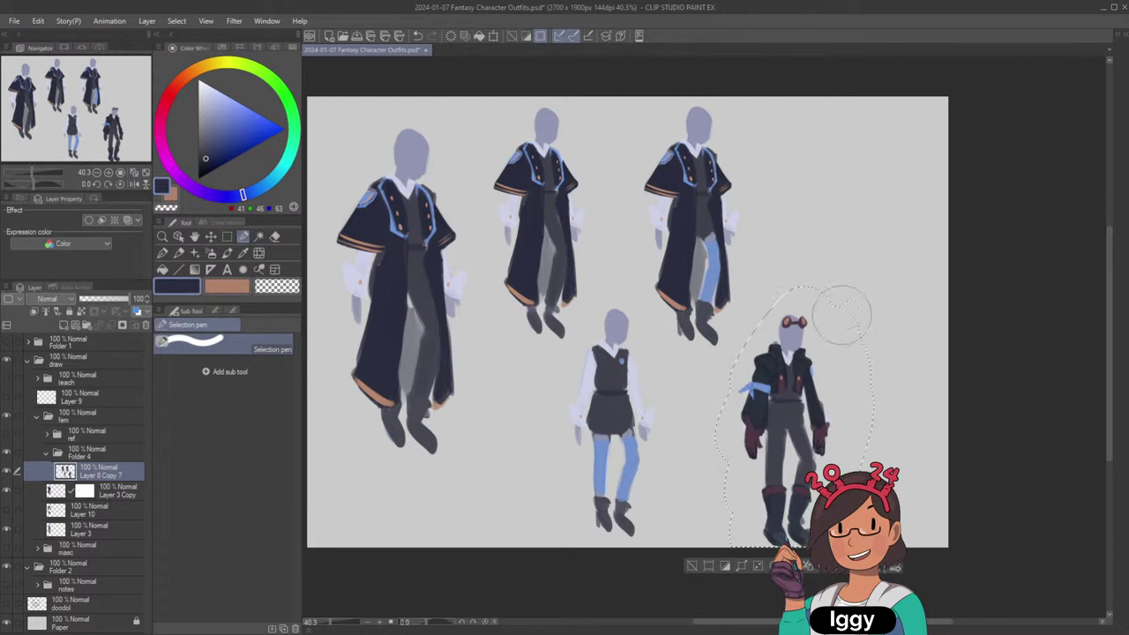
click(211, 237)
drag(807, 413, 810, 406)
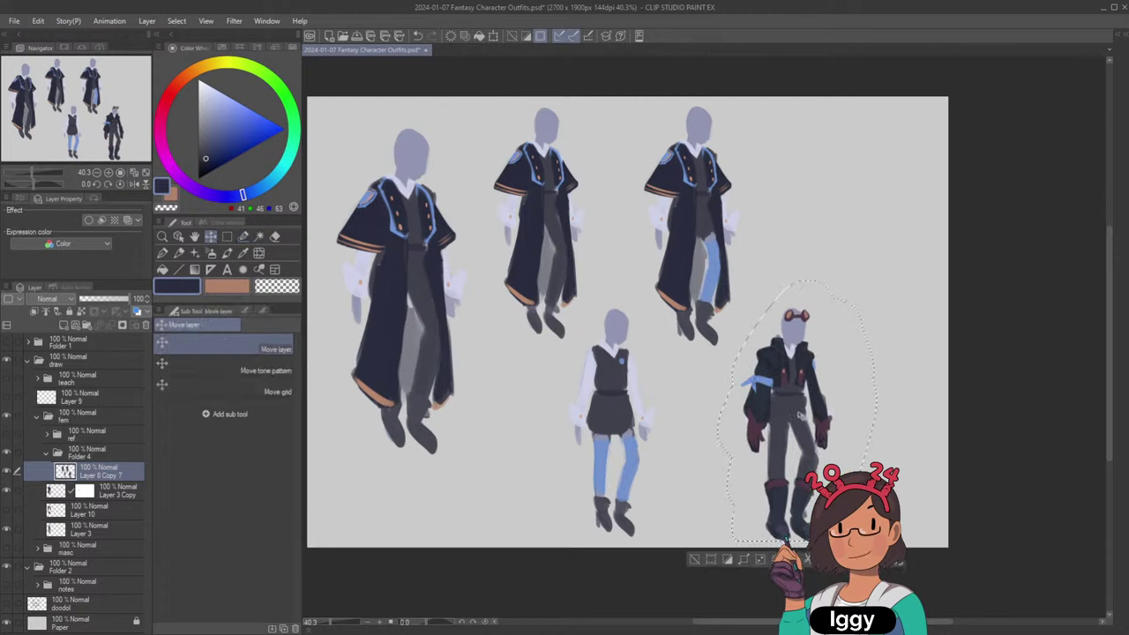
click(695, 560)
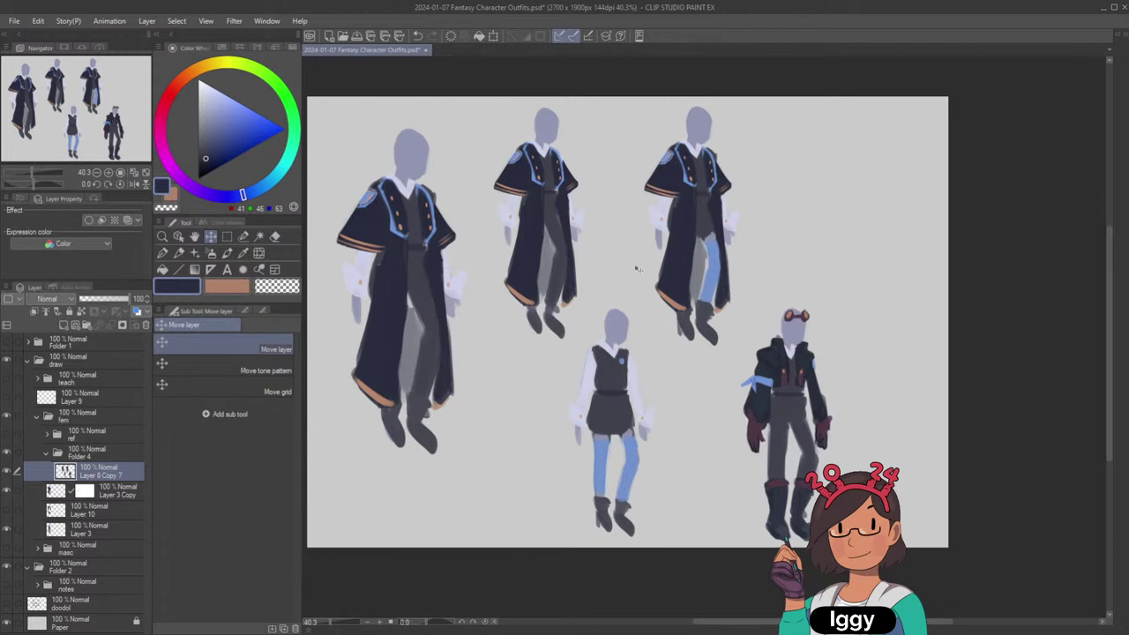
drag(831, 361, 906, 360)
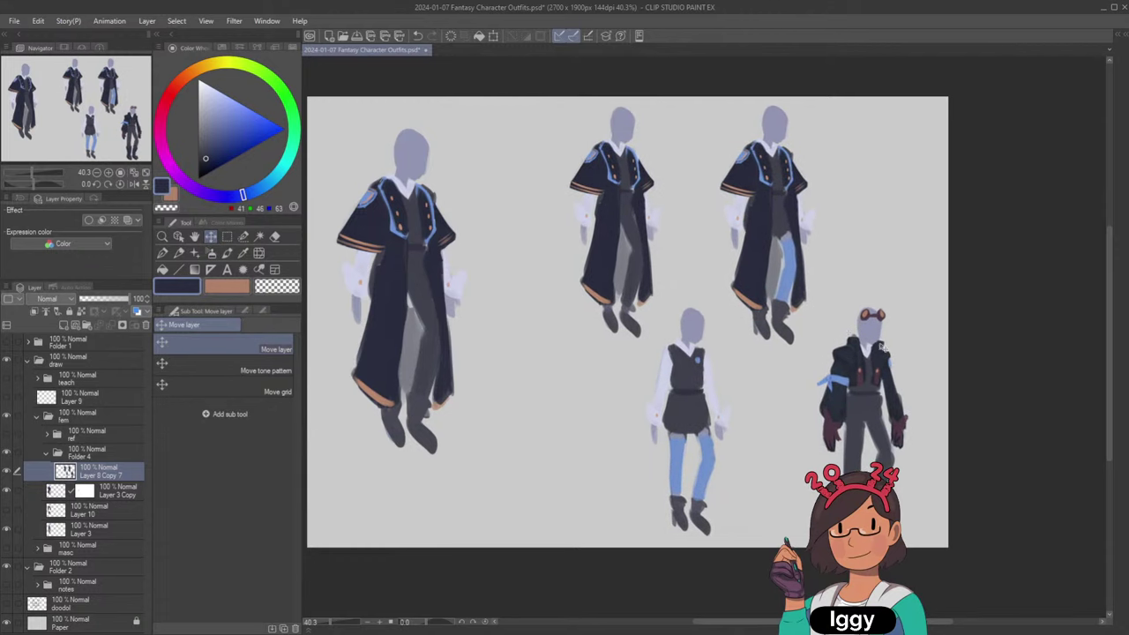
Reorder Layer 3 so it sits above Layer 10, directly beneath Layer 3 Copy.
click(179, 237)
click(115, 491)
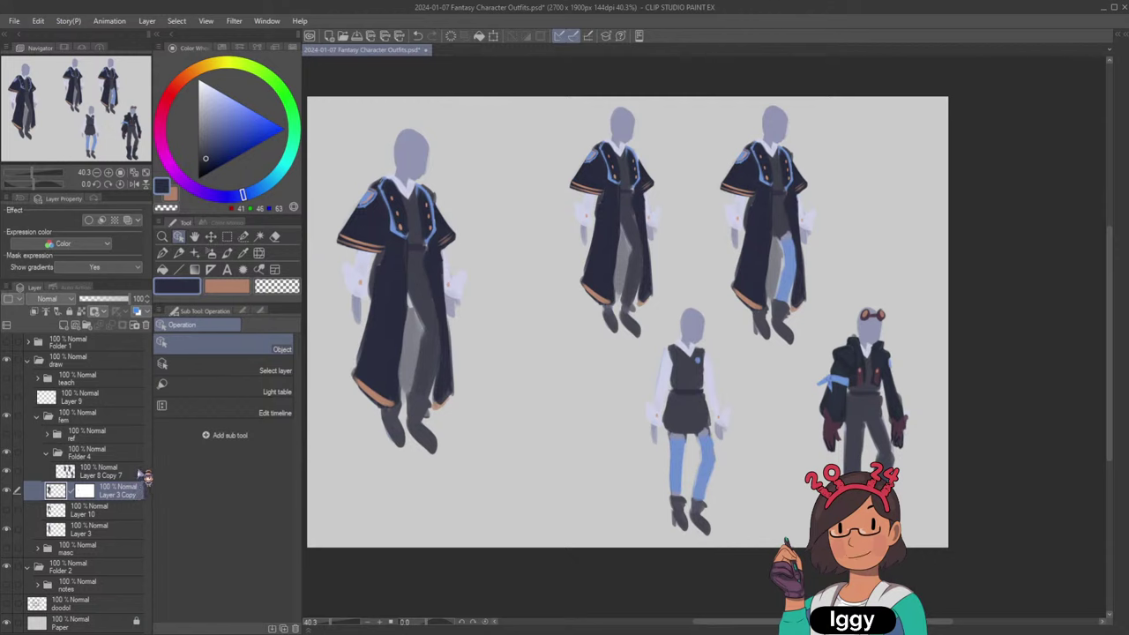
click(128, 470)
click(135, 497)
drag(131, 536, 129, 514)
Enlarge the large coat figure by transforming Layer 3 and Layer 3 Copy together, and shift it towards the smaller figures.
ctrl+click(134, 494)
key(ctrl+t)
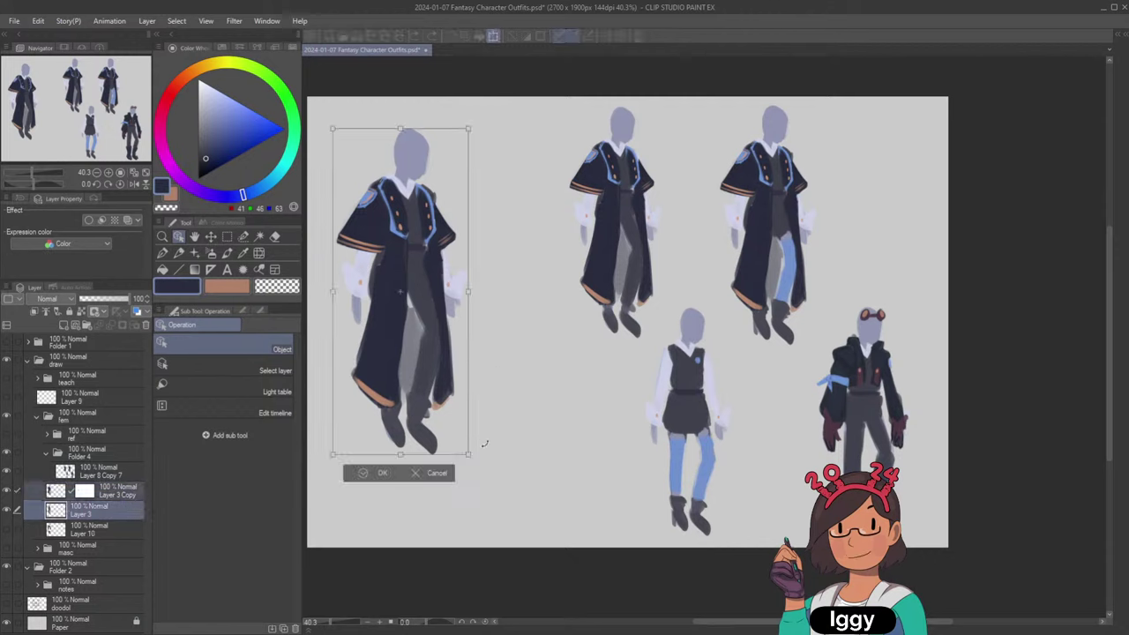
drag(469, 455, 523, 445)
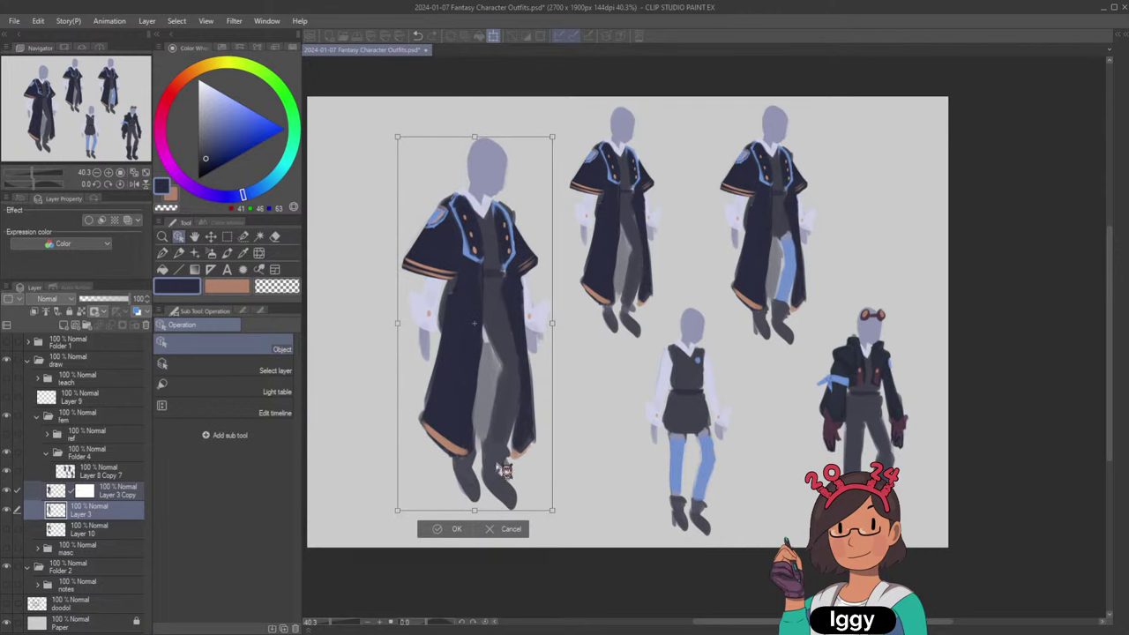
click(456, 529)
Duplicate Layer 3 and move the copied vest figure out beside the large coat figure, towards the canvas's empty side.
click(115, 519)
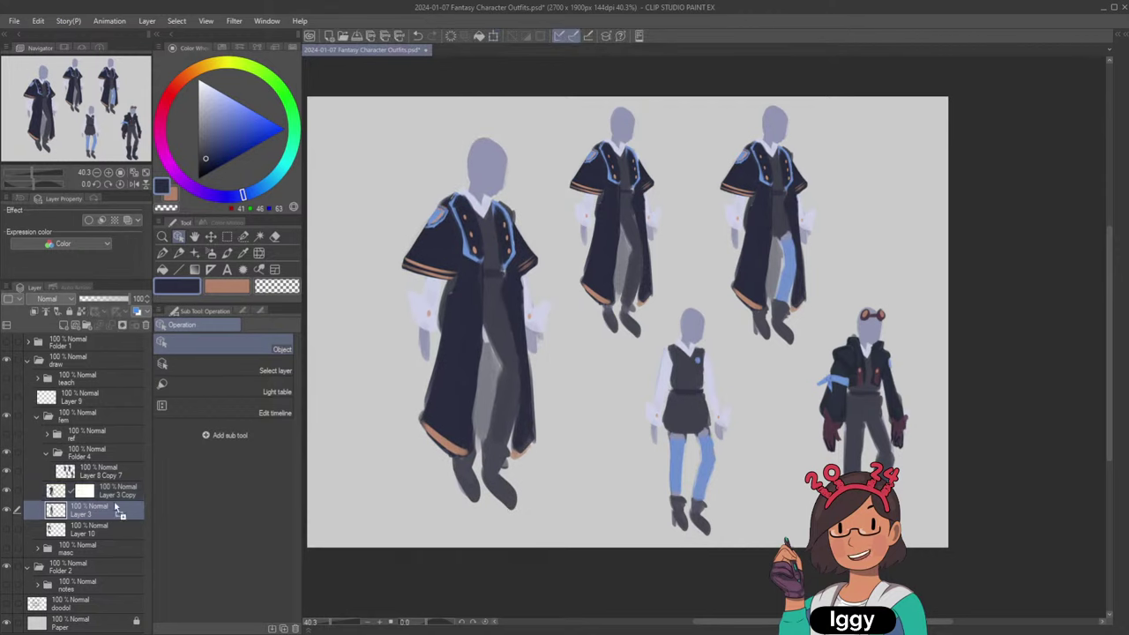
drag(114, 508, 116, 506)
click(211, 237)
drag(488, 343, 366, 348)
Shift the layer with the four smaller figures sideways, away from the large coat figure.
scroll(463, 354, down, 4)
scroll(515, 277, up, 2)
click(180, 238)
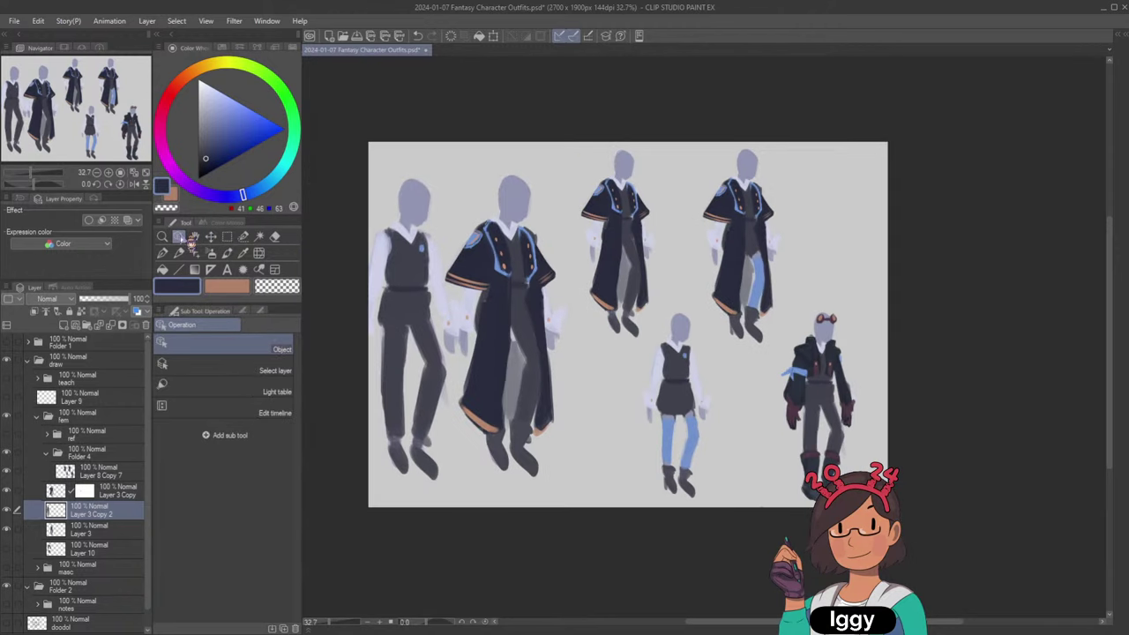
drag(620, 274, 647, 276)
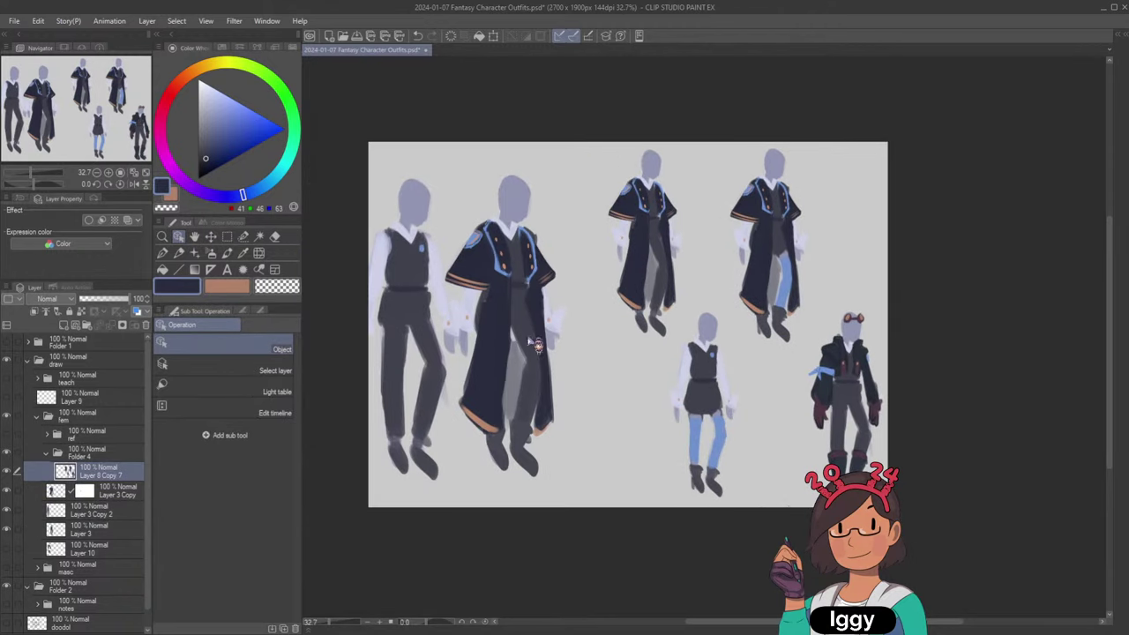
Try to move the large coat figure sideways on its own and hide Layer 3 to compare, and undo the changes.
mouse_move(530, 342)
mouse_down()
mouse_move(572, 337)
mouse_move(538, 343)
mouse_up()
key(ctrl+z)
click(7, 530)
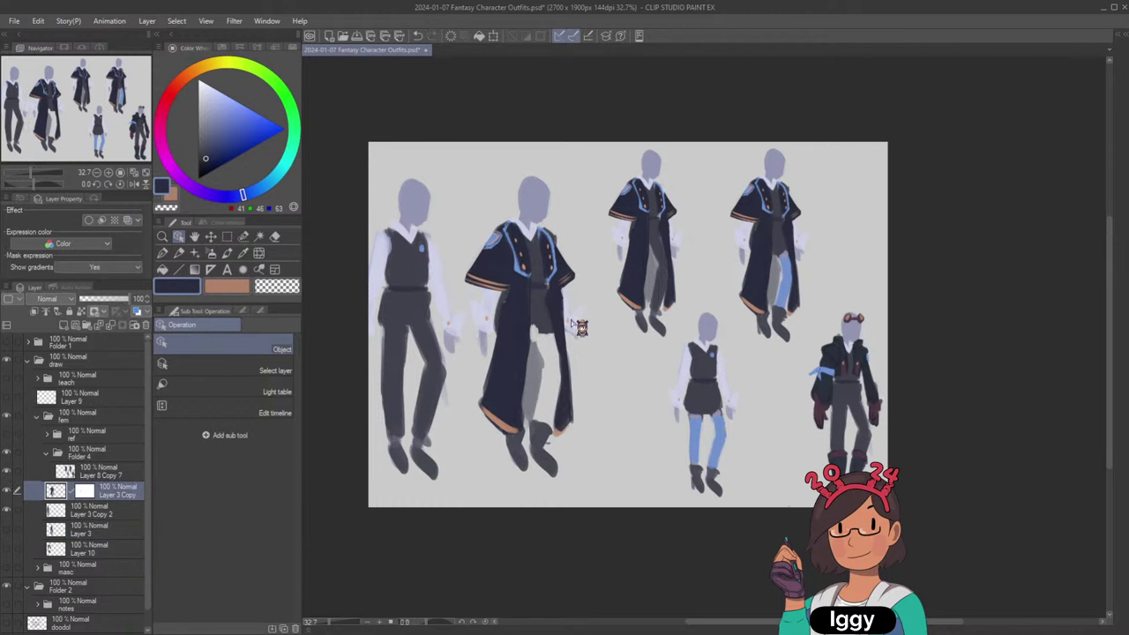
click(14, 533)
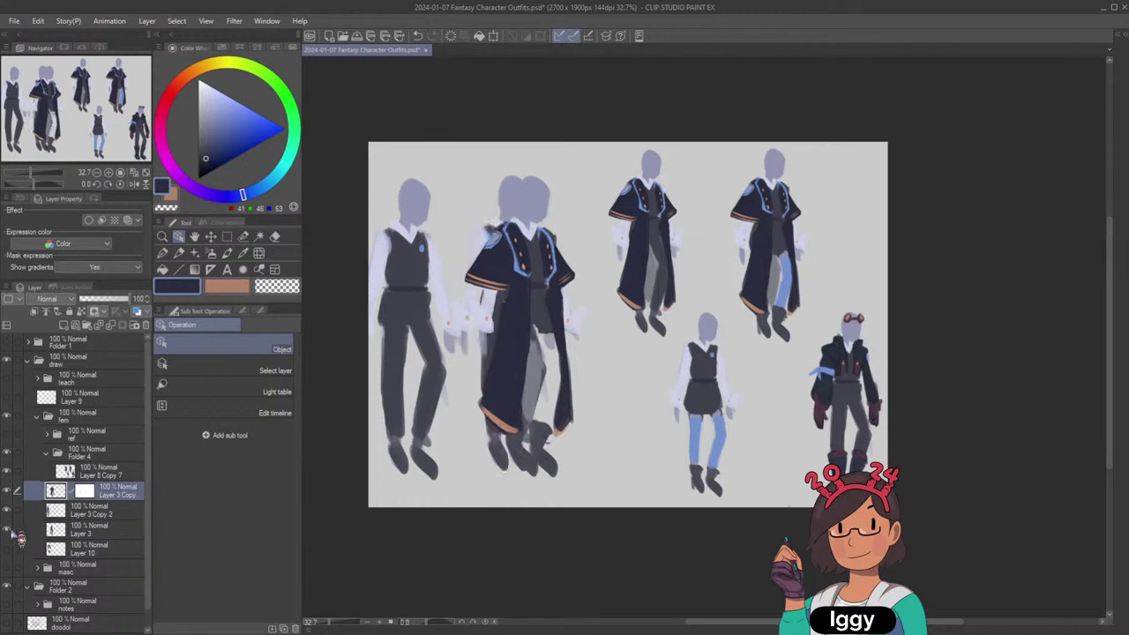
key(ctrl+z)
key(ctrl+z)
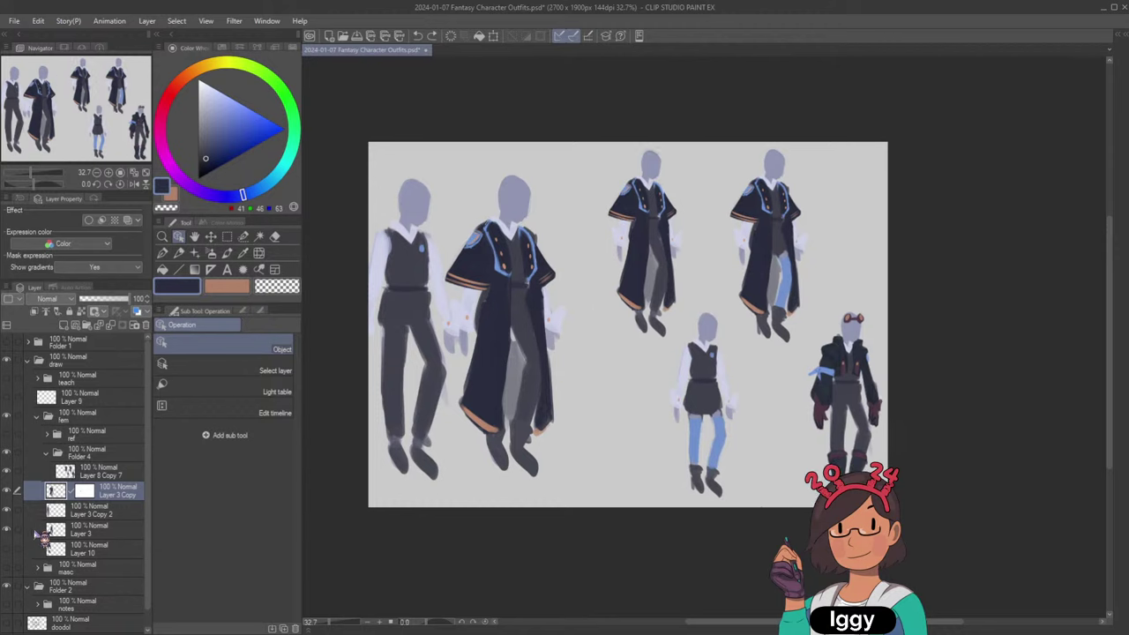
Try merging Layer 3 Copy with Layer 3 Copy 2 and moving the result sideways, and undo both changes.
click(125, 514)
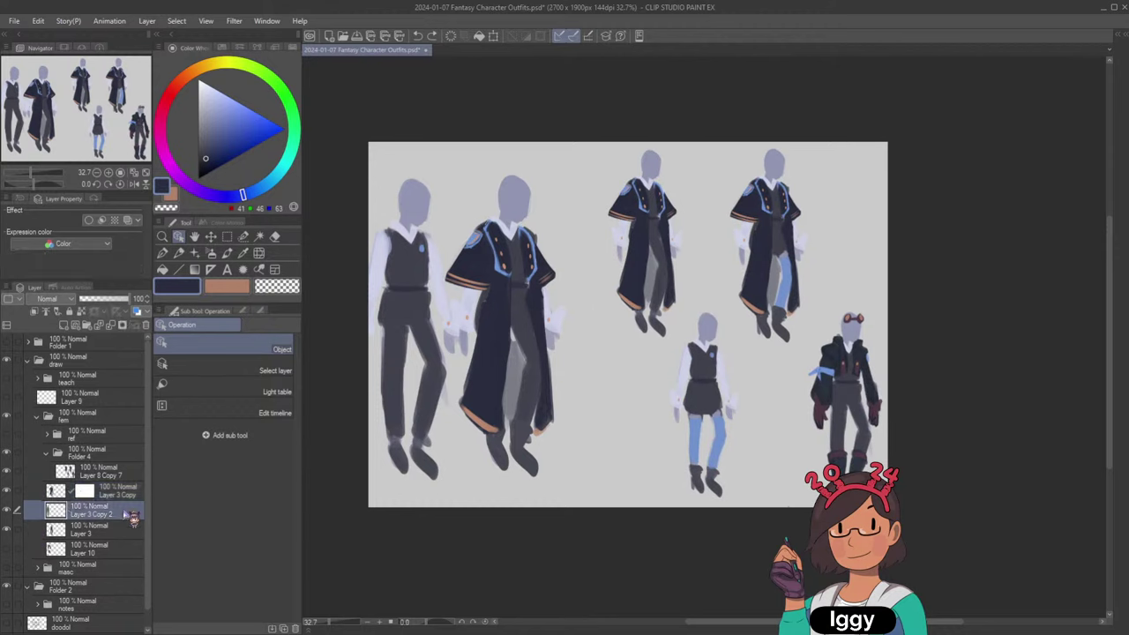
click(10, 512)
click(11, 512)
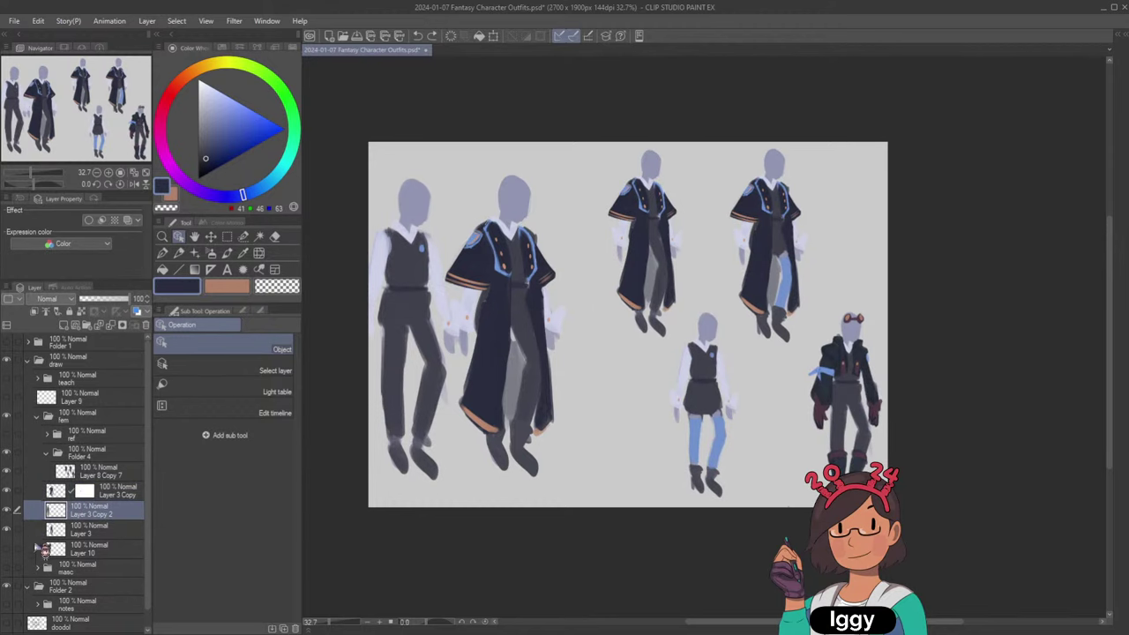
click(6, 491)
click(6, 491)
click(123, 497)
shift+click(123, 514)
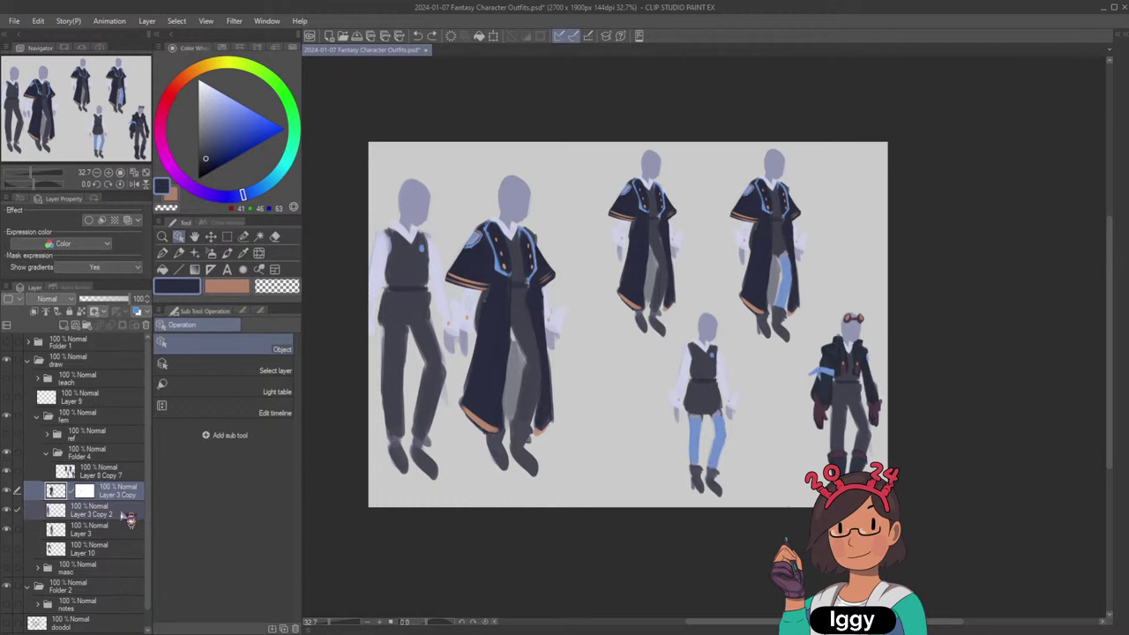
key(shift+alt+e)
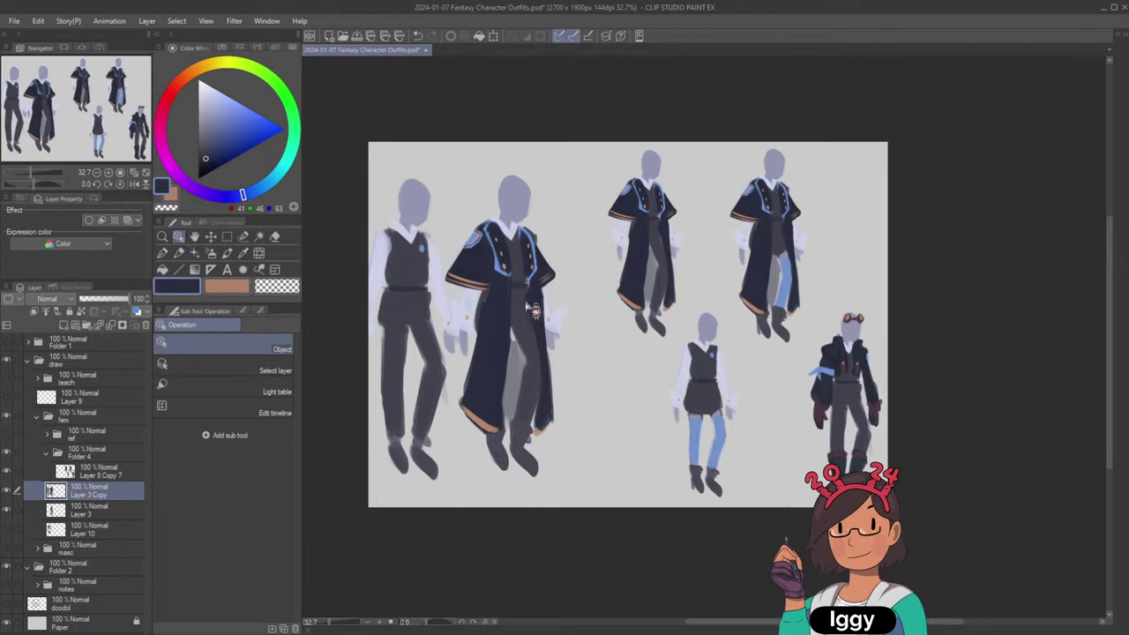
drag(532, 312, 567, 320)
key(ctrl+z)
key(ctrl+z)
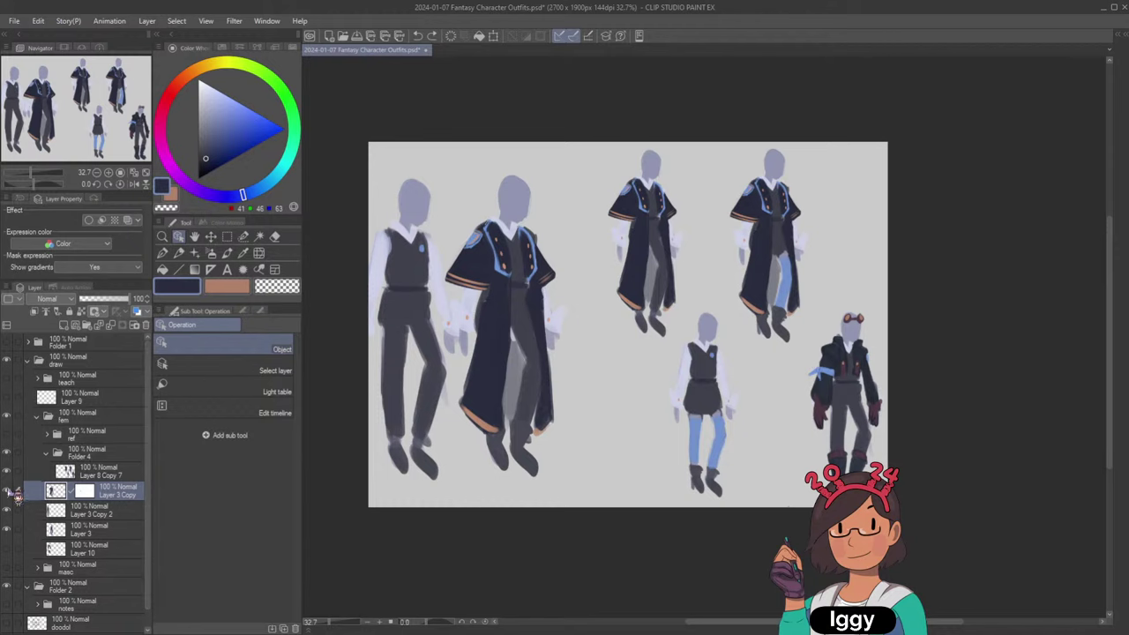
Compare the coat and vest layers by toggling their visibility, and delete Layer 3 Copy 2, leaving the coat layer shown.
click(7, 491)
click(8, 490)
click(7, 510)
click(9, 510)
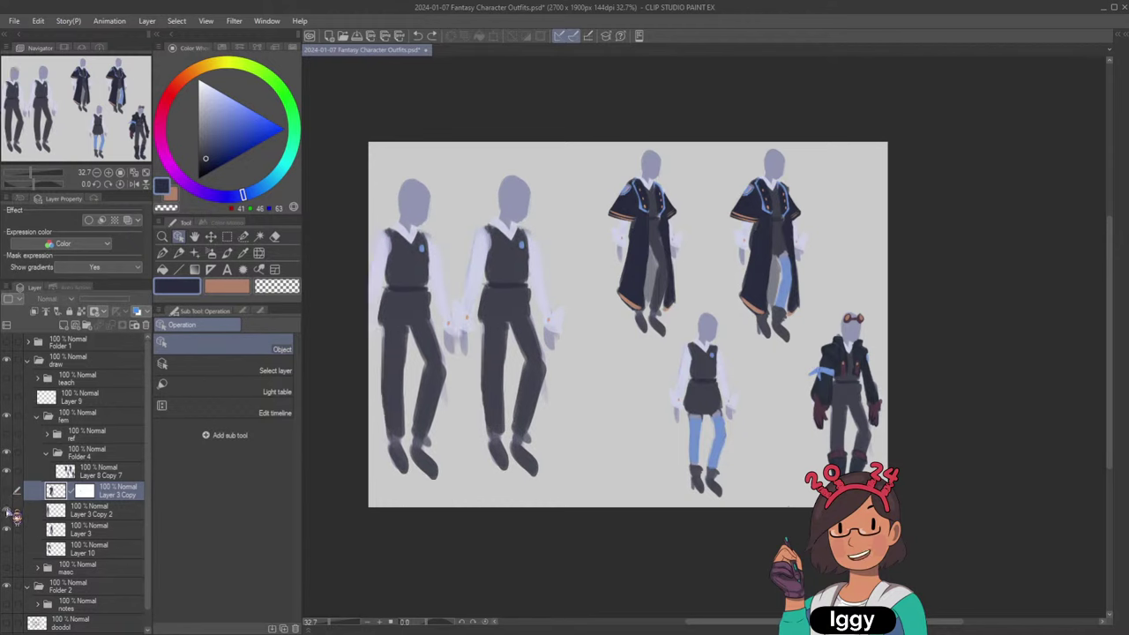
click(9, 511)
click(9, 510)
click(81, 512)
click(145, 326)
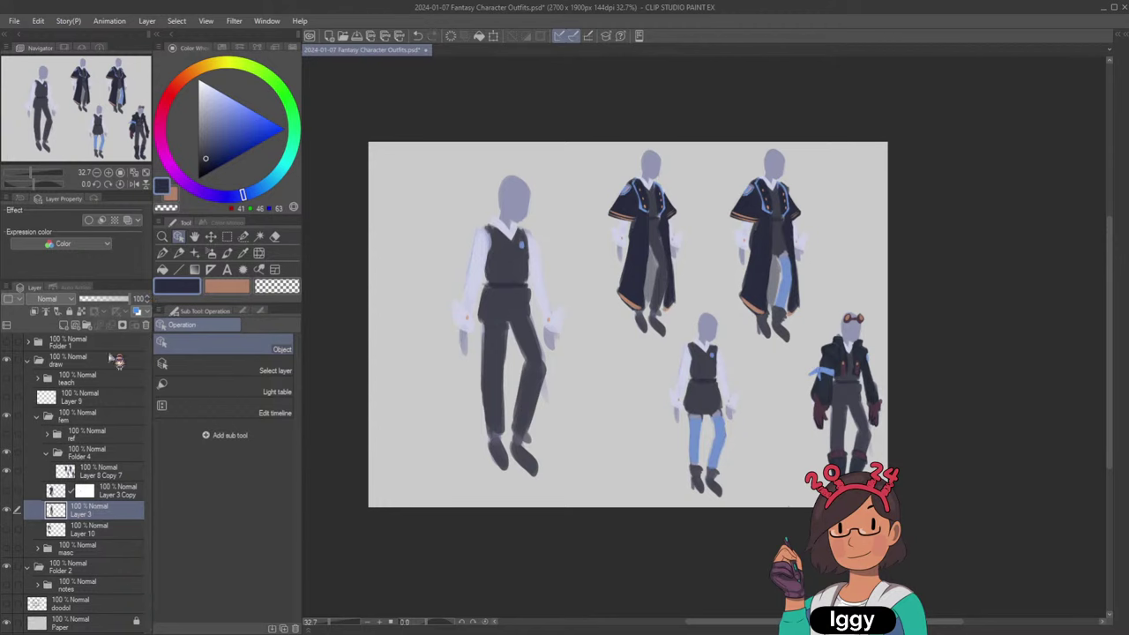
click(7, 492)
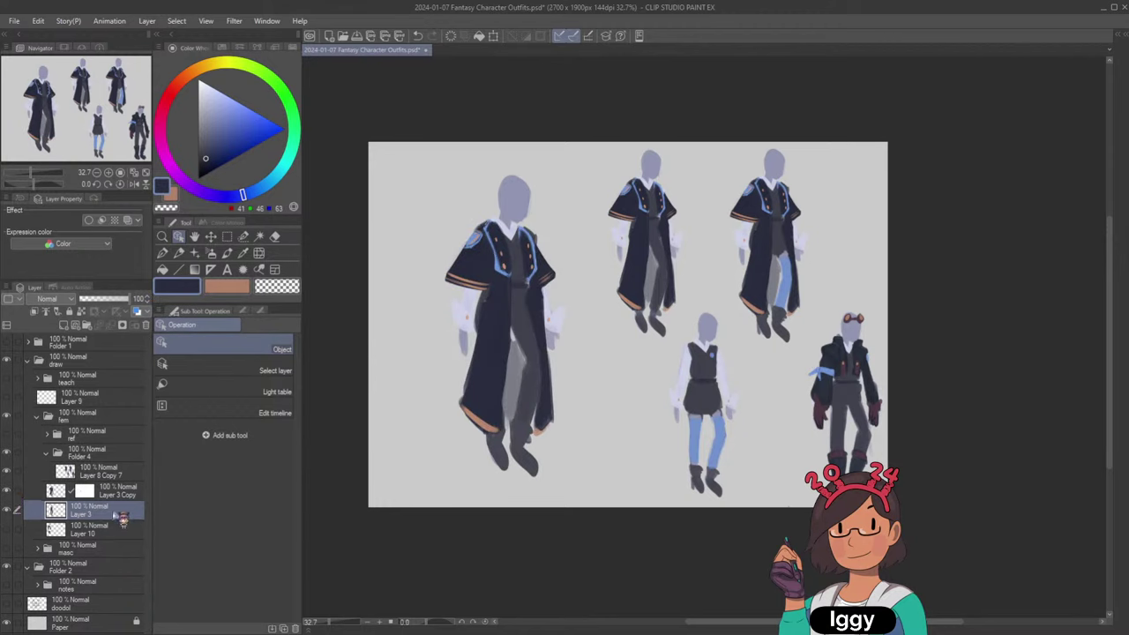
Duplicate Layer 3 beneath itself, and merge the coat on Layer 3 Copy with the original Layer 3.
drag(115, 535, 113, 526)
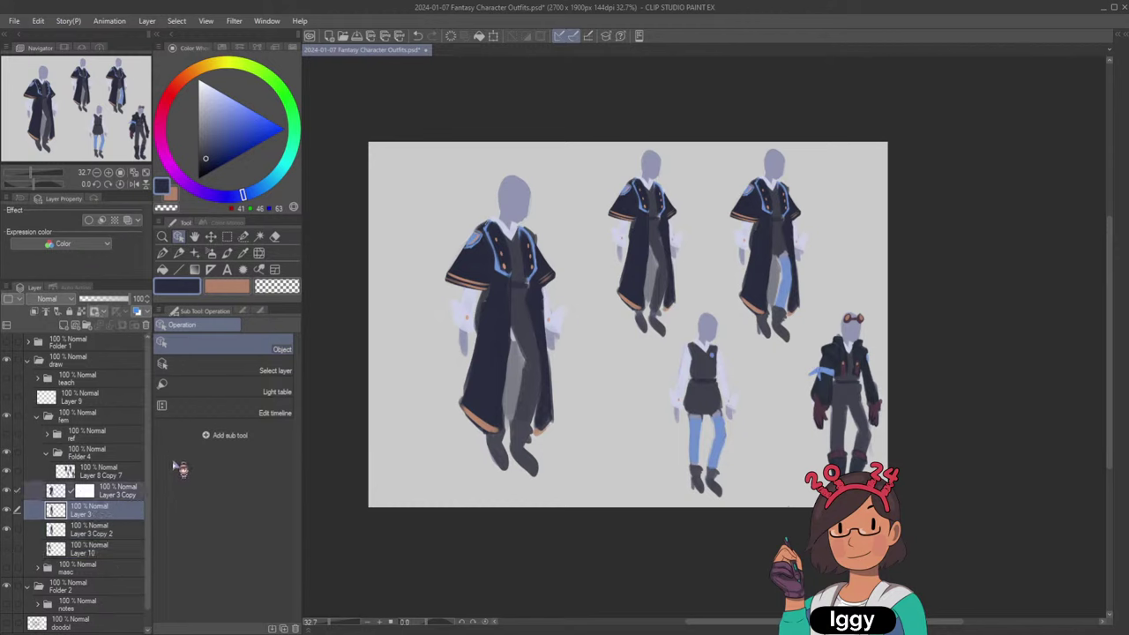
key(shift+alt+e)
Move the merged coat figure and the vest figure on Layer 3 Copy 2 apart so they stand side by side.
drag(533, 331, 578, 336)
click(95, 510)
drag(499, 357, 417, 363)
drag(547, 355, 569, 333)
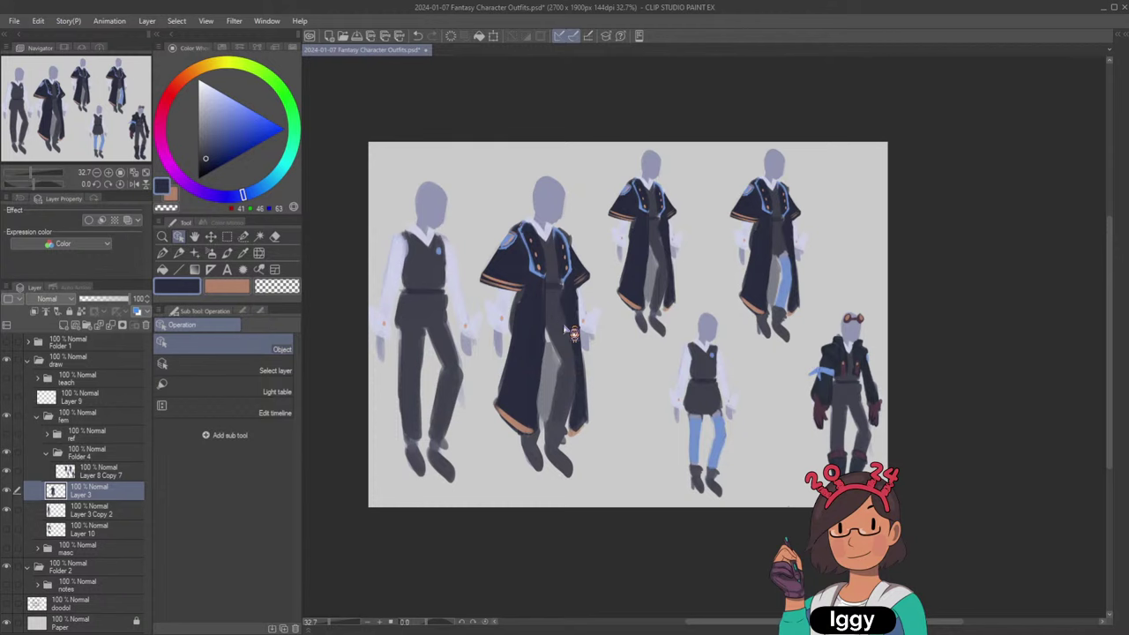
Switch to the Dense watercolor 3 brush and sample the vest figure's lavender-grey head as the sub colour.
click(228, 288)
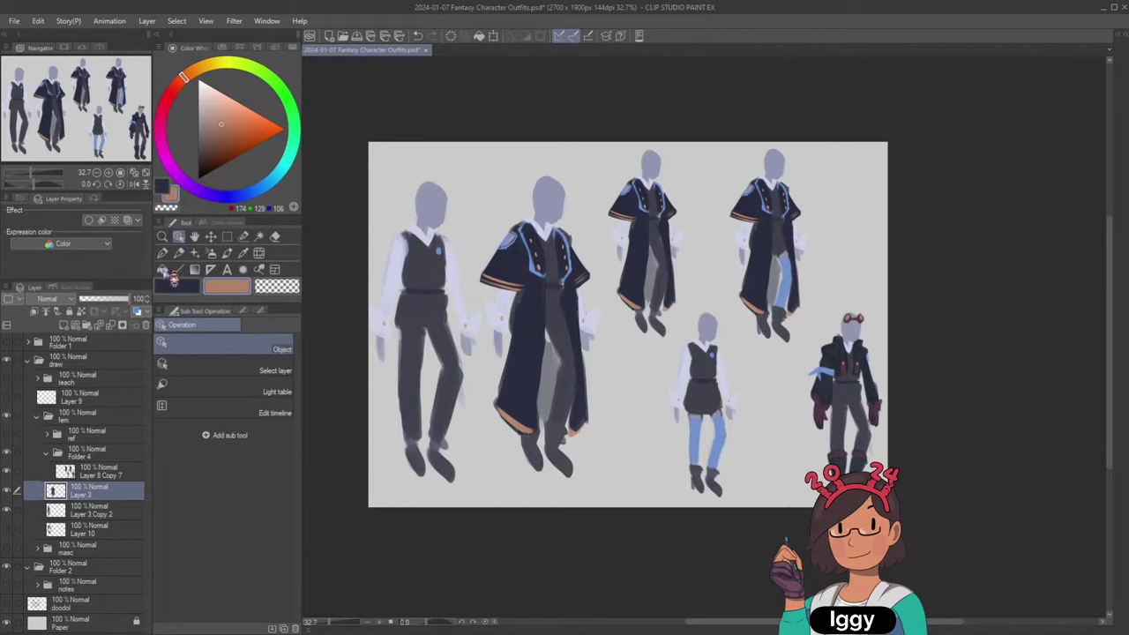
click(163, 270)
click(163, 254)
click(227, 254)
alt+click(439, 215)
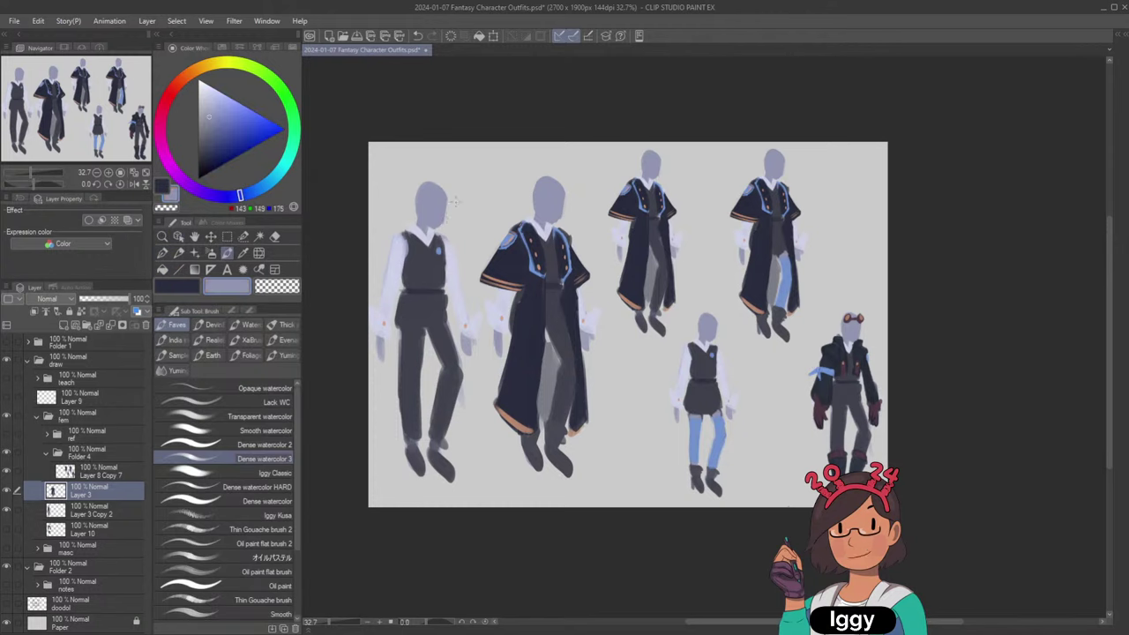
Nudge the vest and coat figures slightly up and towards the smaller figures, and shift the smaller figures sideways to even the spacing.
click(178, 237)
drag(547, 290, 560, 288)
drag(446, 302, 457, 293)
drag(570, 313, 574, 308)
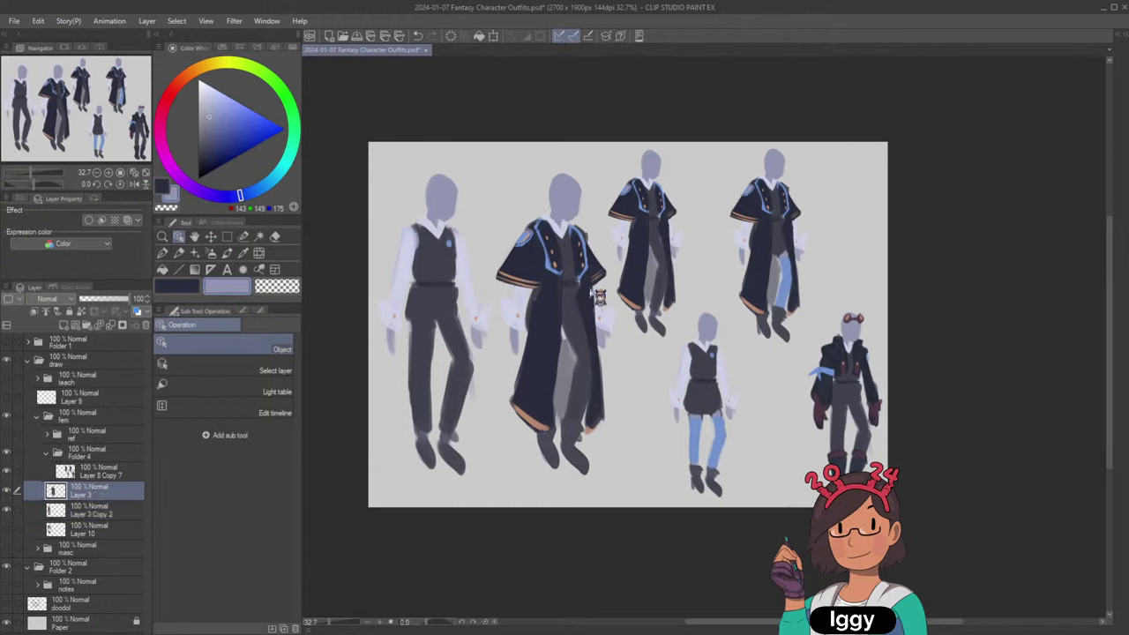
drag(677, 280, 688, 282)
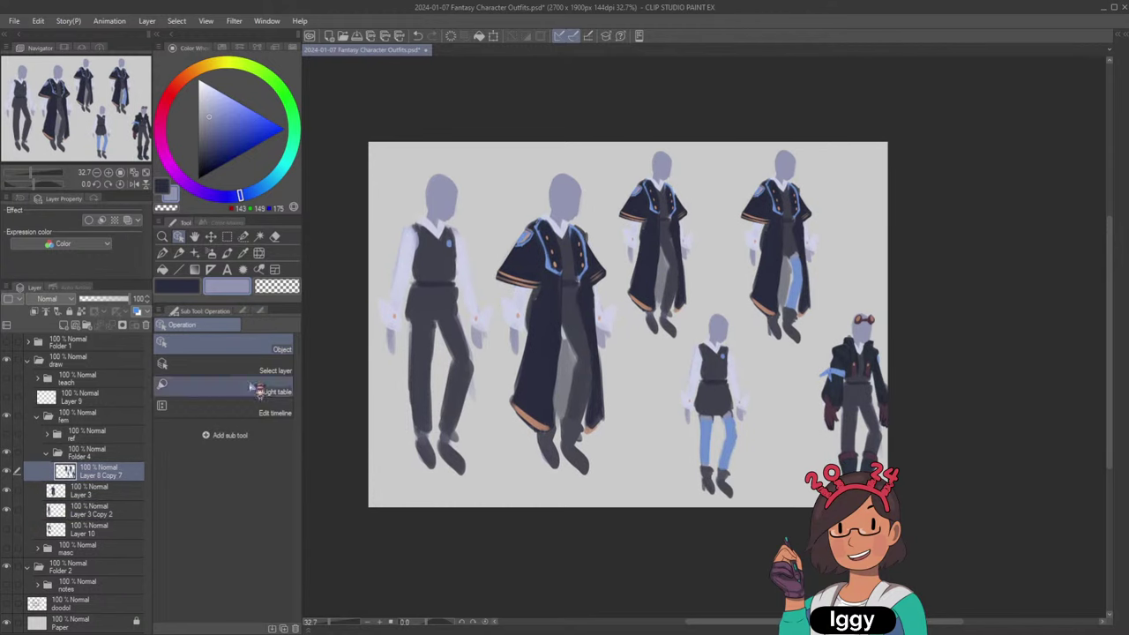
Collapse and hide the fem folder, and show and select the masc folder instead.
click(35, 468)
click(36, 416)
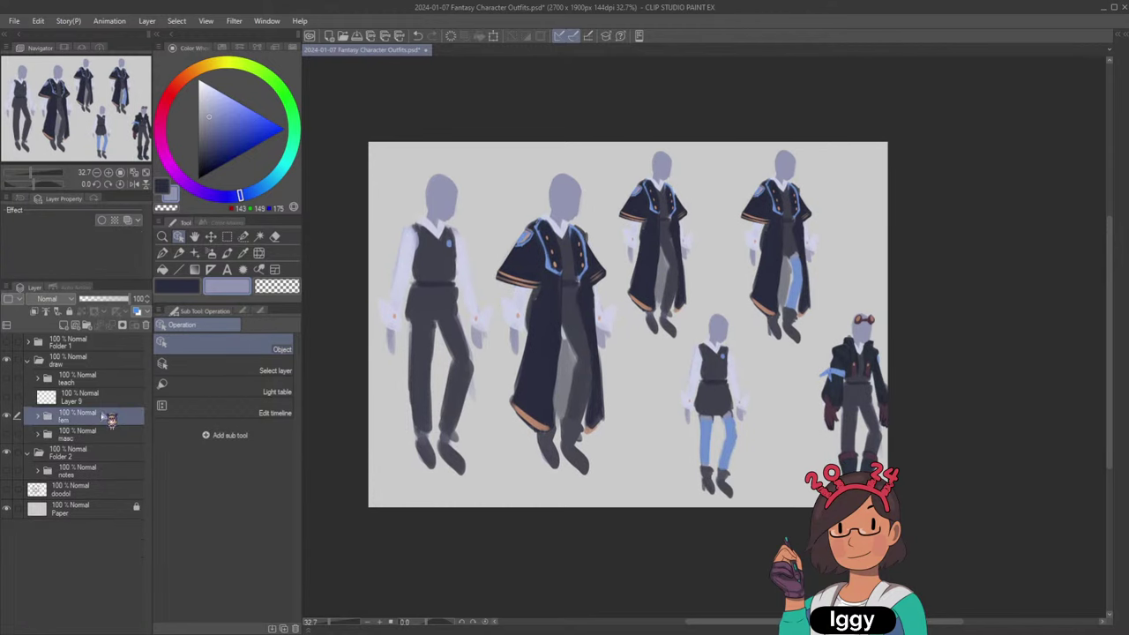
click(6, 415)
click(7, 434)
click(64, 436)
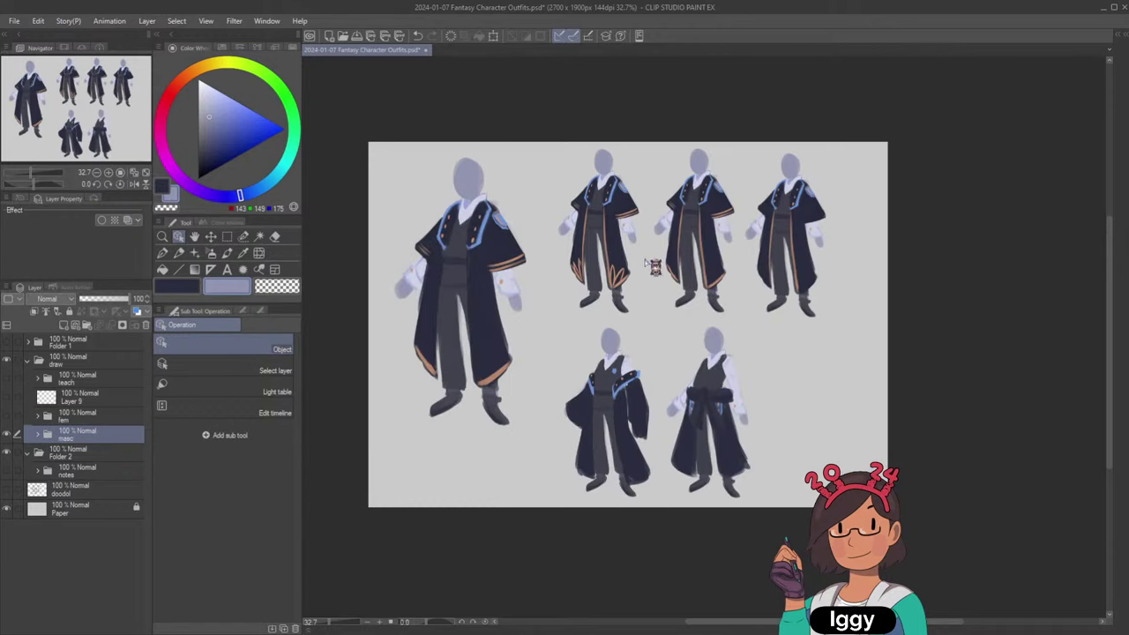
click(620, 274)
drag(614, 267, 629, 269)
key(ctrl+z)
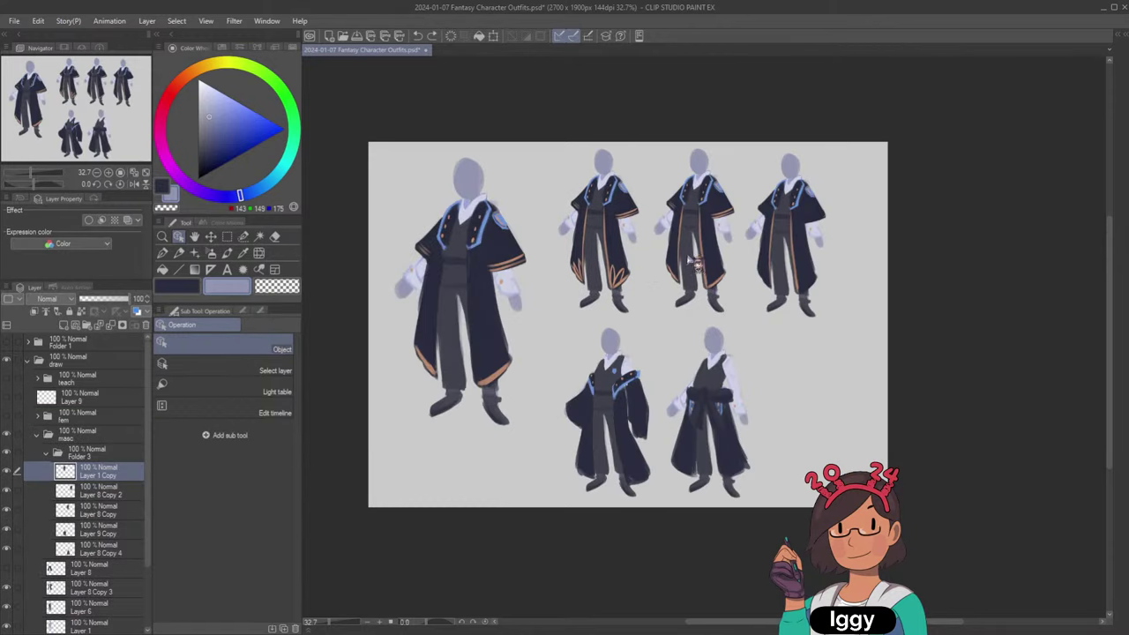
Select all five figure layers in Folder 3 and move them together sideways, away from the large figure.
shift+click(97, 549)
click(211, 237)
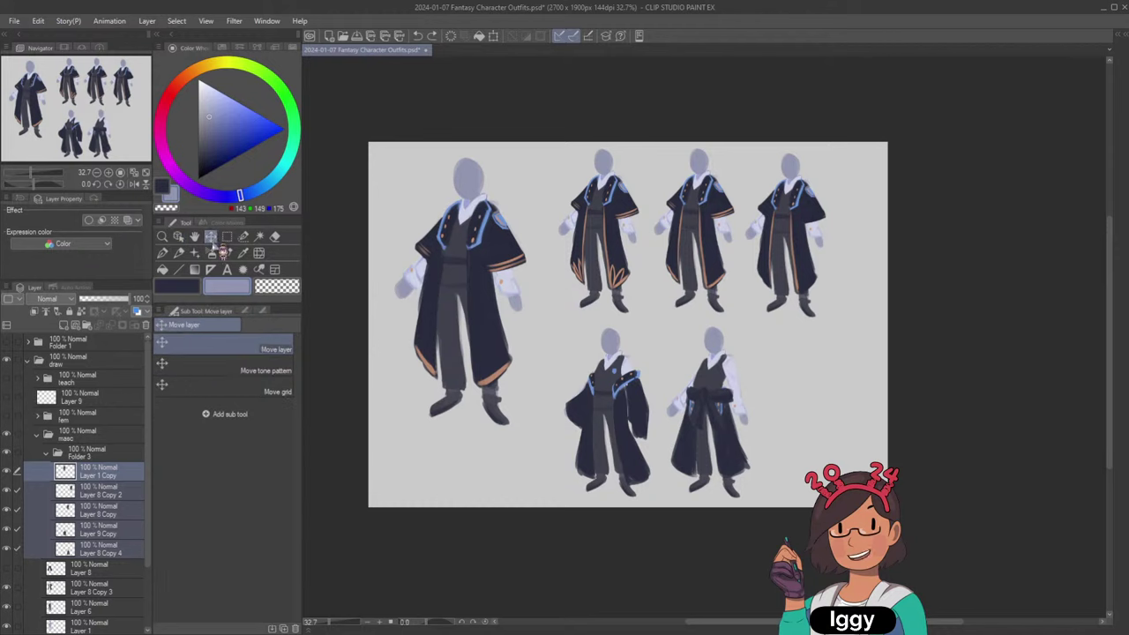
drag(744, 307, 806, 315)
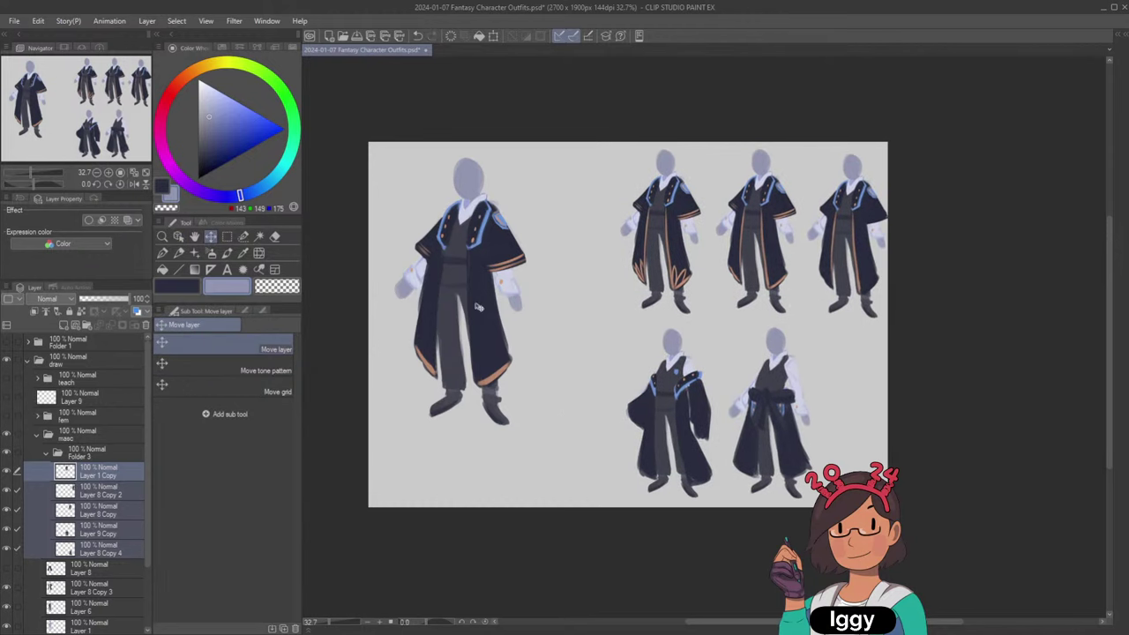
Move Layer 8 Copy 3, Layer 6 and Layer 1 together so the large coat figure sits lower and closer to the smaller figures.
click(122, 572)
click(121, 592)
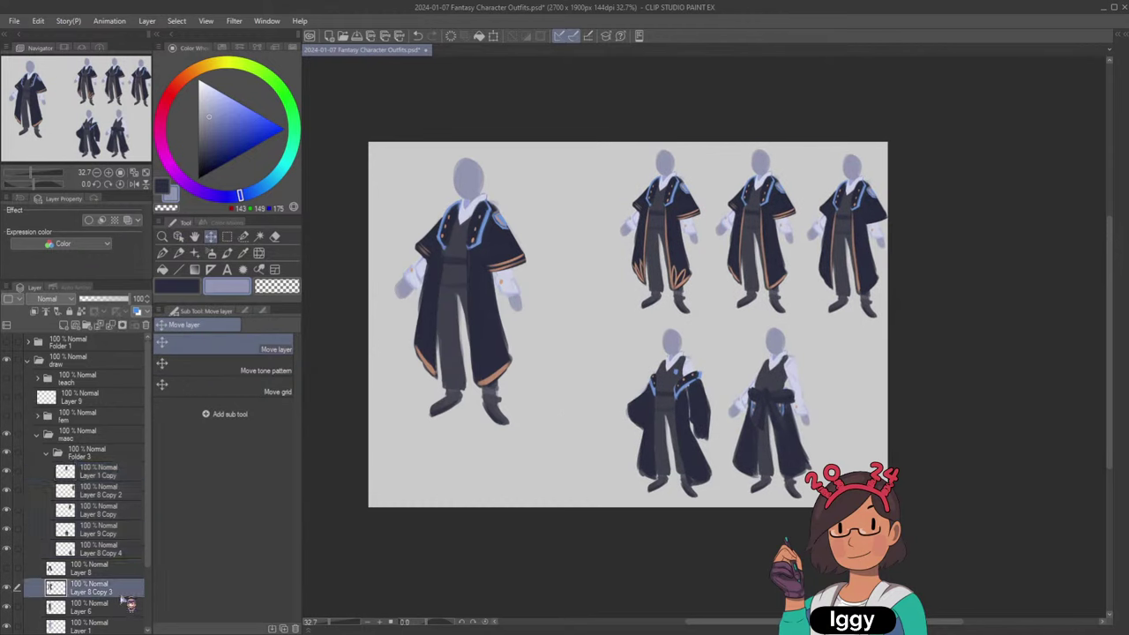
shift+click(125, 601)
drag(468, 351, 535, 355)
key(ctrl+z)
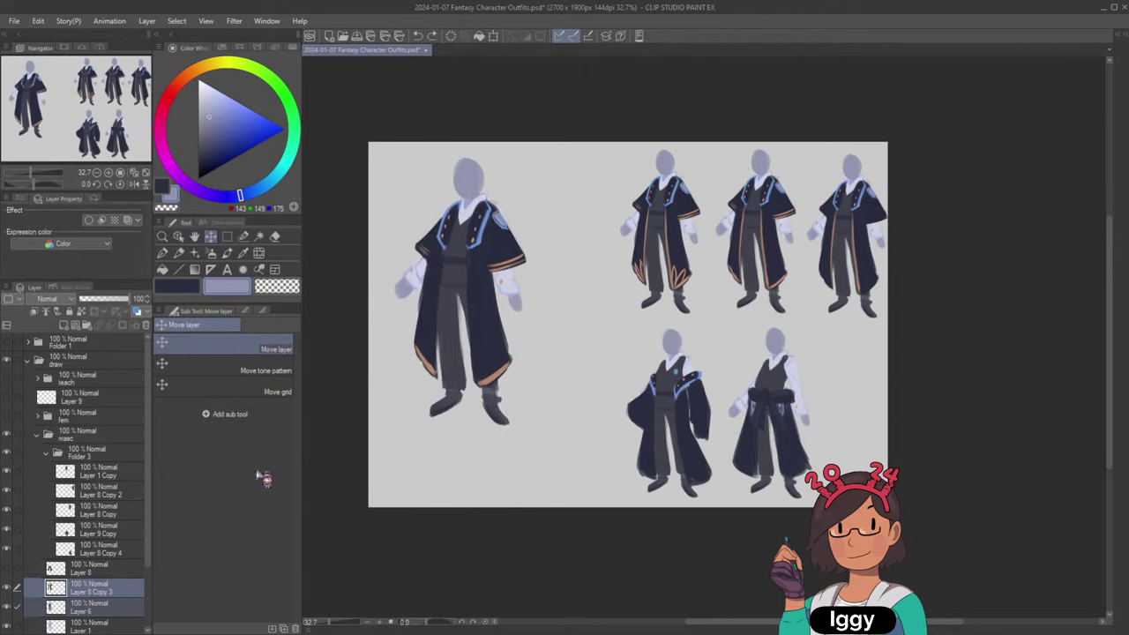
scroll(159, 540, down, 2)
shift+click(140, 579)
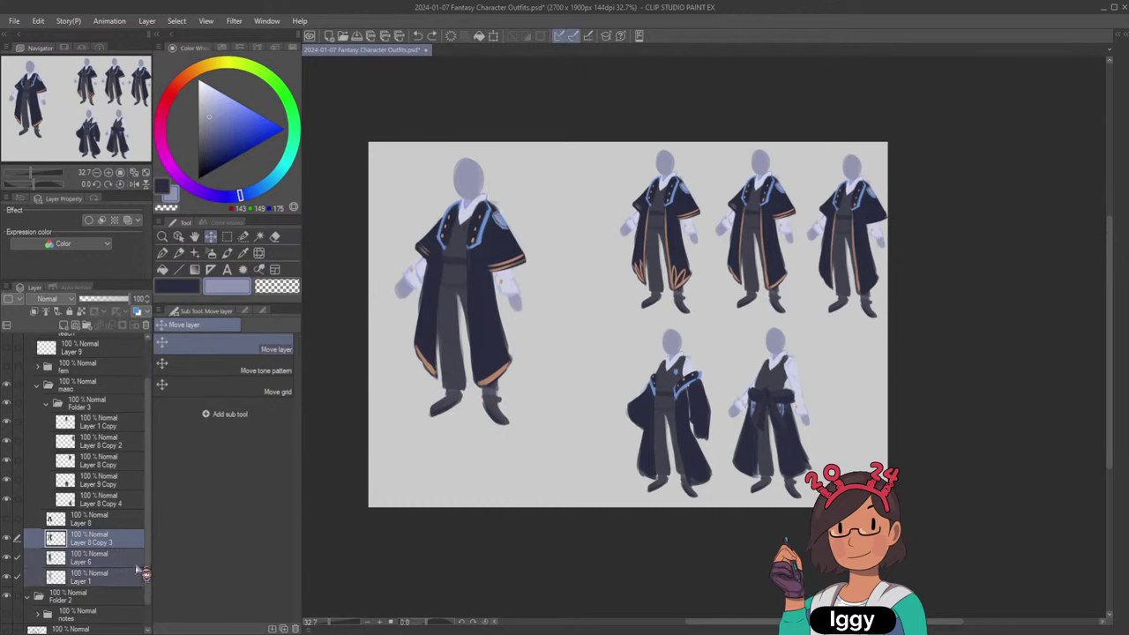
drag(495, 311, 582, 340)
Try to move the large figure's Layer 6 and Layer 1 sideways with a transform.
click(126, 565)
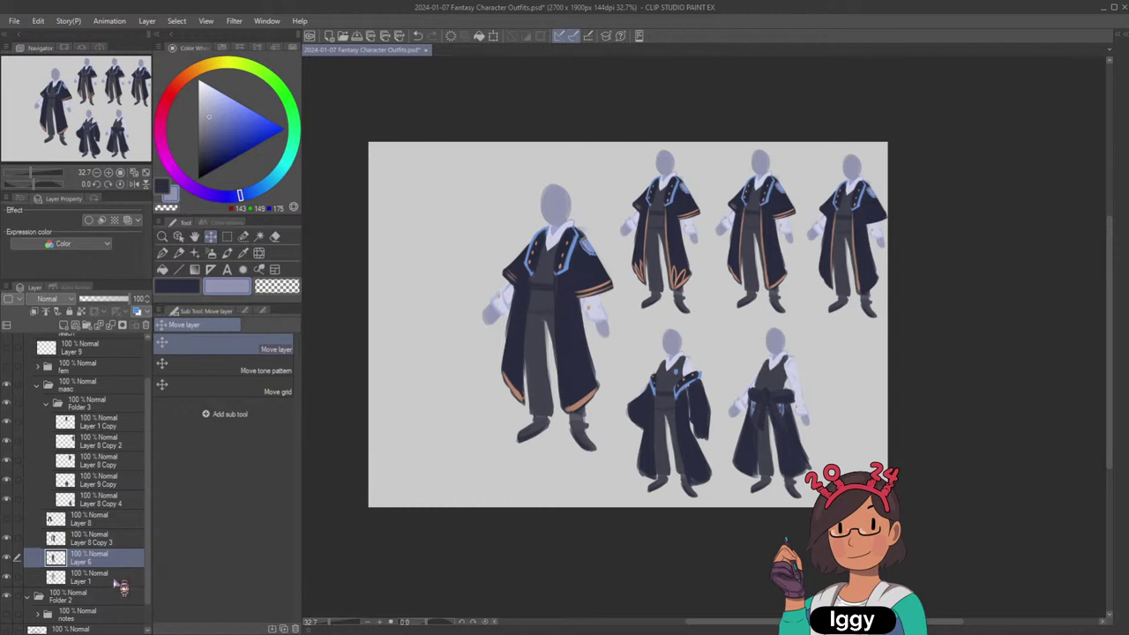
shift+click(124, 584)
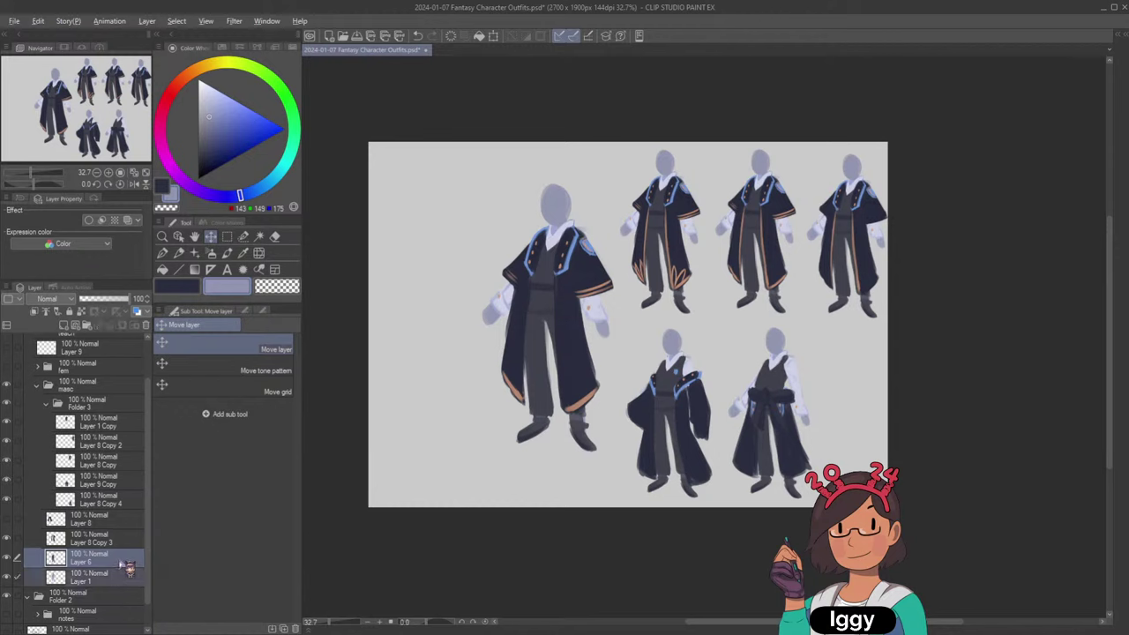
key(ctrl+t)
drag(551, 326, 467, 333)
click(503, 480)
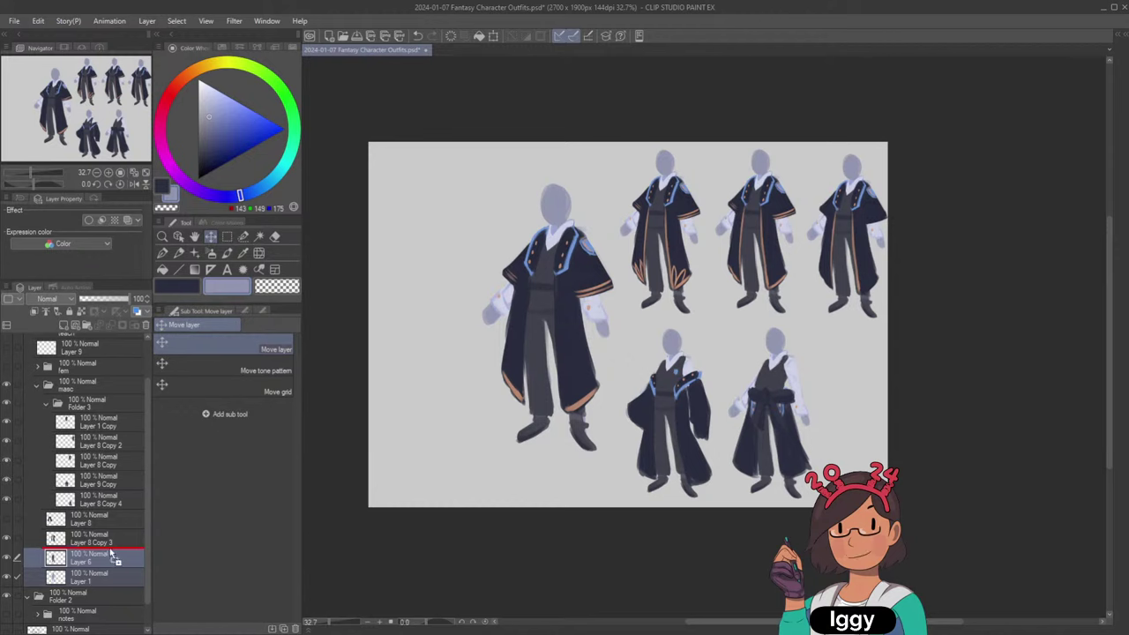
Duplicate the large figure's selected base layers into a single copy beneath Layer 8 Copy 3.
drag(110, 553, 157, 540)
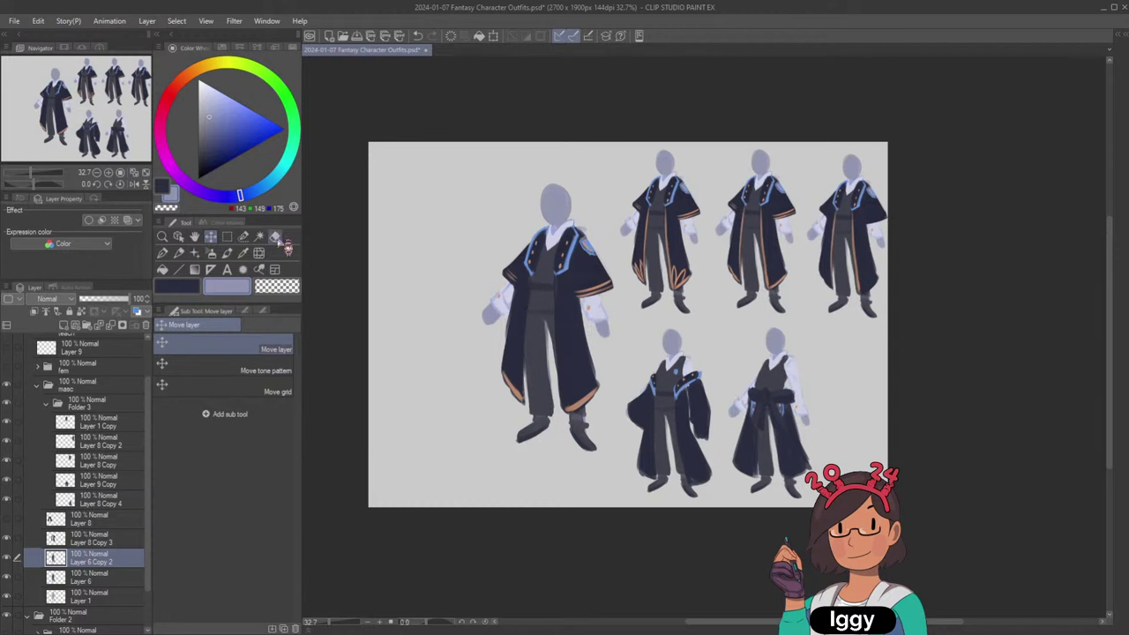
Place the base figure, Layer 6 Copy 2, beside the large coat figure and paint a blue crest on its vest in the coat trim colour.
drag(598, 381, 478, 390)
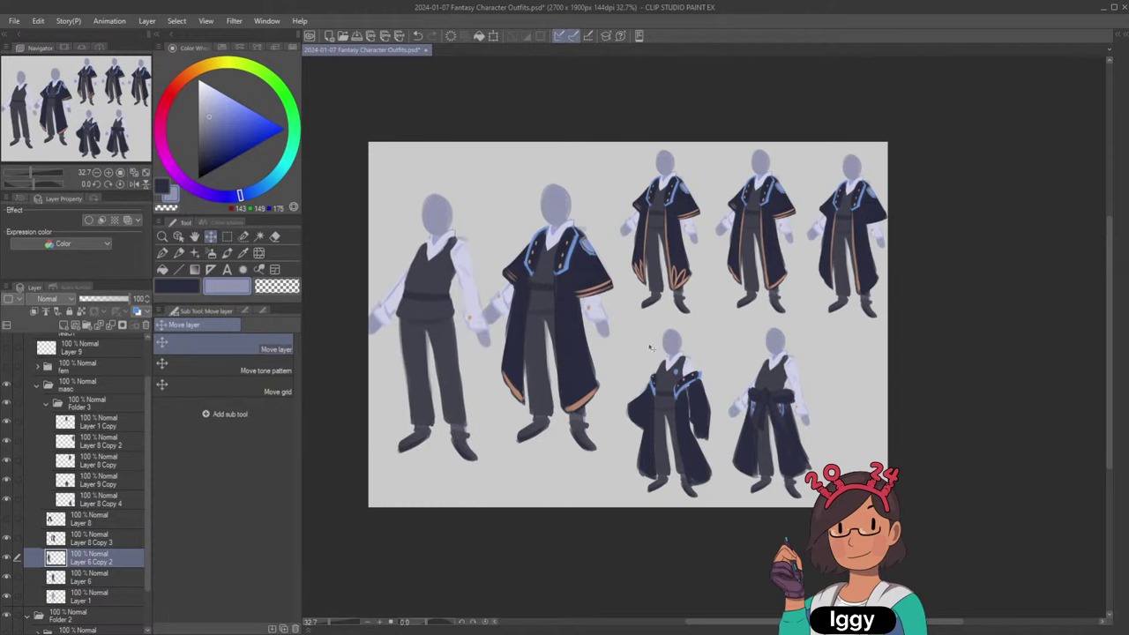
key(b)
alt+click(596, 242)
scroll(596, 243, up, 2)
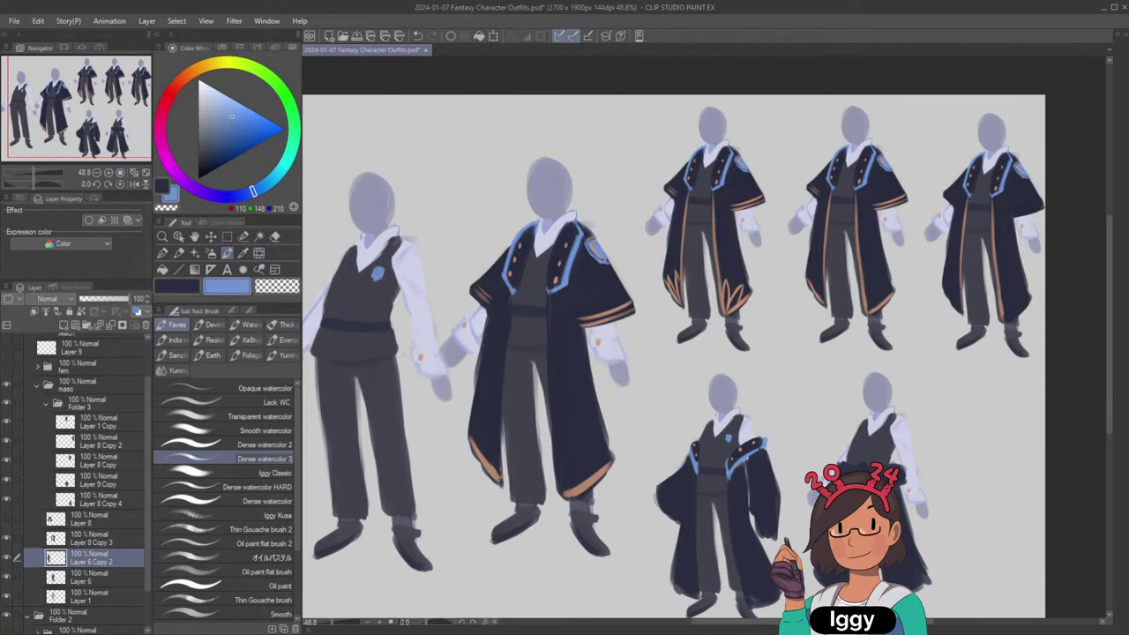
scroll(676, 356, down, 2)
click(144, 172)
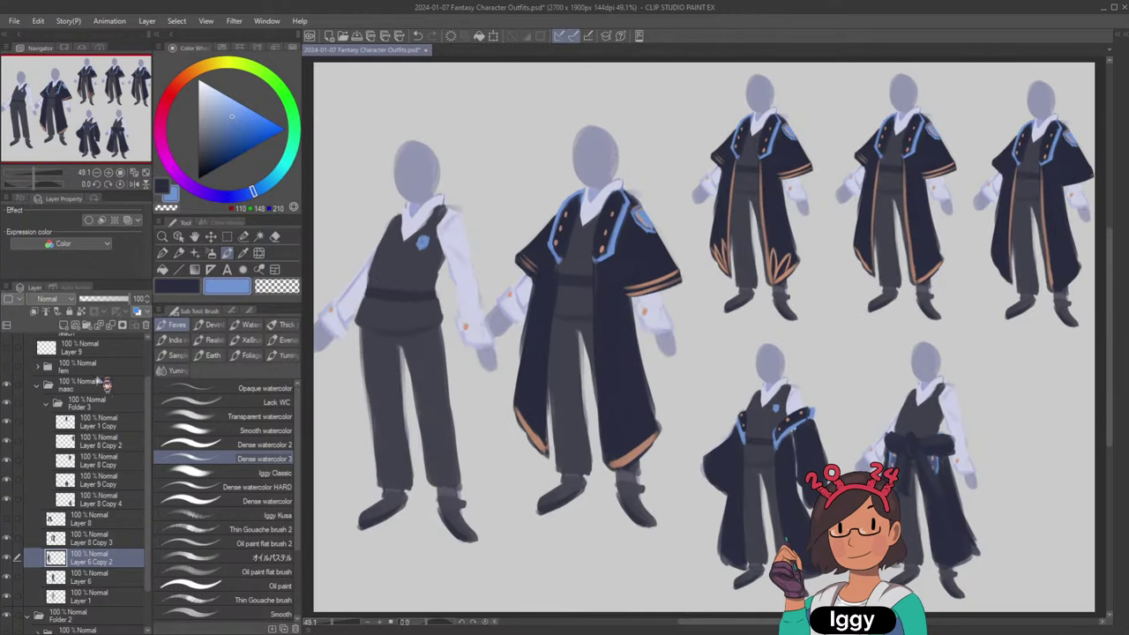
Move the base figure, Layer 6 Copy 2, higher on the sheet and scale it down slightly.
click(178, 237)
click(617, 332)
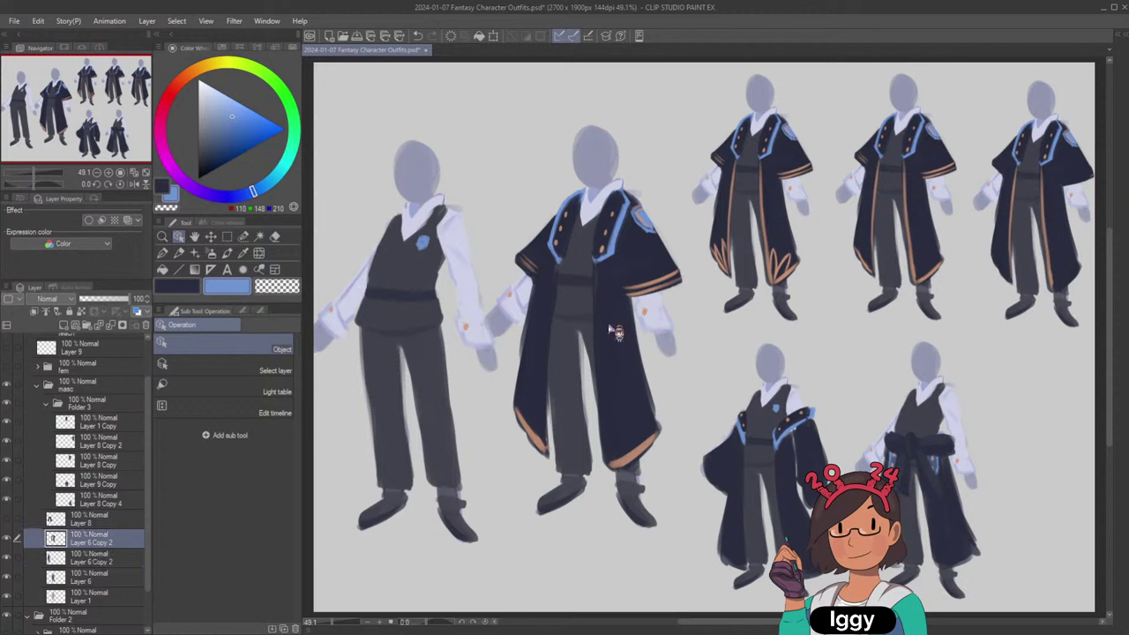
click(418, 298)
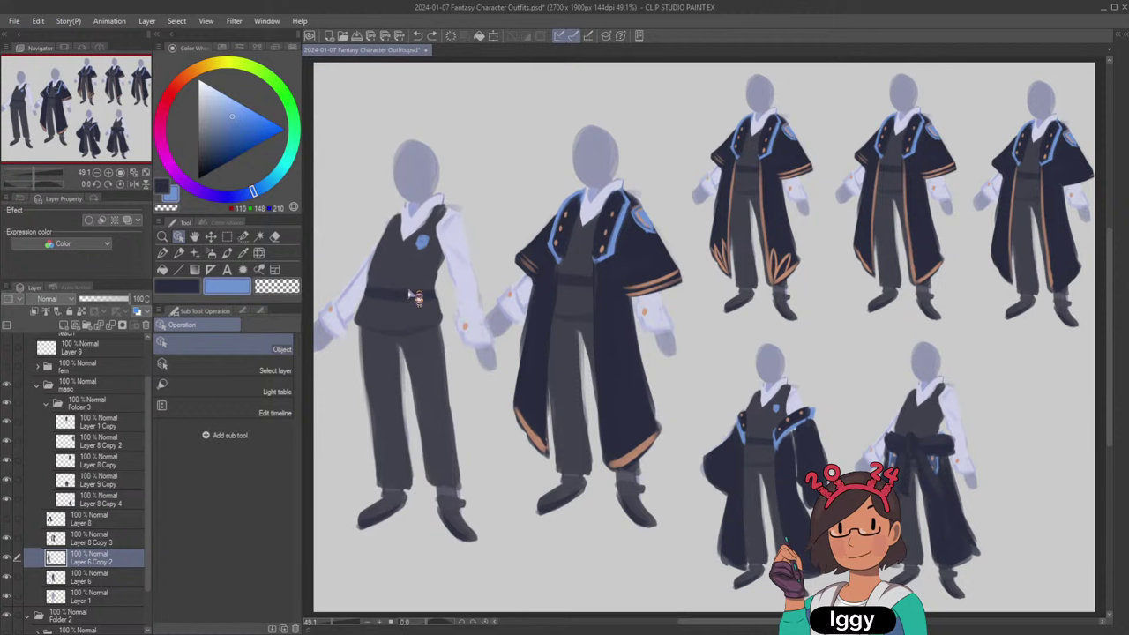
drag(408, 295, 401, 250)
key(ctrl+t)
drag(494, 94, 473, 121)
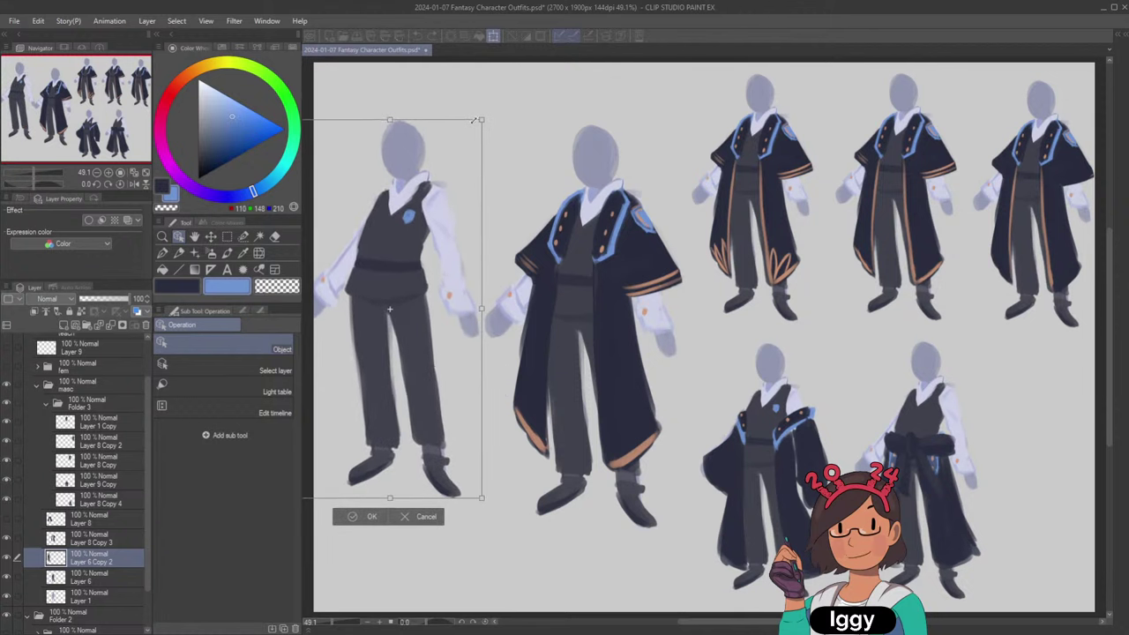
mouse_move(422, 409)
mouse_down()
mouse_move(444, 361)
mouse_move(423, 390)
mouse_up()
click(368, 474)
Reorder Layer 8 Copy 3 beneath Layer 6 Copy 2, then move it with Layer 6 and Layer 1 lower and away from the base figure.
click(597, 373)
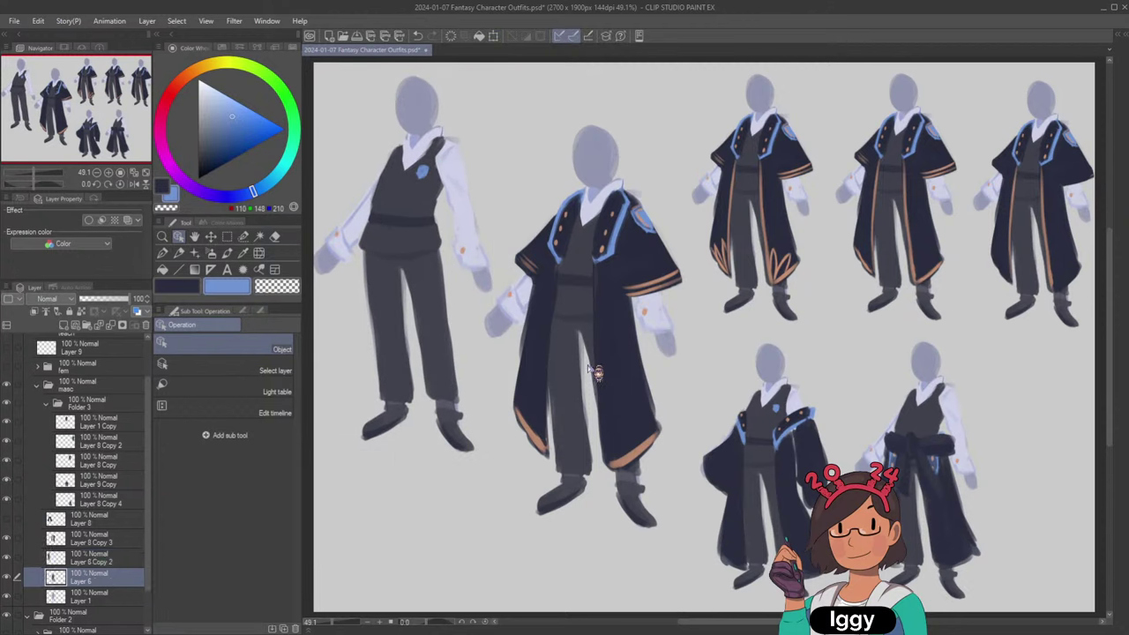
click(117, 541)
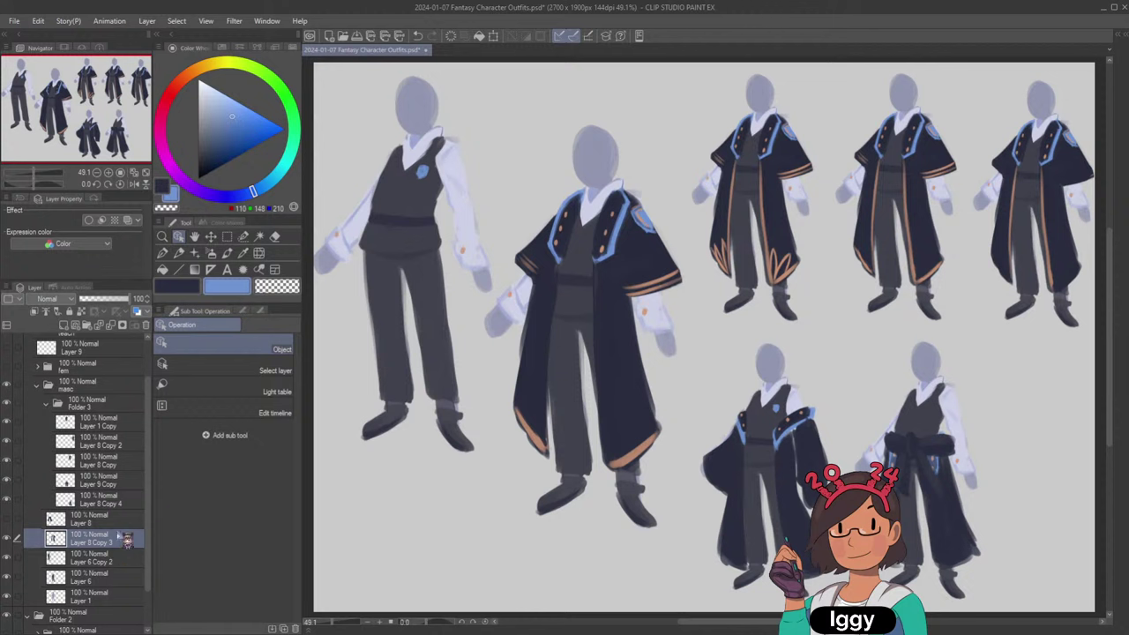
drag(125, 541, 122, 569)
shift+click(118, 597)
key(k)
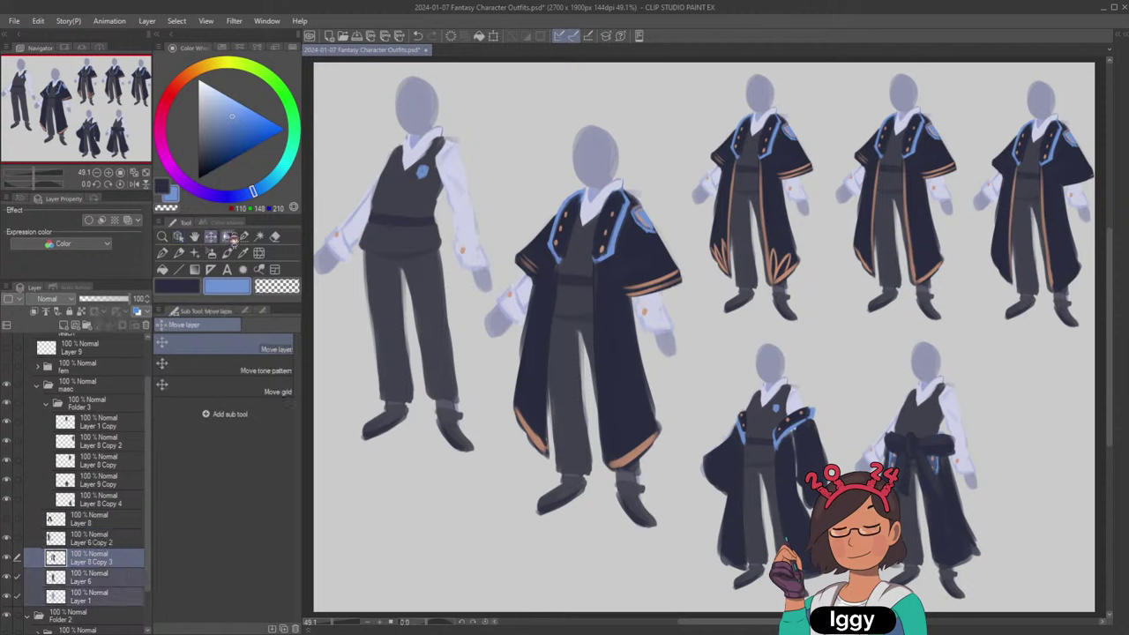
drag(633, 340, 647, 382)
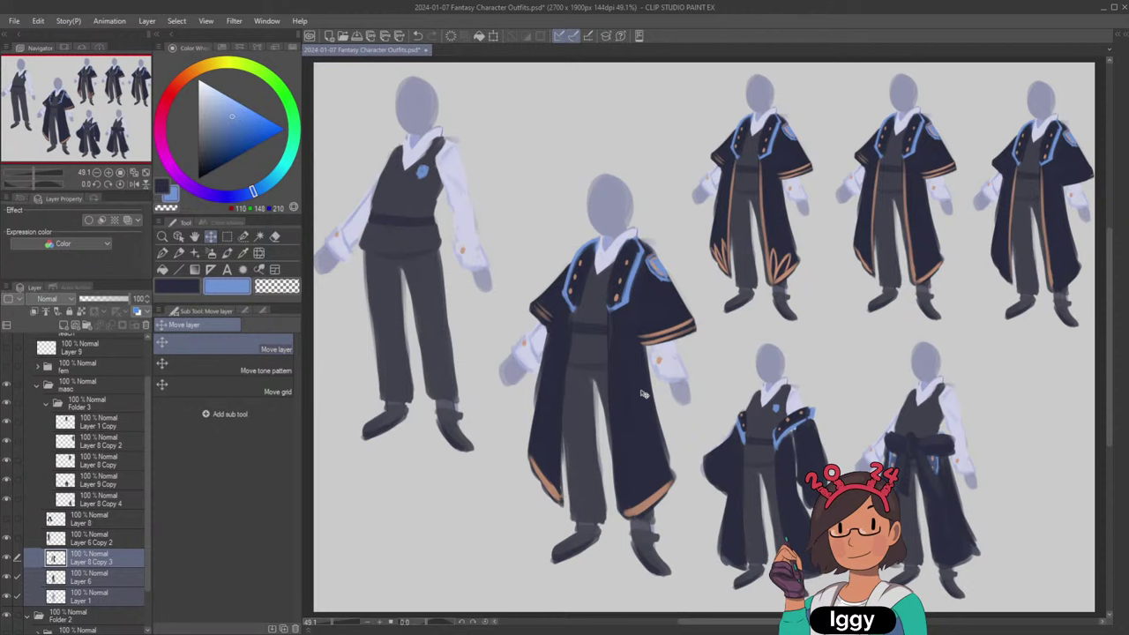
drag(649, 459, 651, 466)
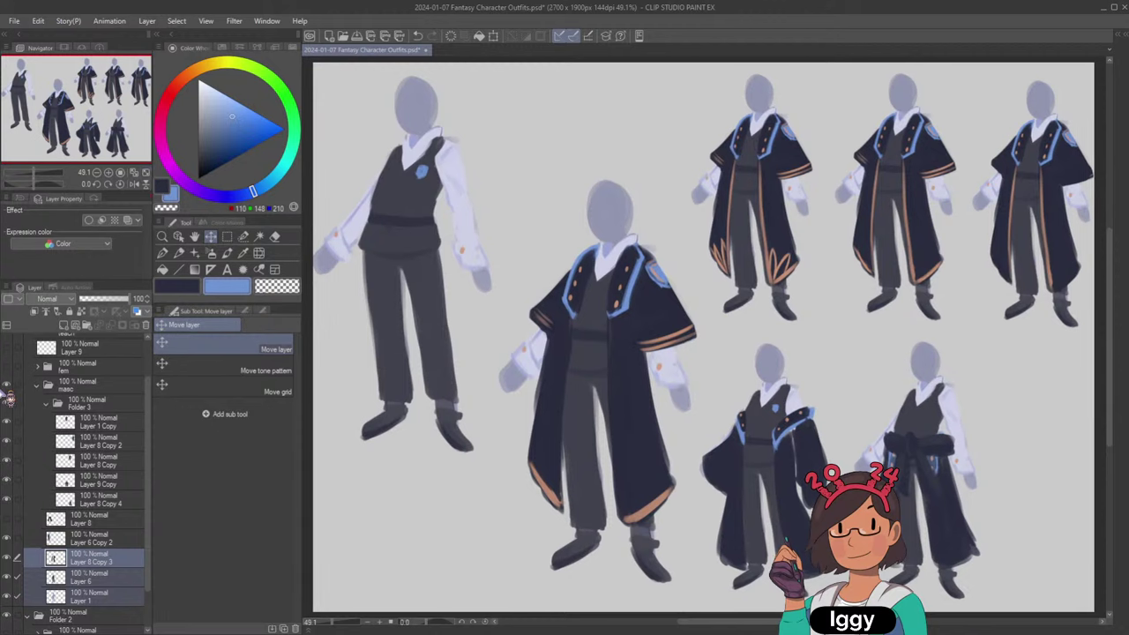
Collapse Folder 3 and the masc folder, then hide masc and show the fem folder.
click(49, 399)
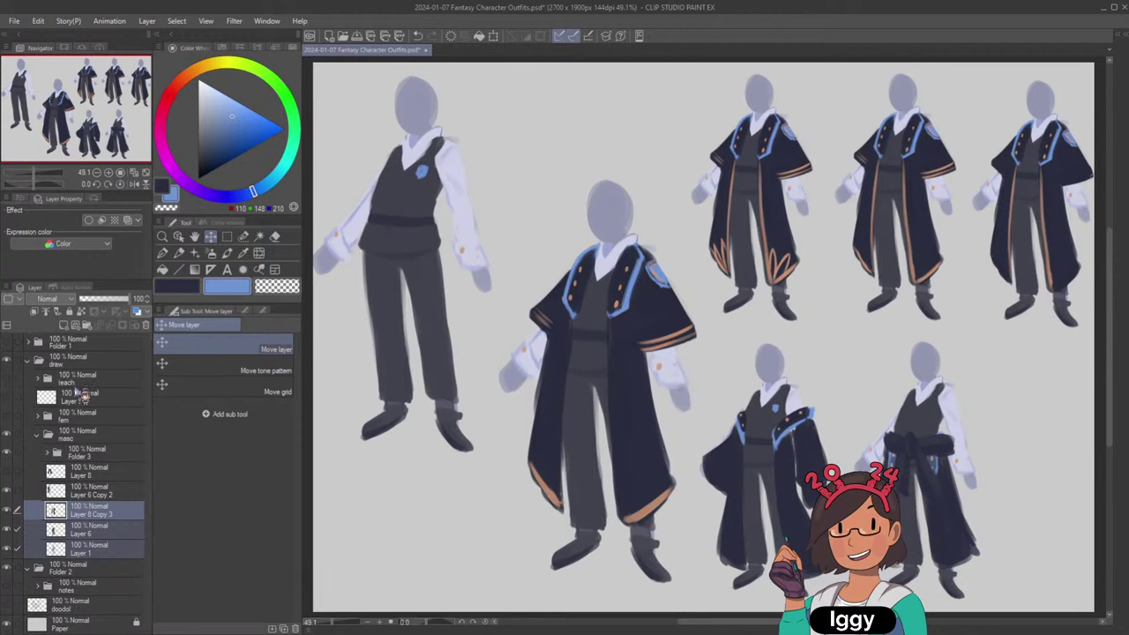
click(38, 436)
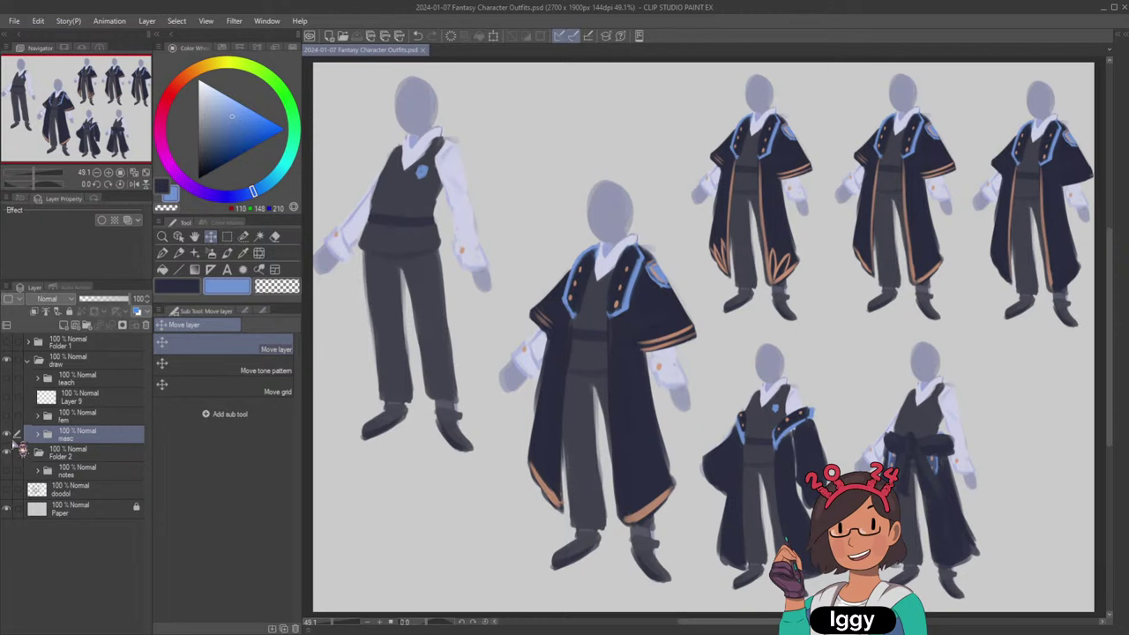
click(7, 434)
click(7, 416)
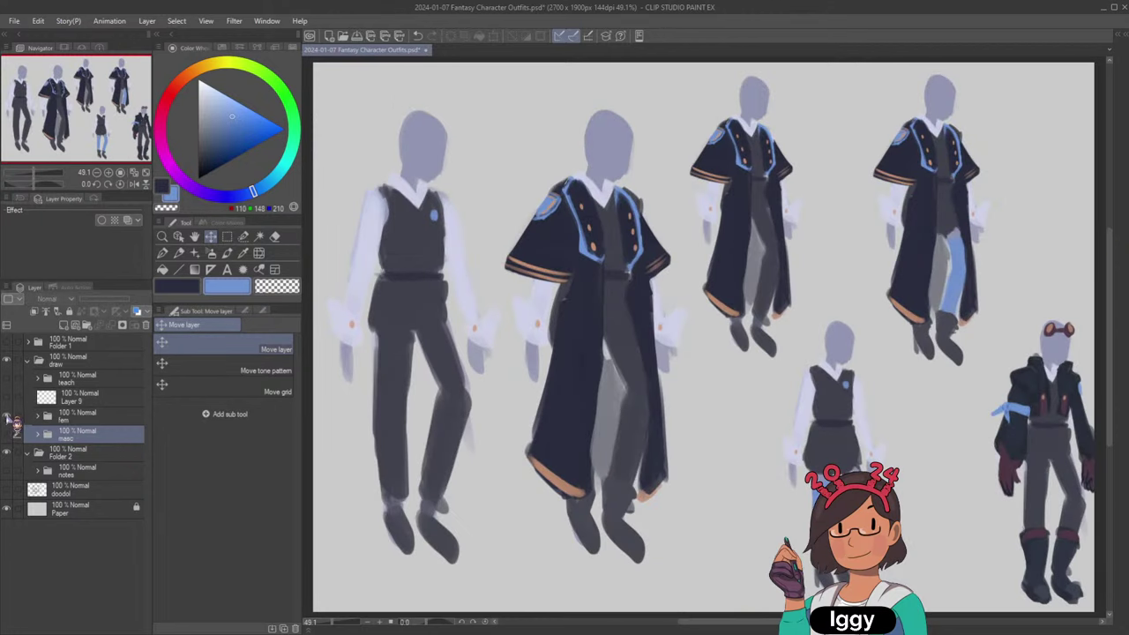
Move the small outfit variants on Layer 8 Copy 7 slightly closer to the large figures.
scroll(679, 375, down, 3)
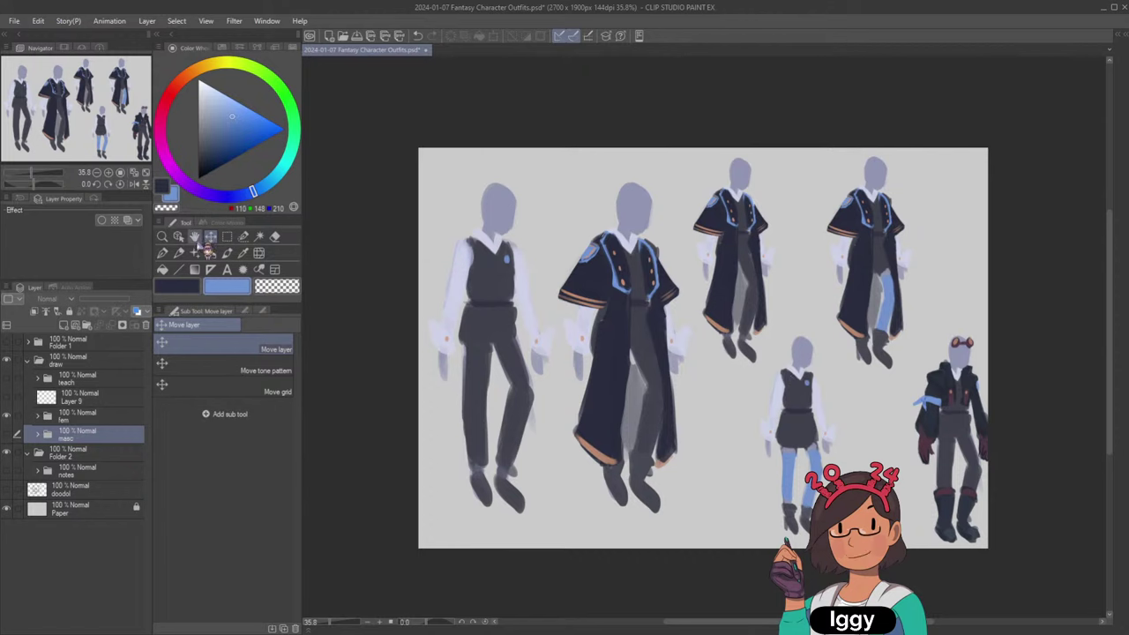
click(179, 236)
click(960, 434)
drag(960, 434, 949, 445)
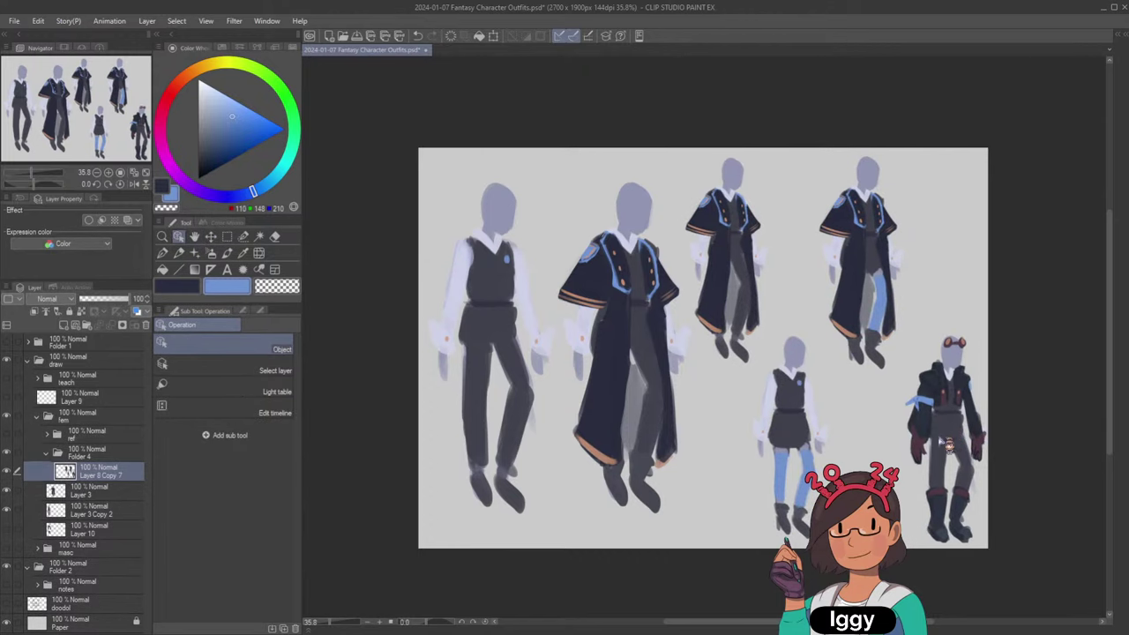
Lasso the goggled figure and nudge it away from the canvas edge, then deselect and shift all the small variants slightly back.
click(243, 237)
mouse_move(958, 353)
mouse_down()
mouse_move(951, 497)
mouse_move(961, 460)
mouse_up()
click(211, 236)
key(ctrl+d)
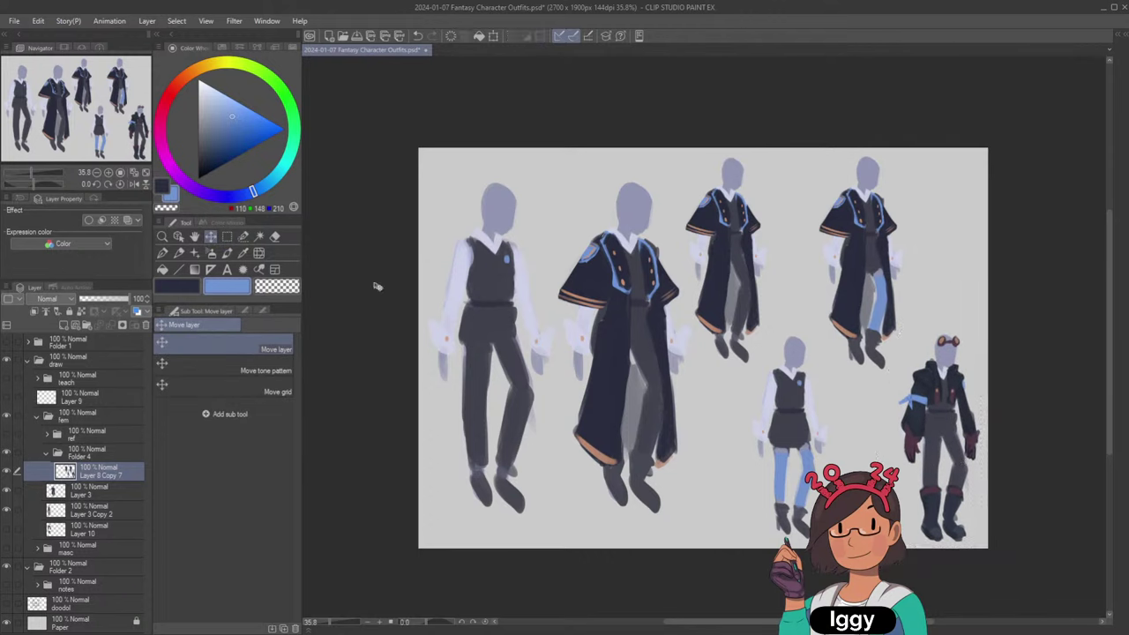
drag(771, 477, 778, 469)
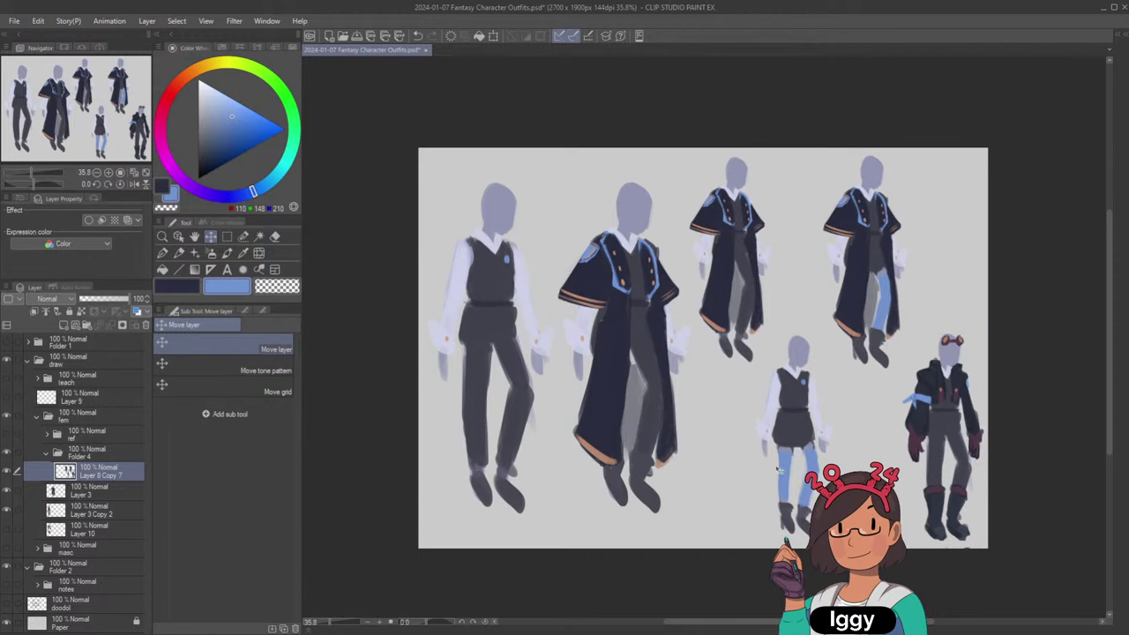
Hide the collapsed fem folder and, after viewing it, the teach folder, then add a new layer above teach.
click(39, 419)
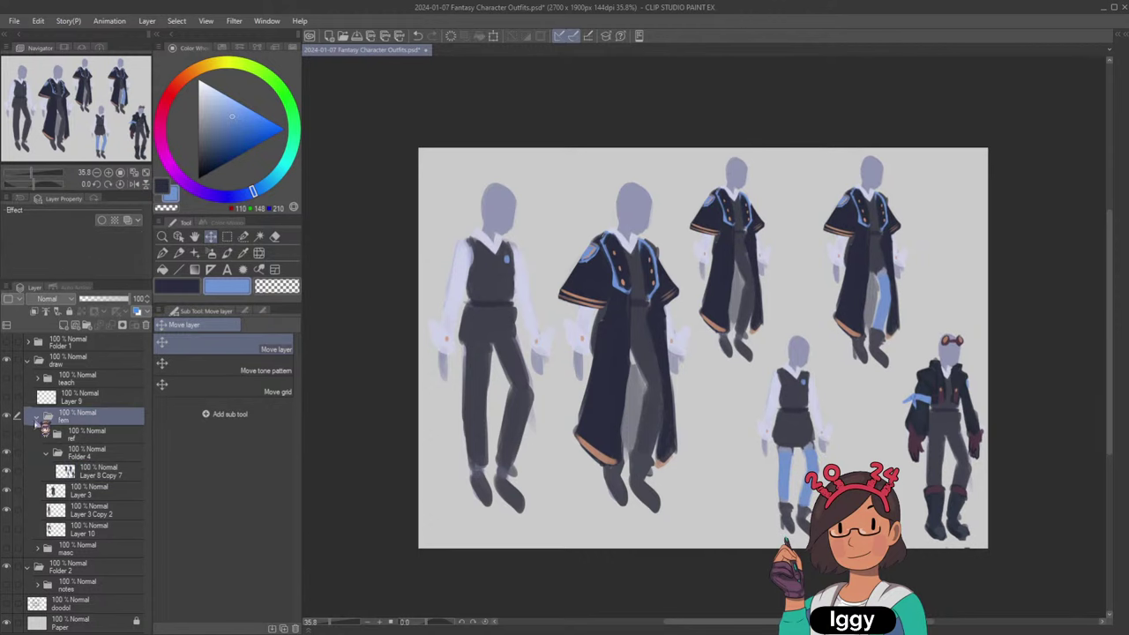
click(37, 414)
click(16, 415)
click(12, 381)
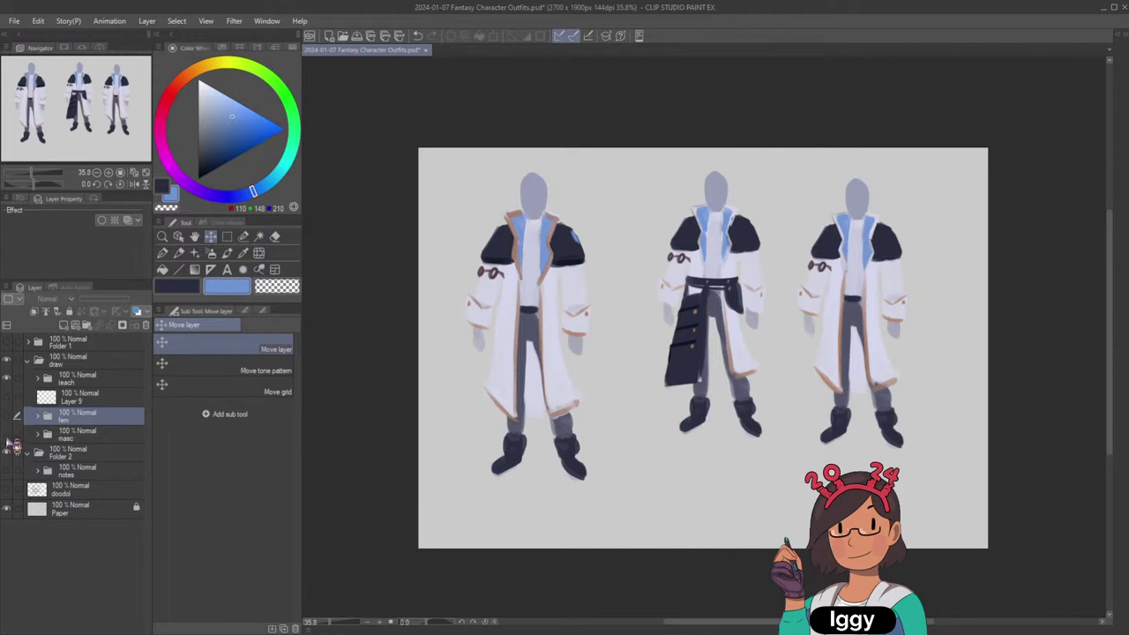
click(77, 380)
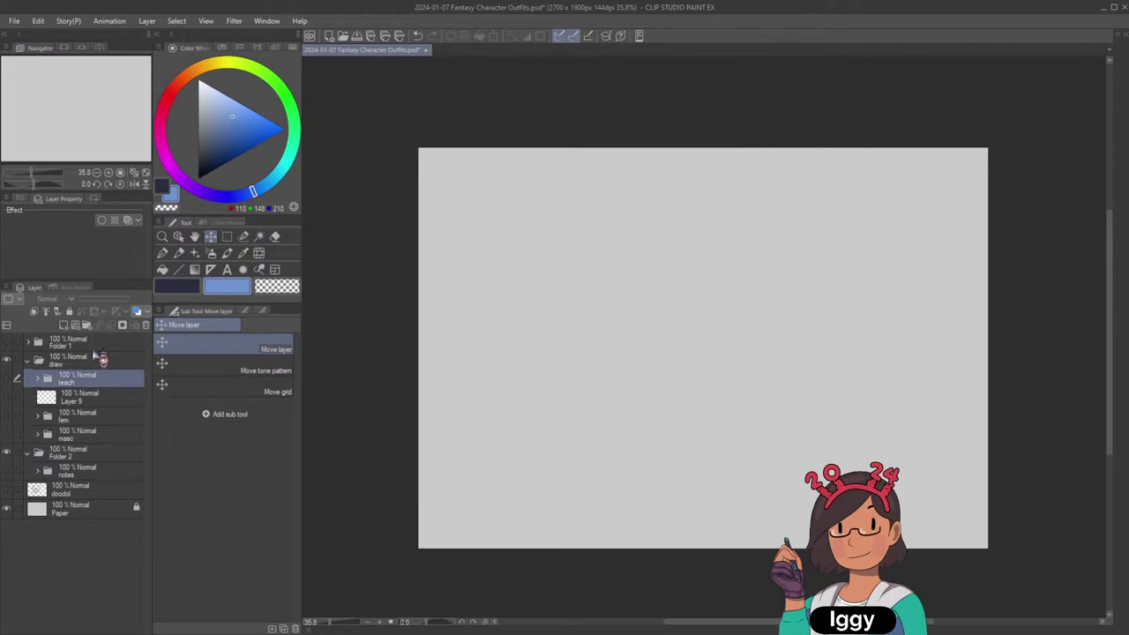
click(64, 325)
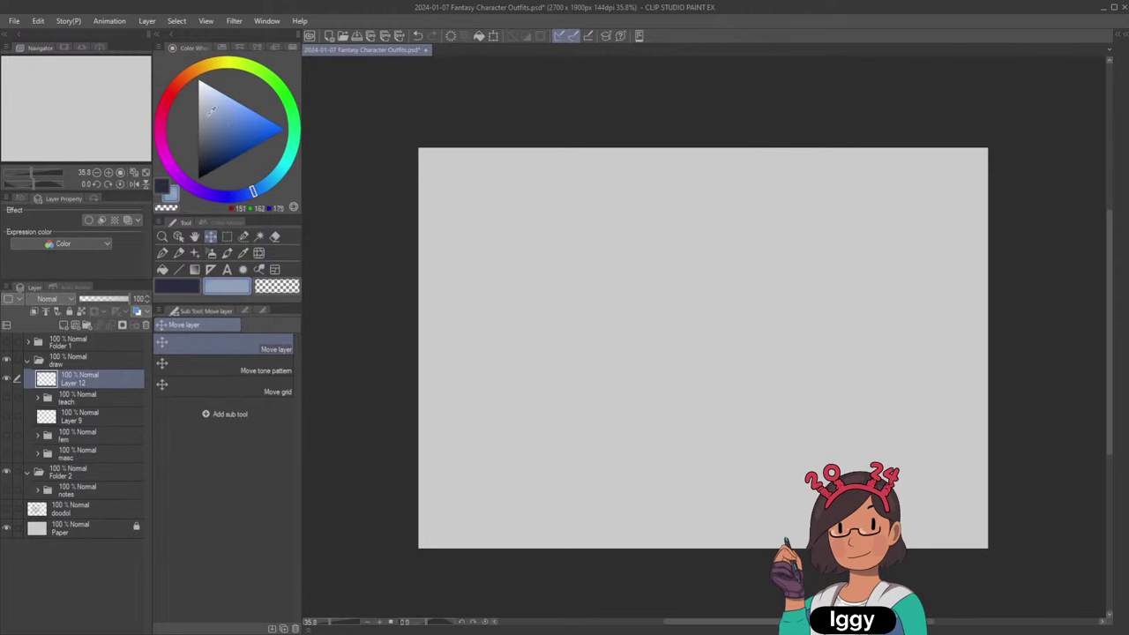
Show the fem folder and sample the grey-violet colour of the base figure's head.
drag(208, 114, 207, 107)
click(7, 435)
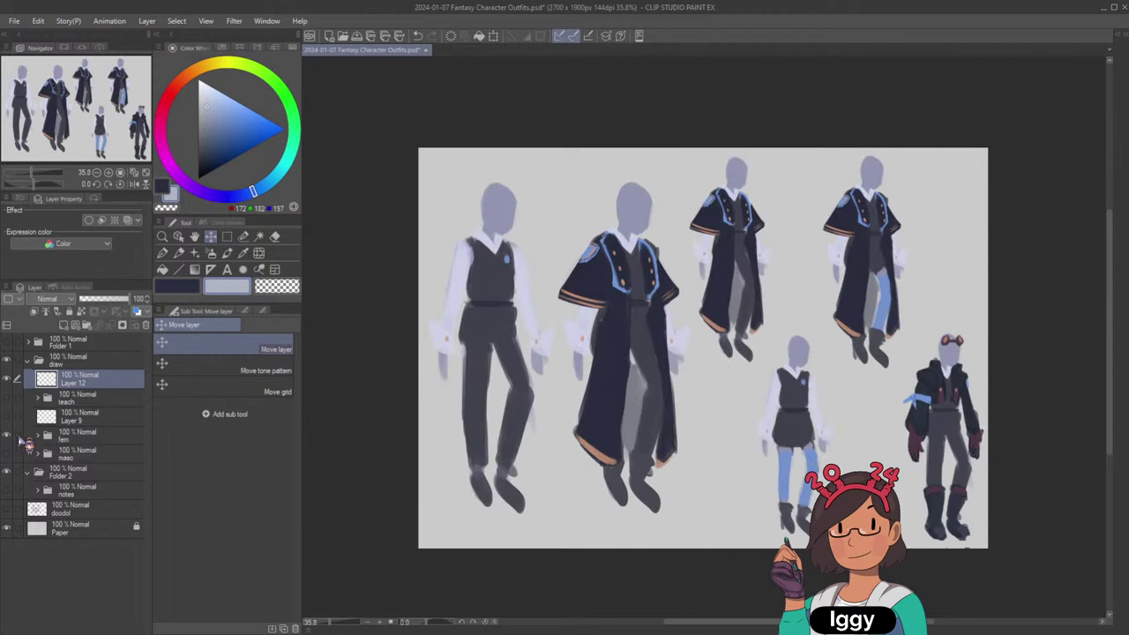
alt+click(494, 209)
click(179, 286)
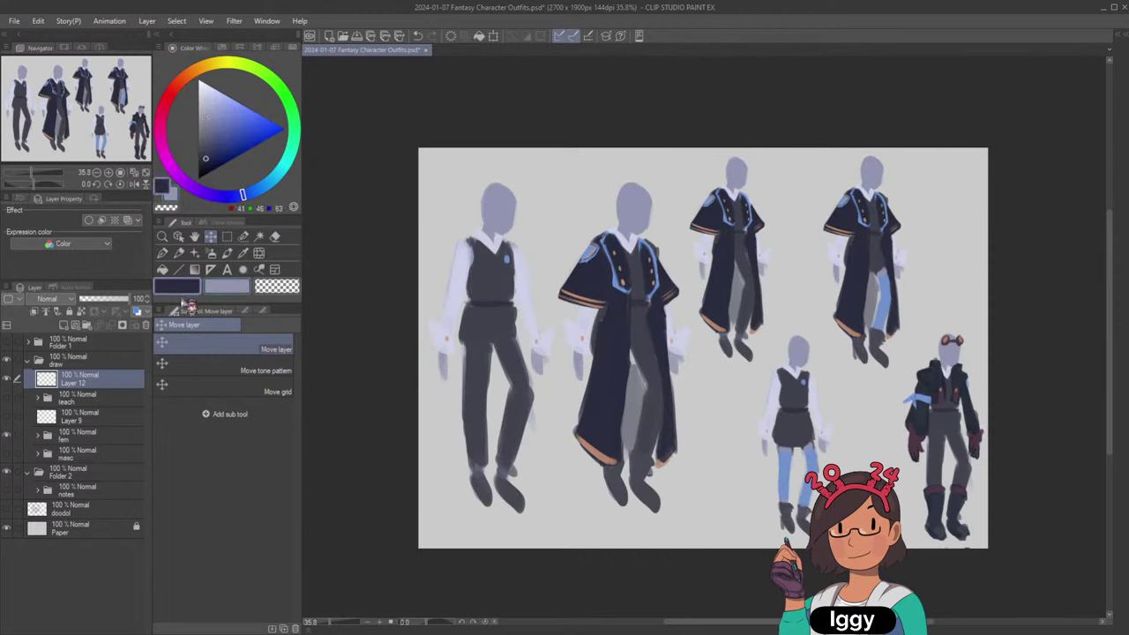
click(106, 439)
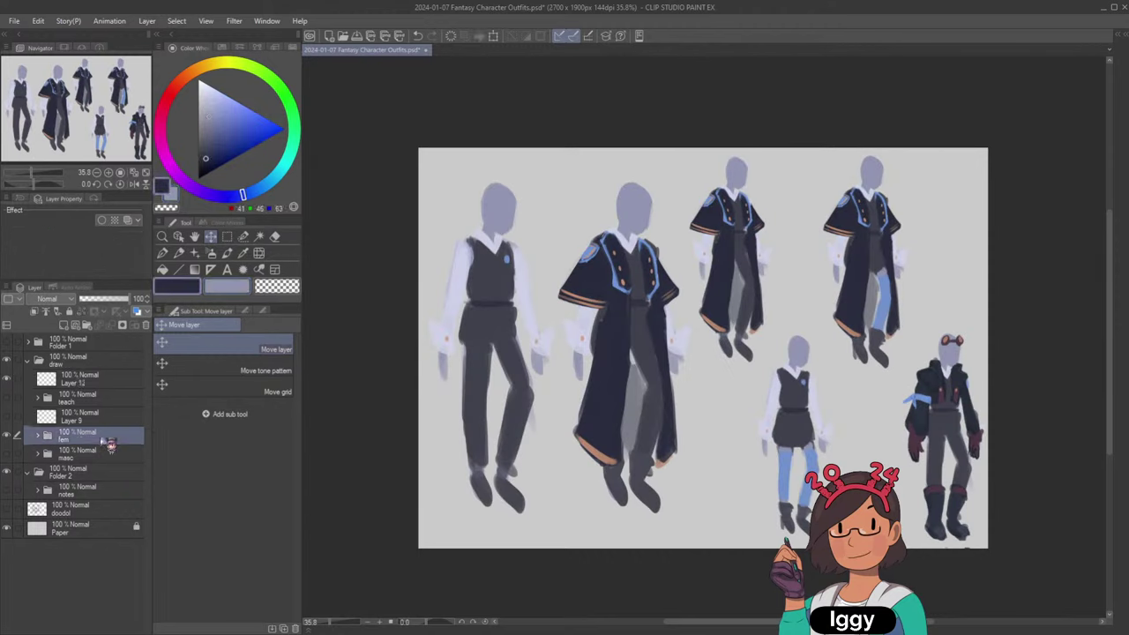
click(28, 360)
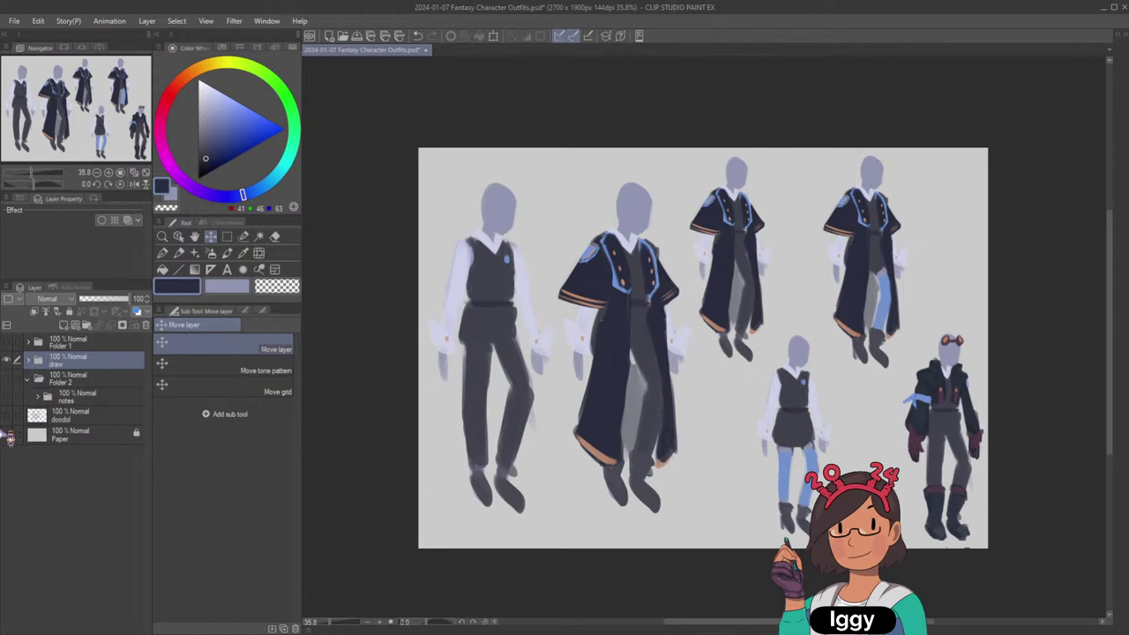
click(12, 361)
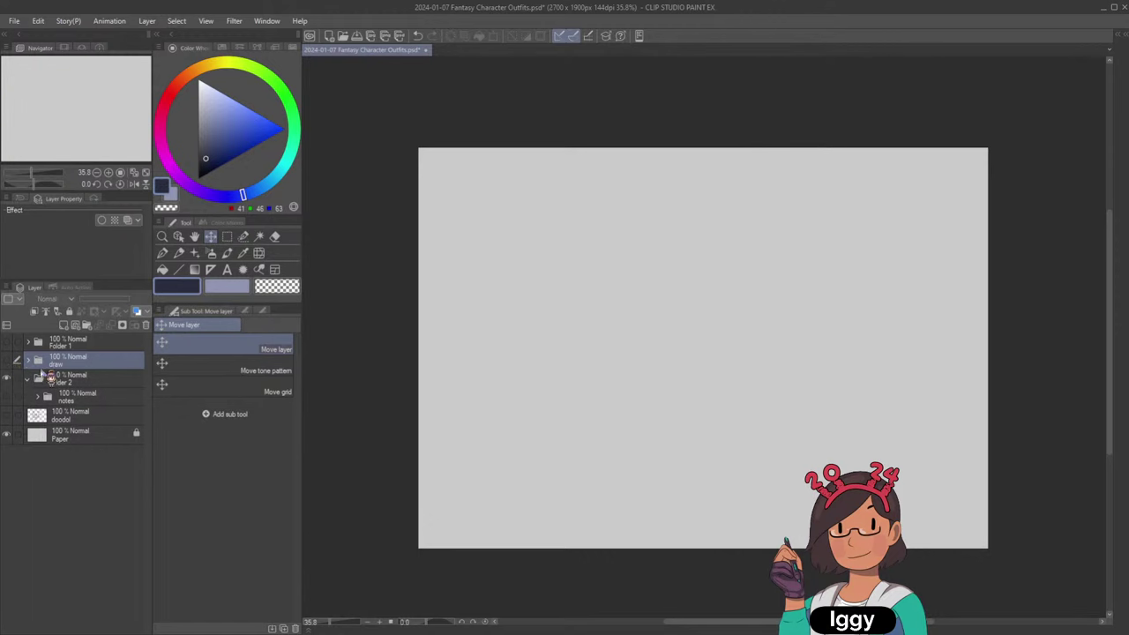
click(27, 360)
click(6, 361)
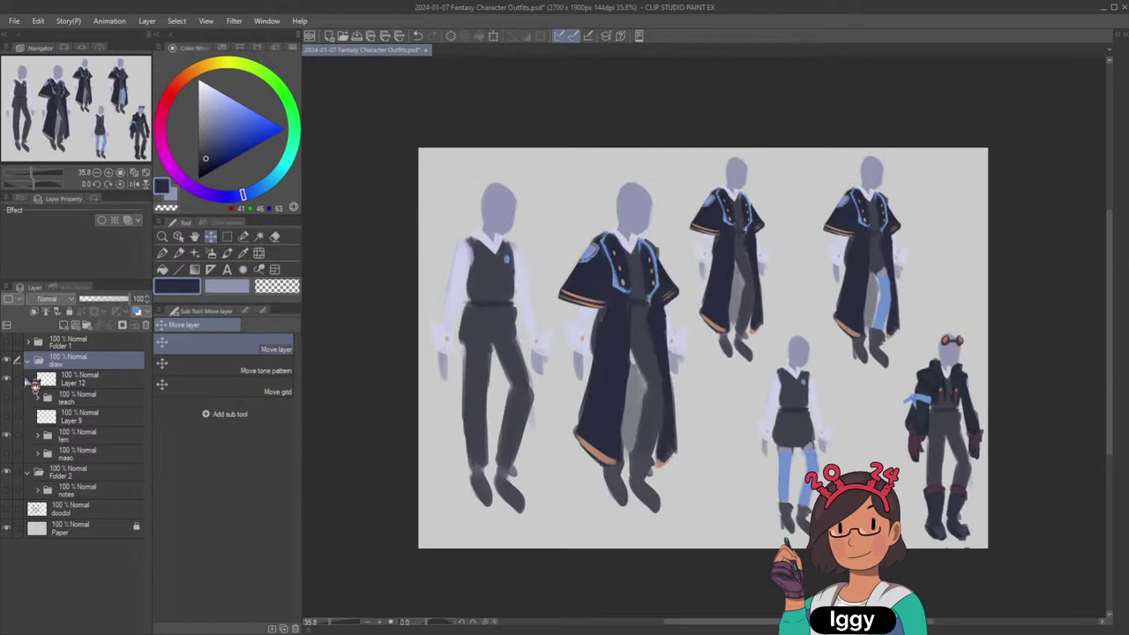
Make the empty Layer 12 active with the fem folder hidden, and switch to the Dense watercolor 3 brush.
click(99, 380)
click(7, 434)
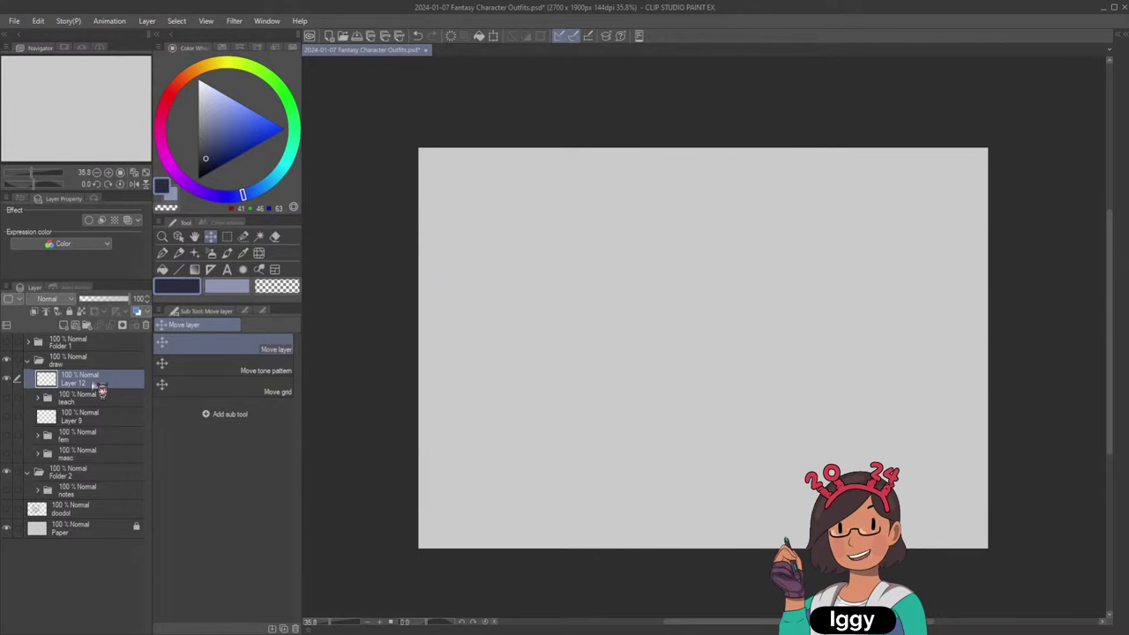
click(227, 253)
scroll(607, 204, up, 1)
scroll(607, 205, up, 2)
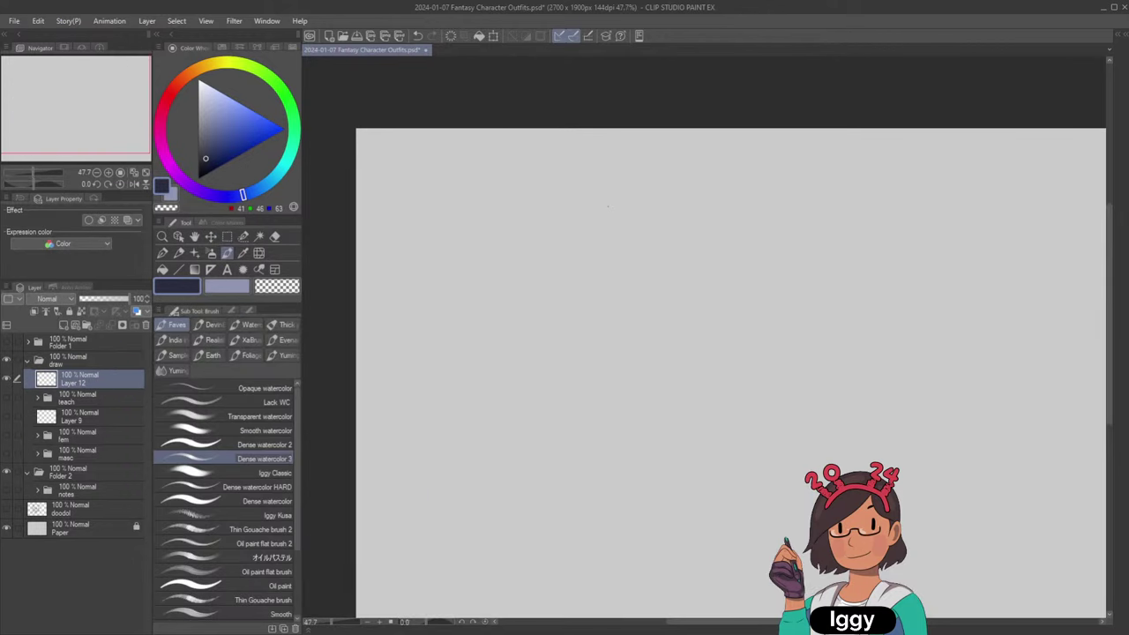
click(147, 173)
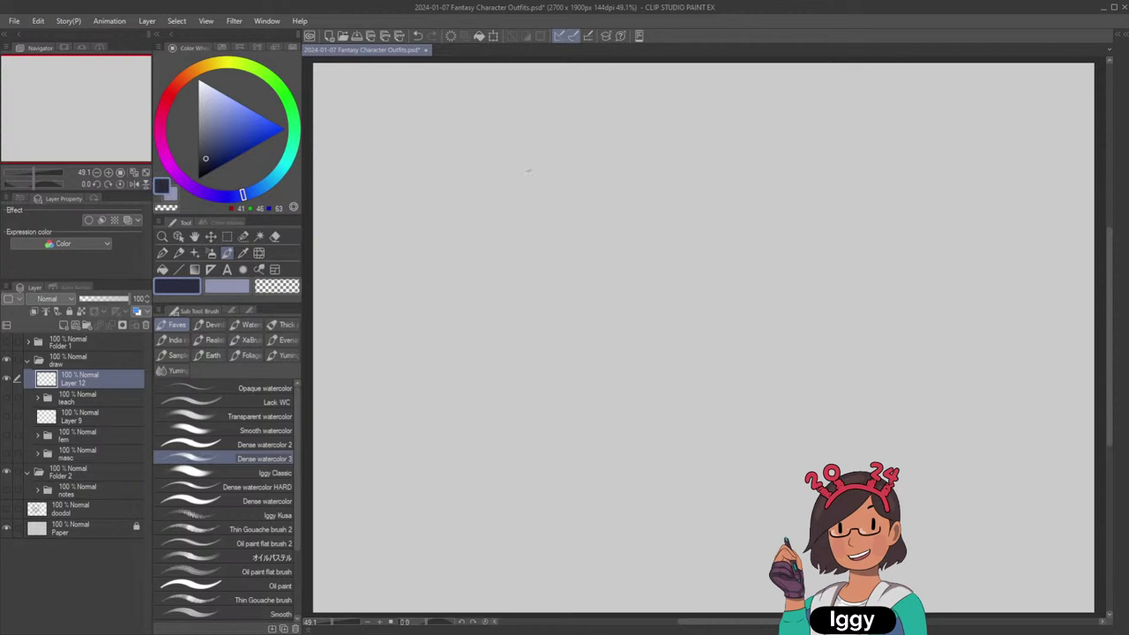
Paint the new figure's rounded head in profile and the start of its neck in light grey-violet on Layer 12.
click(492, 161)
key(ctrl+z)
key(x)
drag(482, 150, 487, 200)
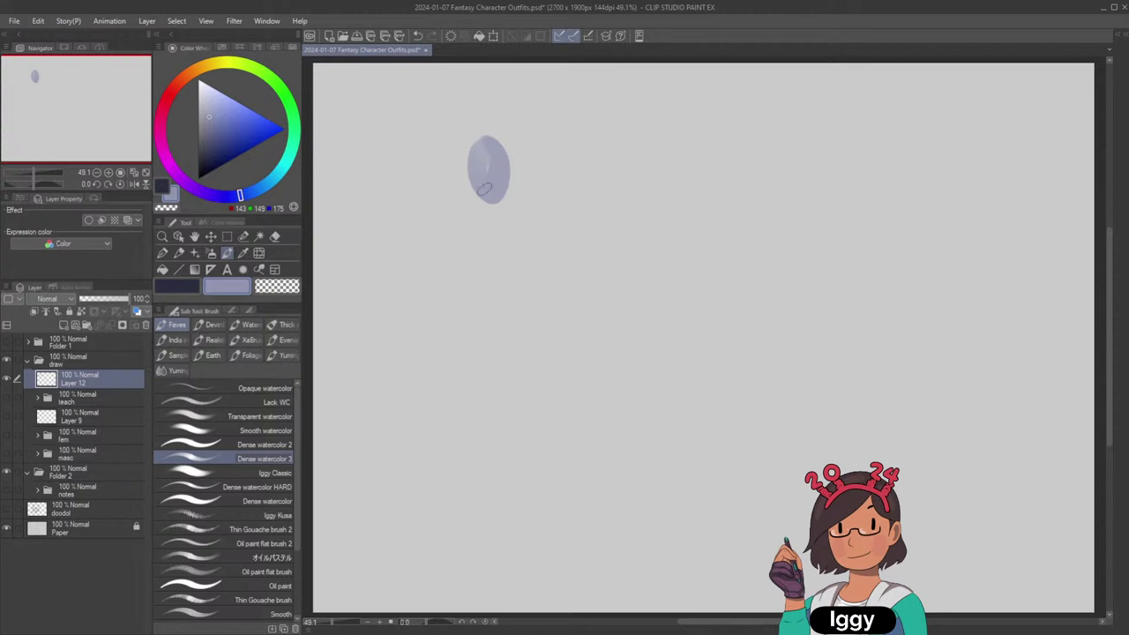
drag(481, 146, 489, 194)
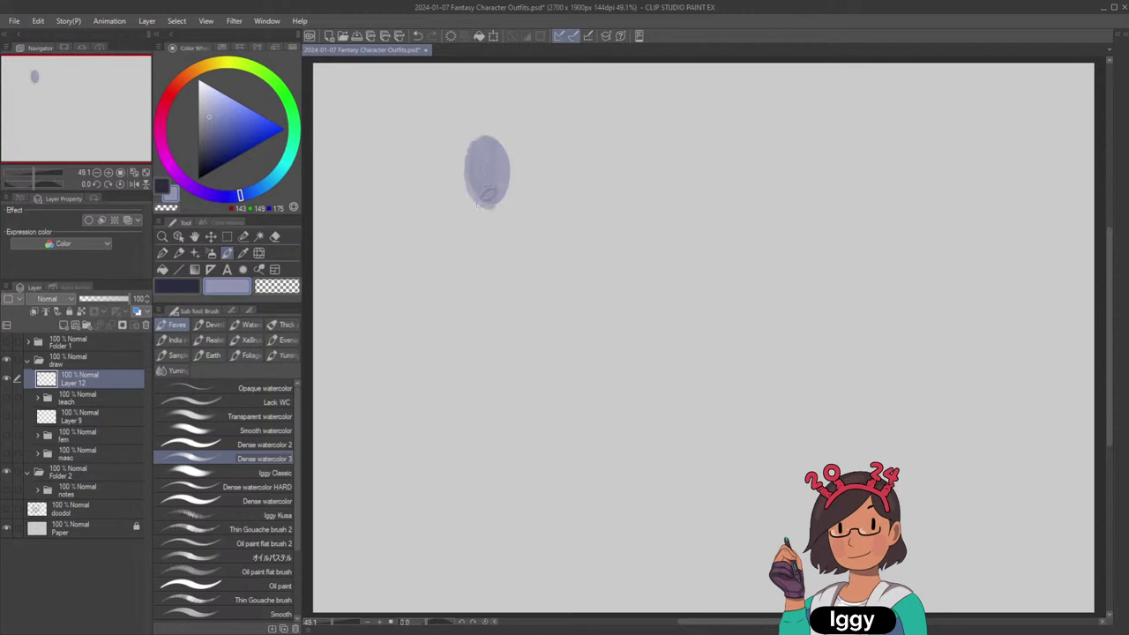
key(ctrl+z)
drag(474, 150, 475, 200)
key(ctrl+z)
drag(473, 155, 473, 201)
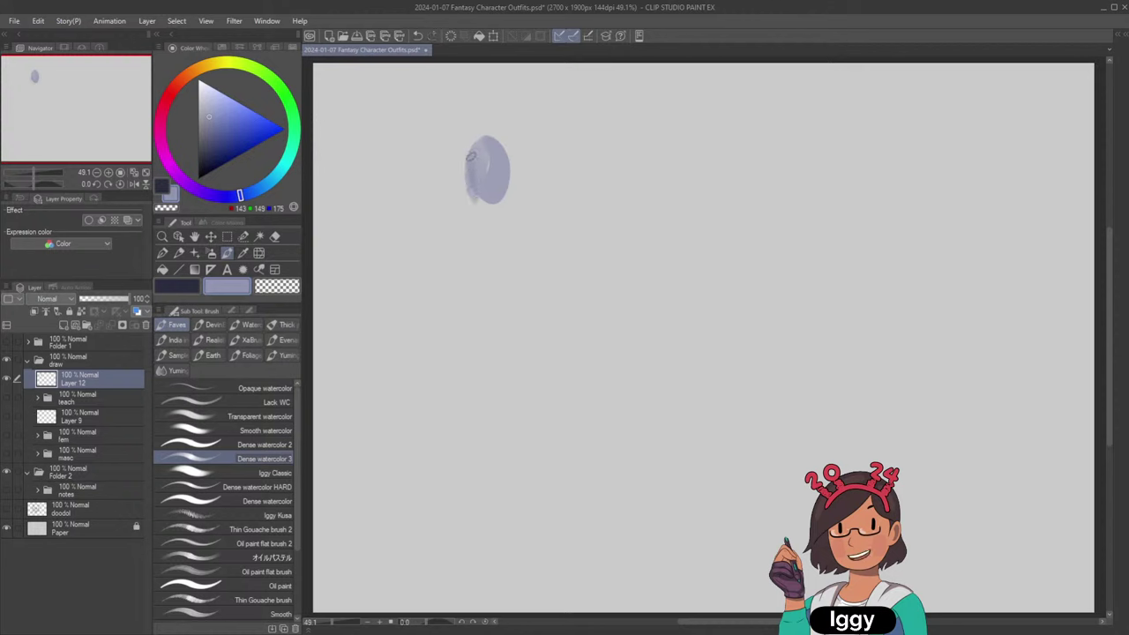
mouse_move(475, 149)
mouse_down()
mouse_move(484, 210)
mouse_move(519, 170)
mouse_move(486, 184)
mouse_move(481, 162)
mouse_move(478, 172)
mouse_move(504, 142)
mouse_move(512, 150)
mouse_move(483, 138)
mouse_move(490, 157)
mouse_move(537, 141)
mouse_move(493, 134)
mouse_move(534, 151)
mouse_move(529, 136)
mouse_move(482, 146)
mouse_move(543, 158)
mouse_move(530, 135)
mouse_move(542, 149)
mouse_move(497, 172)
mouse_move(541, 135)
mouse_move(511, 180)
mouse_move(536, 150)
mouse_move(514, 165)
mouse_move(523, 147)
mouse_move(535, 151)
mouse_move(528, 228)
mouse_move(515, 204)
mouse_move(519, 212)
mouse_move(528, 171)
mouse_up()
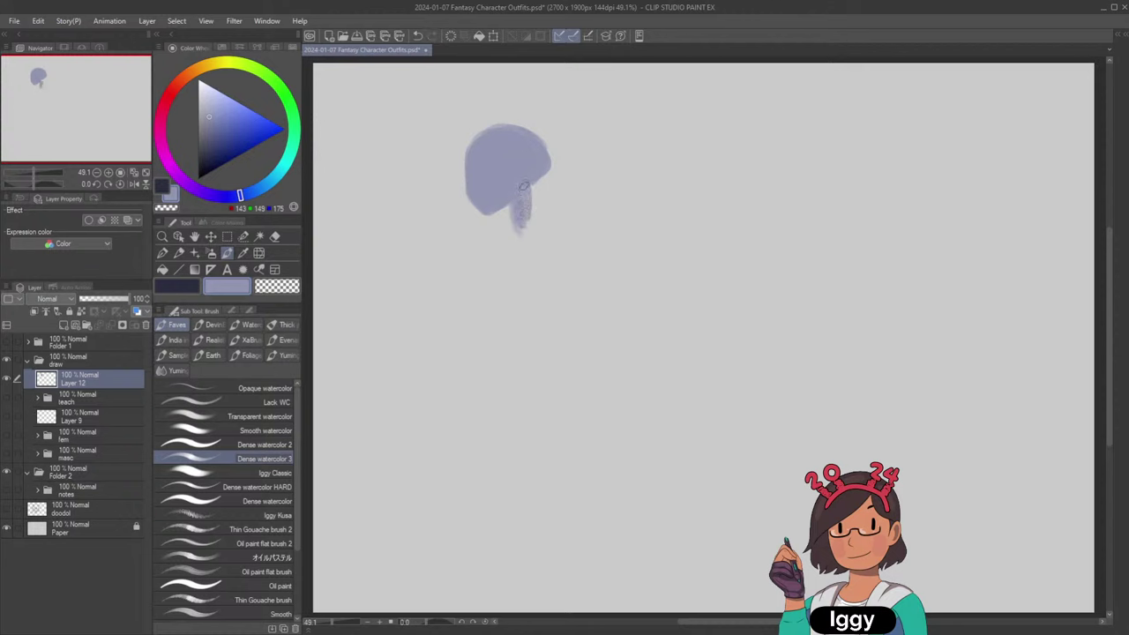
Move the painted head and neck slightly up and to the left to free space below for the body.
key(ctrl+t)
drag(549, 133, 537, 111)
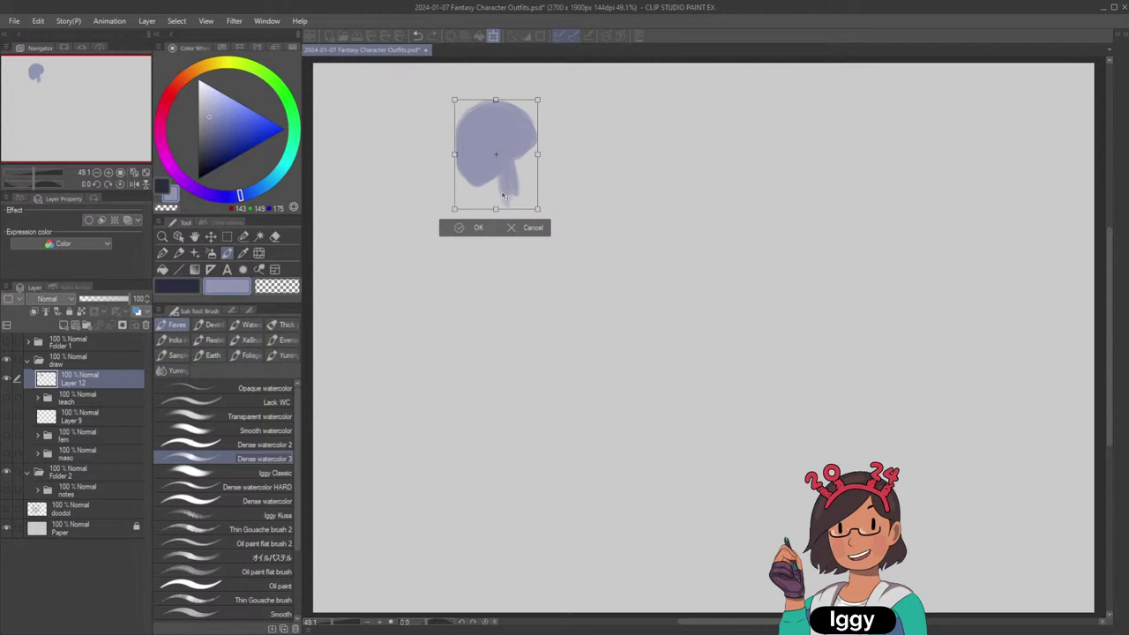
click(456, 229)
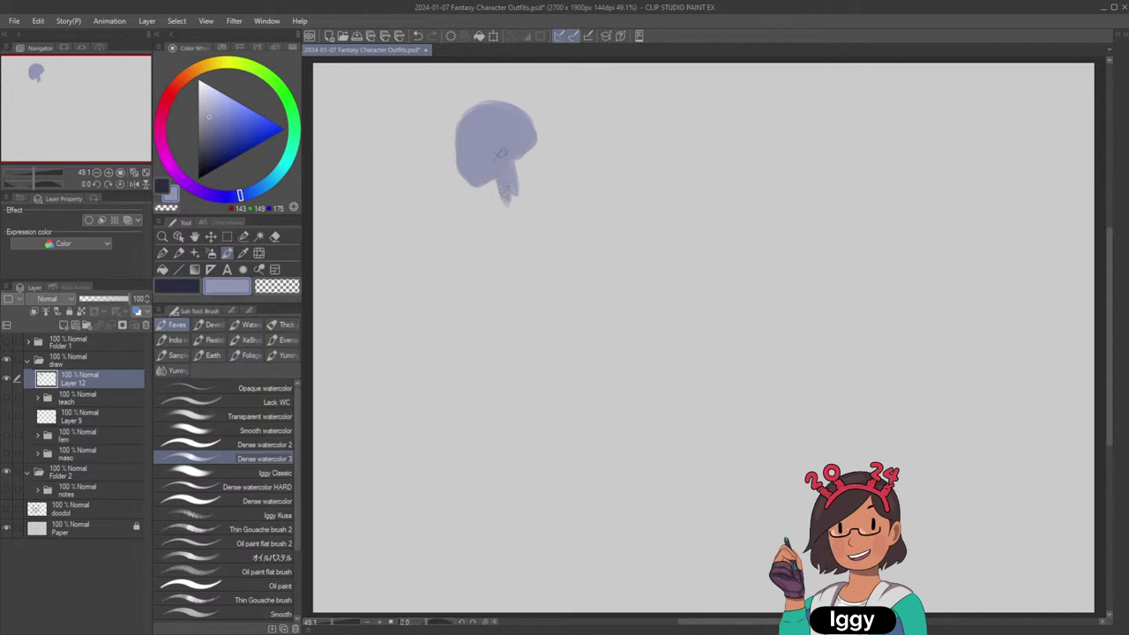
Paint the shoulders, the slender torso curving down into the horse chest, and the small of the back sweeping rearward.
mouse_move(510, 148)
mouse_down()
mouse_move(498, 203)
mouse_move(514, 194)
mouse_move(480, 204)
mouse_move(540, 188)
mouse_up()
key(ctrl+z)
drag(482, 210, 531, 192)
mouse_move(524, 188)
mouse_down()
mouse_move(552, 210)
mouse_move(510, 275)
mouse_up()
key(ctrl+z)
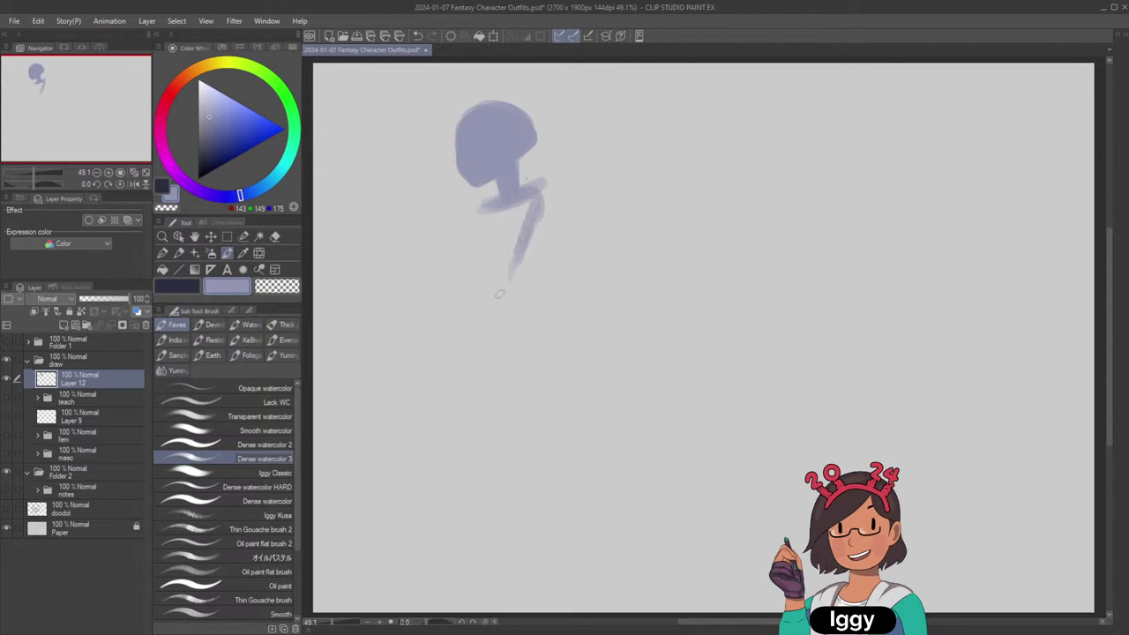
key(ctrl+z)
key(ctrl+z)
drag(542, 190, 502, 277)
drag(489, 210, 473, 286)
drag(486, 227, 474, 302)
mouse_move(480, 262)
mouse_down()
mouse_move(525, 216)
mouse_move(506, 236)
mouse_move(506, 216)
mouse_move(494, 253)
mouse_move(498, 287)
mouse_move(526, 221)
mouse_move(516, 285)
mouse_move(468, 279)
mouse_move(468, 294)
mouse_move(480, 257)
mouse_move(455, 351)
mouse_move(452, 402)
mouse_up()
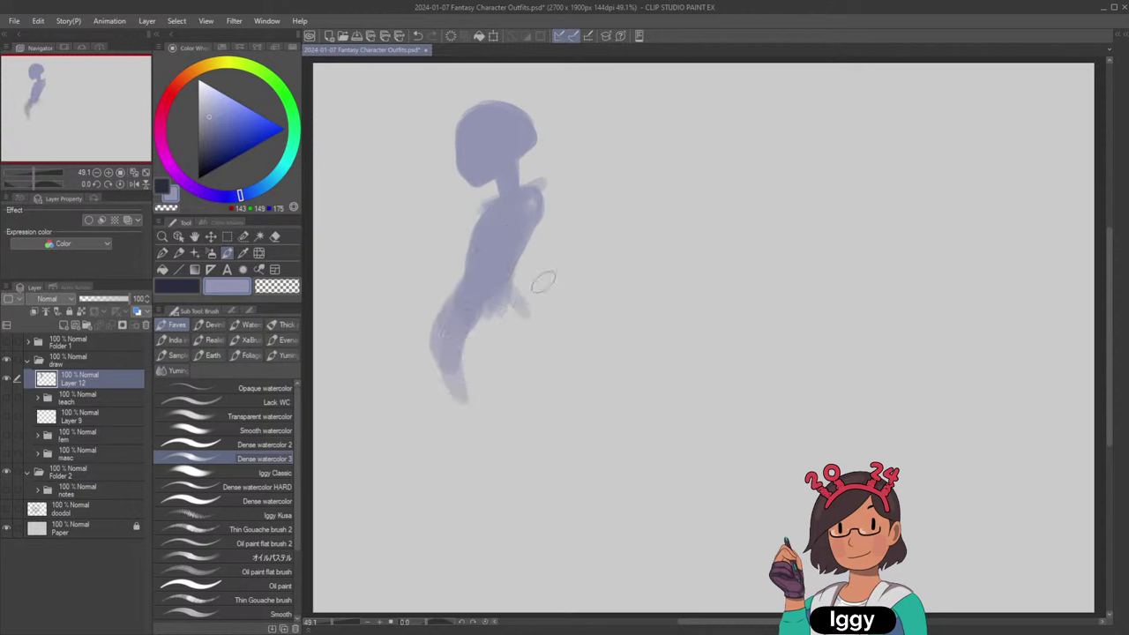
mouse_move(533, 216)
mouse_down()
mouse_move(540, 332)
mouse_move(517, 304)
mouse_move(572, 344)
mouse_up()
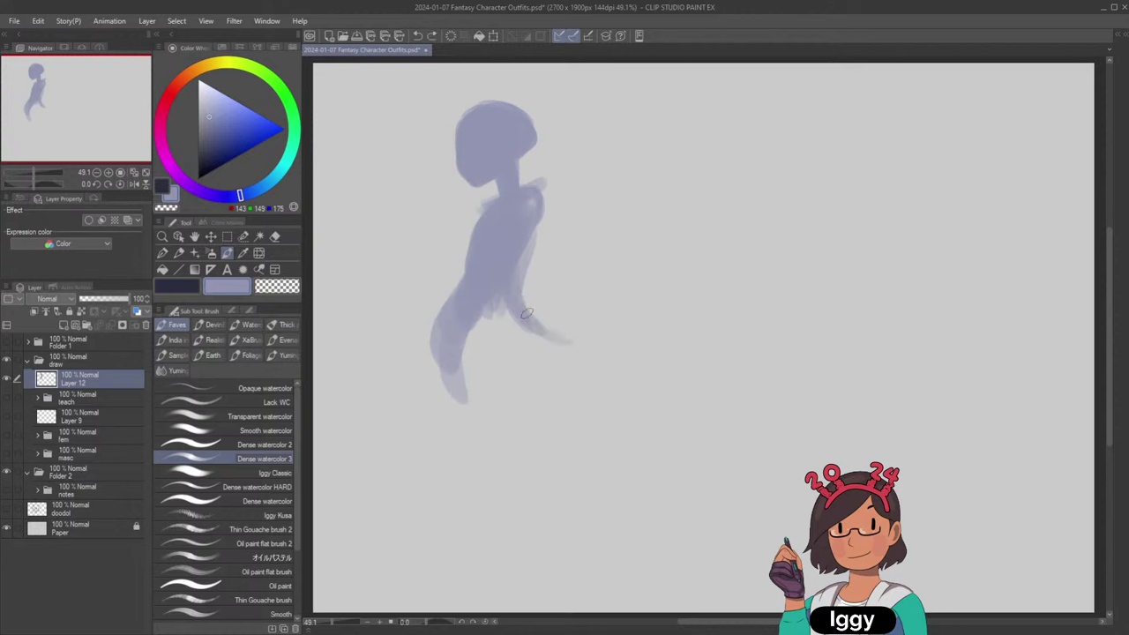
drag(545, 331, 575, 348)
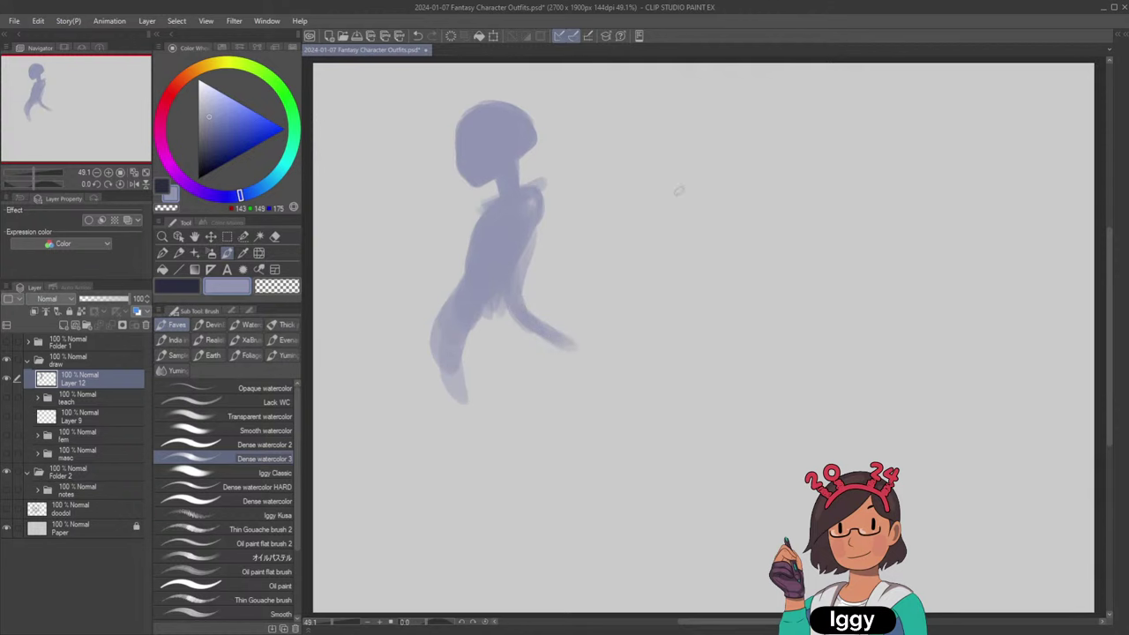
Doodle a small crowned character in dark navy beside the figure and erase it again.
key(x)
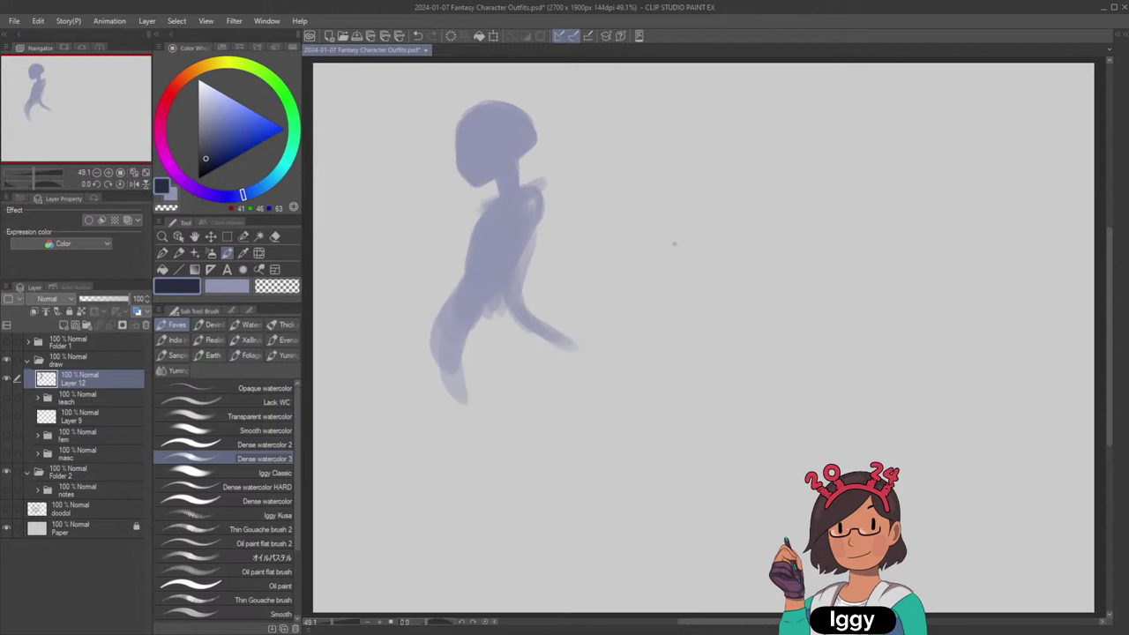
mouse_move(674, 243)
mouse_down()
mouse_move(679, 272)
mouse_move(725, 252)
mouse_up()
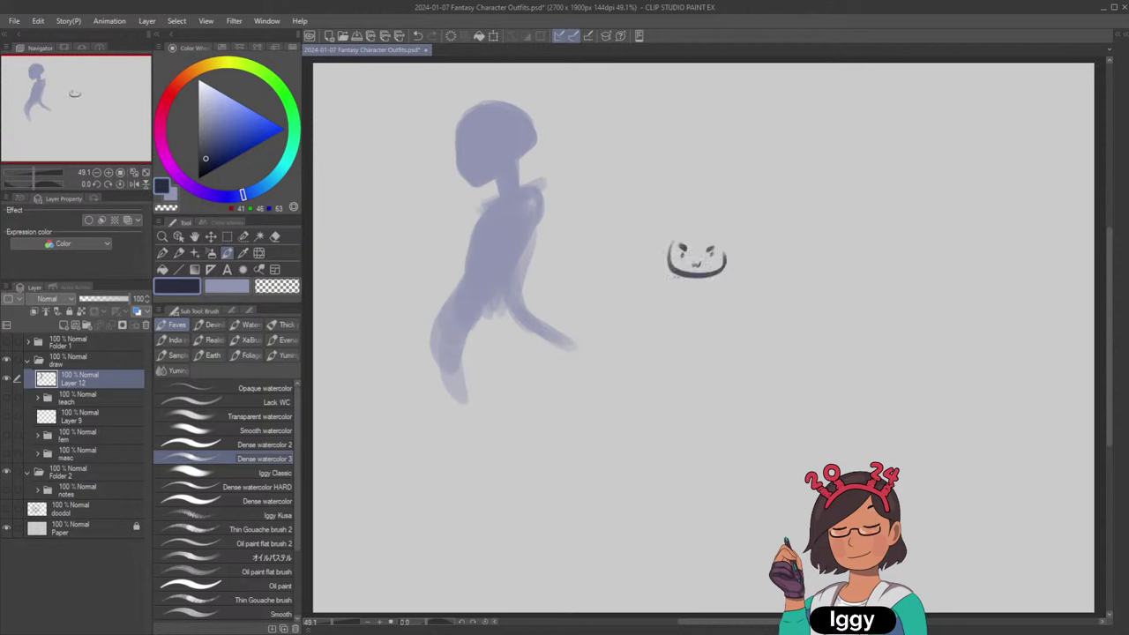
mouse_move(680, 278)
mouse_down()
mouse_move(674, 306)
mouse_move(711, 306)
mouse_up()
mouse_move(704, 278)
mouse_down()
mouse_move(712, 304)
mouse_move(697, 292)
mouse_move(681, 303)
mouse_up()
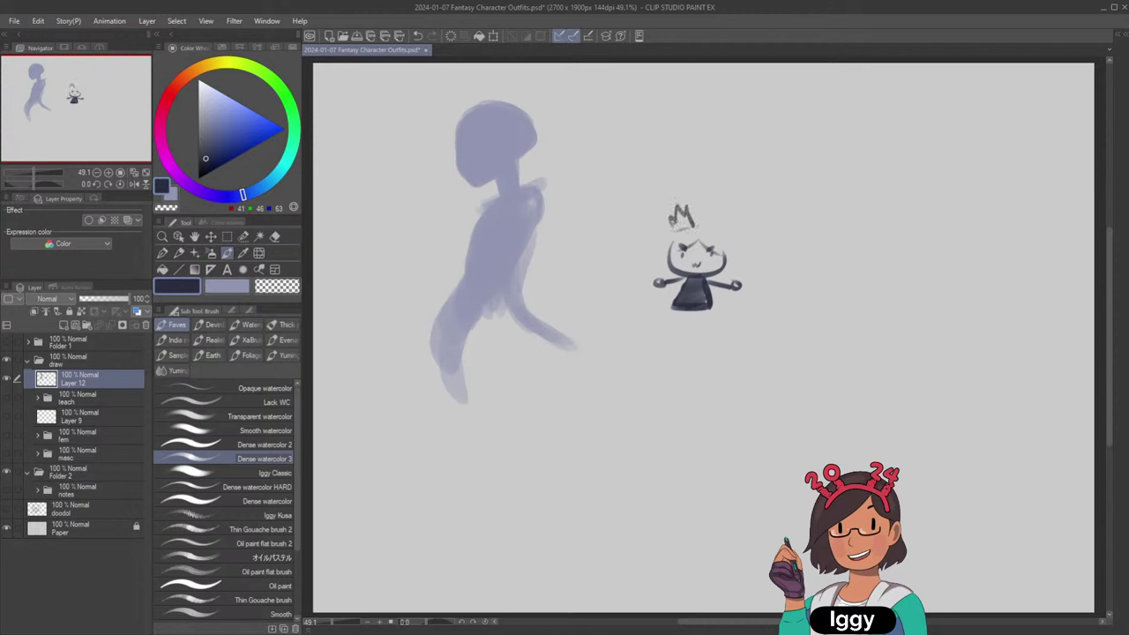
key(ctrl+z)
click(275, 237)
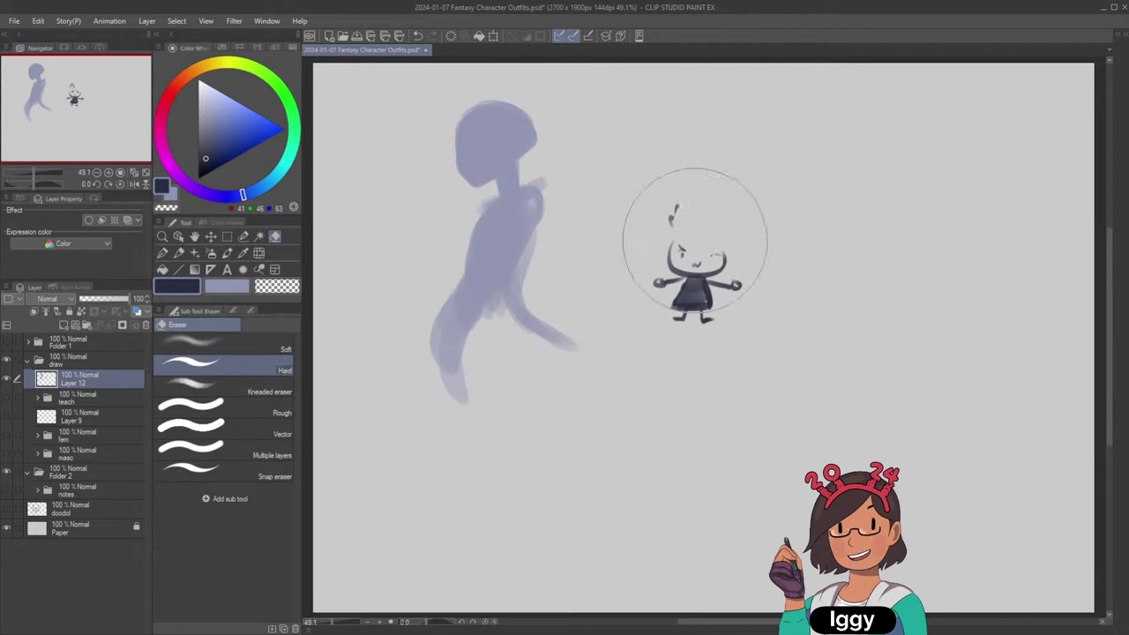
Return to the light grey-violet Dense watercolor 3 brush and shift the whole figure slightly up and left.
click(227, 286)
click(227, 252)
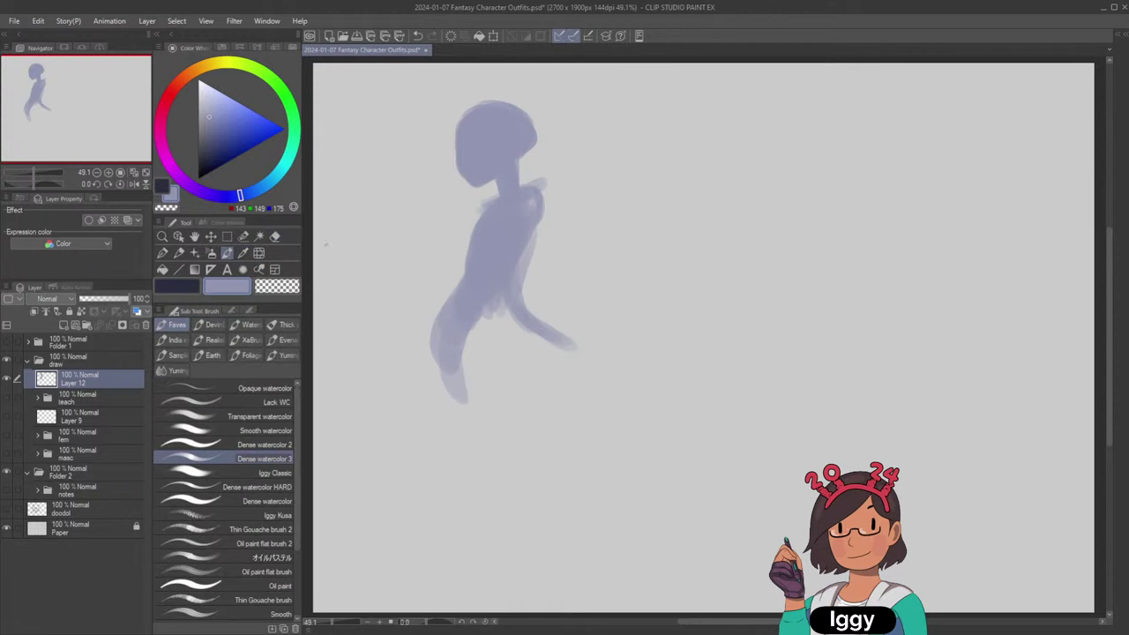
key(ctrl+t)
drag(533, 306, 515, 288)
key(Return)
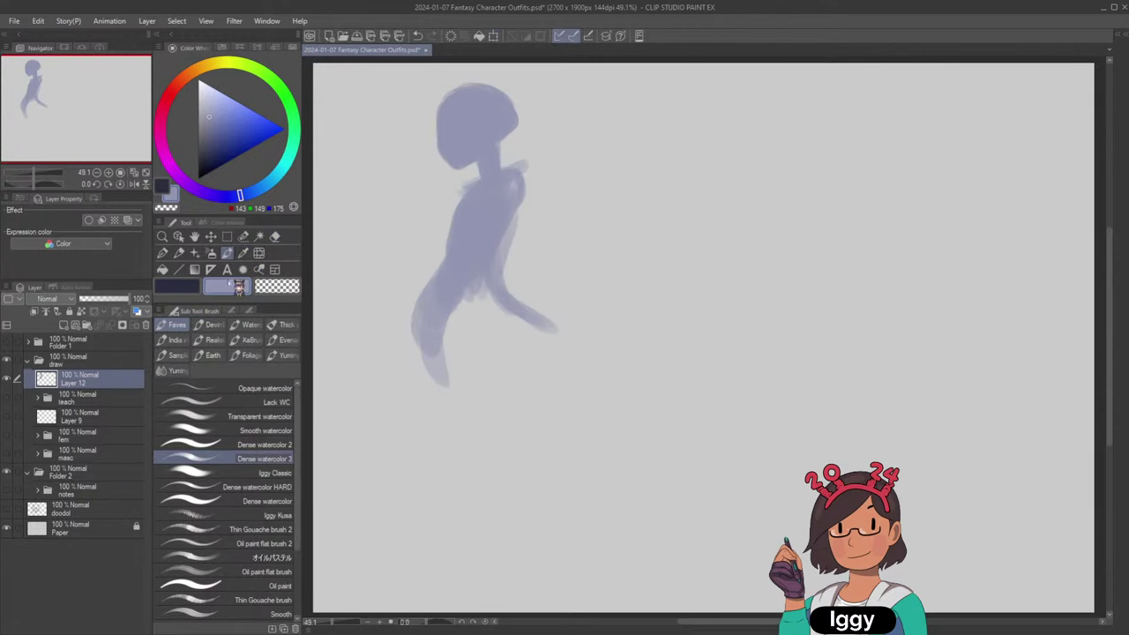
Paint the lower front of the horse chest and block in the belly extending back from it.
drag(442, 349, 479, 379)
key(ctrl+z)
key(ctrl+z)
drag(430, 347, 442, 381)
mouse_move(443, 363)
mouse_down()
mouse_move(464, 390)
mouse_move(507, 388)
mouse_move(477, 393)
mouse_move(569, 379)
mouse_up()
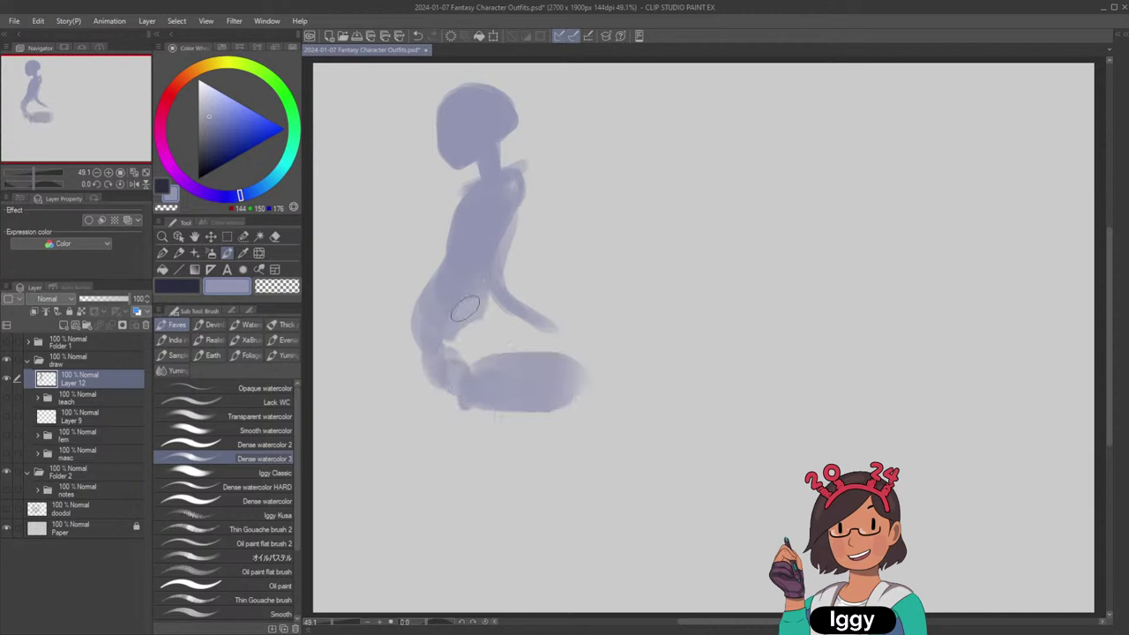
Fill in the horse body's back and barrel, ending in a rounded rump behind the torso.
mouse_move(465, 308)
mouse_down()
mouse_move(495, 349)
mouse_move(459, 316)
mouse_move(480, 307)
mouse_move(547, 365)
mouse_move(476, 305)
mouse_move(522, 355)
mouse_move(513, 352)
mouse_move(551, 320)
mouse_move(520, 314)
mouse_move(600, 326)
mouse_move(570, 325)
mouse_move(609, 306)
mouse_up()
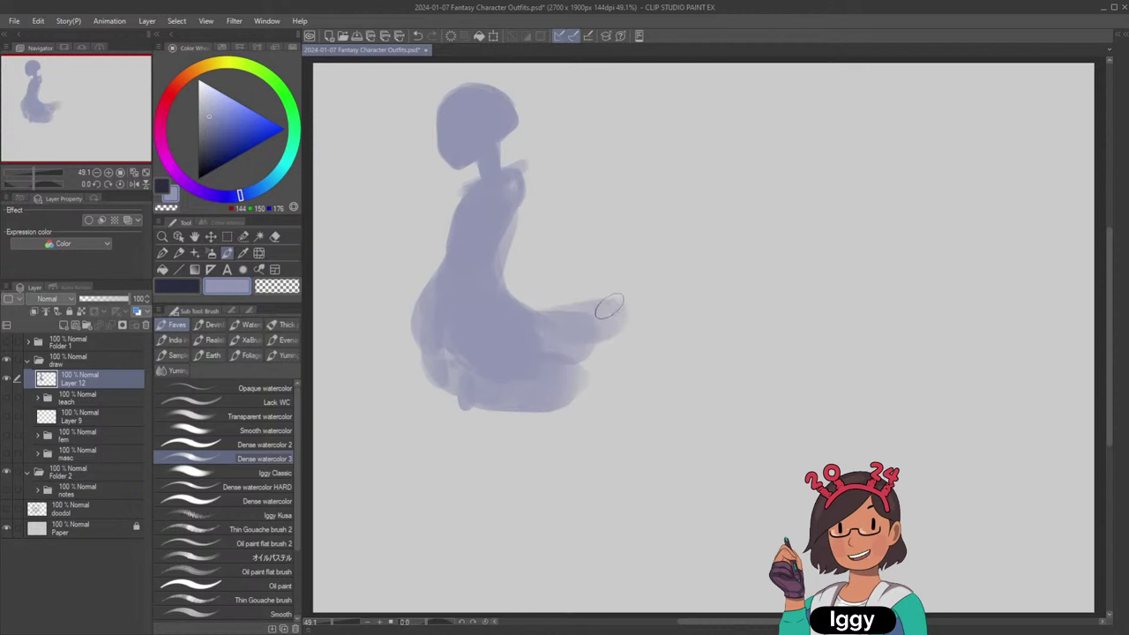
key(ctrl+z)
key(ctrl+z)
mouse_move(508, 304)
mouse_down()
mouse_move(639, 316)
mouse_move(649, 349)
mouse_move(618, 375)
mouse_move(565, 353)
mouse_move(600, 335)
mouse_move(501, 379)
mouse_move(609, 388)
mouse_up()
key(ctrl+z)
key(ctrl+z)
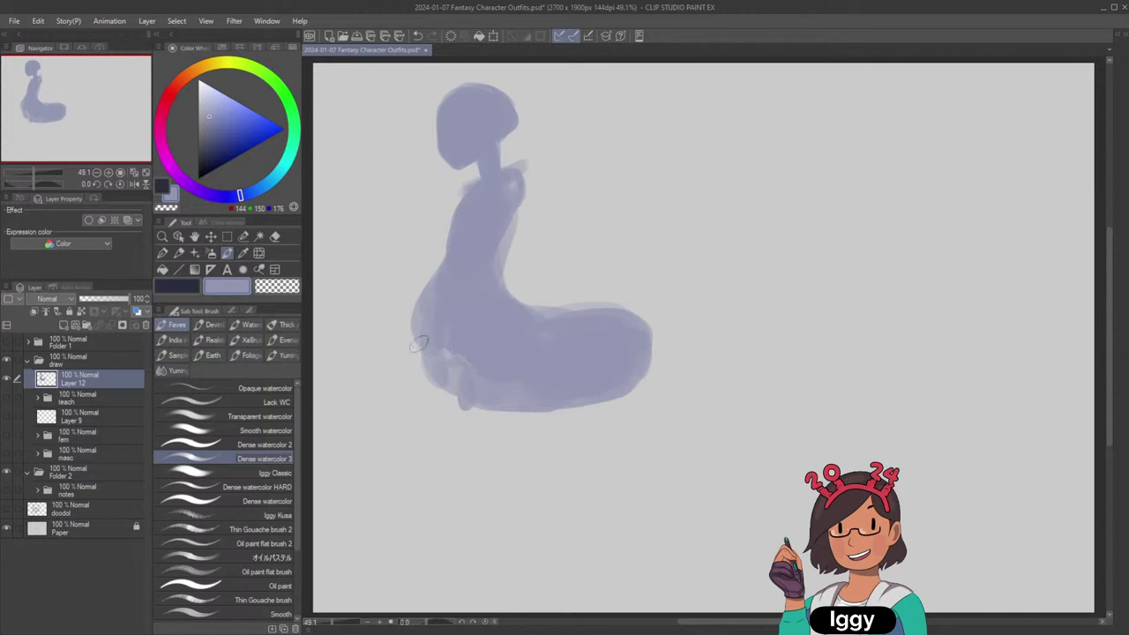
Paint the raised foreleg bent at the knee and the near hind leg stretching down and backward from the rump.
mouse_move(420, 344)
mouse_down()
mouse_move(434, 407)
mouse_move(425, 350)
mouse_move(473, 354)
mouse_move(477, 436)
mouse_move(452, 339)
mouse_move(473, 452)
mouse_move(413, 413)
mouse_move(467, 456)
mouse_move(400, 416)
mouse_move(445, 444)
mouse_move(429, 426)
mouse_move(441, 432)
mouse_move(389, 442)
mouse_move(392, 417)
mouse_move(410, 414)
mouse_move(438, 438)
mouse_move(411, 428)
mouse_move(448, 437)
mouse_up()
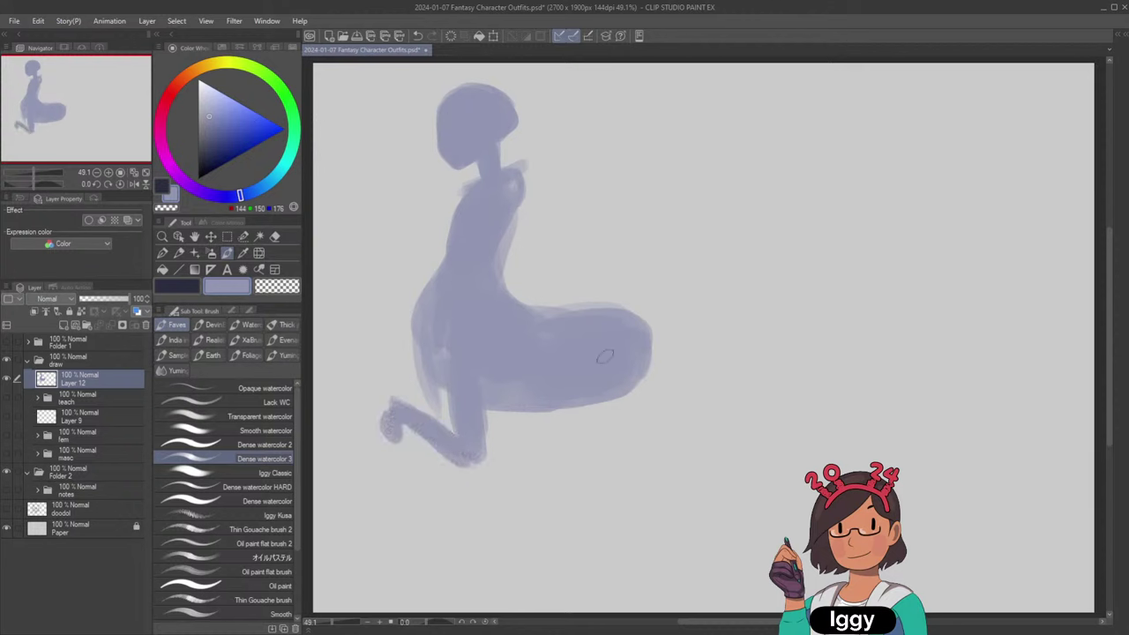
mouse_move(611, 398)
mouse_down()
mouse_move(639, 434)
mouse_move(625, 429)
mouse_up()
mouse_move(610, 363)
mouse_down()
mouse_move(642, 423)
mouse_move(634, 375)
mouse_move(702, 538)
mouse_up()
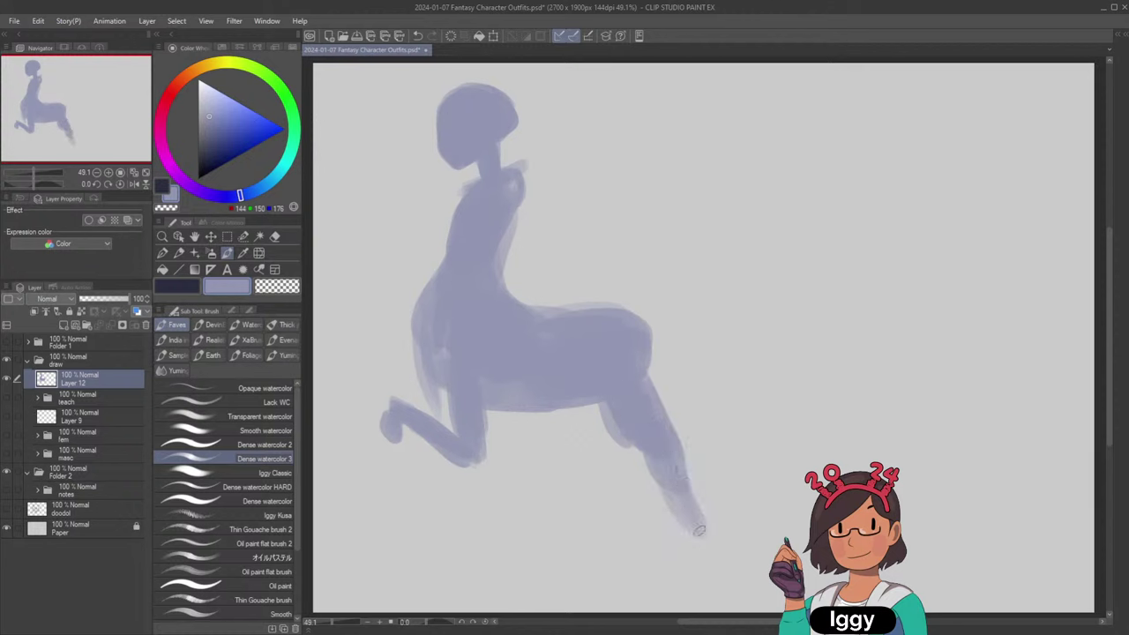
key(ctrl+z)
key(ctrl+z)
key(ctrl+z)
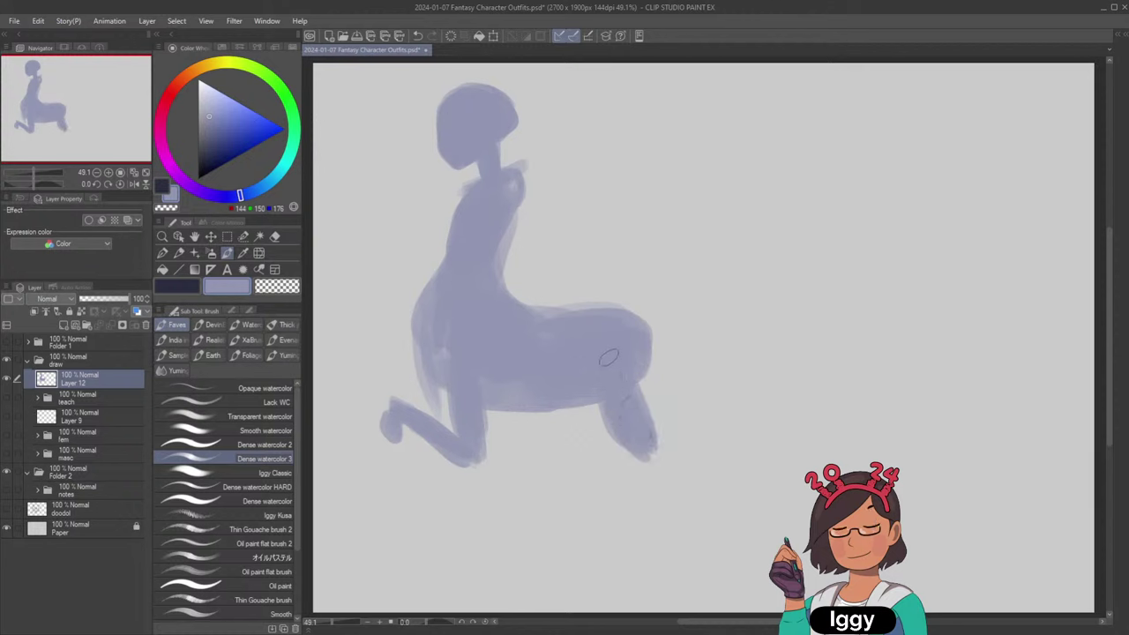
mouse_move(609, 358)
mouse_down()
mouse_move(649, 454)
mouse_move(634, 372)
mouse_move(709, 582)
mouse_move(705, 570)
mouse_up()
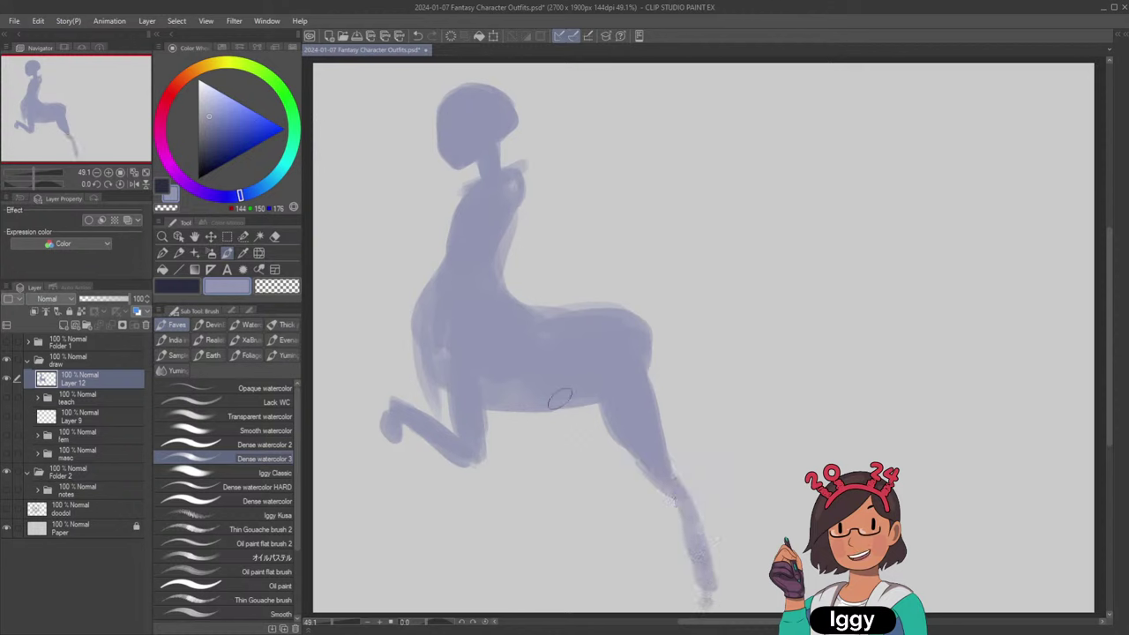
Paint the thinner far hind leg under the belly and the straight far foreleg, using the violet sampled from the body.
drag(565, 404, 589, 441)
alt+click(580, 420)
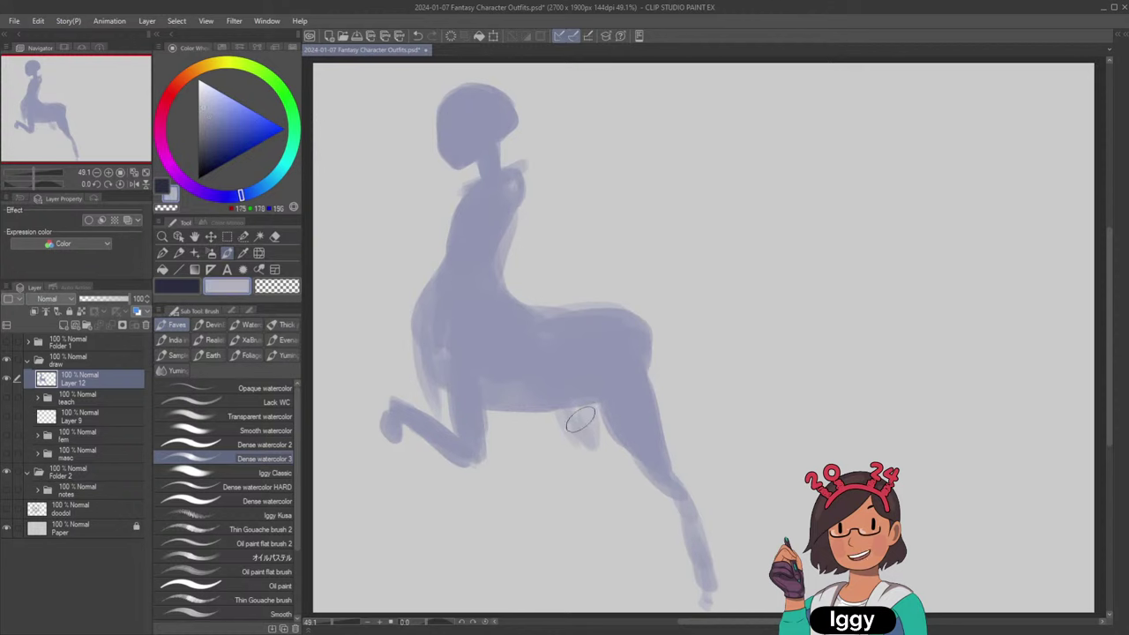
alt+click(601, 377)
mouse_move(572, 403)
mouse_down()
mouse_move(598, 407)
mouse_move(584, 420)
mouse_move(604, 523)
mouse_up()
drag(590, 450, 598, 575)
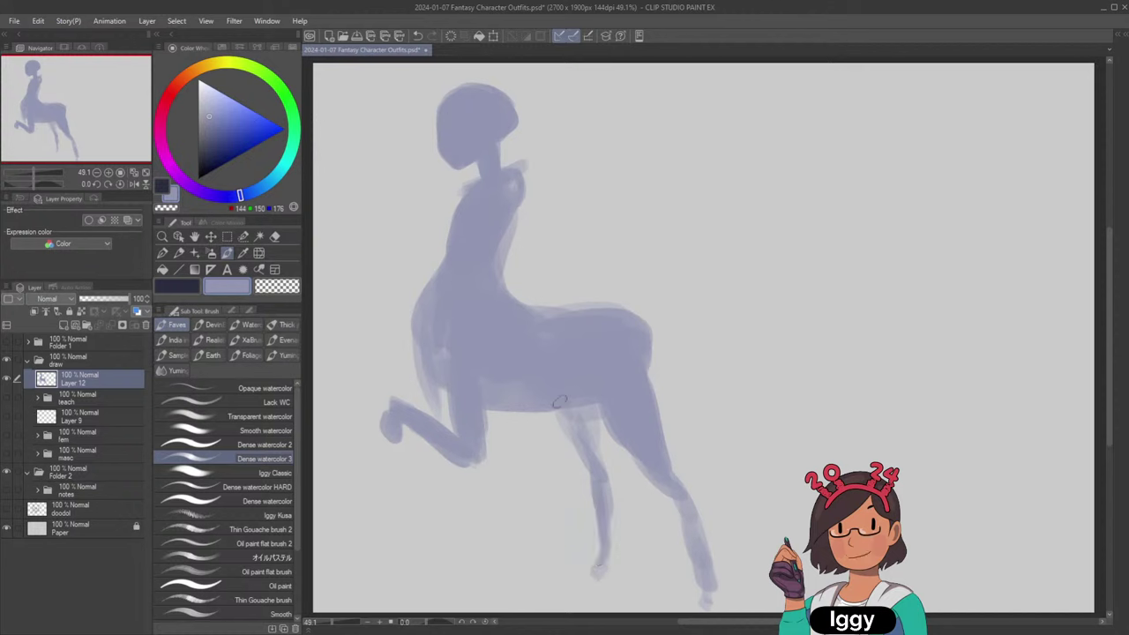
drag(560, 402, 596, 459)
drag(572, 407, 596, 457)
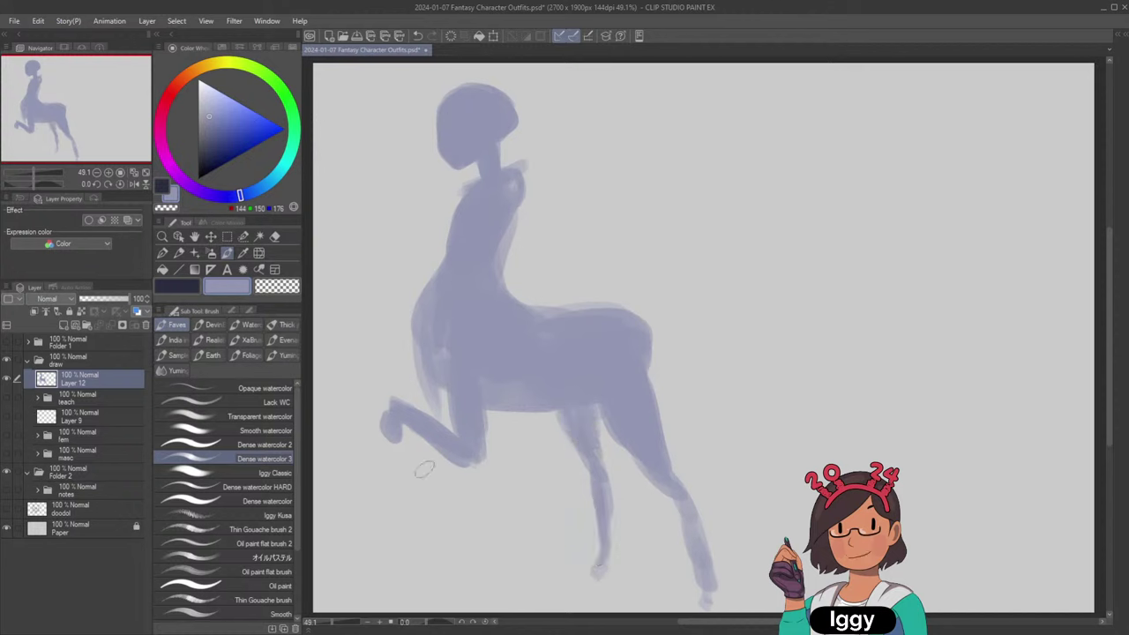
mouse_move(473, 452)
mouse_down()
mouse_move(454, 479)
mouse_move(449, 516)
mouse_up()
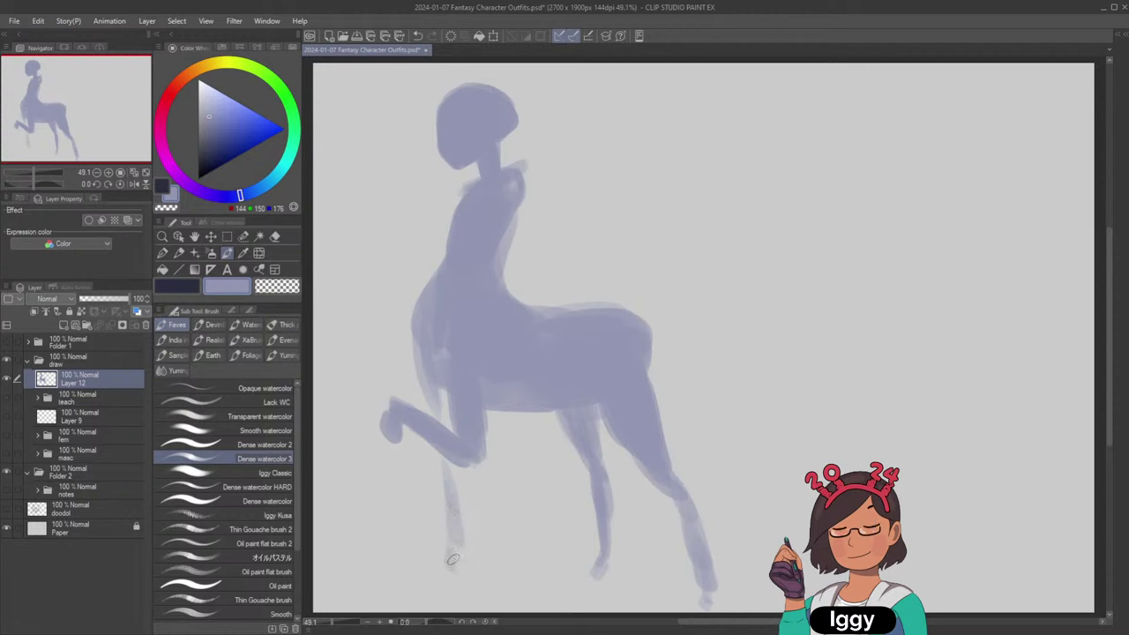
drag(455, 554, 449, 578)
Select the head, then shrink it slightly, tilt it counterclockwise and lower it onto the neck.
click(243, 236)
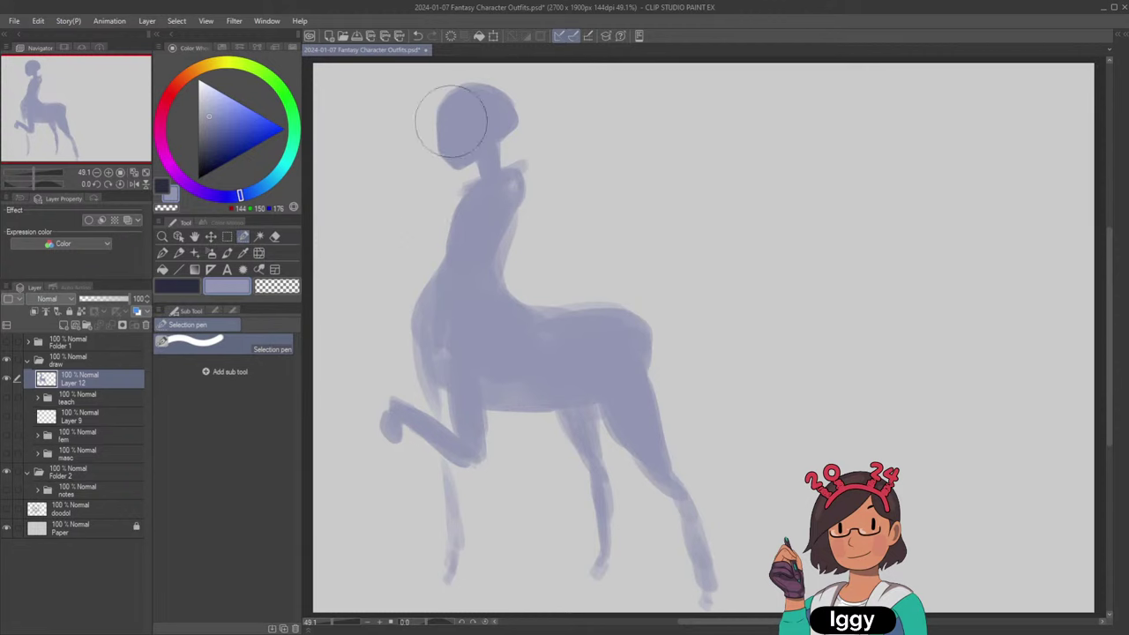
mouse_move(449, 113)
mouse_down()
mouse_move(467, 102)
mouse_move(507, 149)
mouse_up()
key(ctrl+t)
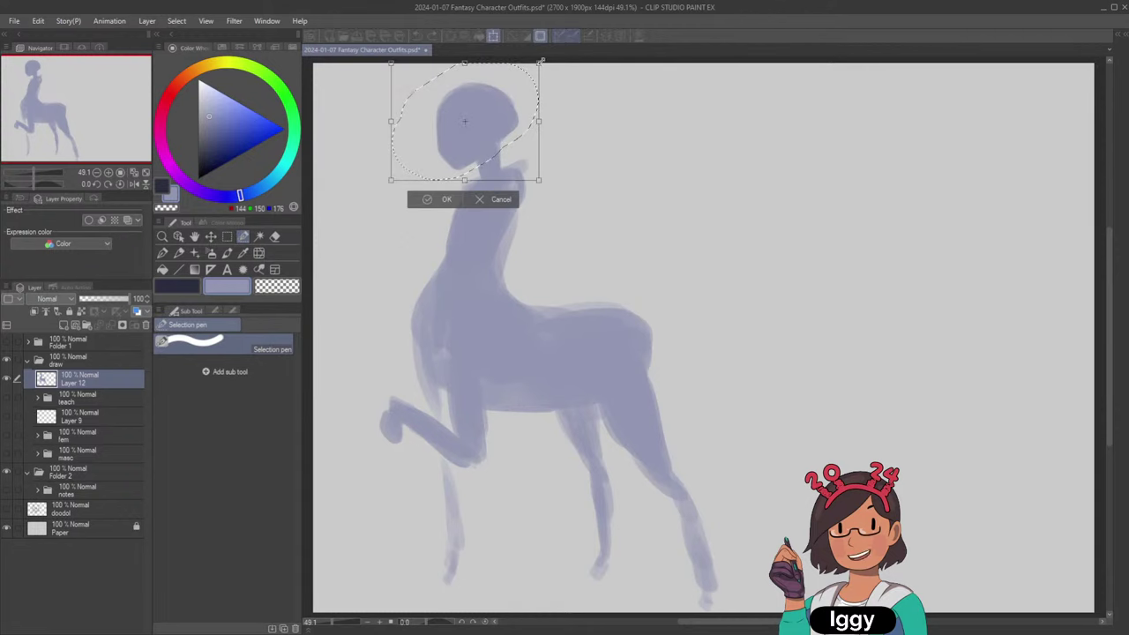
drag(554, 73, 548, 66)
drag(492, 124, 495, 126)
drag(547, 101, 542, 91)
drag(500, 126, 500, 127)
drag(557, 101, 557, 96)
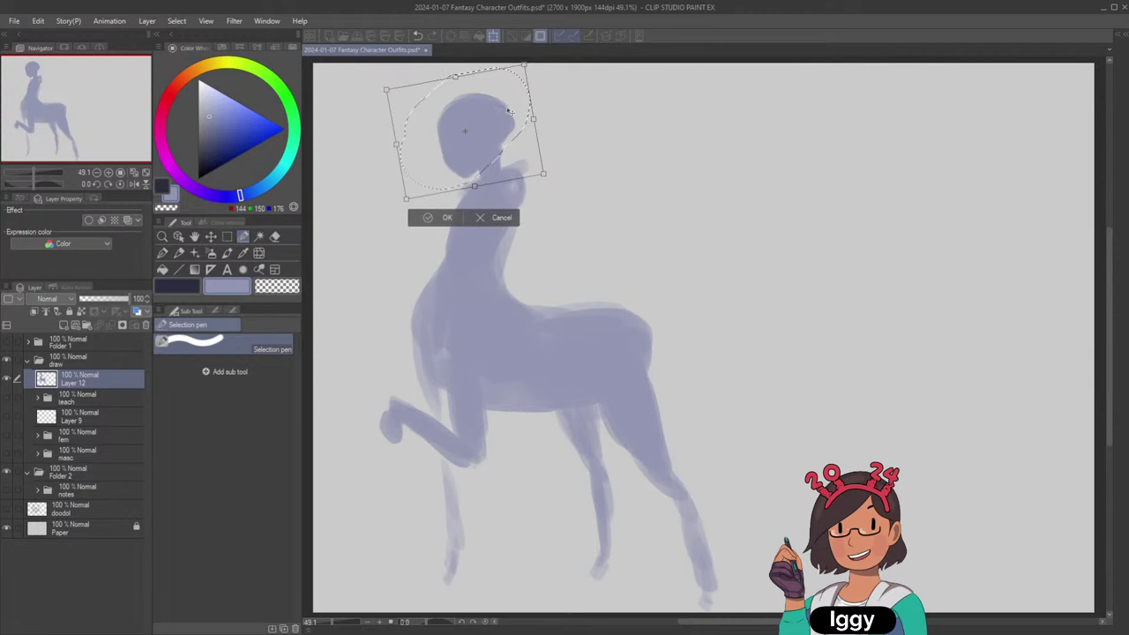
click(427, 216)
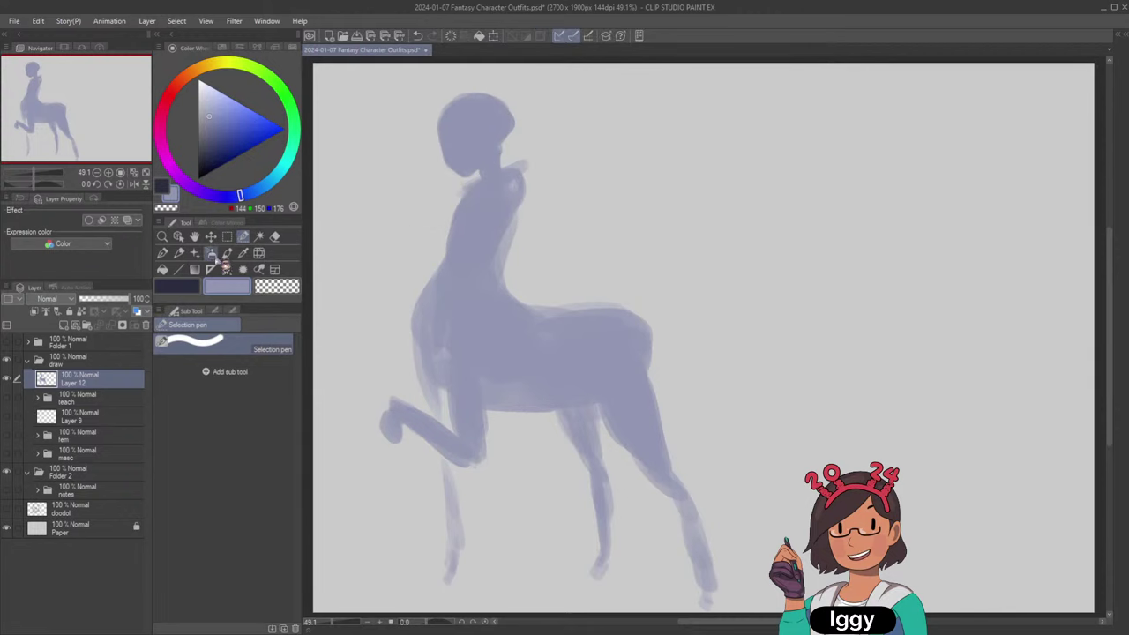
Blend the neck into the resized head and trim the stray shoulder edge with transparent colour.
key(b)
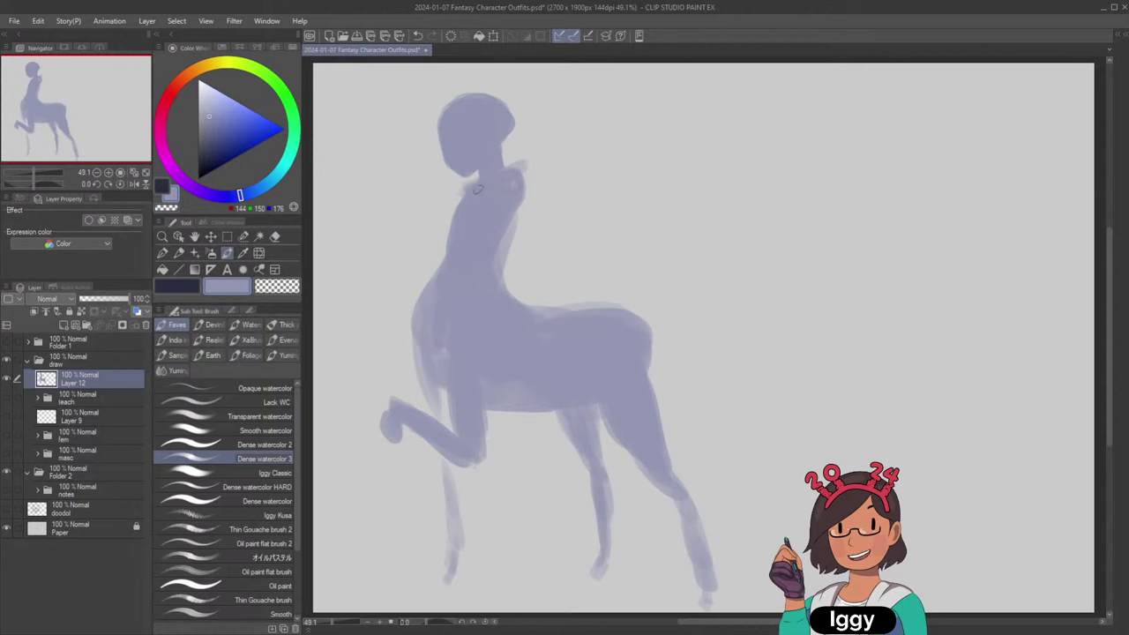
key(c)
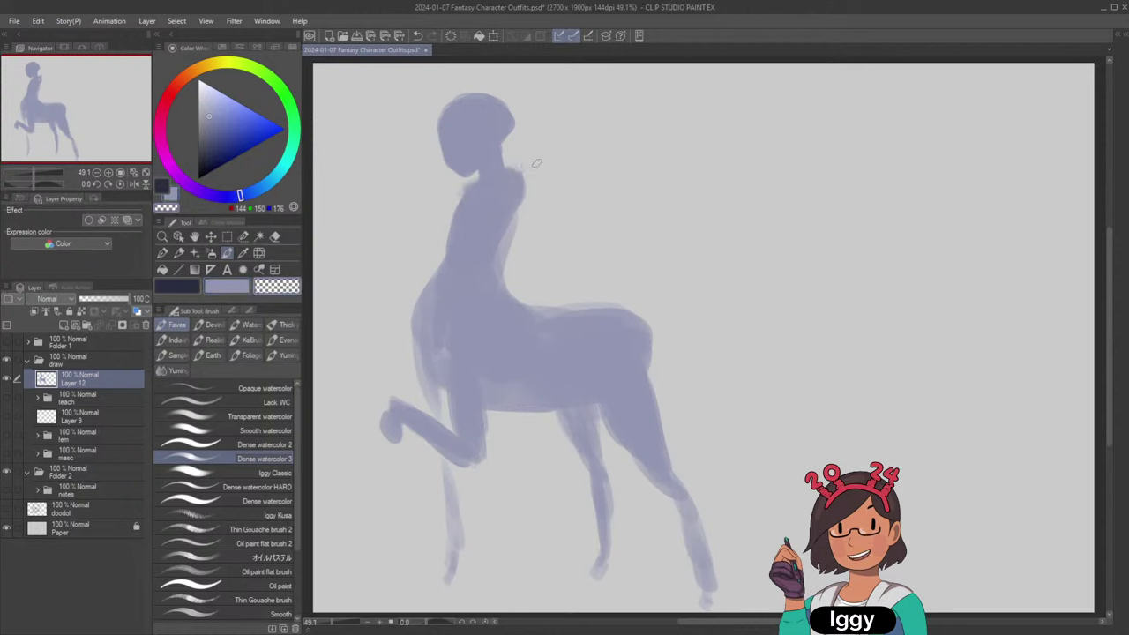
drag(511, 162, 538, 160)
key(ctrl+y)
key(c)
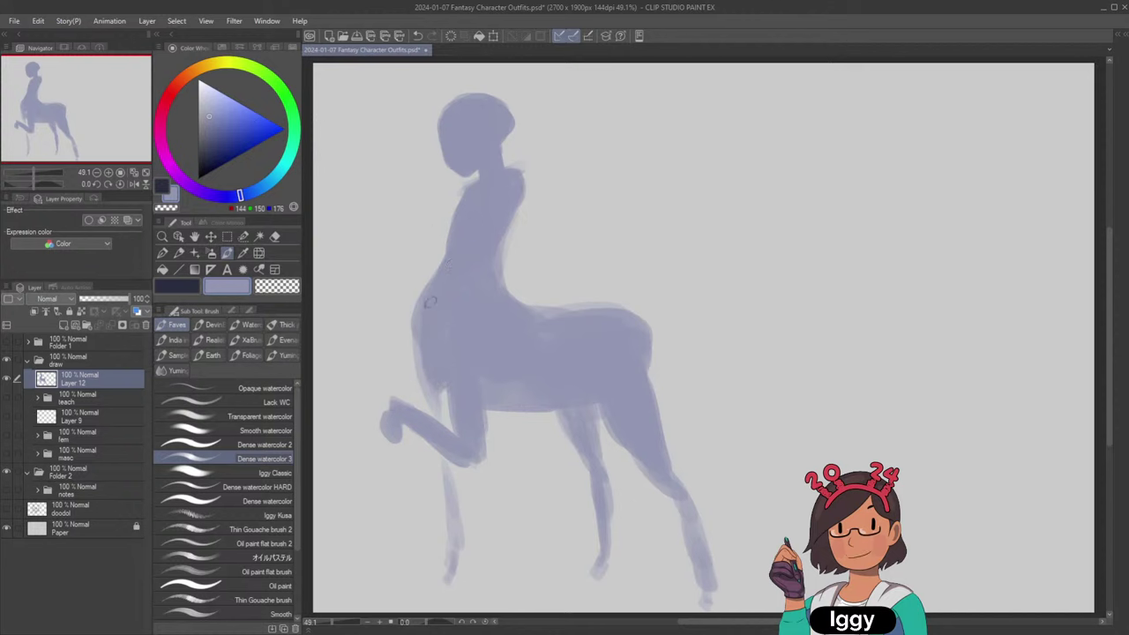
Strengthen the chest contour and fill in the far foreleg's upper and lower sections in grey-violet.
drag(436, 391, 443, 421)
drag(432, 398, 418, 348)
drag(455, 475, 458, 523)
key(ctrl+z)
mouse_move(454, 483)
mouse_down()
mouse_move(458, 540)
mouse_move(456, 489)
mouse_move(457, 510)
mouse_up()
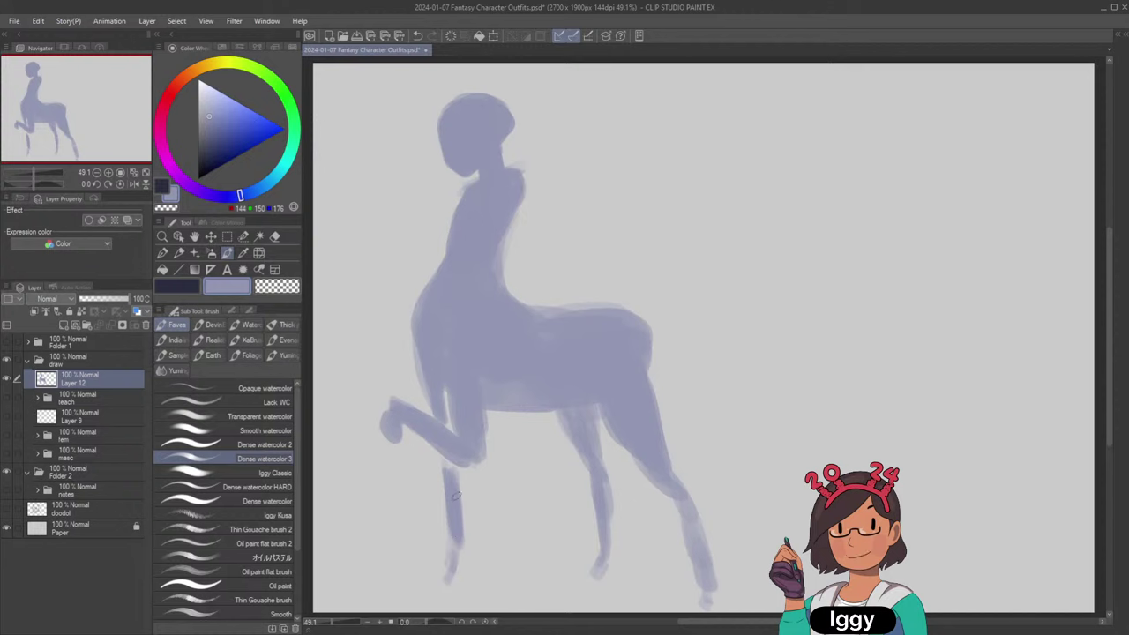
Fill in the straight foreleg down to its hoof and paint a thin arm hanging behind the back.
mouse_move(448, 466)
mouse_down()
mouse_move(457, 485)
mouse_move(452, 473)
mouse_up()
drag(457, 532, 448, 559)
drag(443, 387, 446, 424)
drag(520, 187, 535, 266)
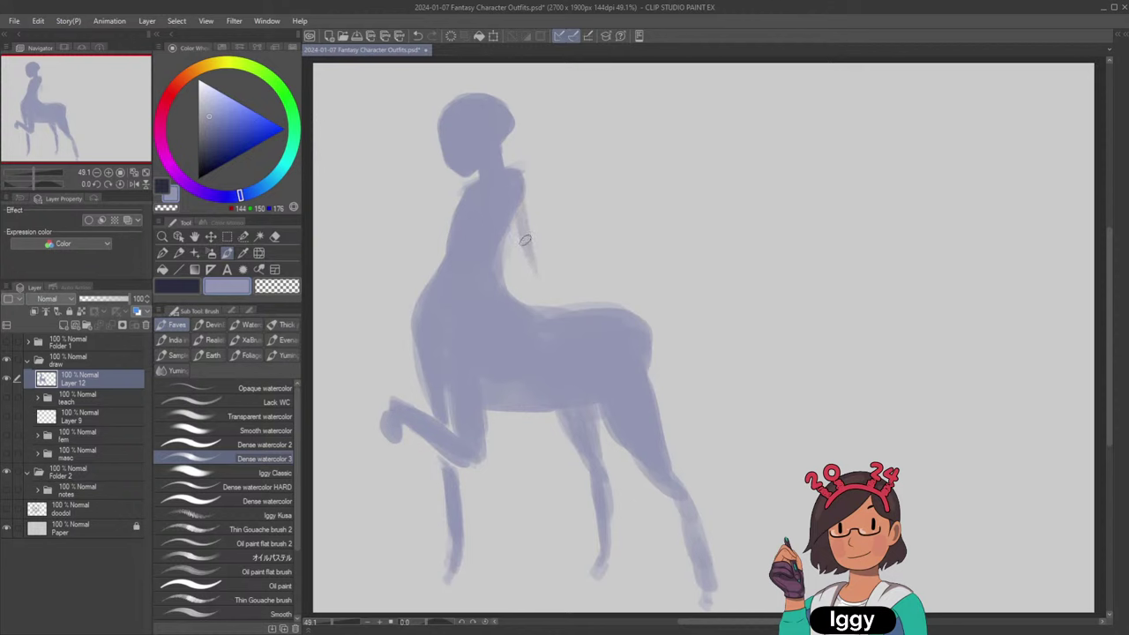
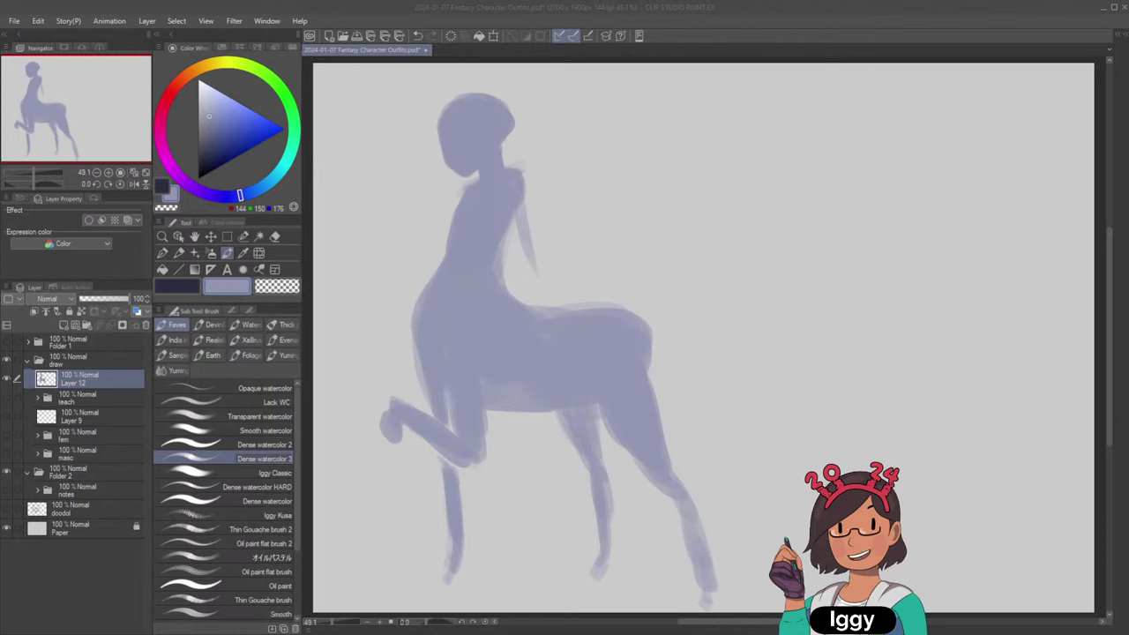
Erase the raised foreleg and the upper part of the straight foreleg with transparent colour, up to the belly line.
click(269, 292)
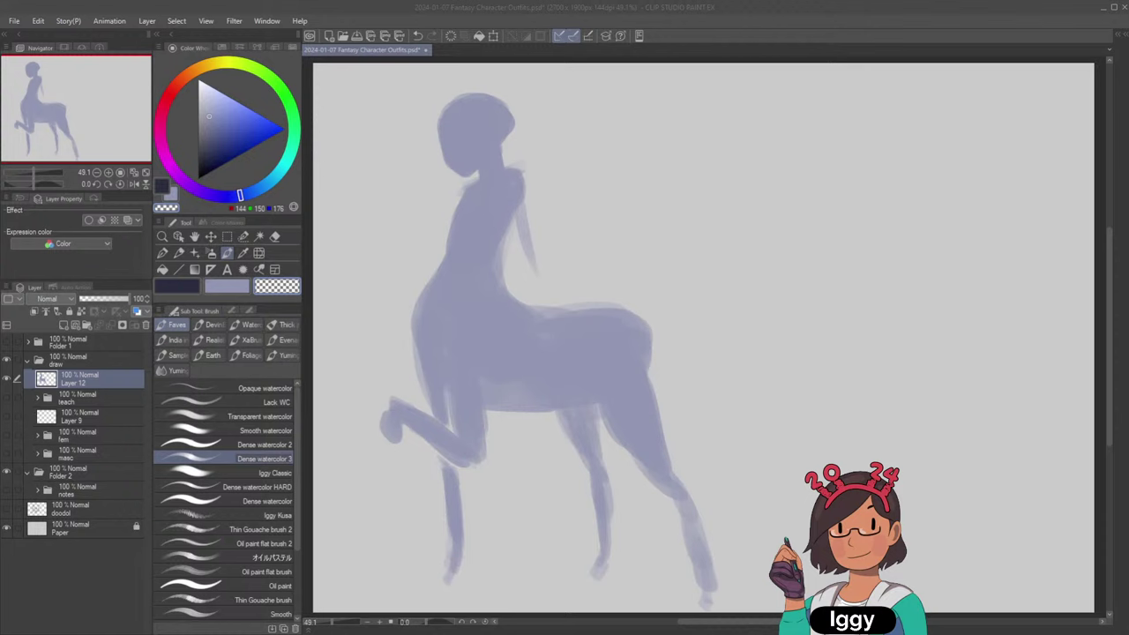
click(227, 253)
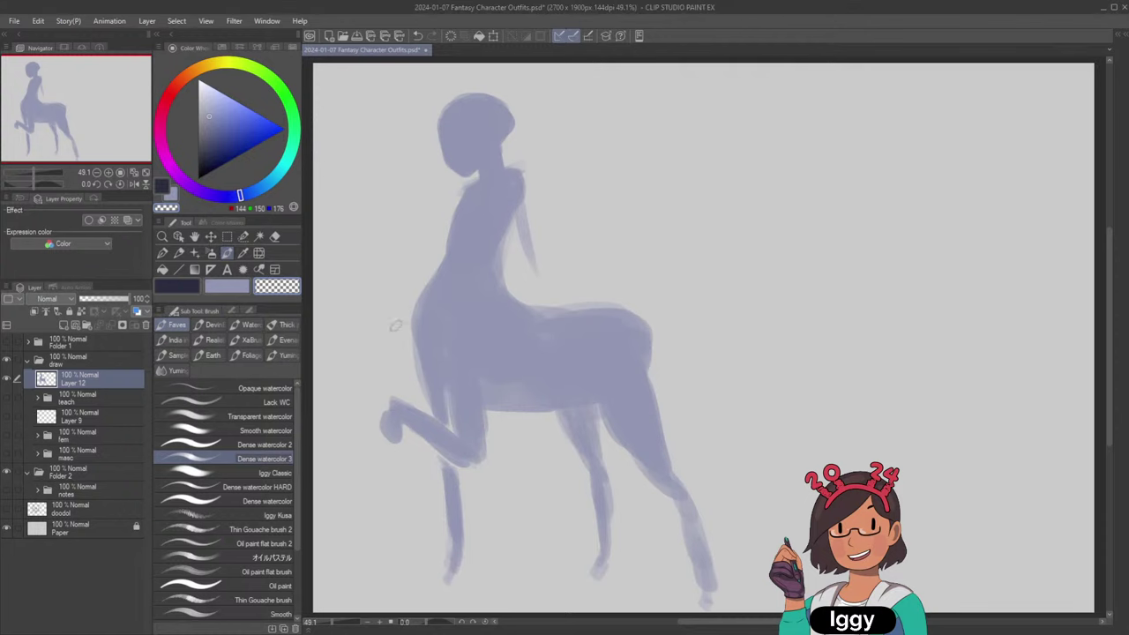
mouse_move(392, 434)
mouse_down()
mouse_move(403, 456)
mouse_move(396, 402)
mouse_move(424, 473)
mouse_move(420, 442)
mouse_up()
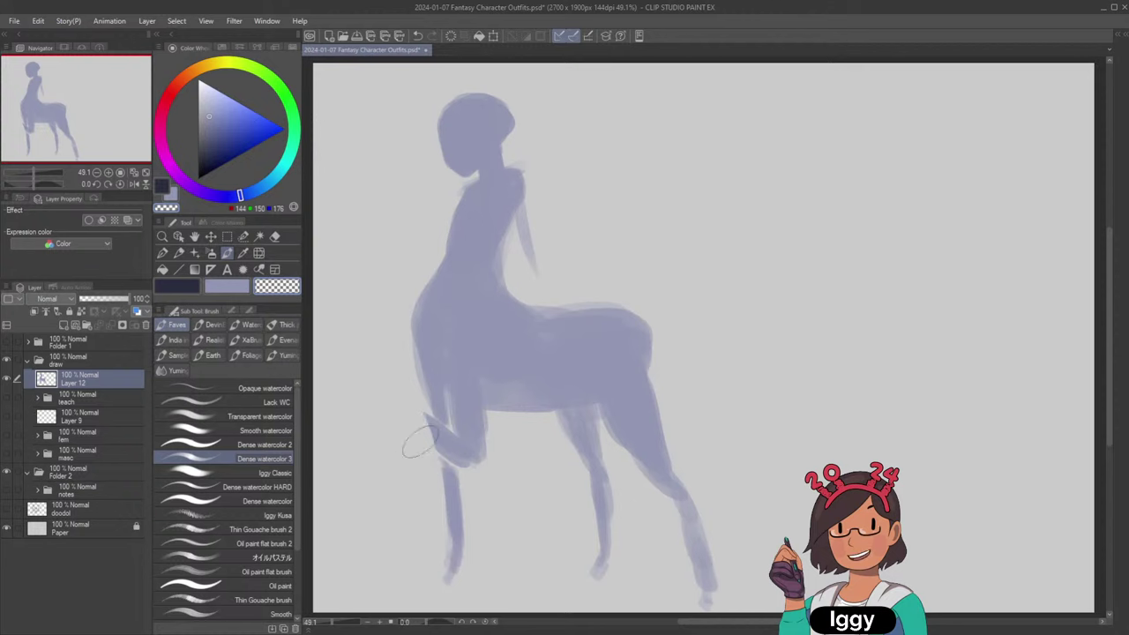
key(ctrl+z)
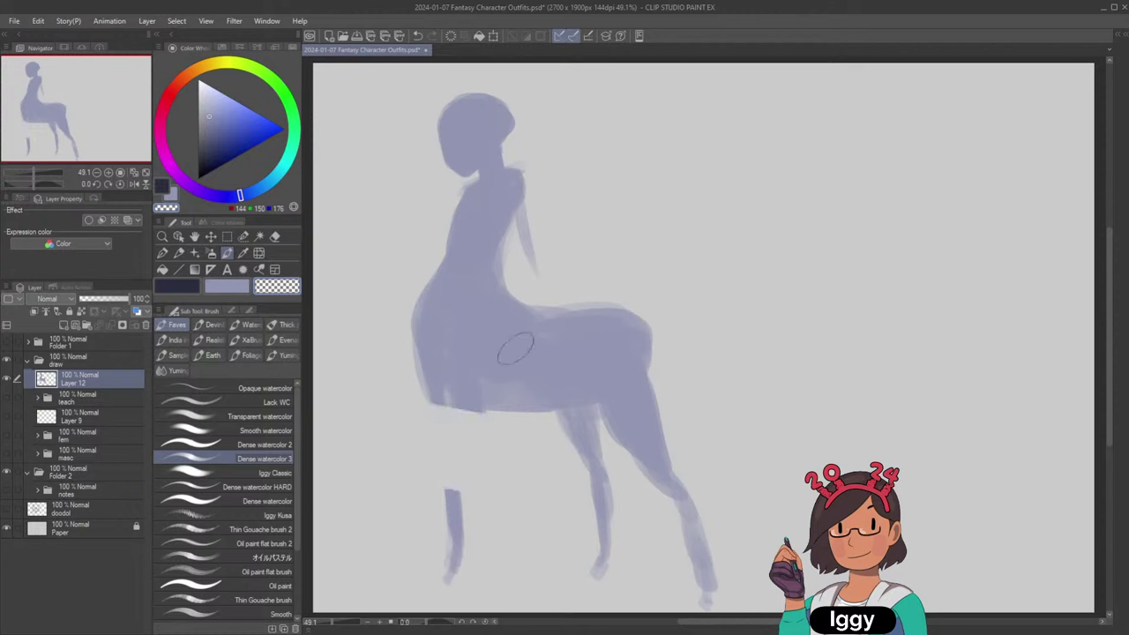
Repaint the raised foreleg in violet, with the thigh reaching forward, the knee bent and the hoof tucked back.
key(c)
drag(456, 397, 469, 425)
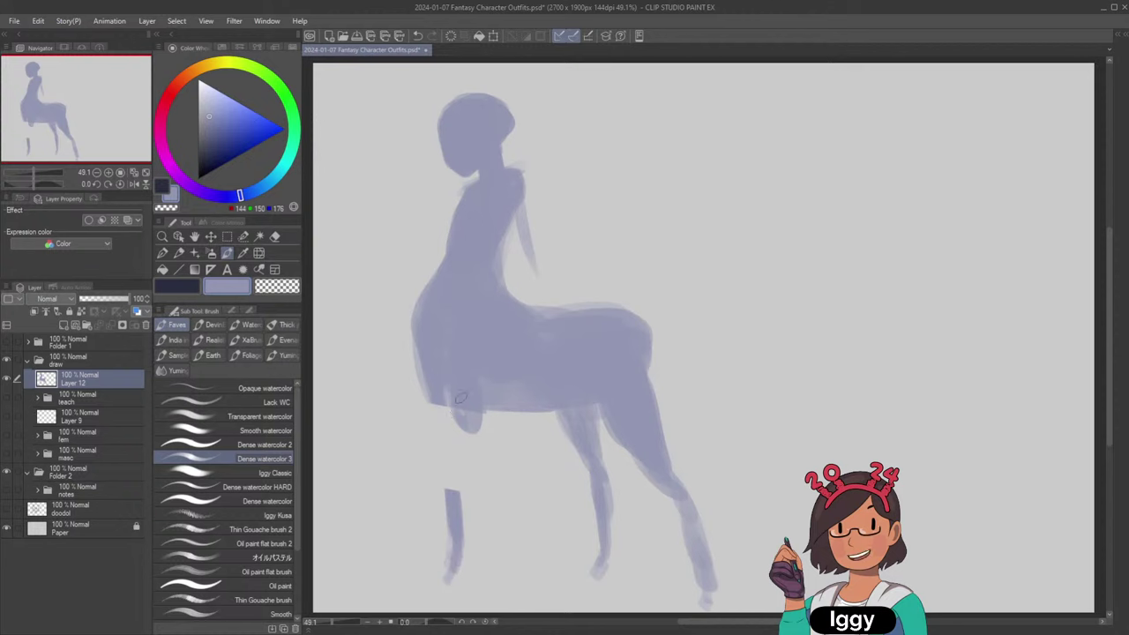
mouse_move(455, 422)
mouse_down()
mouse_move(398, 455)
mouse_move(462, 425)
mouse_move(421, 449)
mouse_move(415, 496)
mouse_move(436, 506)
mouse_move(442, 492)
mouse_up()
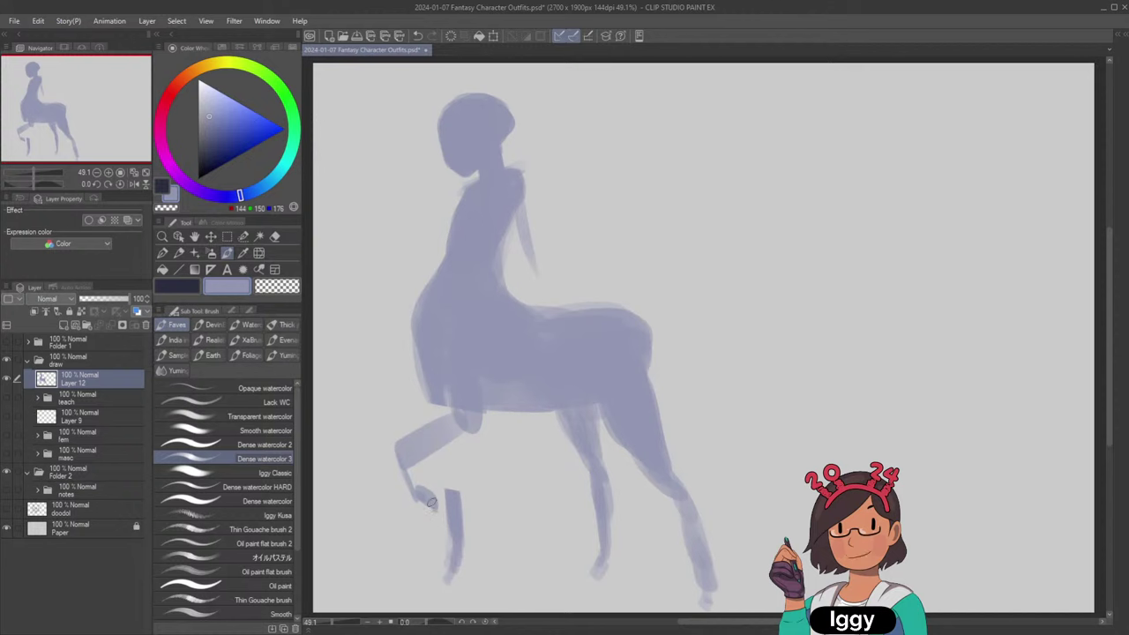
mouse_move(400, 455)
mouse_down()
mouse_move(427, 504)
mouse_move(412, 467)
mouse_move(403, 478)
mouse_move(408, 457)
mouse_move(394, 442)
mouse_move(417, 490)
mouse_move(397, 457)
mouse_move(403, 437)
mouse_move(448, 410)
mouse_up()
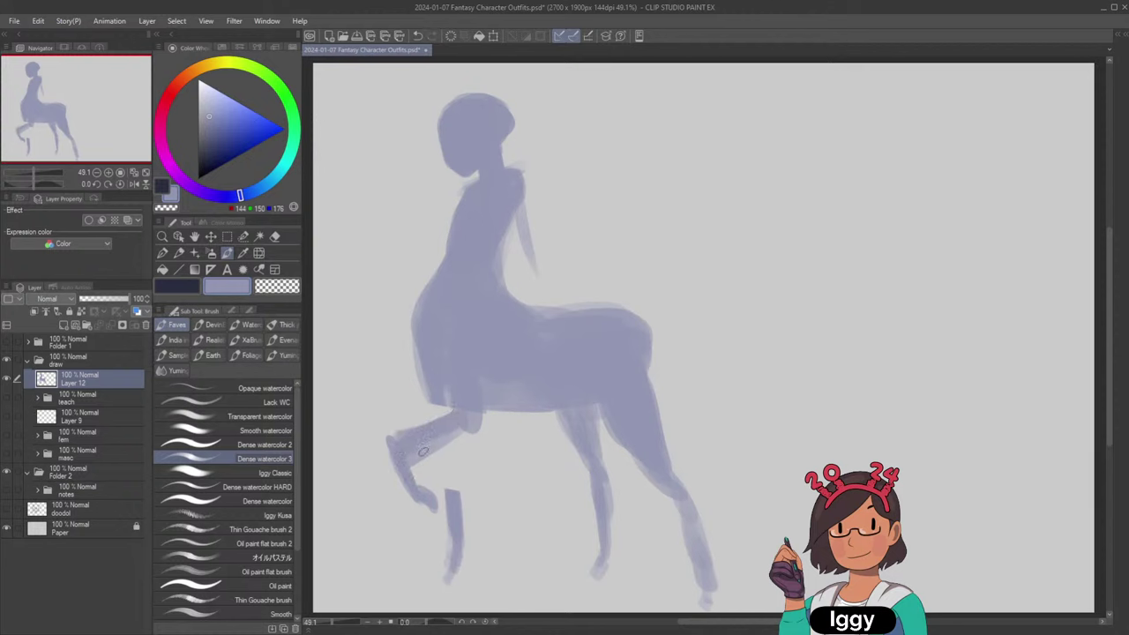
mouse_move(441, 426)
mouse_down()
mouse_move(448, 394)
mouse_move(472, 415)
mouse_move(419, 455)
mouse_up()
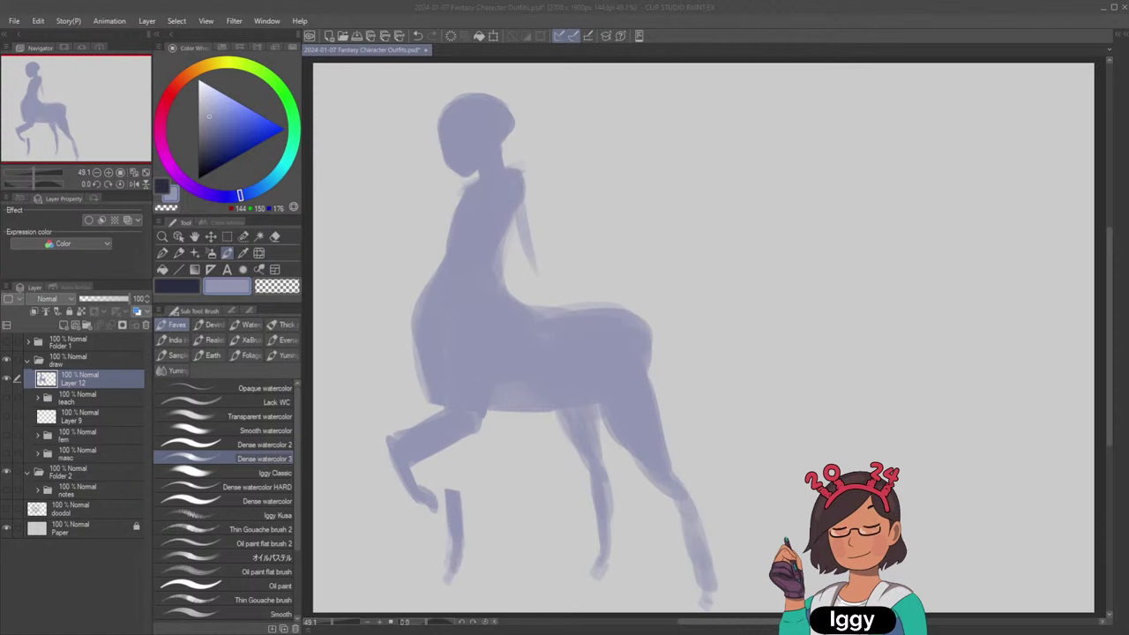
Strengthen the near hind leg from rump to hoof and fill the gap in the straight foreleg's upper section.
drag(651, 363, 670, 448)
drag(652, 389, 667, 452)
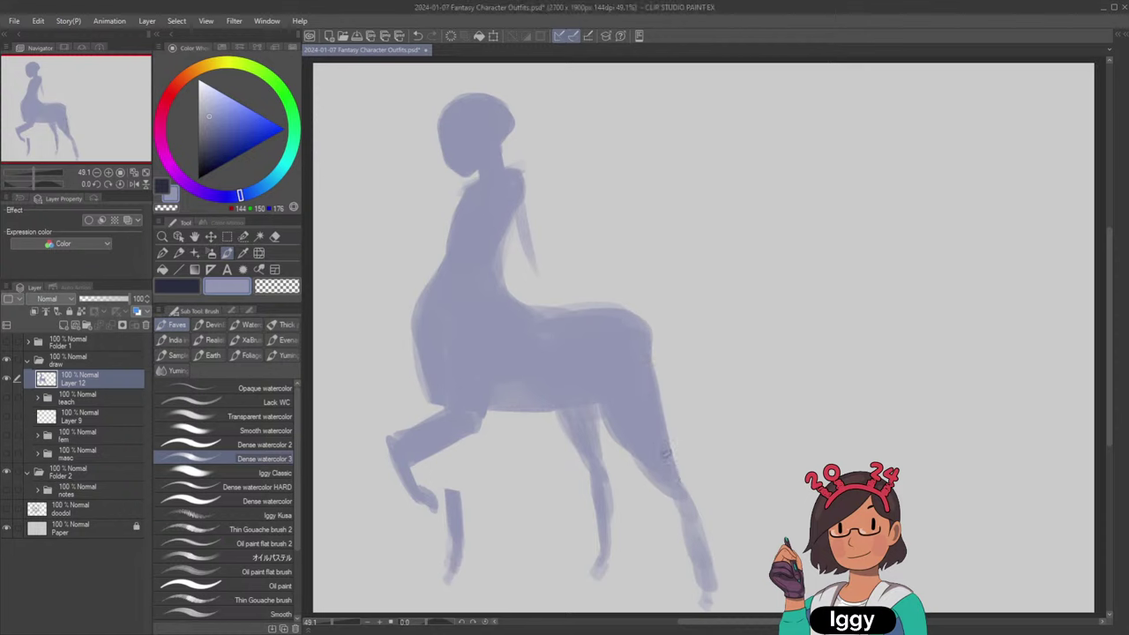
drag(688, 491, 713, 605)
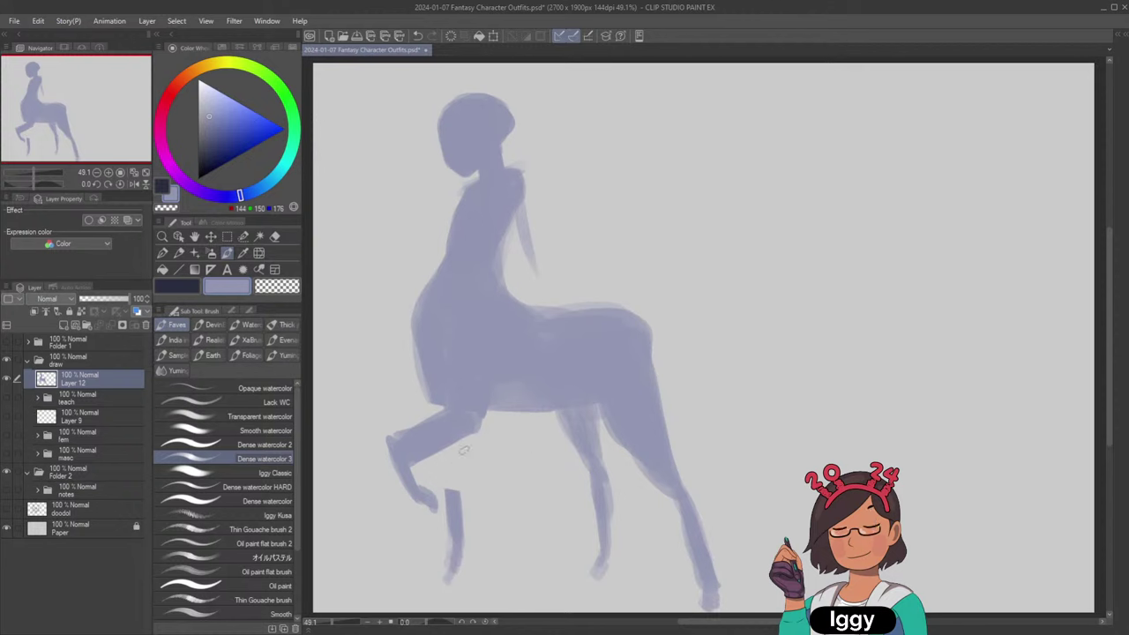
drag(449, 464, 444, 503)
mouse_move(437, 500)
mouse_down()
mouse_move(453, 472)
mouse_move(453, 502)
mouse_move(472, 437)
mouse_move(456, 455)
mouse_move(464, 484)
mouse_up()
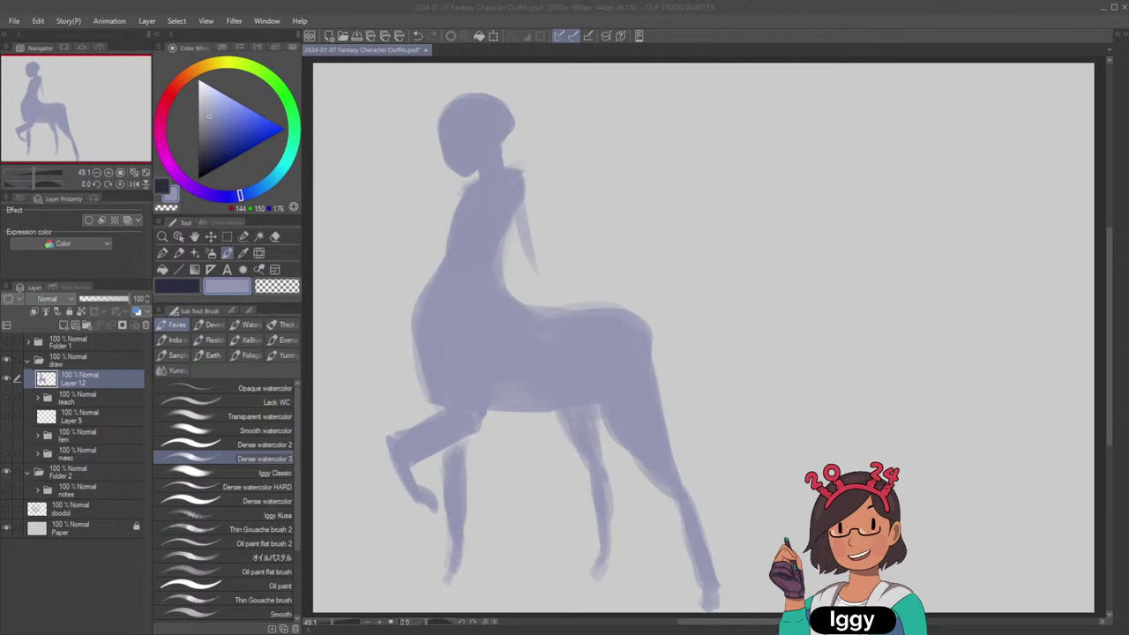
Erase the straight foreleg and repaint it thinner and slanted further back, checking the shape in mirrored view.
click(134, 184)
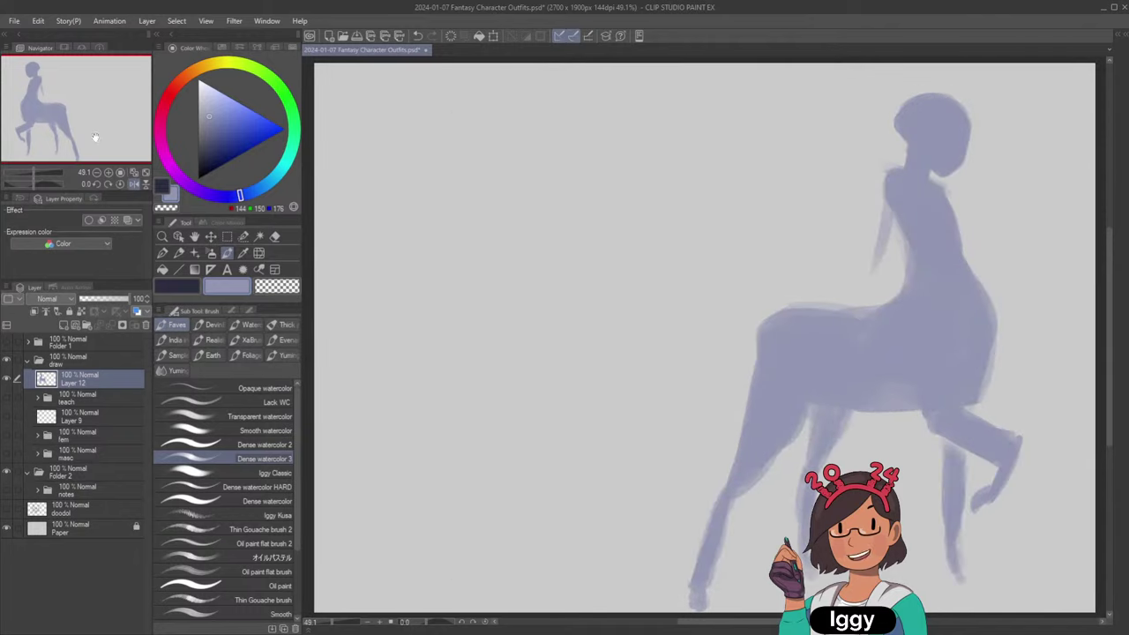
drag(98, 110, 62, 108)
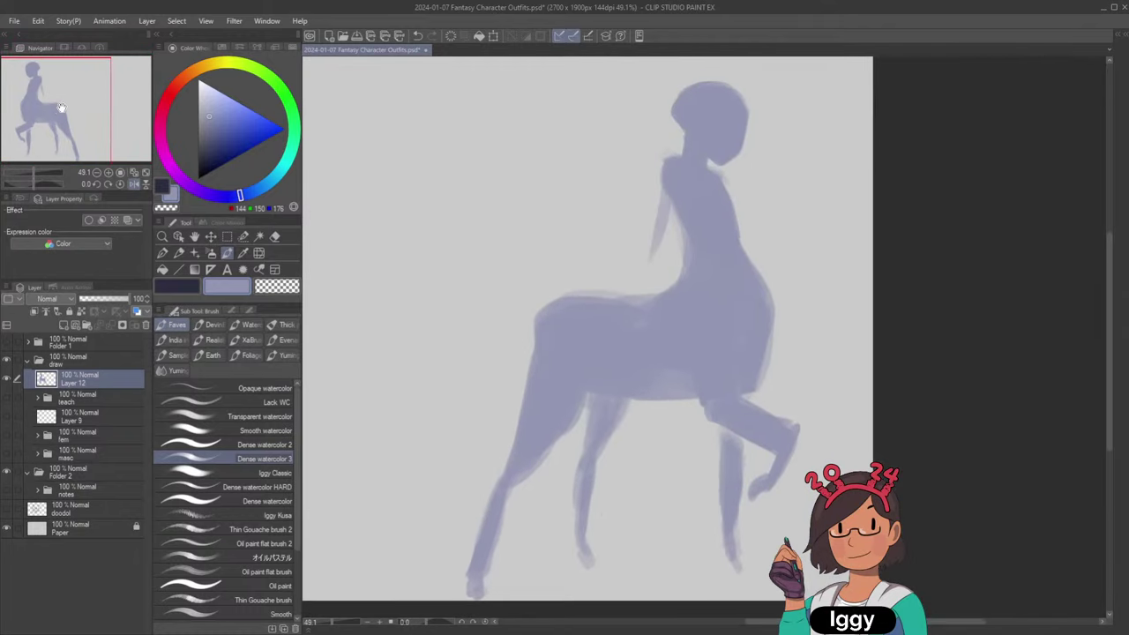
click(242, 252)
click(230, 255)
click(225, 286)
key(c)
mouse_move(747, 455)
mouse_down()
mouse_move(718, 444)
mouse_move(725, 536)
mouse_move(742, 582)
mouse_up()
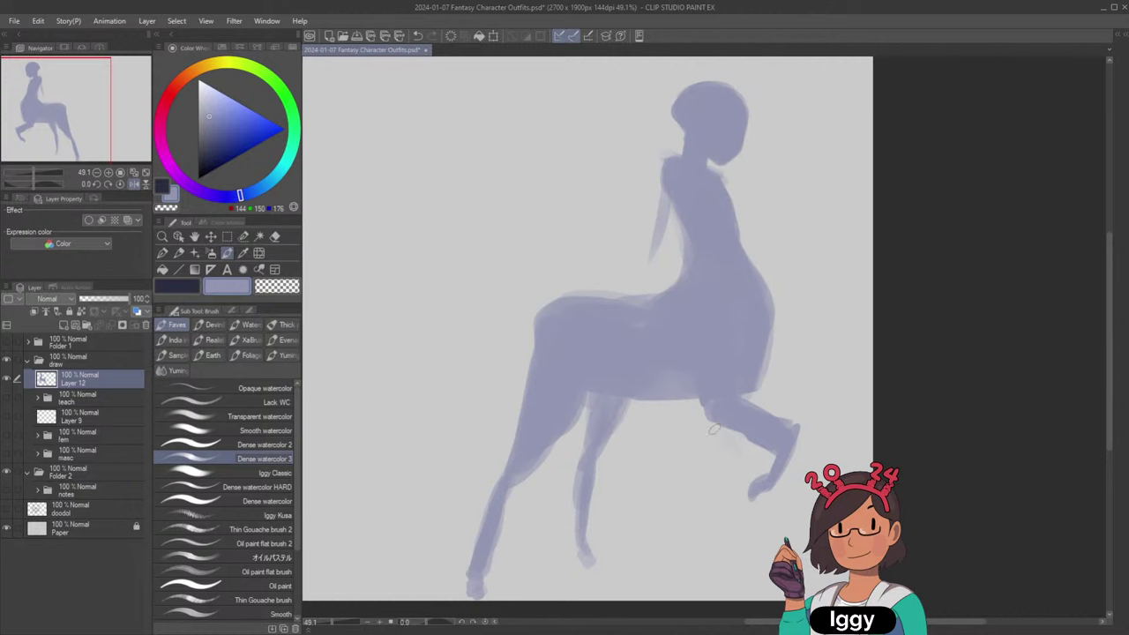
mouse_move(711, 447)
mouse_down()
mouse_move(714, 503)
mouse_move(719, 467)
mouse_move(709, 563)
mouse_up()
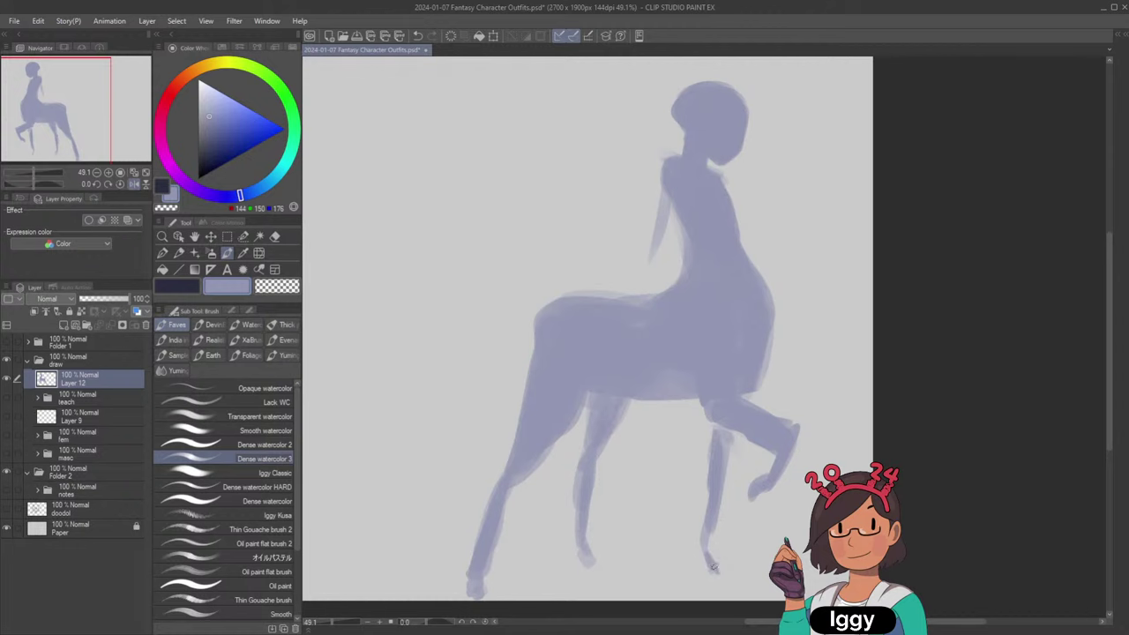
click(135, 185)
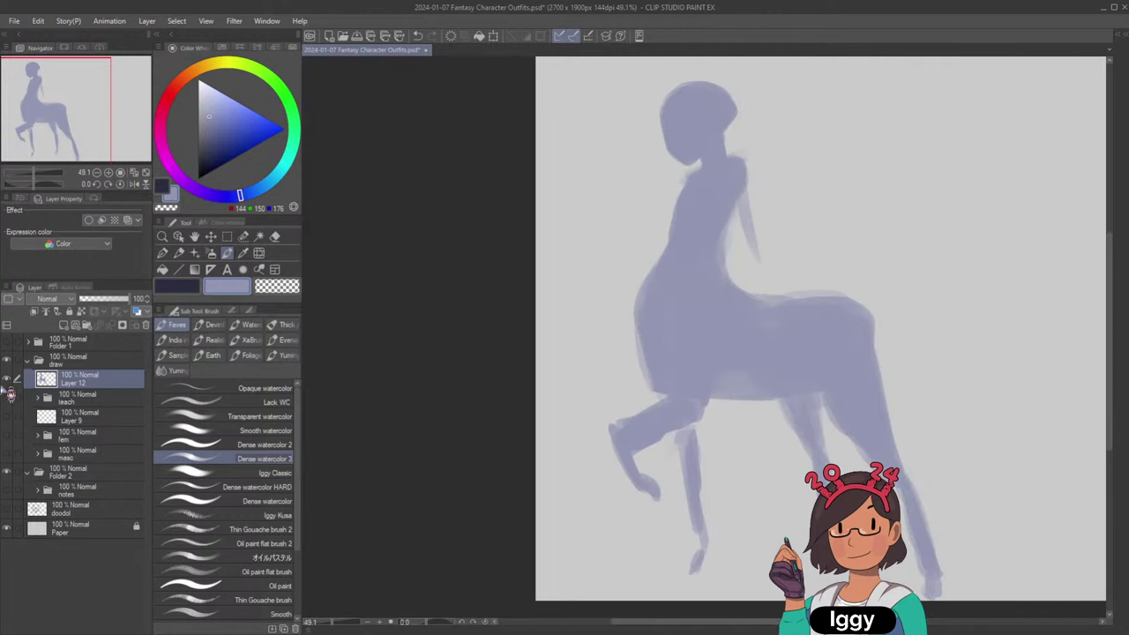
mouse_move(681, 448)
mouse_down()
mouse_move(693, 459)
mouse_move(700, 560)
mouse_up()
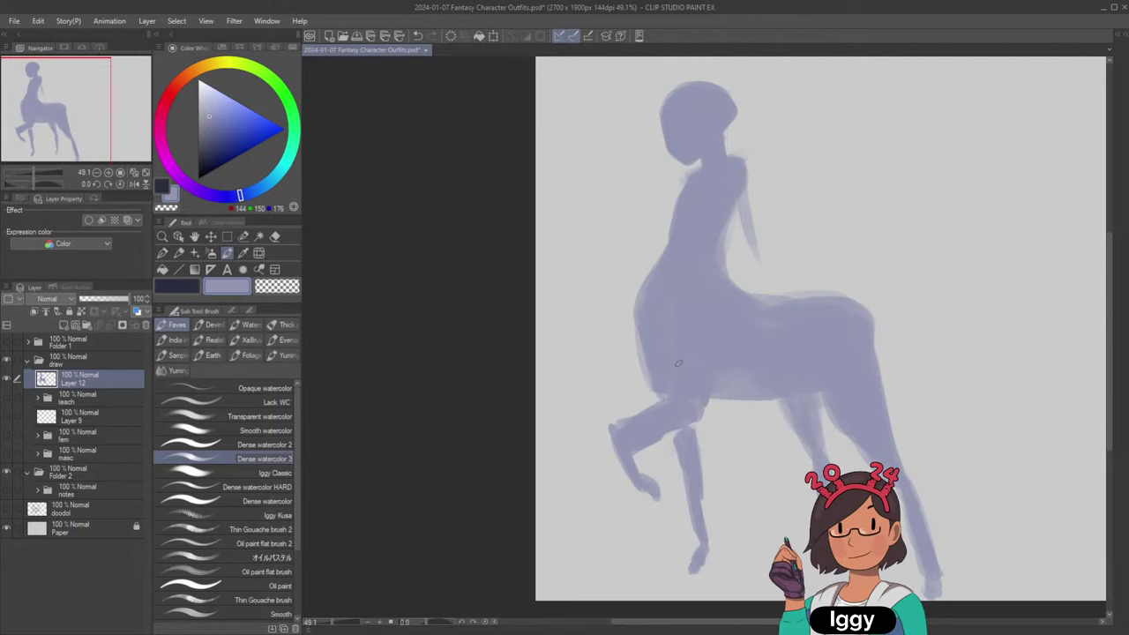
Shrink the head slightly using Liquify in pinch mode with the brush size enlarged to 400.
click(259, 252)
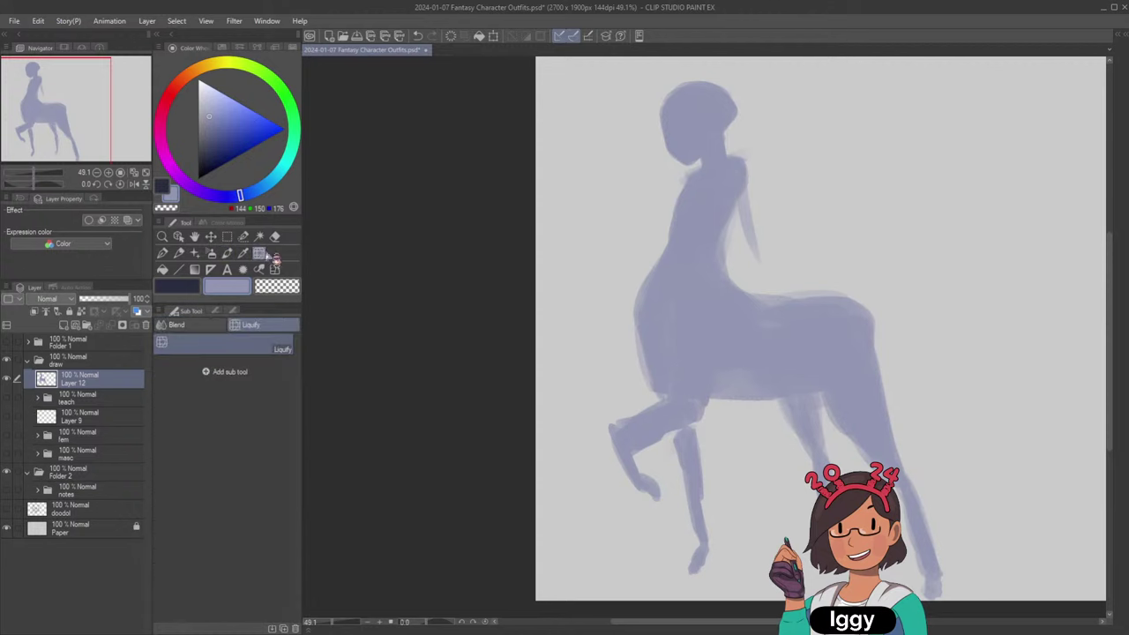
click(227, 369)
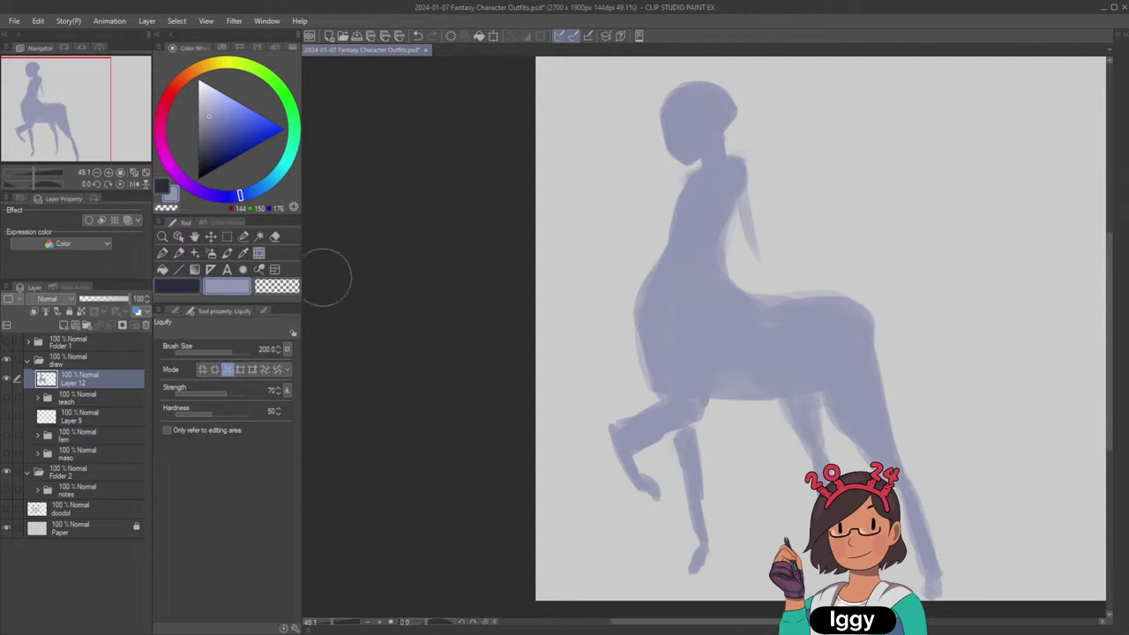
key(bracketright)
key(bracketright)
key(bracketright)
key(bracketright)
drag(701, 124, 701, 123)
key(bracketleft)
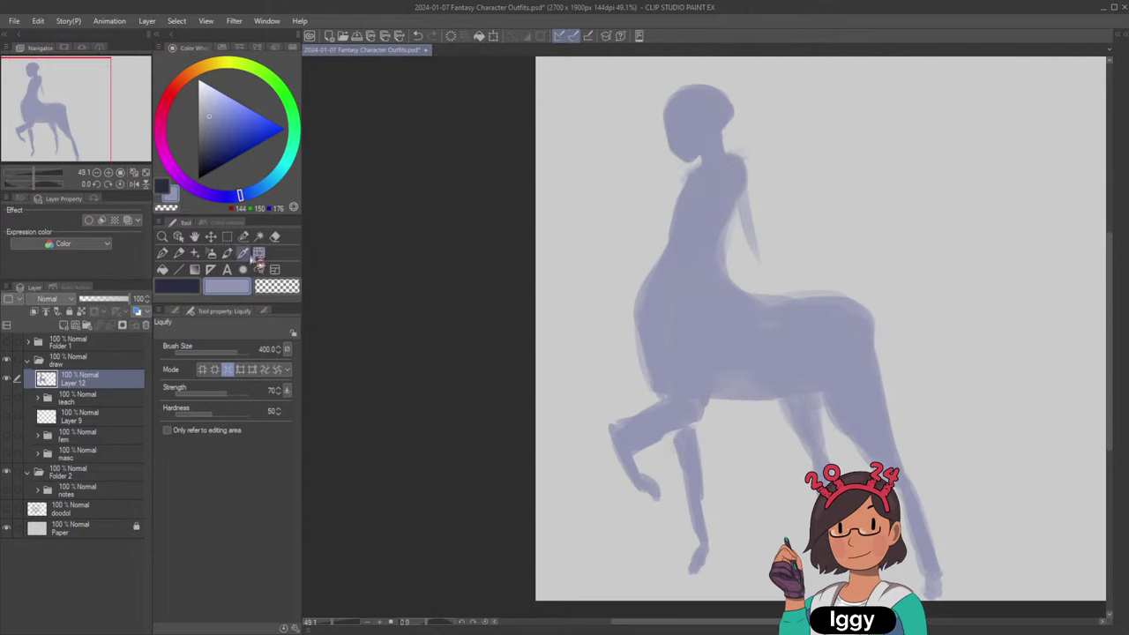
Strengthen the arm behind the back, extend it down to the horse's back, and hint the front elbow with a faint stroke.
click(227, 253)
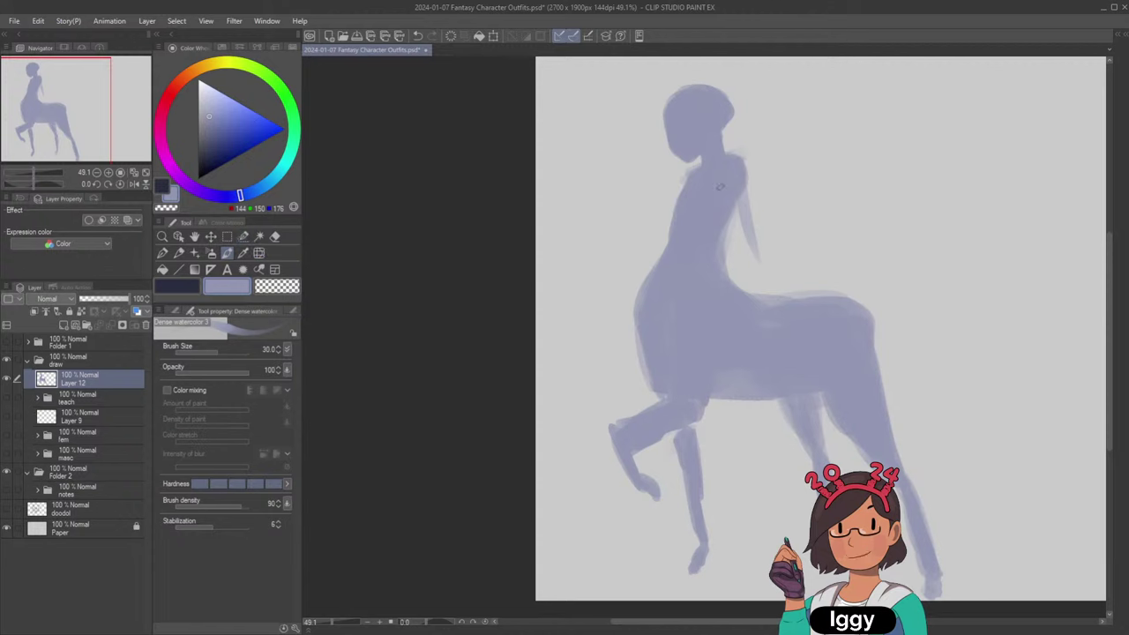
mouse_move(739, 194)
mouse_down()
mouse_move(744, 168)
mouse_move(759, 251)
mouse_up()
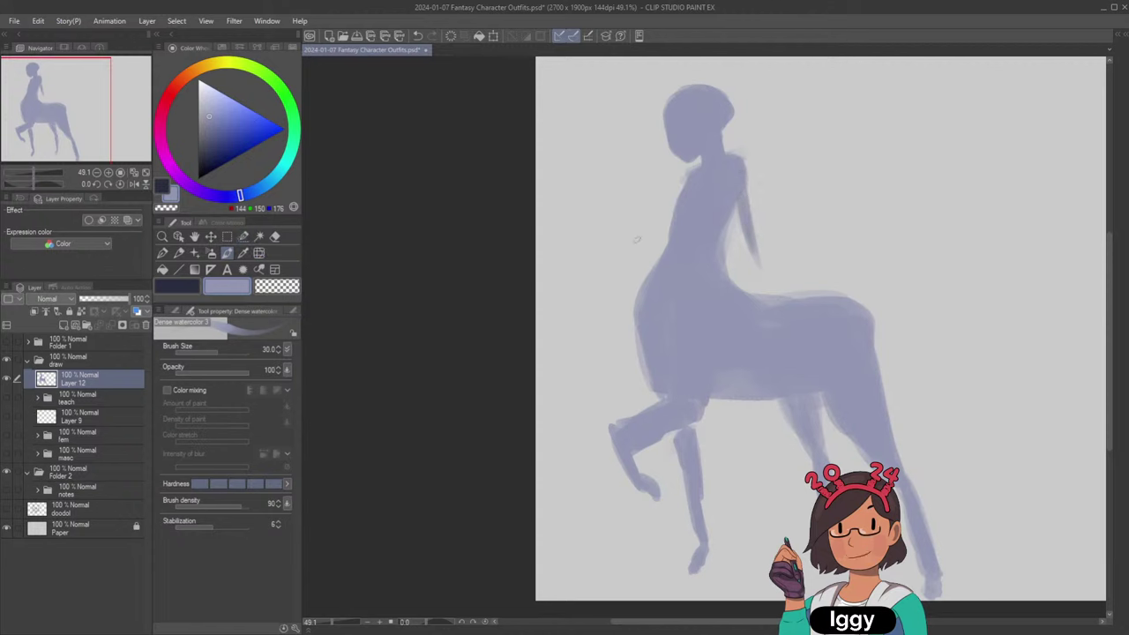
drag(653, 229, 623, 266)
key(ctrl+z)
drag(748, 242, 757, 298)
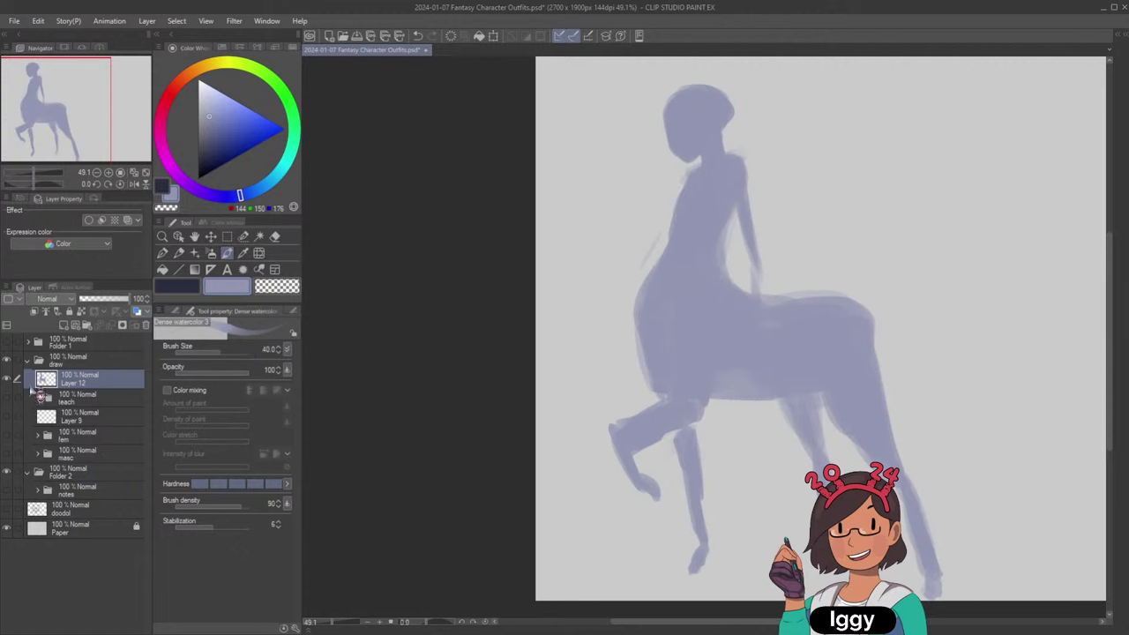
Add a new layer above the centaur base and sample the dark grey clothing colour from the fem outfits as main colour.
click(87, 327)
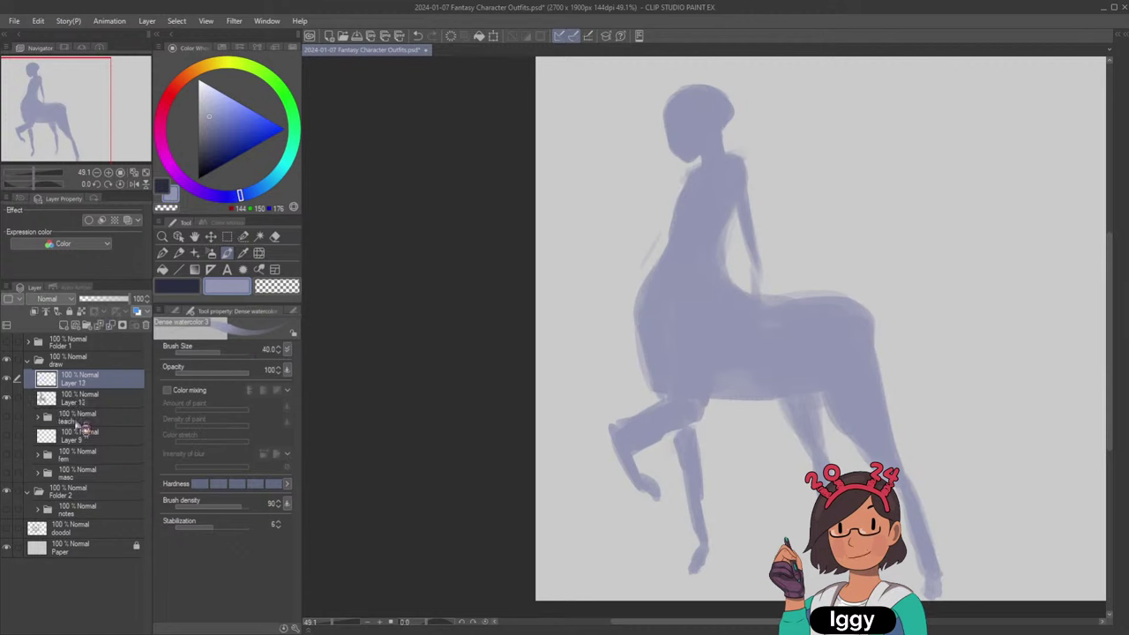
click(13, 418)
click(8, 418)
click(7, 455)
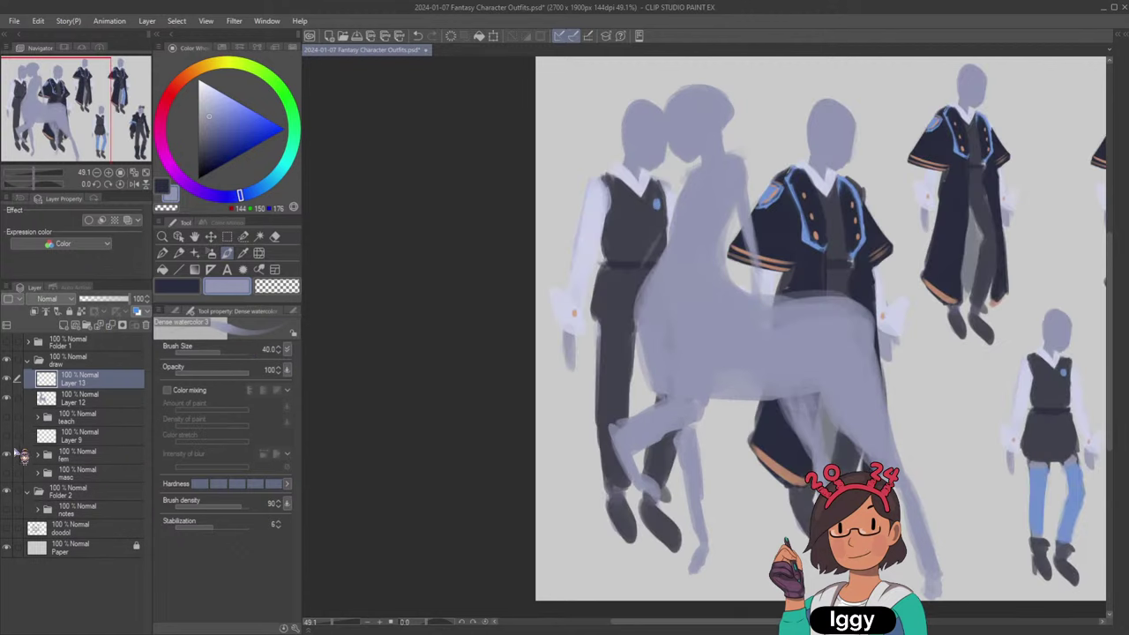
click(179, 289)
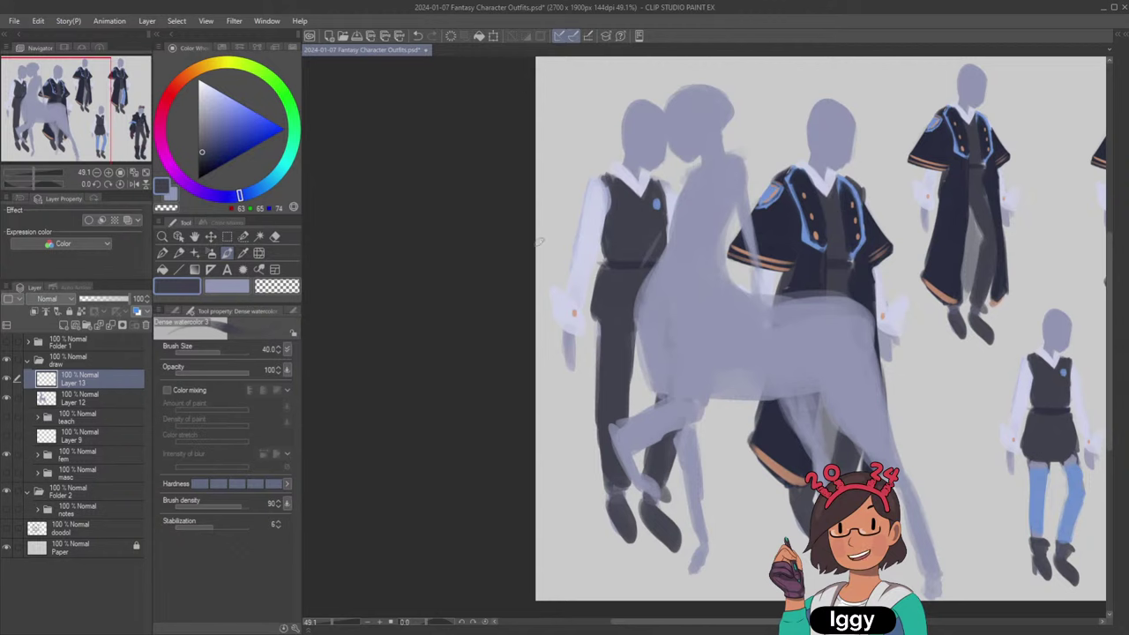
click(8, 472)
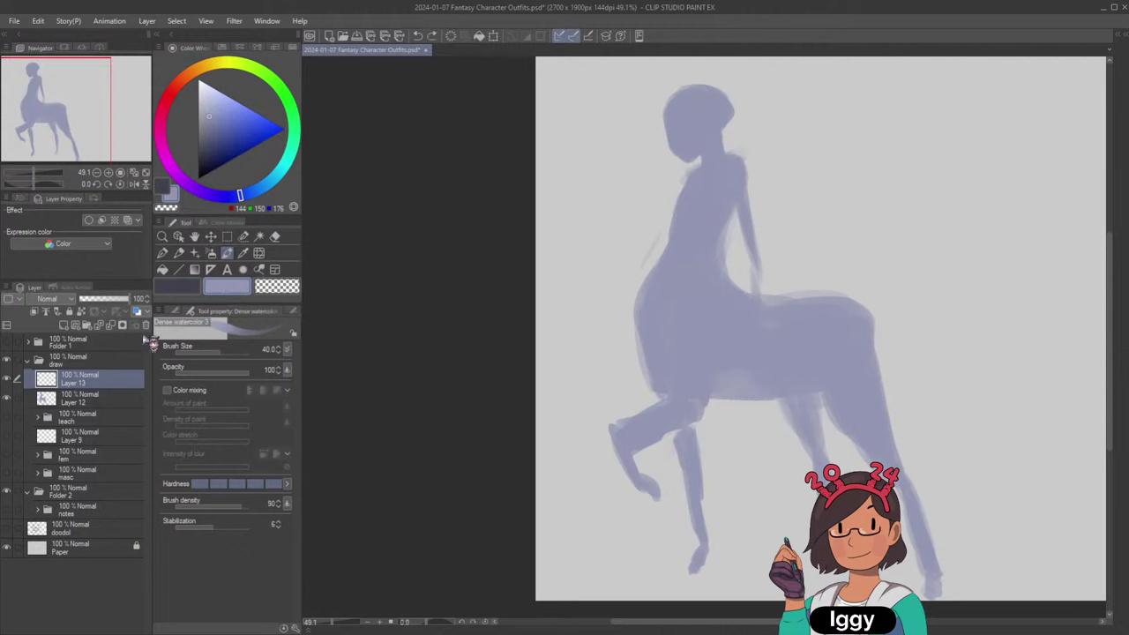
Show the masc outfits briefly to sample the dark navy of the coat as the sub colour.
click(178, 289)
click(7, 474)
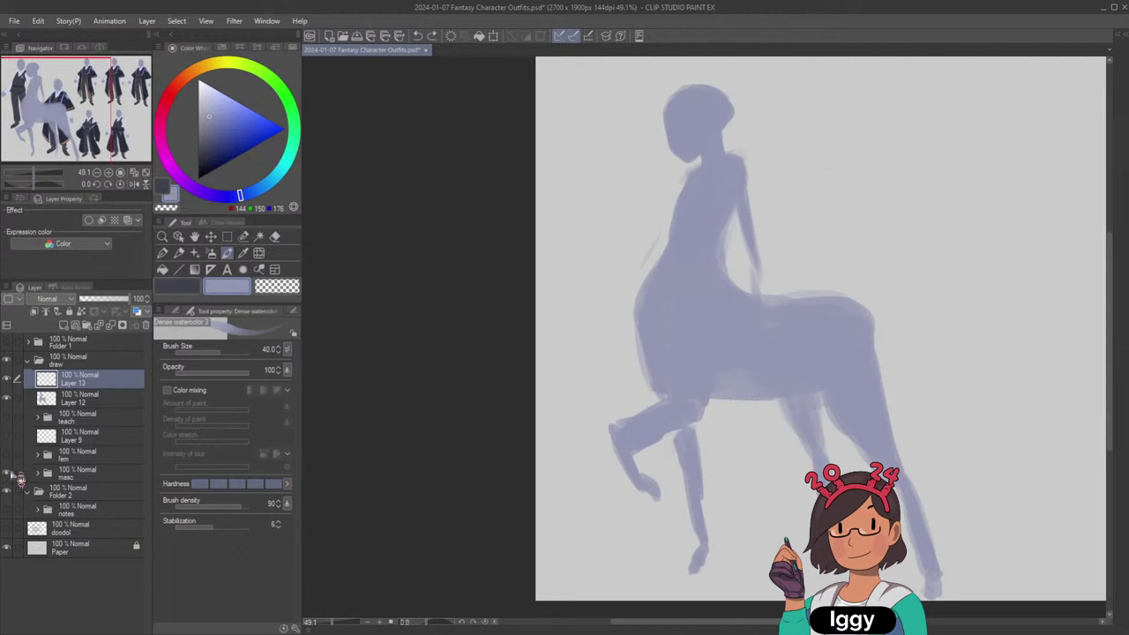
click(205, 294)
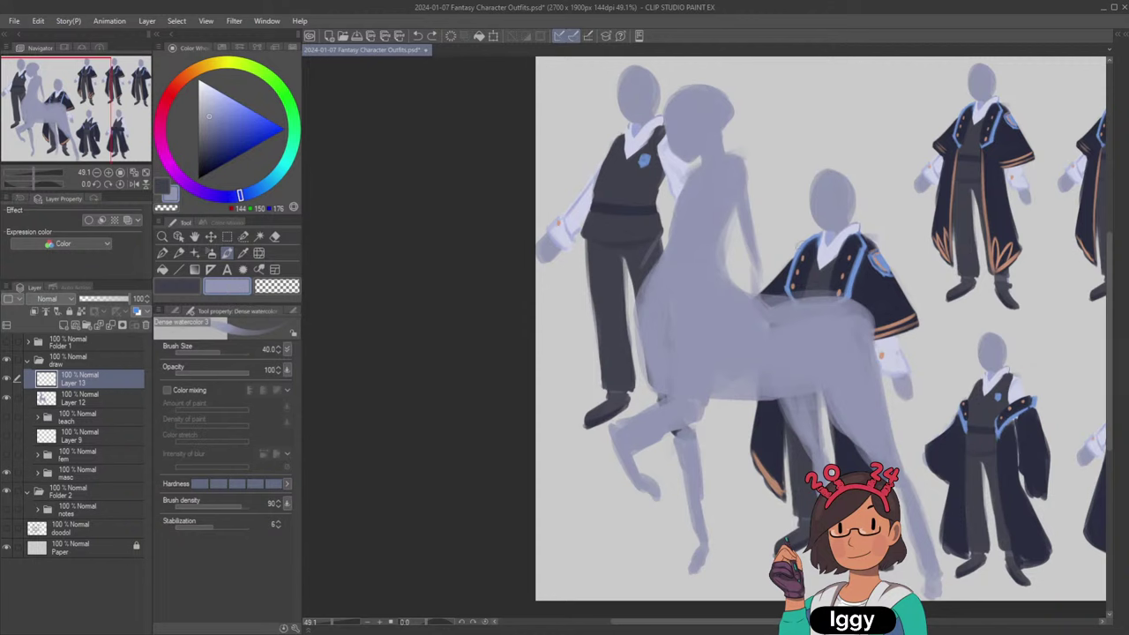
alt+click(880, 288)
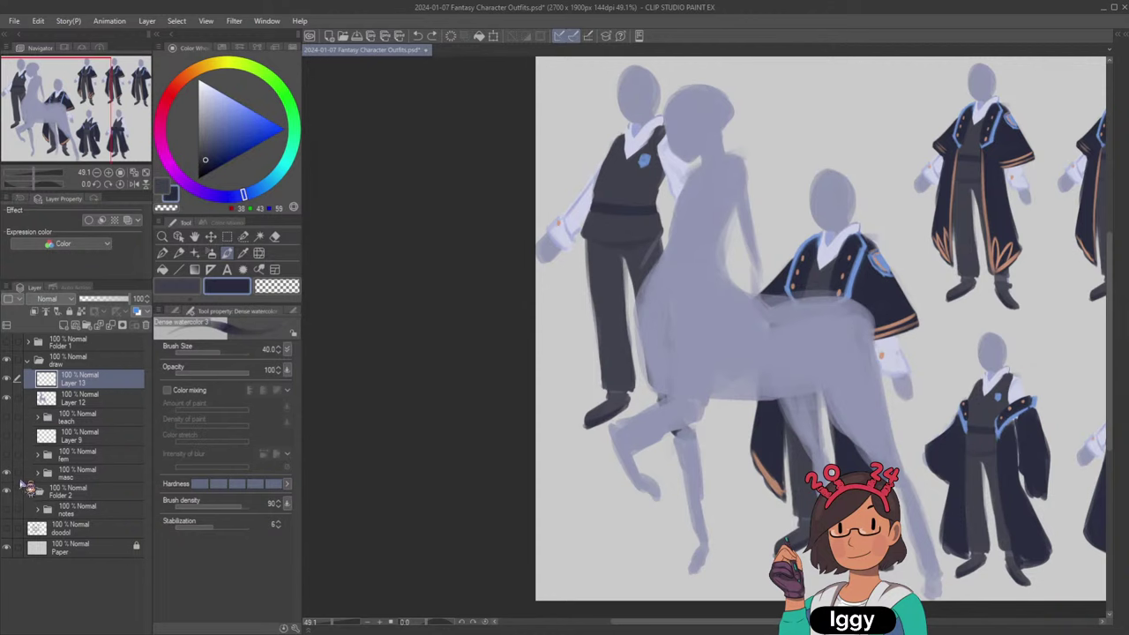
click(11, 473)
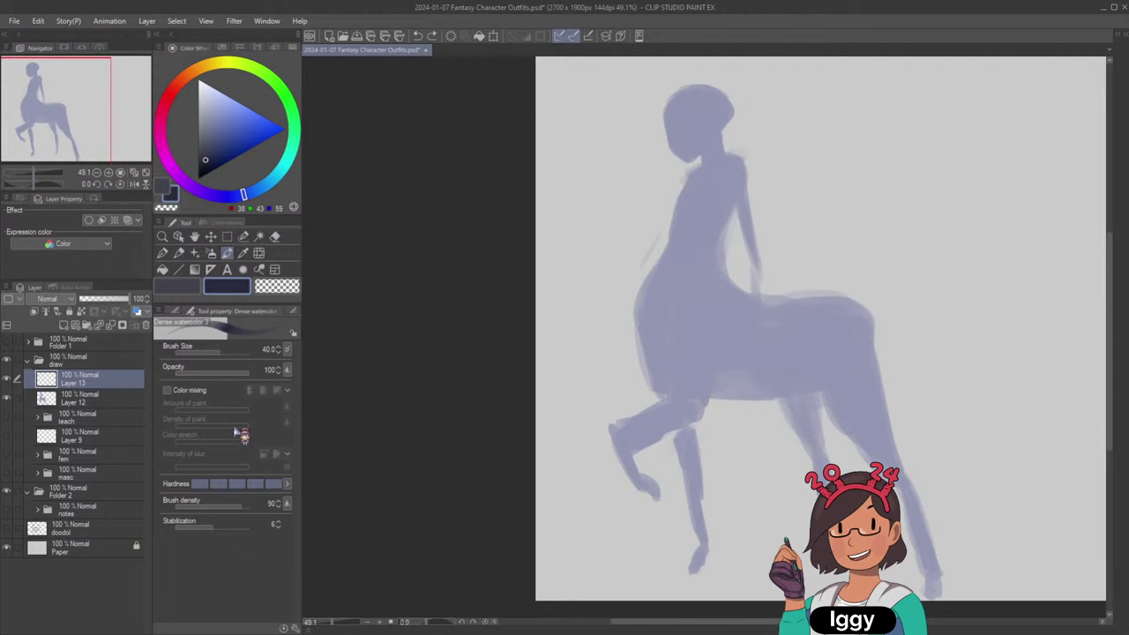
key(^)
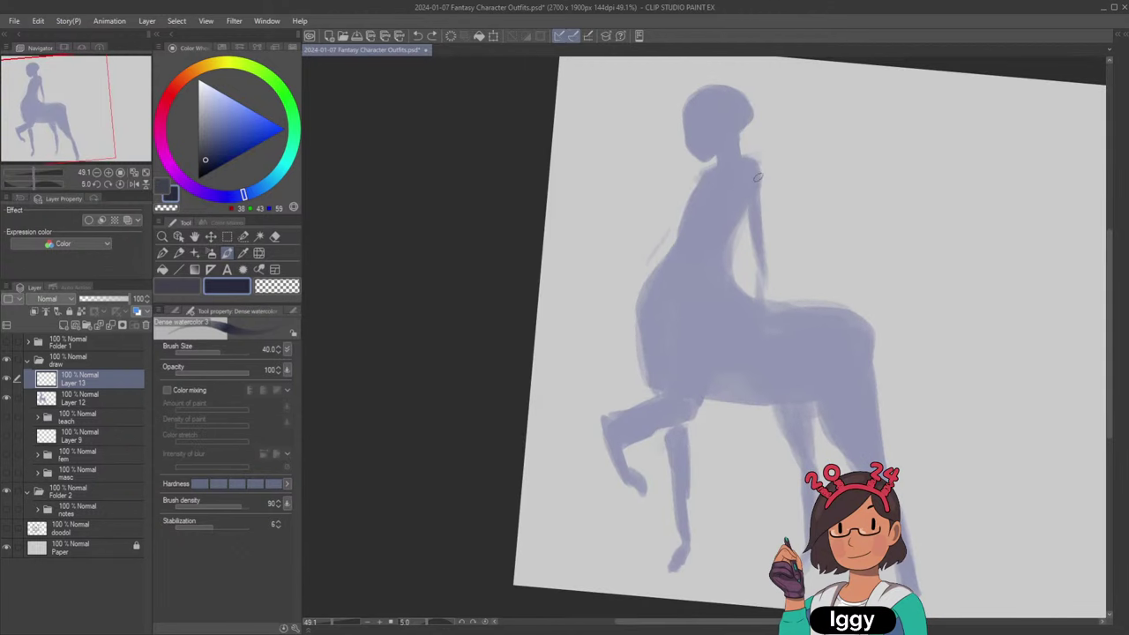
key(-)
click(146, 173)
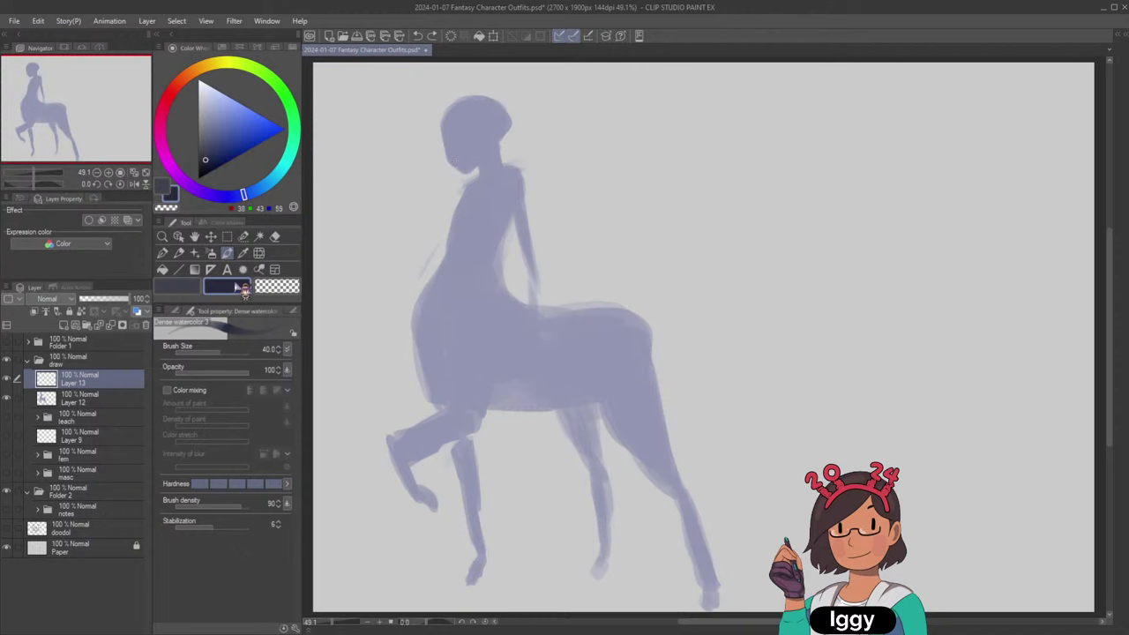
Sketch the vest's neckline on the centaur's torso in dark grey, undoing the trial front-edge strokes and setting the brush size to 30.
click(179, 286)
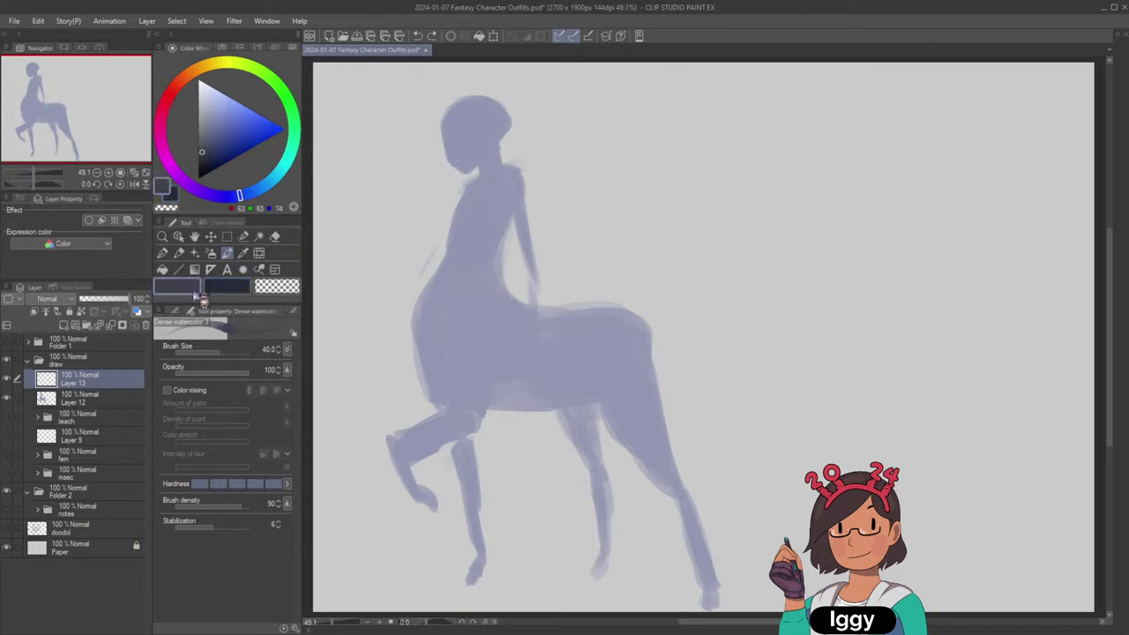
mouse_move(475, 187)
mouse_down()
mouse_move(519, 165)
mouse_move(484, 190)
mouse_move(437, 268)
mouse_up()
key(ctrl+z)
key(bracketright)
key(bracketright)
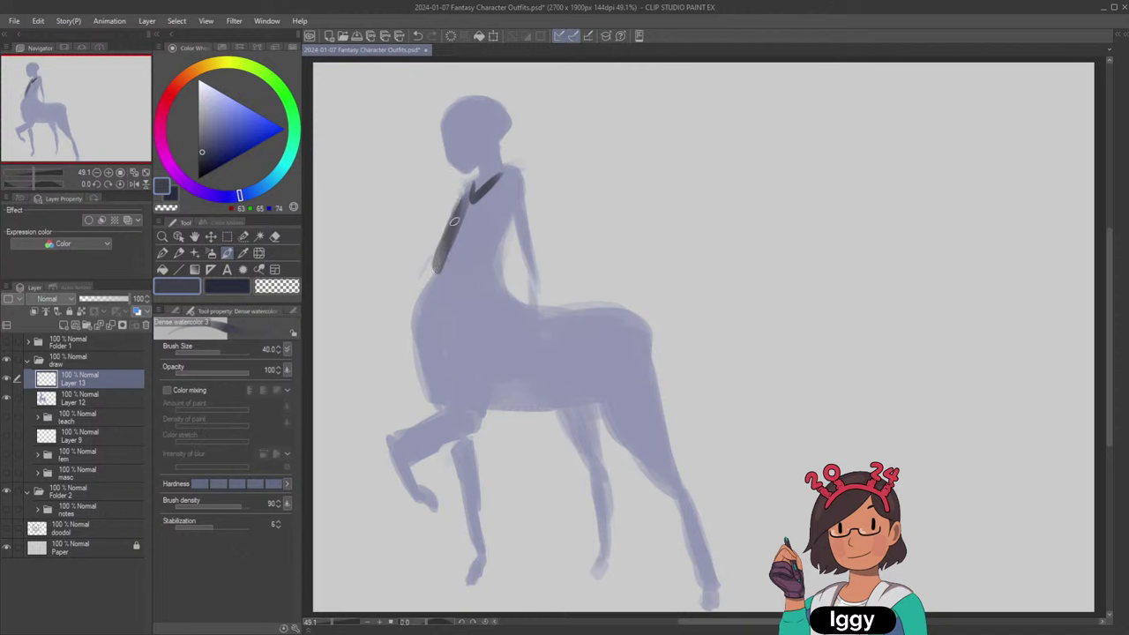
drag(455, 220, 437, 268)
key(ctrl+z)
key(ctrl+z)
key(ctrl+z)
key(bracketleft)
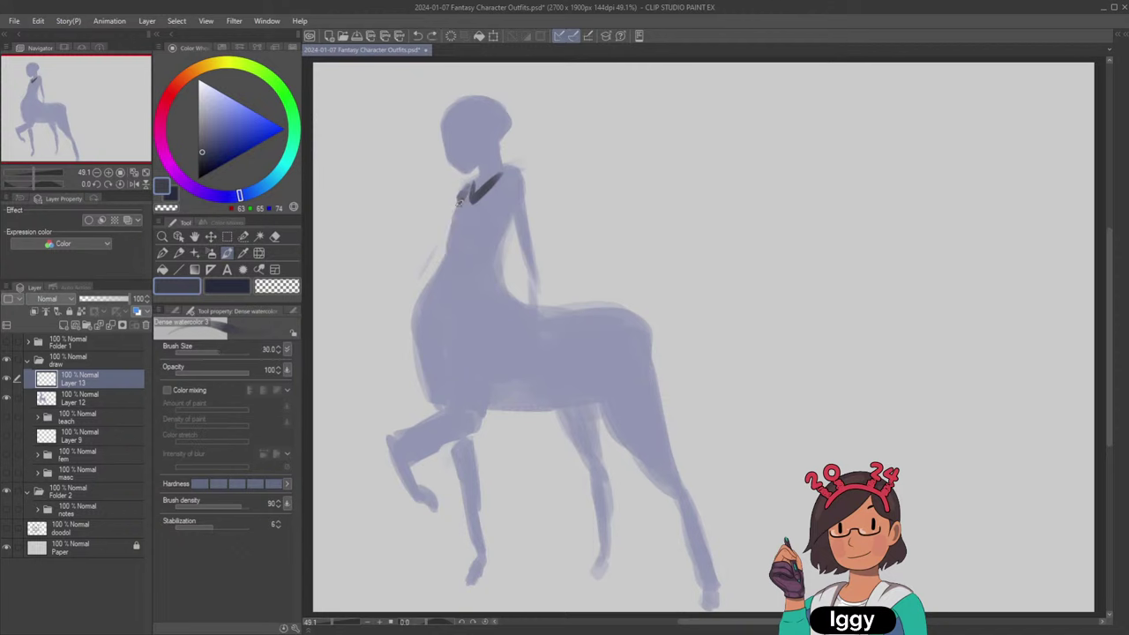
Outline the vest from the shoulders to the waist and fill it in dark grey, enlarging the brush to 50.
mouse_move(464, 194)
mouse_down()
mouse_move(427, 287)
mouse_move(442, 300)
mouse_move(503, 282)
mouse_up()
drag(510, 222, 500, 274)
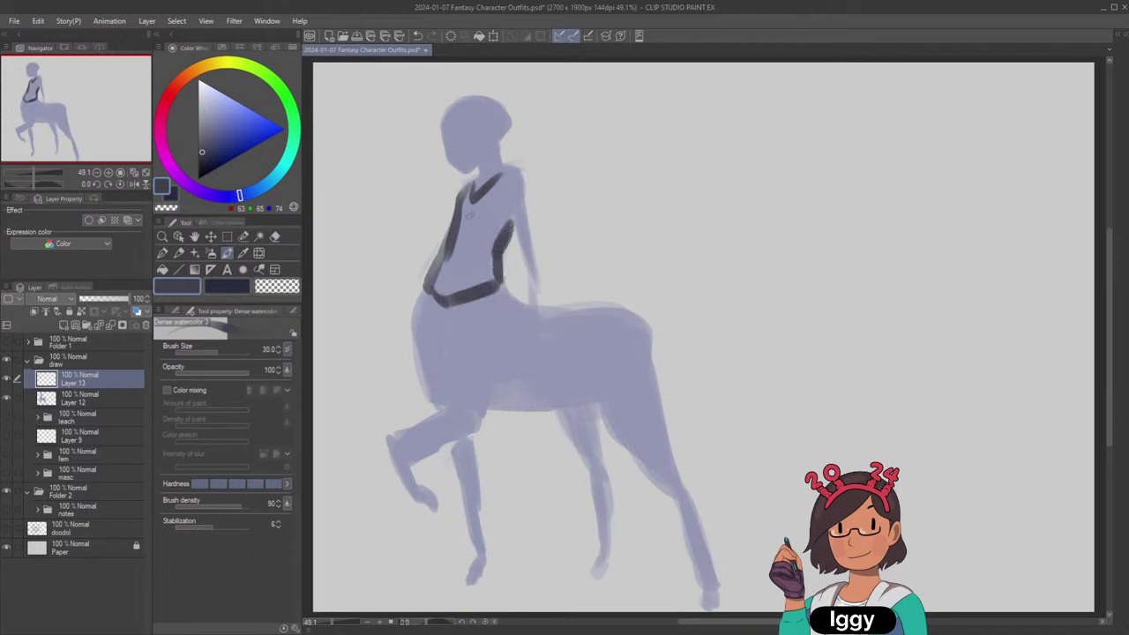
mouse_move(467, 214)
mouse_down()
mouse_move(509, 198)
mouse_move(479, 176)
mouse_move(469, 223)
mouse_move(457, 223)
mouse_move(472, 181)
mouse_move(466, 202)
mouse_move(498, 210)
mouse_move(459, 243)
mouse_move(507, 226)
mouse_move(441, 287)
mouse_move(491, 262)
mouse_move(492, 274)
mouse_move(453, 279)
mouse_move(483, 265)
mouse_move(463, 274)
mouse_move(502, 228)
mouse_move(499, 216)
mouse_move(462, 242)
mouse_move(461, 221)
mouse_move(432, 285)
mouse_up()
key(bracketright)
Paint a dark navy waistband across the vest with the brush reduced to 17.
click(240, 290)
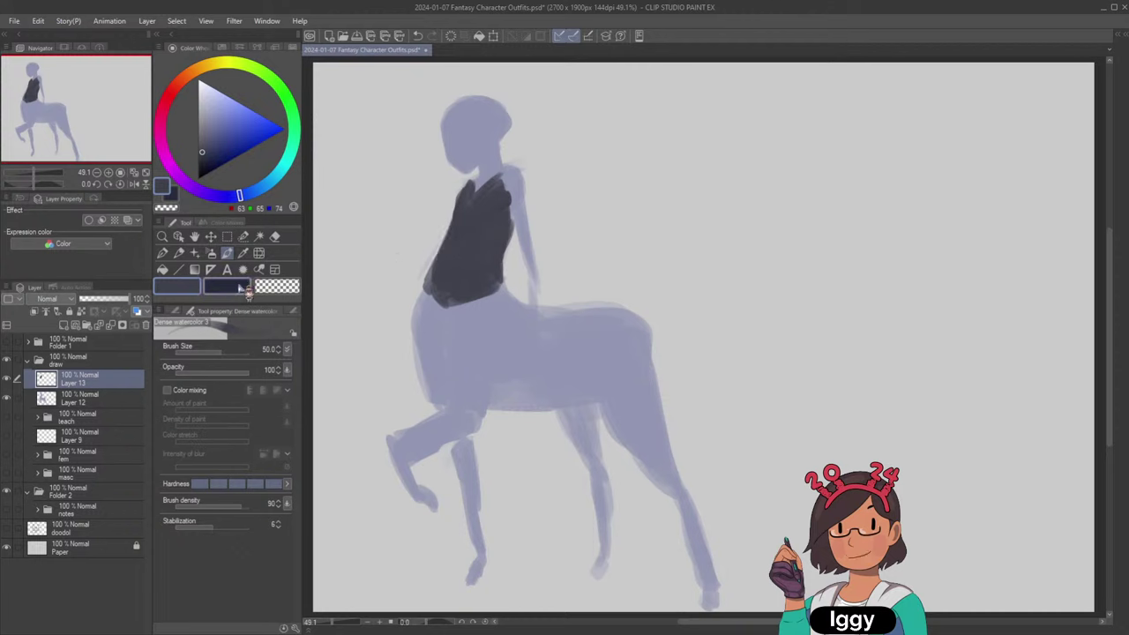
key(bracketleft)
key(bracketleft)
key(bracketleft)
key(bracketleft)
key(bracketleft)
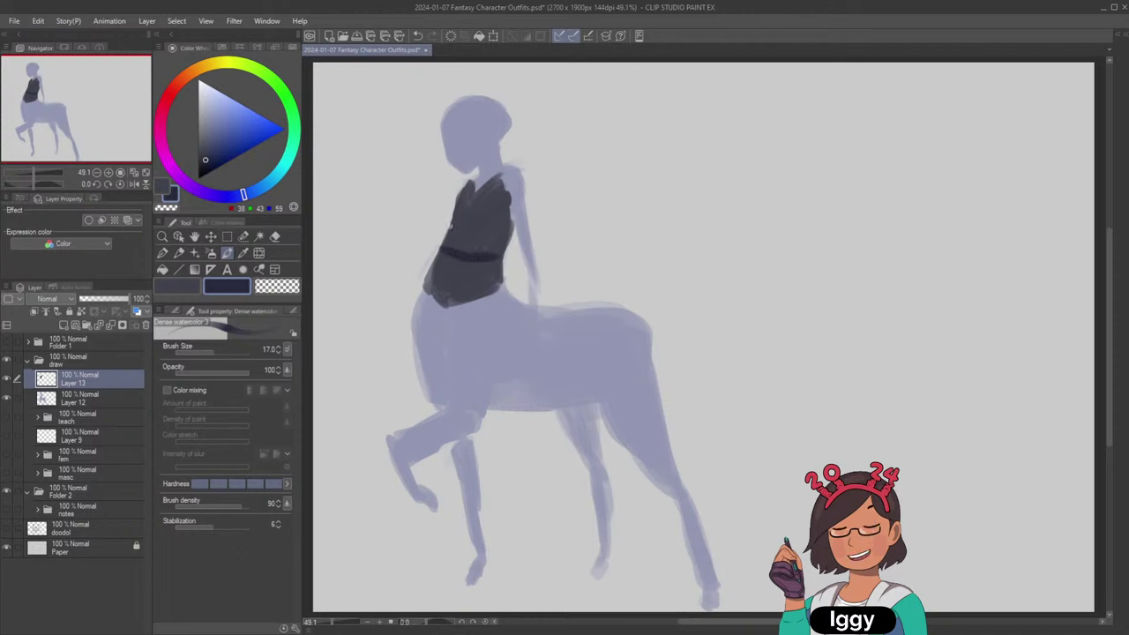
Extend the vest's shoulder in dark grey, and show the masc outfits briefly to sample their pale shirt colour.
click(191, 292)
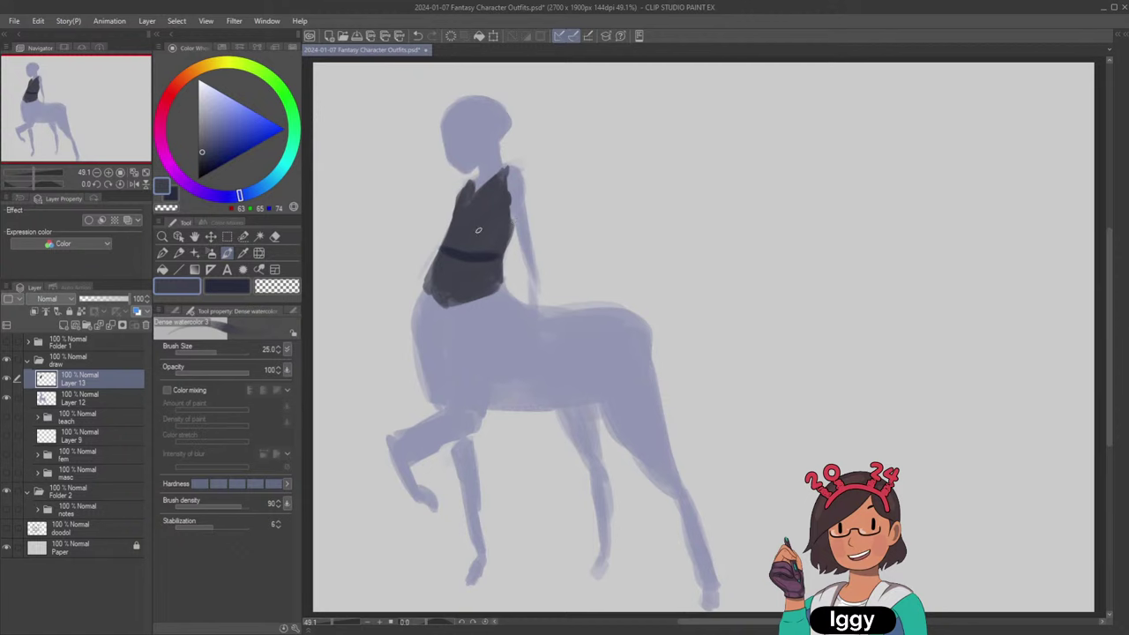
click(8, 474)
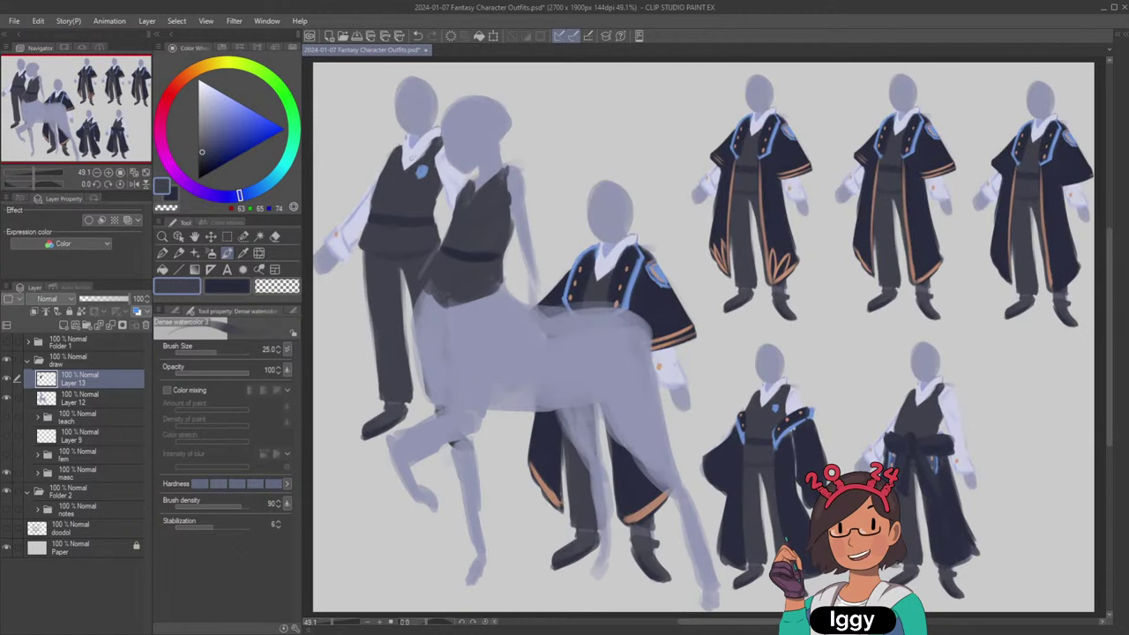
click(8, 474)
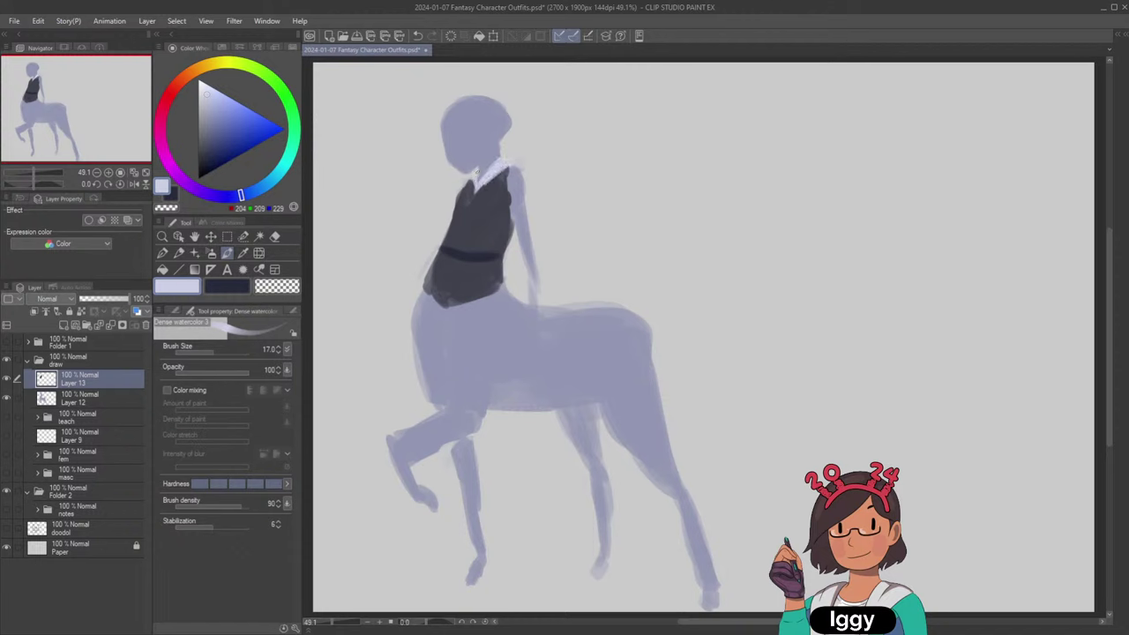
Paint the pale shirt collar and the long sleeve over the near arm, enlarging the brush to 40.
mouse_move(475, 170)
mouse_down()
mouse_move(510, 200)
mouse_move(519, 240)
mouse_up()
key(])
key(])
key(])
key(])
mouse_move(503, 190)
mouse_down()
mouse_move(521, 249)
mouse_move(511, 187)
mouse_move(532, 270)
mouse_move(528, 261)
mouse_up()
key(ctrl+z)
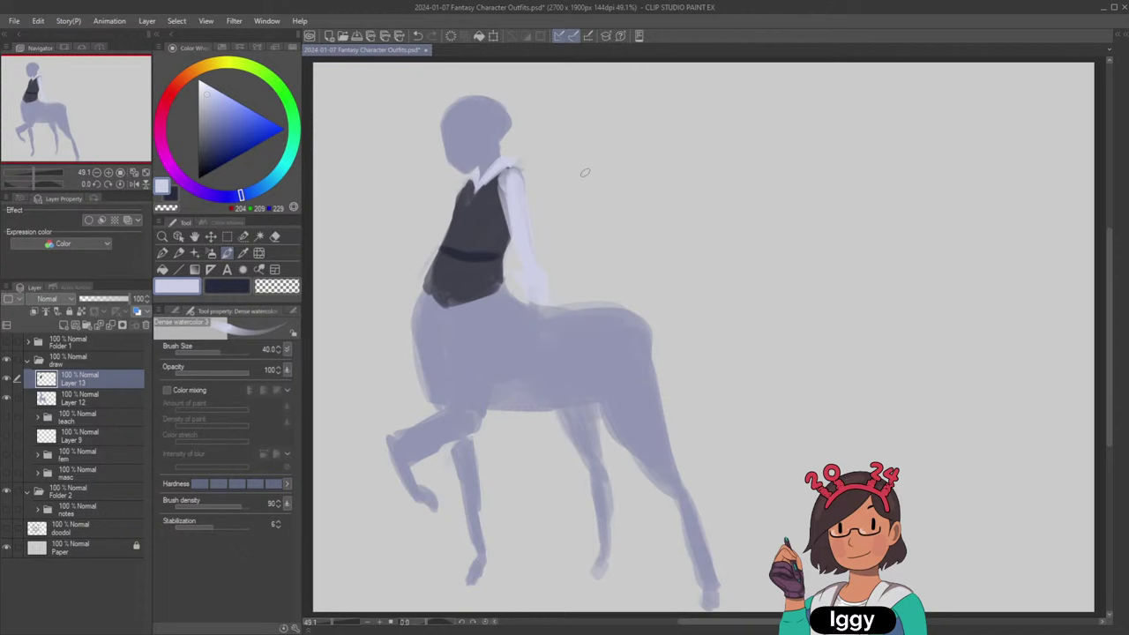
Add a new layer above the vest and draw the coat's near front edge in dark navy from the shoulder to the lower belly, brush size 30.
click(76, 323)
click(241, 287)
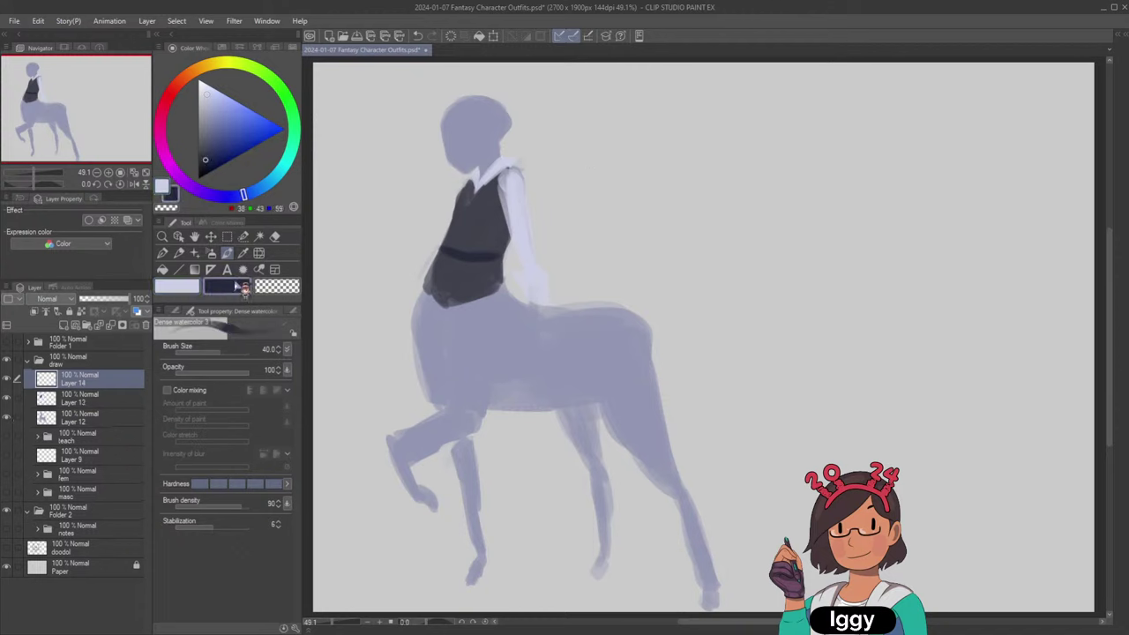
drag(517, 164, 482, 246)
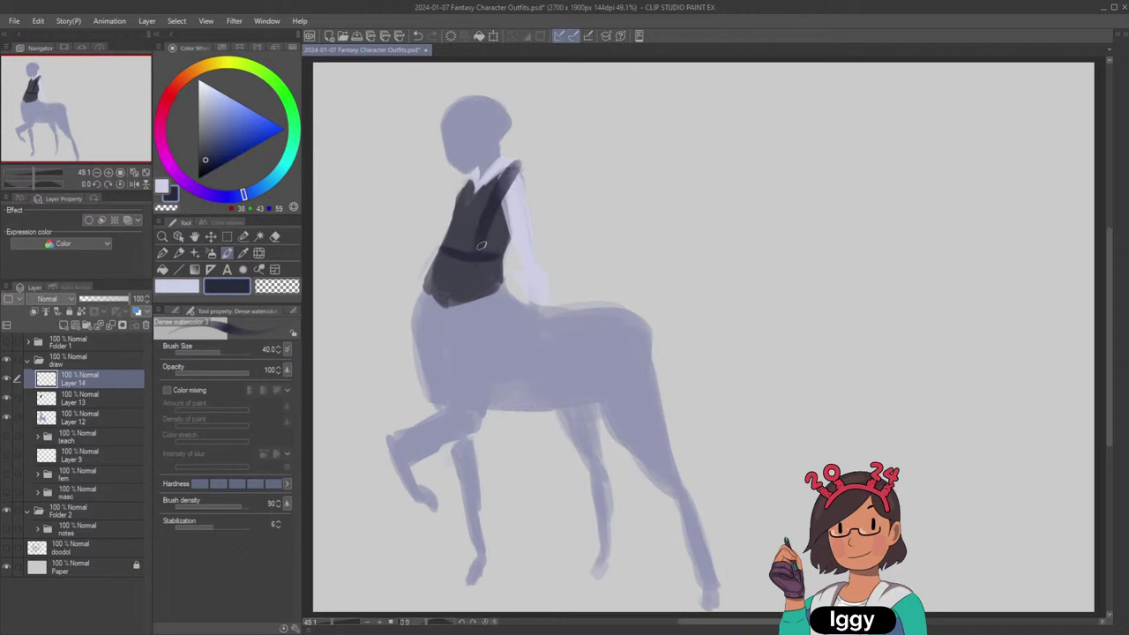
key(ctrl+z)
key(bracketleft)
mouse_move(499, 173)
mouse_down()
mouse_move(472, 255)
mouse_move(468, 349)
mouse_up()
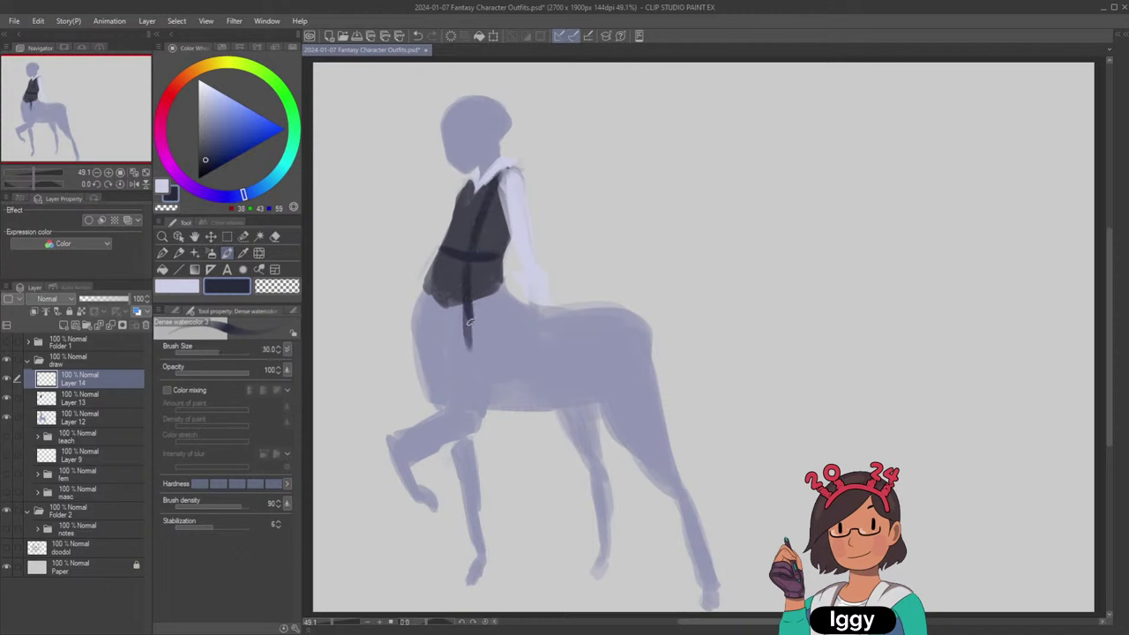
key(ctrl+z)
key(ctrl+z)
drag(467, 258, 467, 386)
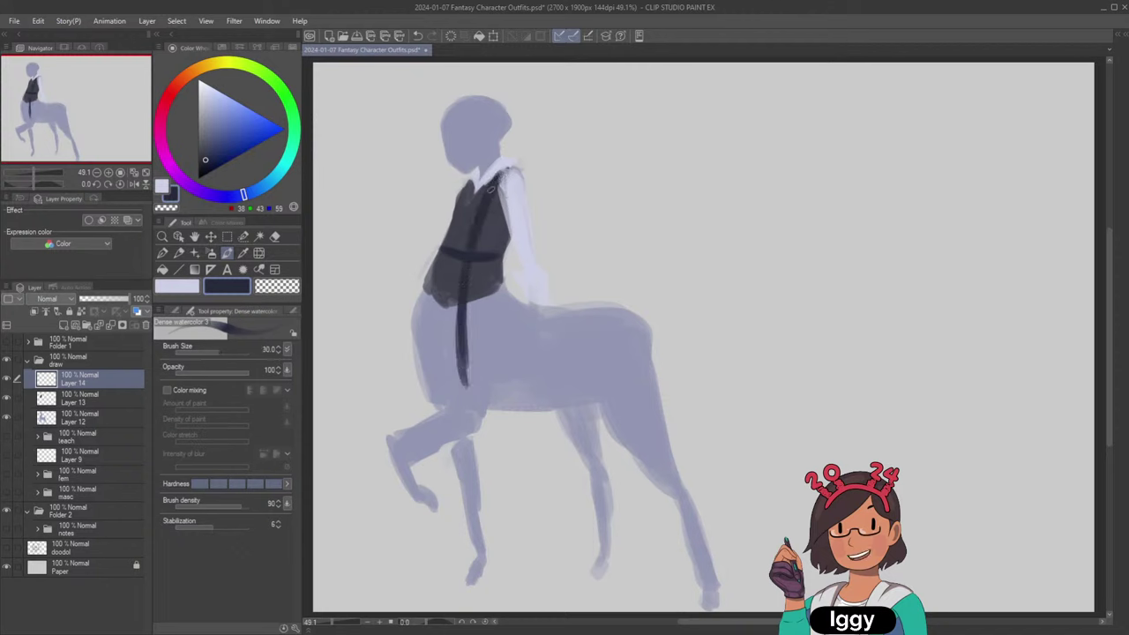
Paint the coat's near shoulder and elbow-length sleeve in dark navy, varying the brush size and finishing at 20.
mouse_move(507, 164)
mouse_down()
mouse_move(540, 235)
mouse_move(515, 251)
mouse_move(501, 194)
mouse_move(491, 197)
mouse_move(515, 185)
mouse_move(484, 229)
mouse_move(526, 212)
mouse_move(490, 244)
mouse_move(486, 224)
mouse_move(503, 197)
mouse_move(487, 234)
mouse_move(500, 238)
mouse_move(527, 201)
mouse_move(526, 217)
mouse_move(517, 193)
mouse_move(503, 228)
mouse_move(506, 214)
mouse_move(513, 230)
mouse_move(531, 166)
mouse_up()
key(bracketright)
key(bracketright)
key(bracketright)
key(bracketright)
key(bracketleft)
key(bracketleft)
key(bracketleft)
key(ctrl+z)
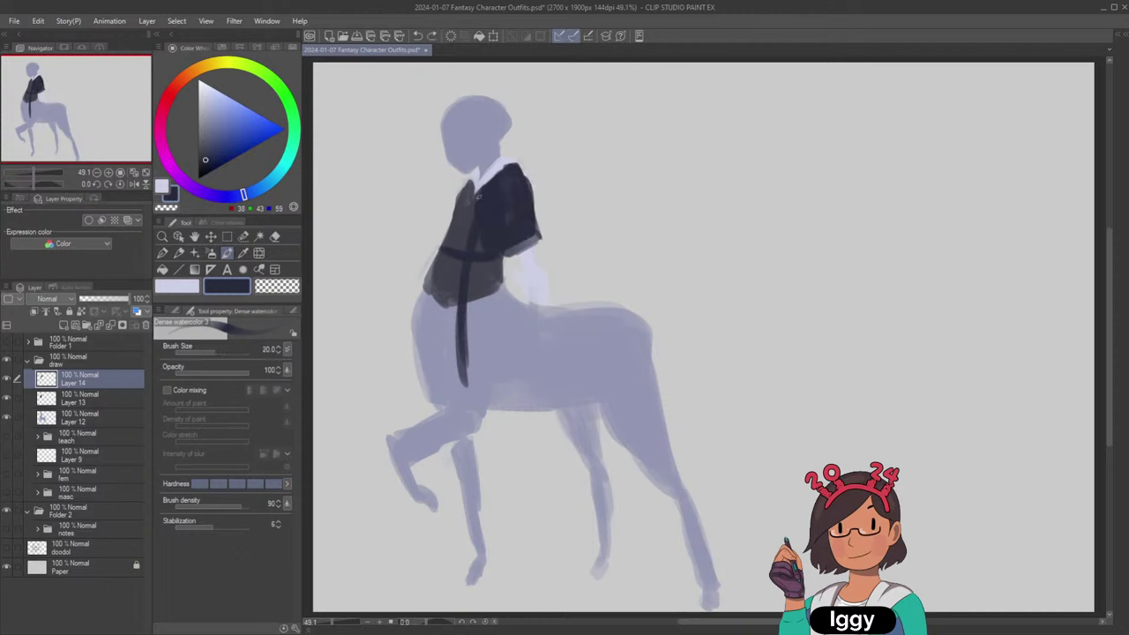
Fill the coat's hanging front panel in dark navy from the waist down over the horse's chest with a larger brush.
drag(478, 268, 478, 333)
key(bracketright)
key(bracketright)
mouse_move(497, 256)
mouse_down()
mouse_move(501, 325)
mouse_move(476, 357)
mouse_up()
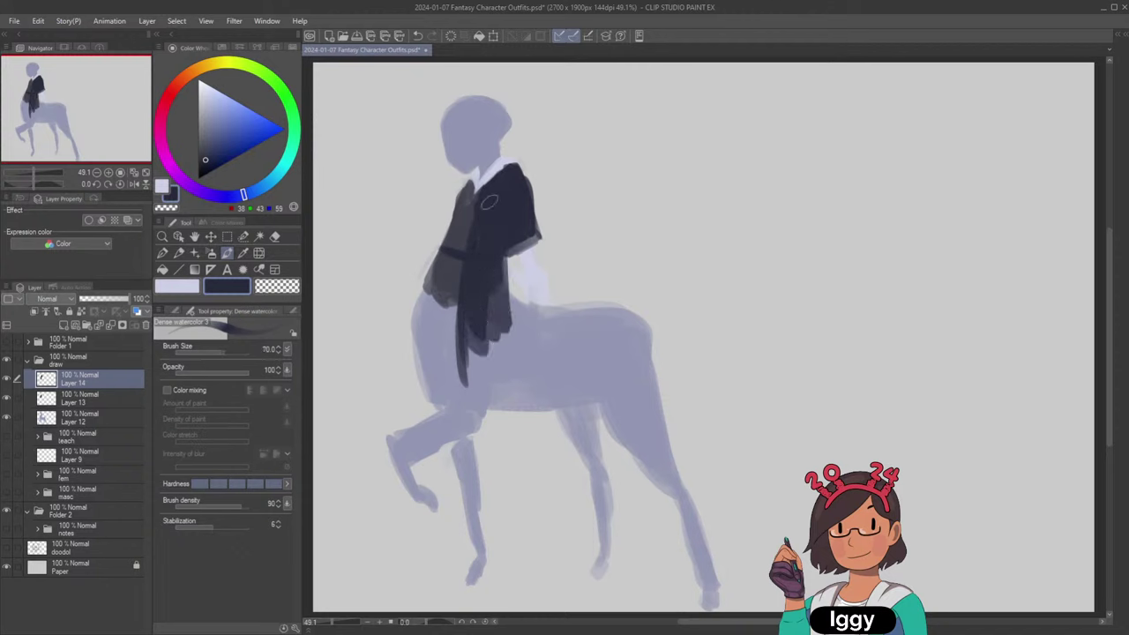
drag(481, 287, 475, 402)
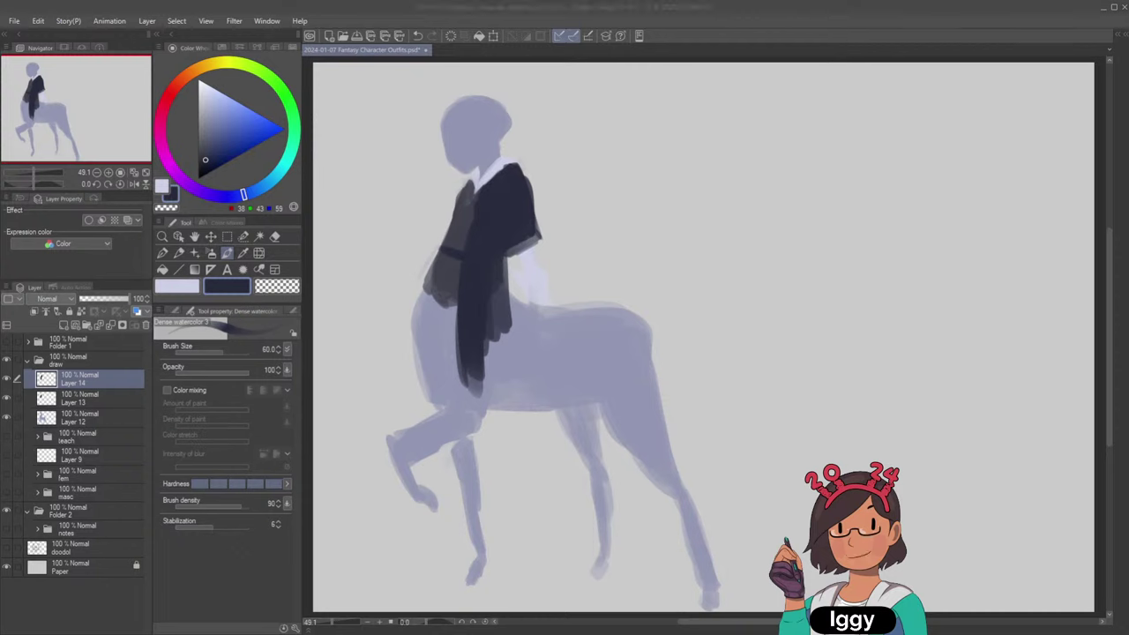
Draw the coat's far front edge and far sleeve along the chest in dark navy with a thin brush of about 17.
click(277, 287)
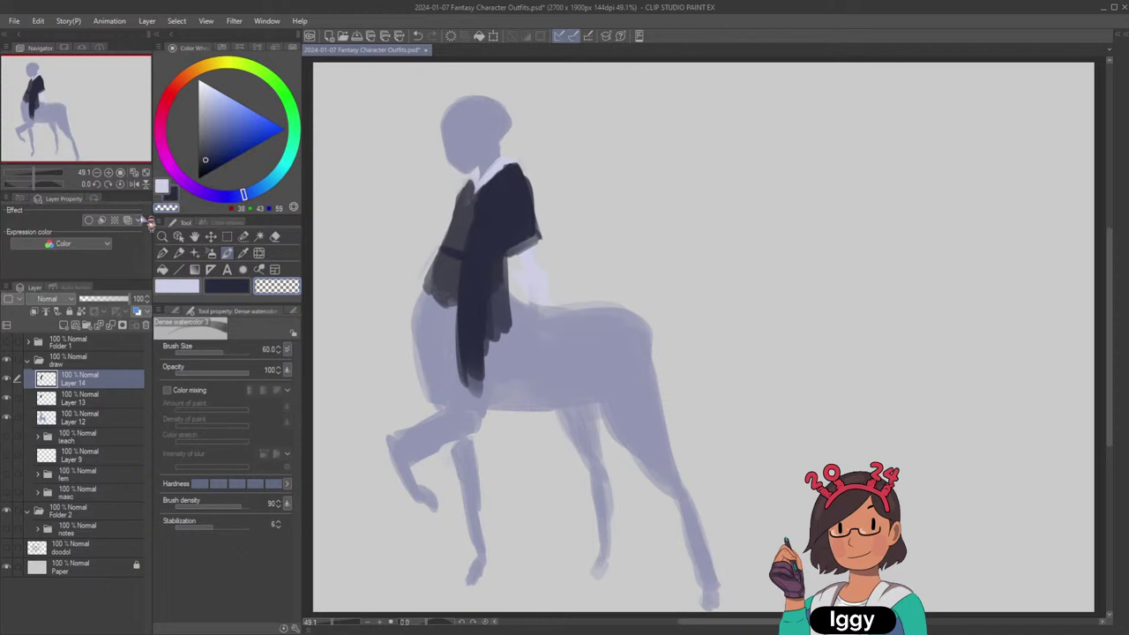
click(227, 285)
drag(462, 192, 404, 353)
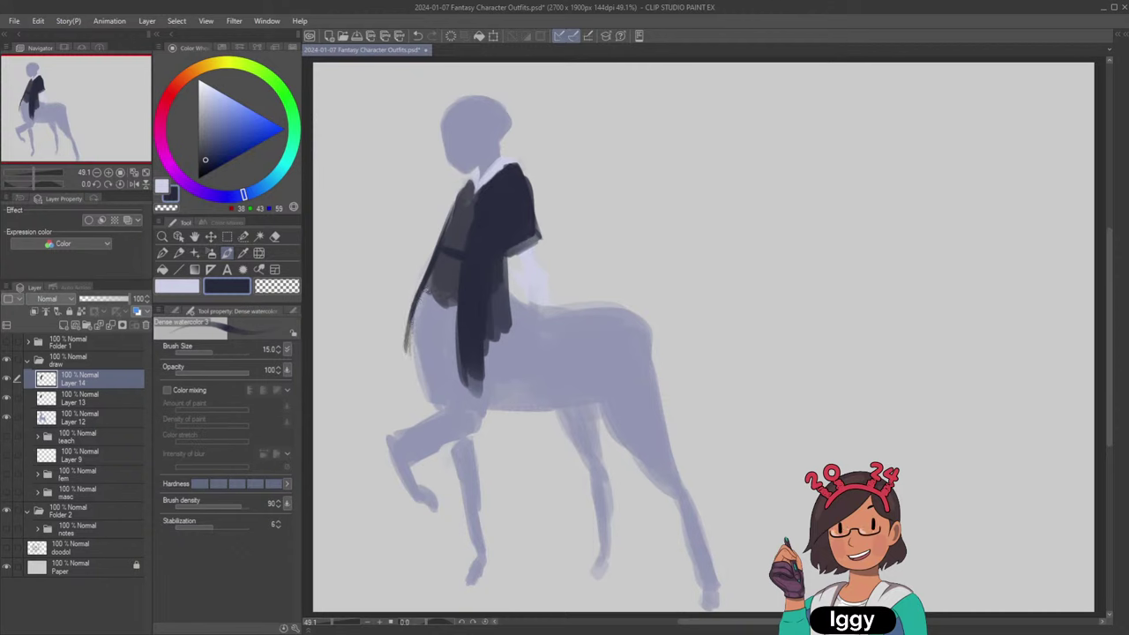
key(ctrl+z)
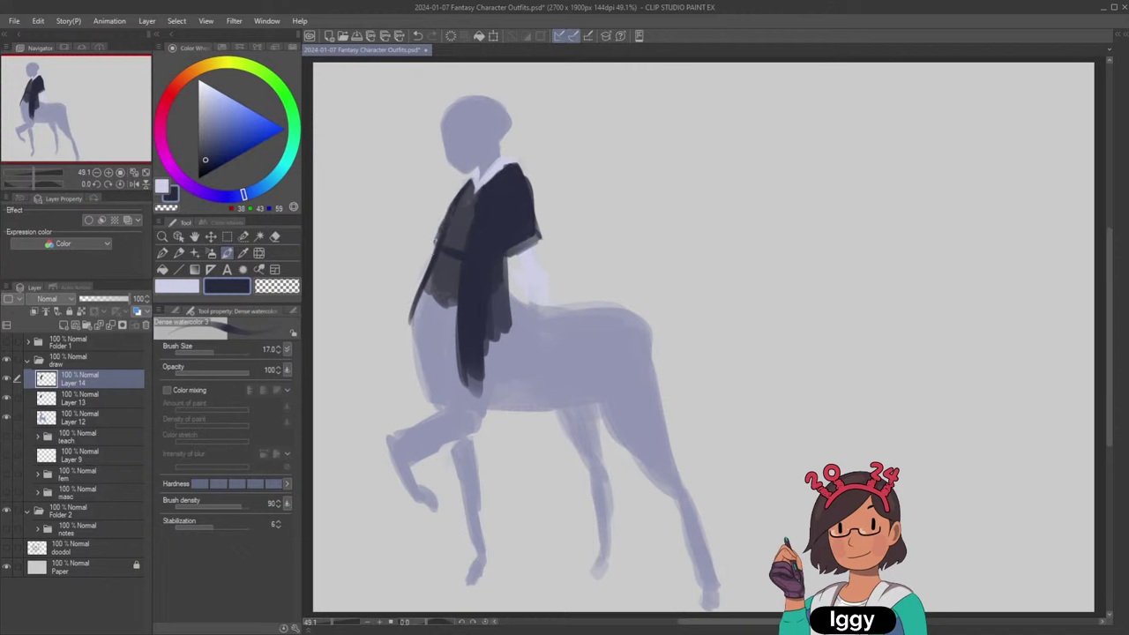
drag(437, 242, 456, 203)
Reinforce the near sleeve's hem in dark navy with the brush enlarged to 40.
key(])
key(])
key(])
key(])
drag(500, 250, 534, 237)
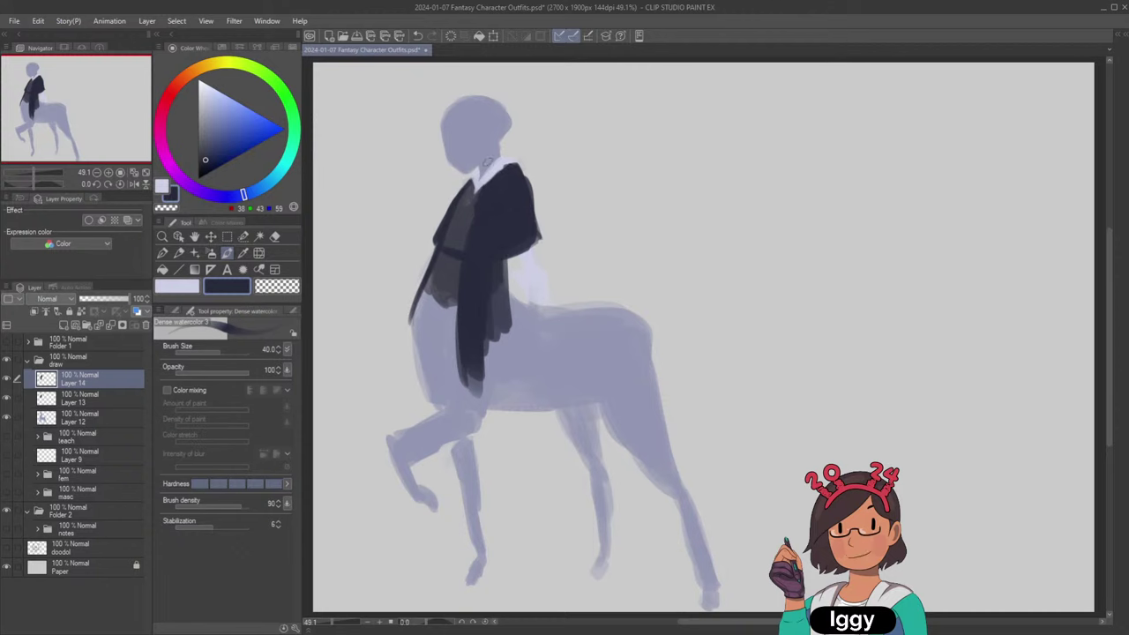
Widen the coat's side panel below the waist and flare it towards the horse's back in dark navy.
key(bracketleft)
key(bracketright)
key(bracketright)
key(bracketright)
key(bracketright)
key(bracketright)
drag(502, 256, 500, 334)
drag(503, 279, 523, 323)
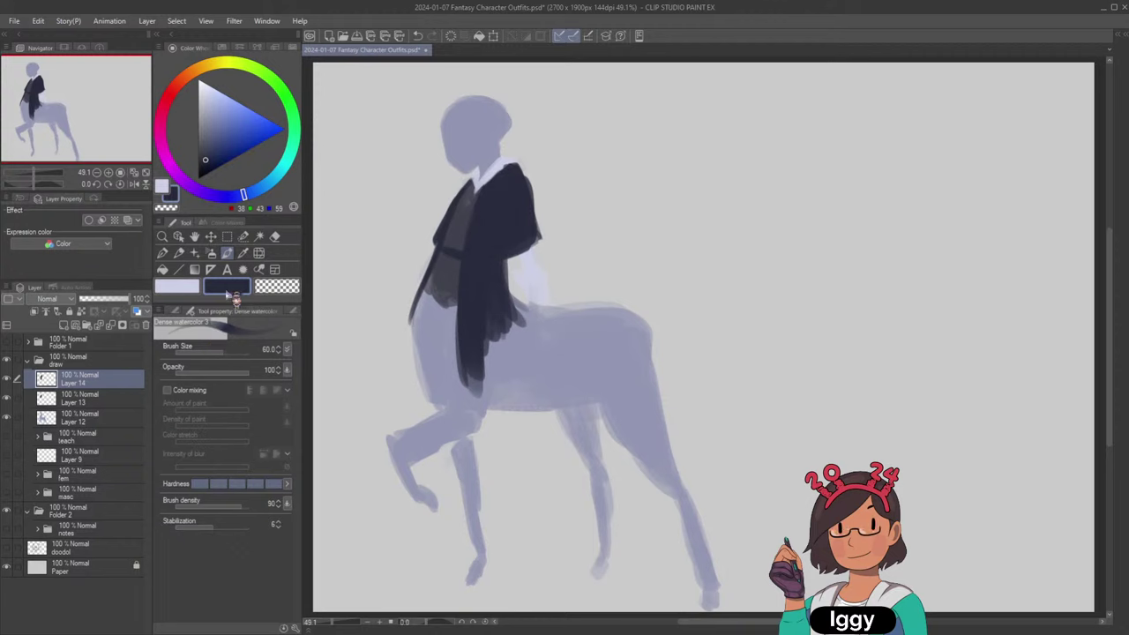
Show the fem outfits briefly to sample the copper trim as main colour and the light blue trim as sub colour.
click(191, 288)
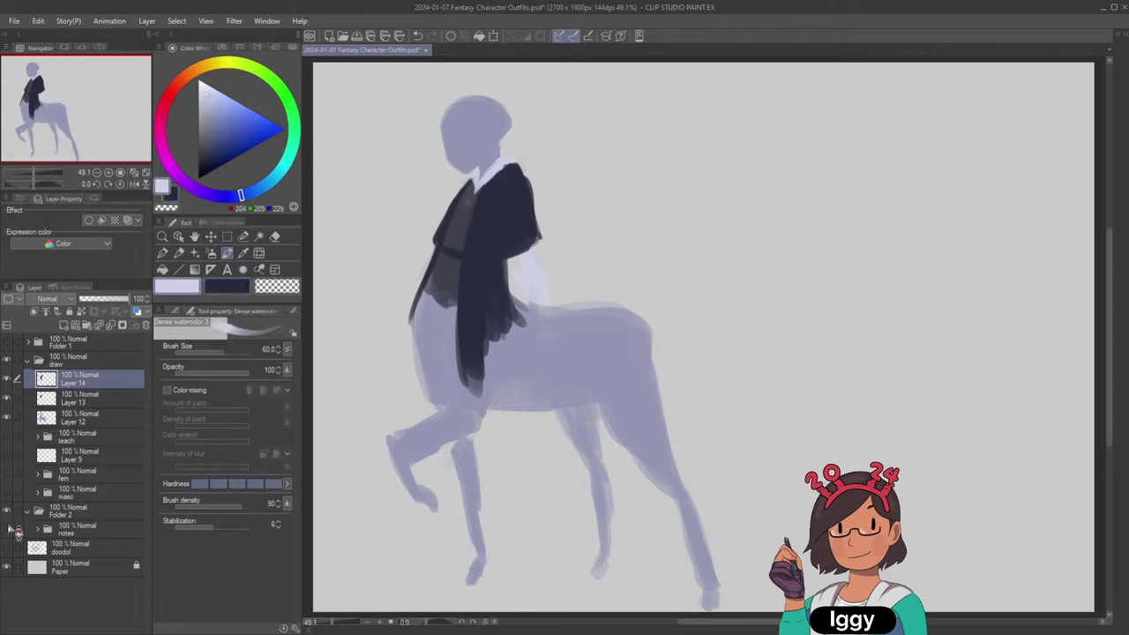
click(19, 477)
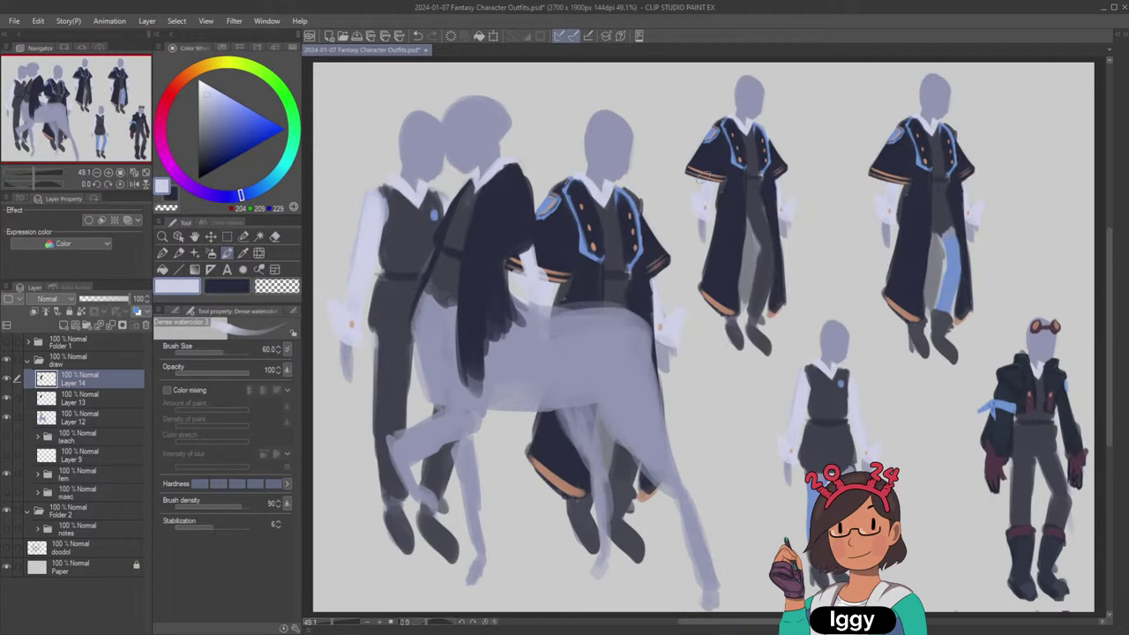
alt+click(703, 175)
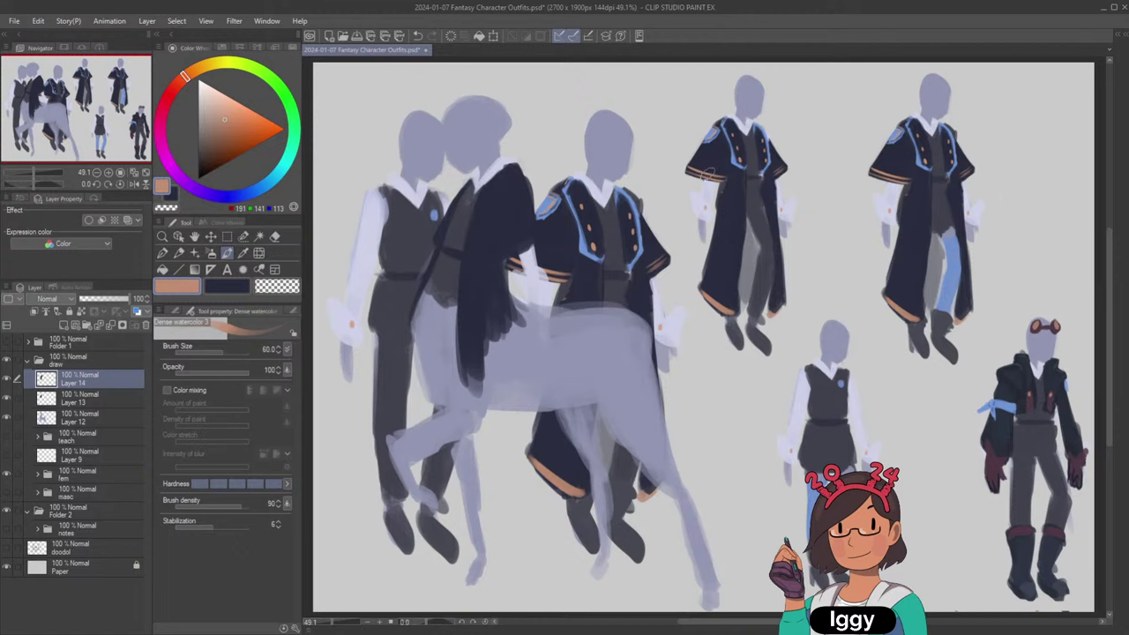
click(238, 288)
alt+click(710, 136)
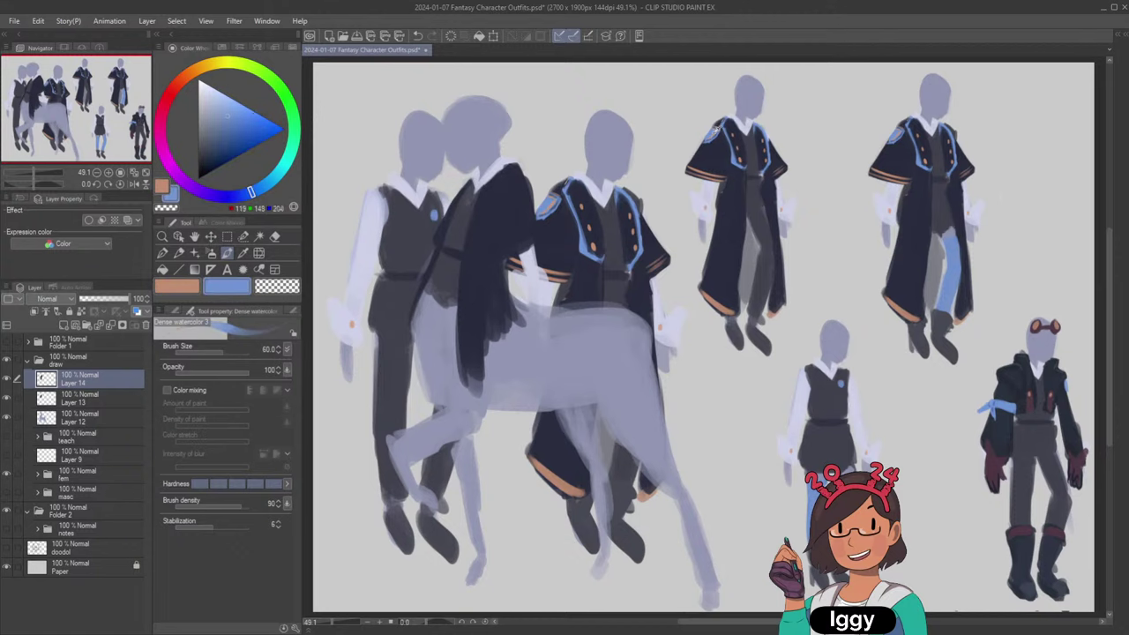
click(12, 477)
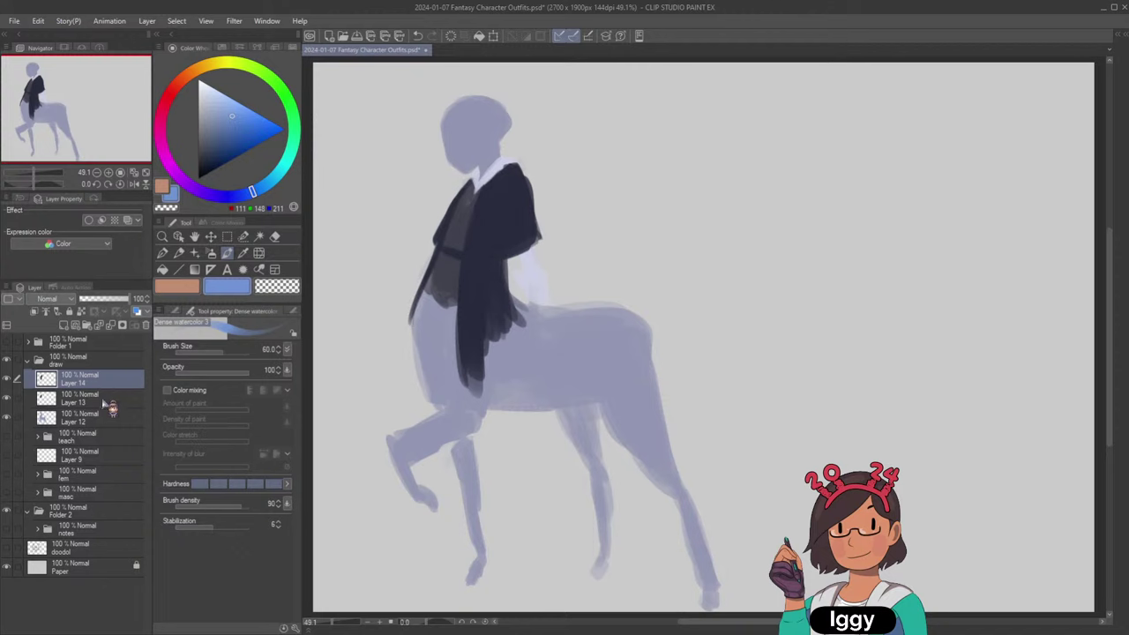
Toggle the coat layer to compare, and paint light blue trim along both coat lapels with a size 12 brush.
click(7, 380)
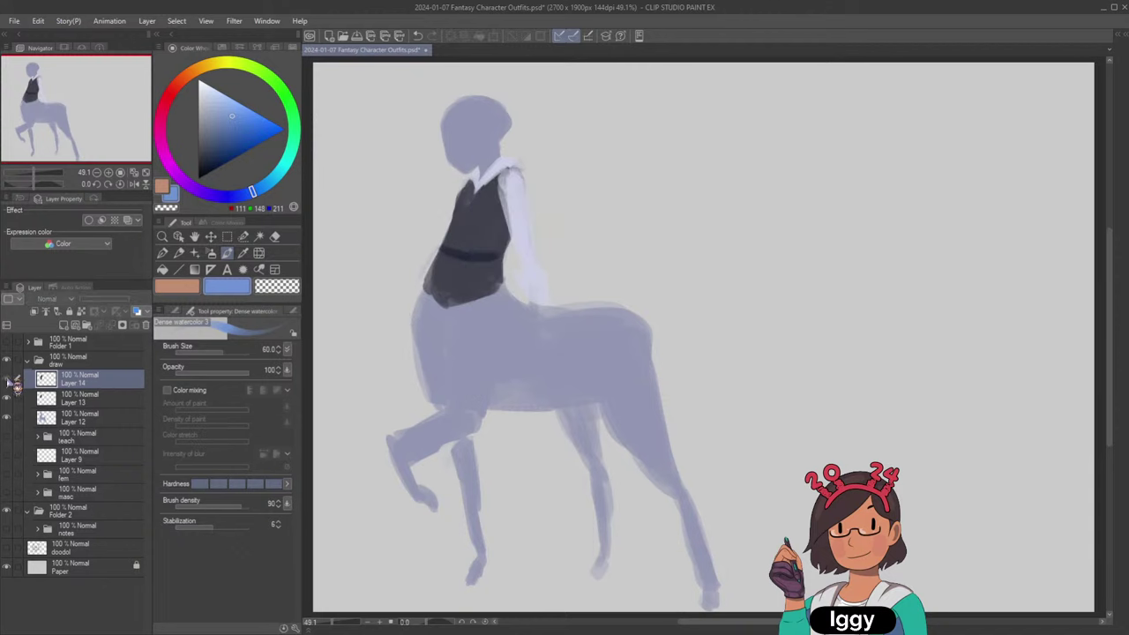
click(6, 379)
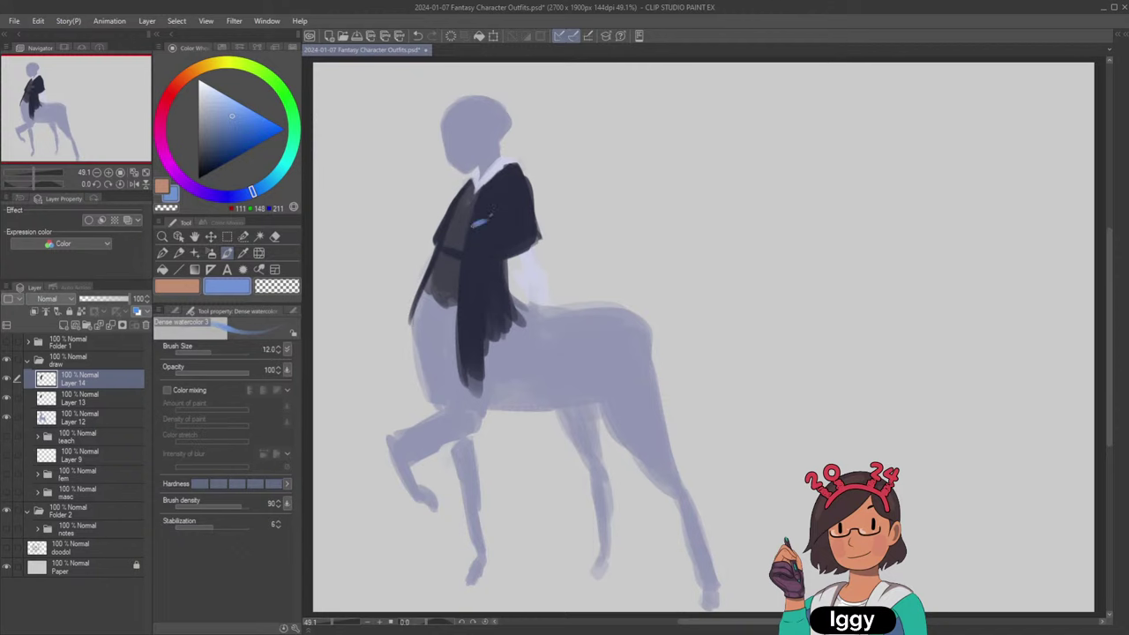
key(ctrl+z)
key(ctrl+z)
drag(470, 238, 508, 180)
drag(443, 221, 463, 184)
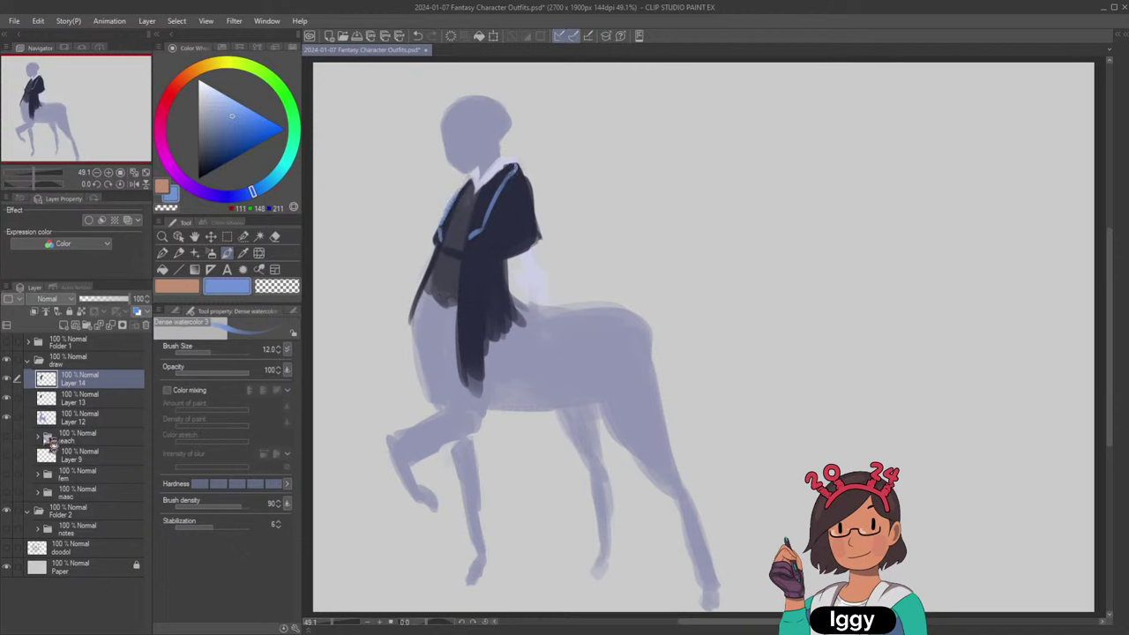
Check the fem outfits for reference and dot copper buttons along both lapels with a size 10 brush.
click(8, 474)
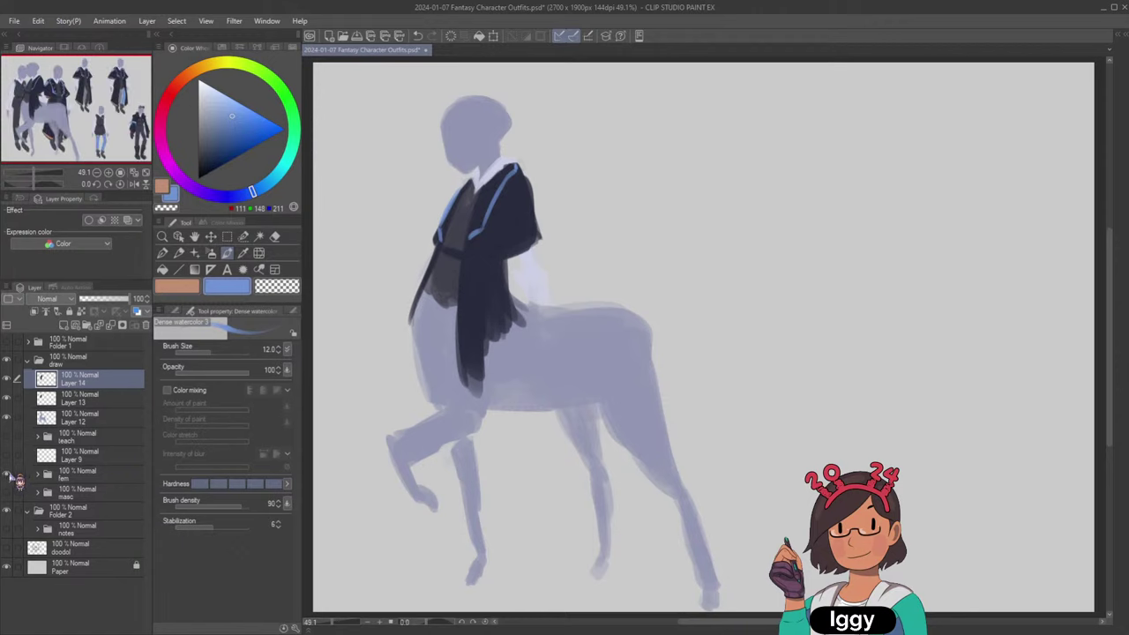
click(9, 477)
click(194, 287)
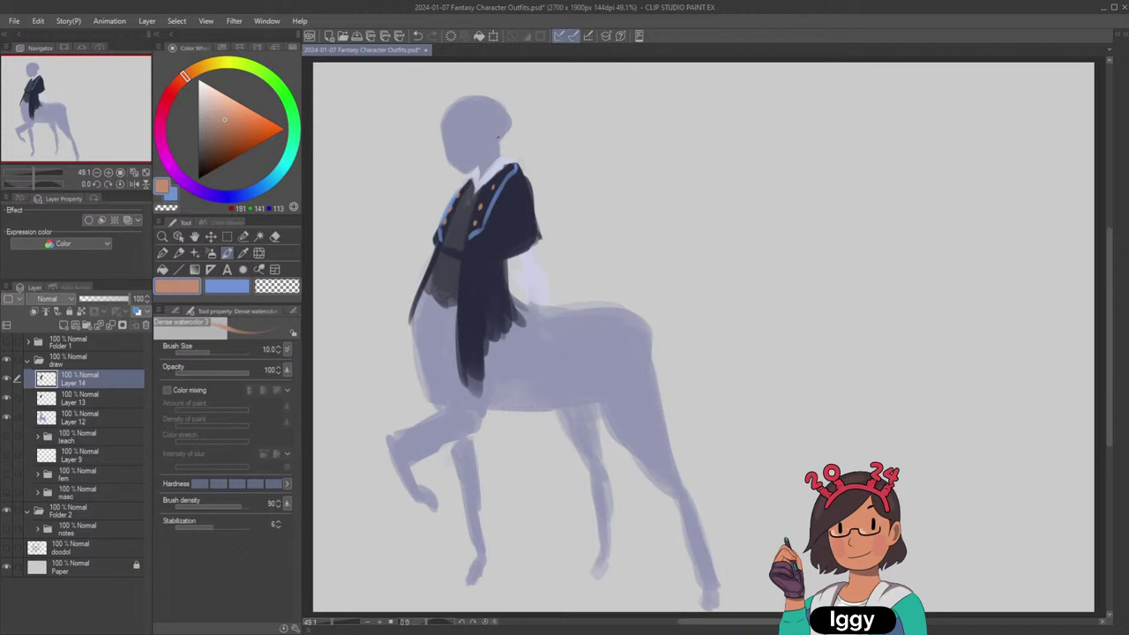
Paint a copper trim along the near sleeve's hem, and switch back to the light blue sub colour.
click(226, 287)
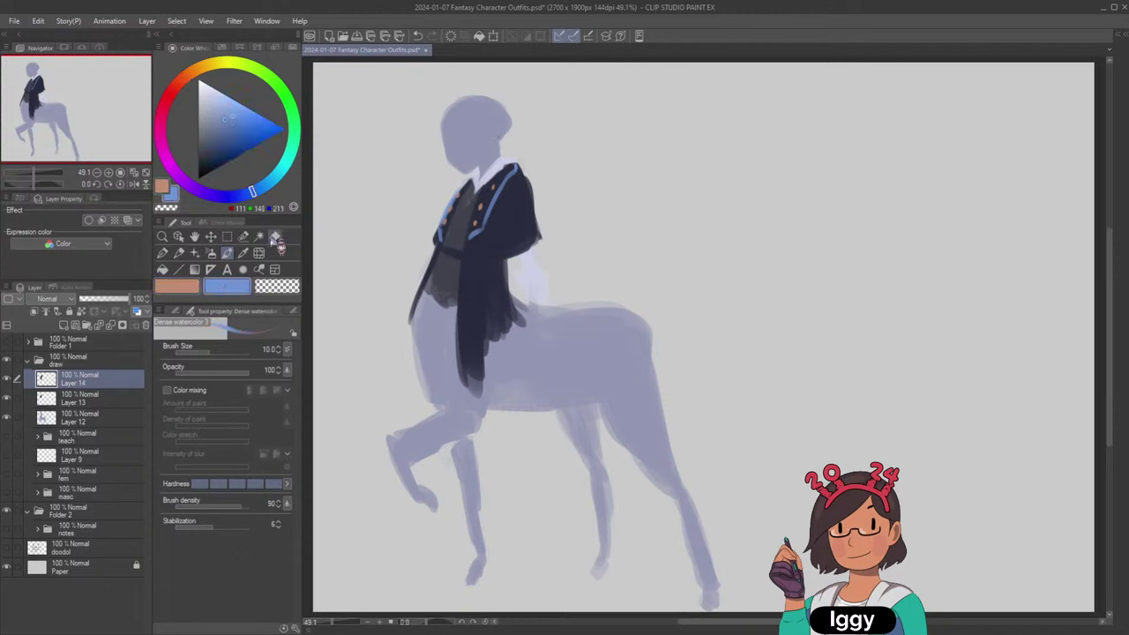
click(187, 288)
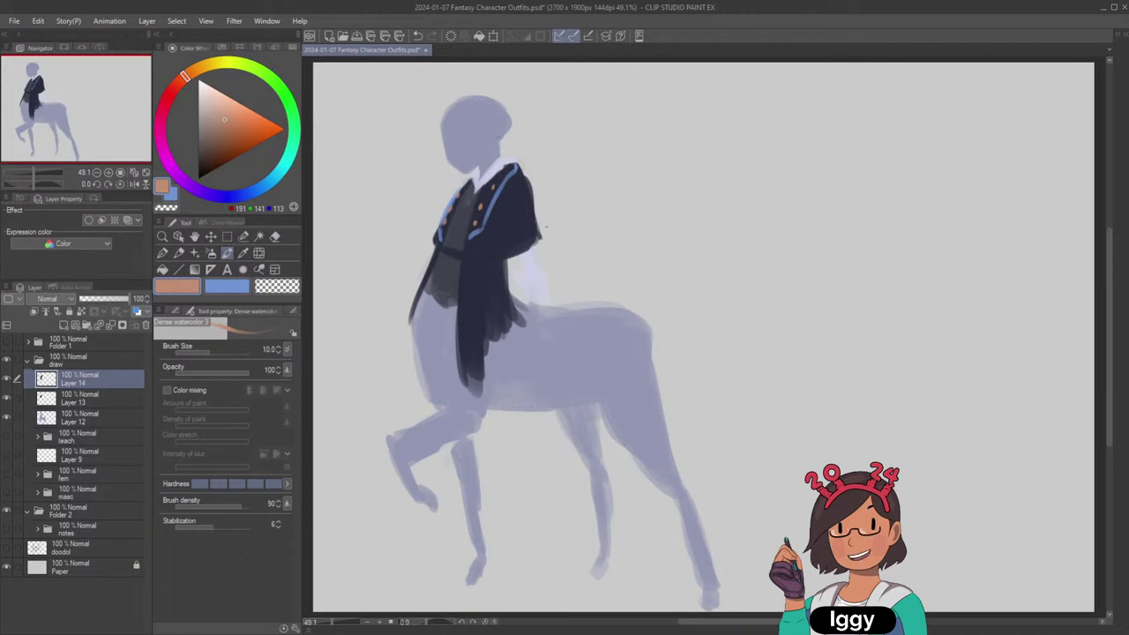
drag(498, 256, 543, 240)
key(ctrl+z)
click(227, 286)
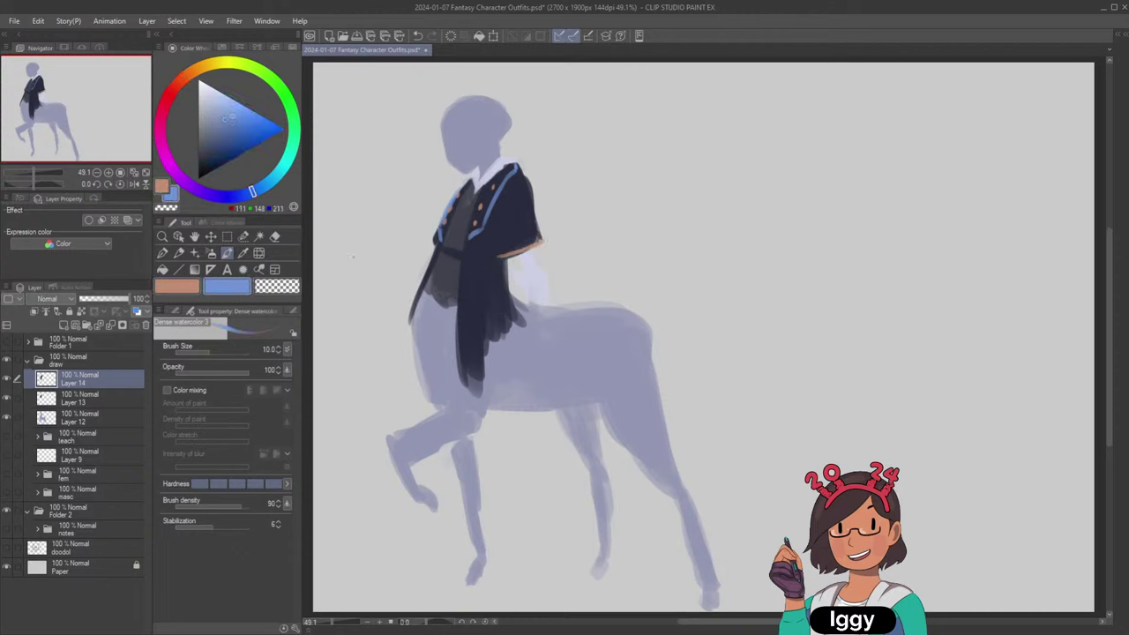
Sample the coat's navy and widen the near sleeve's back edge with a size 25 brush.
alt+click(510, 231)
key(bracketright)
key(bracketright)
key(bracketright)
key(bracketright)
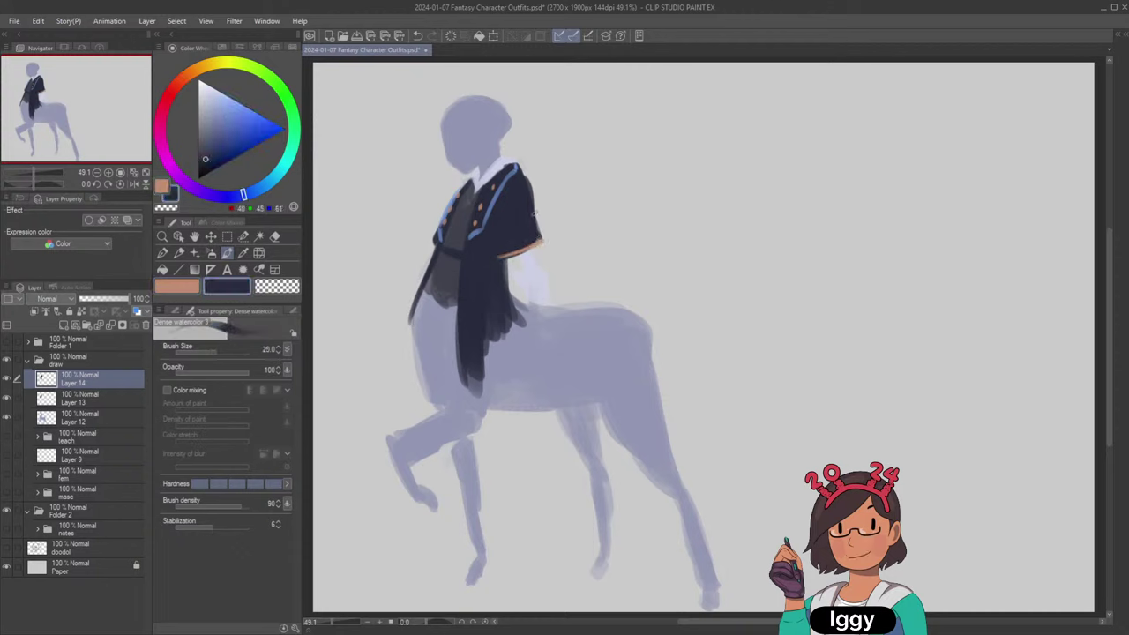
key(ctrl+z)
mouse_move(526, 176)
mouse_down()
mouse_move(541, 207)
mouse_move(525, 179)
mouse_move(539, 263)
mouse_move(550, 236)
mouse_up()
Sample the copper button colour and paint a second thin copper stripe just above the near sleeve's hem trim with a size 10 brush.
key(bracketleft)
key(bracketleft)
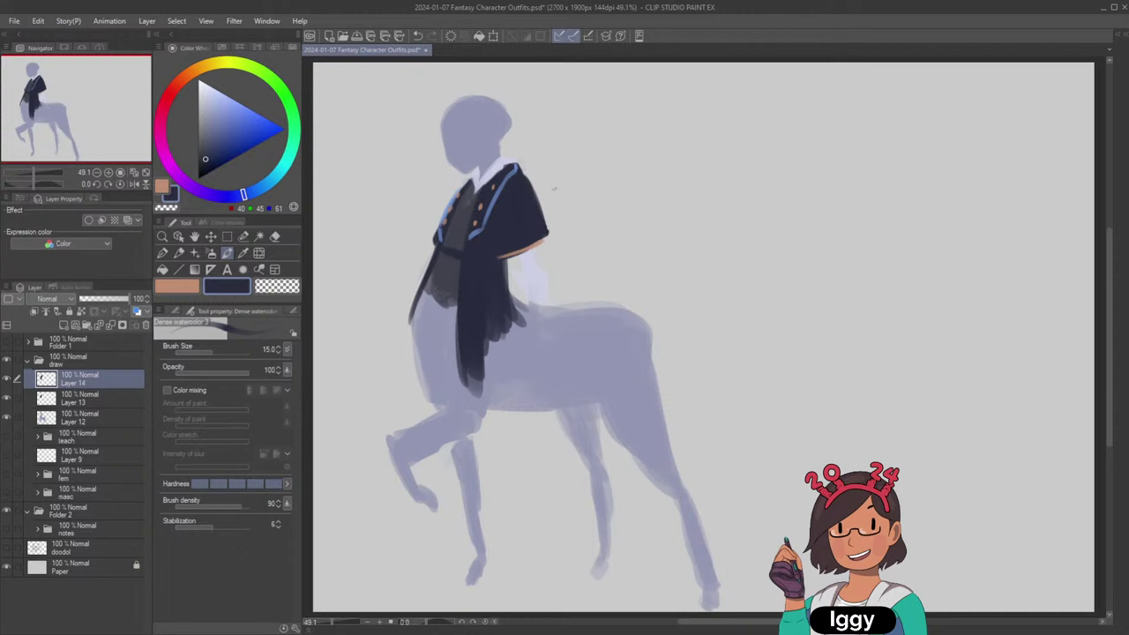
alt+click(482, 228)
alt+click(484, 210)
alt+click(481, 206)
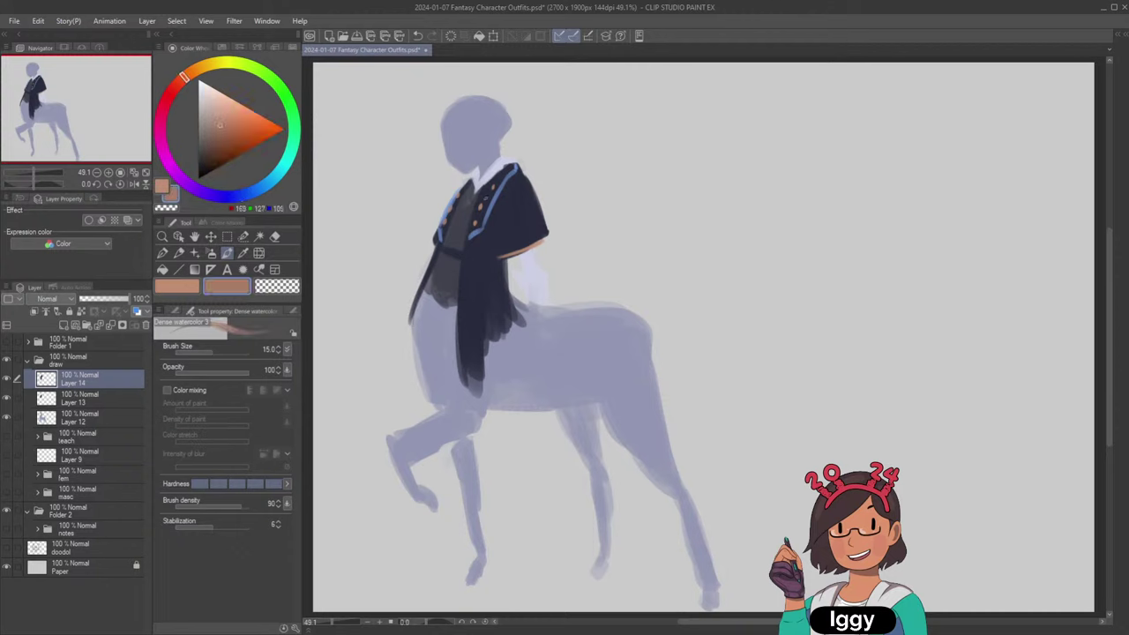
key([)
key([)
key([)
key([)
key(ctrl+z)
key(])
key(])
mouse_move(501, 249)
mouse_down()
mouse_move(549, 232)
mouse_move(530, 243)
mouse_up()
key(ctrl+z)
key(])
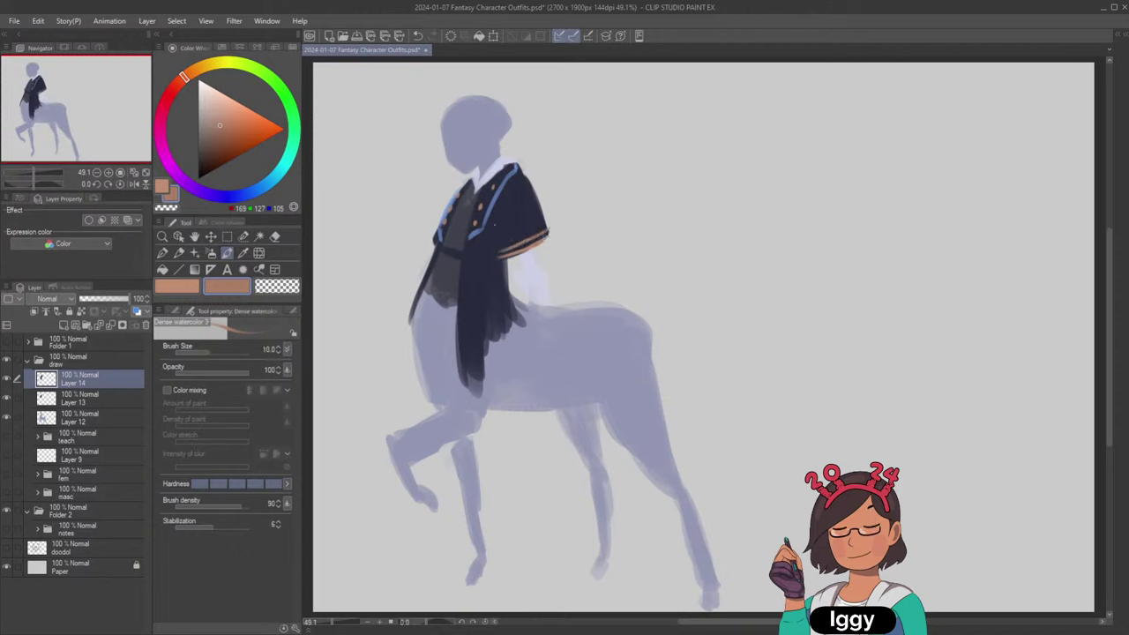
Sample the lapel's blue to paint a shield badge on the near upper sleeve, and tidy around it with the coat's navy.
alt+click(448, 236)
alt+click(443, 233)
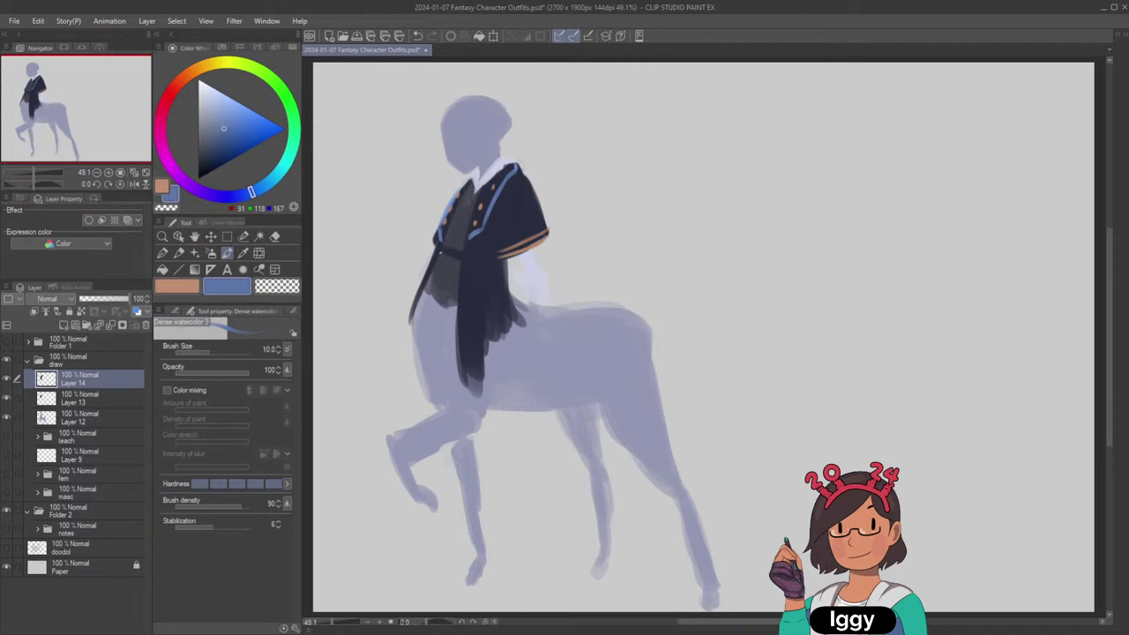
alt+click(490, 213)
key(])
key(])
key(])
mouse_move(508, 194)
mouse_down()
mouse_move(526, 187)
mouse_move(512, 197)
mouse_move(526, 192)
mouse_move(524, 216)
mouse_move(530, 196)
mouse_move(532, 211)
mouse_move(510, 215)
mouse_move(532, 194)
mouse_up()
key(ctrl+z)
key(ctrl+z)
alt+click(519, 182)
key(])
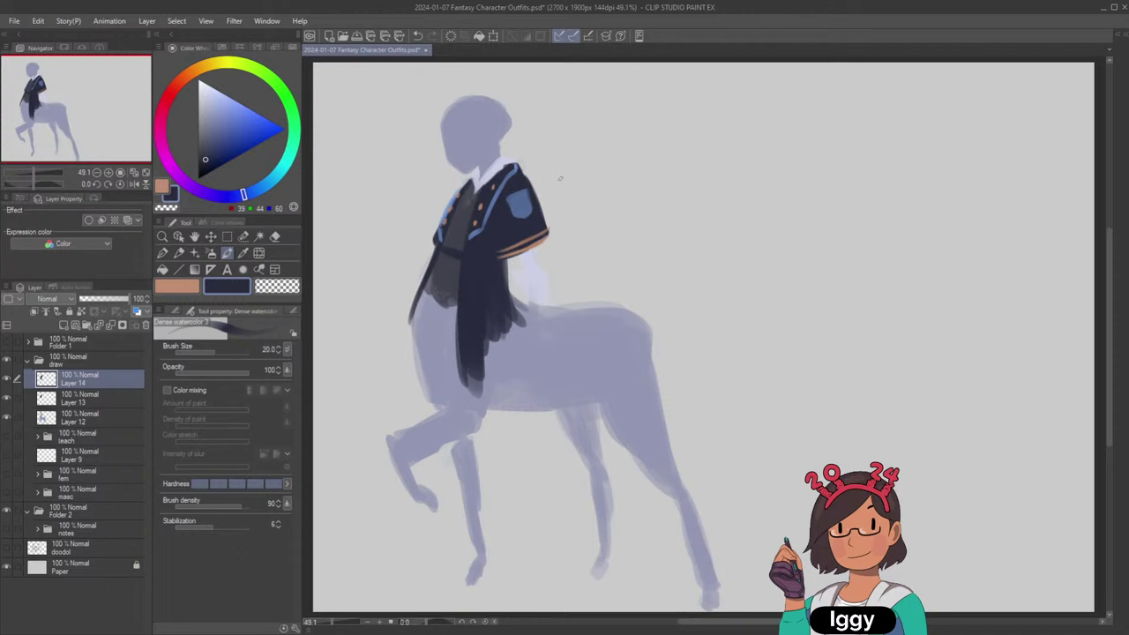
Lengthen the near coat tail down past the horse body's belly in dark navy with a size 70 brush.
alt+click(535, 265)
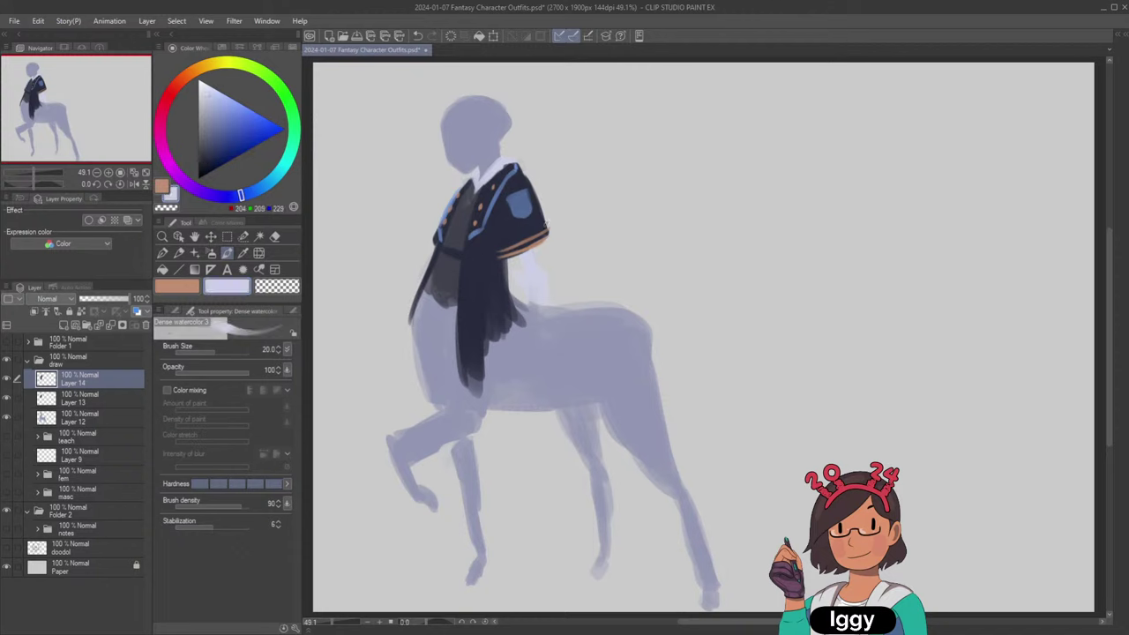
key(bracketright)
key(bracketright)
key(bracketright)
alt+click(496, 312)
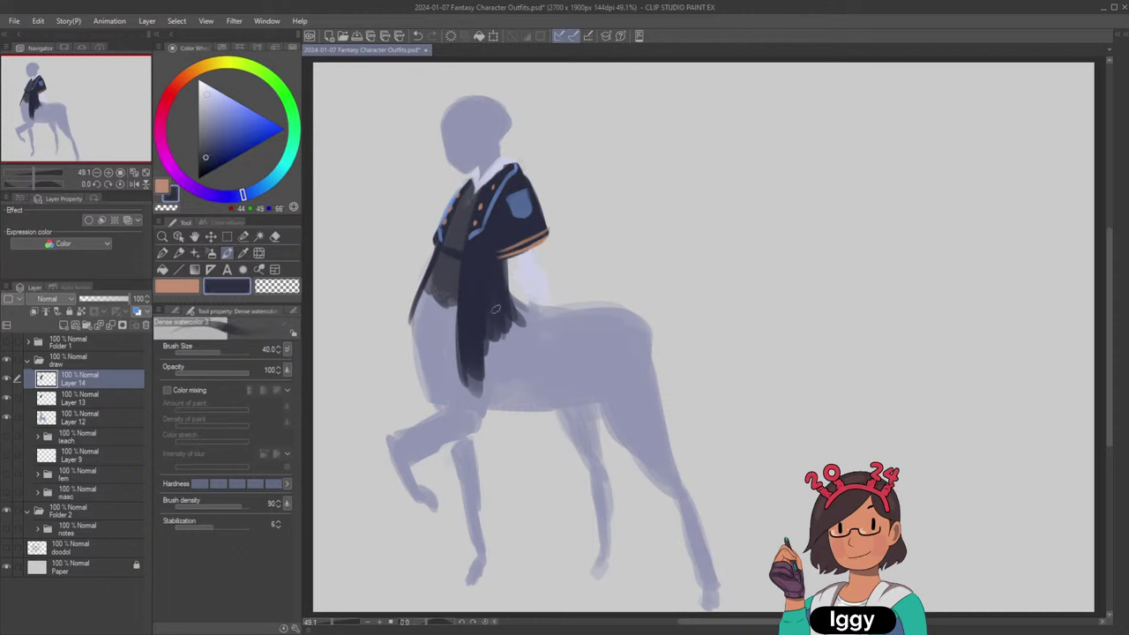
key(bracketright)
key(bracketright)
key(bracketright)
drag(481, 340, 487, 452)
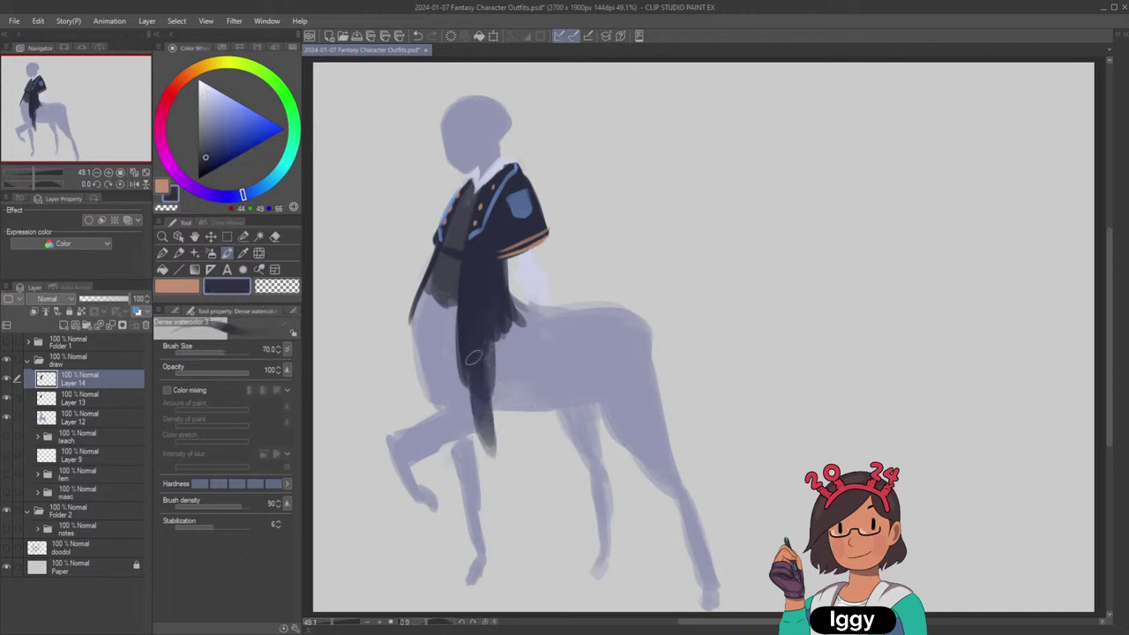
drag(474, 360, 485, 445)
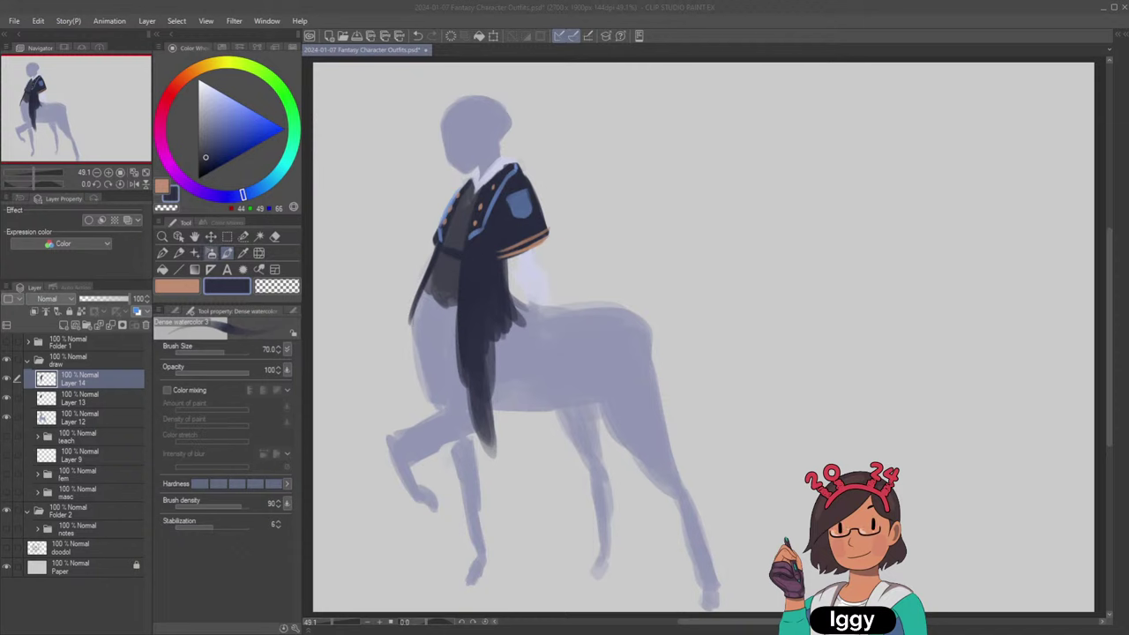
Reselect the Dense watercolor brush, resample the coat's navy, and fill out the near coat tail with progressively smaller strokes.
click(228, 254)
alt+click(498, 268)
mouse_move(493, 334)
mouse_down()
mouse_move(491, 448)
mouse_move(486, 432)
mouse_up()
key(bracketleft)
key(bracketleft)
key(bracketleft)
drag(467, 367, 491, 464)
Paint a thin navy far coat tail down the front of the horse's chest with a size 20 brush.
key(bracketleft)
key(bracketleft)
drag(413, 300, 418, 413)
mouse_move(411, 323)
mouse_down()
mouse_move(419, 425)
mouse_move(416, 409)
mouse_up()
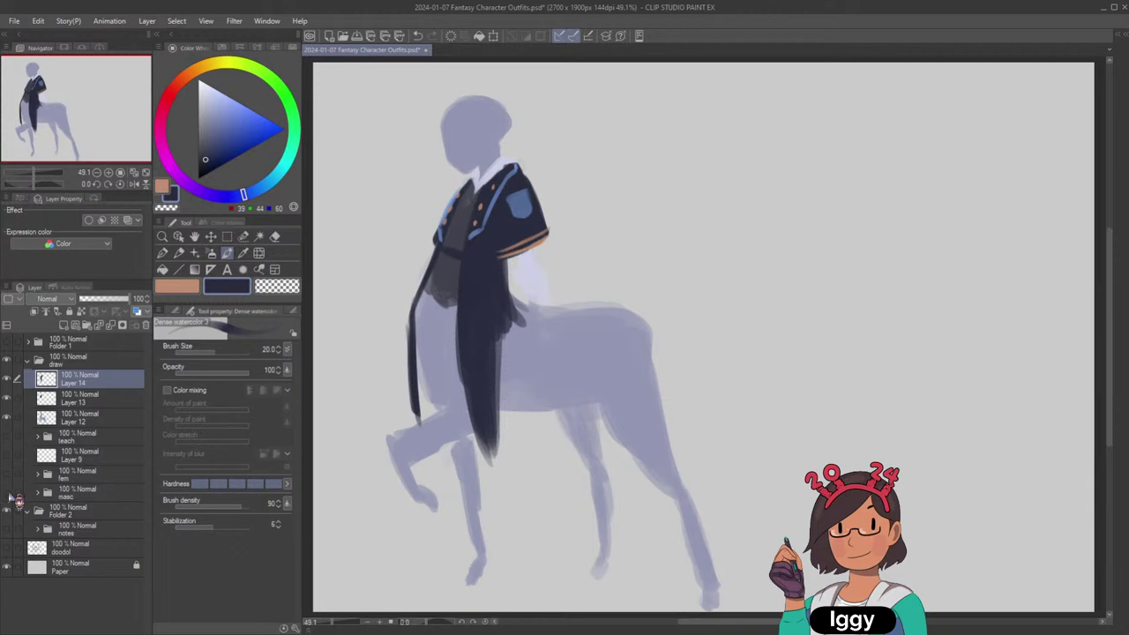
Show the masc outfits briefly to check their coat tails and trim for reference.
click(11, 494)
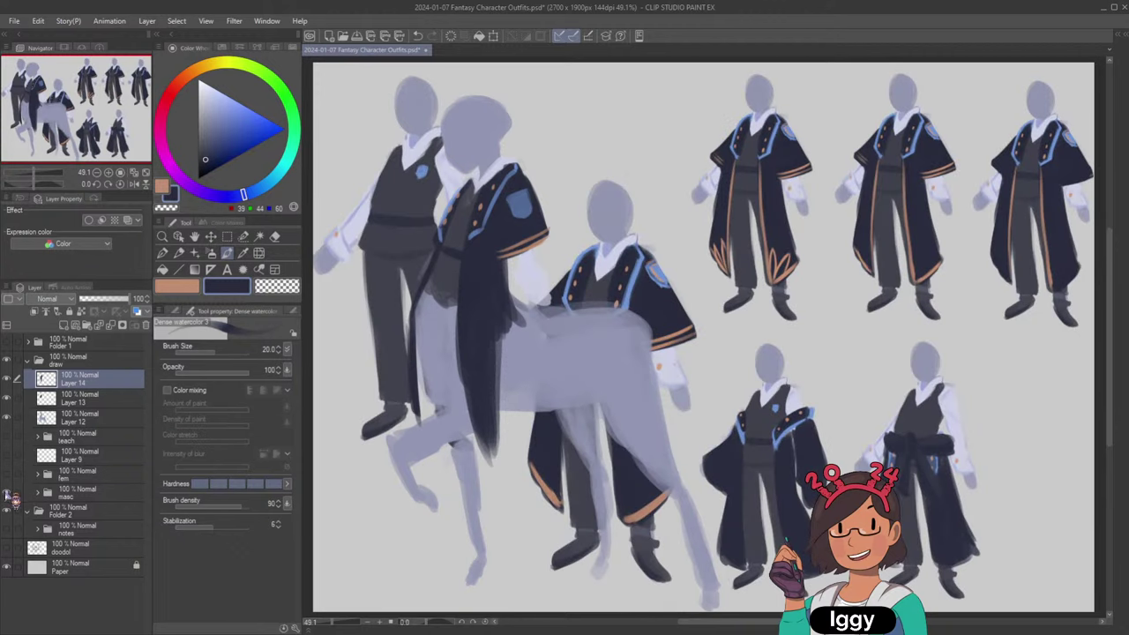
click(12, 496)
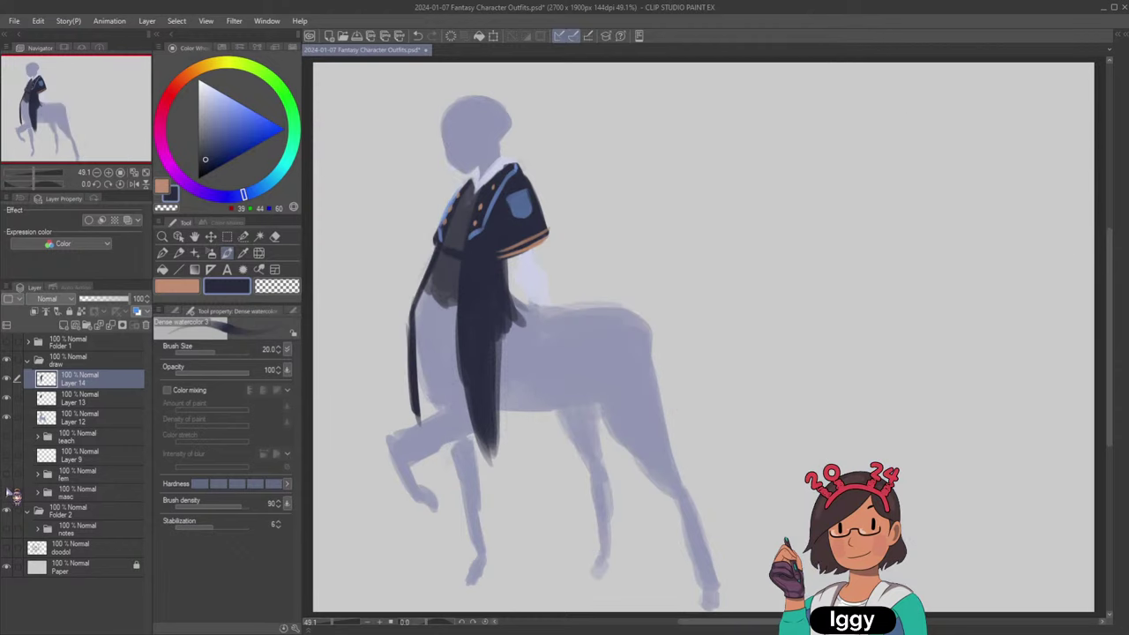
click(12, 496)
click(11, 496)
Erase along the near coat tail's back edge with transparent colour at brush size 50, tapering the tail to a point.
click(192, 290)
key(c)
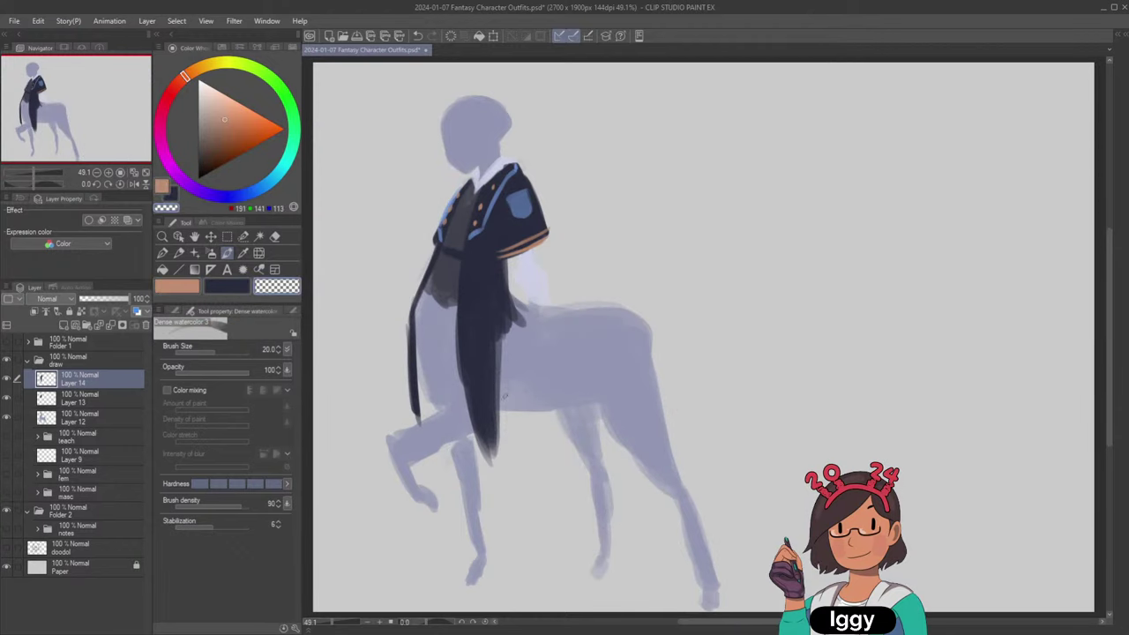
key(])
key(])
key(])
key(])
drag(506, 380, 489, 461)
drag(506, 355, 489, 456)
drag(506, 352, 484, 450)
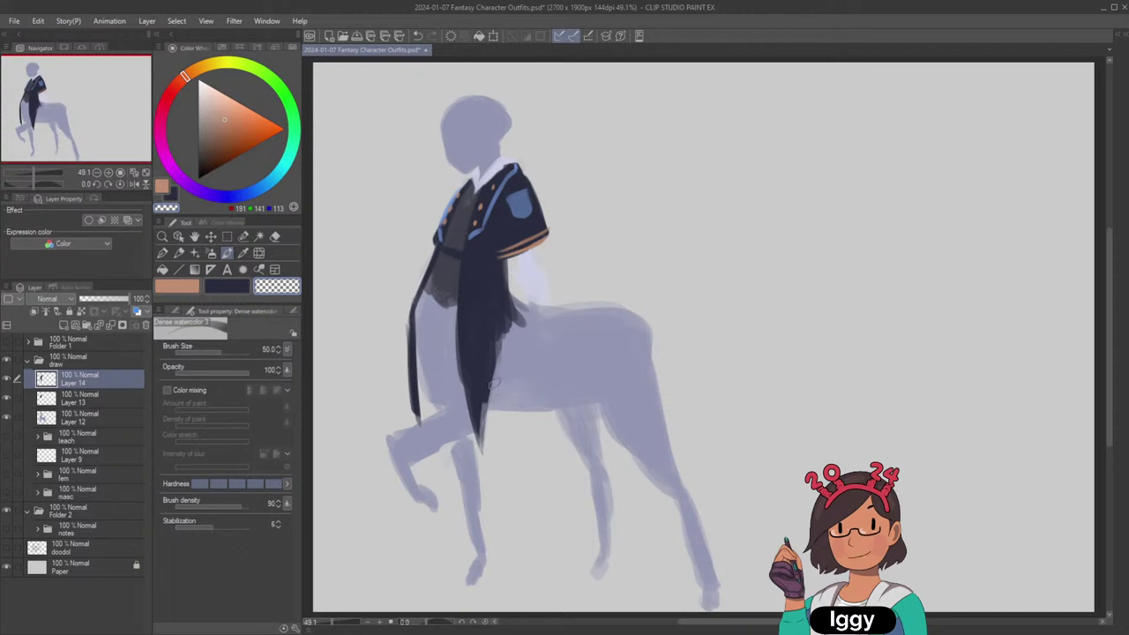
mouse_move(511, 322)
mouse_down()
mouse_move(484, 467)
mouse_move(520, 313)
mouse_move(483, 457)
mouse_up()
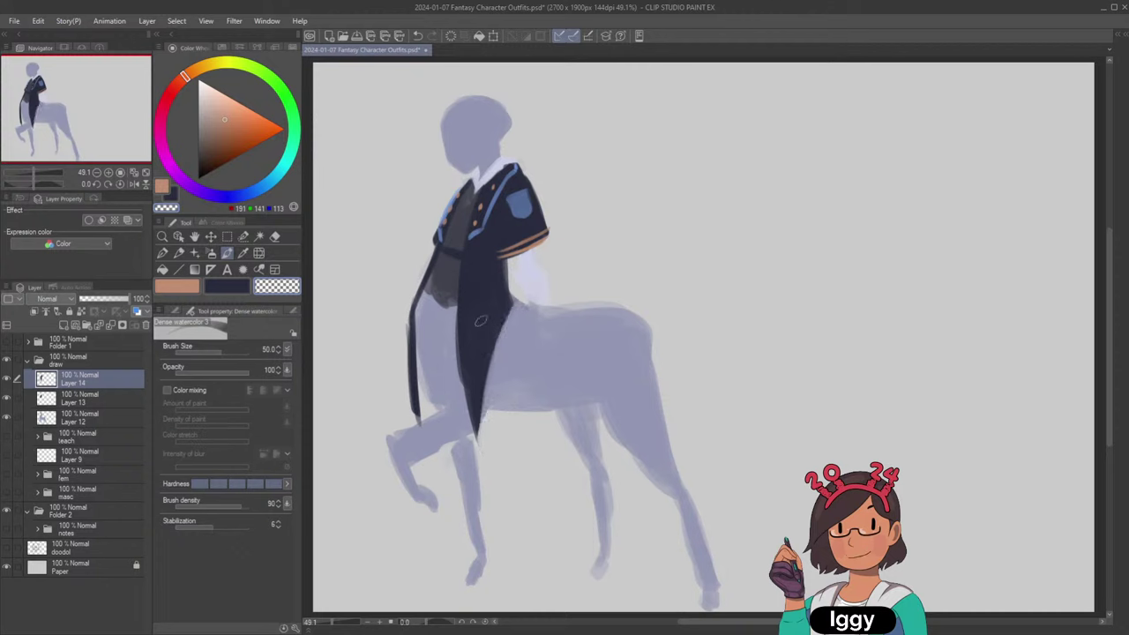
Reduce the brush to size 17, sample the coat's navy as main colour, and toggle the coat layer to compare.
key([)
key([)
key([)
alt+click(482, 322)
alt+click(536, 243)
alt+click(534, 246)
alt+click(523, 250)
key(bracketleft)
key(bracketleft)
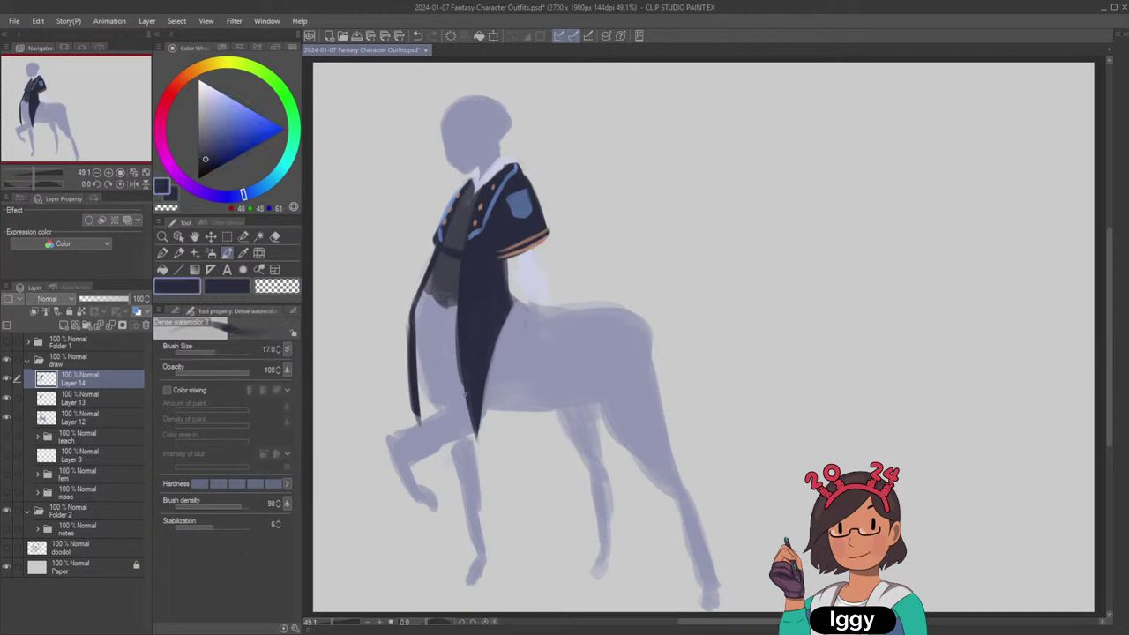
click(7, 378)
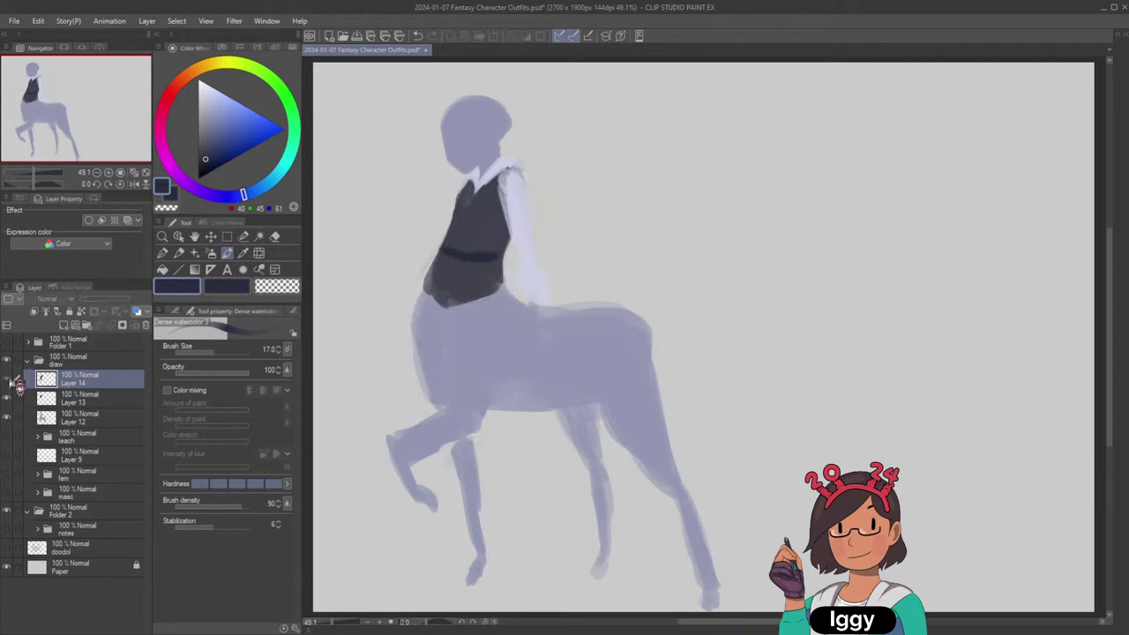
click(7, 379)
Sample the sleeve's copper trim as sub colour and paint copper trim along the near and far coat tails.
click(229, 288)
alt+click(535, 242)
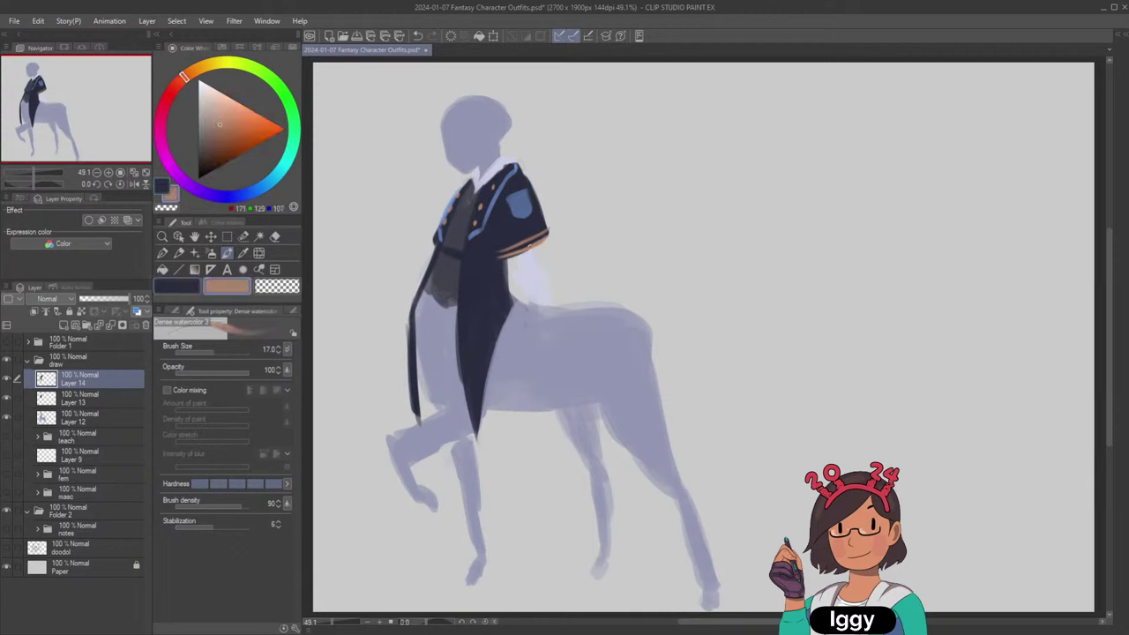
mouse_move(458, 325)
mouse_down()
mouse_move(475, 429)
mouse_move(495, 331)
mouse_up()
key(ctrl+z)
mouse_move(480, 397)
mouse_down()
mouse_move(477, 414)
mouse_move(507, 309)
mouse_up()
key([)
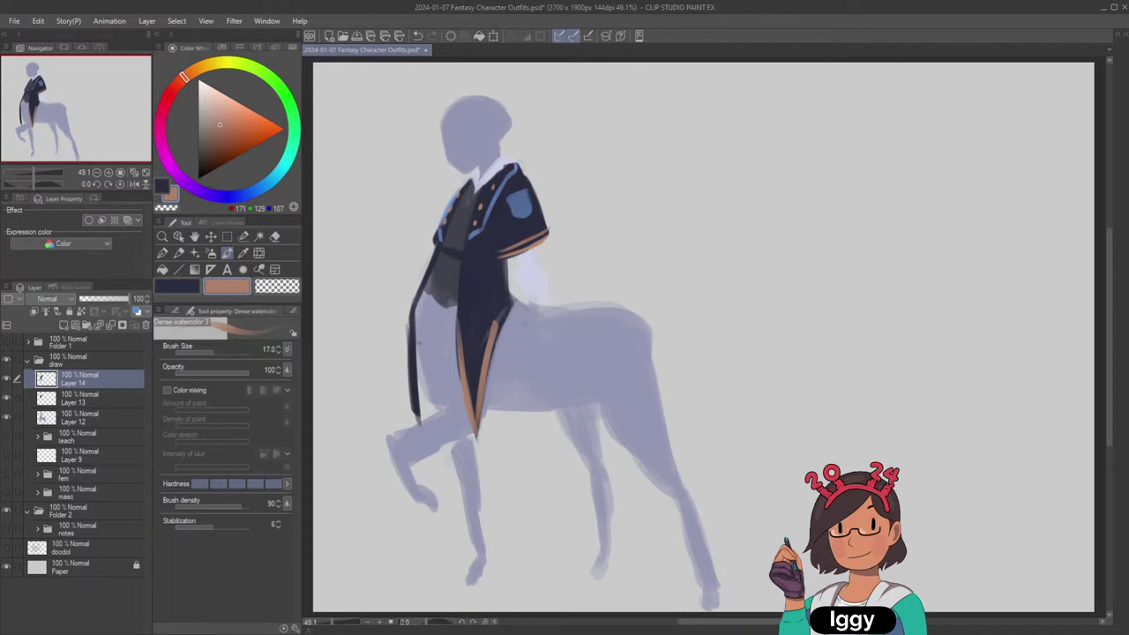
drag(416, 319, 419, 413)
drag(416, 338, 419, 422)
Sample the pale shirt colour and paint the near forearm and hand down over the horse's back with a size 50 brush.
alt+click(454, 231)
key(])
key(bracketright)
key(bracketright)
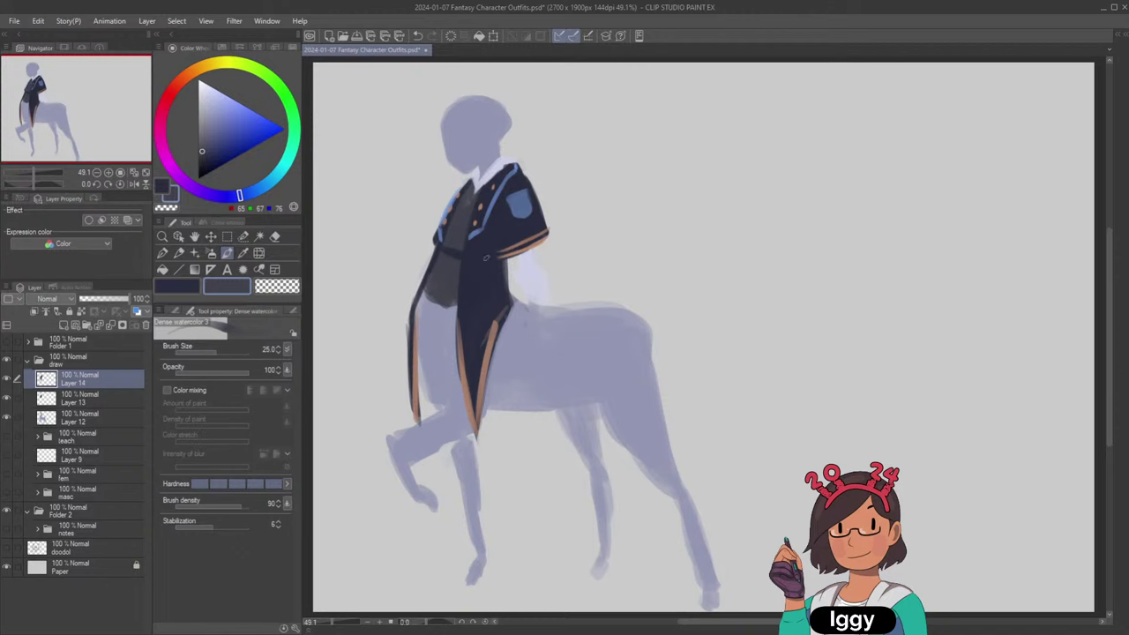
alt+click(538, 268)
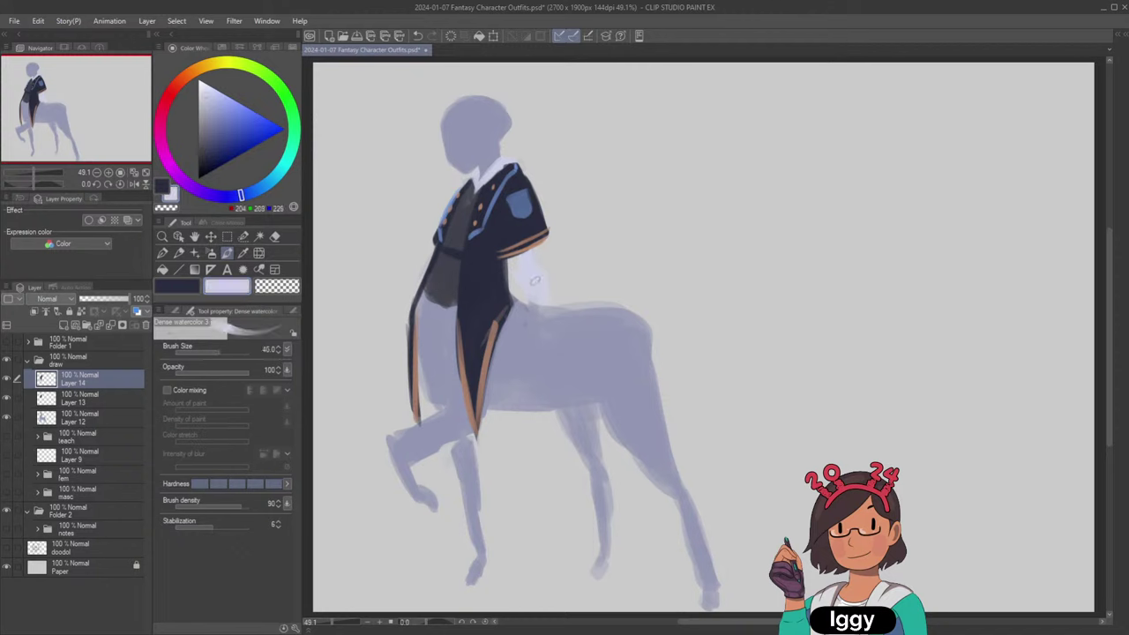
key(bracketright)
drag(531, 275, 535, 321)
mouse_move(537, 280)
mouse_down()
mouse_move(555, 258)
mouse_move(551, 304)
mouse_move(549, 287)
mouse_move(522, 278)
mouse_move(536, 270)
mouse_move(539, 336)
mouse_up()
key(ctrl+z)
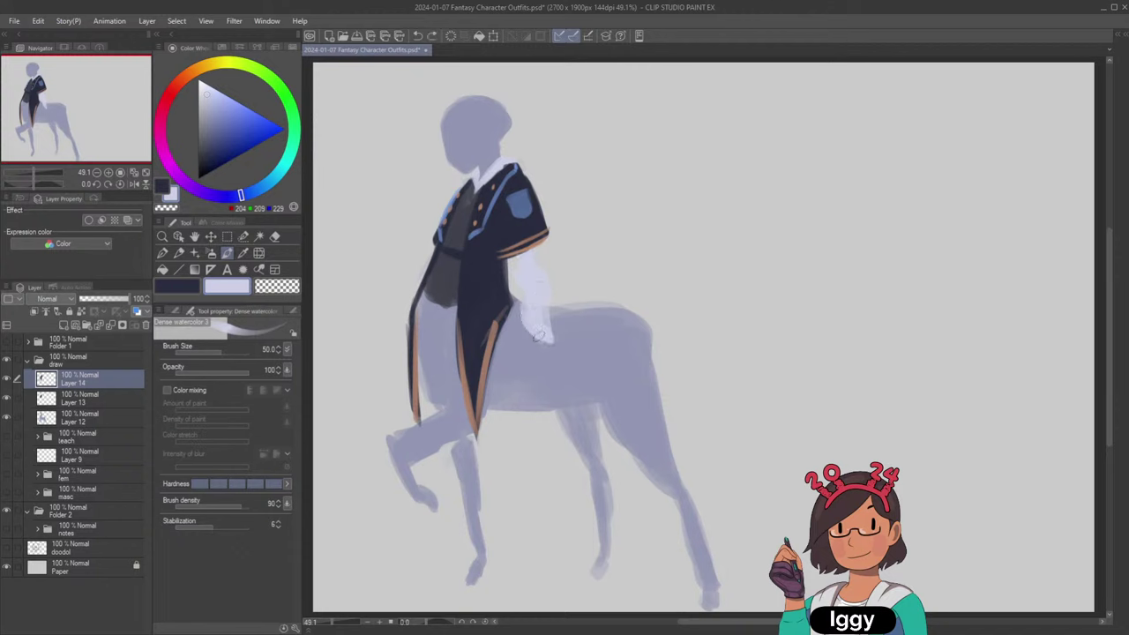
Sample the hem's copper and dot a button on the near shirt cuff with a size 17 brush.
alt+click(539, 240)
alt+click(540, 239)
key([)
key([)
key([)
key([)
key([)
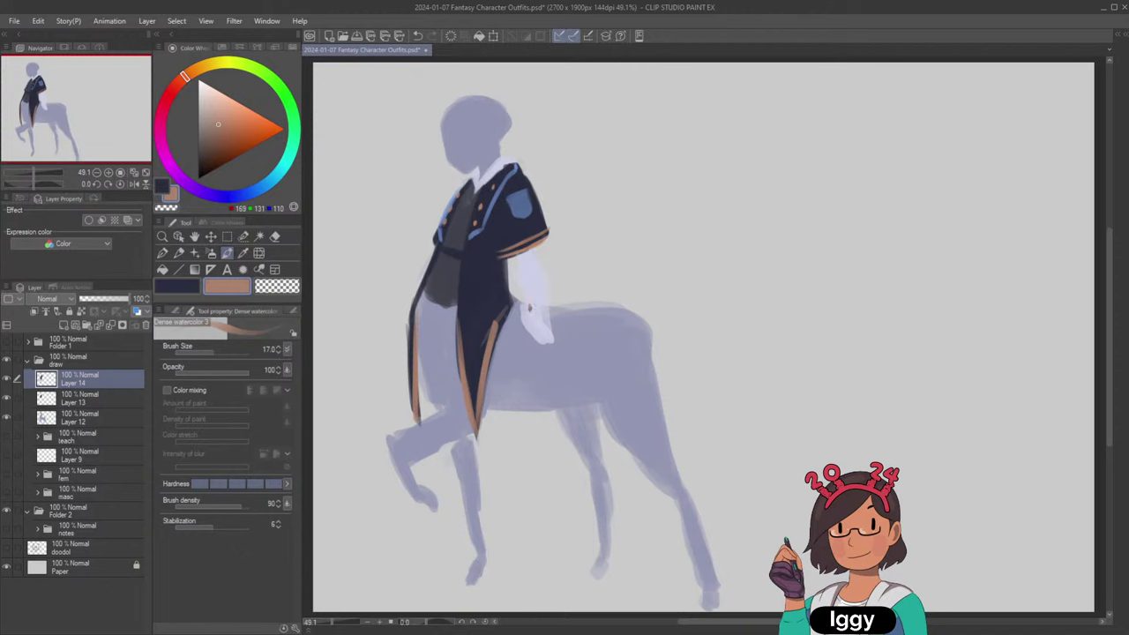
Mix a darker, more violet shade of the shirt colour and paint the near cuff's edge line with a size 15 brush.
alt+click(534, 297)
drag(244, 198, 227, 198)
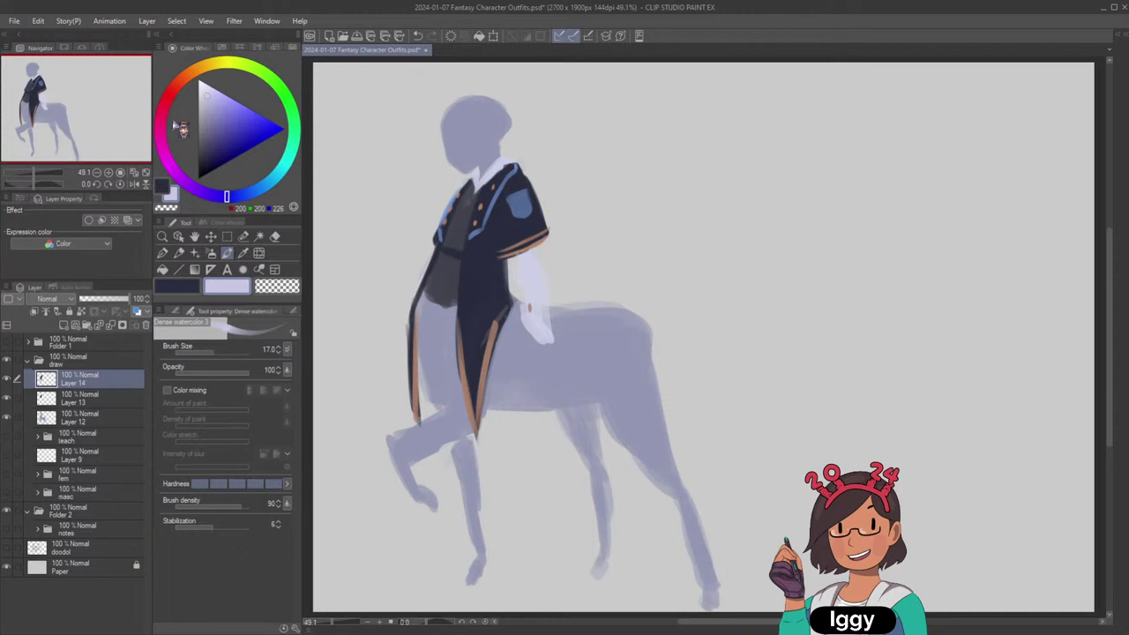
click(212, 110)
key([)
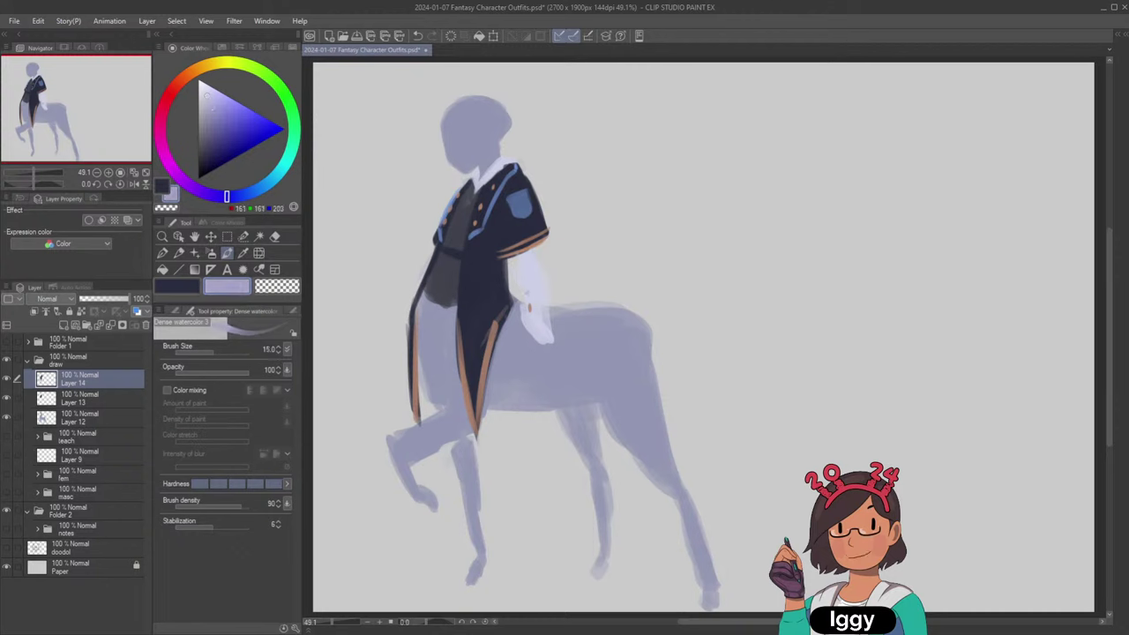
drag(528, 294, 539, 304)
key(ctrl+z)
alt+click(537, 303)
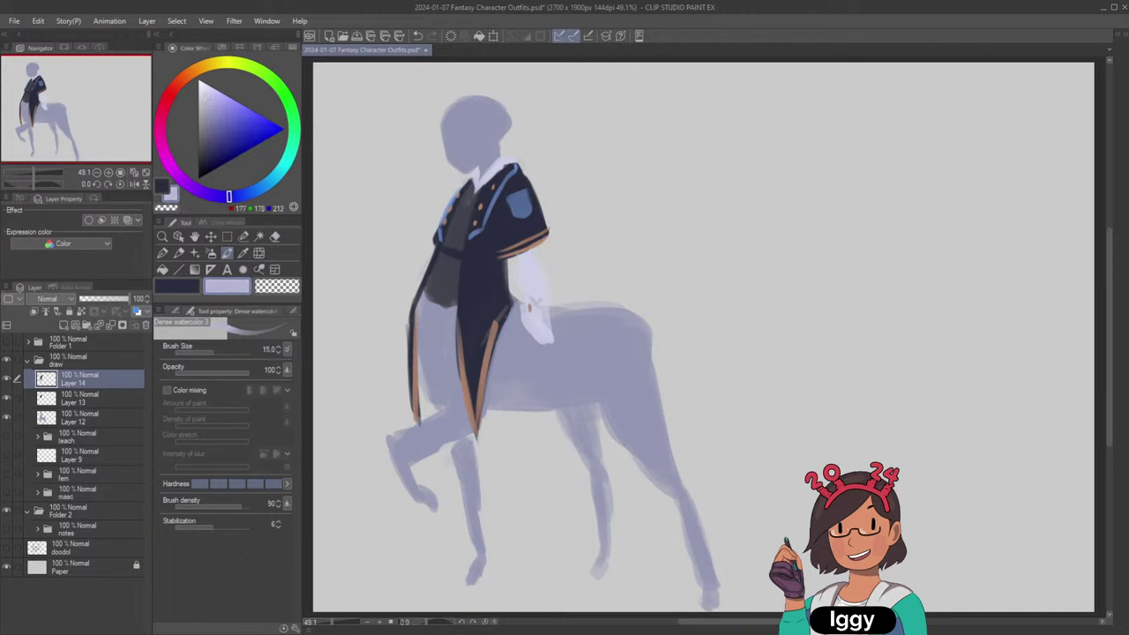
Blend the near cuff and hand with sampled pale shirt tones, starting with a size 25 brush.
key(bracketright)
key(bracketright)
alt+click(543, 307)
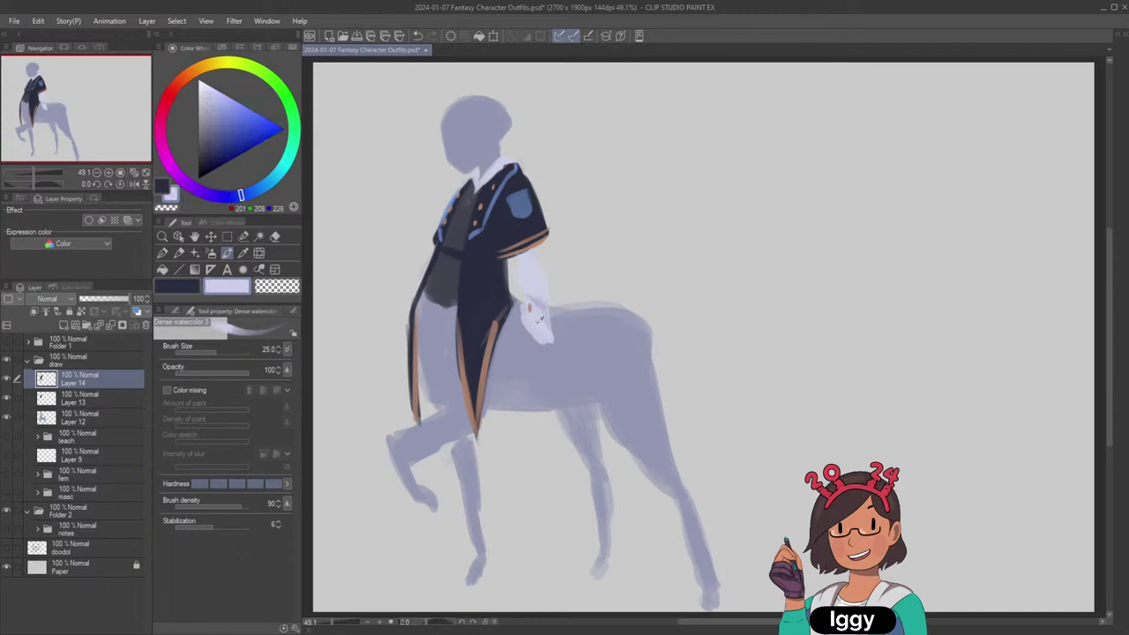
key(bracketright)
key(bracketright)
key(bracketright)
key(bracketright)
key(bracketleft)
key(bracketleft)
key(bracketleft)
key(bracketleft)
key(bracketleft)
Sample the vest's dark grey and sketch thin lines for the near fingers, cuff and sleeve folds with a size 10 brush.
alt+click(446, 284)
key(bracketleft)
key(bracketleft)
key(bracketleft)
mouse_move(529, 341)
mouse_down()
mouse_move(540, 357)
mouse_move(541, 340)
mouse_up()
key(ctrl+z)
key(ctrl+z)
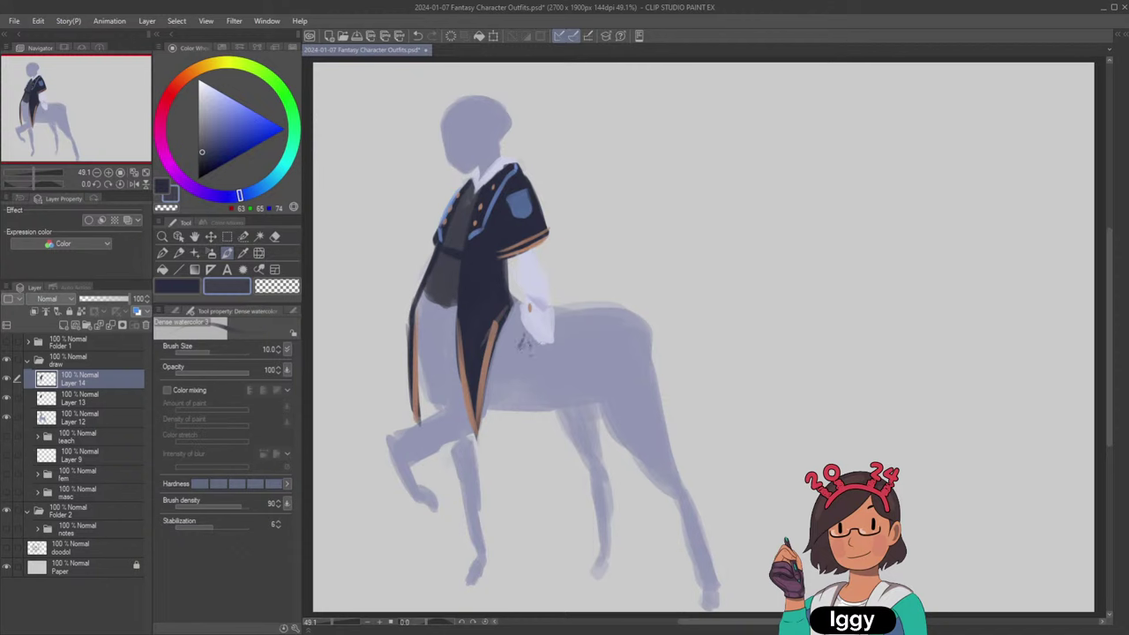
drag(535, 352, 543, 361)
key(ctrl+z)
mouse_move(519, 270)
mouse_down()
mouse_move(550, 304)
mouse_move(535, 278)
mouse_up()
key(ctrl+z)
key(ctrl+z)
Touch up the near coat tail with sampled navy, and extend its copper trim farther up the back edge.
scroll(708, 406, down, 3)
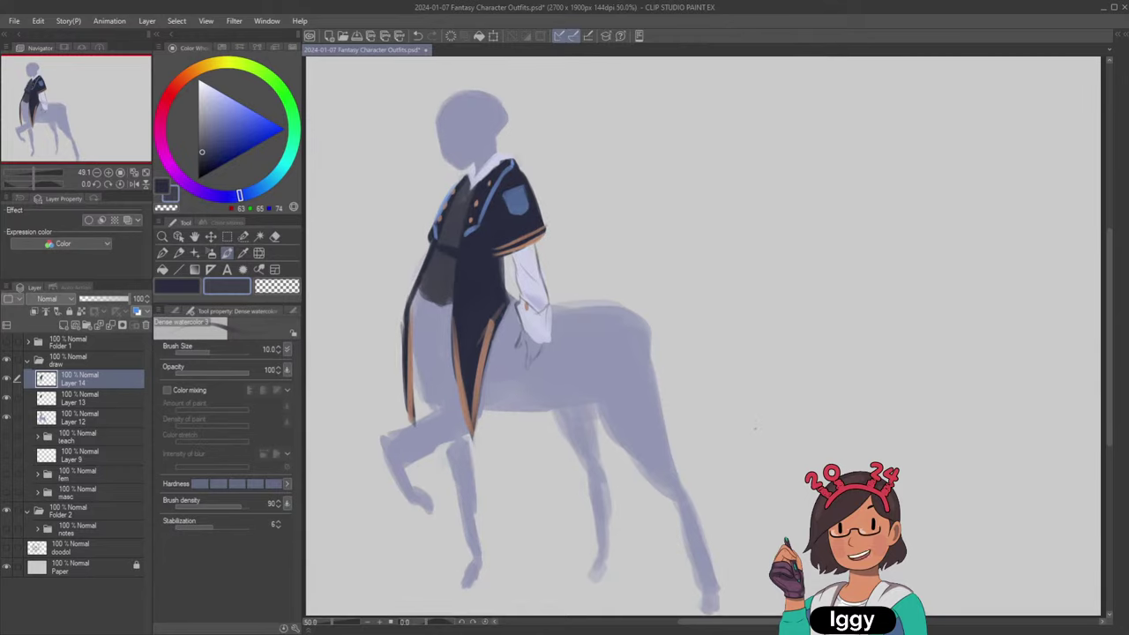
scroll(753, 436, up, 1)
scroll(751, 439, up, 1)
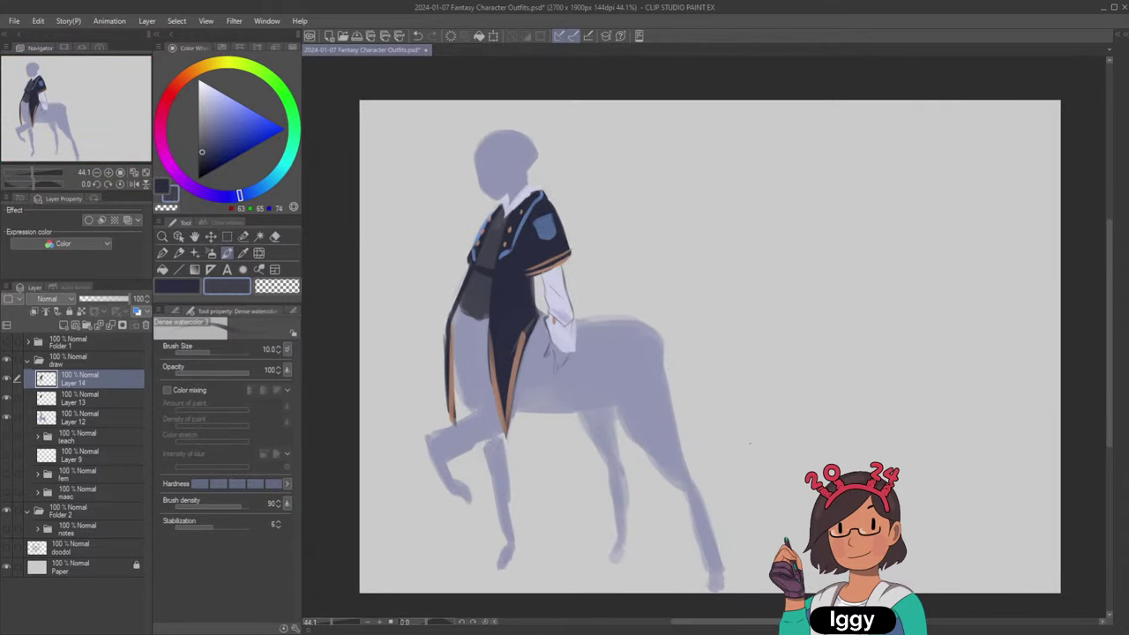
alt+click(521, 326)
key(])
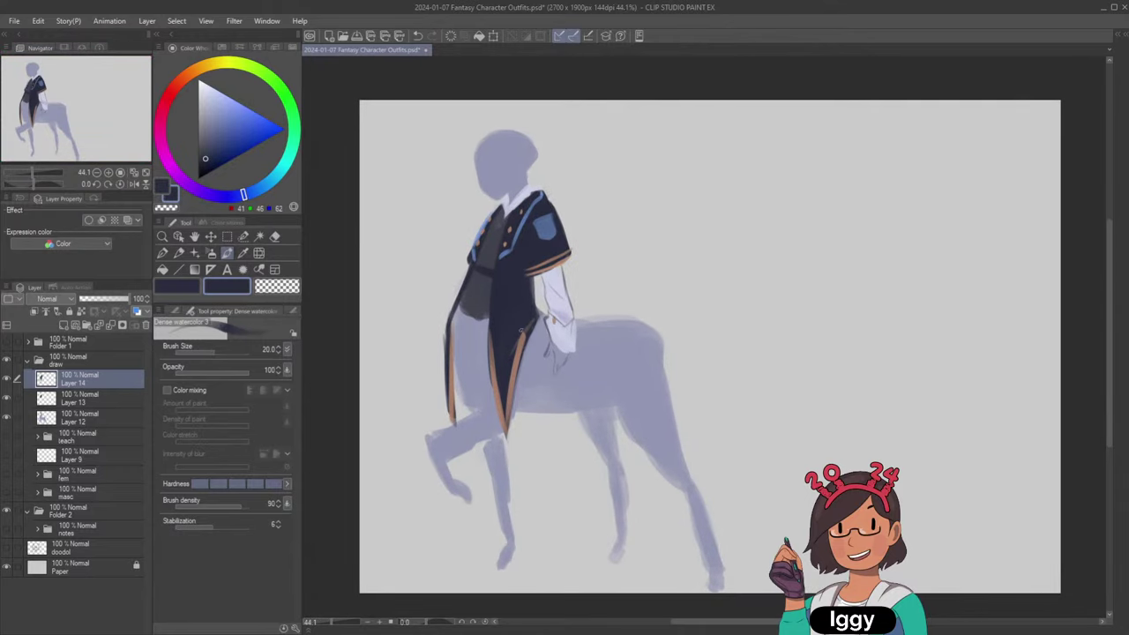
alt+click(527, 339)
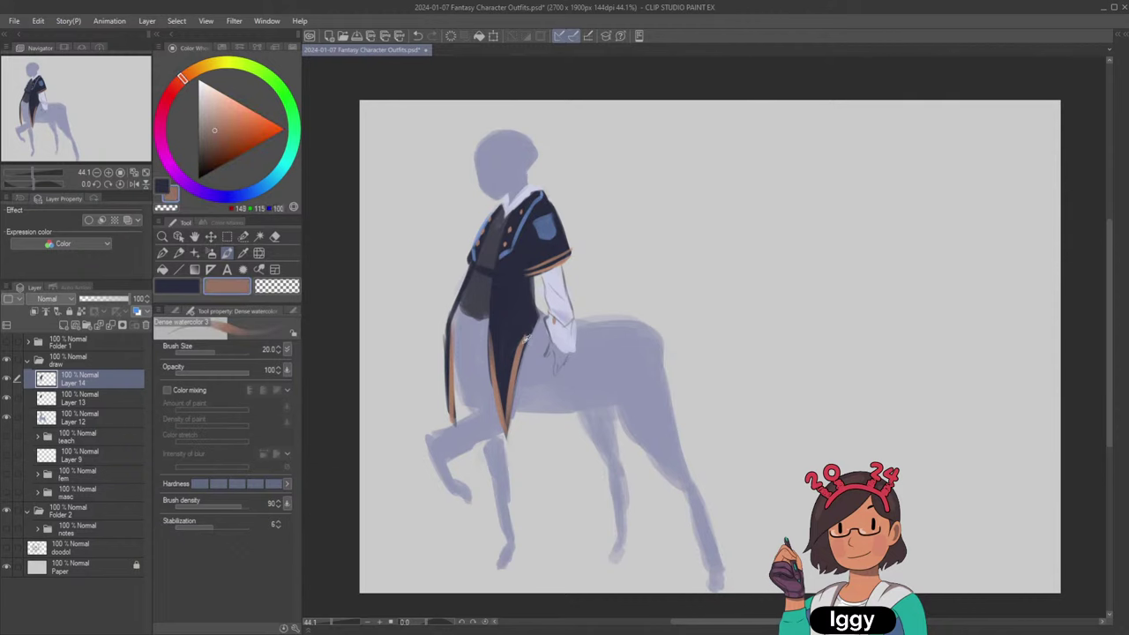
key(ctrl+z)
key([)
Sample the body's lavender and paint a tapering tail flowing from the centaur's rump, starting with a size 70 brush.
scroll(641, 203, down, 1)
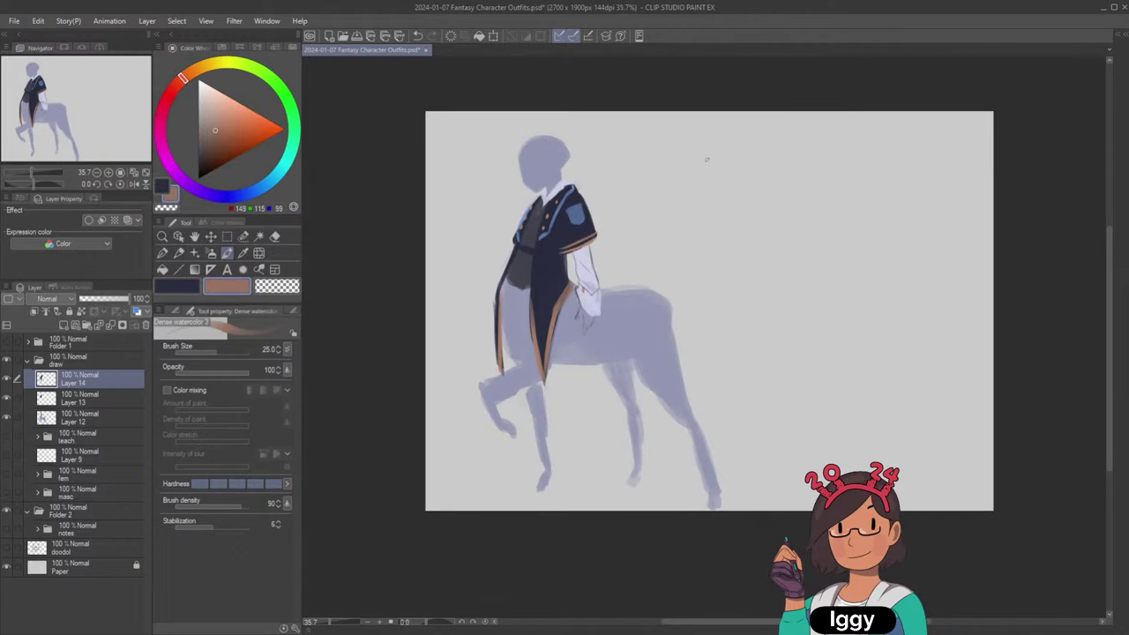
scroll(707, 160, up, 2)
alt+click(639, 360)
key(])
key(])
key(])
key(])
key(])
drag(641, 337, 711, 378)
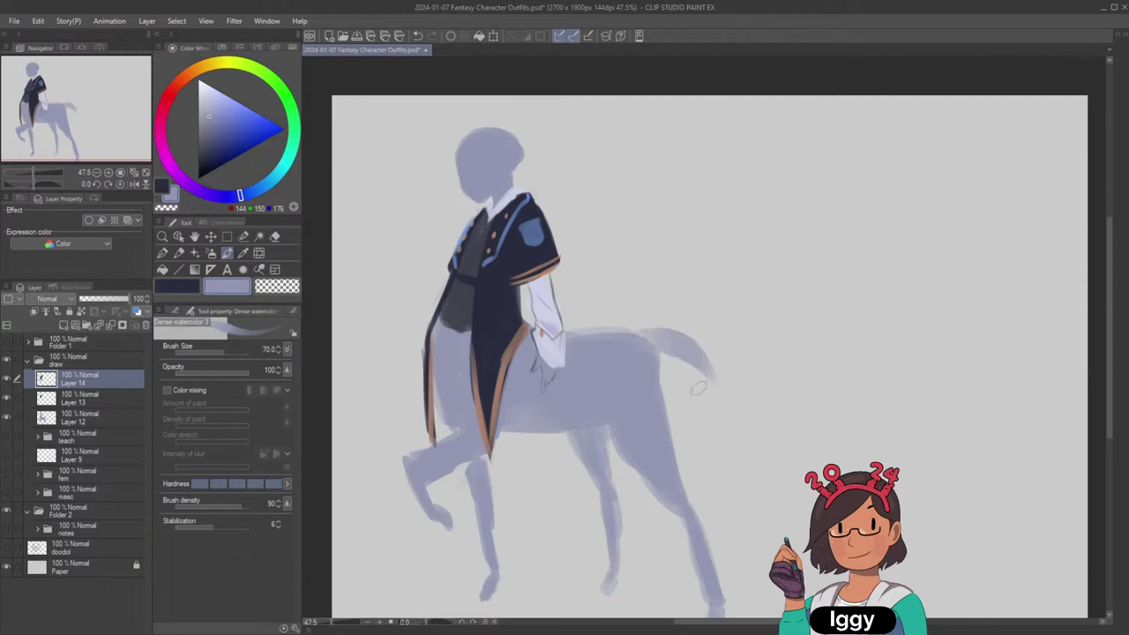
key(ctrl+z)
drag(651, 349, 704, 397)
mouse_move(653, 353)
mouse_down()
mouse_move(711, 411)
mouse_move(711, 388)
mouse_move(722, 418)
mouse_move(749, 425)
mouse_up()
mouse_move(705, 370)
mouse_down()
mouse_move(771, 454)
mouse_move(740, 415)
mouse_move(725, 419)
mouse_move(760, 435)
mouse_up()
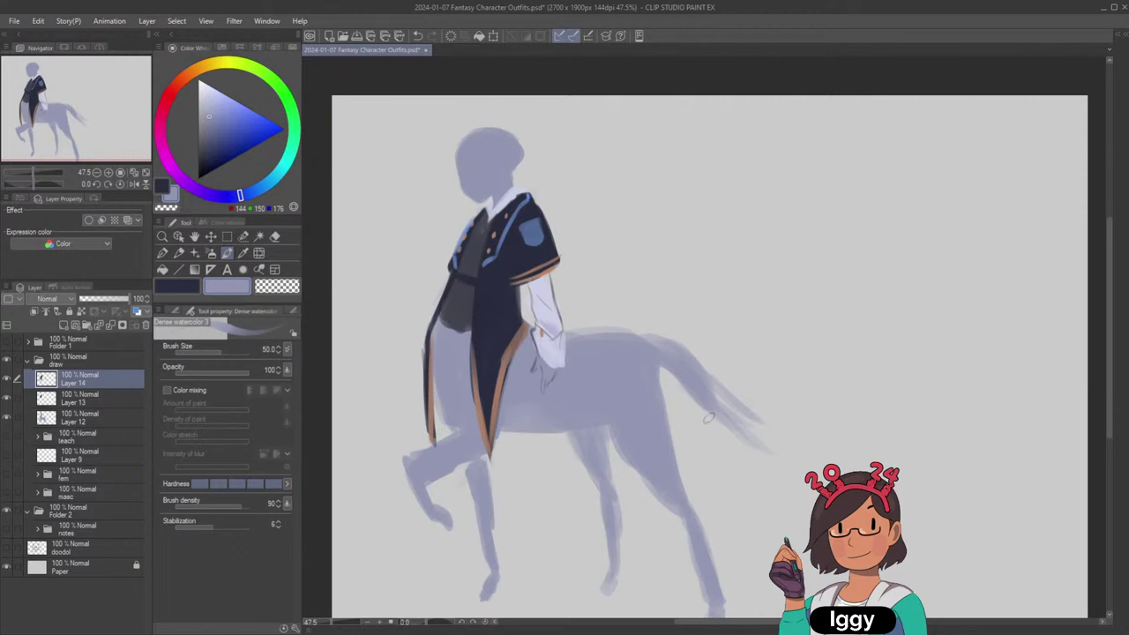
key(bracketleft)
key(bracketleft)
key(bracketleft)
key(bracketleft)
key(bracketleft)
scroll(626, 286, down, 2)
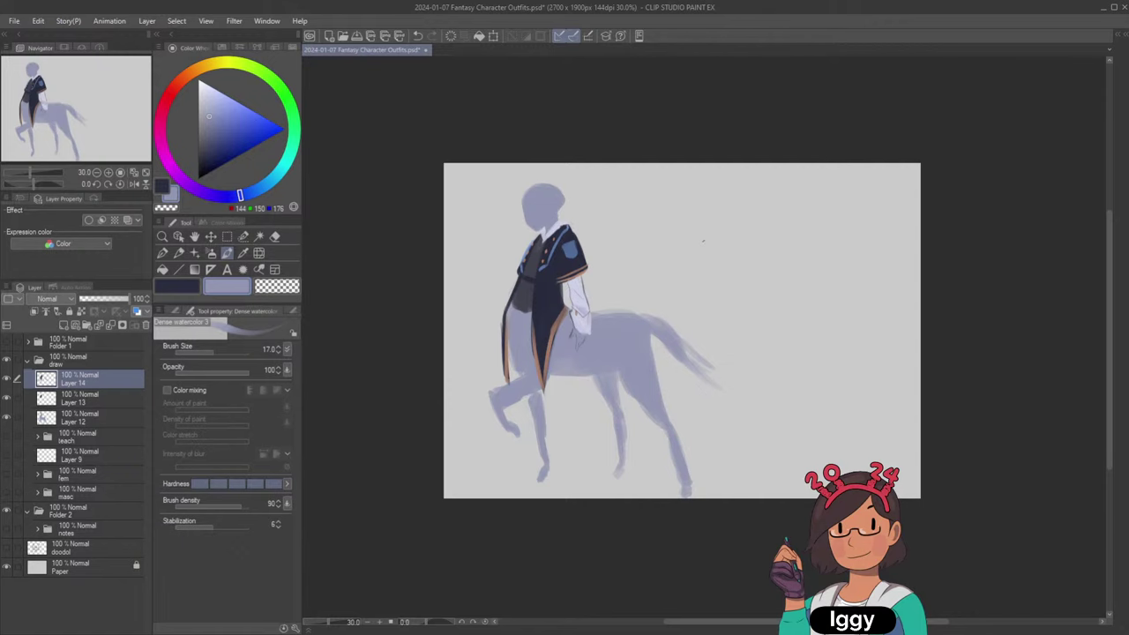
scroll(703, 241, up, 1)
scroll(688, 351, up, 1)
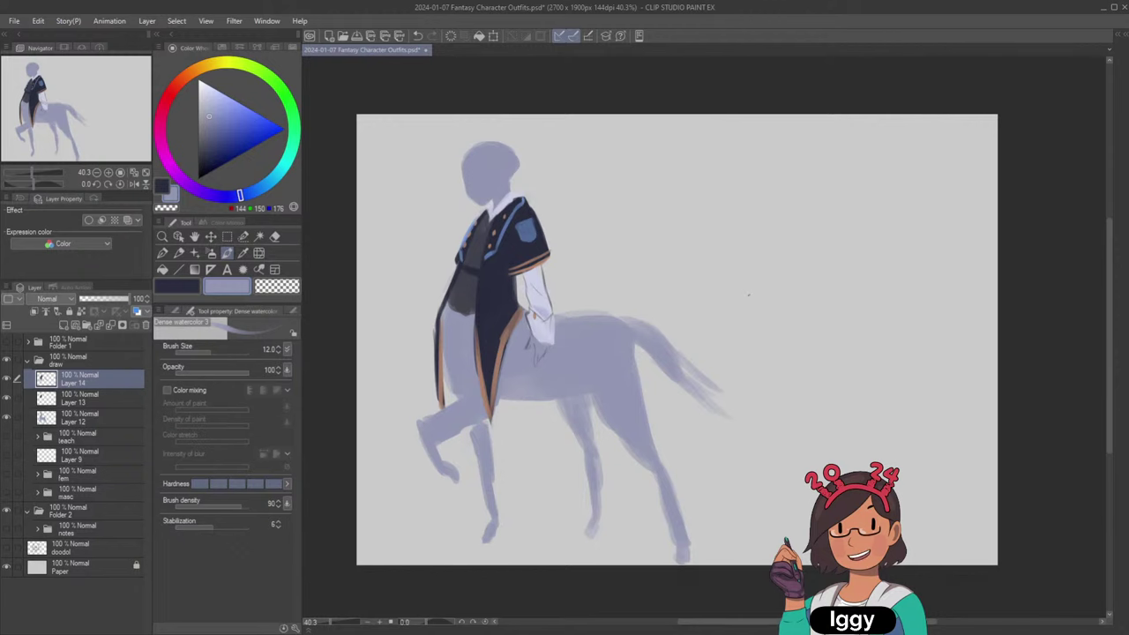
click(145, 173)
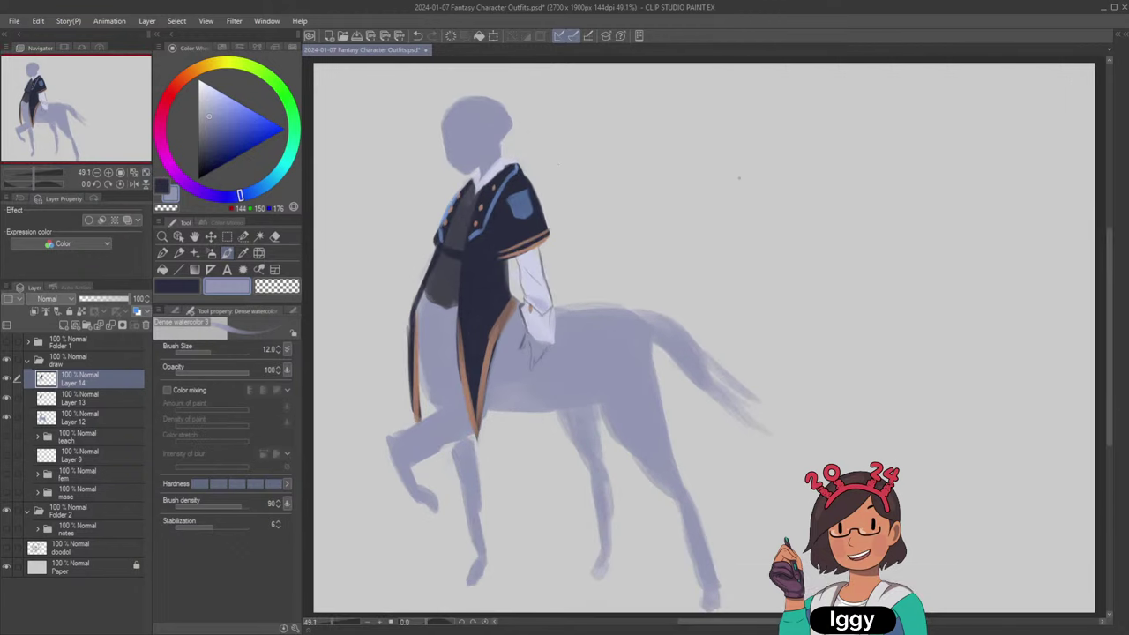
scroll(821, 253, down, 4)
scroll(821, 253, up, 3)
scroll(704, 229, down, 3)
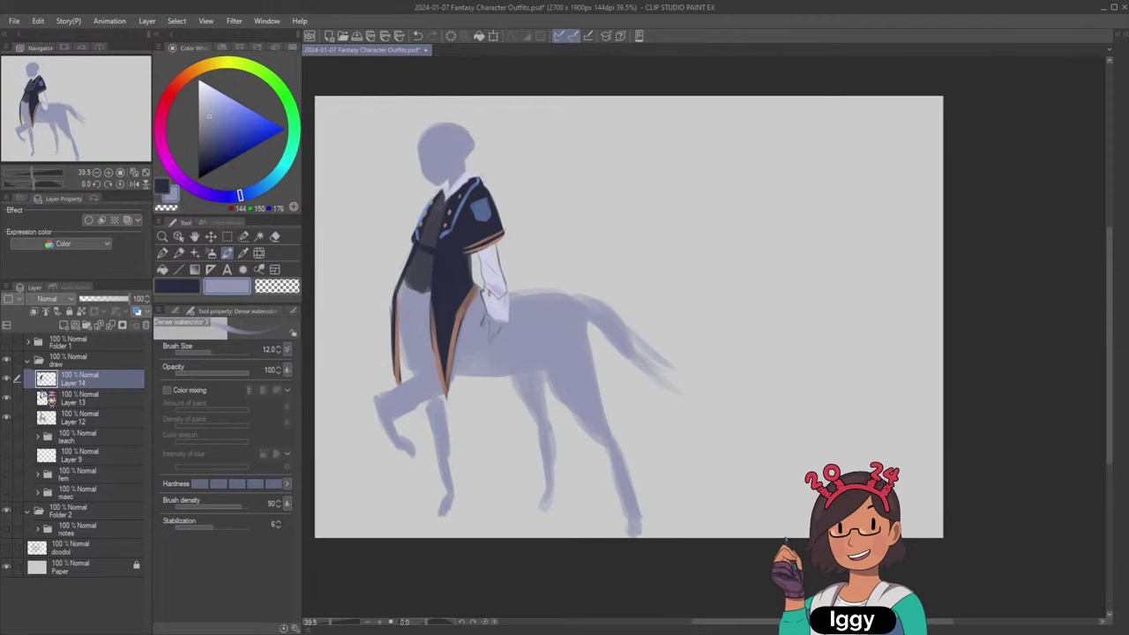
Merge the centaur's Layer 14, Layer 13 and Layer 12 into a single layer.
shift+click(92, 419)
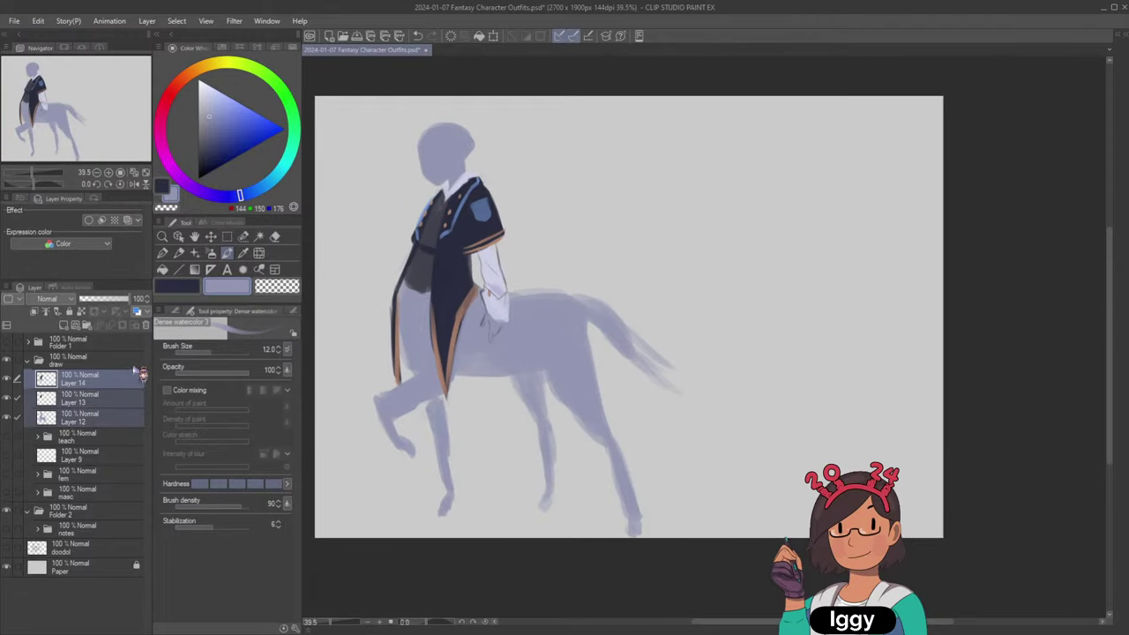
key(shift+alt+e)
click(7, 397)
click(16, 400)
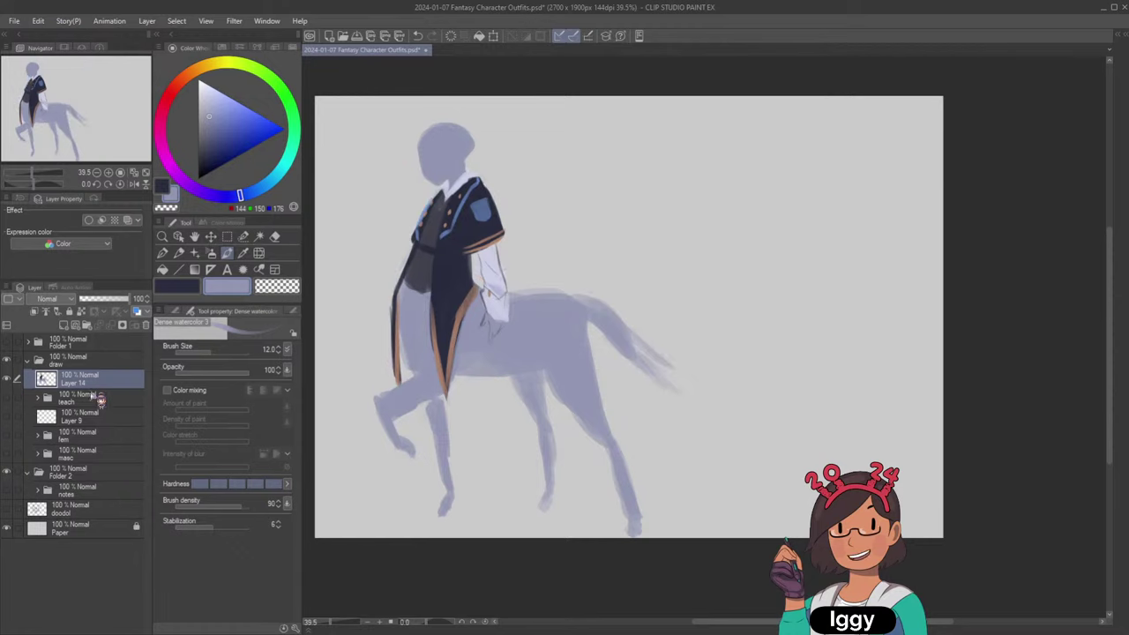
Check the contents of the teach folder, and move that folder below Layer 9, directly above the fem folder.
scroll(676, 325, down, 2)
click(17, 403)
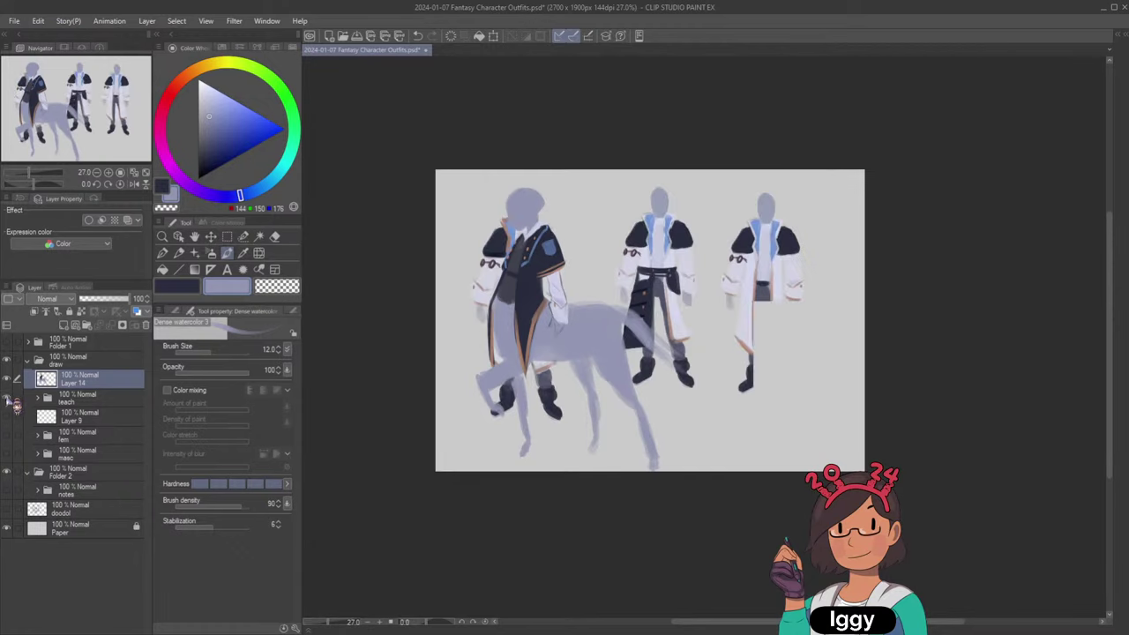
click(17, 403)
click(130, 406)
drag(129, 406, 116, 440)
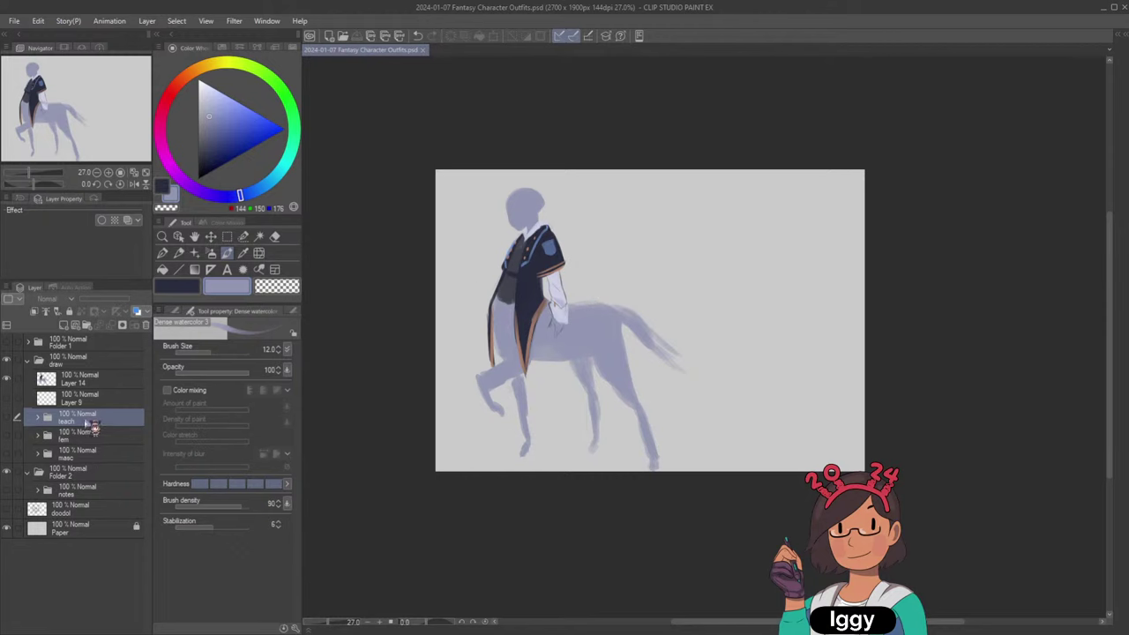
Duplicate the teach, fem and masc folders and make the copies visible.
shift+click(104, 457)
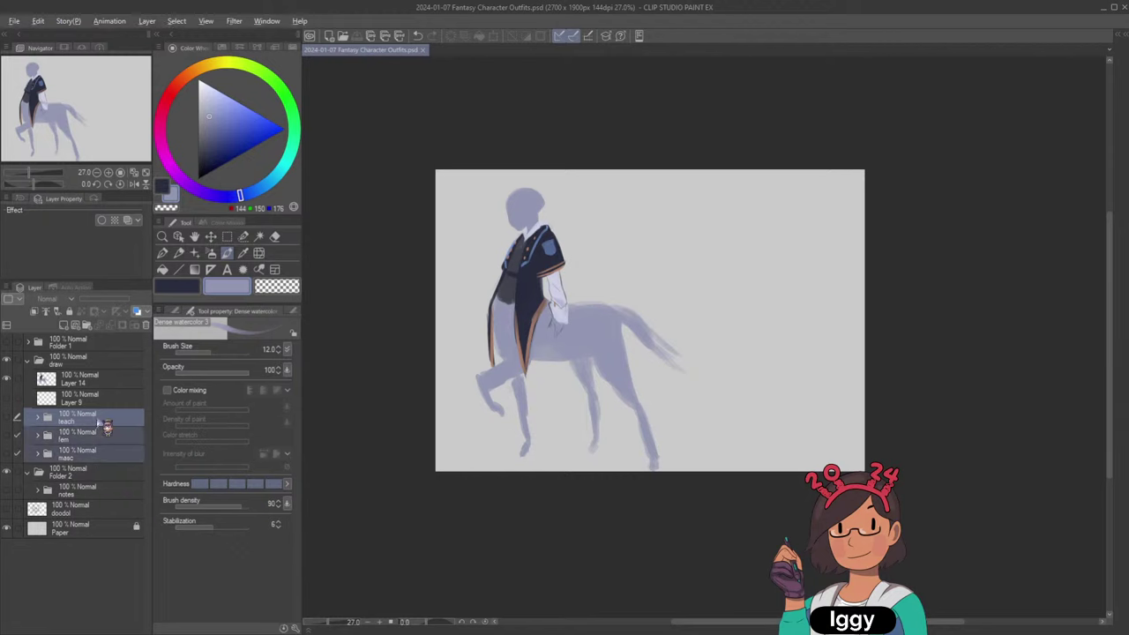
drag(98, 413, 99, 412)
drag(7, 454, 7, 418)
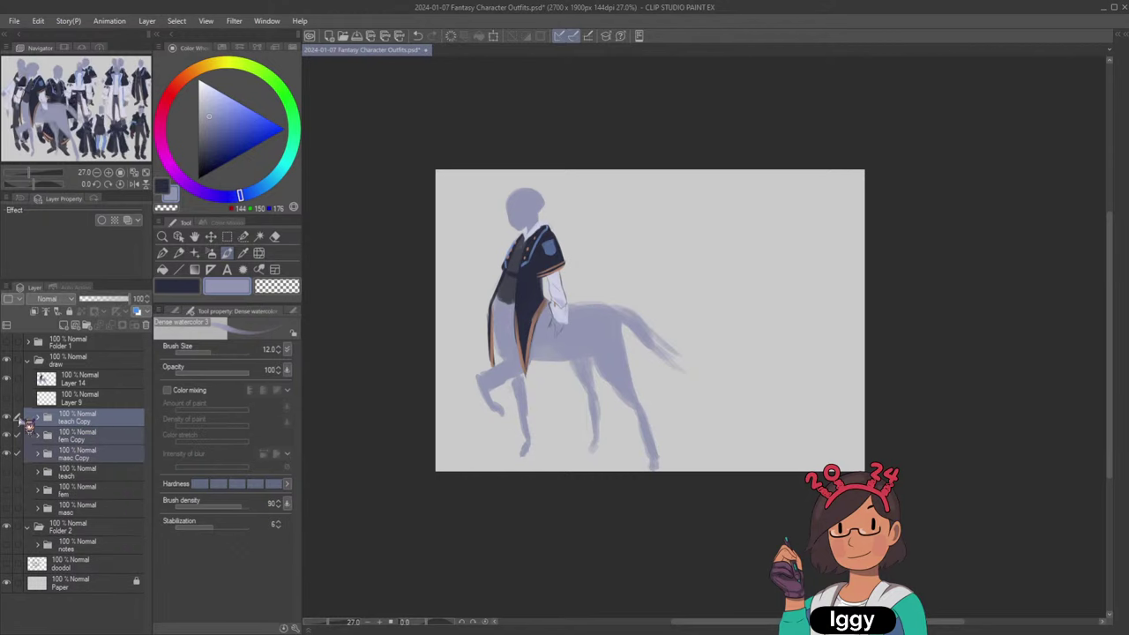
Flatten each of the teach Copy, fem Copy and masc Copy folders into its own single layer.
click(81, 418)
key(shift+alt+e)
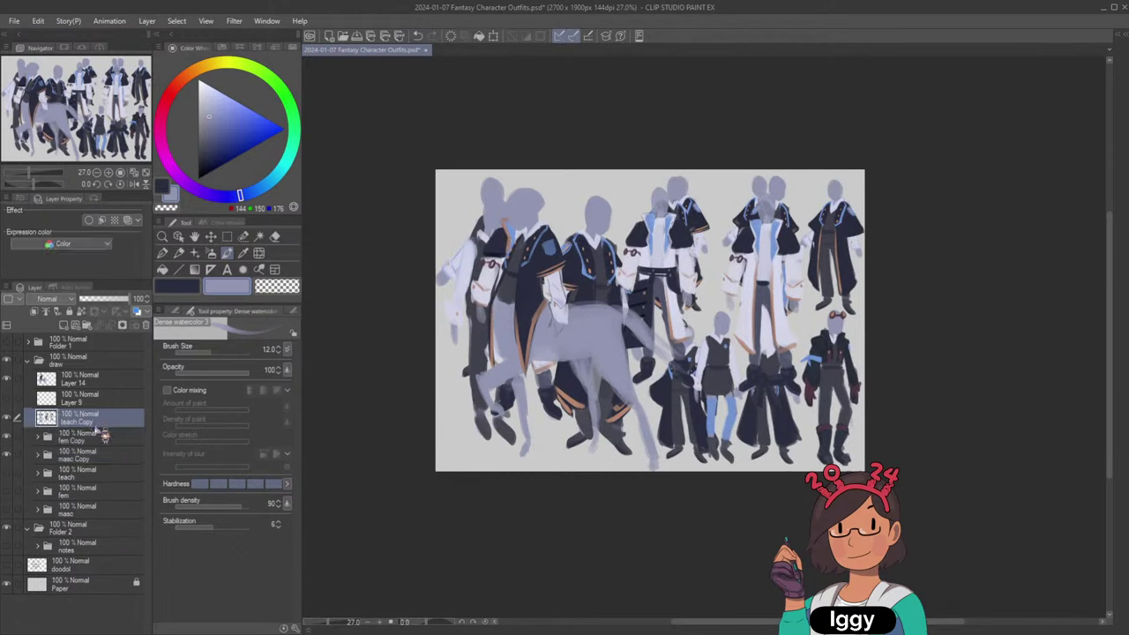
click(94, 435)
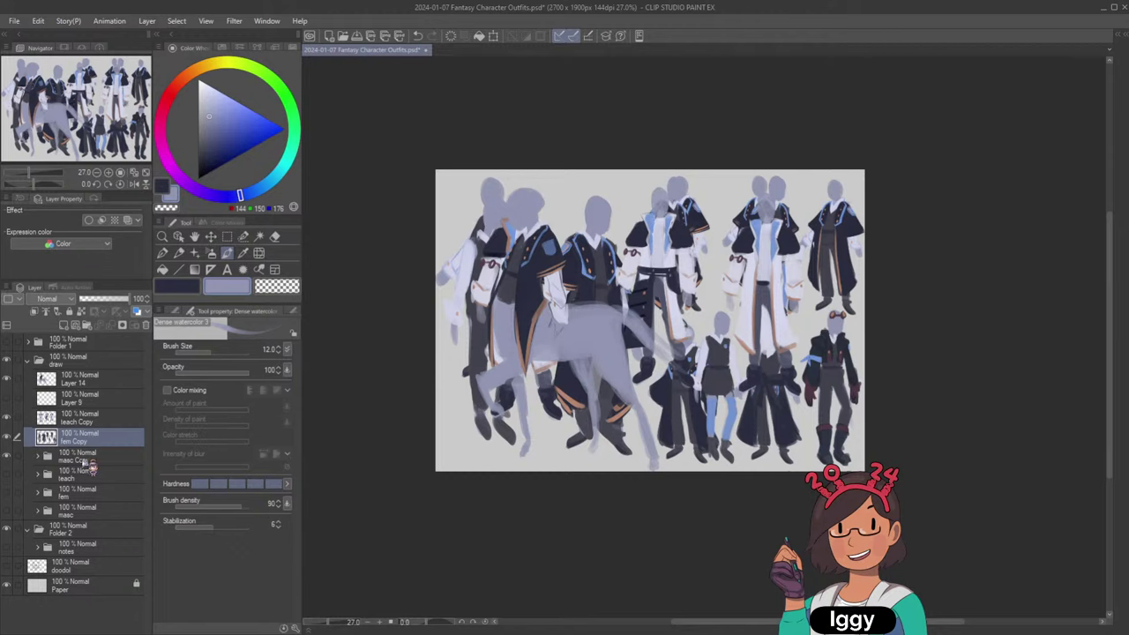
click(86, 457)
key(shift+alt+e)
Scale the three flattened outfit copies down together toward the canvas's upper-left corner.
shift+click(118, 421)
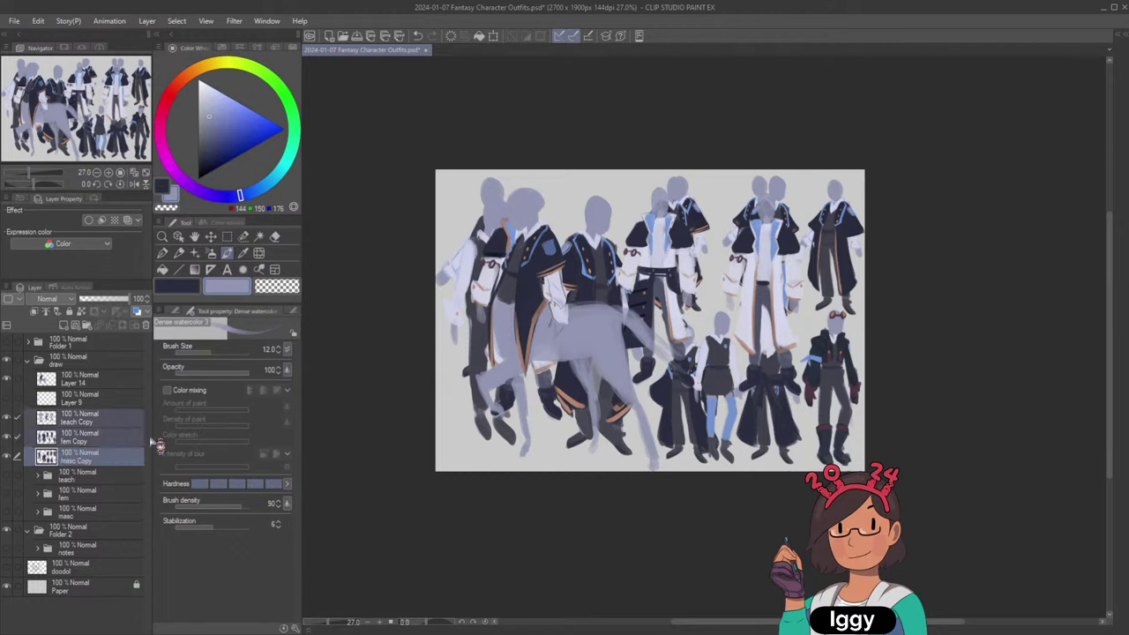
key(ctrl+t)
drag(865, 472, 657, 381)
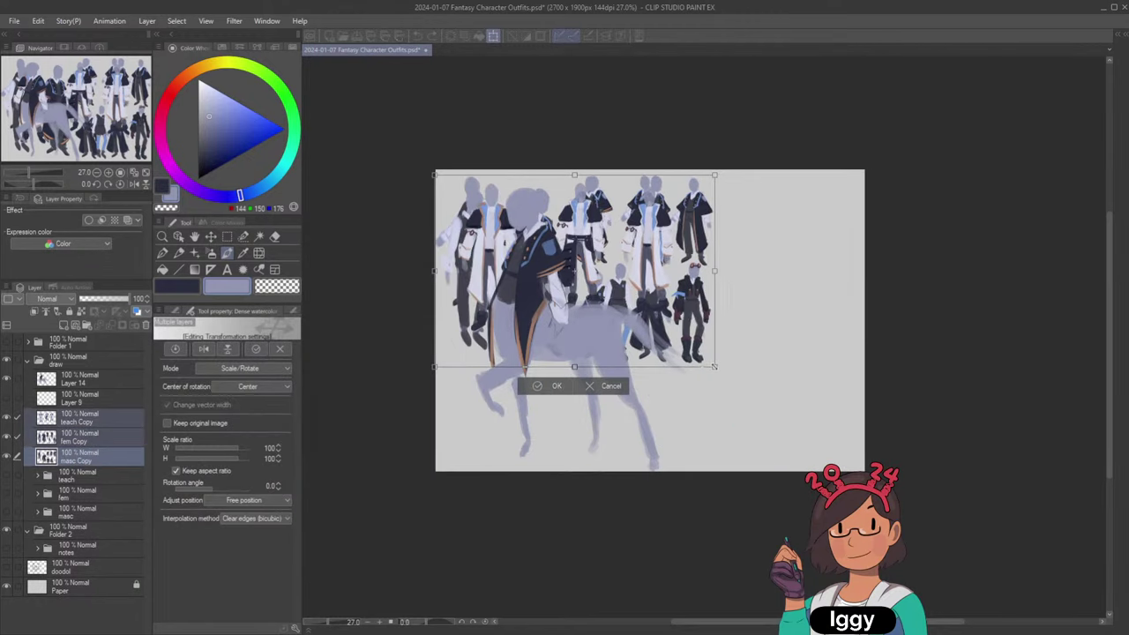
click(556, 387)
Scale the centaur layer to 43% and place it in the canvas's lower-left corner.
click(86, 380)
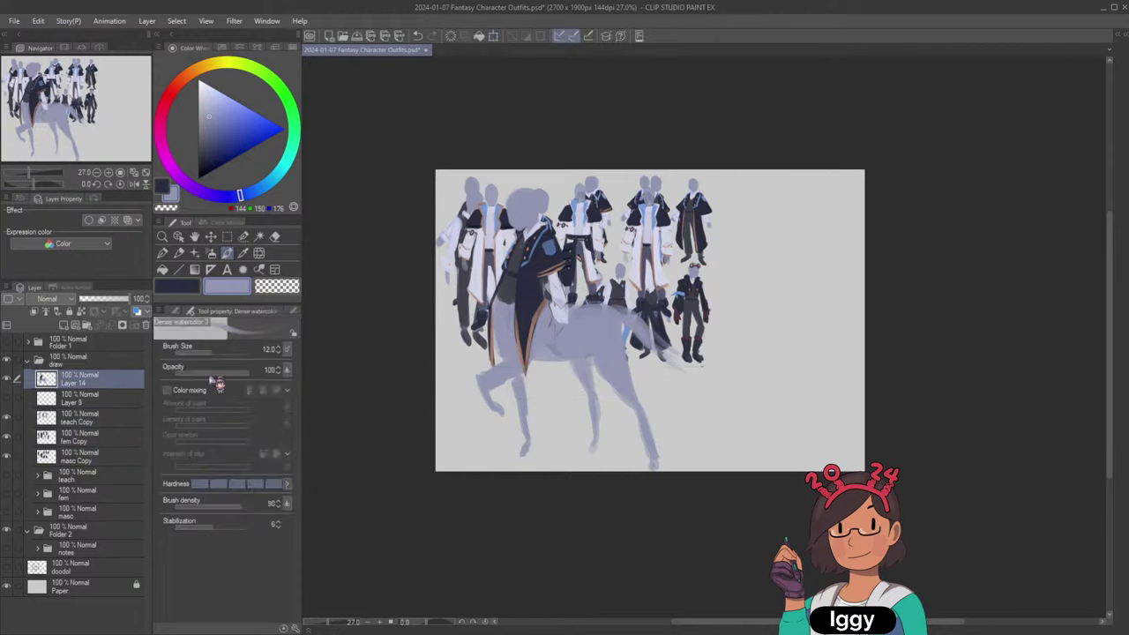
key(ctrl+t)
drag(657, 228, 590, 318)
drag(565, 360, 544, 369)
drag(567, 325, 543, 358)
drag(521, 412, 518, 402)
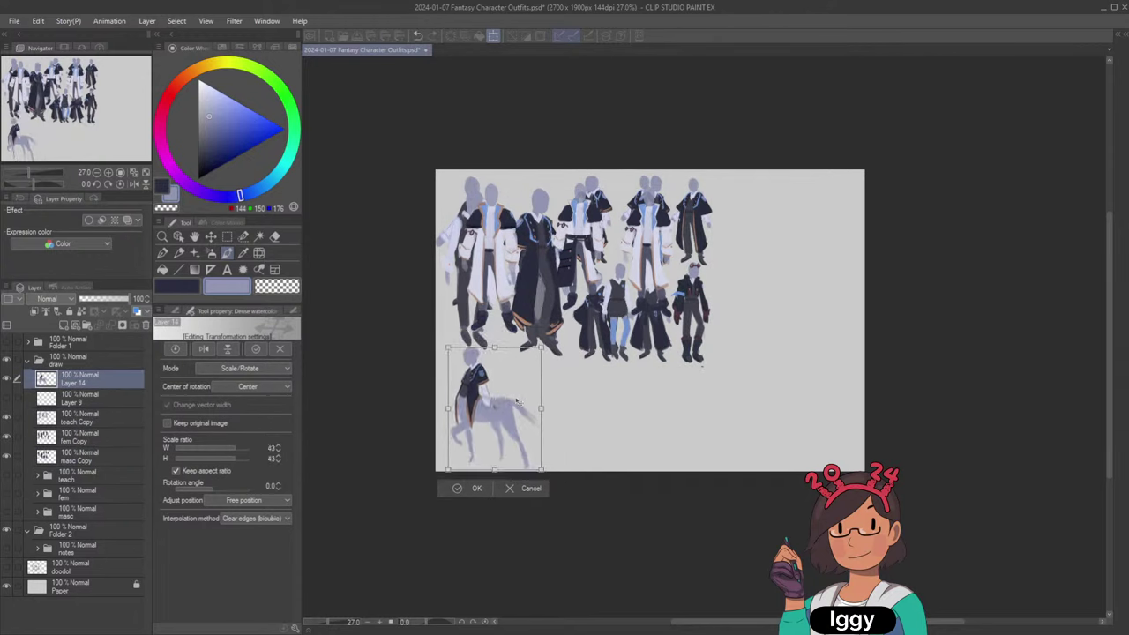
click(469, 490)
Move the fem Copy figures down and to the right, into the lower part of the canvas.
click(104, 405)
click(107, 436)
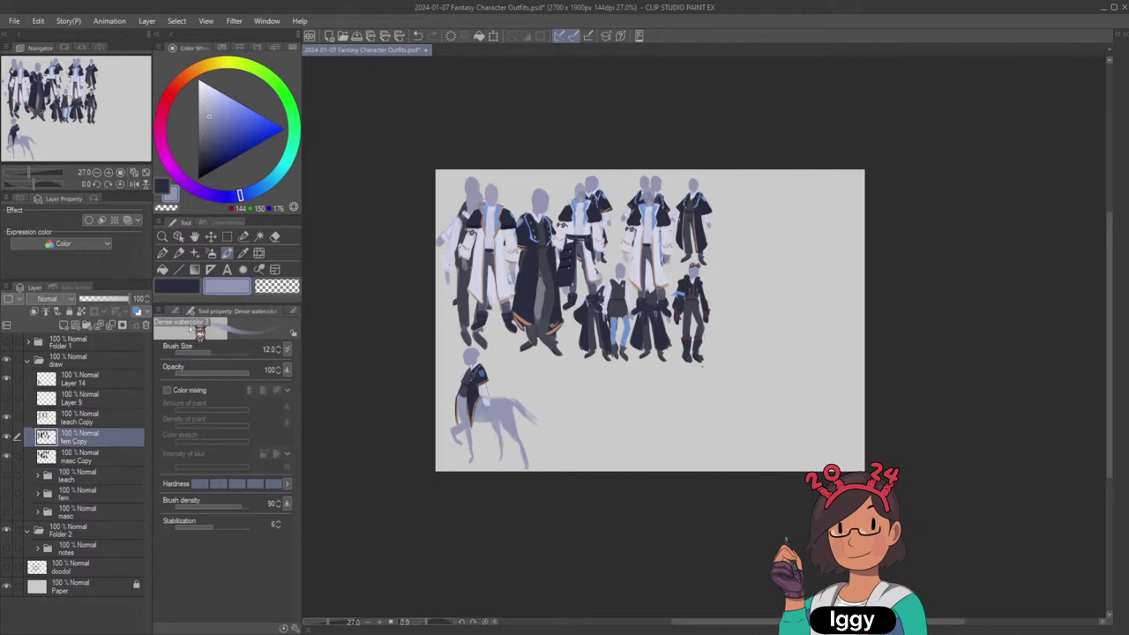
click(100, 421)
click(116, 439)
click(210, 237)
drag(701, 280, 756, 393)
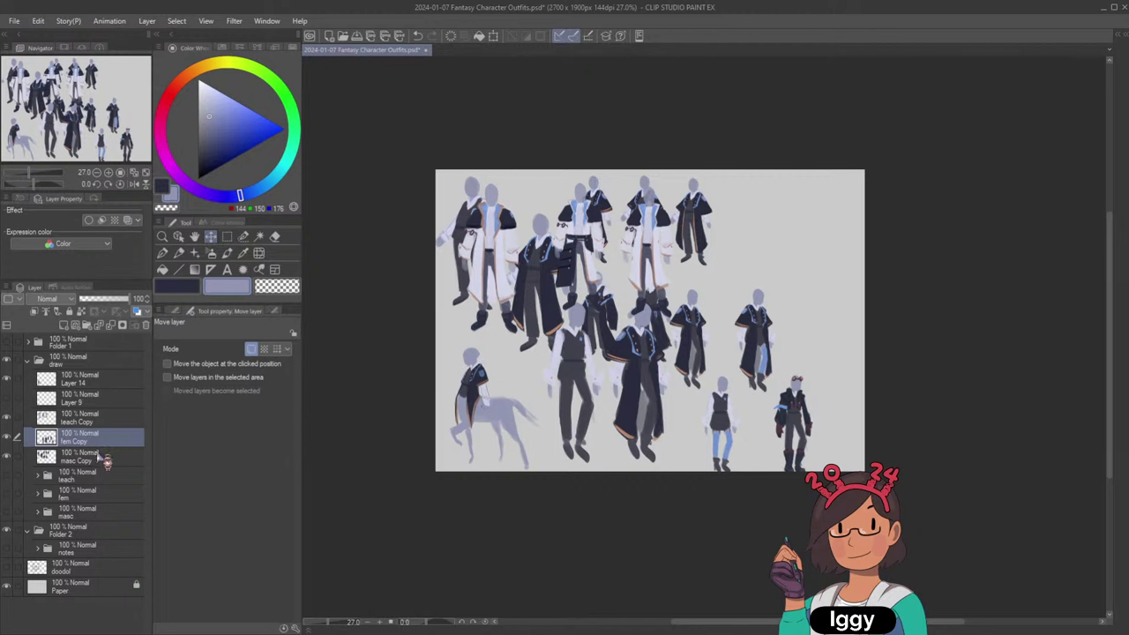
Move the masc Copy figures to the canvas's upper-right corner and scale them to 66%.
click(104, 461)
drag(688, 318, 847, 261)
key(ctrl+t)
drag(866, 351, 779, 294)
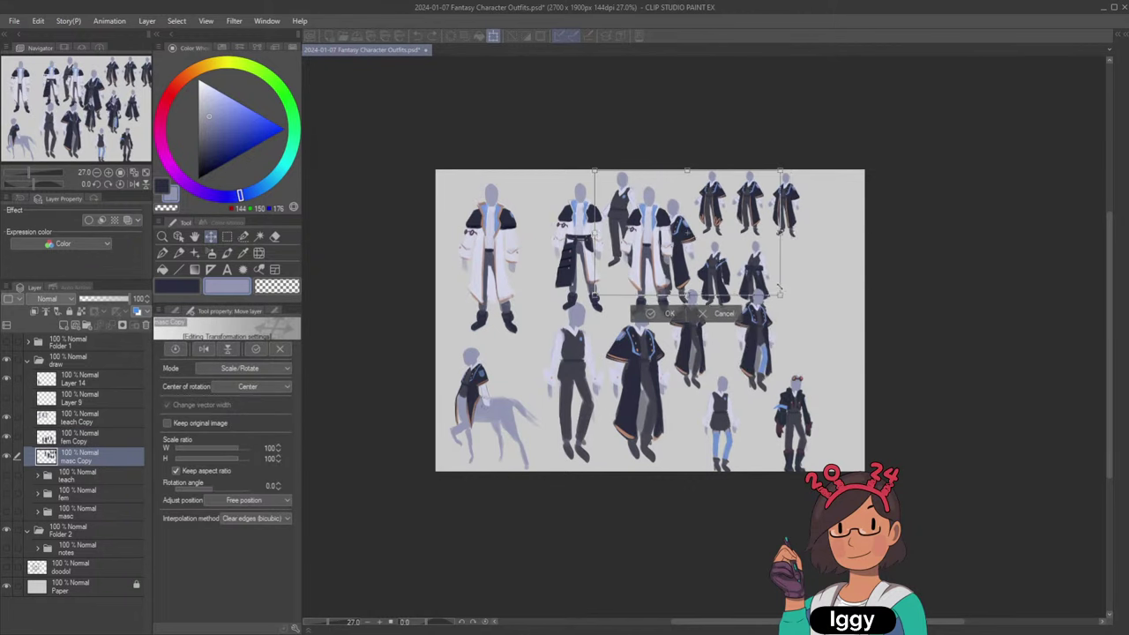
drag(723, 263, 789, 266)
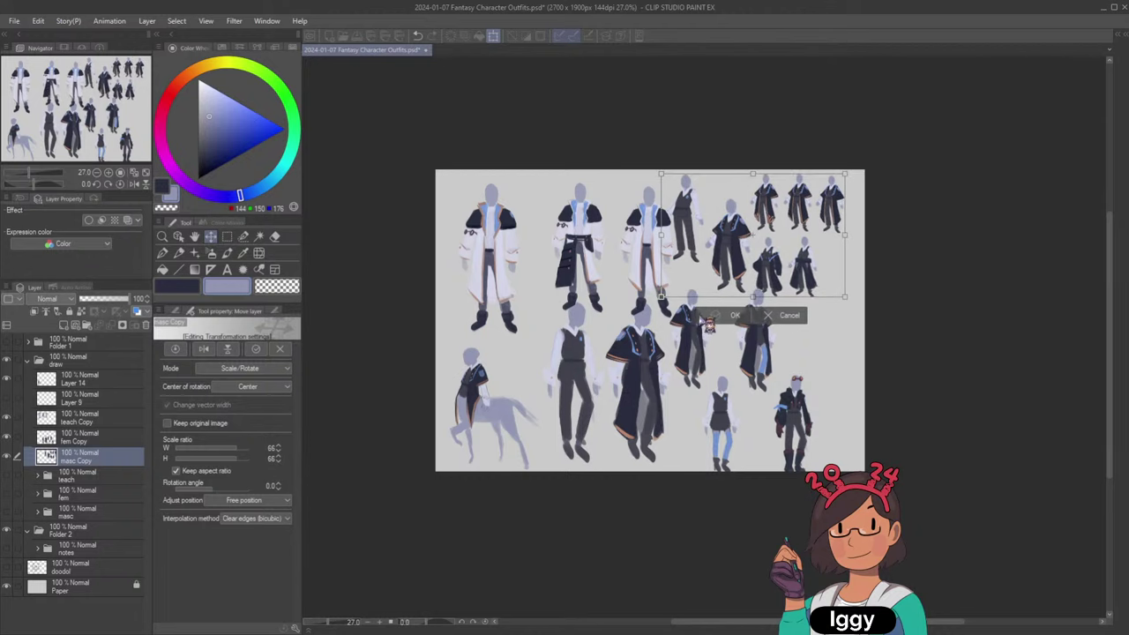
click(713, 318)
Scale the fem Copy figures to 79% and fit them into the canvas's lower-right corner.
click(179, 238)
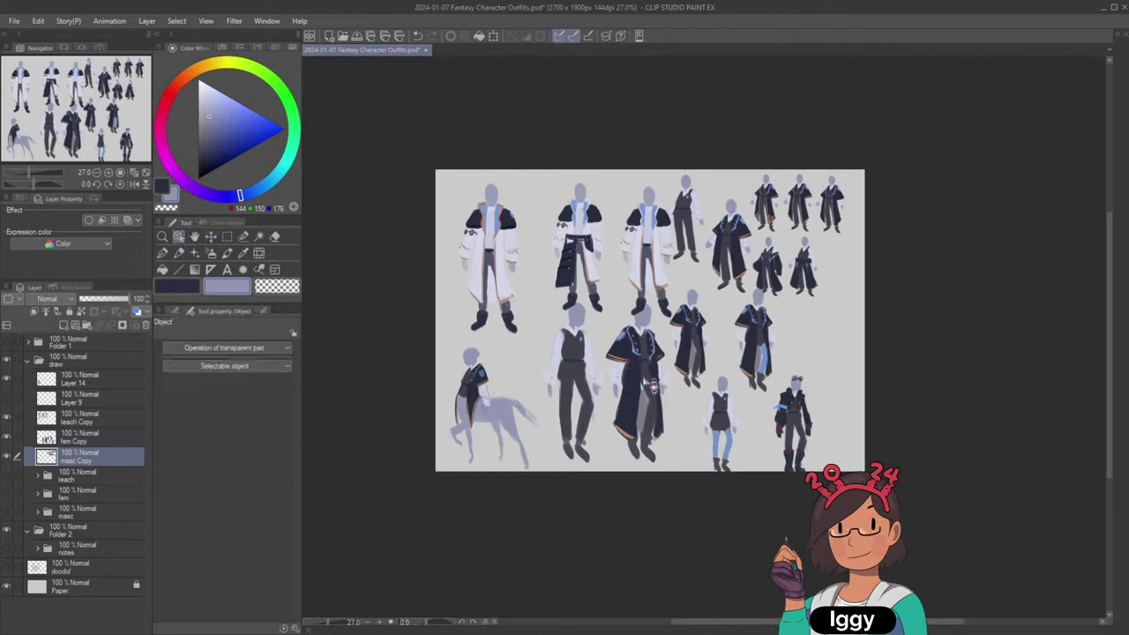
click(650, 383)
key(ctrl+t)
drag(547, 292, 599, 328)
drag(709, 398, 742, 386)
drag(850, 314, 856, 310)
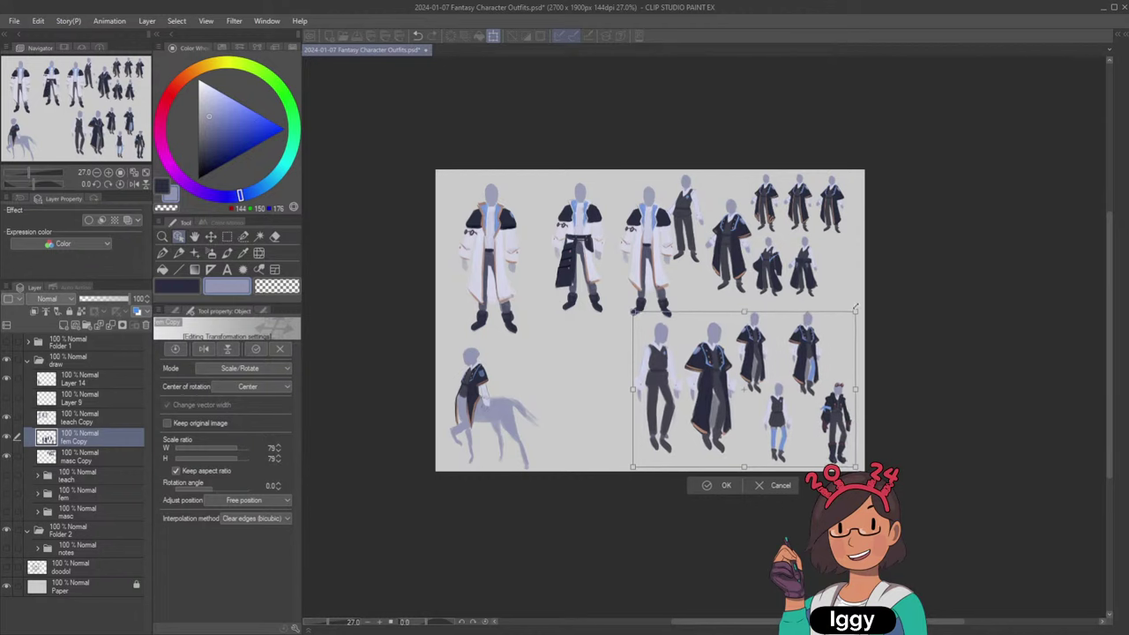
drag(757, 392, 762, 395)
click(719, 489)
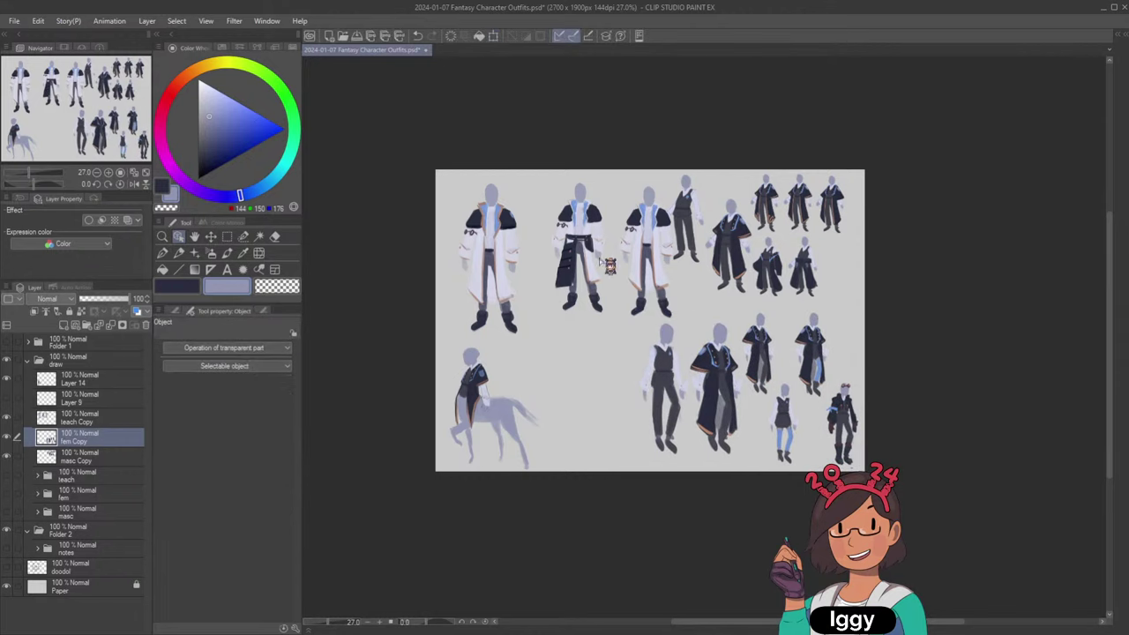
Shift the white-coated teach figures toward the upper-left corner, and bring the second and third closer to the first.
drag(588, 261, 571, 261)
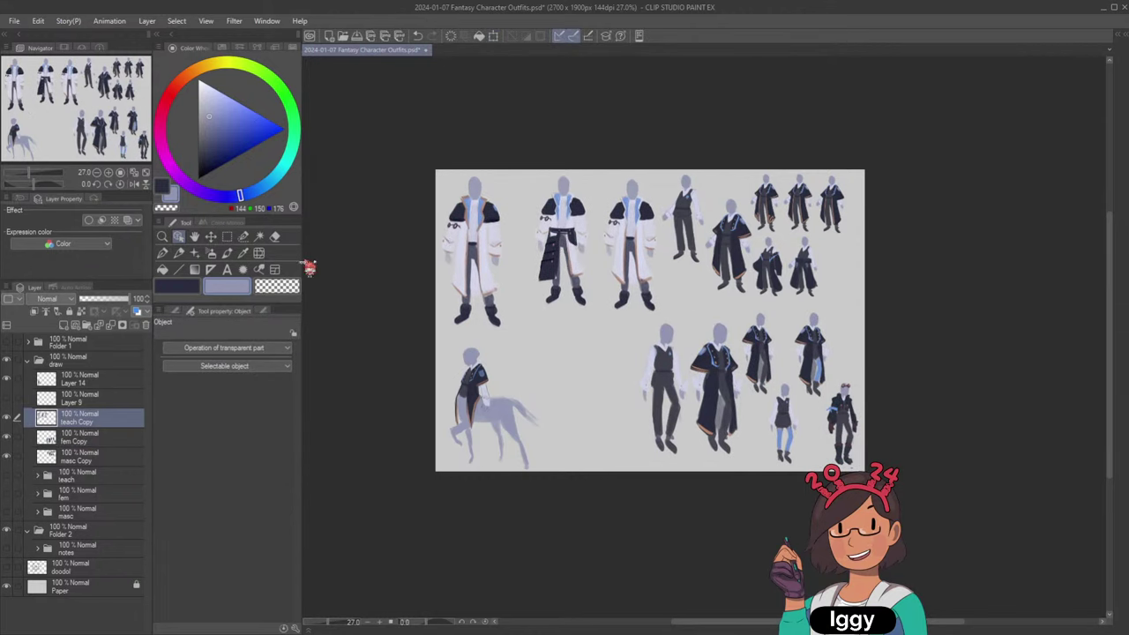
click(226, 237)
drag(522, 171, 671, 333)
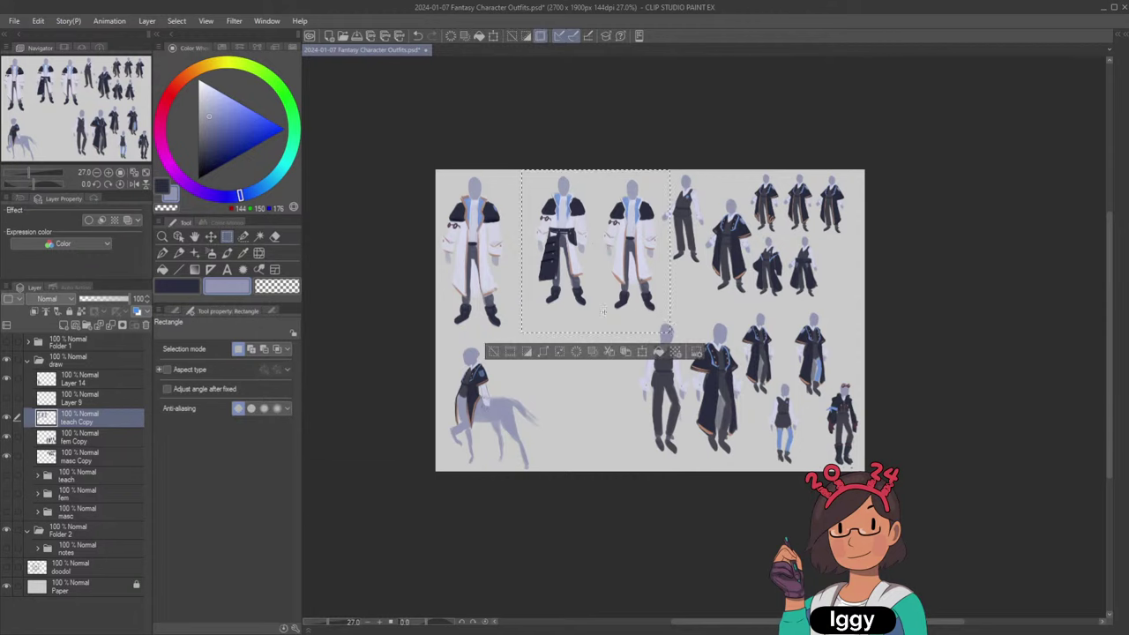
click(211, 237)
drag(657, 258, 635, 259)
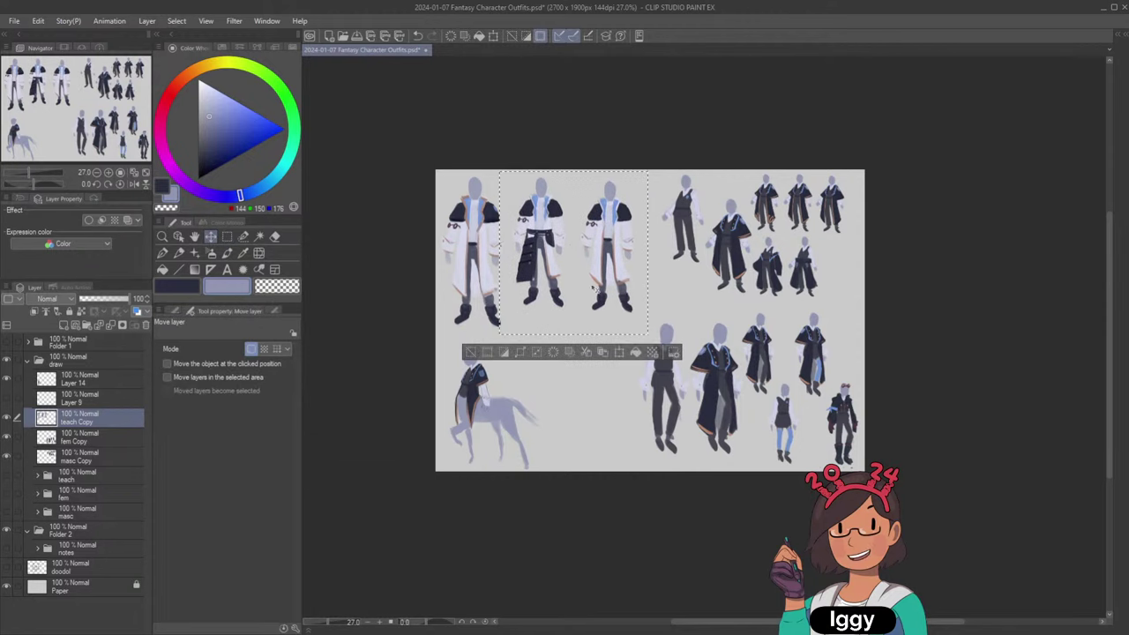
scroll(690, 347, up, 1)
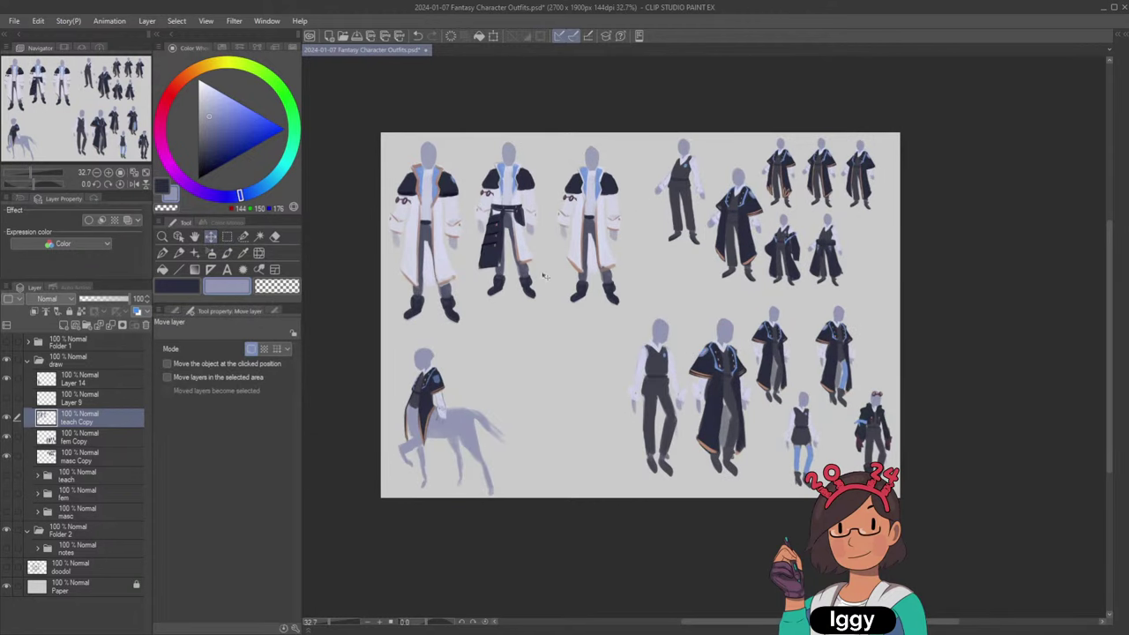
Move the centaur from the lower-left corner to the right side, over the masc and fem figures.
click(228, 236)
key(o)
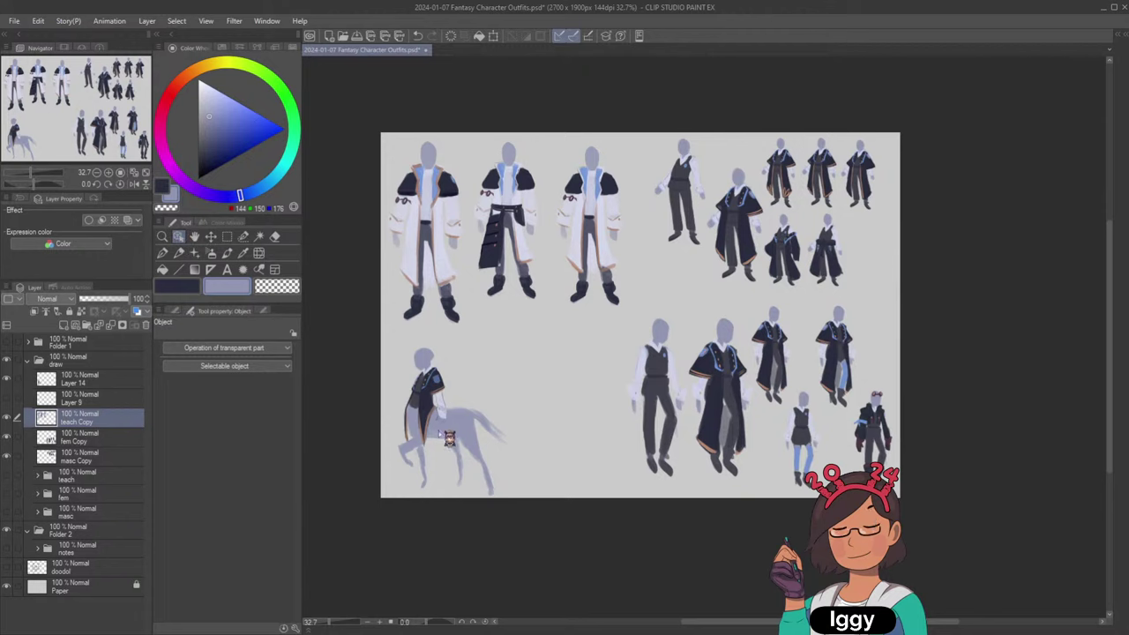
drag(450, 440, 819, 313)
Select the second and third white-coated figures on teach Copy and move them to the lower left, below the first.
click(227, 237)
drag(471, 135, 639, 334)
click(211, 237)
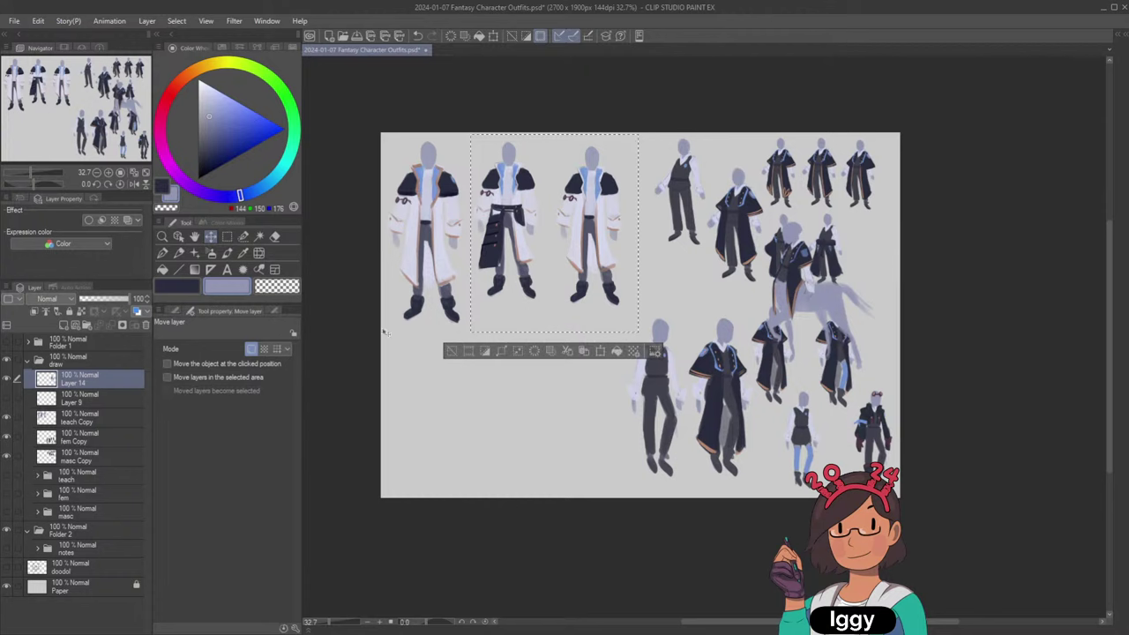
click(110, 438)
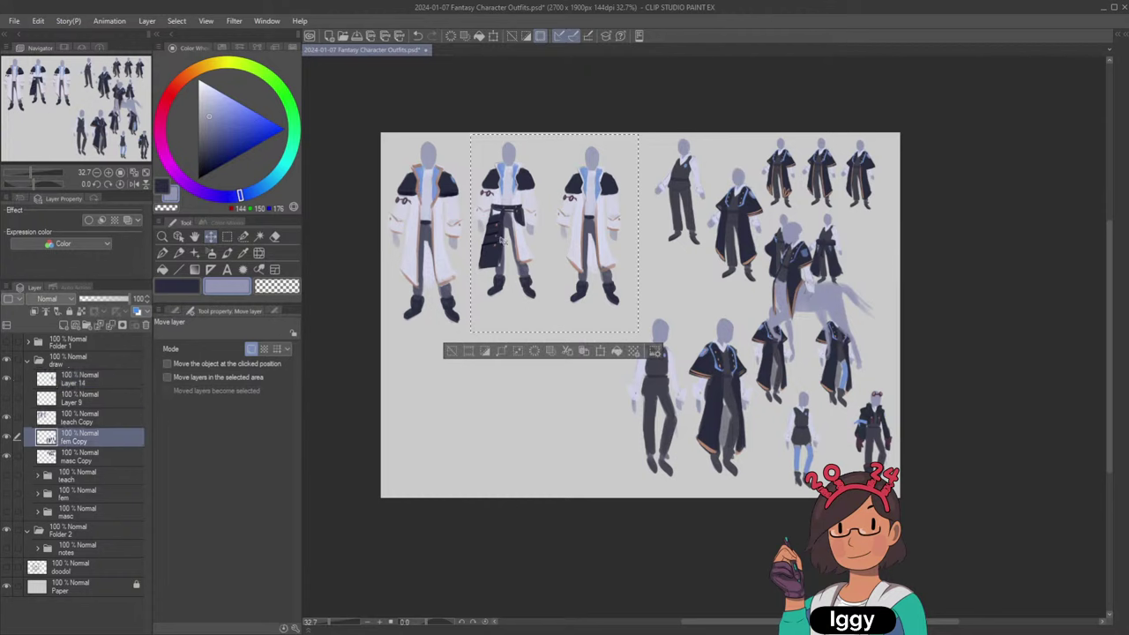
click(98, 420)
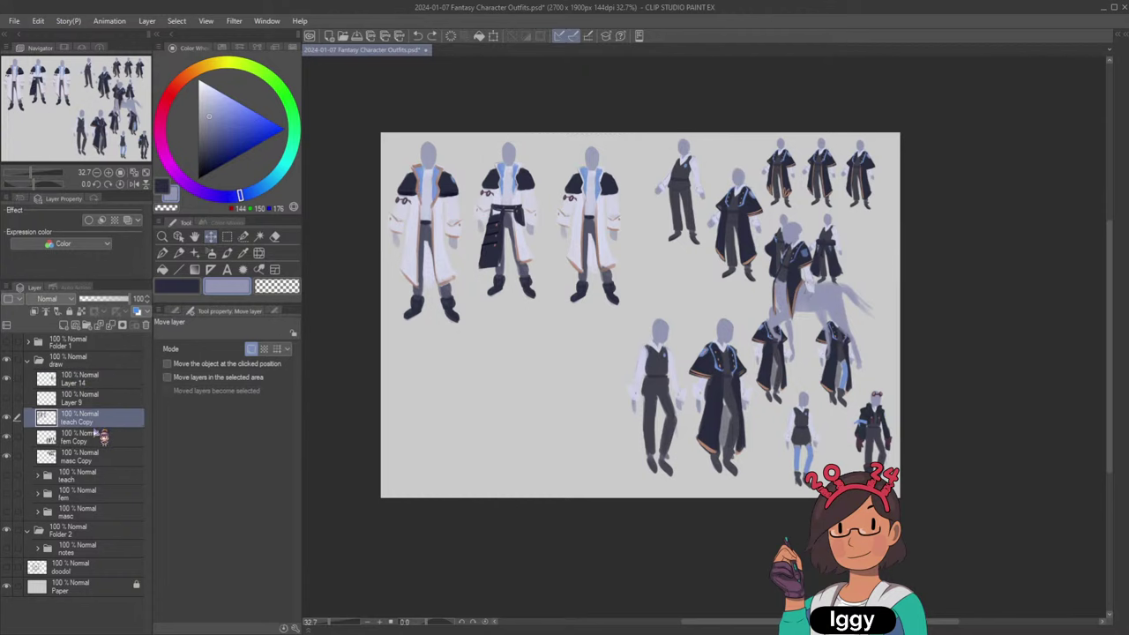
drag(506, 237, 420, 437)
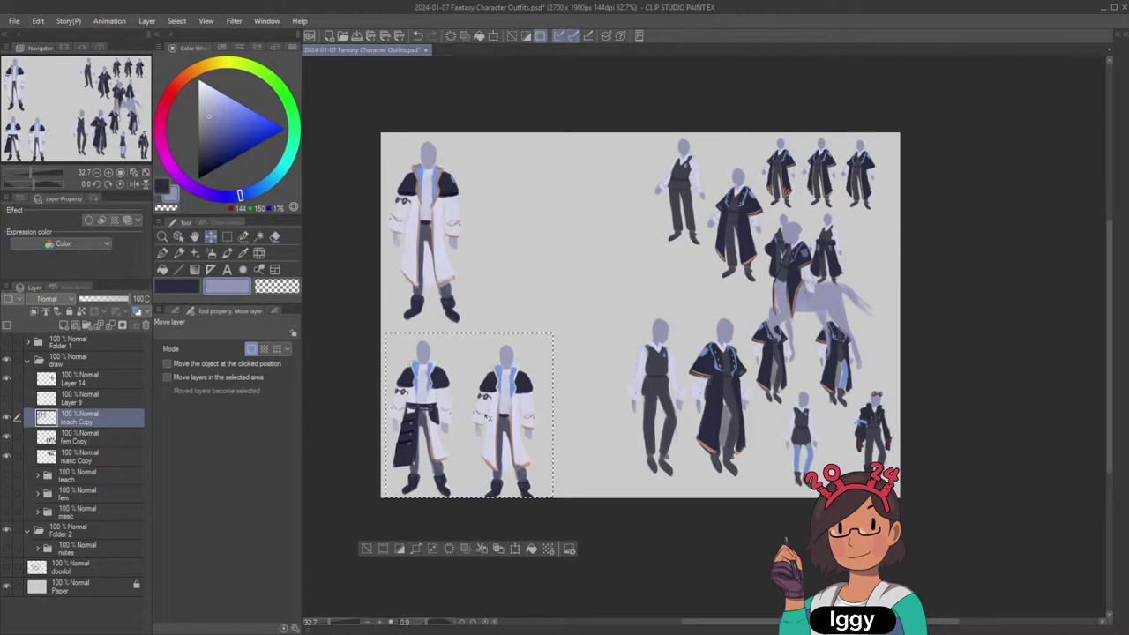
Nudge the lower white-coated pair slightly up and deselect; bring the masc Copy figures beside the teach figures and enlarge them.
drag(717, 403, 715, 394)
click(367, 542)
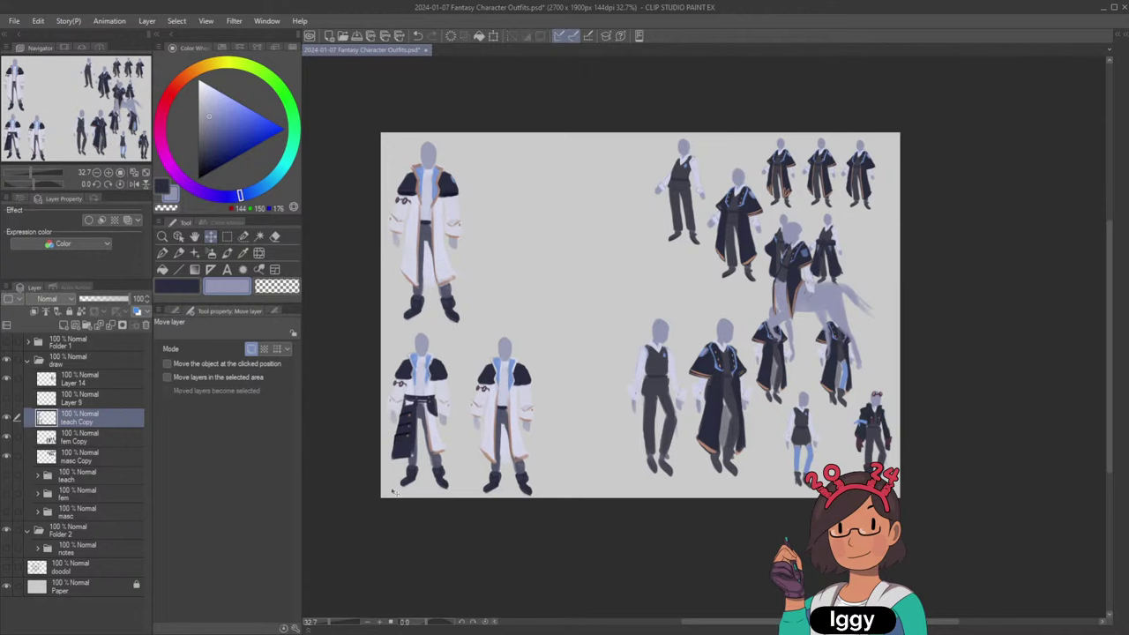
click(179, 236)
drag(689, 204, 546, 218)
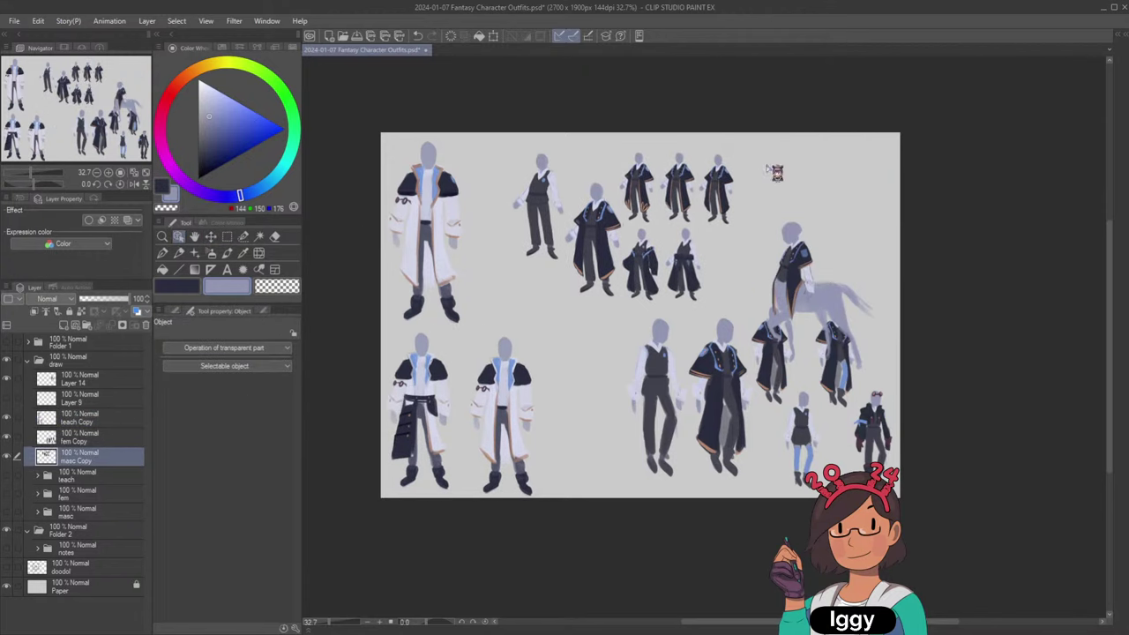
key(ctrl+t)
drag(732, 151, 776, 123)
drag(723, 182, 693, 201)
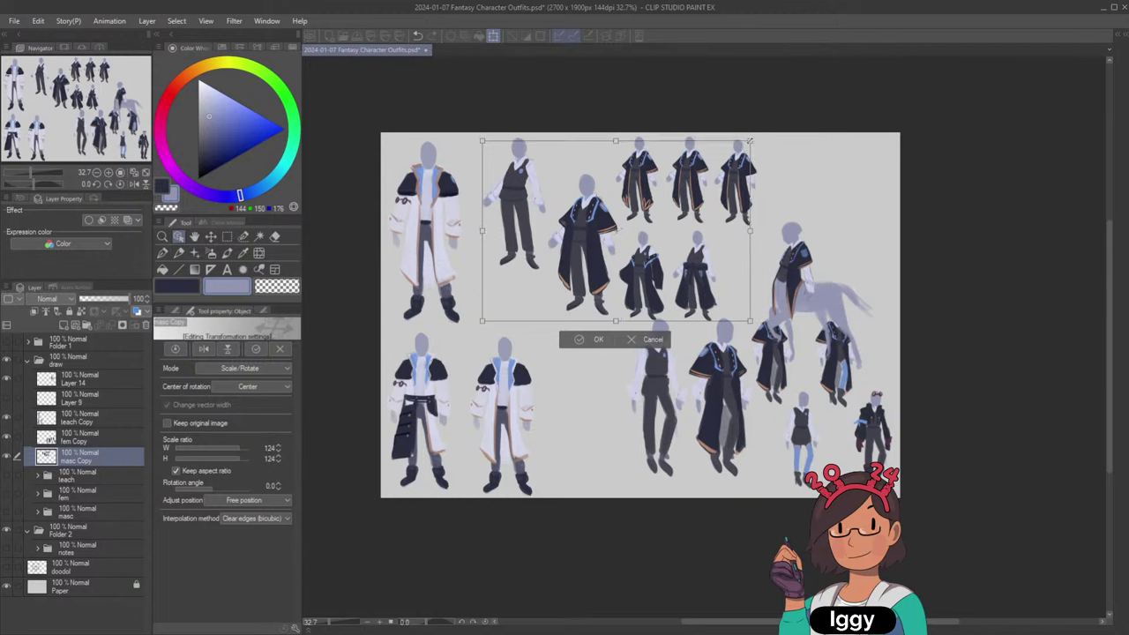
click(593, 341)
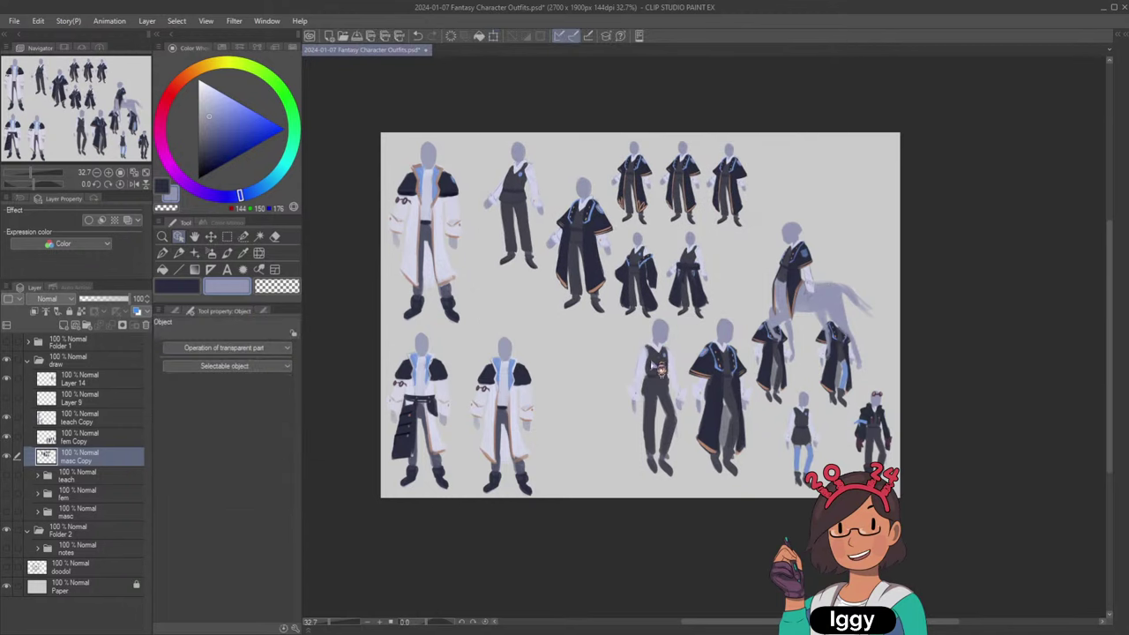
Move the fem Copy figures left, beside the lower white-coated pair, and enlarge them slightly while keeping them on the canvas.
drag(659, 375, 587, 391)
key(ctrl+t)
drag(823, 320, 839, 310)
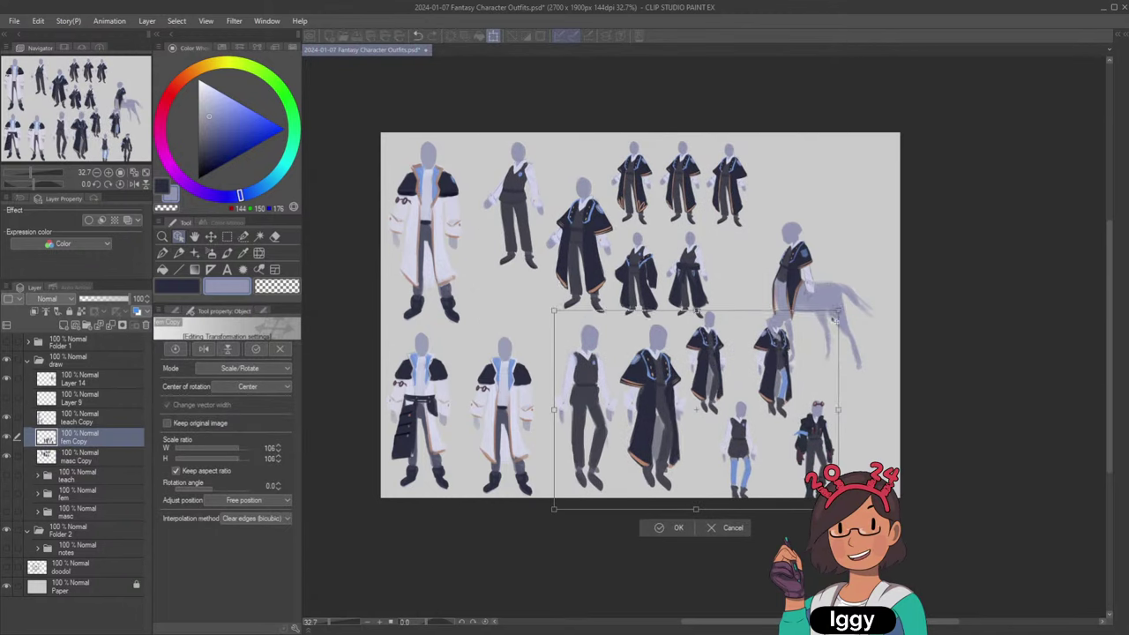
drag(792, 353, 819, 377)
click(666, 518)
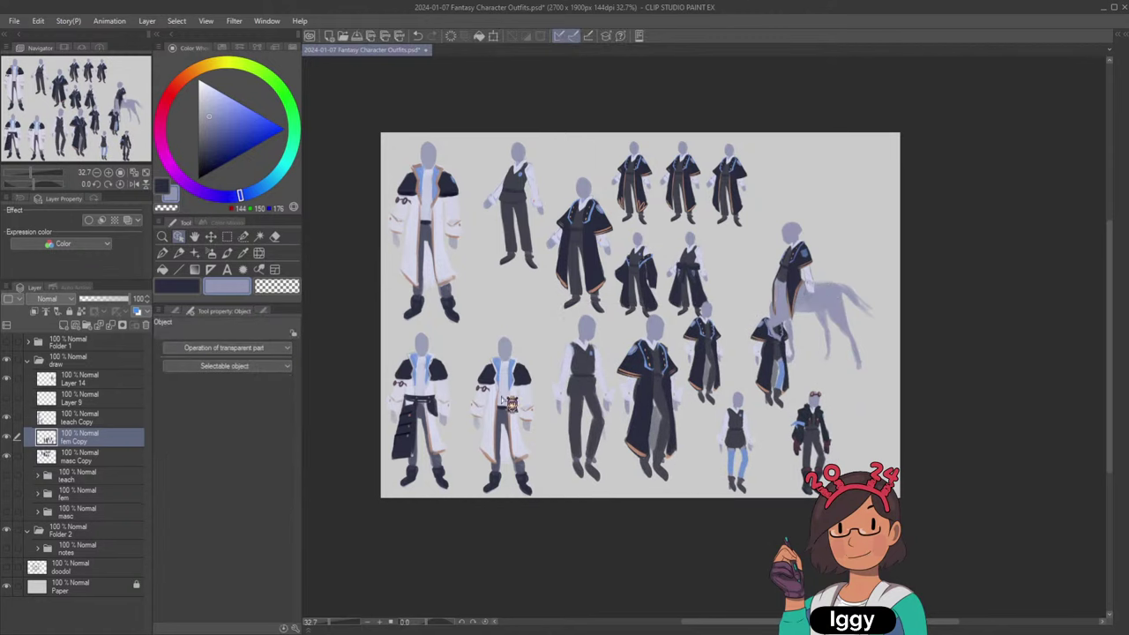
Shift the masc Copy figures slightly right and up to widen the gap to the teach figures.
drag(593, 243, 612, 236)
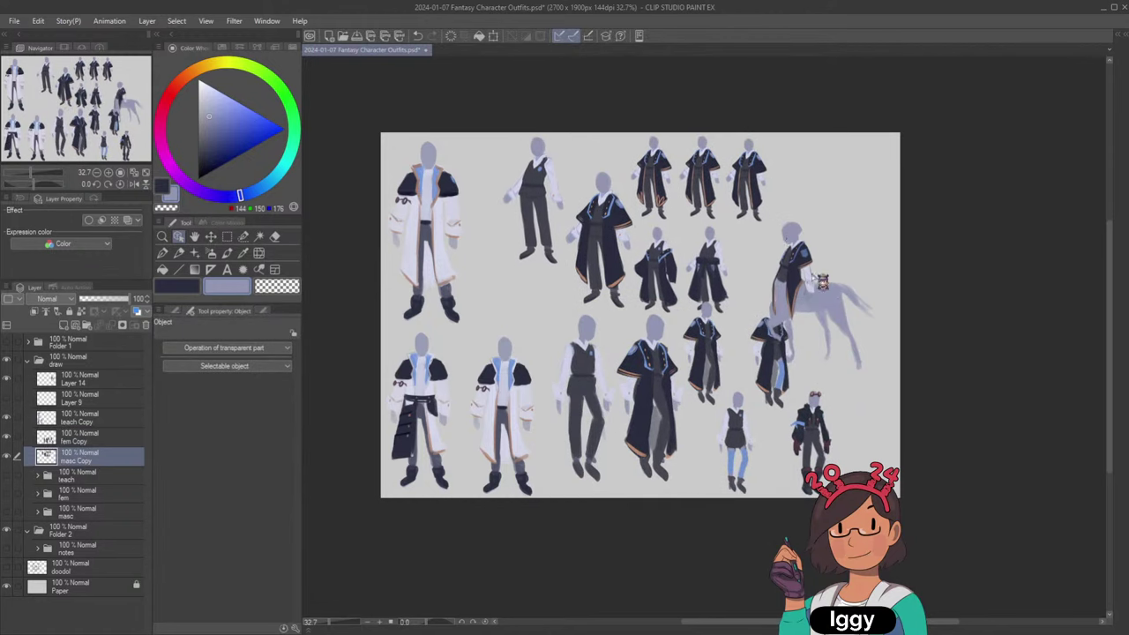
key(ctrl+t)
mouse_move(768, 314)
mouse_down()
mouse_move(759, 301)
mouse_move(770, 314)
mouse_up()
click(618, 333)
scroll(609, 337, up, 2)
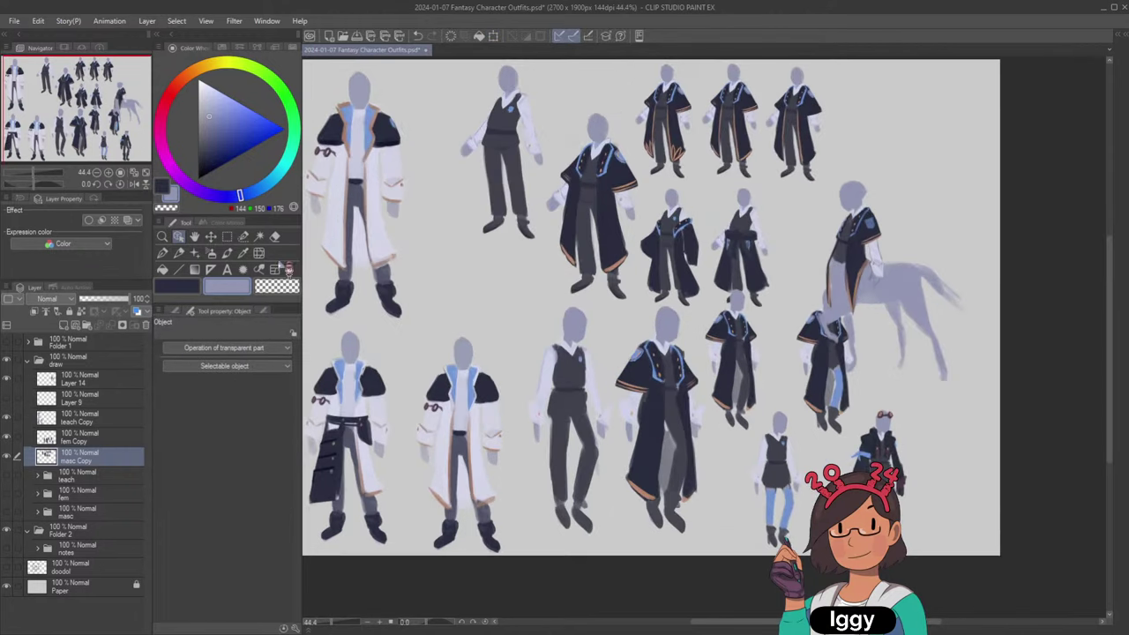
Lasso the masc figure with the robe tied around the waist, move it right, away from its neighbour, and deselect.
click(243, 236)
key([)
key([)
key([)
mouse_move(748, 200)
mouse_down()
mouse_move(731, 281)
mouse_move(719, 245)
mouse_move(736, 308)
mouse_move(761, 298)
mouse_move(769, 258)
mouse_up()
key(k)
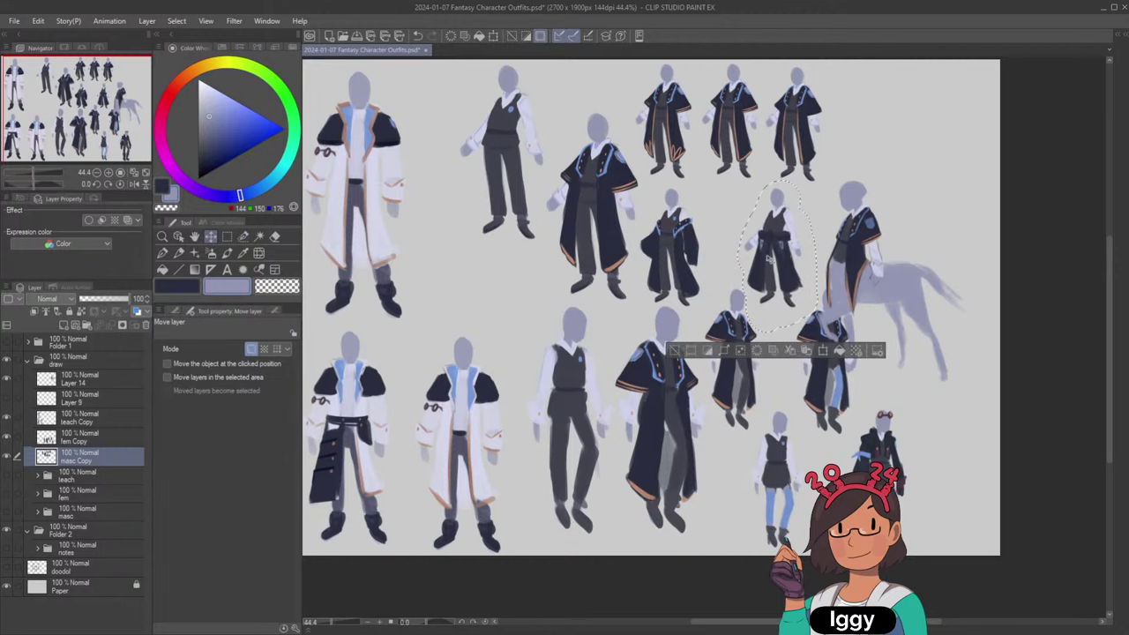
click(676, 353)
Move the centaur up into the canvas's upper-right corner, clear of the fem figures.
click(178, 236)
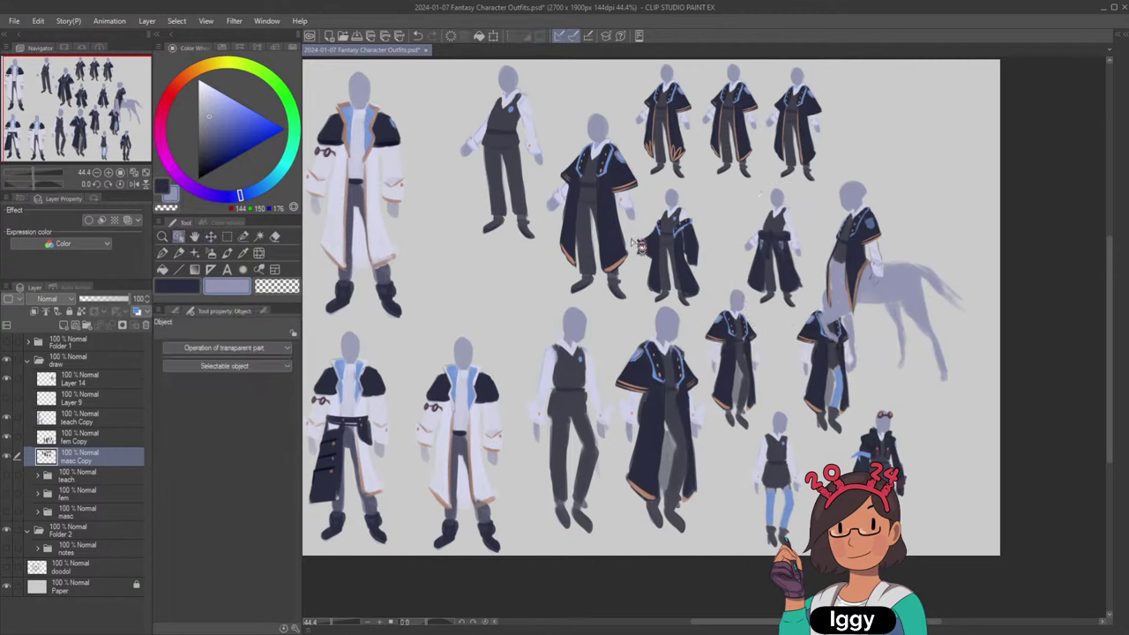
drag(872, 276, 885, 199)
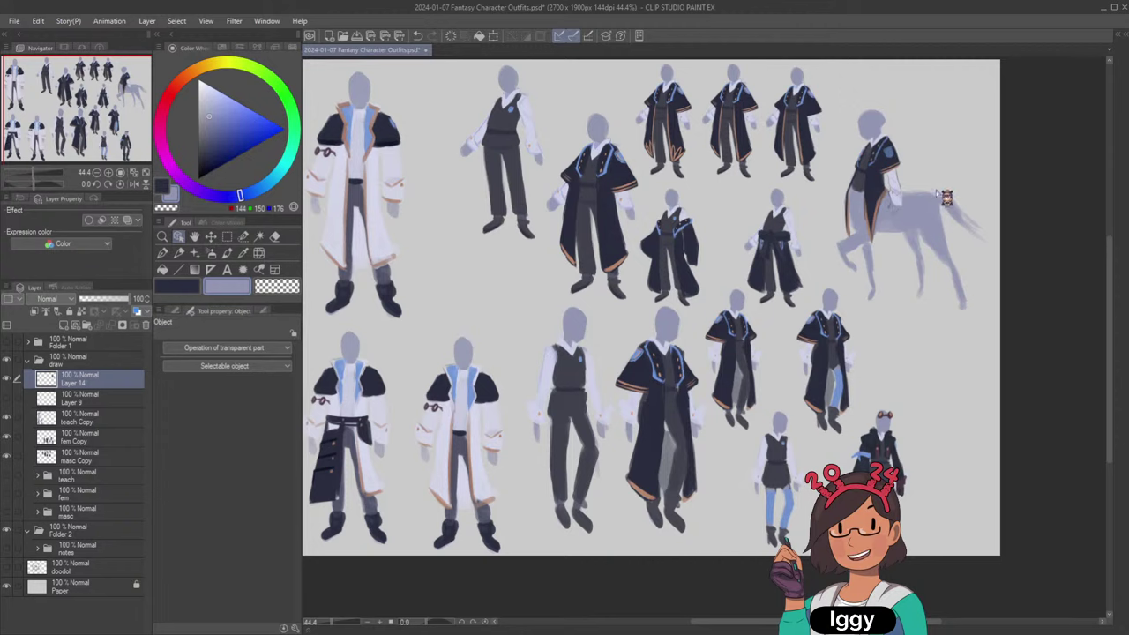
click(145, 173)
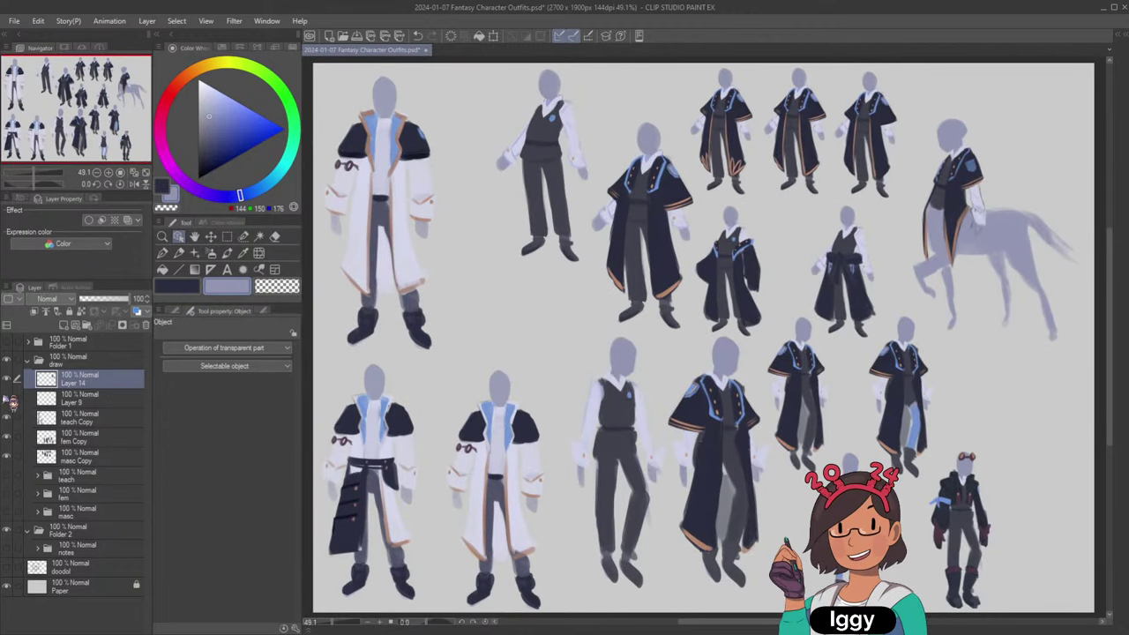
Merge the layers from Layer 14 down to masc Copy into one, and shift the merged figures slightly right.
shift+click(84, 453)
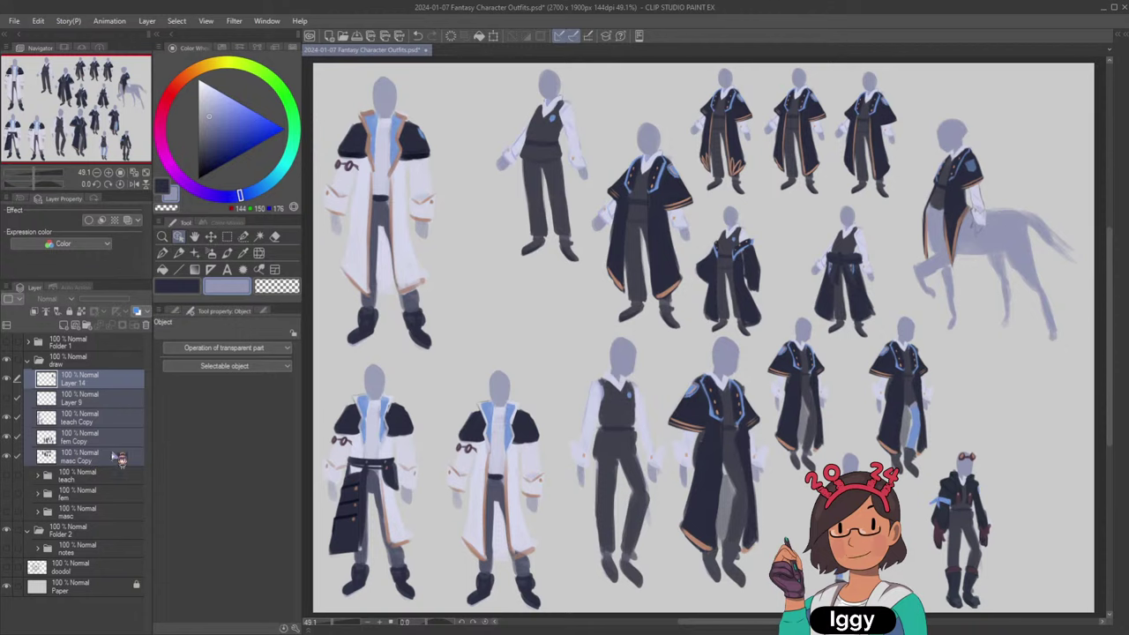
key(shift+alt+e)
click(211, 236)
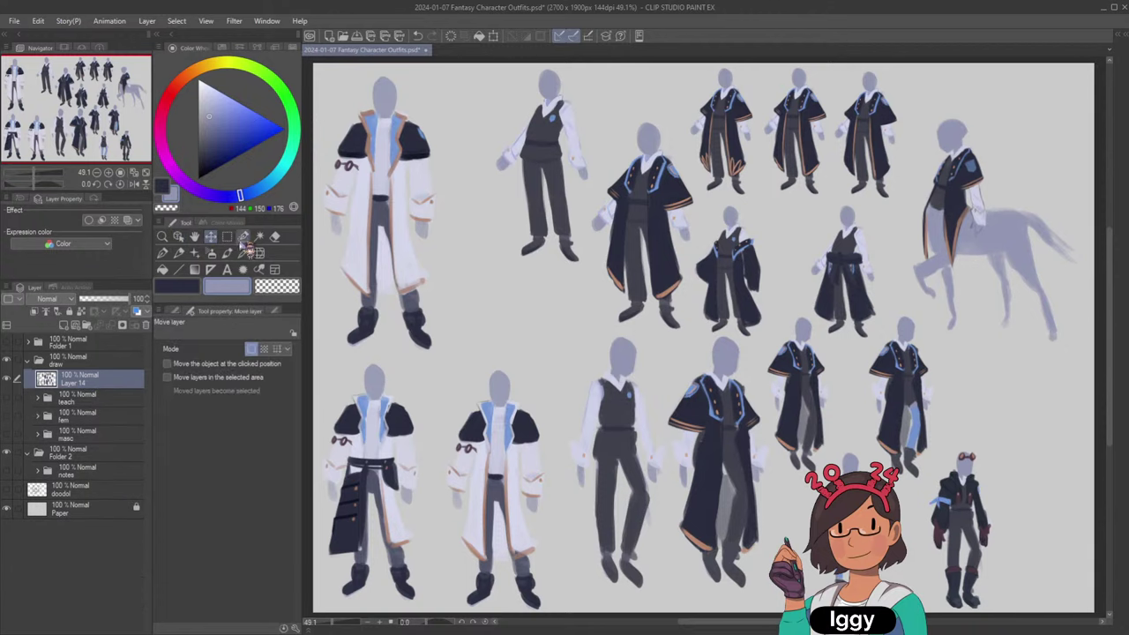
drag(697, 298, 738, 284)
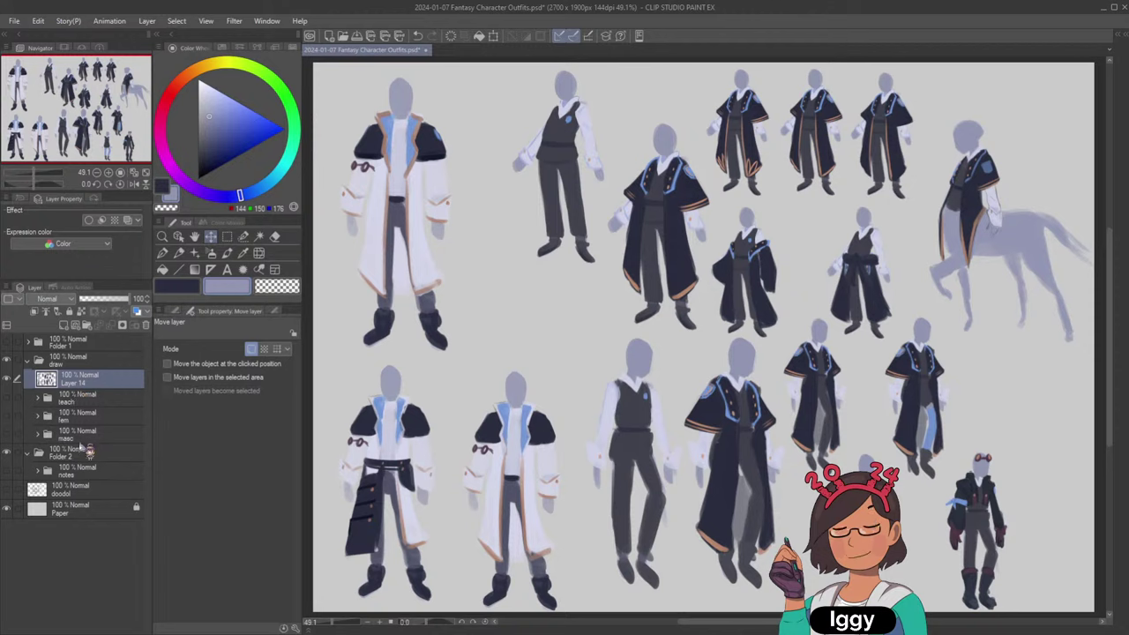
click(161, 236)
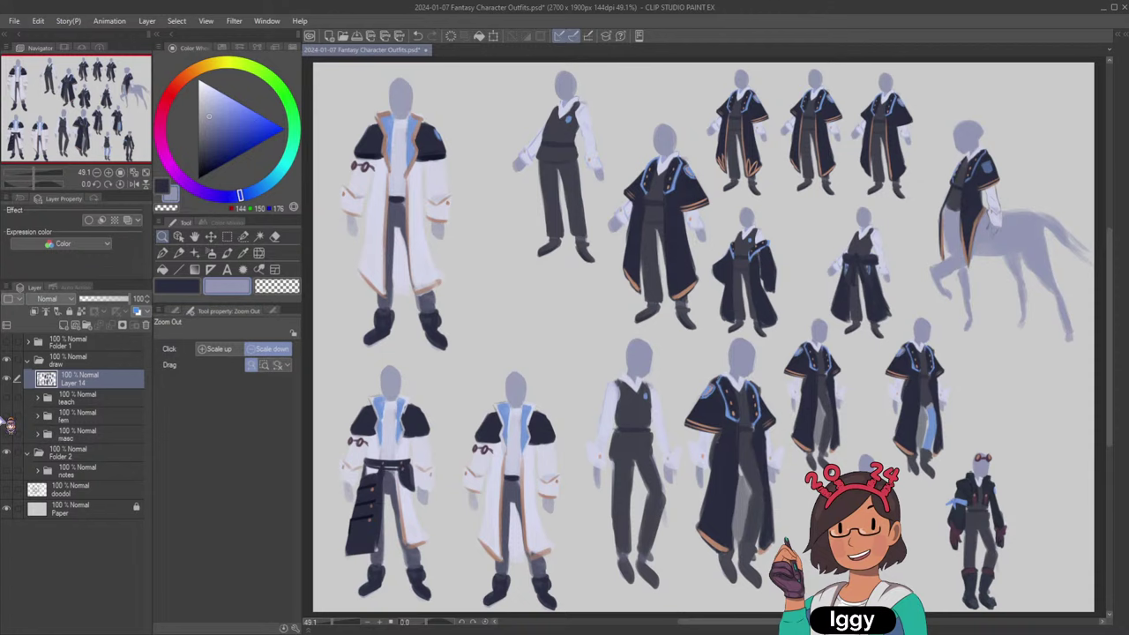
scroll(989, 215, up, 2)
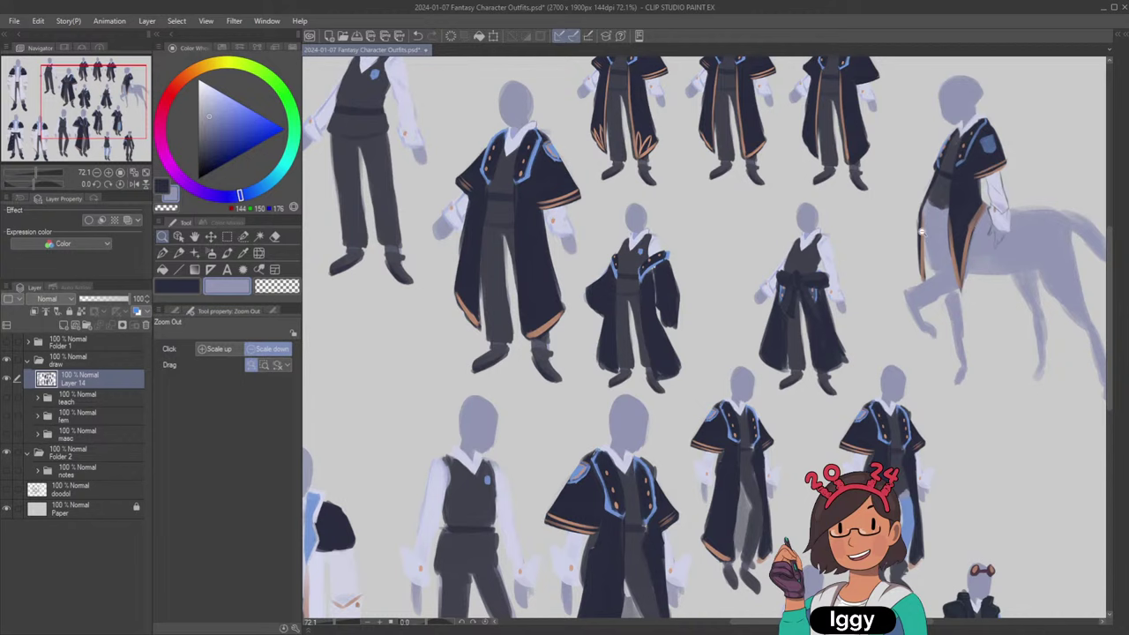
click(146, 173)
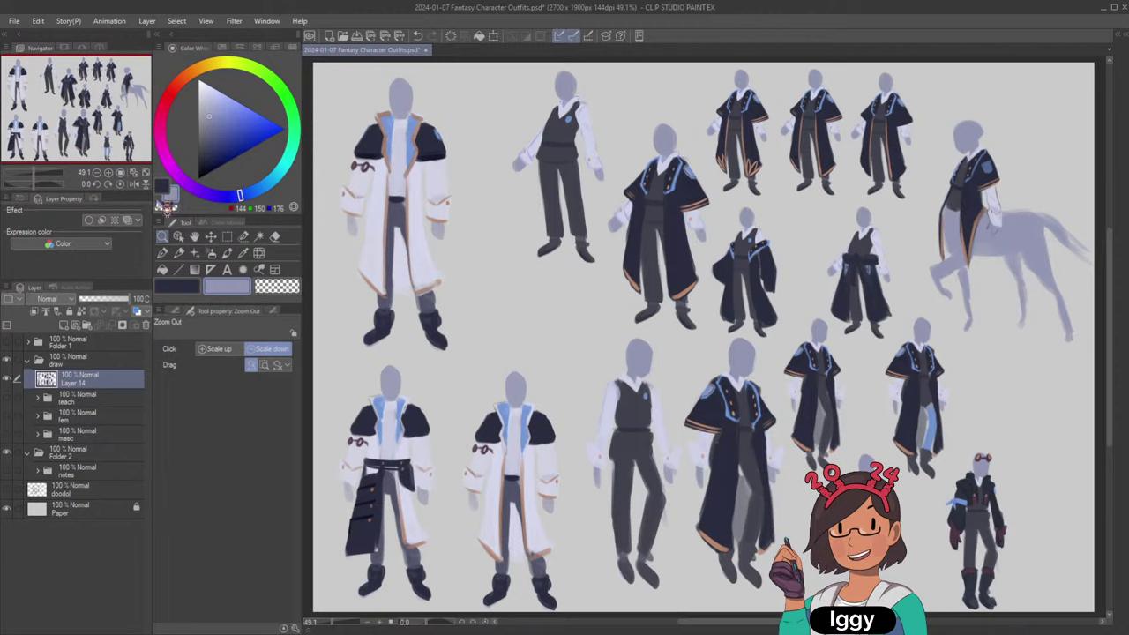
Touch up the centaur's tail with the Dense watercolor brush at size 15, using colour sampled from its body and tail.
drag(104, 121, 144, 124)
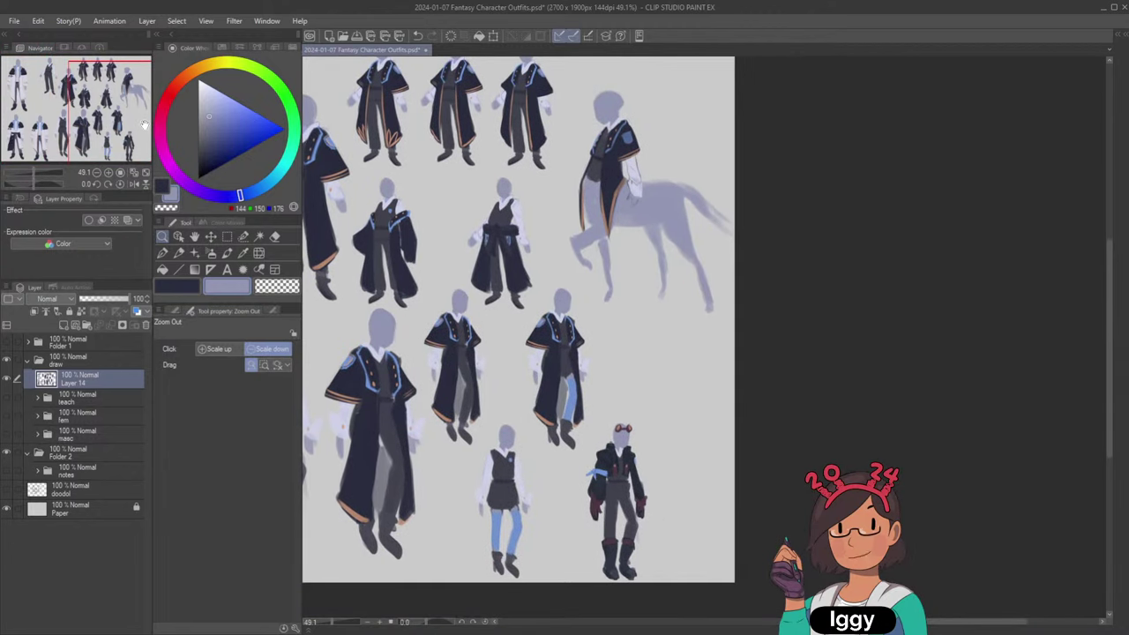
scroll(716, 132, up, 3)
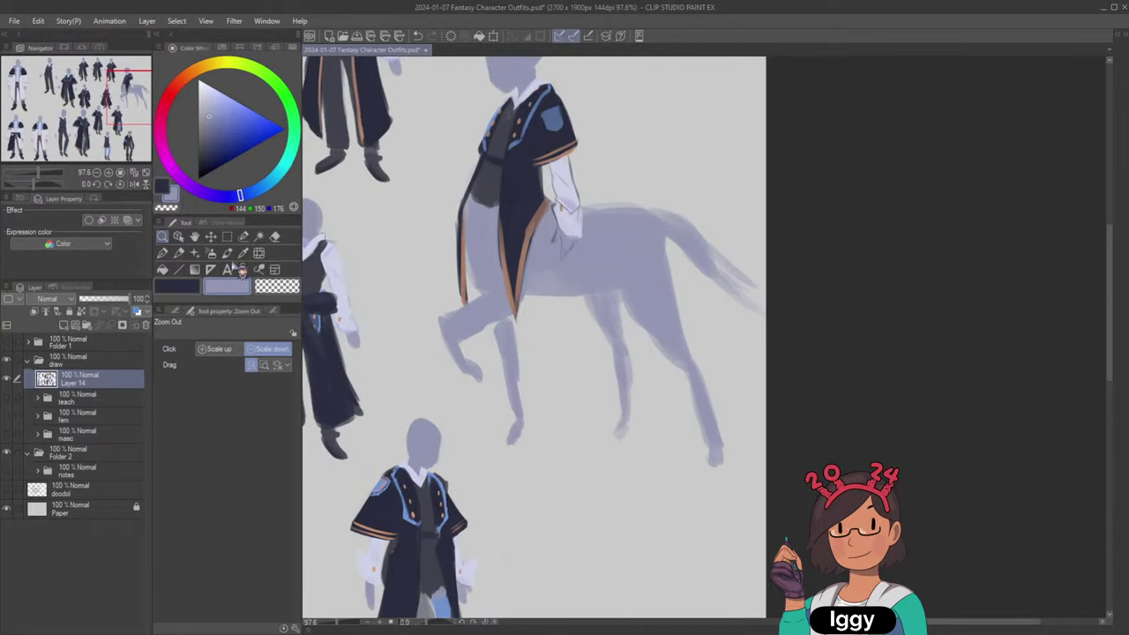
key(b)
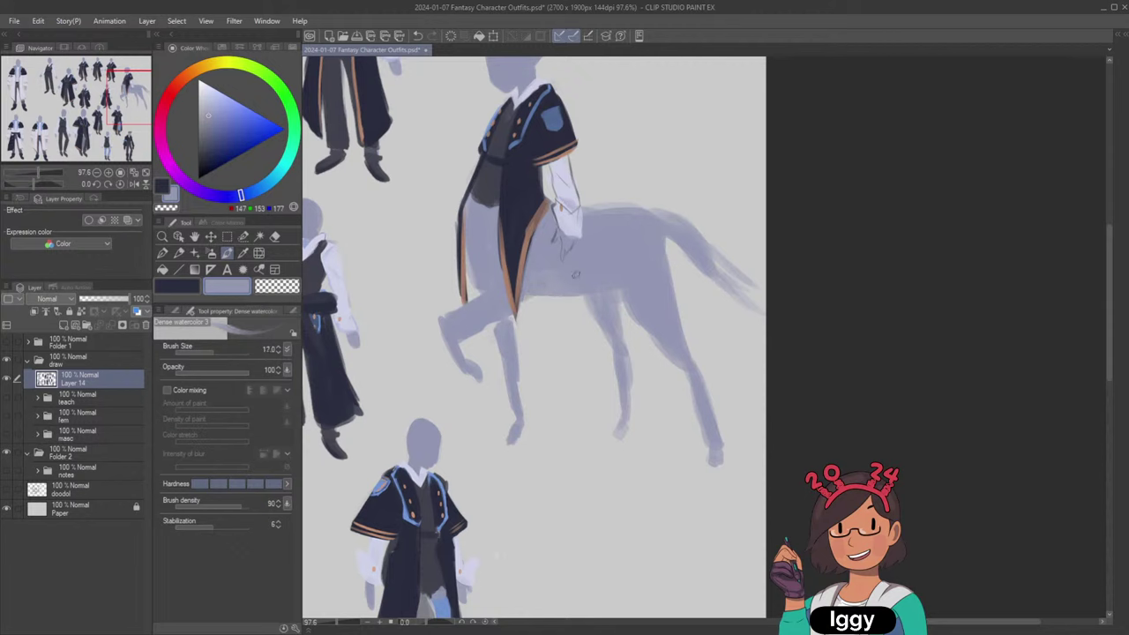
alt+click(575, 275)
key(bracketright)
key(bracketright)
alt+click(692, 217)
key(bracketleft)
key(bracketleft)
key(bracketleft)
drag(707, 276, 741, 303)
Examine the masc and fem outfit figures up close, including the goggled figure, and view the whole overview sheet.
key(ctrl+0)
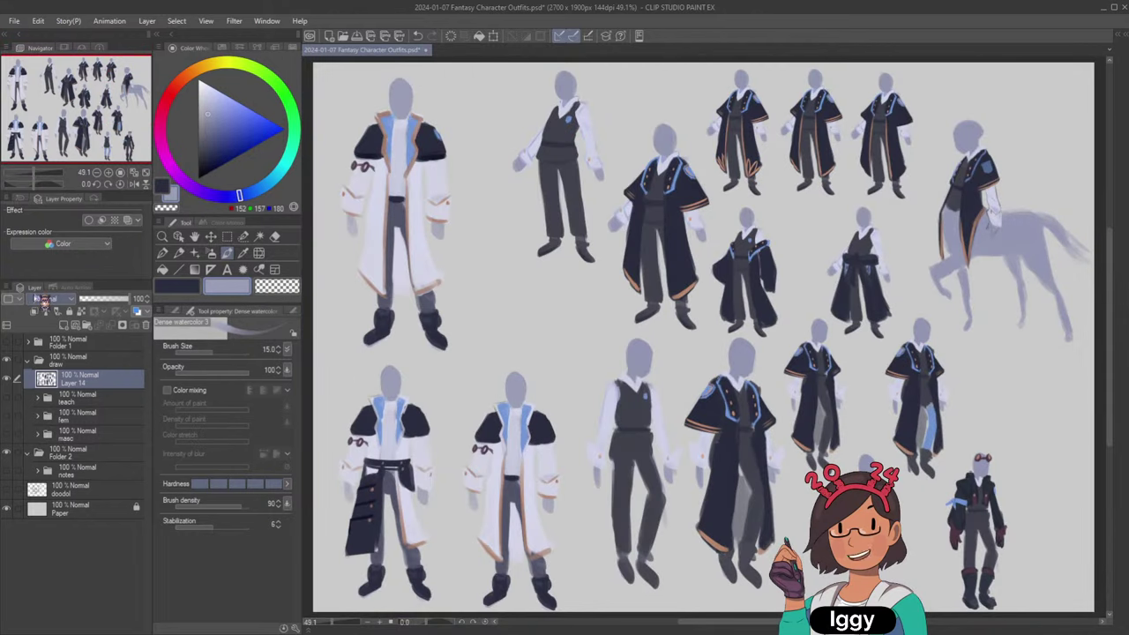
click(83, 98)
key(ctrl+plus)
key(ctrl+plus)
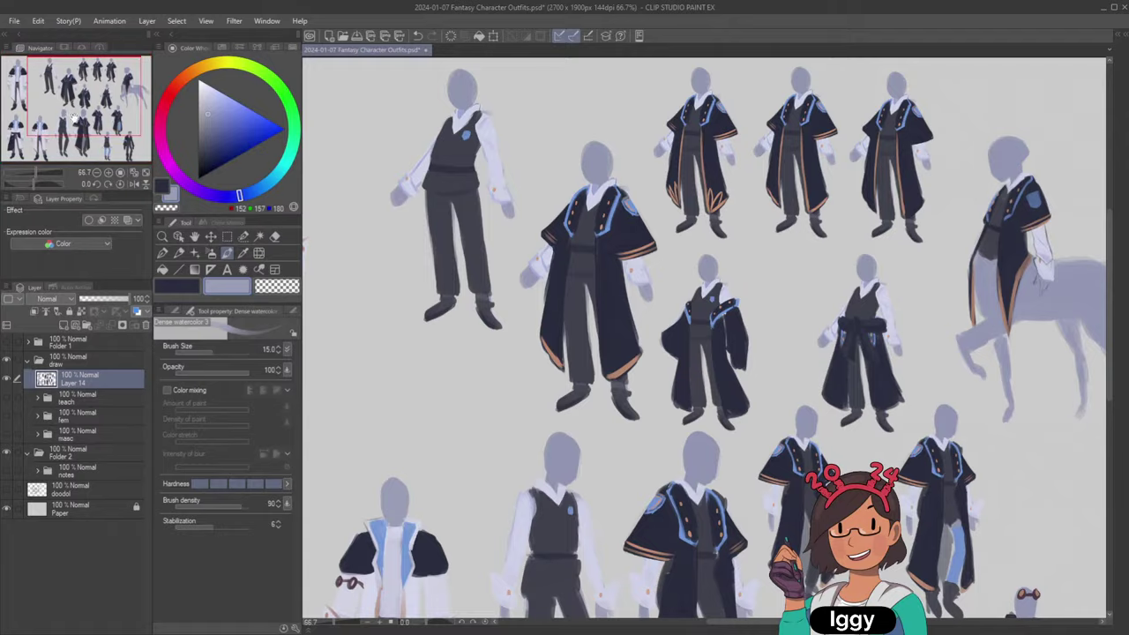
drag(62, 100, 95, 125)
scroll(561, 159, up, 2)
scroll(624, 319, up, 2)
scroll(729, 409, up, 2)
scroll(89, 126, down, 3)
key(ctrl+plus)
key(ctrl+plus)
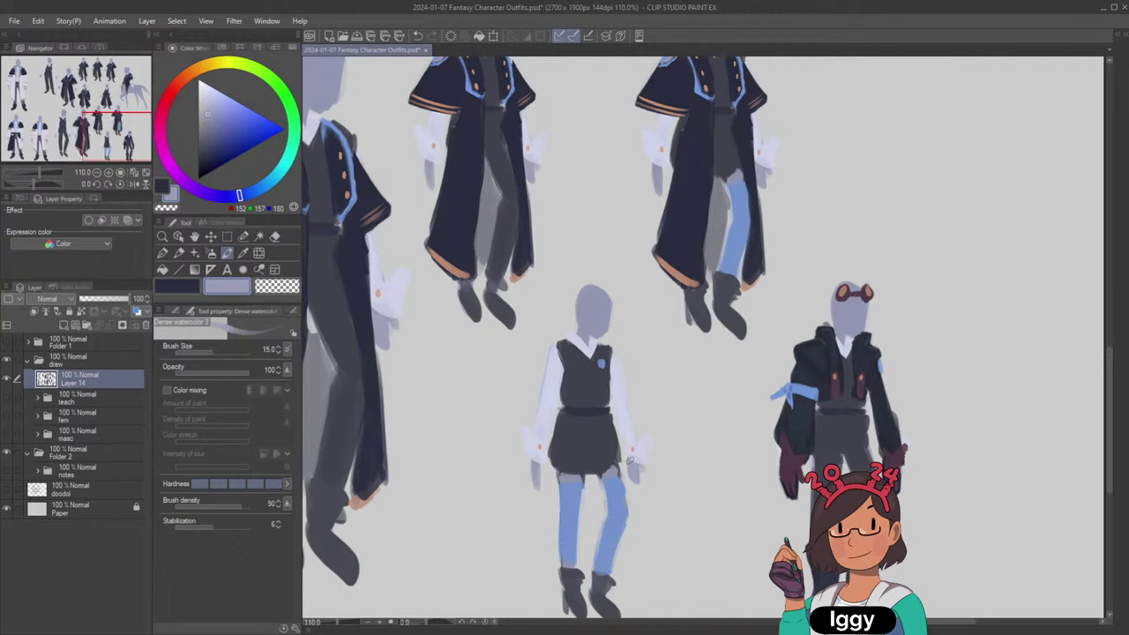
drag(115, 125, 136, 130)
scroll(323, 217, up, 3)
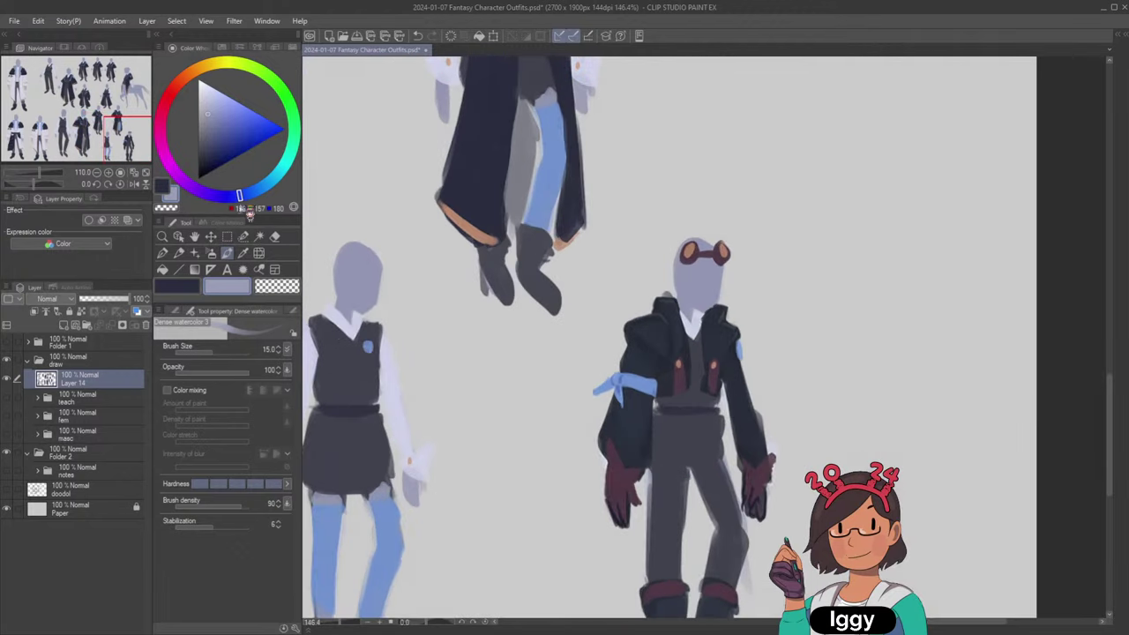
click(147, 173)
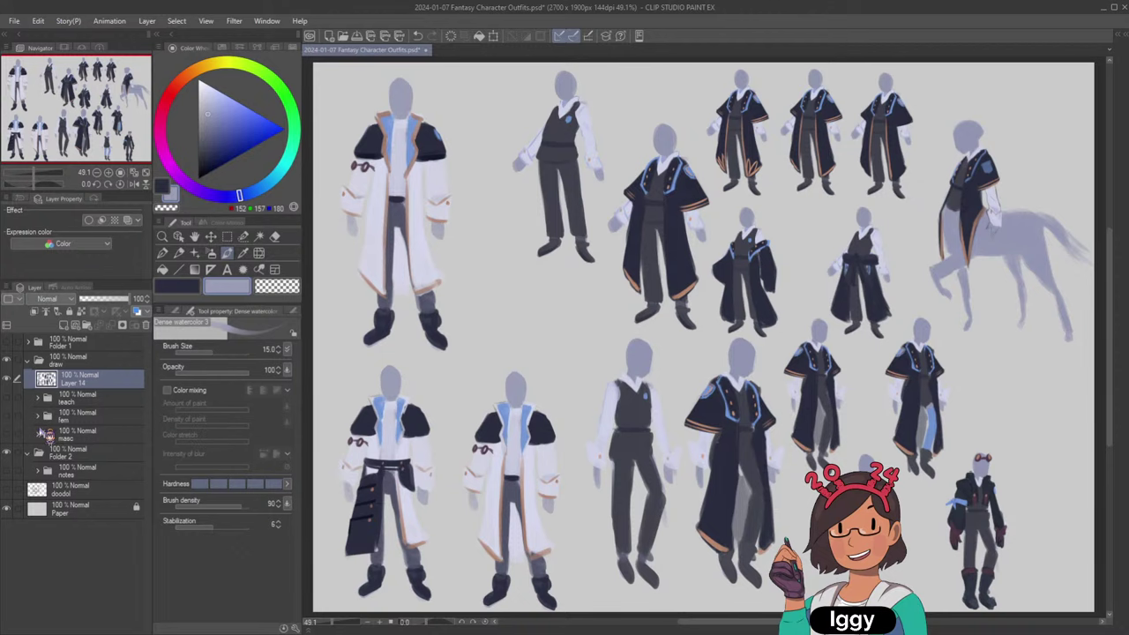
click(164, 236)
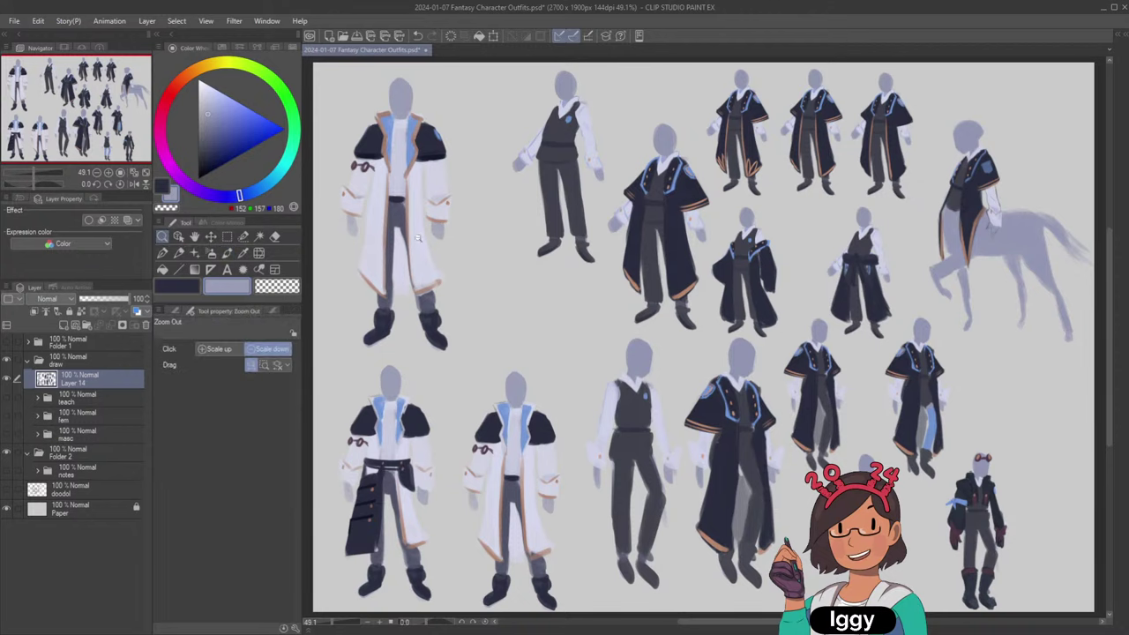
drag(536, 256, 459, 242)
drag(93, 116, 120, 120)
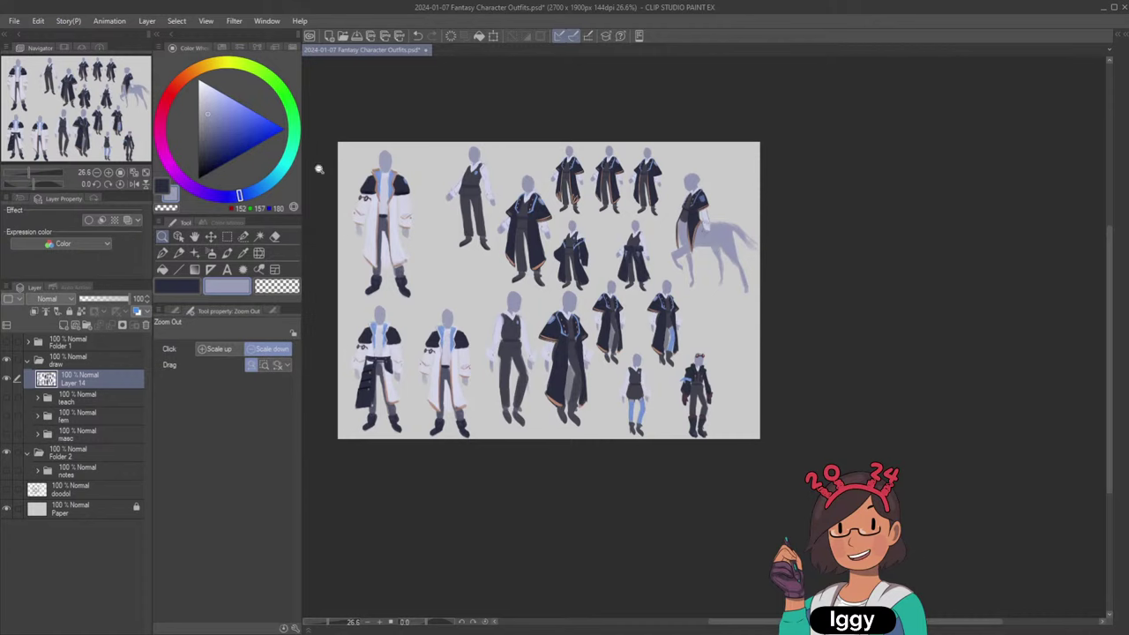
drag(545, 329, 550, 330)
drag(82, 125, 78, 131)
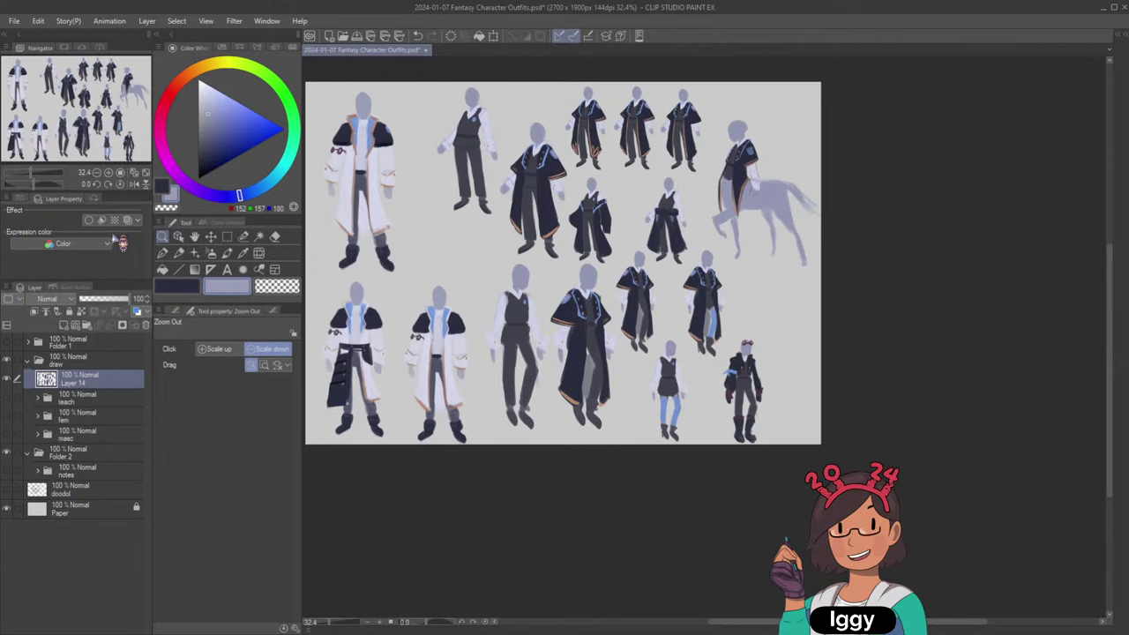
Add the female Ver.2 3D drawing figure from the Body type materials to the canvas.
click(1123, 50)
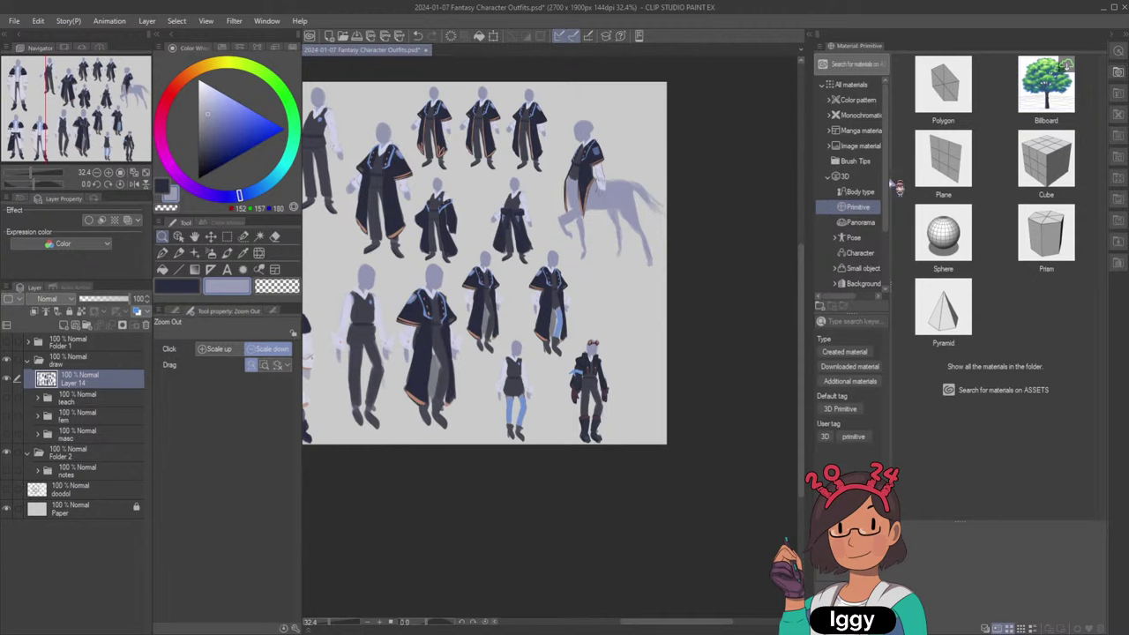
click(844, 176)
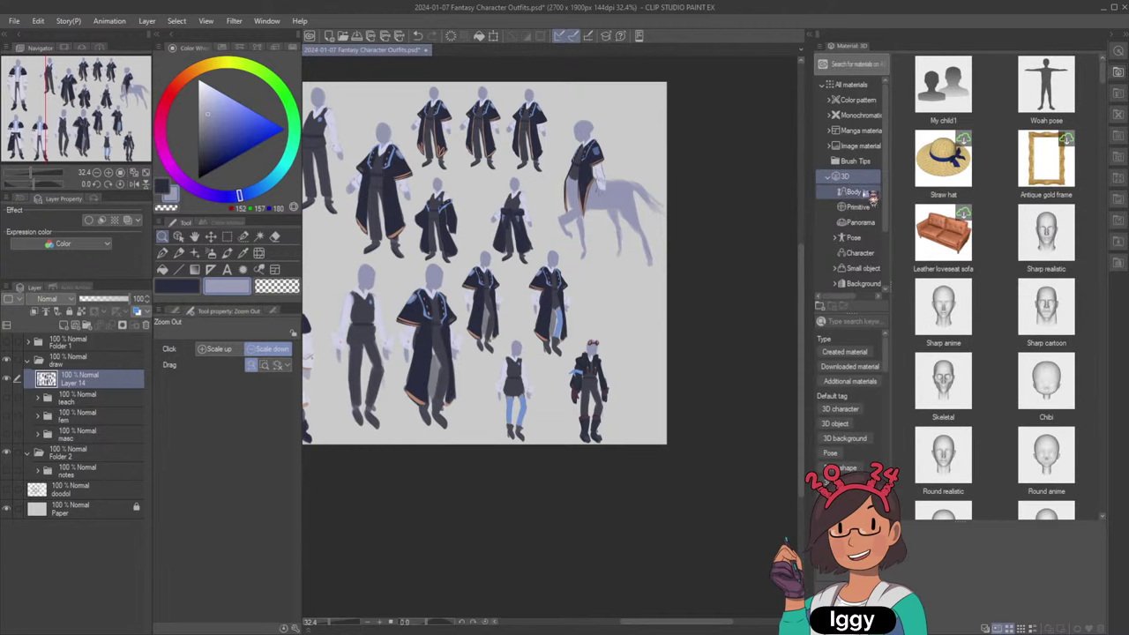
click(872, 193)
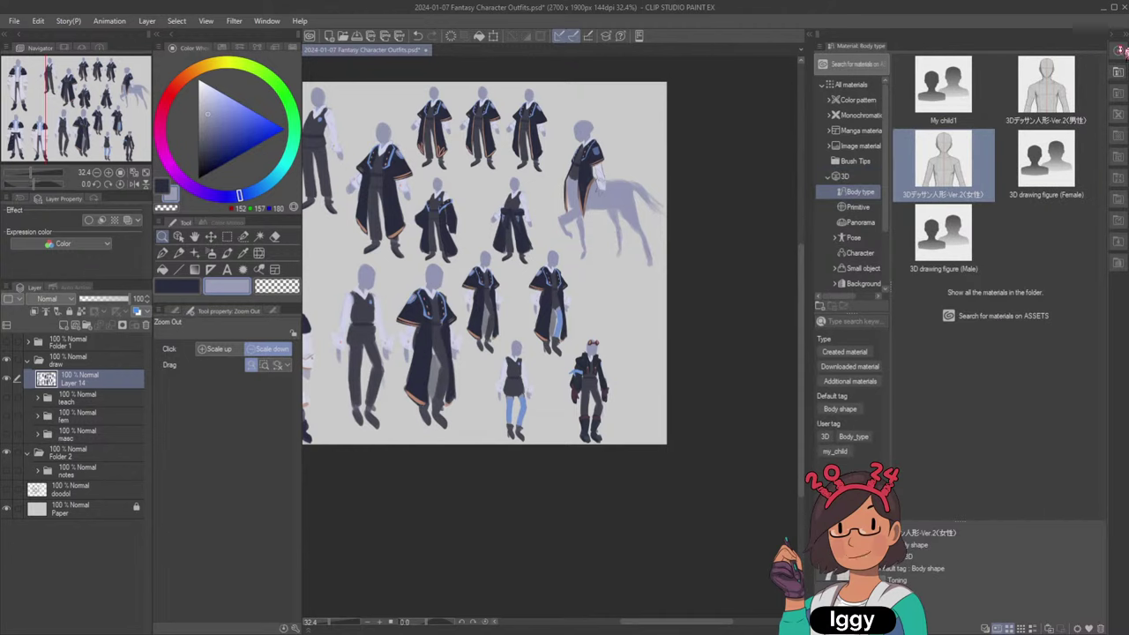
click(1119, 37)
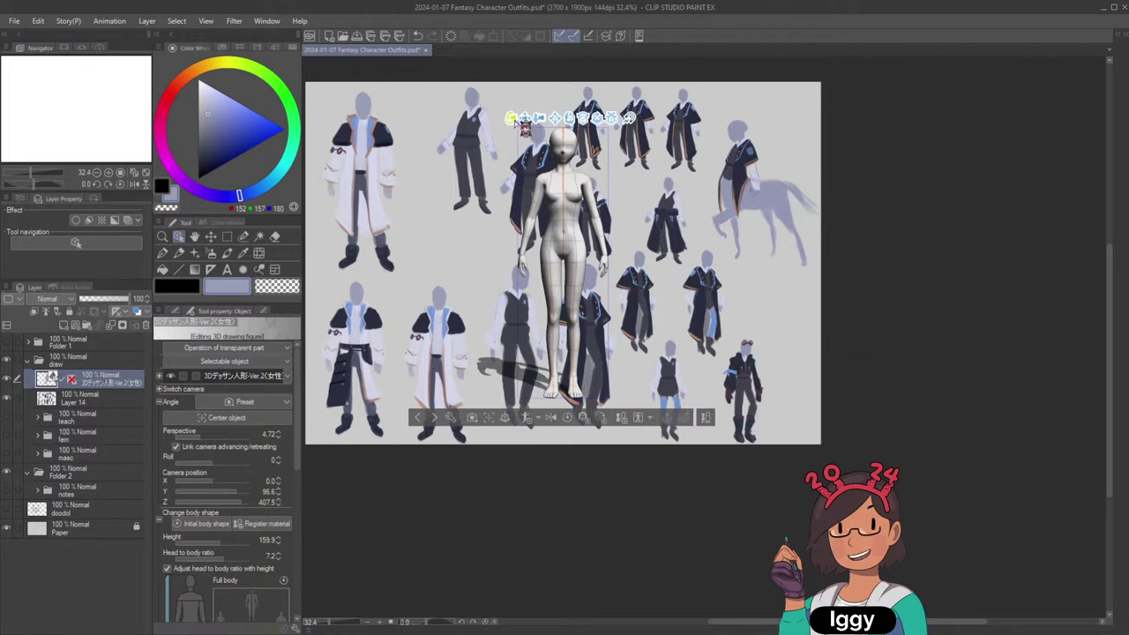
Orbit the camera to a three-quarter view of the 3D figure and swing its arms outward away from the body.
drag(514, 120, 559, 132)
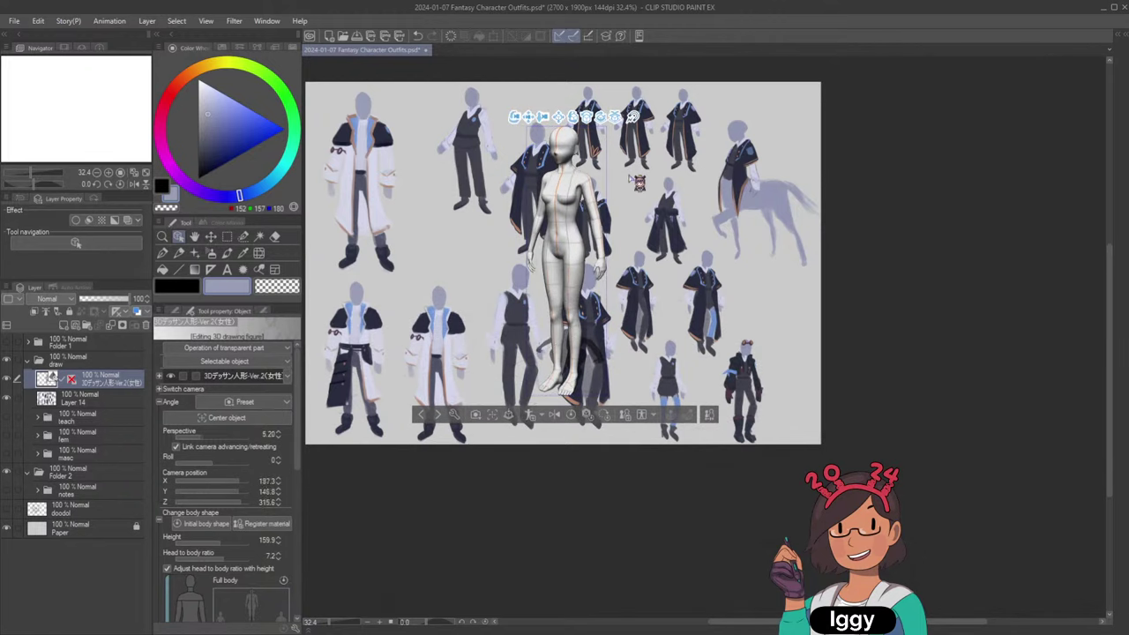
click(597, 202)
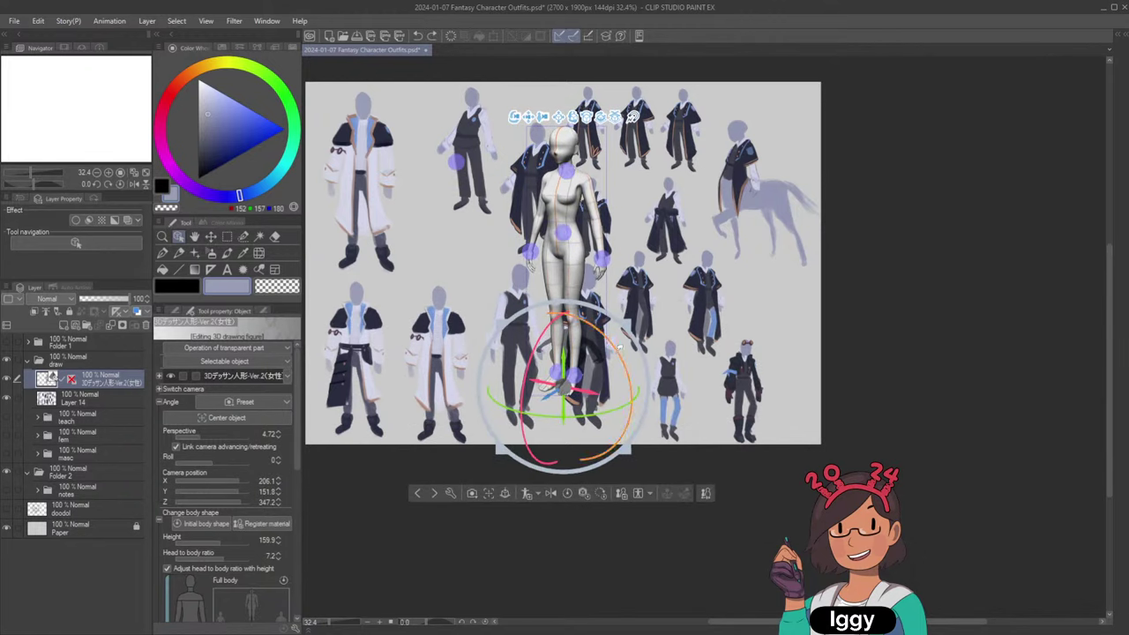
click(600, 196)
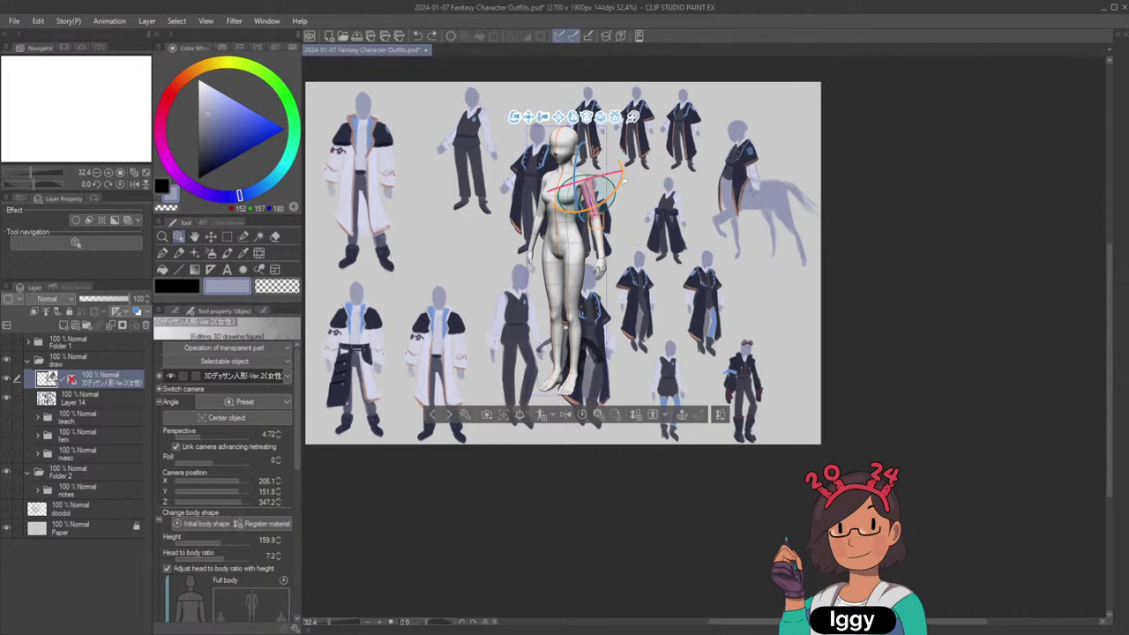
drag(625, 181, 556, 211)
click(539, 201)
Rotate the 3D figure's thighs to try a wider stance, undoing the unwanted rotations.
click(561, 289)
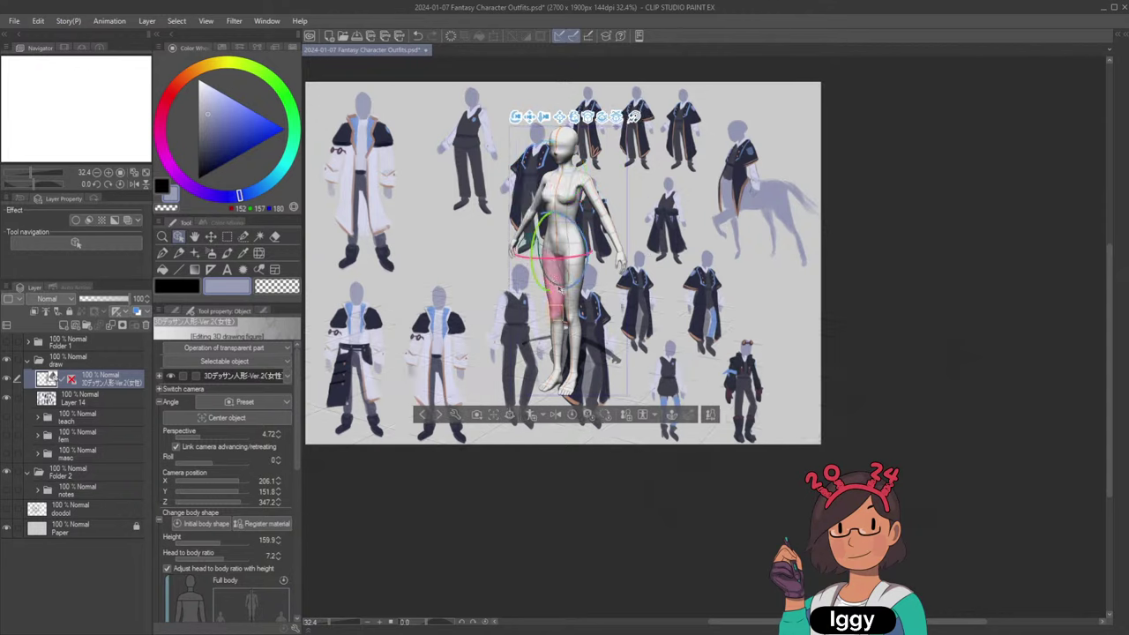
drag(559, 290, 571, 281)
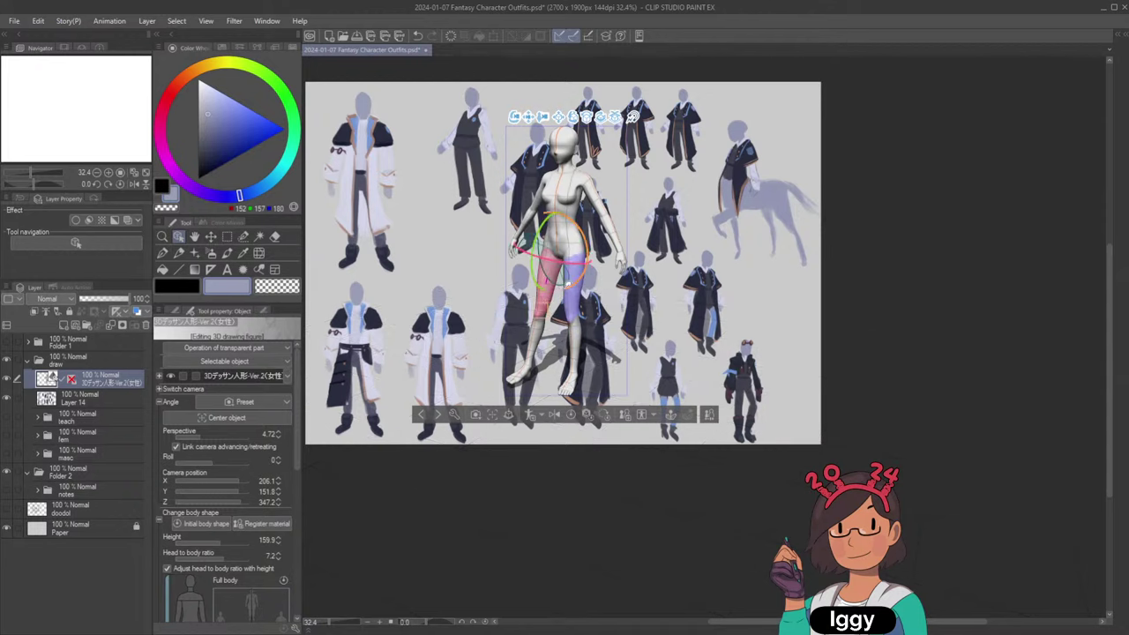
key(ctrl+z)
click(590, 300)
click(578, 301)
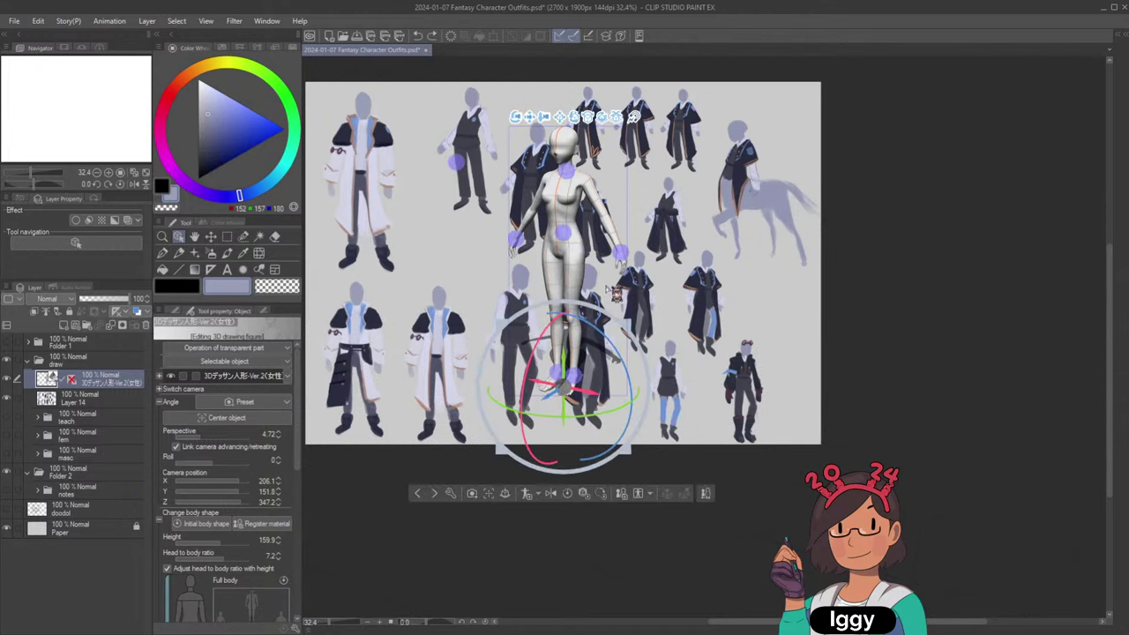
drag(621, 360, 620, 349)
key(ctrl+z)
click(575, 284)
drag(611, 251, 613, 244)
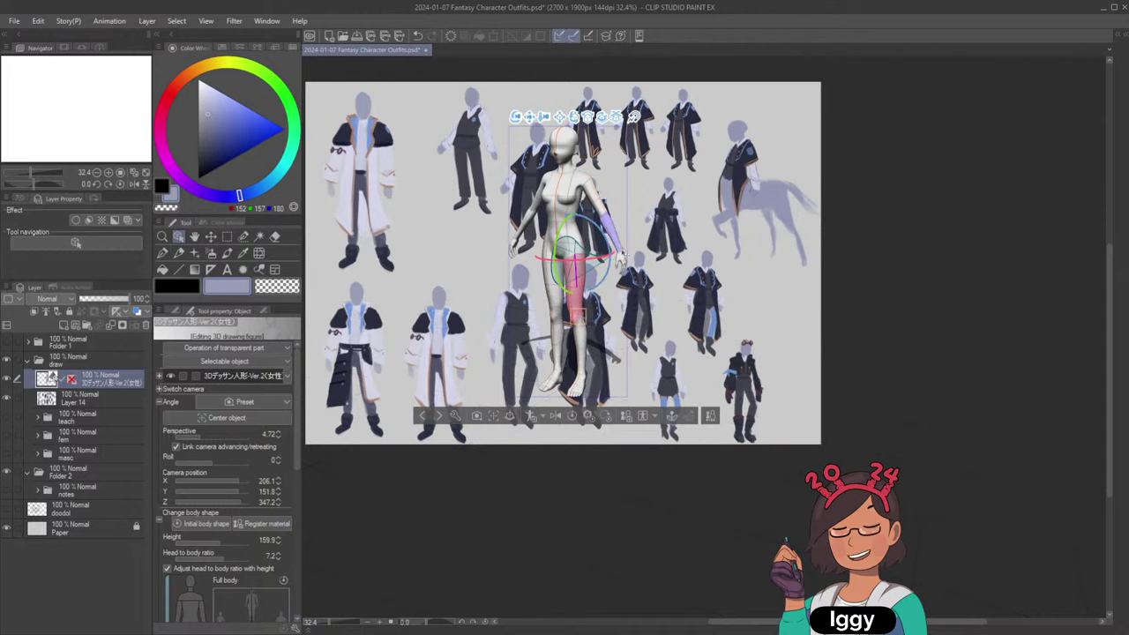
Hide Layer 14 and lower the 3D figure layer's opacity to 38%.
click(163, 237)
click(7, 399)
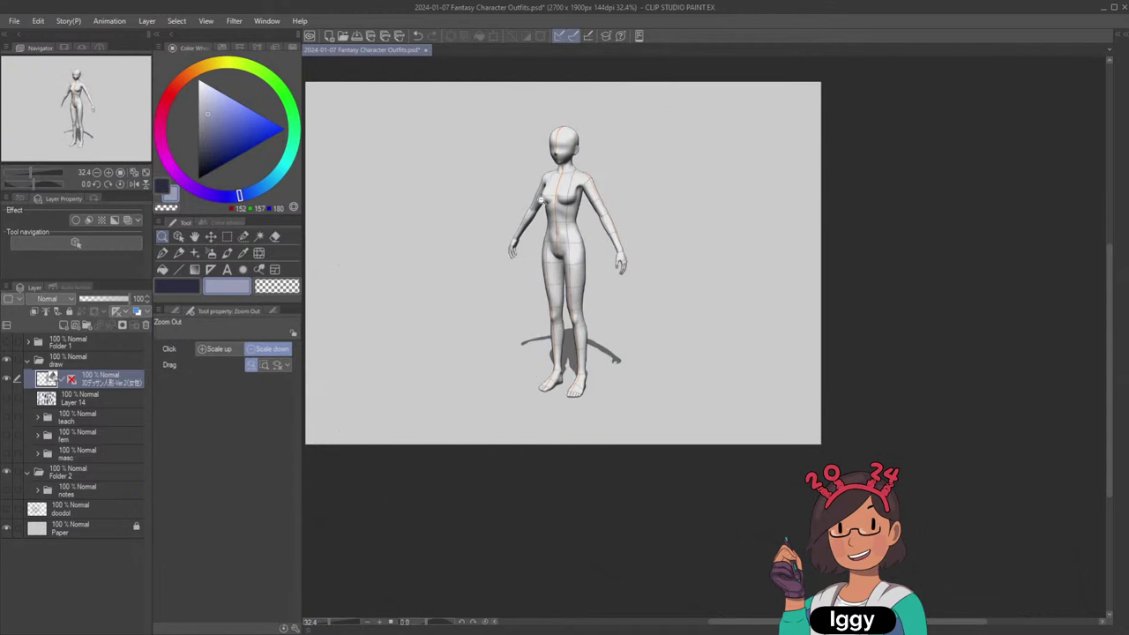
scroll(692, 172, up, 1)
click(98, 299)
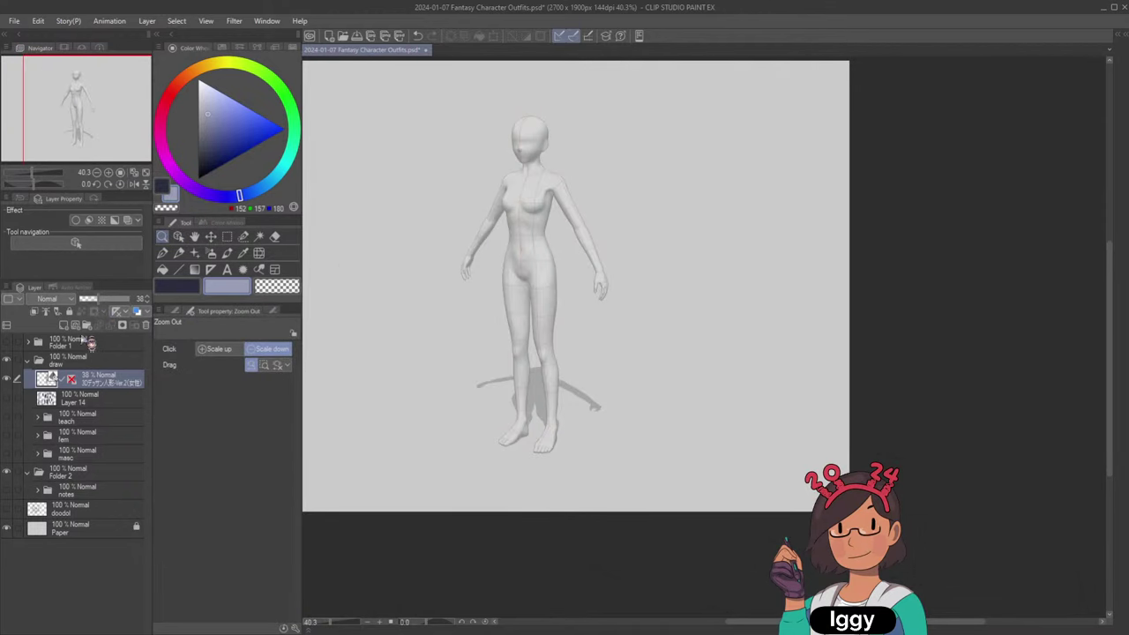
Paint dark navy sleeves over the figure's arms on a new layer with the Dense watercolor brush, enlarging it to size 60.
click(64, 325)
click(177, 286)
click(227, 254)
mouse_move(503, 178)
mouse_down()
mouse_move(473, 233)
mouse_move(498, 243)
mouse_move(491, 233)
mouse_up()
drag(504, 189, 494, 238)
key(bracketright)
key(bracketright)
key(bracketright)
key(bracketright)
key(bracketright)
key(bracketright)
key(bracketright)
drag(549, 173, 585, 244)
drag(571, 192, 602, 249)
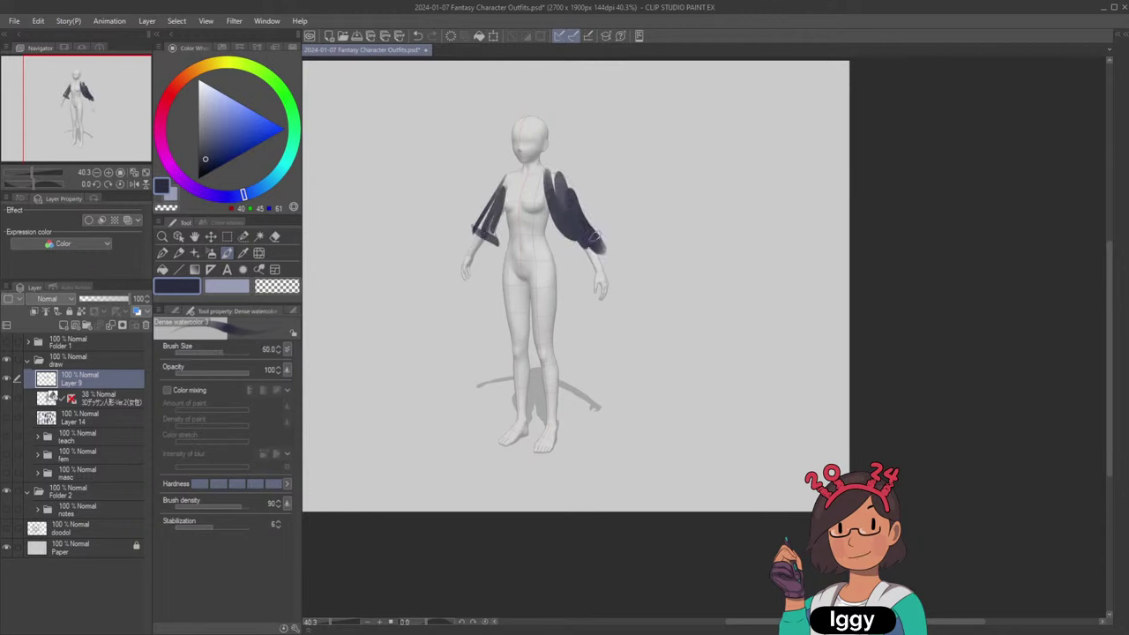
Reselect the 3D figure's layer and twist its pelvis about the vertical axis.
click(110, 401)
key(o)
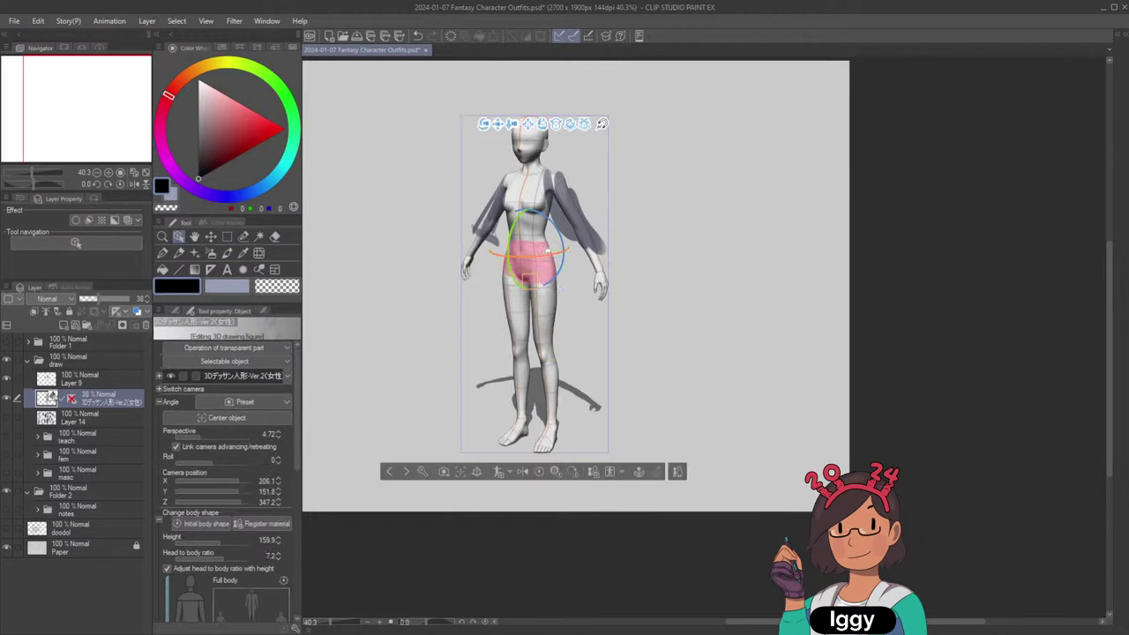
drag(551, 253, 641, 252)
Delete the 3D figure layer and the painted sleeve layer, and show Layer 14 again with the whole sheet fitted in view.
click(145, 325)
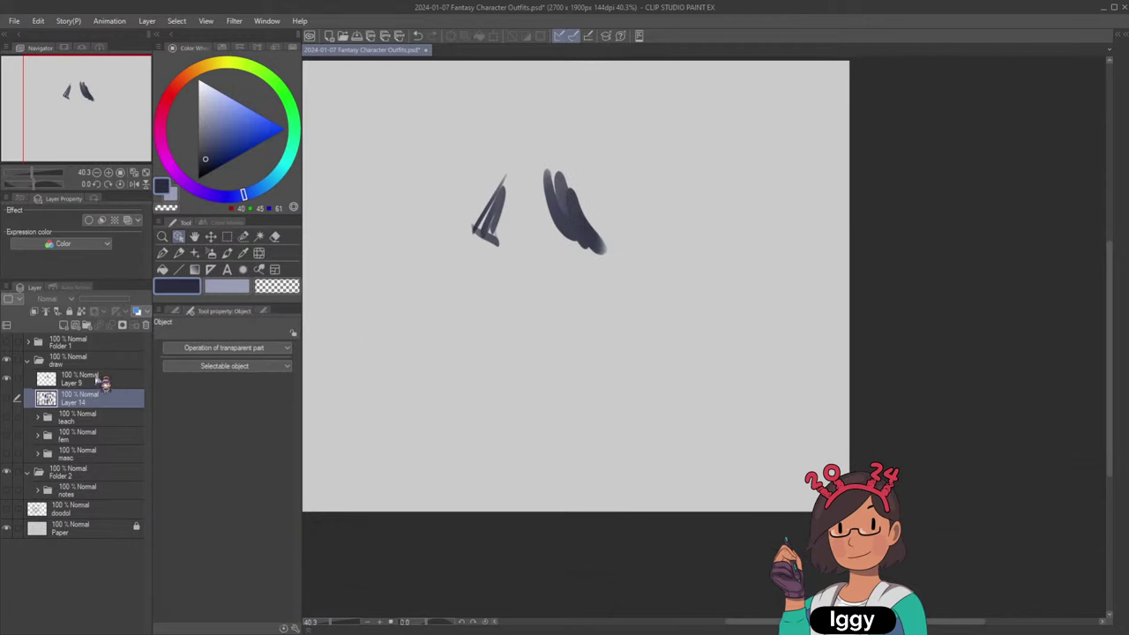
click(97, 381)
key(Delete)
click(7, 379)
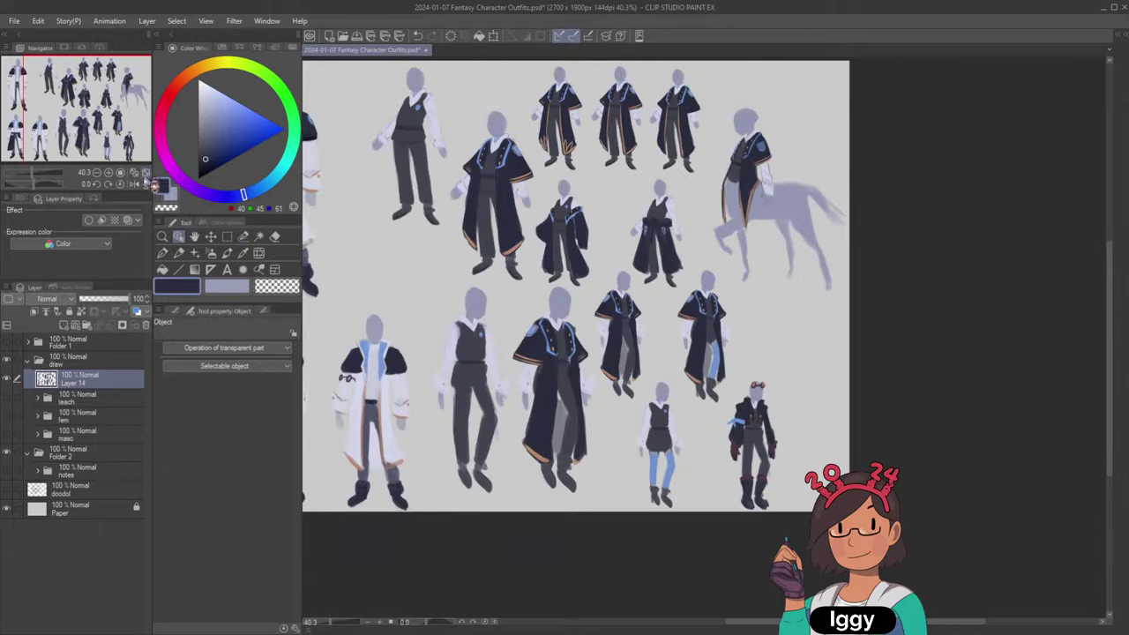
click(148, 180)
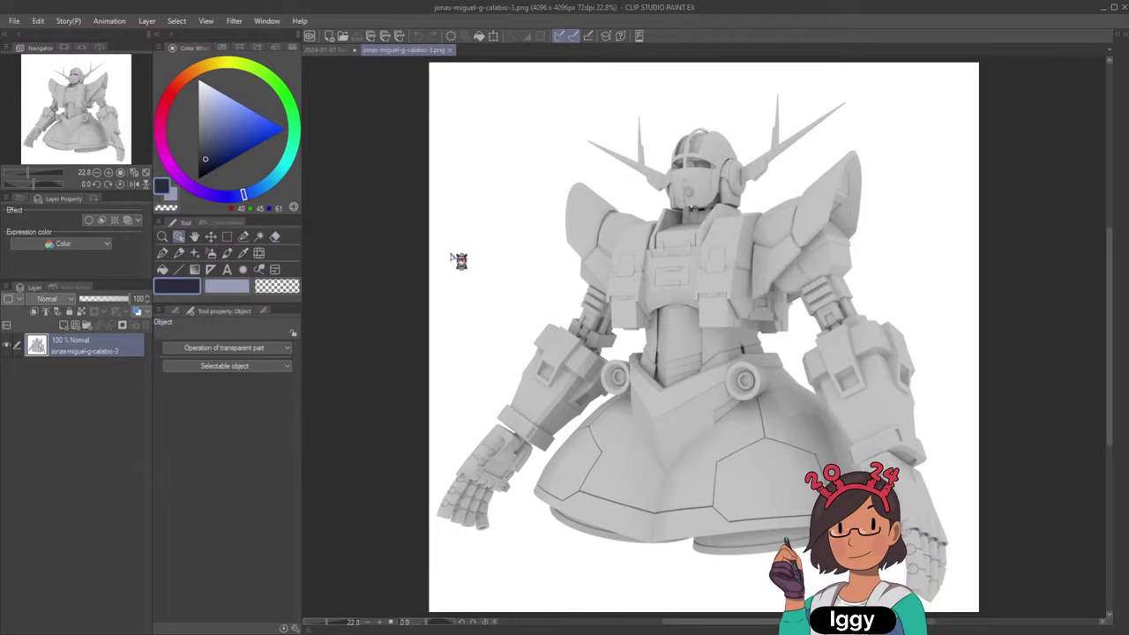
Examine the grey mech reference image up close, including its head, chest armour, hand and skirt plates, and as a whole.
scroll(719, 180, up, 3)
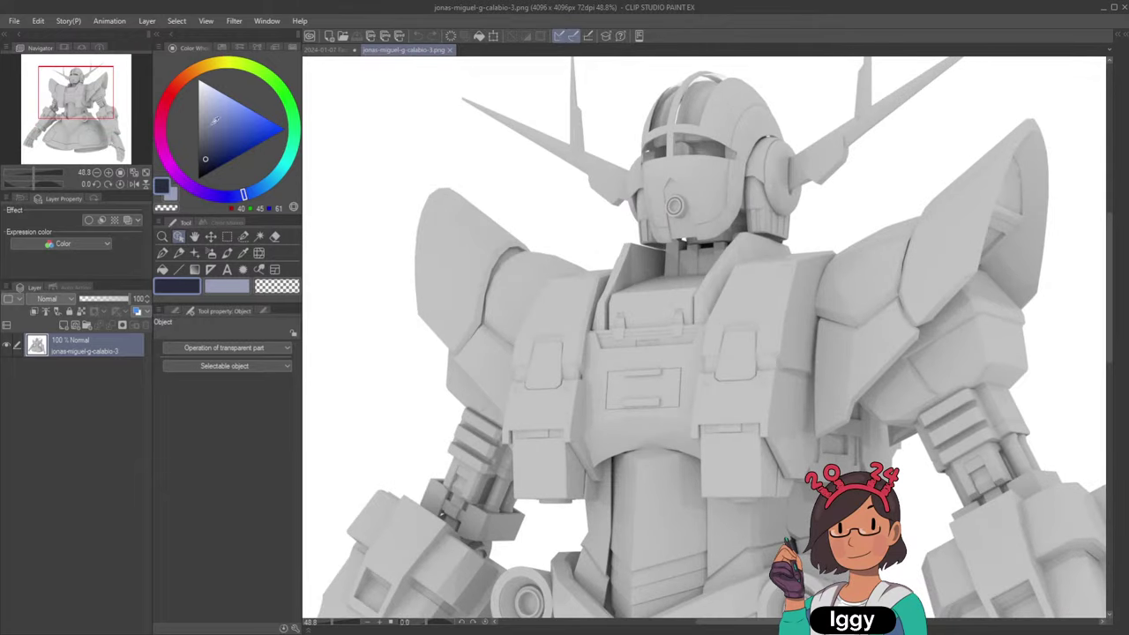
drag(57, 97, 45, 135)
scroll(411, 302, up, 1)
scroll(418, 304, up, 1)
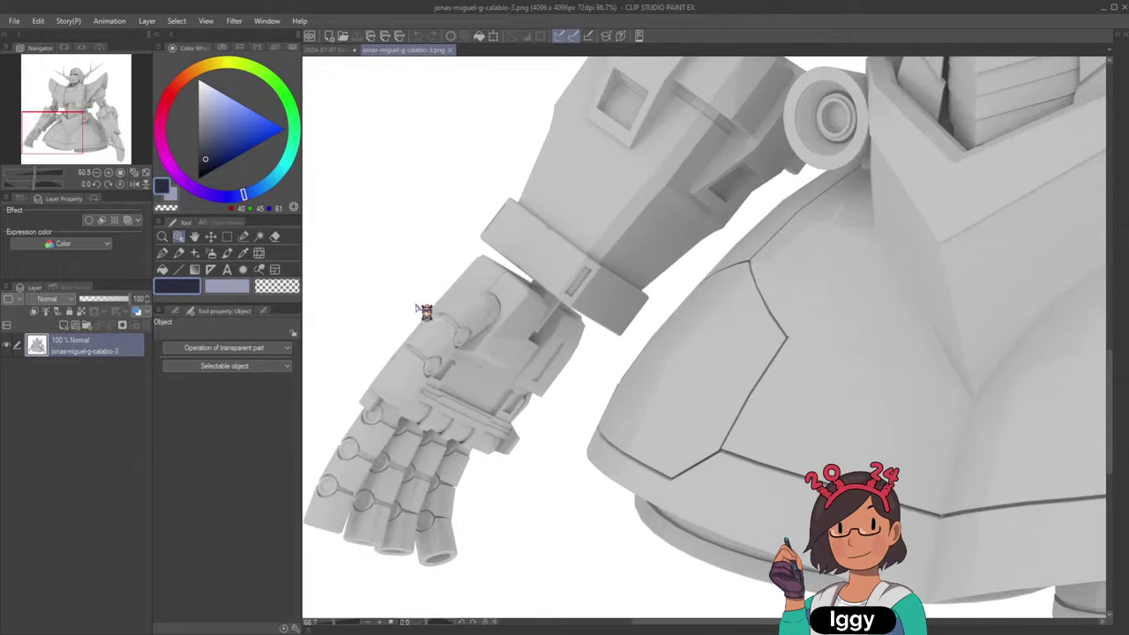
drag(103, 131, 94, 93)
click(150, 175)
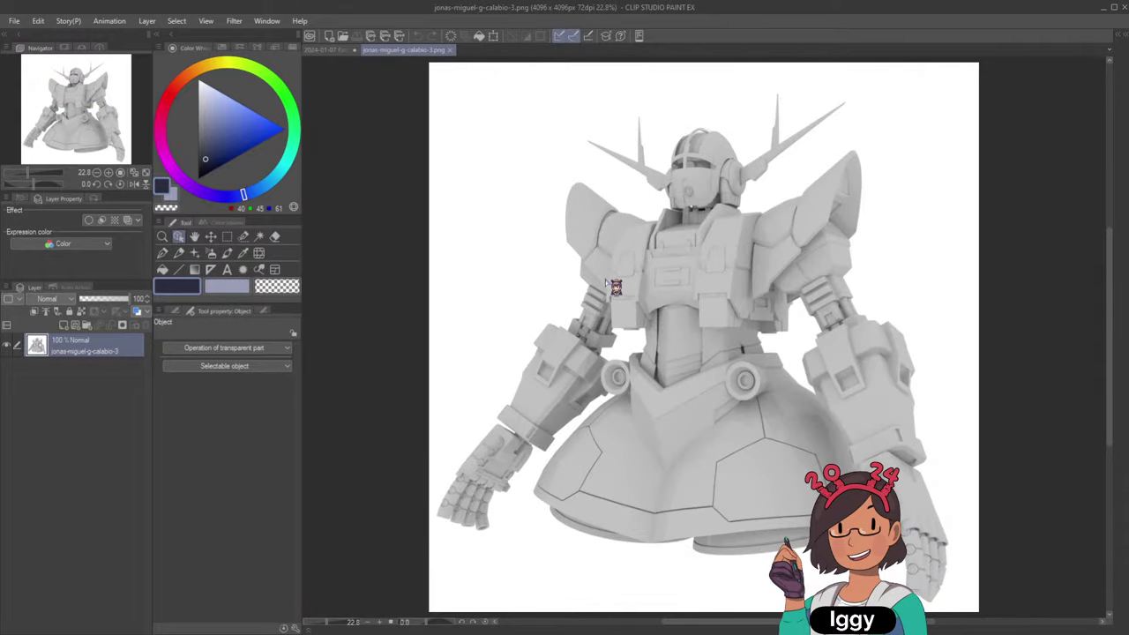
scroll(706, 323, up, 2)
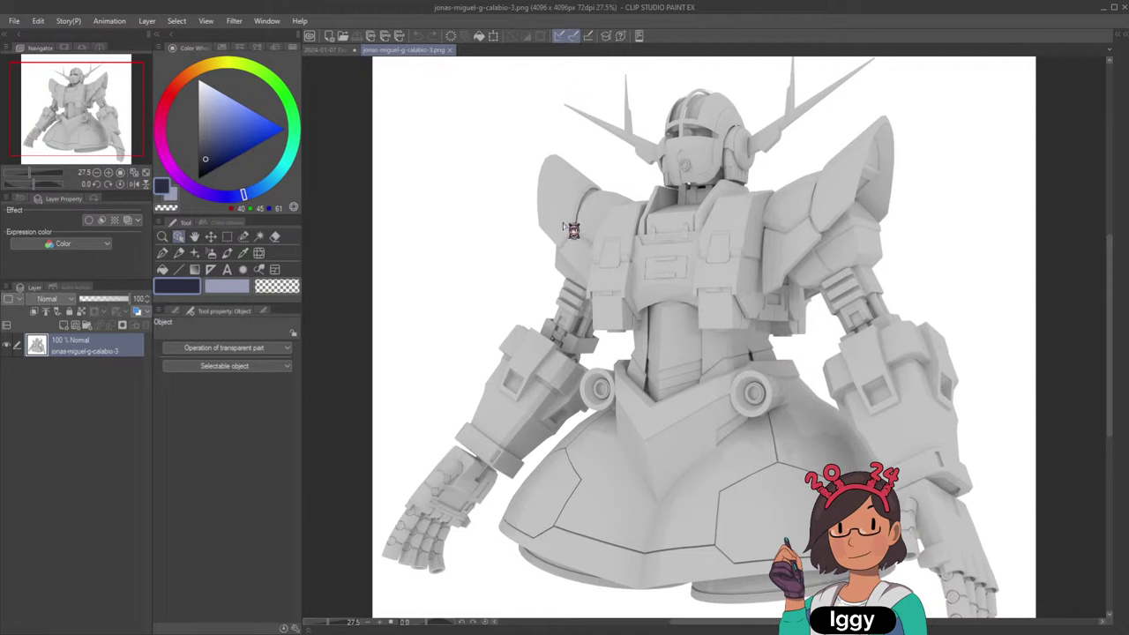
click(148, 173)
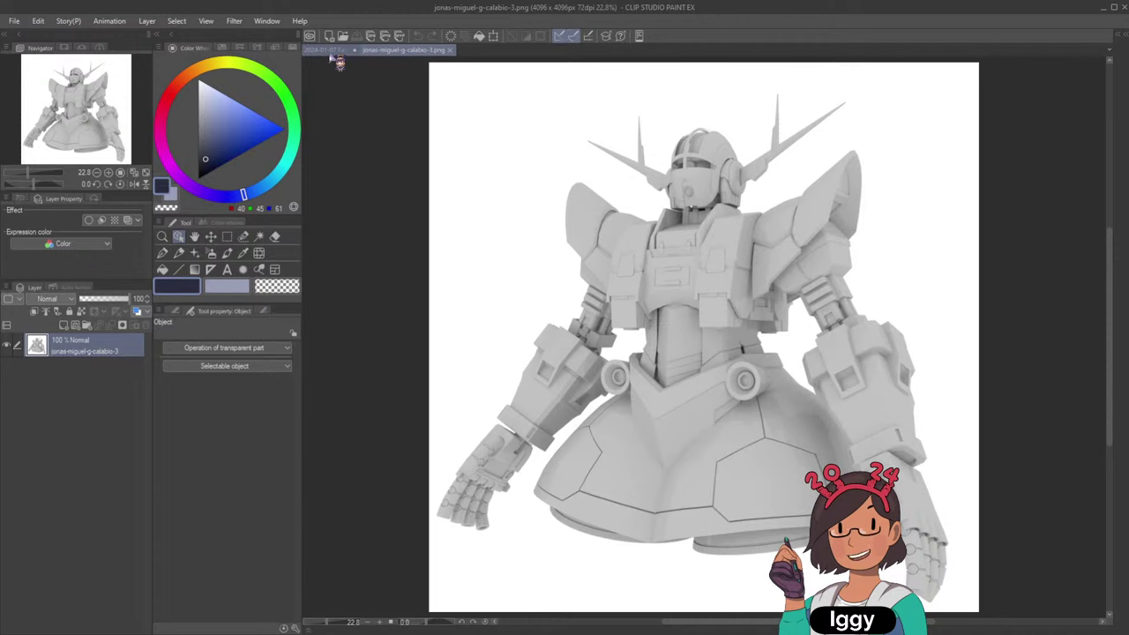
scroll(640, 125, up, 2)
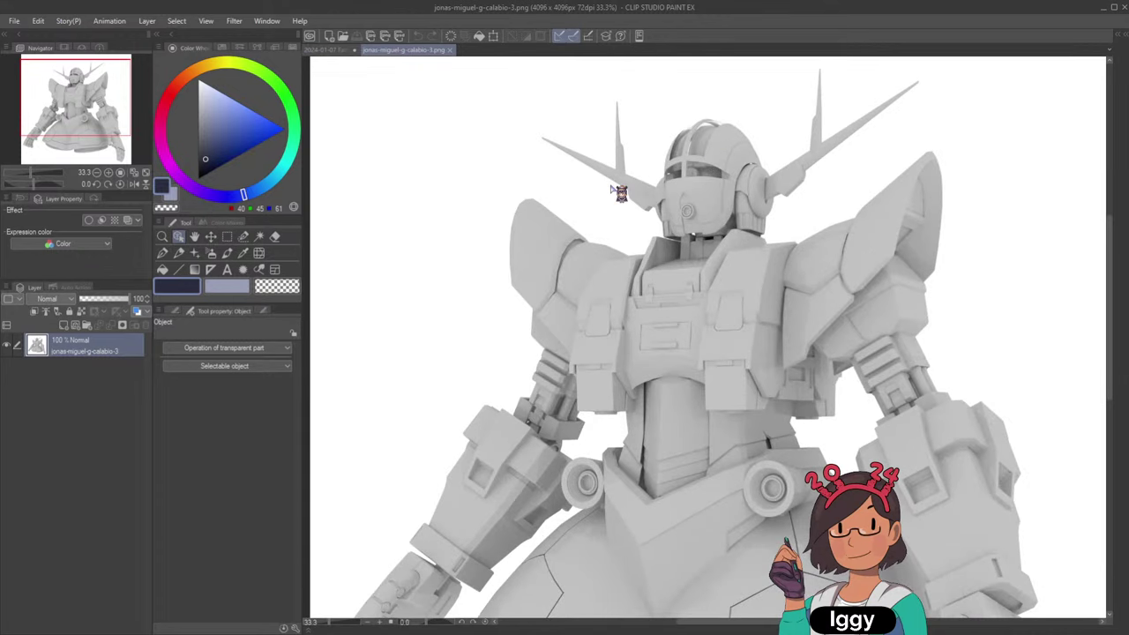
Return to the Fantasy Character Outfits sheet and close the mech reference image.
click(332, 50)
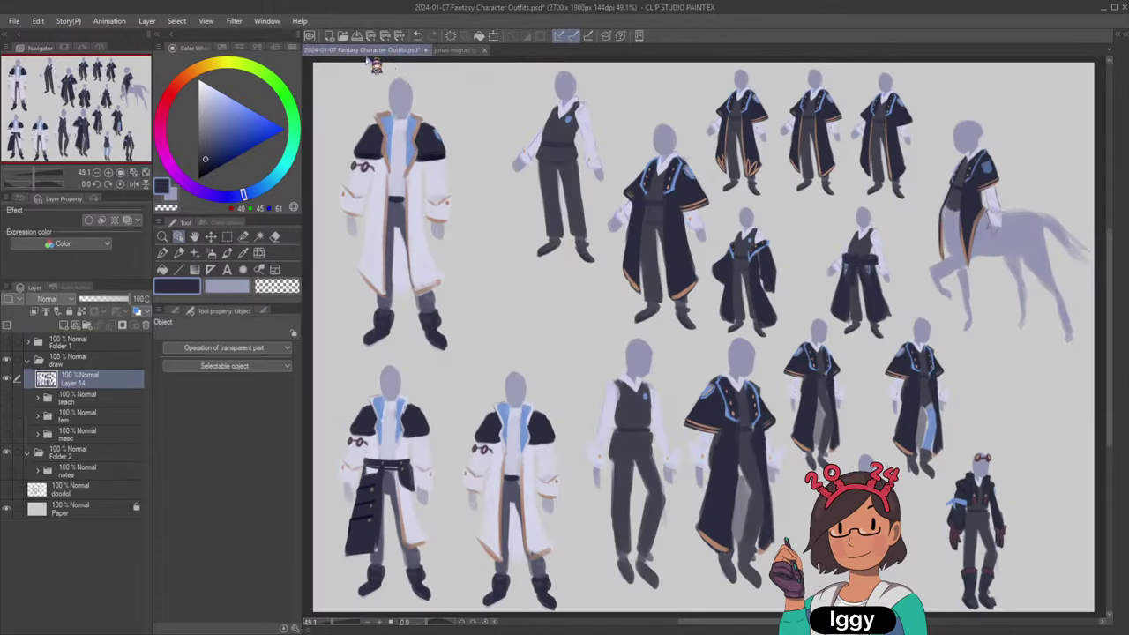
click(484, 51)
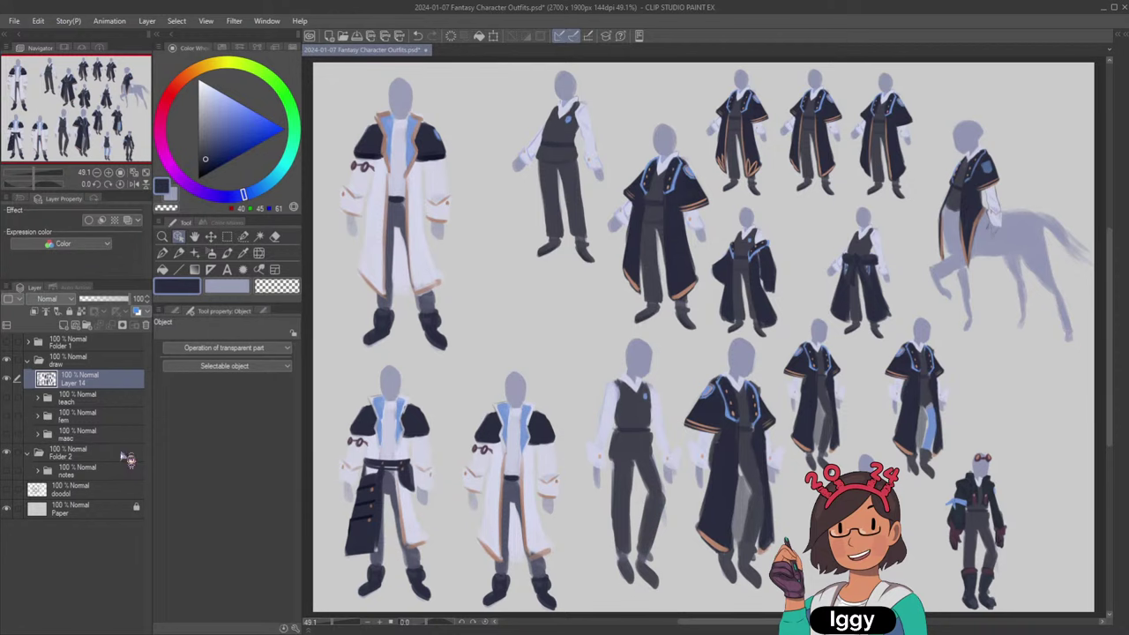
scroll(426, 388, down, 1)
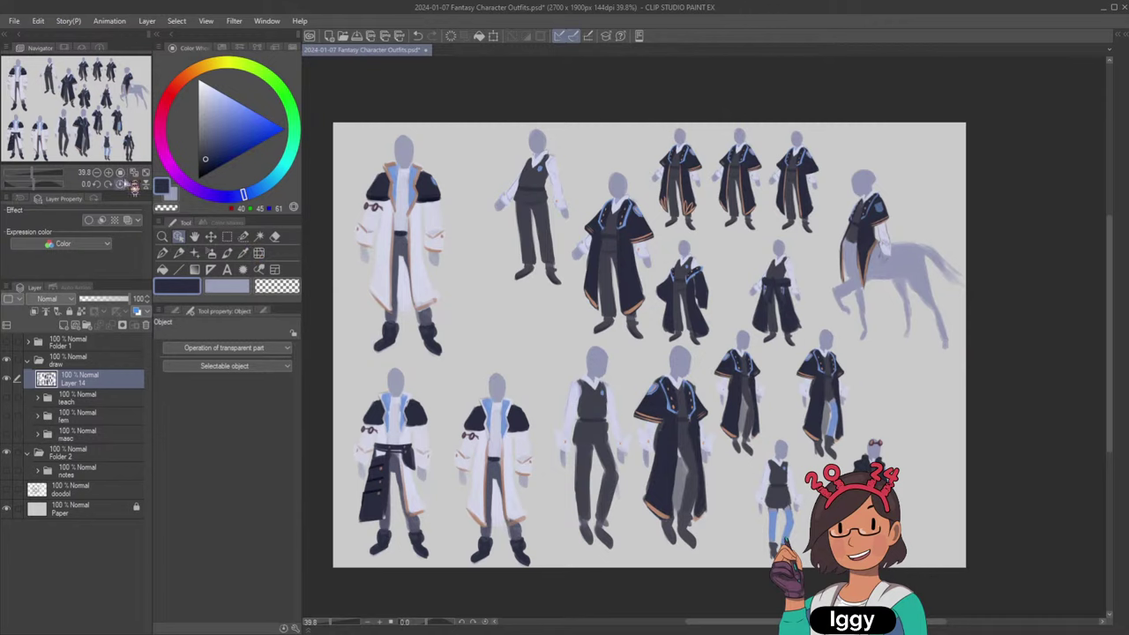
mouse_move(49, 124)
mouse_down()
mouse_move(58, 129)
mouse_move(49, 131)
mouse_up()
scroll(527, 216, down, 1)
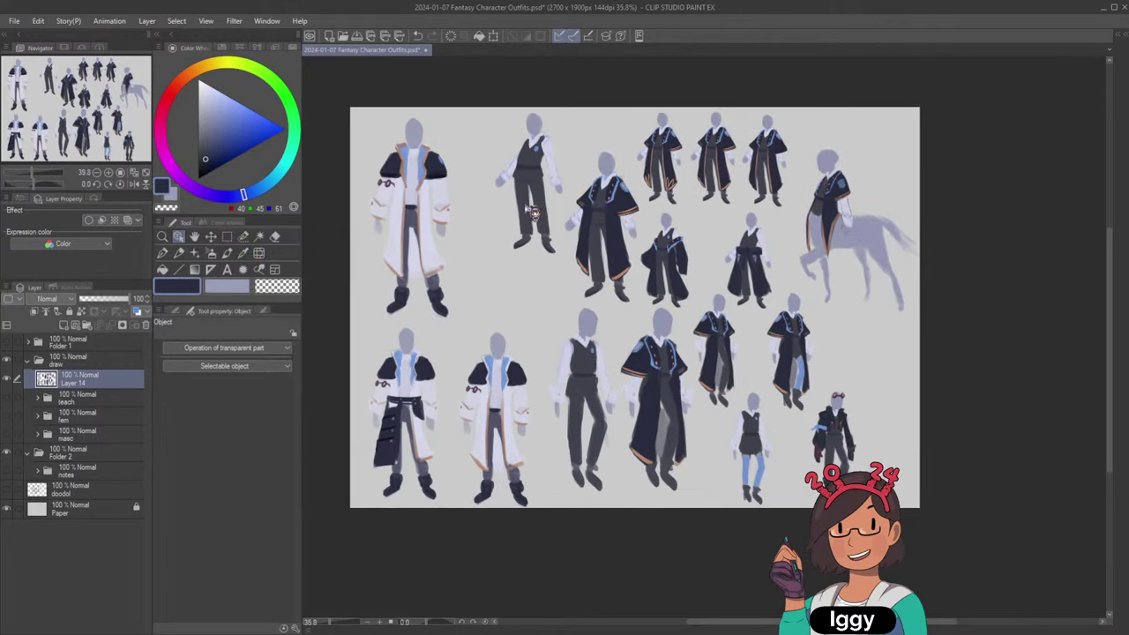
mouse_move(133, 125)
mouse_down()
mouse_move(125, 123)
mouse_move(145, 123)
mouse_up()
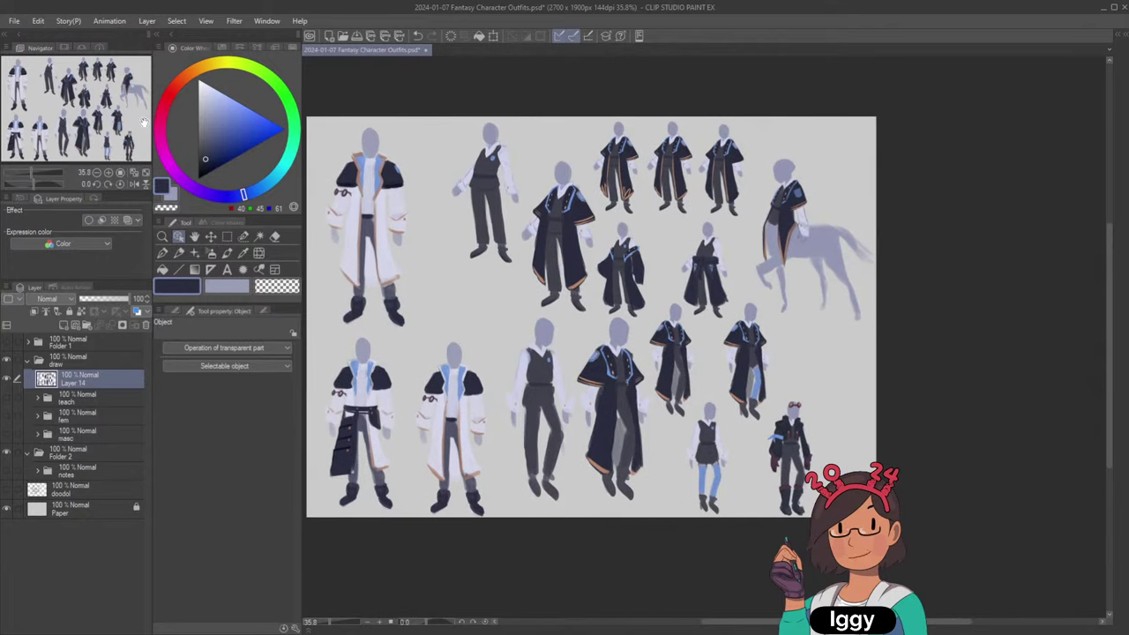